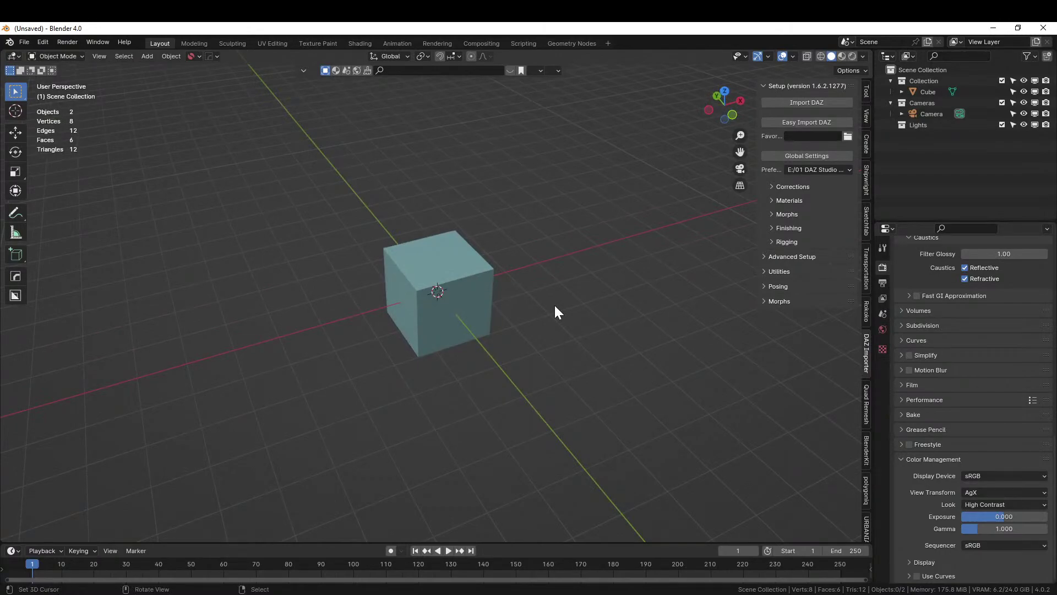
- Delete the default cube from the scene
middle_drag(600, 253, 571, 299)
scroll(570, 300, up, 3)
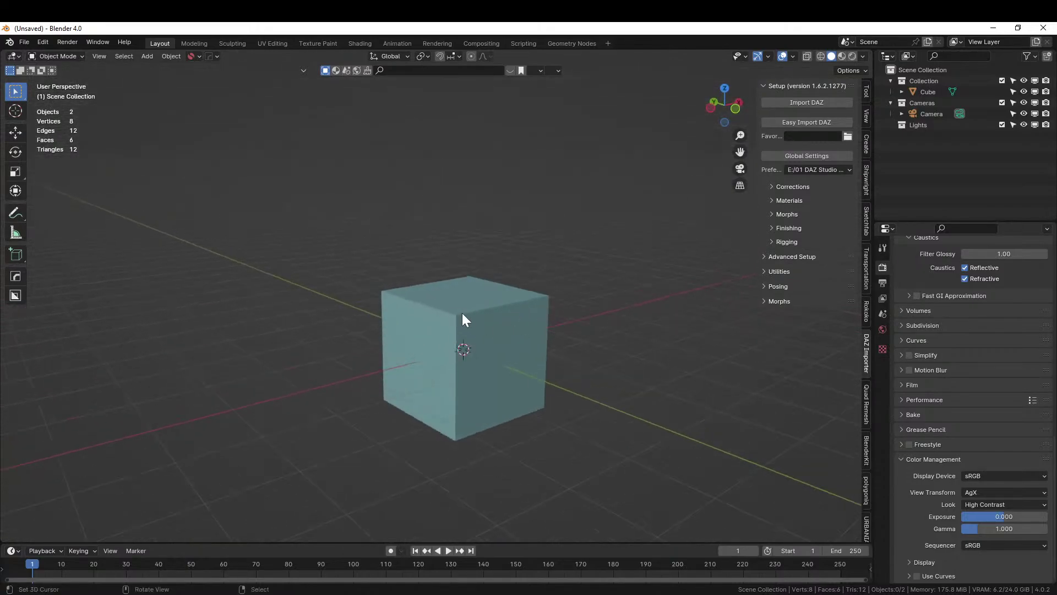
click(458, 312)
key(Delete)
middle_drag(473, 321, 474, 360)
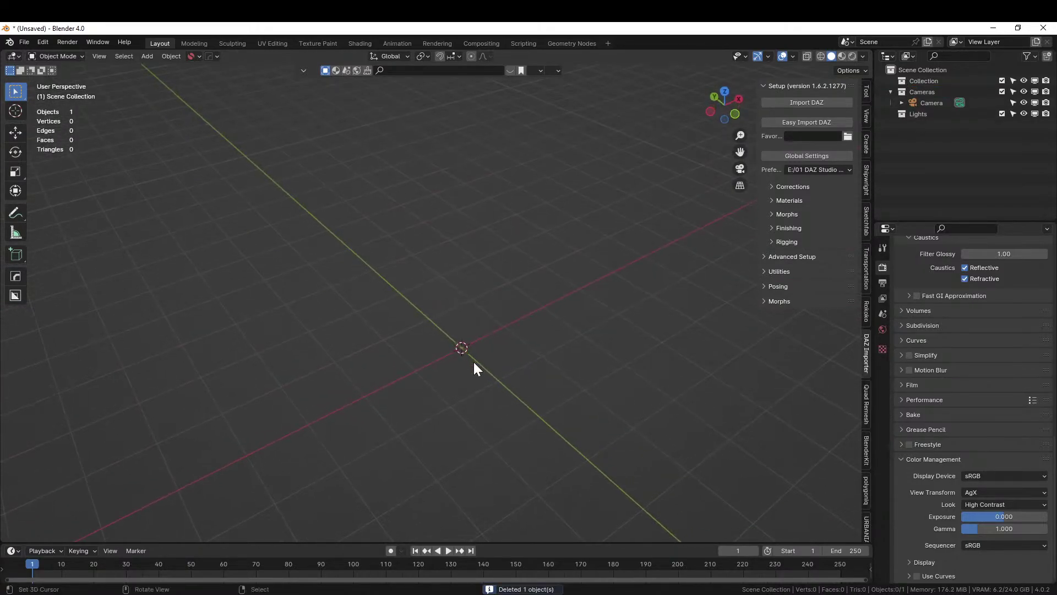
- Add a mesh circle at the world origin and scale it by a factor of 10
key(shift+a)
mouse_move(454, 303)
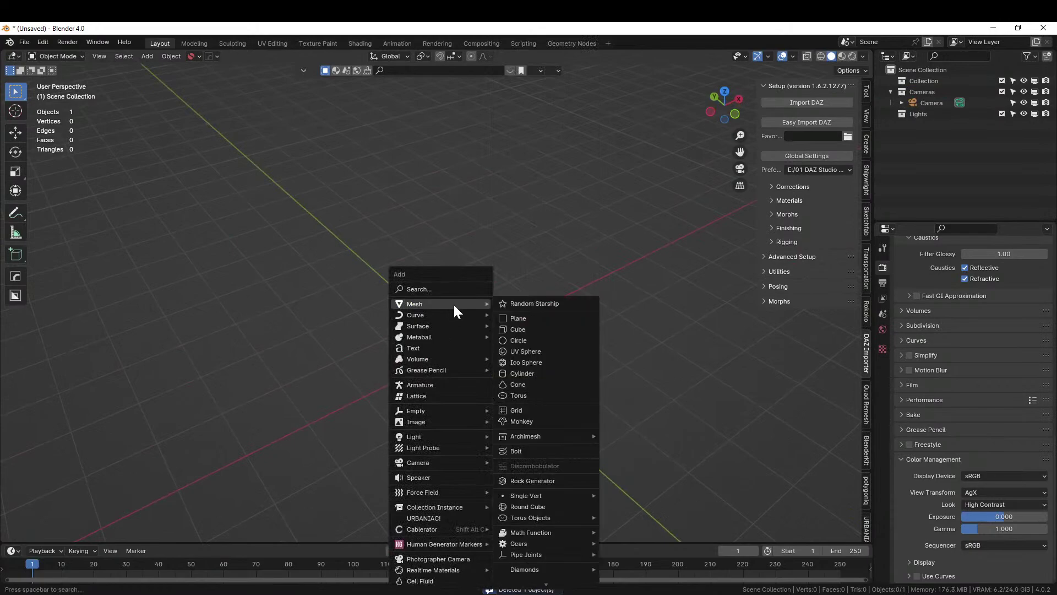
click(534, 339)
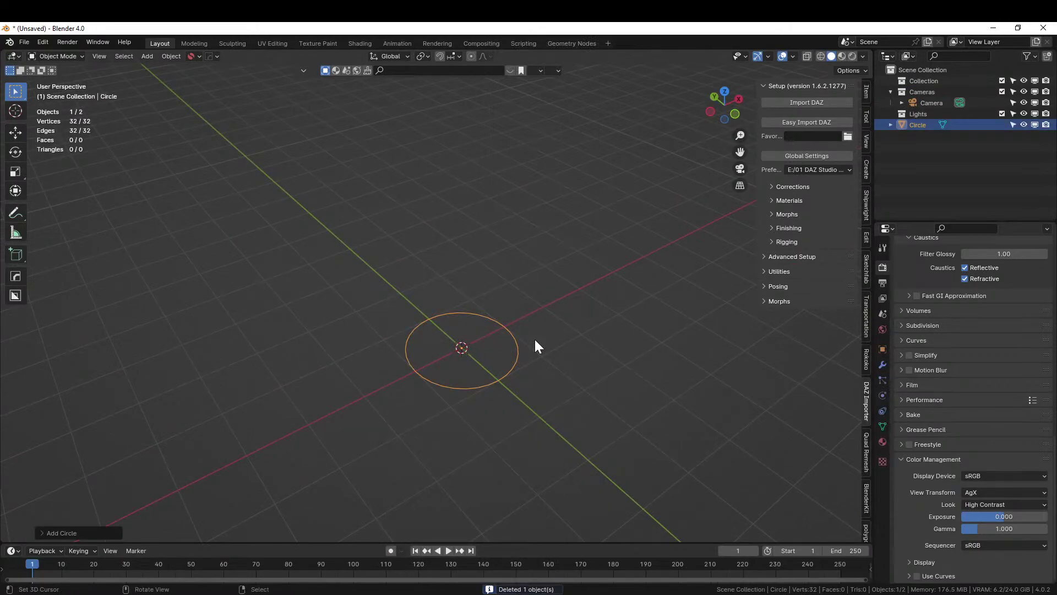
text(s10)
key(Return)
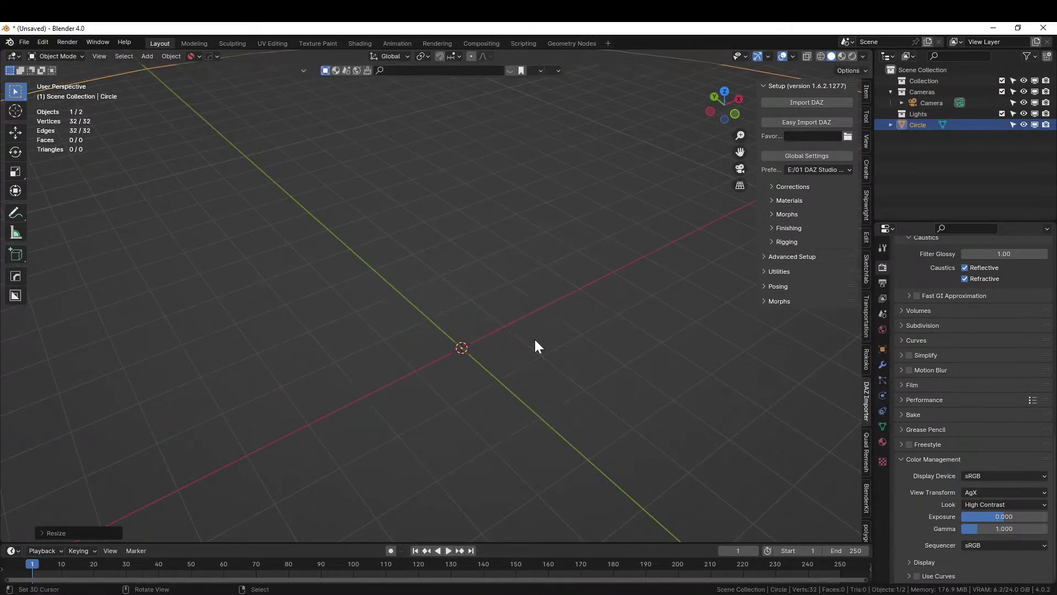
- Apply the circle's rotation and scale, and fill its outline with a single face in Edit Mode
scroll(534, 338, down, 3)
scroll(533, 339, down, 3)
middle_drag(533, 338, 525, 306)
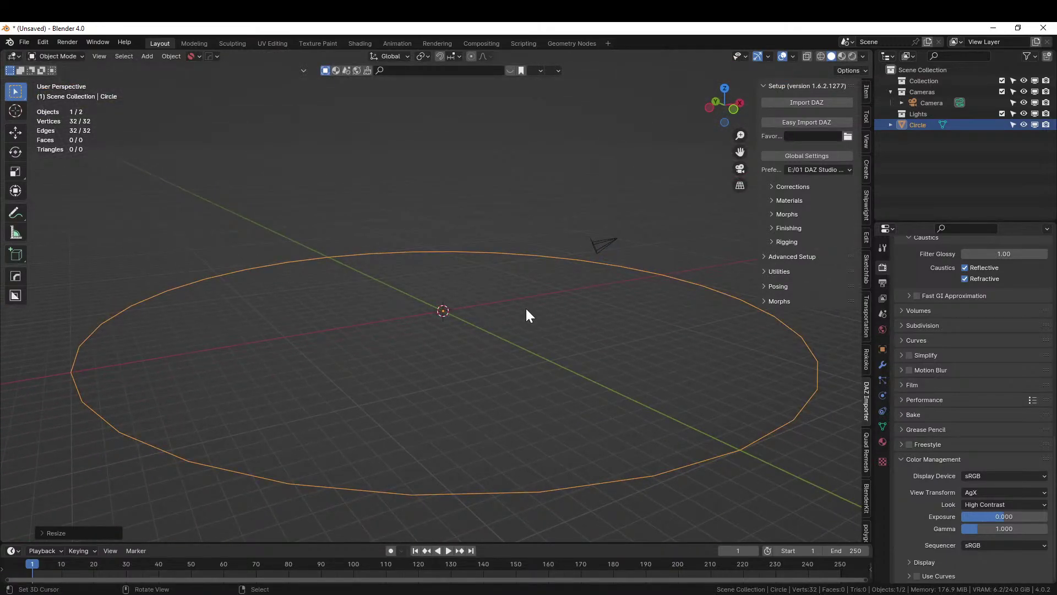
key(ctrl+a)
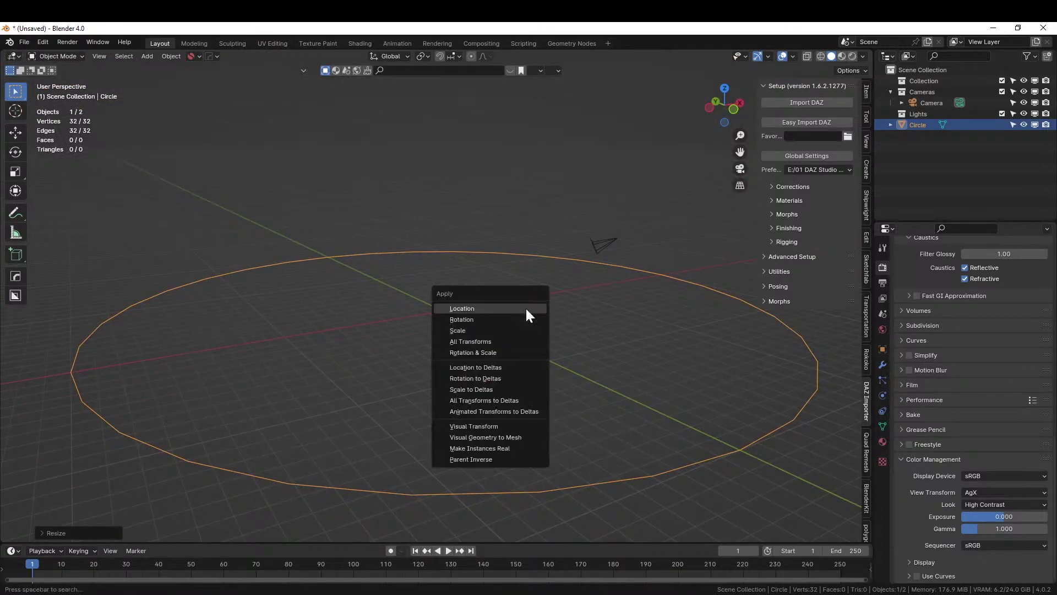
click(475, 354)
key(Tab)
key(f)
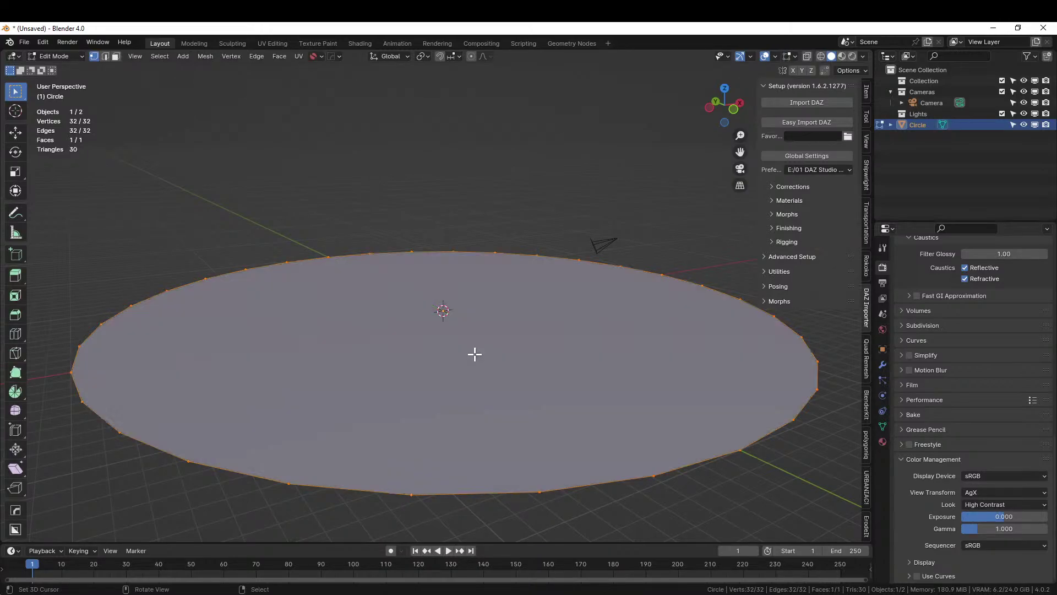
- Inset the circle's face and repeat the inset five times to form six concentric rings, then return to Object Mode
key(KP_7)
scroll(481, 321, down, 1)
key(i)
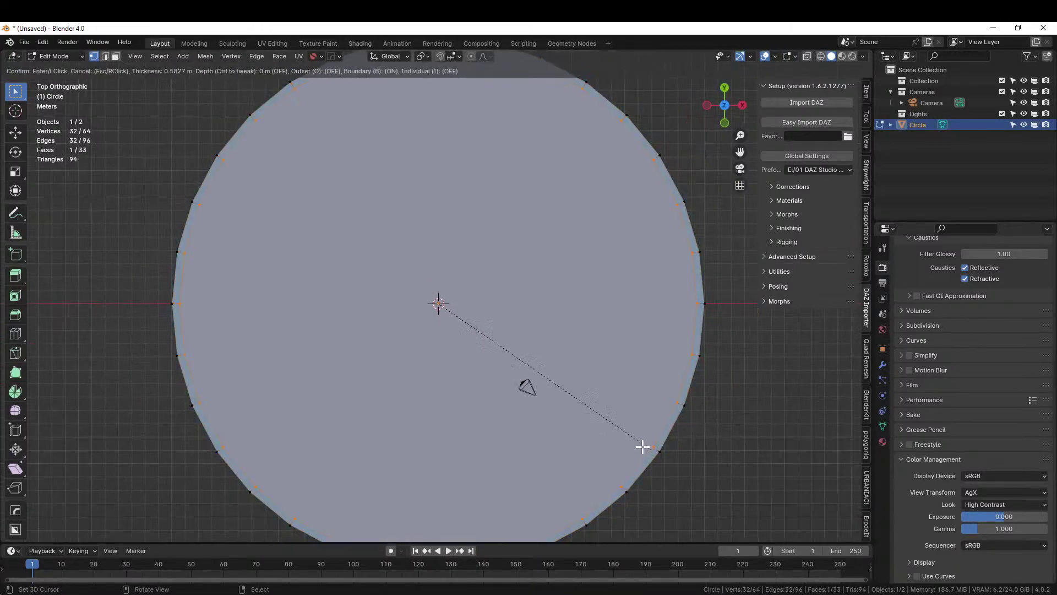
click(623, 433)
key(shift+r)
key(shift+r)
key(shift+r)
key(shift+r)
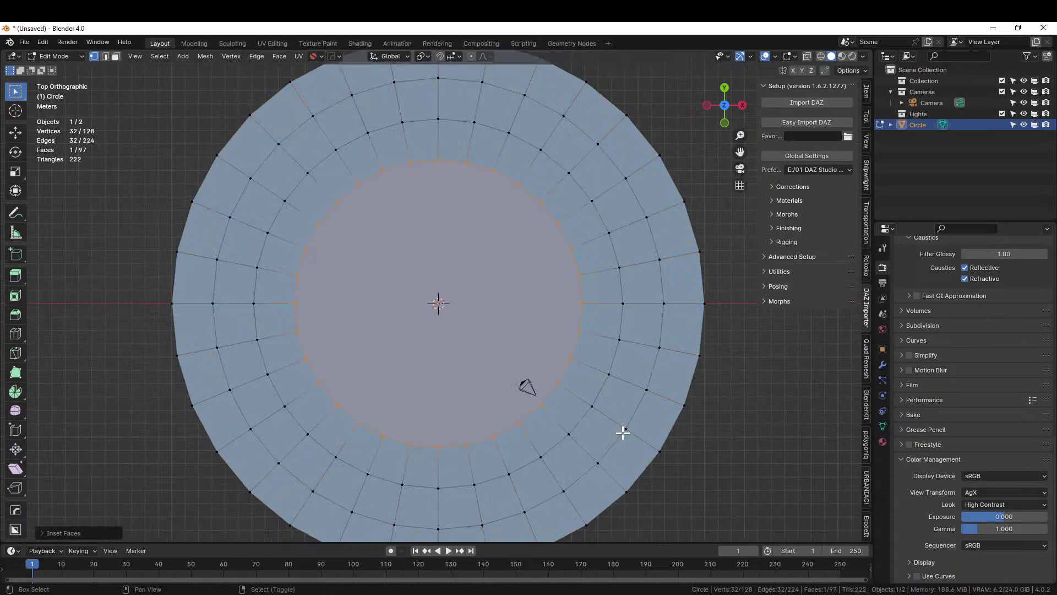
key(shift+r)
key(Tab)
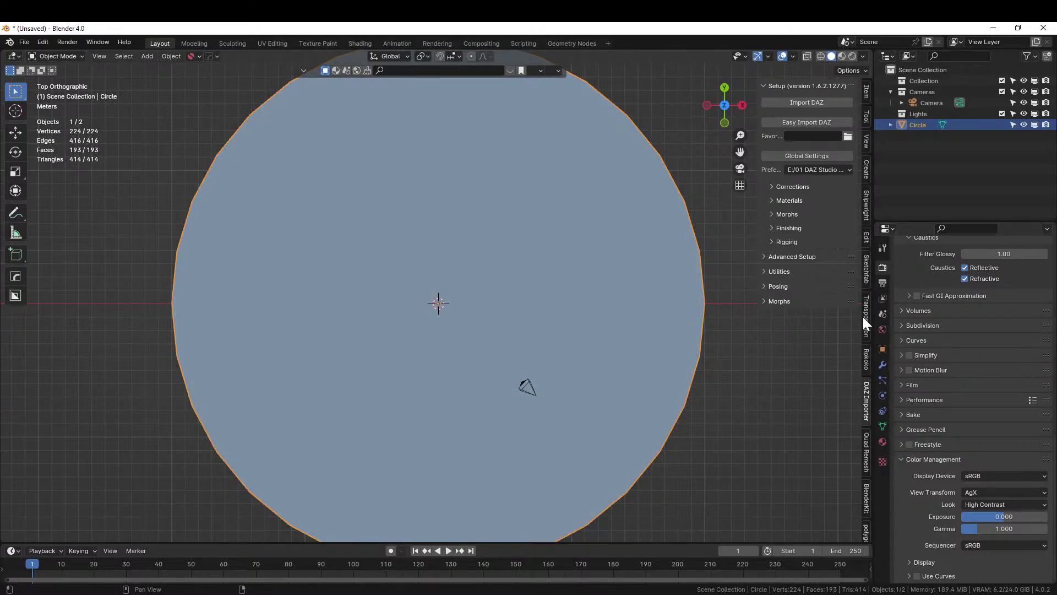
- Remesh the circle with Quad Remesher at a quad count of 200 and delete the hidden original circle
click(867, 453)
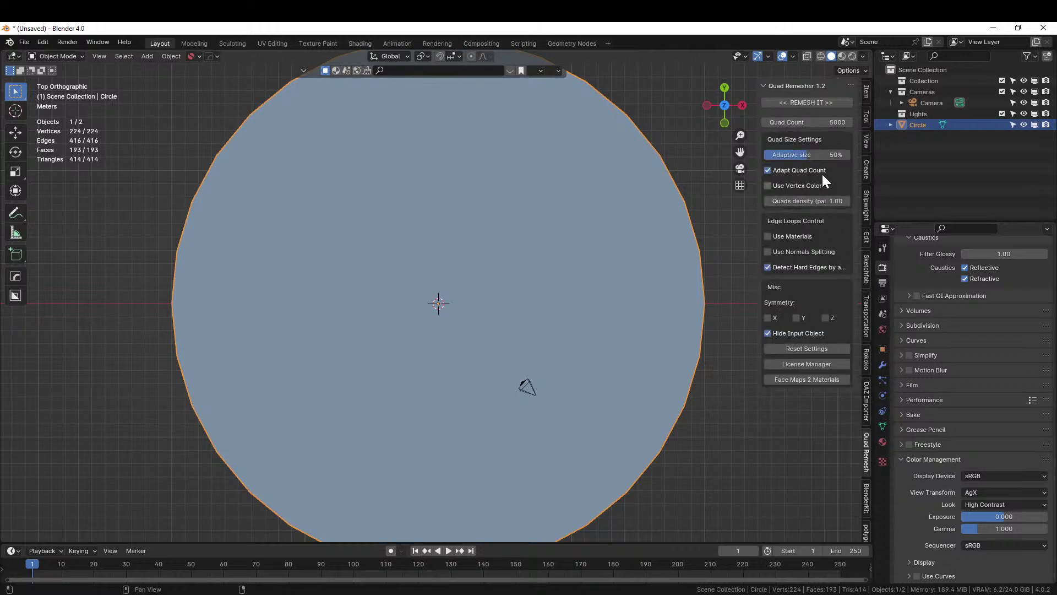
click(807, 122)
text(2)
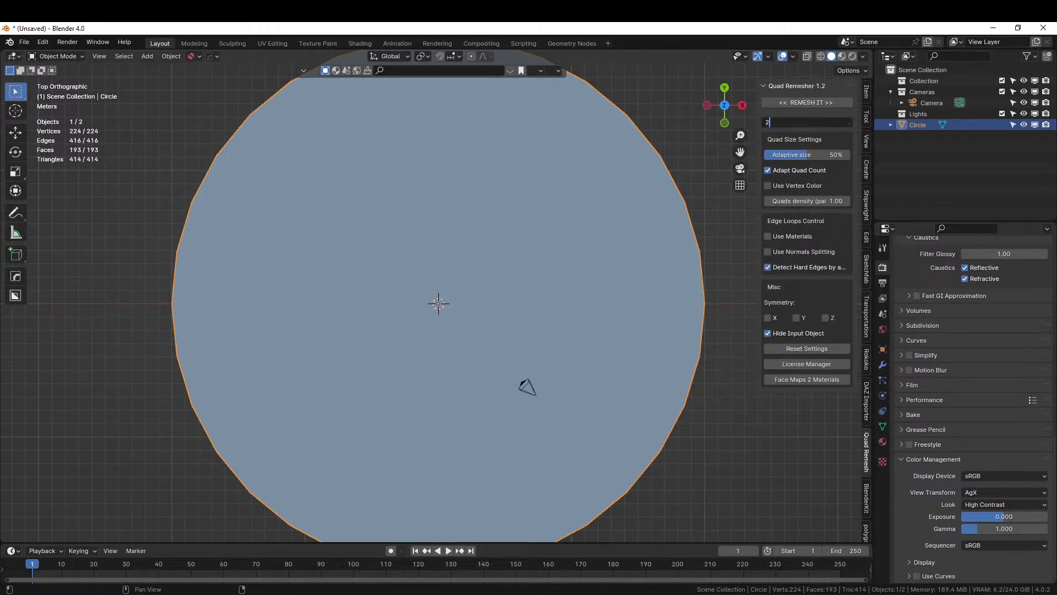
key(Return)
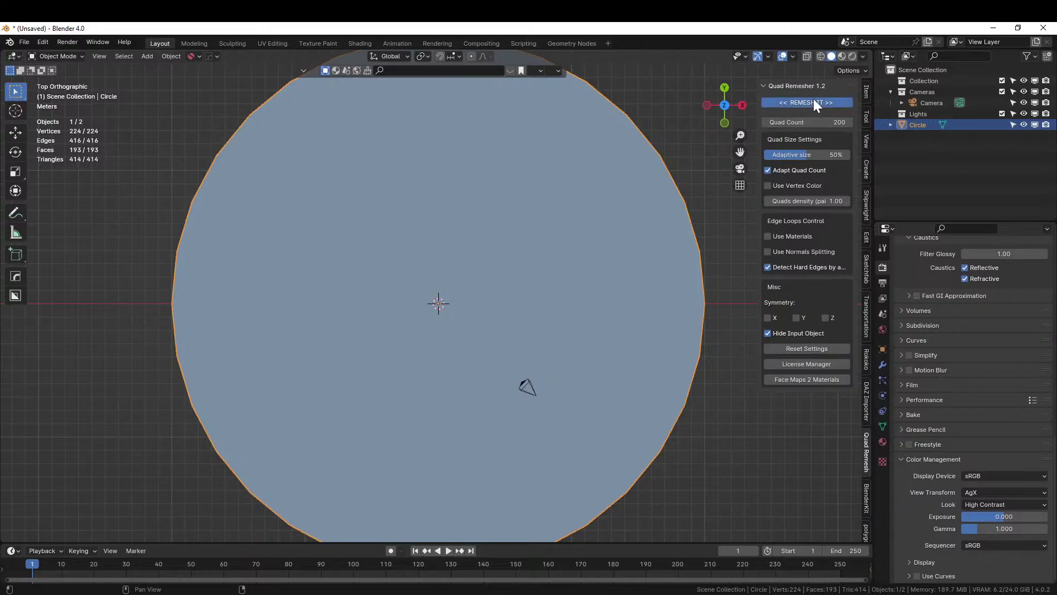
click(814, 103)
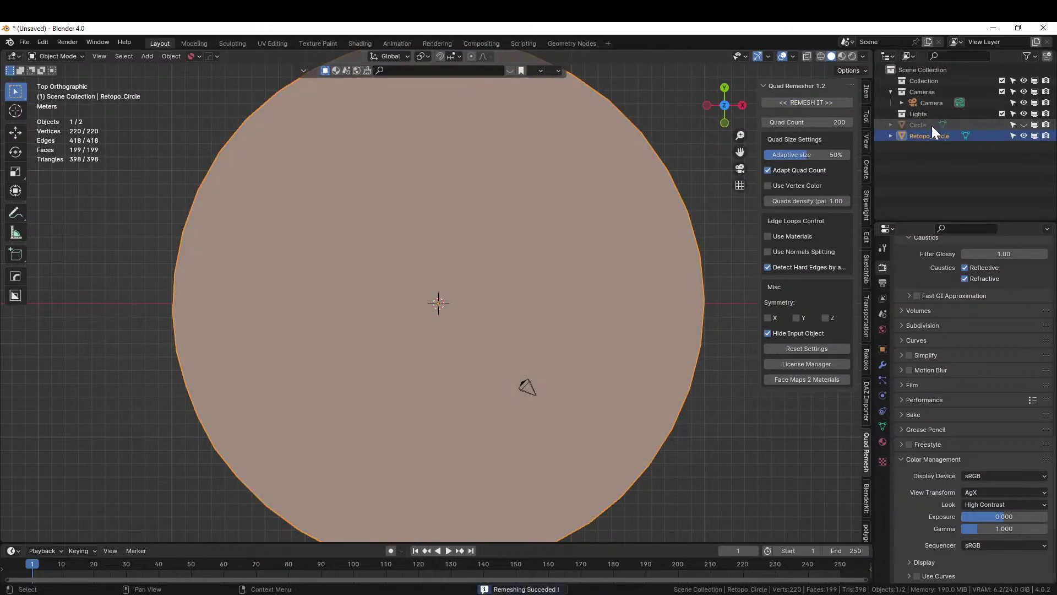
key(Delete)
- Enter Edit Mode on the remeshed disc with nothing selected and examine its quad layout from above
key(Tab)
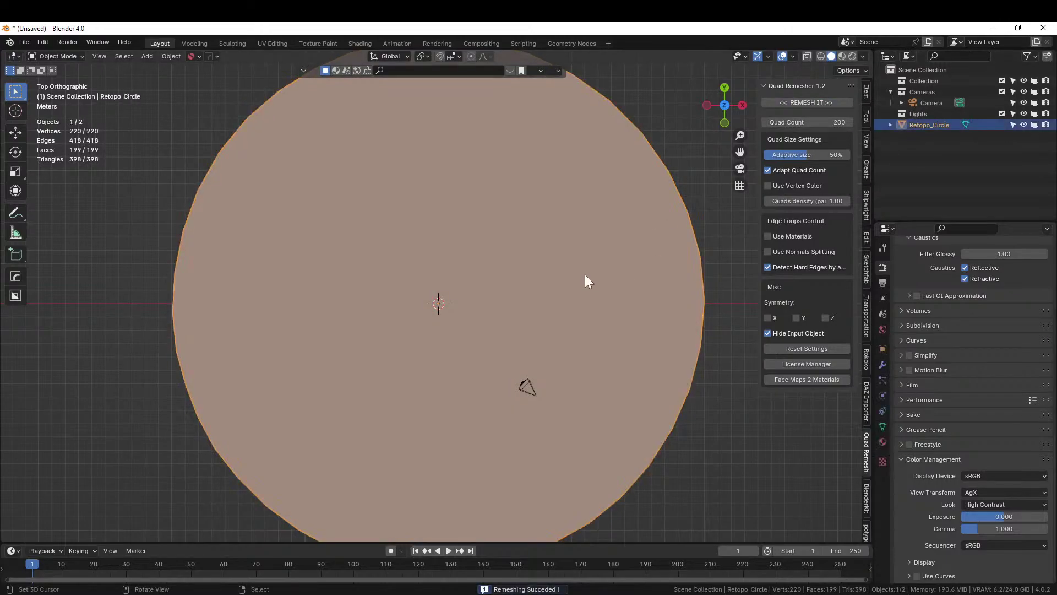
key(alt+a)
middle_drag(548, 250, 710, 169)
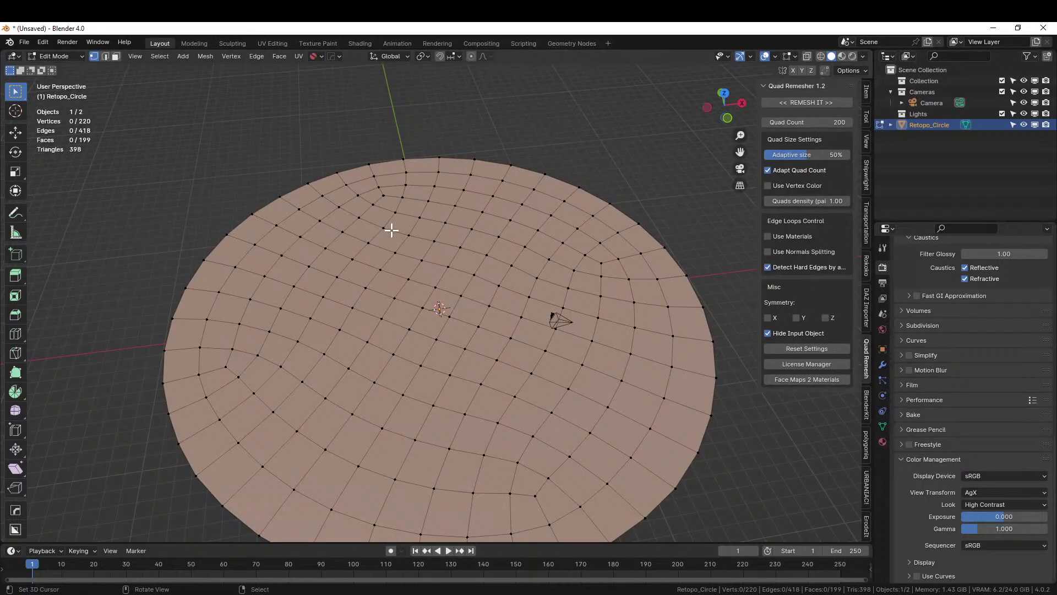
middle_drag(425, 273, 463, 326)
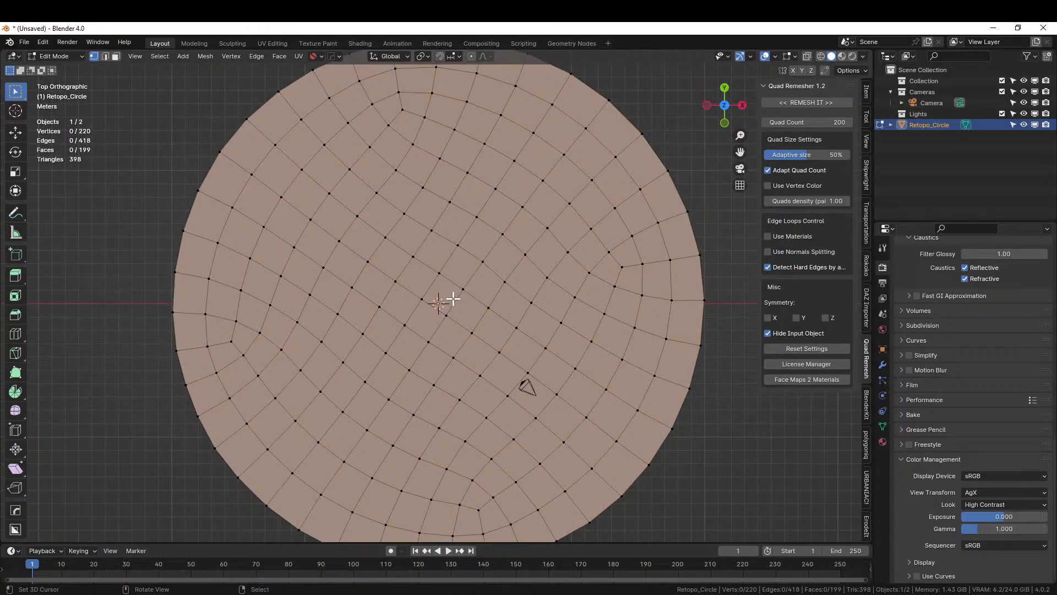
scroll(377, 353, down, 2)
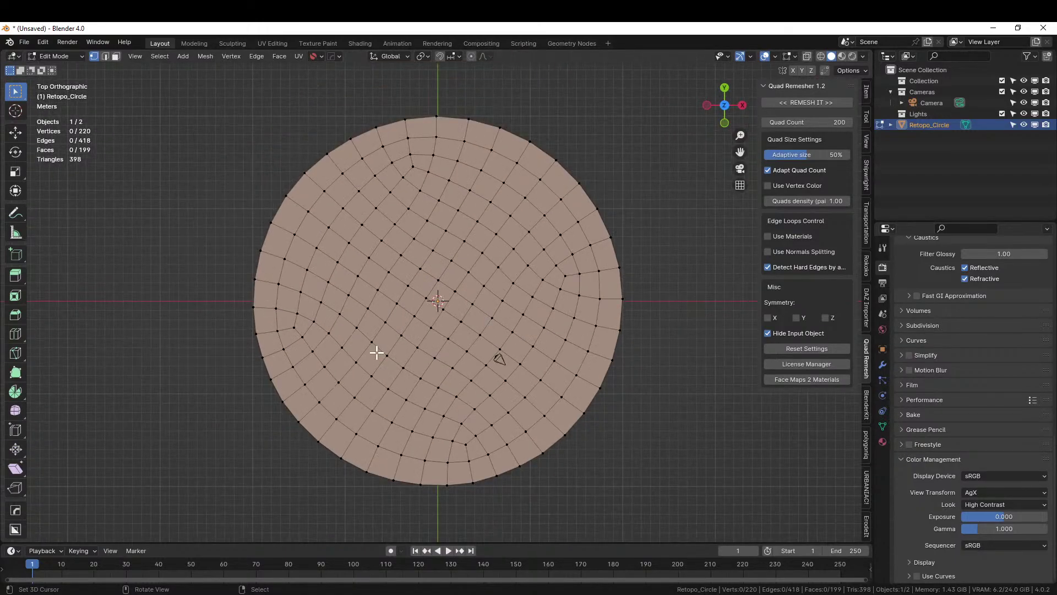
- Select the disc's outermost ring of faces and invert the selection to get all the inner faces
key(a)
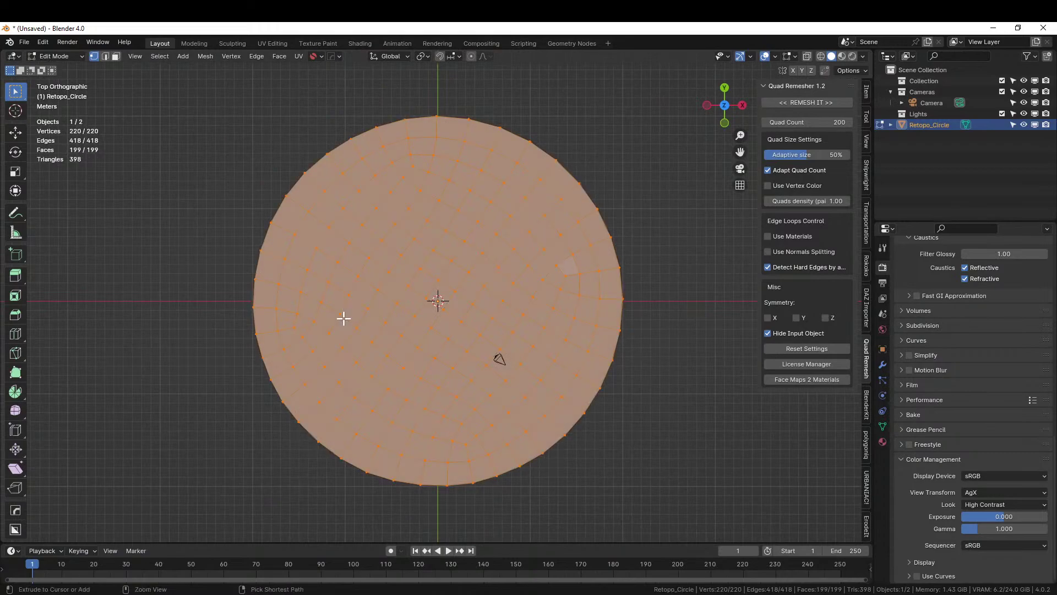
key(ctrl+KP_Subtract)
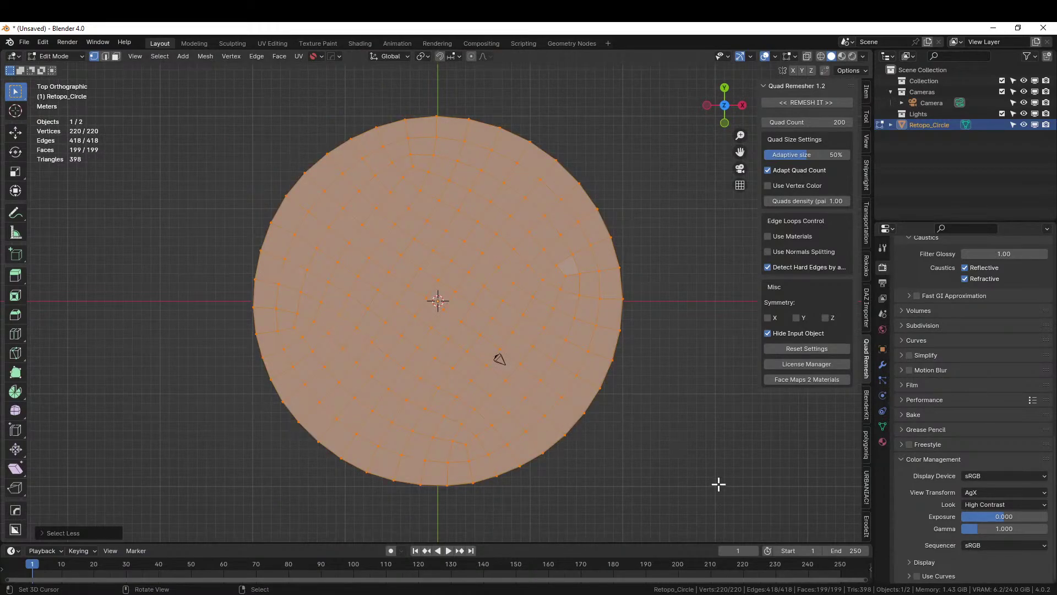
key(alt+a)
key(3)
alt+click(378, 455)
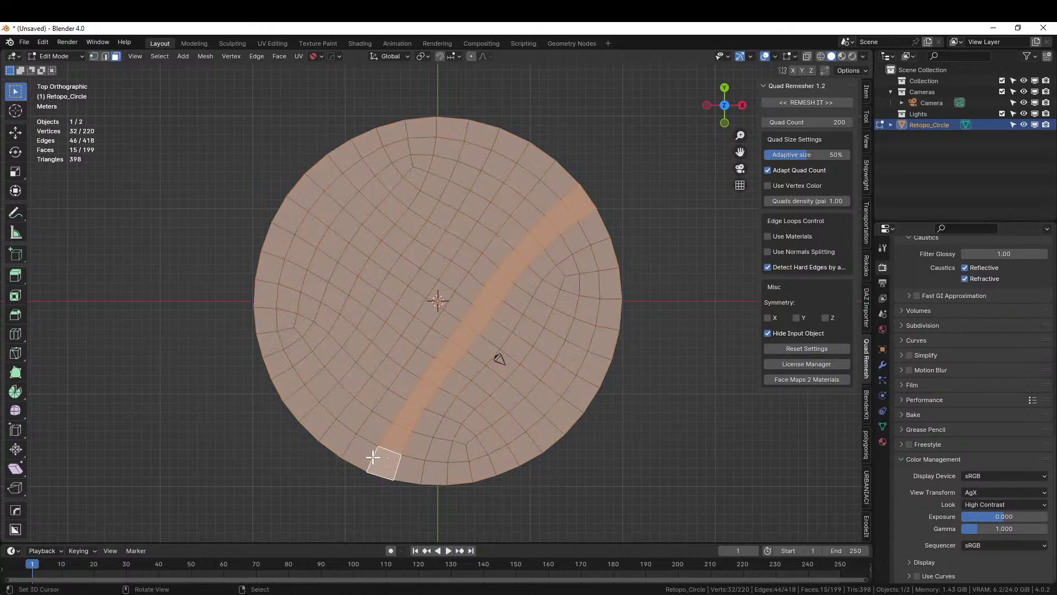
alt+click(357, 451)
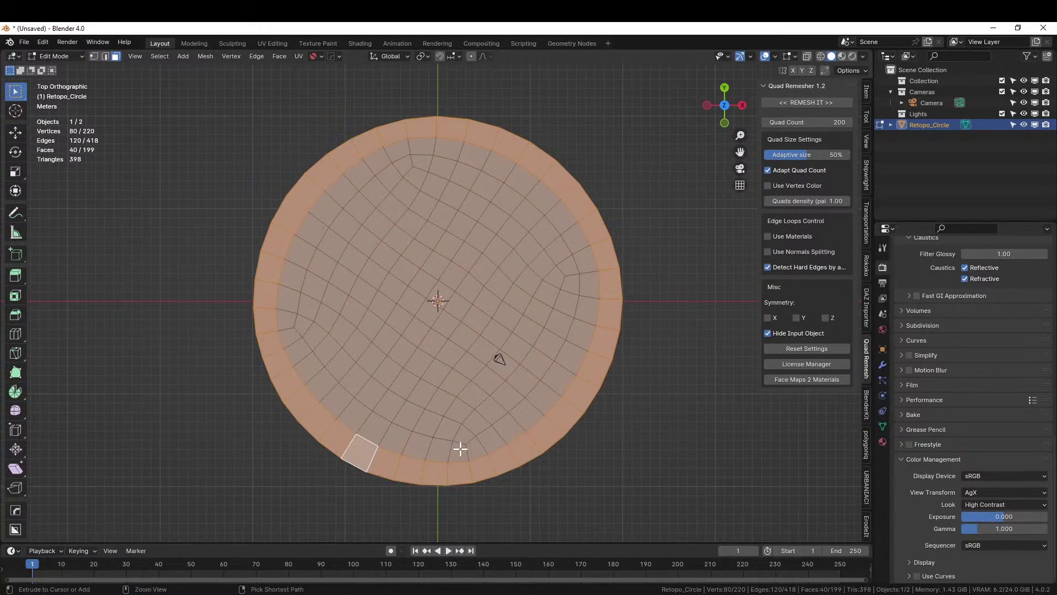
key(ctrl+i)
- Extrude the disc's inner faces upward by 1 m as the first raised tier
middle_drag(546, 429, 581, 346)
middle_drag(598, 390, 600, 374)
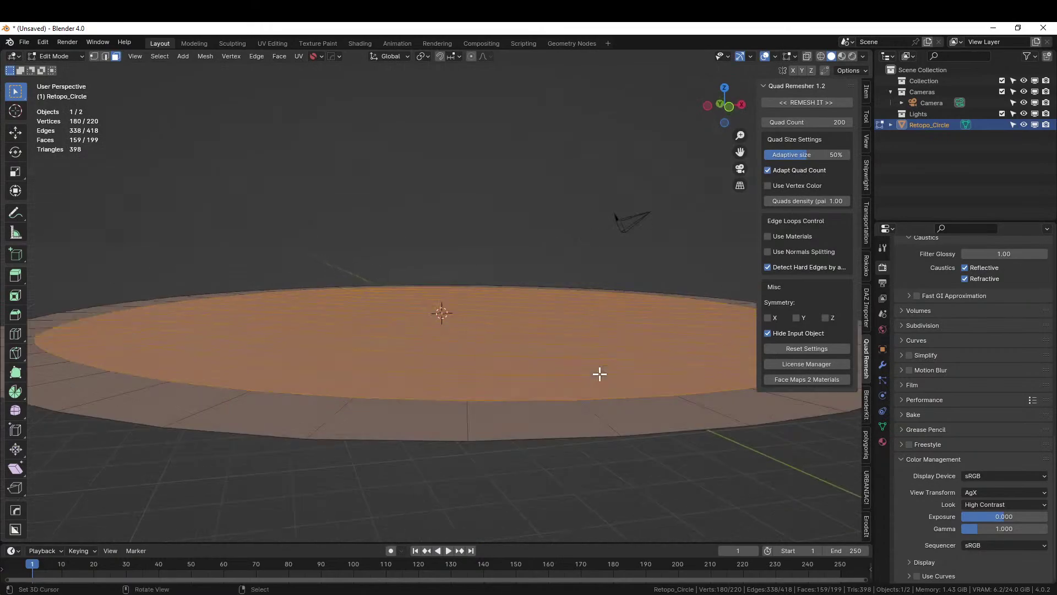
key(e)
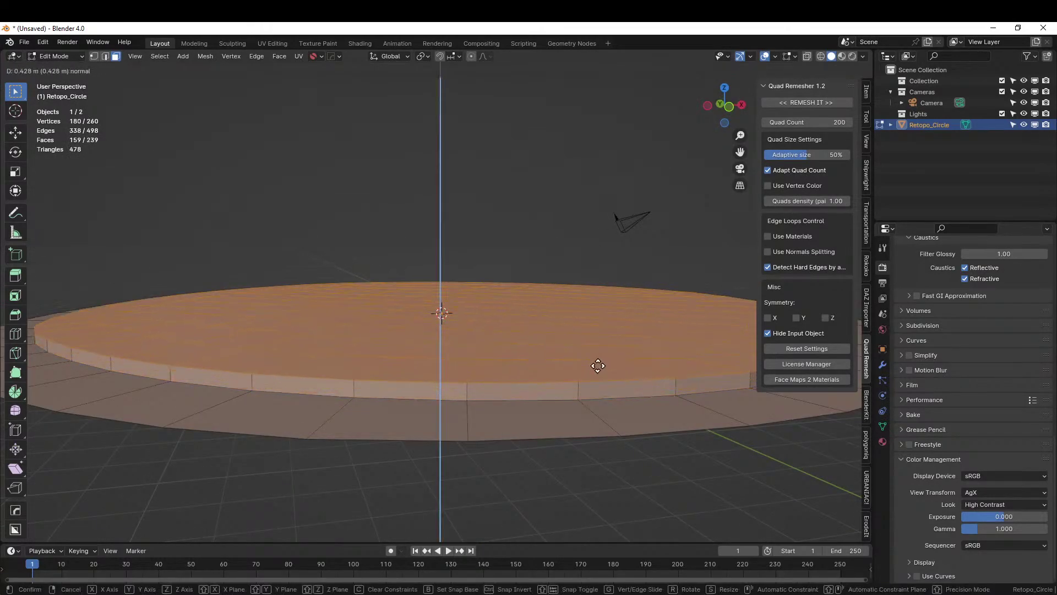
click(597, 364)
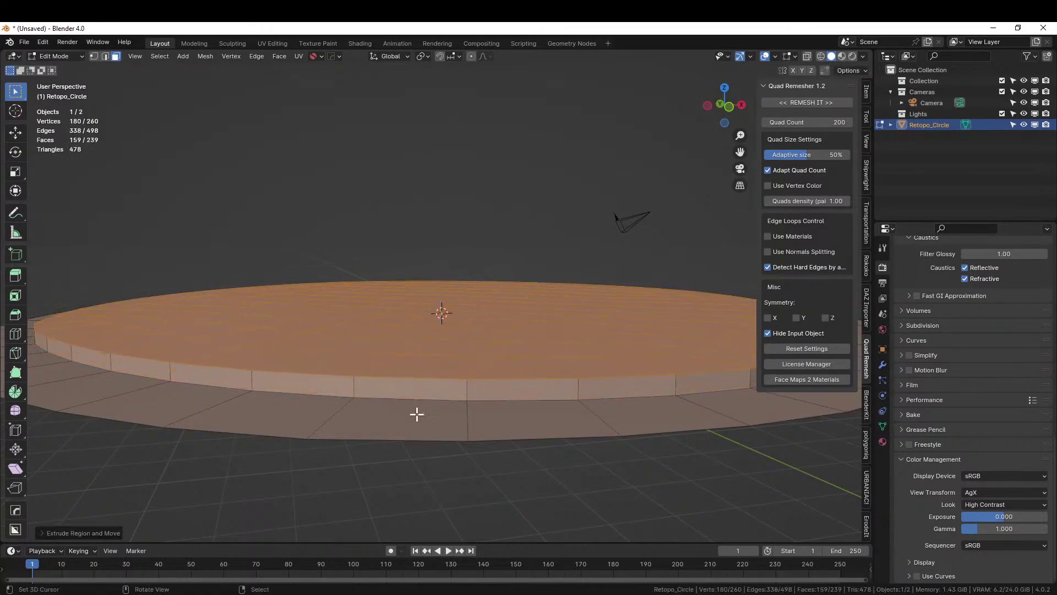
click(41, 533)
drag(144, 497, 152, 491)
- Extrude the faces one ring further in by 1 m as the second tier, and shrink the selection by another ring
middle_drag(408, 416, 405, 430)
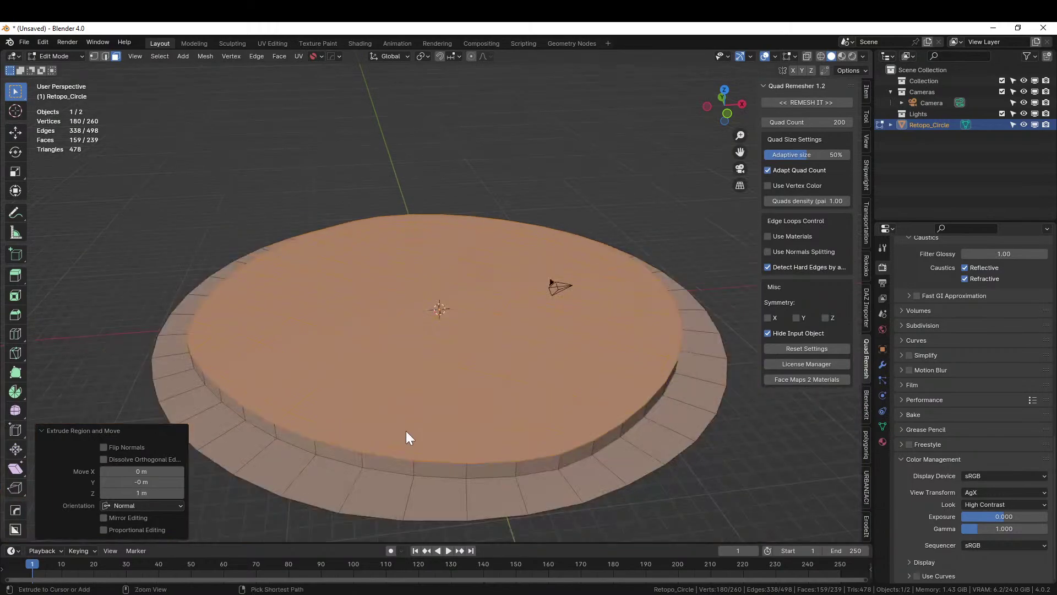
key(ctrl+KP_Subtract)
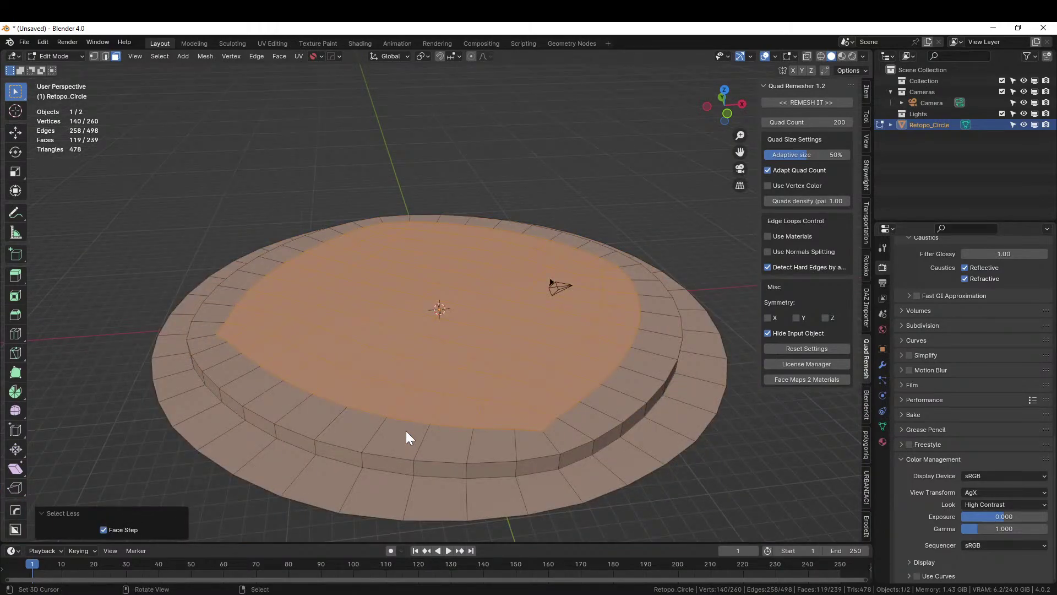
key(e)
key(1)
key(Return)
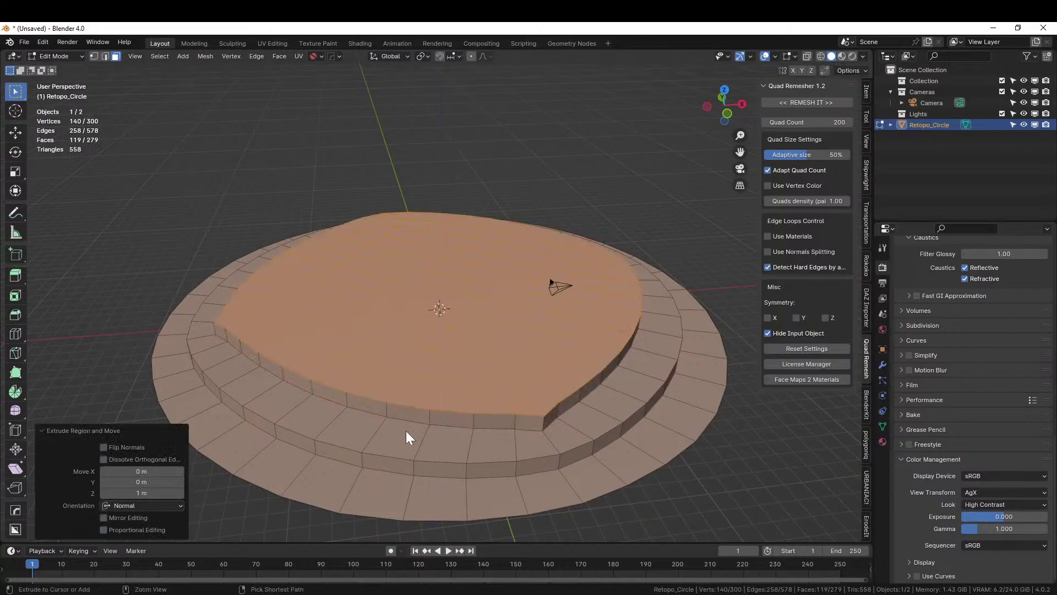
key(ctrl+KP_Subtract)
key(e)
key(1)
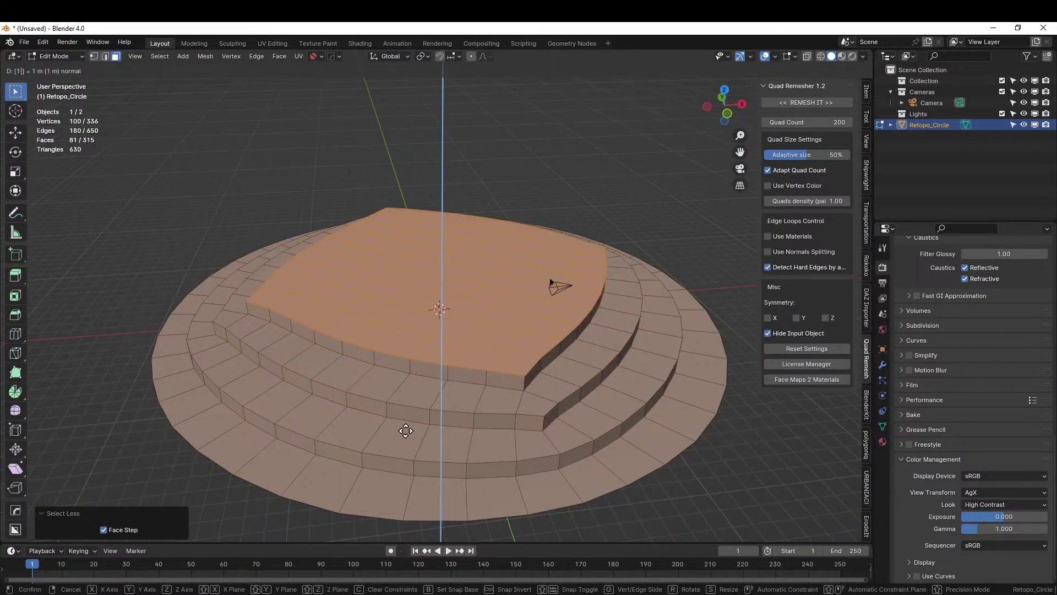
key(minus)
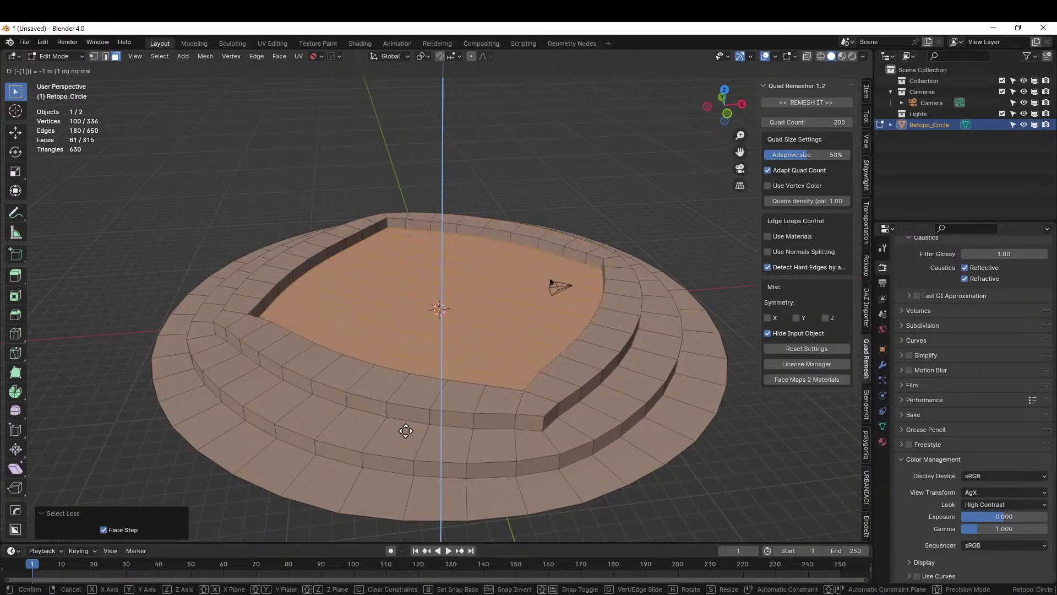
key(Escape)
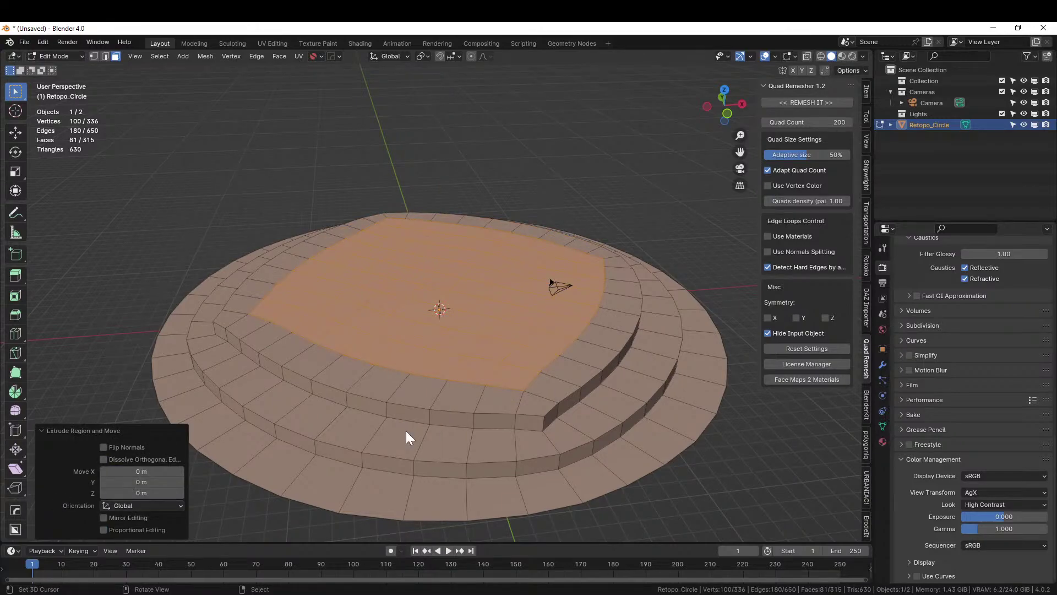
key(ctrl+z)
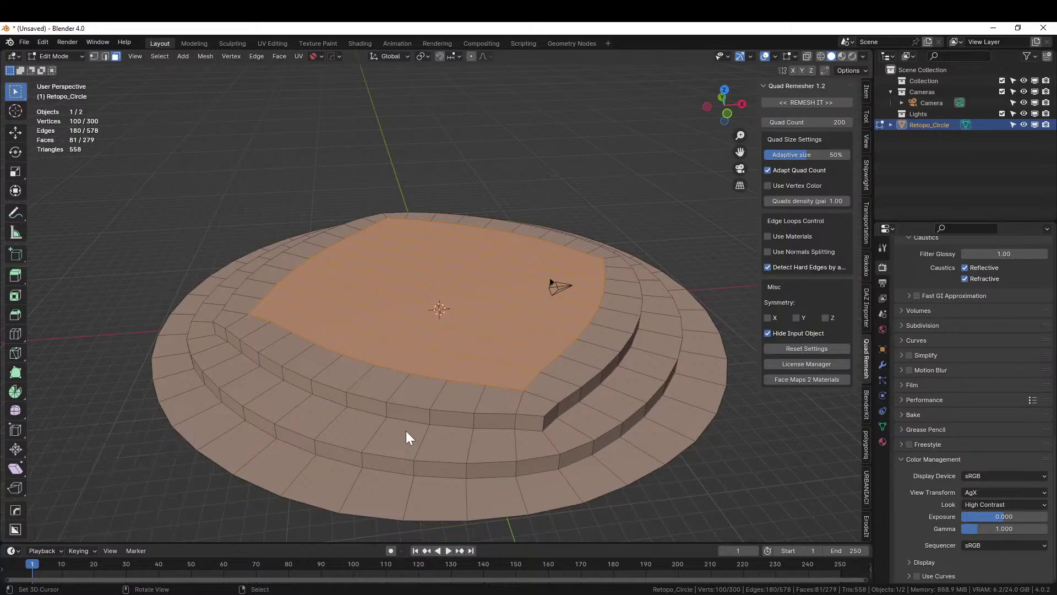
- Extrude the selected inner faces upward by 1 m as the third tier
key(e)
key(1)
key(Return)
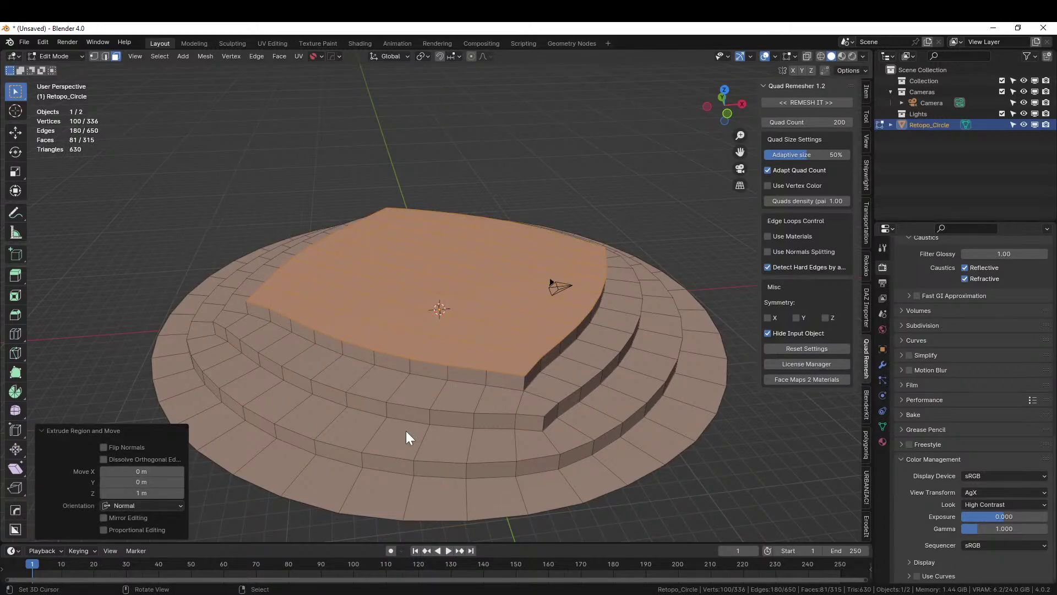
- Shrink the selected top faces by one ring and extrude them upward by 1 m as the fourth tier
key(ctrl+KP_Subtract)
key(e)
key(1)
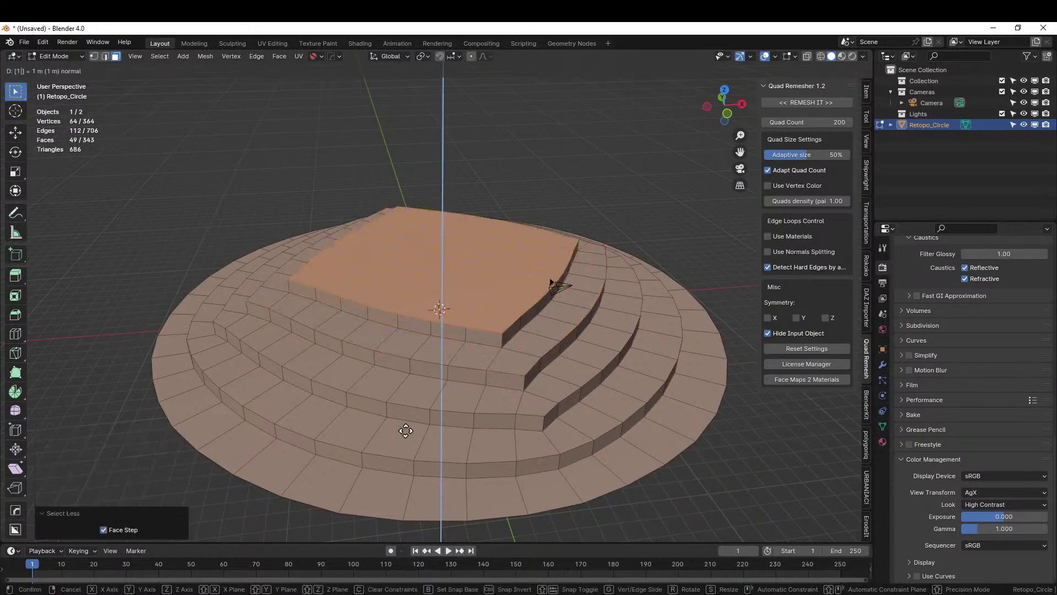
key(Return)
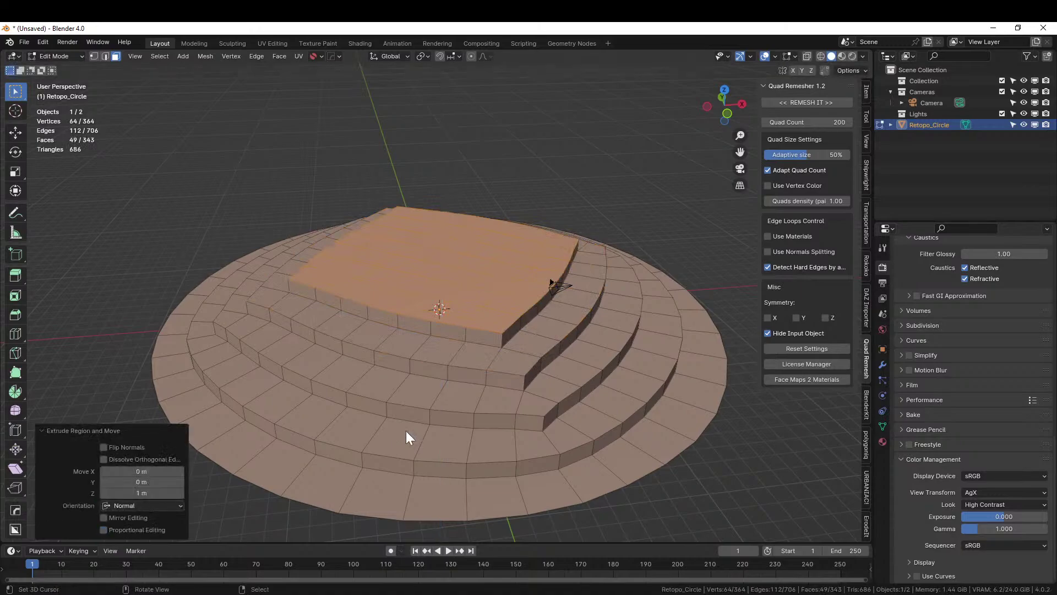
- Leave mesh editing, choose a male starting human in HumGen and generate it as a scale reference on the mound
middle_drag(406, 431, 302, 406)
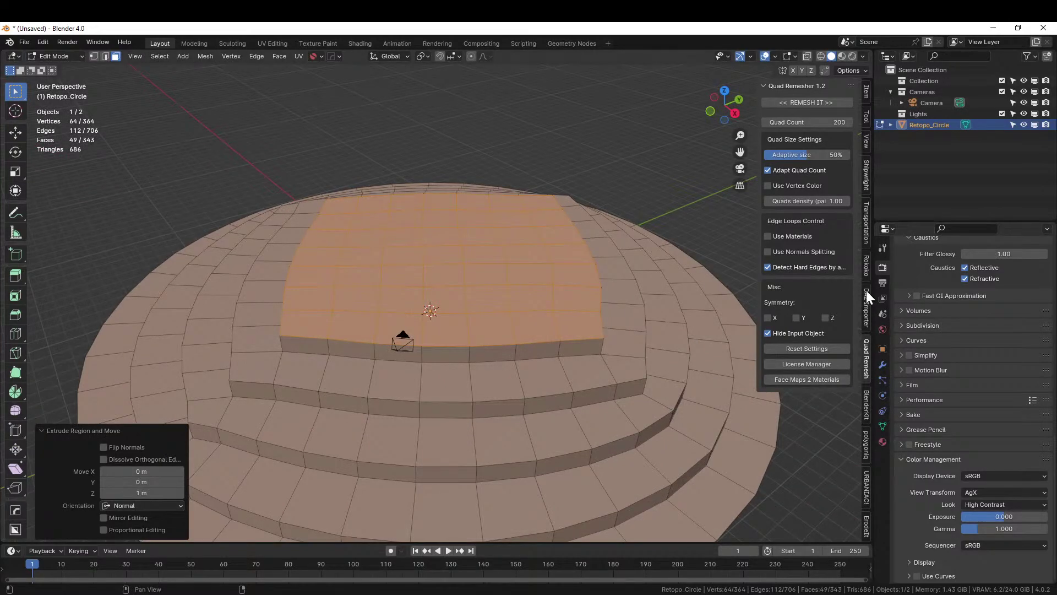
scroll(866, 289, down, 5)
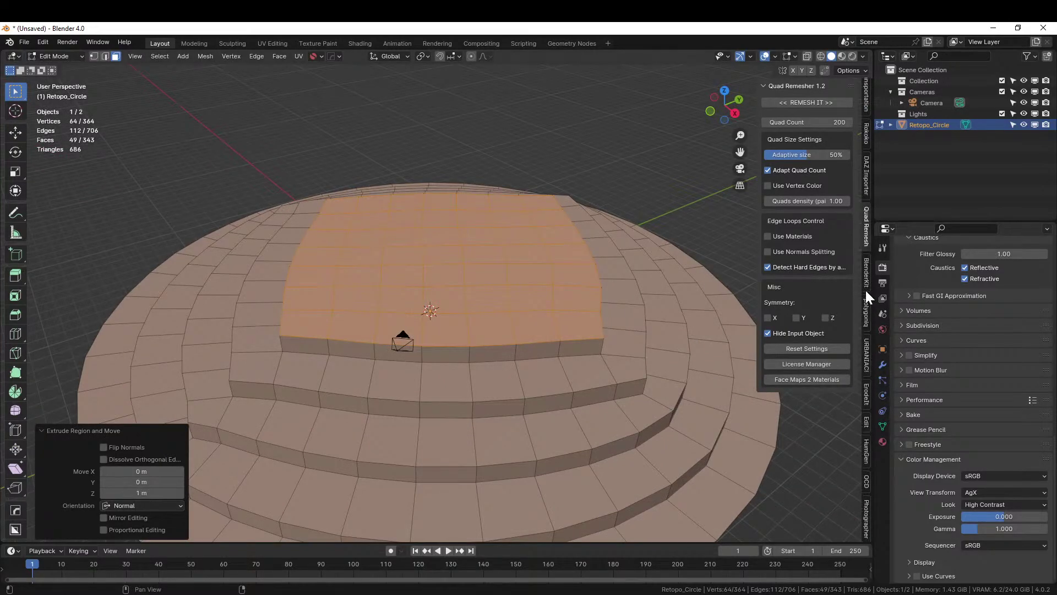
click(867, 452)
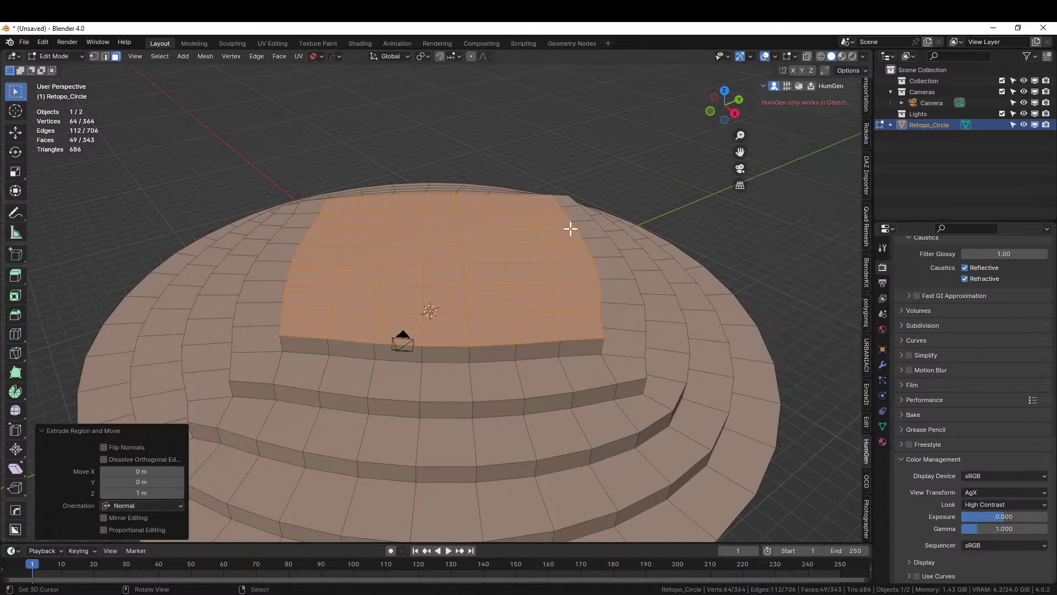
key(Tab)
click(797, 153)
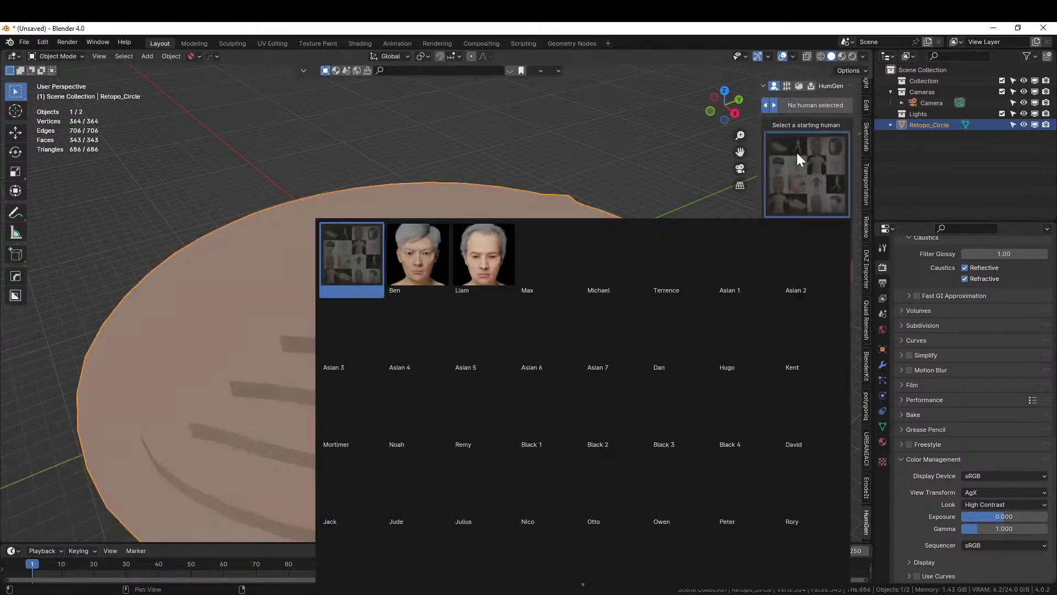
click(730, 242)
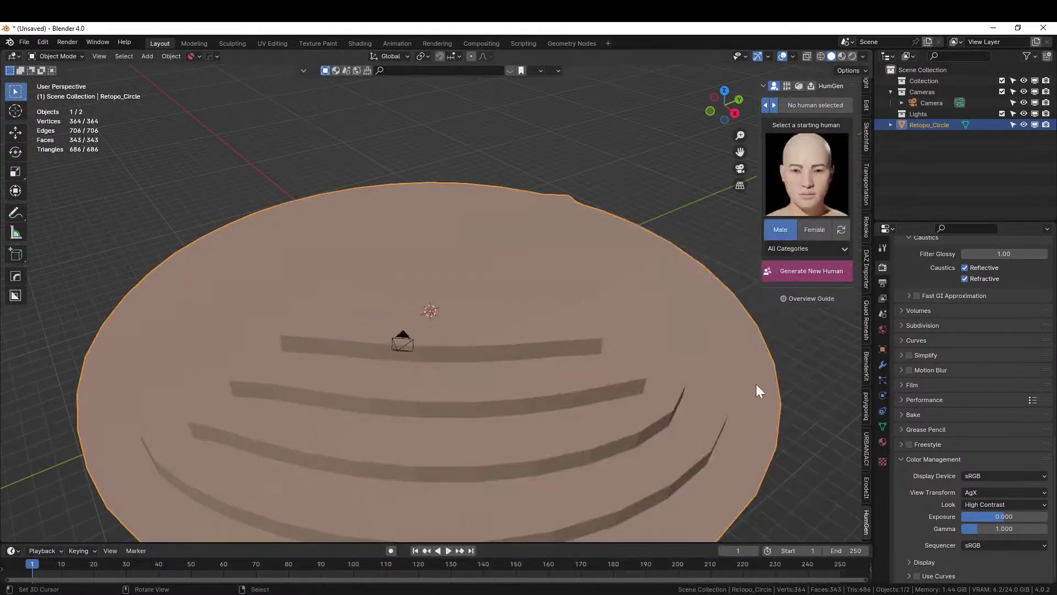
click(788, 272)
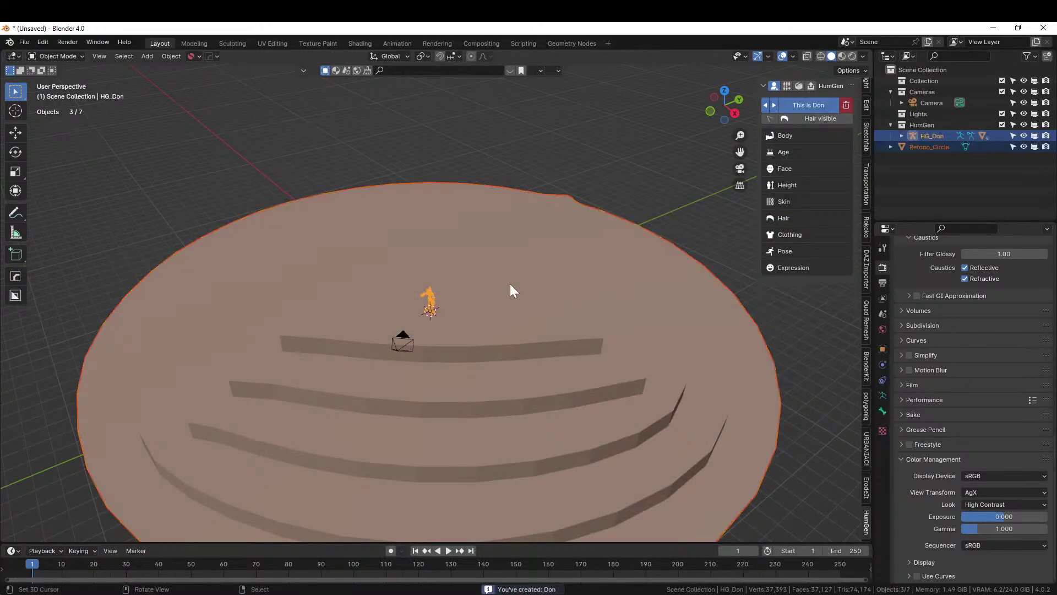
- Return to editing the mound mesh, shrink the top face selection by one ring and extrude it 1 m as the fifth tier
mouse_move(510, 283)
middle_down()
mouse_move(592, 248)
mouse_move(633, 260)
mouse_move(657, 292)
mouse_move(609, 246)
mouse_move(501, 269)
middle_up()
key(Tab)
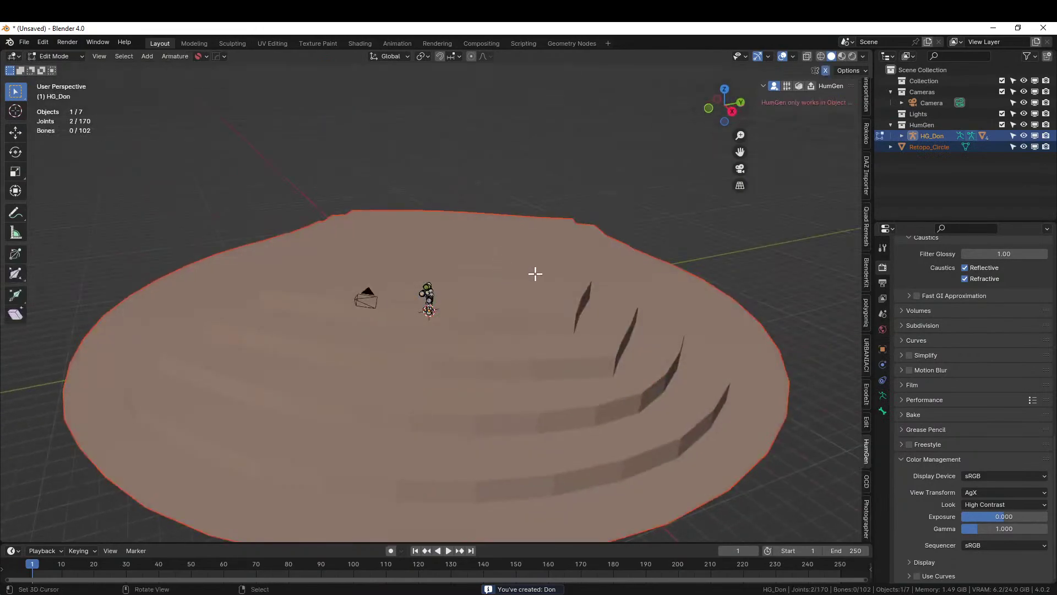
key(alt+a)
key(Tab)
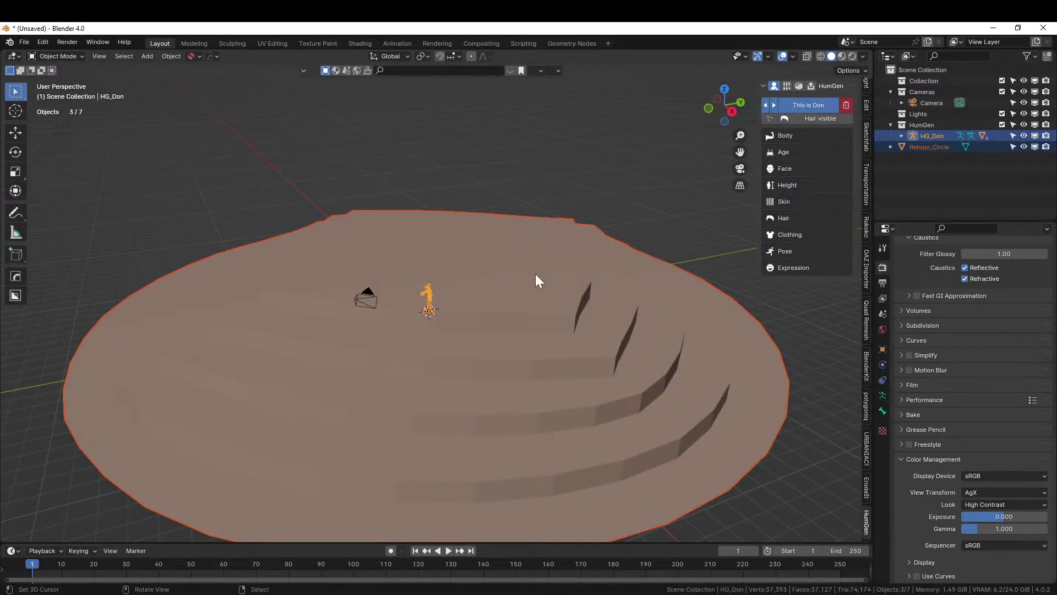
click(536, 273)
key(Tab)
key(ctrl+minus)
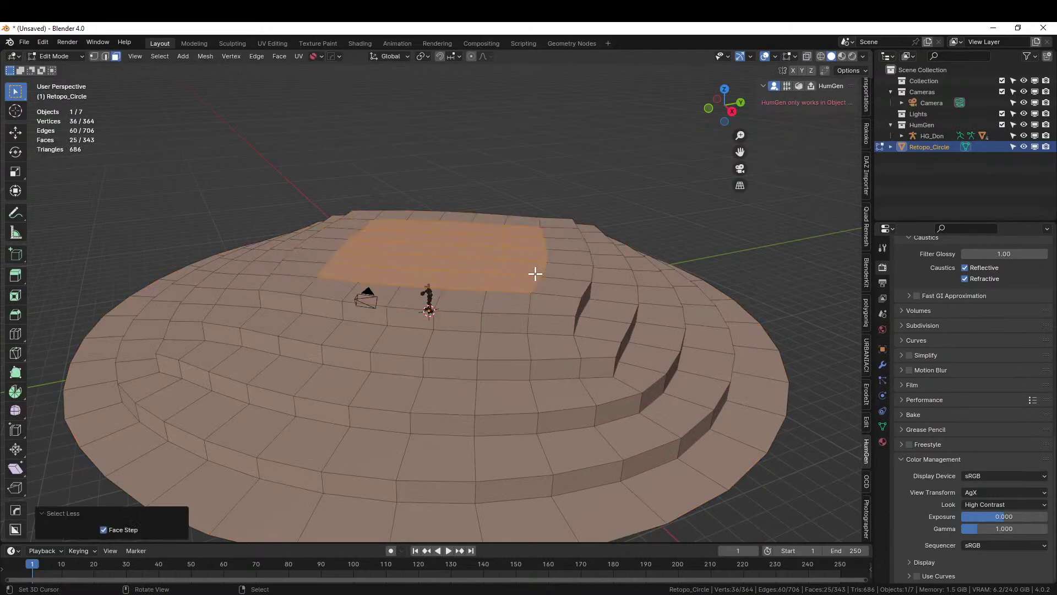
key(e)
key(1)
key(Return)
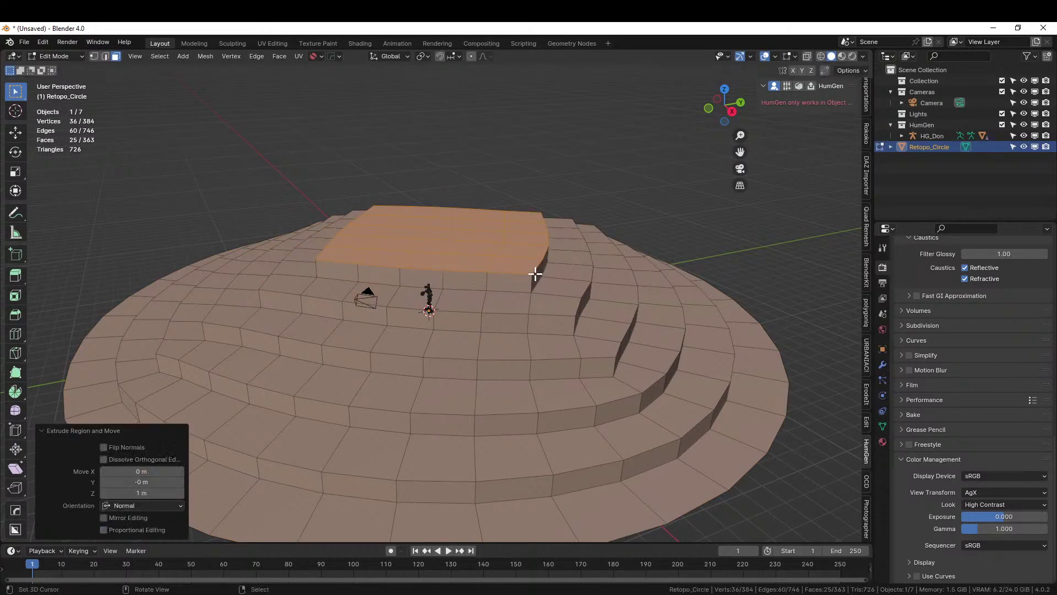
- Select a two-by-two block of central faces on the top tier and extrude it upward about 6.2 m as a column
middle_drag(535, 273, 414, 342)
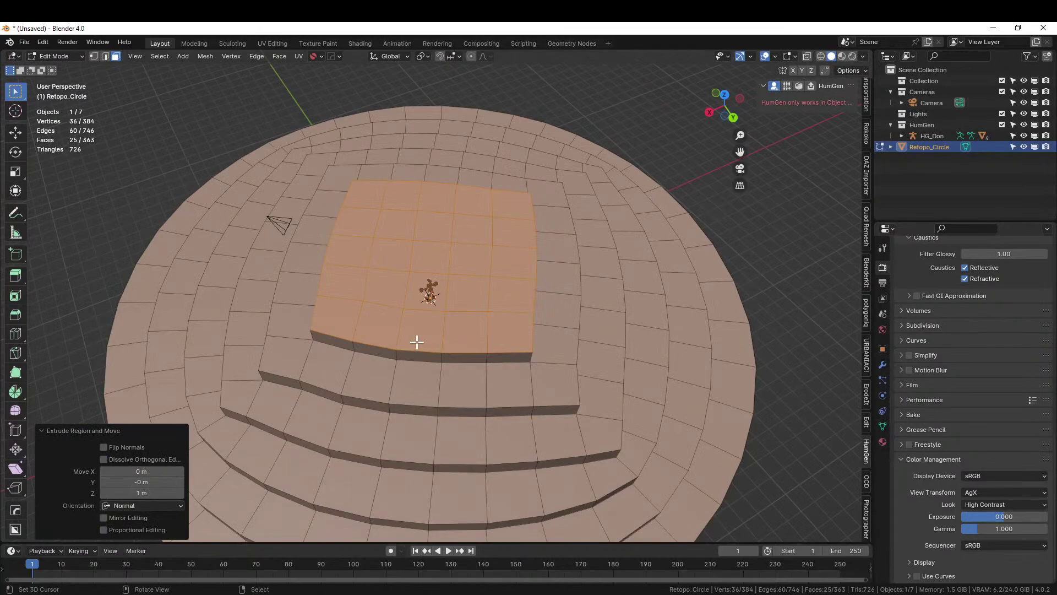
middle_drag(560, 235, 547, 267)
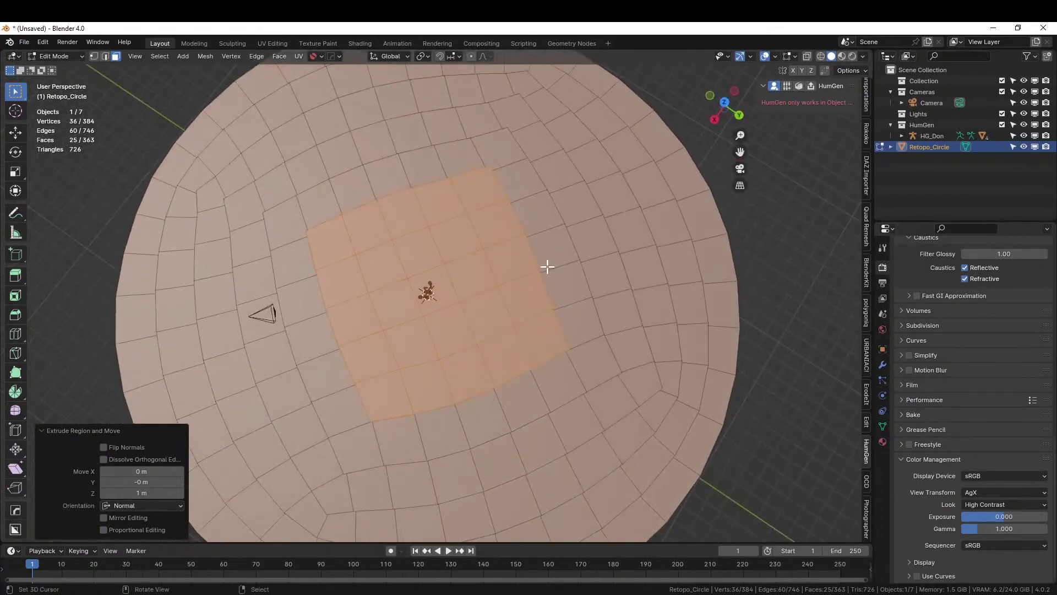
click(446, 252)
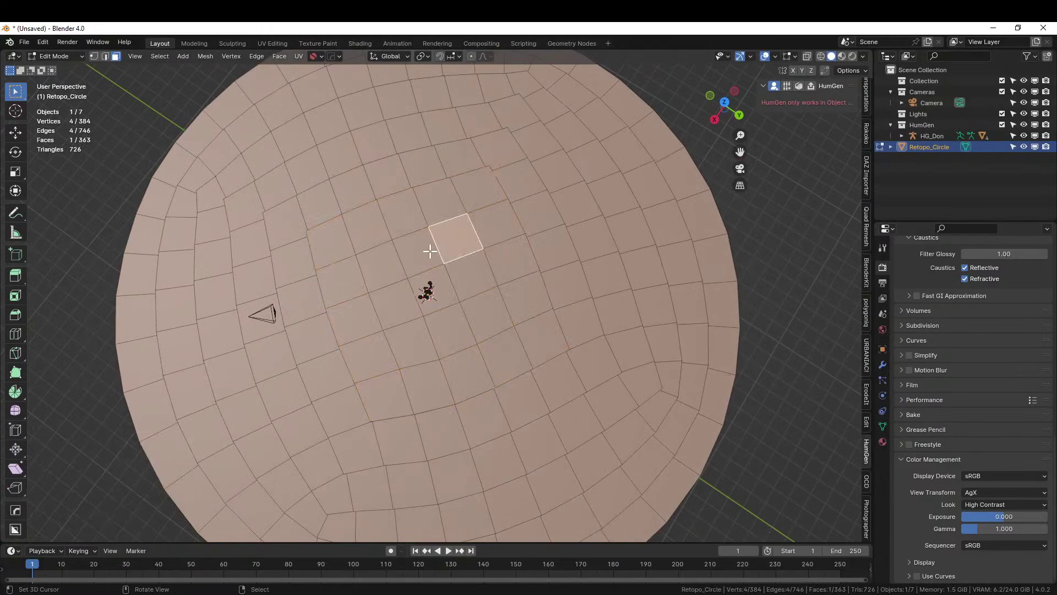
shift+click(425, 250)
shift+click(431, 285)
shift+click(472, 278)
middle_drag(472, 279, 503, 371)
key(e)
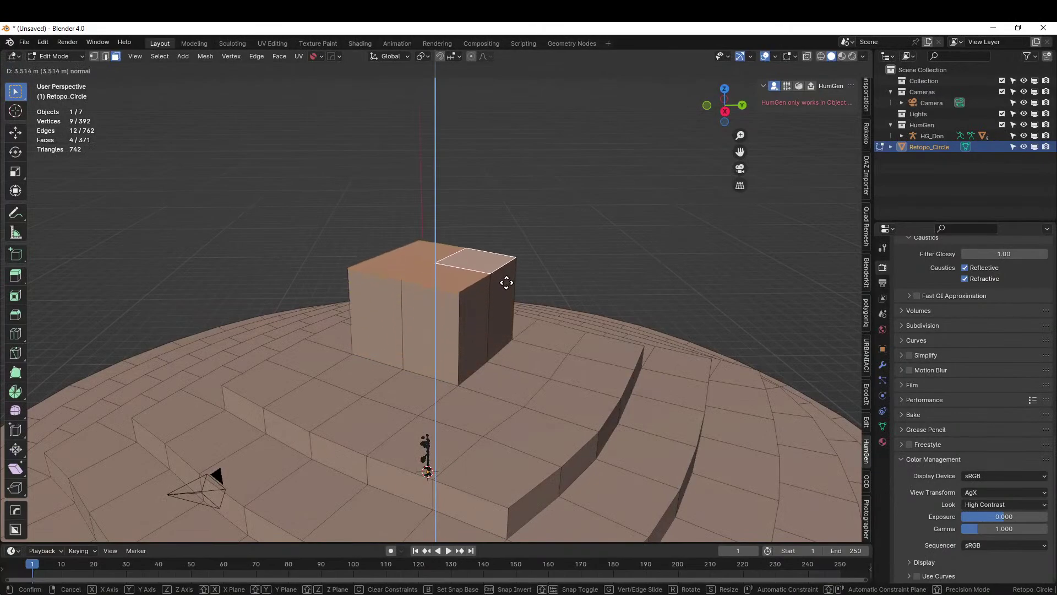
click(505, 215)
- Widen the column's top with an extrusion scaled to about 1.67, and extrude it upward about 1 m as a cap
key(e)
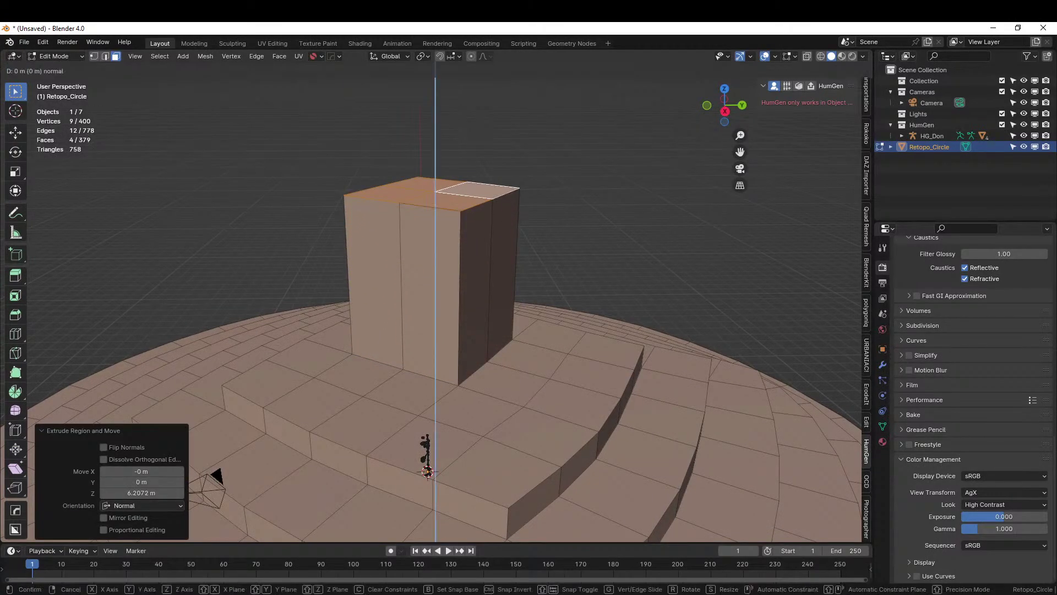
key(s)
click(552, 236)
key(e)
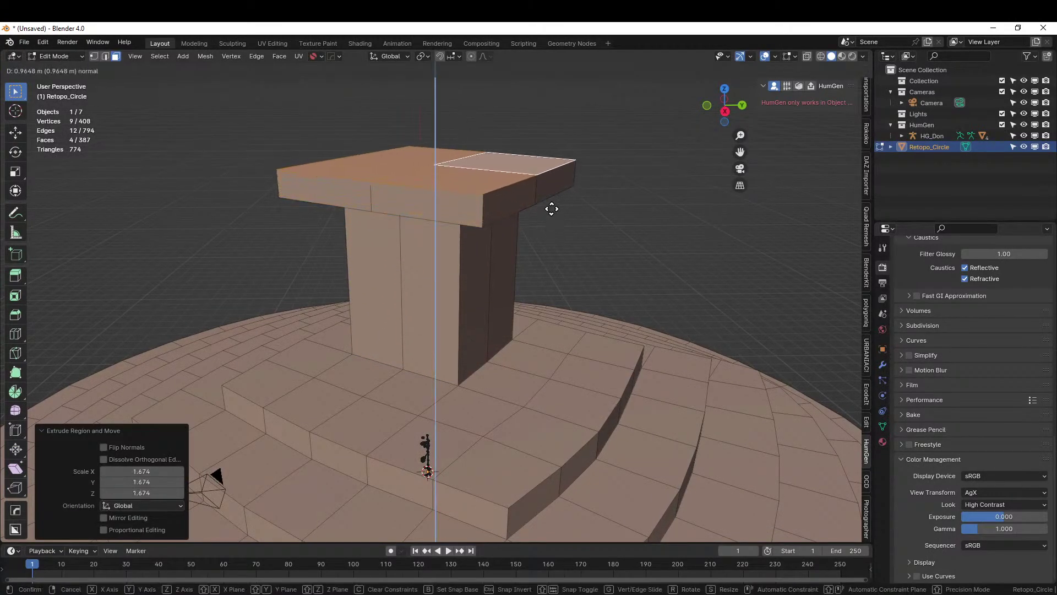
click(551, 209)
- Return to Object Mode and add a level 2 subdivision to smooth the mound and its column
middle_drag(550, 207, 627, 264)
key(Tab)
scroll(592, 242, down, 4)
key(ctrl+2)
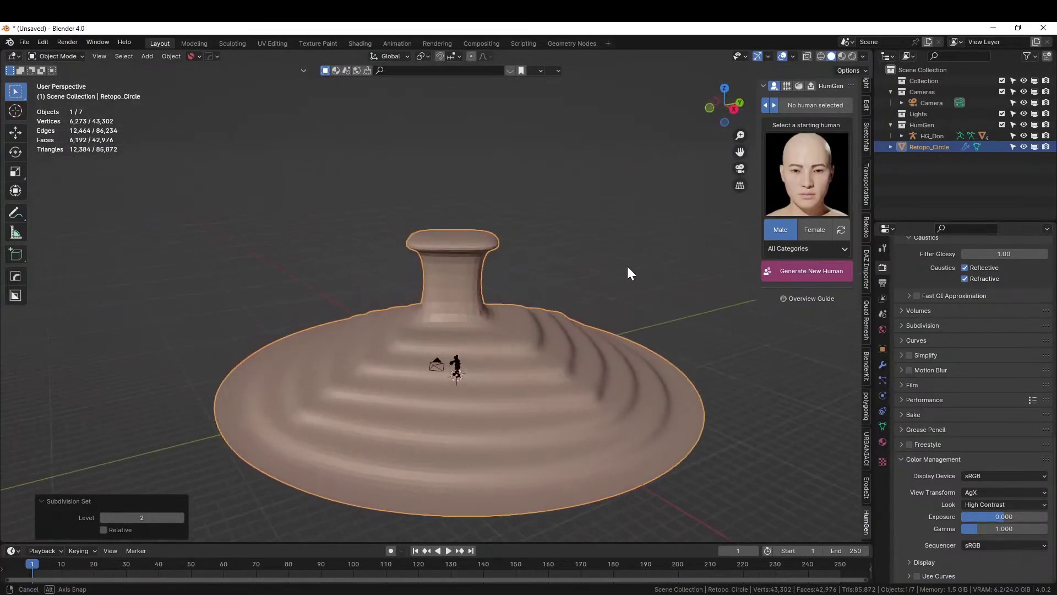
scroll(567, 315, up, 4)
mouse_move(567, 316)
middle_down()
mouse_move(661, 292)
mouse_move(679, 300)
mouse_move(716, 361)
mouse_move(633, 328)
mouse_move(574, 330)
middle_up()
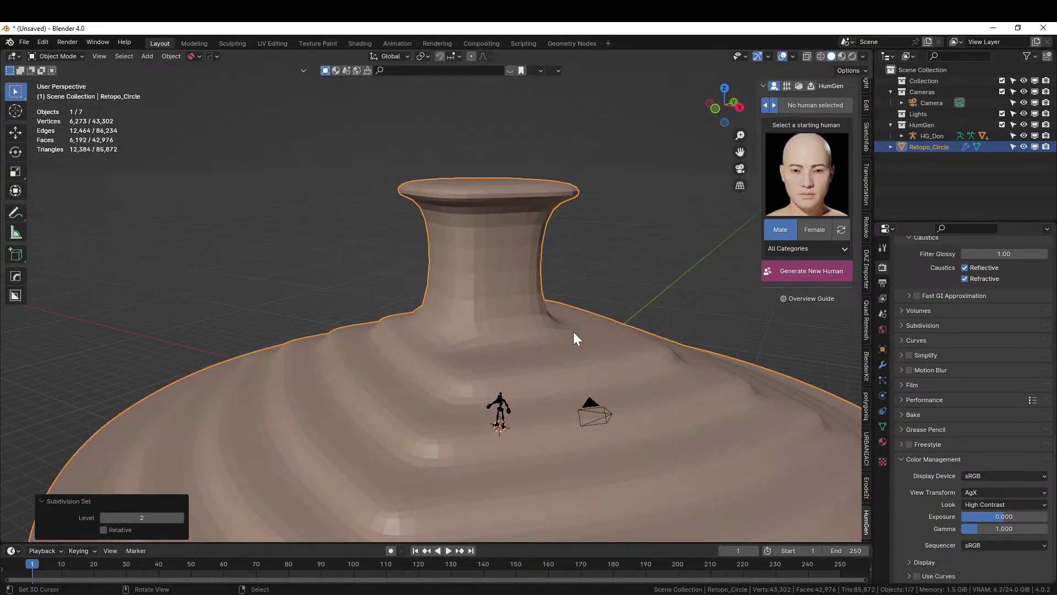
- Apply the mound's Subdivision modifier and exclude the HumGen collection from the view layer
click(883, 442)
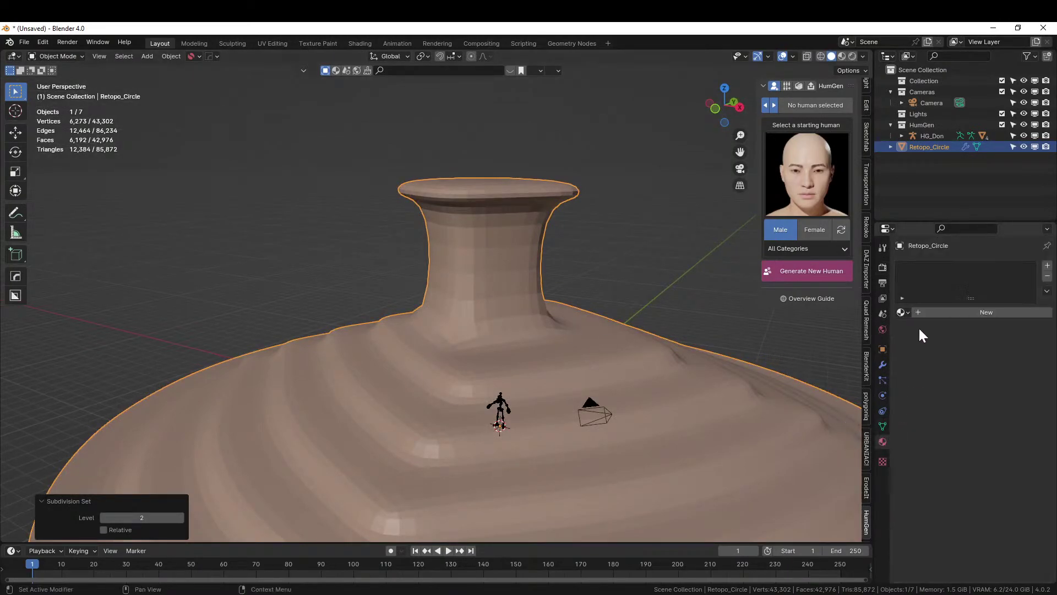
click(881, 364)
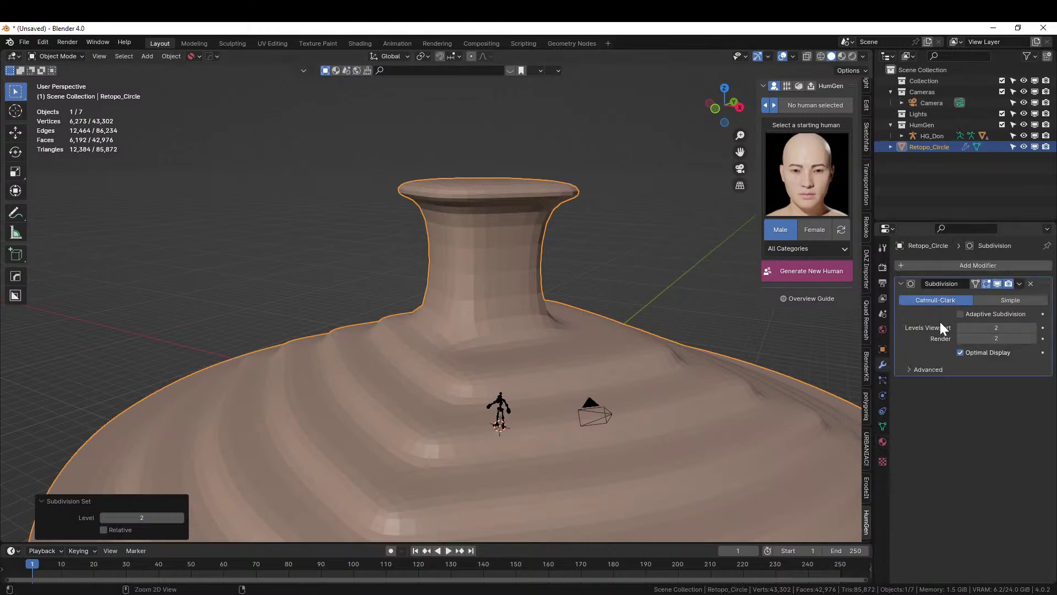
key(ctrl+a)
middle_drag(573, 400, 527, 405)
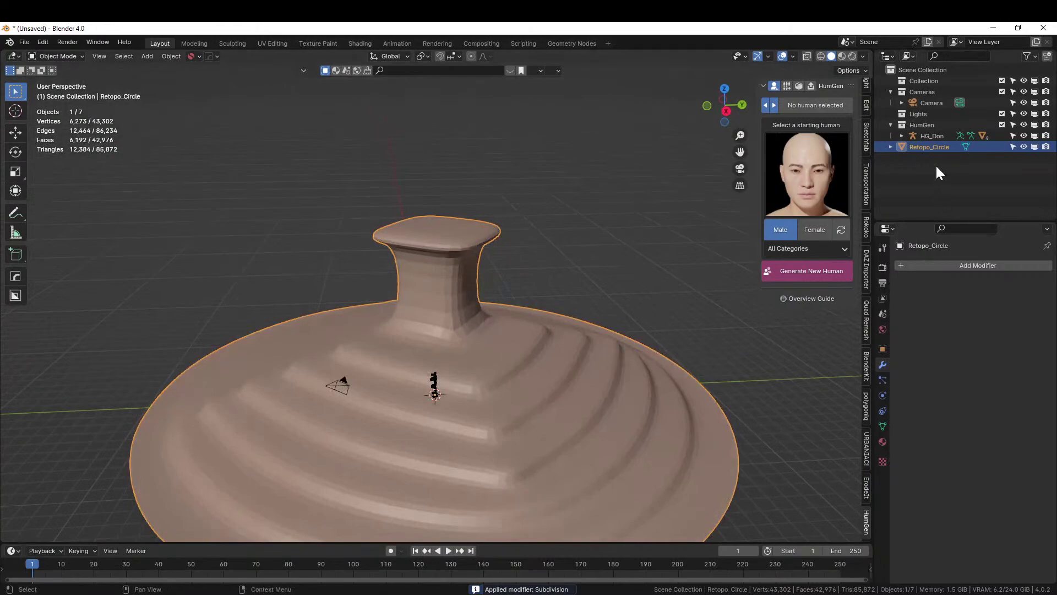
click(1000, 125)
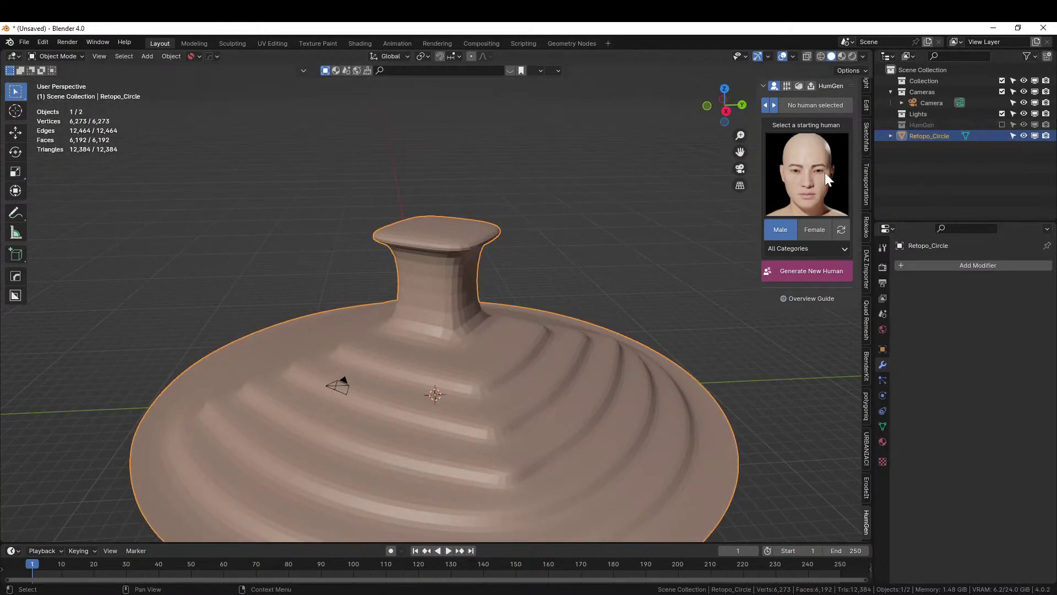
middle_drag(513, 337, 483, 322)
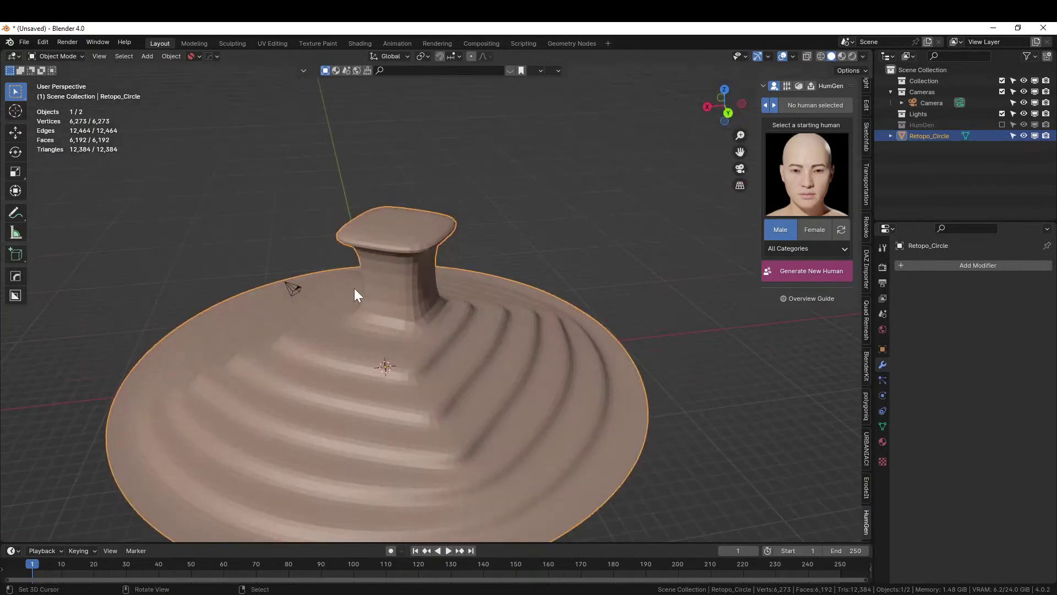
- Set the Quad Remesher quad count to 500 and remesh the smoothed mound
click(865, 322)
click(824, 121)
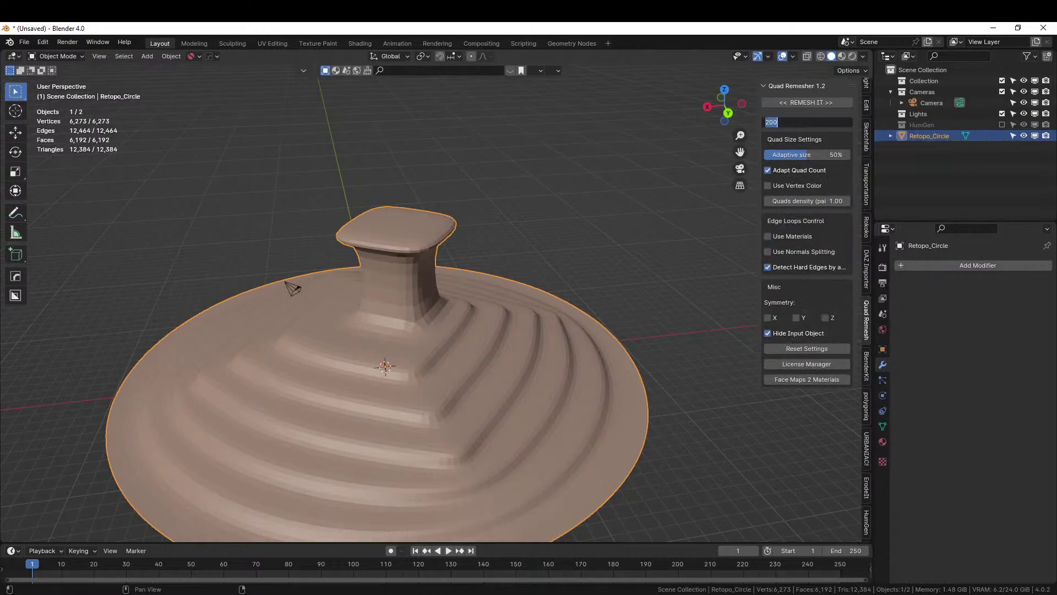
text(500)
key(Return)
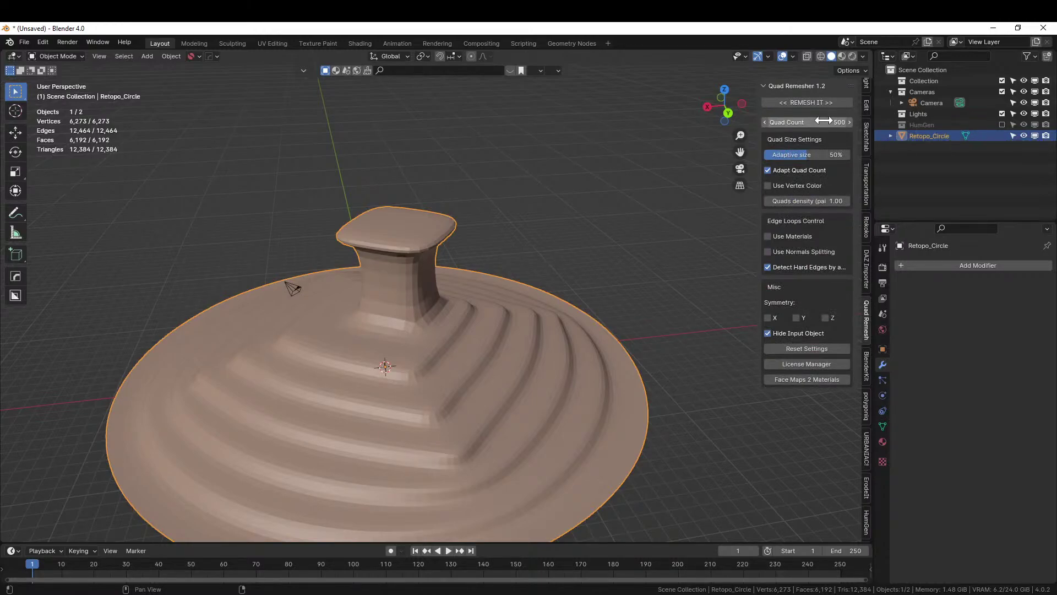
click(817, 101)
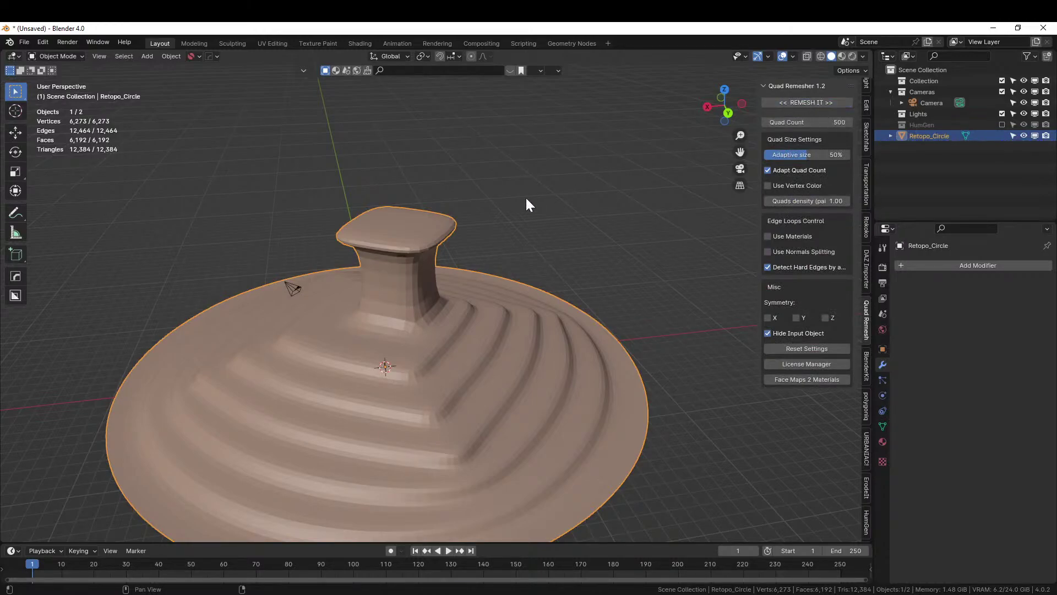
middle_drag(511, 251, 409, 220)
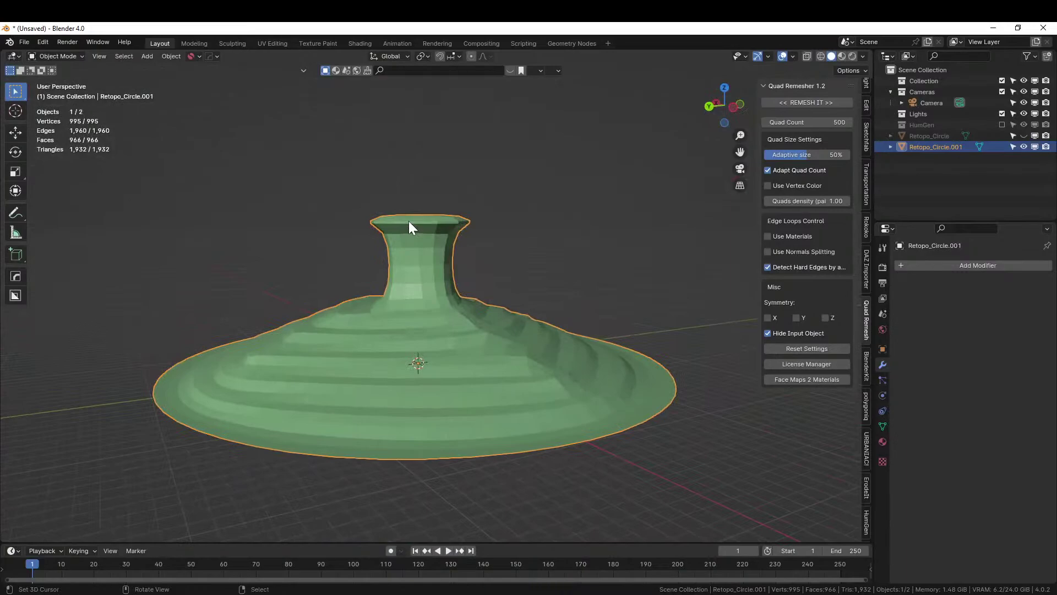
middle_drag(455, 181, 582, 255)
- Delete the hidden original Retopo_Circle object, keeping only the remeshed mound
click(937, 137)
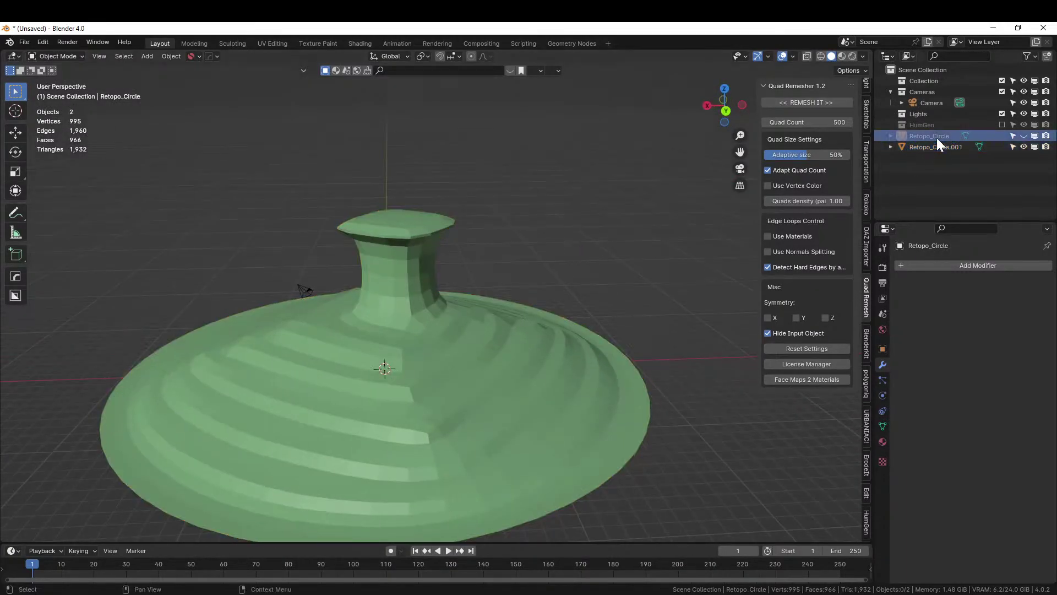
key(Delete)
middle_drag(530, 333, 553, 321)
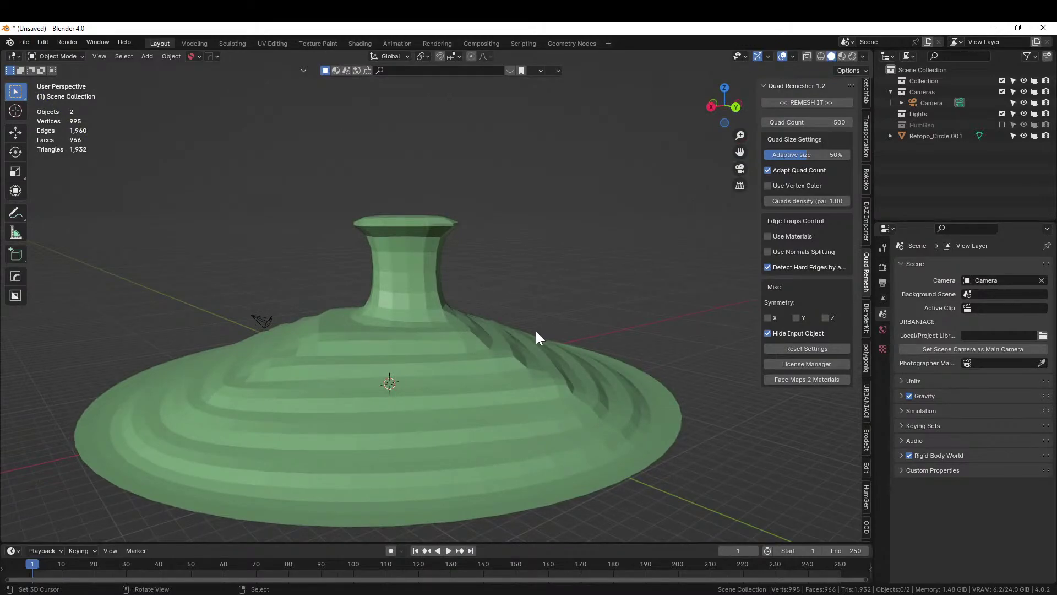
- Start vertex editing on the remeshed mound with proportional editing enabled and nothing selected
click(322, 398)
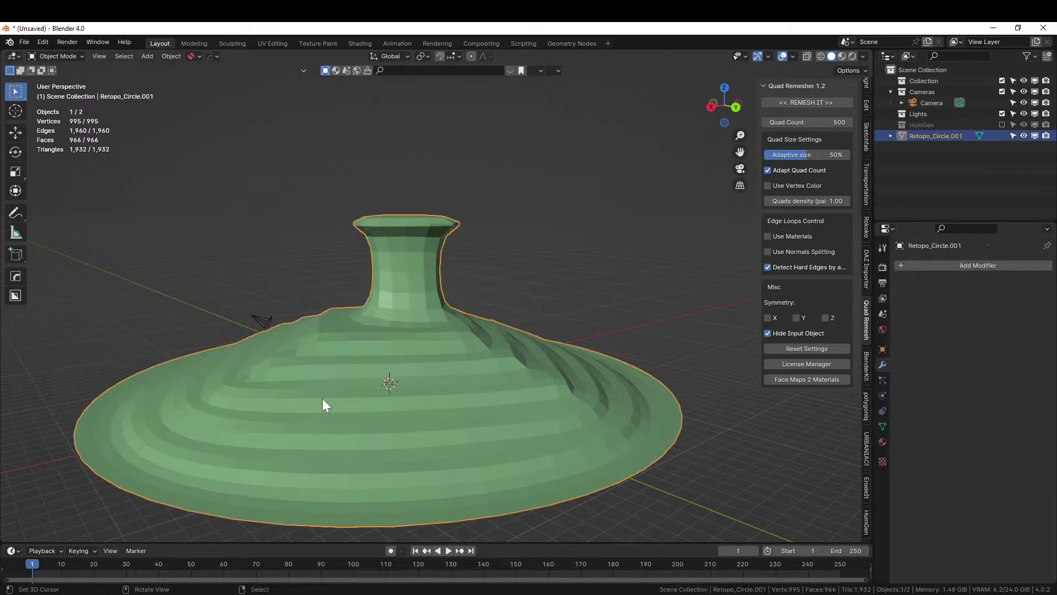
key(Tab)
key(1)
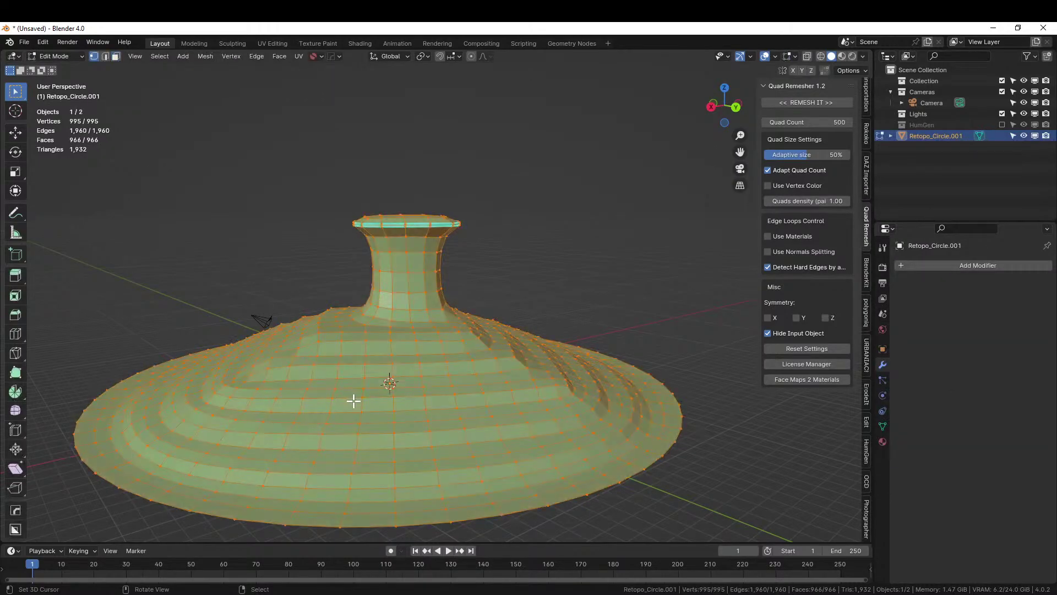
middle_drag(396, 389, 432, 467)
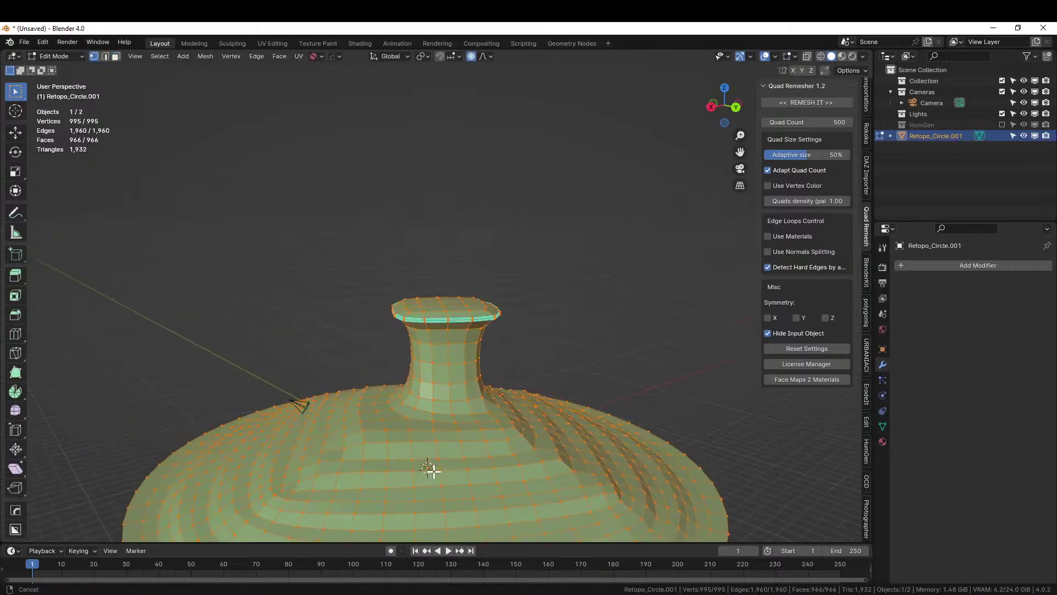
key(alt+a)
- Pull a vertex on the column cap's rim outward and slightly upward using a 5.56 m smooth proportional radius
middle_drag(552, 342, 502, 351)
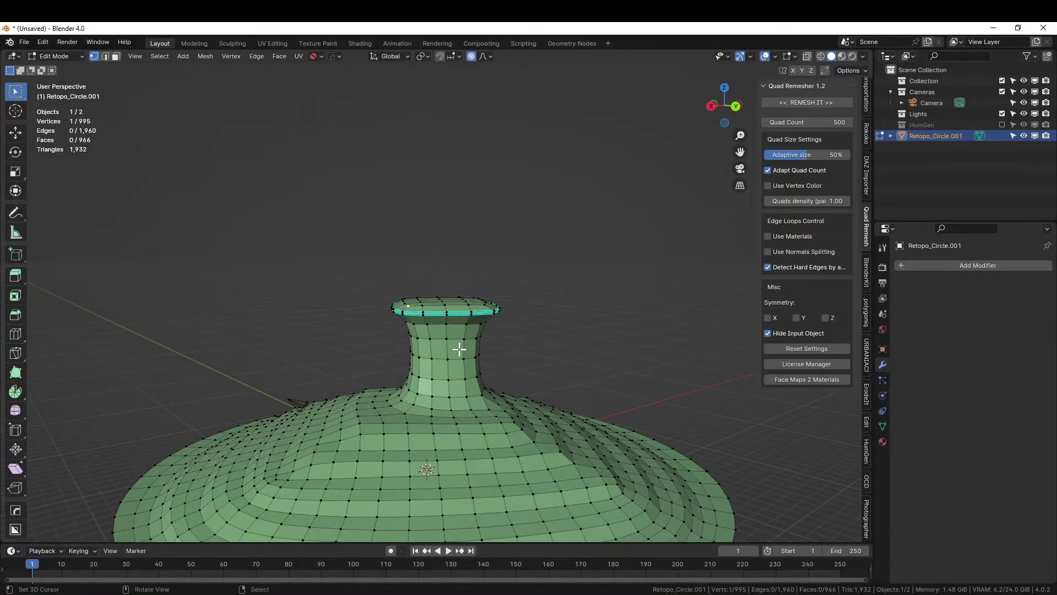
key(g)
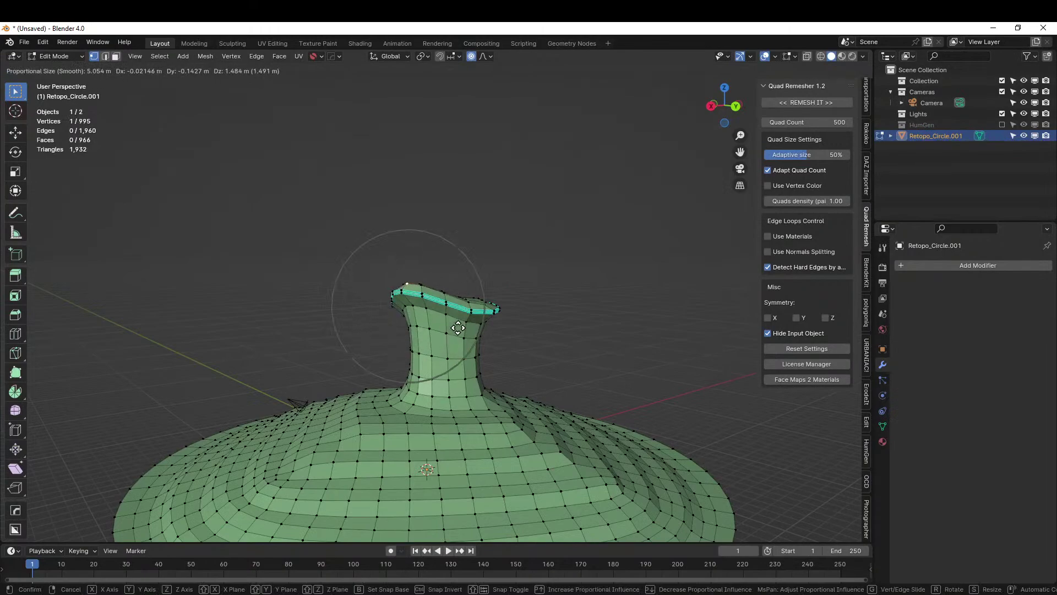
scroll(449, 331, down, 1)
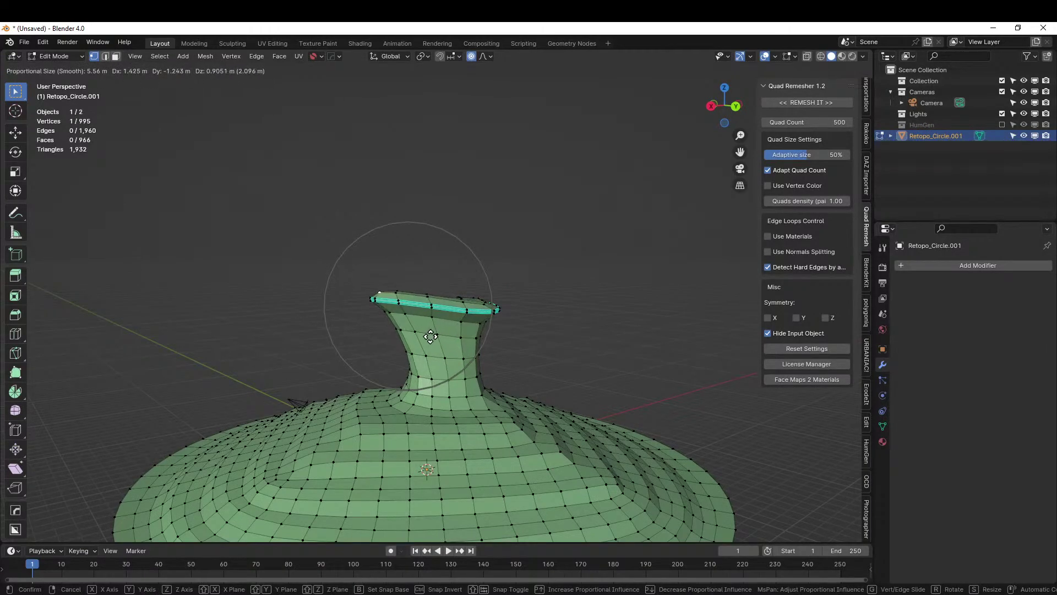
click(430, 337)
mouse_move(431, 337)
middle_down()
mouse_move(389, 361)
mouse_move(359, 347)
mouse_move(455, 372)
mouse_move(398, 368)
mouse_move(436, 354)
middle_up()
- Move vertices on the sides of the column inward with the 5.56 m proportional radius to reshape its shaft
key(g)
click(431, 369)
key(g)
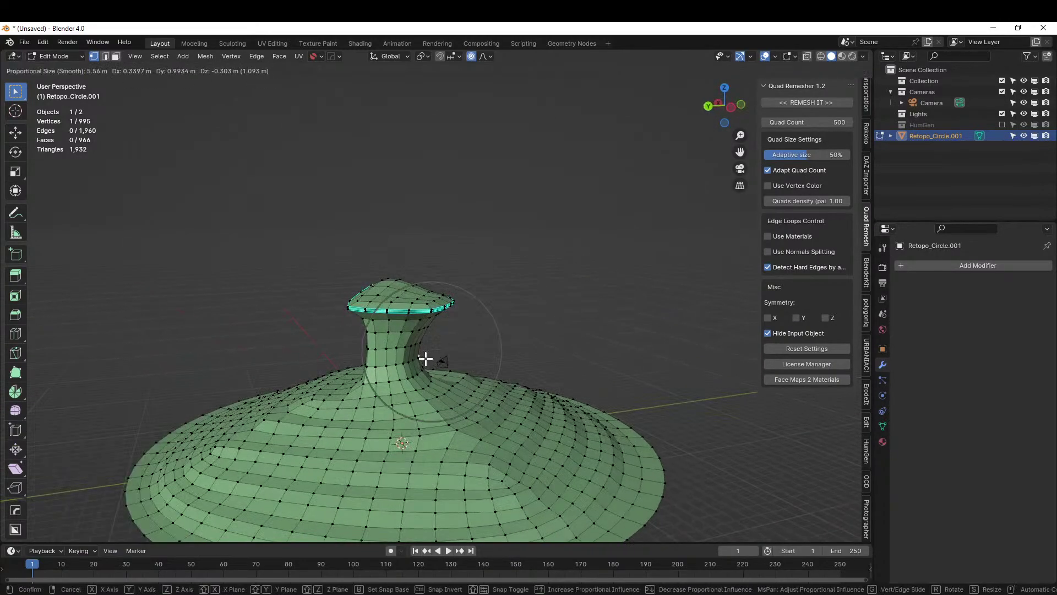
click(425, 359)
key(g)
click(383, 361)
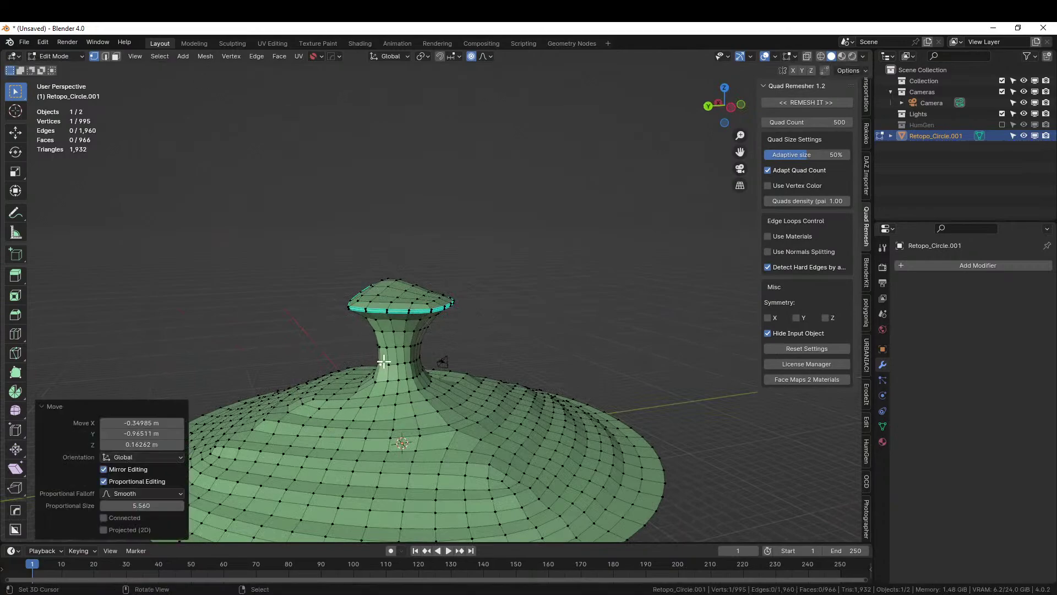
middle_drag(383, 361, 567, 347)
- Push the lower column and the vertices around its foot inward so the neck narrows beneath the overhanging cap
key(g)
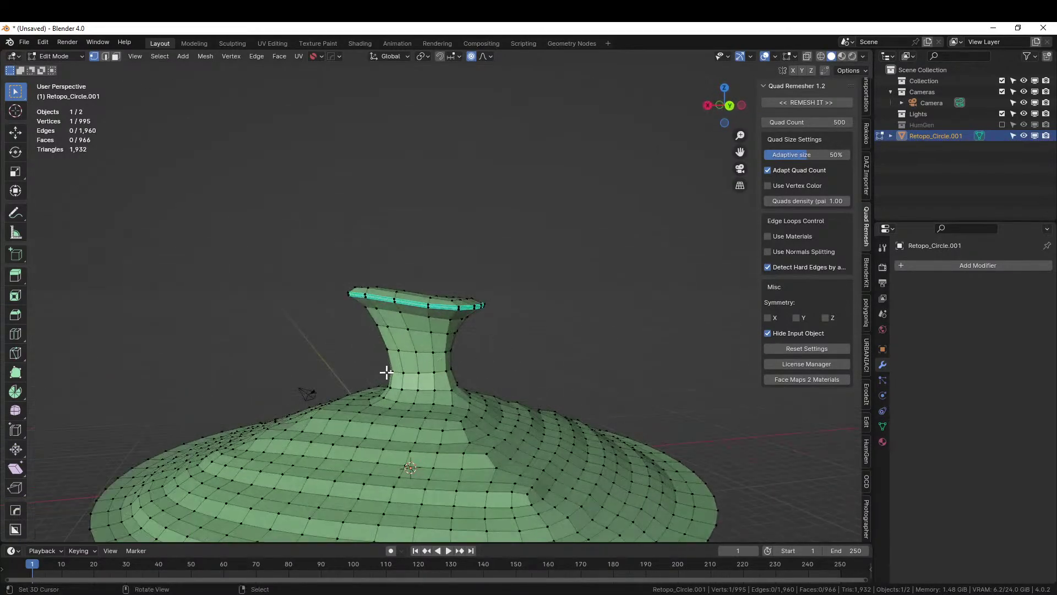
key(g)
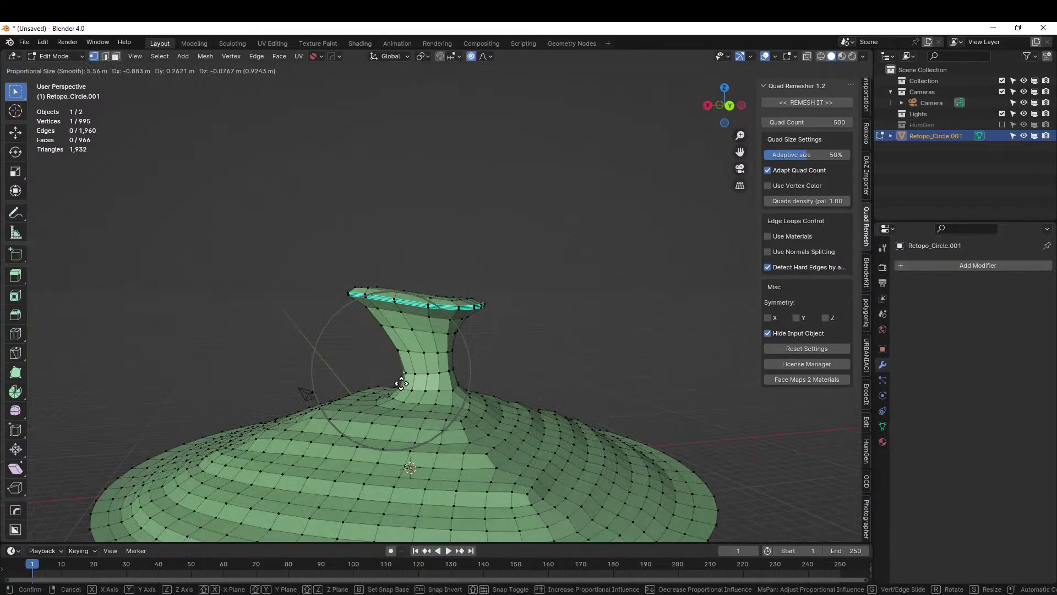
click(396, 401)
click(399, 402)
key(g)
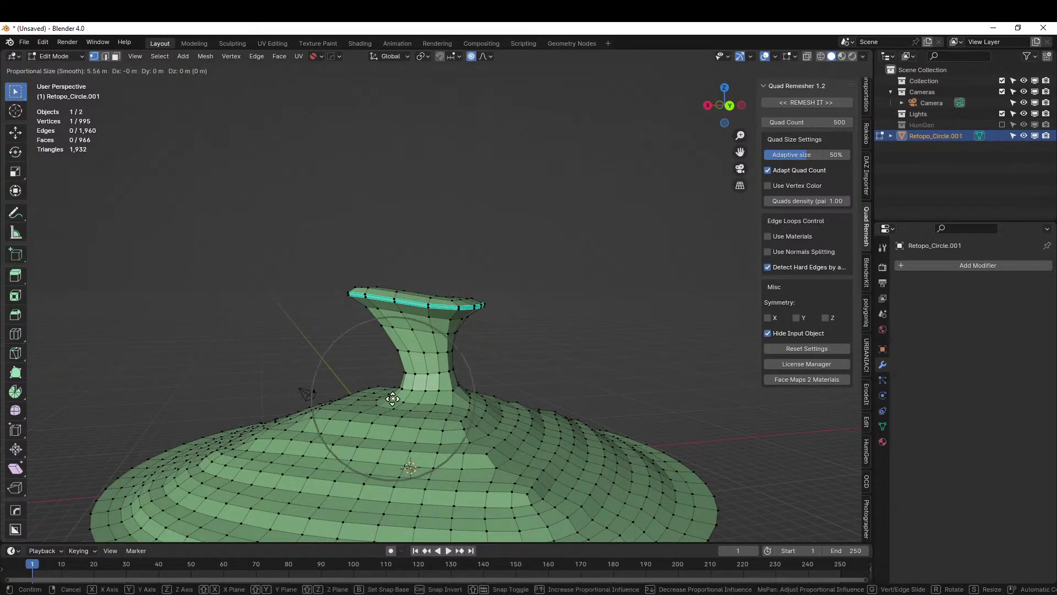
key(y)
key(y)
key(y)
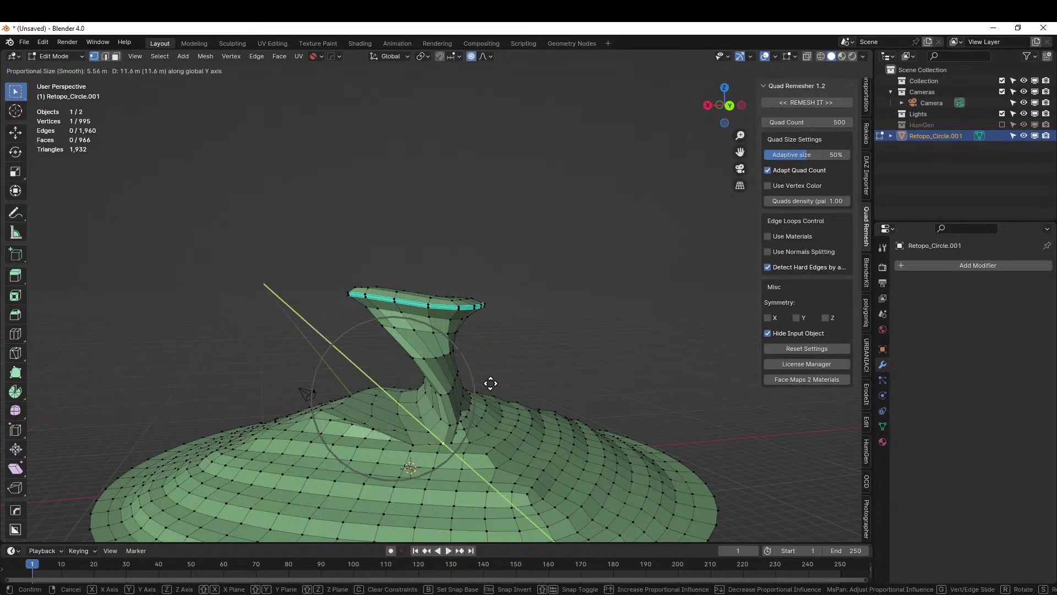
click(402, 406)
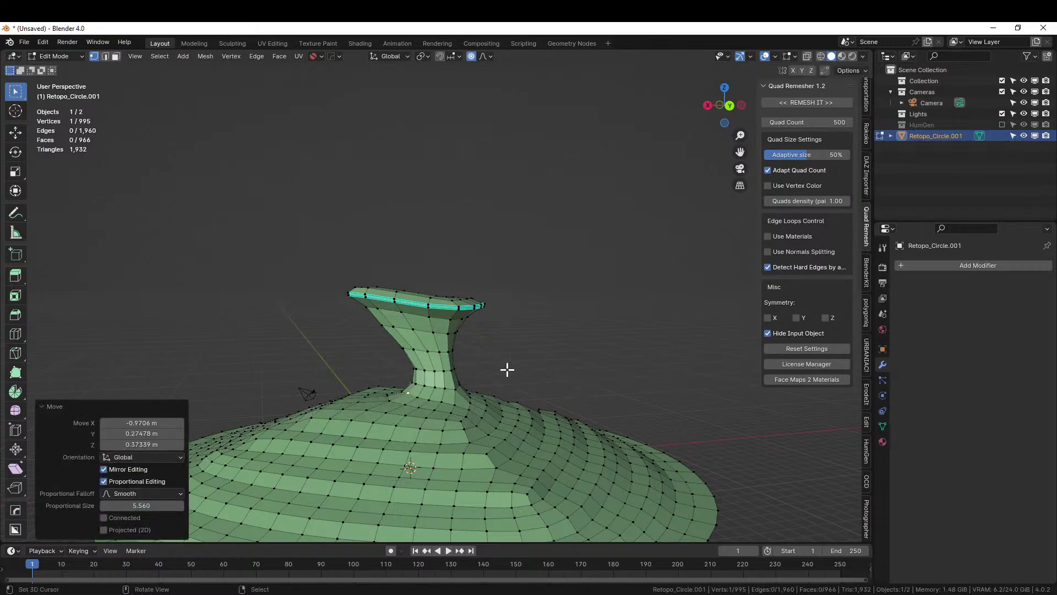
- Raise a vertex on the mound's outer slope about 2.3 m using a 13.11 m proportional radius
middle_drag(507, 368, 453, 286)
middle_drag(554, 391, 547, 345)
key(g)
scroll(530, 310, down, 7)
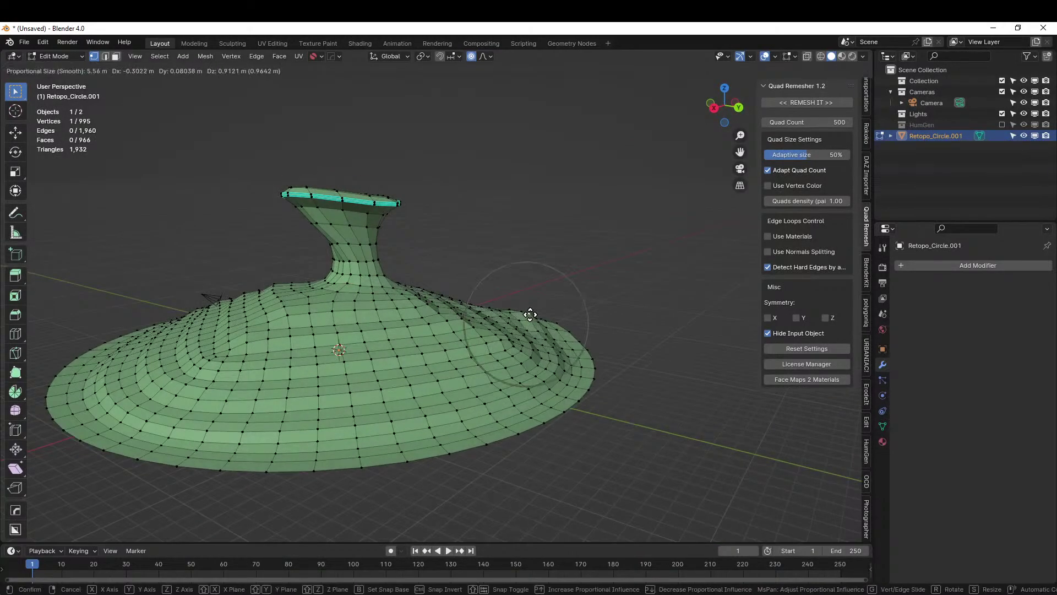
scroll(532, 302, down, 2)
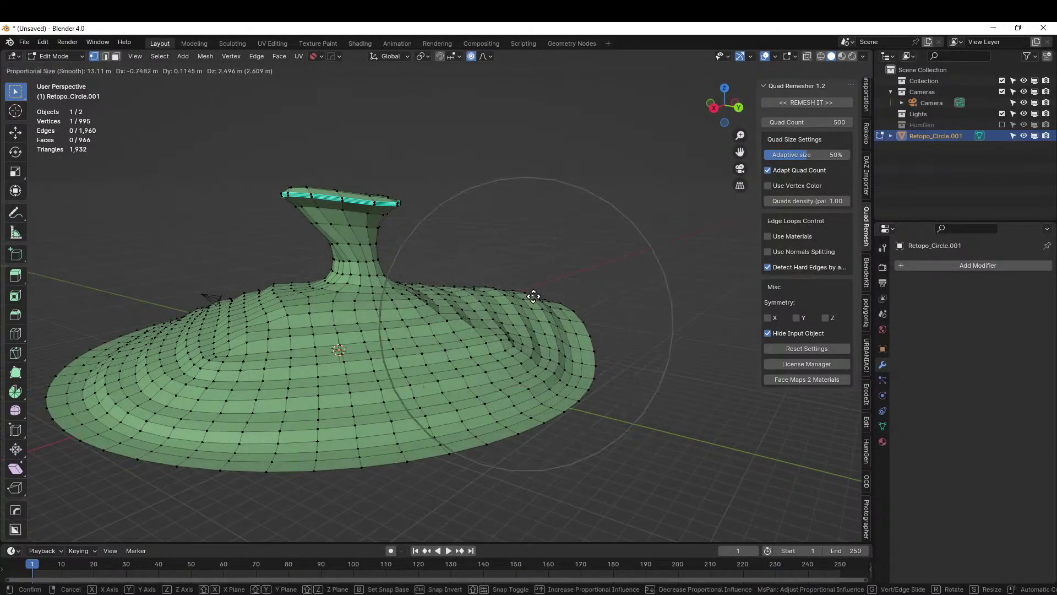
click(537, 301)
middle_drag(571, 364, 543, 324)
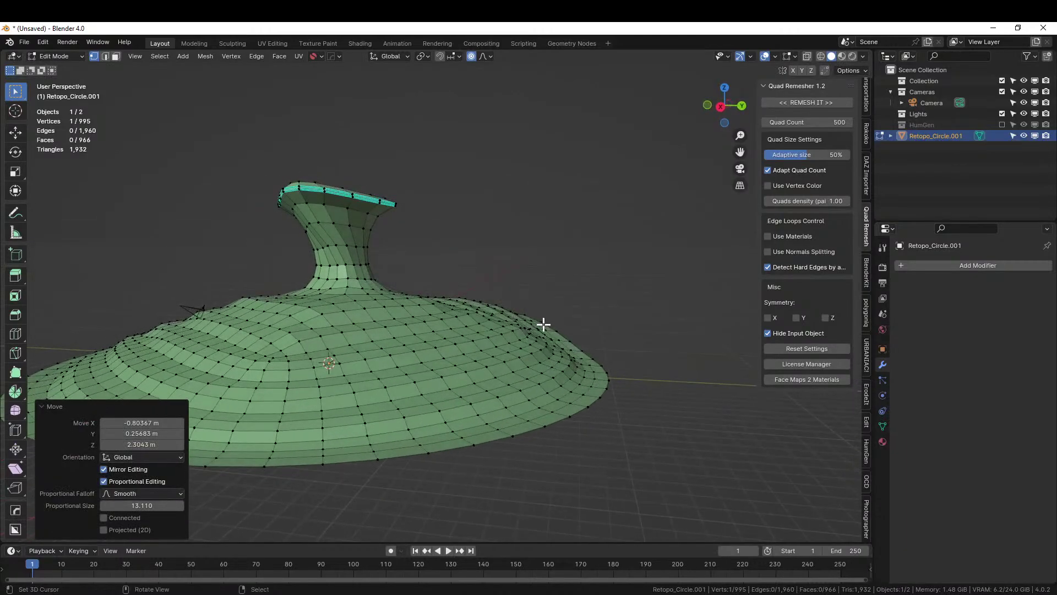
- Lift further vertices on the mound's slopes about 1.3 m with the same 13.11 m smooth falloff
key(g)
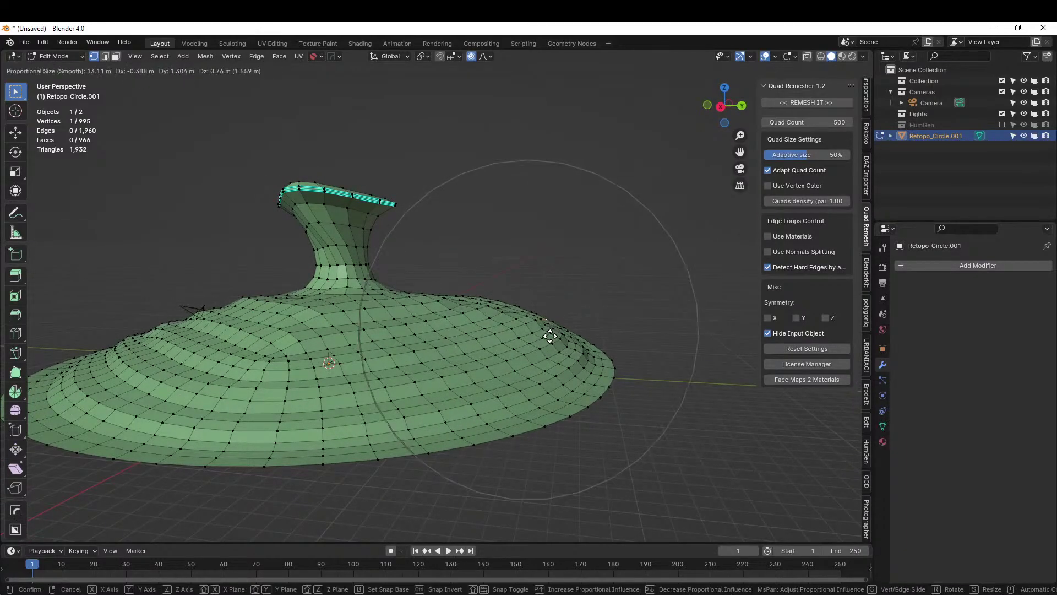
click(534, 338)
middle_drag(533, 338, 610, 362)
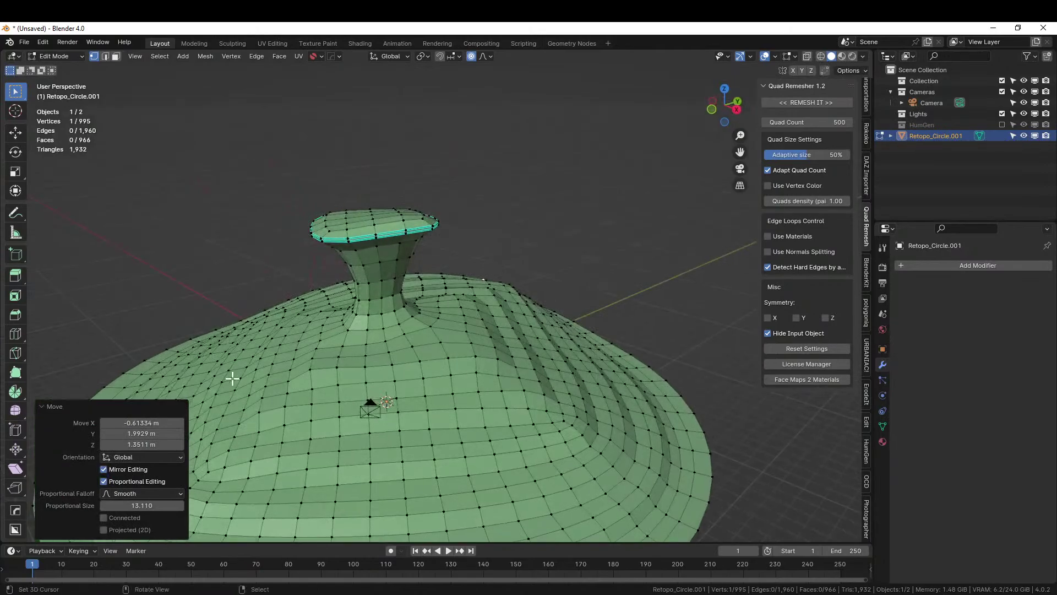
key(g)
click(234, 349)
middle_drag(235, 349, 150, 331)
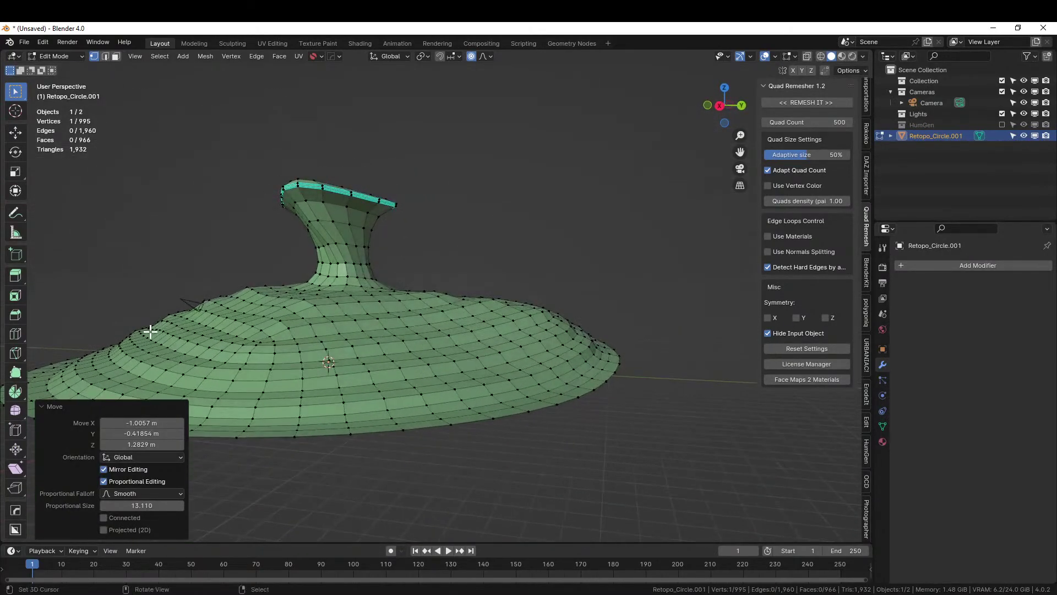
- Build up the mound's opposite flank with smooth proportional moves, raising the last vertex about 1.1 m
middle_drag(349, 378, 309, 399)
key(g)
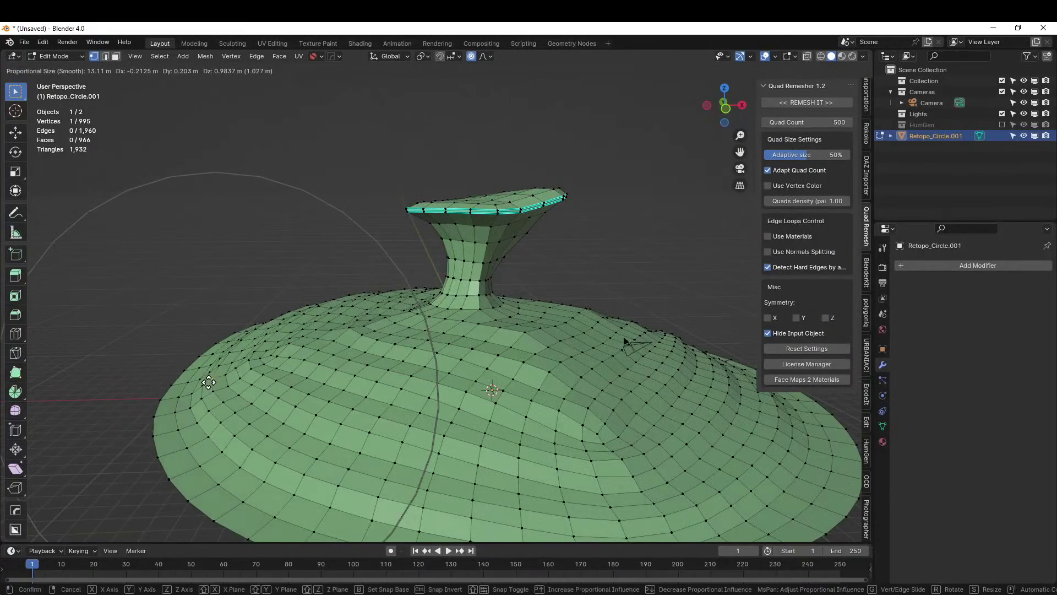
click(203, 334)
middle_drag(203, 335, 245, 364)
key(g)
click(276, 360)
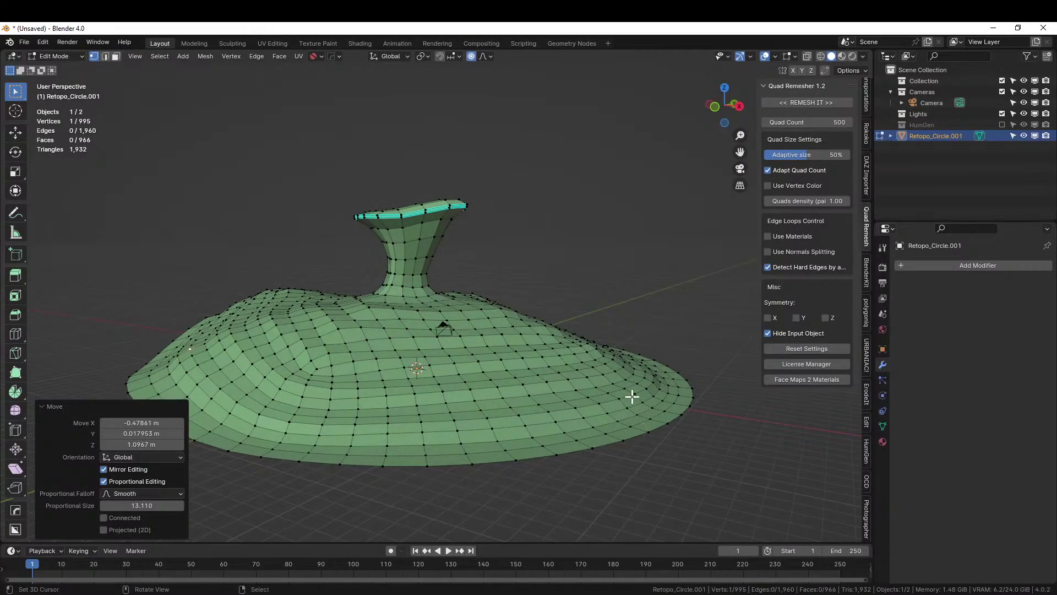
- Set the proportional falloff to Random and roughen the mound's lower slope with small downward vertex moves
click(489, 57)
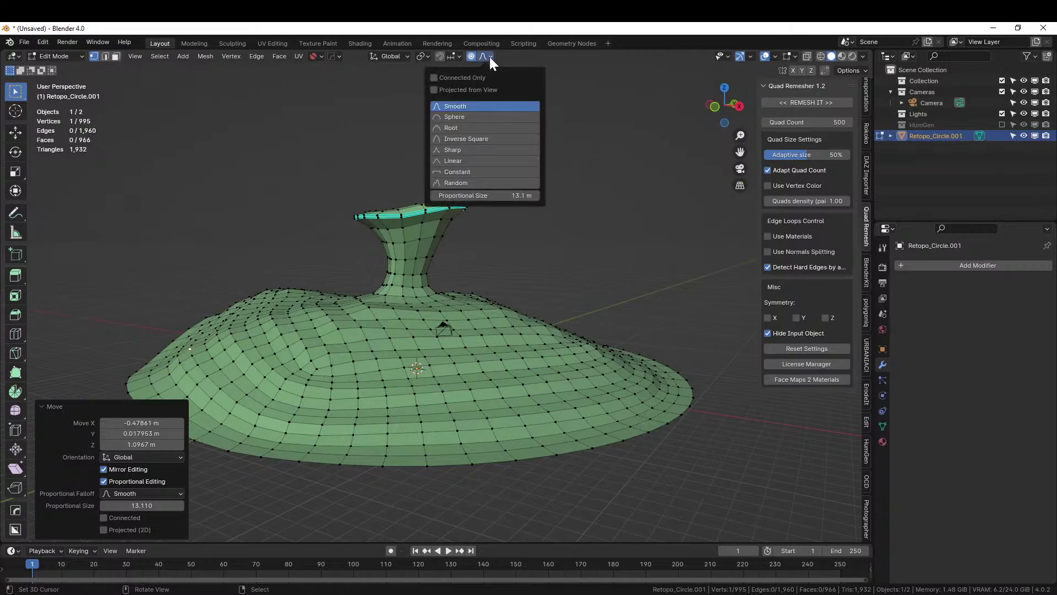
click(456, 183)
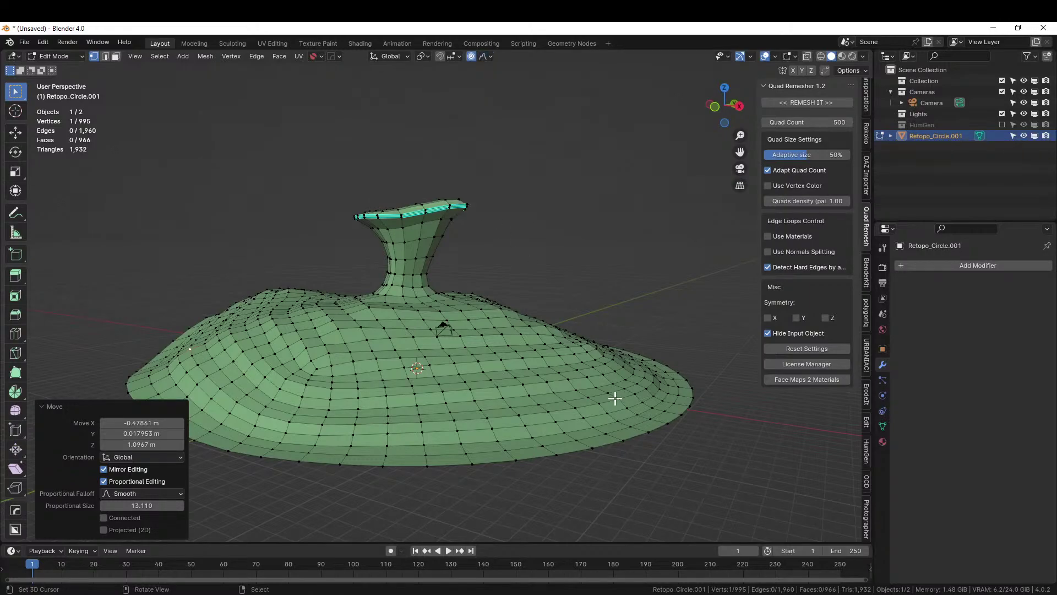
key(g)
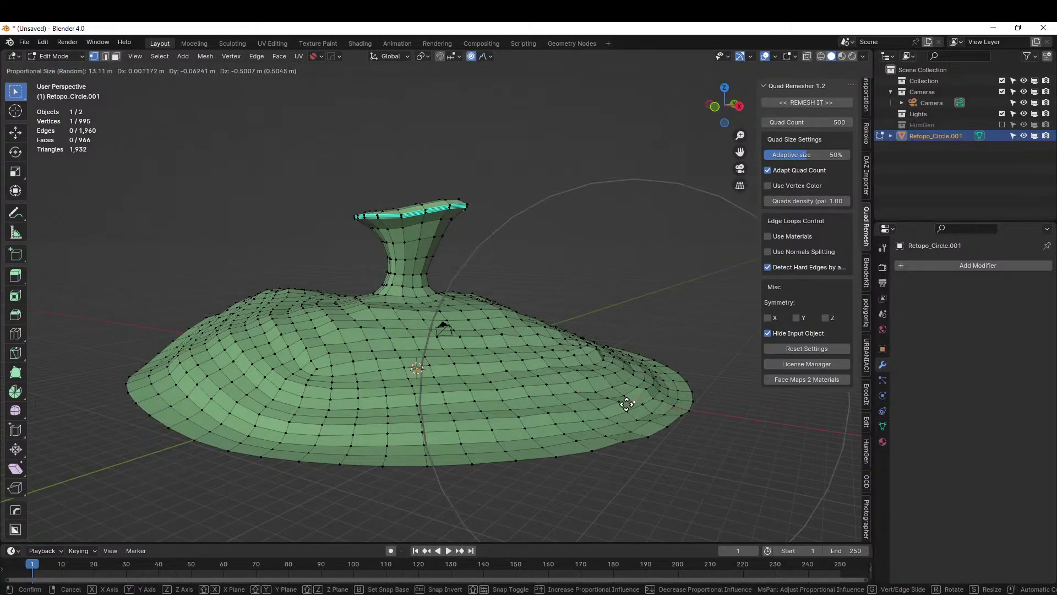
click(626, 411)
key(g)
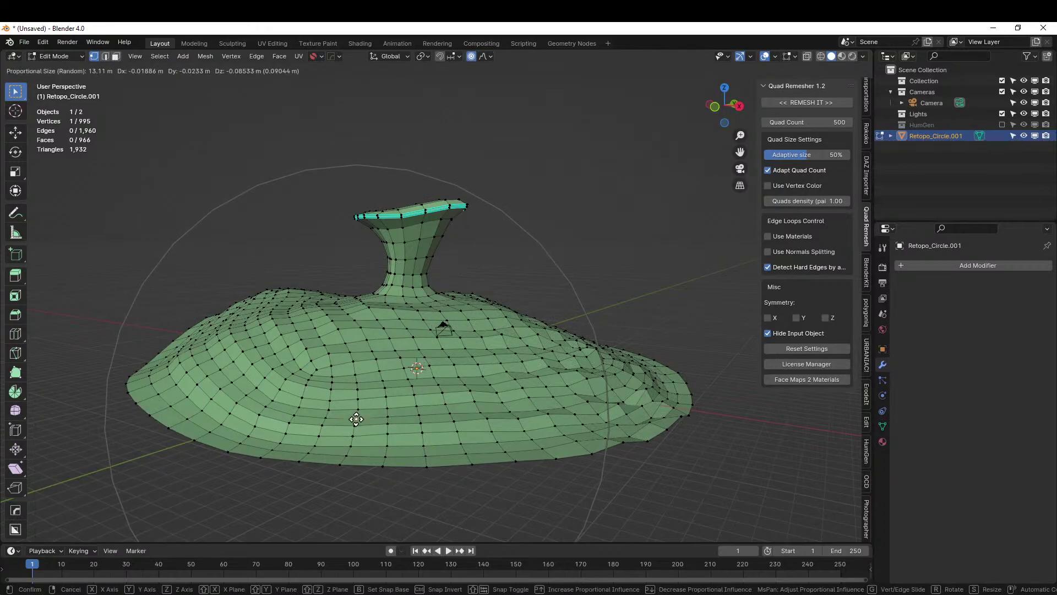
click(354, 429)
- Roughen the remaining sides of the mound with downward Random-falloff vertex moves and return to Object Mode
middle_drag(354, 429, 441, 318)
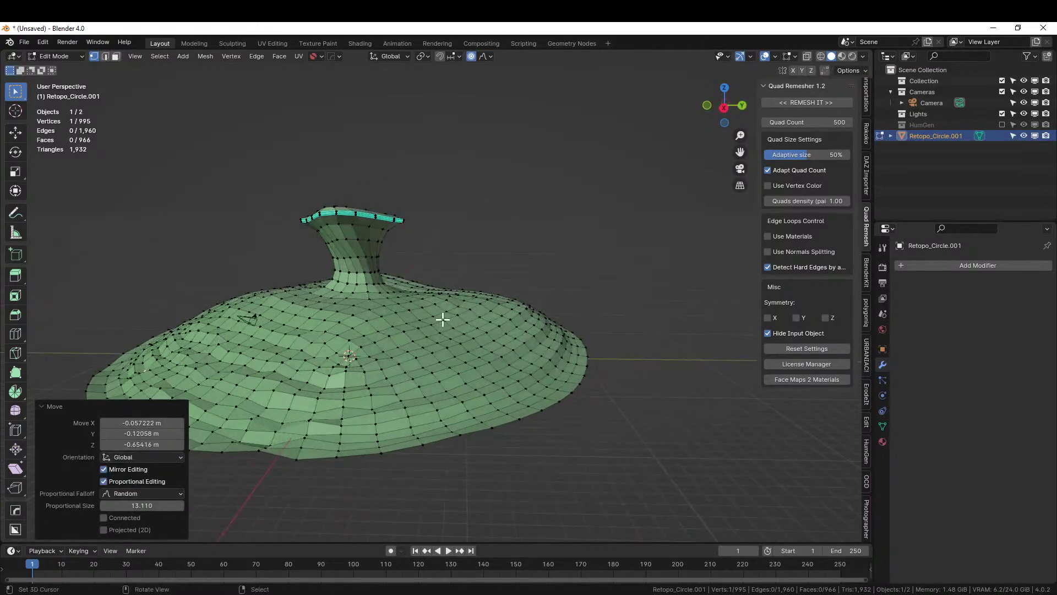
key(g)
click(497, 373)
middle_drag(497, 373, 497, 334)
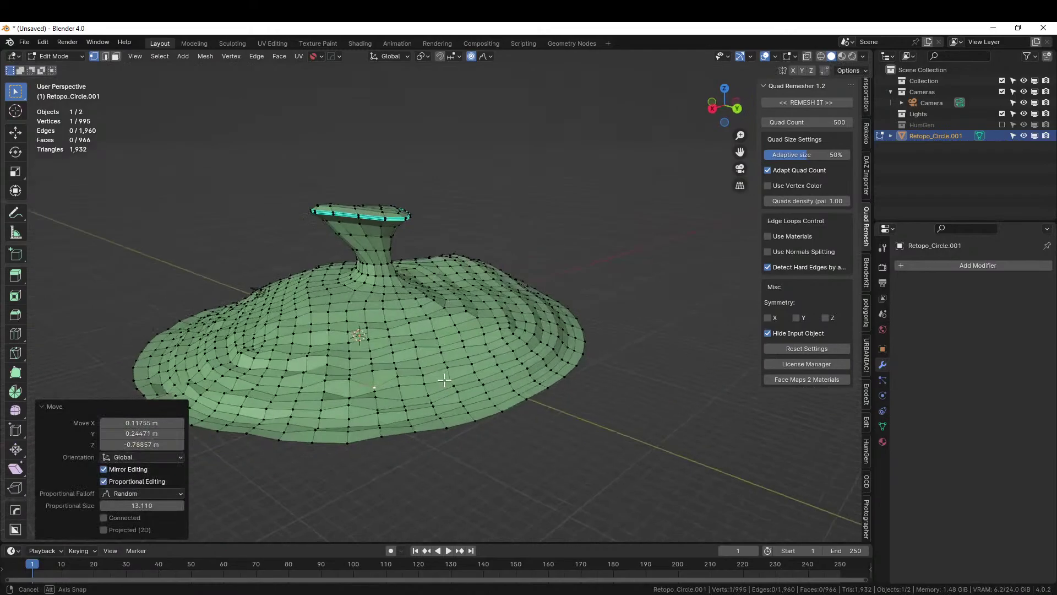
key(g)
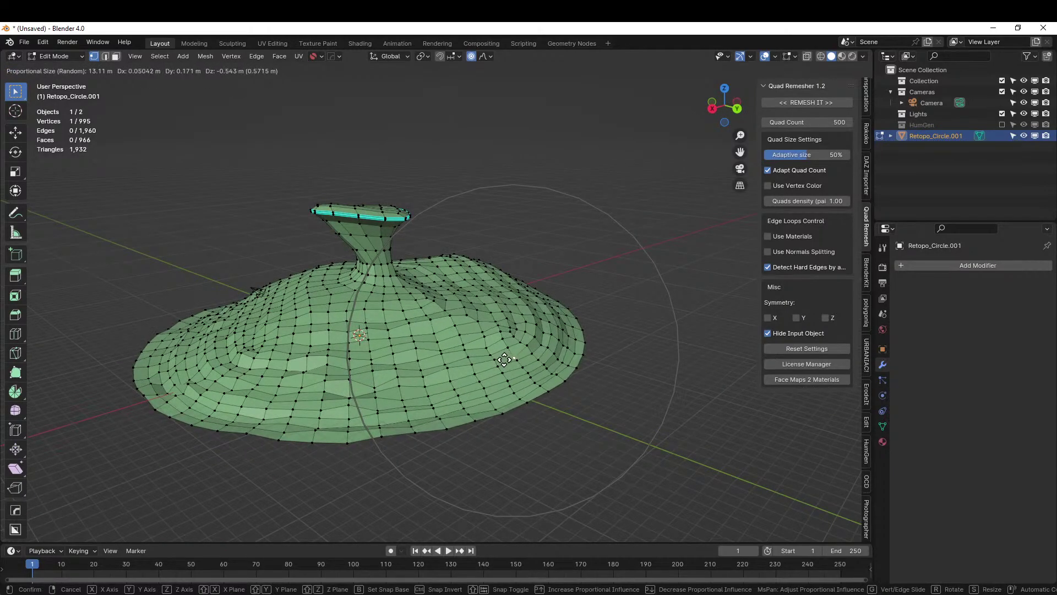
click(499, 354)
middle_drag(501, 338, 590, 306)
key(Tab)
- Start saving the file and create a folder named 240223-1 Livestream Farm in Z:\000 2024 Paintings
key(ctrl+s)
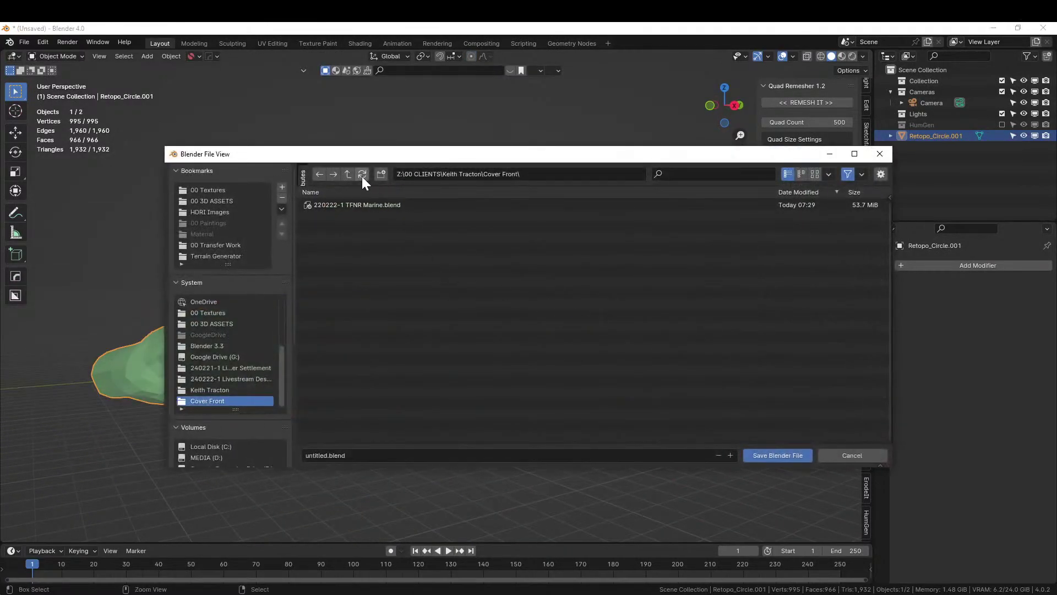
scroll(233, 421, down, 6)
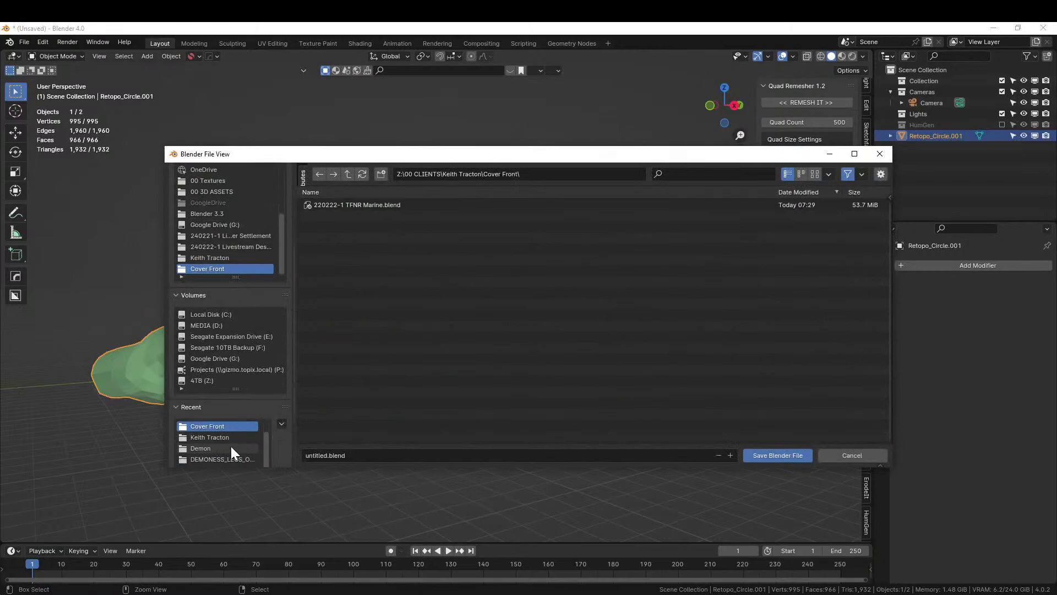
scroll(272, 434, down, 3)
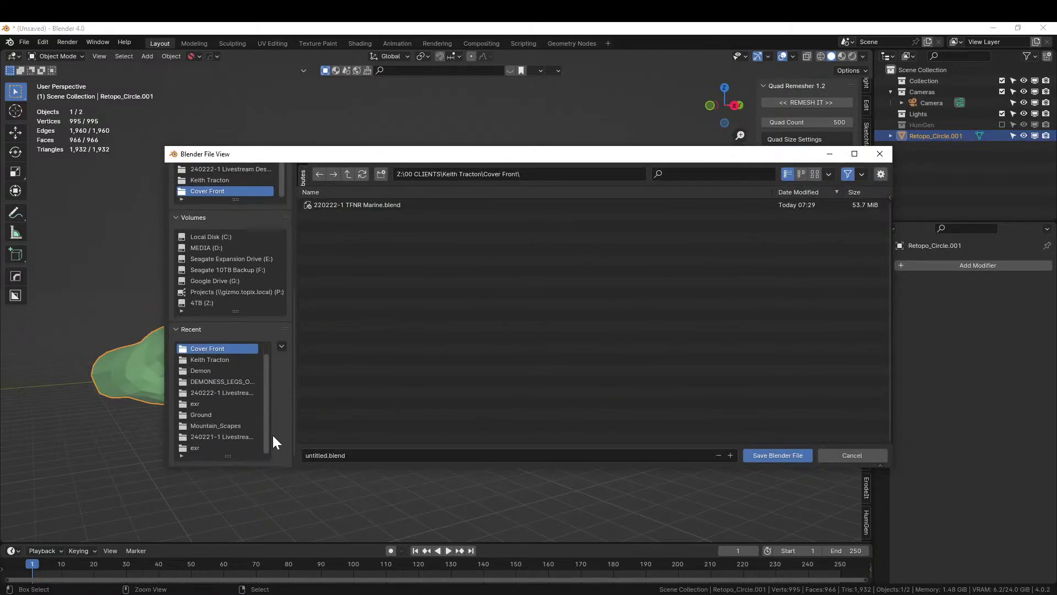
click(249, 434)
click(348, 174)
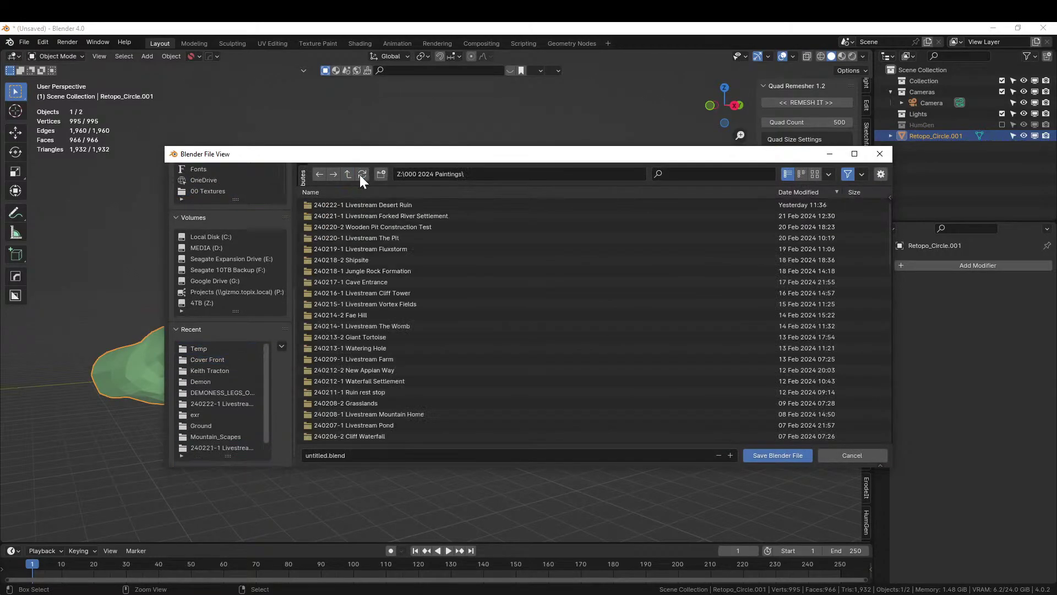
click(381, 175)
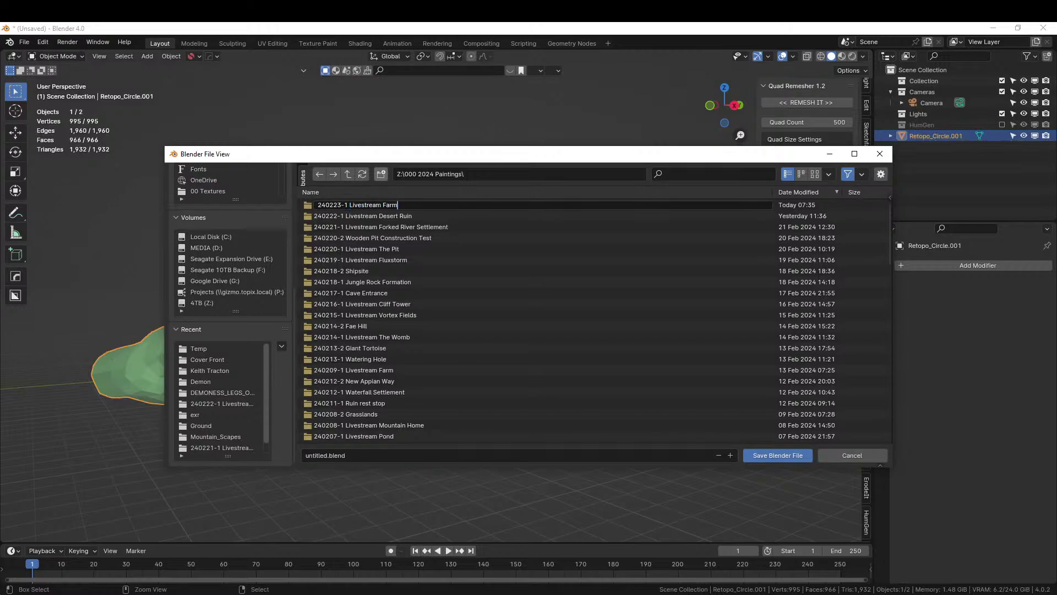
key(Return)
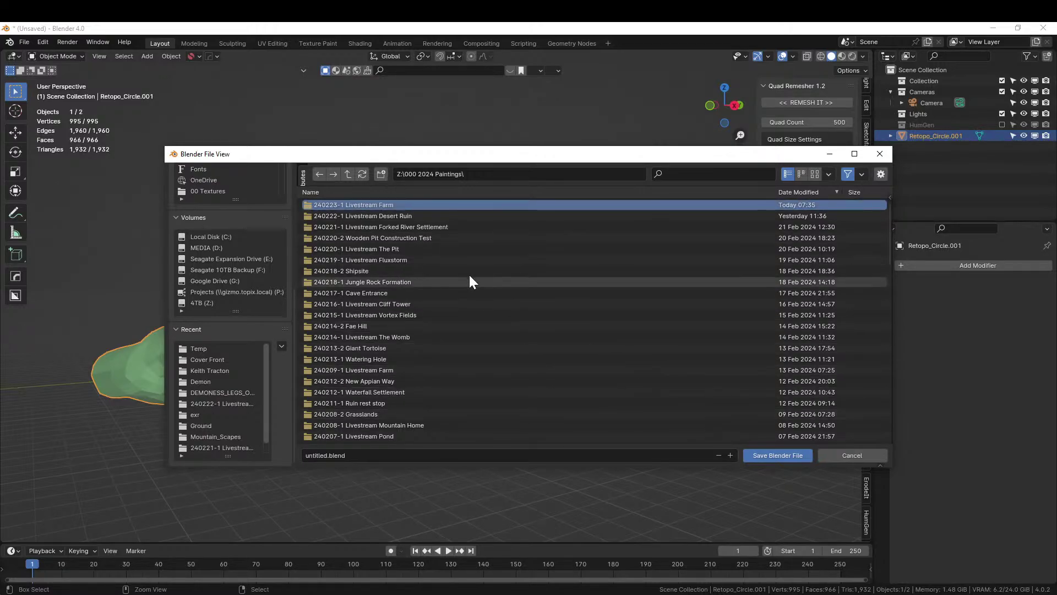
- Save the file as 240223-1 Livestream Farm inside the new 240223-1 Livestream Farm folder
double_click(338, 204)
click(331, 456)
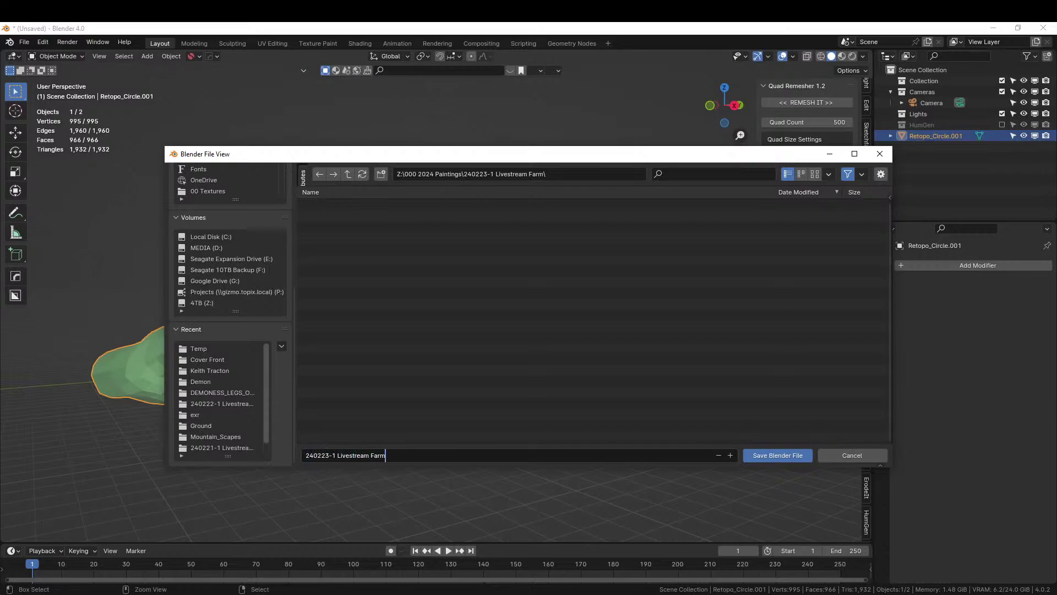
key(Return)
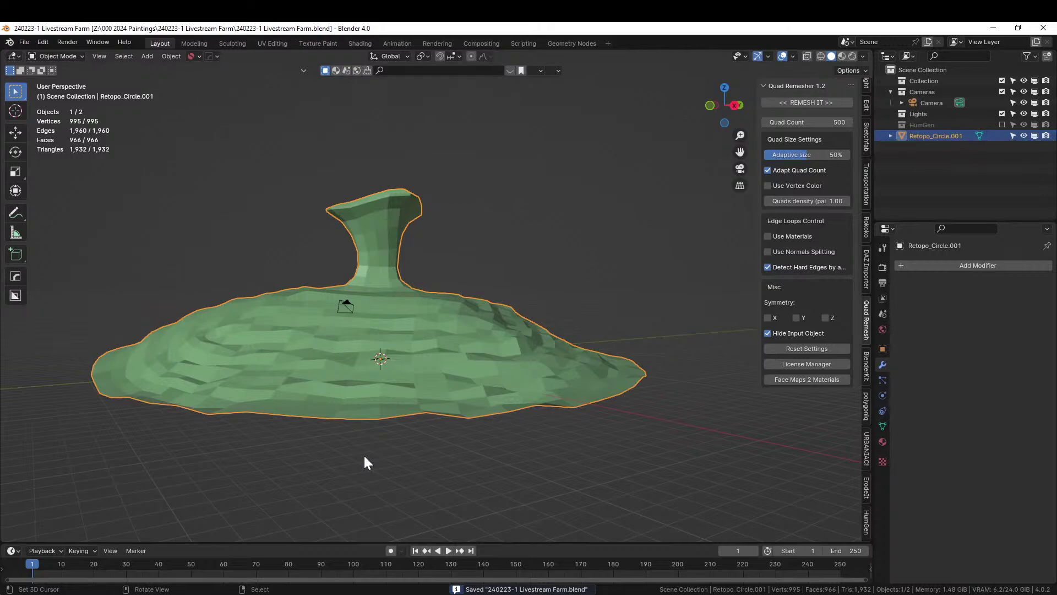
- Append the Terrainer_Base node tree from AutoTerrainGenerator_Base_LITE.blend in the Terrain Generator folder
middle_drag(525, 420, 539, 443)
scroll(491, 420, up, 3)
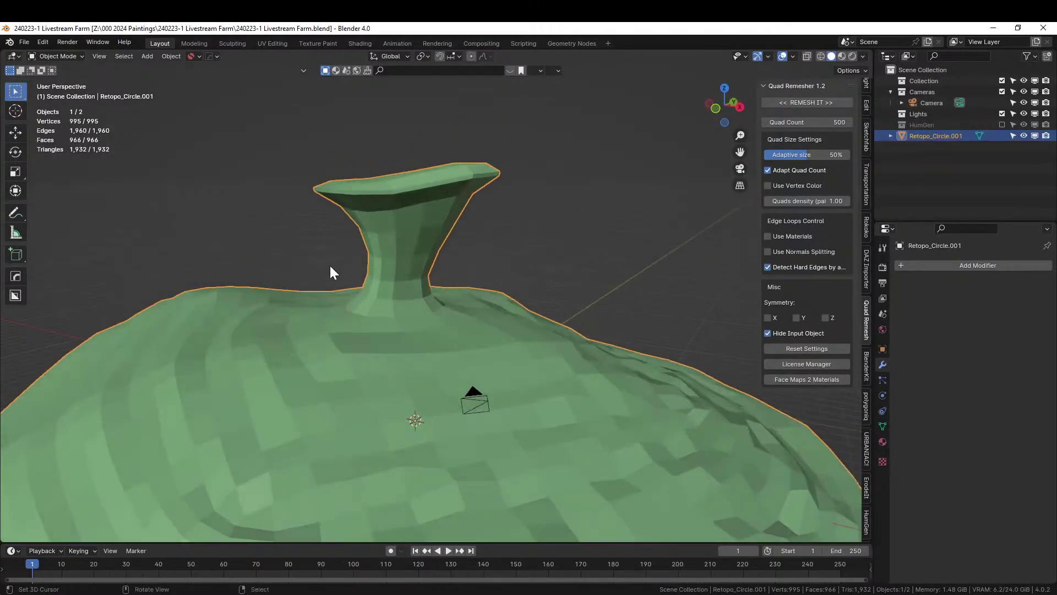
key(F4)
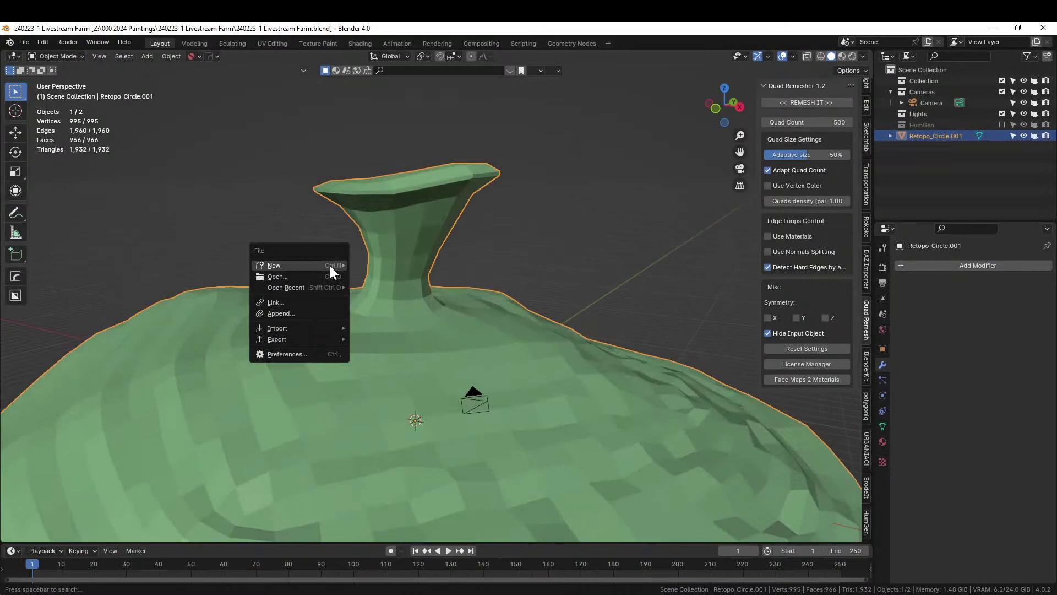
click(295, 313)
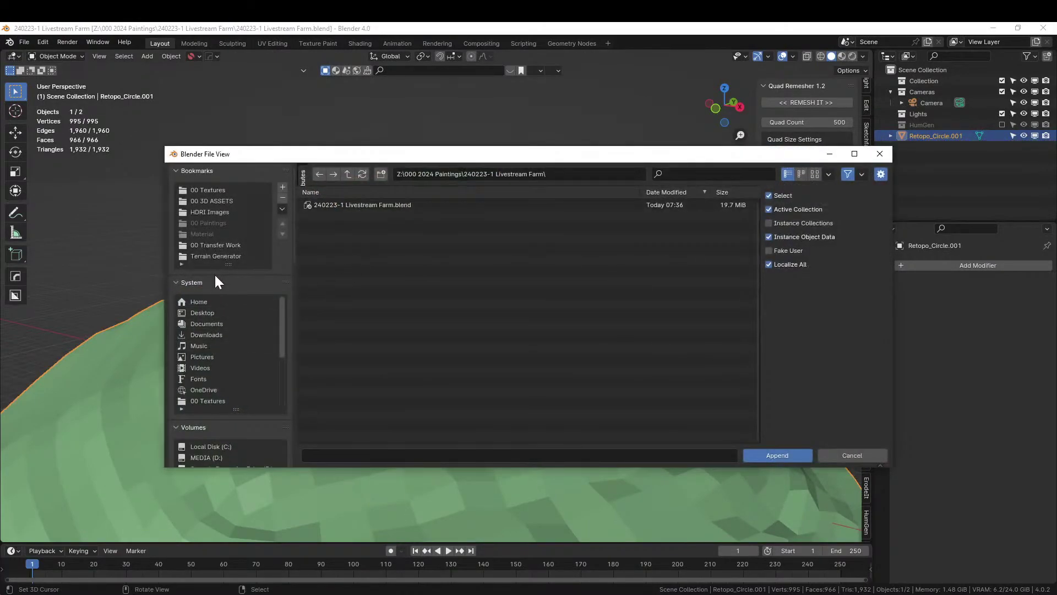
click(220, 258)
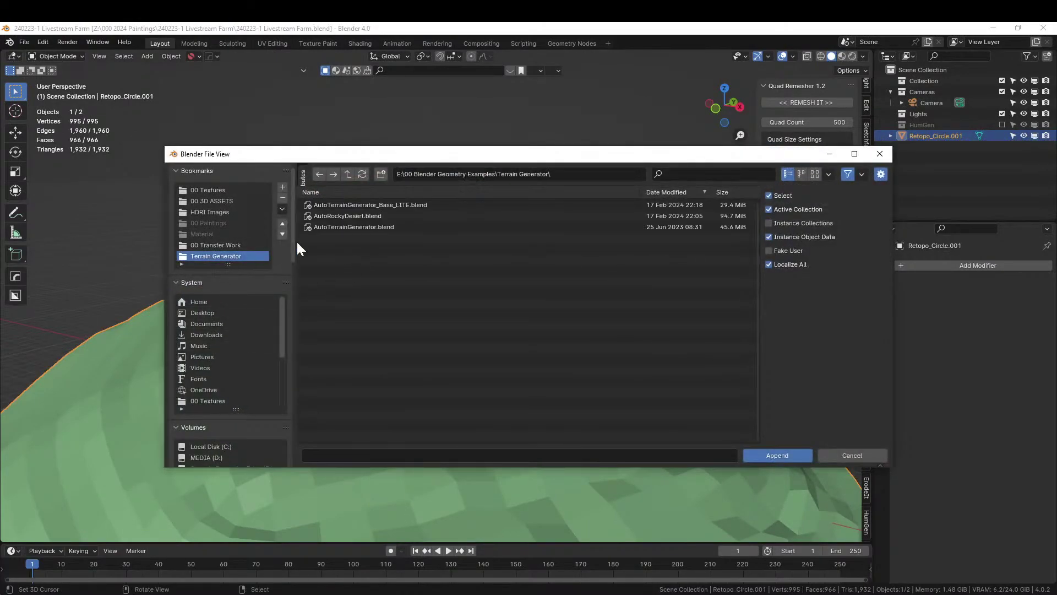
double_click(352, 205)
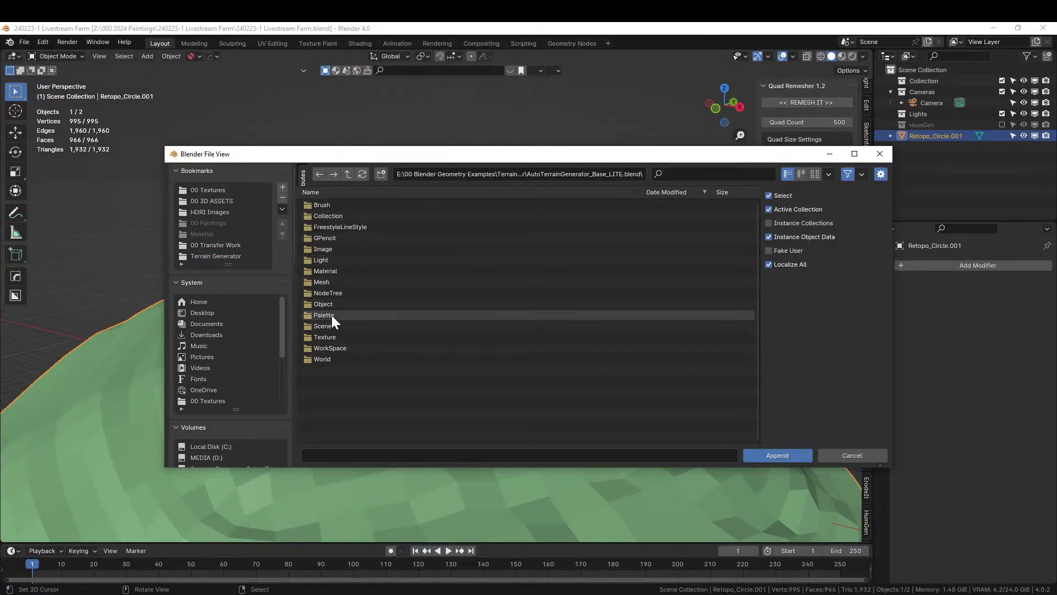
double_click(333, 292)
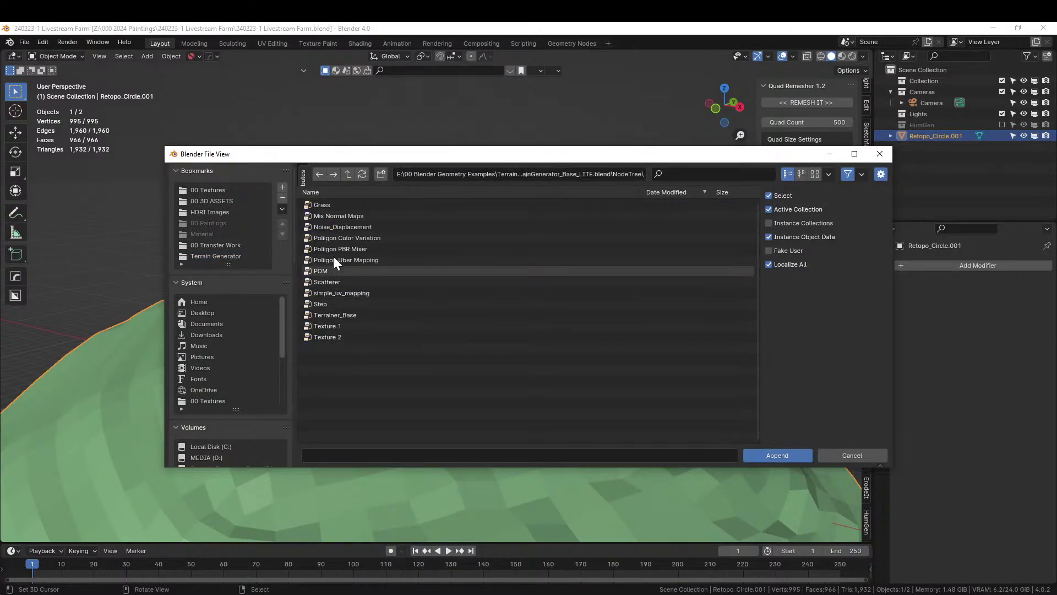
double_click(351, 314)
click(424, 332)
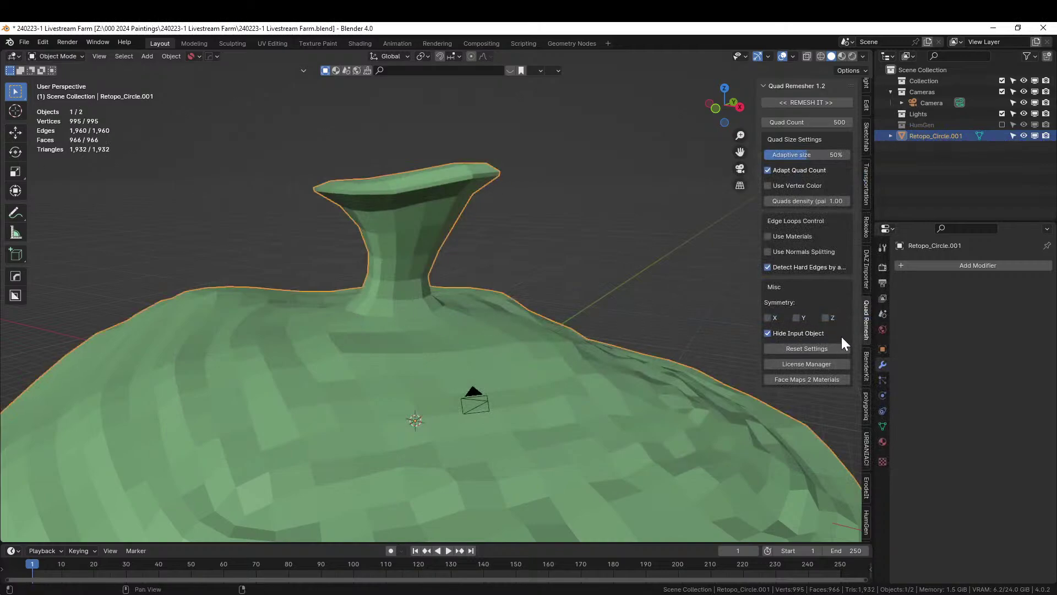
- Add a Geometry Nodes modifier to the mound and assign the Terrainer_Base node group to it
click(919, 266)
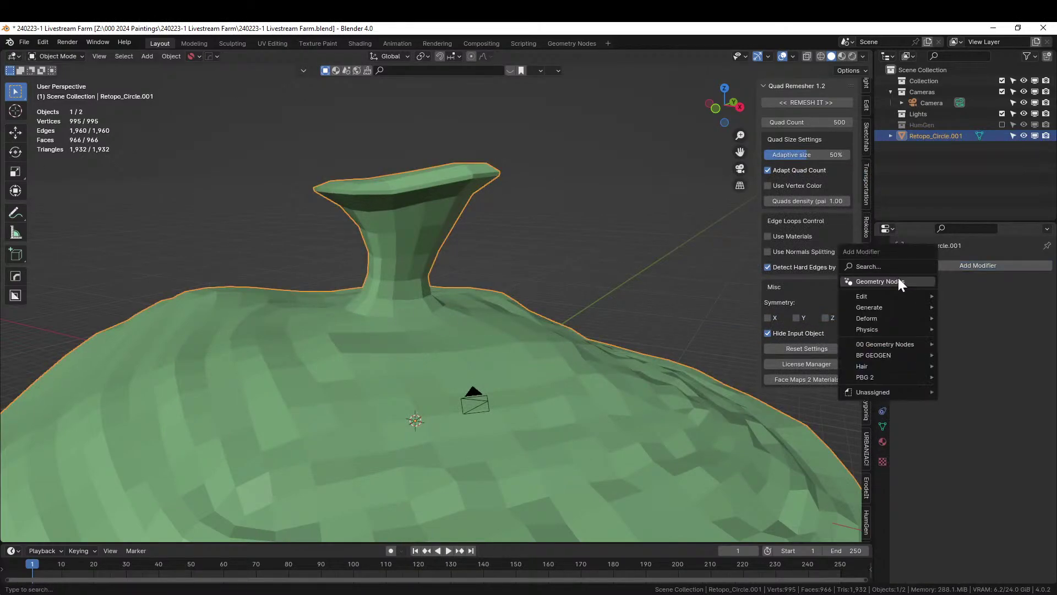
click(897, 280)
click(903, 300)
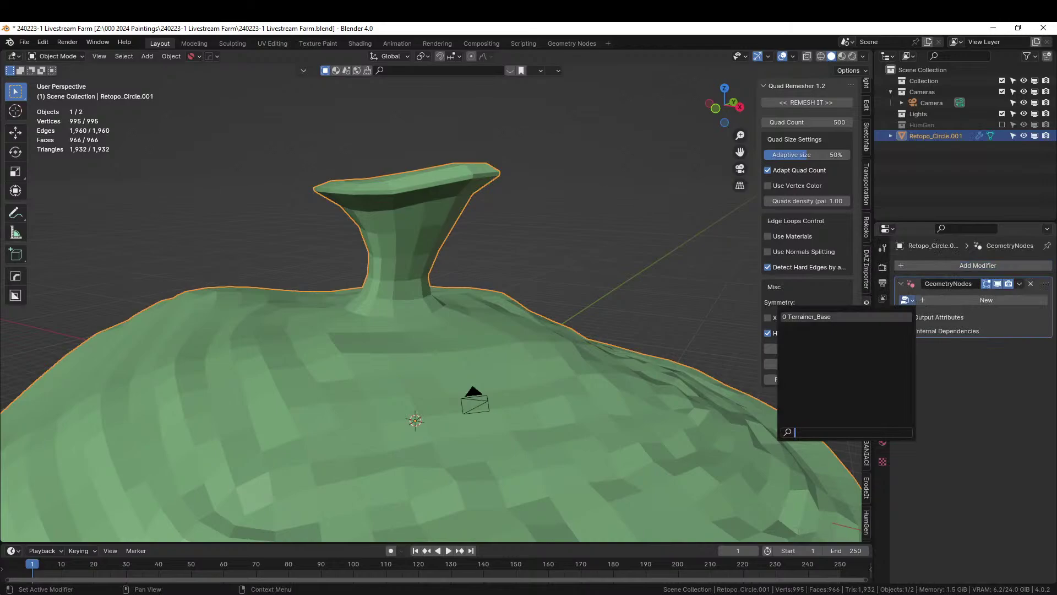
click(830, 316)
- Apply the mound object's rotation and scale
middle_drag(633, 339, 419, 340)
scroll(418, 339, down, 3)
key(ctrl+a)
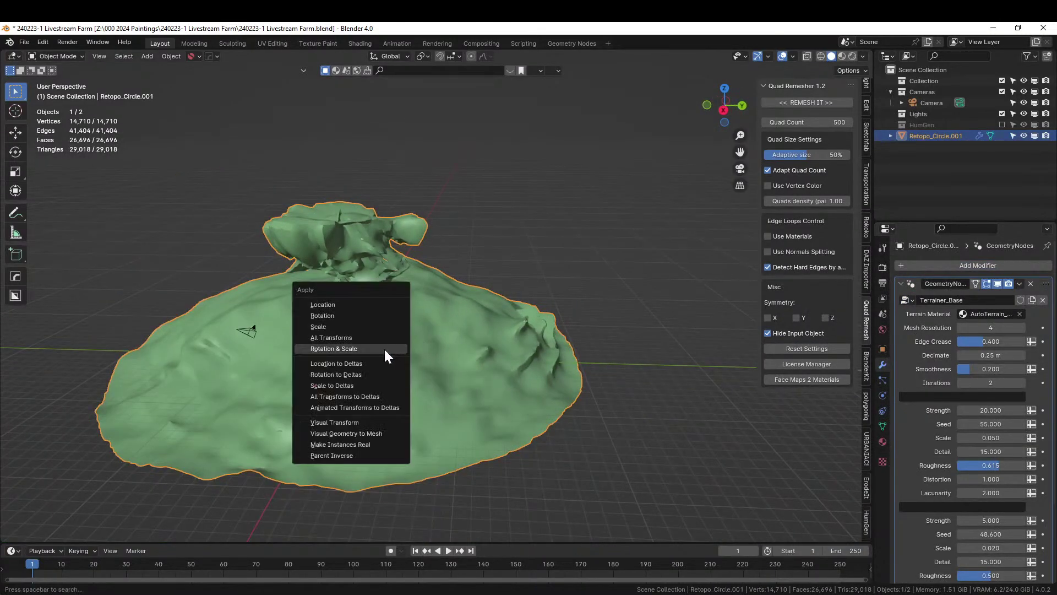
click(384, 349)
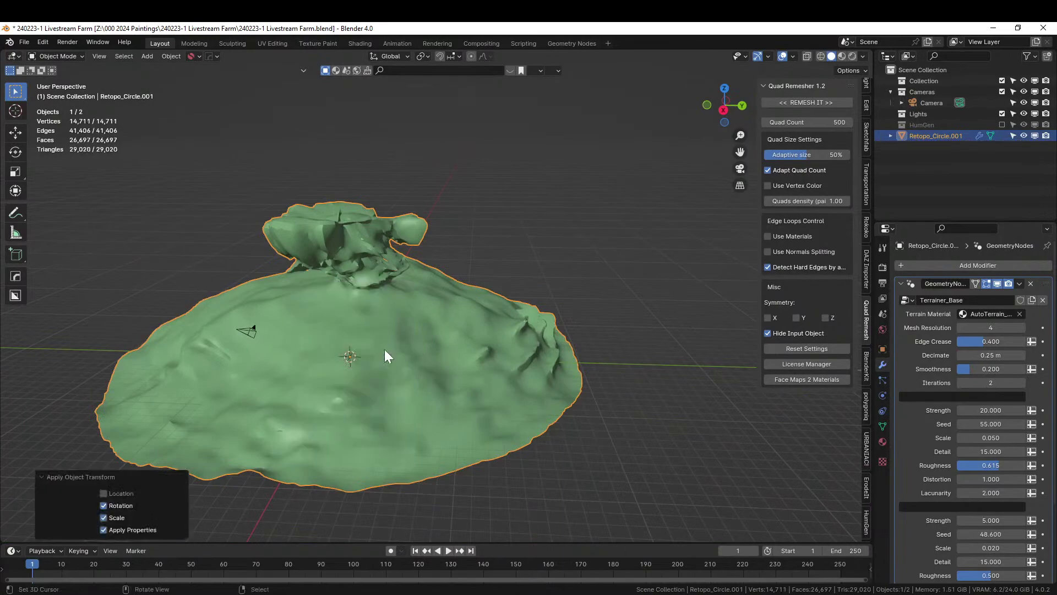
- Set the first noise Strength of the Terrainer_Base modifier to 5 and inspect the column and slope from several angles
click(990, 409)
text(5)
key(Return)
middle_drag(550, 385, 373, 357)
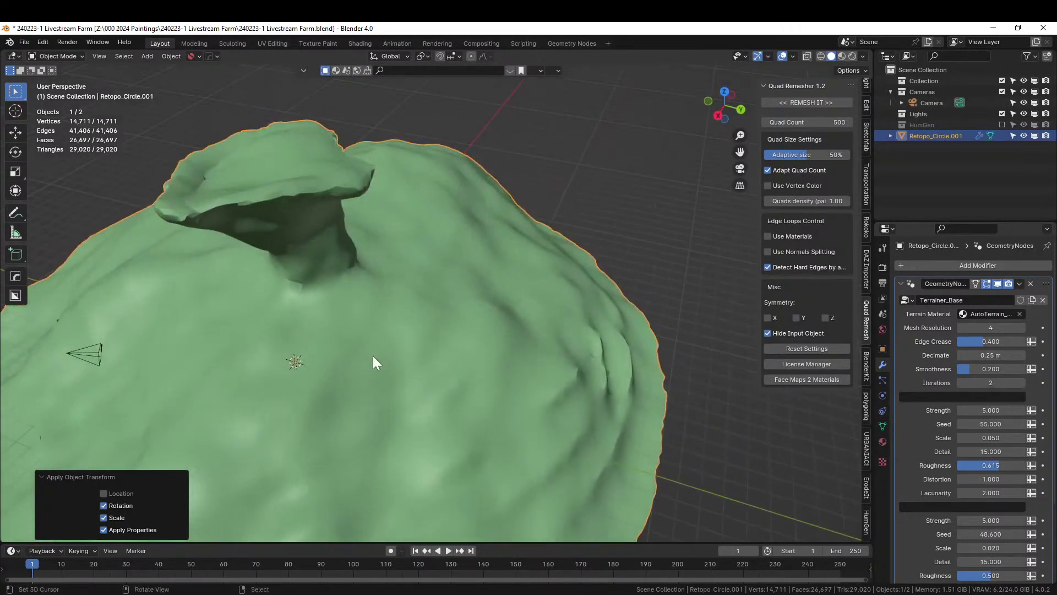
middle_drag(248, 245, 288, 209)
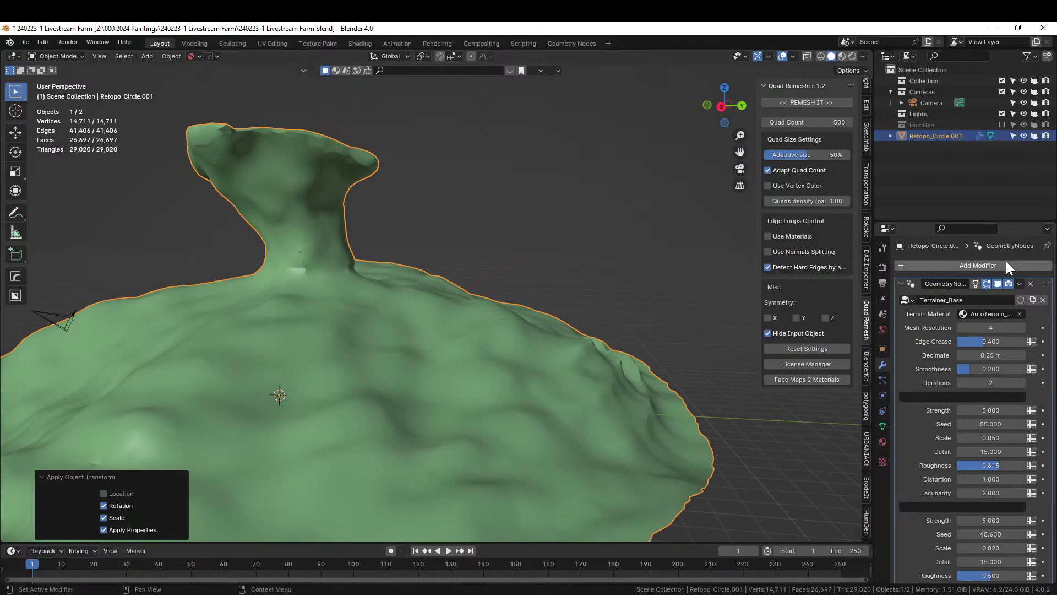
- Turn off the terrain modifier's Edit Mode display and enter Edit Mode on the mound
click(986, 285)
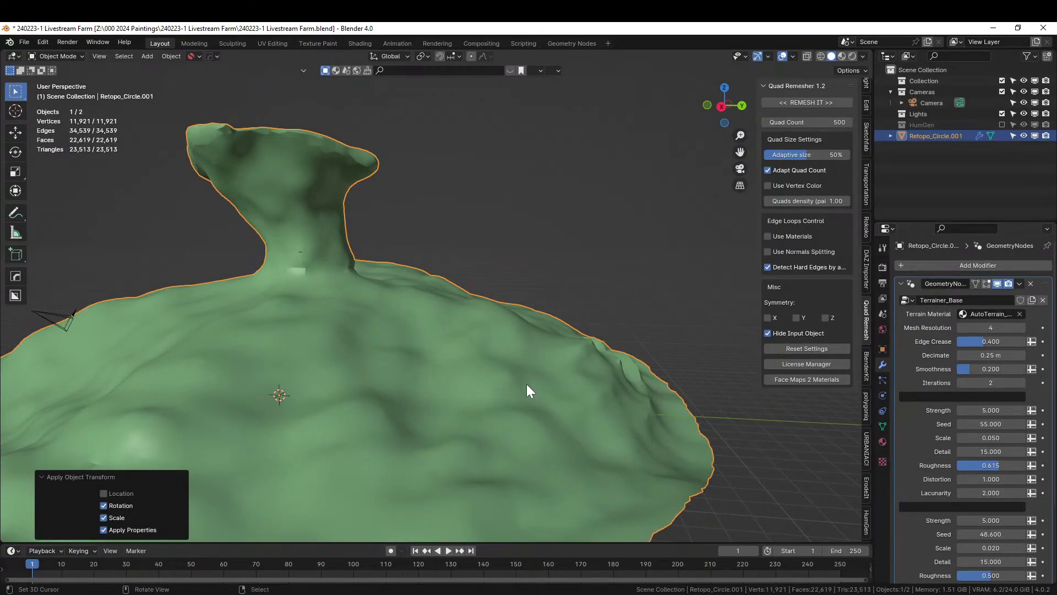
key(Tab)
mouse_move(534, 423)
middle_down()
mouse_move(542, 410)
mouse_move(551, 421)
middle_up()
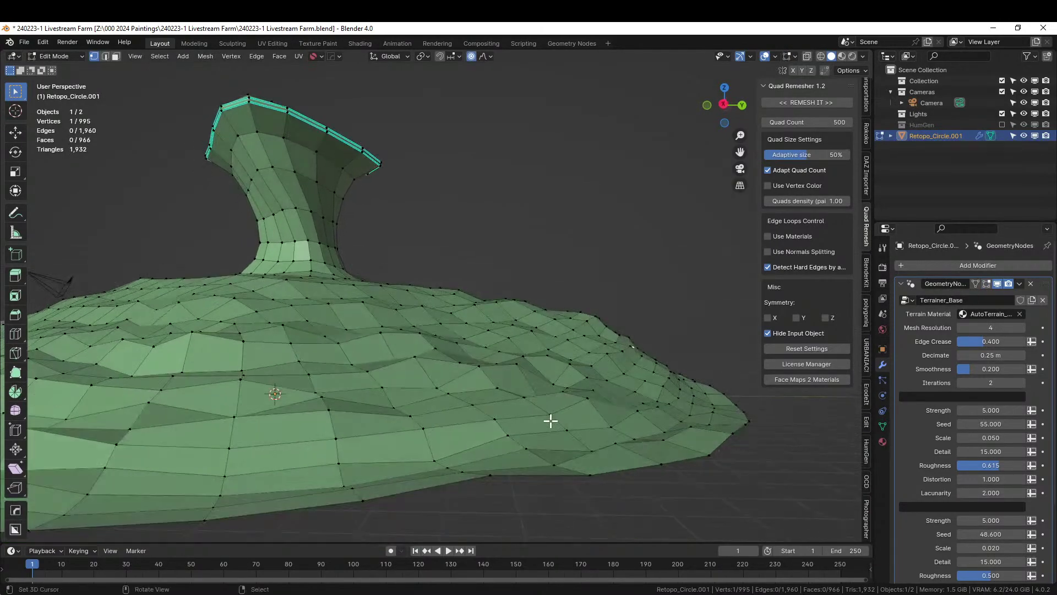
- Flatten a face loop around the mound's lower slope to Z scale 0 with Smooth proportional falloff at size 1.949
alt+click(639, 375)
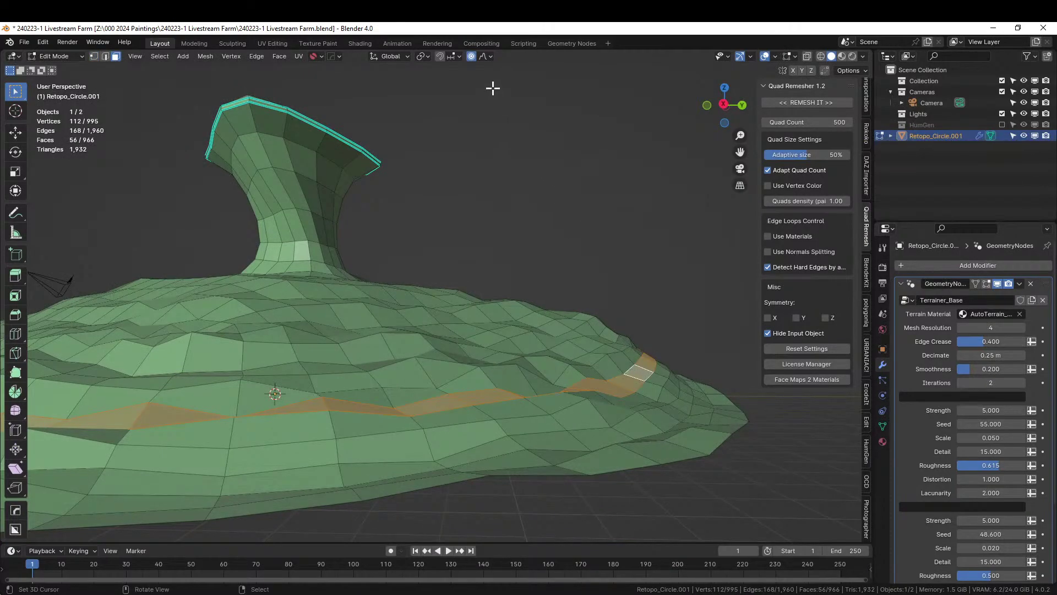
click(490, 57)
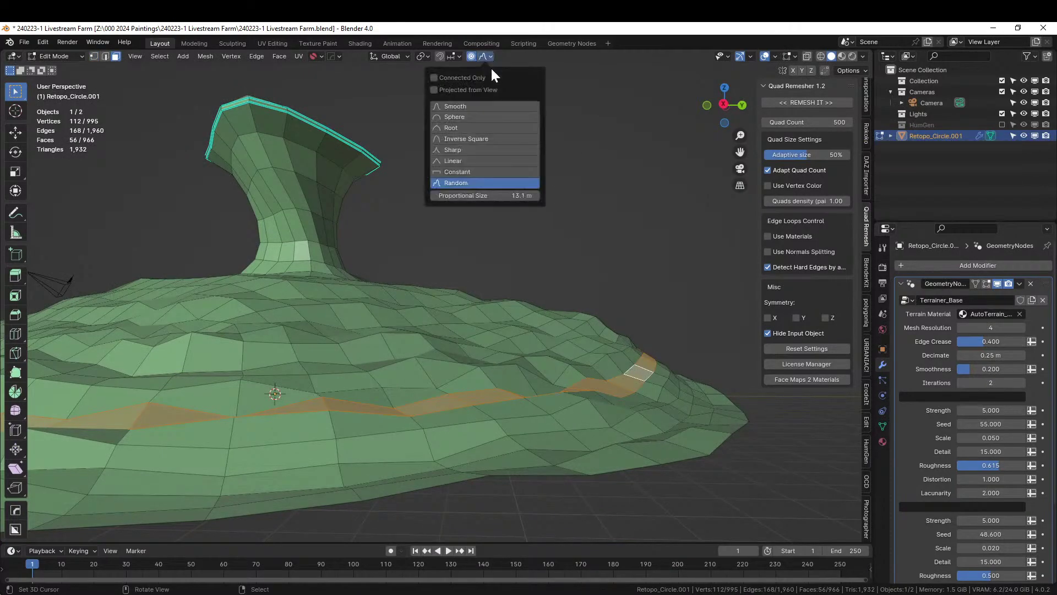
click(467, 106)
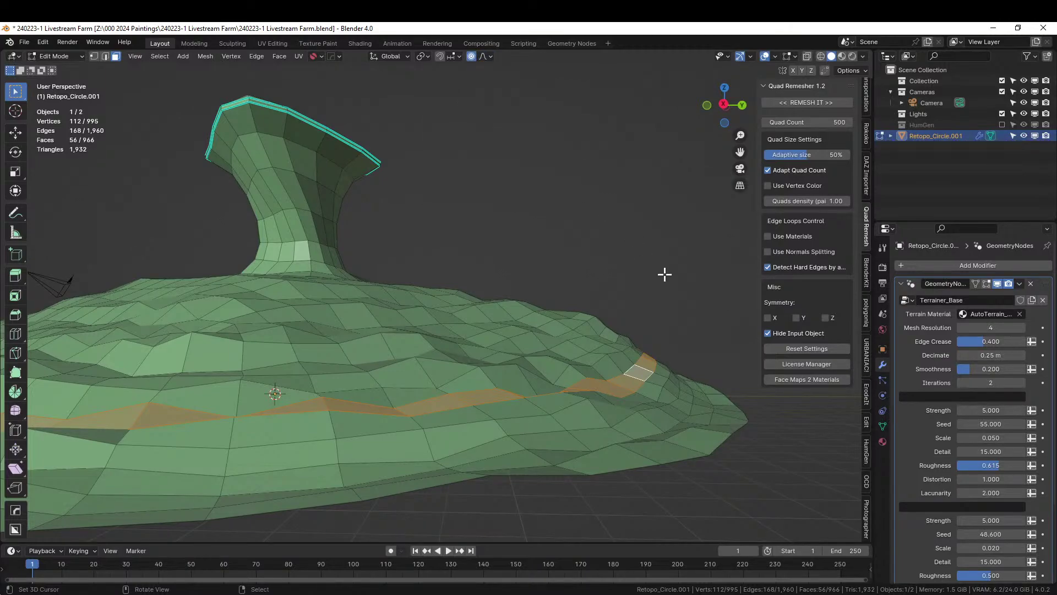
text(sz0)
scroll(275, 393, up, 19)
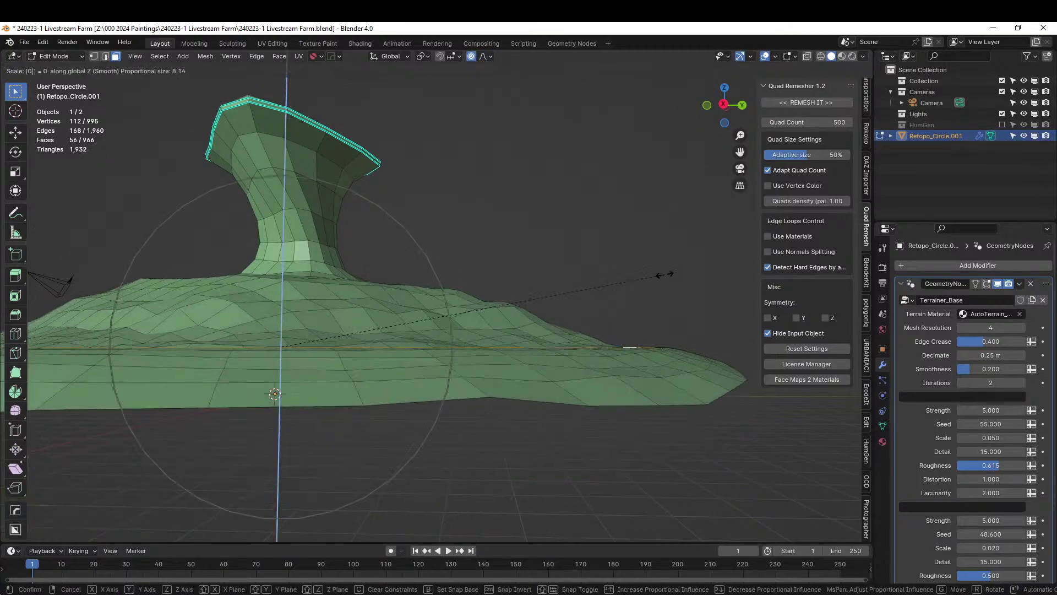
scroll(274, 393, up, 3)
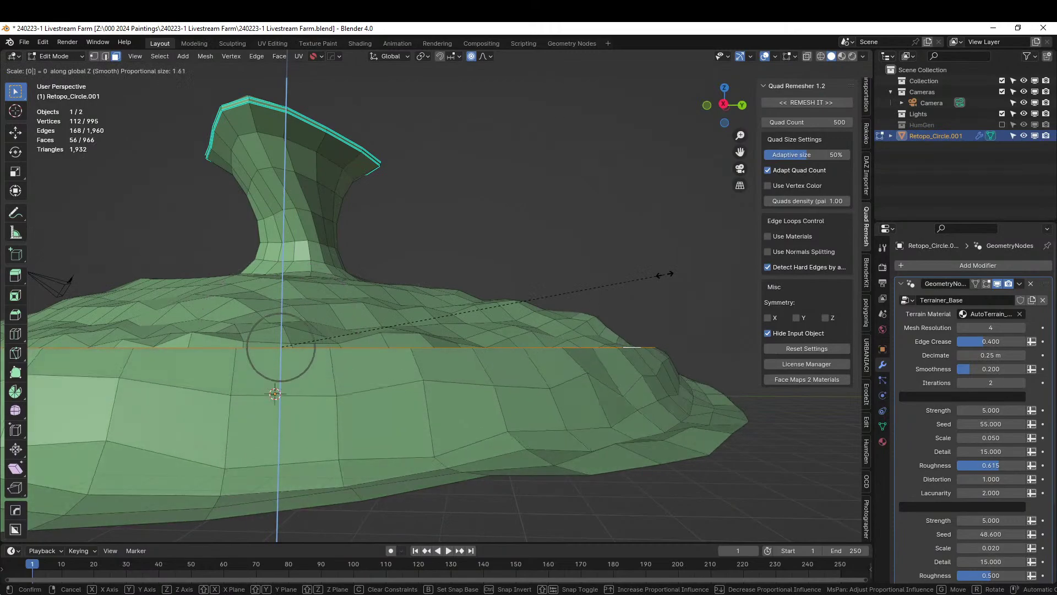
scroll(274, 393, down, 2)
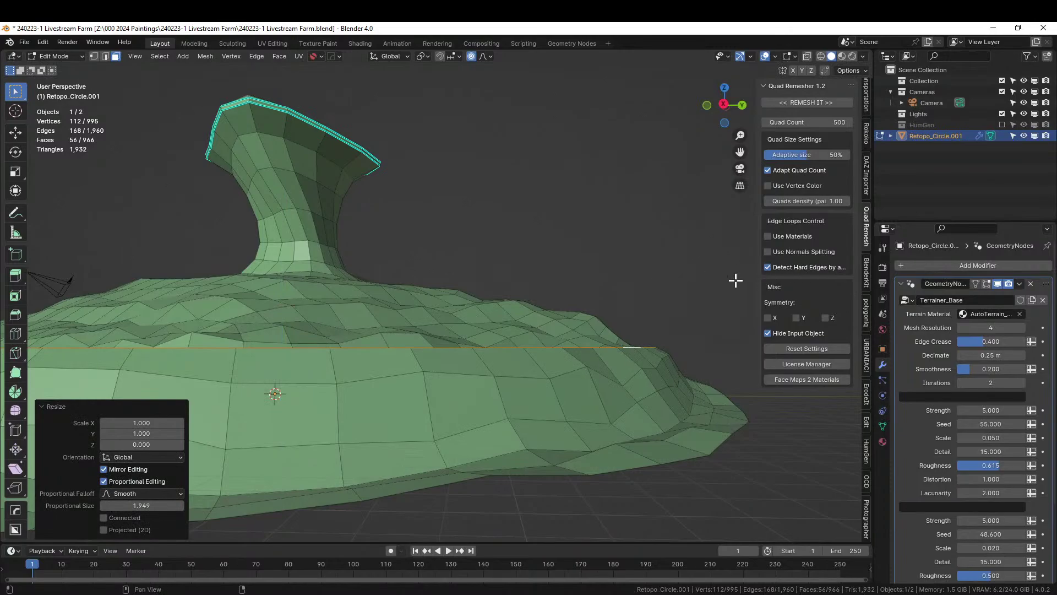
- Select a closed path of faces encircling the upper mound around the column's base using shortest-path selection
middle_drag(736, 281, 486, 342)
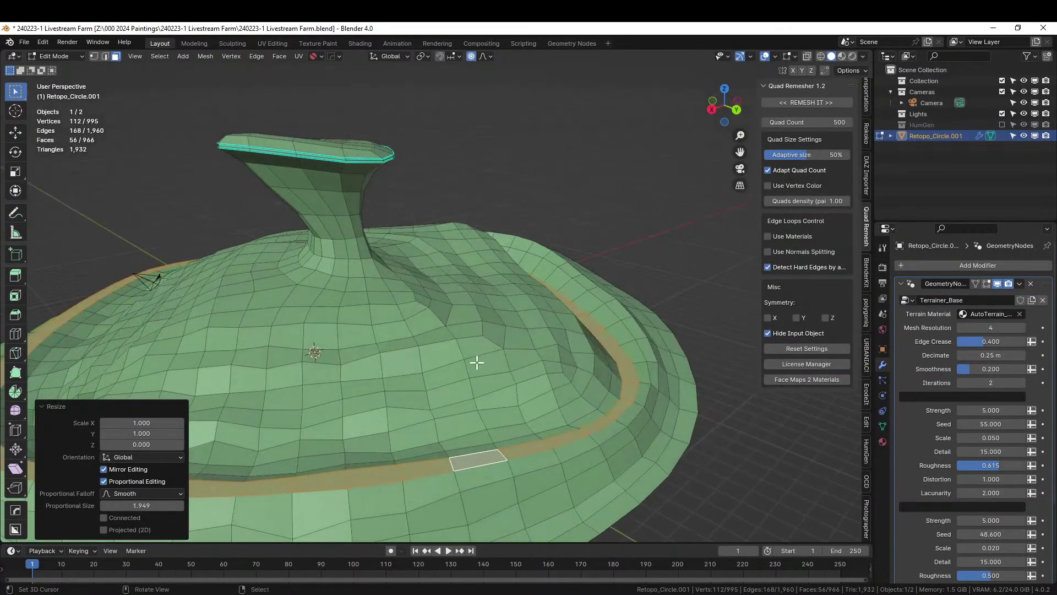
click(470, 332)
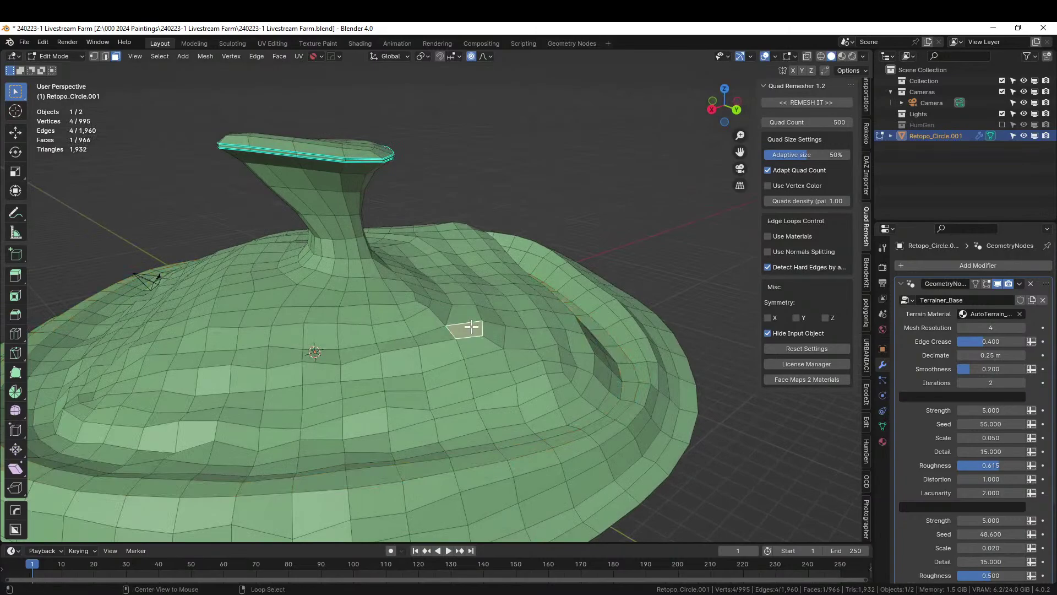
alt+click(471, 326)
click(471, 327)
middle_drag(463, 329, 421, 371)
ctrl+click(179, 342)
middle_drag(179, 342, 384, 286)
ctrl+click(246, 474)
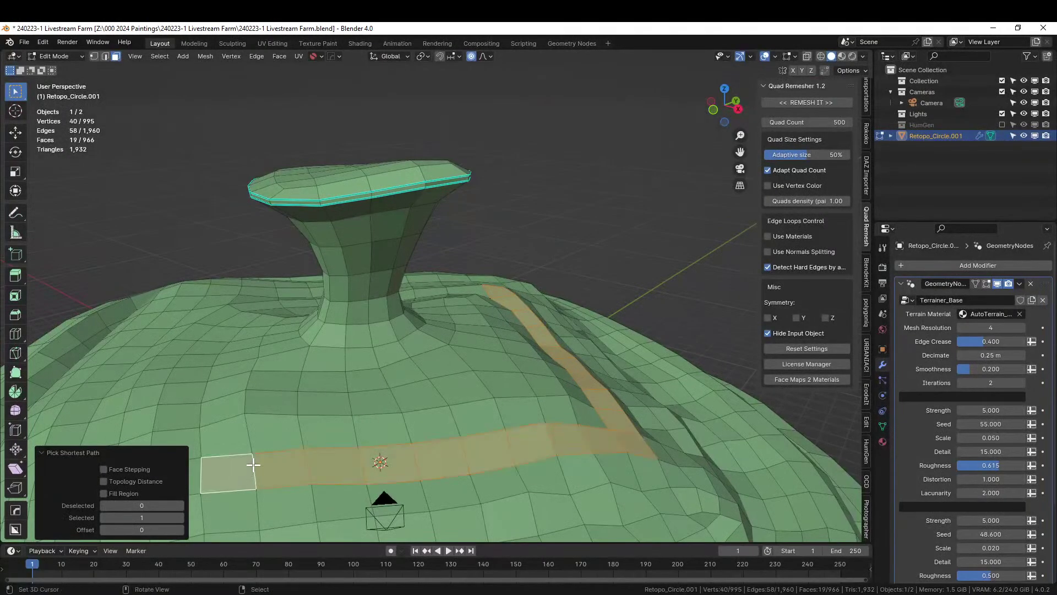
middle_drag(245, 475, 413, 358)
ctrl+click(397, 281)
middle_drag(397, 280, 450, 421)
ctrl+click(457, 424)
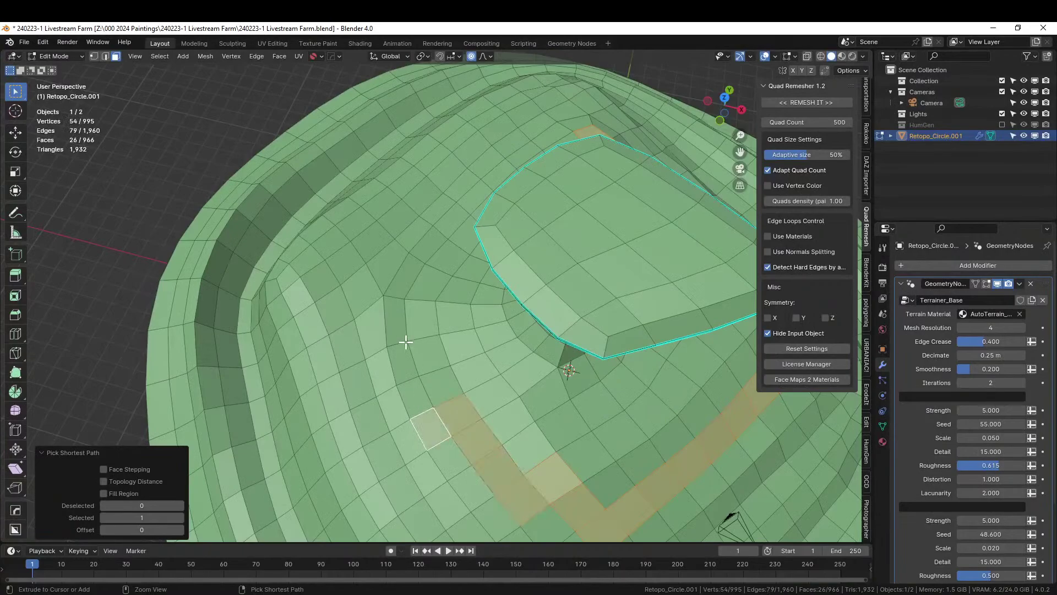
ctrl+click(396, 316)
middle_drag(397, 317, 456, 254)
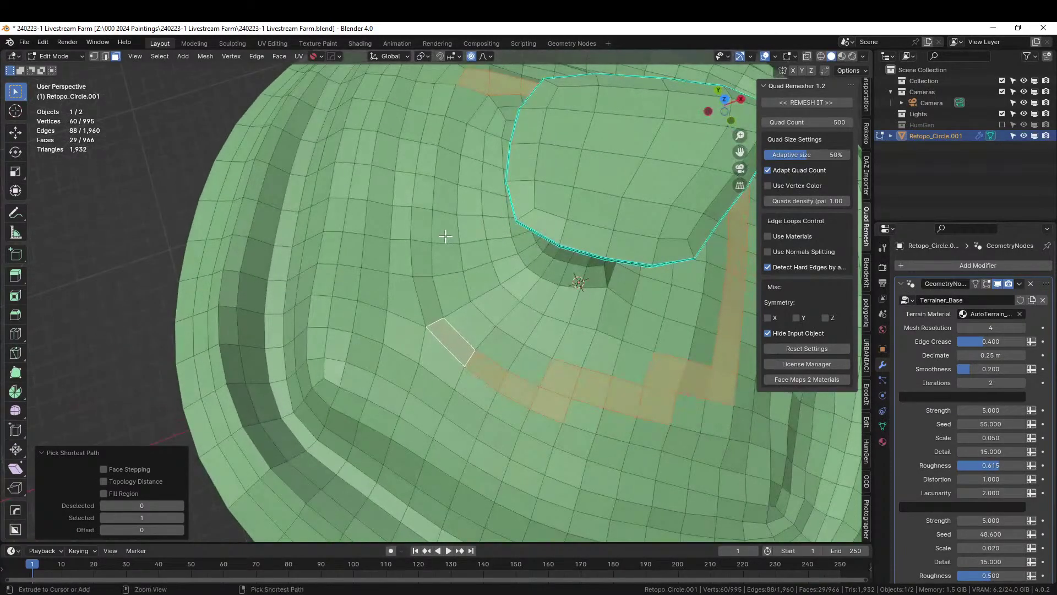
ctrl+click(444, 232)
ctrl+click(446, 139)
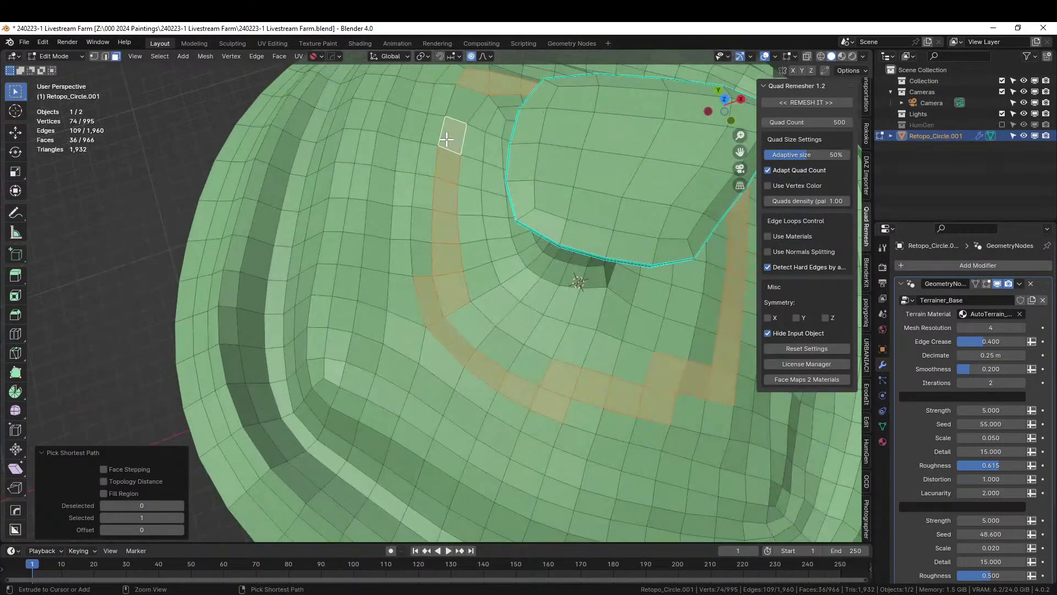
ctrl+click(467, 94)
- Flatten the selected face path around the column to Z scale 0 with Smooth proportional editing
middle_drag(474, 153, 411, 160)
key(s)
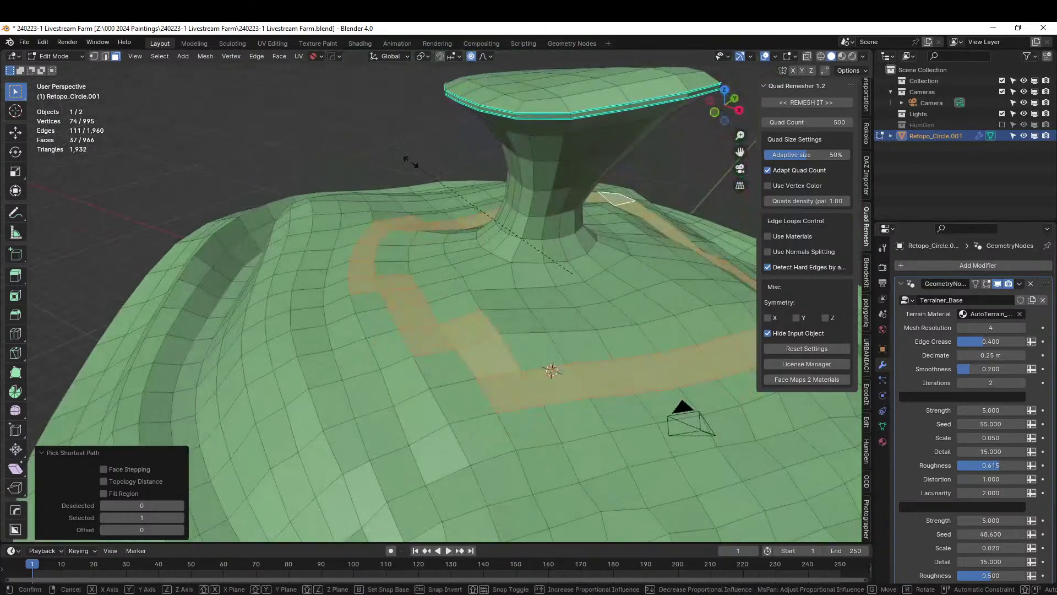
key(z)
key(0)
key(Return)
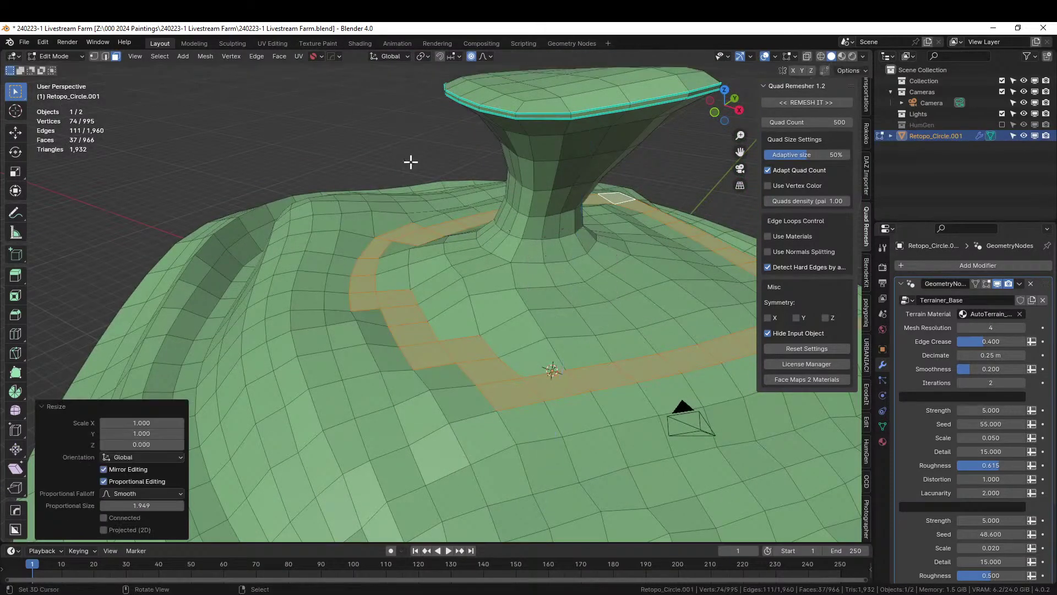
- Lower the flattened face path about 0.42 m along Z, return to Object Mode and inspect the resulting terrain
middle_drag(432, 155, 330, 146)
key(g)
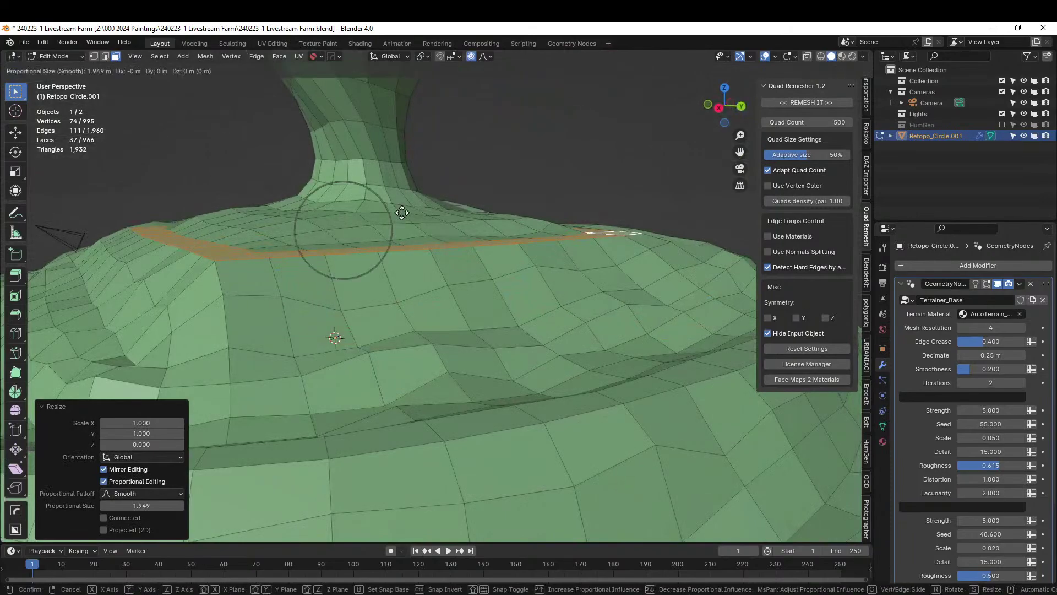
key(z)
click(402, 223)
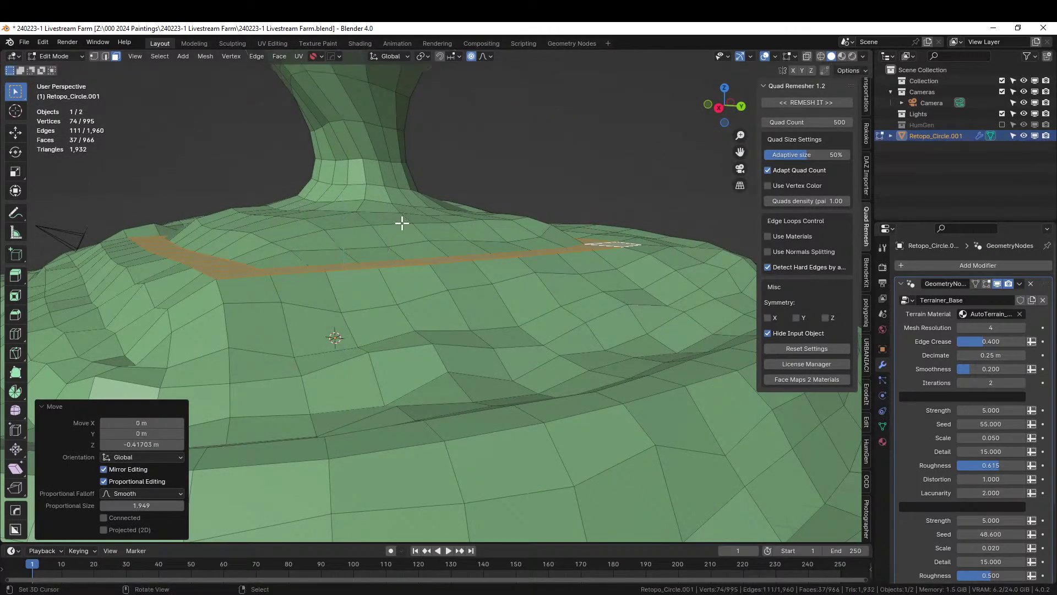
key(Tab)
scroll(402, 223, down, 6)
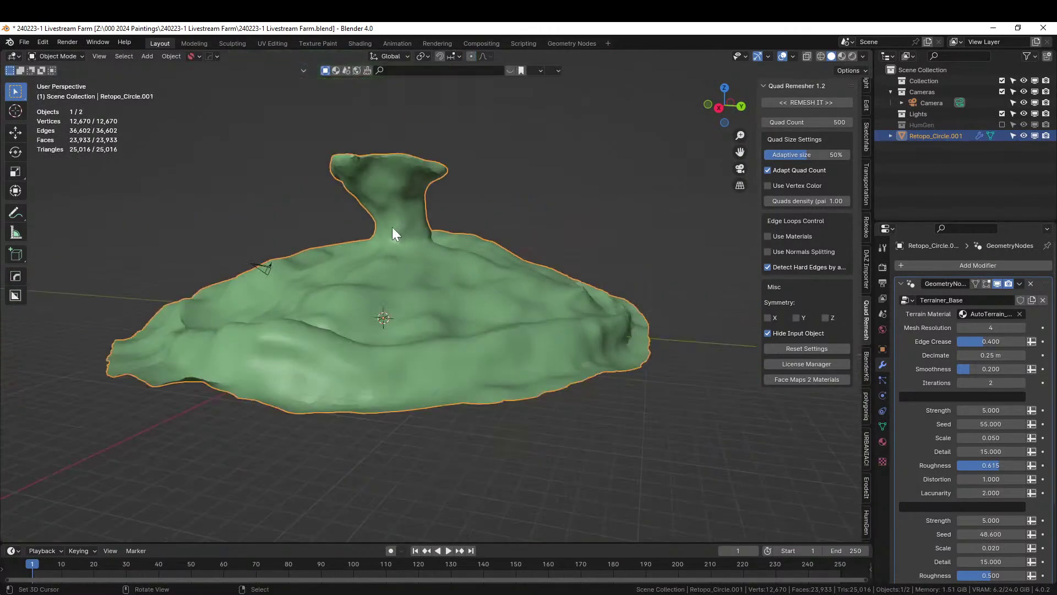
middle_drag(392, 227, 230, 265)
scroll(302, 239, up, 4)
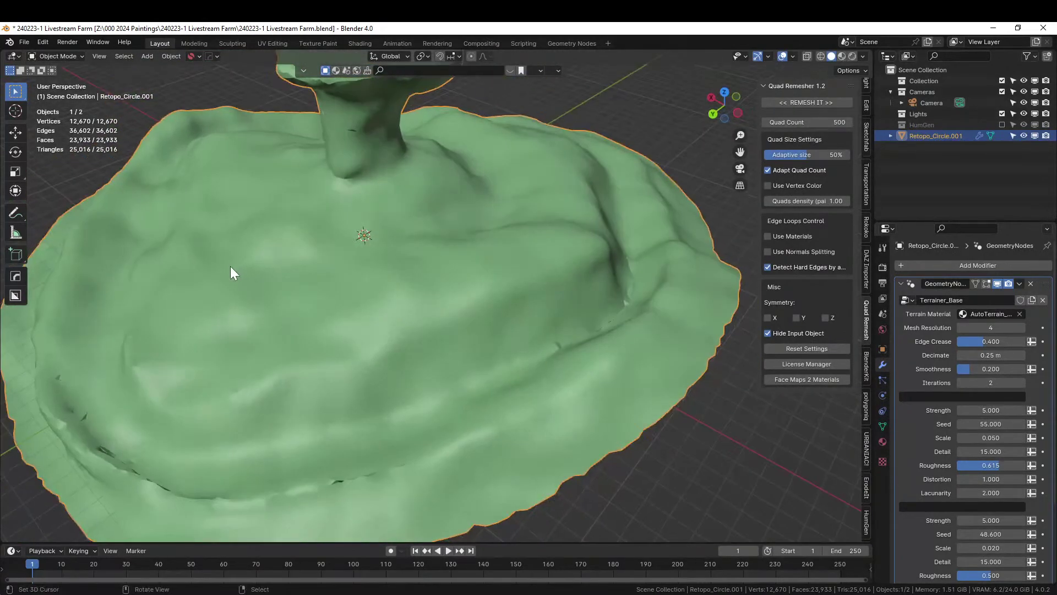
- Set the Terrainer_Base Edge Crease to 0.2 and inspect the softened terrain around the mound
click(986, 342)
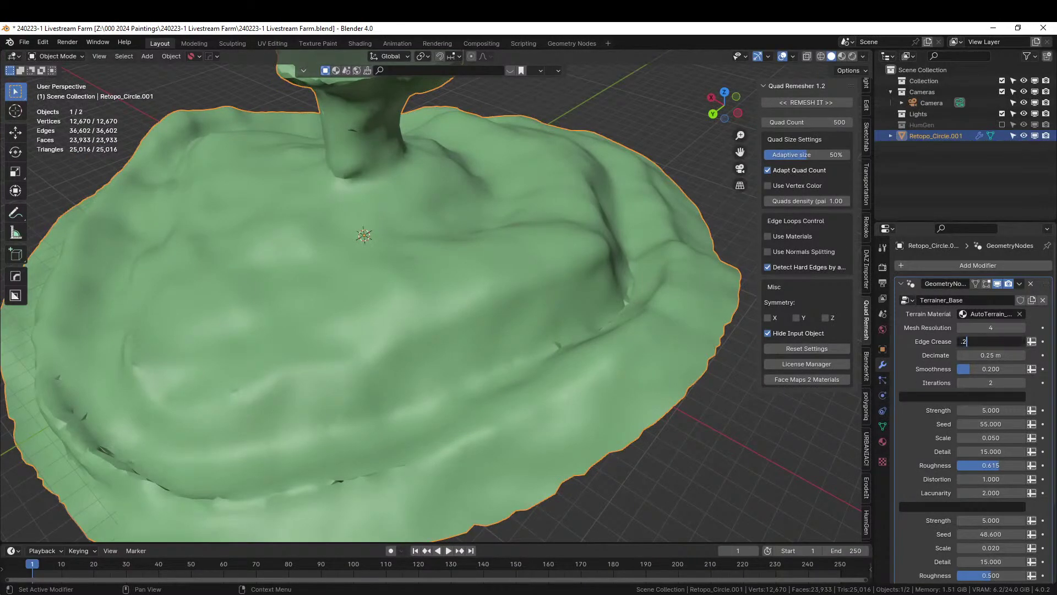
text(.2)
key(Return)
middle_drag(574, 395, 415, 415)
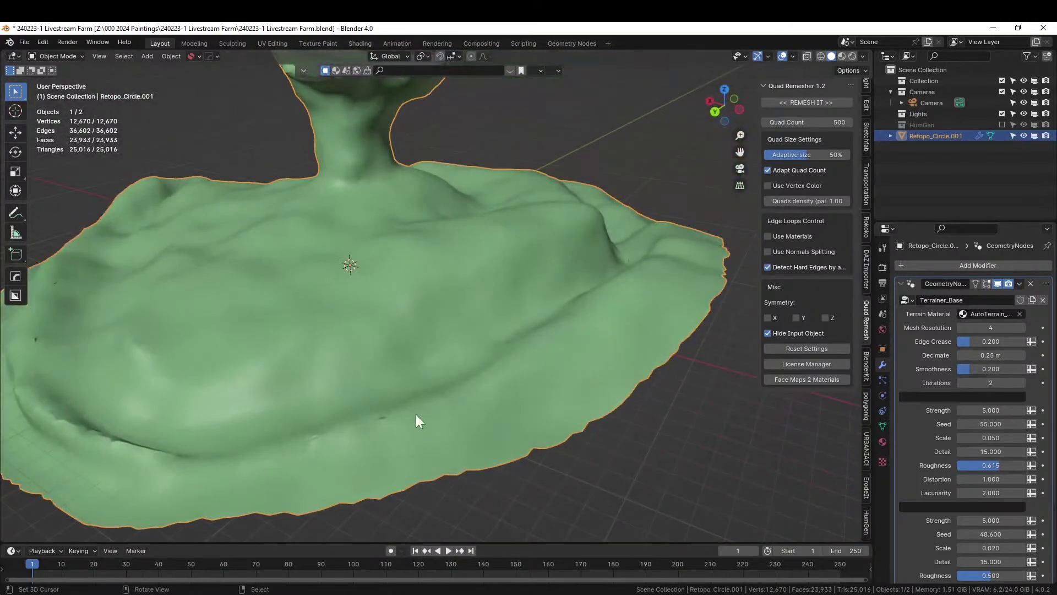
middle_drag(322, 431, 418, 426)
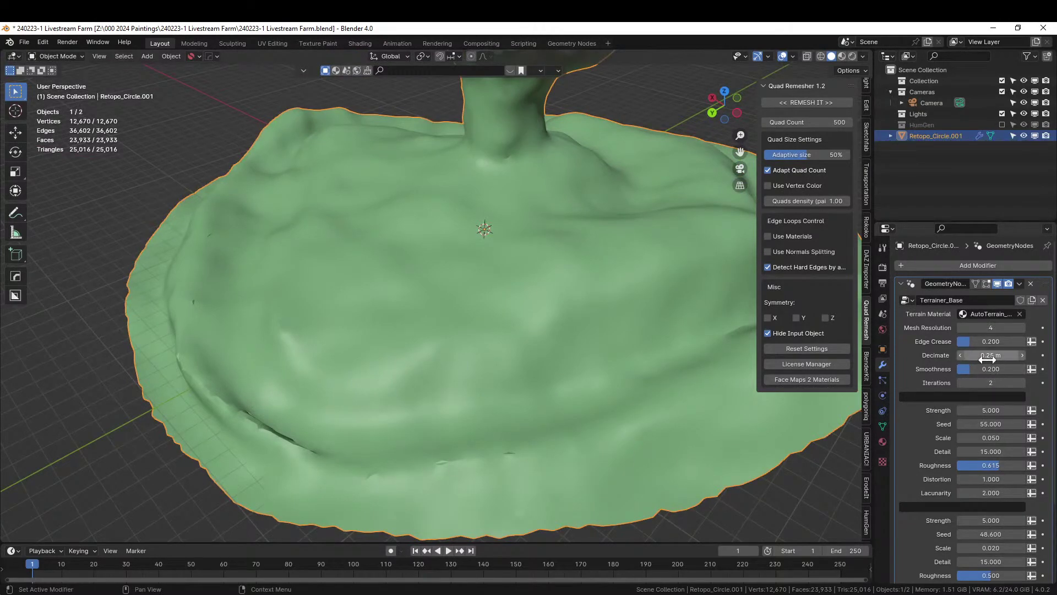
middle_drag(391, 395, 312, 364)
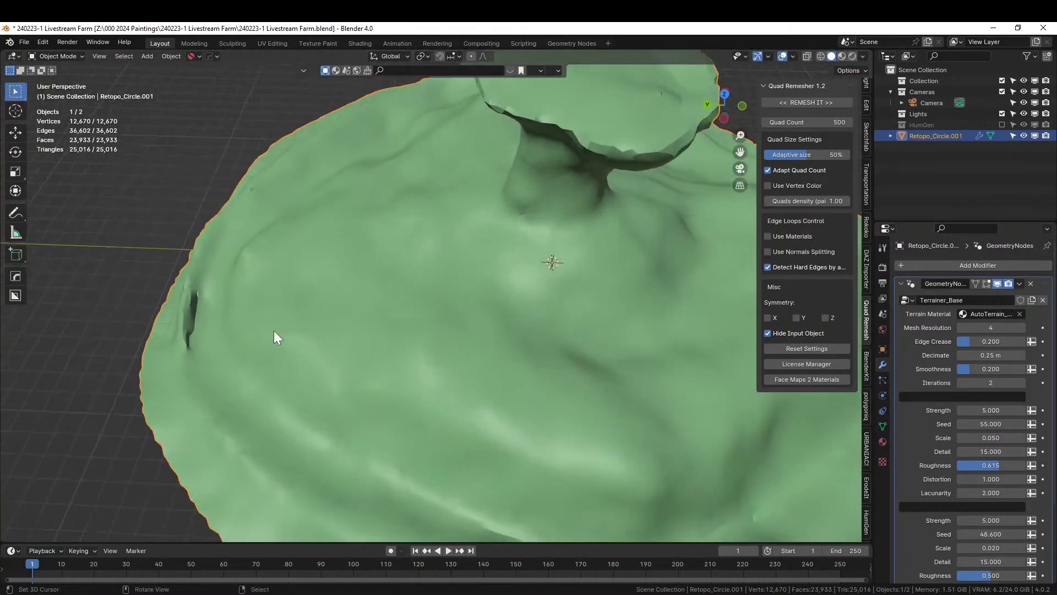
- Check the base mesh, switch to Sculpt Mode and smooth away the cracks along the mound's lower slope
key(Tab)
middle_drag(279, 326, 219, 332)
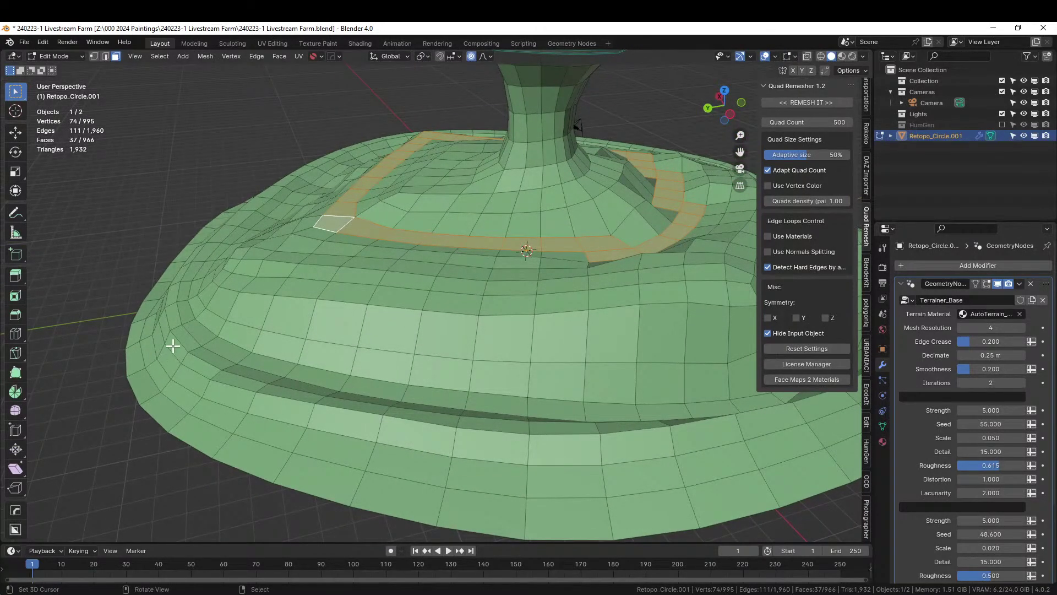
middle_drag(183, 345, 212, 359)
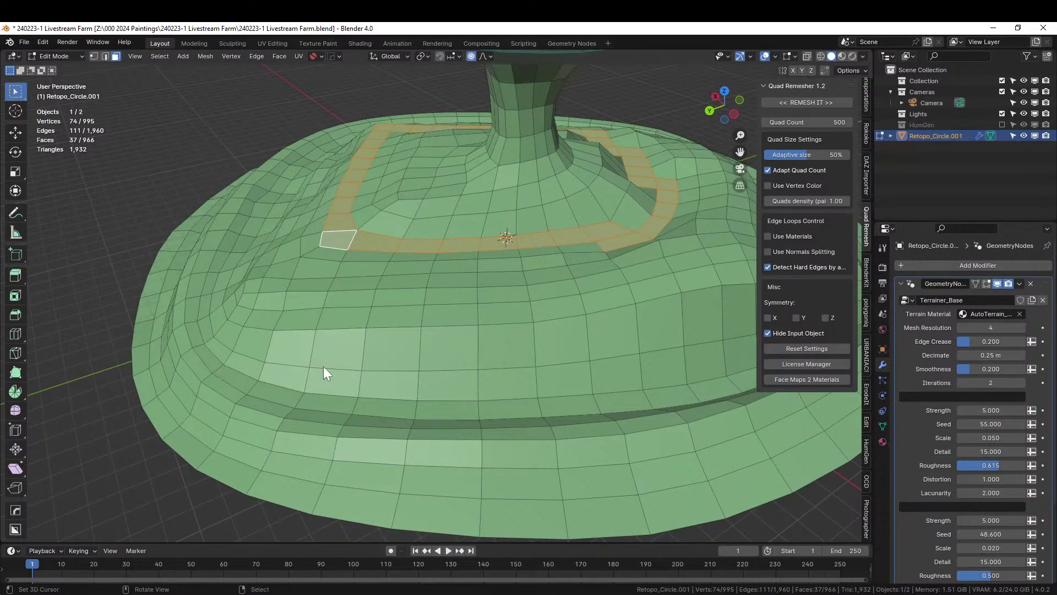
key(Tab)
click(56, 56)
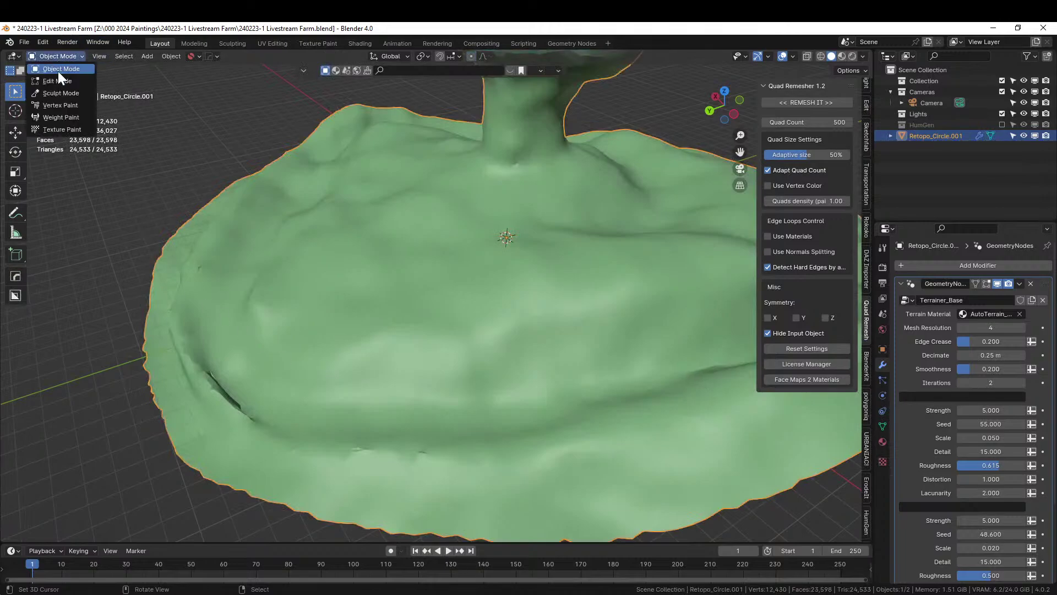
click(68, 95)
mouse_move(211, 379)
shift+mouse_down()
mouse_move(235, 432)
mouse_move(176, 319)
shift+mouse_up()
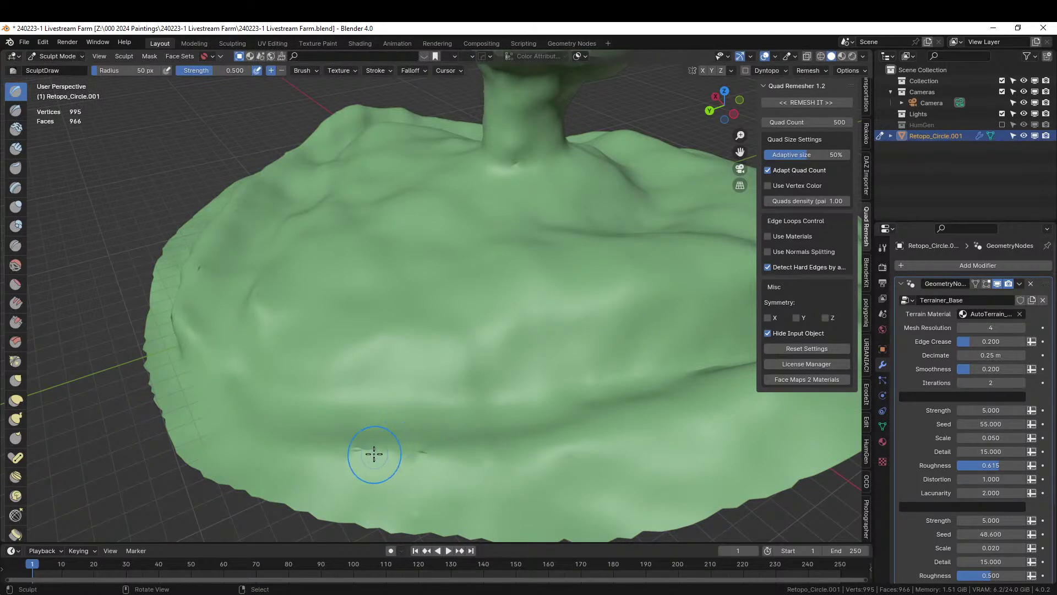
mouse_move(374, 454)
shift+mouse_down()
mouse_move(352, 444)
mouse_move(427, 453)
shift+mouse_up()
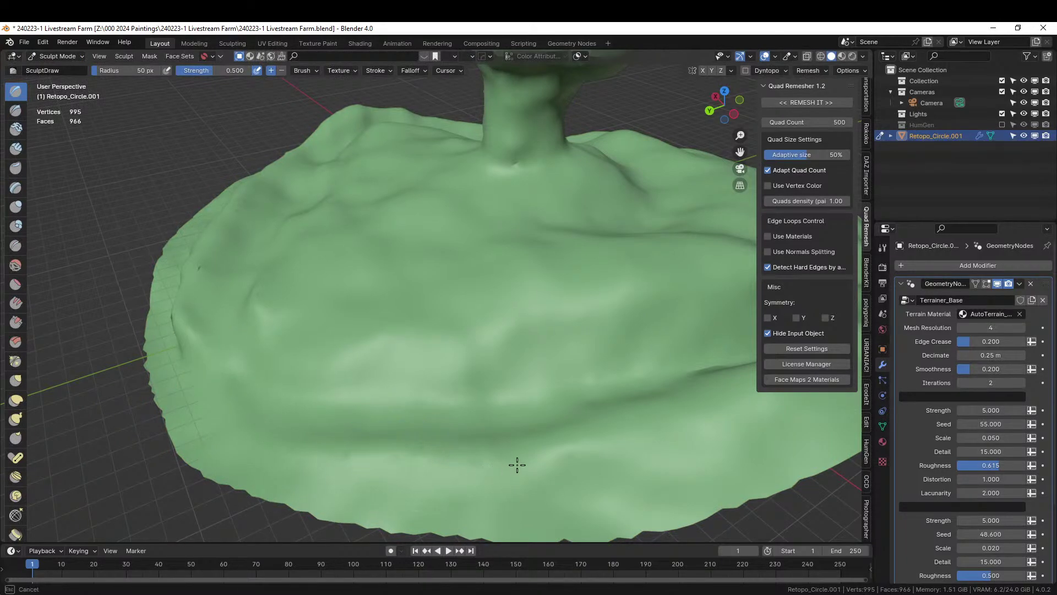
- Smooth the remaining creases and grooves around the mound's outer terrace in Sculpt Mode
mouse_move(517, 465)
middle_down()
mouse_move(606, 455)
mouse_move(439, 472)
mouse_move(537, 63)
middle_up()
middle_drag(330, 426, 321, 363)
mouse_move(320, 363)
mouse_down()
mouse_move(314, 382)
mouse_move(314, 351)
mouse_up()
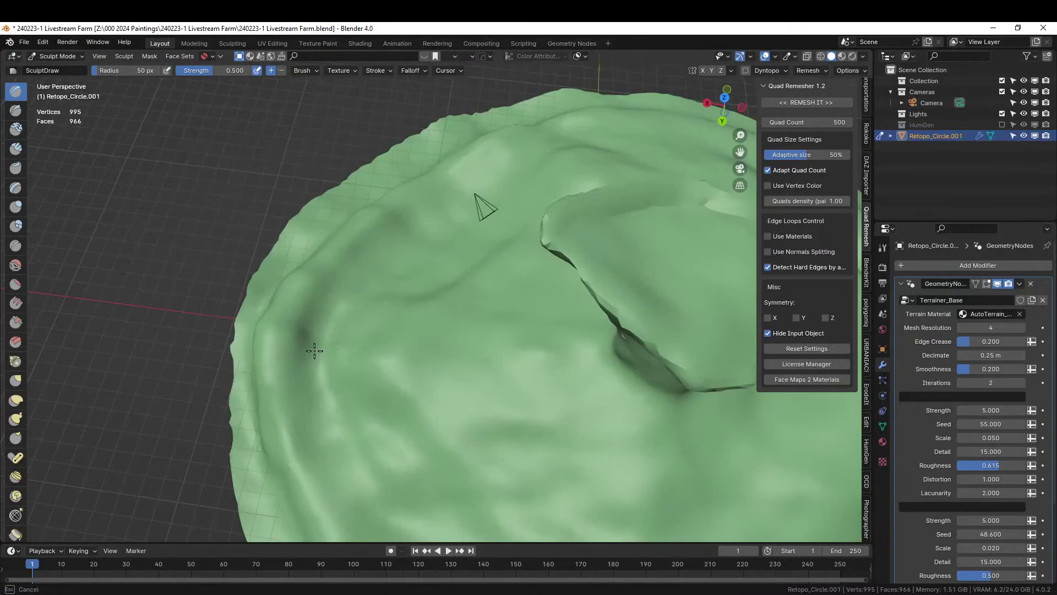
middle_drag(366, 324, 460, 354)
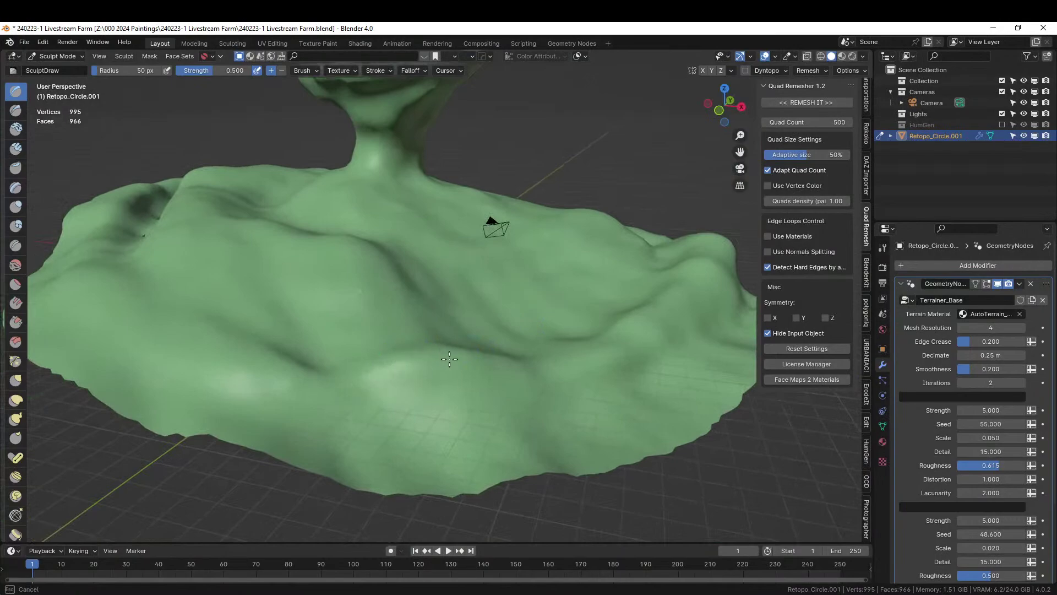
middle_drag(437, 358, 370, 379)
mouse_move(281, 212)
shift+mouse_down()
mouse_move(290, 309)
mouse_move(387, 455)
mouse_move(356, 410)
shift+mouse_up()
shift+drag(286, 303, 286, 176)
shift+drag(233, 296, 233, 319)
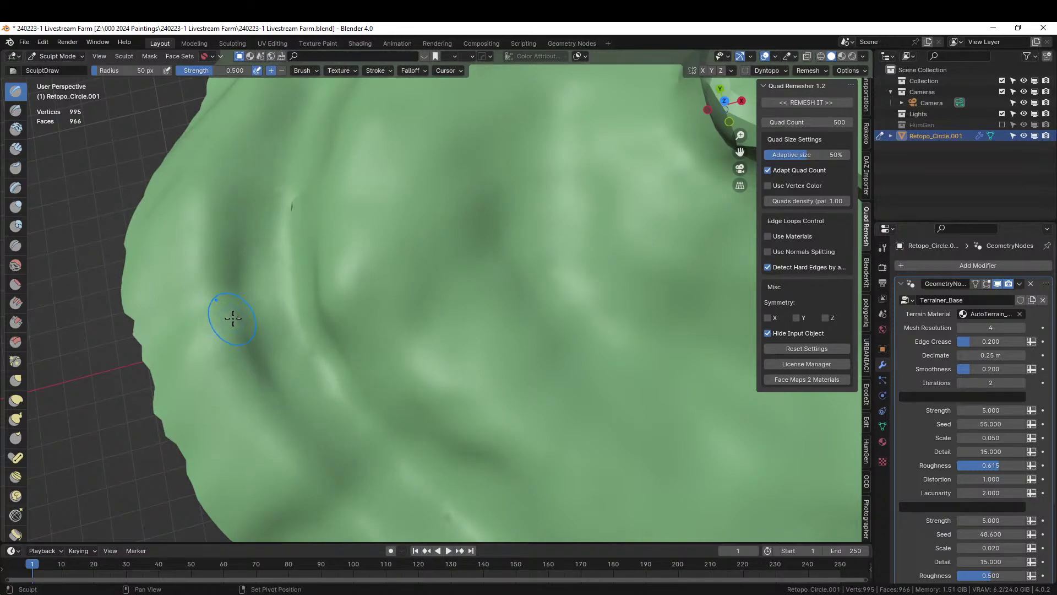
- Smooth the pinched ridge on the lower terrace near the mound's outer rim
mouse_move(239, 333)
middle_down()
mouse_move(342, 279)
mouse_move(417, 267)
mouse_move(345, 335)
middle_up()
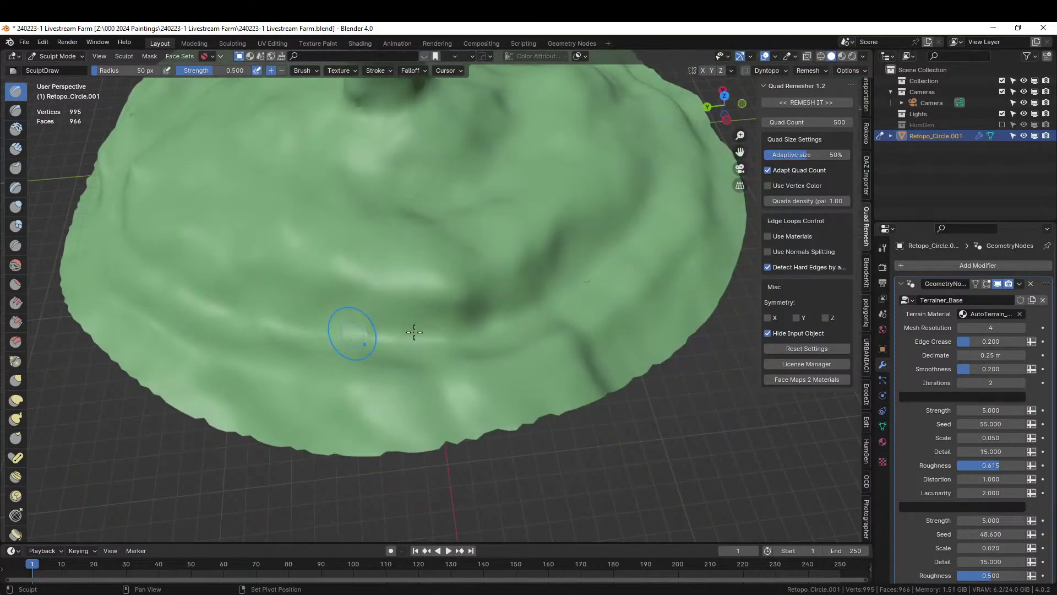
middle_drag(414, 332, 635, 361)
middle_drag(464, 385, 495, 386)
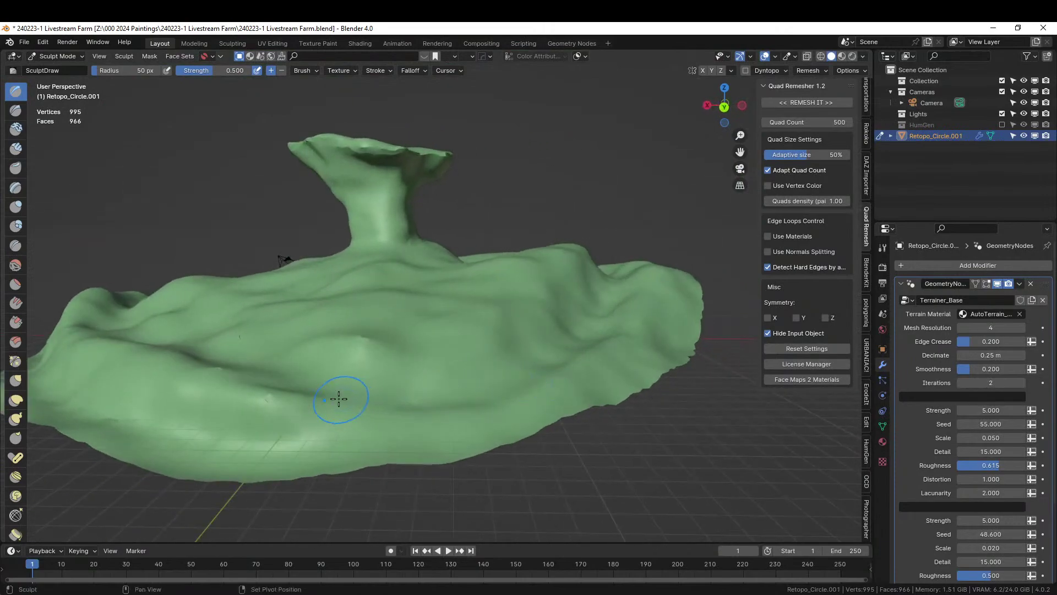
mouse_move(271, 396)
mouse_down()
mouse_move(252, 394)
mouse_move(288, 397)
mouse_move(246, 387)
mouse_up()
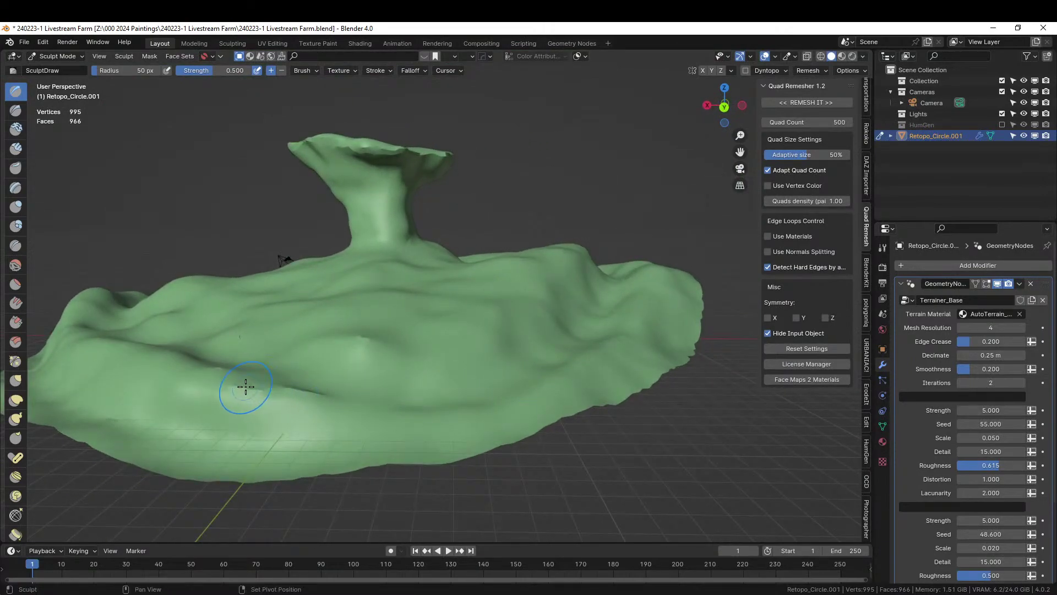
middle_drag(281, 397, 263, 425)
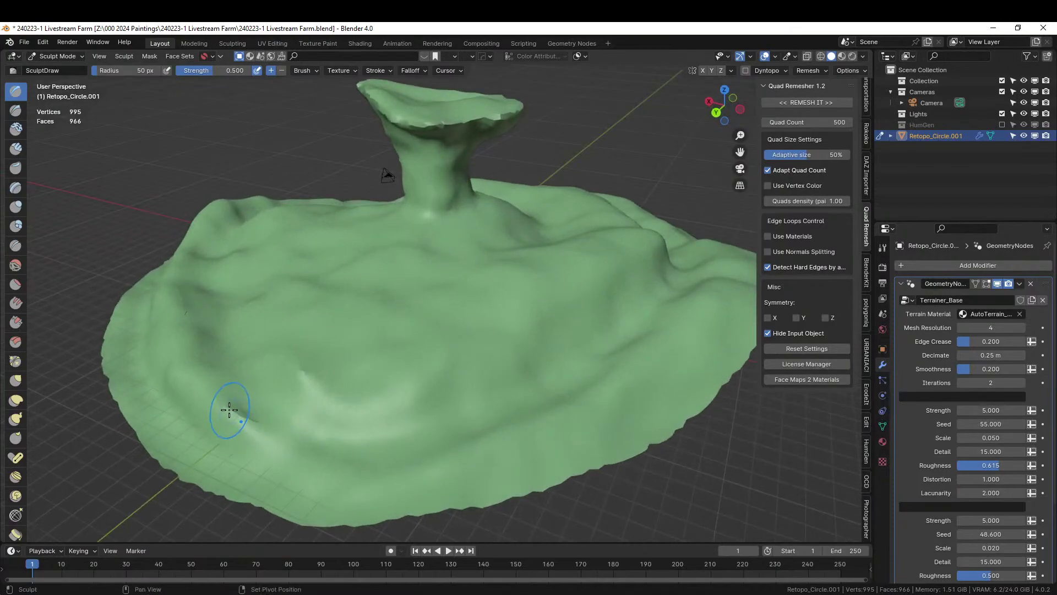
mouse_move(267, 428)
shift+mouse_down()
mouse_move(213, 373)
mouse_move(208, 383)
shift+mouse_up()
middle_drag(273, 376, 390, 350)
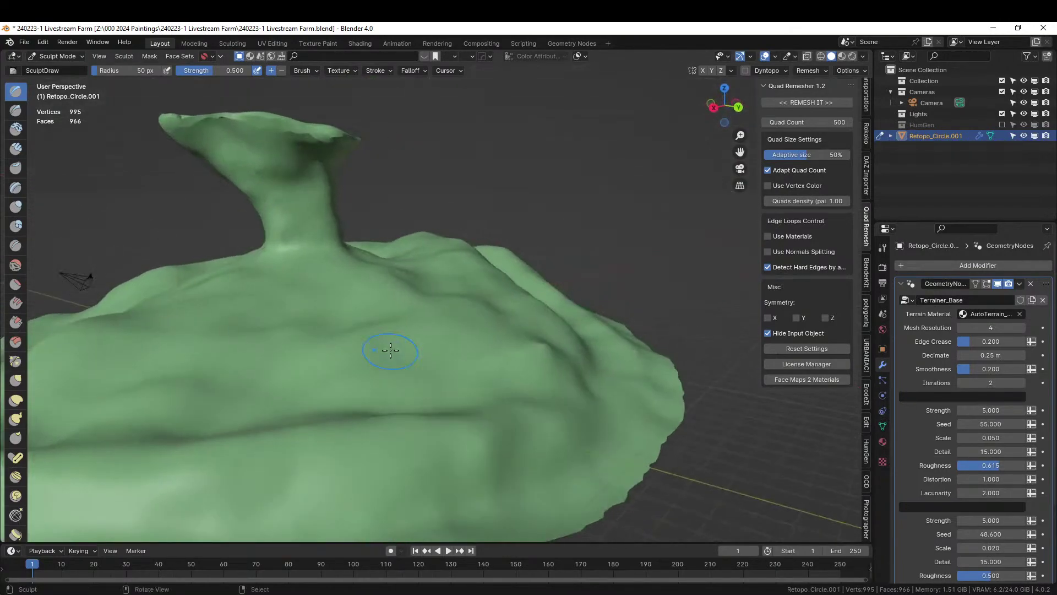
- Return to Object Mode and examine the generated terrain and its base mesh from several sides
click(56, 56)
click(55, 64)
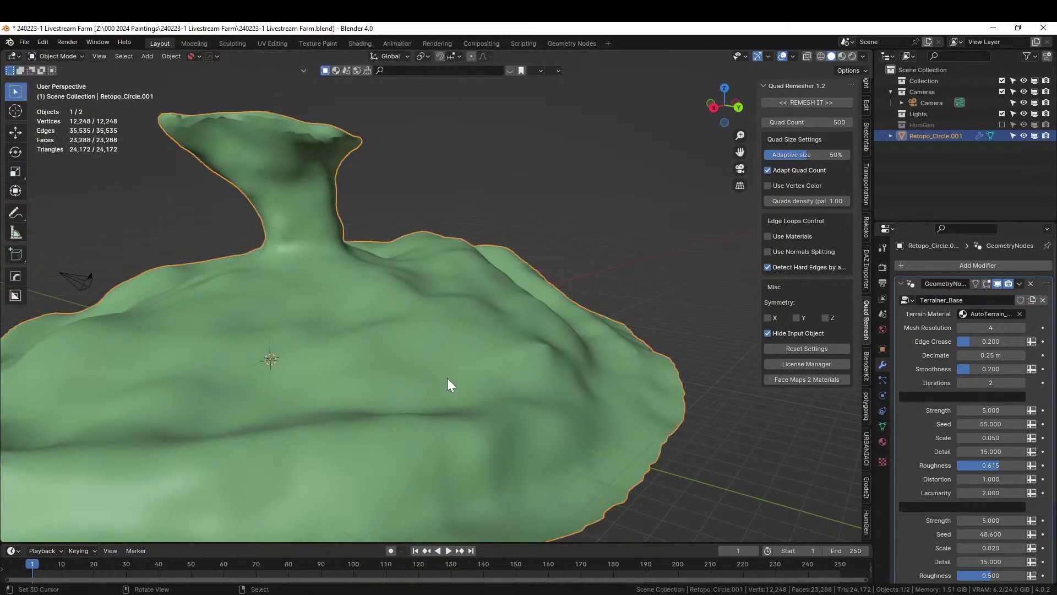
key(Tab)
middle_drag(455, 380, 383, 415)
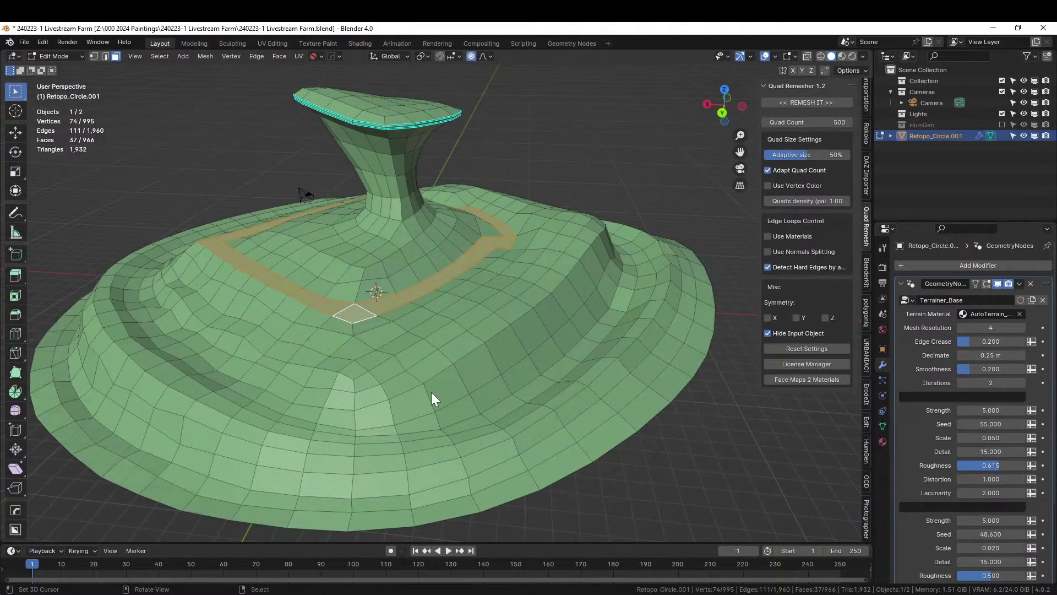
key(Tab)
middle_drag(440, 394, 571, 402)
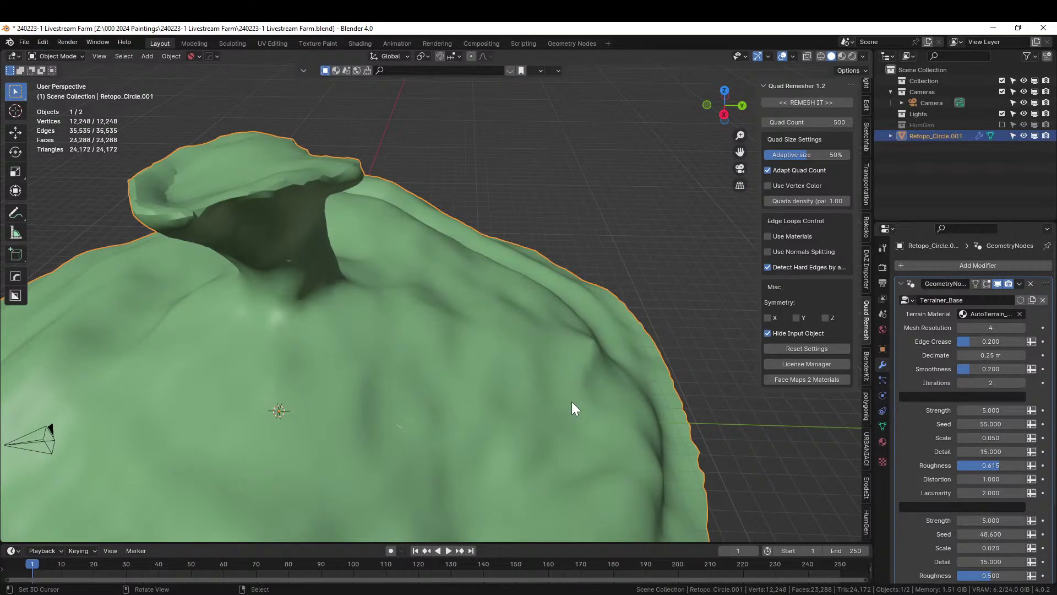
middle_drag(572, 403, 397, 417)
scroll(336, 398, down, 2)
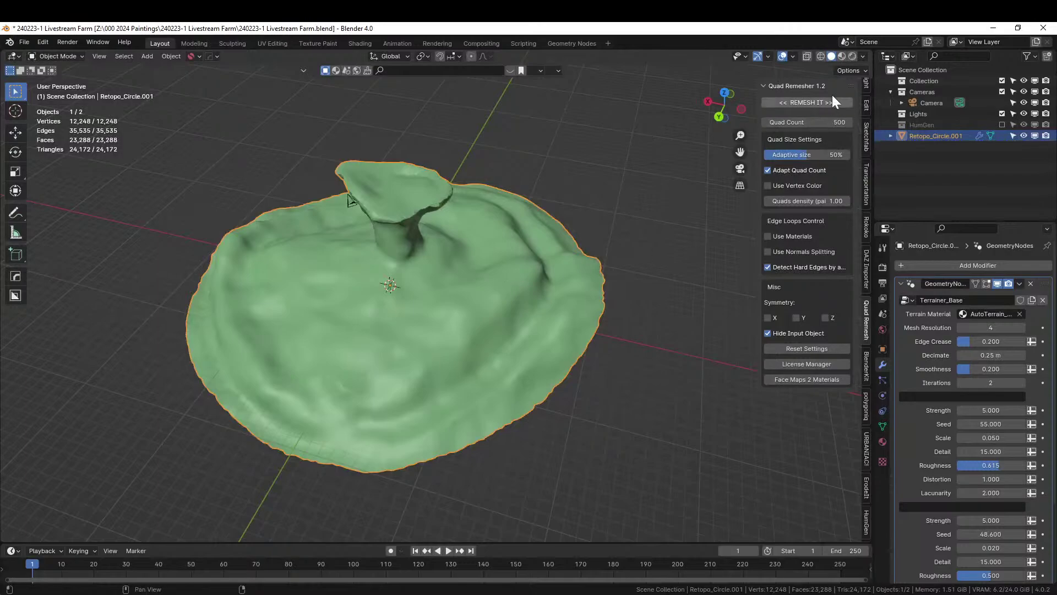
- Select the mound's outer boundary edge loop and extrude it outward in top view at a scale of about 1.453
key(Tab)
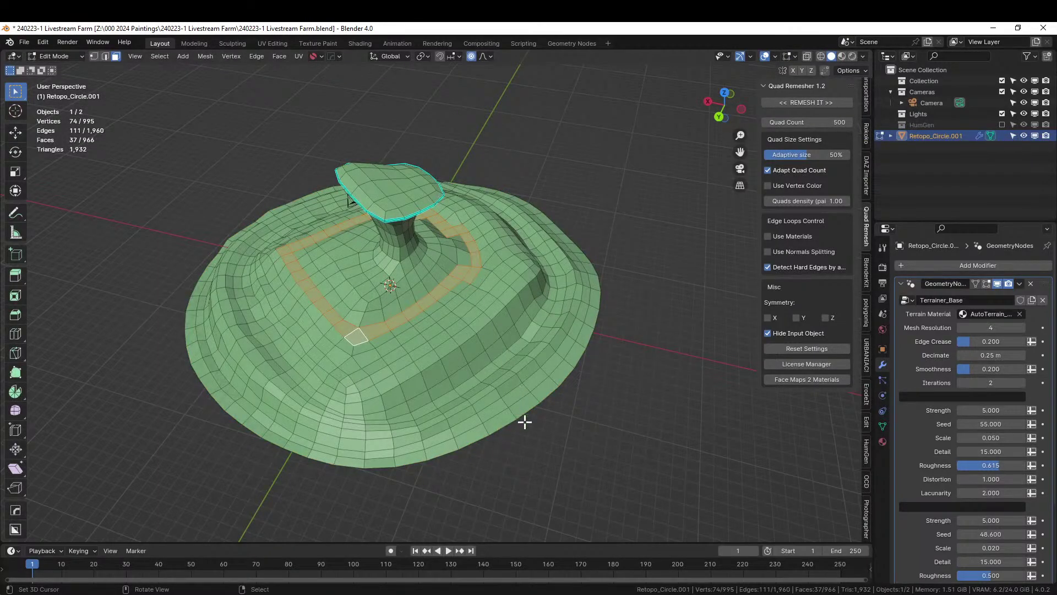
key(2)
click(579, 458)
alt+click(528, 414)
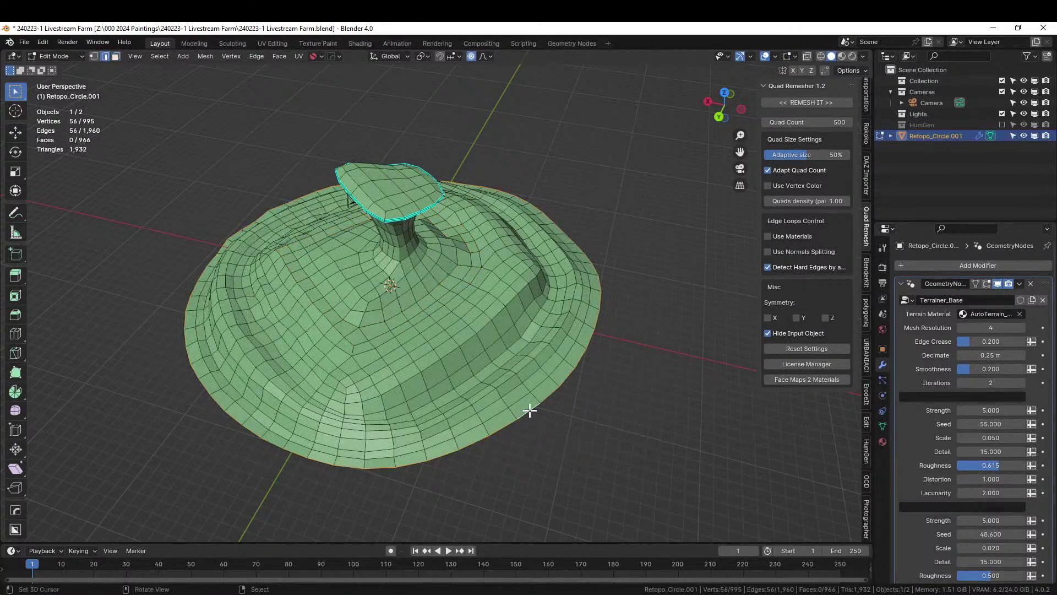
key(KP_7)
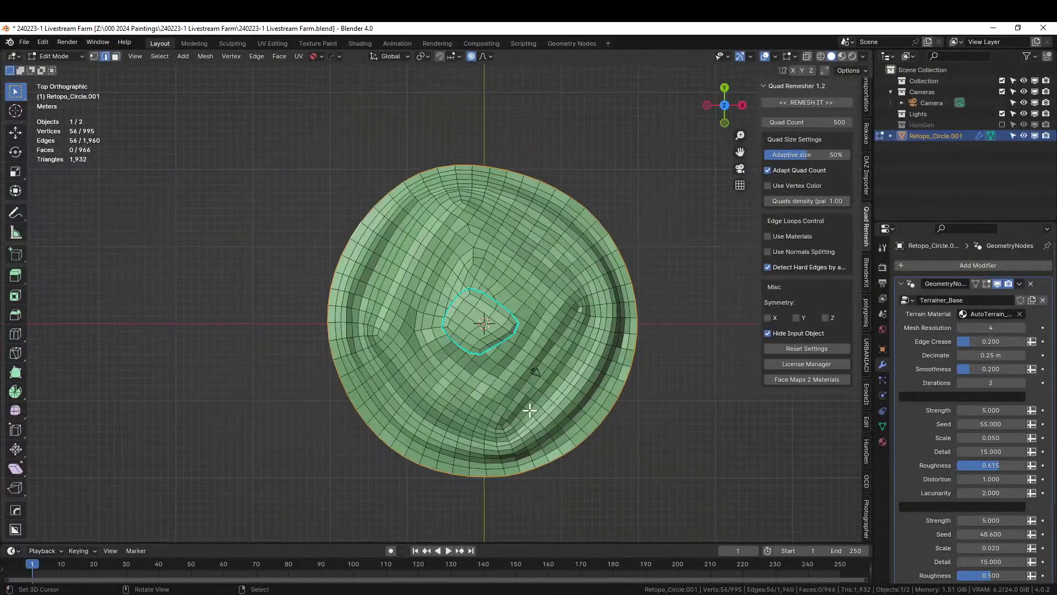
key(e)
key(s)
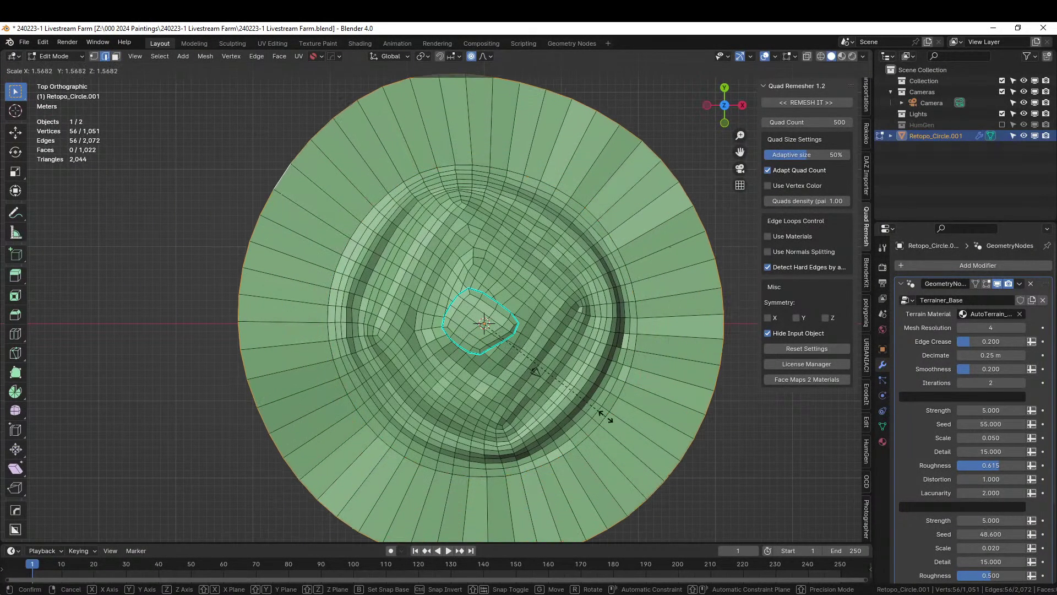
click(597, 410)
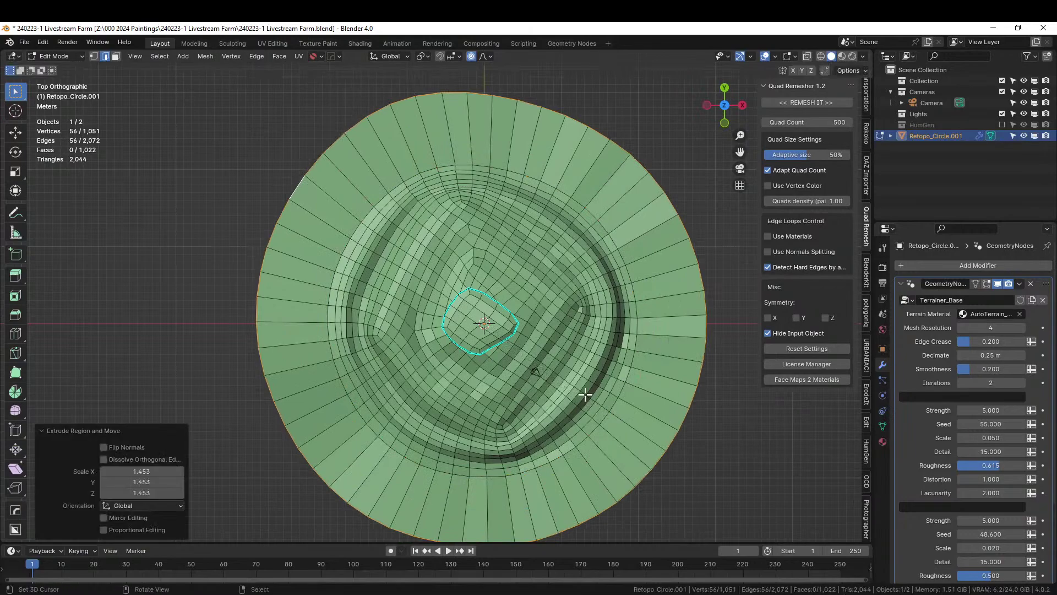
- Flatten the extruded outer rim to Z scale 0 with Smooth proportional falloff at size 1.949
middle_drag(585, 394, 553, 279)
key(s)
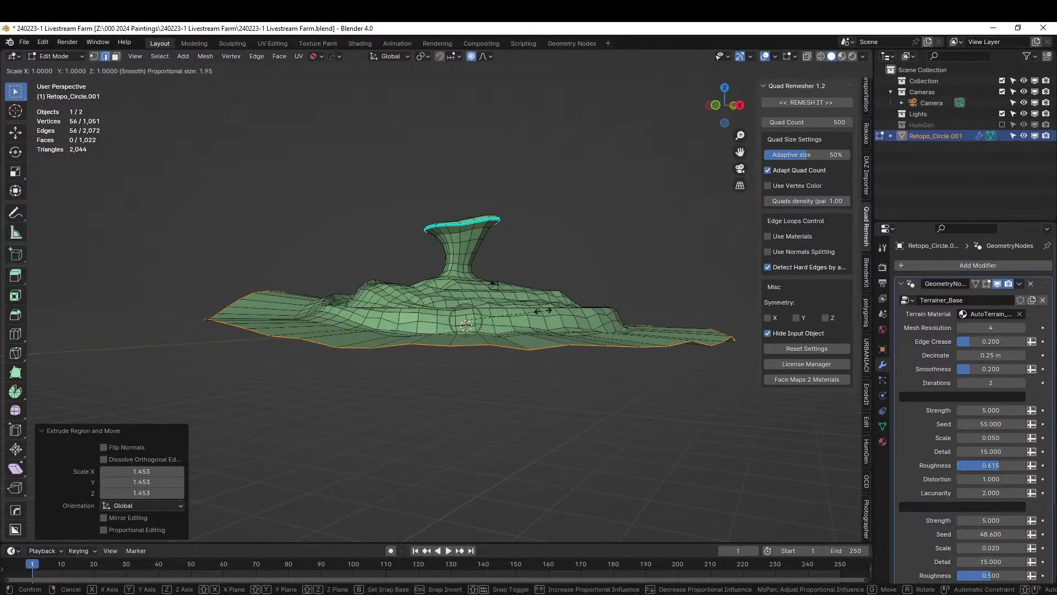
key(z)
key(0)
key(Return)
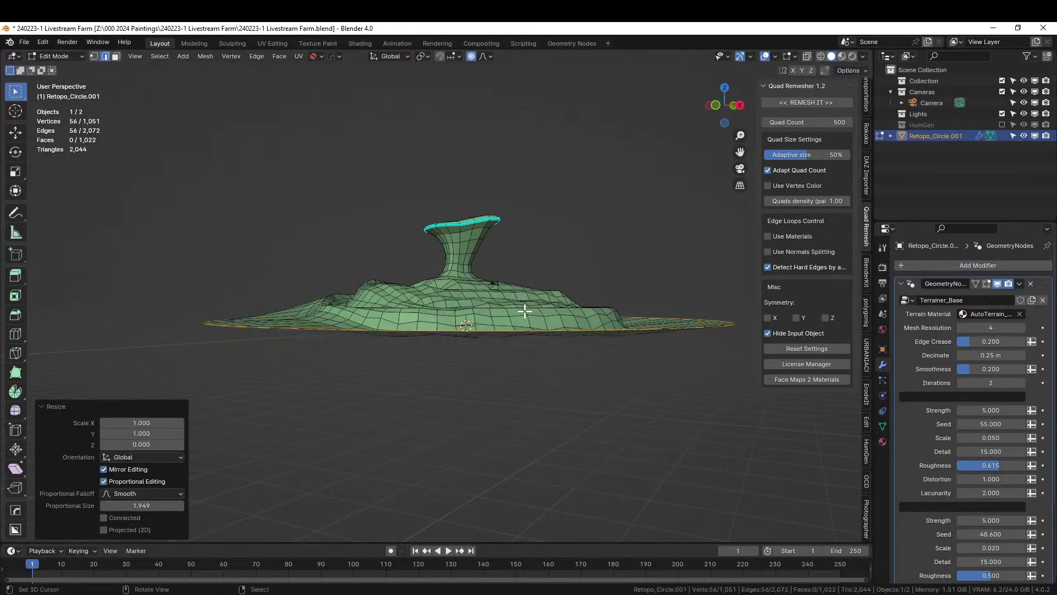
- Extrude the flattened rim again and scale it outward to about 1.214 to widen the ground
middle_drag(525, 311, 548, 360)
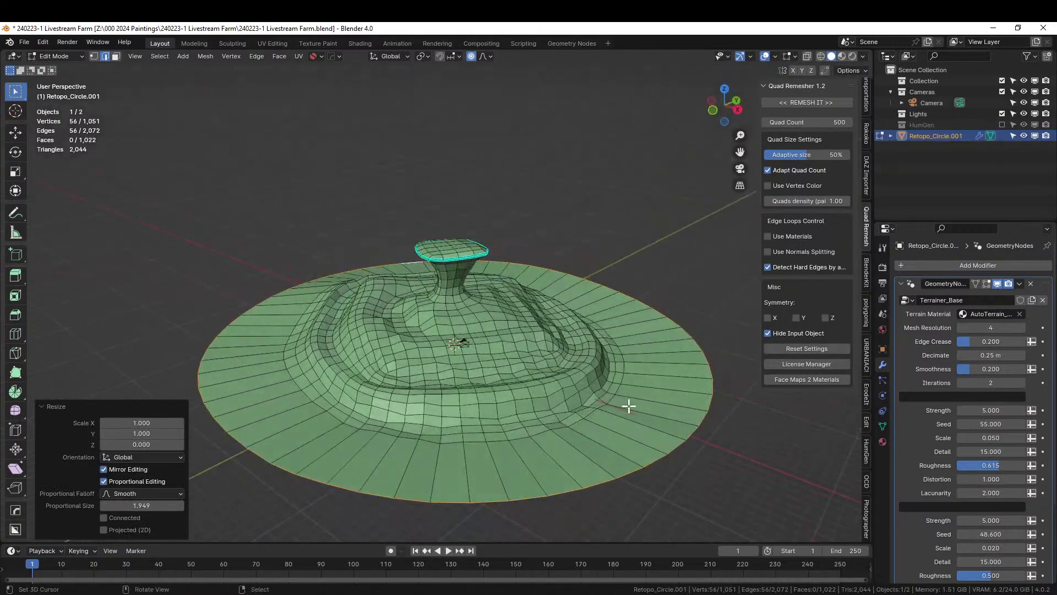
middle_drag(629, 406, 662, 415)
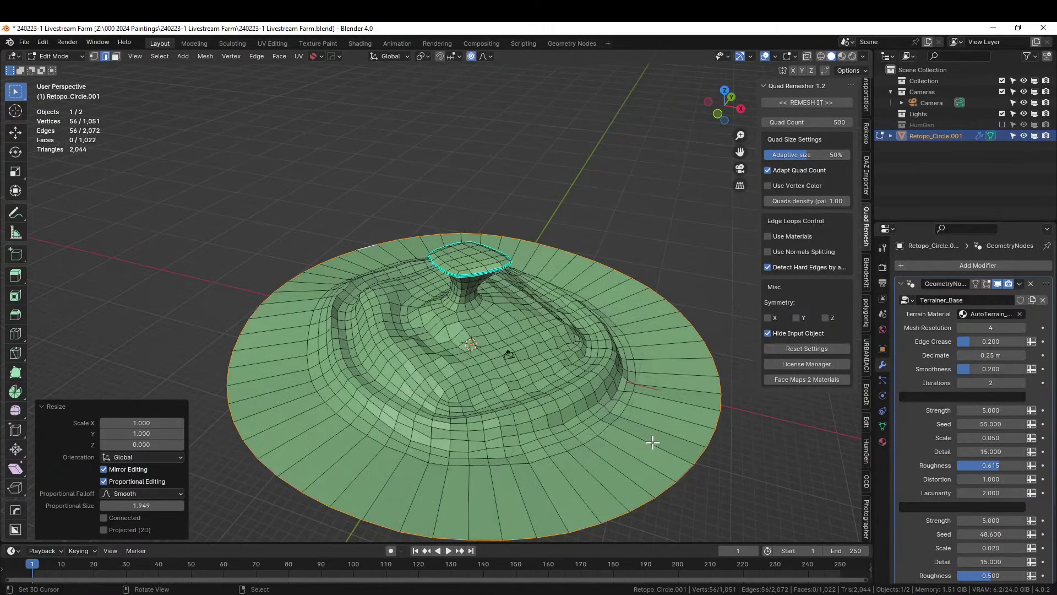
middle_drag(671, 447, 677, 419)
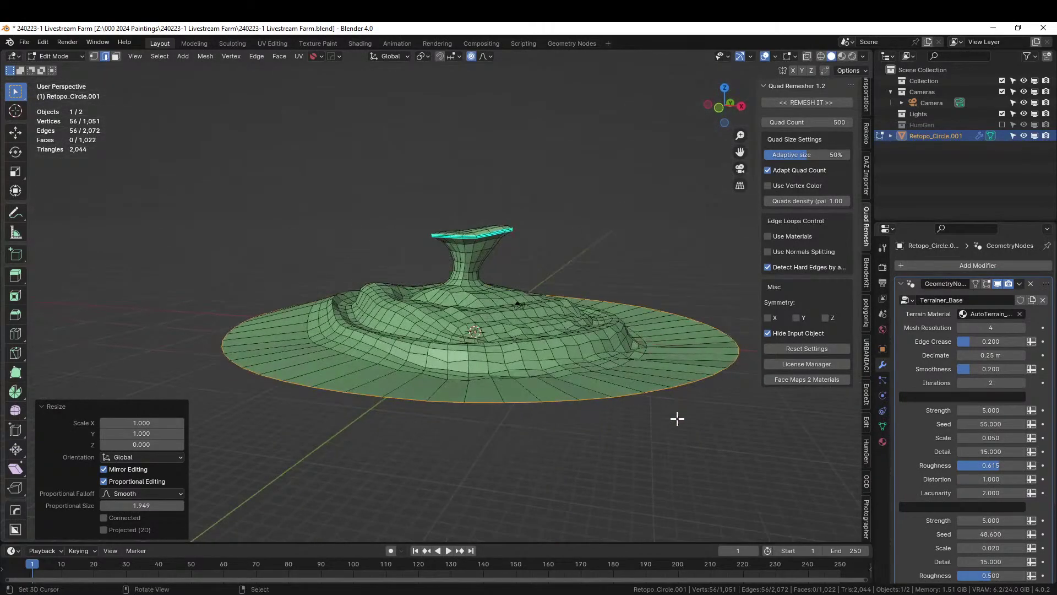
key(e)
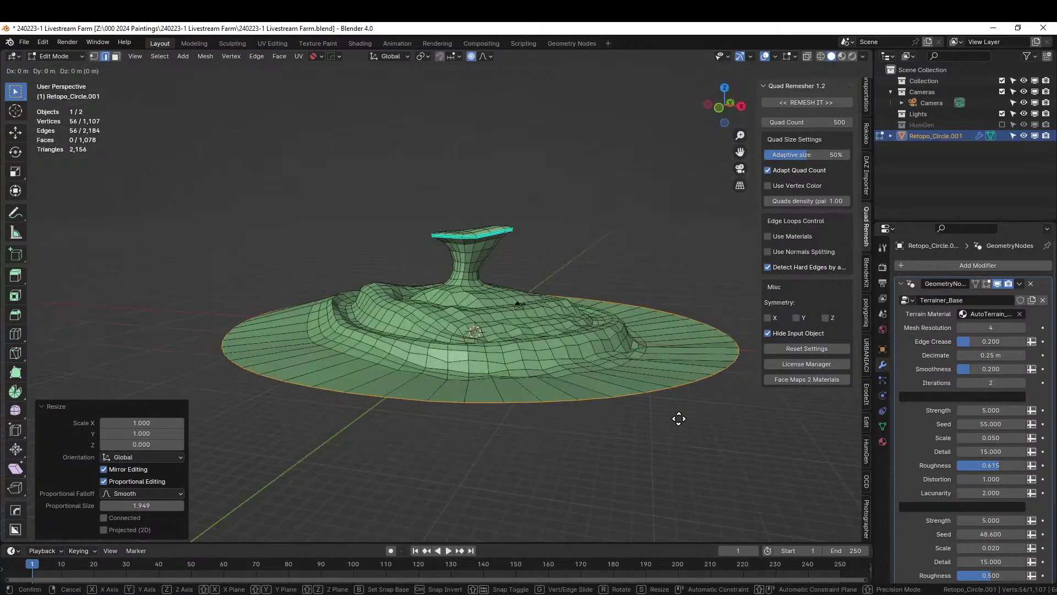
right_click(679, 418)
key(s)
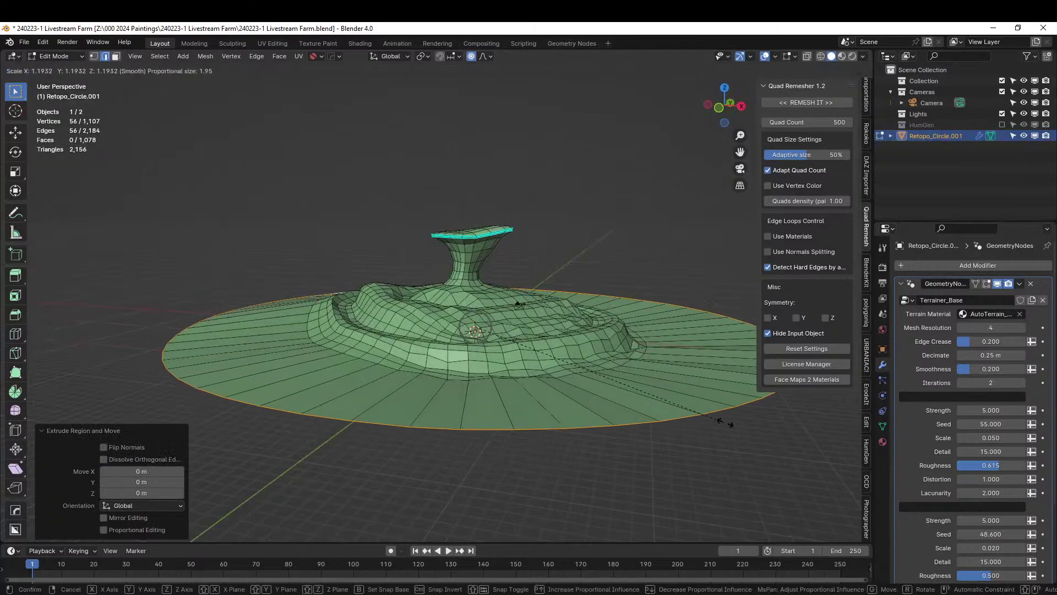
click(728, 421)
key(g)
key(z)
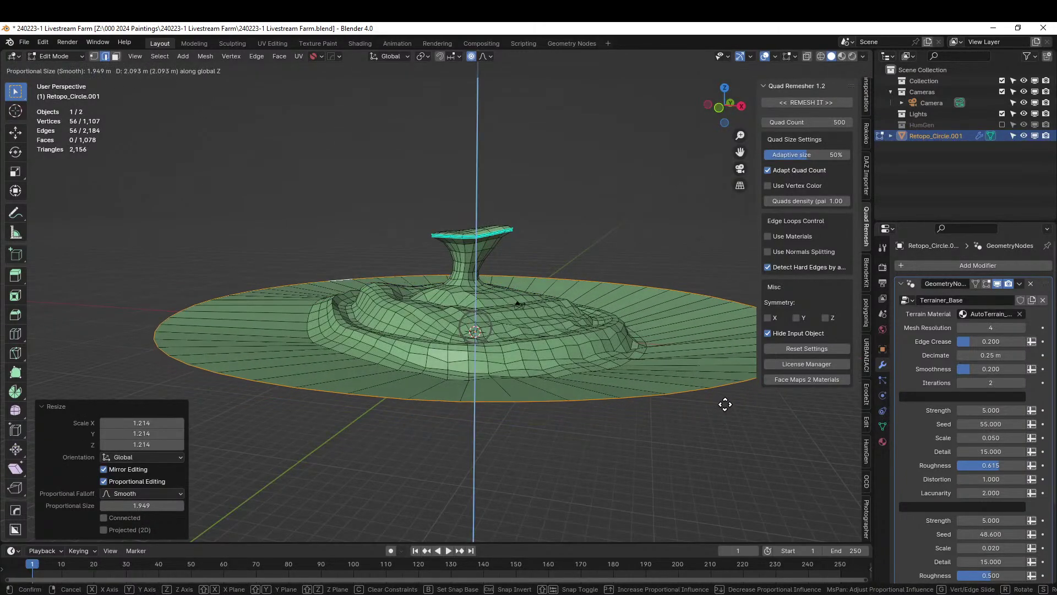
right_click(725, 410)
middle_drag(725, 411, 715, 432)
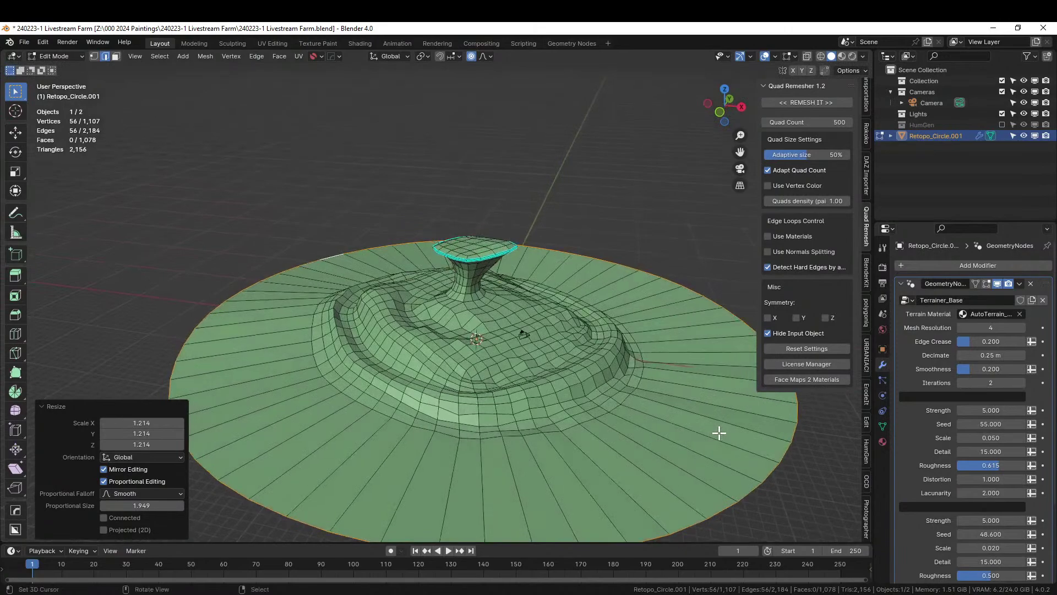
- Extrude the terrain's outer rim edge loop again in place and scale it to about 0.897
key(e)
key(s)
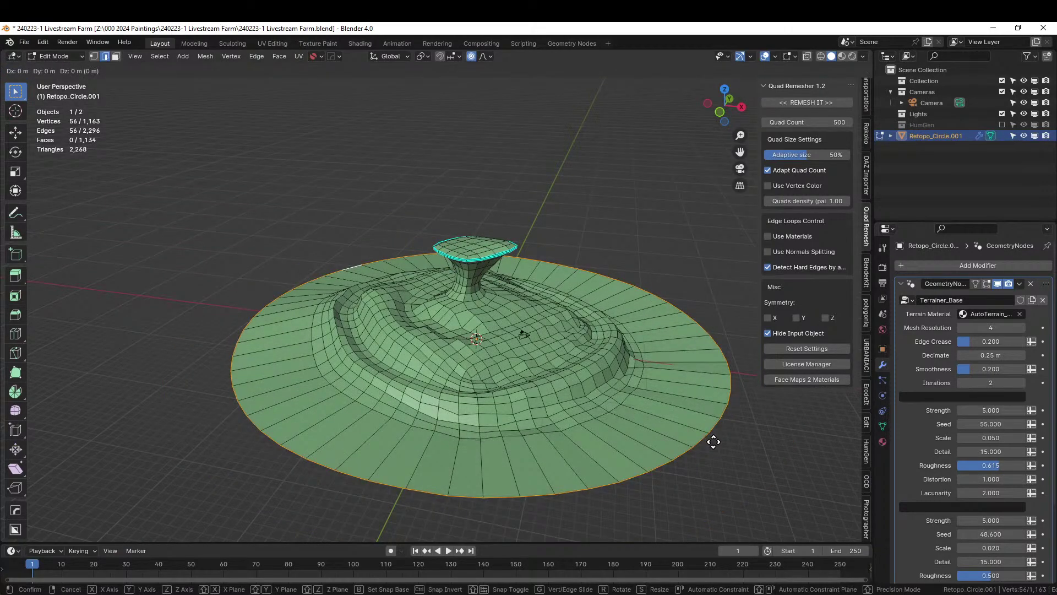
right_click(714, 442)
key(s)
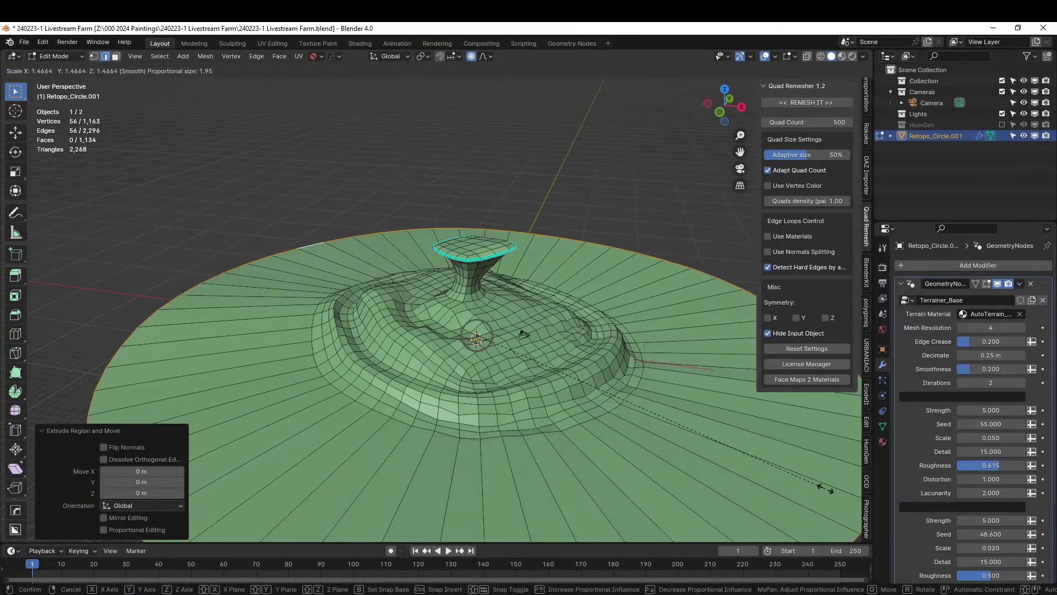
click(680, 441)
middle_drag(679, 441, 575, 452)
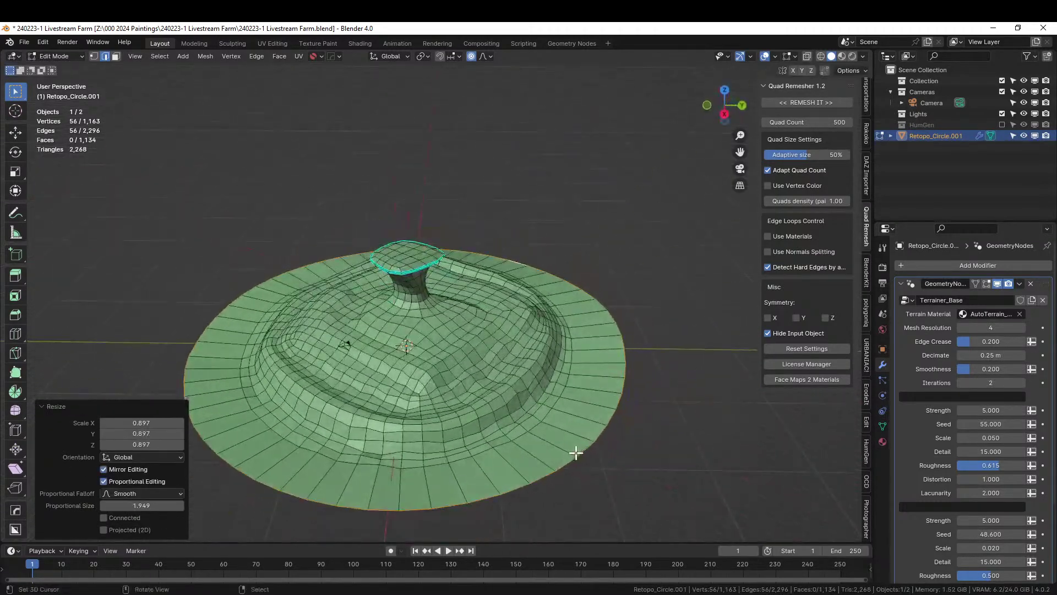
- Extrude the rim edges once more in top view and scale them outward to about 1.250
key(KP_7)
key(alt+e)
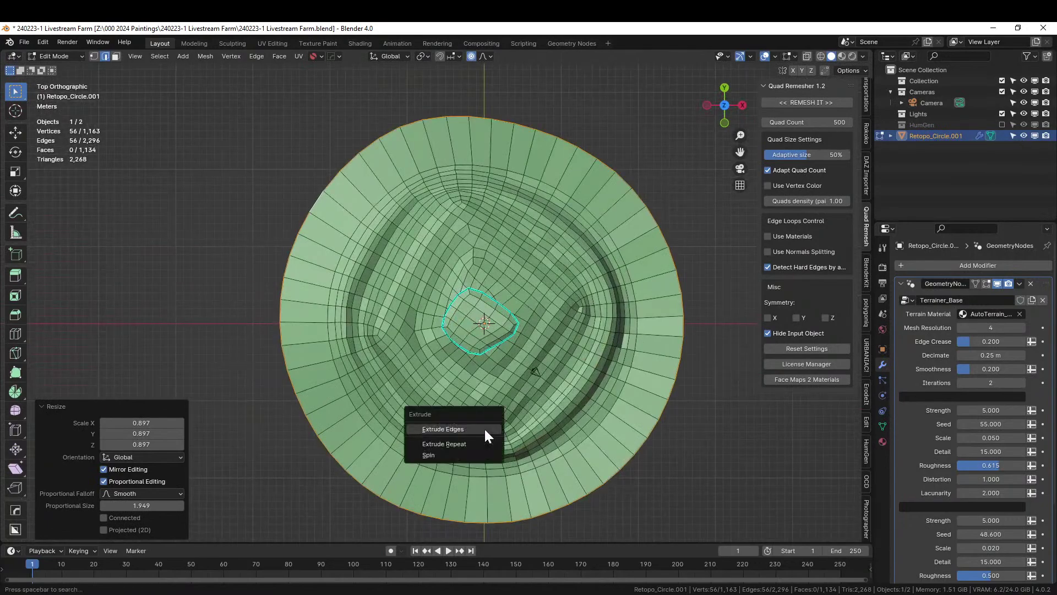
click(466, 429)
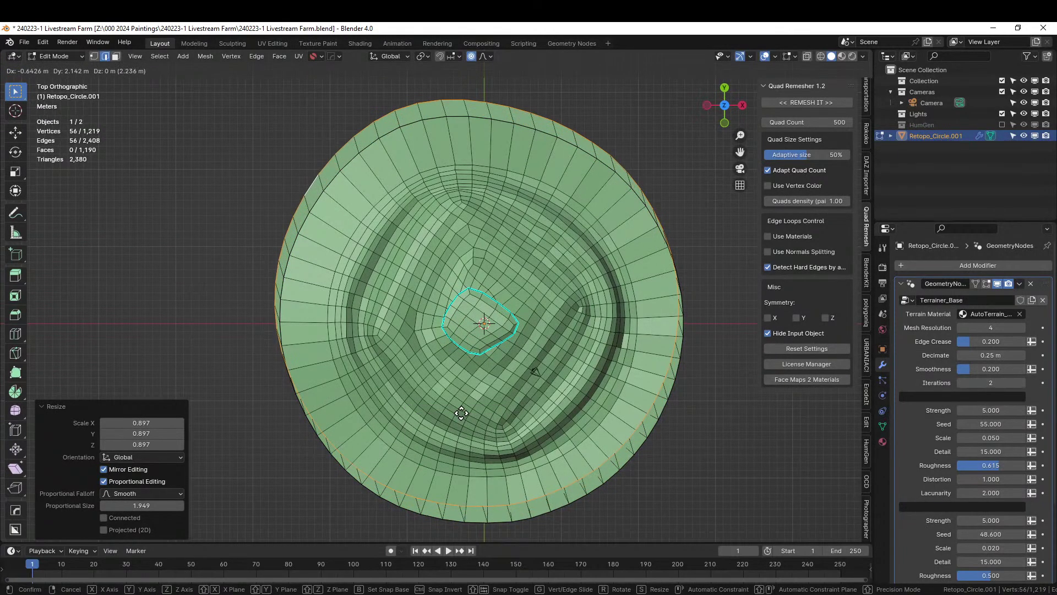
right_click(461, 419)
key(s)
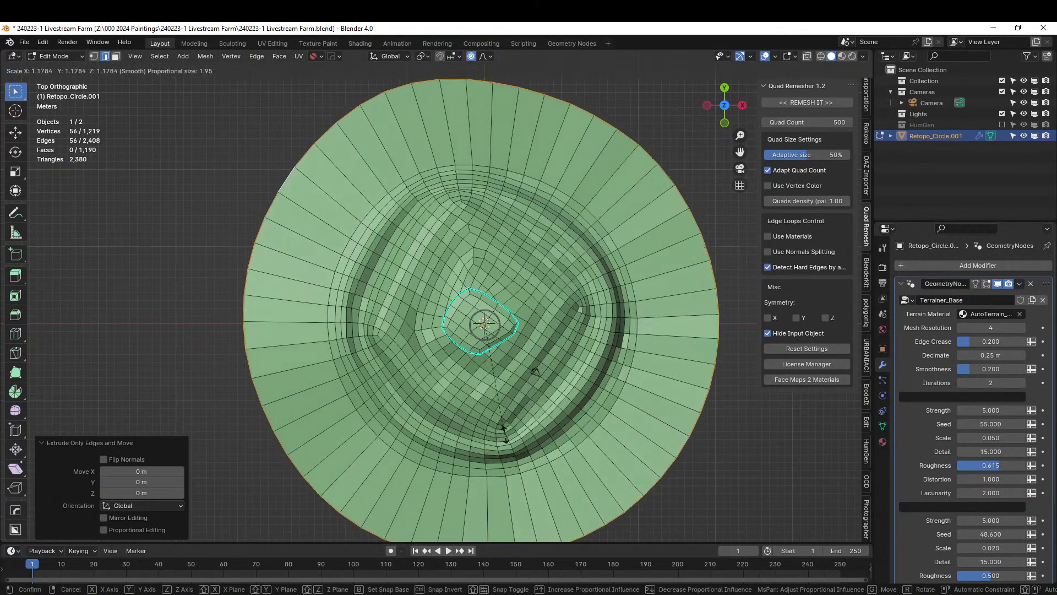
click(529, 434)
middle_drag(529, 434, 633, 463)
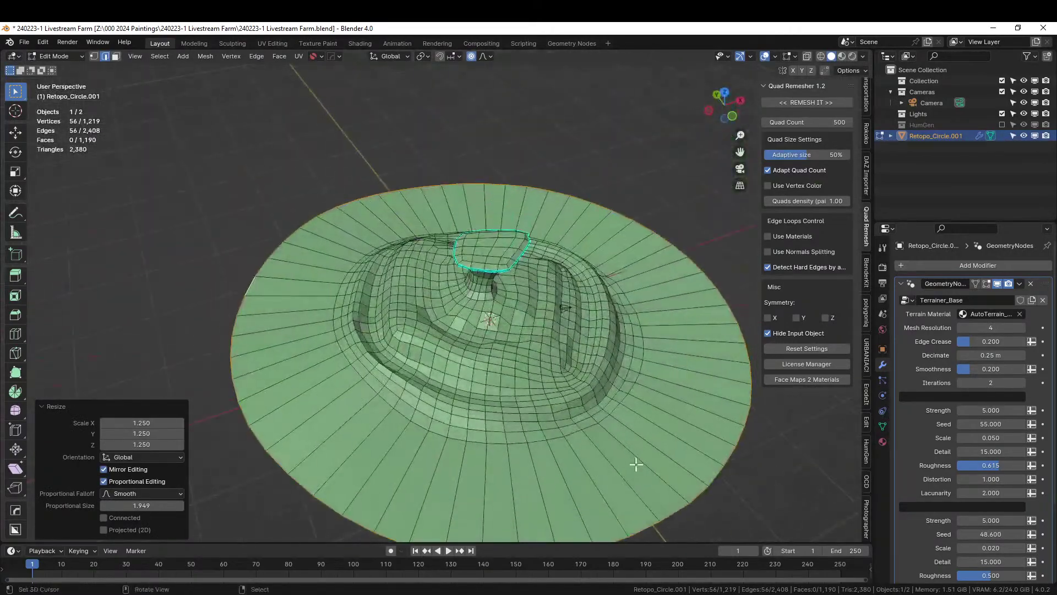
- Add five evenly spaced loop cuts around the outer ground ring without sliding them, and clear the selection
click(641, 473)
key(ctrl+r)
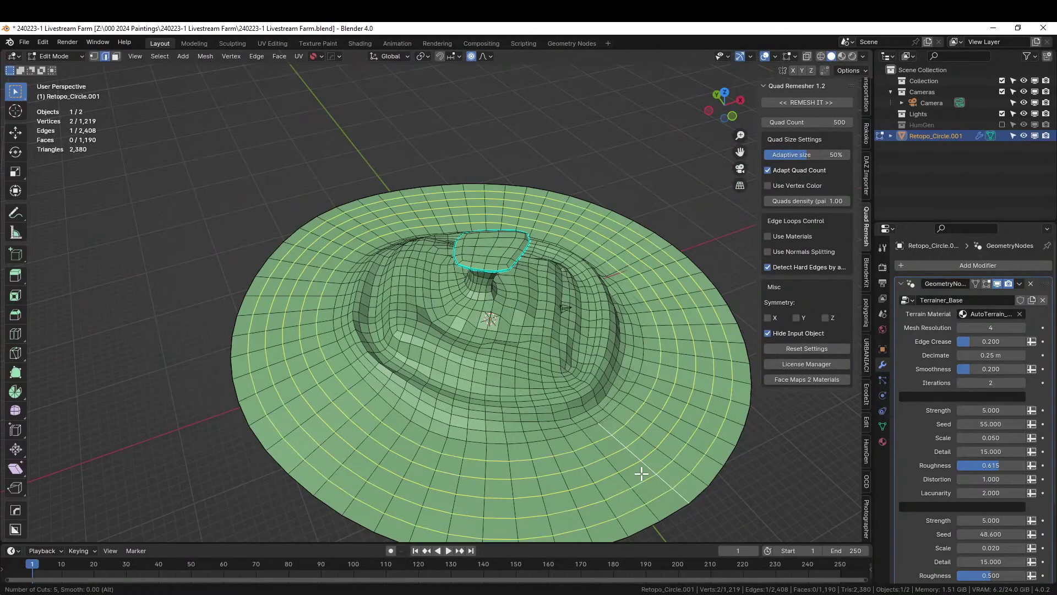
click(642, 474)
right_click(642, 473)
middle_drag(686, 489, 708, 465)
key(alt+a)
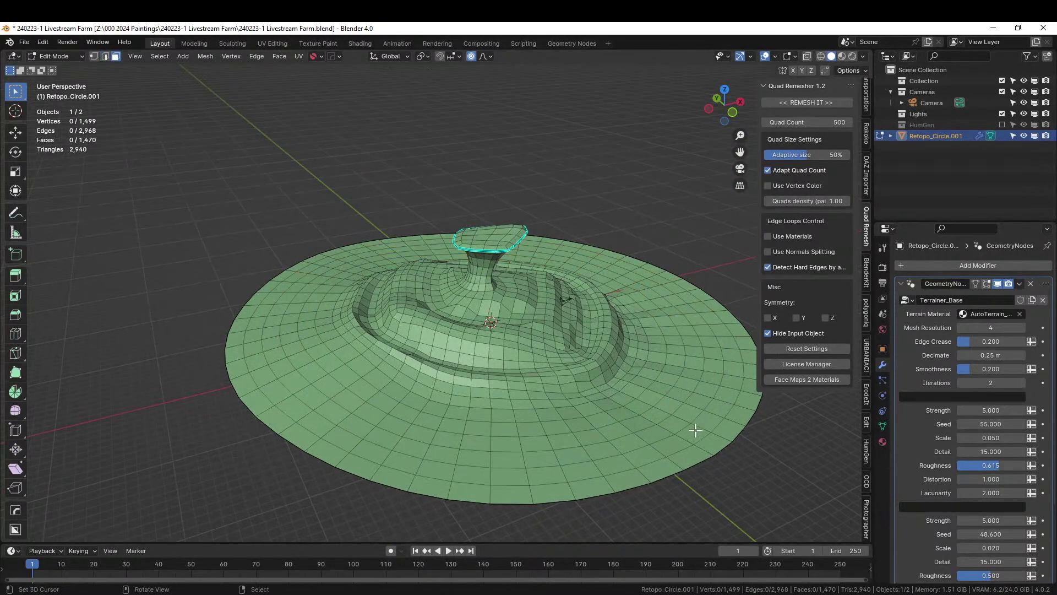
- Select the face ring just inside the outer rim and raise it about 2.03 m along Z
alt+click(705, 422)
key(g)
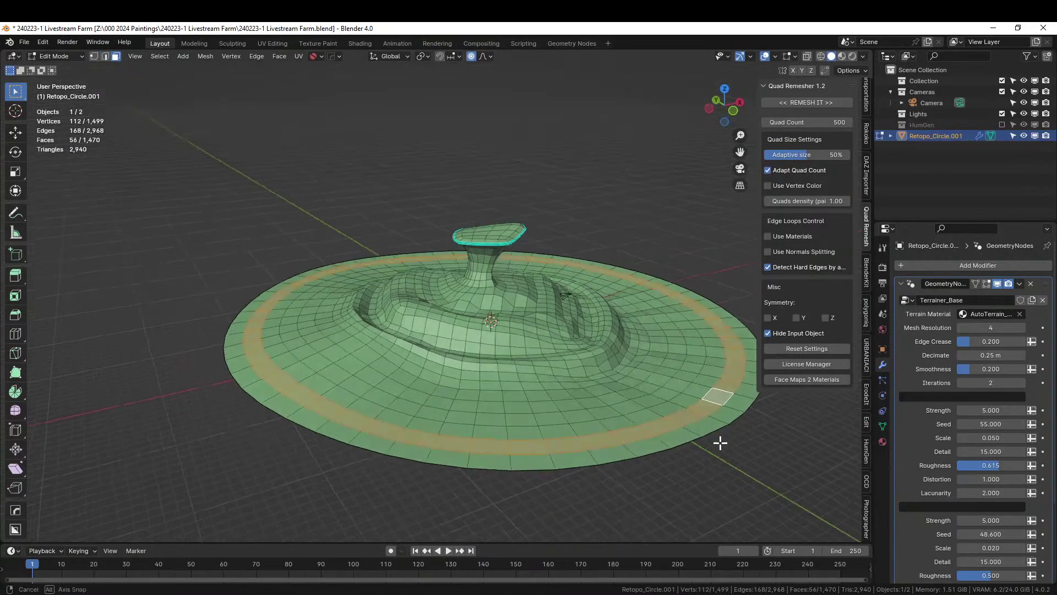
key(z)
click(720, 426)
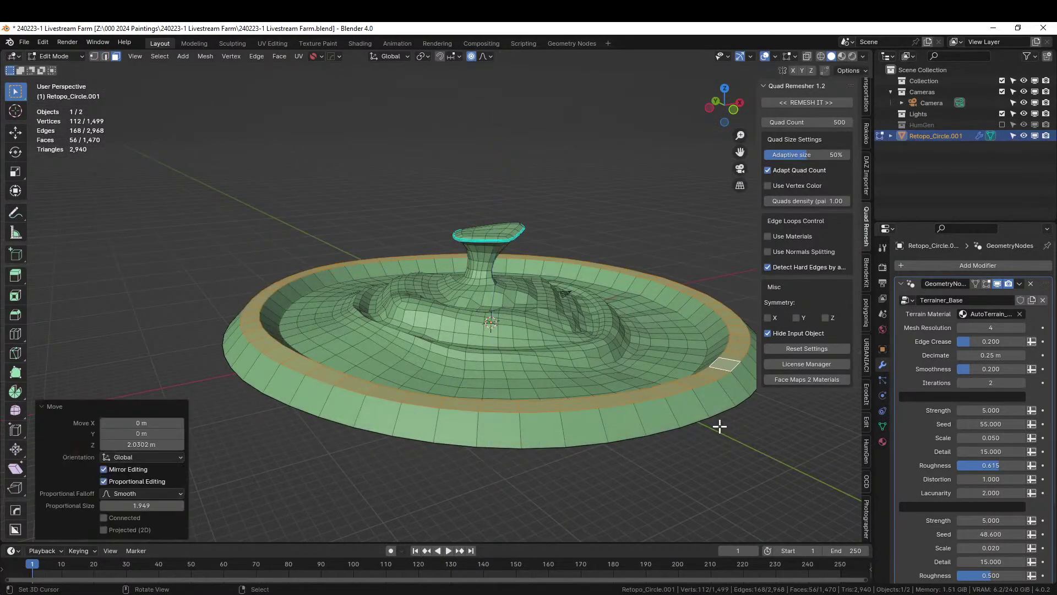
- Pull one vertex of the raised rim up and outward and another down about 3.03 m, using Smooth proportional editing at size 10.835
key(1)
click(252, 314)
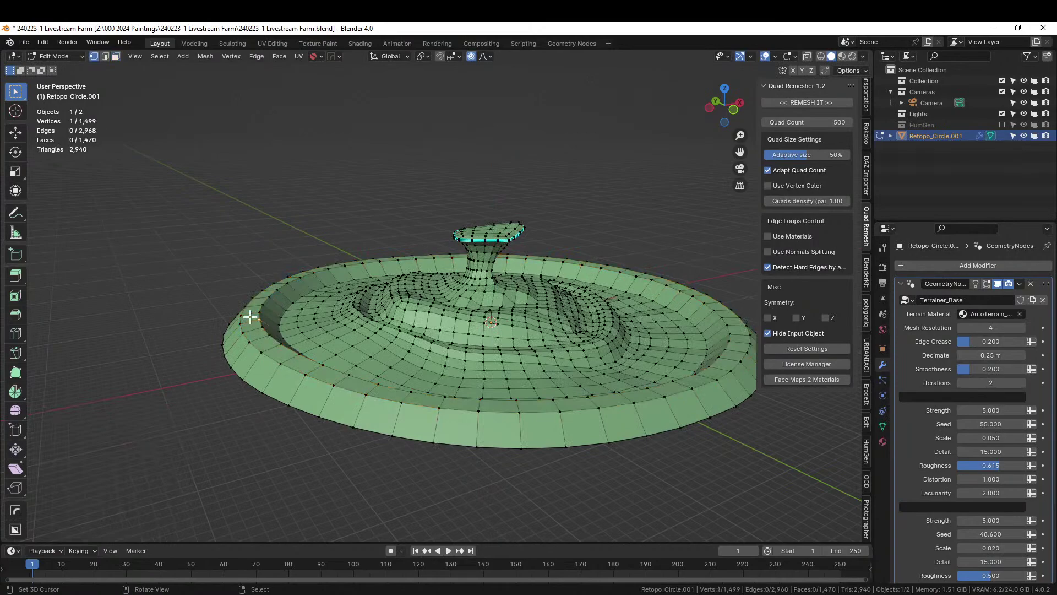
key(g)
scroll(248, 302, down, 15)
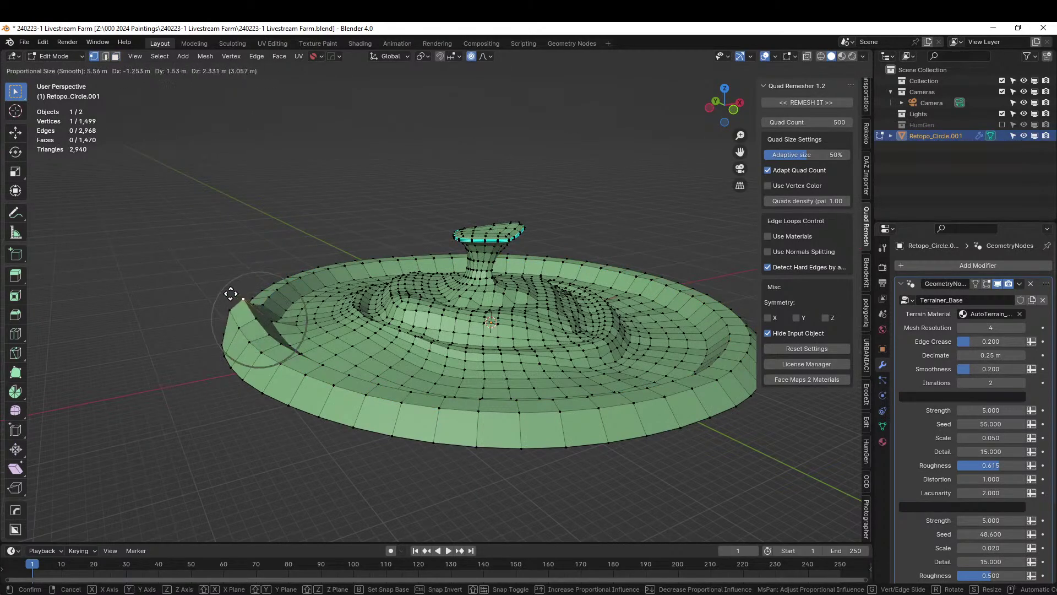
click(226, 287)
click(484, 422)
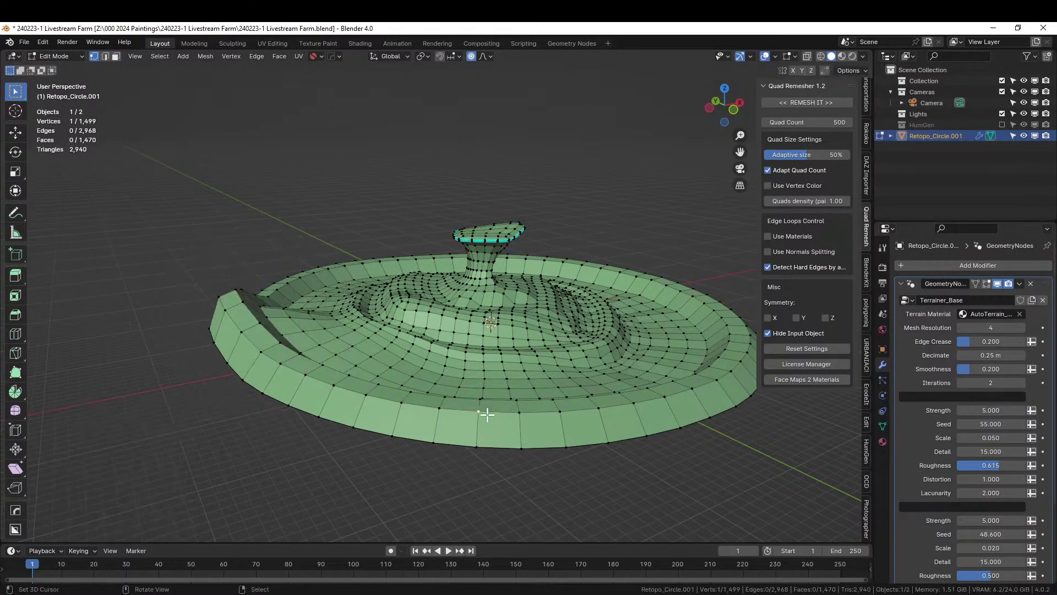
key(g)
click(486, 453)
middle_drag(495, 435, 677, 308)
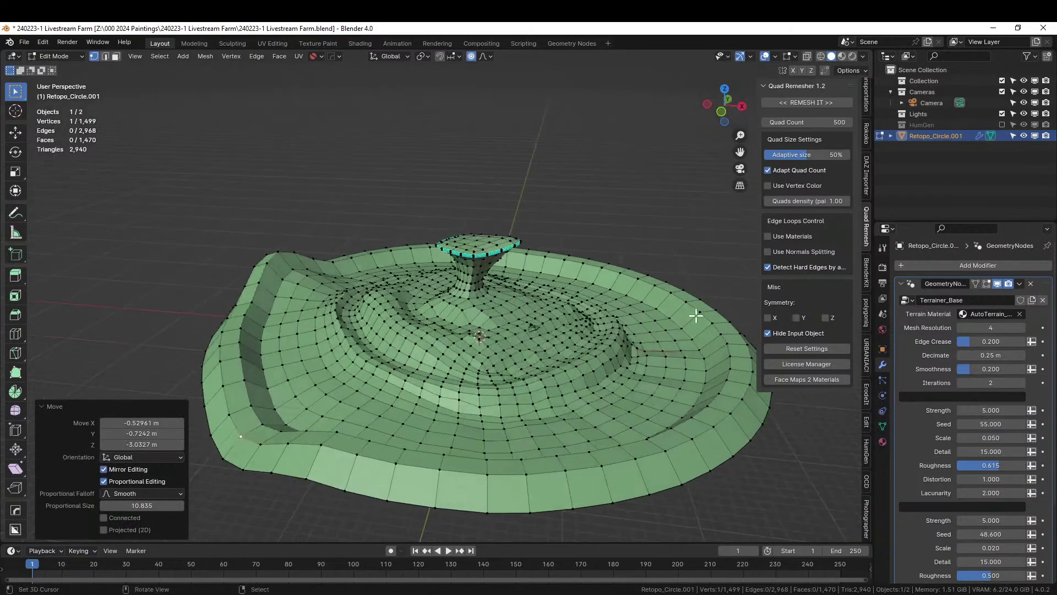
- Pull two vertices on the far side of the rim upward with proportional editing, the first by about 4.02 m in Z
click(696, 296)
key(g)
click(705, 266)
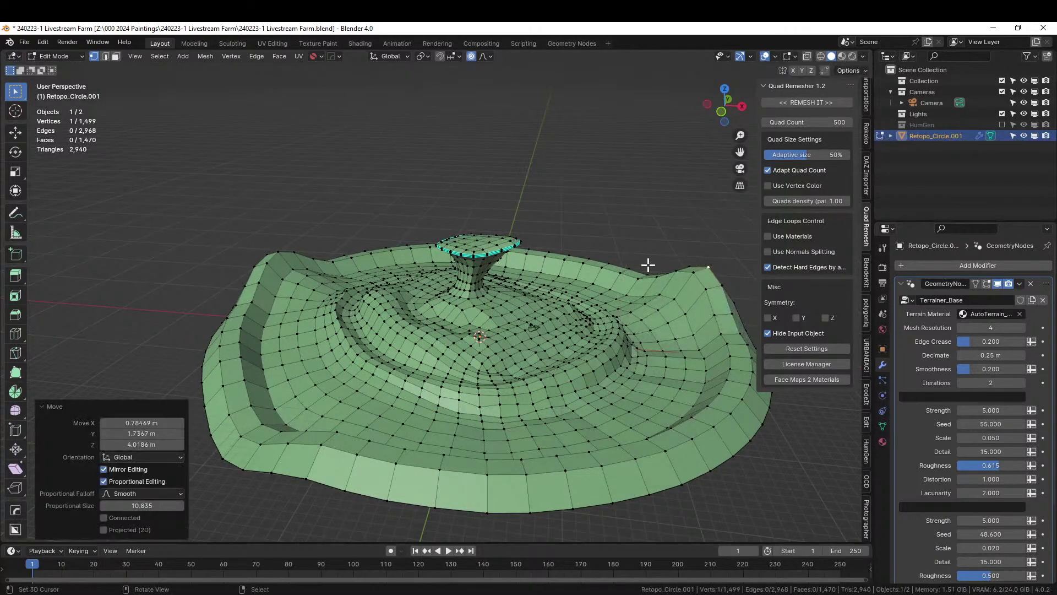
click(557, 262)
key(g)
click(561, 243)
- Pull two vertices on the near side of the rim downward with proportional editing, the second by about 3.68 m in Z
click(695, 432)
key(g)
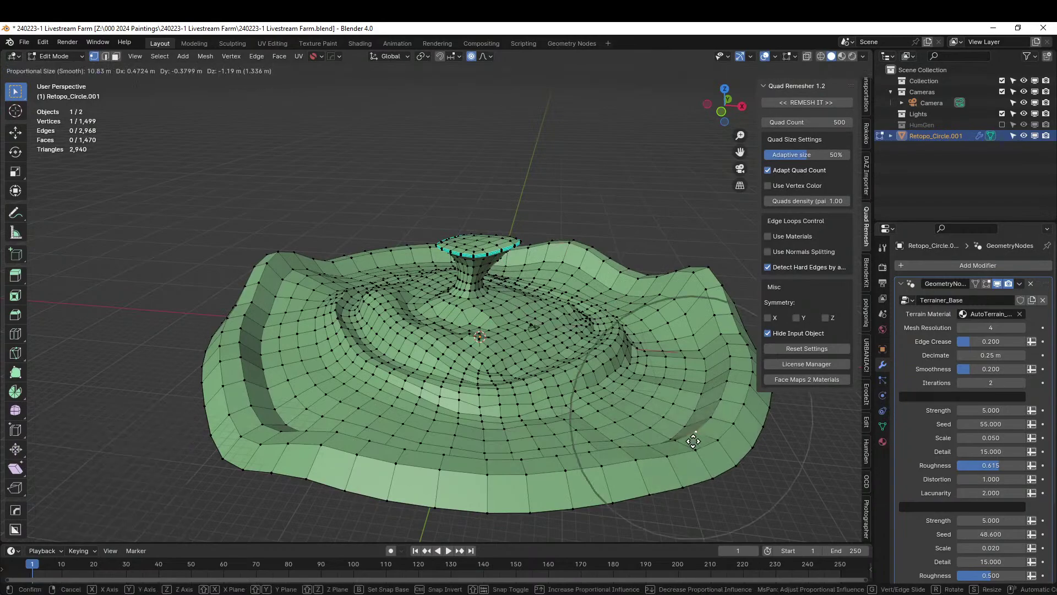
click(698, 465)
click(451, 501)
key(g)
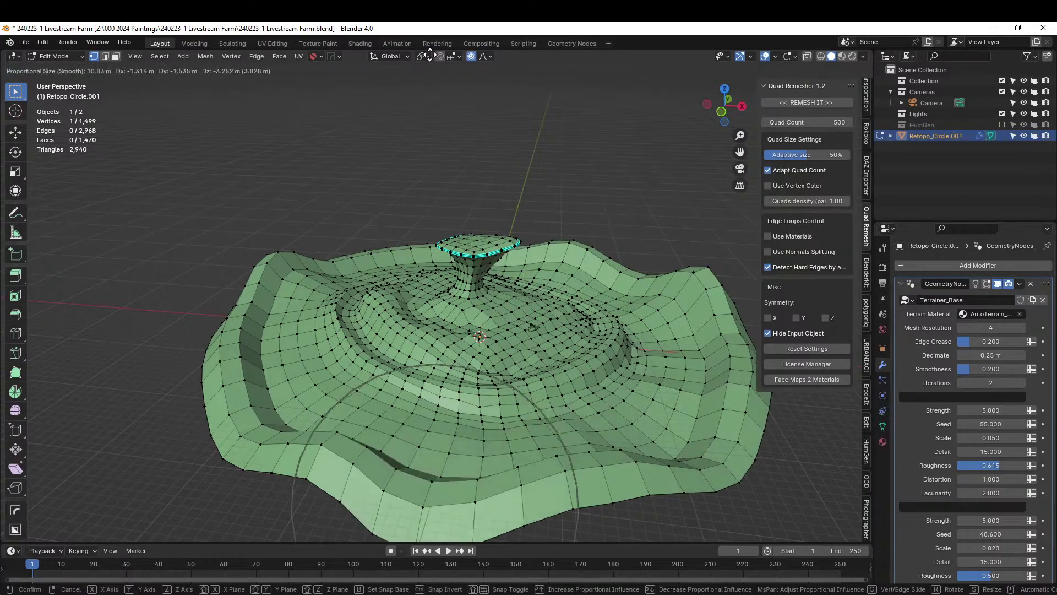
click(432, 48)
- Return to Object Mode and examine the generated terrain with its uneven rim from several sides
middle_drag(454, 80, 451, 203)
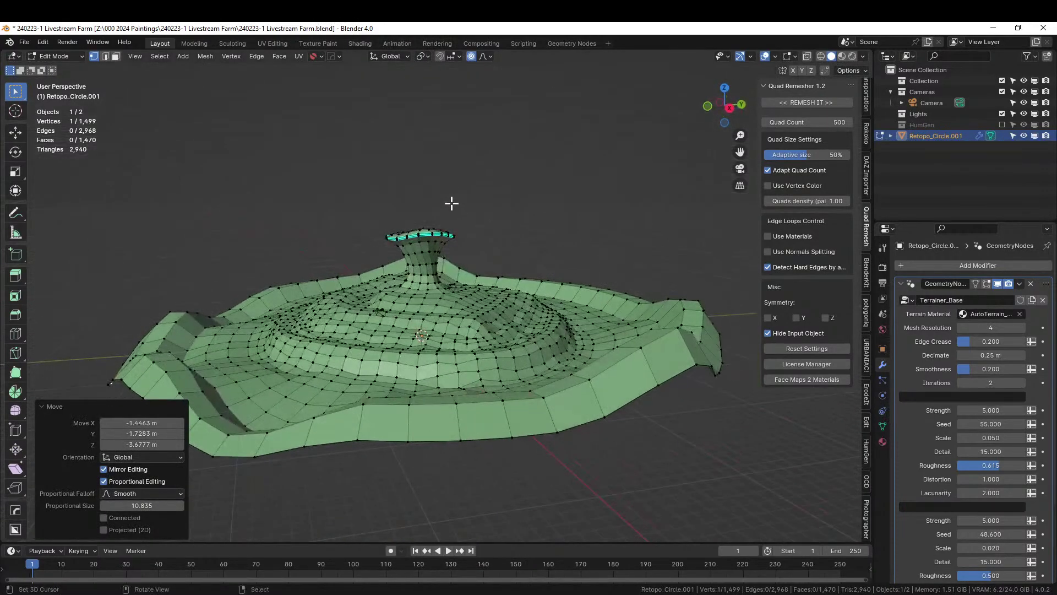
key(Tab)
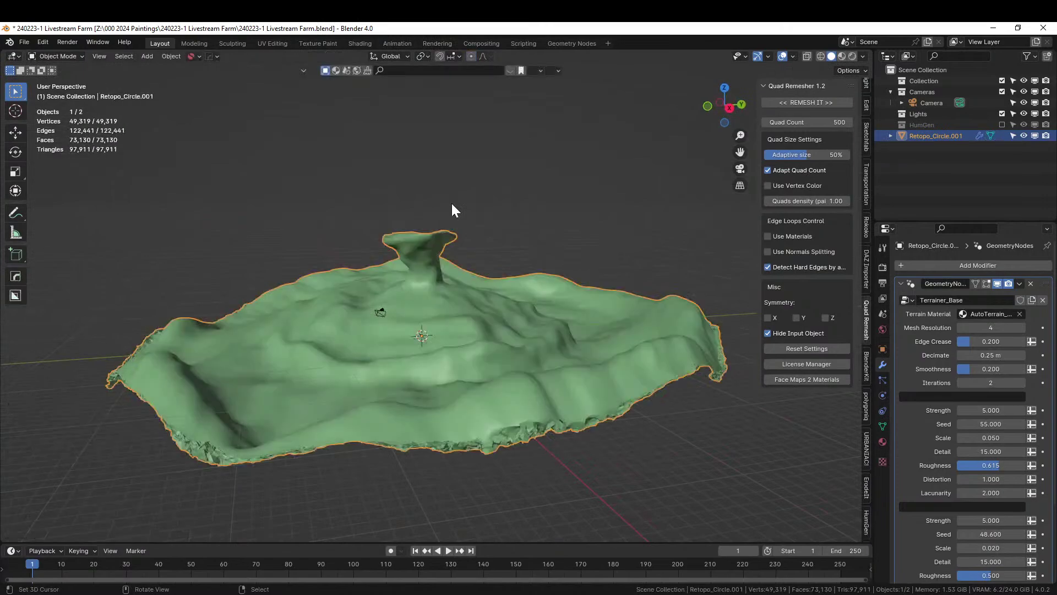
middle_drag(452, 202, 480, 255)
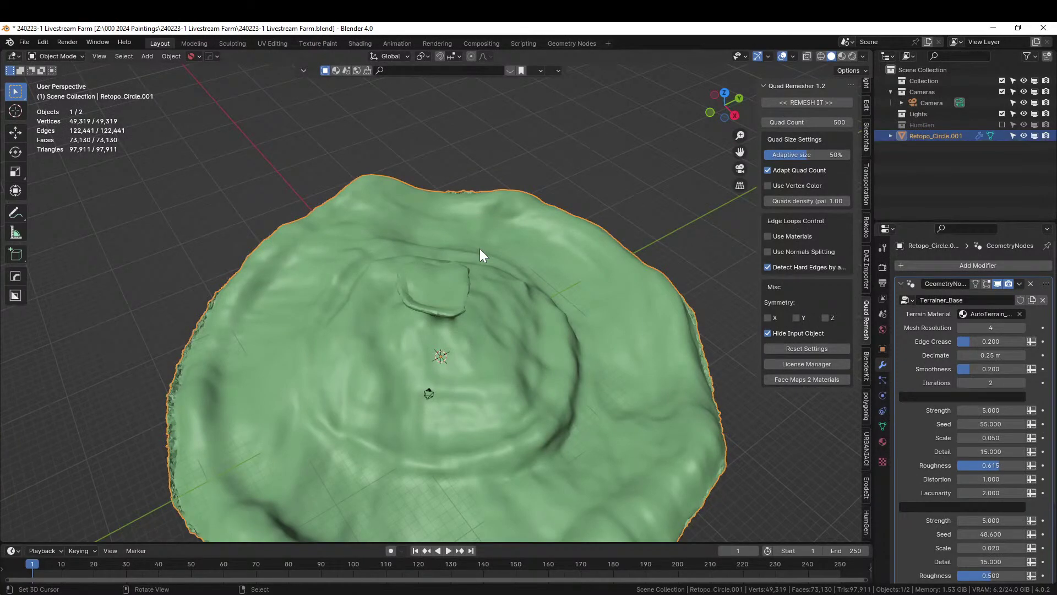
middle_drag(479, 253, 436, 303)
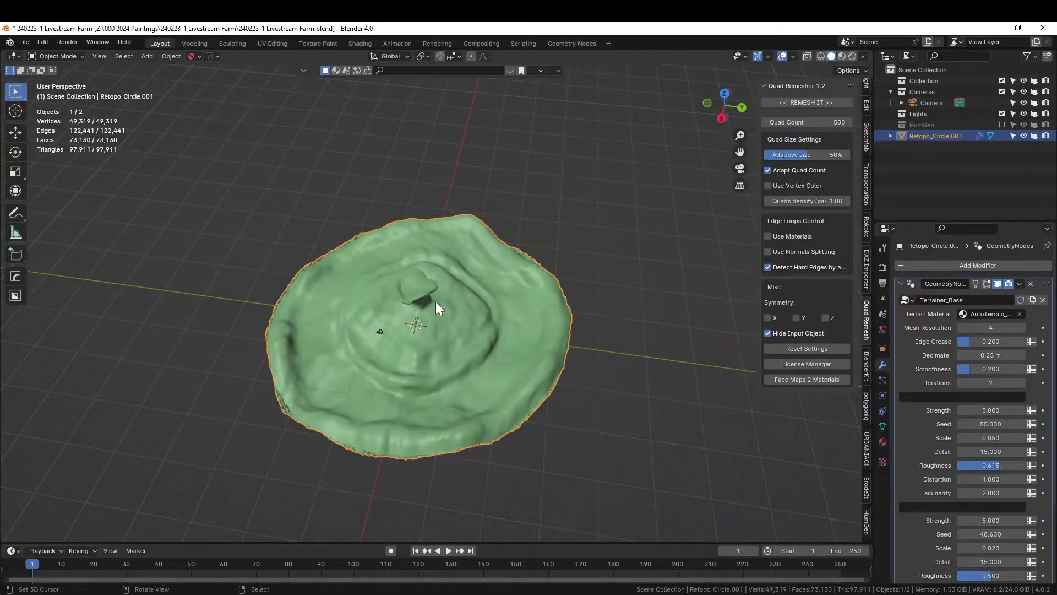
- Add a plane at the origin in top view and scale it to about 31.554 to cover most of the terrain
key(KP_7)
key(shift+a)
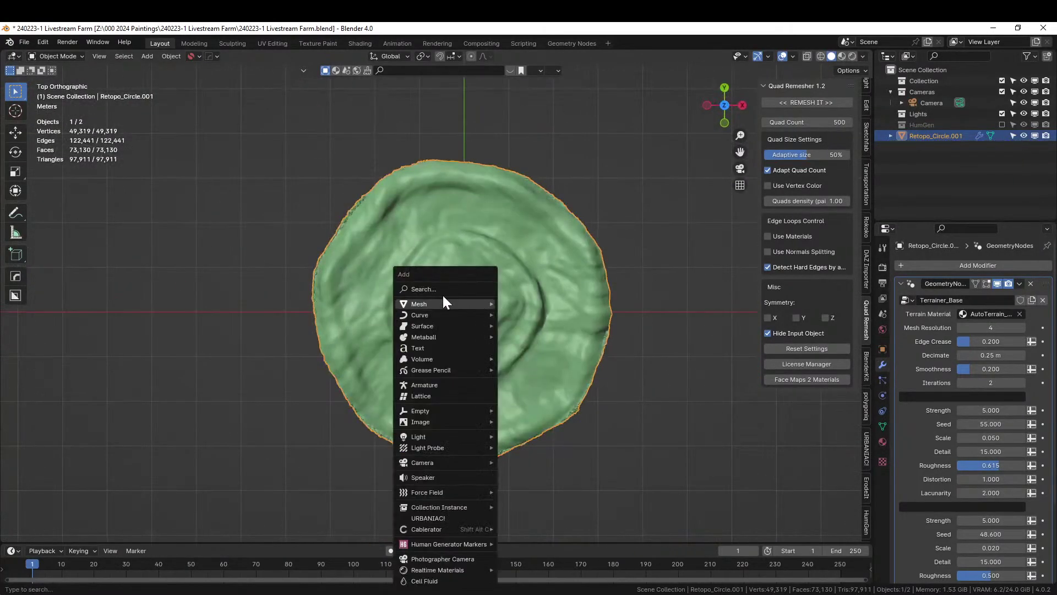
mouse_move(444, 302)
click(534, 324)
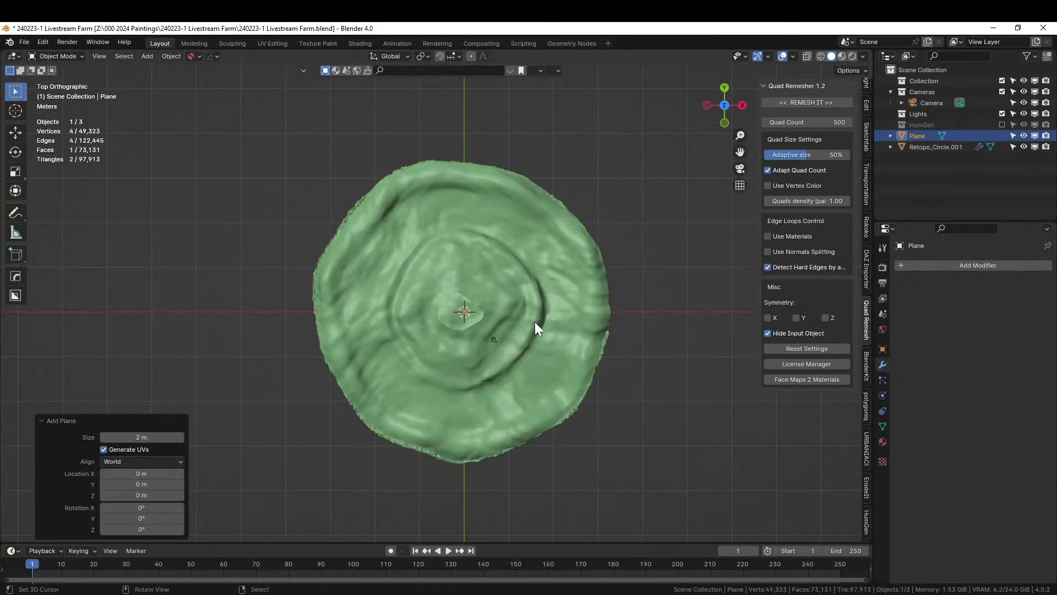
key(s)
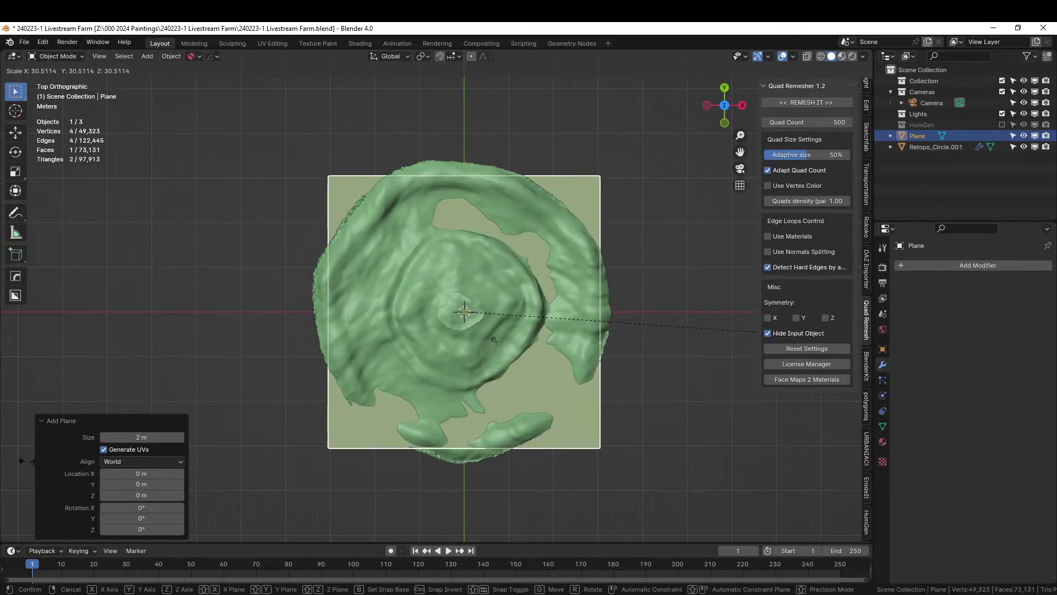
click(803, 476)
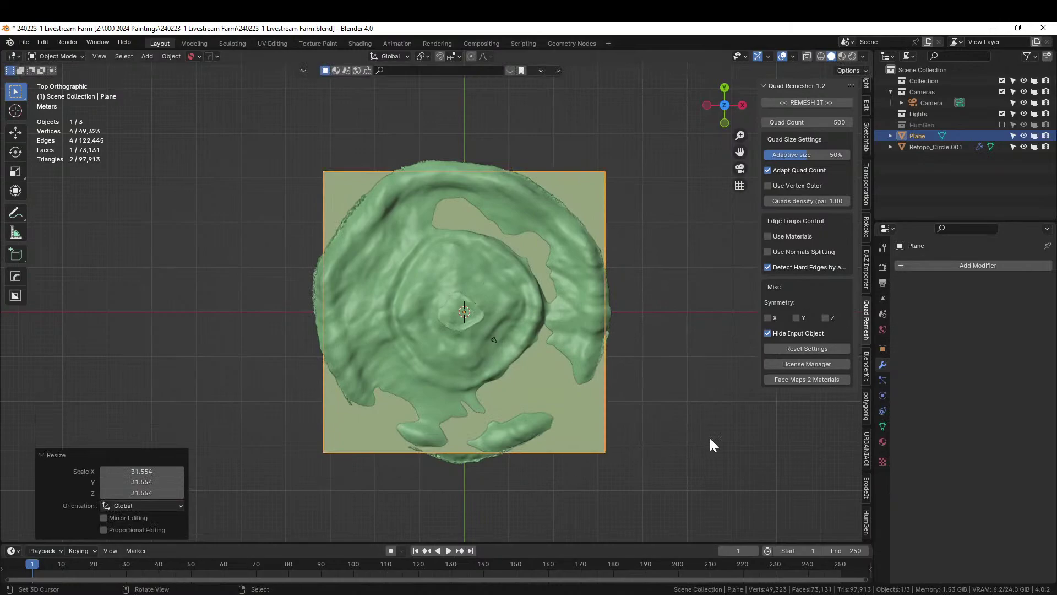
- Raise the plane about 0.759 m along Z so it cuts through the terrain like a water surface
middle_drag(710, 443, 593, 413)
key(g)
key(z)
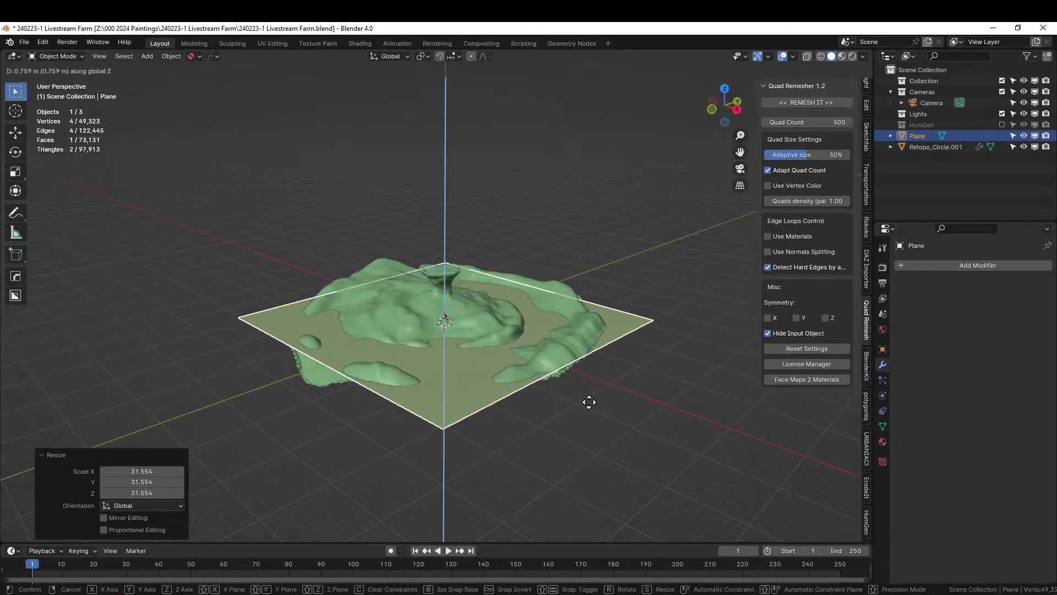
click(589, 402)
- Enable the HumGen collection and examine the size of the terrain and plane against the human figure
middle_drag(590, 402, 51, 435)
scroll(162, 441, up, 8)
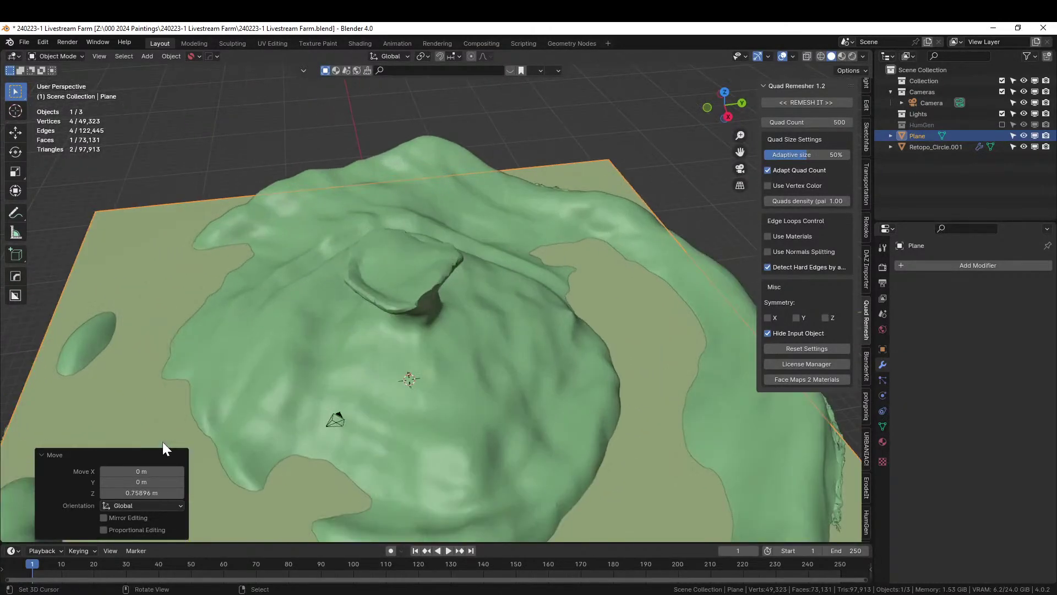
middle_drag(163, 442, 203, 411)
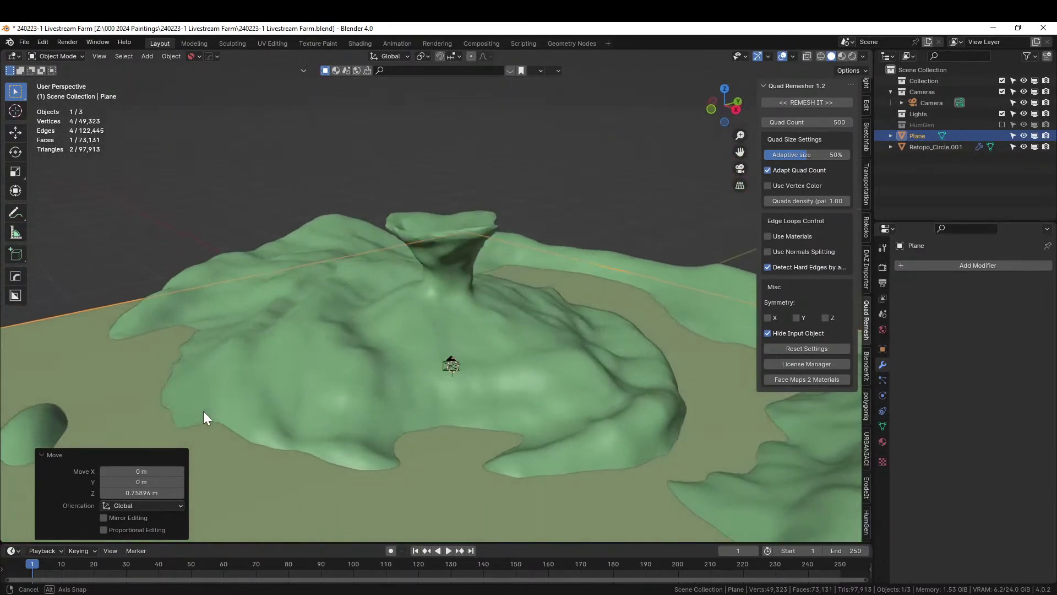
scroll(203, 411, down, 5)
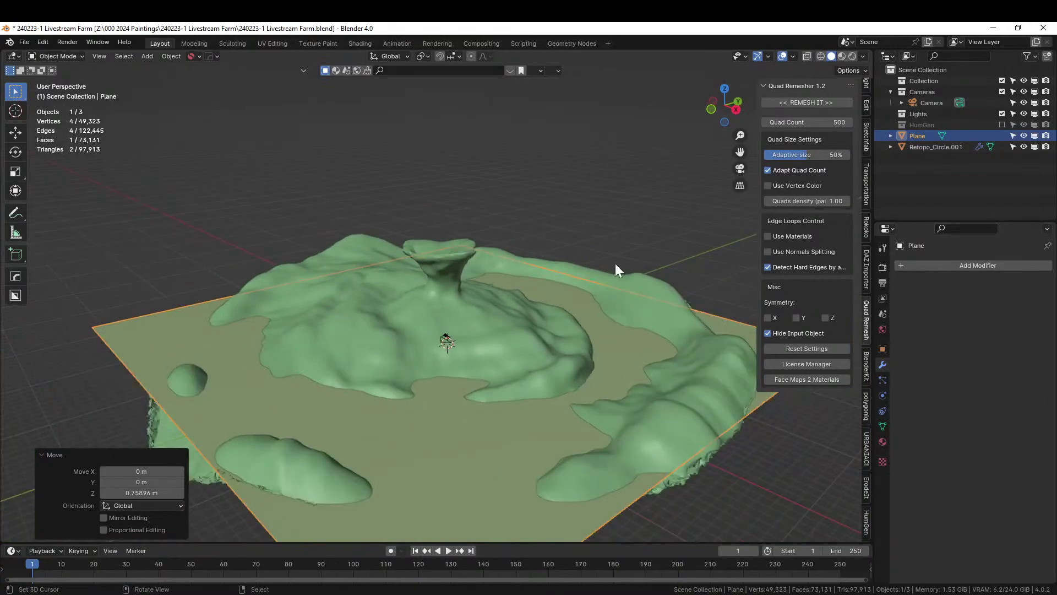
click(1002, 124)
mouse_move(566, 323)
middle_down()
mouse_move(588, 284)
mouse_move(561, 335)
middle_up()
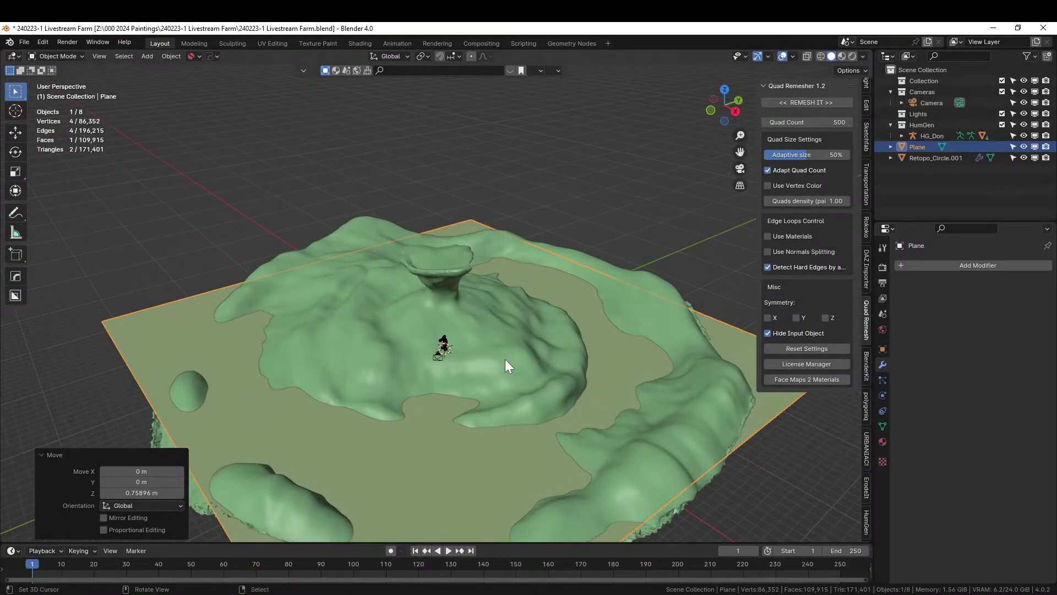
scroll(485, 369, up, 3)
middle_drag(484, 369, 410, 418)
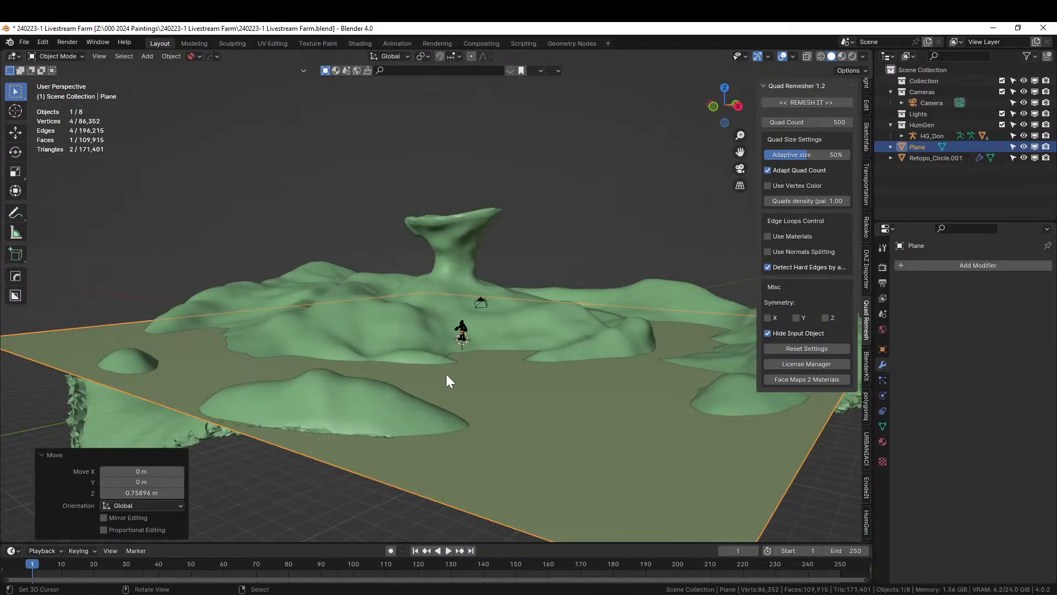
- Apply the Geometry Nodes modifier on the terrain mesh
click(471, 237)
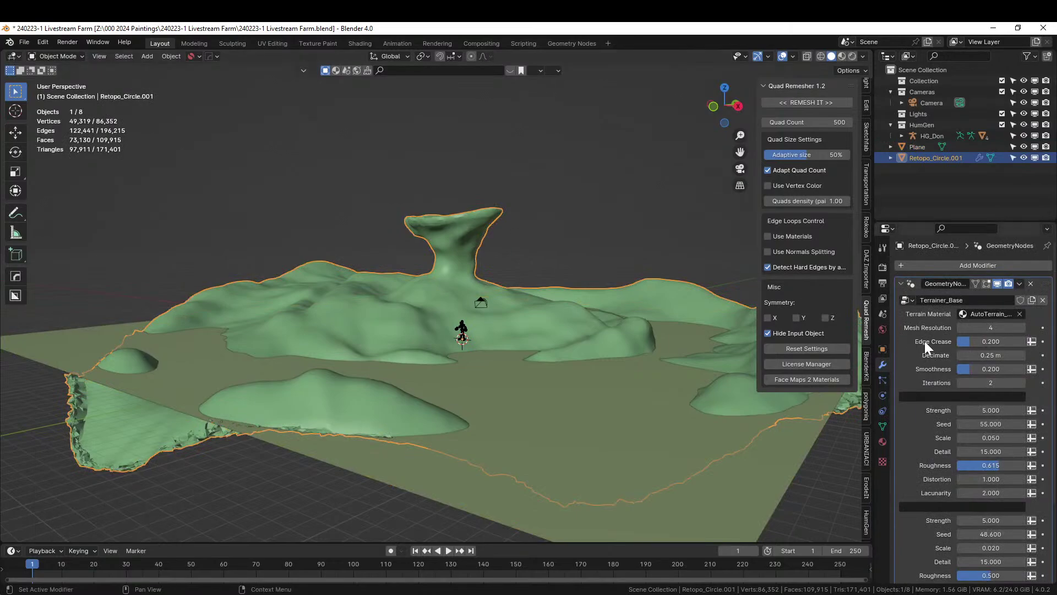
key(ctrl+a)
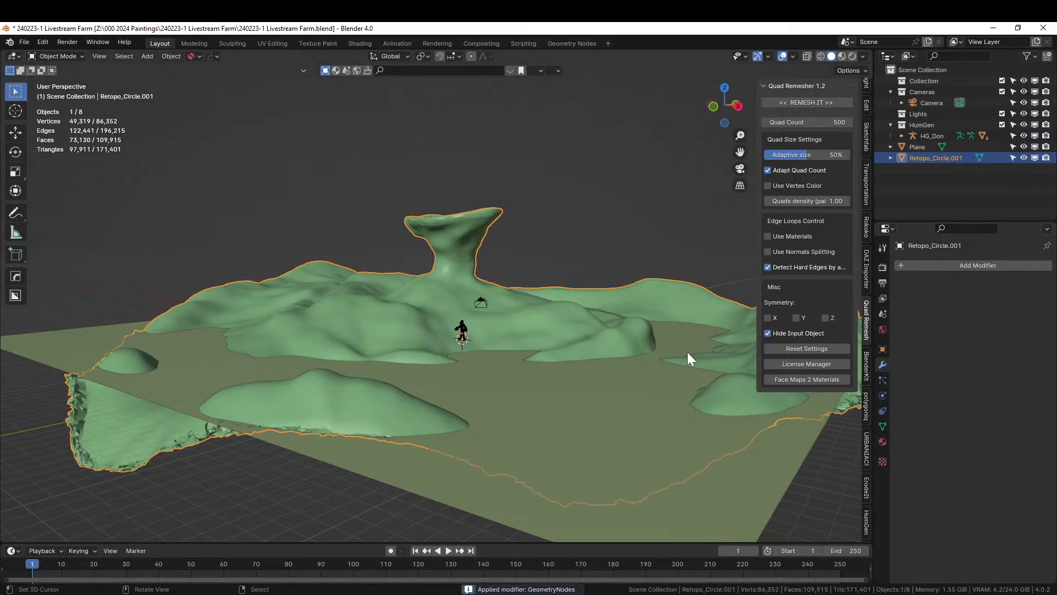
- Scale the terrain and water plane together by about 1.181 and apply their rotation and scale
shift+click(397, 460)
key(s)
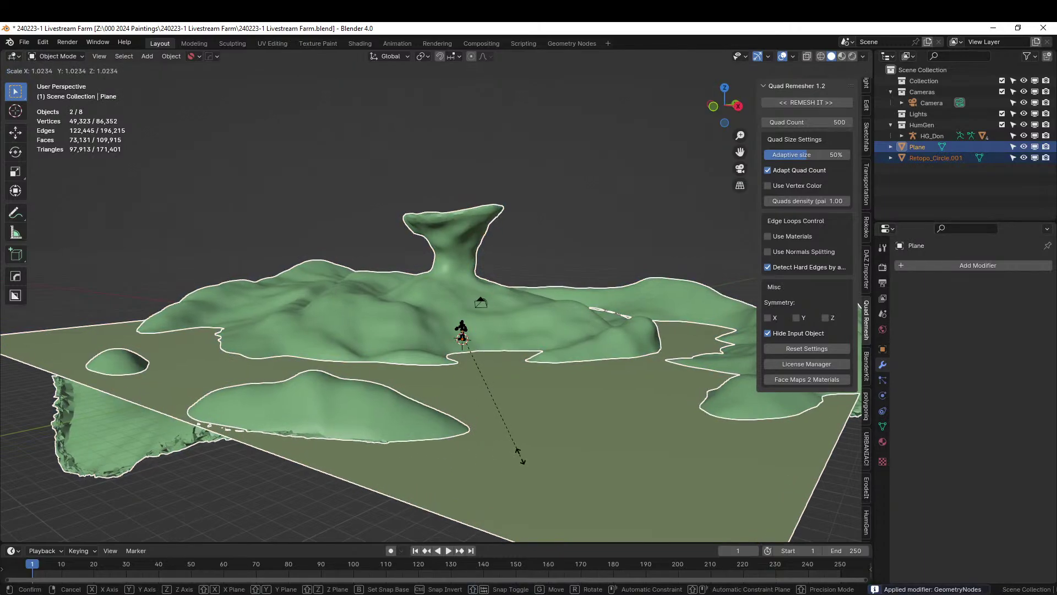
click(547, 472)
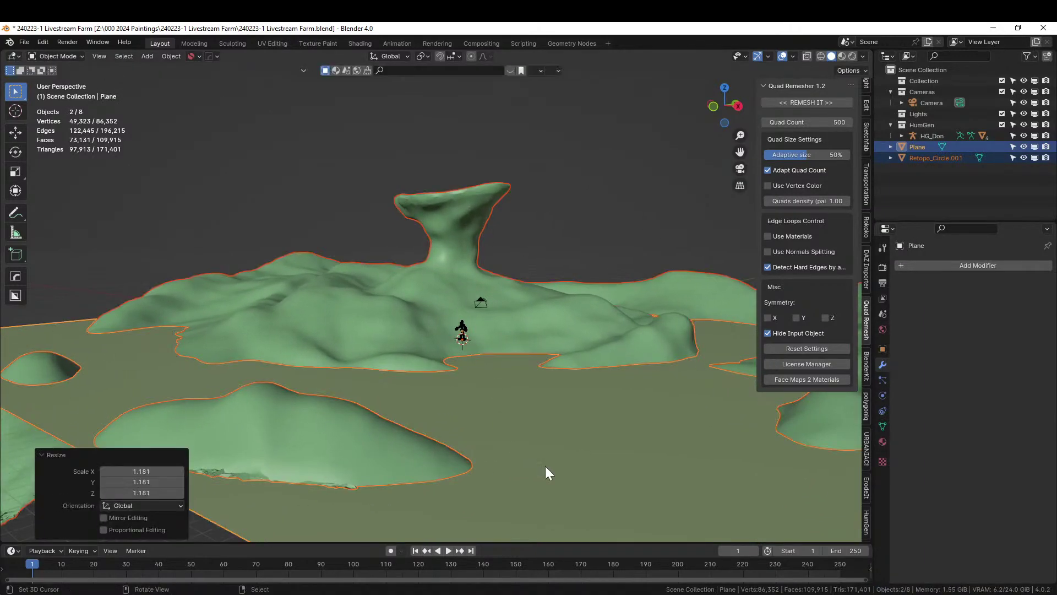
key(ctrl+a)
click(484, 428)
scroll(483, 428, down, 5)
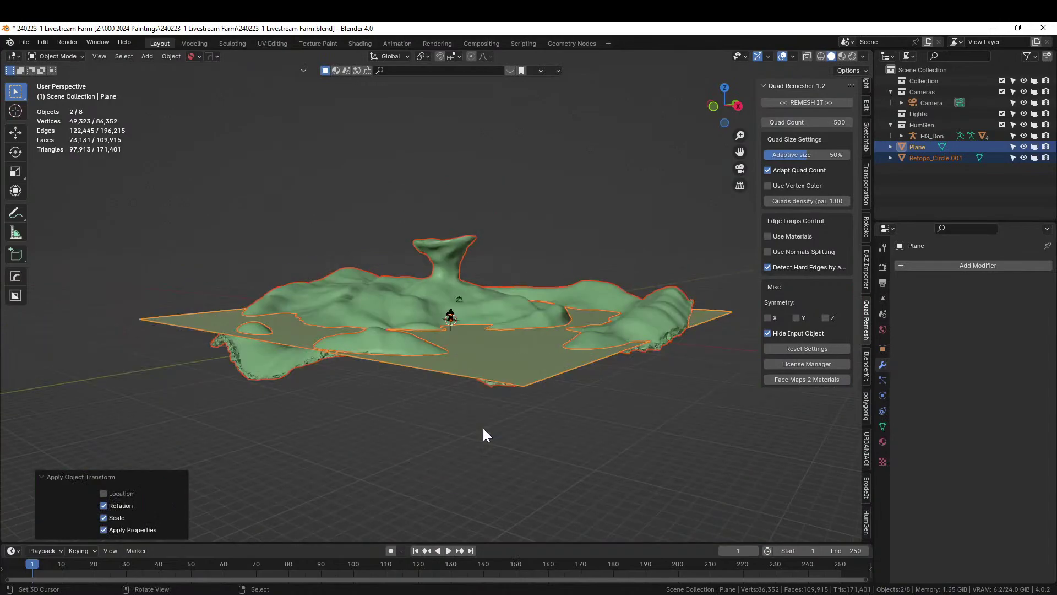
middle_drag(483, 428, 465, 446)
- Thicken the water plane downward into a deep slab with a Solidify modifier and apply the modifier
click(461, 403)
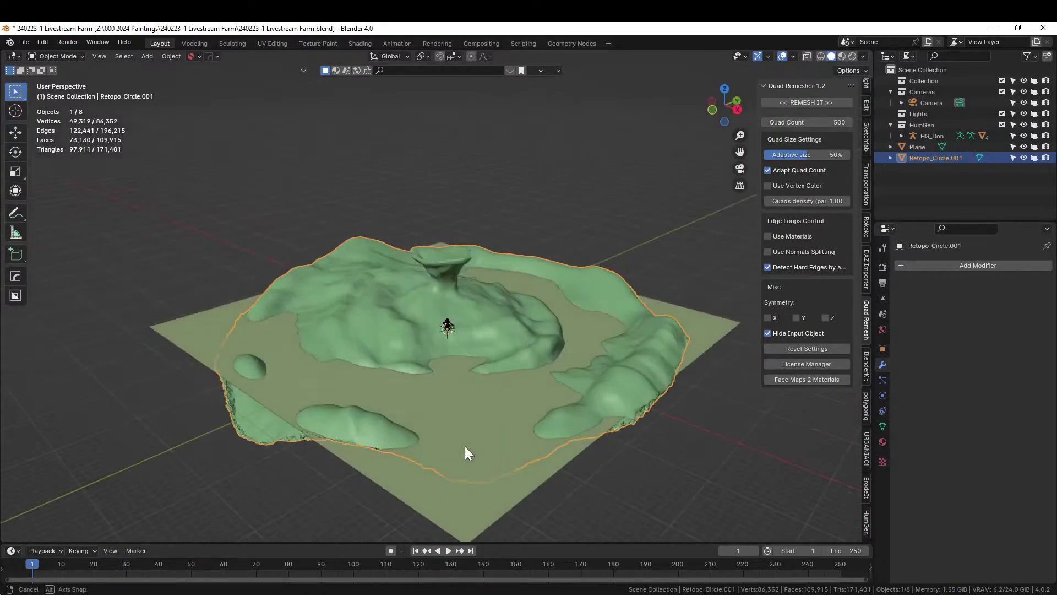
click(433, 477)
middle_drag(434, 483, 443, 438)
key(q)
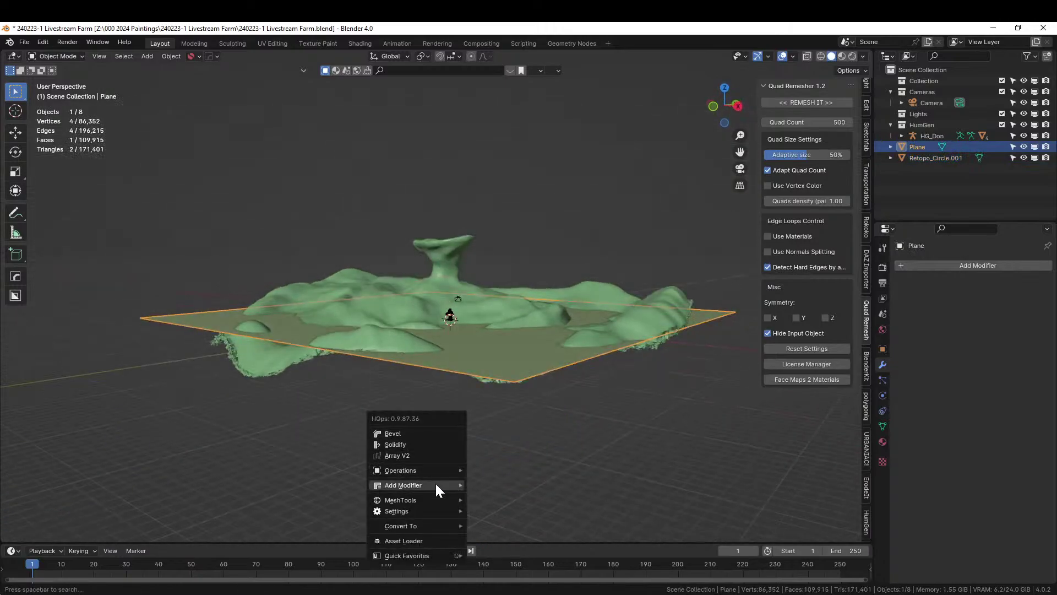
mouse_move(437, 484)
click(526, 400)
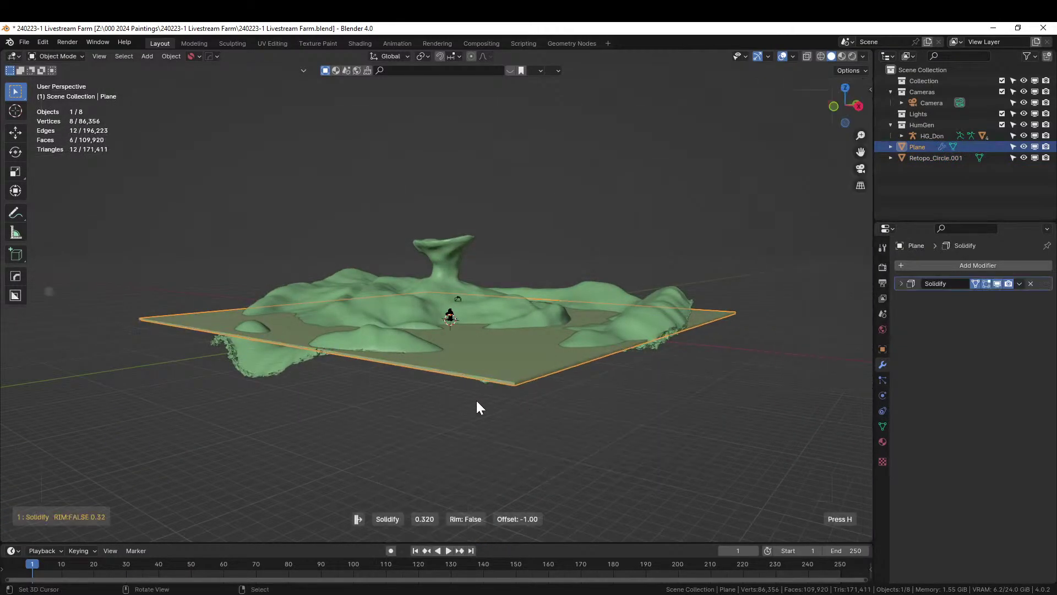
key(n)
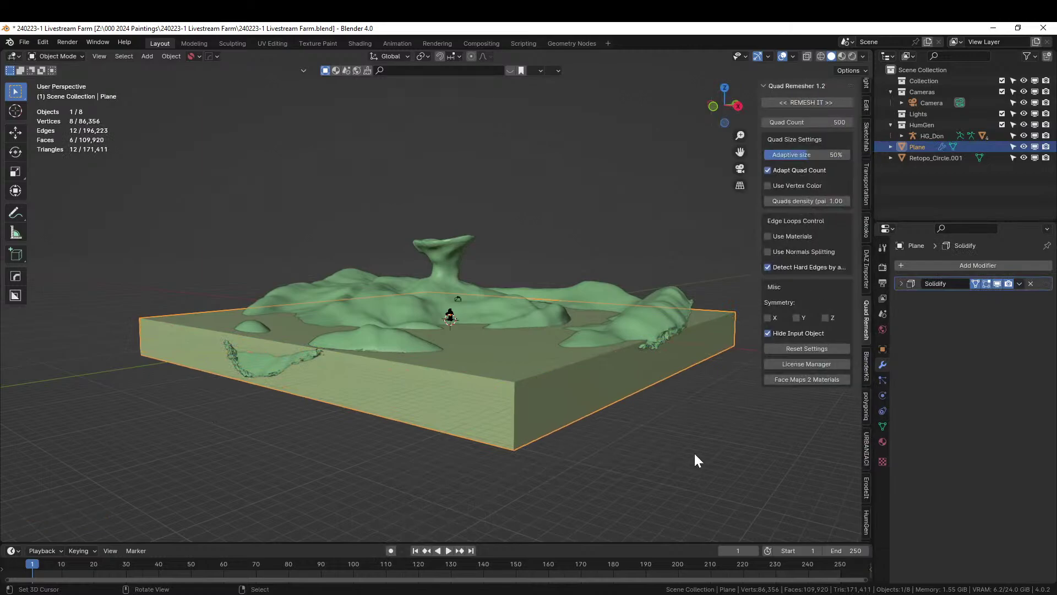
middle_drag(696, 456, 612, 452)
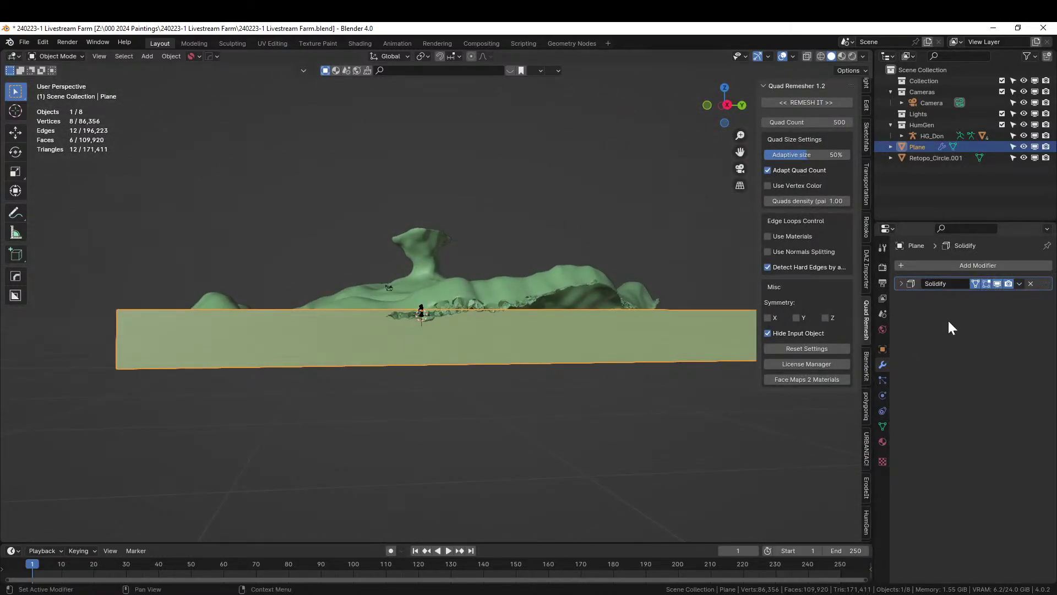
key(ctrl+a)
- Examine the terrain and water slab against the human figure from low and high angles
middle_drag(634, 341, 638, 382)
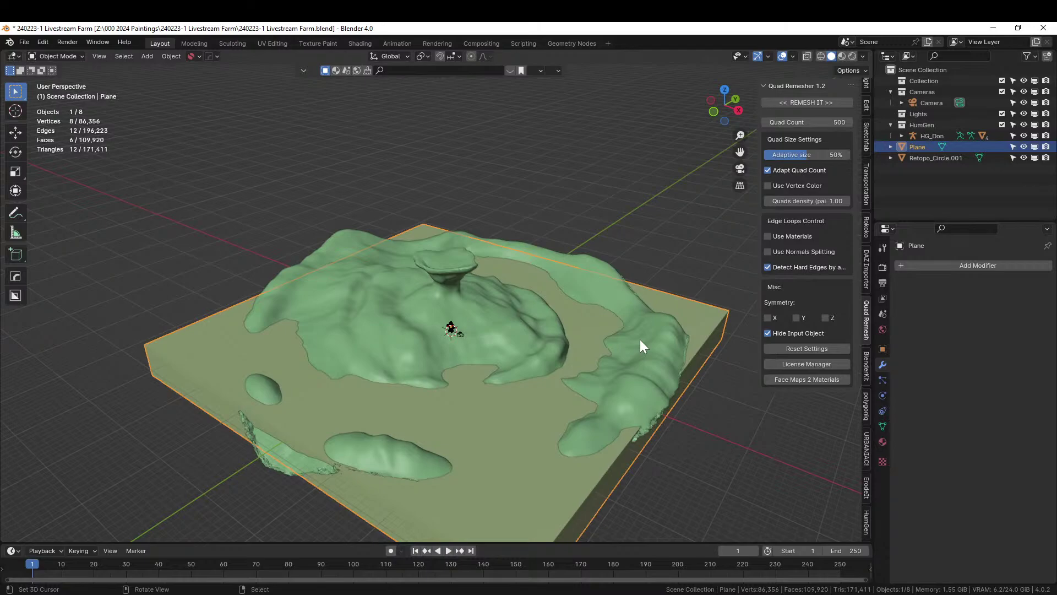
middle_drag(646, 432, 623, 410)
scroll(623, 410, up, 6)
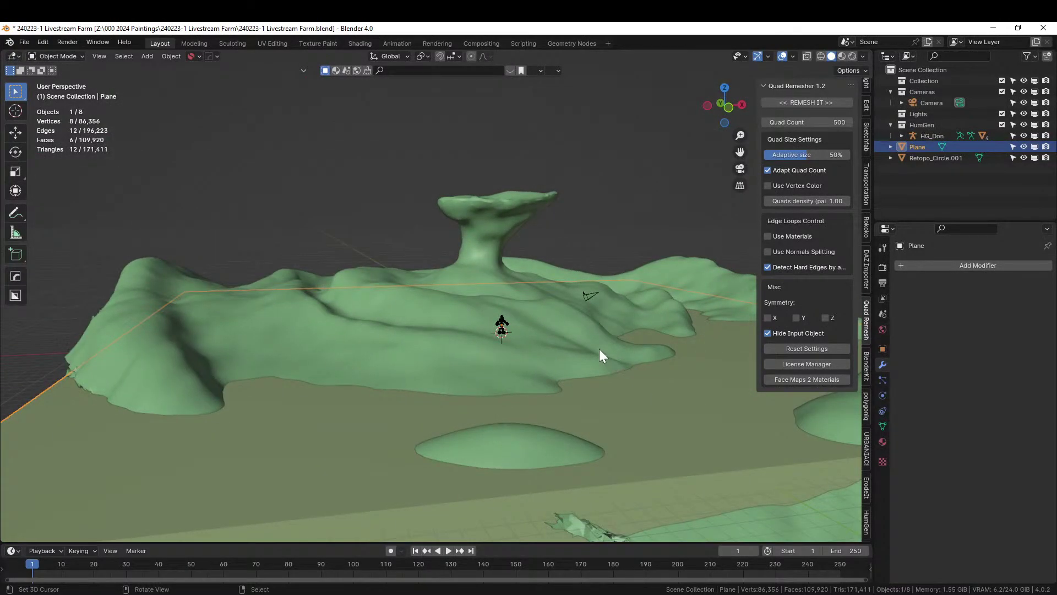
middle_drag(593, 351, 574, 425)
click(512, 419)
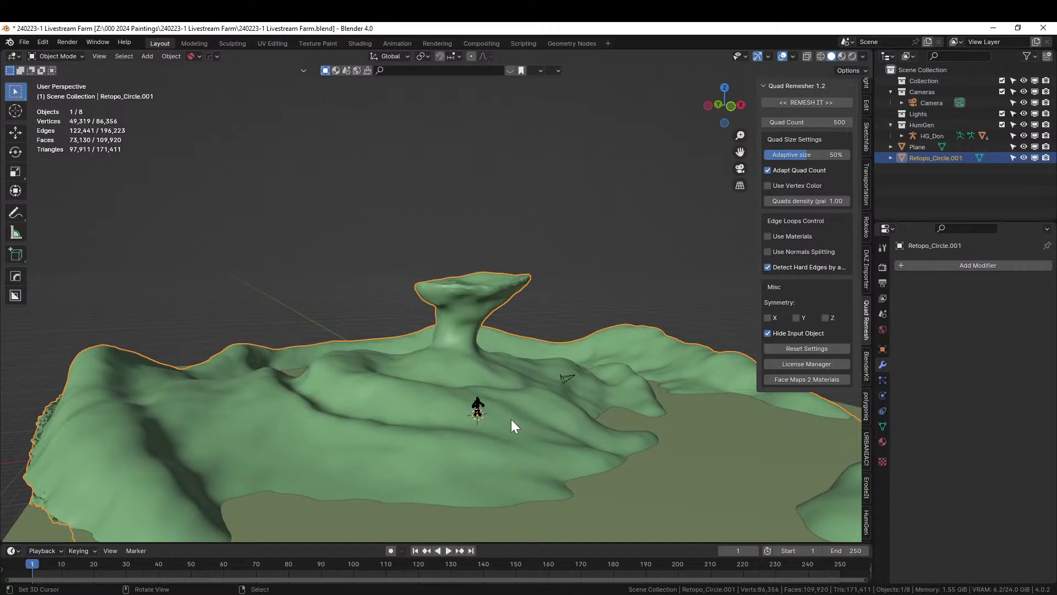
scroll(537, 371, up, 4)
middle_drag(494, 378, 500, 351)
scroll(373, 157, down, 6)
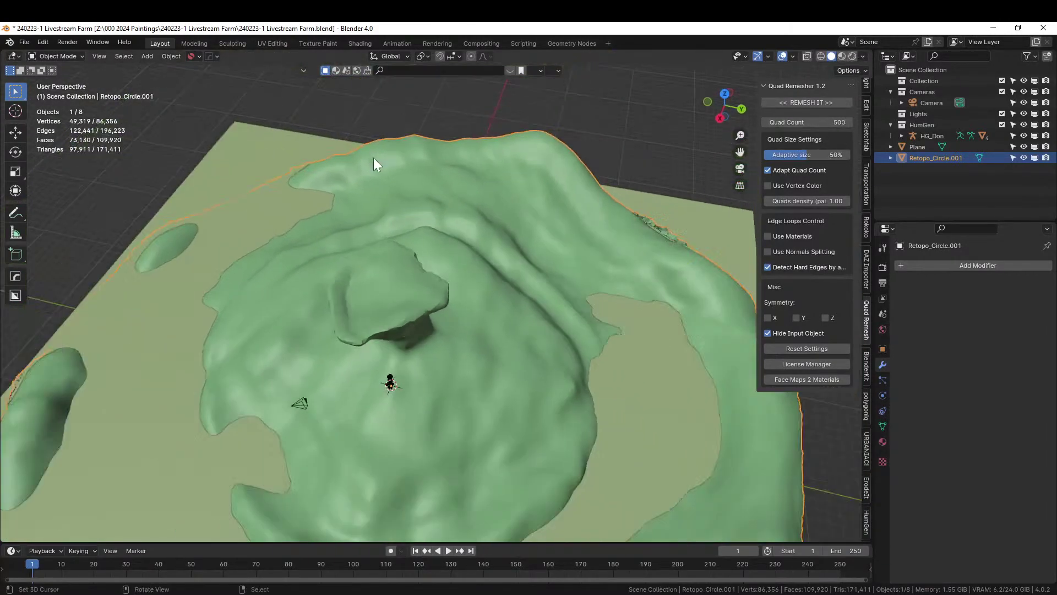
- Assign the aquatiq Water Pond material to the water slab and preview it in rendered shading before returning to solid shading
click(265, 174)
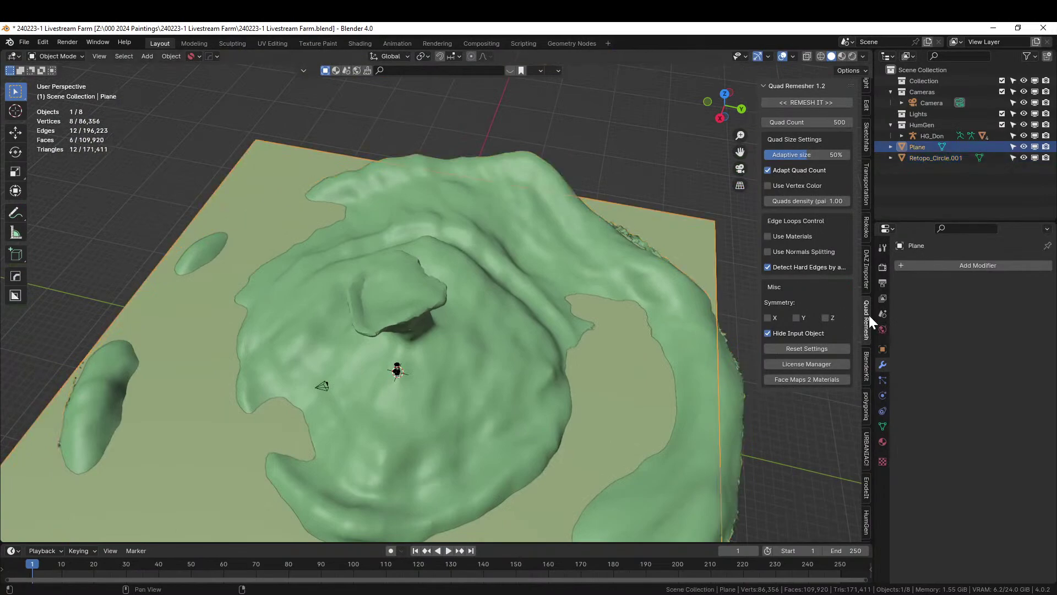
click(865, 399)
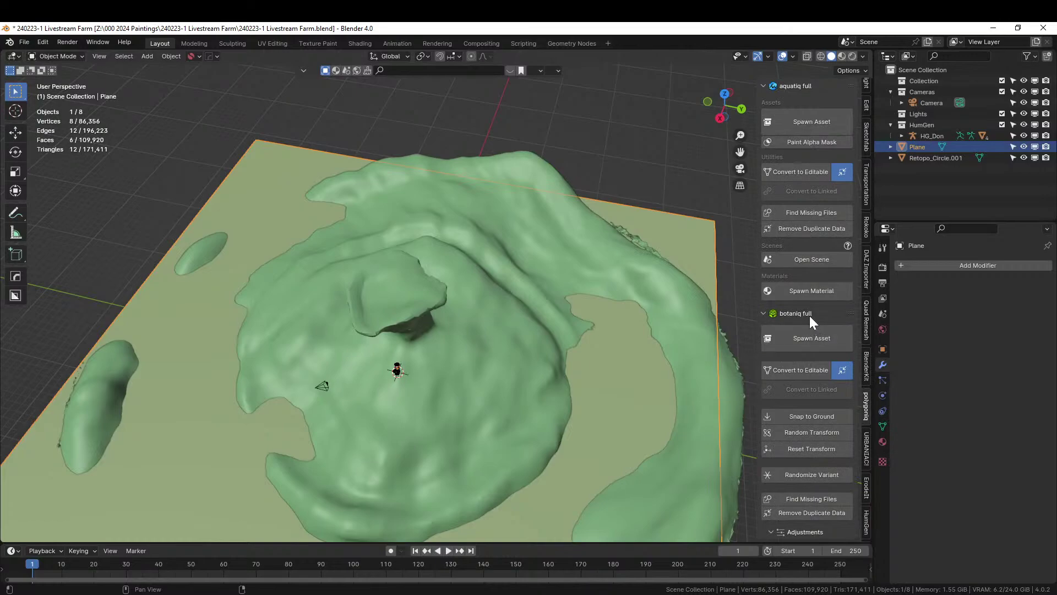
click(809, 290)
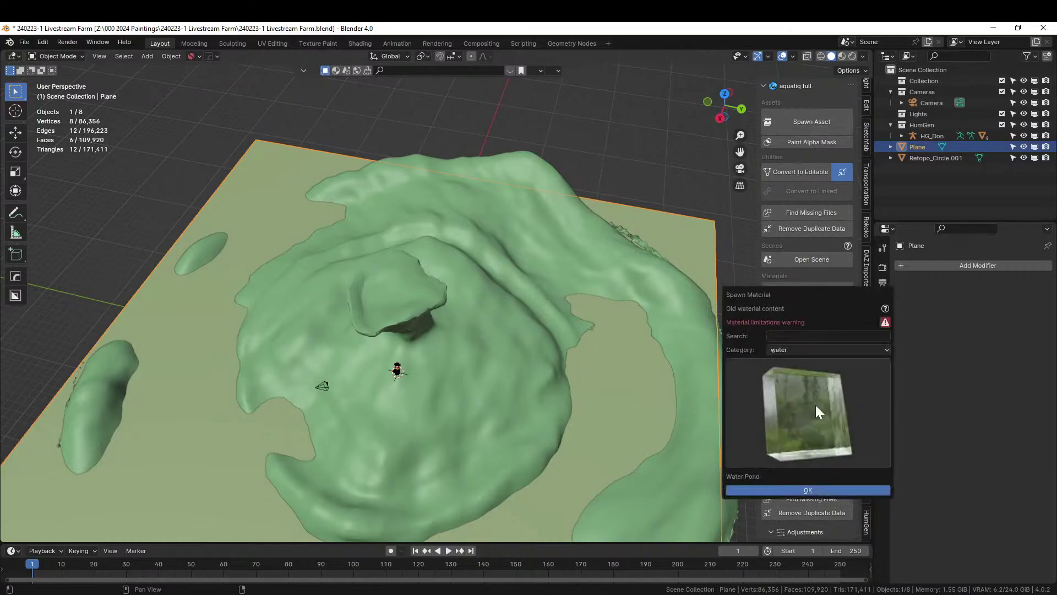
click(799, 492)
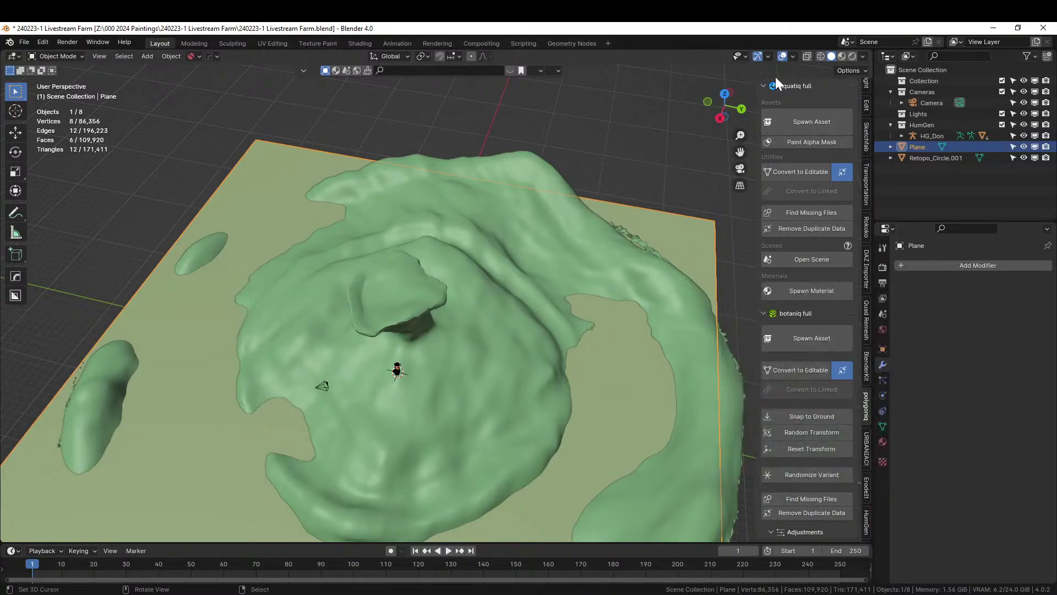
click(854, 56)
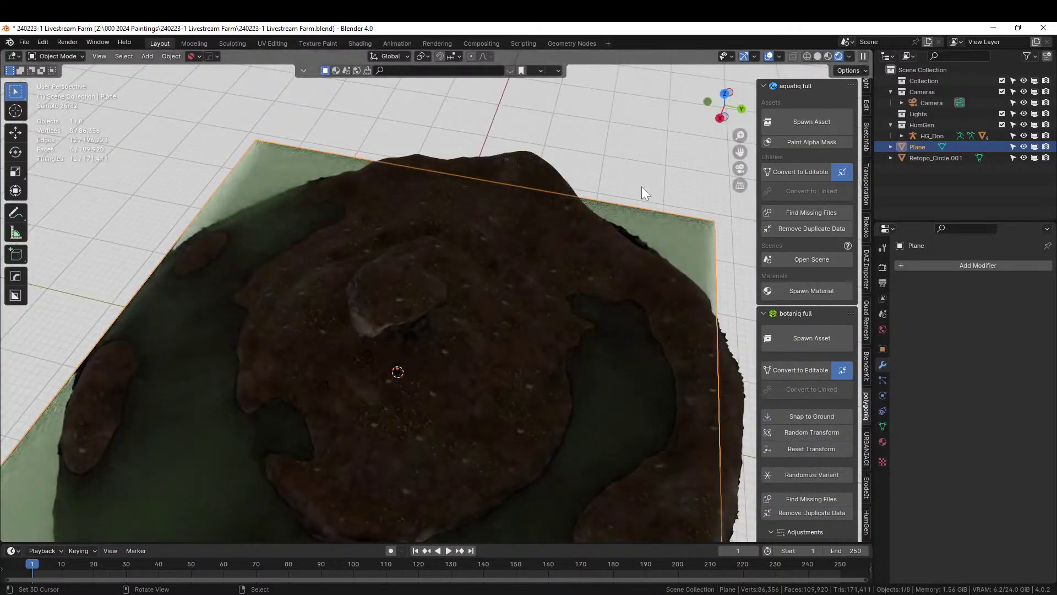
middle_drag(566, 293, 182, 216)
scroll(164, 222, up, 3)
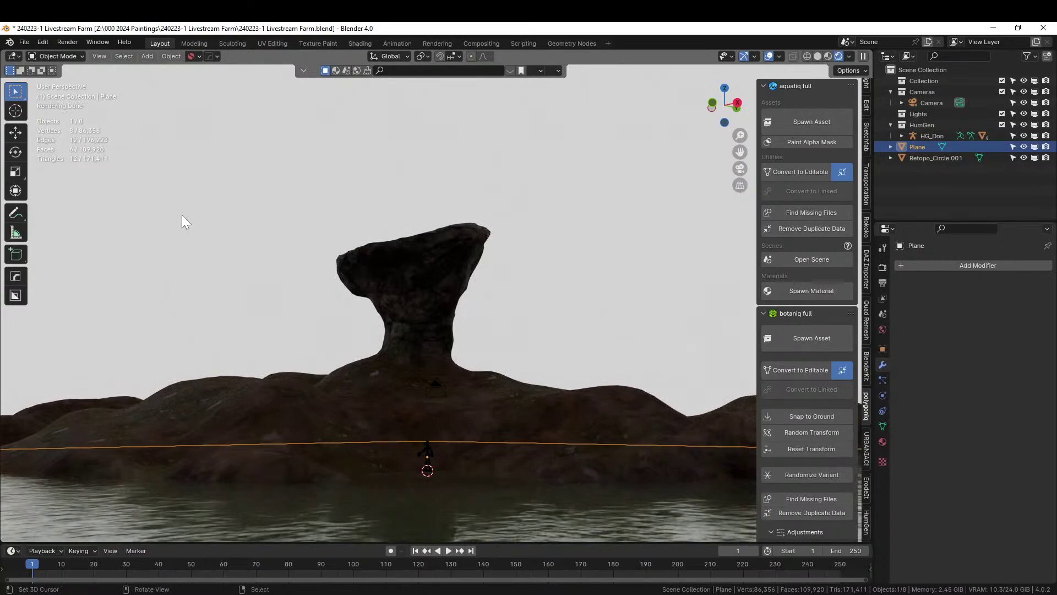
click(820, 57)
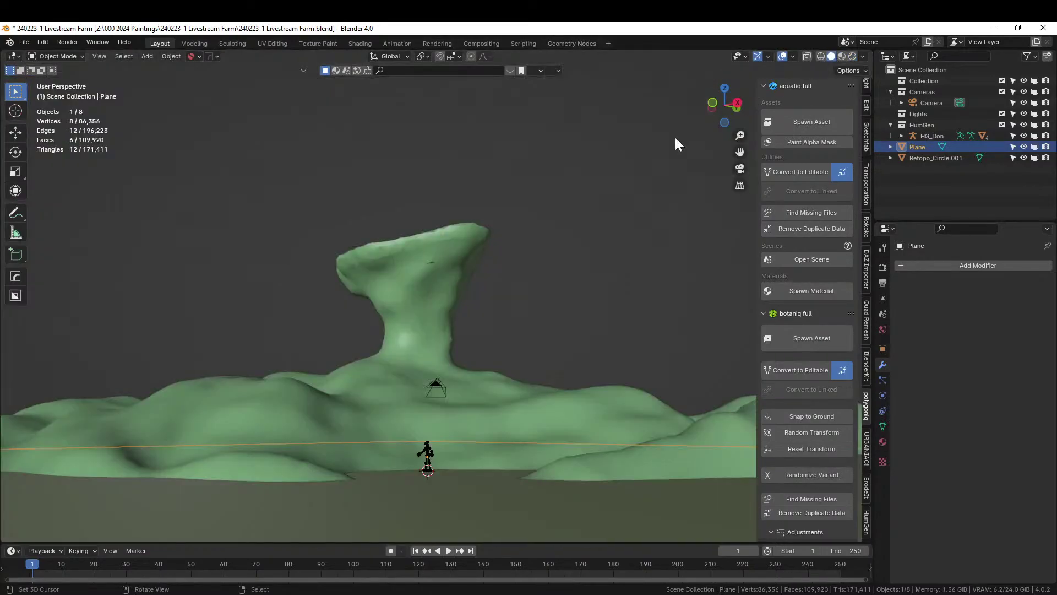
- Save the file and move the water slab into a new collection named Water
middle_drag(675, 135, 579, 302)
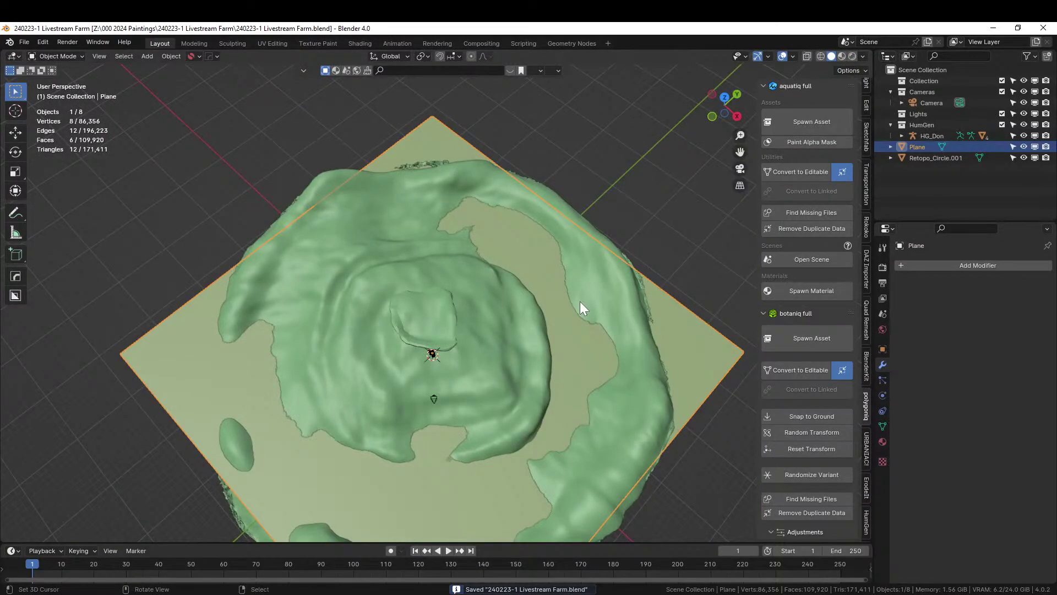
key(m)
click(547, 374)
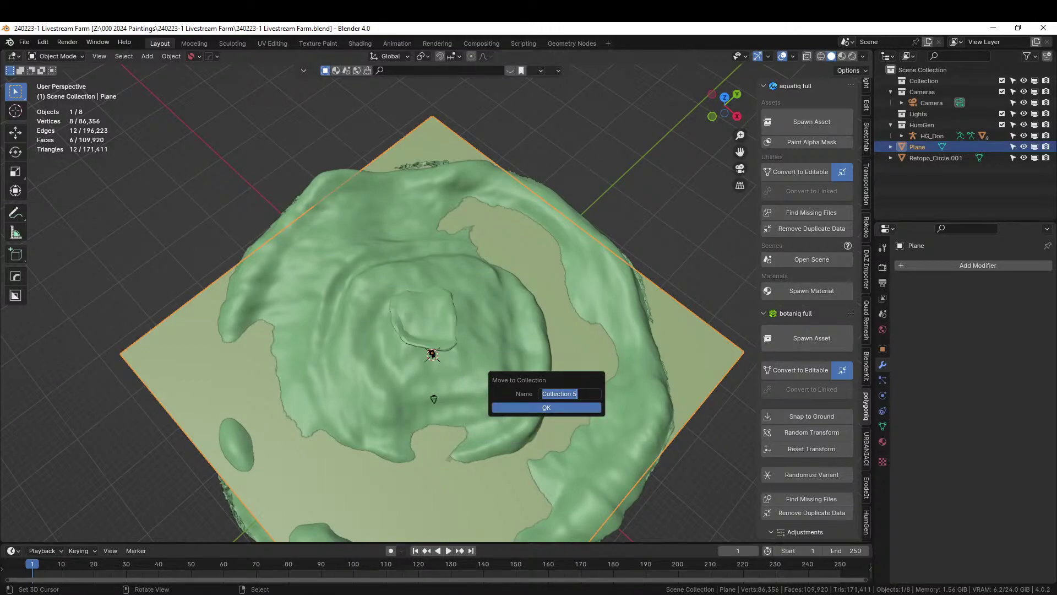
text(Water)
key(Return)
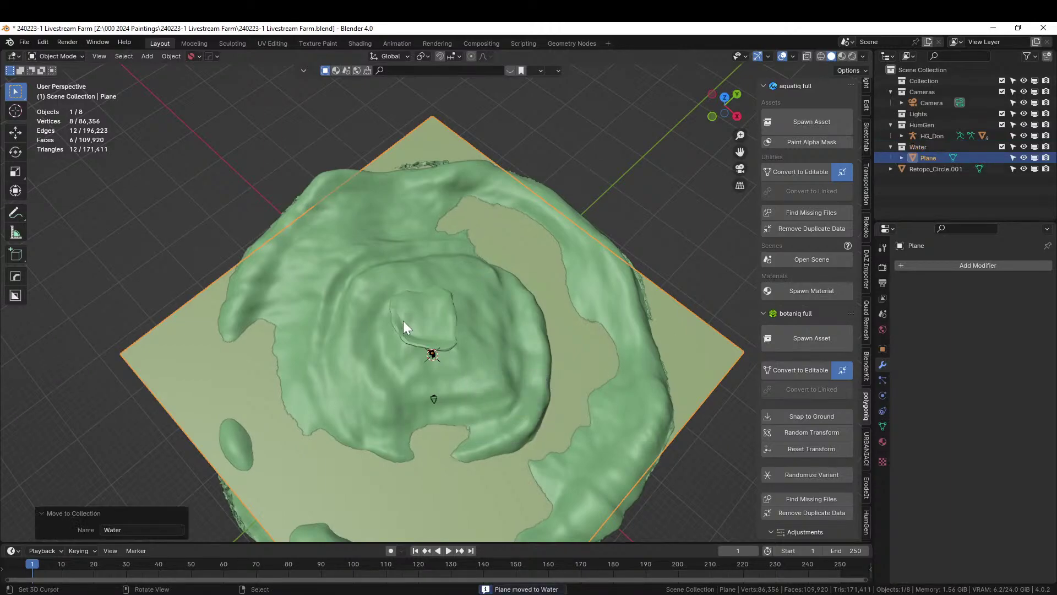
- Move the terrain mesh into a new collection named Ground
click(417, 309)
key(m)
click(417, 308)
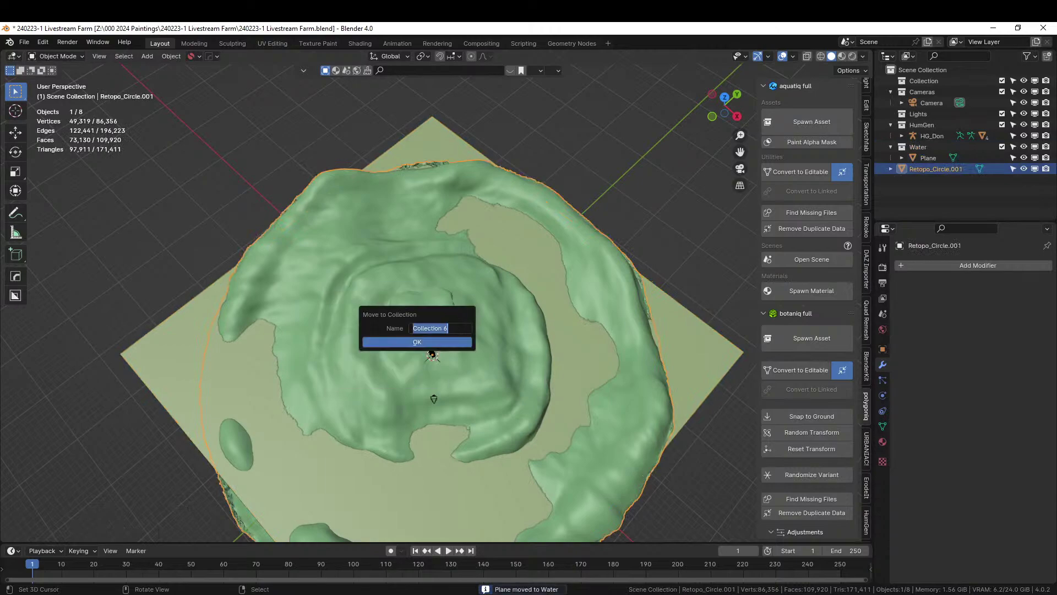
text(Ground)
key(Return)
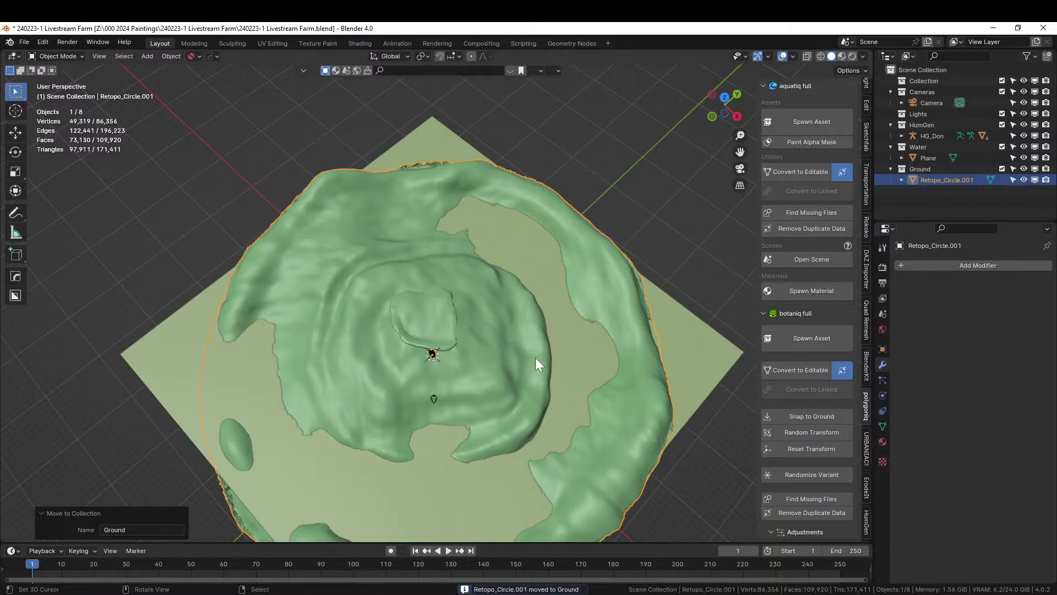
- Add a 2 m plane at the water's edge of the outer rim, facing the central mound
middle_drag(535, 364, 397, 368)
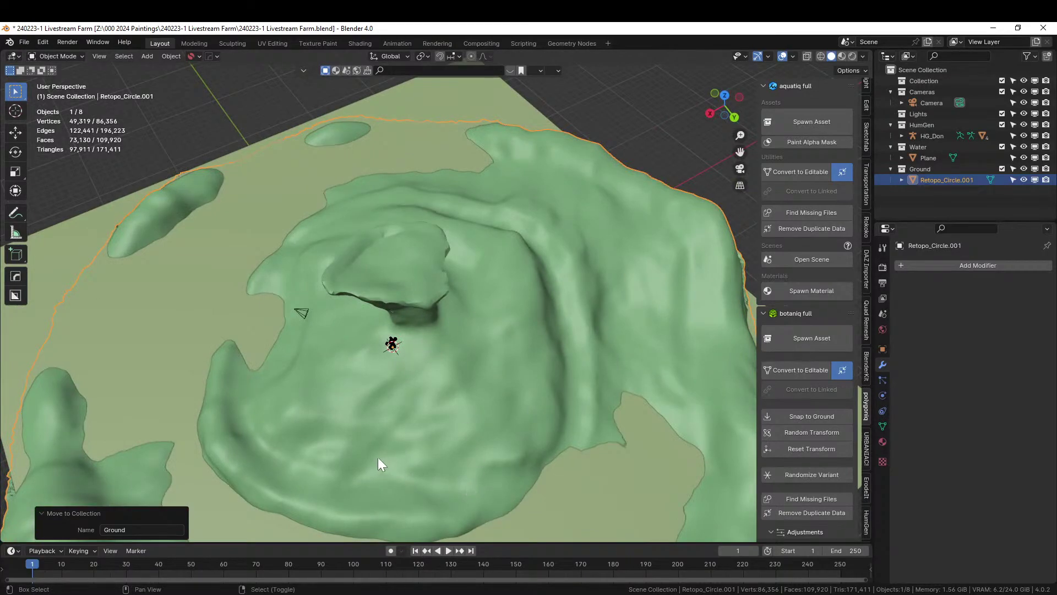
middle_drag(362, 436, 218, 265)
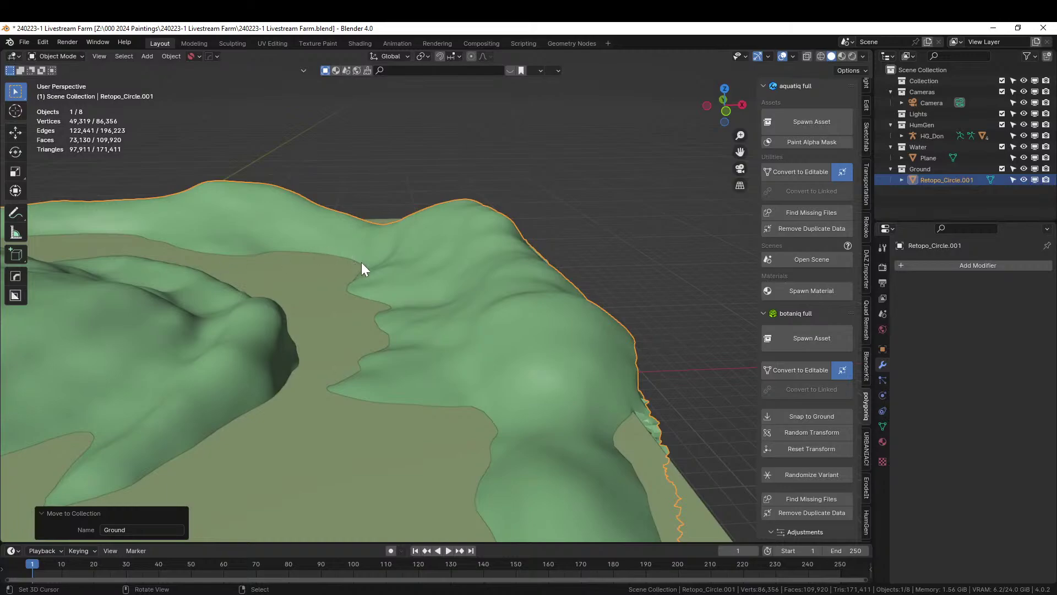
middle_drag(361, 262, 418, 392)
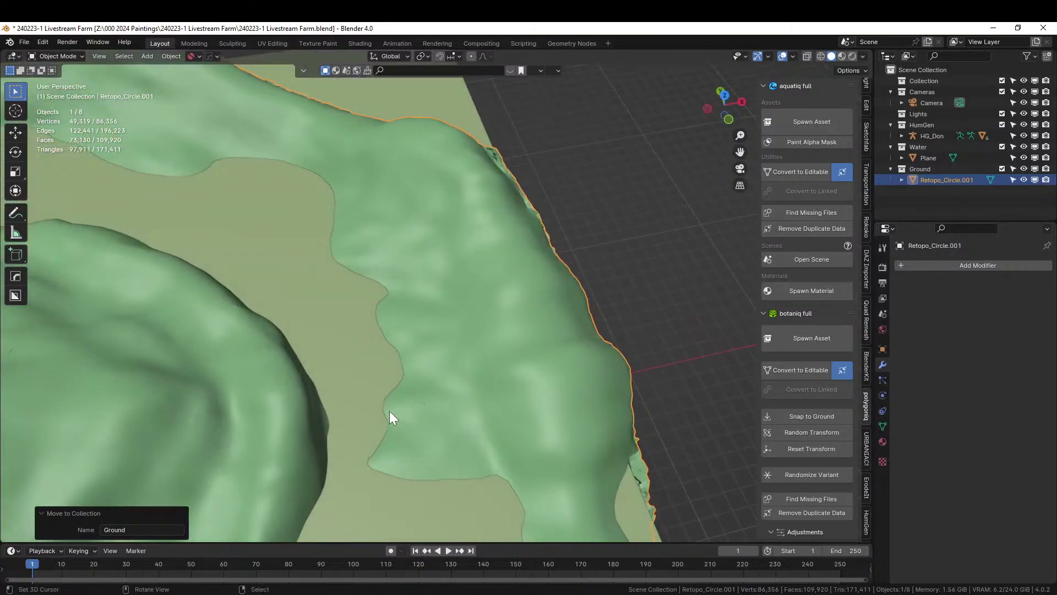
key(shift+a)
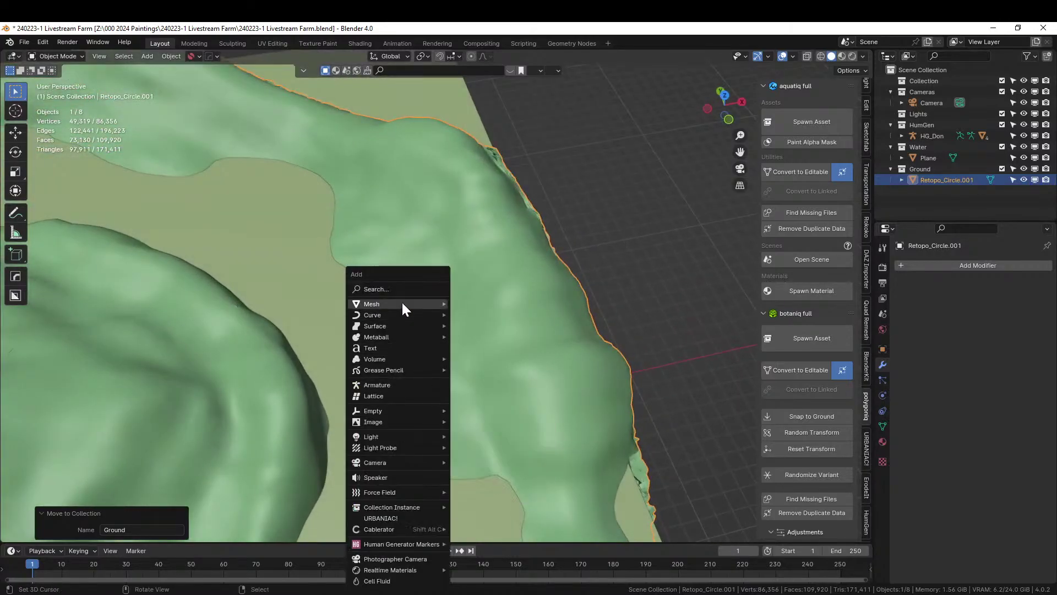
mouse_move(441, 306)
click(475, 319)
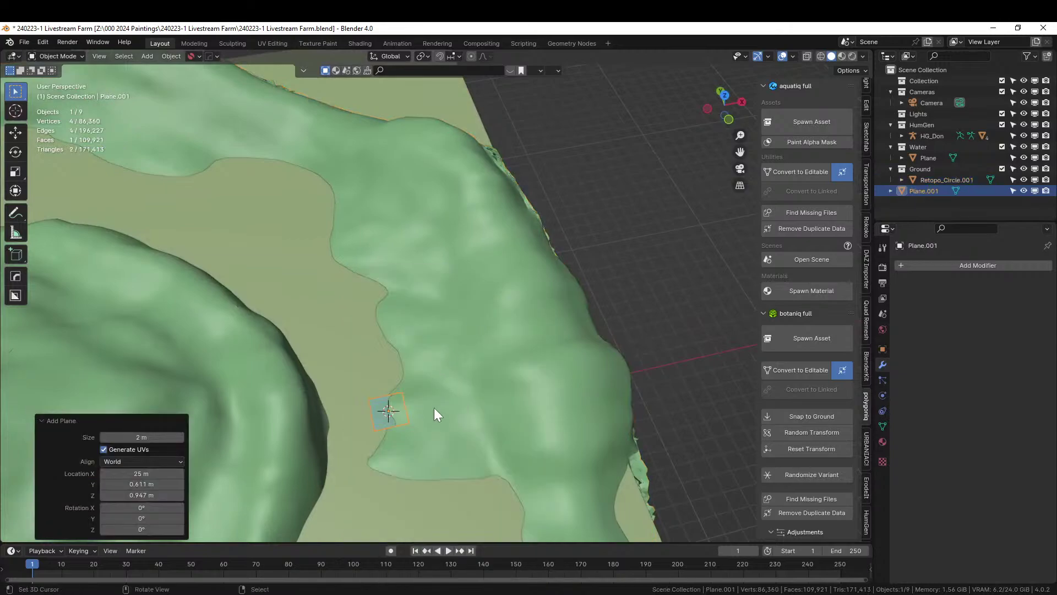
- Stretch the new plane by about 6.294 along X and raise it about 2.826 m so it spans the channel
click(19, 196)
key(s)
key(x)
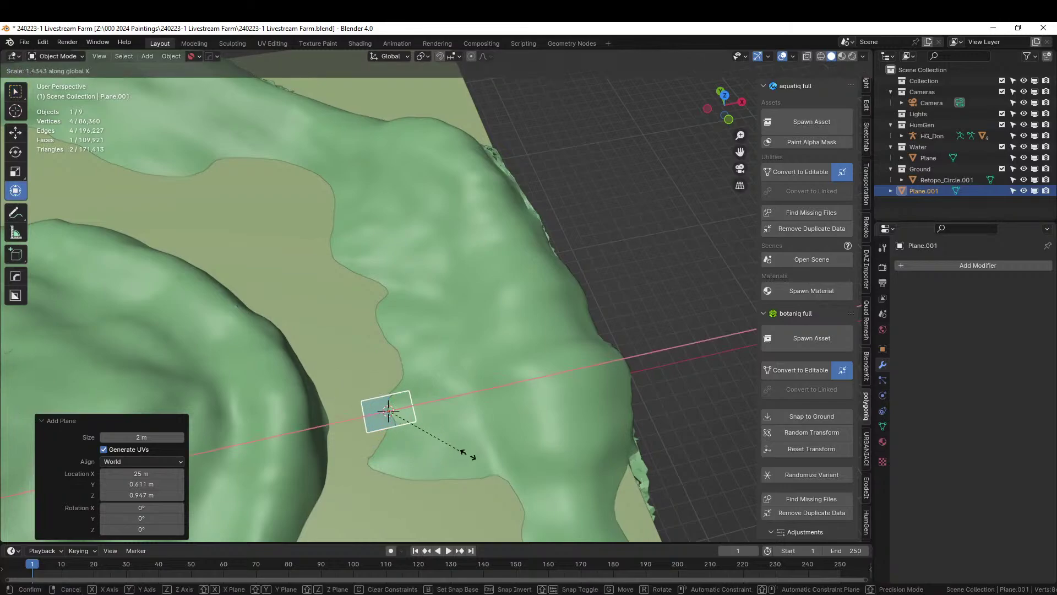
click(709, 451)
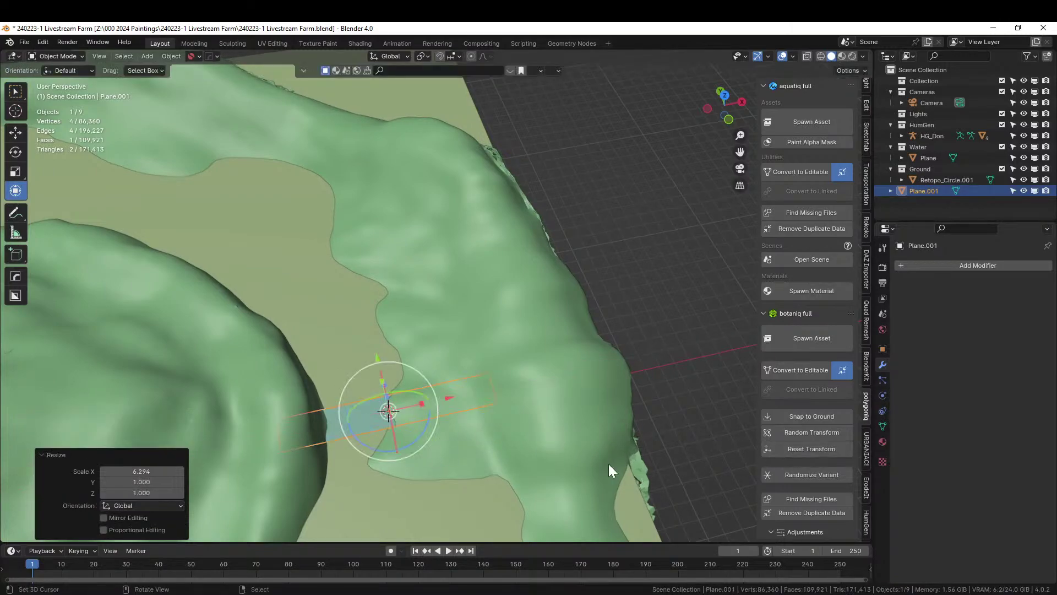
middle_drag(609, 464, 507, 413)
key(g)
key(z)
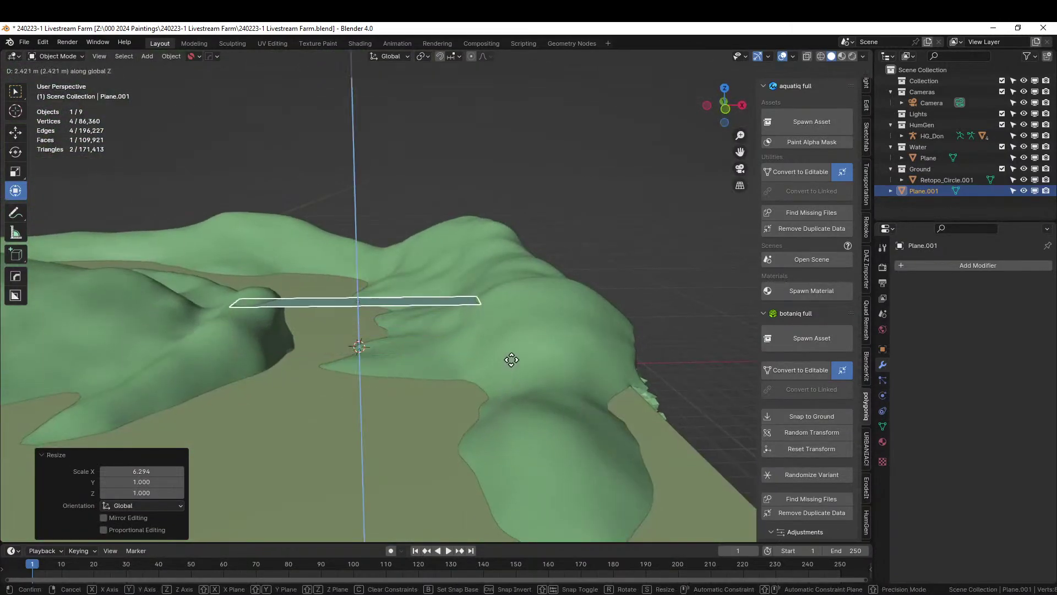
click(513, 355)
- Shift the bridge plane about 0.8 m along X and rotate it about -3.94° around Z so it crosses the channel
middle_drag(513, 359, 474, 429)
key(g)
key(x)
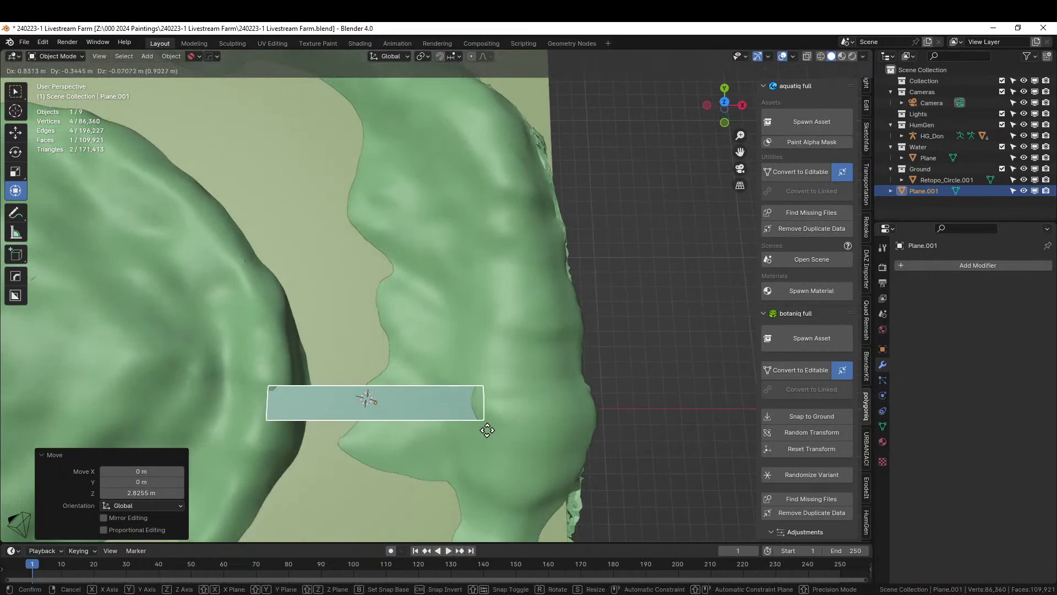
click(487, 424)
key(r)
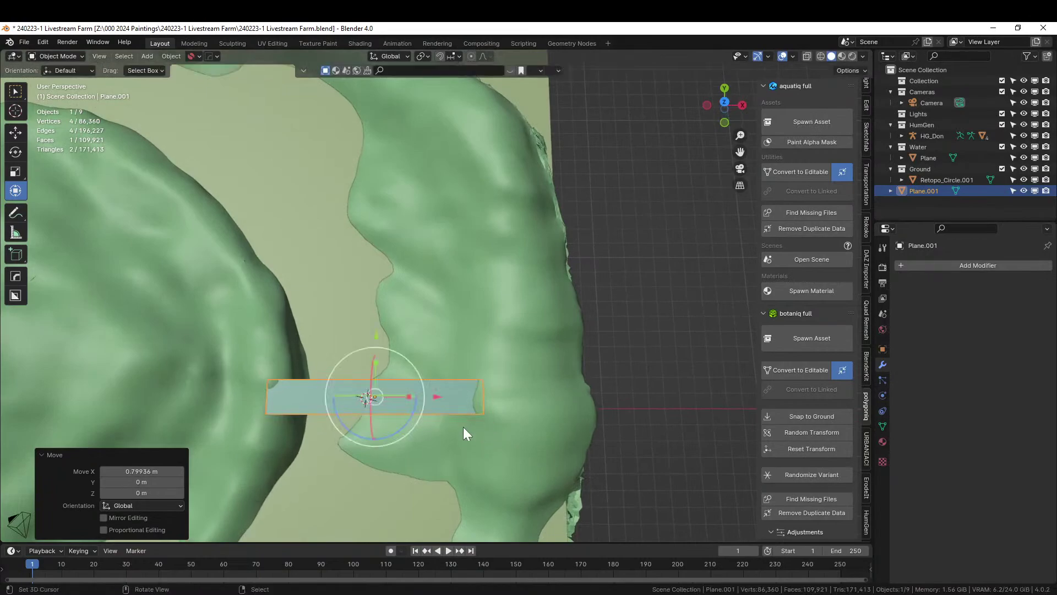
click(399, 428)
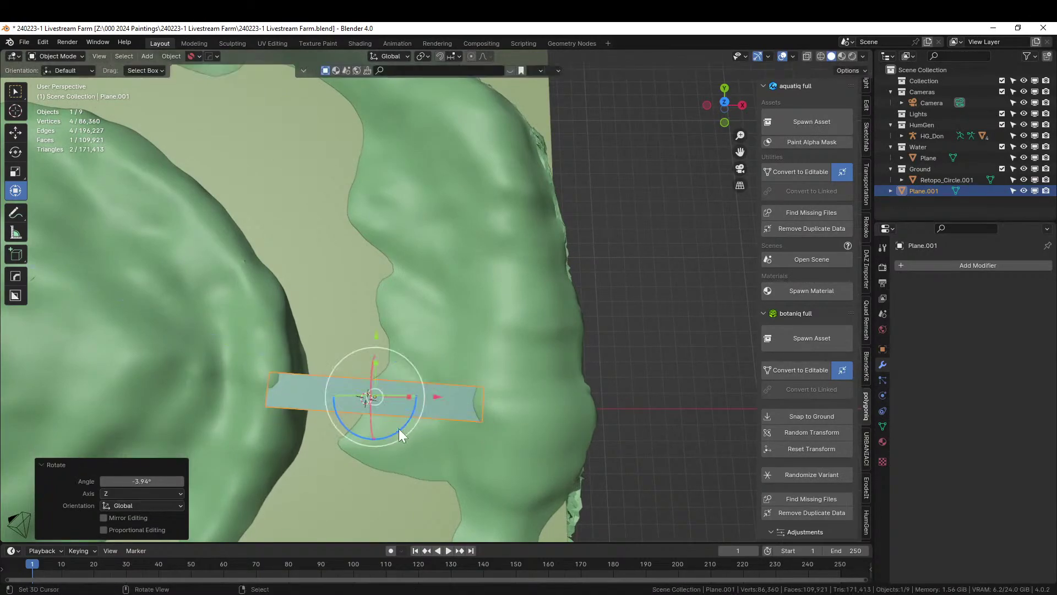
- Apply the bridge plane's rotation and scale, and isolate the plane in local view
middle_drag(399, 428, 455, 385)
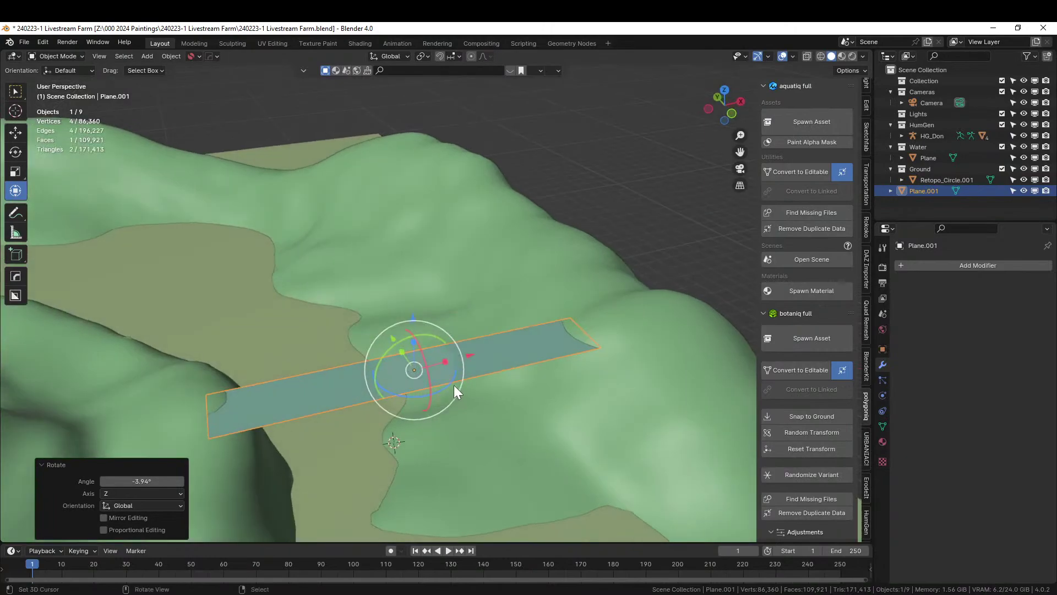
key(ctrl+a)
click(441, 379)
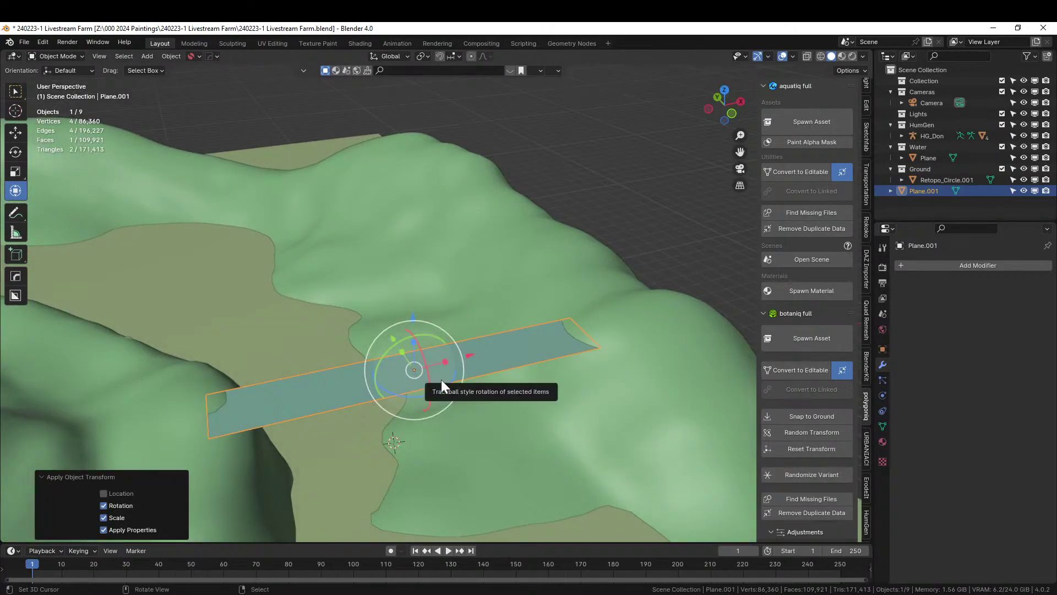
key(KP_Divide)
middle_drag(441, 378, 476, 351)
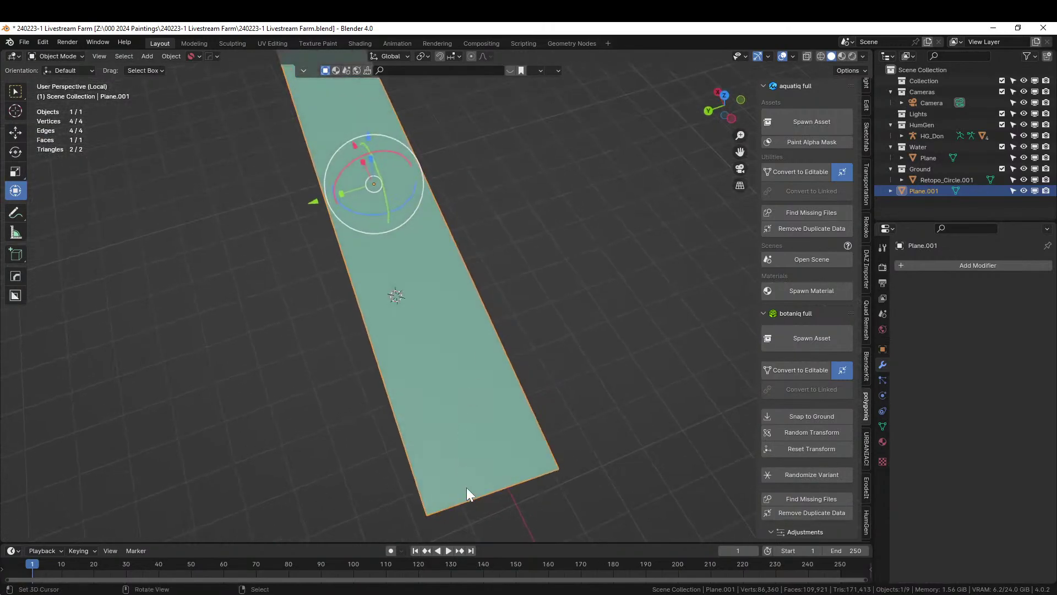
- Cut the plane into seven lengthwise strips with six evenly spaced loop cuts
scroll(467, 491, down, 2)
key(Tab)
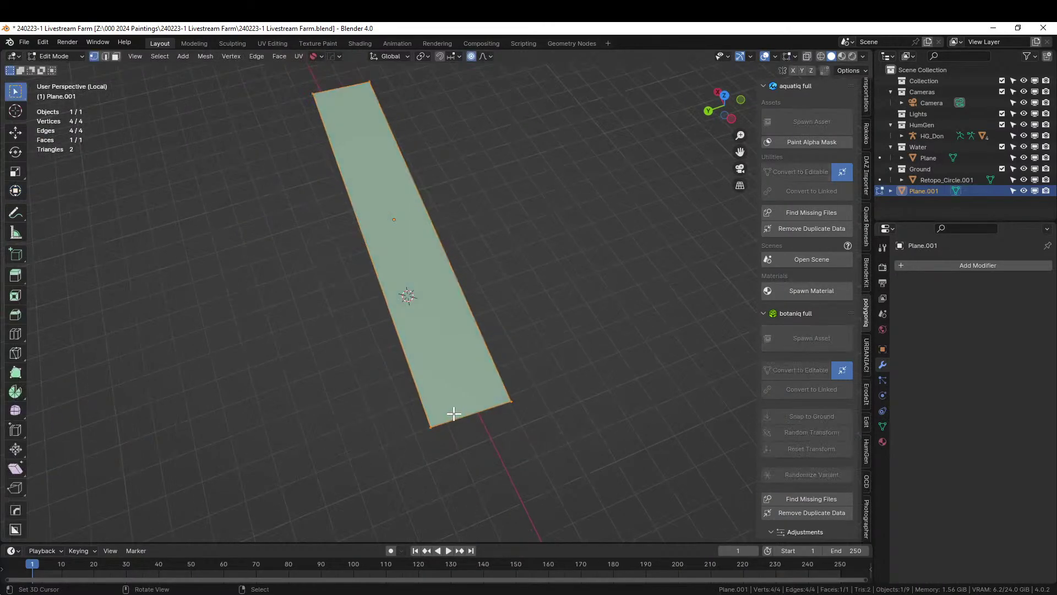
key(2)
click(453, 414)
key(ctrl+r)
scroll(453, 413, up, 1)
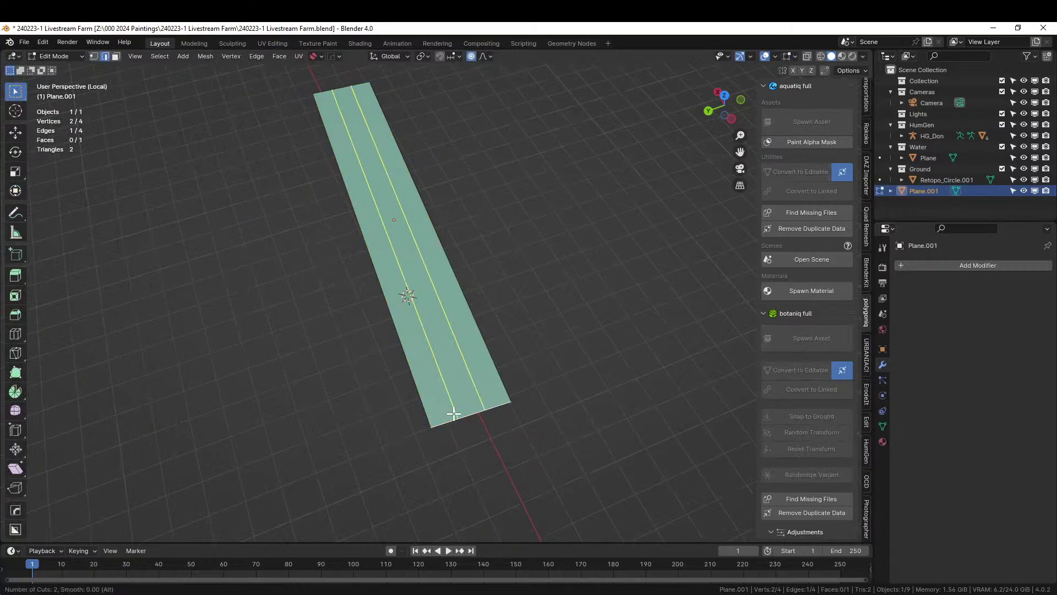
scroll(454, 414, up, 3)
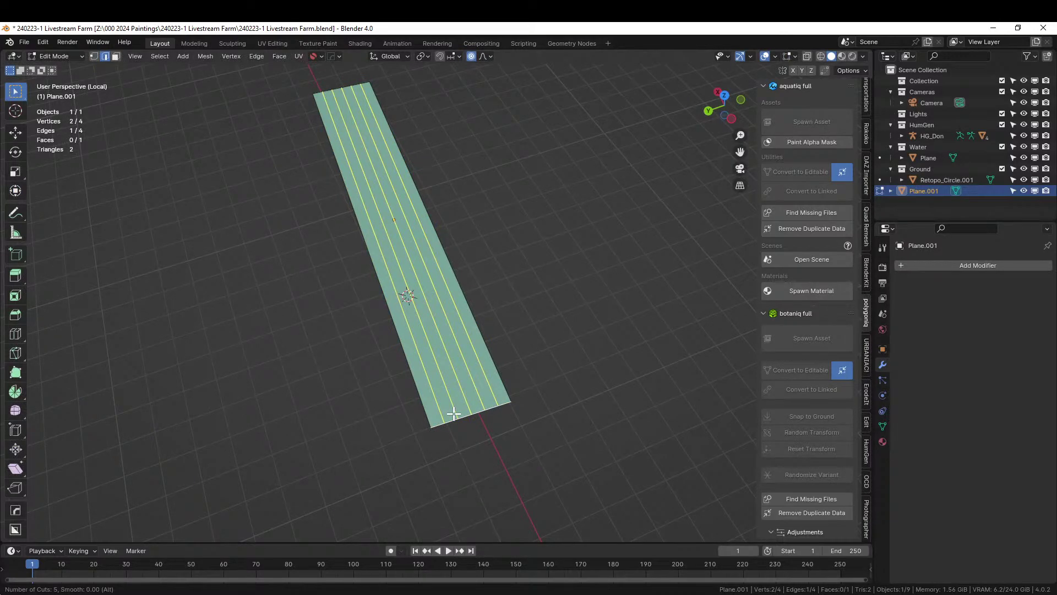
scroll(453, 413, up, 1)
click(454, 414)
right_click(454, 414)
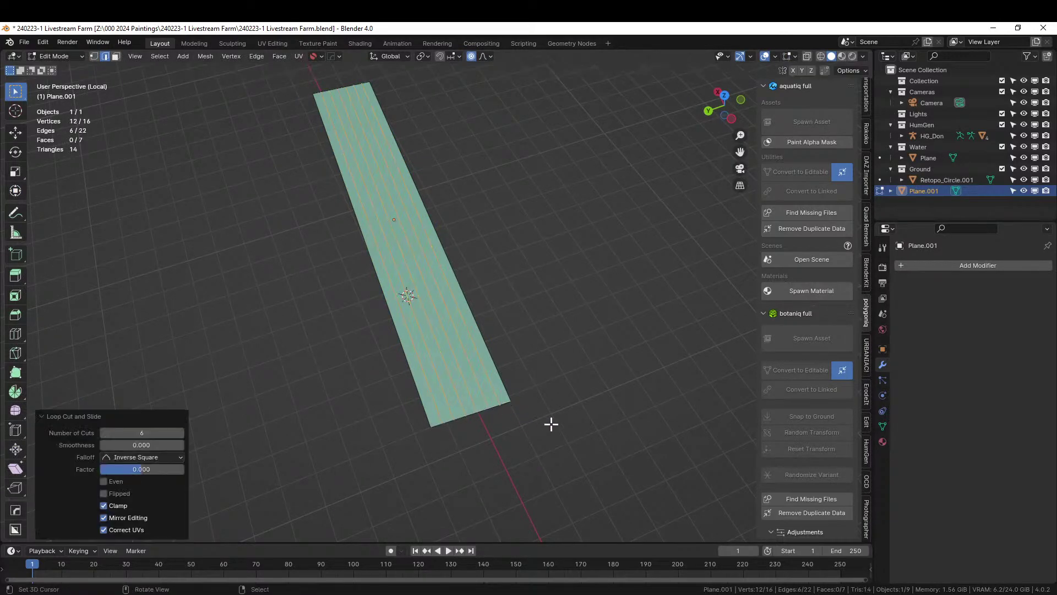
click(563, 429)
key(Tab)
- Open the Append browser at the 00 Blender Geometry Examples folder and filter its contents by "wood"
middle_drag(563, 431, 442, 371)
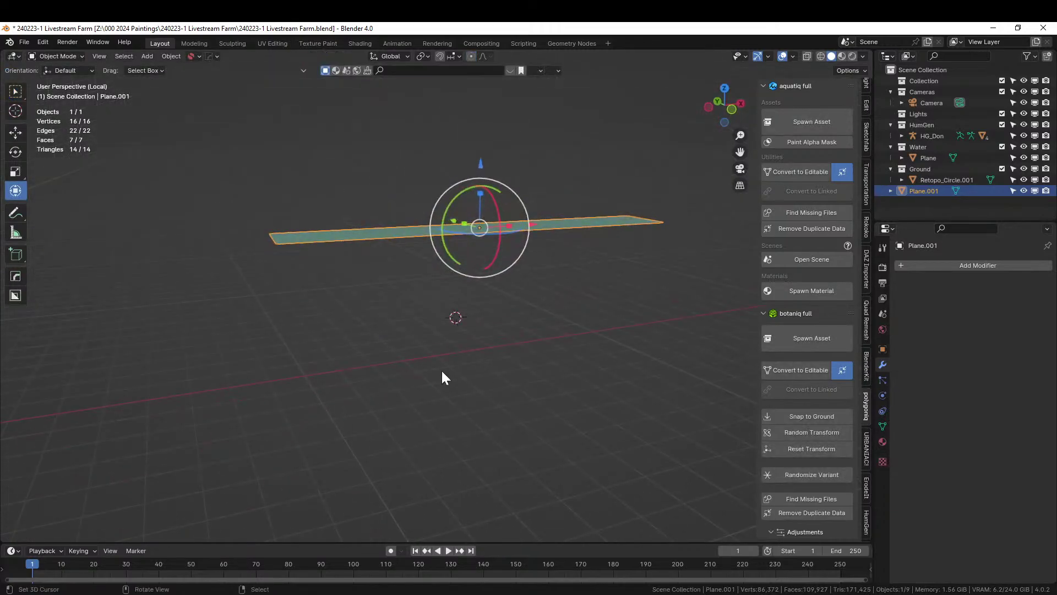
shift+middle_drag(482, 299, 491, 373)
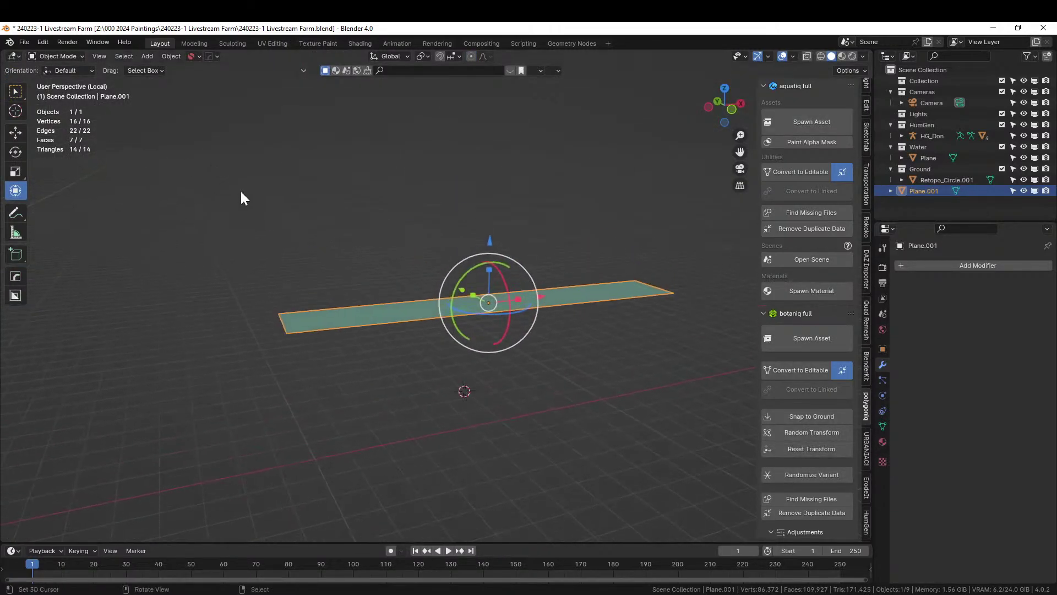
key(F4)
click(291, 234)
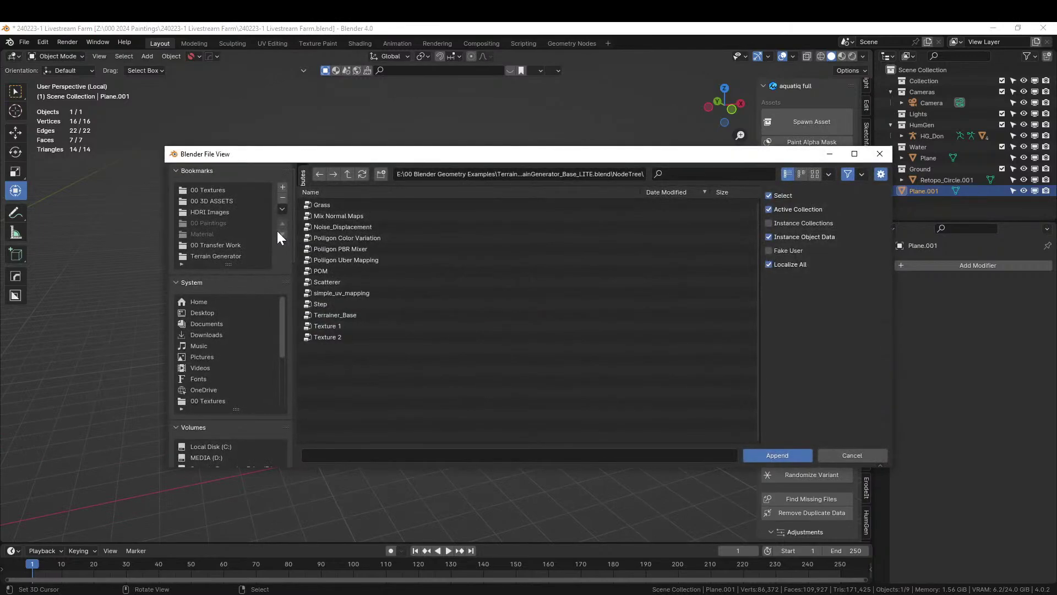
click(214, 257)
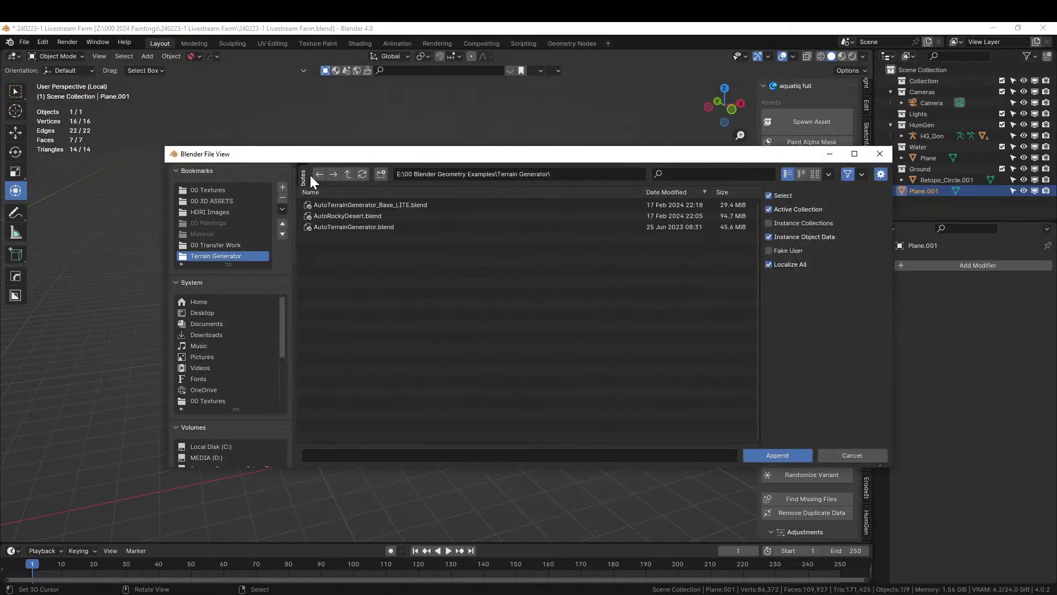
click(348, 175)
click(348, 175)
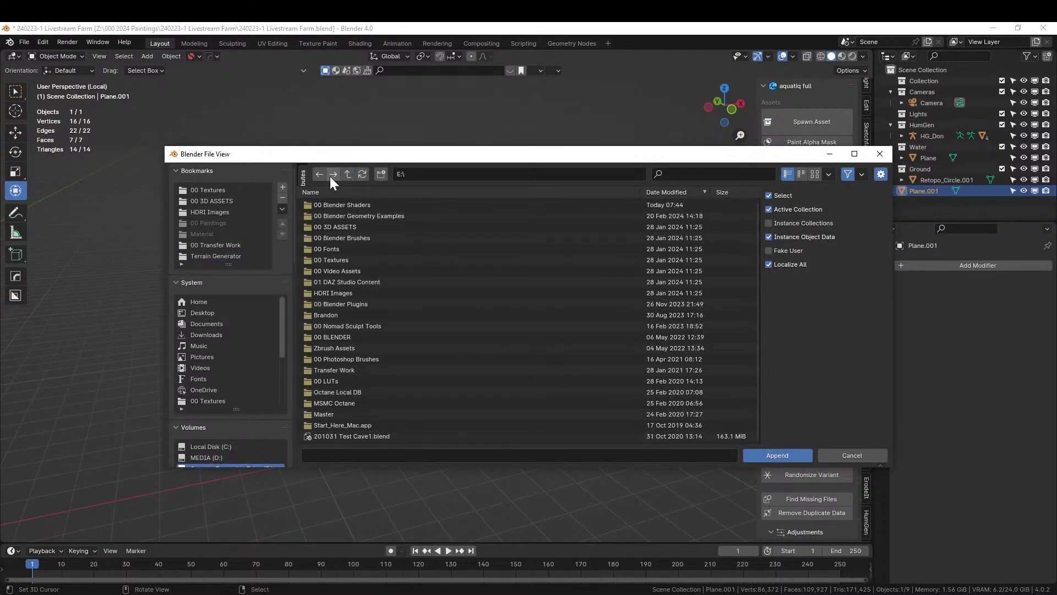
click(353, 216)
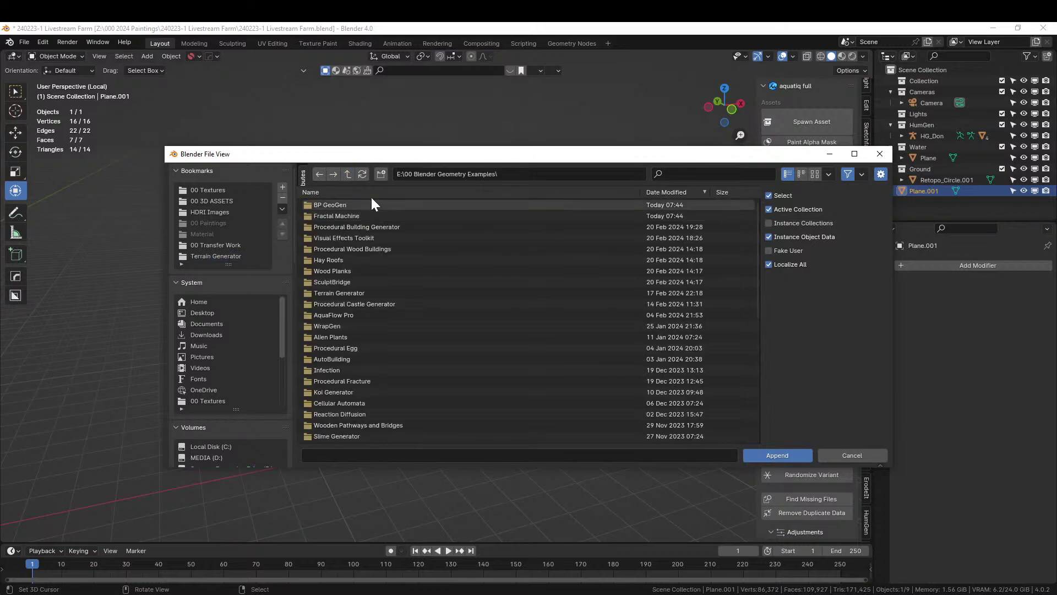
click(716, 174)
text(wood)
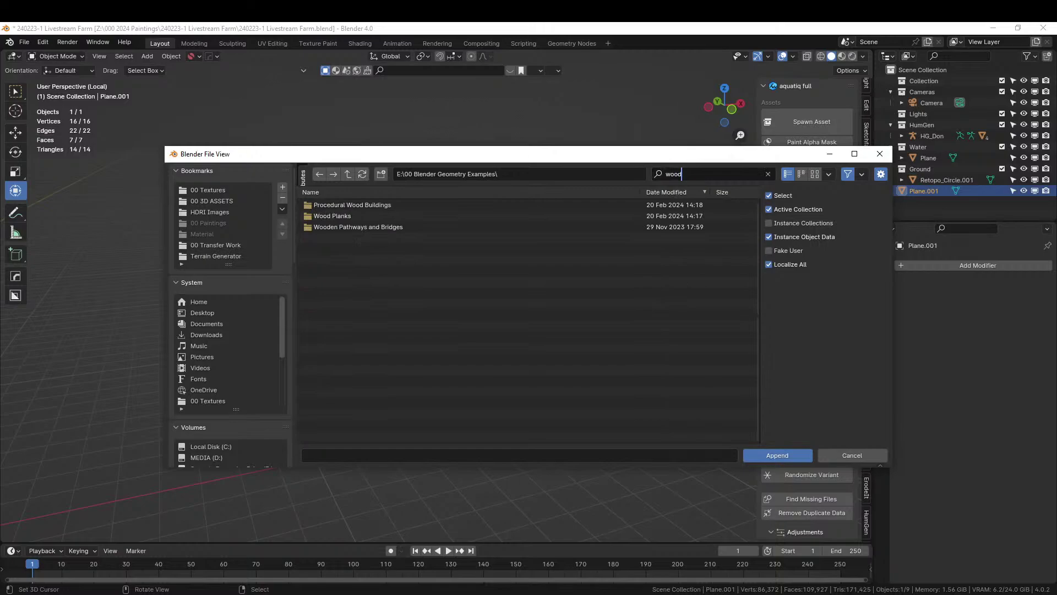
key(Return)
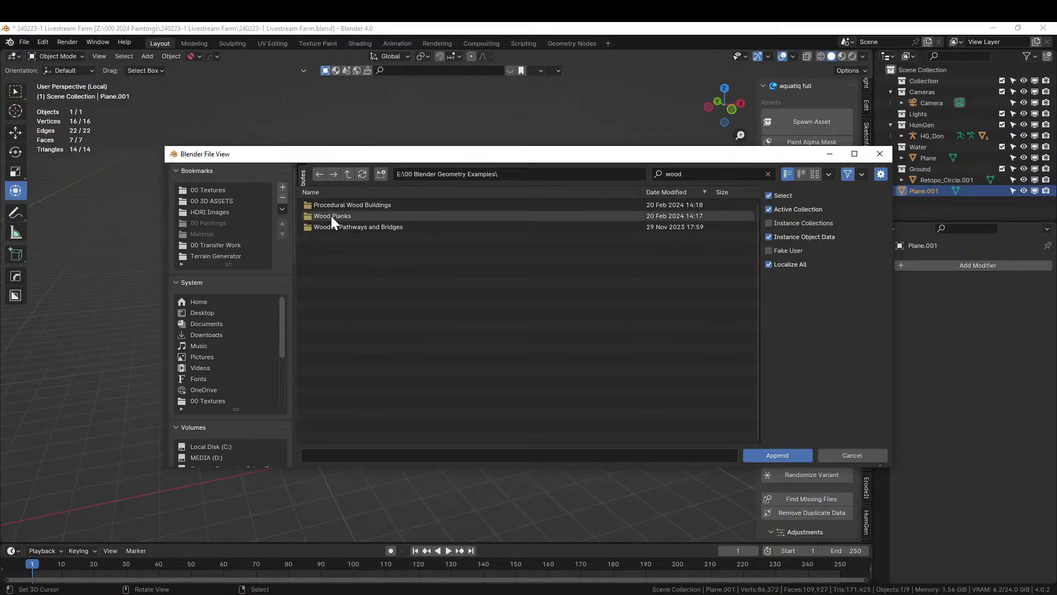
- Append the MeshPlanks node tree from the blend file in the Wood Planks folder
double_click(332, 216)
click(383, 205)
double_click(384, 205)
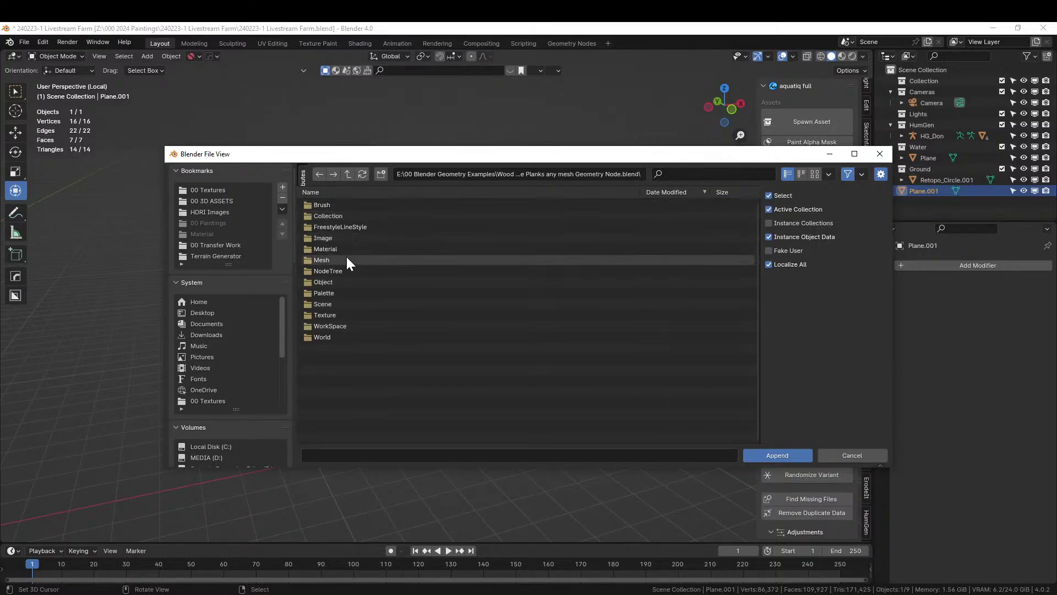
double_click(337, 270)
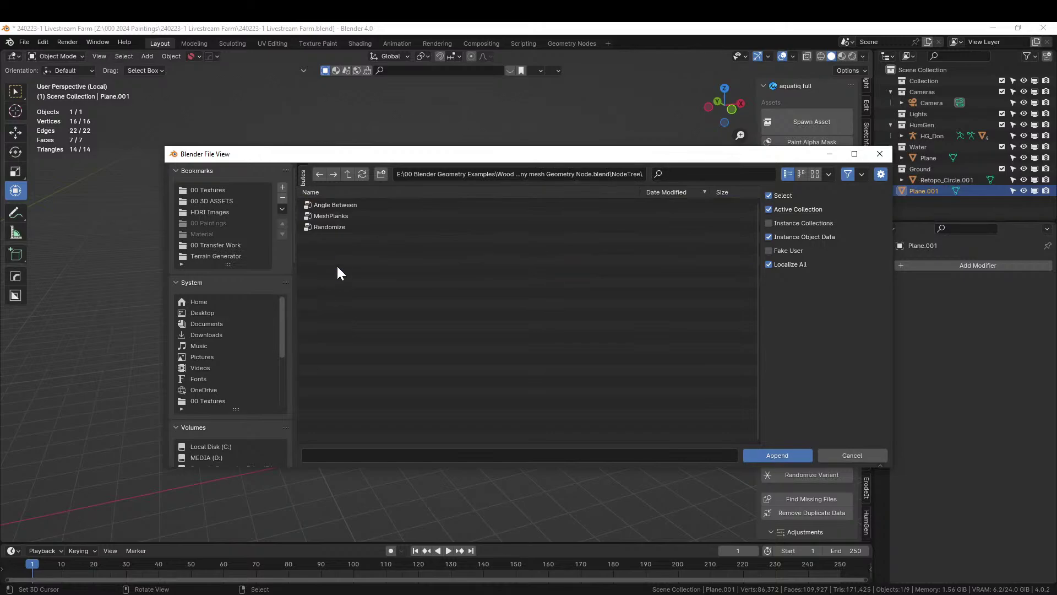
click(336, 216)
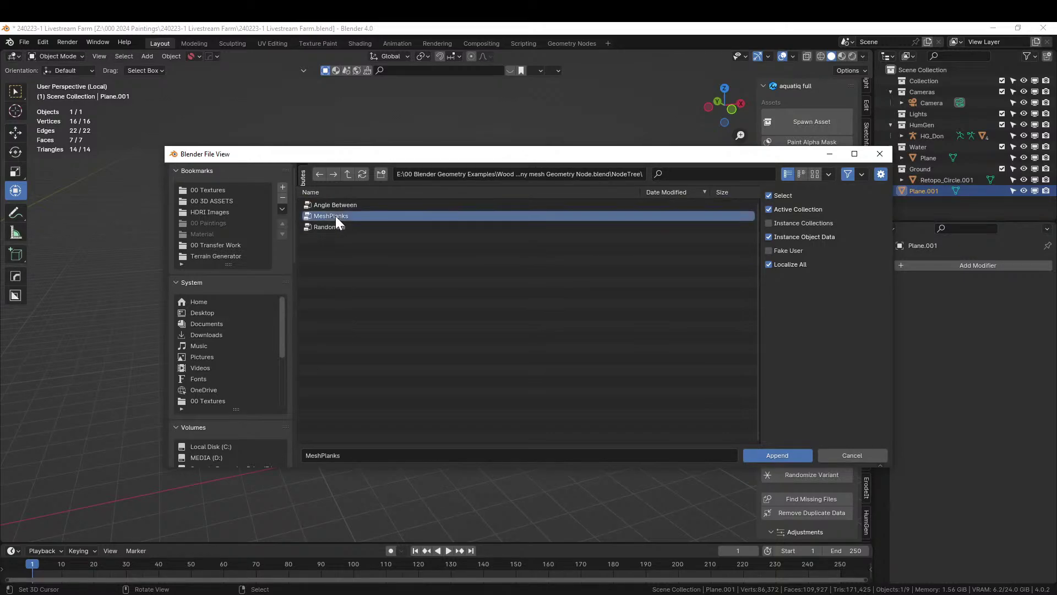
click(785, 458)
- Add a Geometry Nodes modifier to the bridge plane and assign the MeshPlanks node group to it
click(614, 290)
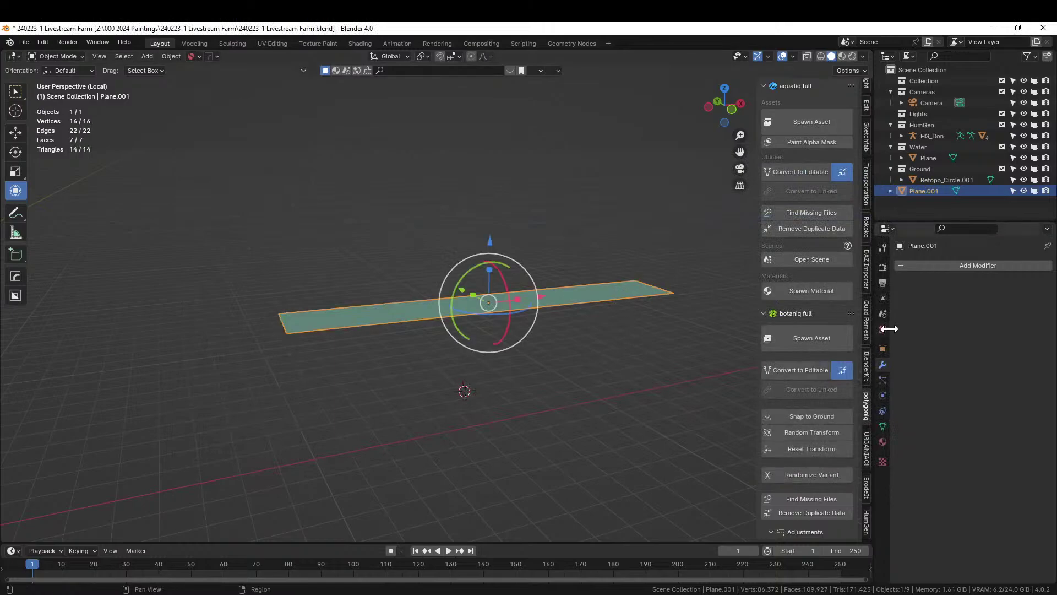
click(903, 265)
click(881, 266)
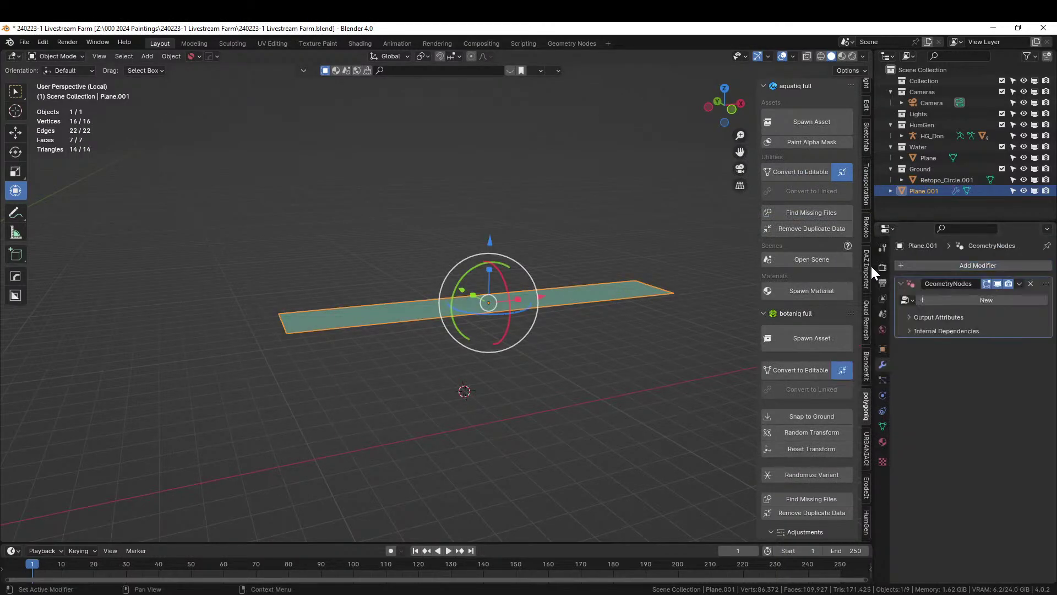
click(914, 299)
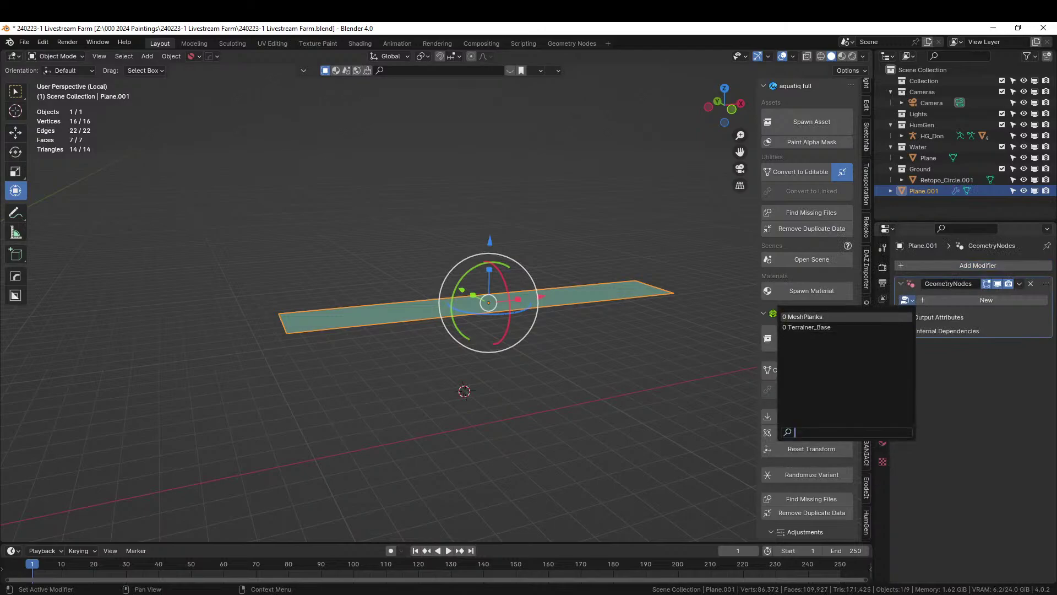
click(805, 317)
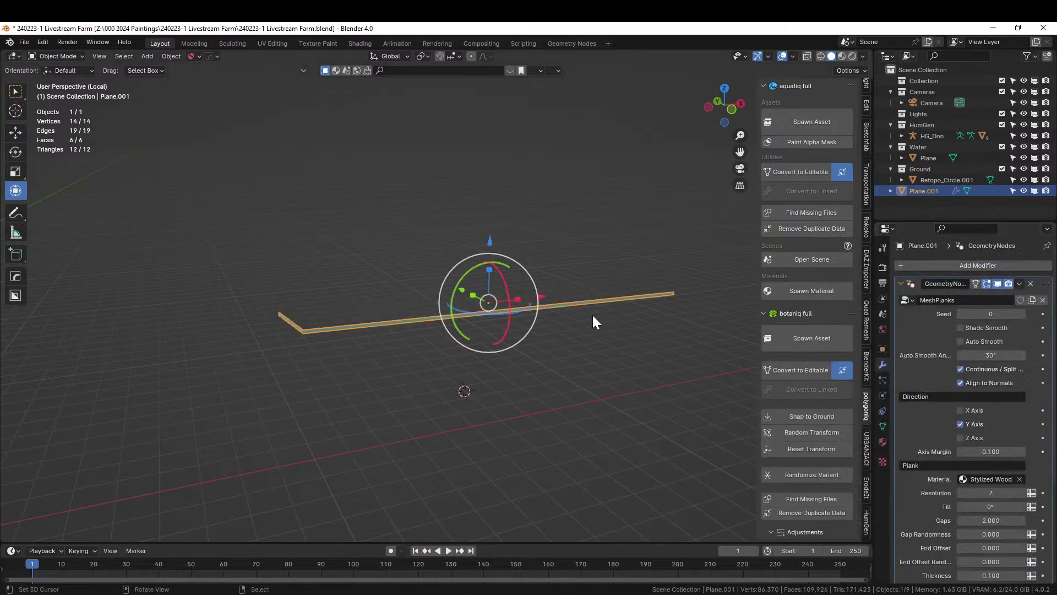
- Switch the plank direction from the Y axis to the X axis and disable the Continuous / Split option
click(961, 424)
click(960, 410)
middle_drag(694, 418, 521, 409)
click(961, 368)
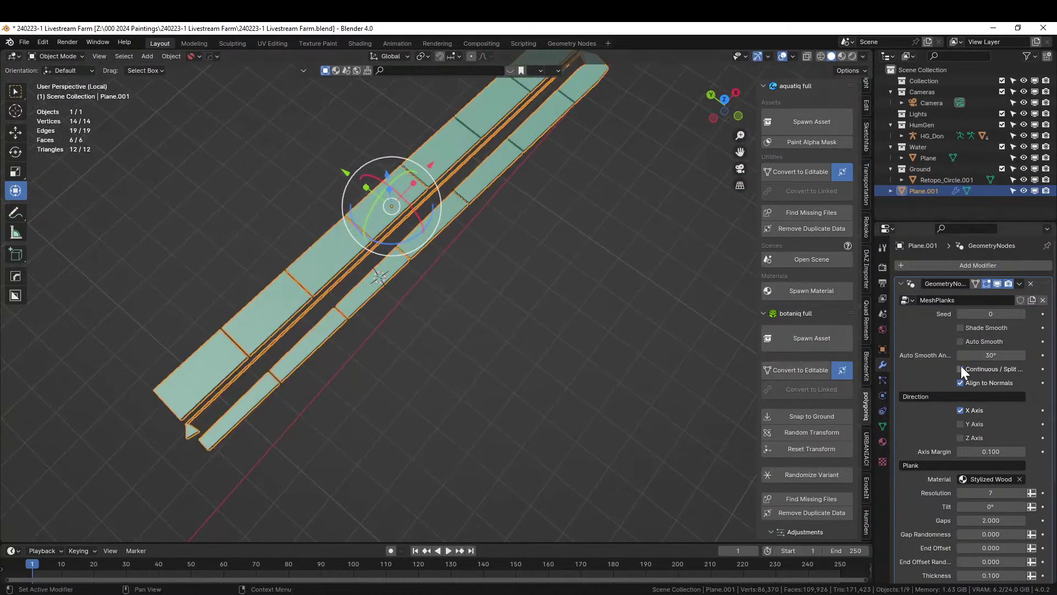
middle_drag(497, 361, 447, 308)
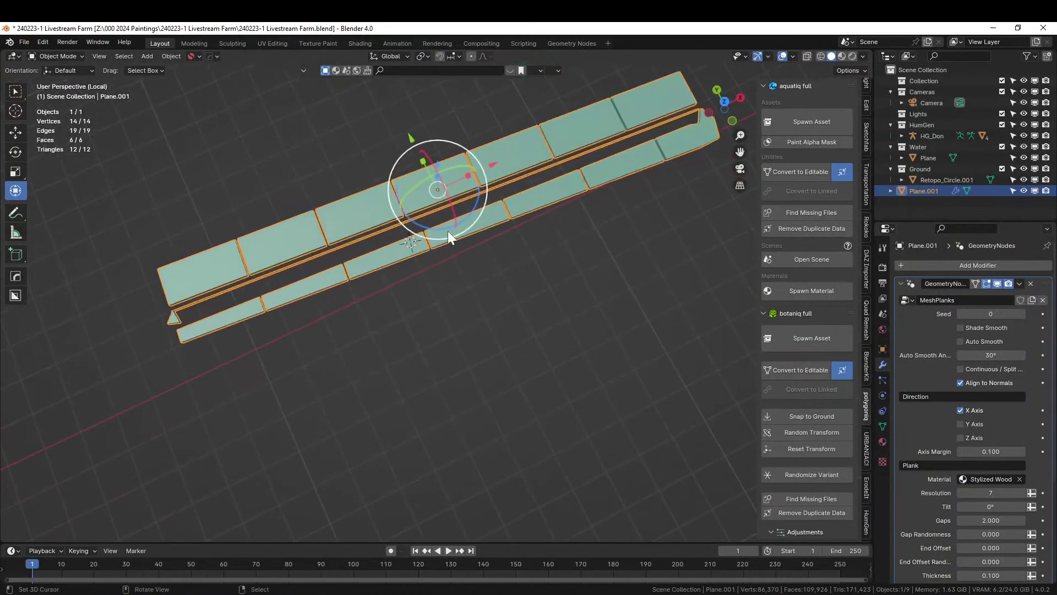
- Set the transform orientation to Local and clear the bridge plane's rotation
click(404, 55)
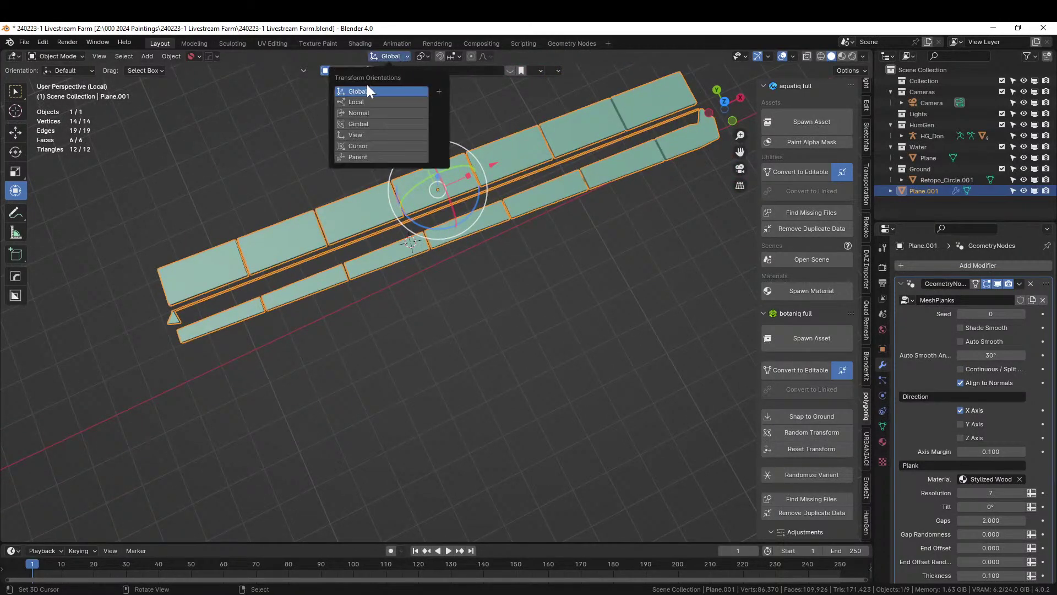
click(355, 103)
middle_drag(495, 346, 598, 295)
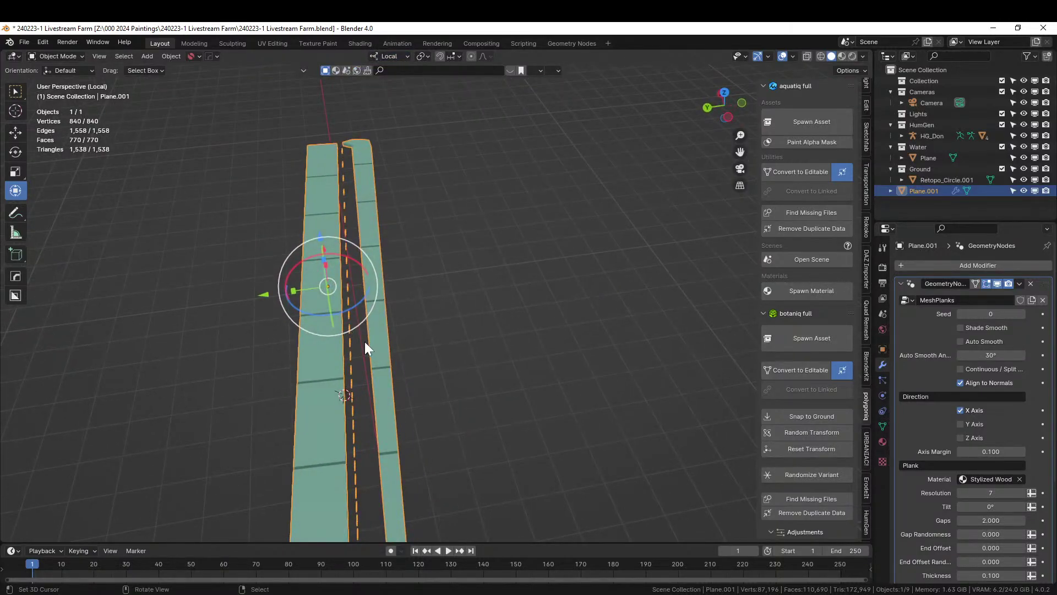
key(alt+r)
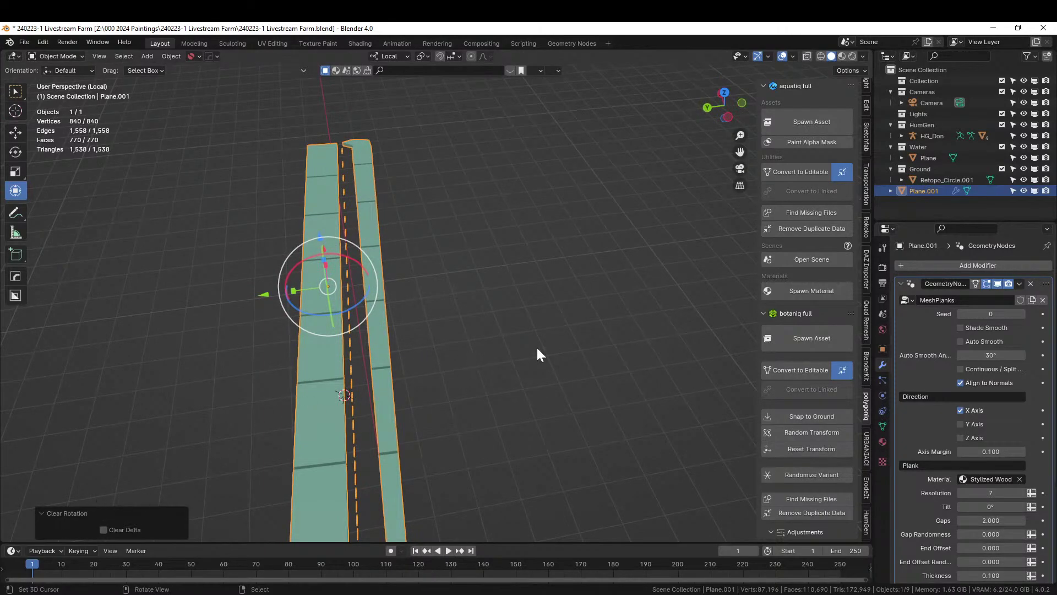
key(Tab)
key(KP_7)
key(alt+a)
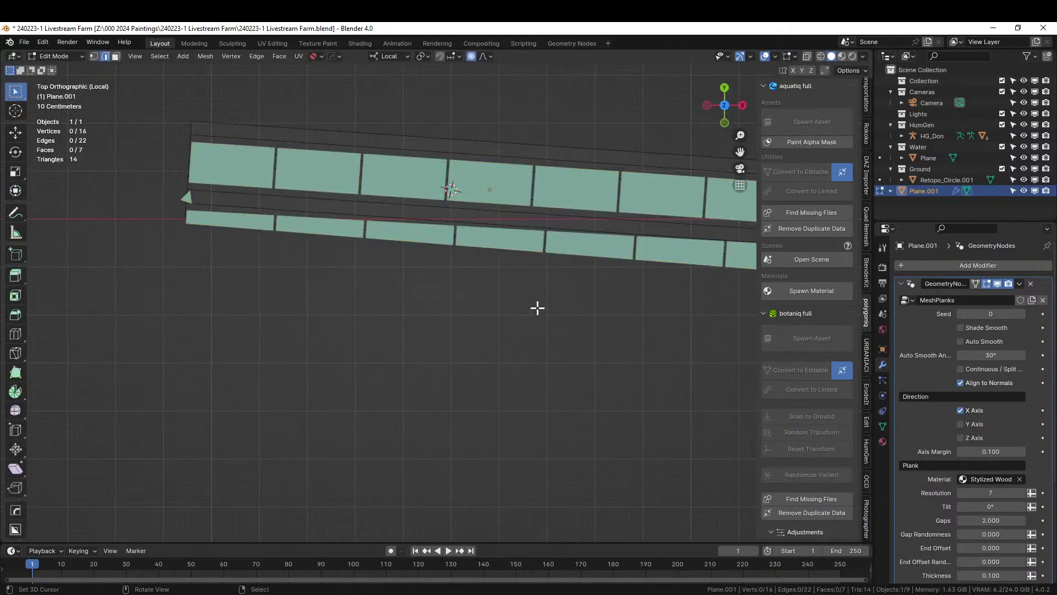
click(500, 183)
key(Tab)
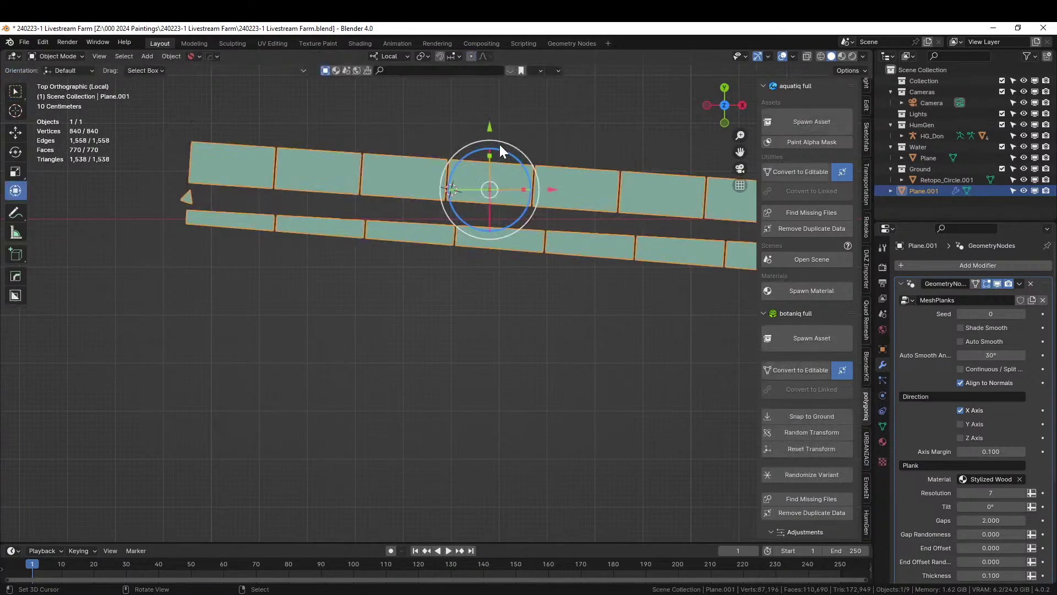
- Remove the MeshPlanks modifier from the bridge plane and show the plane's transform values
click(1030, 282)
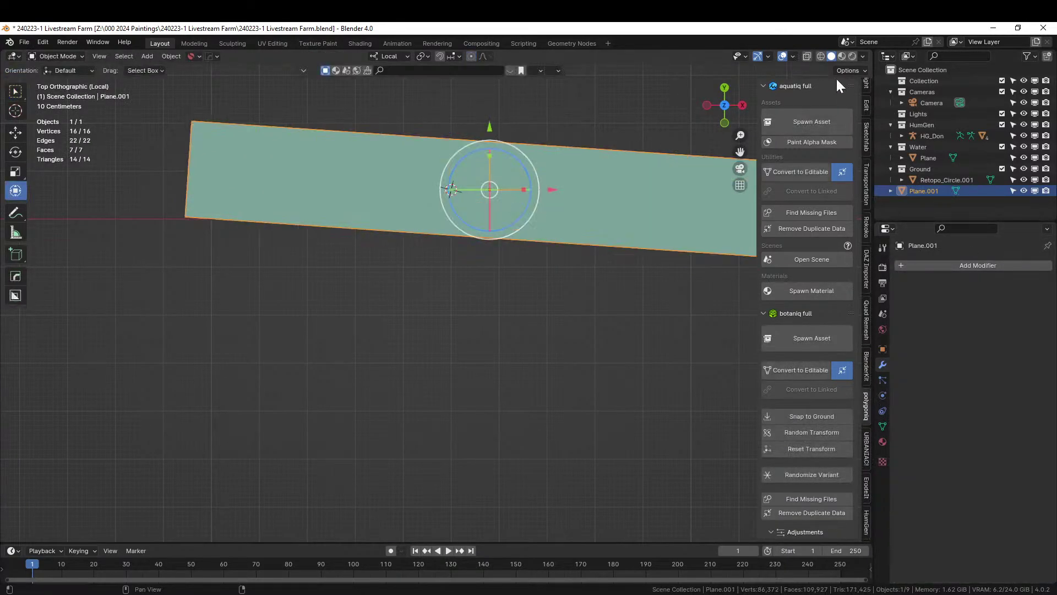
scroll(866, 99, up, 5)
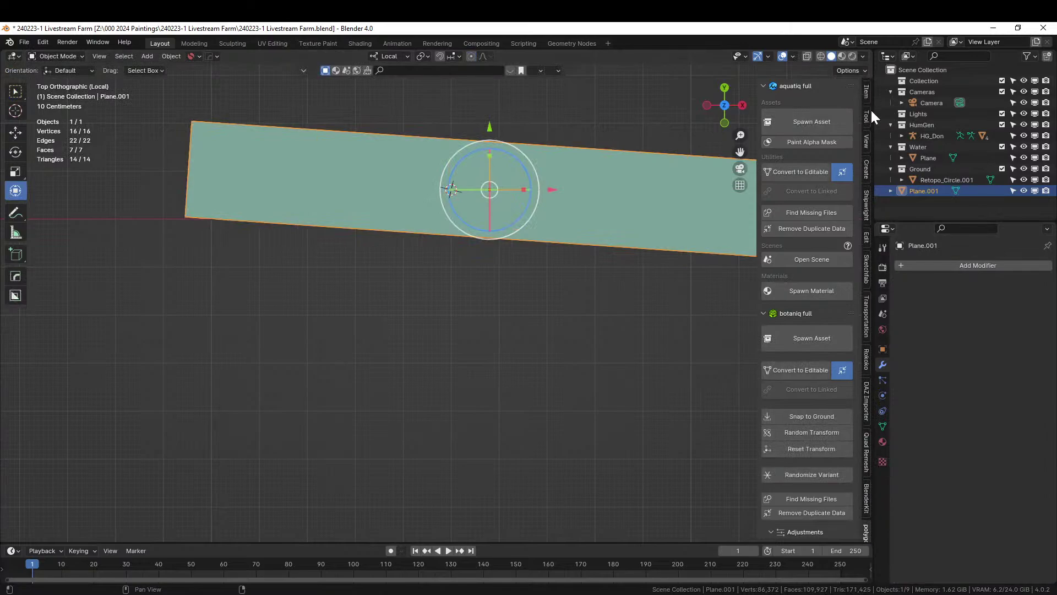
click(869, 93)
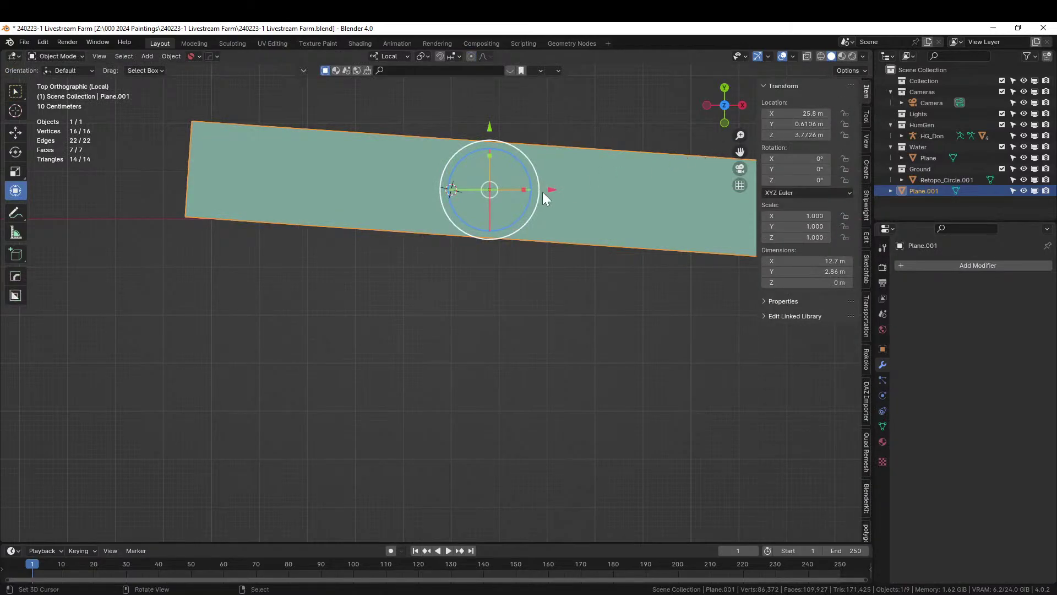
- Revert the scene through the undo history to the Move state before the bridge plane was rotated
click(39, 43)
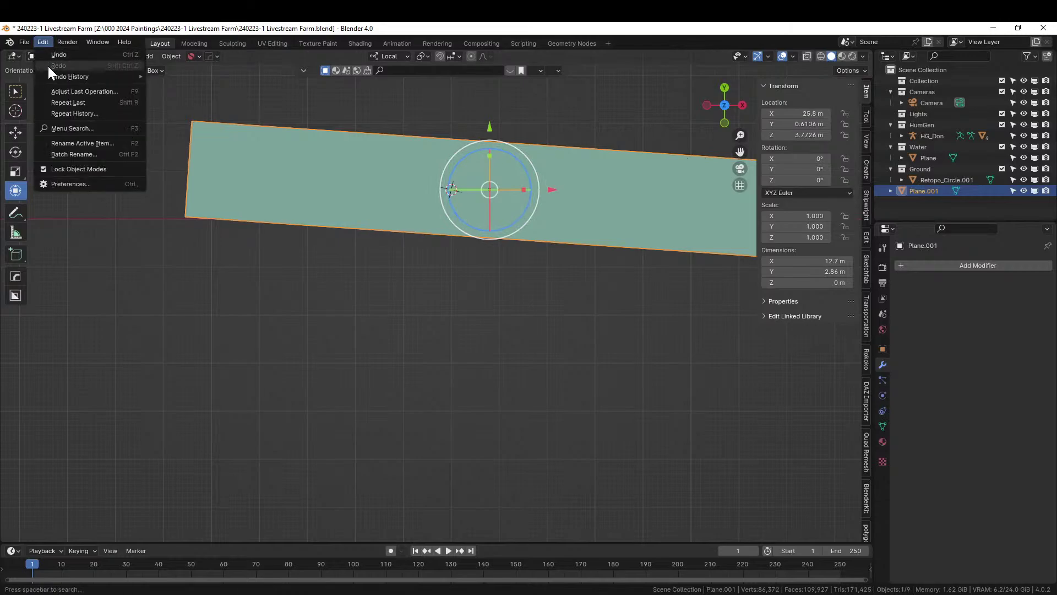
mouse_move(50, 76)
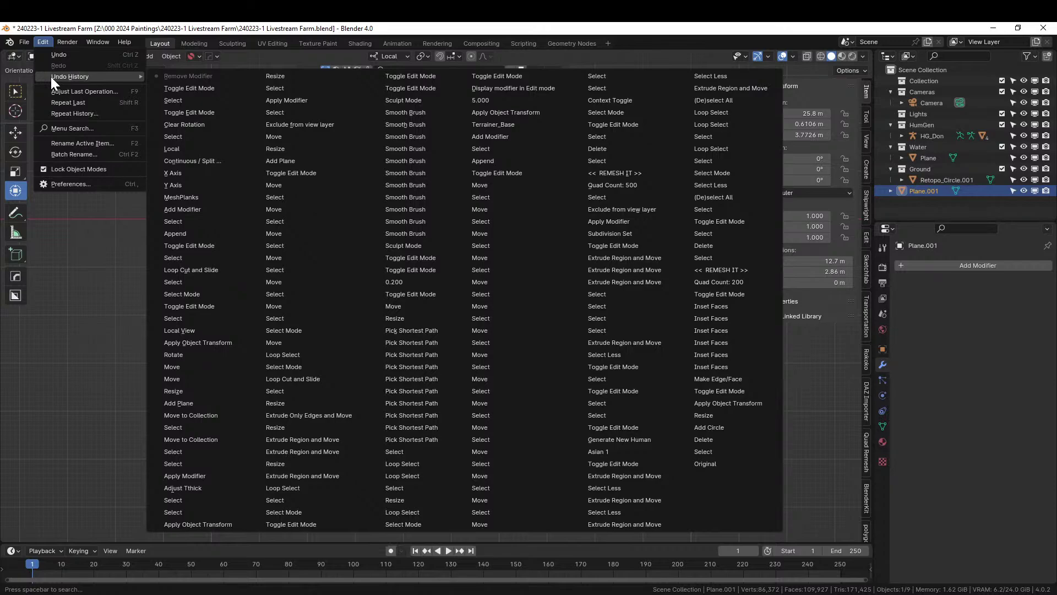
click(190, 365)
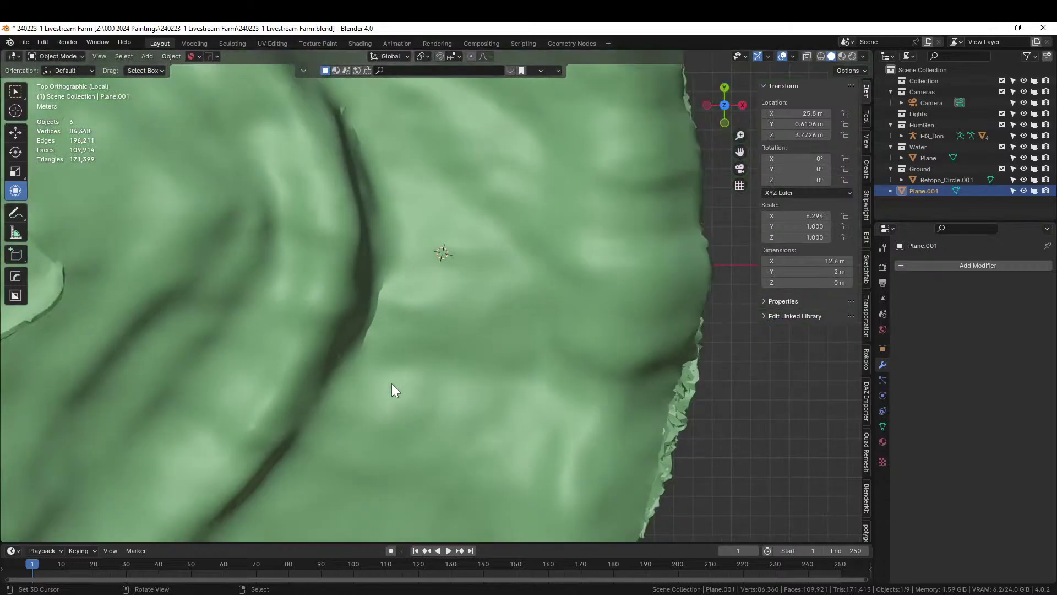
scroll(394, 383, down, 8)
scroll(393, 383, up, 4)
middle_drag(394, 382, 402, 333)
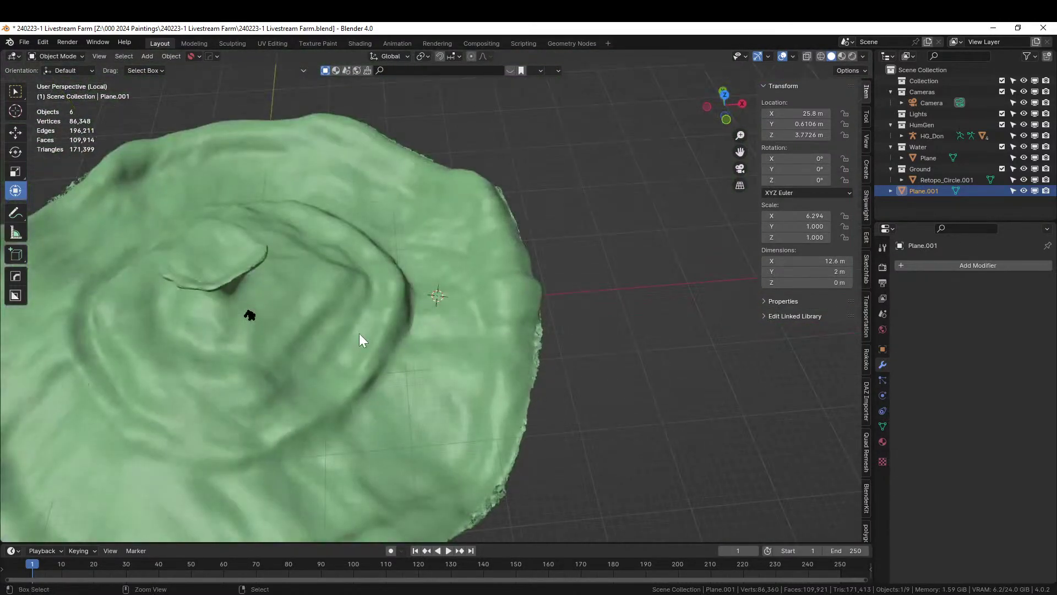
- Redo the next three plane edits and undo the last of them
key(ctrl+shift+z)
key(ctrl+shift+z)
key(ctrl+shift+z)
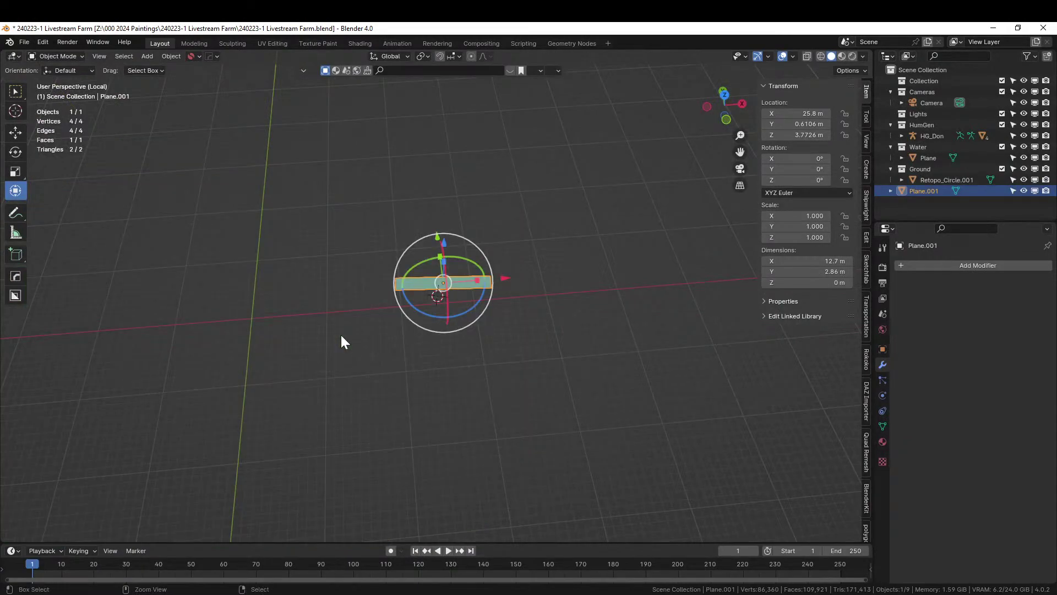
key(ctrl+z)
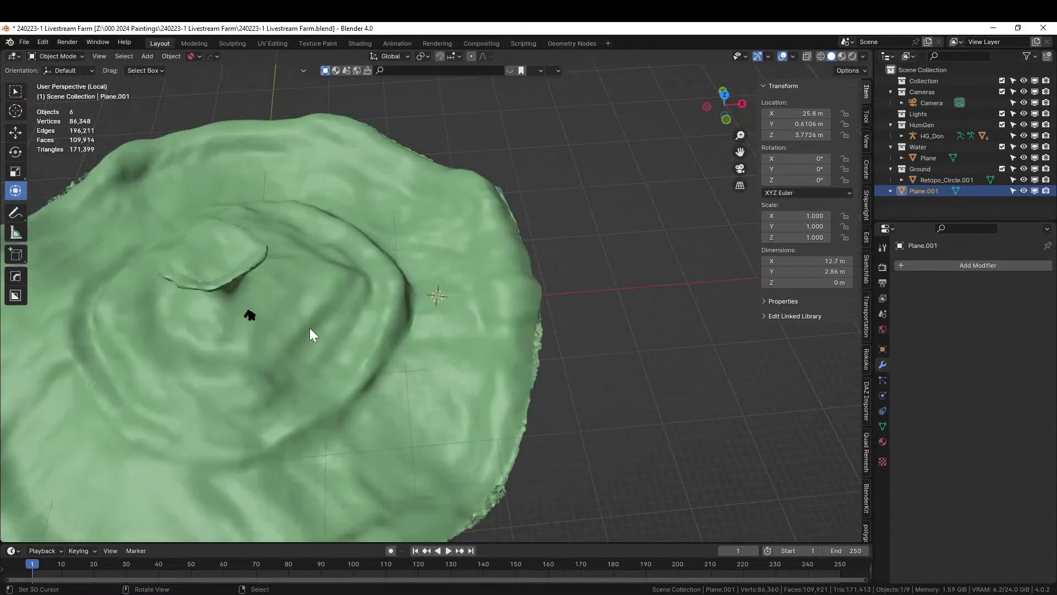
- Revert the scene through the undo history to the plane's Resize state and isolate the plane in local view
click(42, 43)
mouse_move(93, 77)
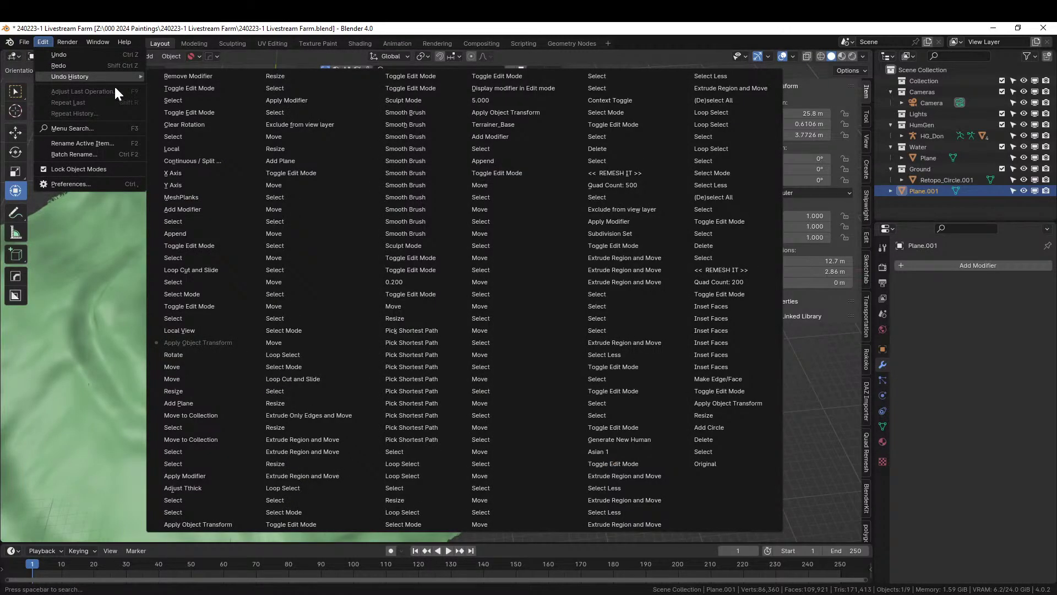
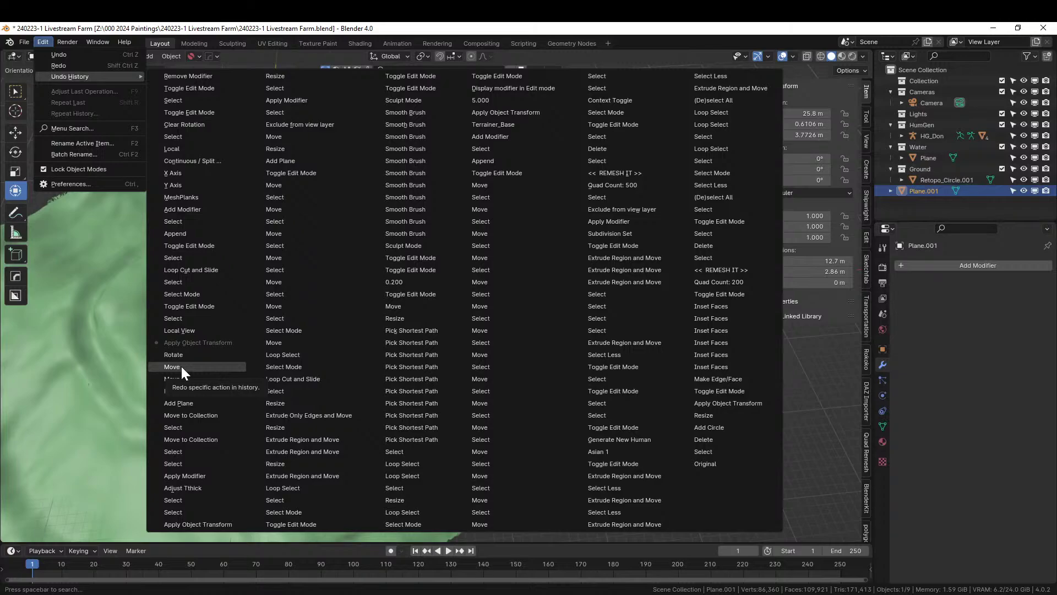
click(182, 392)
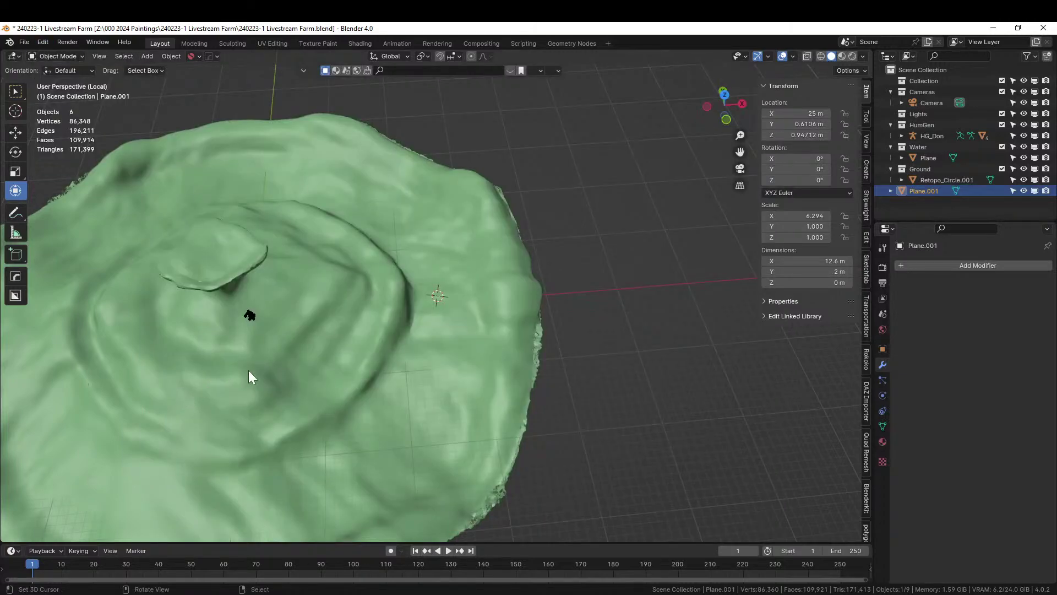
key(KP_Divide)
middle_drag(256, 378, 278, 419)
key(KP_Divide)
scroll(278, 419, up, 2)
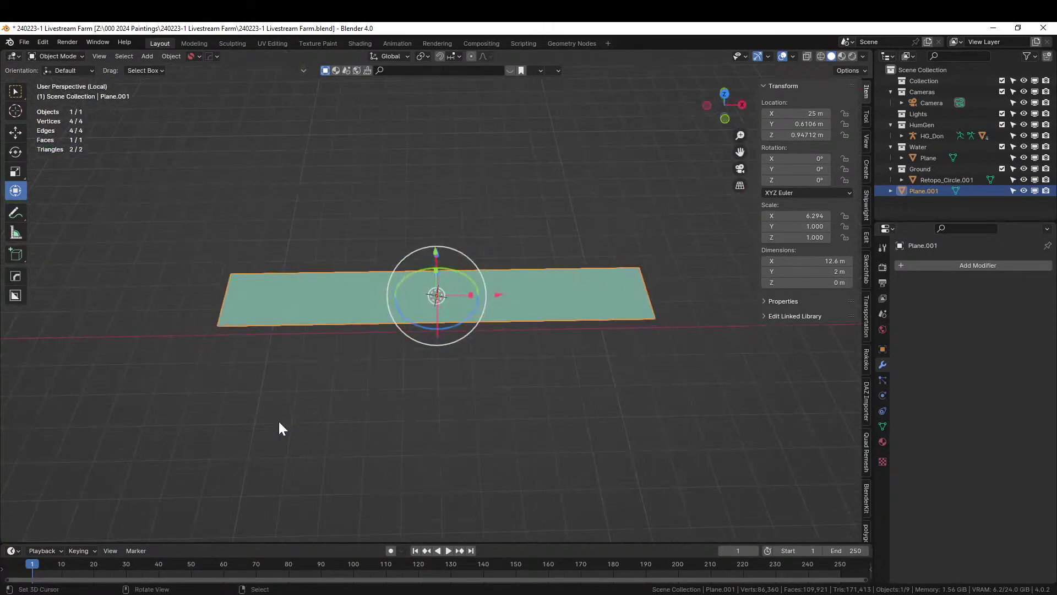
- Add a Geometry Nodes modifier to the bridge plane, append the MeshPlanks node group and assign it to the modifier
click(897, 264)
click(880, 265)
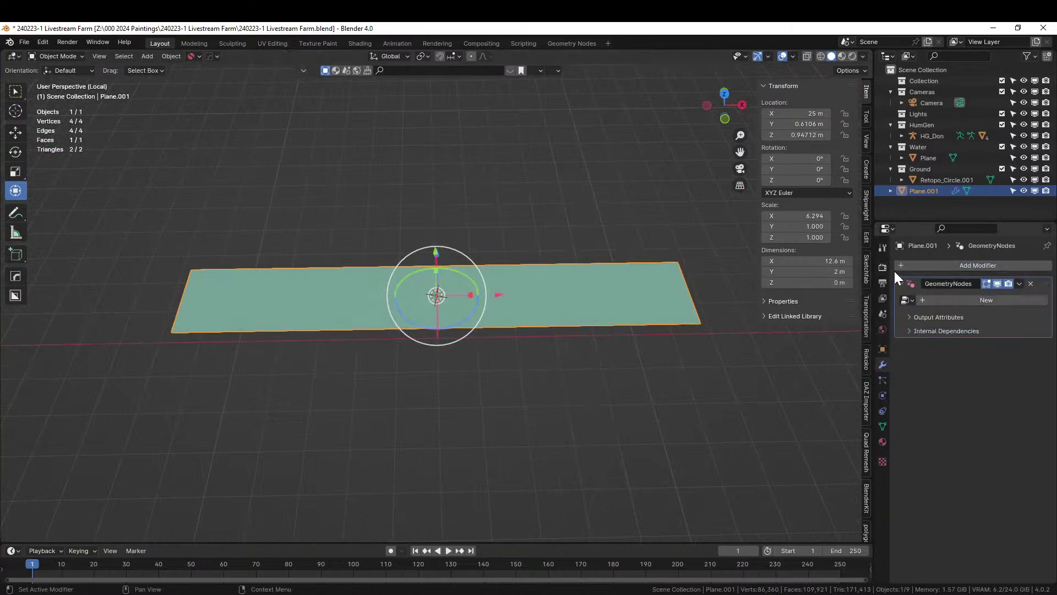
click(913, 299)
key(F4)
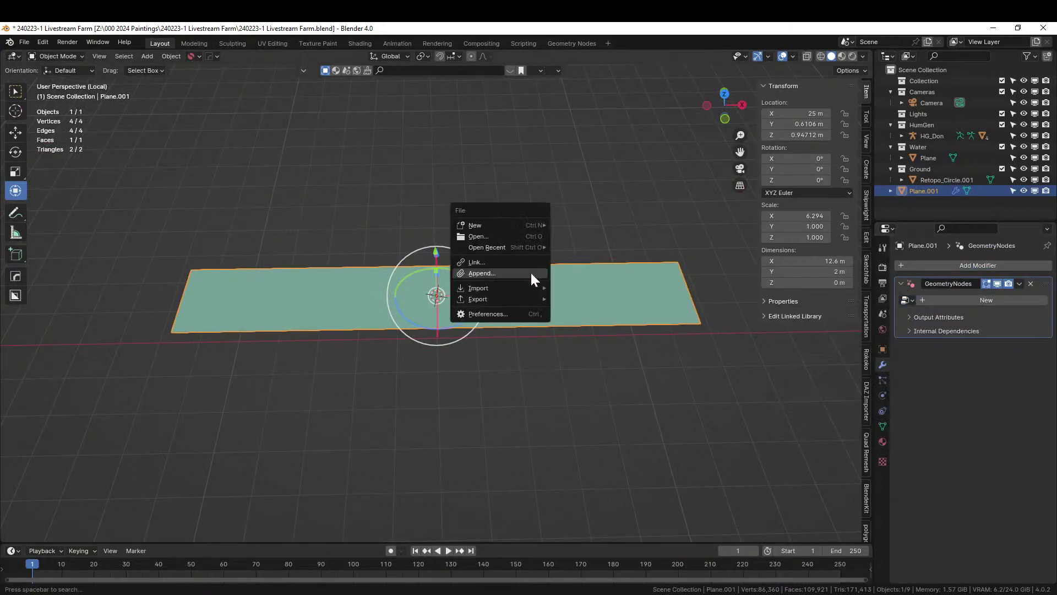
click(532, 274)
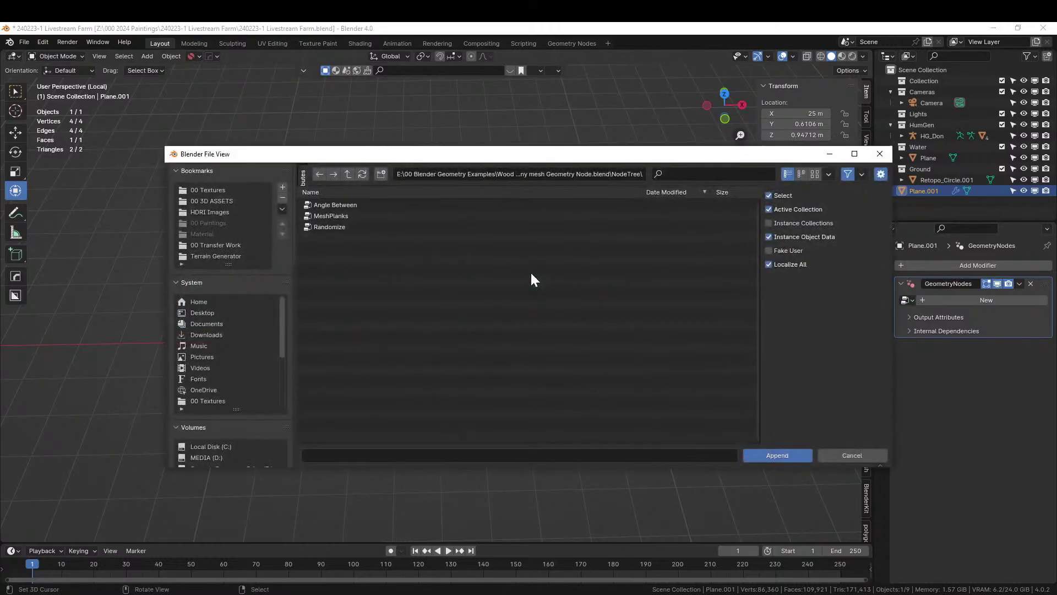
double_click(339, 217)
click(908, 299)
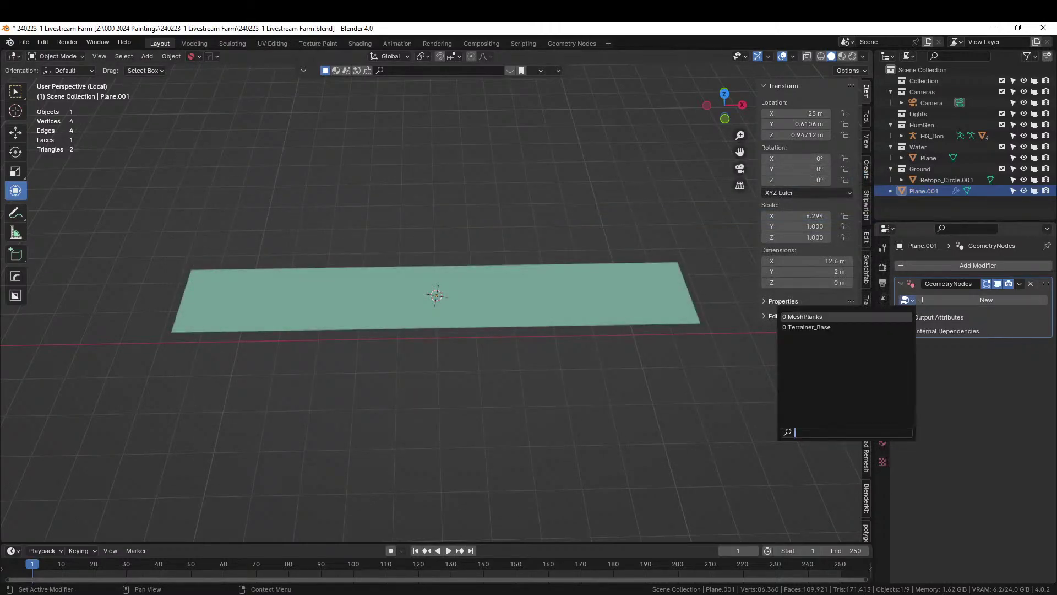
click(818, 317)
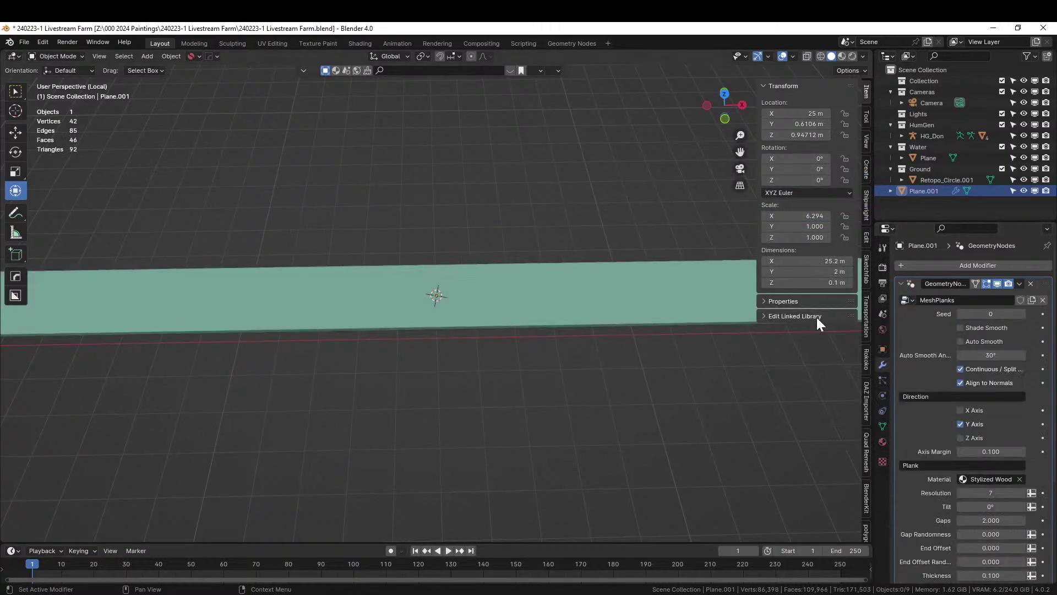
- Switch the plank direction from the Y axis to the X axis and set Side Gaps to 0.150
click(962, 424)
click(961, 411)
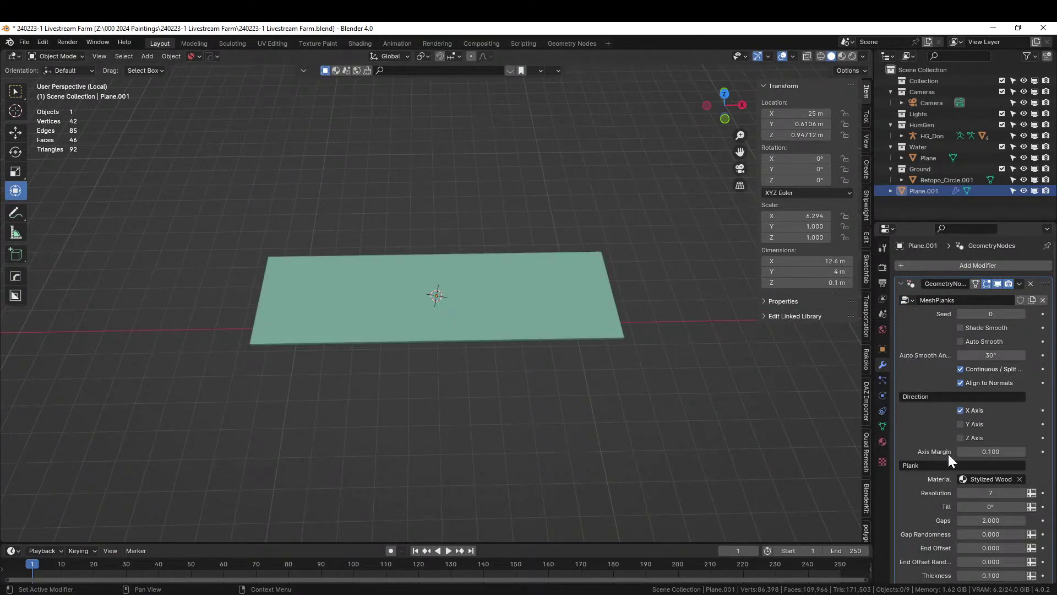
scroll(946, 457, down, 3)
drag(977, 551, 994, 551)
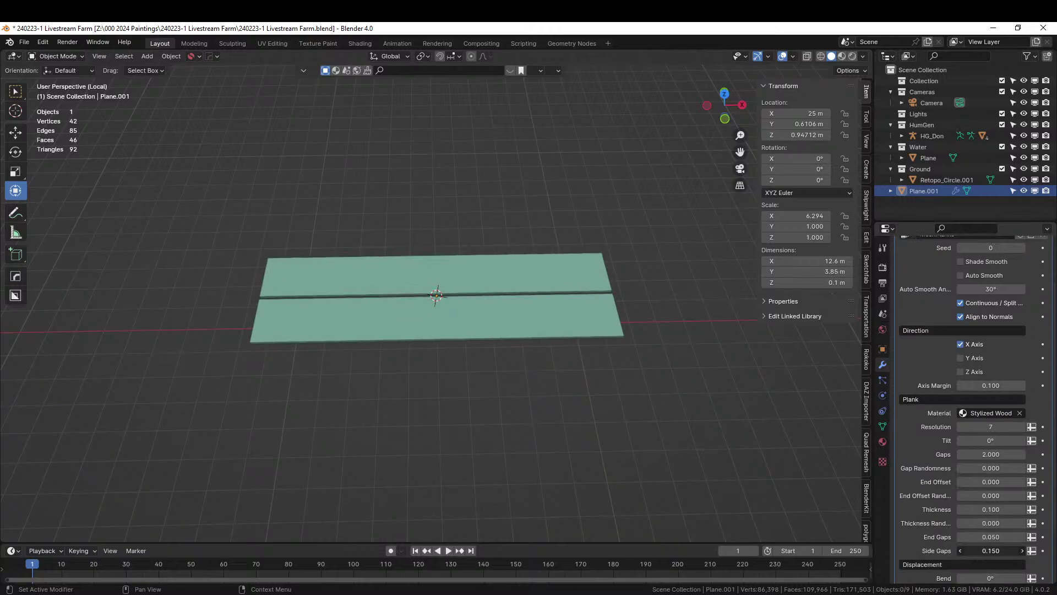
scroll(977, 266, up, 3)
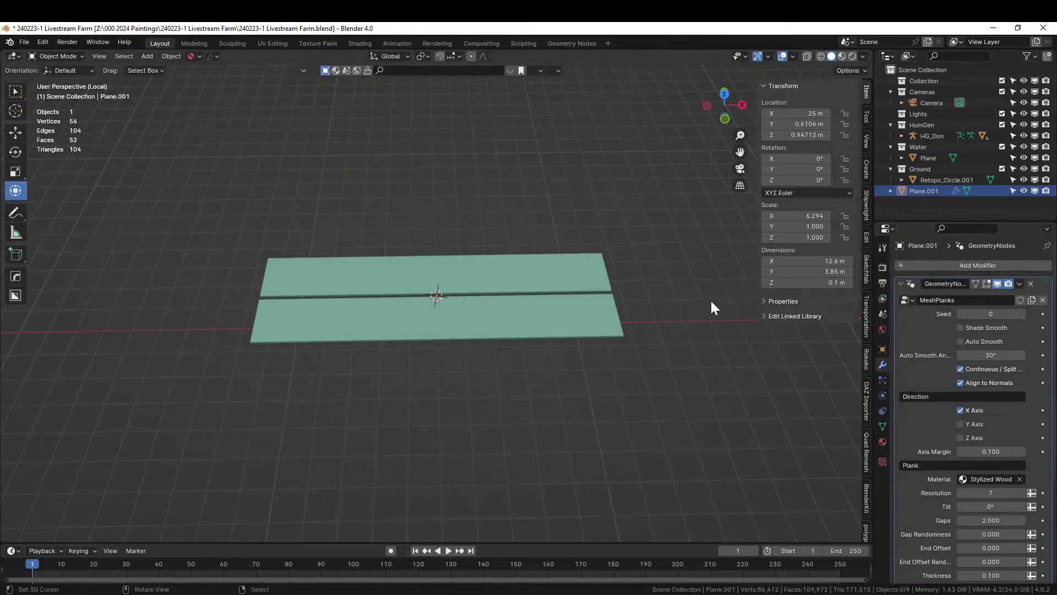
- Divide the bridge plane along its length with three evenly spaced loop cuts and return to Object Mode
key(Tab)
middle_drag(479, 293, 506, 397)
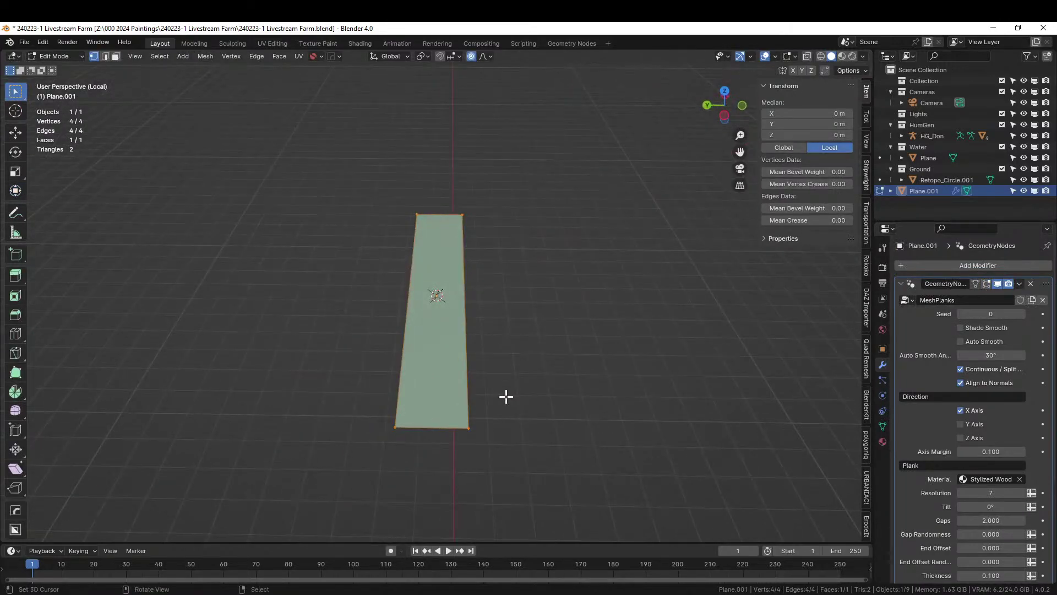
key(2)
click(429, 428)
key(ctrl+r)
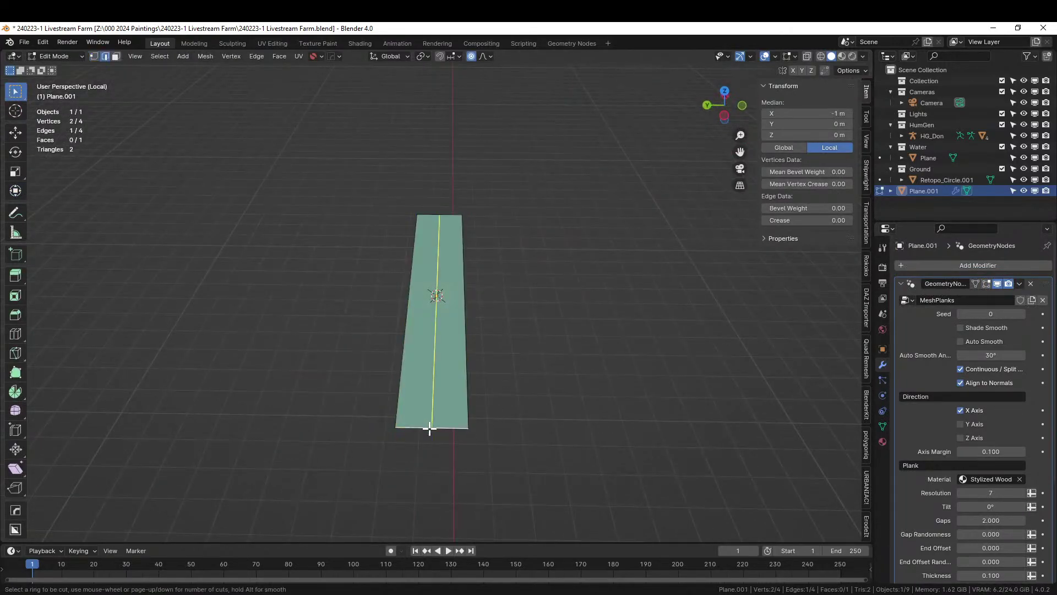
scroll(430, 429, up, 1)
click(429, 429)
right_click(430, 428)
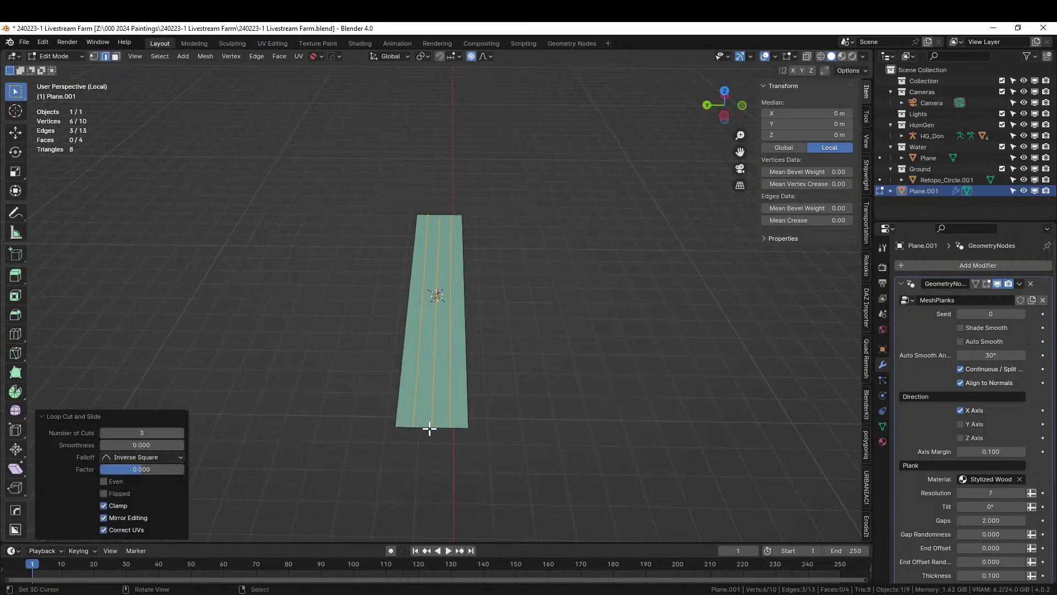
key(Tab)
middle_drag(483, 426, 481, 399)
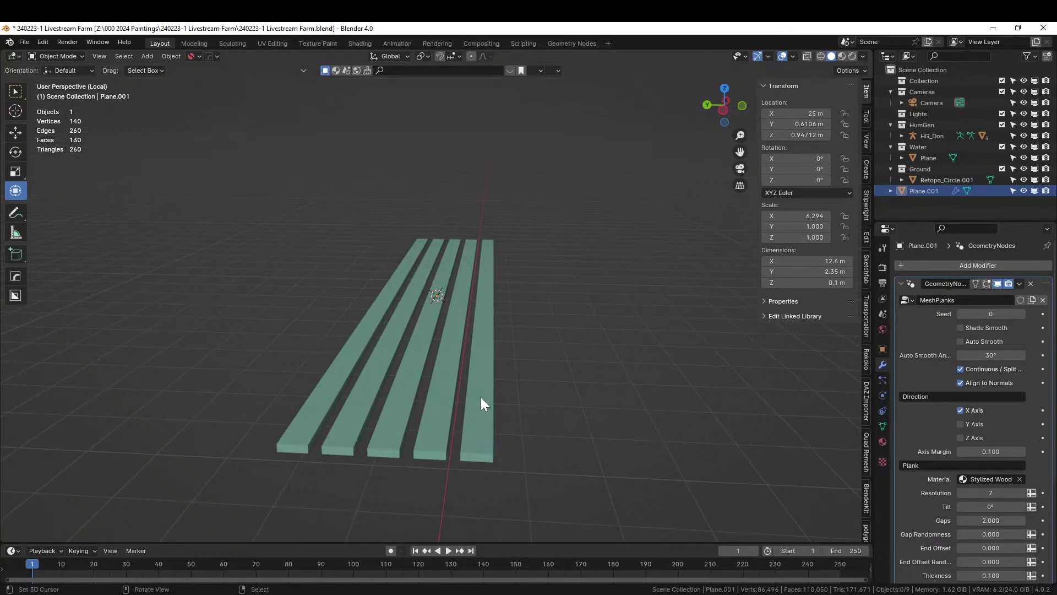
- Slide the three lengthwise edge loops toward one long side of the plane by a factor of 0.449
key(Tab)
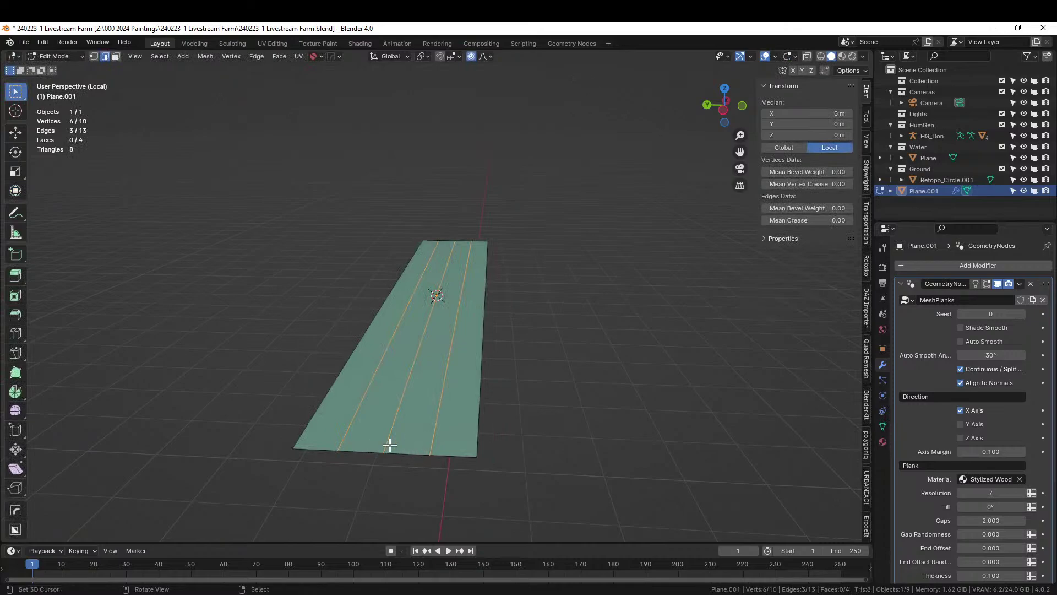
key(g)
key(g)
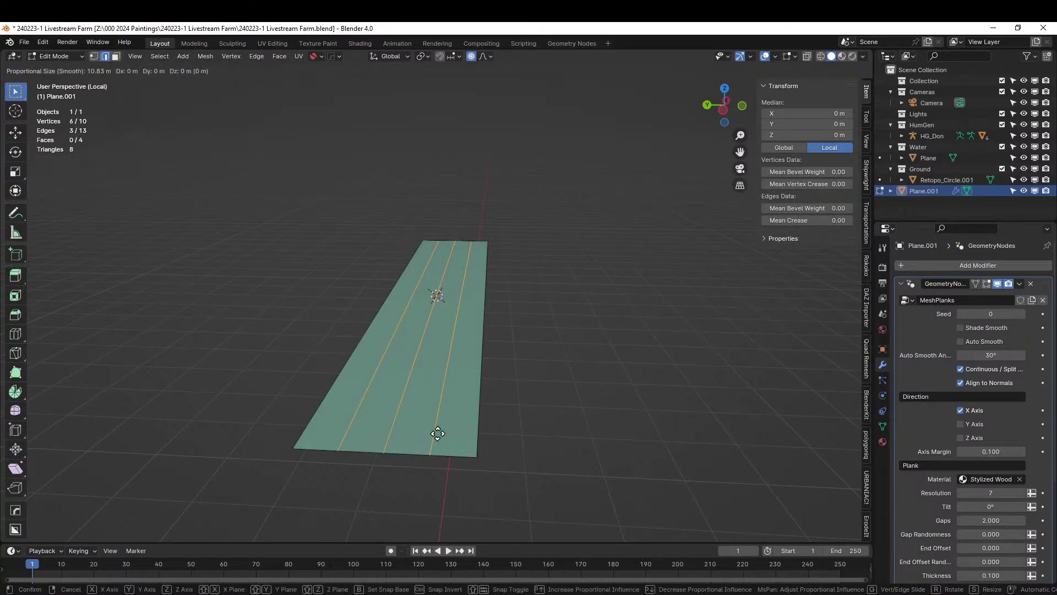
click(416, 435)
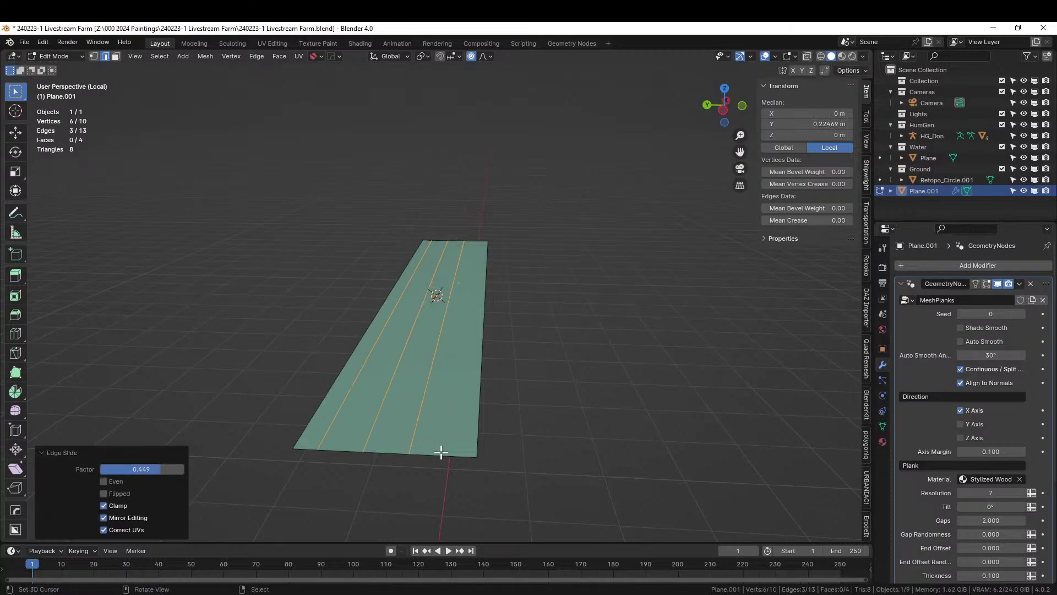
- Knife-cut the widest lengthwise strip of the plane from one short end to the other and return to Object Mode
click(441, 453)
key(KP_7)
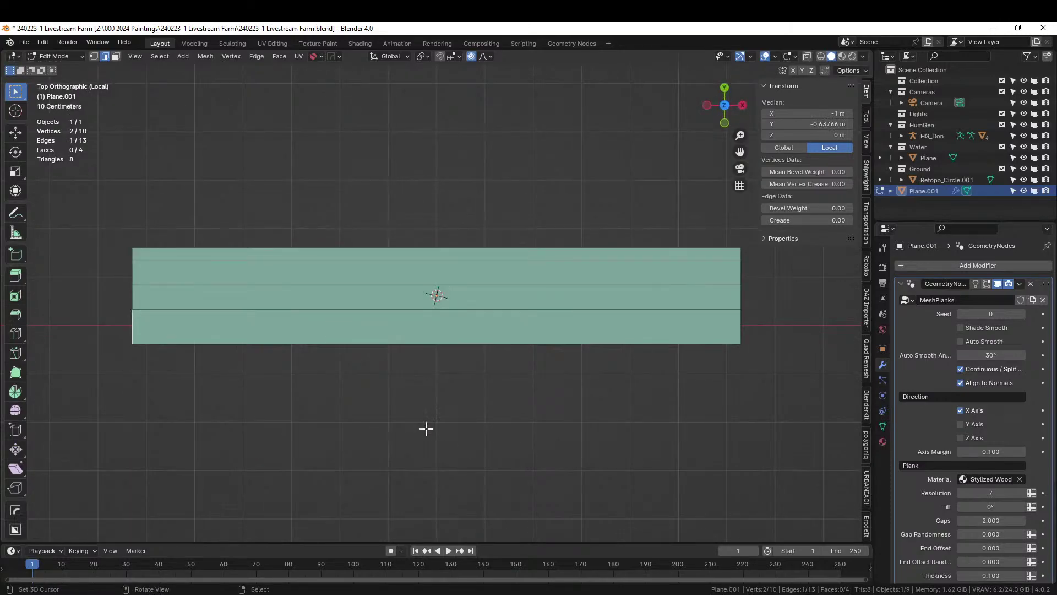
key(k)
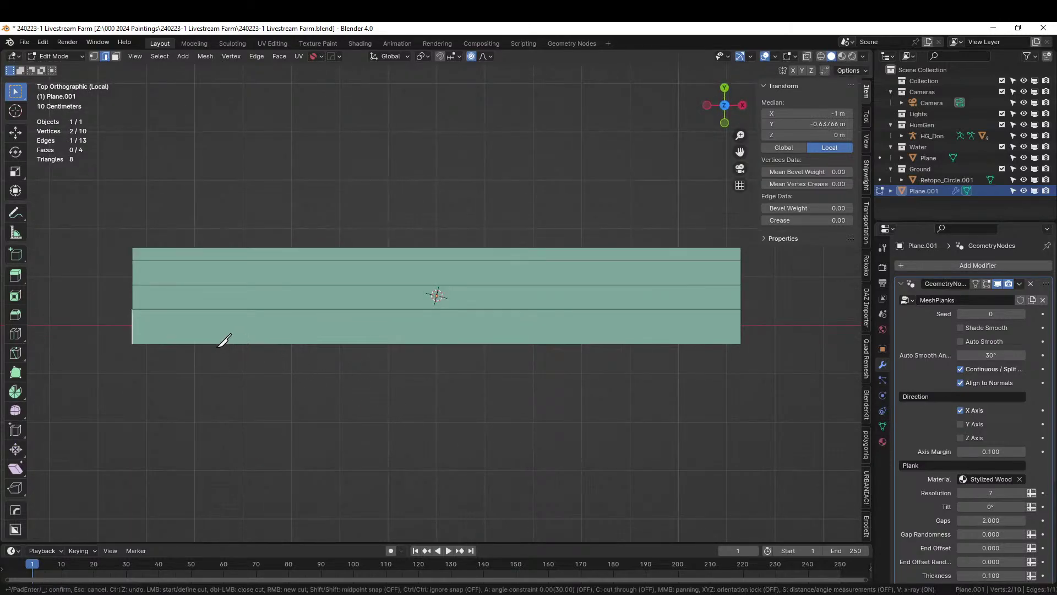
click(140, 324)
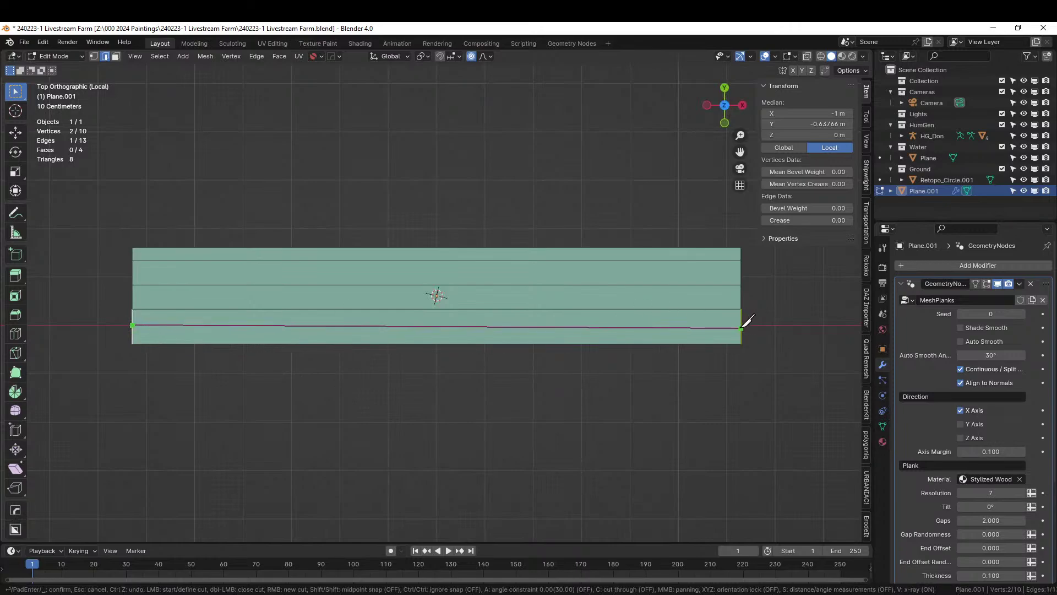
click(742, 328)
key(Return)
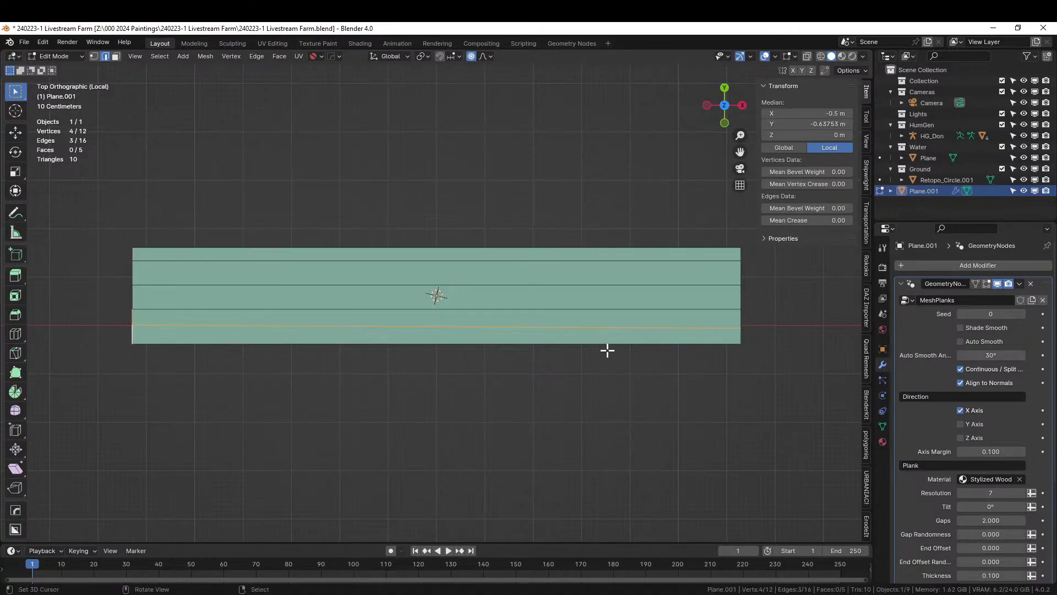
key(Tab)
middle_drag(562, 369, 728, 298)
- Set the planks' Side Gaps to 0.005
scroll(947, 448, down, 2)
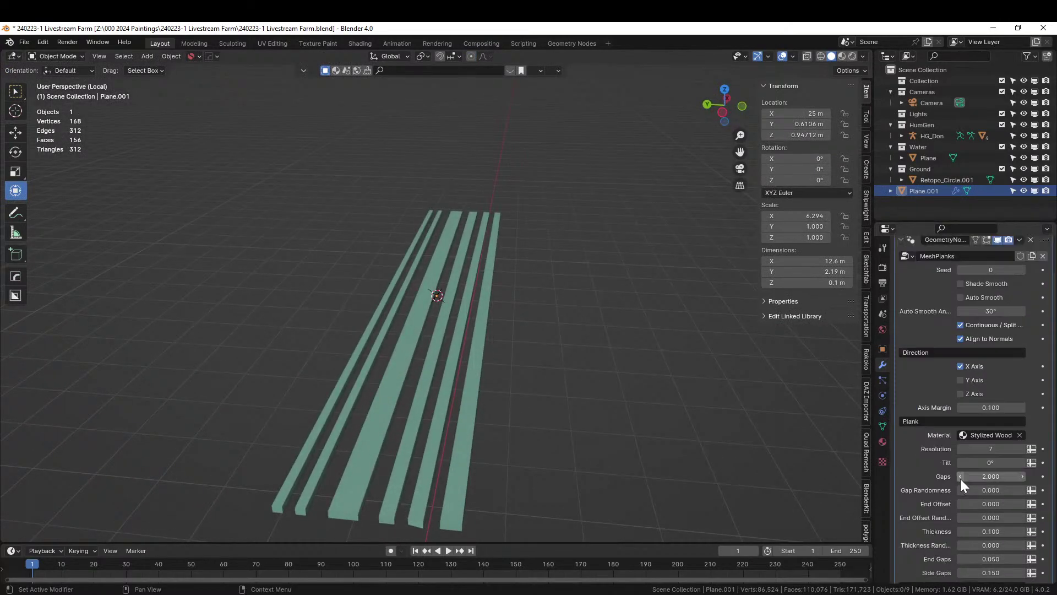
scroll(953, 463, down, 2)
drag(990, 529, 936, 528)
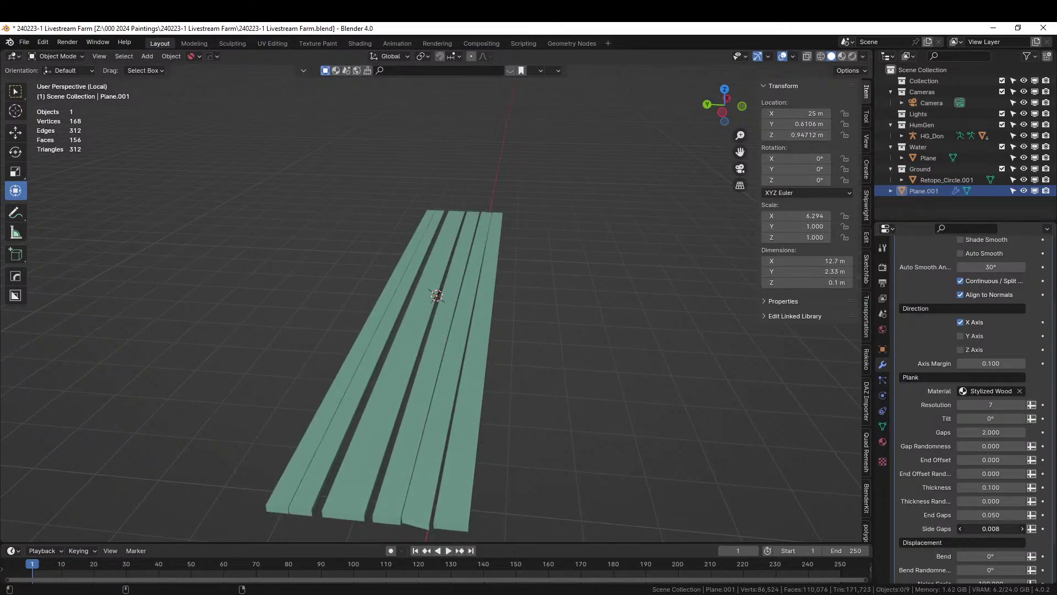
drag(936, 528, 936, 528)
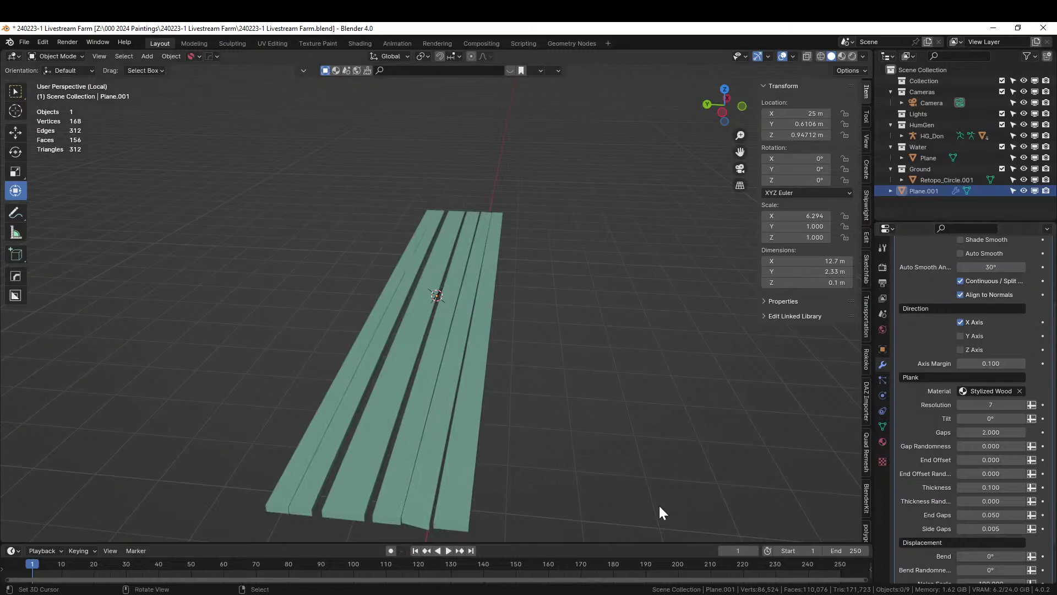
- Disable Continuous / Split and set the planks' Gaps to 0.501, Gap Randomness to 0.370 and End Gaps to 0.009
click(960, 281)
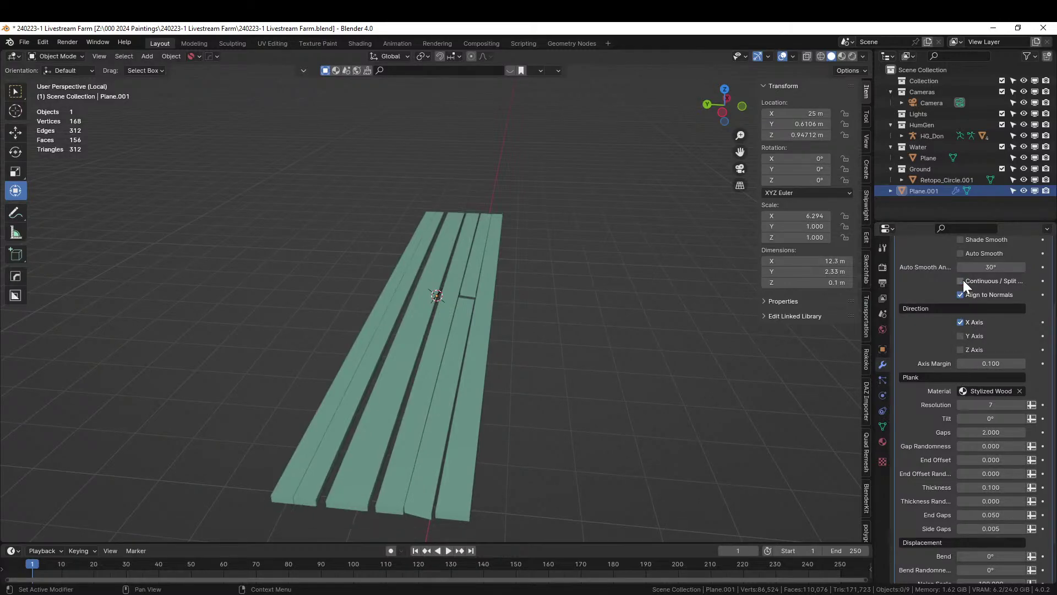
middle_drag(692, 406, 601, 440)
mouse_move(1001, 434)
mouse_down()
mouse_move(936, 433)
mouse_move(991, 447)
mouse_move(986, 432)
mouse_move(1017, 432)
mouse_up()
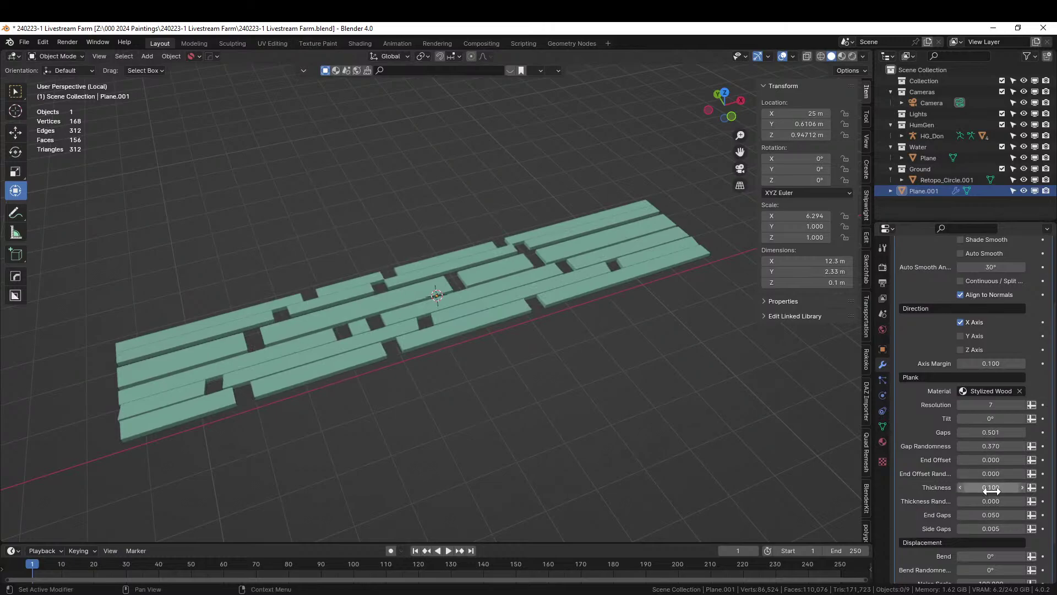
drag(996, 514, 979, 514)
middle_drag(581, 440, 656, 388)
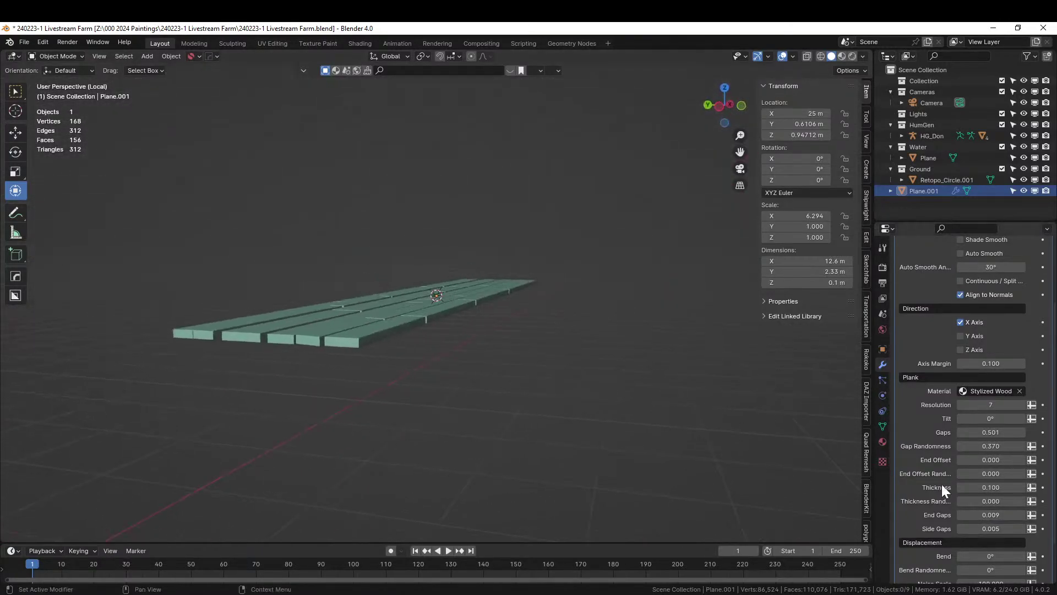
- Set the planks' Thickness to 0.058, Thickness Randomness to 0.024 and Resolution to 9
drag(998, 488, 992, 489)
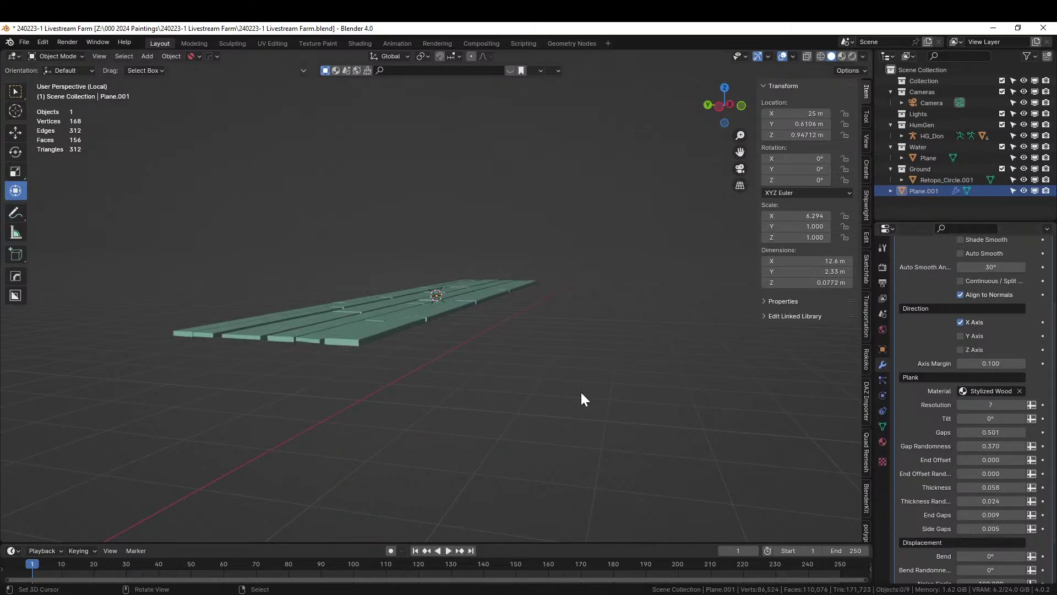
middle_drag(581, 391, 574, 408)
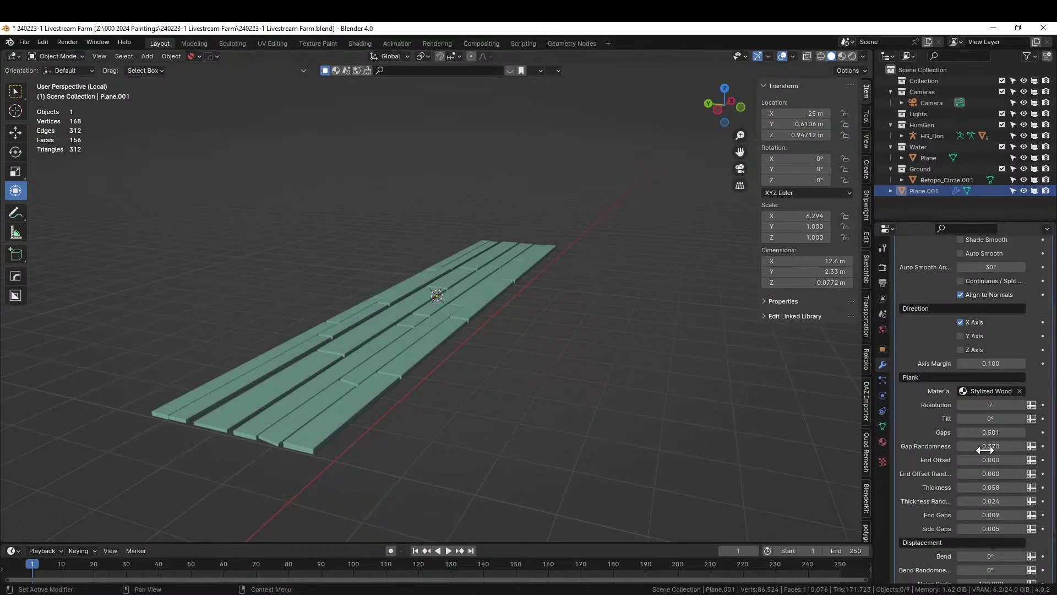
click(1021, 404)
click(1022, 405)
- Set the planks' Bend to 3° and Bend Randomness to 1.5°
click(991, 556)
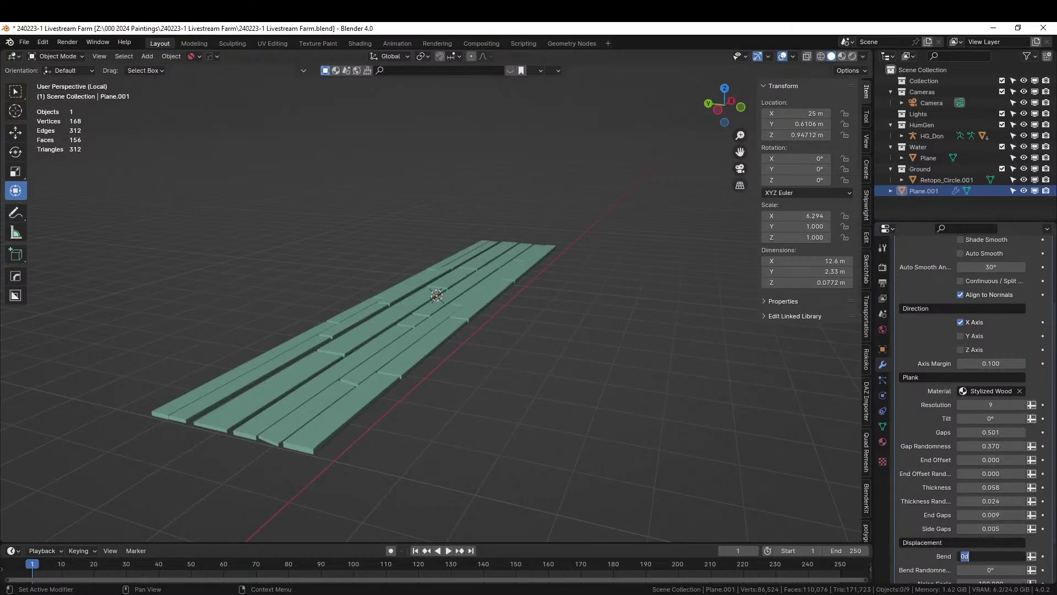
text(3)
key(Return)
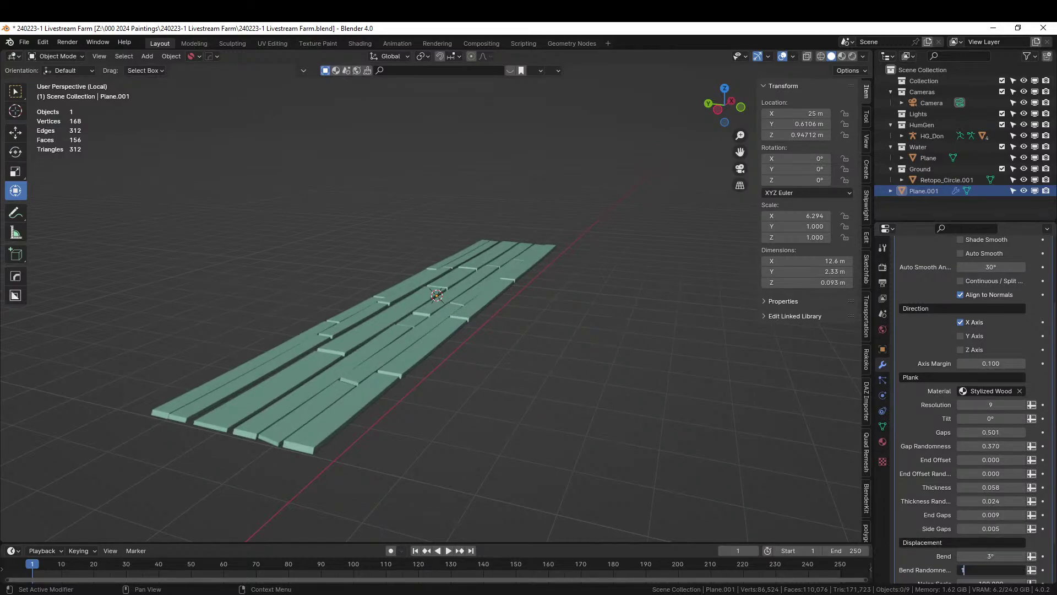
middle_drag(552, 415, 506, 435)
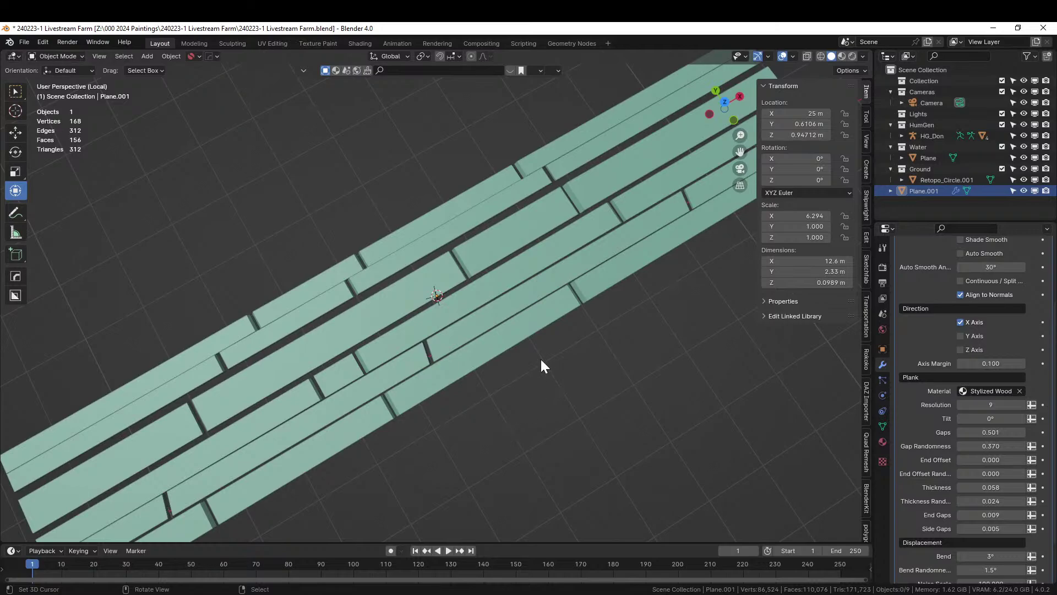
scroll(545, 330, down, 5)
middle_drag(550, 331, 443, 392)
scroll(308, 235, down, 2)
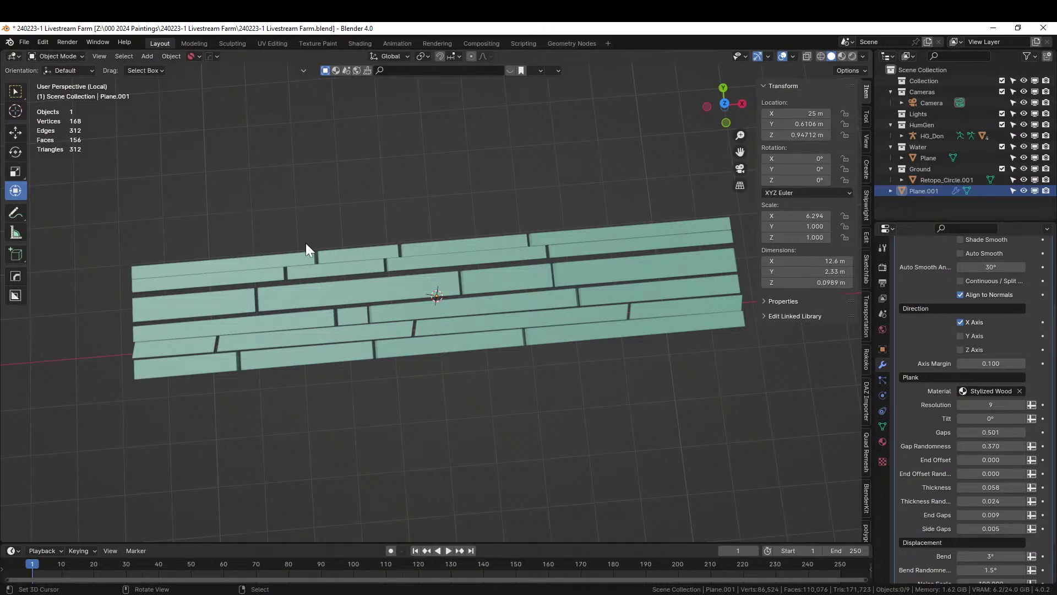
middle_drag(412, 383, 408, 193)
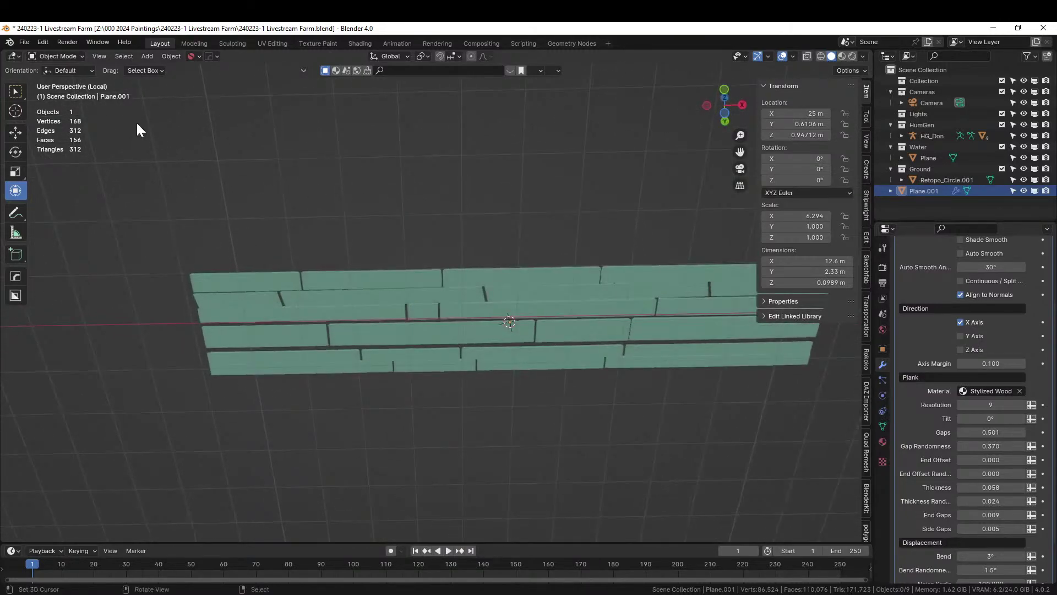
- Split the viewport and turn the new area into an Asset Browser showing the Big Medium Small library
drag(9, 51, 440, 209)
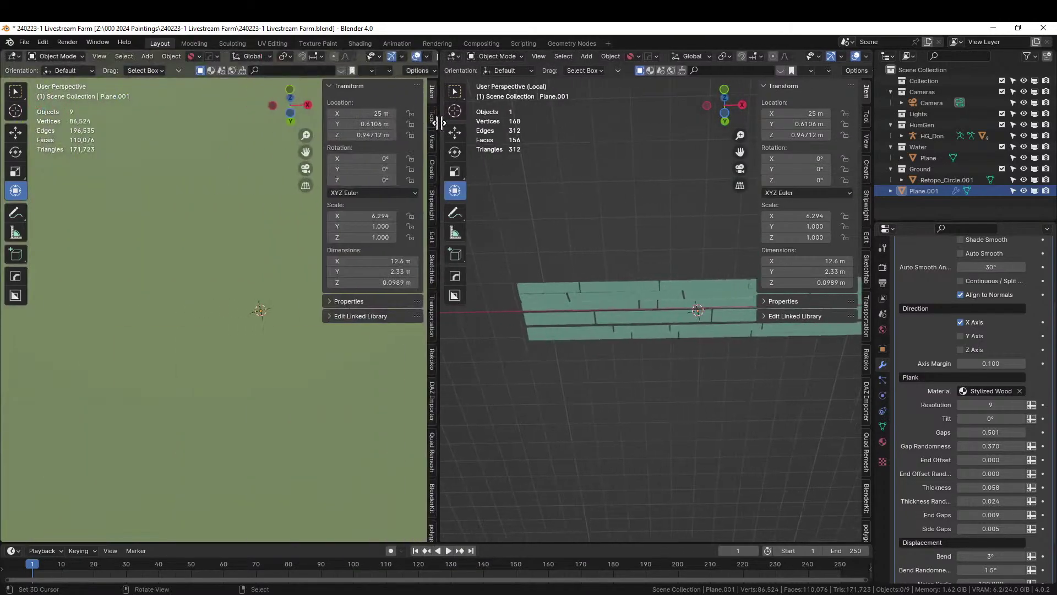
key(shift+F1)
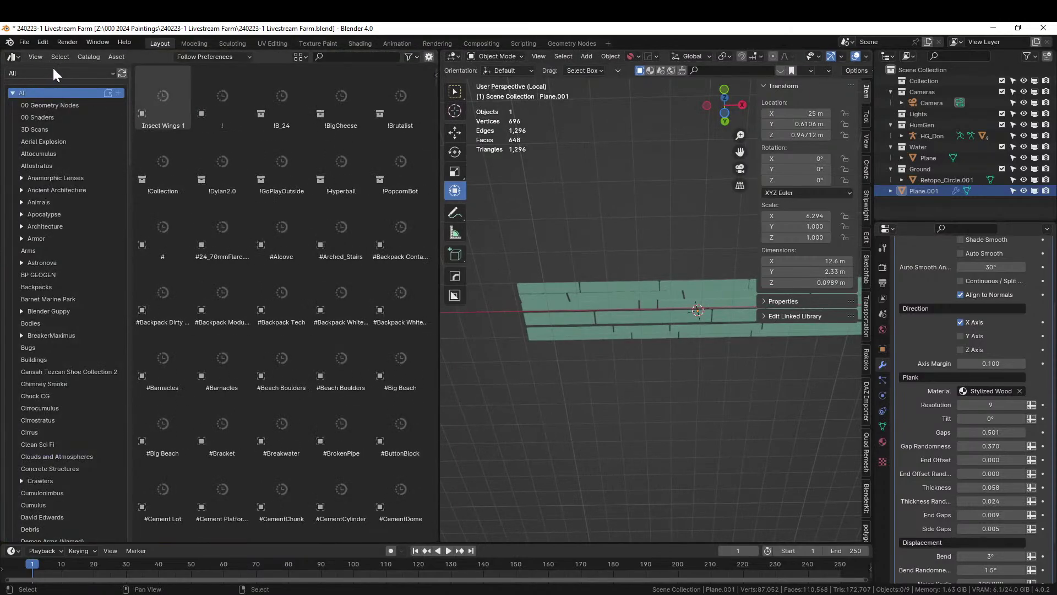
click(55, 73)
click(207, 104)
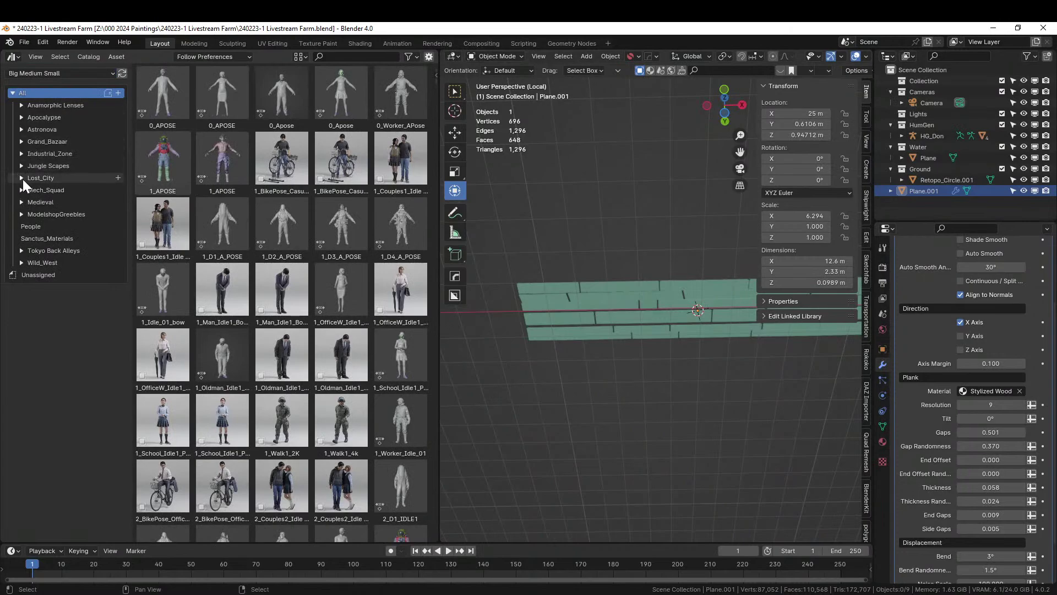
- Search the Grand_Bazaar catalog for "wood" and place the Wood_details_06_2K beam in the scene beside the planks
click(21, 142)
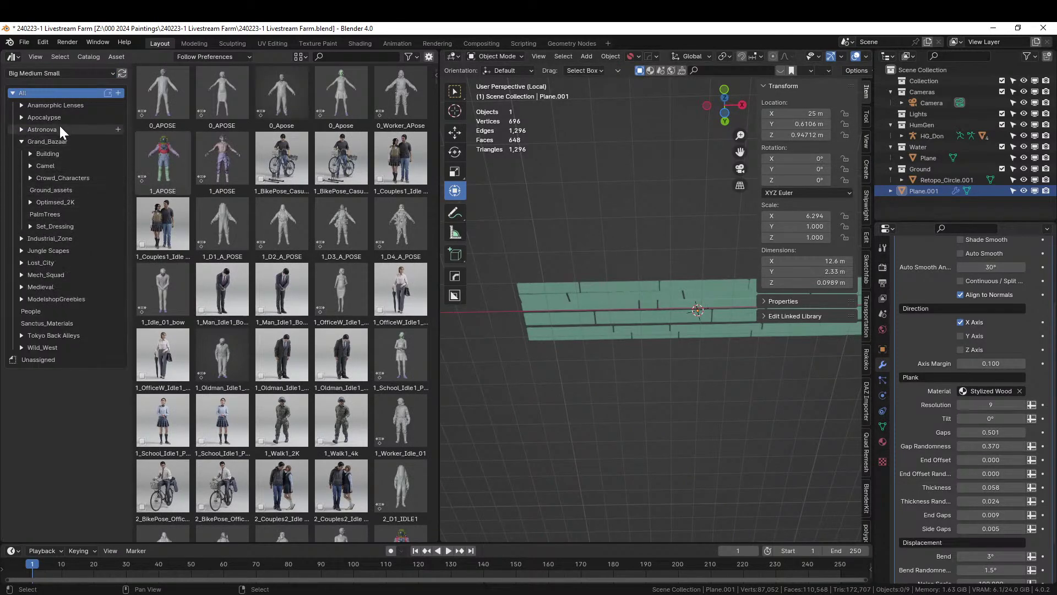
click(61, 142)
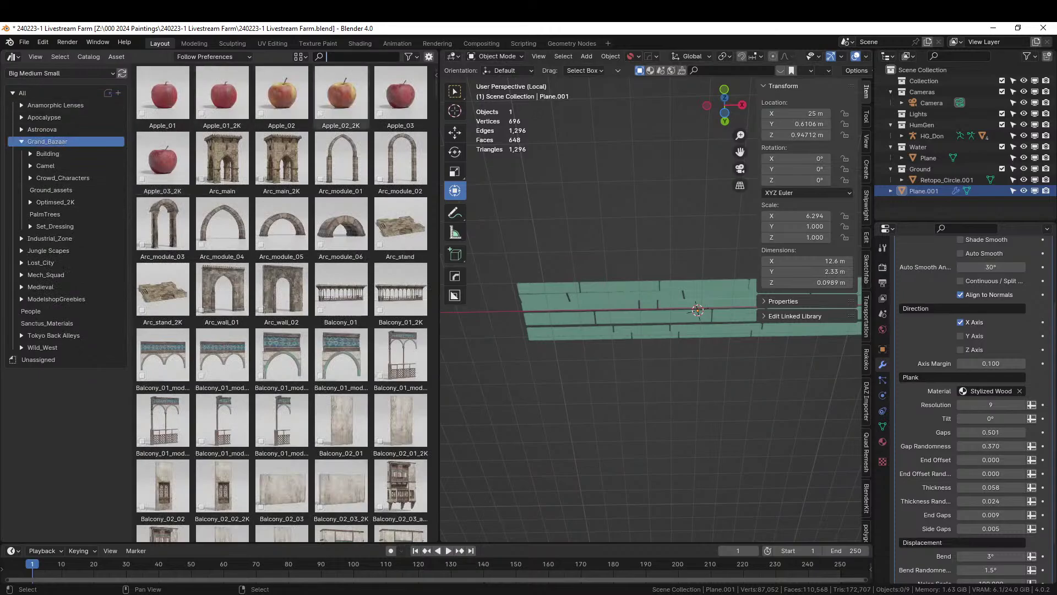
text(wood)
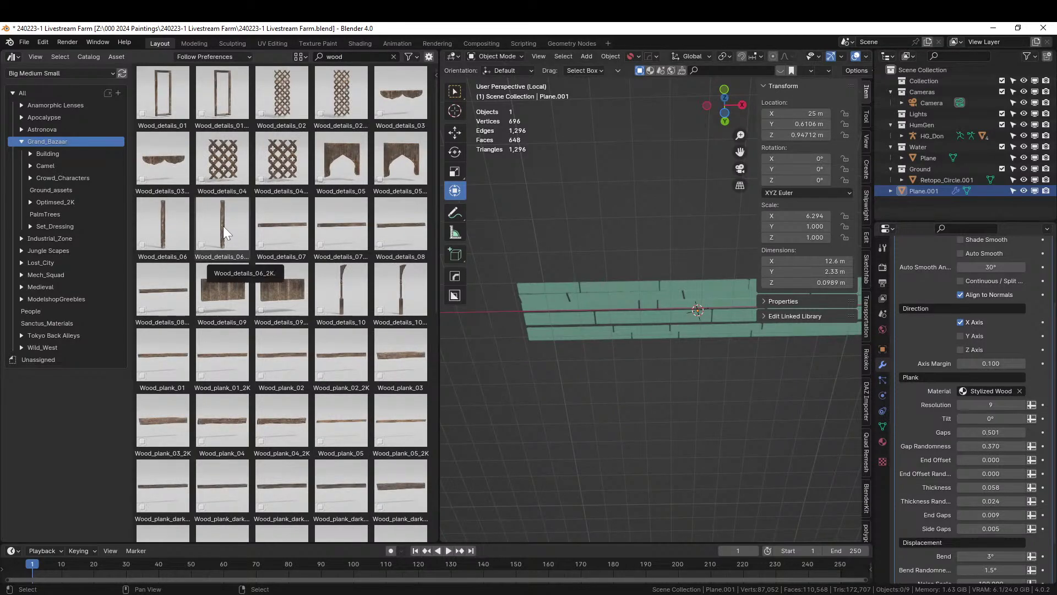
drag(225, 226, 556, 262)
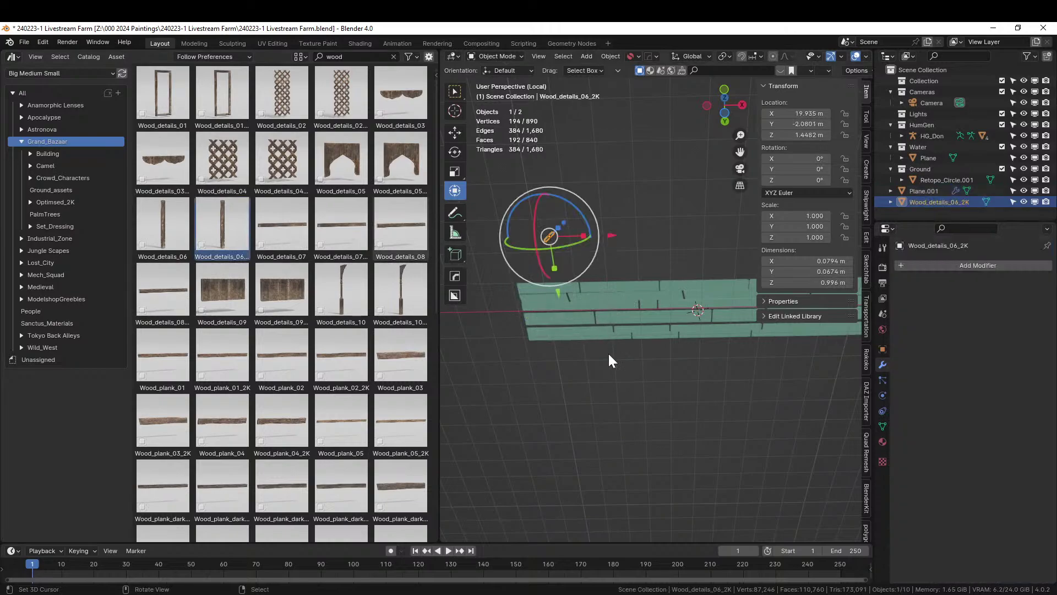
key(KP_7)
key(KP_Decimal)
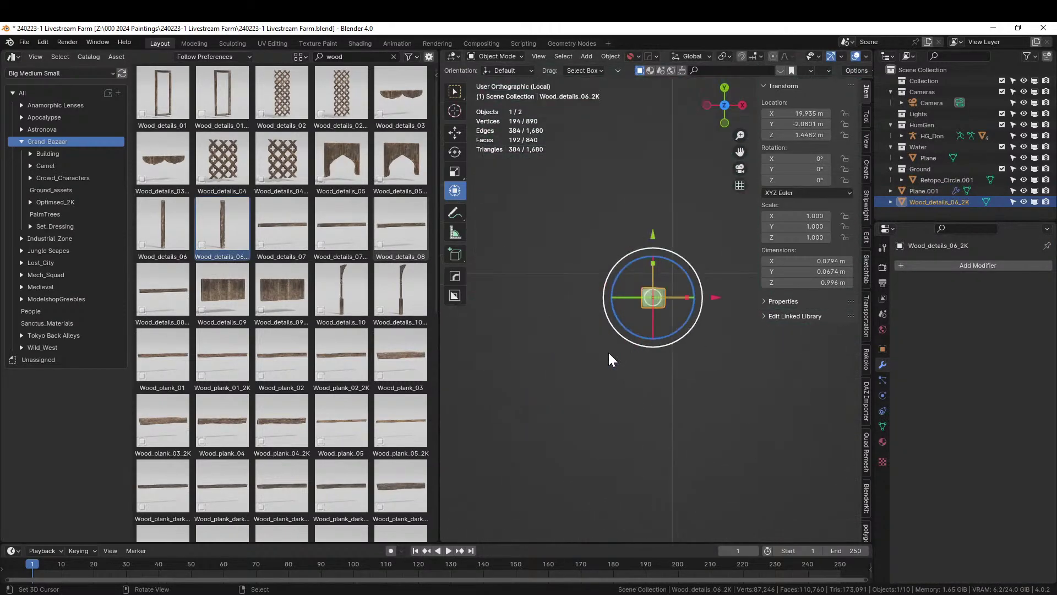
middle_drag(609, 359, 388, 308)
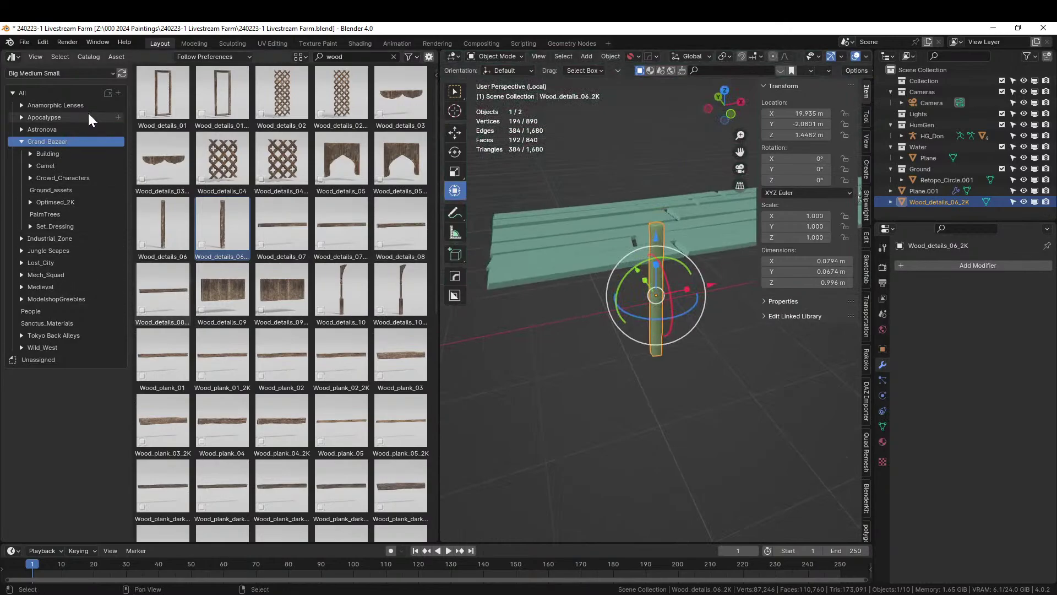
- Duplicate the Asset Browser into a separate window and close its area in the main window
right_click(151, 57)
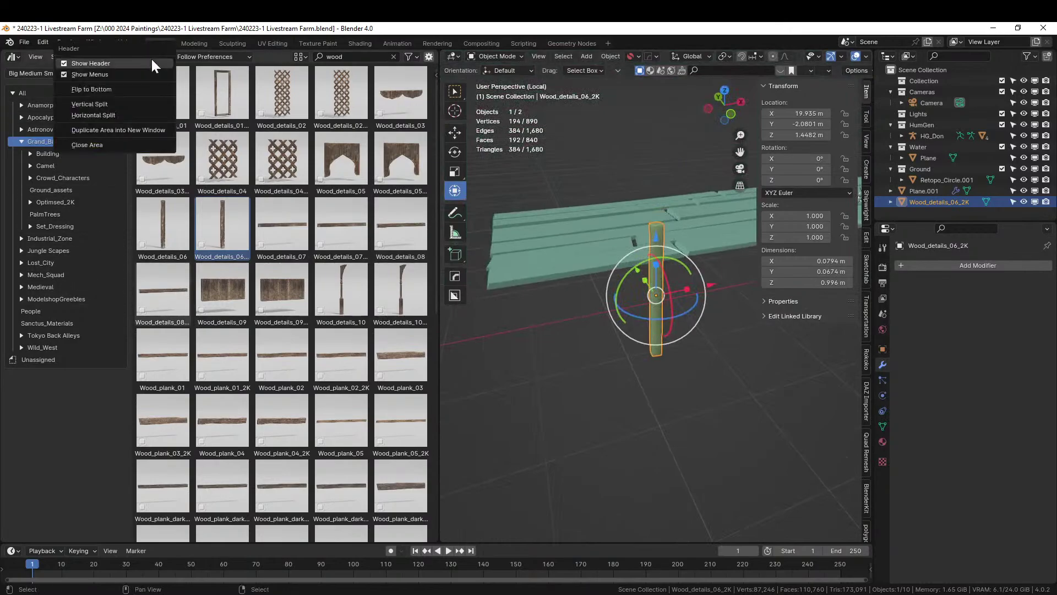
click(125, 131)
drag(136, 53, 0, 53)
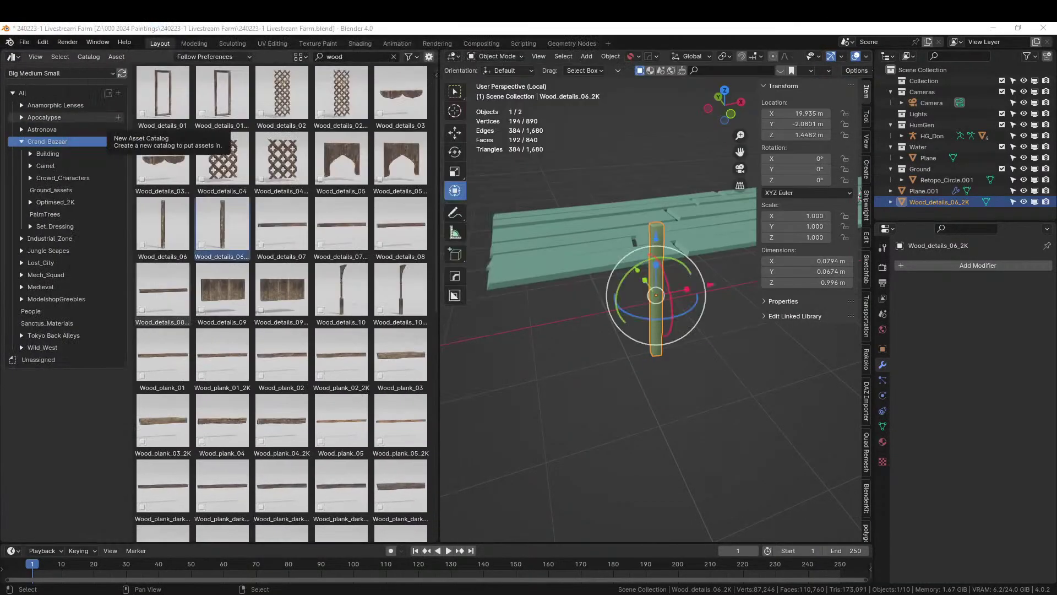
right_click(140, 52)
mouse_move(110, 51)
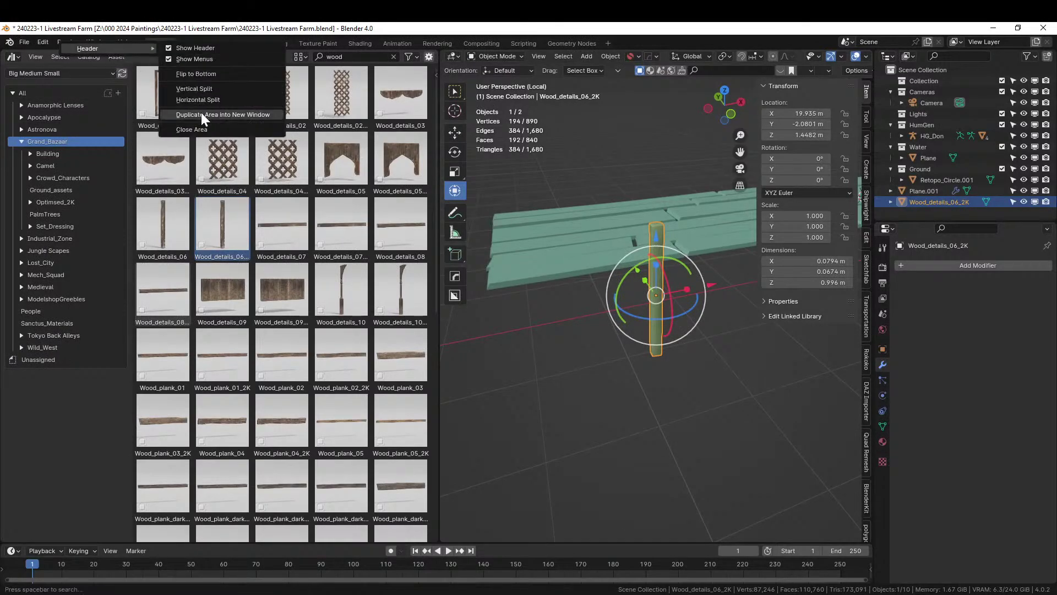
click(203, 128)
- Rotate the wooden beam 90° about X and move it about -0.40 m in X and 2.62 m in Y across the planks' end
middle_drag(523, 330, 564, 353)
text(rx)
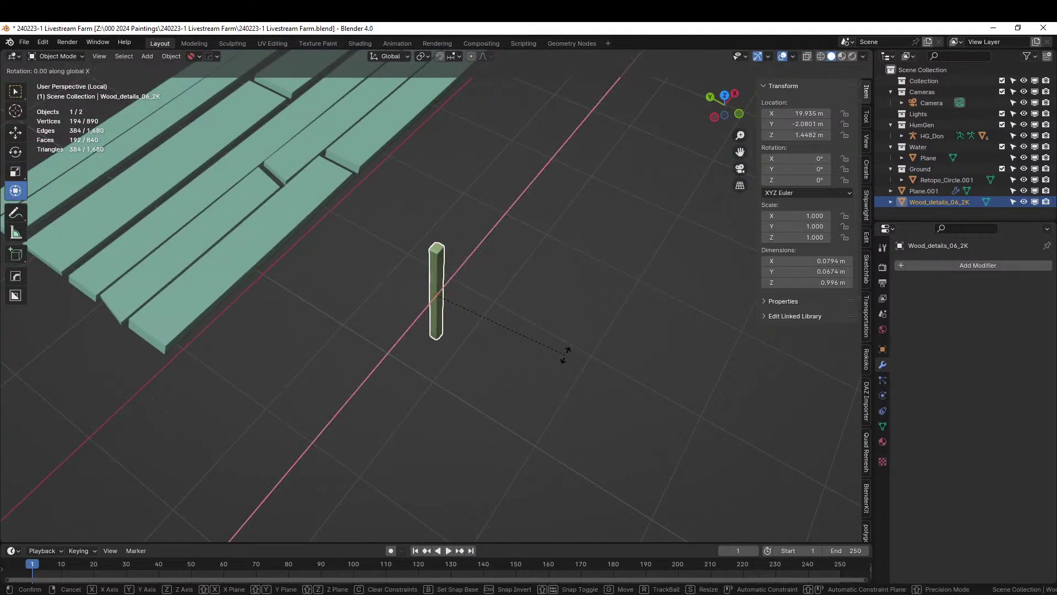
text(90)
key(Return)
key(KP_7)
key(g)
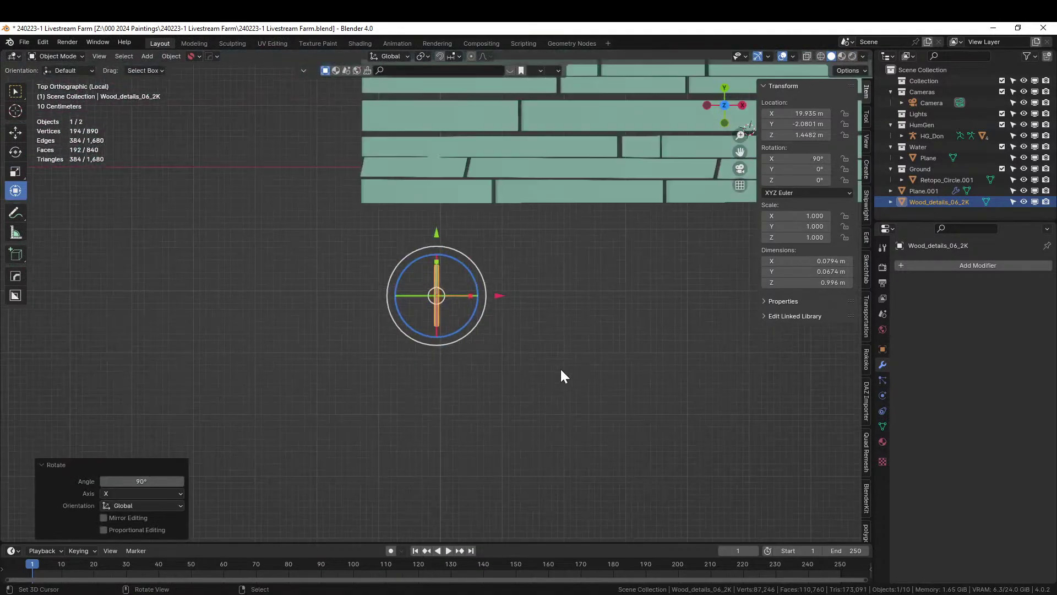
click(483, 348)
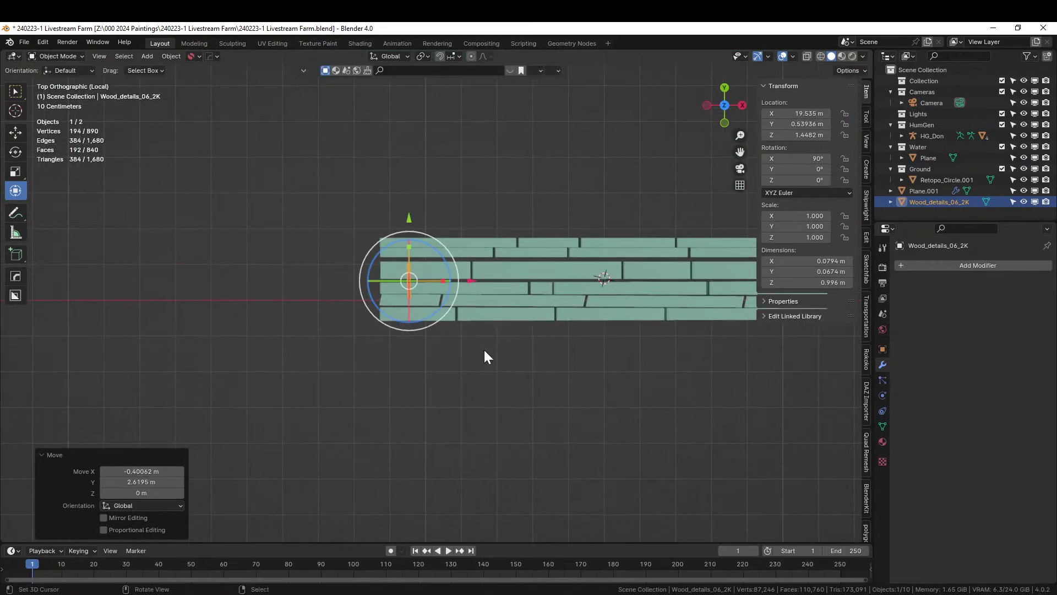
- Scale the beam by about 2.83 to span the planks' width and lower it about 0.62 m to sit underneath them
key(s)
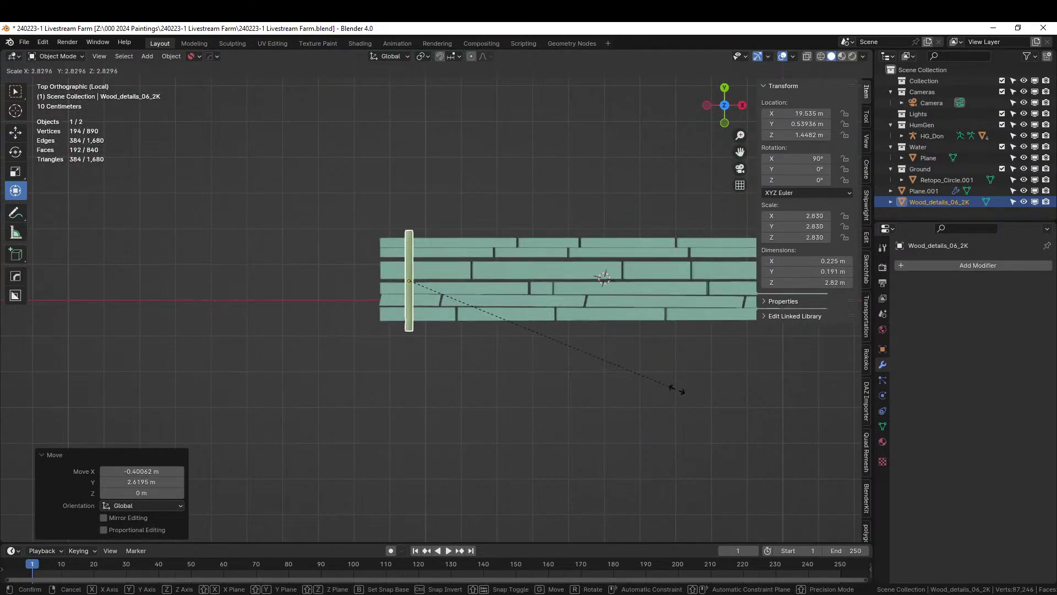
click(675, 388)
middle_drag(675, 389, 570, 338)
key(g)
key(z)
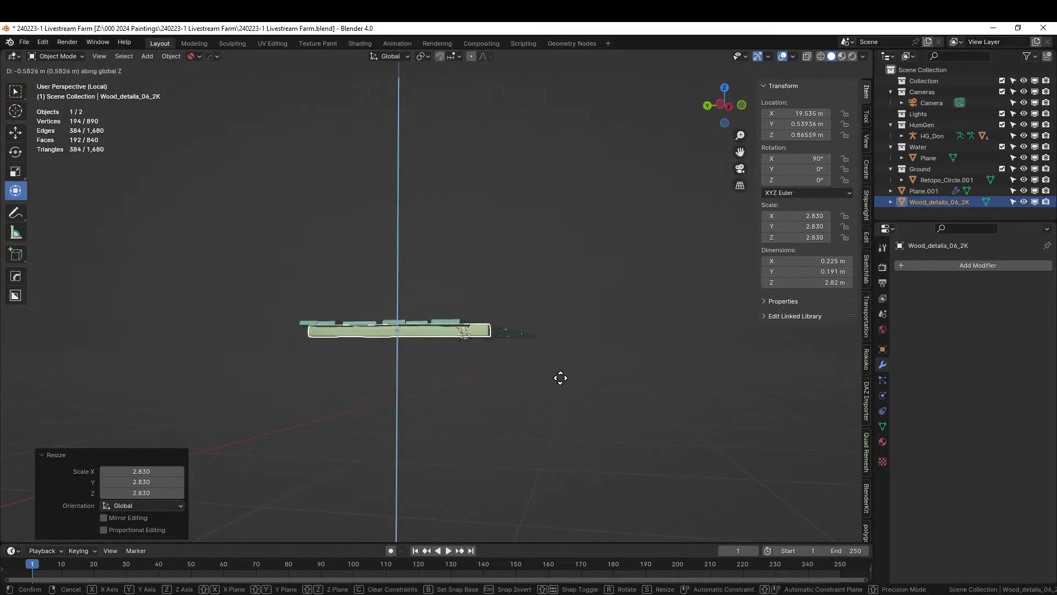
click(557, 379)
middle_drag(558, 379, 473, 394)
scroll(455, 458, down, 1)
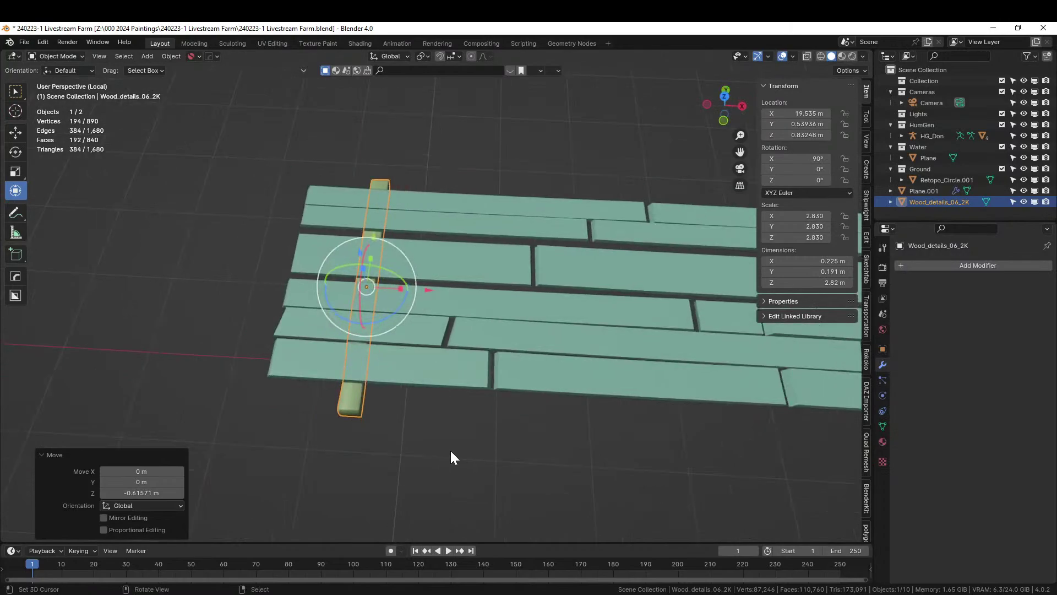
- Try to array the beam into nine copies along the planks with HardOps Array V2
key(q)
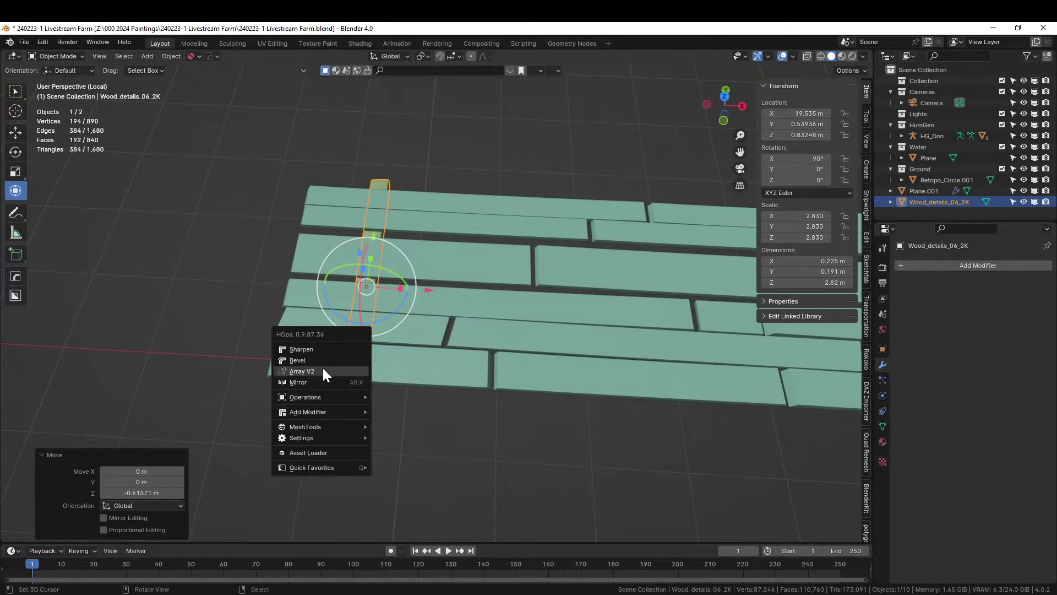
click(326, 372)
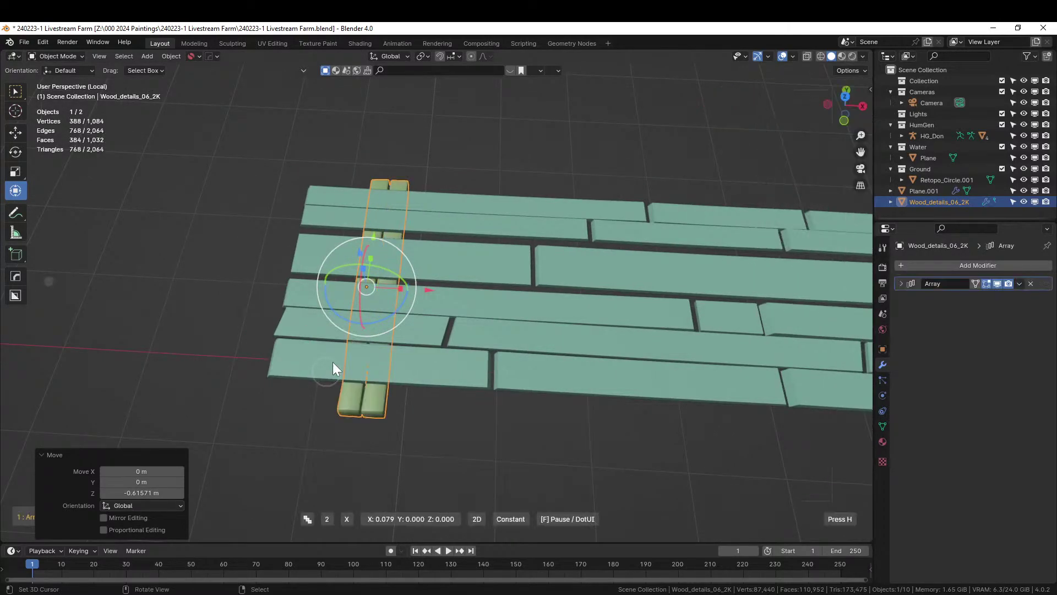
scroll(336, 252, up, 7)
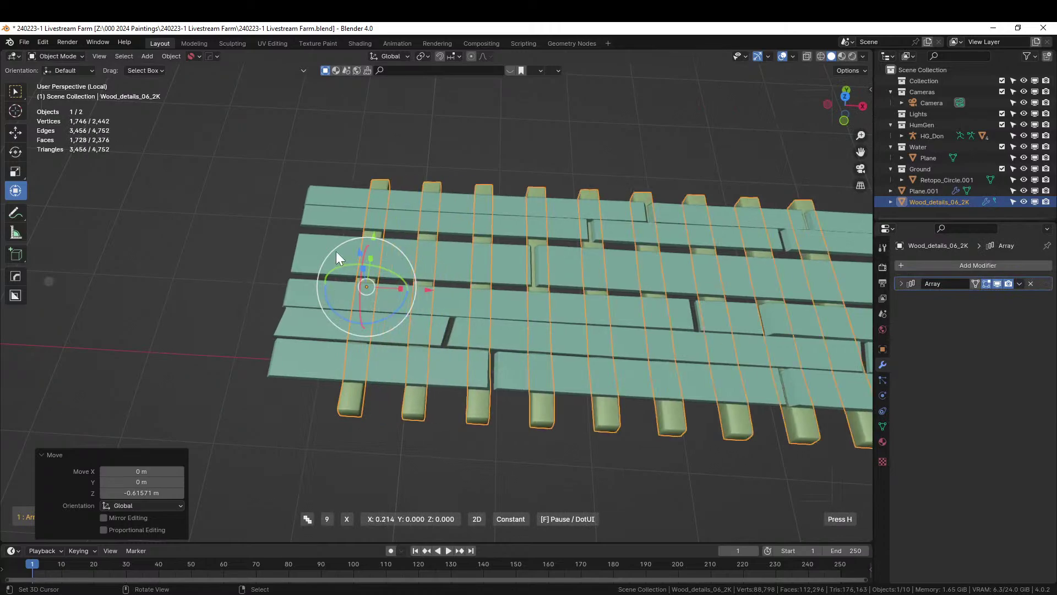
scroll(338, 227, down, 7)
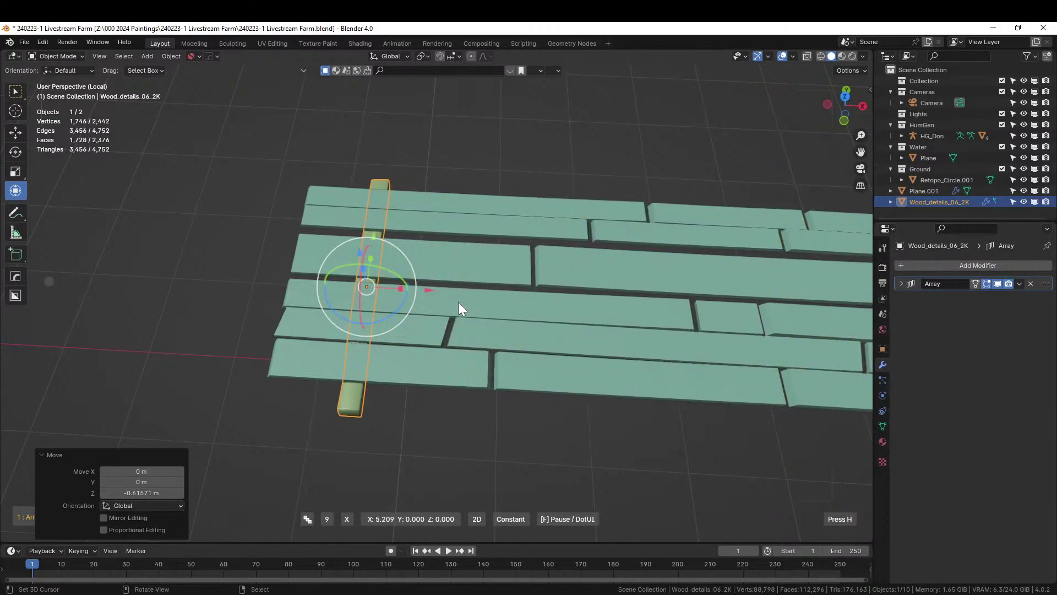
click(444, 285)
scroll(444, 285, down, 3)
shift+middle_drag(648, 346, 250, 355)
key(ctrl+z)
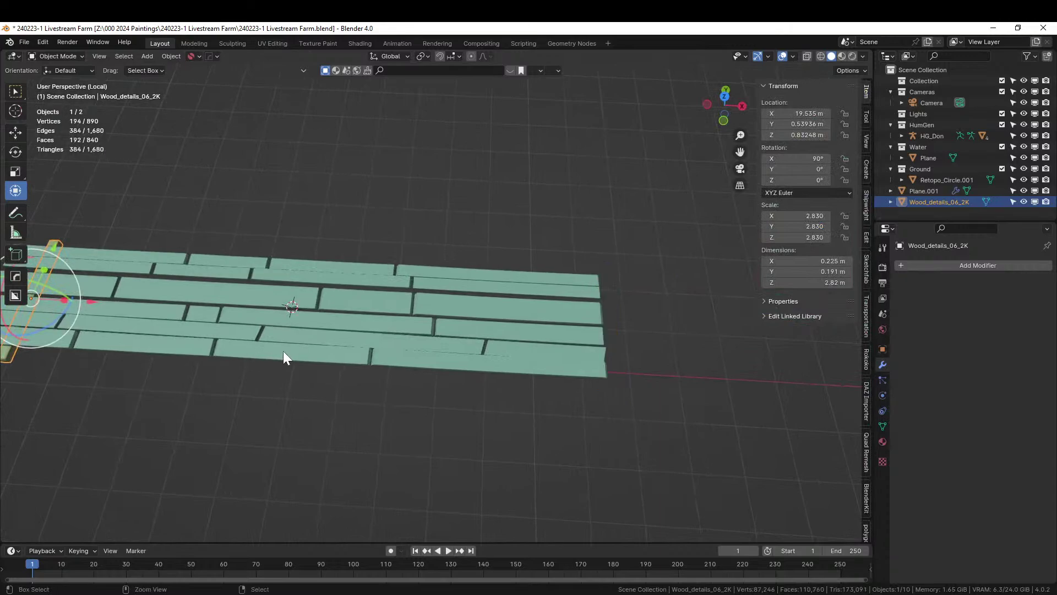
- Array the beam along X into seven evenly spaced crossbeams with HardOps Array, spanning about 11.2 m of the planks' length
scroll(289, 349, down, 2)
key(KP_7)
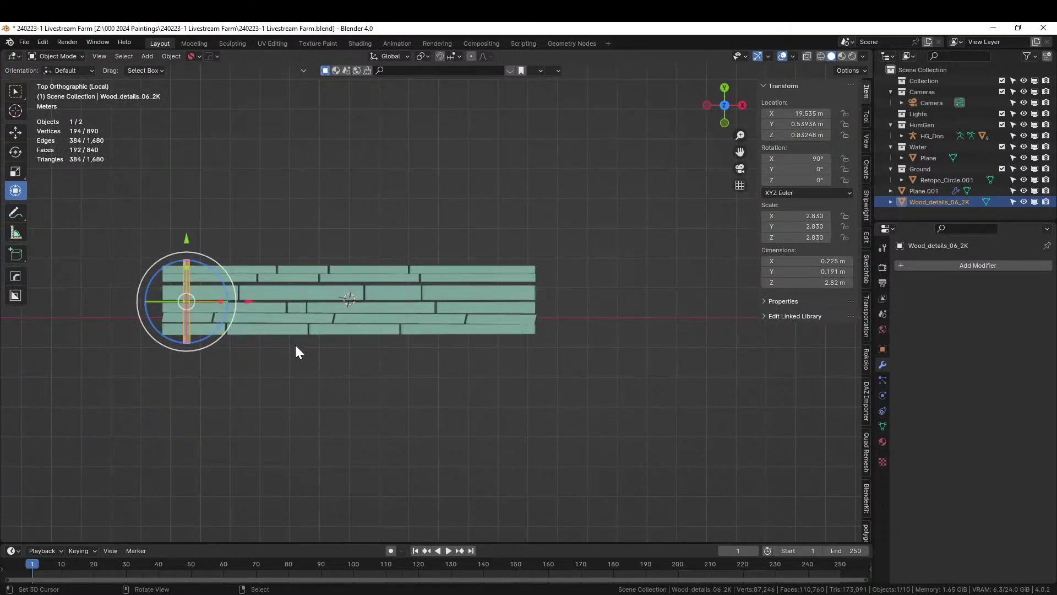
shift+middle_drag(295, 345, 440, 390)
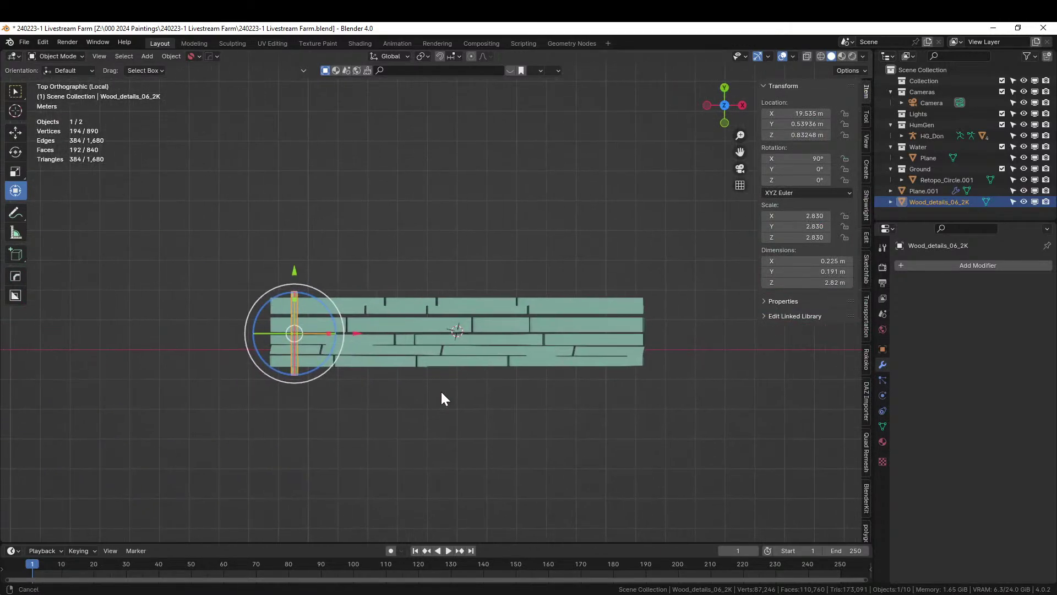
key(q)
click(318, 348)
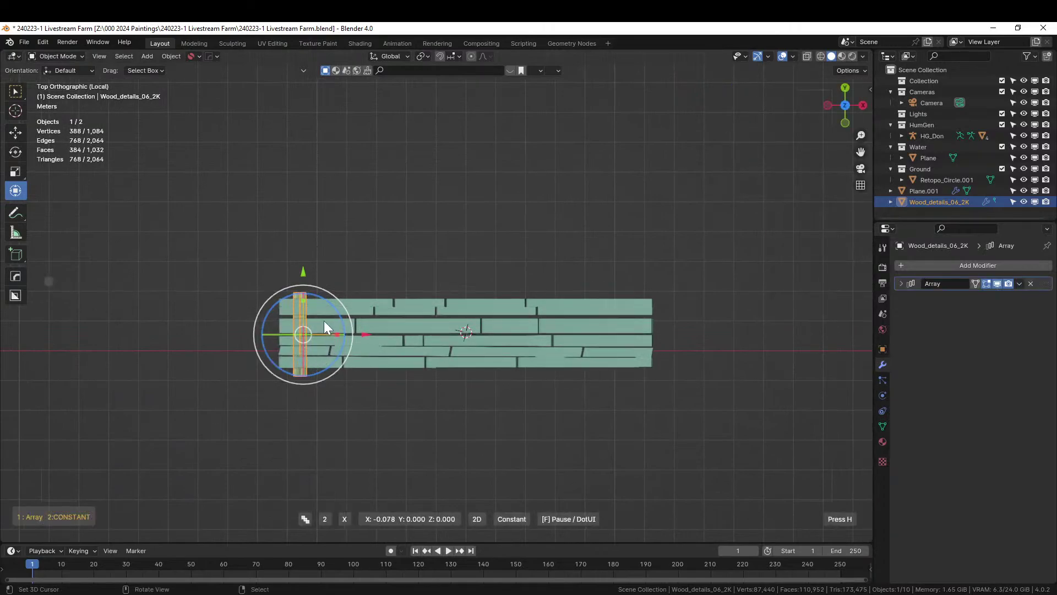
scroll(339, 349, up, 1)
scroll(340, 349, up, 1)
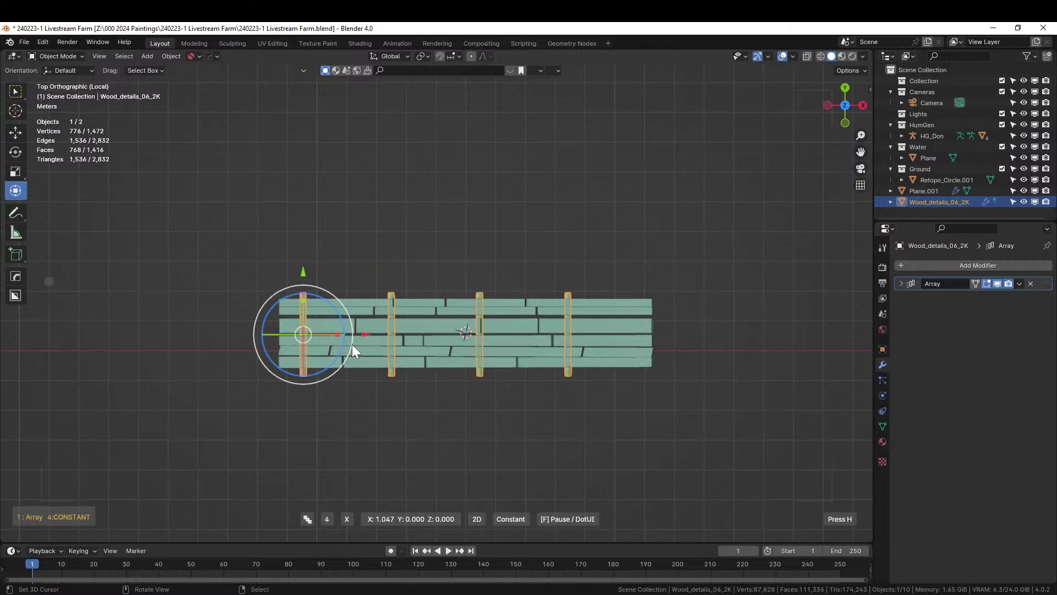
scroll(358, 363, up, 1)
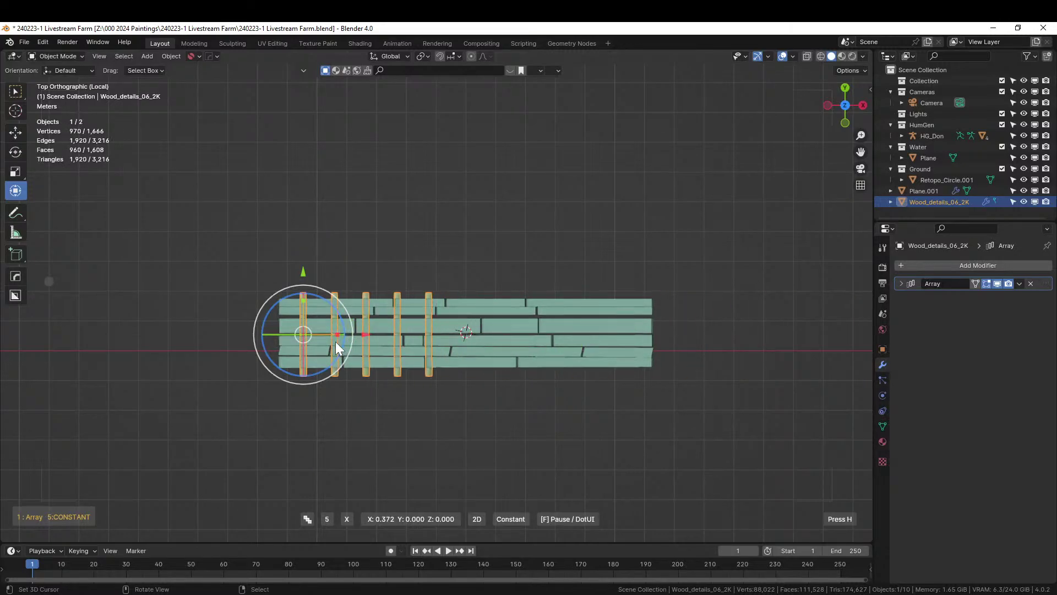
scroll(348, 363, up, 1)
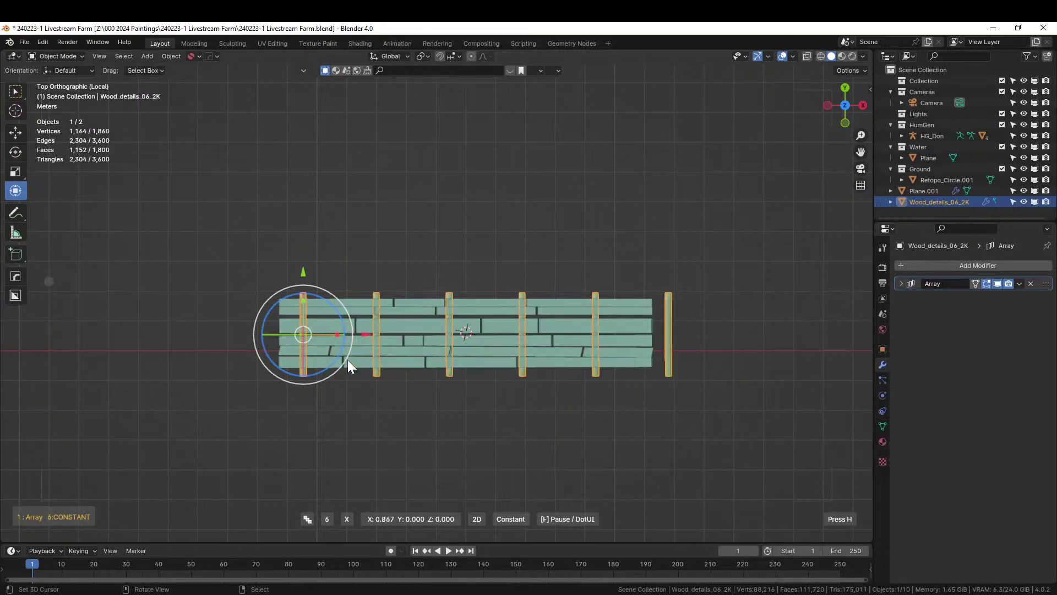
scroll(354, 363, up, 1)
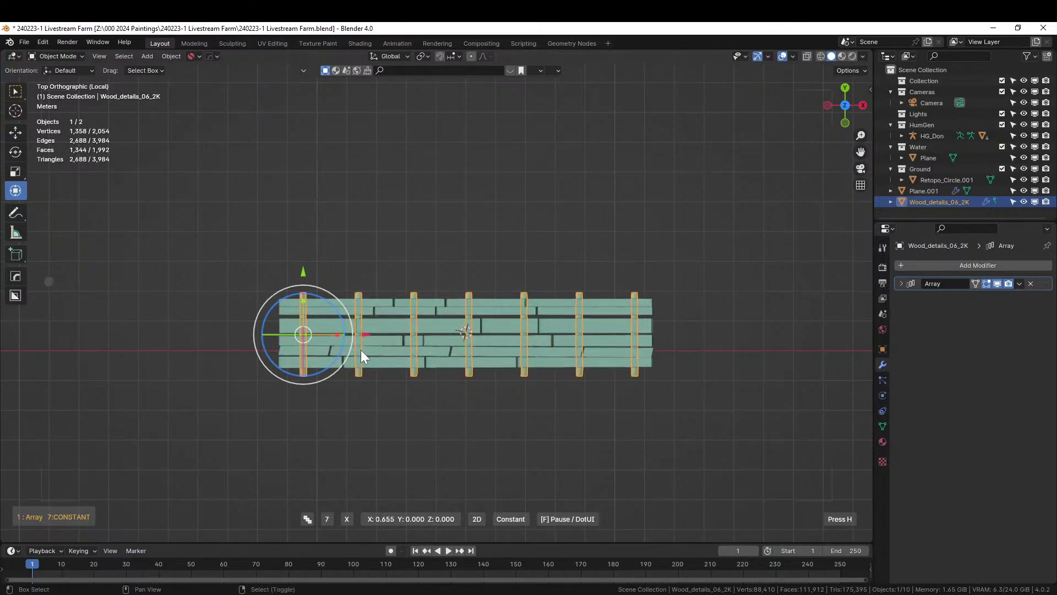
key(n)
click(358, 339)
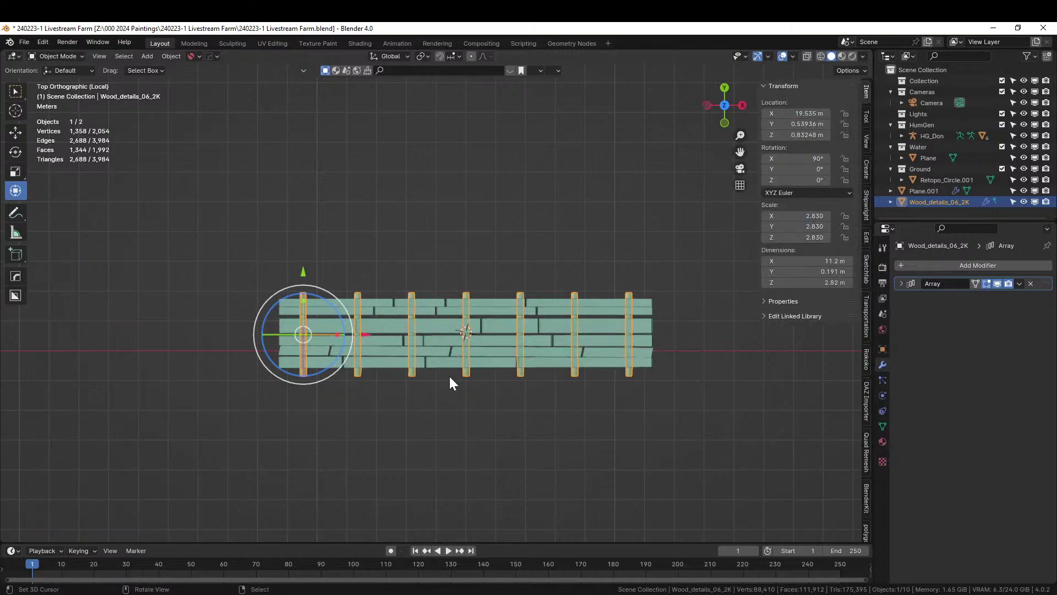
- Duplicate the arrayed crossbeams in place and remove the Array modifier from the copy to leave a single beam
click(622, 448)
middle_drag(622, 448, 421, 340)
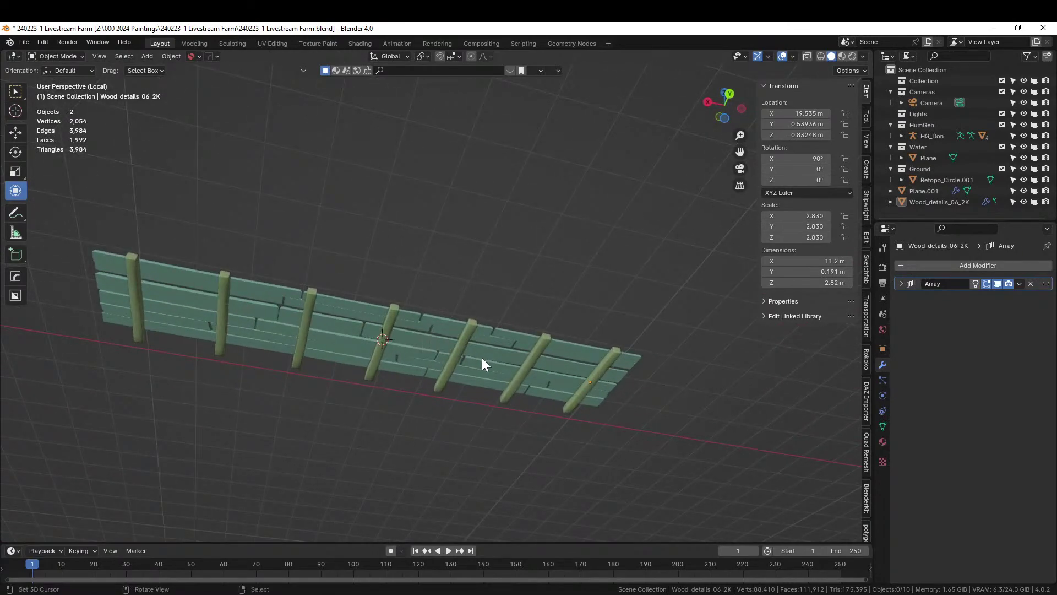
click(461, 335)
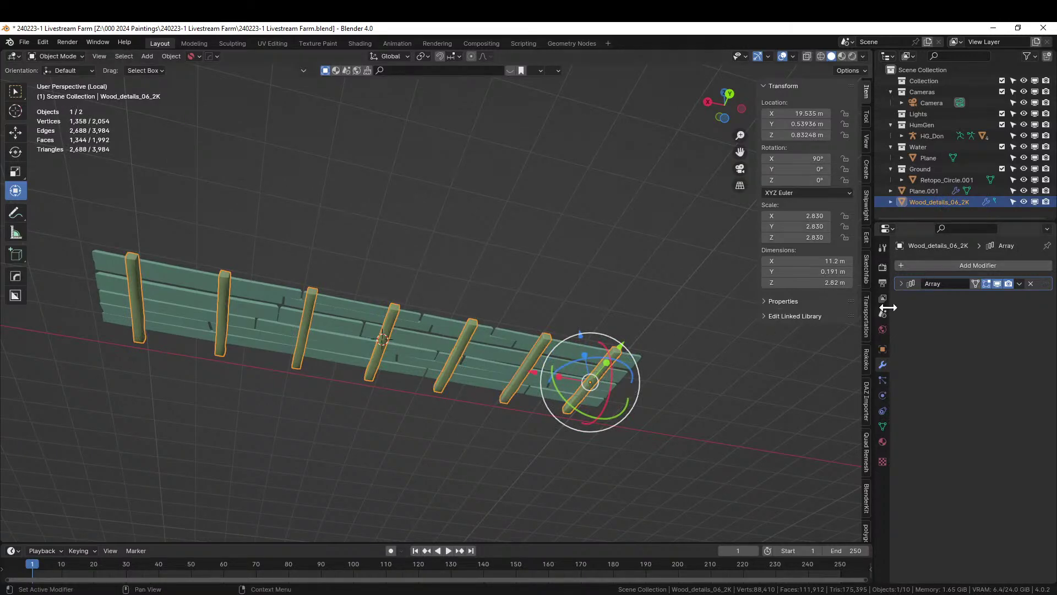
key(shift+d)
right_click(645, 274)
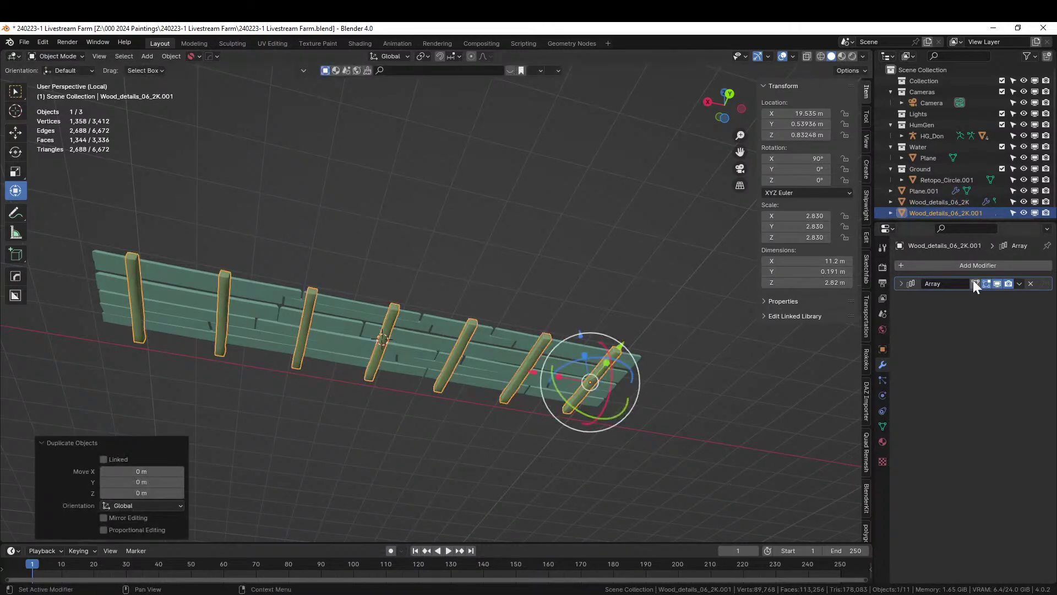
click(1031, 284)
- Rotate the single beam copy 90° about the Z axis to align it lengthwise with the planks
text(r)
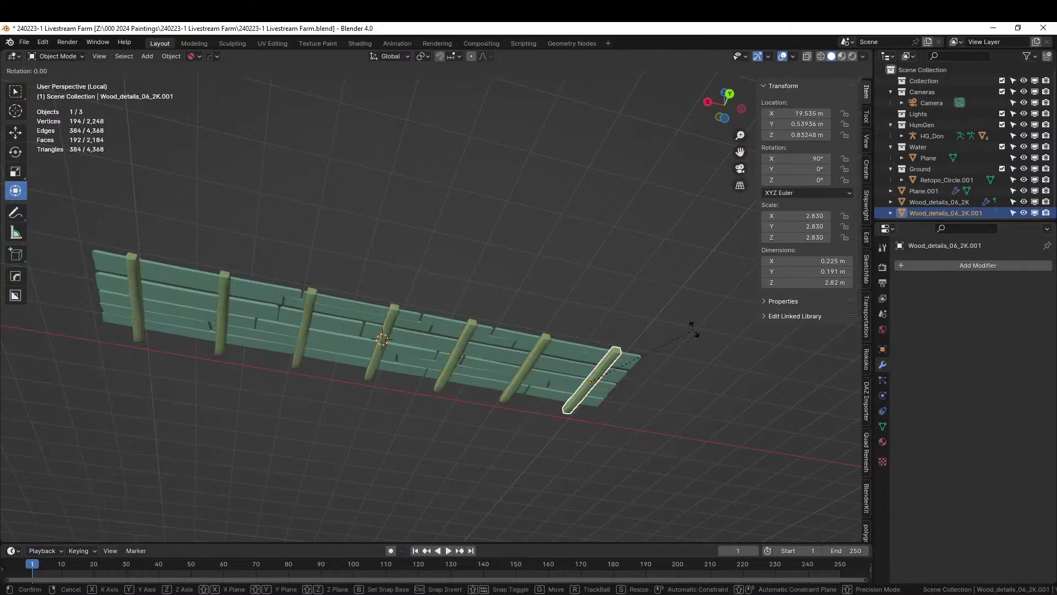
text(z90)
key(Return)
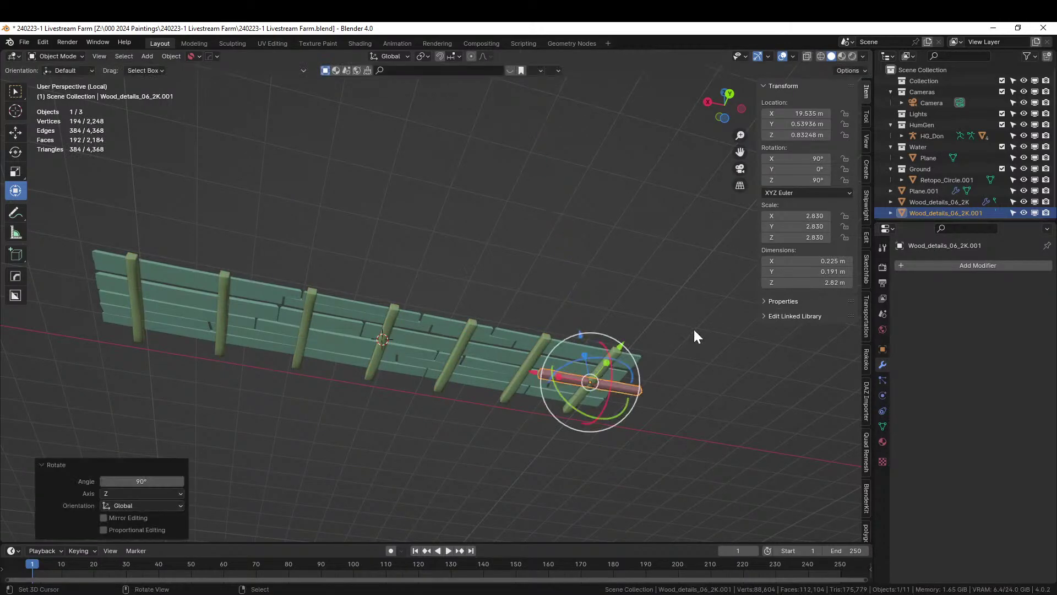
- Stretch the lengthwise beam along the global X axis toward the planks' full length
key(KP_7)
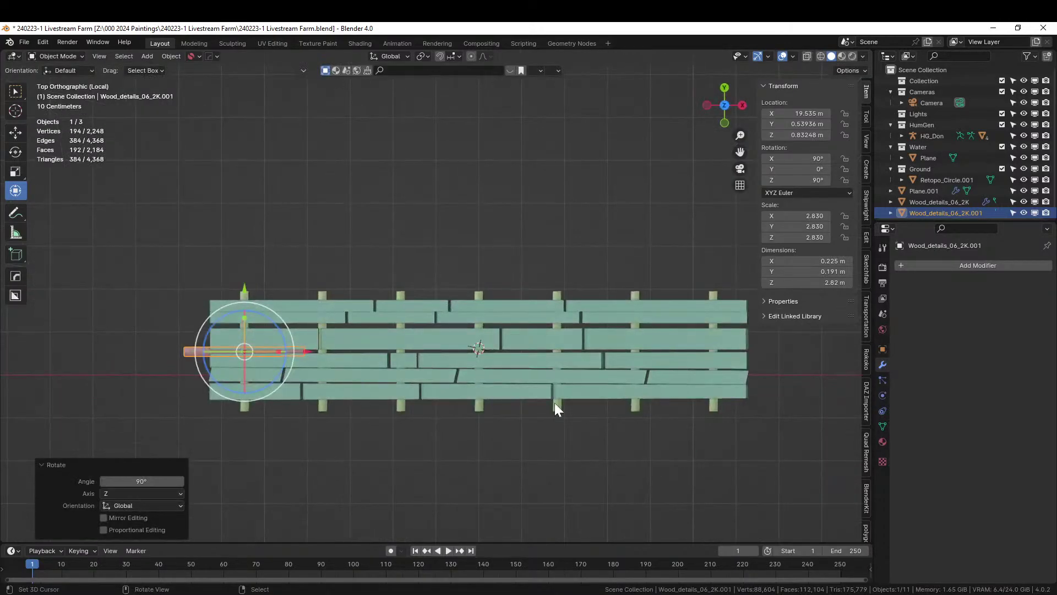
key(s)
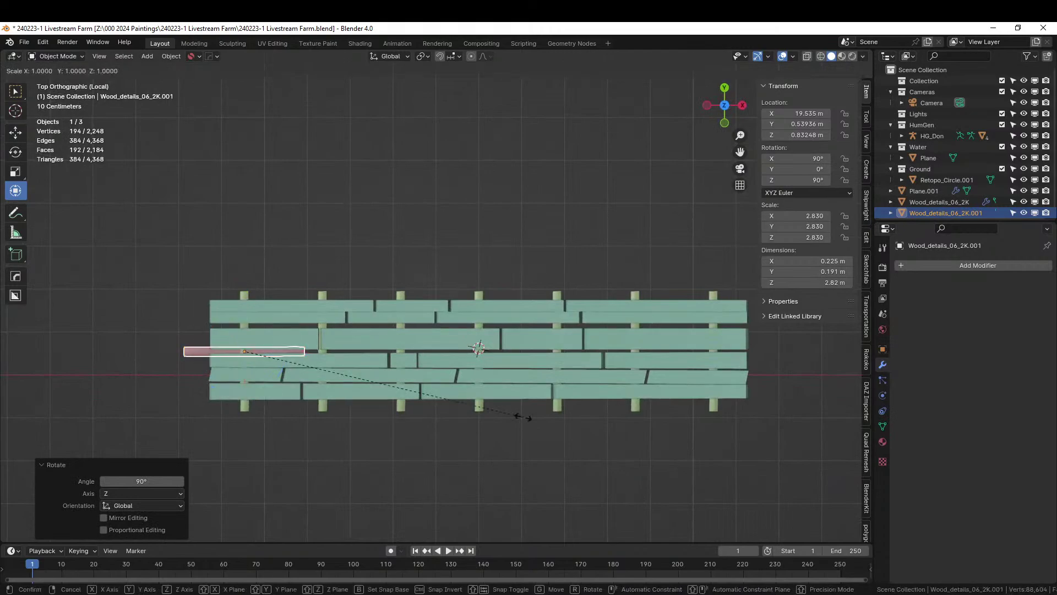
key(x)
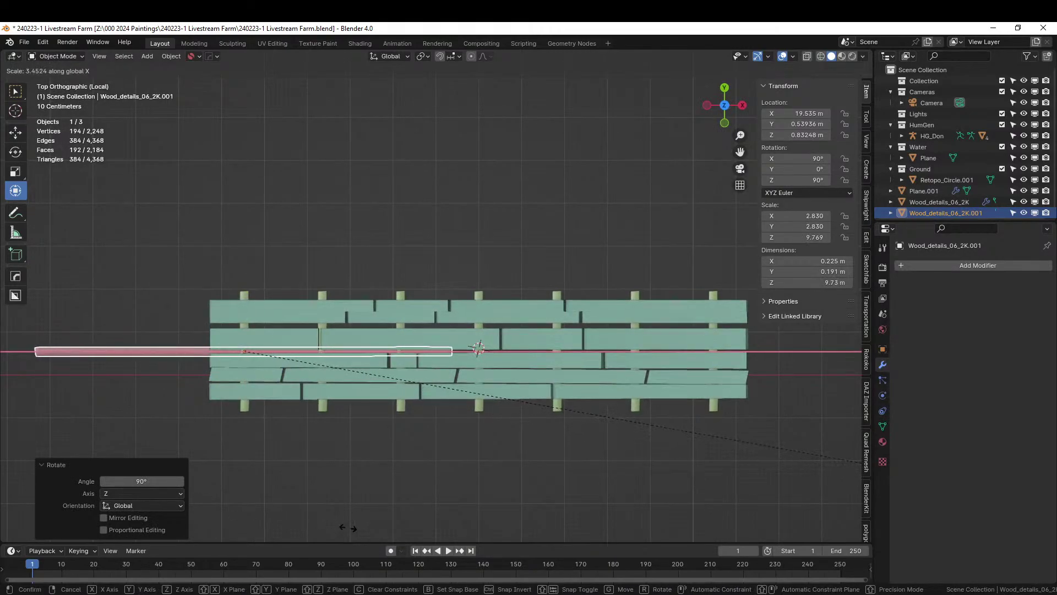
- Stretch the lengthwise beam along X by 3.5 and again by about 1.19, centering it along the plank deck
key(Return)
key(g)
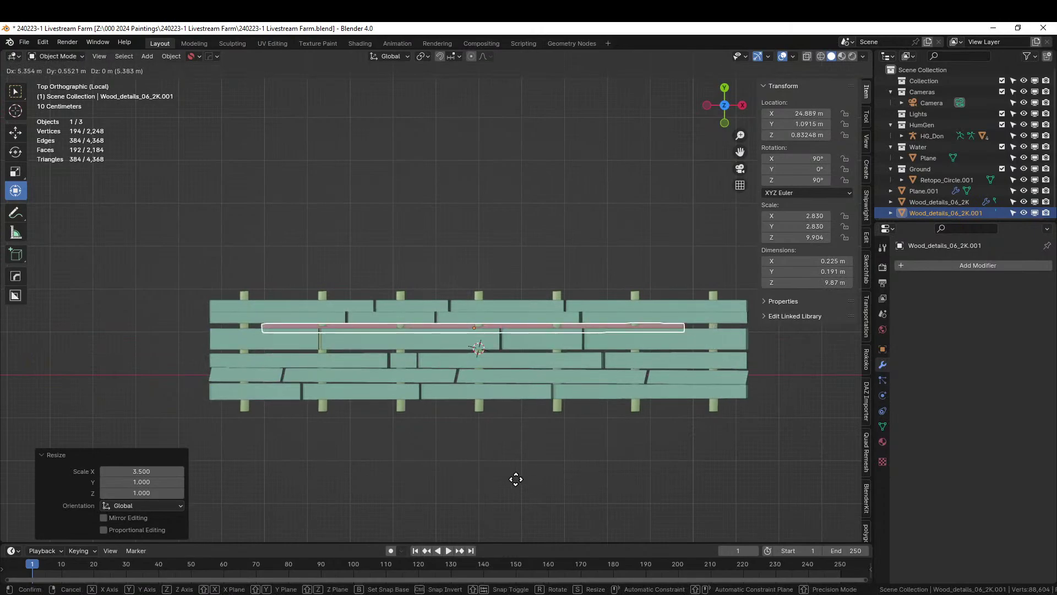
click(516, 479)
key(s)
key(x)
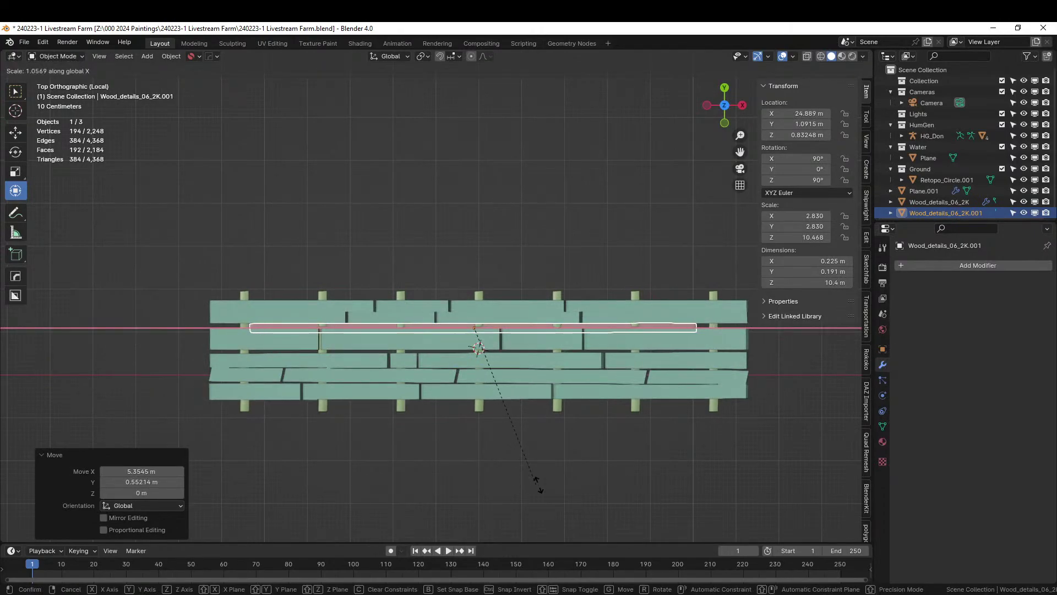
click(567, 490)
- Adjust the long beam's overall size by scaling it uniformly by about 1.074 and then 0.975
key(s)
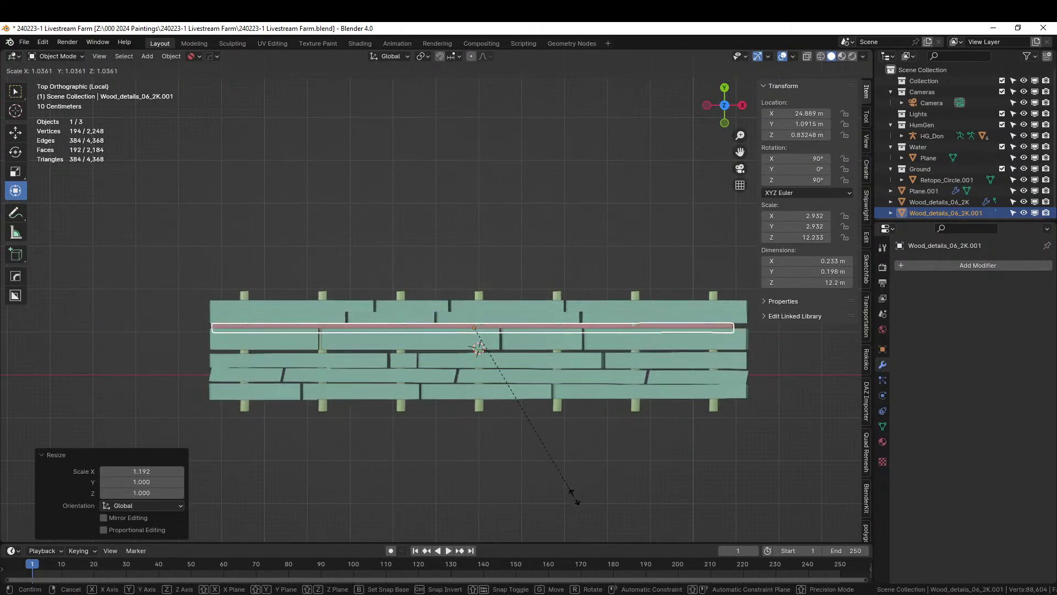
click(582, 498)
middle_drag(580, 496, 496, 405)
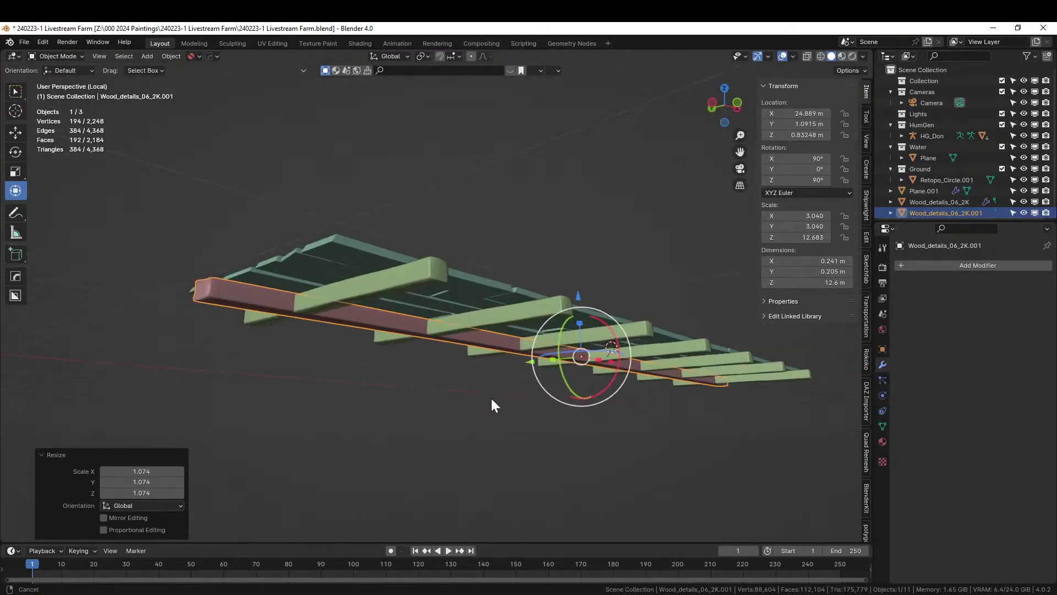
key(s)
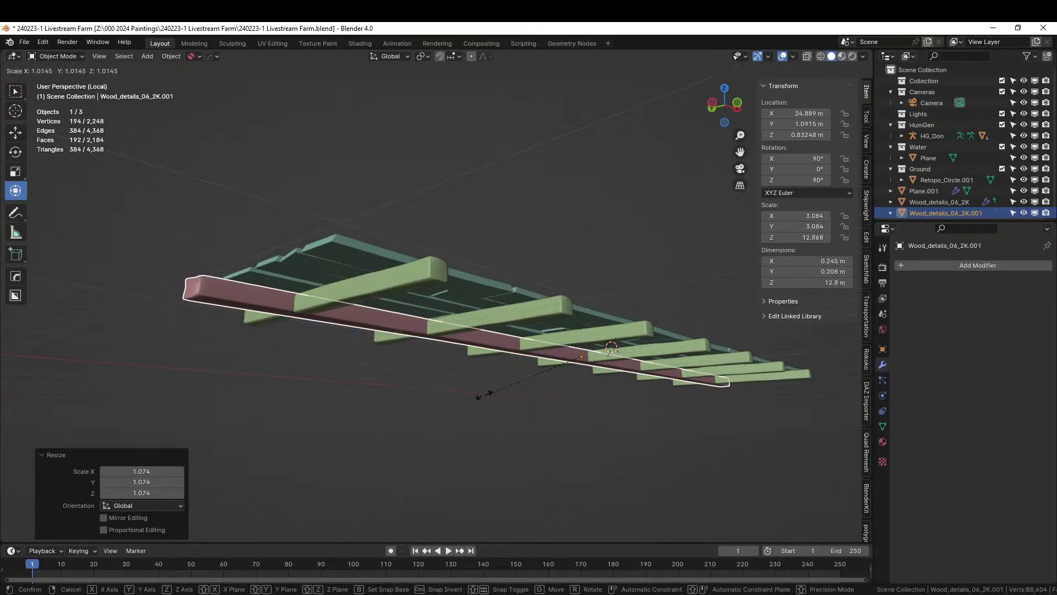
click(492, 402)
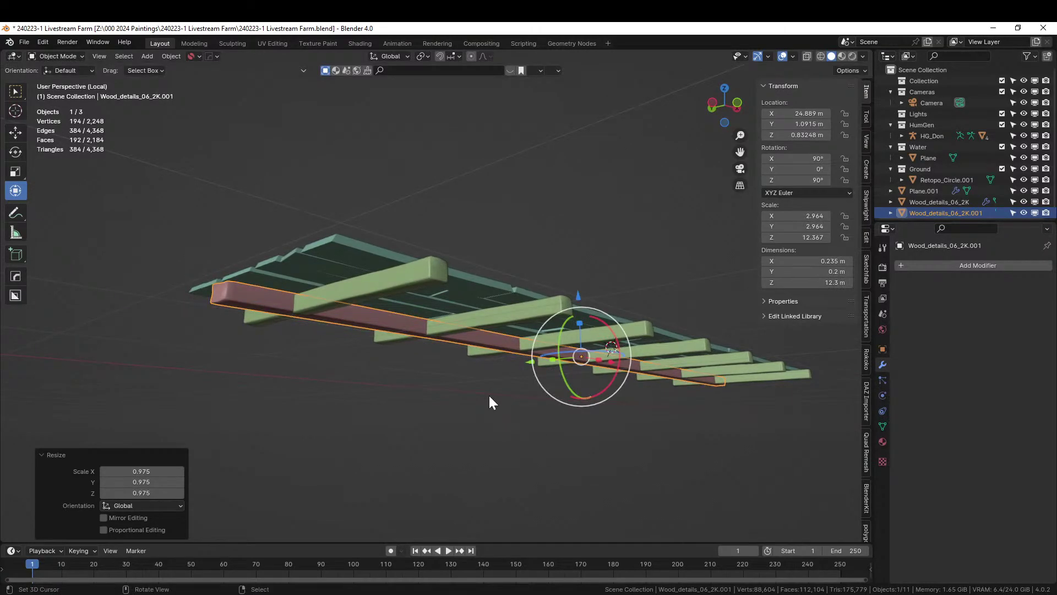
- Lower the long beam about 0.17 m along Z so it sits beneath the crossbeams
key(g)
key(z)
click(489, 405)
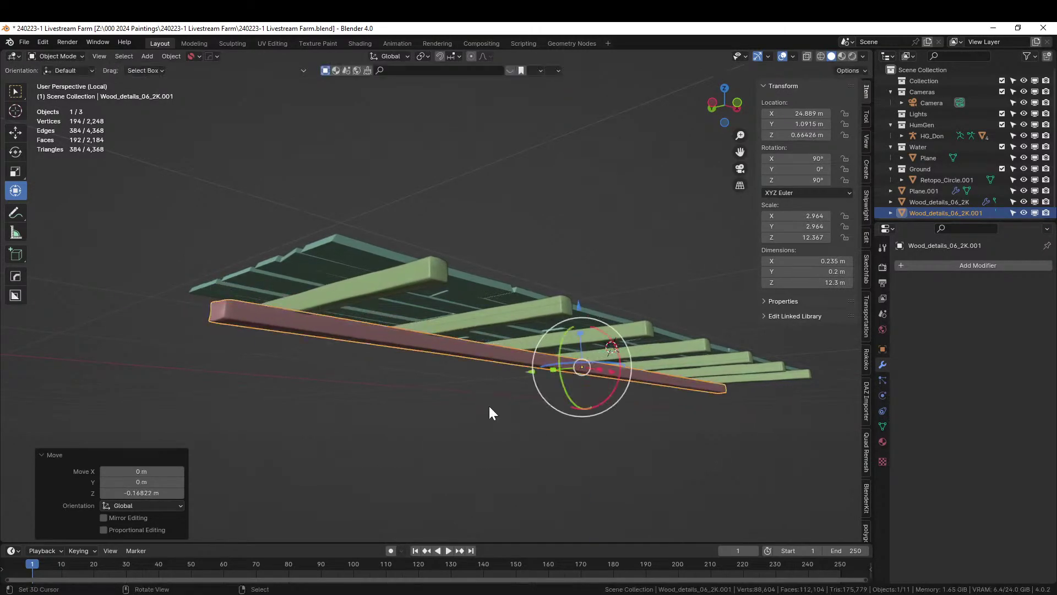
- Make a linked duplicate of the long beam about 1.1 m across the deck in negative Y and rotate it 180° around Z
middle_drag(489, 406, 369, 362)
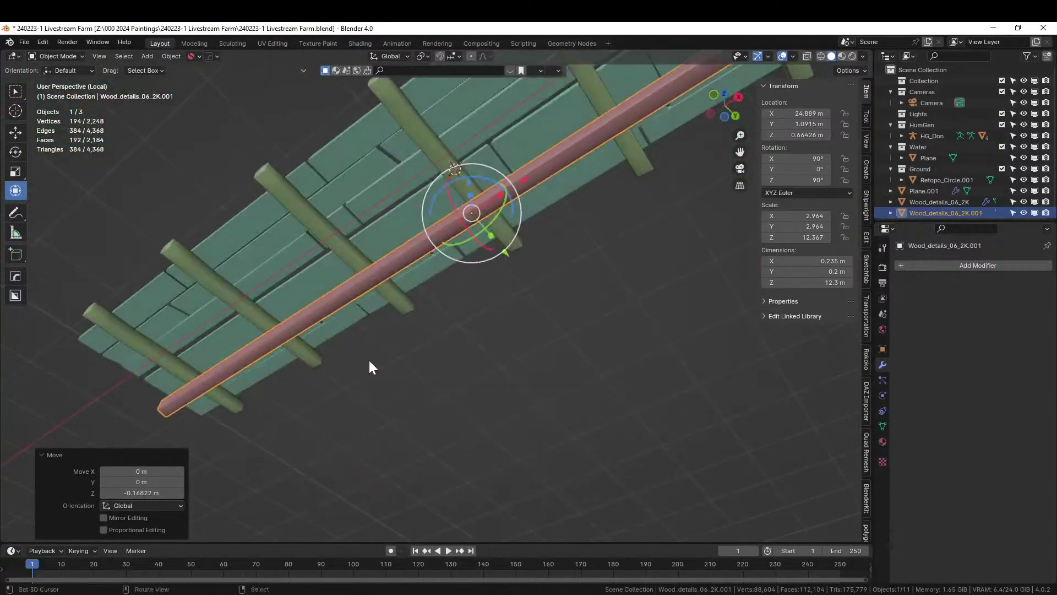
key(ctrl+KP_7)
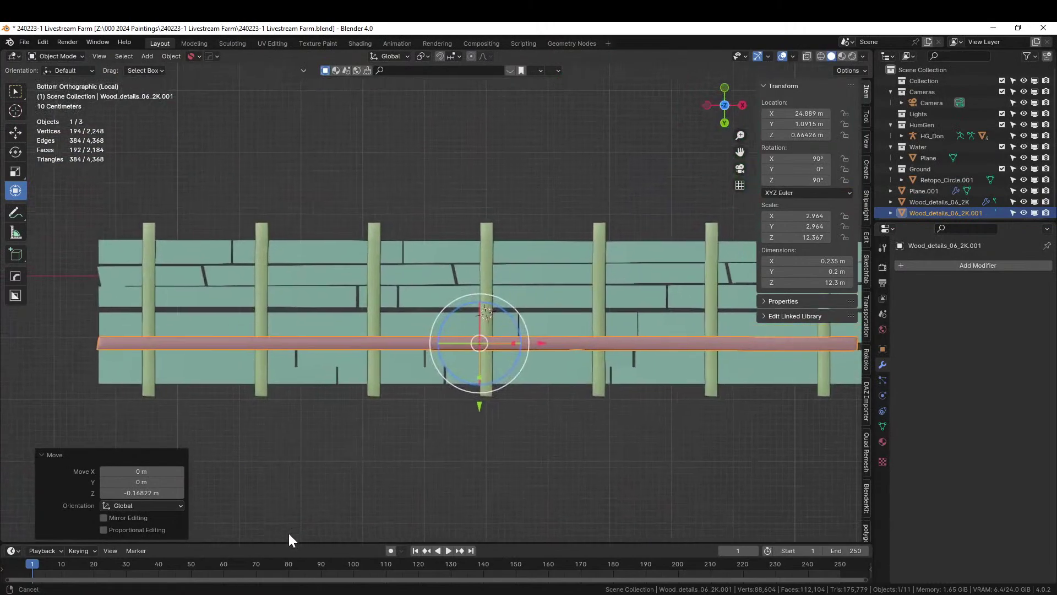
shift+middle_drag(288, 538, 265, 81)
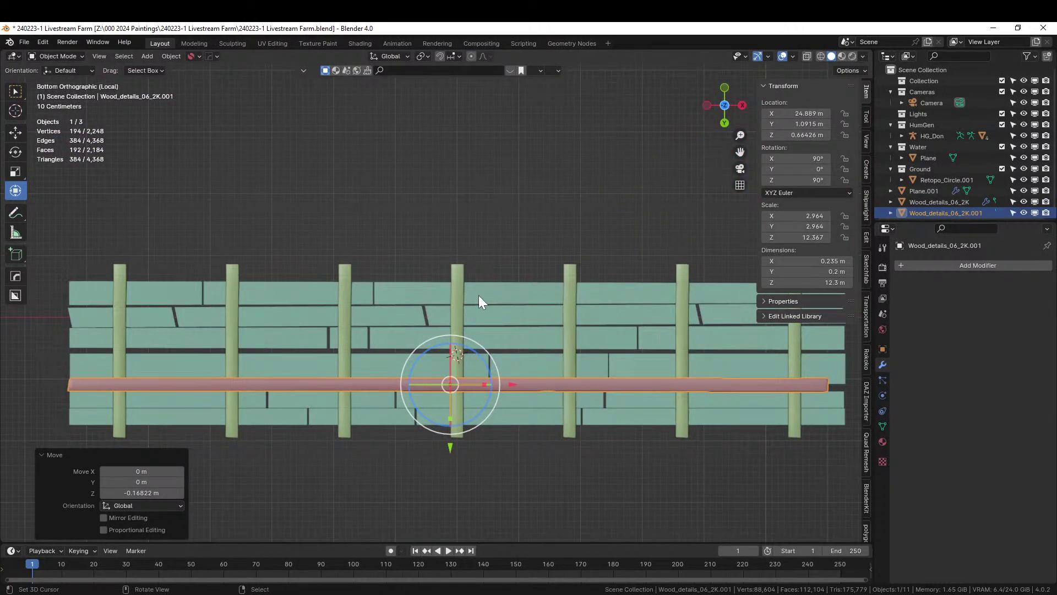
key(shift+d)
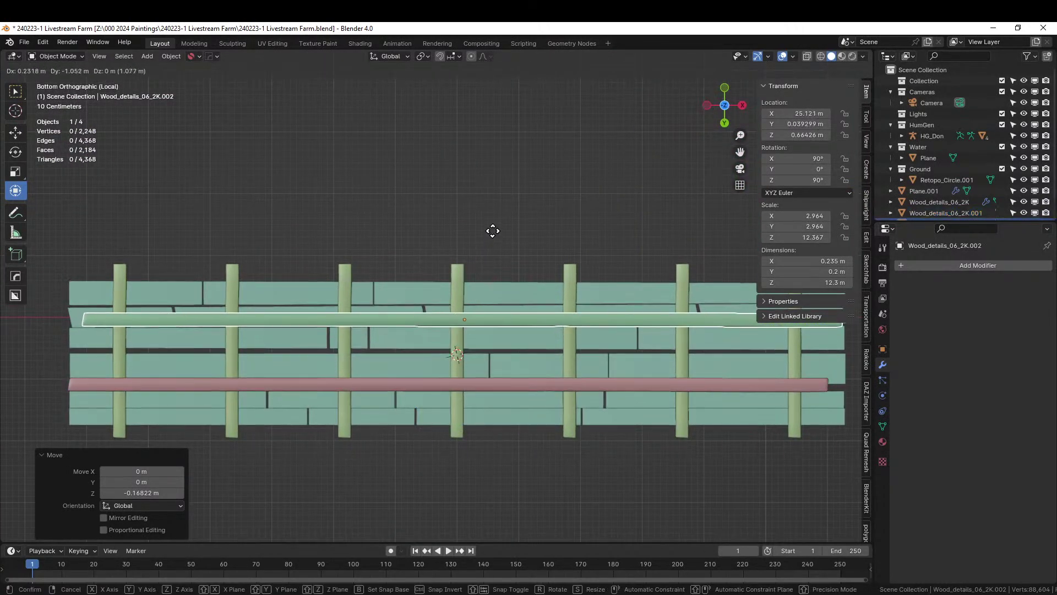
click(490, 231)
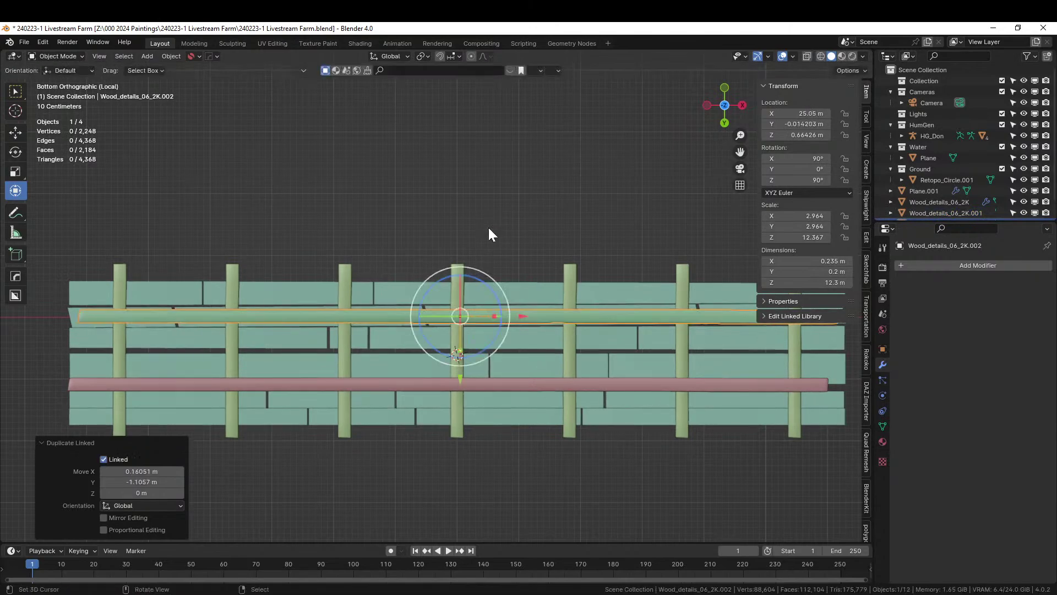
text(r)
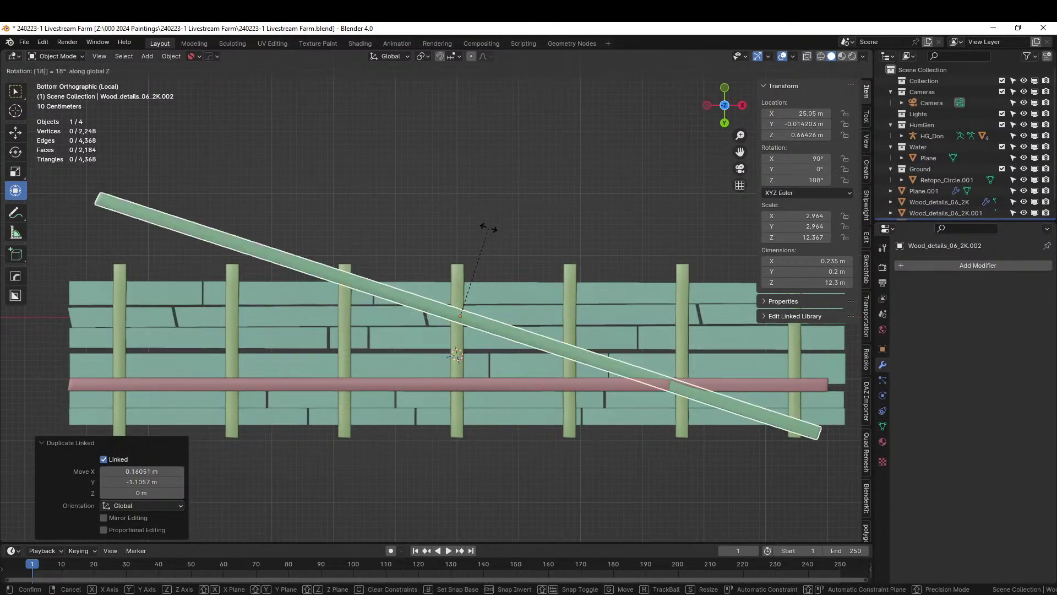
text(z180)
key(Return)
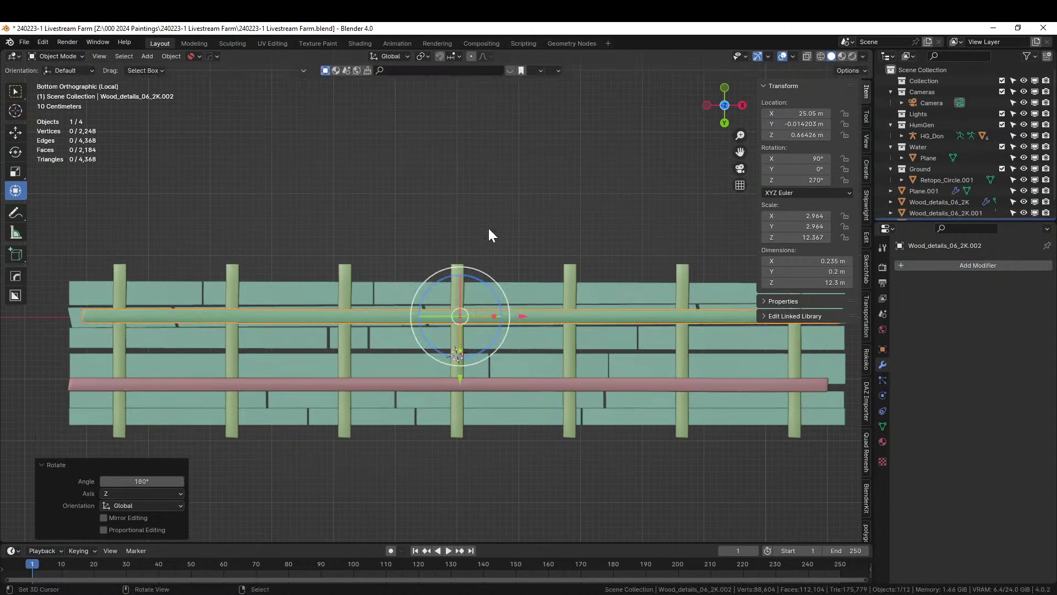
- Lower the duplicated beam by about 0.003 m along Z against the crossbeams
middle_drag(488, 176, 492, 275)
scroll(492, 276, up, 3)
shift+middle_drag(377, 321, 515, 325)
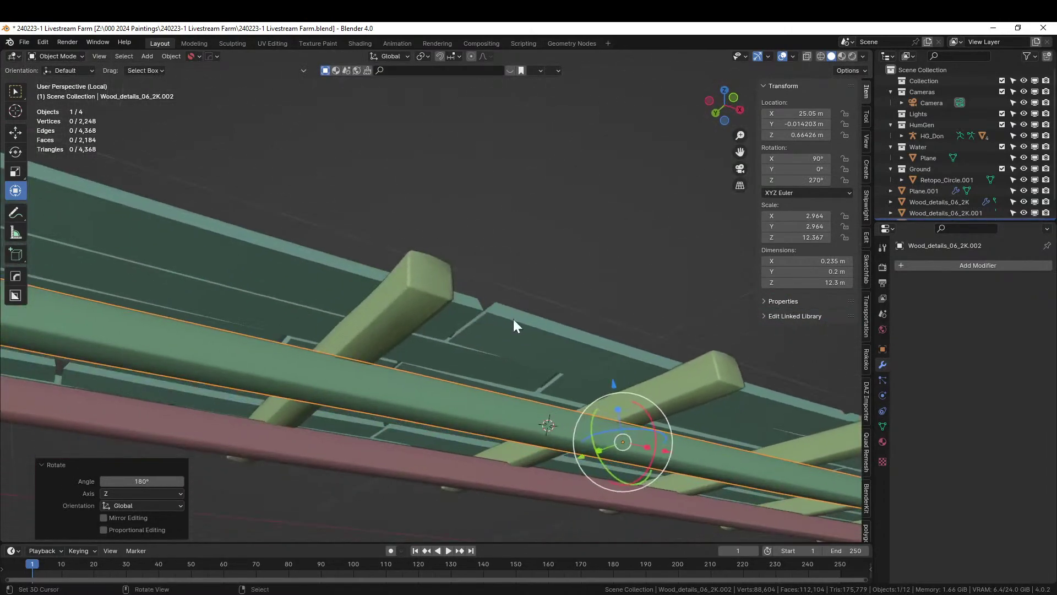
key(g)
key(z)
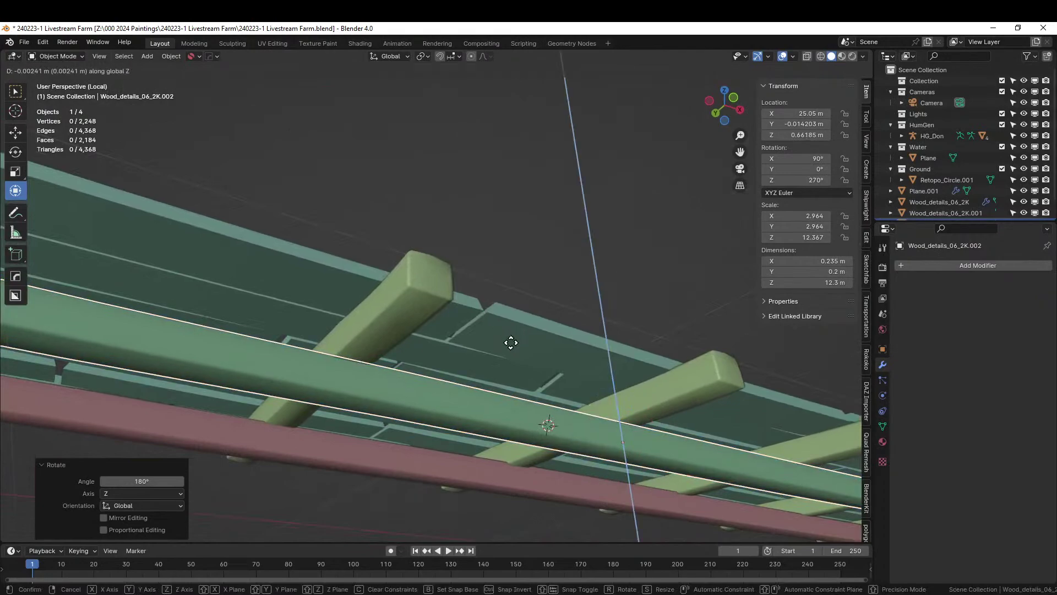
click(512, 342)
- Apply the Array modifier on the row of crossbeams
scroll(511, 352, down, 5)
middle_drag(511, 342, 464, 248)
scroll(512, 389, down, 3)
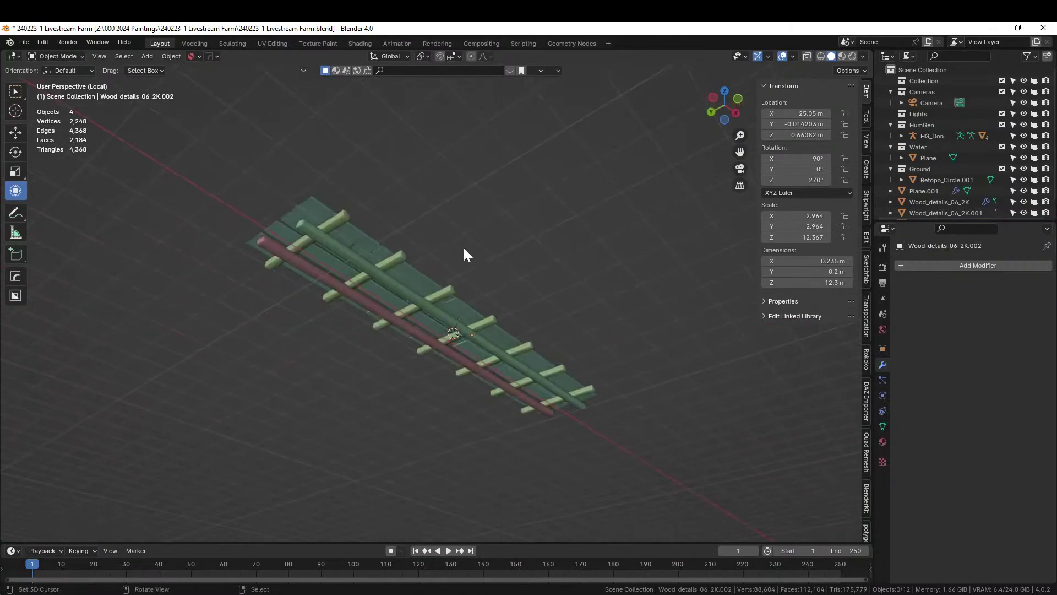
click(338, 220)
key(q)
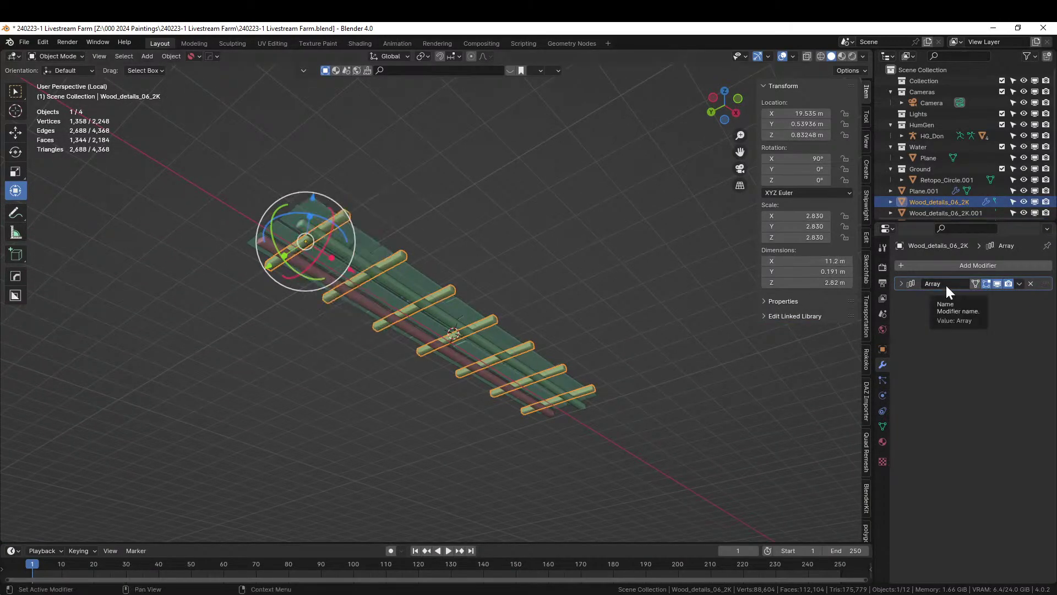
key(ctrl+a)
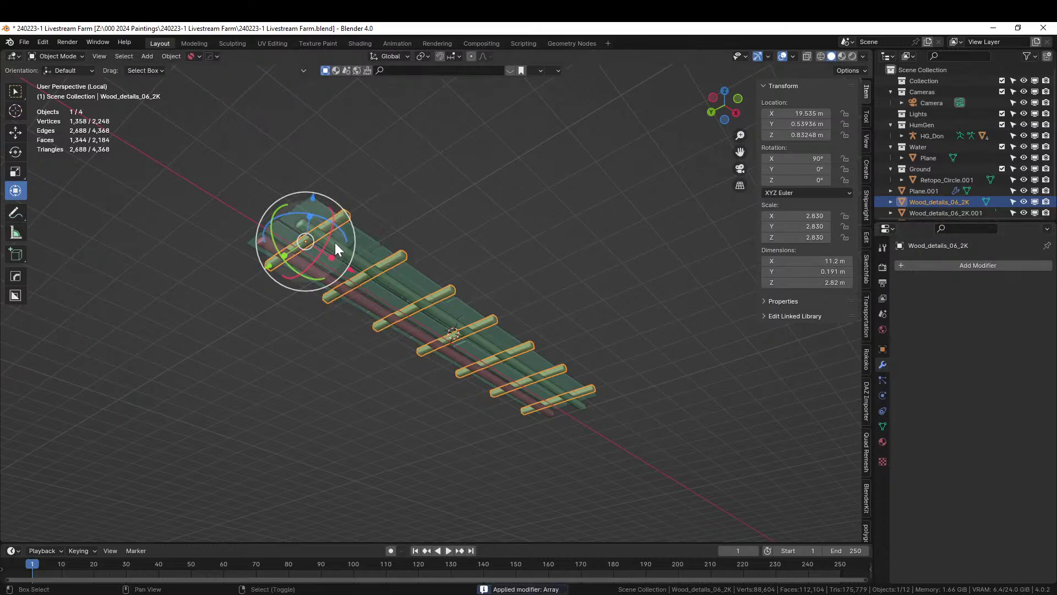
- Apply the GeometryNodes modifier on the plank deck
shift+click(292, 246)
shift+click(280, 229)
click(281, 229)
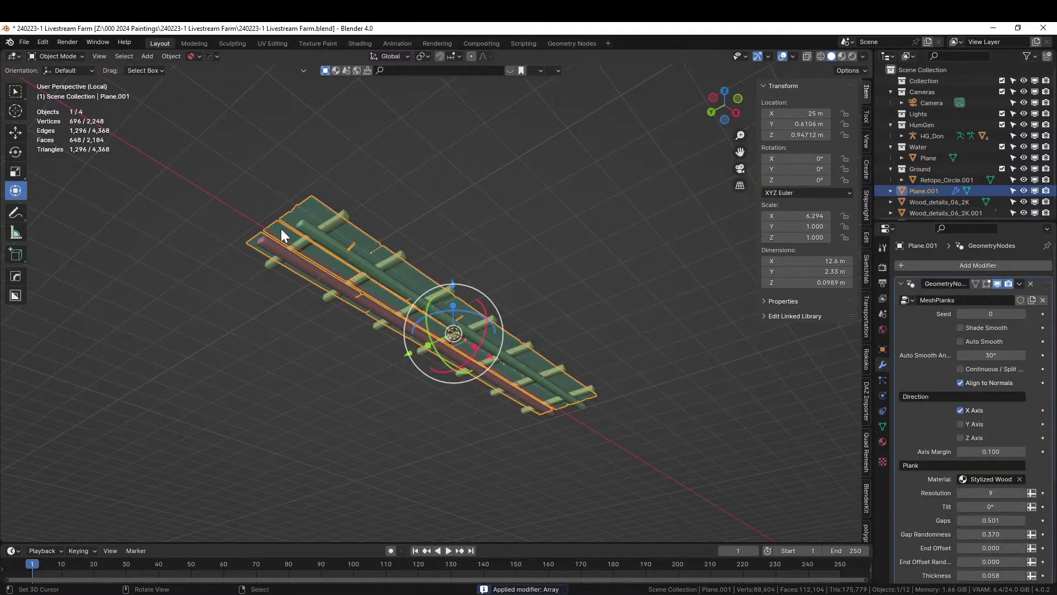
key(ctrl+a)
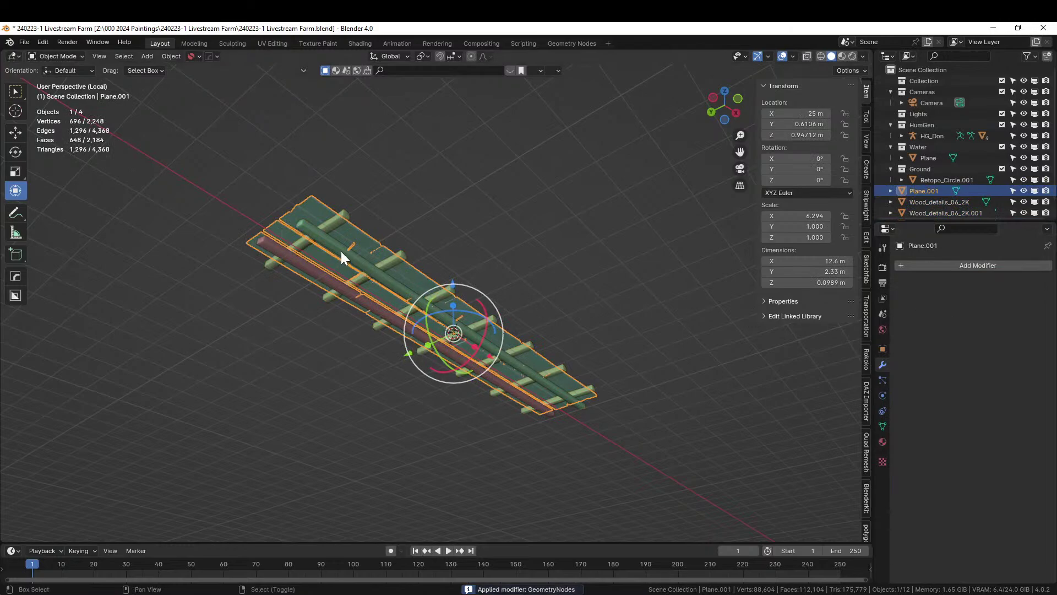
- Join the plank deck, the crossbeams and both long beams into a single object
key(ctrl+j)
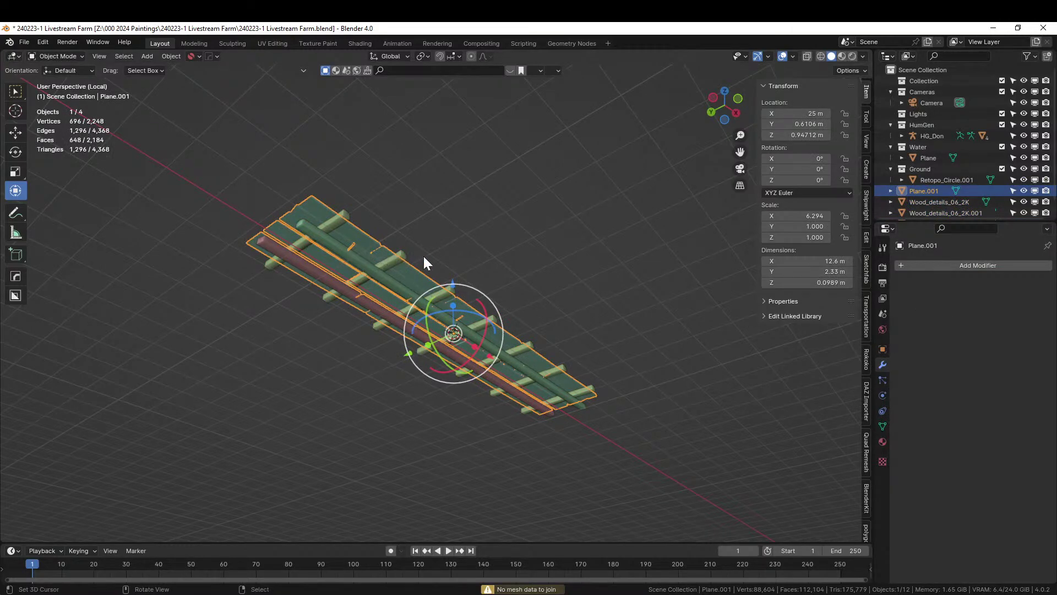
middle_drag(424, 257, 289, 292)
shift+click(283, 277)
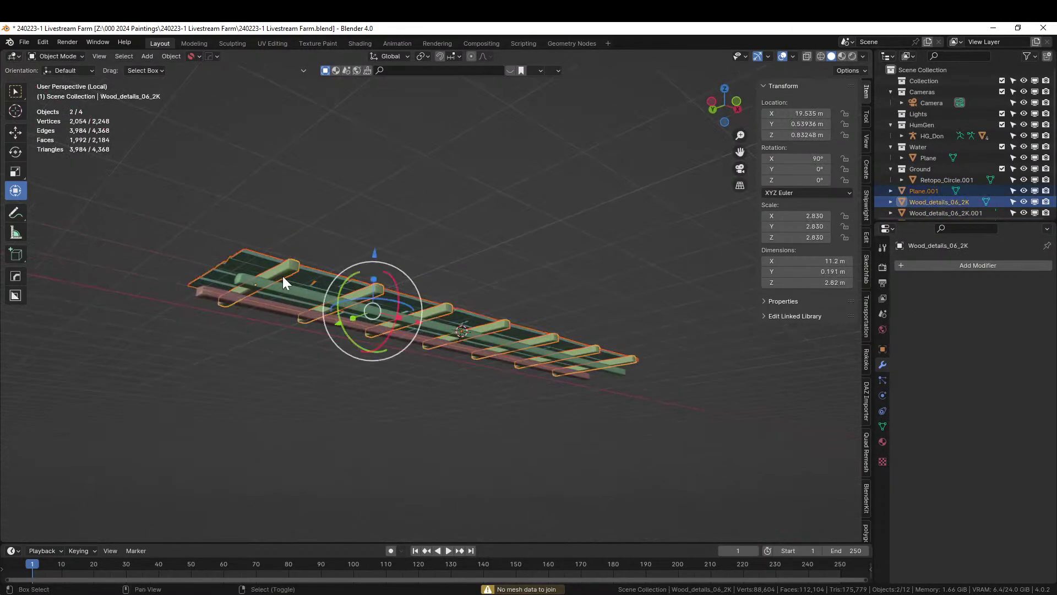
shift+click(282, 285)
shift+click(256, 301)
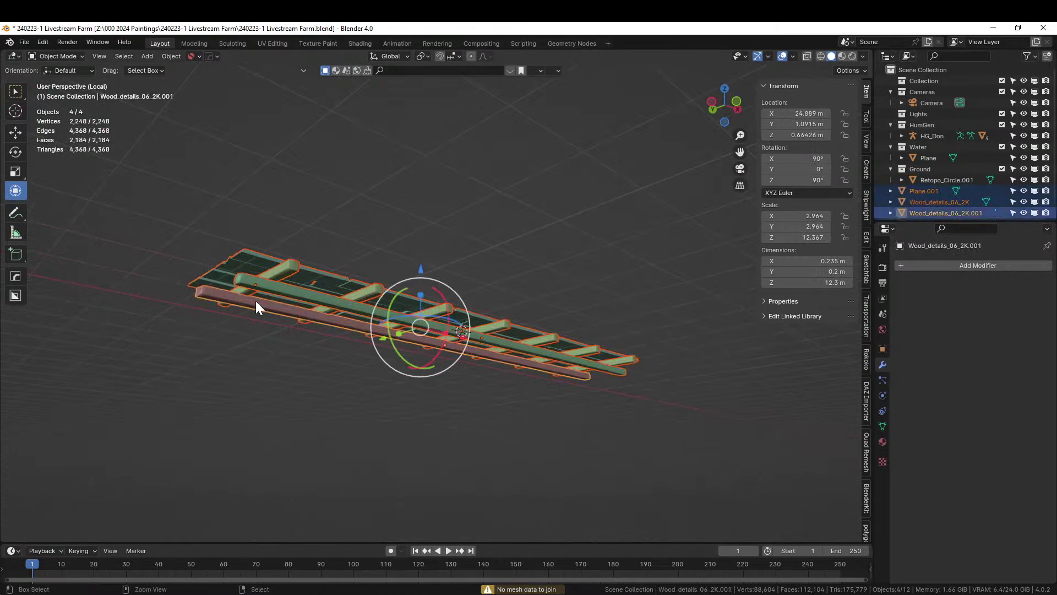
key(ctrl+j)
- Exit local view to show the whole landscape and raise the bridge about 3.05 m along Z
middle_drag(309, 295, 288, 401)
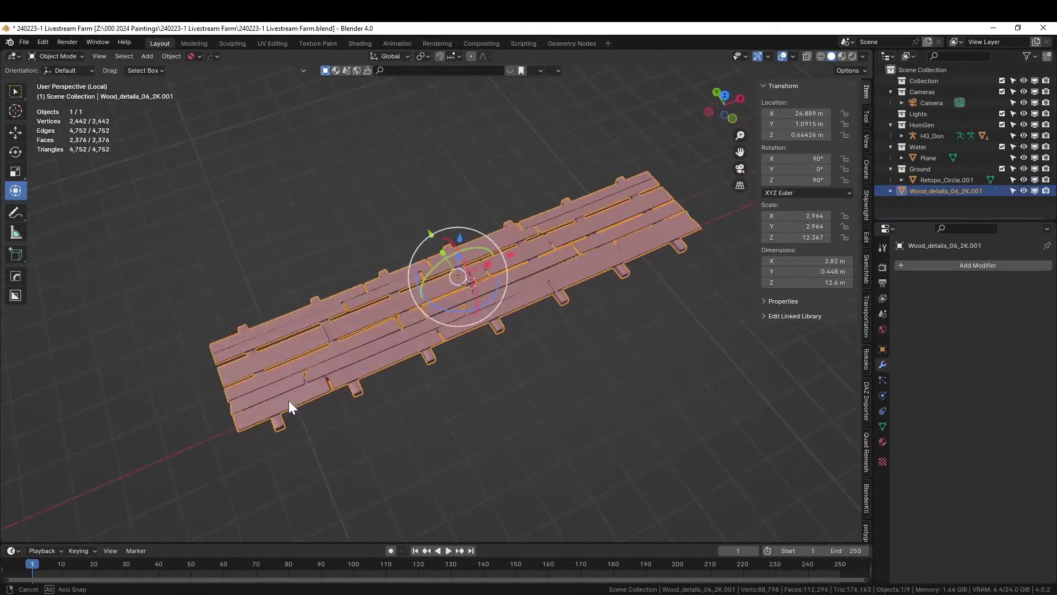
key(KP_Divide)
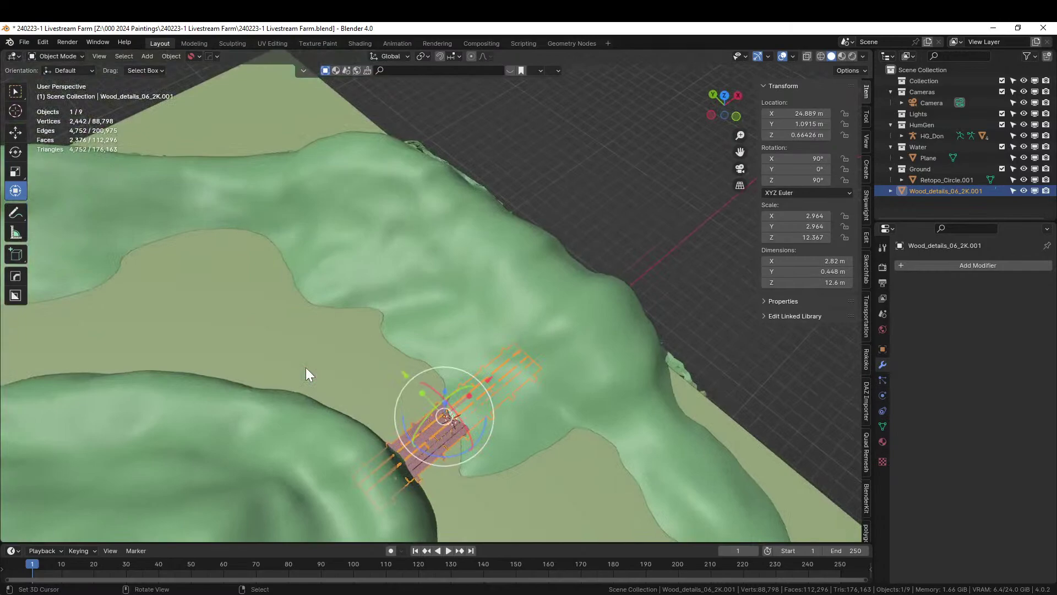
key(KP_Divide)
middle_drag(305, 365, 290, 312)
key(KP_Divide)
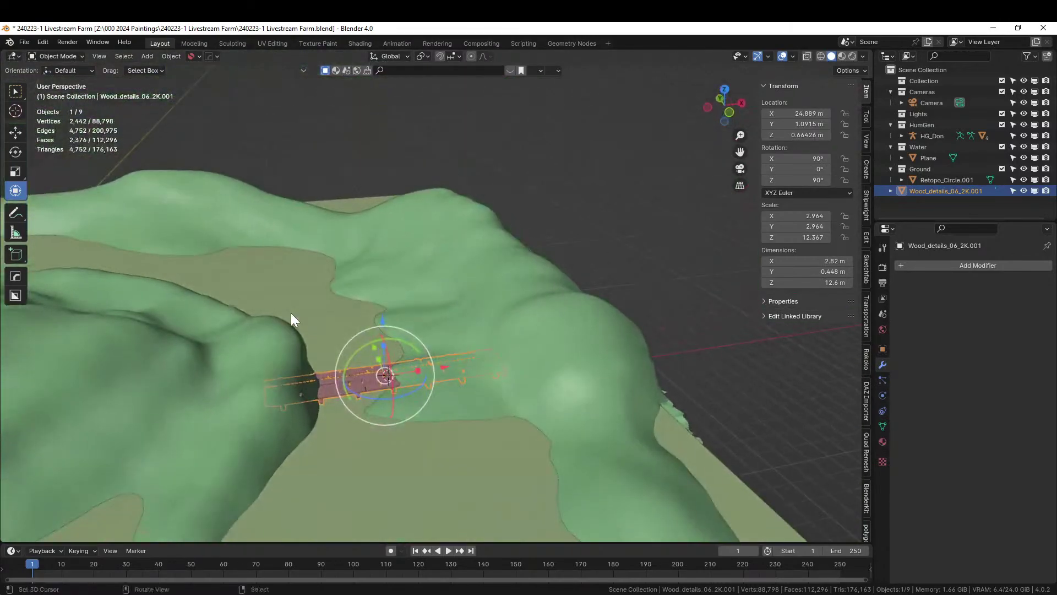
scroll(273, 406, up, 2)
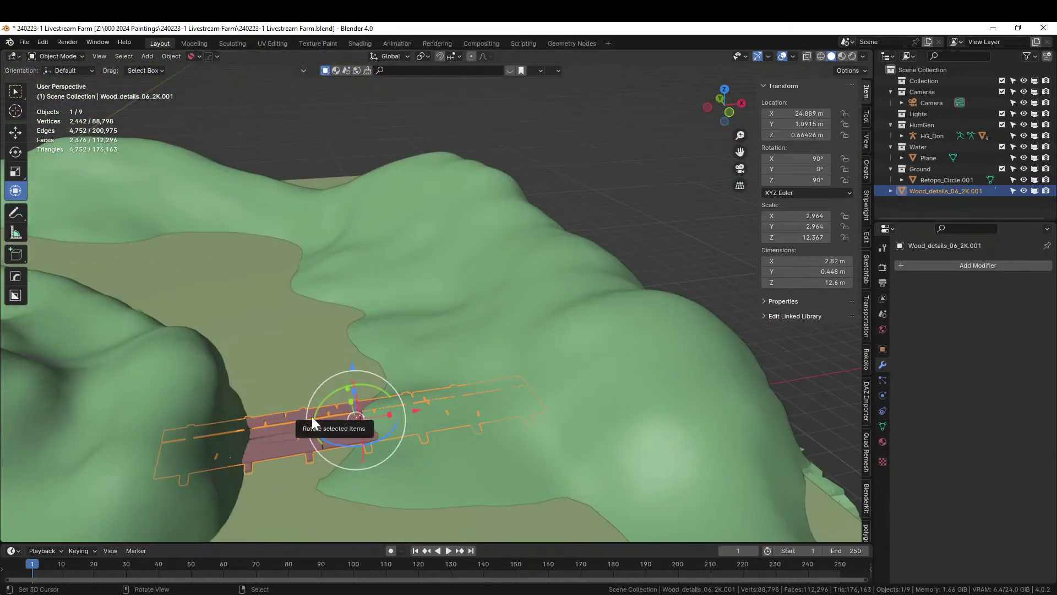
key(g)
key(z)
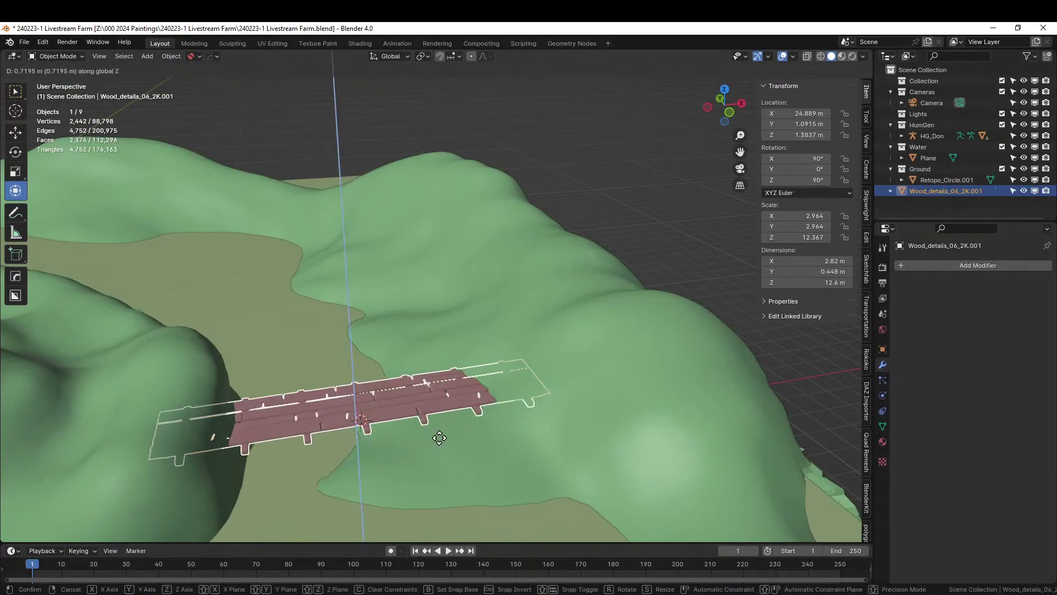
click(456, 372)
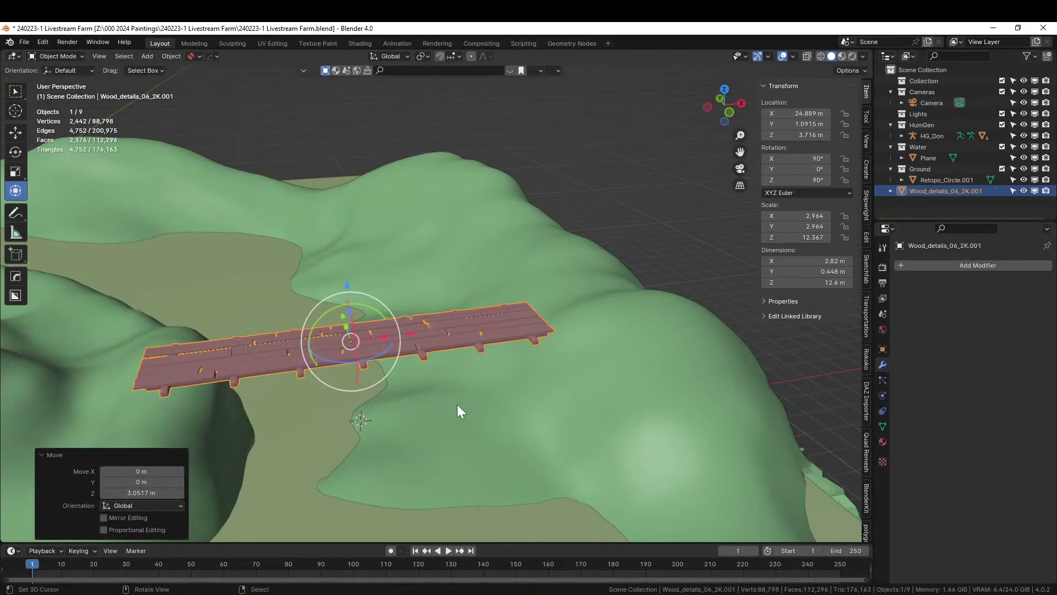
- From the top view, move the bridge about 1.2 m in X and -0.81 m in Y, and rotate it to about 85.8° around Z
middle_drag(457, 404, 461, 458)
scroll(461, 458, up, 3)
key(KP_7)
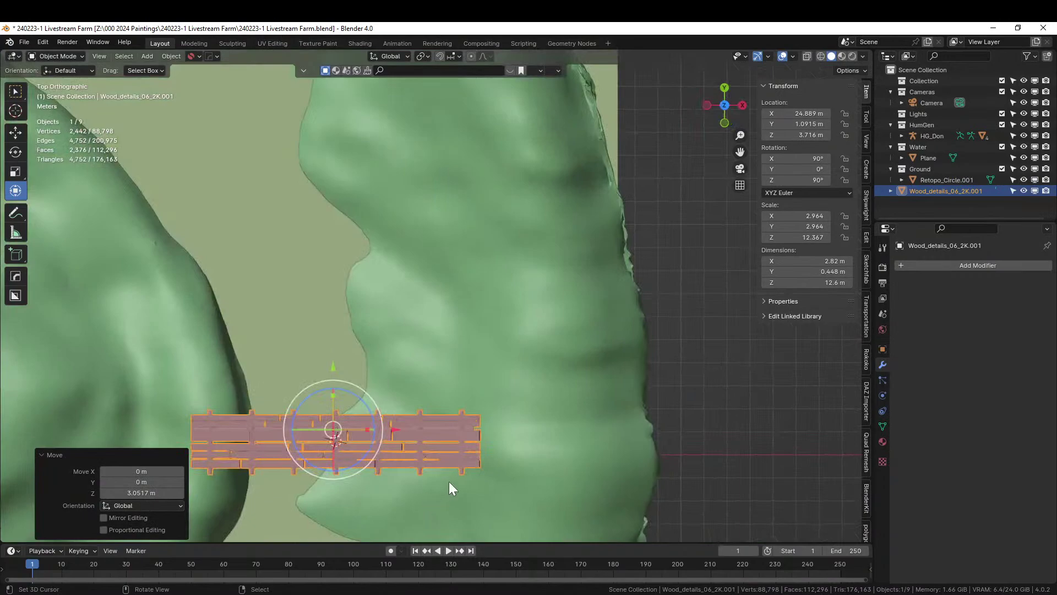
key(g)
click(474, 499)
key(r)
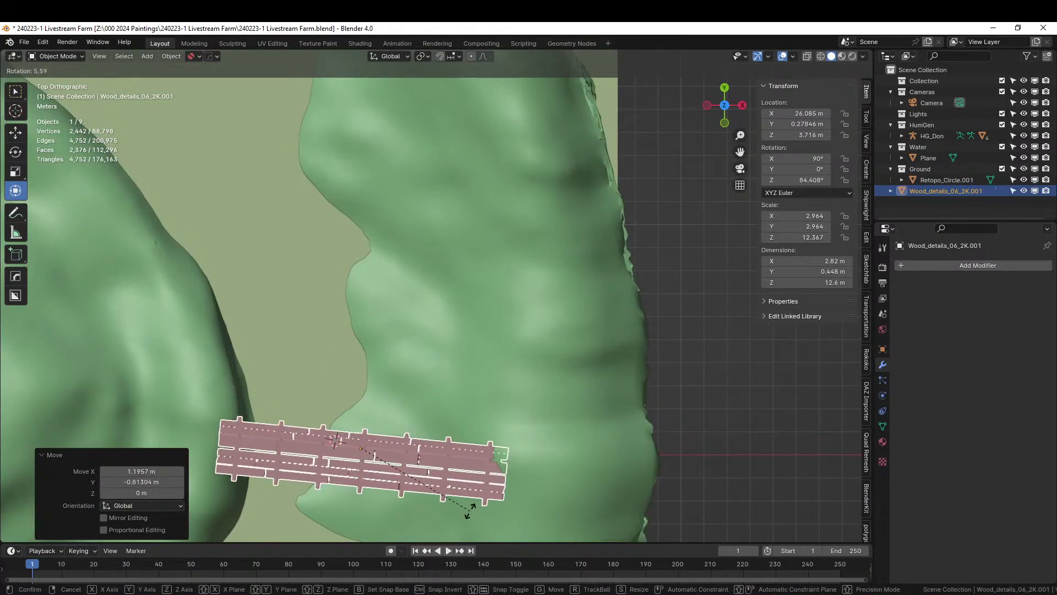
click(468, 506)
- Lower the bridge about 0.42 m along Z and shift it about 0.63 m along Y to seat it between the banks
middle_drag(468, 507, 427, 482)
key(g)
key(z)
click(474, 377)
key(g)
key(y)
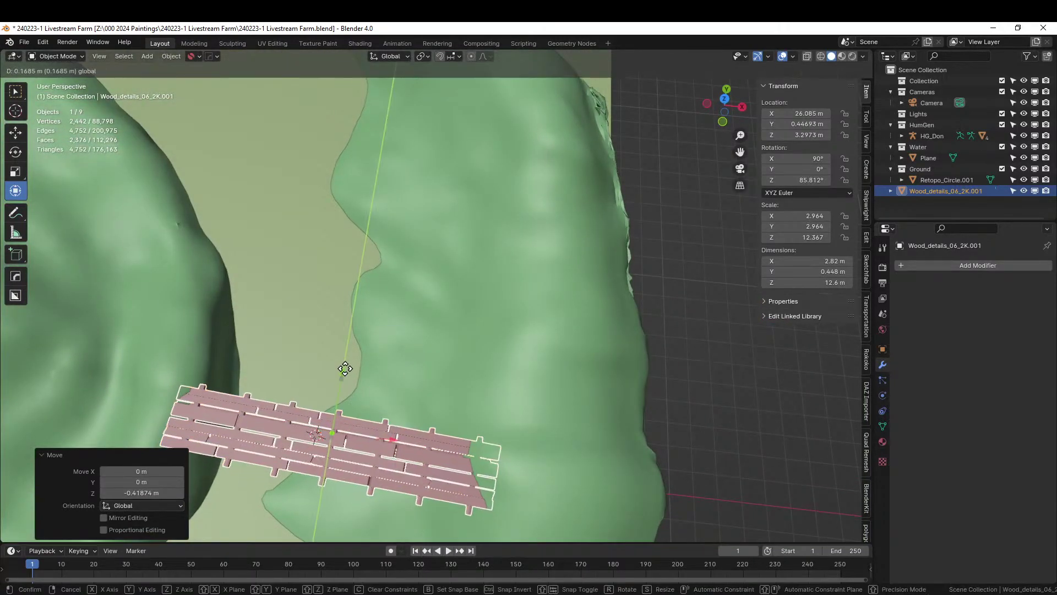
click(349, 358)
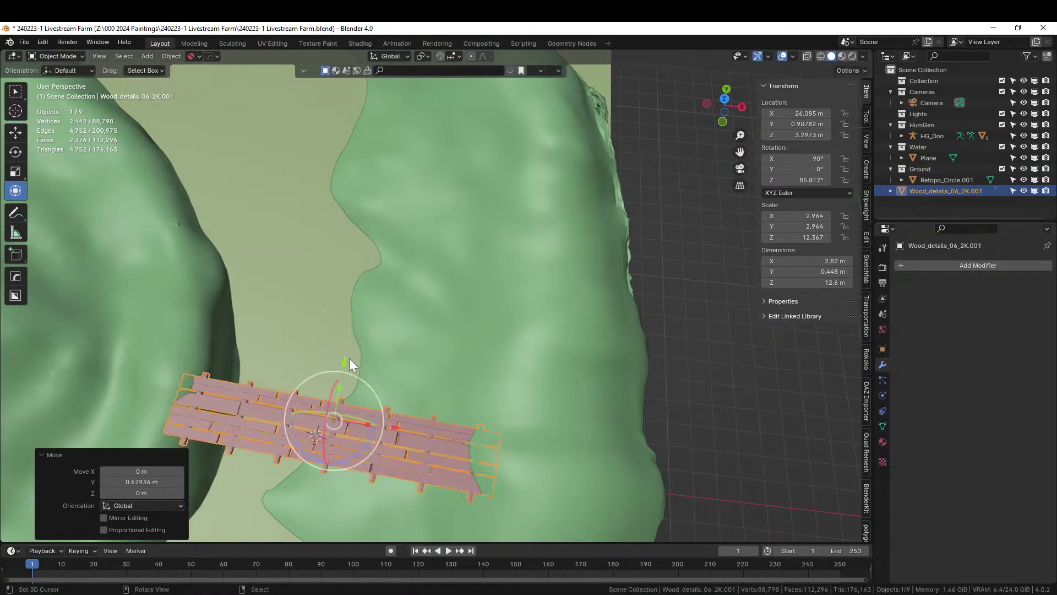
middle_drag(349, 357, 422, 305)
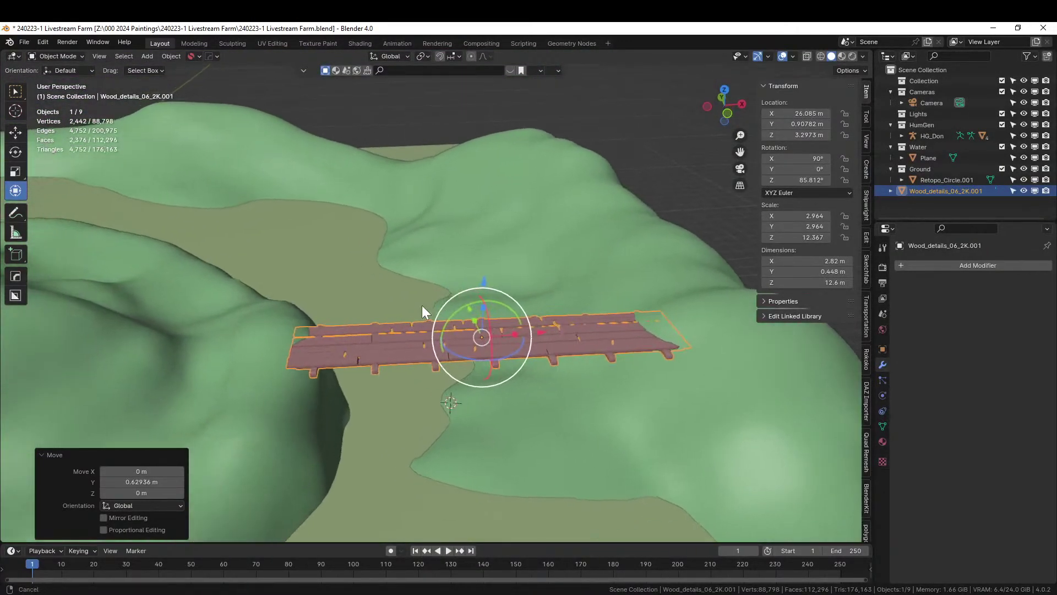
- Shift the bridge about -0.21 m along X and put the ground mesh into Sculpt Mode
drag(538, 332, 420, 365)
click(279, 333)
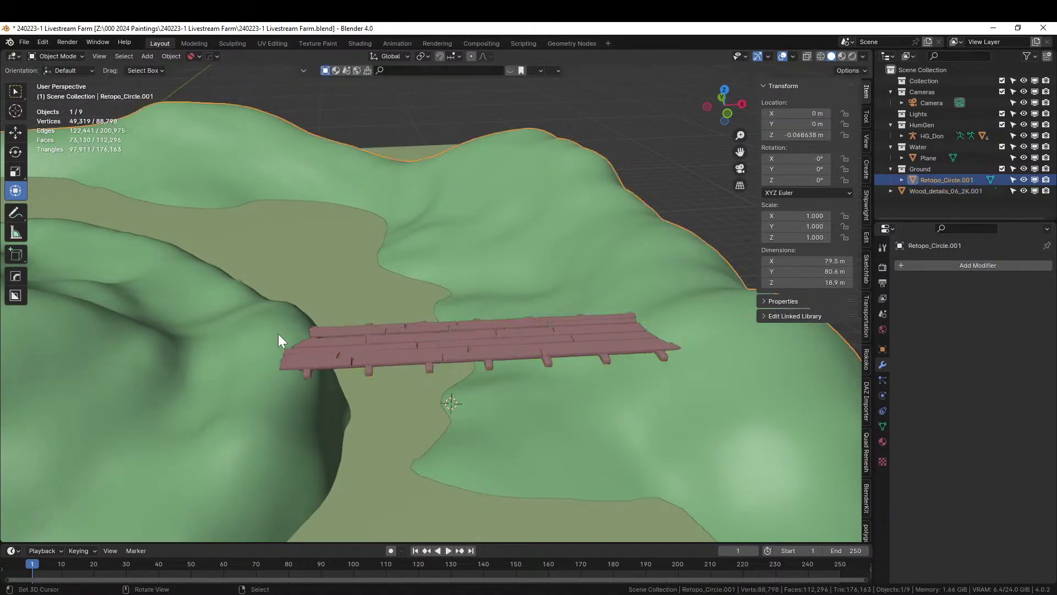
key(Tab)
key(Tab)
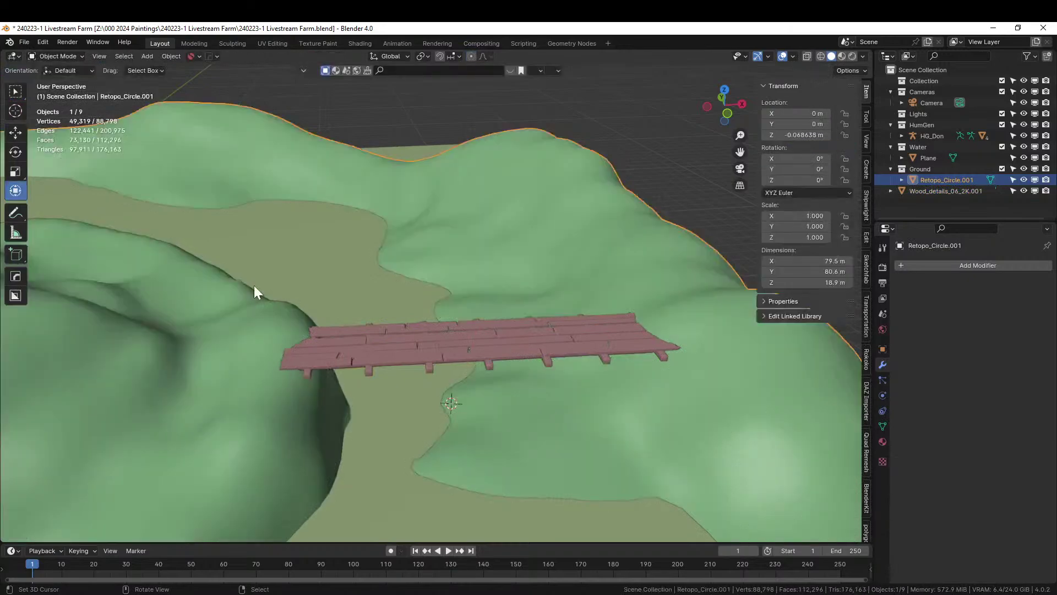
click(66, 58)
click(57, 90)
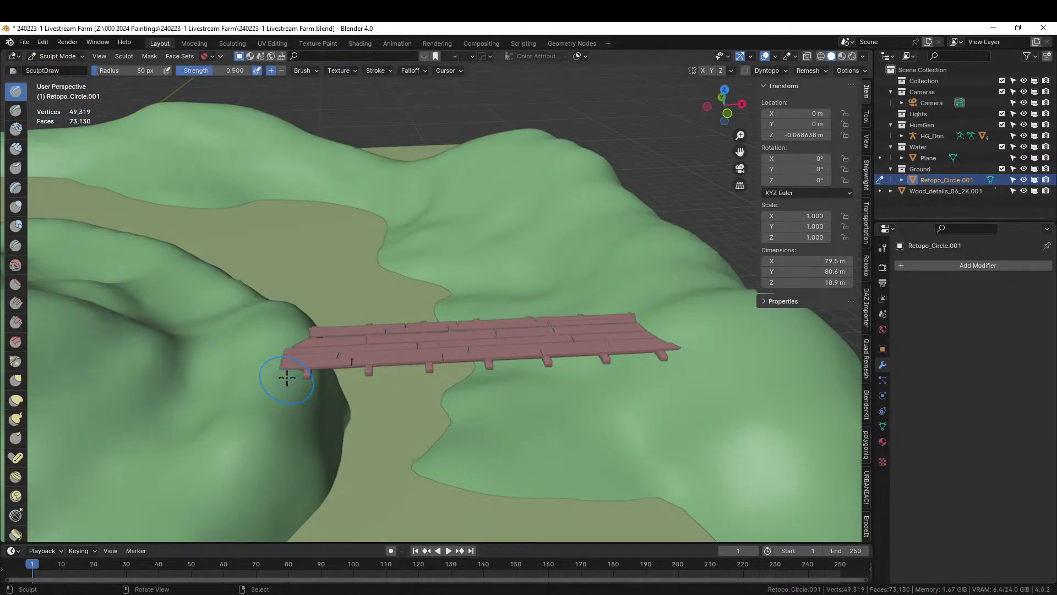
- Sculpt the ground around both bridge ends with the Draw brush so the banks fit against the planks and beams
drag(287, 377, 301, 376)
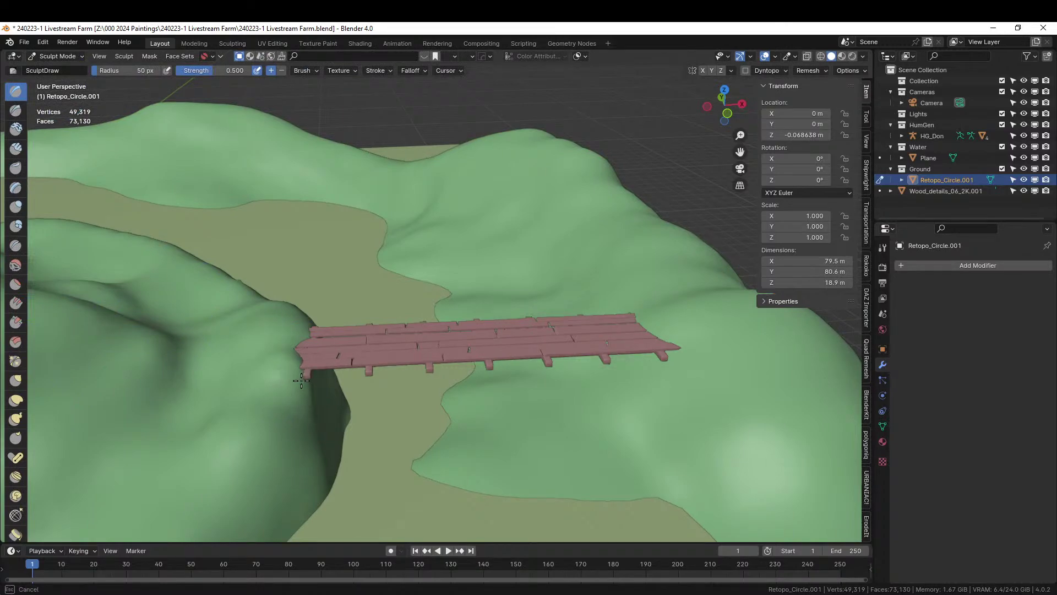
drag(301, 380, 283, 355)
mouse_move(283, 354)
middle_down()
mouse_move(331, 375)
mouse_move(319, 385)
mouse_move(416, 393)
middle_up()
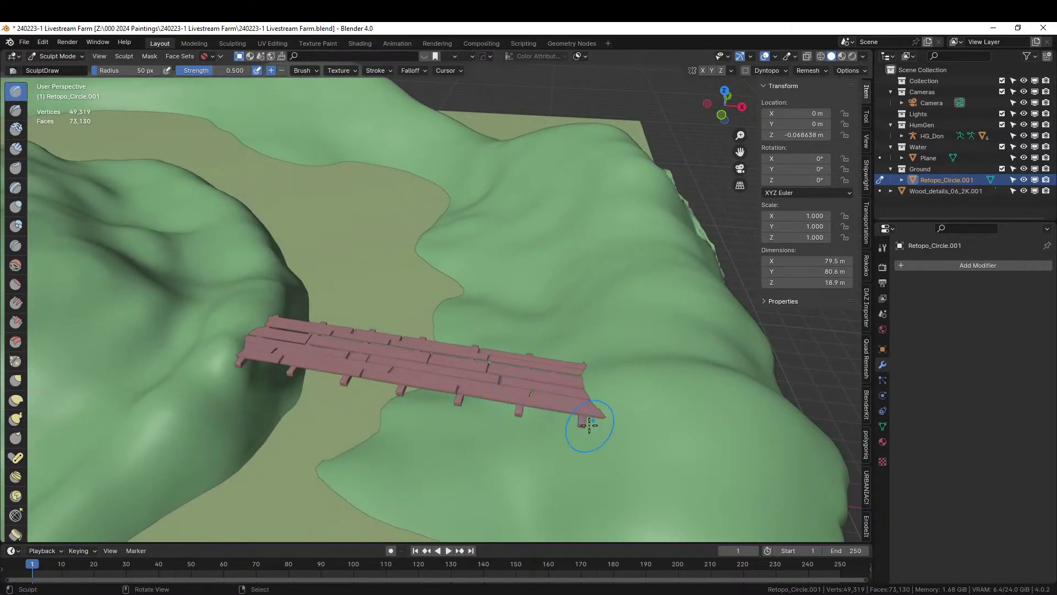
drag(589, 425, 600, 421)
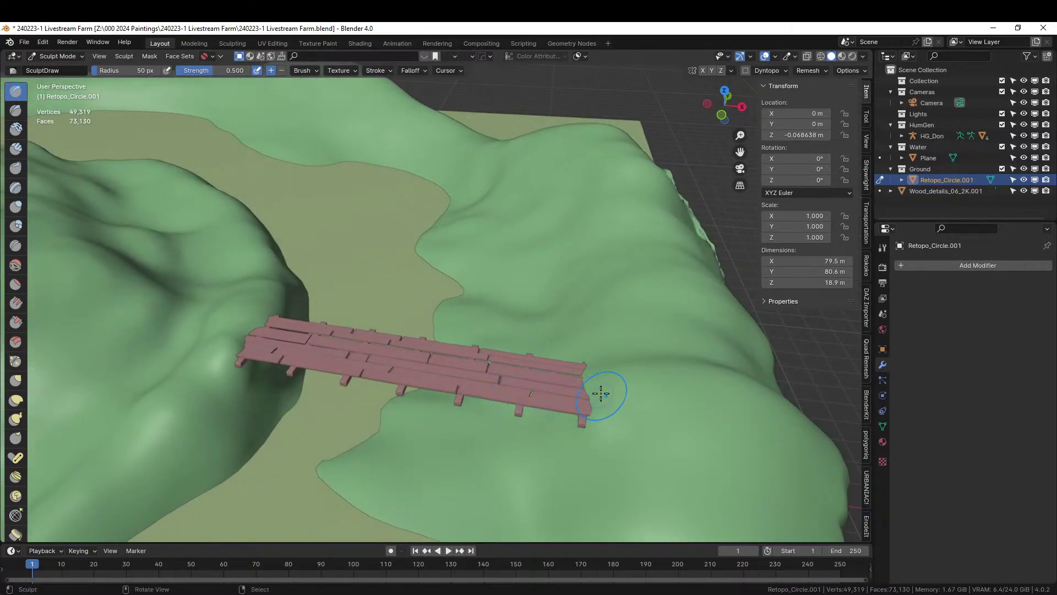
middle_drag(601, 421, 607, 333)
drag(599, 294, 599, 291)
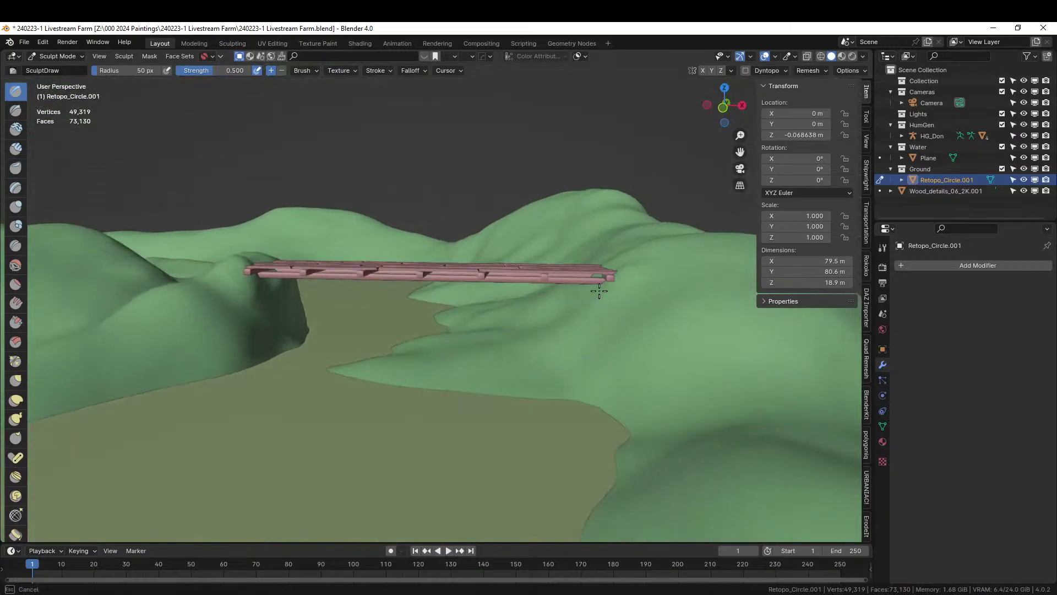
drag(302, 318, 265, 286)
middle_drag(265, 286, 286, 392)
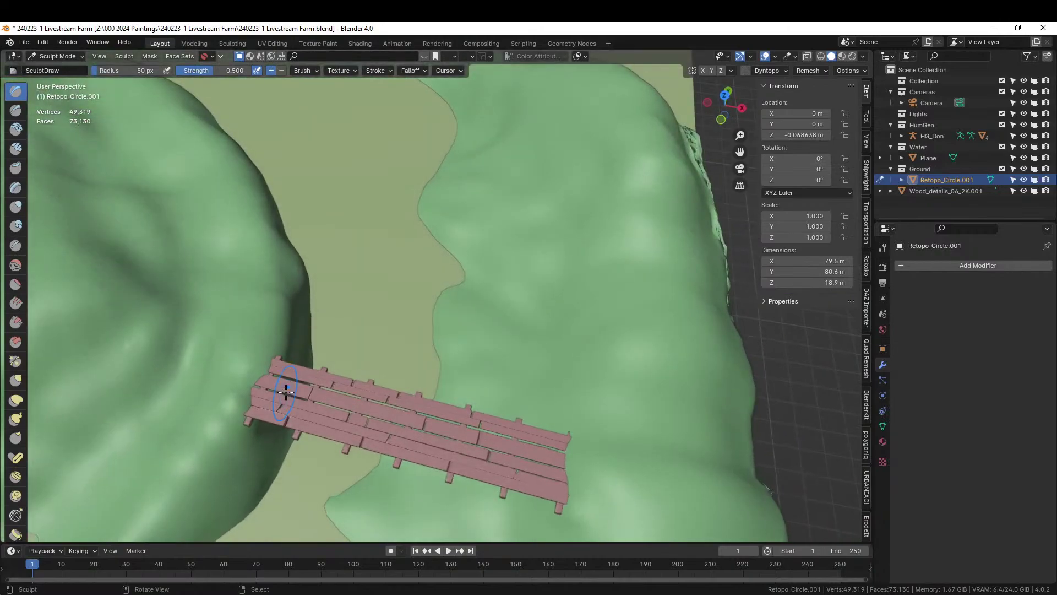
click(69, 56)
click(57, 66)
middle_drag(352, 330, 668, 470)
scroll(404, 402, up, 2)
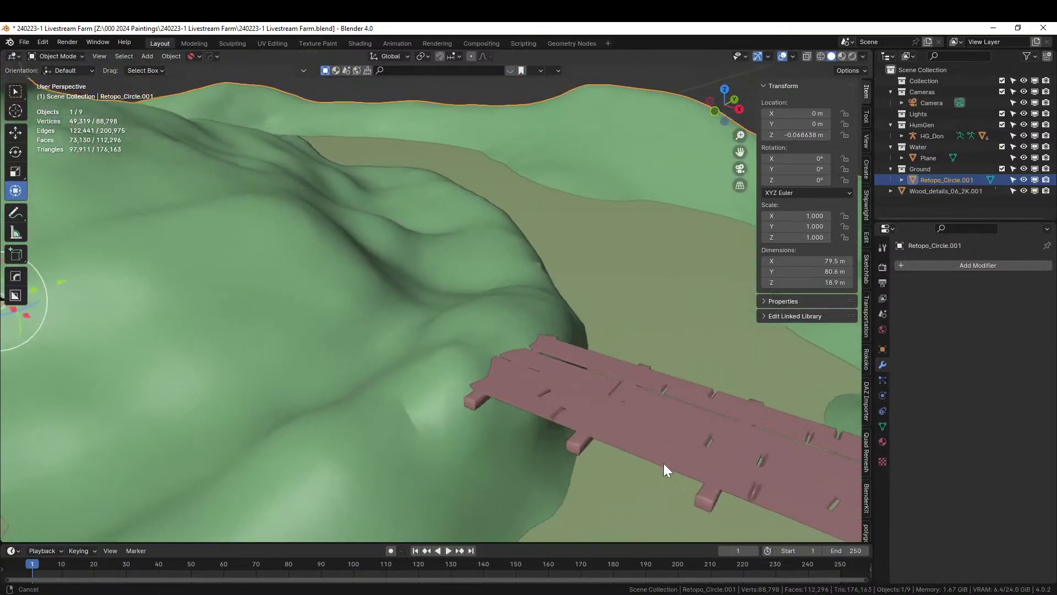
click(442, 355)
middle_drag(468, 352, 368, 333)
click(56, 56)
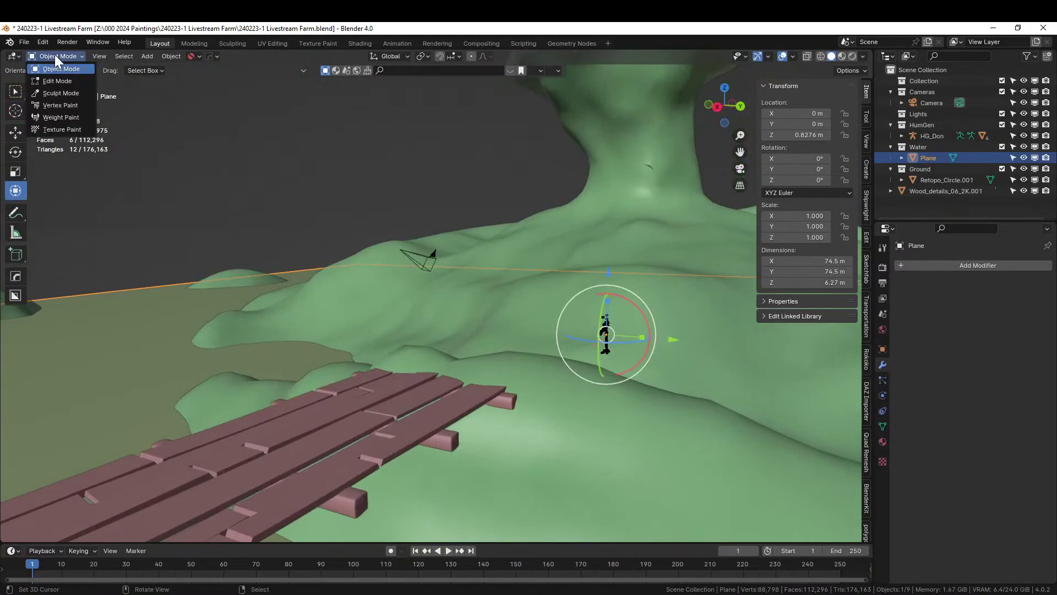
click(62, 93)
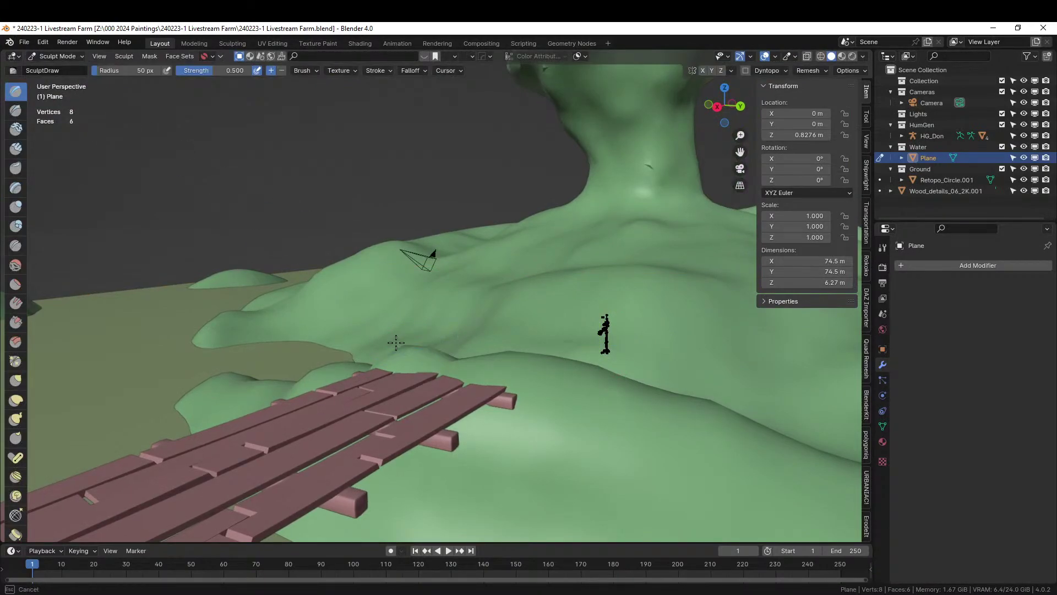
key(Tab)
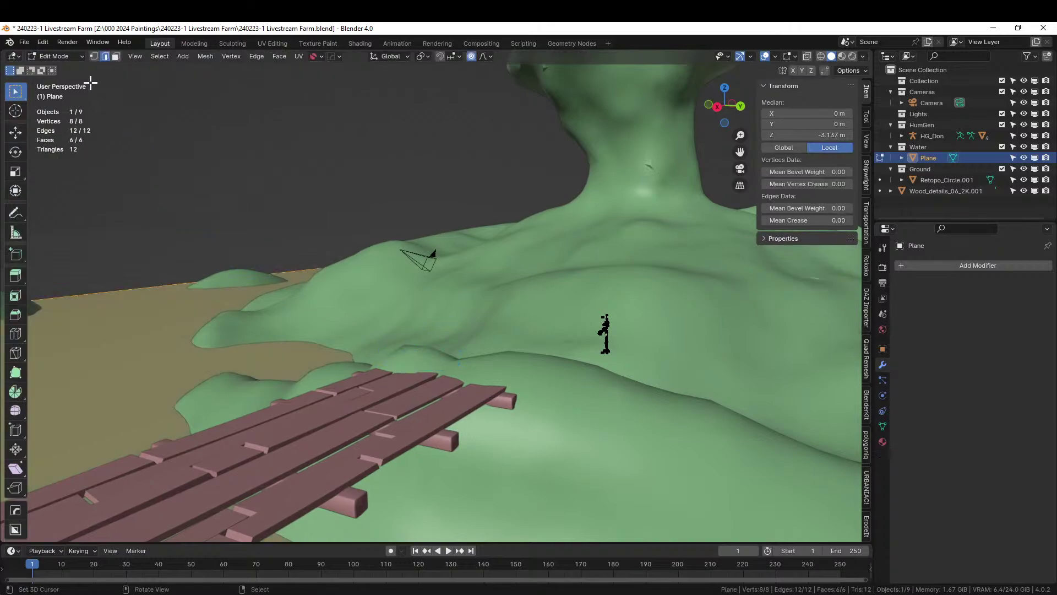
key(alt+a)
key(Tab)
key(Tab)
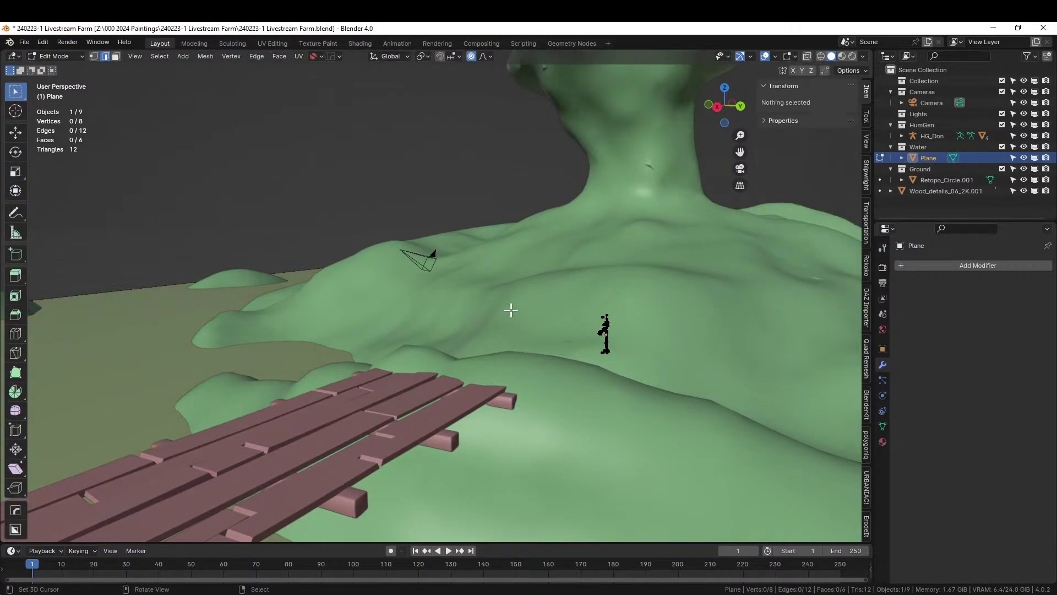
click(511, 310)
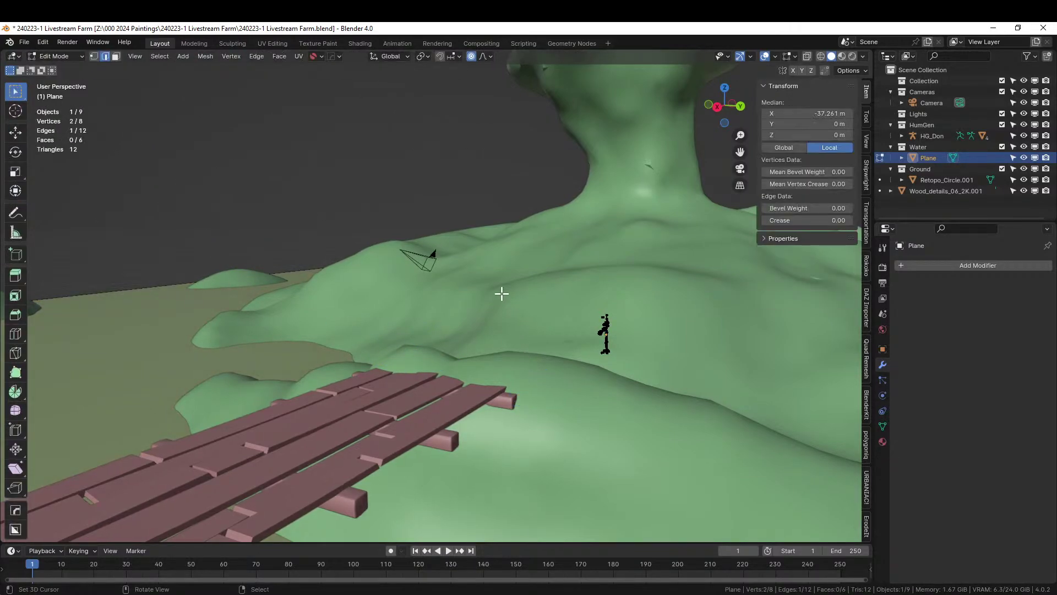
click(60, 56)
click(58, 65)
- Put the ground mesh into Sculpt Mode and shape the hill-side bank behind the bridge end with the Draw brush
click(401, 269)
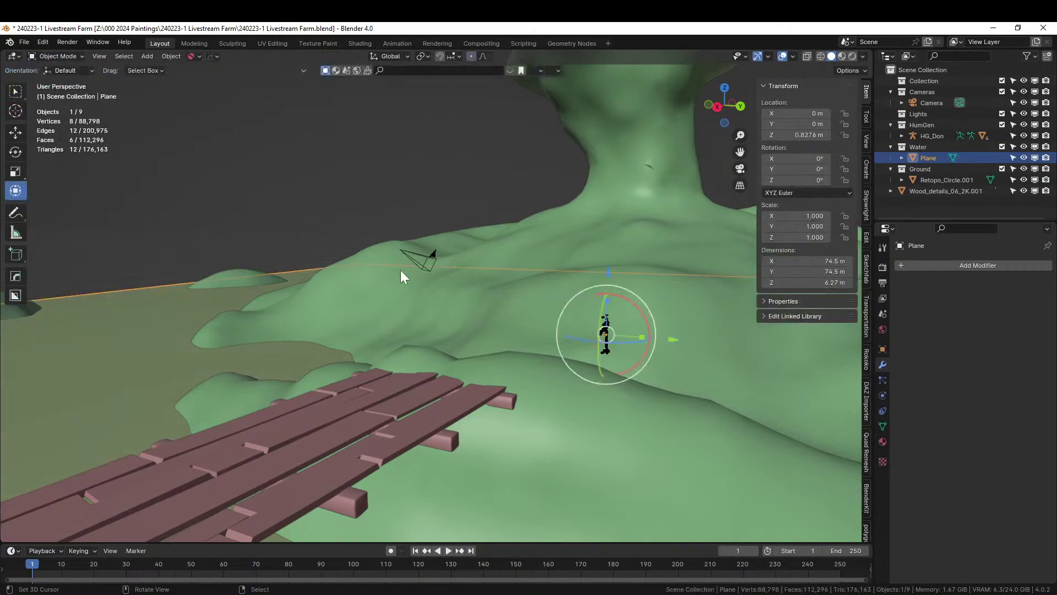
click(60, 55)
click(67, 91)
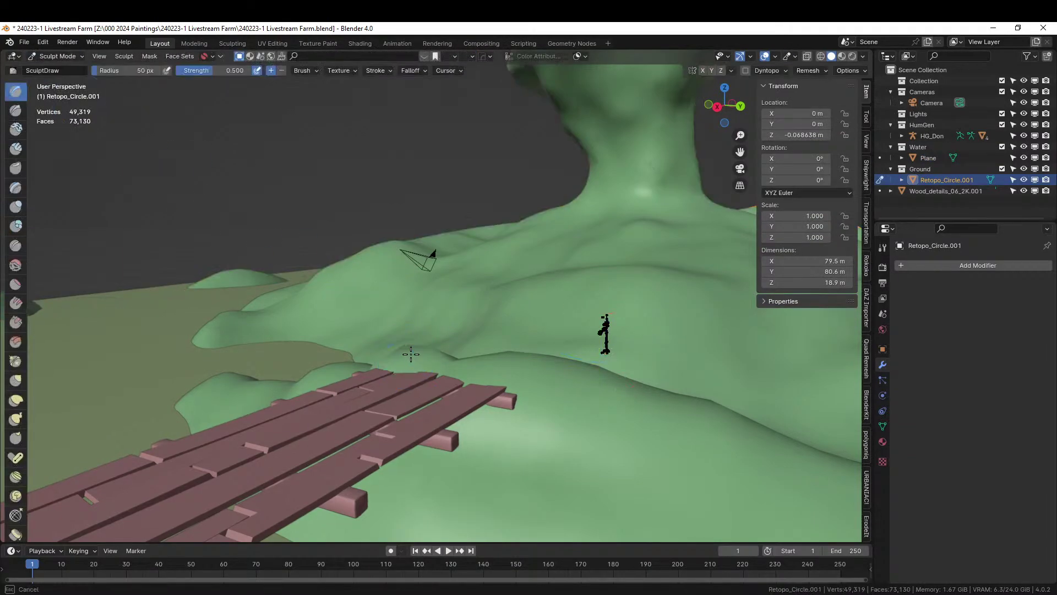
mouse_move(481, 368)
mouse_down()
mouse_move(518, 358)
mouse_move(441, 357)
mouse_move(548, 355)
mouse_move(501, 358)
mouse_up()
mouse_move(590, 401)
middle_down()
mouse_move(676, 460)
mouse_move(503, 436)
mouse_move(394, 356)
middle_up()
mouse_move(394, 357)
mouse_down()
mouse_move(424, 342)
mouse_move(418, 311)
mouse_move(389, 295)
mouse_move(340, 346)
mouse_move(446, 349)
mouse_up()
mouse_move(449, 349)
middle_down()
mouse_move(370, 371)
mouse_move(434, 366)
middle_up()
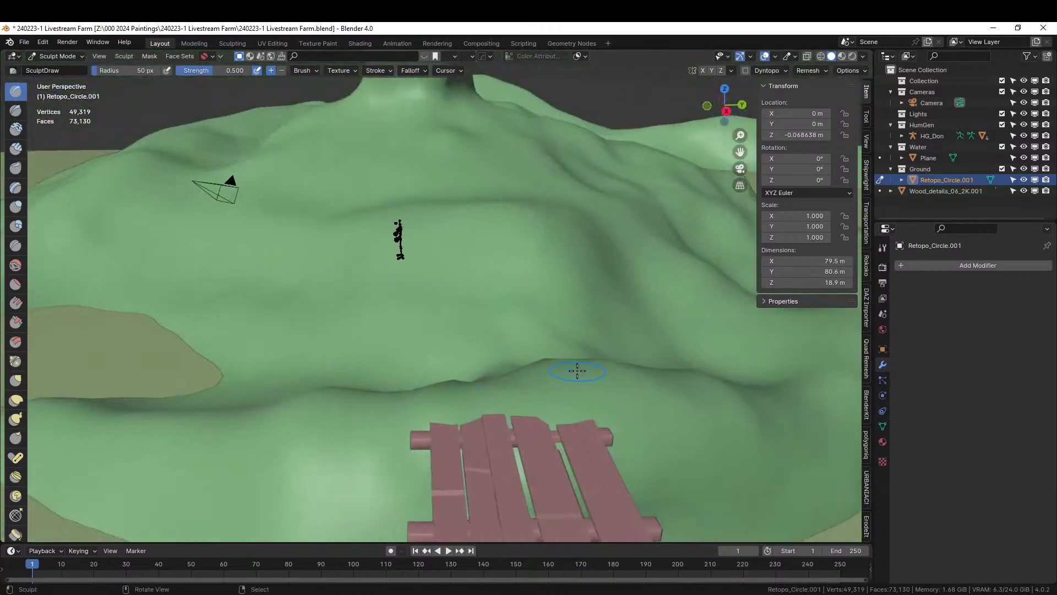
- Sculpt more of the slope leading from the bridge end up the hill and return to Object Mode
middle_drag(560, 358, 557, 396)
drag(506, 338, 456, 347)
middle_drag(455, 347, 480, 413)
mouse_move(429, 286)
mouse_down()
mouse_move(468, 297)
mouse_move(425, 272)
mouse_move(415, 246)
mouse_move(448, 312)
mouse_move(413, 289)
mouse_move(413, 309)
mouse_move(366, 243)
mouse_move(420, 290)
mouse_move(464, 292)
mouse_move(352, 212)
mouse_move(503, 276)
mouse_up()
mouse_move(503, 275)
middle_down()
mouse_move(589, 246)
mouse_move(621, 207)
mouse_move(562, 250)
mouse_move(547, 302)
mouse_move(339, 258)
mouse_move(300, 290)
mouse_move(375, 363)
middle_up()
mouse_move(426, 359)
mouse_down()
mouse_move(432, 368)
mouse_move(408, 332)
mouse_move(484, 372)
mouse_move(401, 350)
mouse_move(460, 354)
mouse_up()
middle_drag(523, 203, 524, 272)
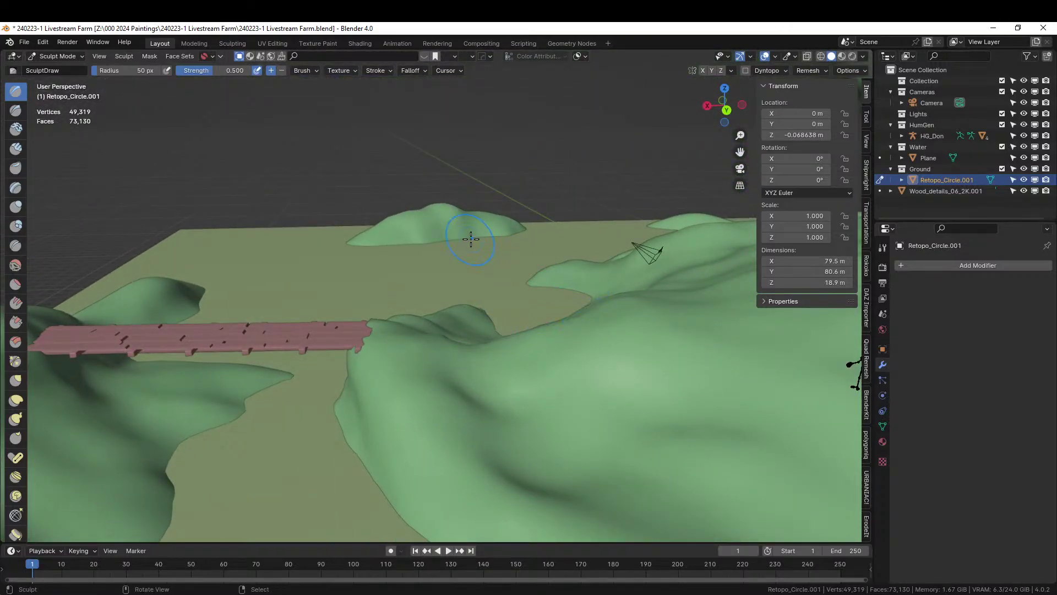
middle_drag(472, 238, 479, 315)
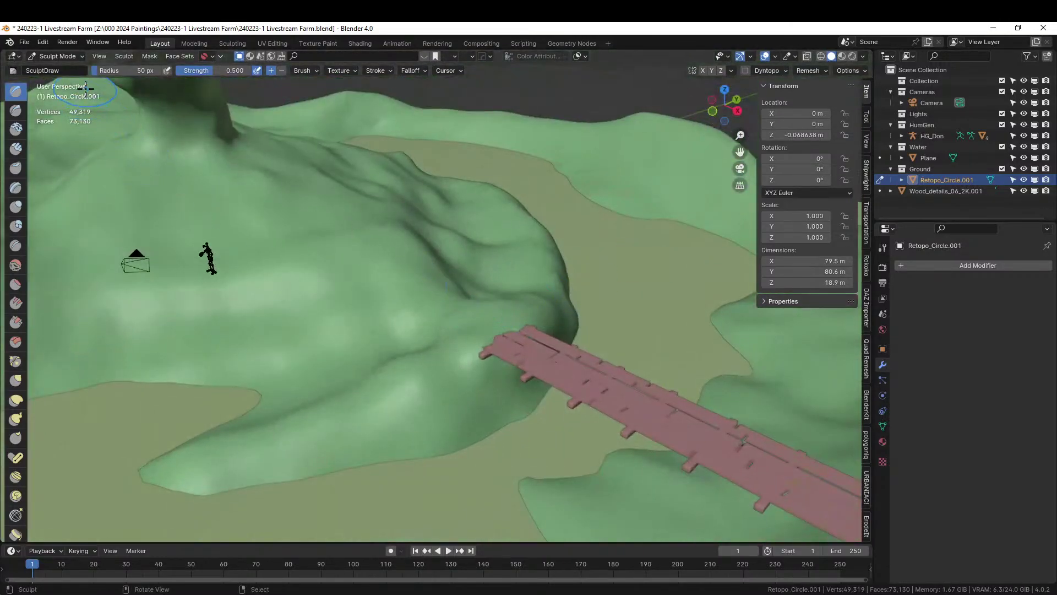
click(71, 61)
click(60, 71)
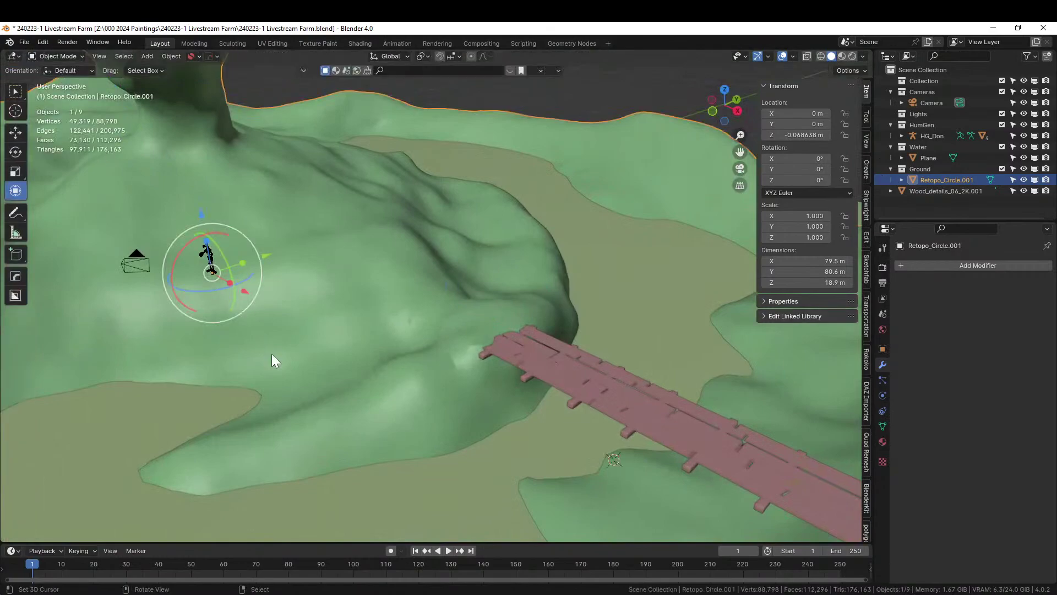
- Select the HG_Don human rig and, from the top view, move it about 21.1 m in X and 0.91 m in Y onto the bridge end
middle_drag(272, 354, 375, 363)
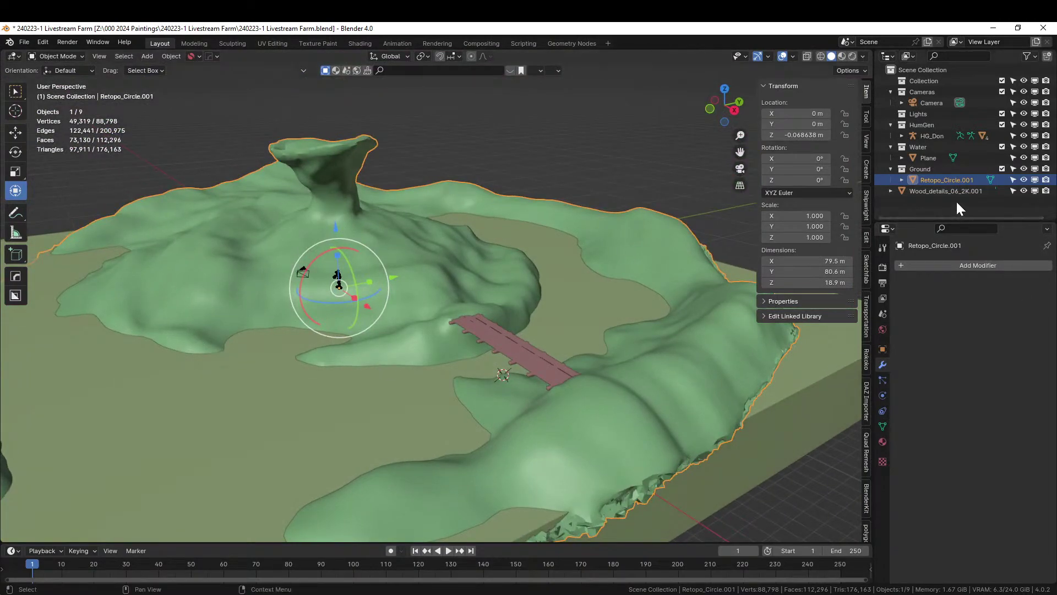
click(927, 133)
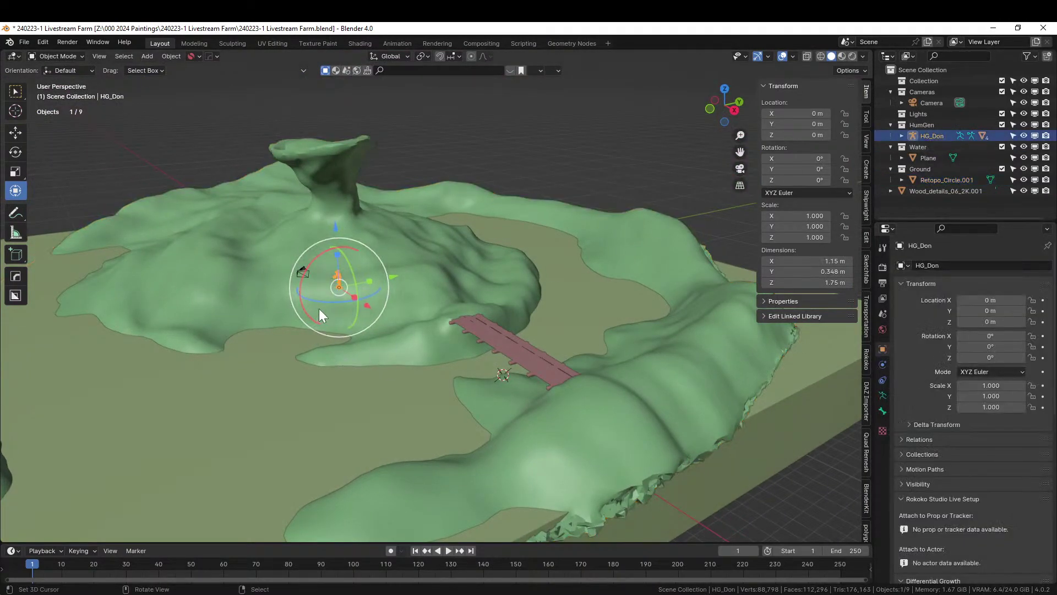
key(KP_7)
key(g)
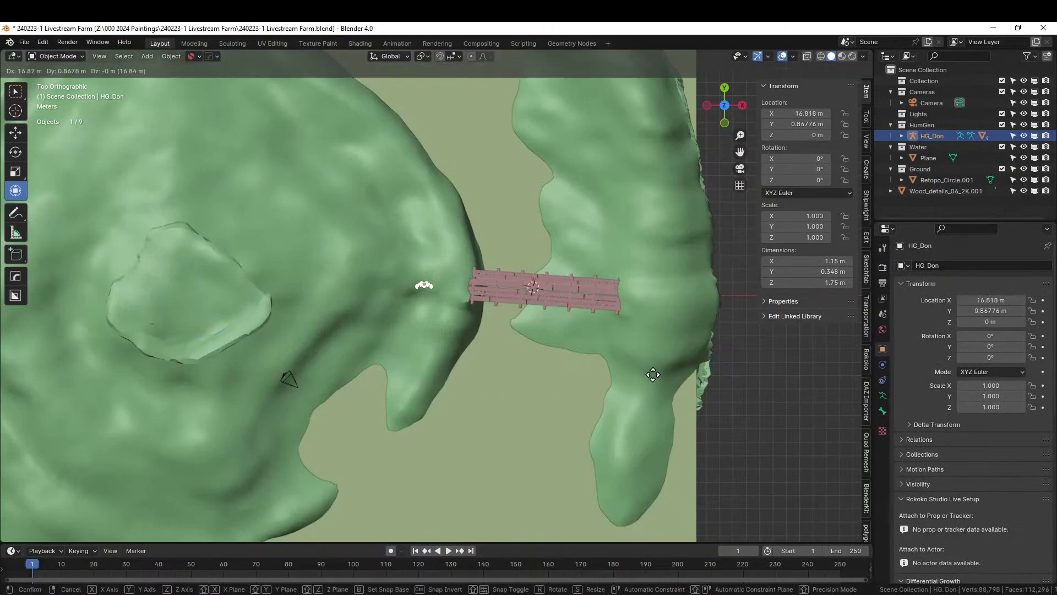
click(689, 375)
key(KP_Decimal)
- Raise the human rig about 3.7 m along Z to stand it on the bridge planks
middle_drag(689, 375, 679, 363)
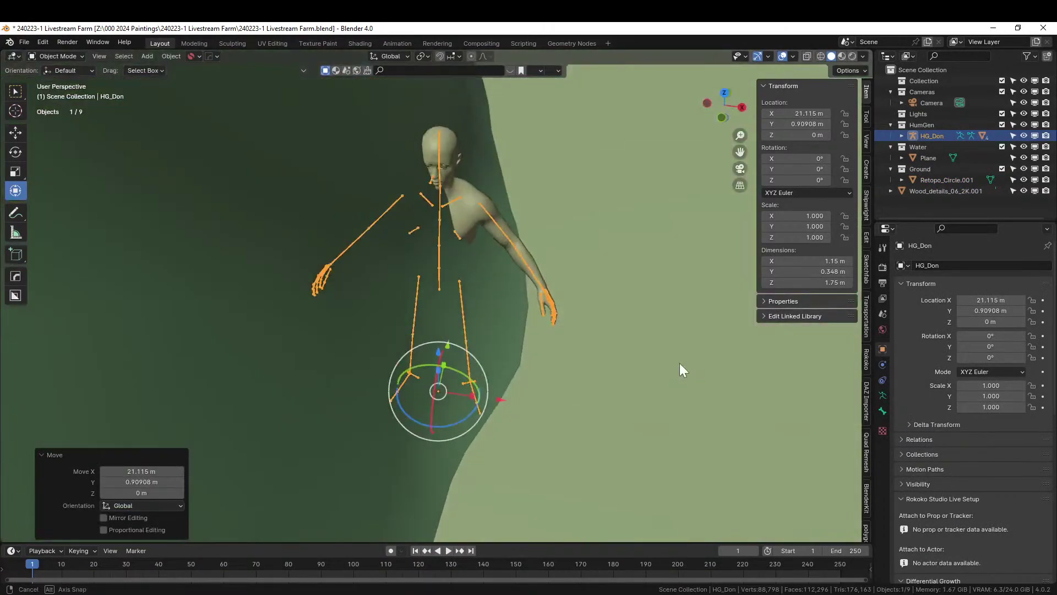
scroll(679, 363, down, 4)
key(g)
key(z)
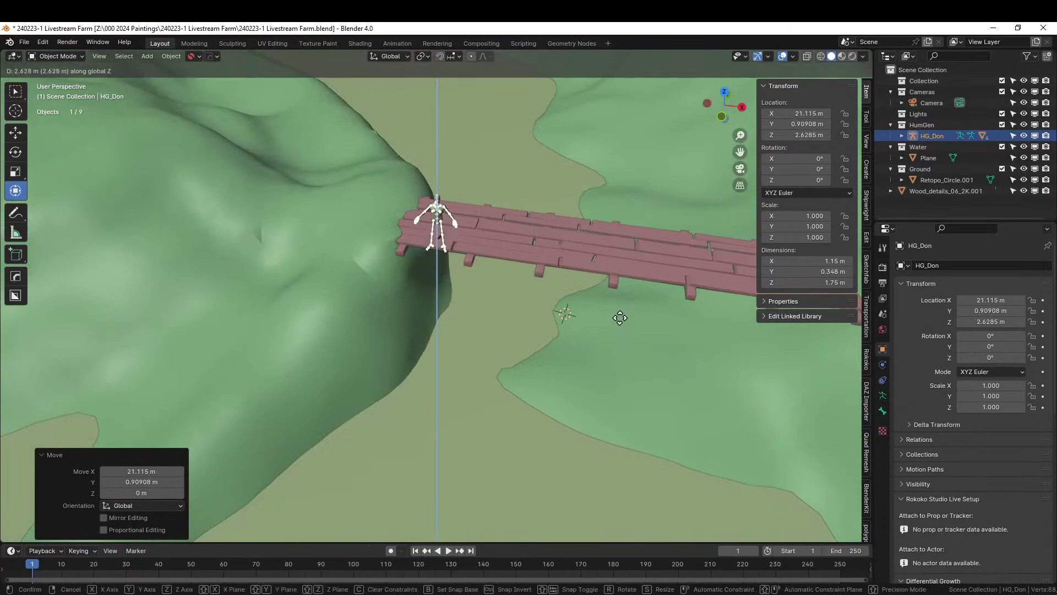
click(611, 289)
middle_drag(612, 289, 477, 367)
scroll(603, 260, up, 2)
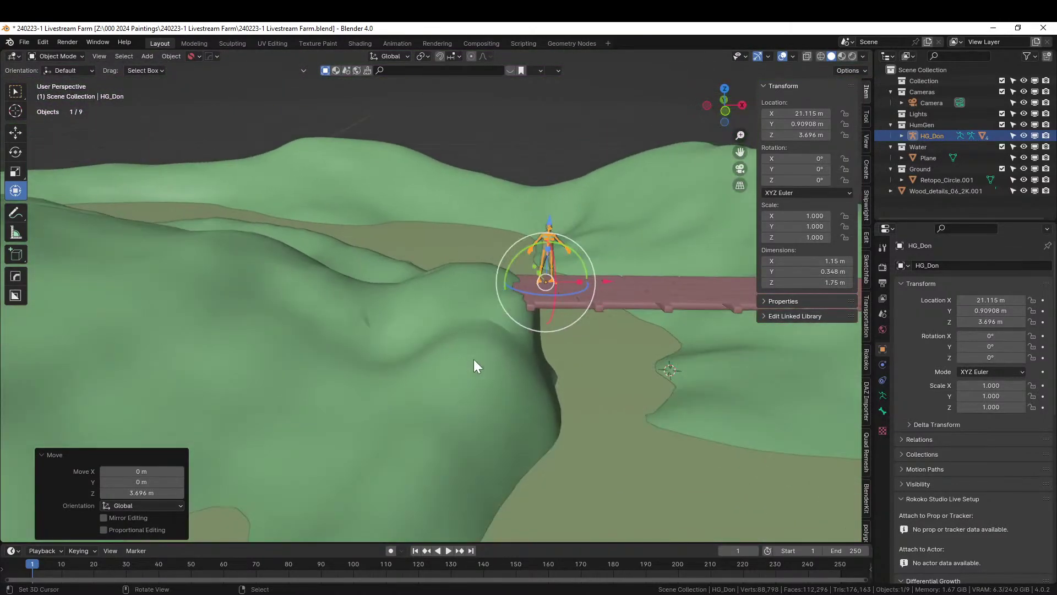
- Apply Shade Smooth to the ground mesh
click(277, 307)
click(169, 55)
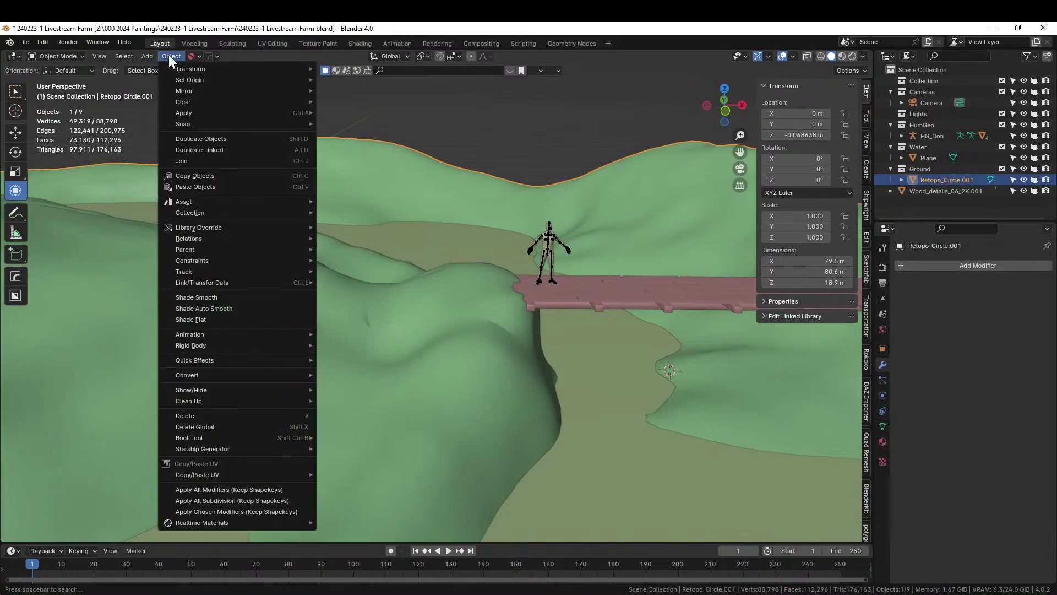
click(220, 298)
middle_drag(242, 298, 560, 178)
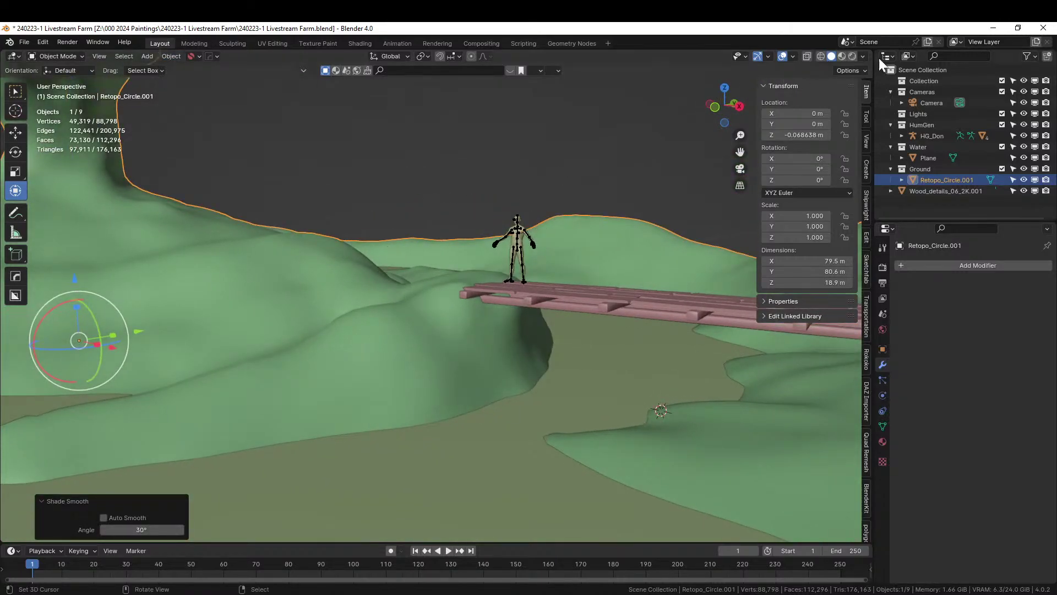
- Switch the viewport to Rendered shading and examine the bridge's plank texture up close and from a distance
click(852, 56)
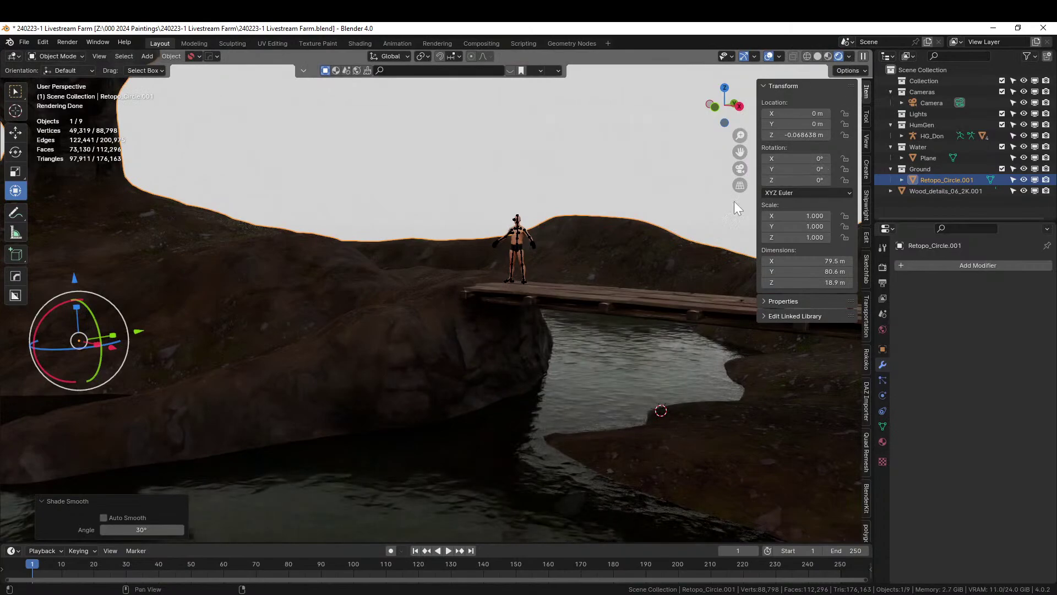
mouse_move(734, 200)
middle_down()
mouse_move(614, 272)
mouse_move(533, 286)
middle_up()
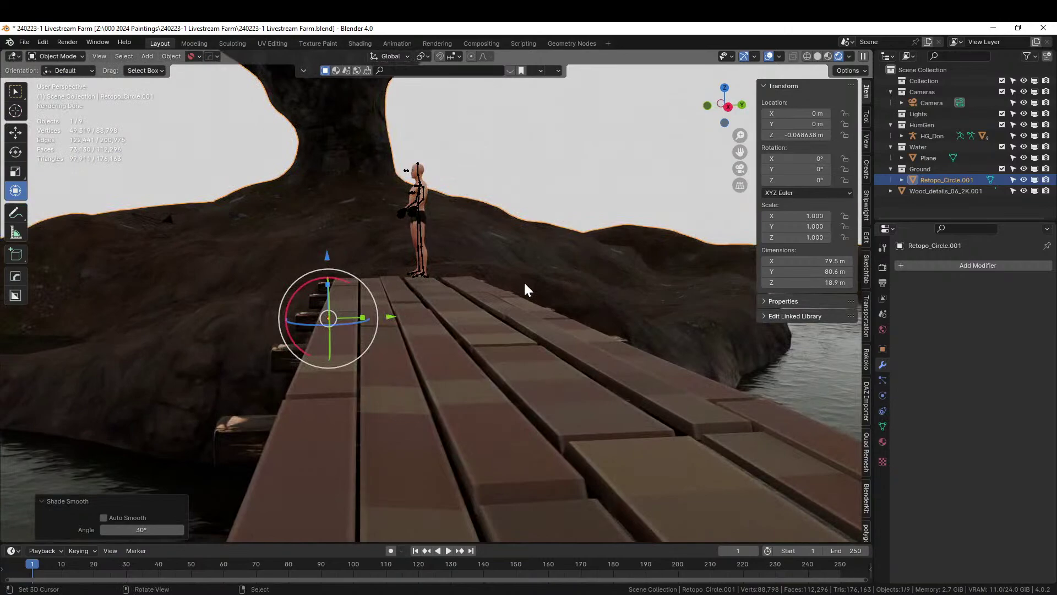
scroll(524, 285, down, 5)
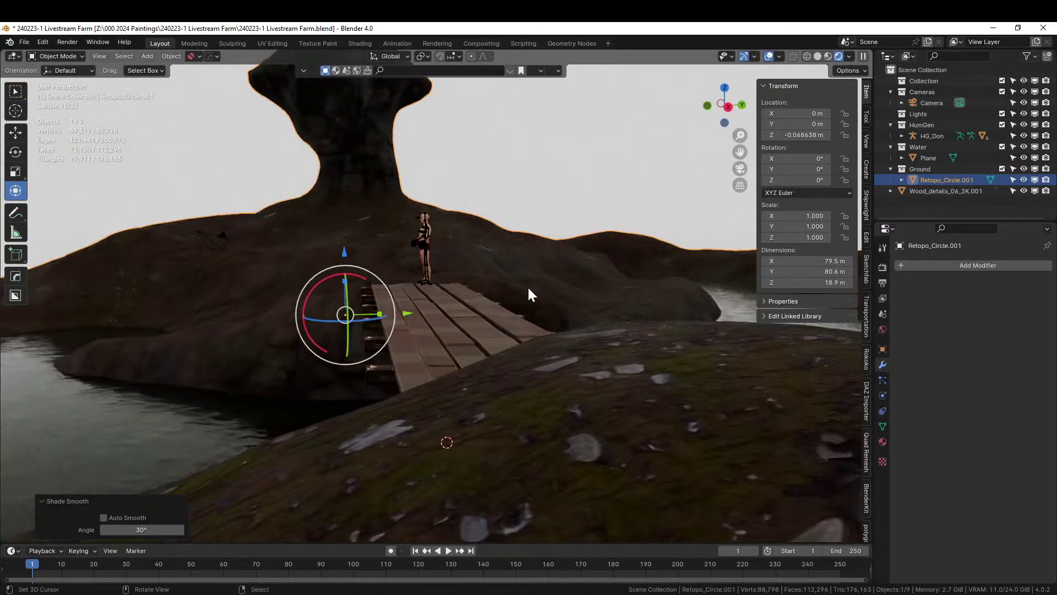
middle_drag(528, 286, 553, 302)
- Remap the UVs of the whole bridge mesh with Cube Projection and return to Object Mode
click(506, 338)
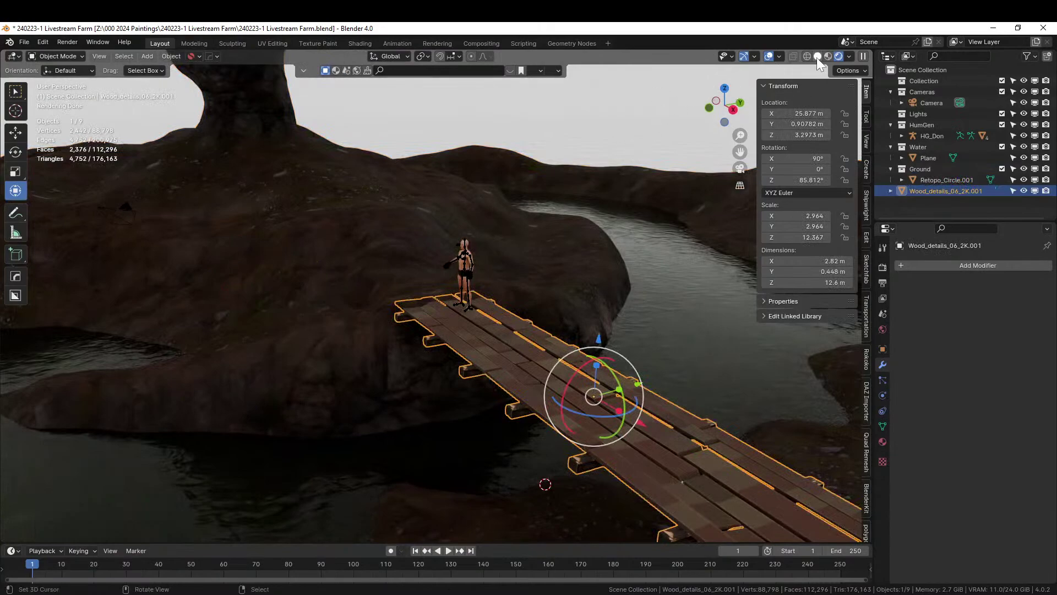
key(Tab)
key(a)
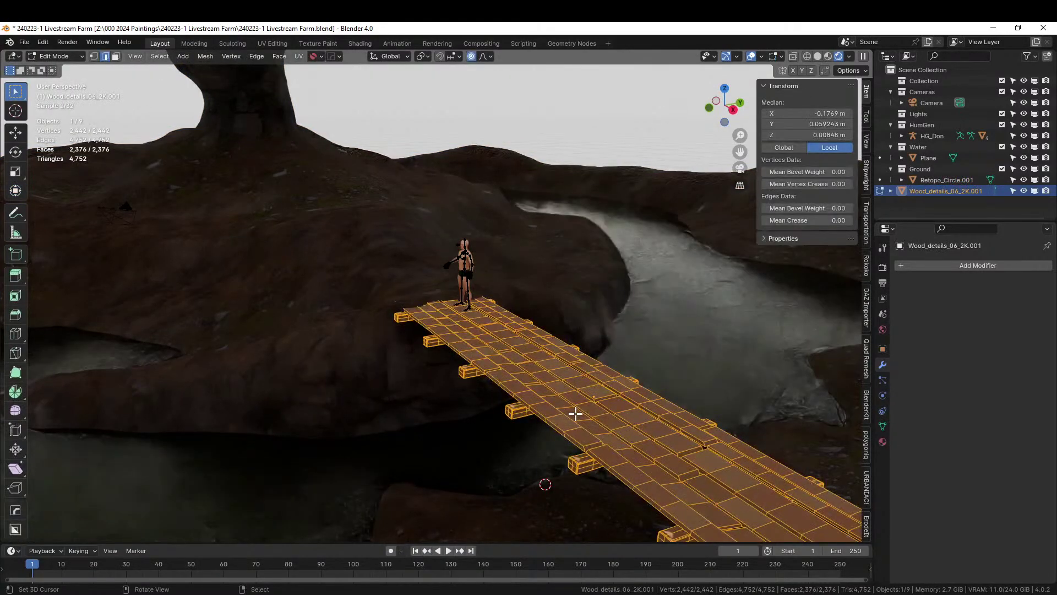
key(u)
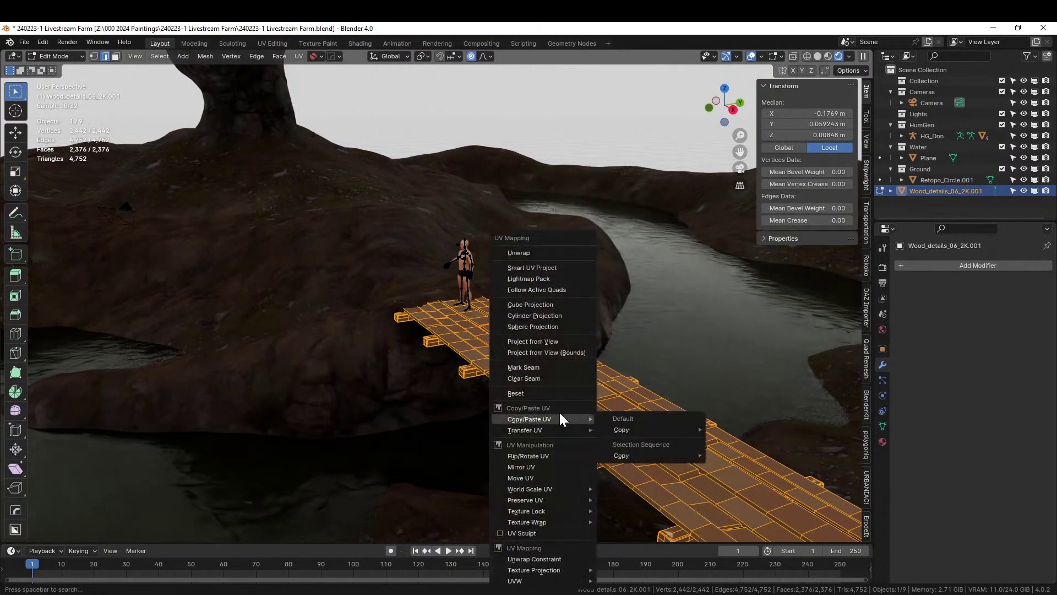
click(541, 302)
key(Tab)
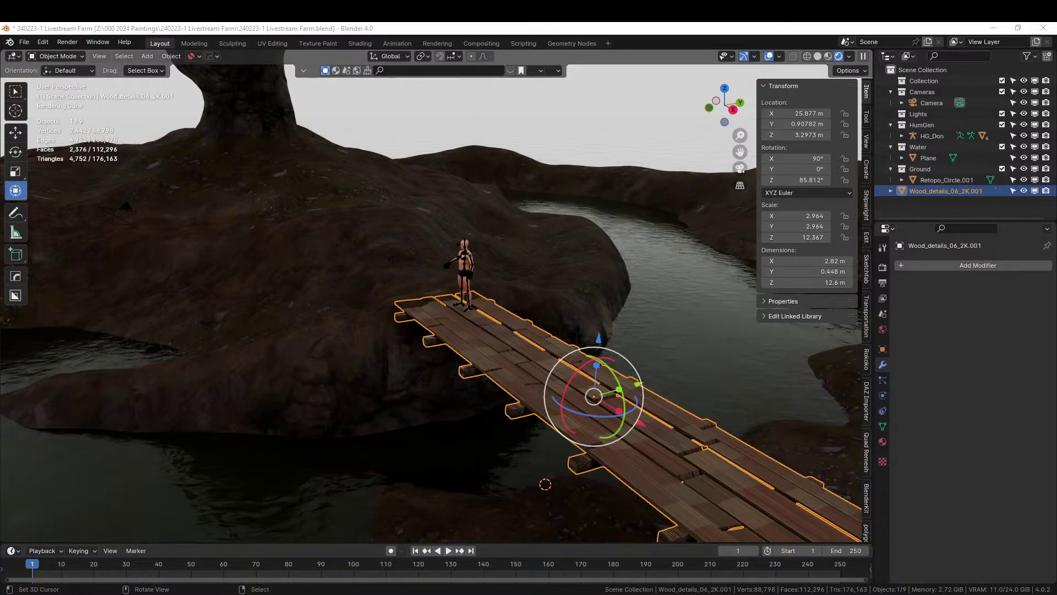
- Apply a weathered grey wood material from the asset library to the bridge planks, inspect the result, and save the file
drag(474, 91, 502, 352)
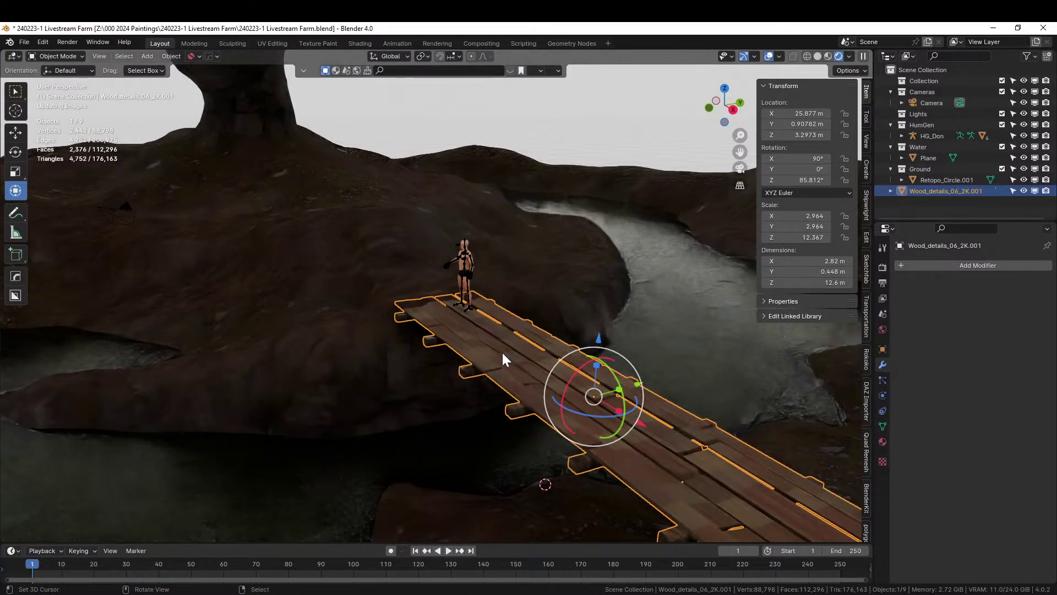
middle_drag(583, 391, 604, 422)
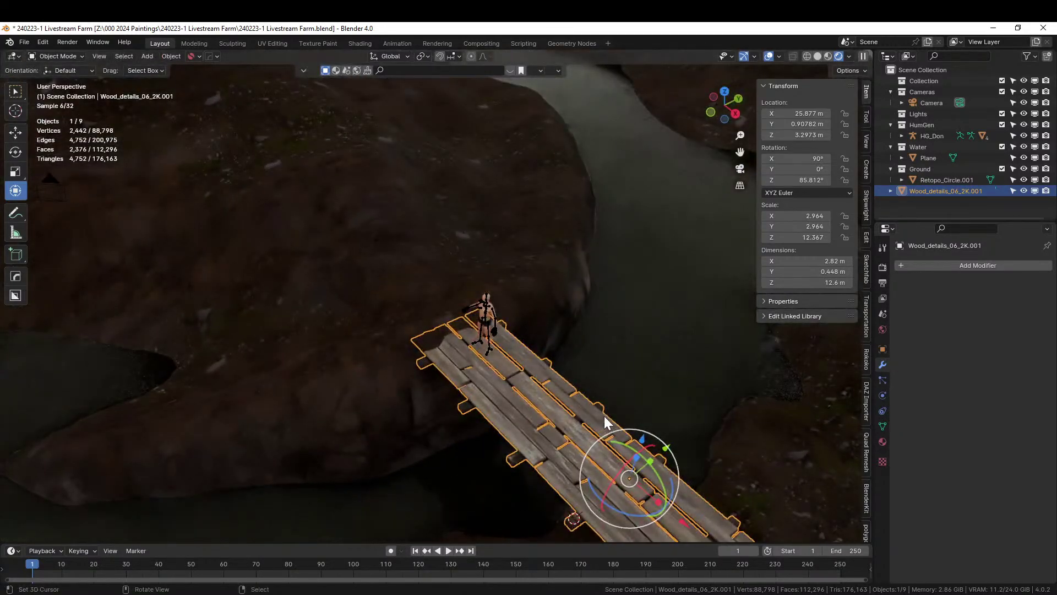
key(KP_Decimal)
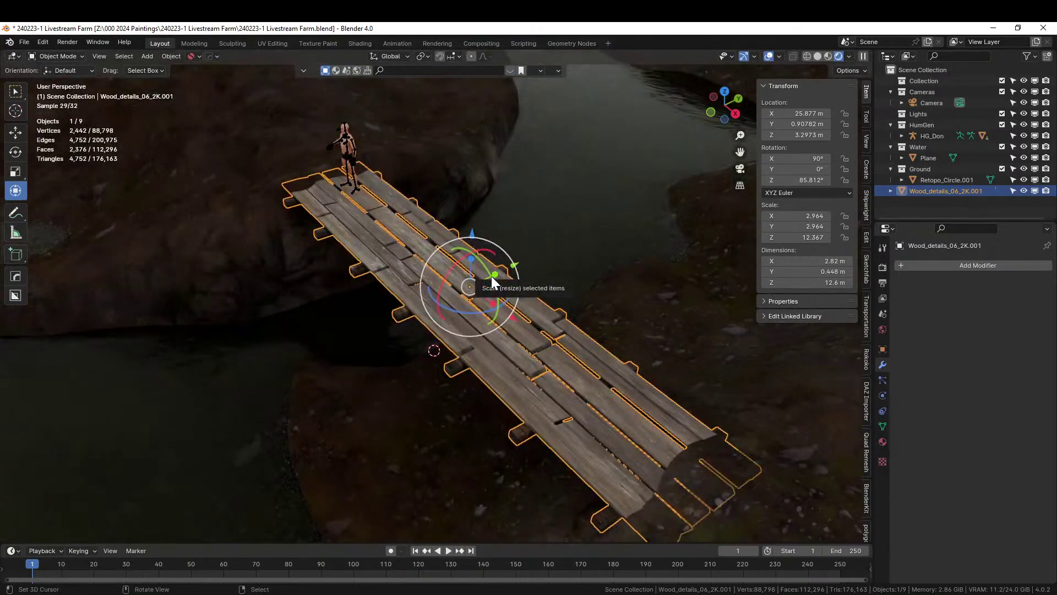
key(ctrl+s)
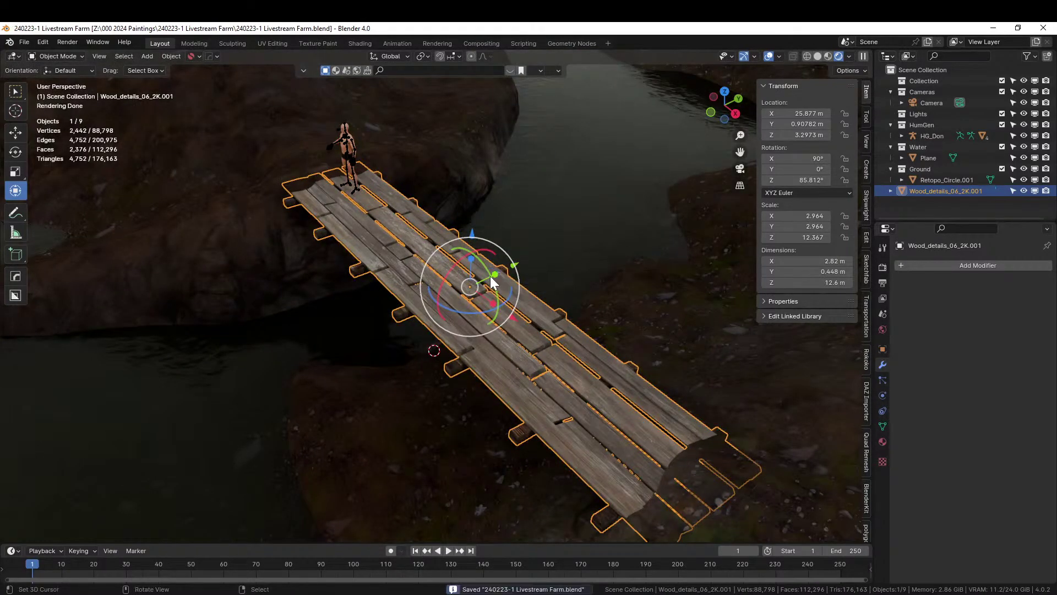
middle_drag(501, 292, 517, 279)
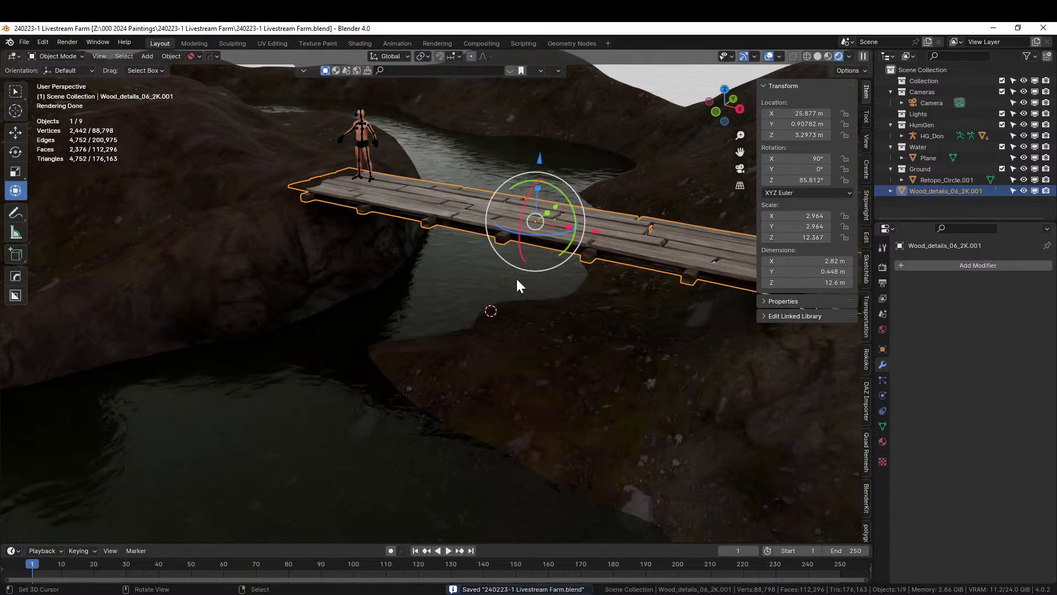
middle_drag(496, 299, 469, 376)
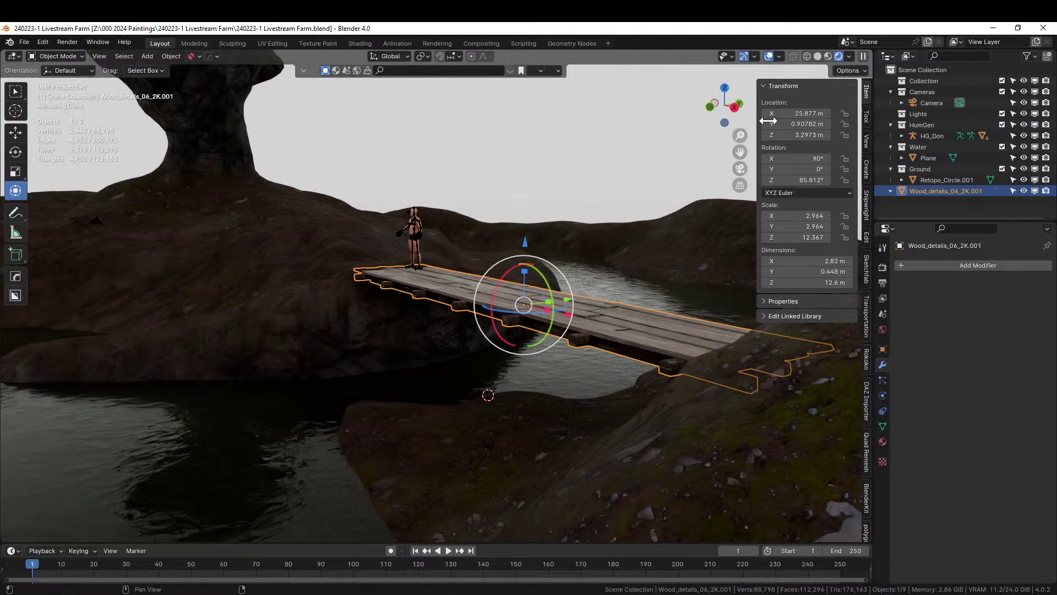
- In Solid shading, add a cube on the hillside in front of the large trunk and scale it by 1.5
click(817, 56)
mouse_move(557, 245)
middle_down()
mouse_move(538, 266)
mouse_move(448, 285)
mouse_move(399, 276)
mouse_move(522, 255)
mouse_move(458, 429)
mouse_move(538, 427)
mouse_move(437, 439)
mouse_move(434, 428)
middle_up()
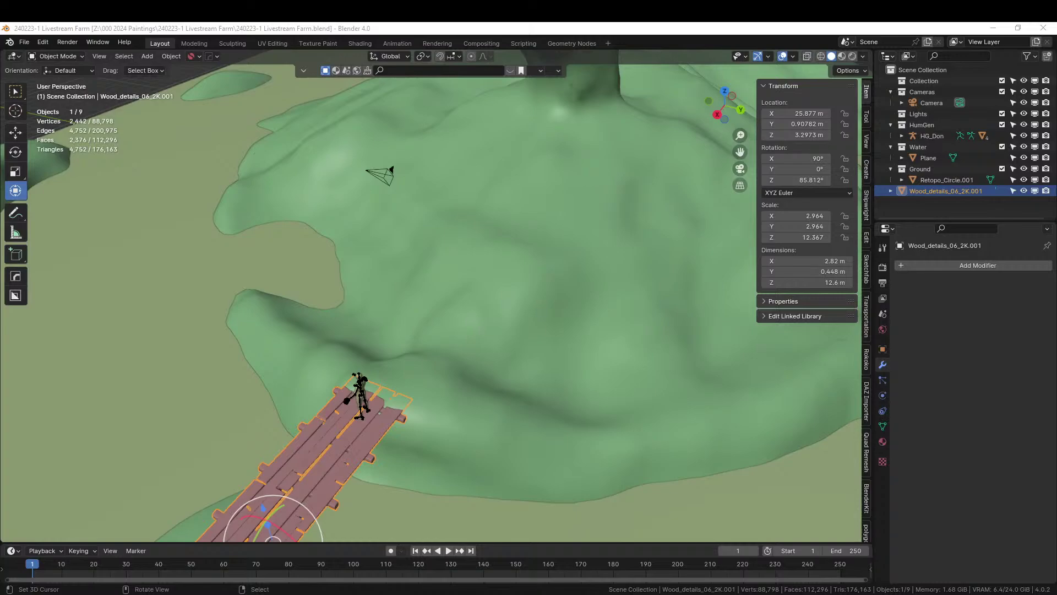
middle_drag(496, 388, 266, 405)
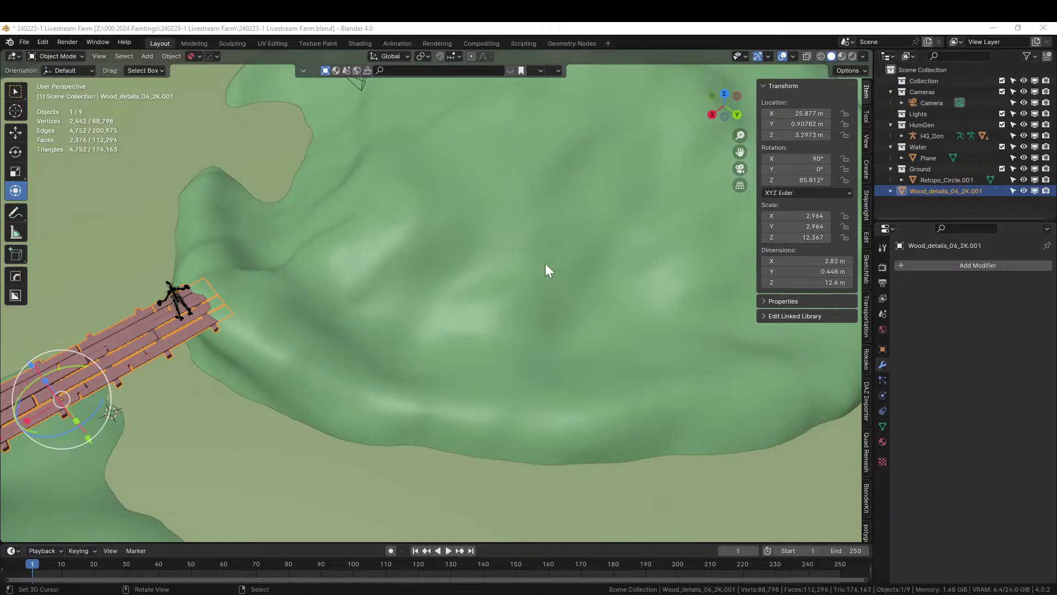
middle_drag(563, 328, 367, 296)
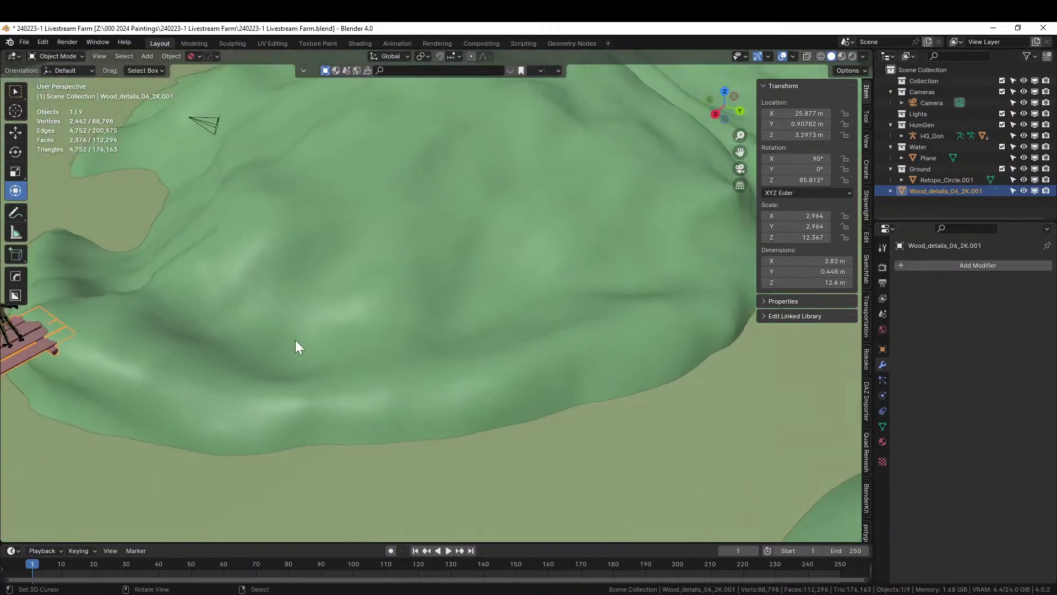
middle_drag(322, 332, 388, 292)
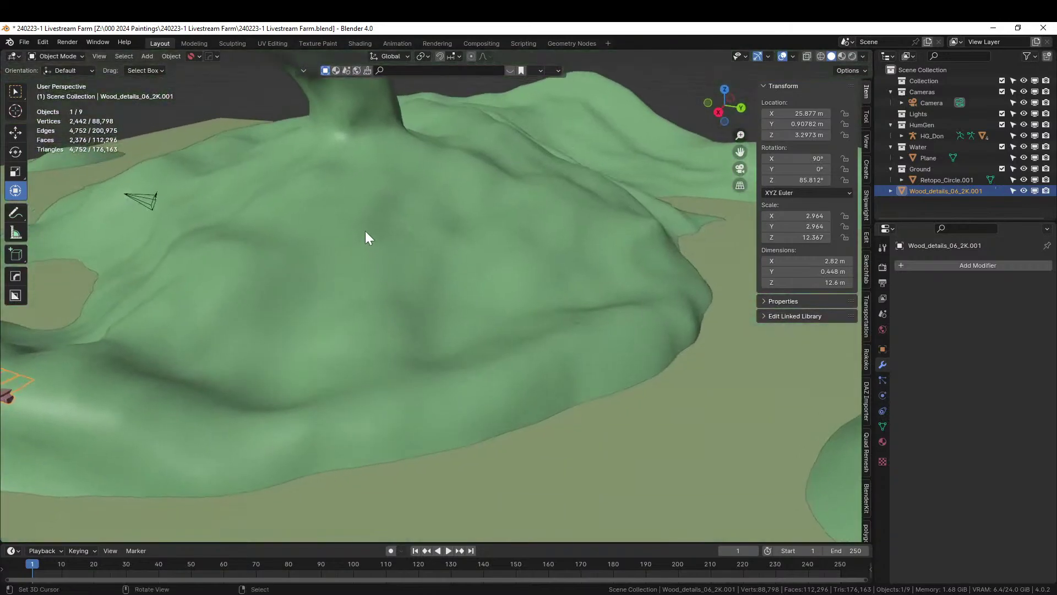
key(shift+a)
mouse_move(398, 242)
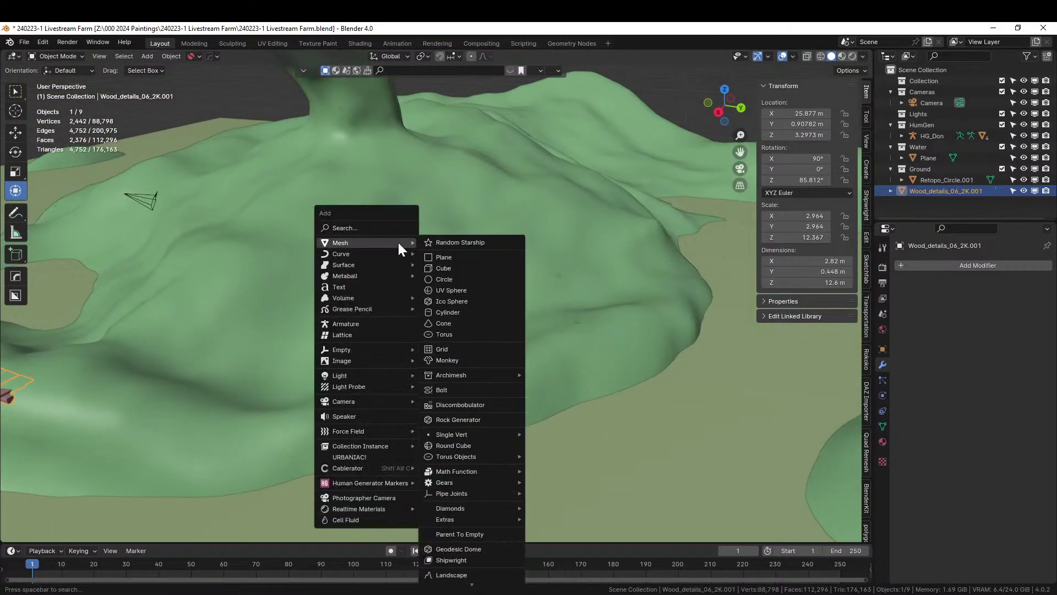
click(462, 274)
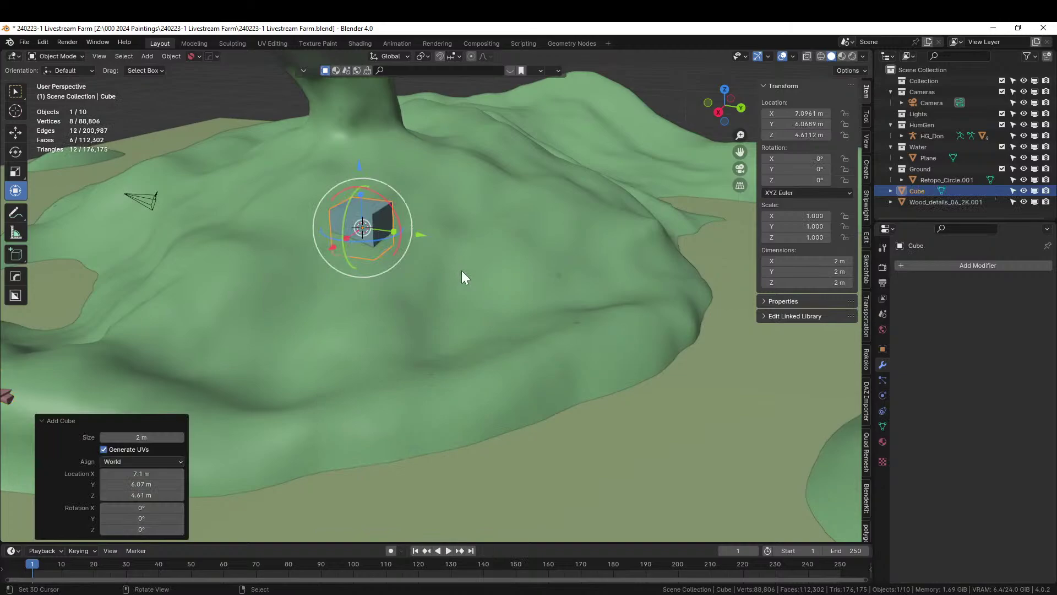
text(s)
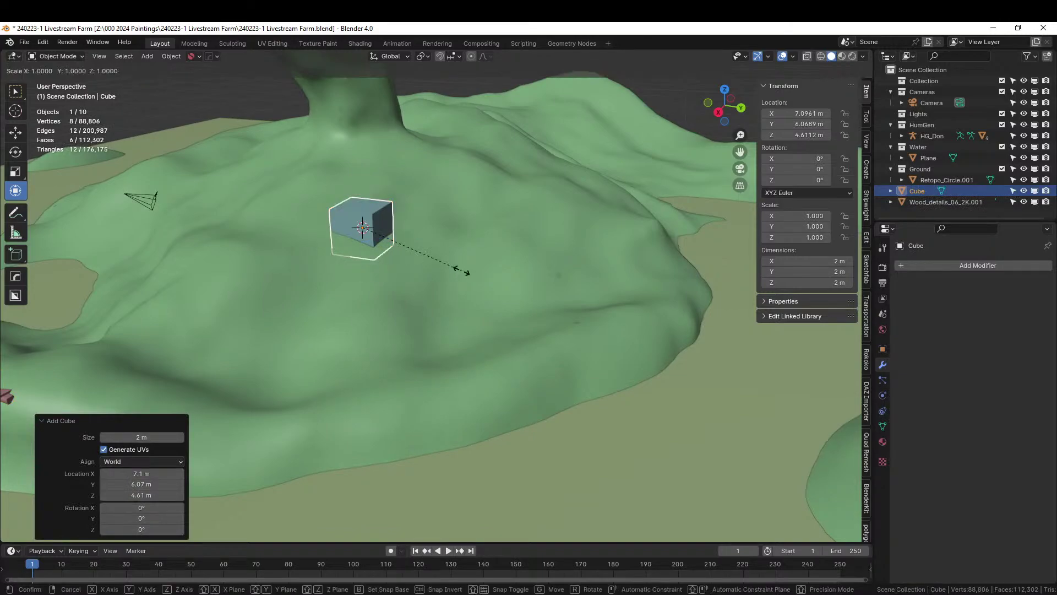
text(1.5)
key(Return)
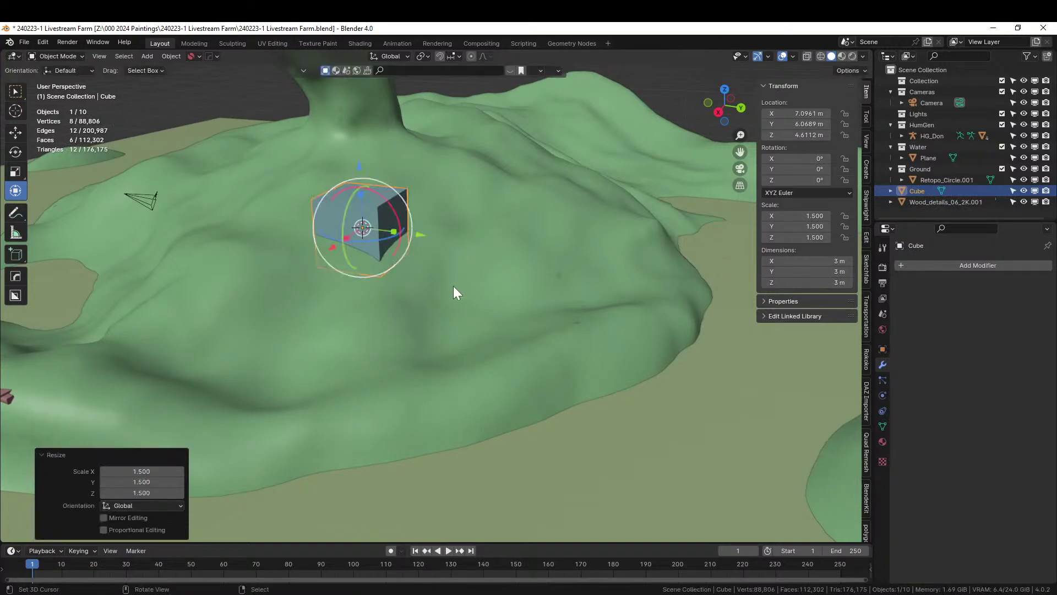
- Raise the cube about 0.5 m along Z and apply its scale
key(g)
key(z)
click(440, 255)
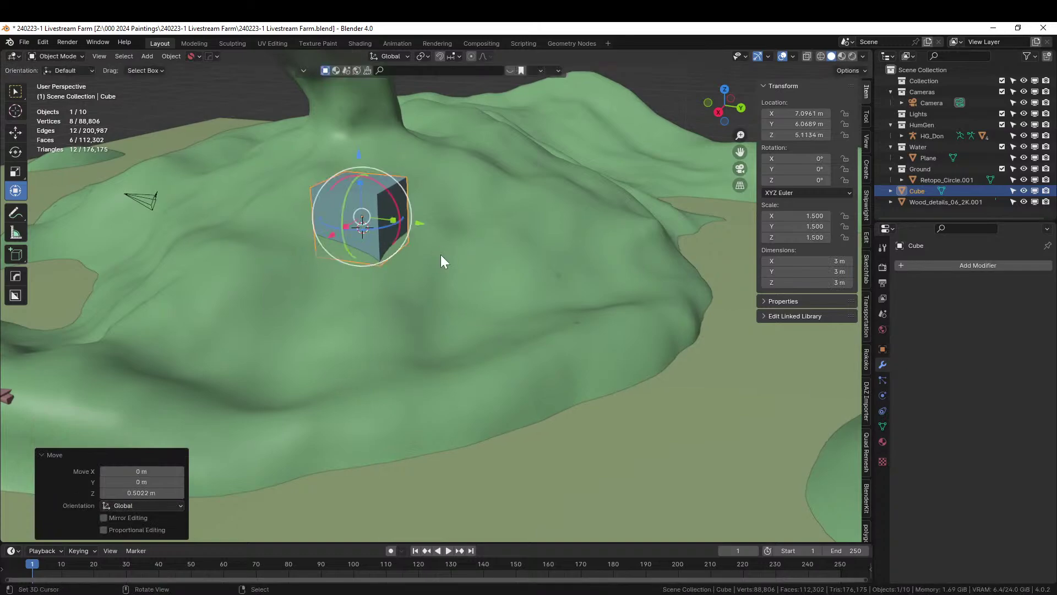
middle_drag(441, 254, 598, 235)
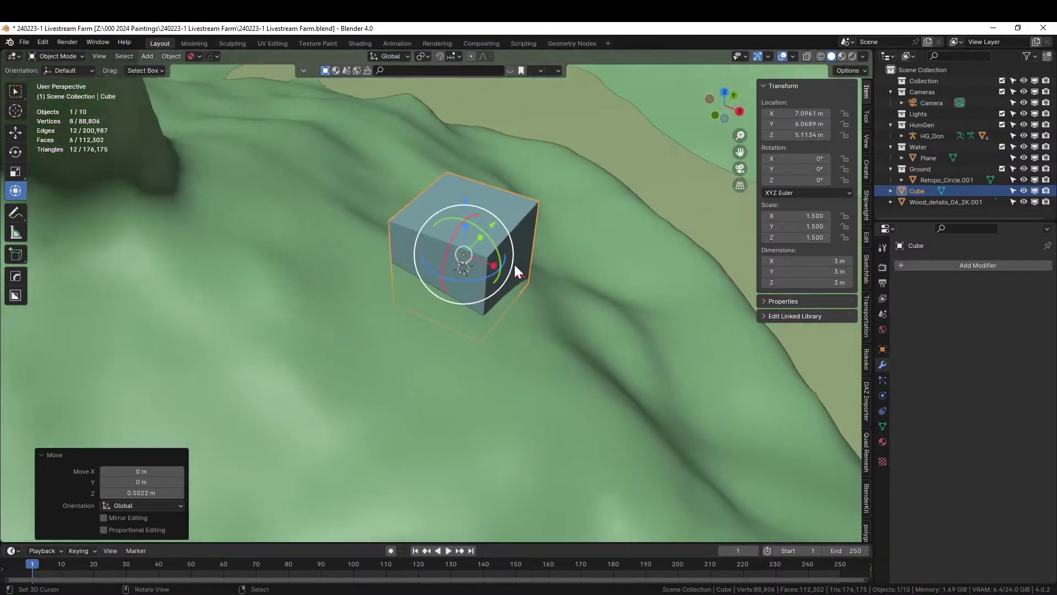
key(ctrl+a)
click(490, 267)
- Extrude two adjacent side faces of the cube outward to form an L-shaped block about 7.65 by 7.82 m
key(Tab)
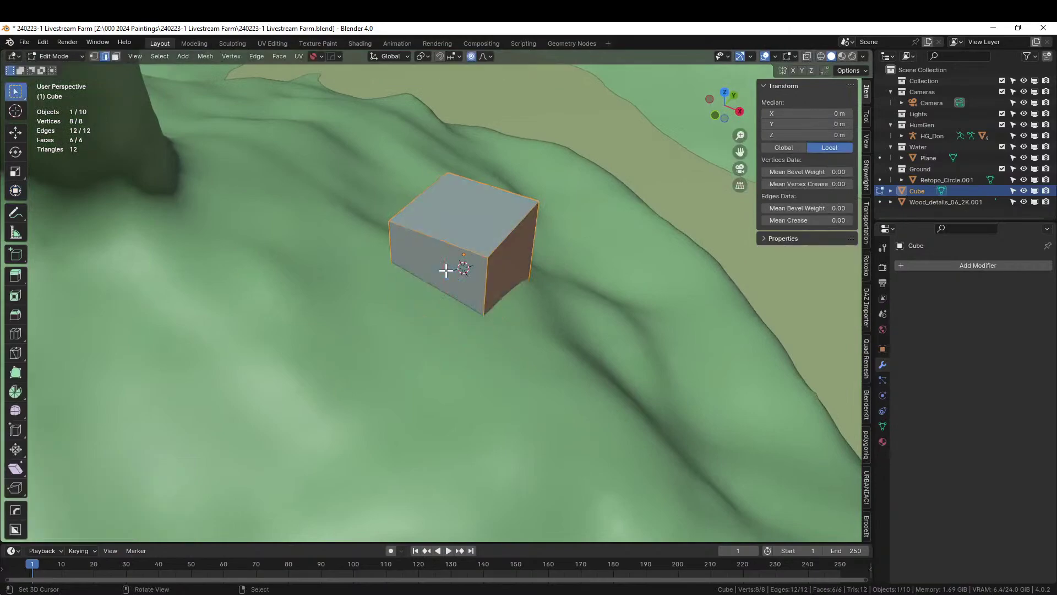
key(3)
click(446, 270)
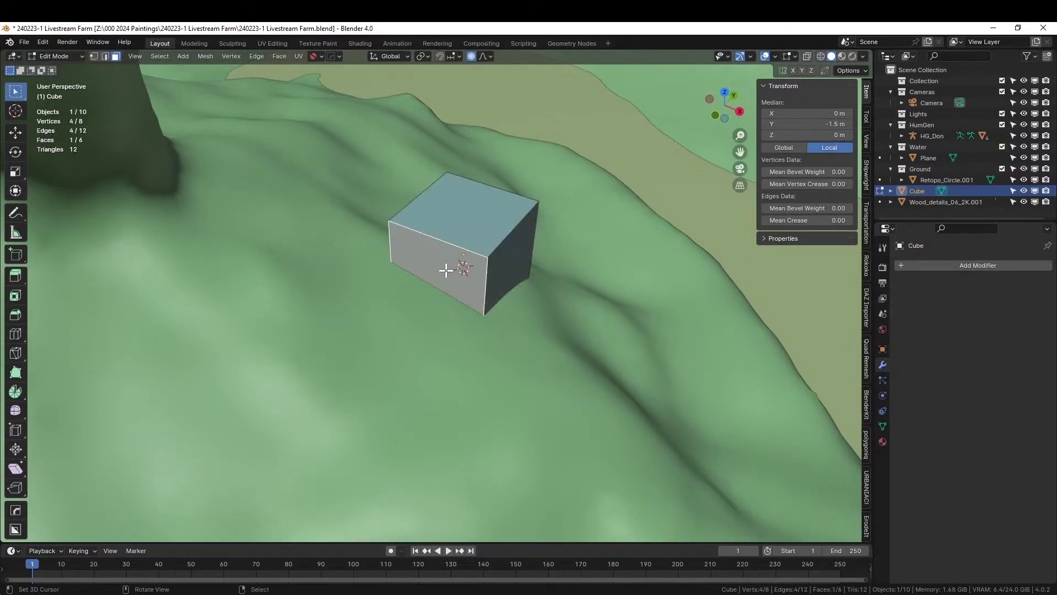
key(e)
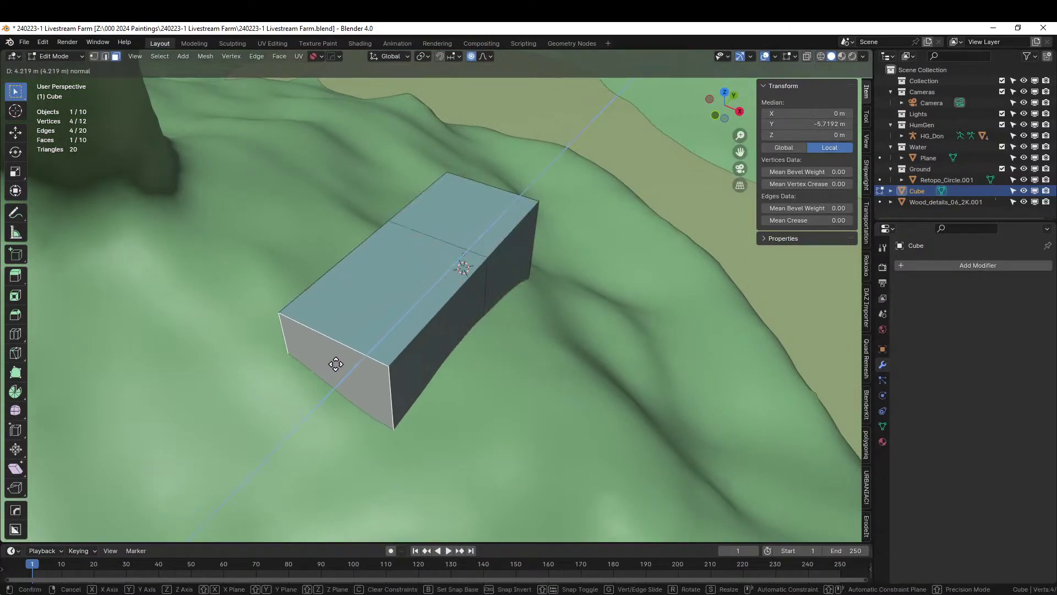
click(325, 381)
middle_drag(323, 382, 357, 287)
middle_drag(445, 251, 415, 344)
click(434, 302)
key(e)
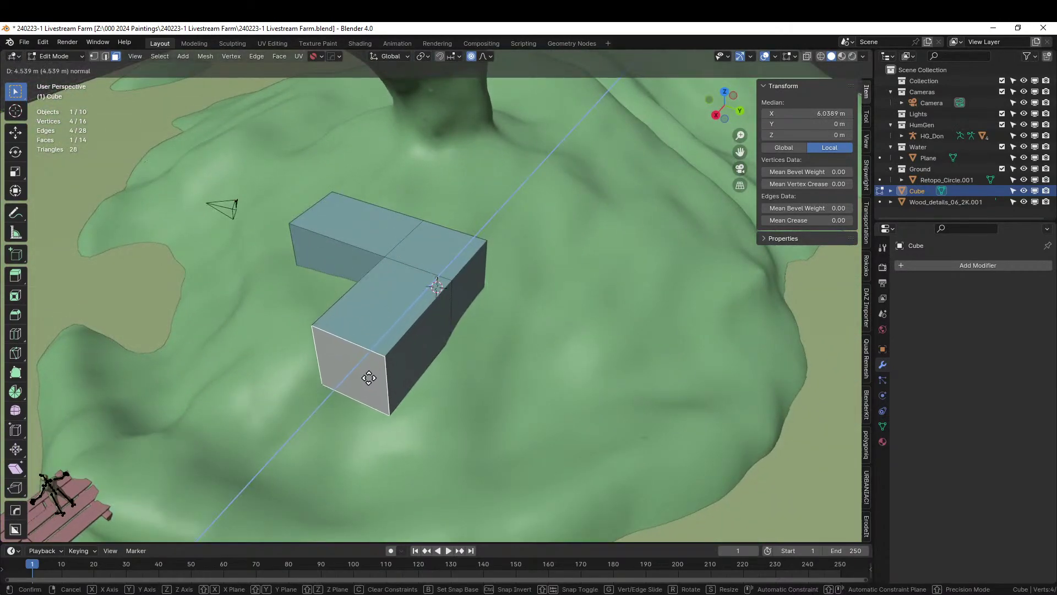
click(367, 379)
- Extrude the bottom face of the overhanging wing down about 1.8 m so it reaches into the slope
middle_drag(367, 379, 320, 278)
scroll(344, 307, up, 3)
click(314, 290)
click(323, 280)
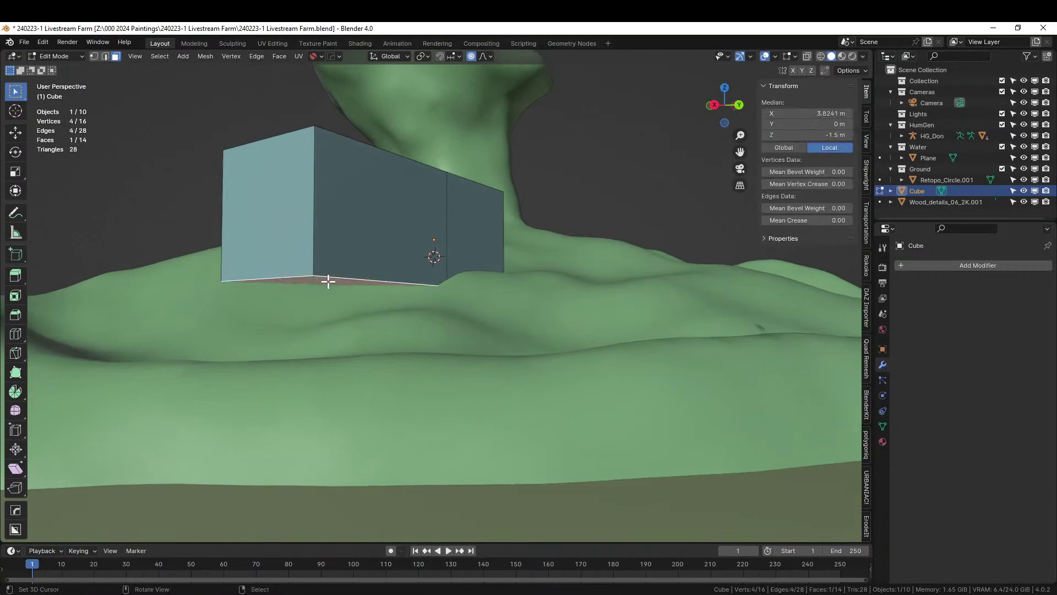
key(e)
click(331, 354)
middle_drag(330, 354, 240, 377)
scroll(283, 377, down, 5)
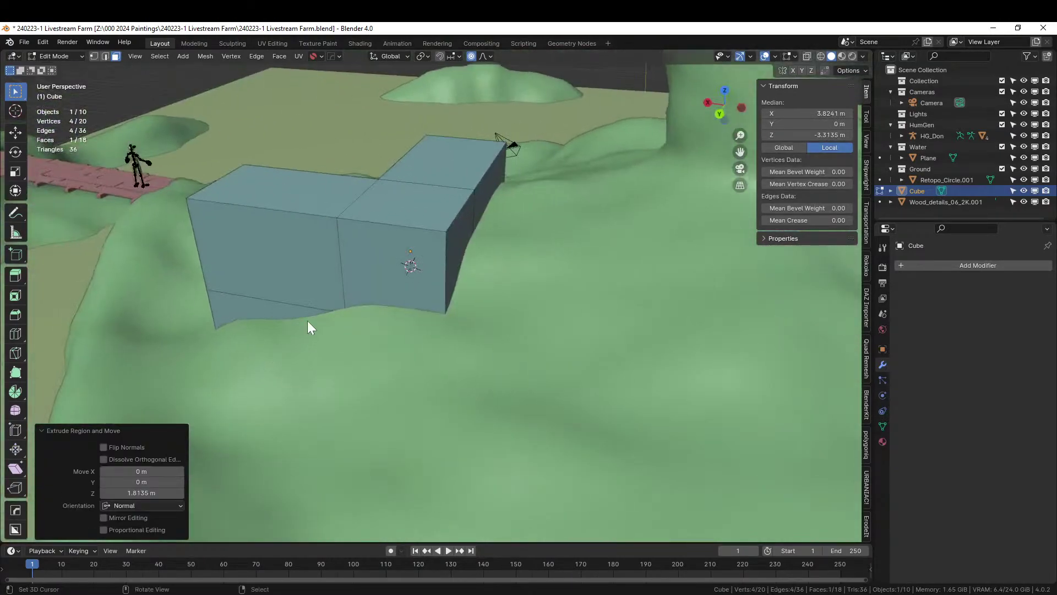
- Return to Object Mode, apply the L-shaped block's rotation and scale, and add the Pueblo Preset building generator to it
key(Tab)
middle_drag(342, 302, 463, 291)
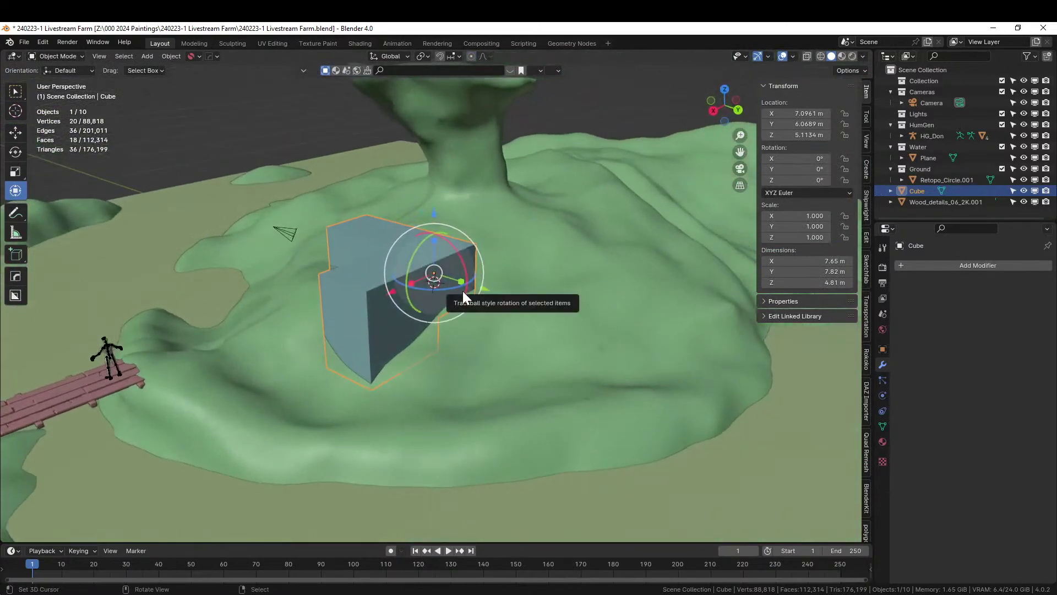
key(ctrl+a)
click(463, 293)
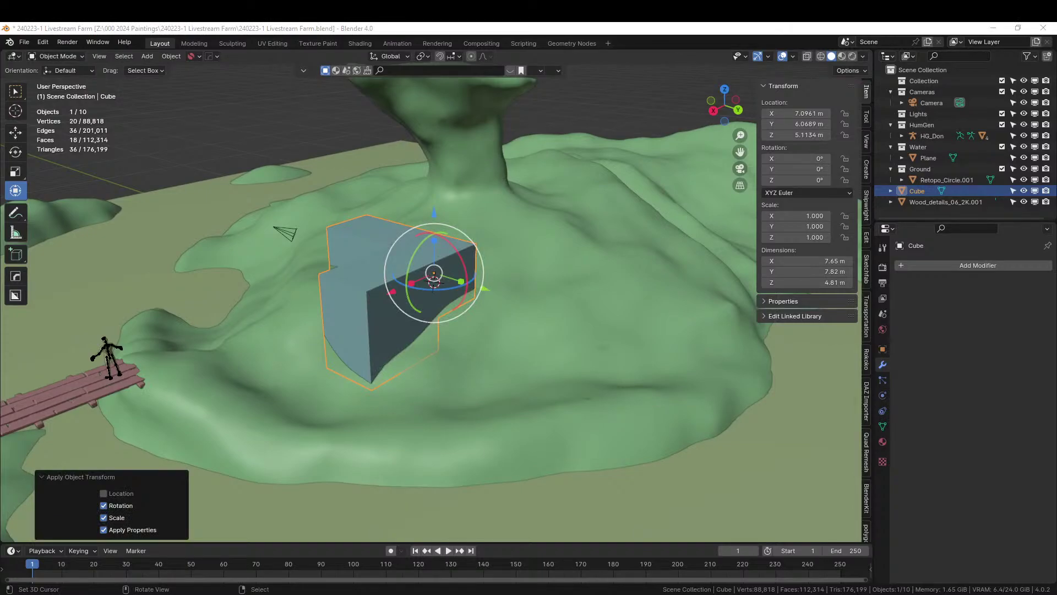
drag(1056, 330, 384, 290)
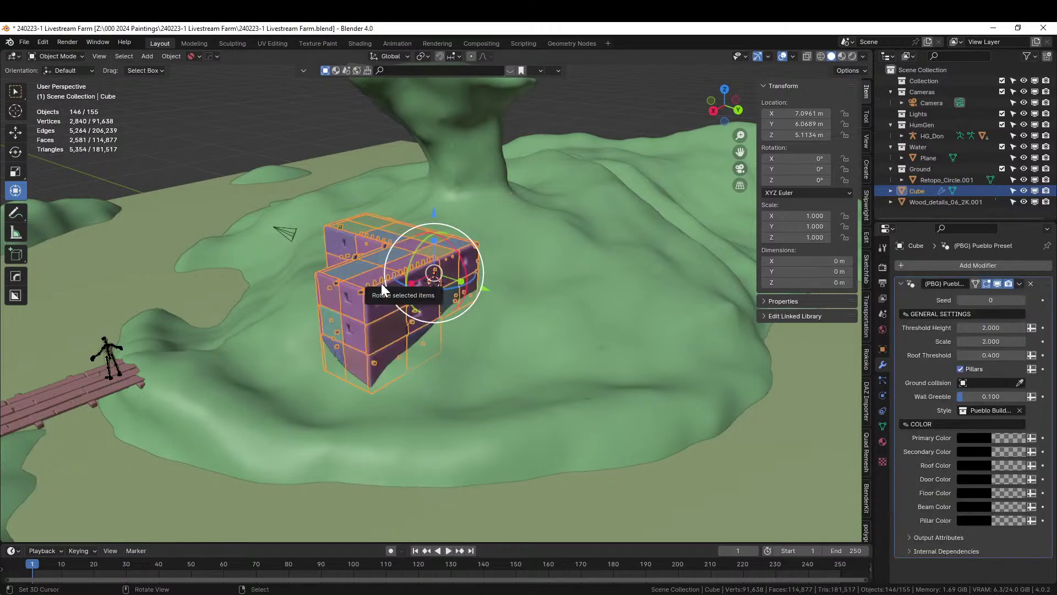
- Examine the generated pueblo building's walls, roof and windows from several angles, first in Solid and finally in Rendered shading
middle_drag(432, 264, 494, 249)
scroll(494, 248, up, 4)
click(683, 98)
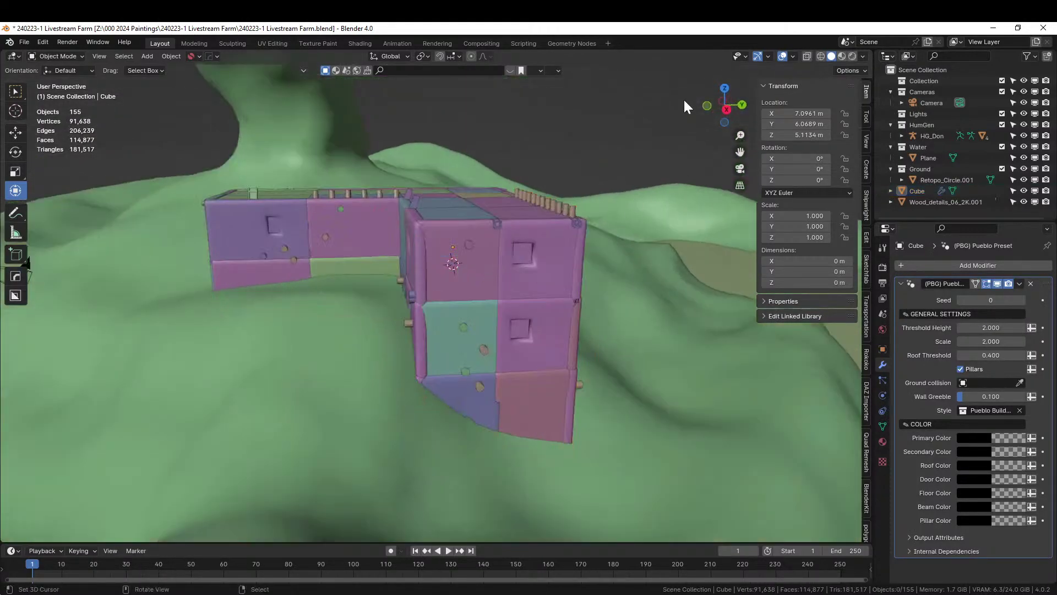
middle_drag(683, 98, 472, 143)
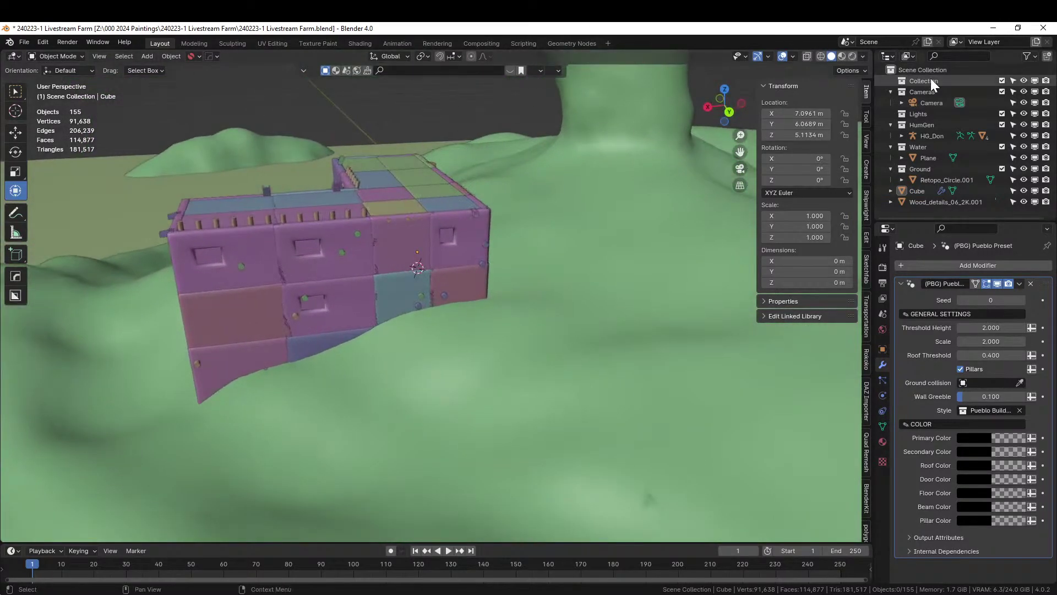
click(851, 57)
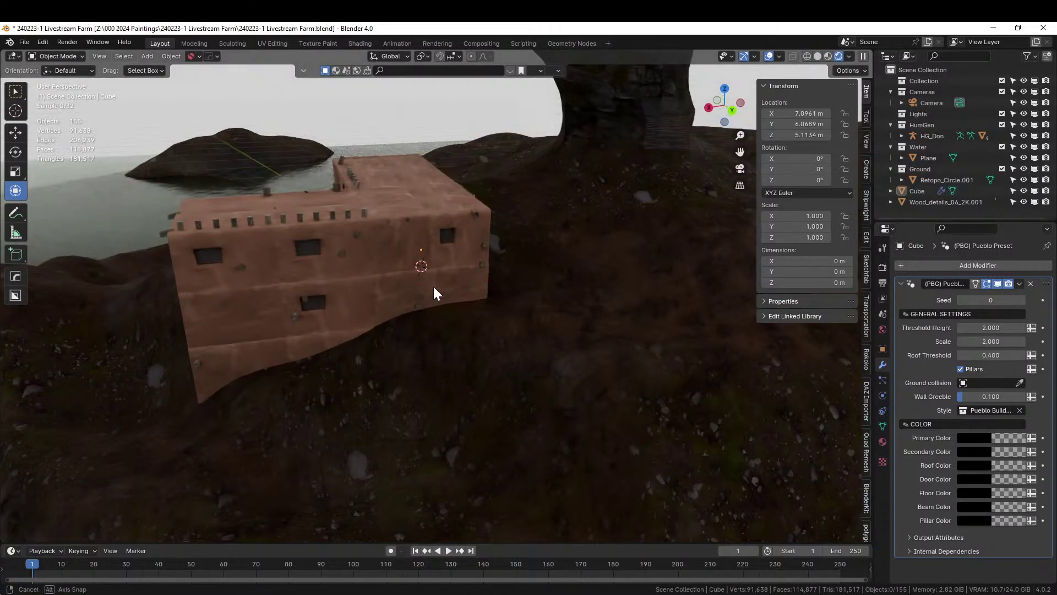
mouse_move(433, 286)
middle_down()
mouse_move(524, 266)
mouse_move(552, 273)
mouse_move(489, 300)
mouse_move(464, 329)
middle_up()
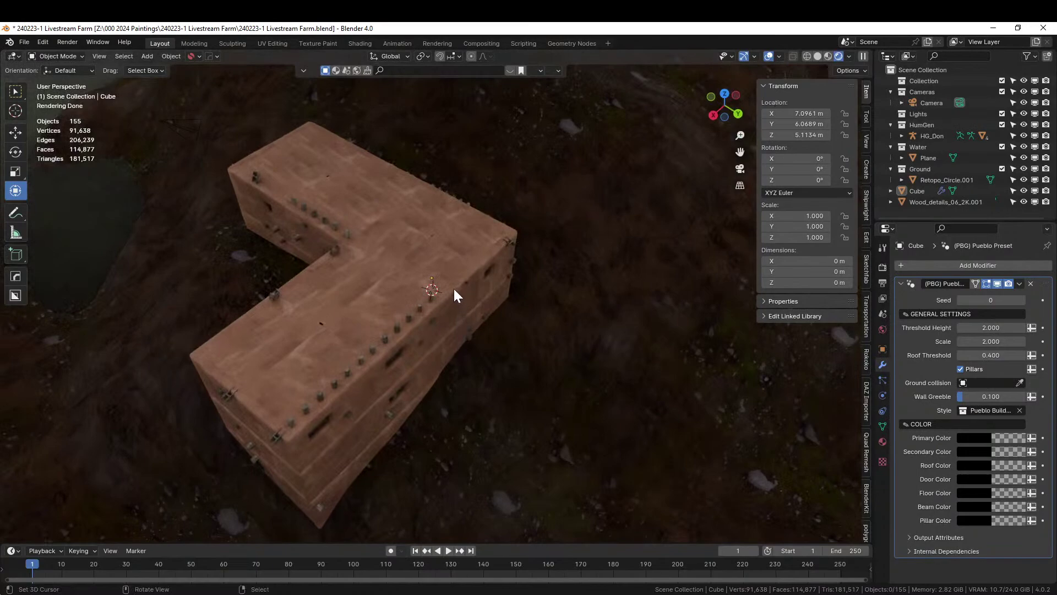
middle_drag(455, 292, 520, 237)
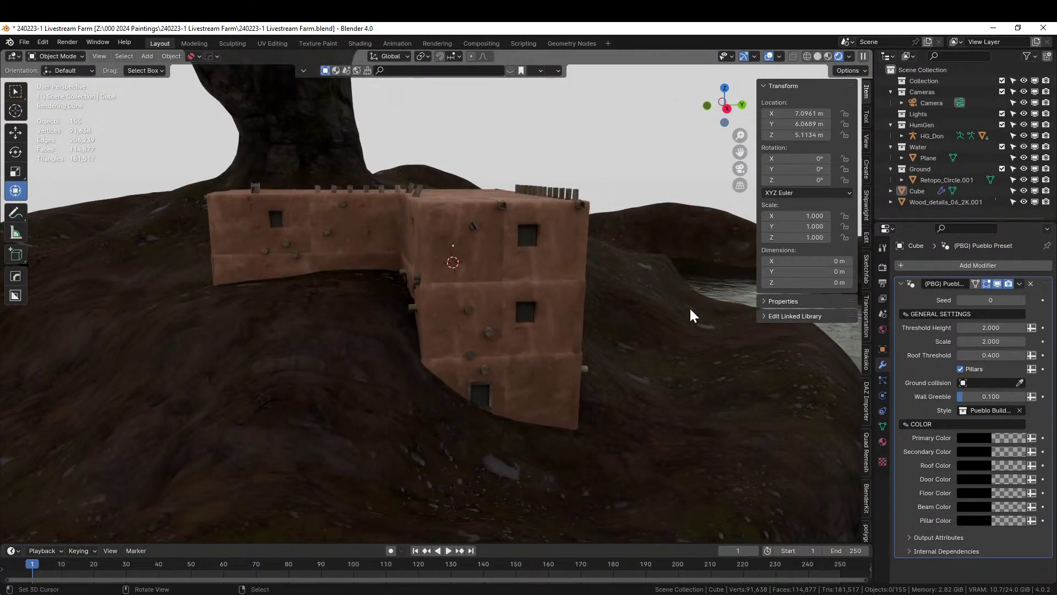
- Select the pueblo building and try a Scale of 1 in its Pueblo Preset modifier
click(472, 235)
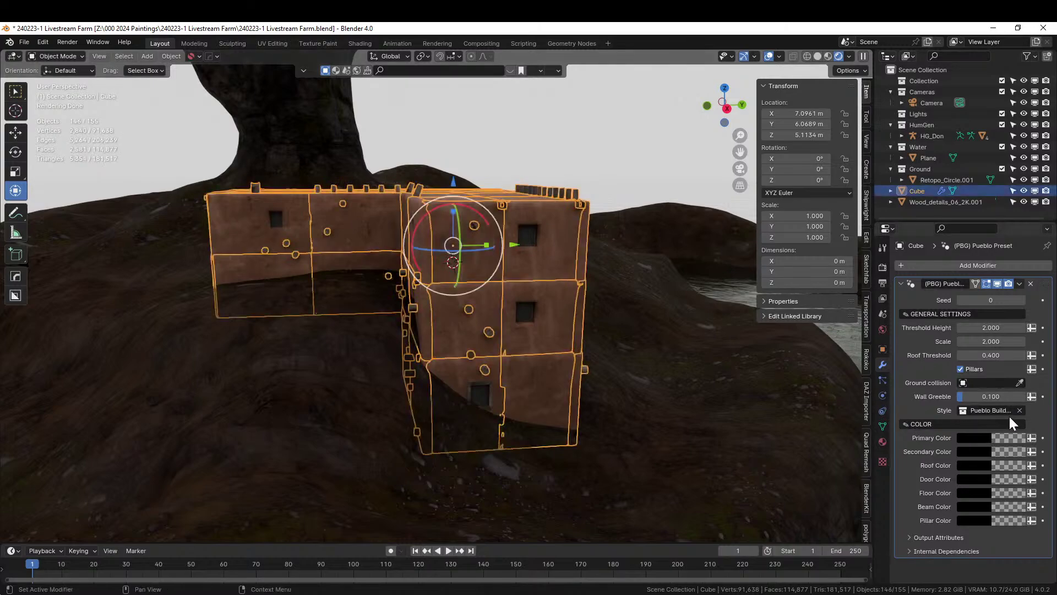
click(989, 345)
text(1)
key(Return)
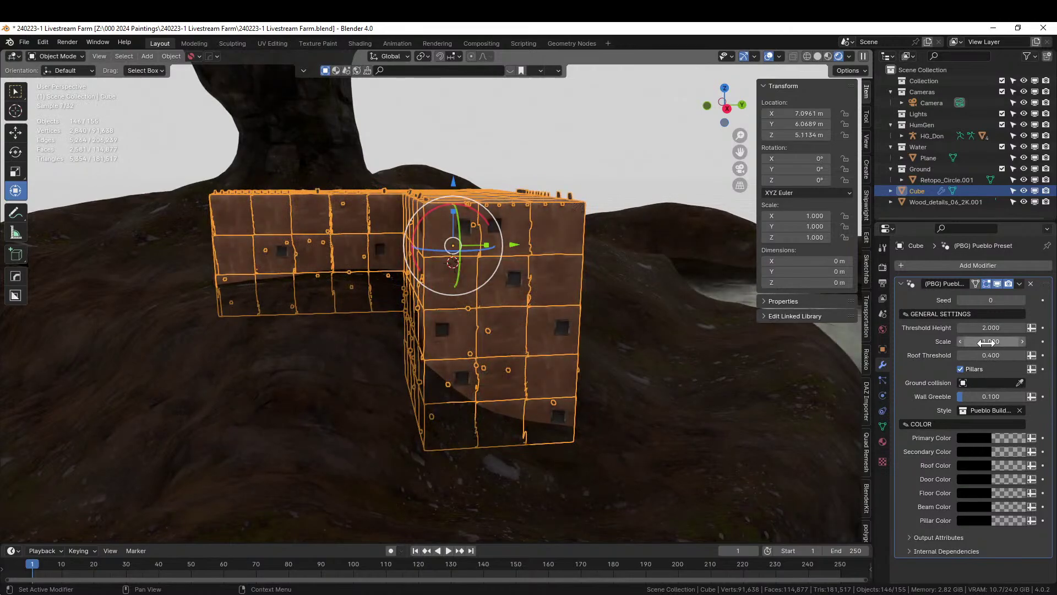
- Set the Pueblo Preset modifier's Scale to 2.5 and check the building from the other side
click(987, 342)
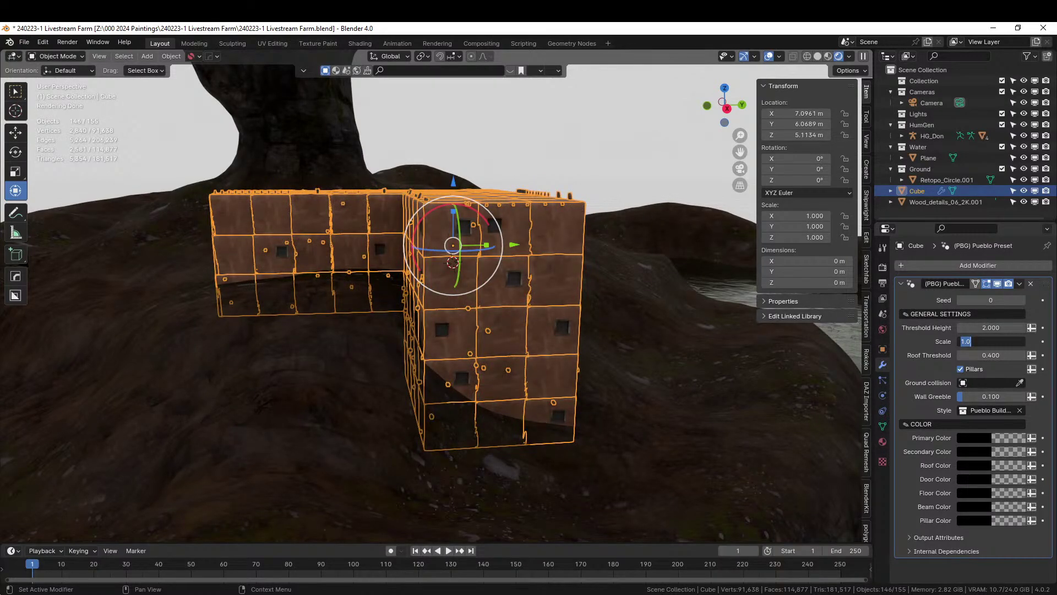
text(2.5)
key(Return)
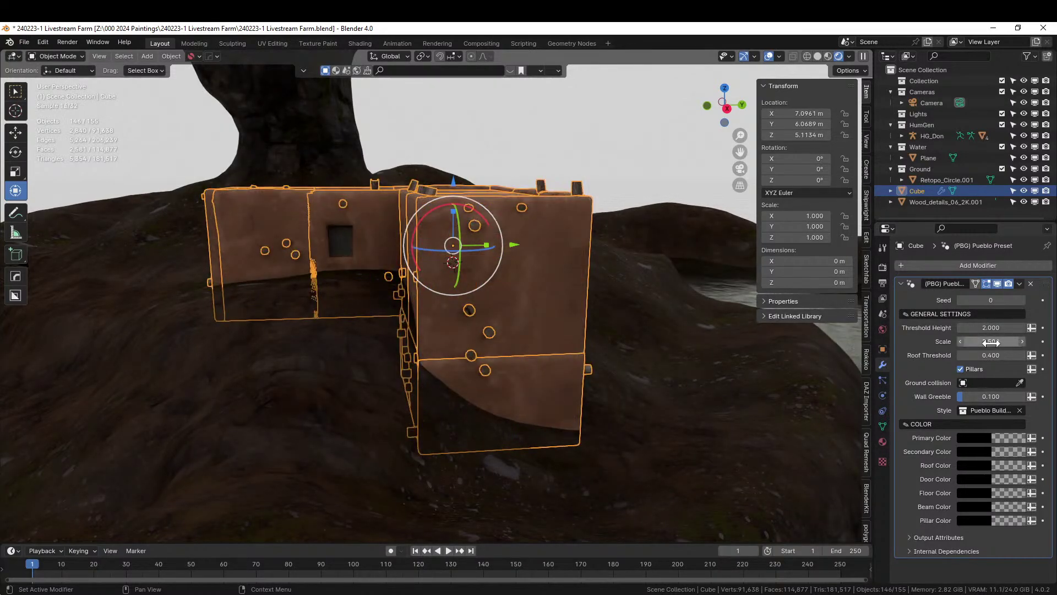
middle_drag(798, 375, 649, 404)
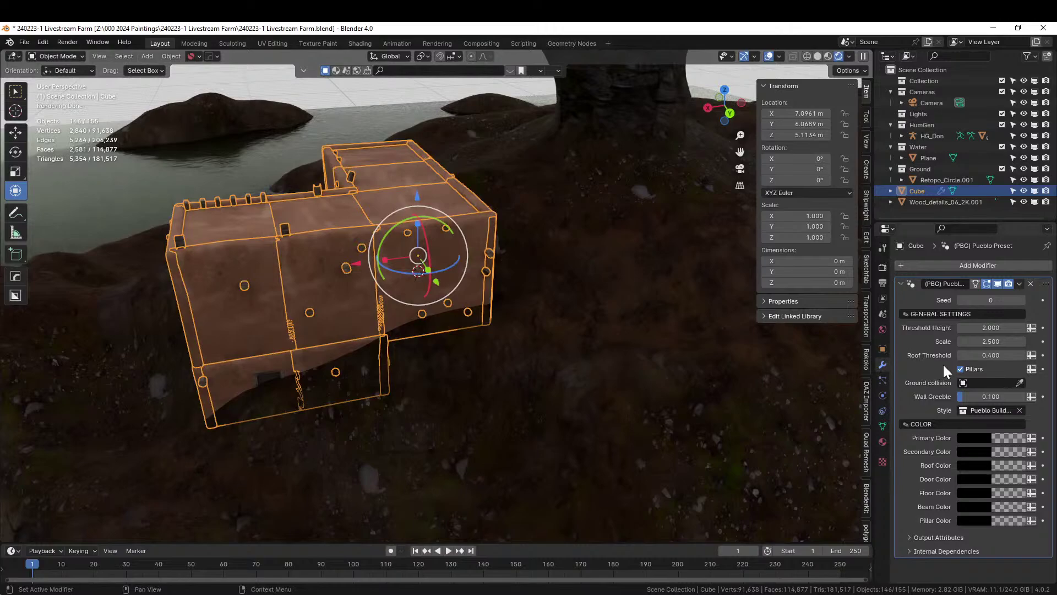
- Pick the sculpted ground mesh Retopo_Circle.001 as the Ground collision object in the building's Pueblo Preset modifier and check the walls' lower edges
click(1020, 382)
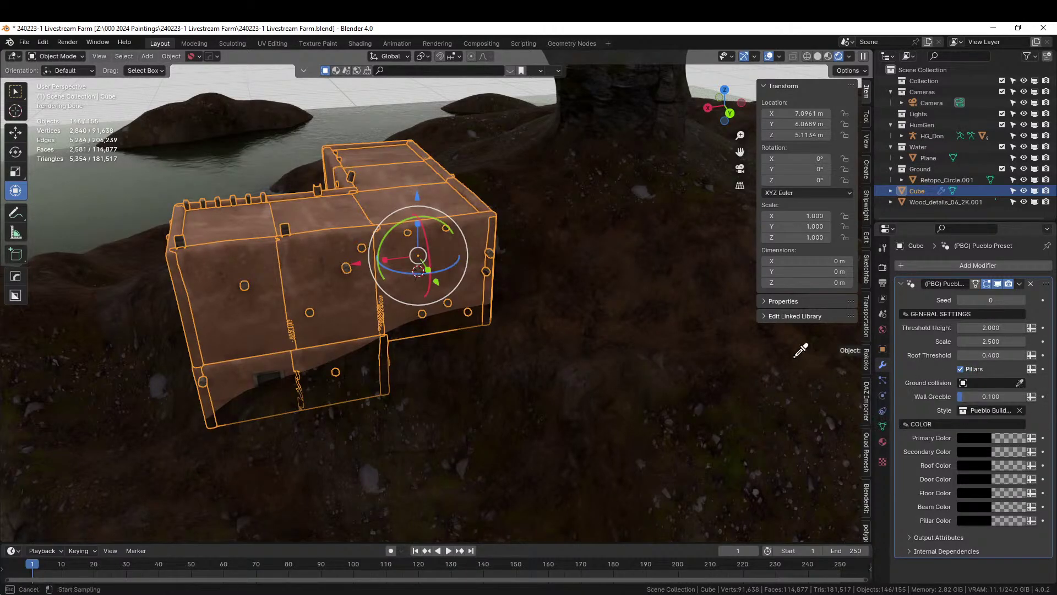
click(616, 329)
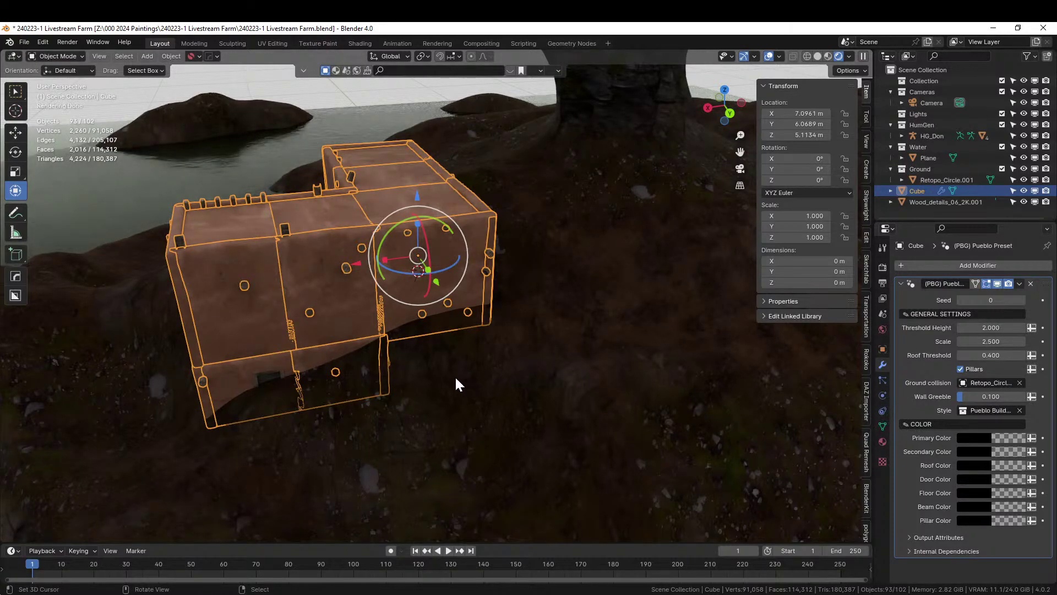
middle_drag(456, 384, 720, 359)
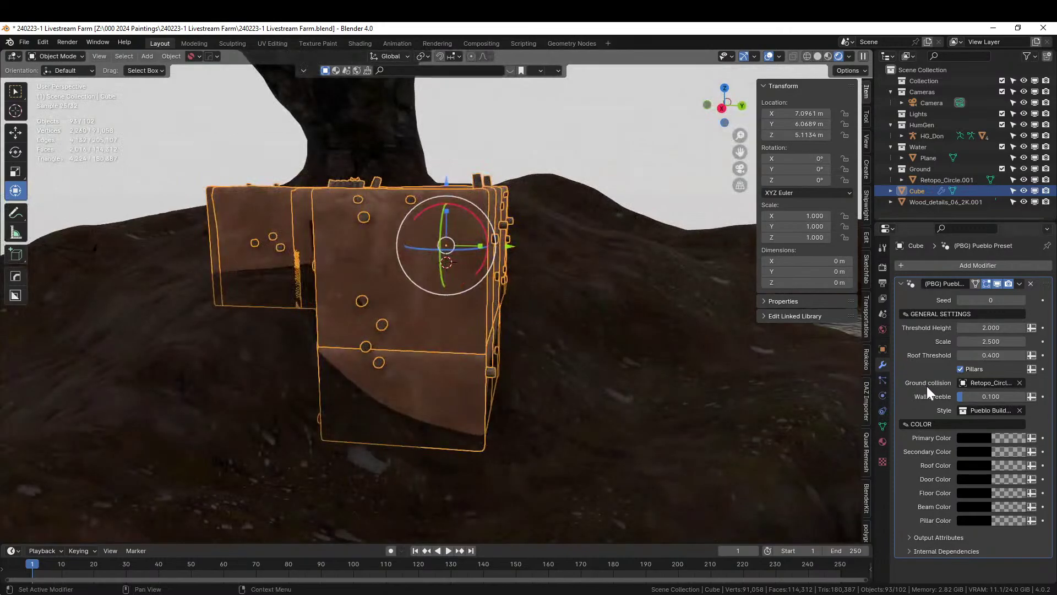
middle_drag(615, 400, 663, 420)
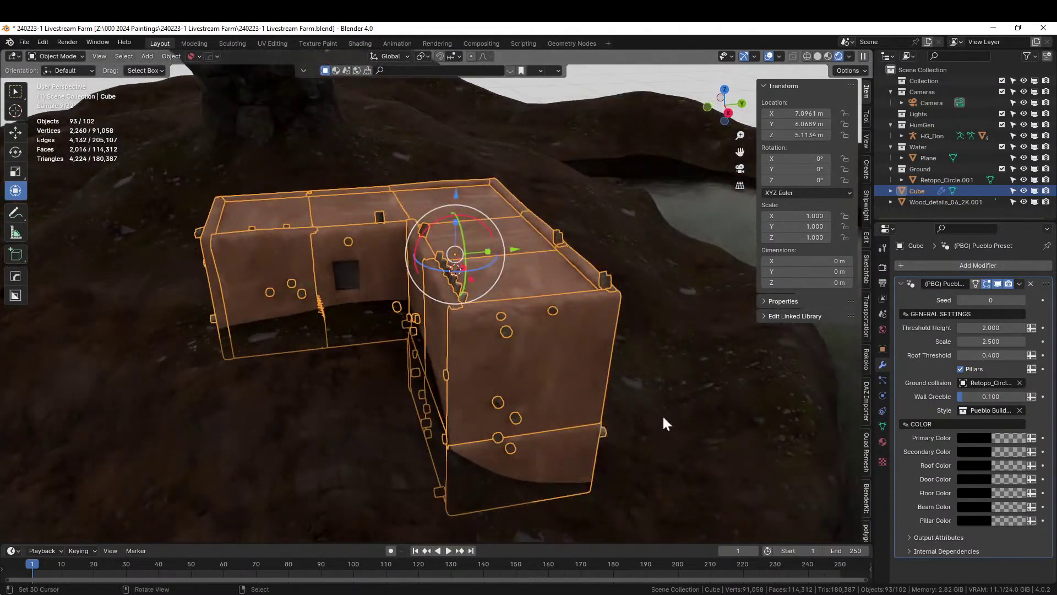
- Set the Pueblo Preset modifier's Scale to 2.2 and check the building without its selection outline
click(993, 341)
text(2.2)
key(Return)
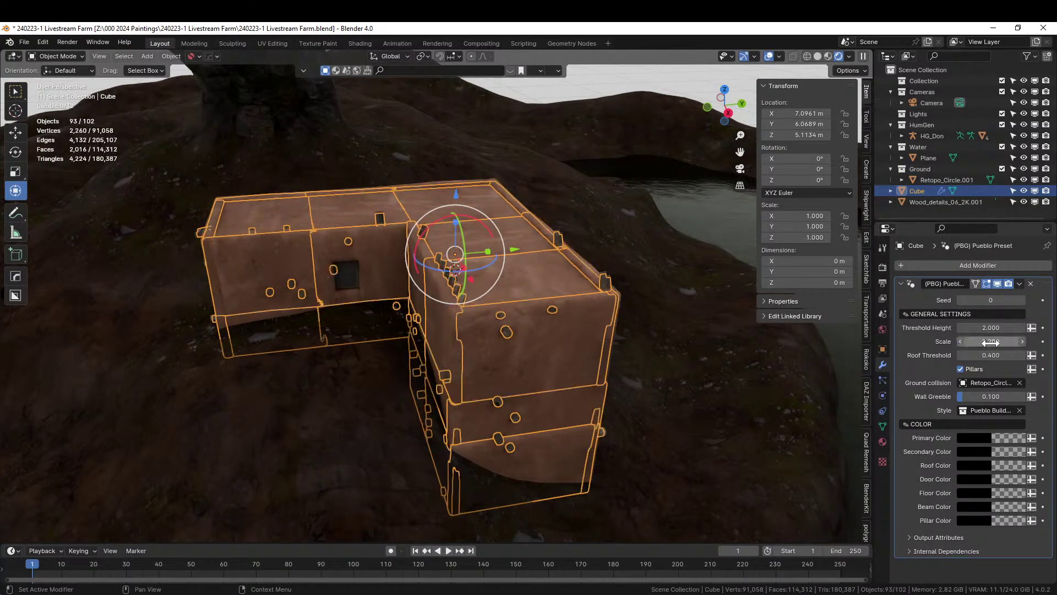
click(438, 140)
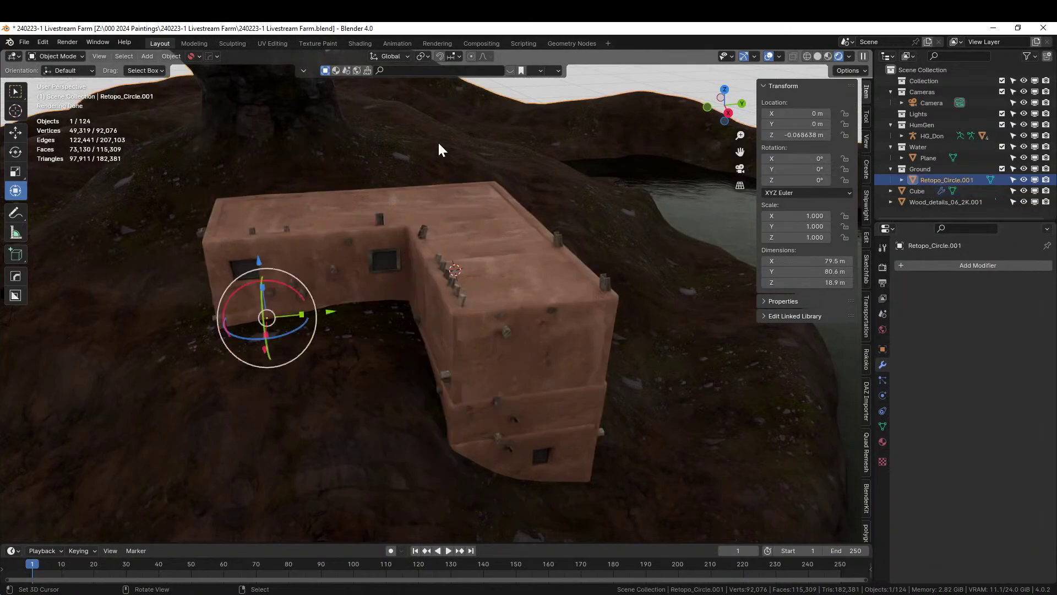
middle_drag(438, 141, 424, 259)
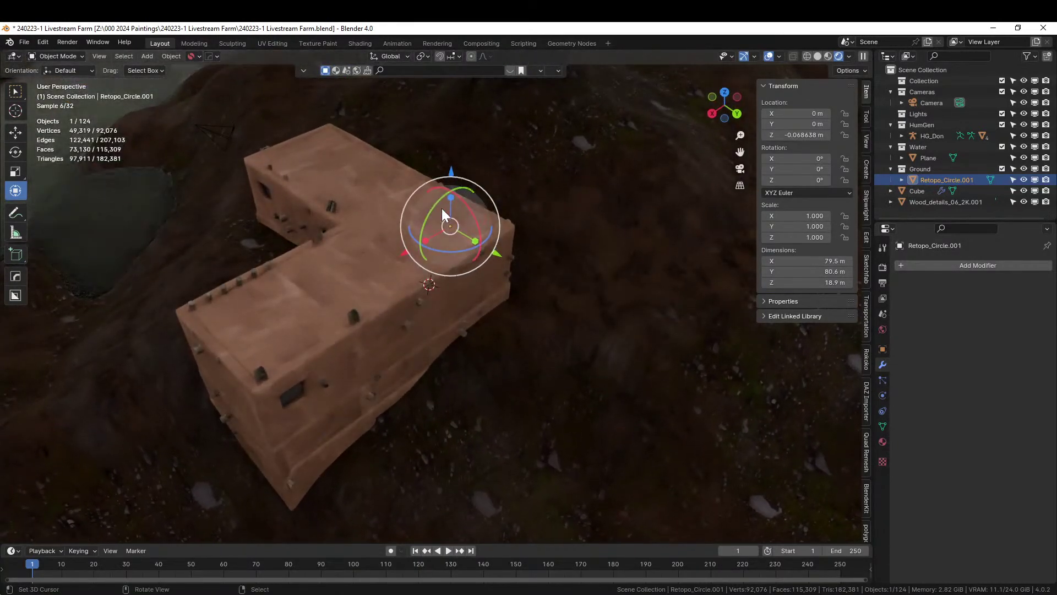
- In Edit Mode, inset the top face at the building's corner by about 0.31 m and extrude it 2.5 m upward into a tower
click(392, 223)
key(Tab)
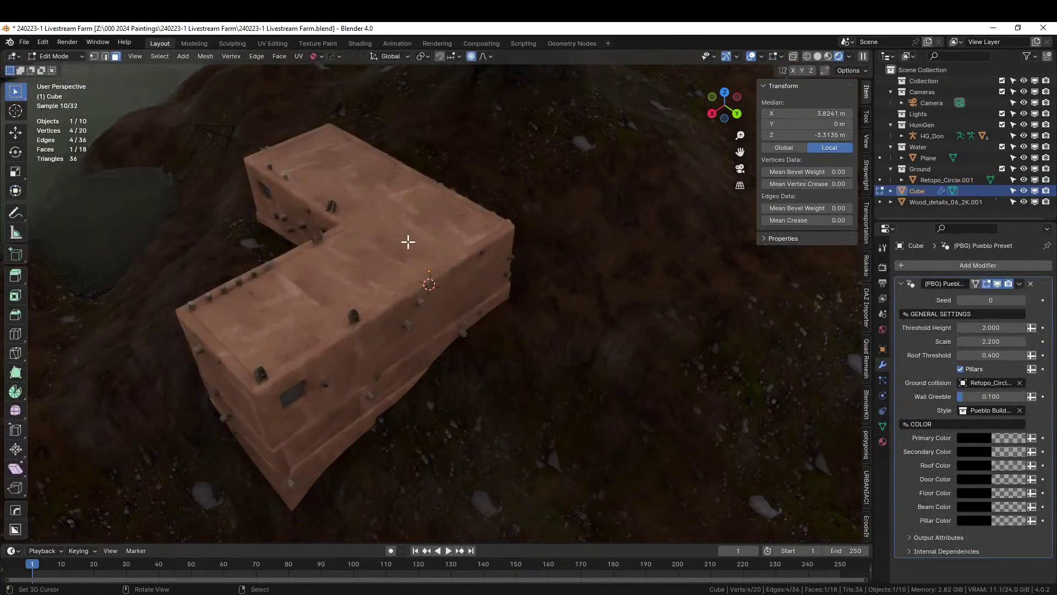
key(Tab)
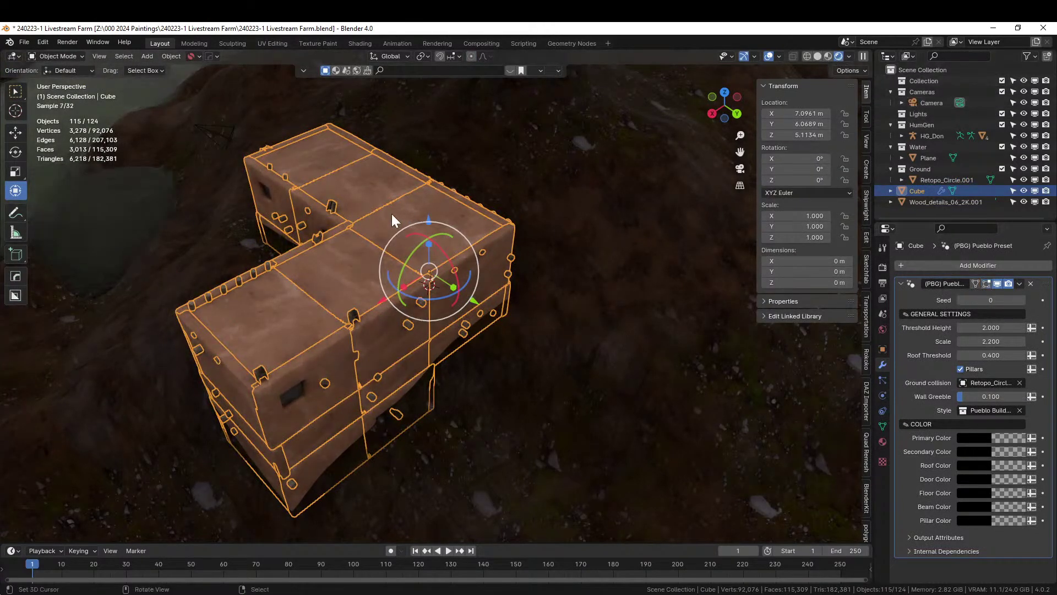
key(Tab)
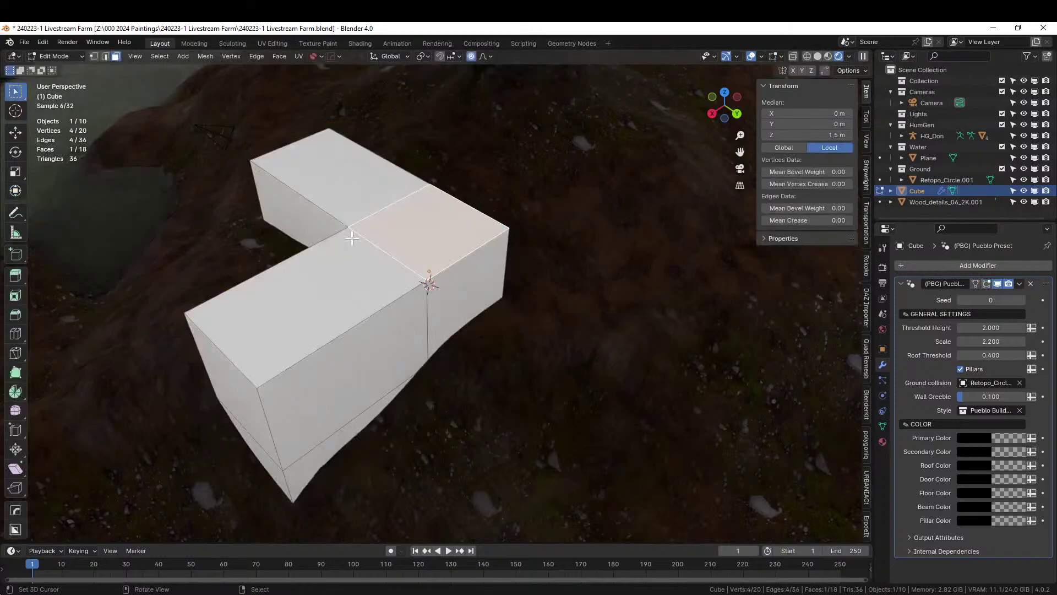
key(i)
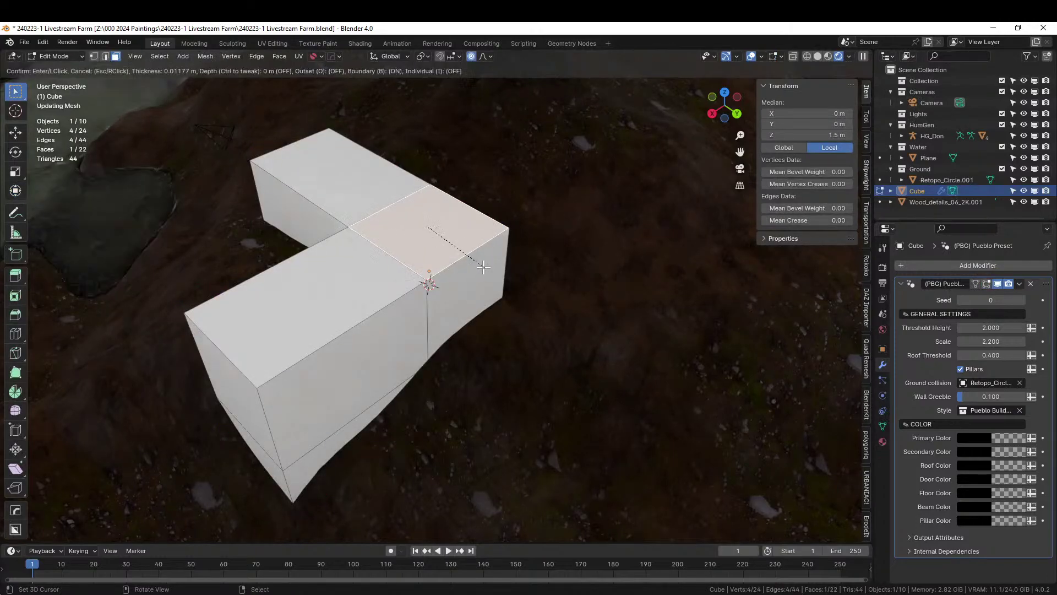
click(476, 259)
text(e)
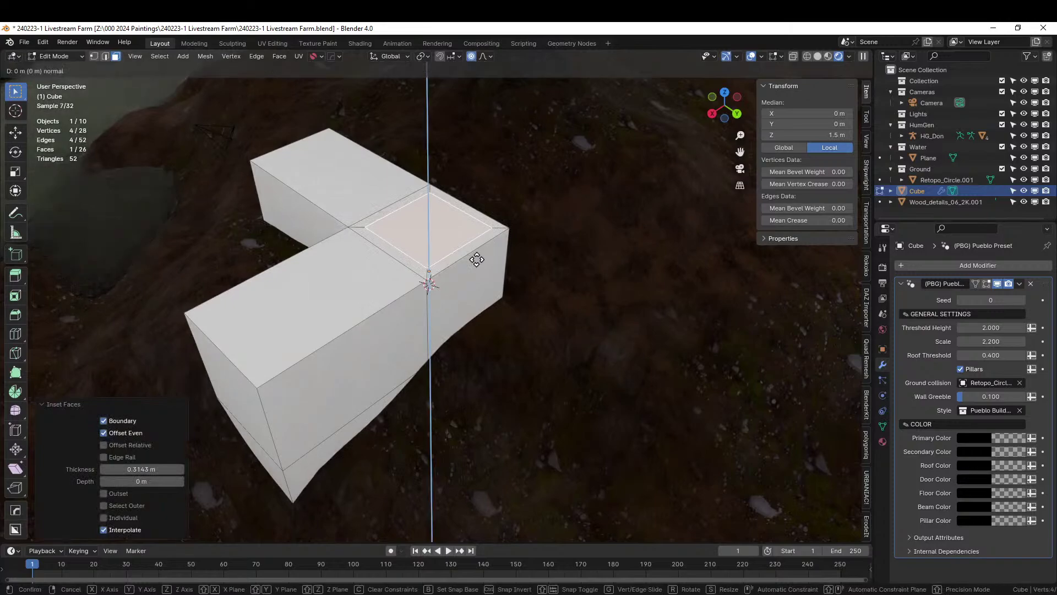
text(2)
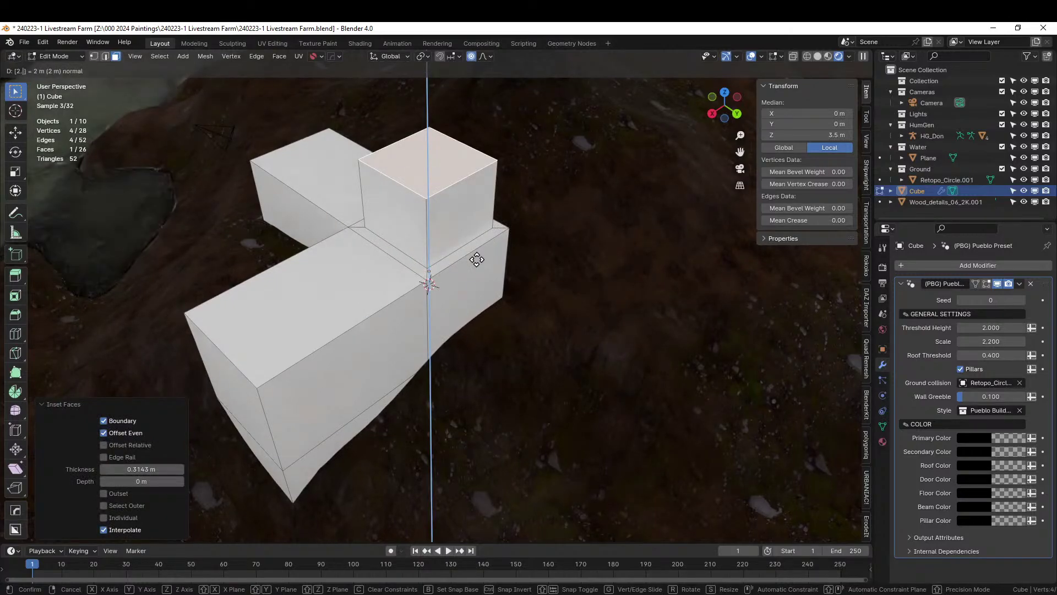
text(.5)
key(Return)
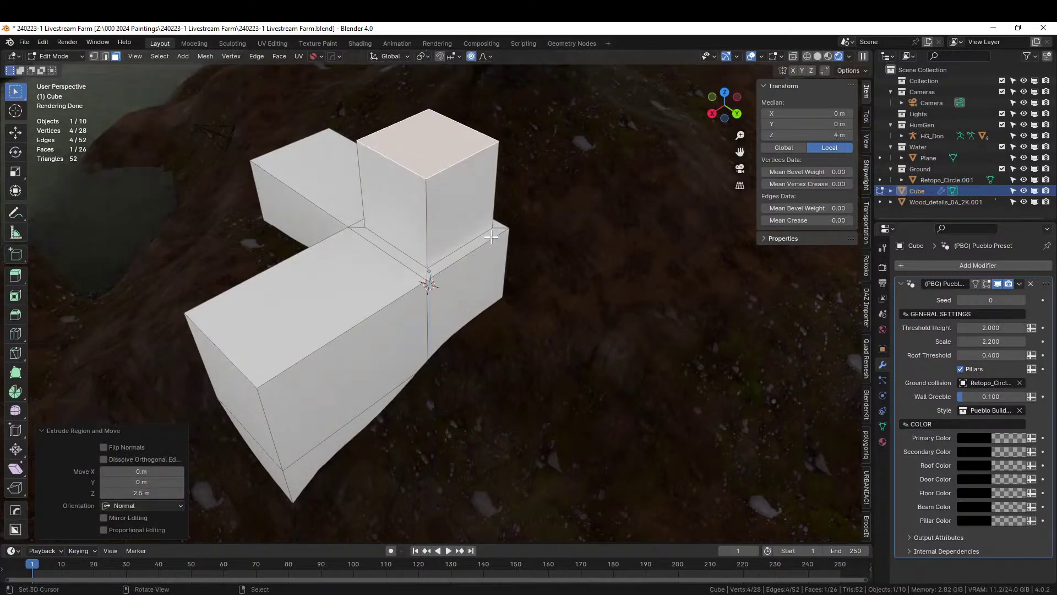
- Extrude the tower's top face outward by scaling it up slightly, and extrude it up about 0.28 m to form an overhanging ledge
middle_drag(479, 256, 481, 387)
scroll(540, 208, up, 2)
scroll(543, 208, up, 2)
scroll(468, 376, up, 3)
key(s)
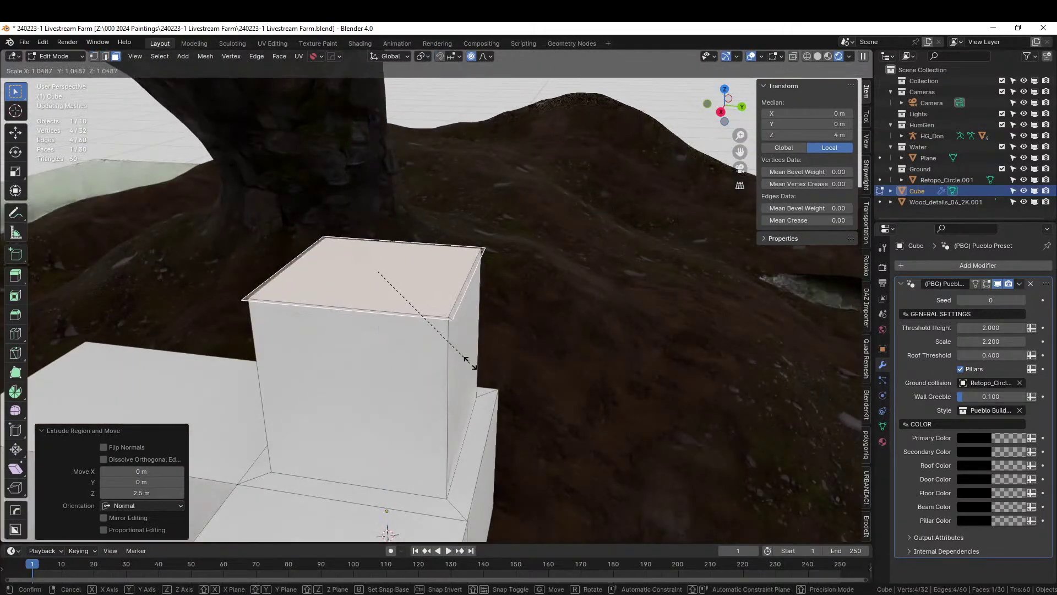
click(475, 362)
key(e)
click(479, 347)
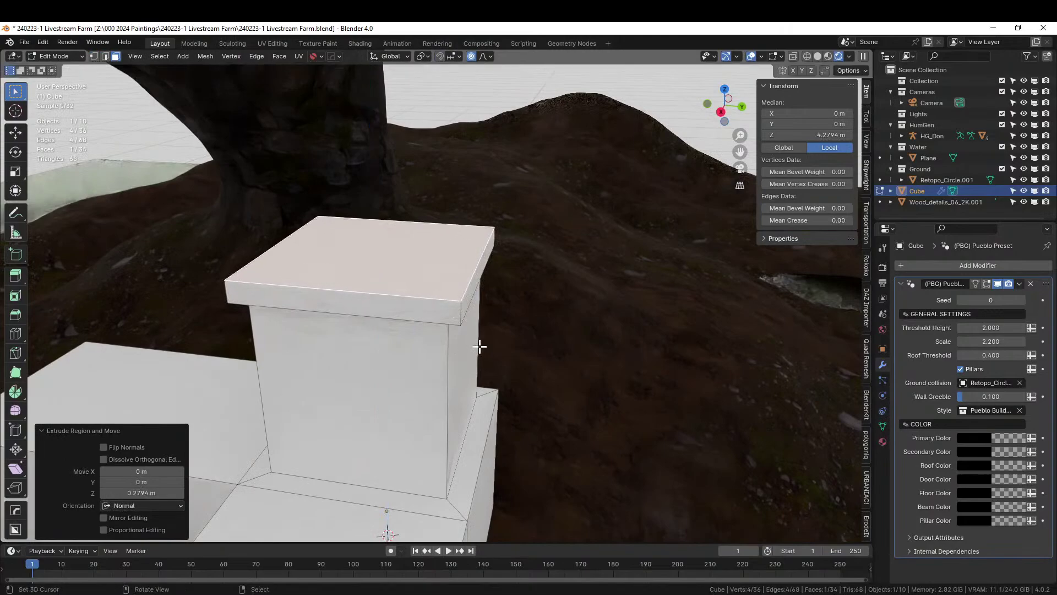
- Inset the ledge's top face by about 0.5 m and extrude it up about 0.61 m as the tower's cap
key(i)
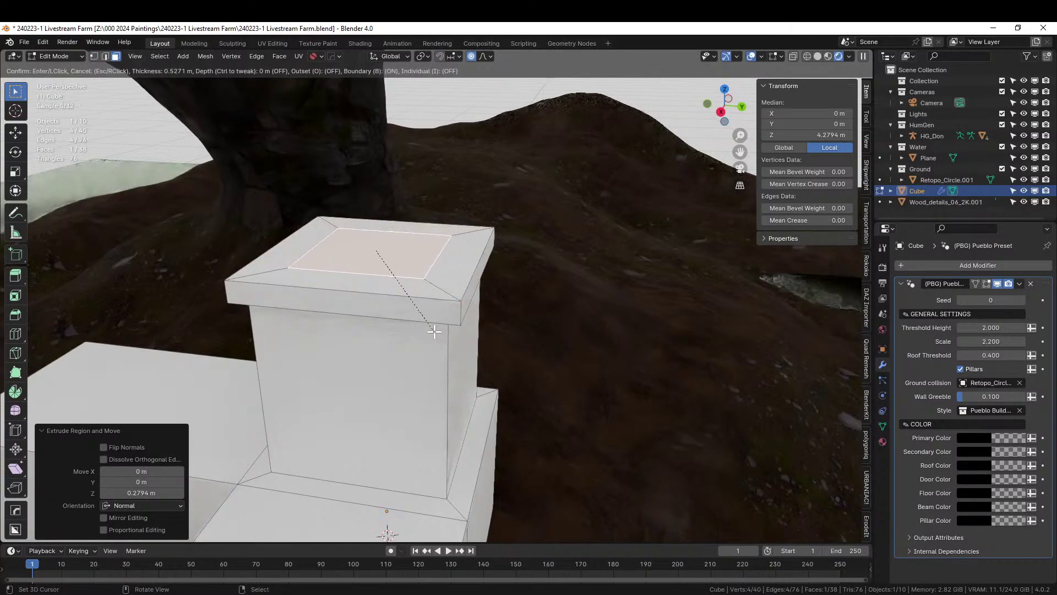
click(435, 331)
key(e)
click(435, 286)
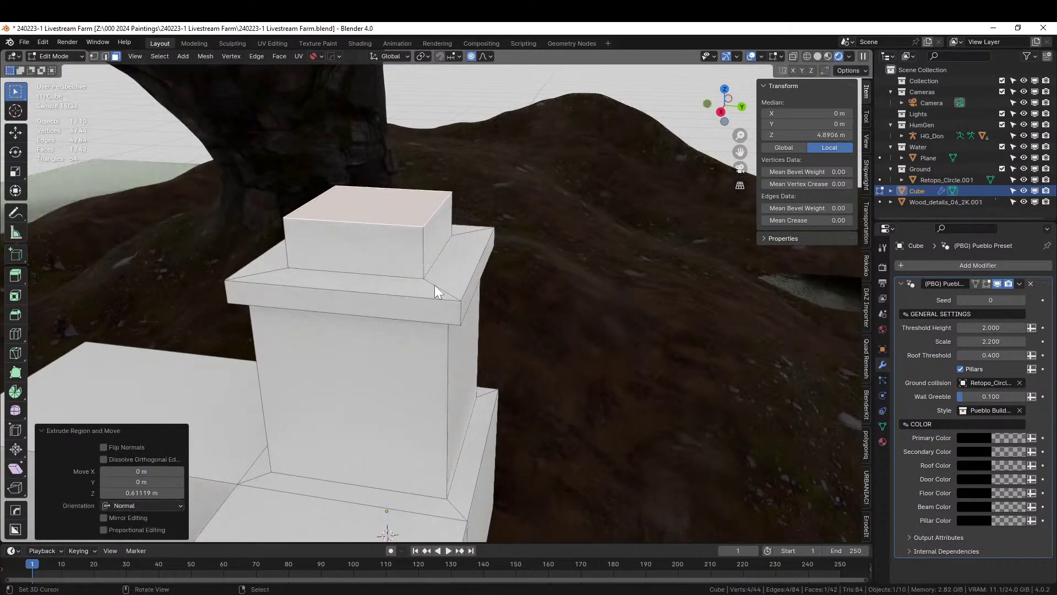
- Return to Object Mode, deselect the building, and examine the generated tower up close and from across the bridge
key(Tab)
middle_drag(434, 285, 547, 184)
click(550, 167)
scroll(545, 177, down, 3)
scroll(477, 164, up, 3)
scroll(477, 164, up, 2)
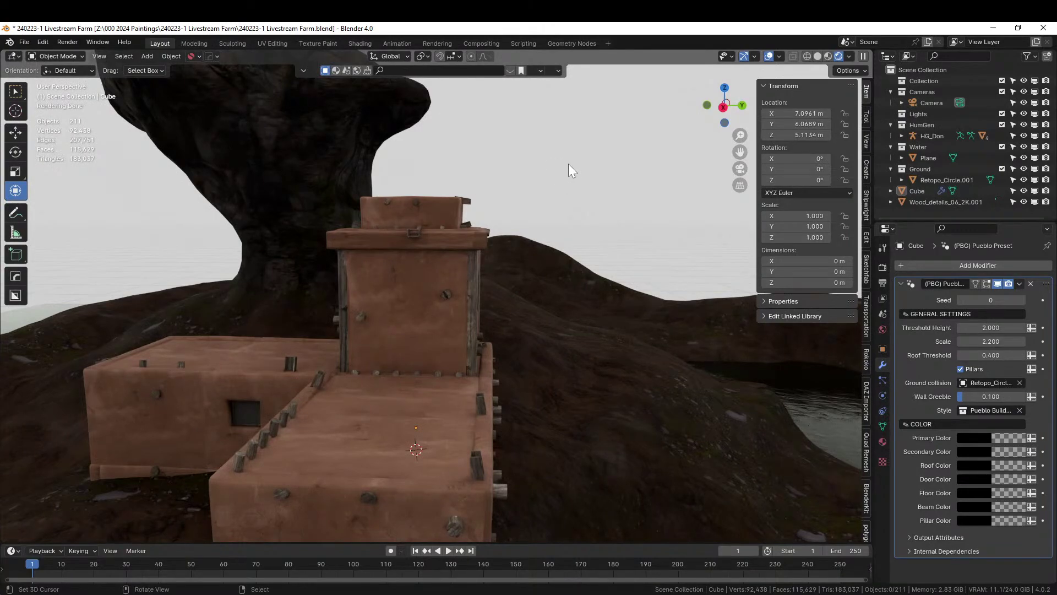
scroll(484, 292, down, 3)
middle_drag(479, 302, 511, 292)
scroll(454, 293, down, 3)
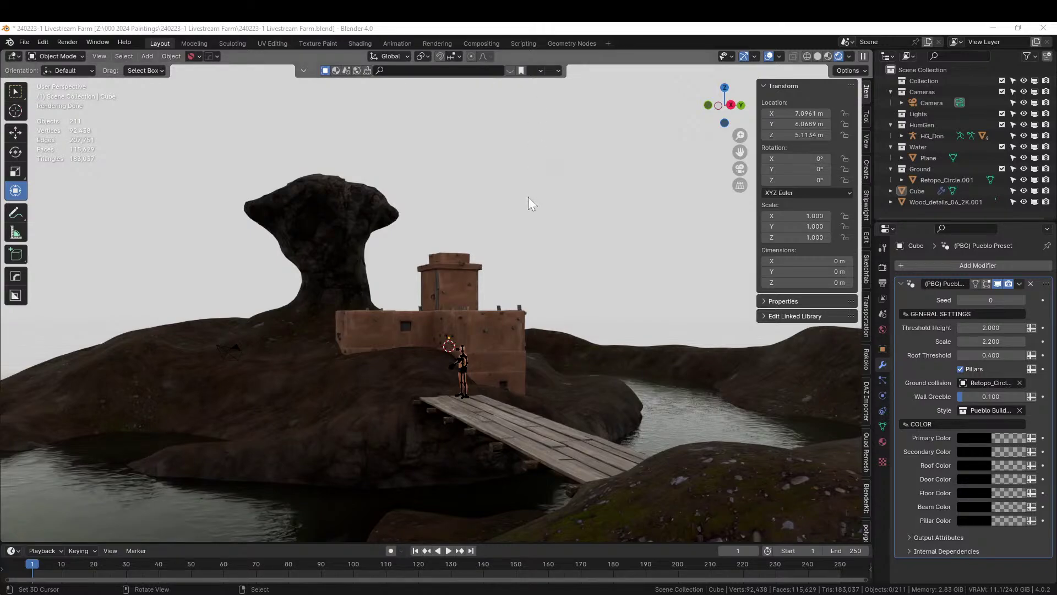
scroll(472, 398, up, 5)
middle_drag(472, 398, 347, 223)
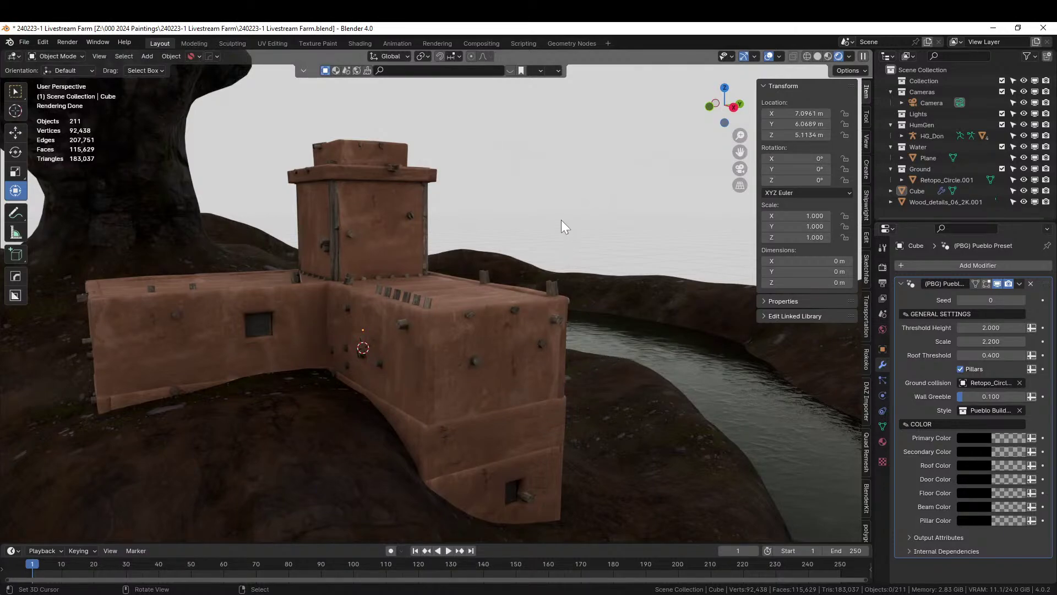
middle_drag(561, 220, 576, 224)
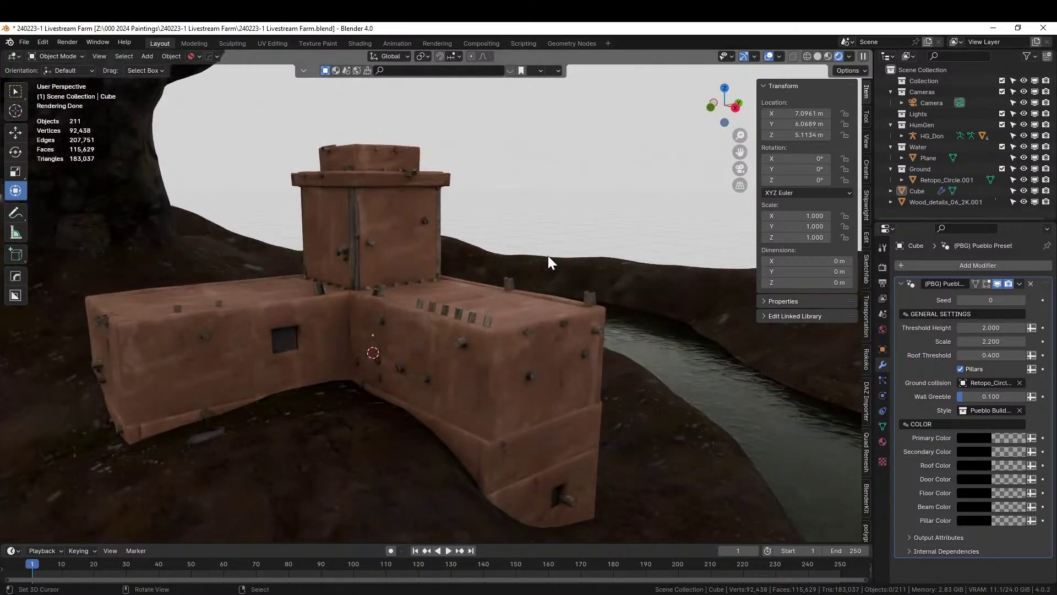
middle_drag(548, 259, 560, 279)
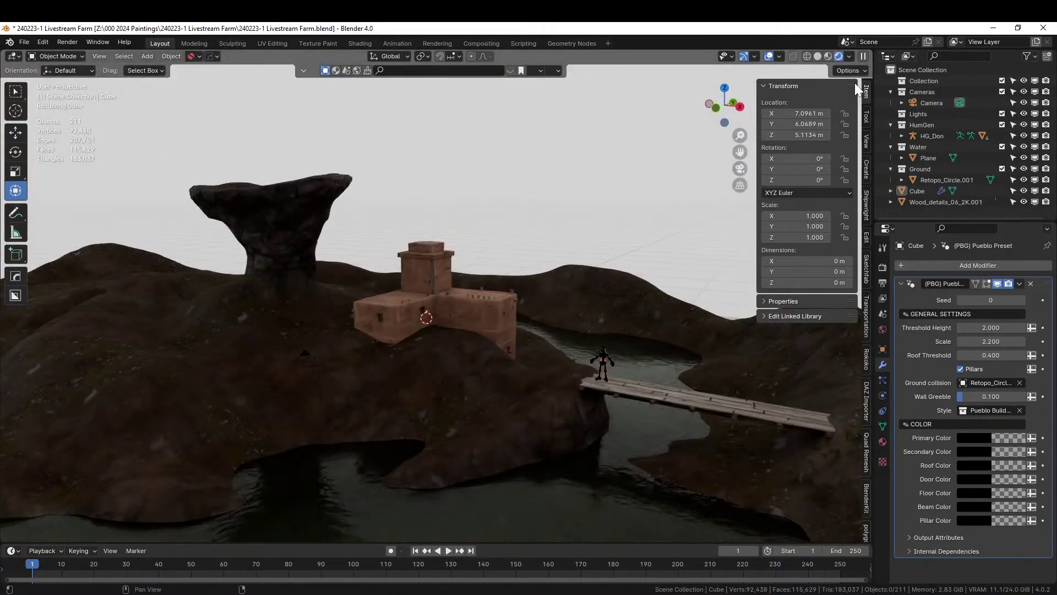
- Switch to Solid shading and move the HG_Don figure in top view from the bridge to beside the building
click(819, 56)
mouse_move(639, 245)
middle_down()
mouse_move(583, 311)
mouse_move(539, 316)
mouse_move(385, 413)
middle_up()
click(292, 421)
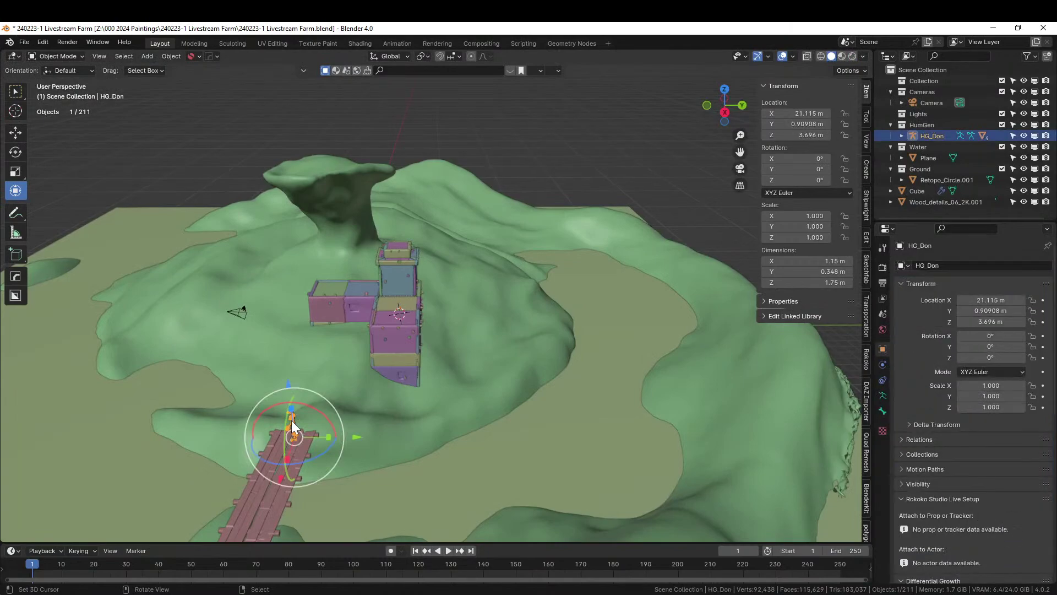
key(KP_7)
key(g)
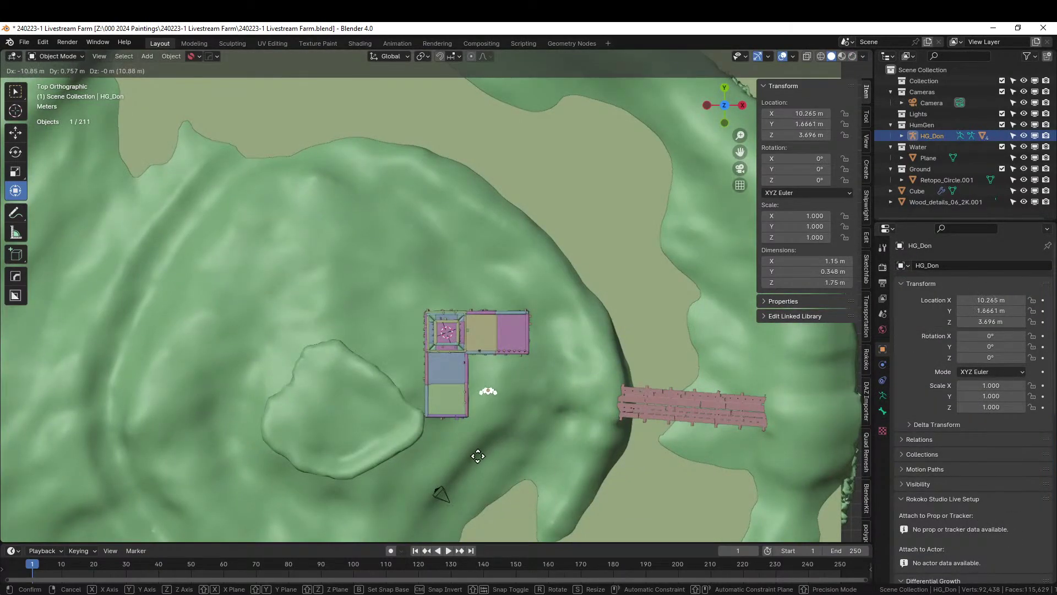
click(468, 457)
- Extrude the outer side face of the building's wing nearest the figure by about 3.3 m toward the rock formation
middle_drag(468, 458, 499, 364)
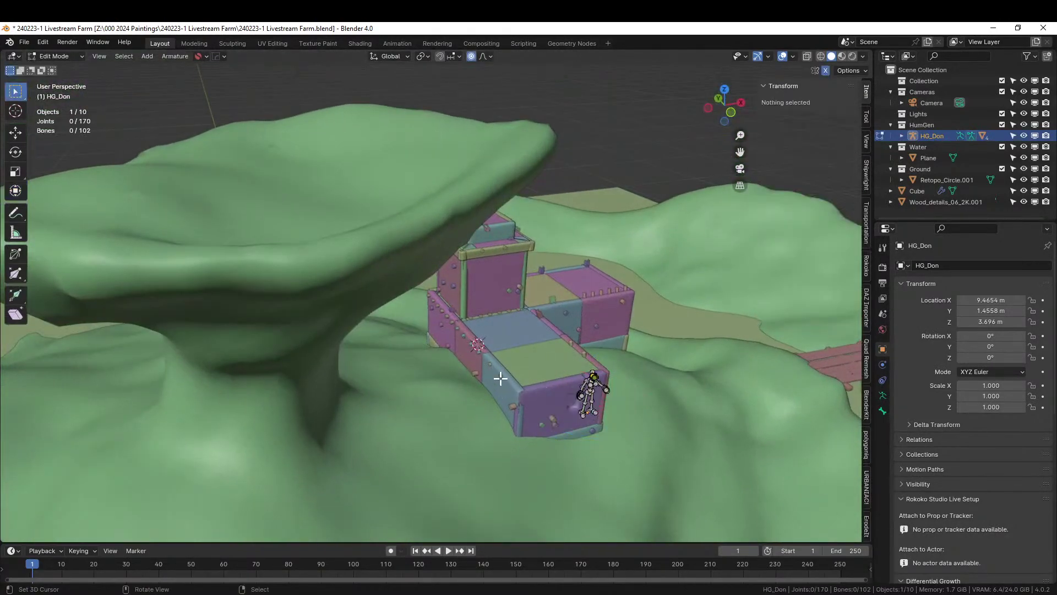
click(513, 364)
key(Tab)
click(498, 386)
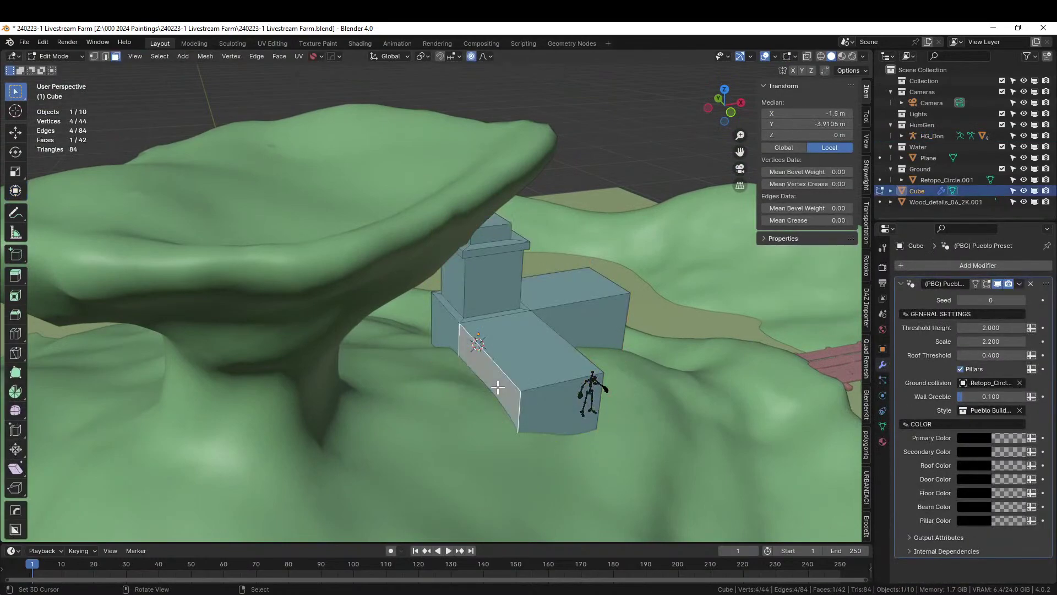
key(e)
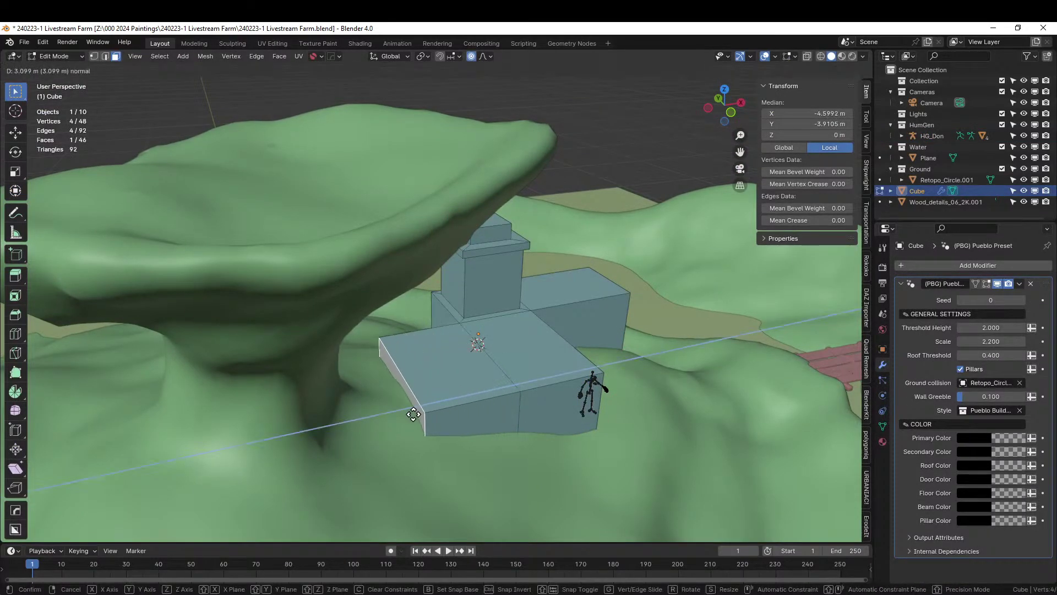
click(407, 415)
- Inset the new section's roof face by about 0.36 m and extrude it up about 0.46 m
middle_drag(407, 416, 396, 403)
click(406, 340)
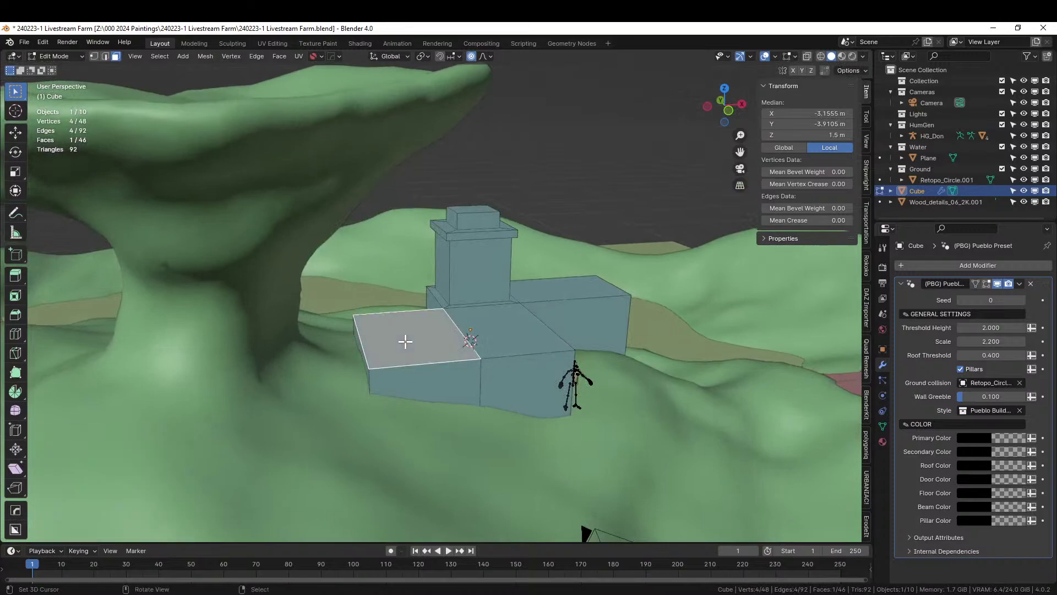
key(i)
click(495, 380)
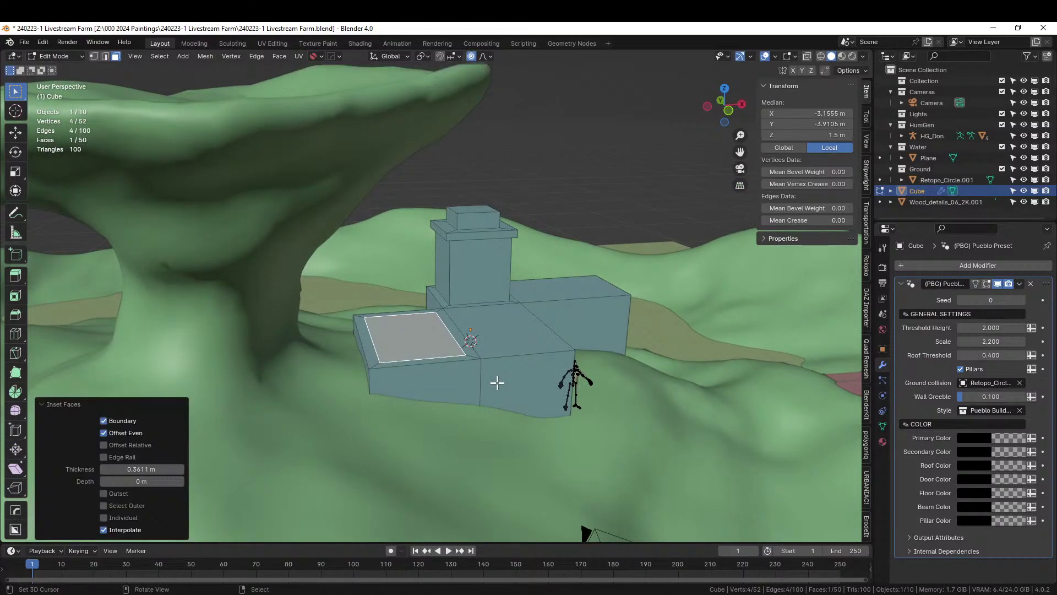
key(e)
click(495, 370)
- Extrude the raised roof face outward at a scale of about 1.2, and extrude it up about 0.24 m as an overhanging slab
key(e)
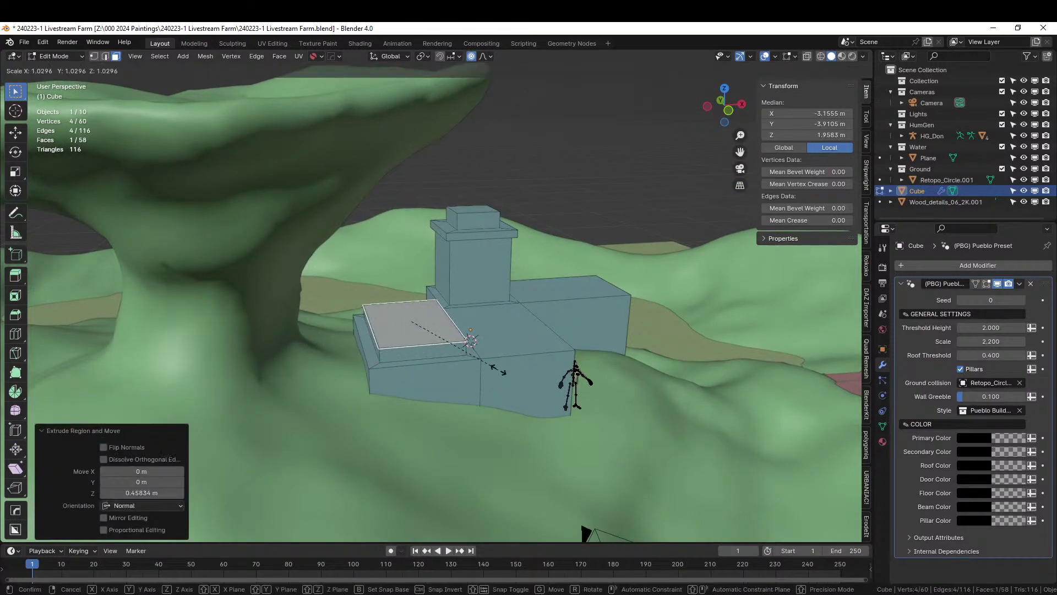
right_click(495, 375)
key(s)
click(503, 371)
key(e)
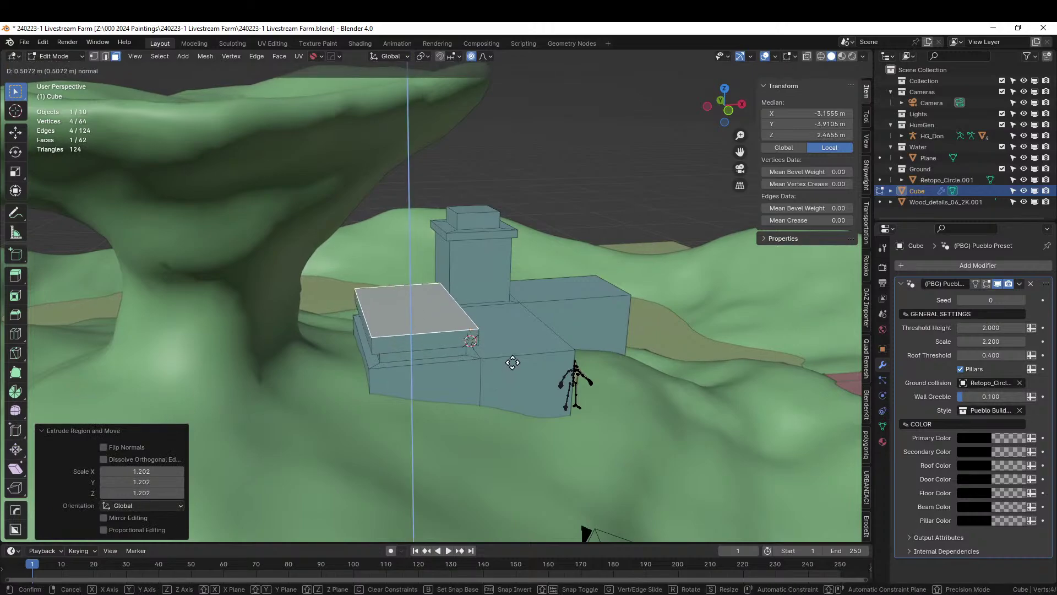
click(514, 367)
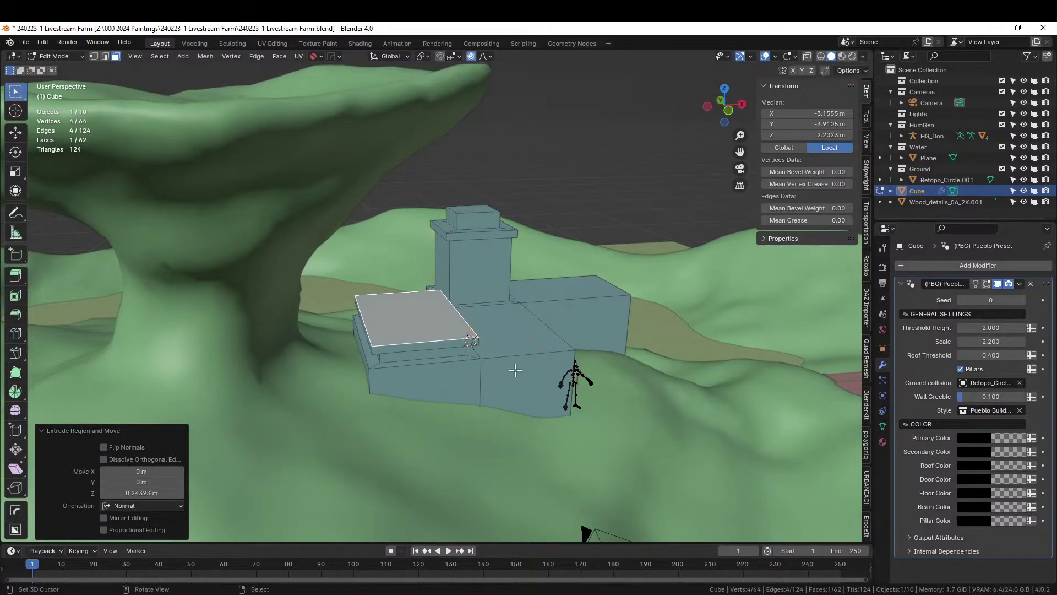
- Return to Object Mode and examine the extended building's new roof up close in Solid and Rendered shading
key(Tab)
middle_drag(563, 387, 553, 288)
click(553, 288)
middle_drag(444, 340, 491, 282)
scroll(491, 282, up, 2)
scroll(501, 331, up, 3)
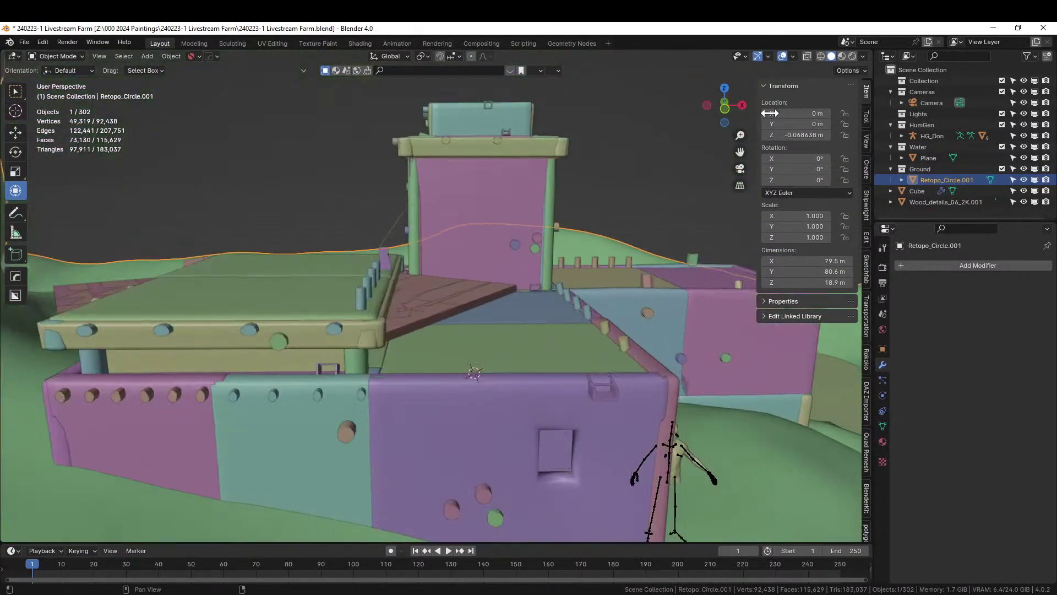
click(854, 55)
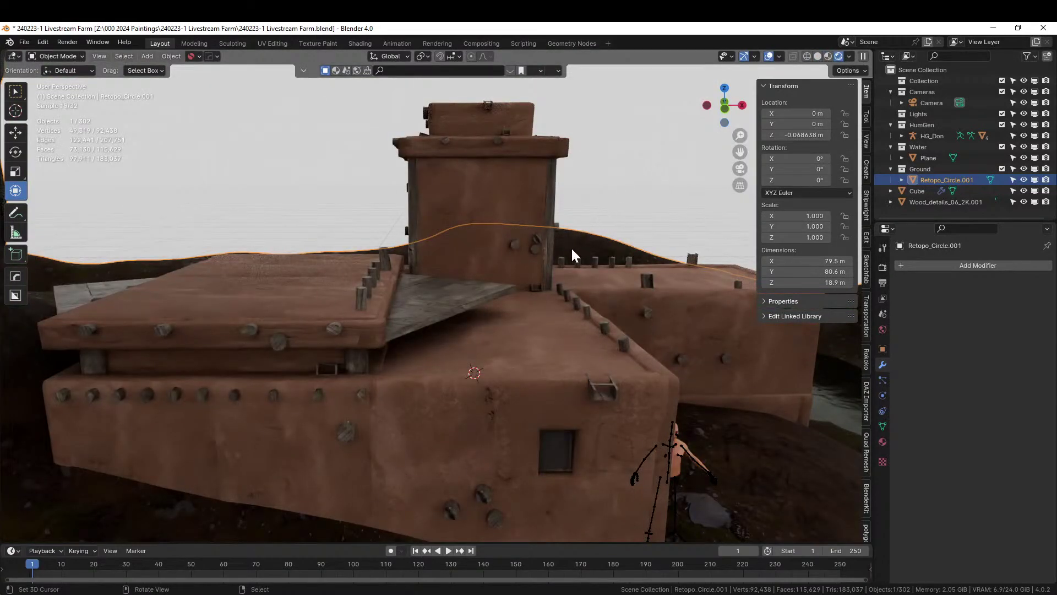
- Select the pueblo building and enter Edit Mode on its base mesh
middle_drag(572, 254, 488, 302)
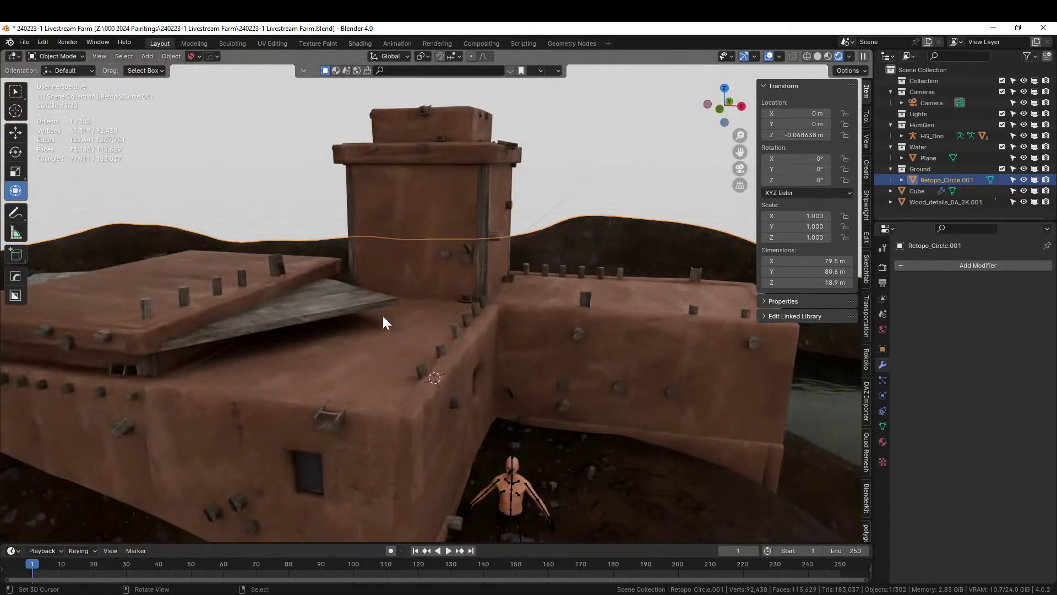
click(176, 269)
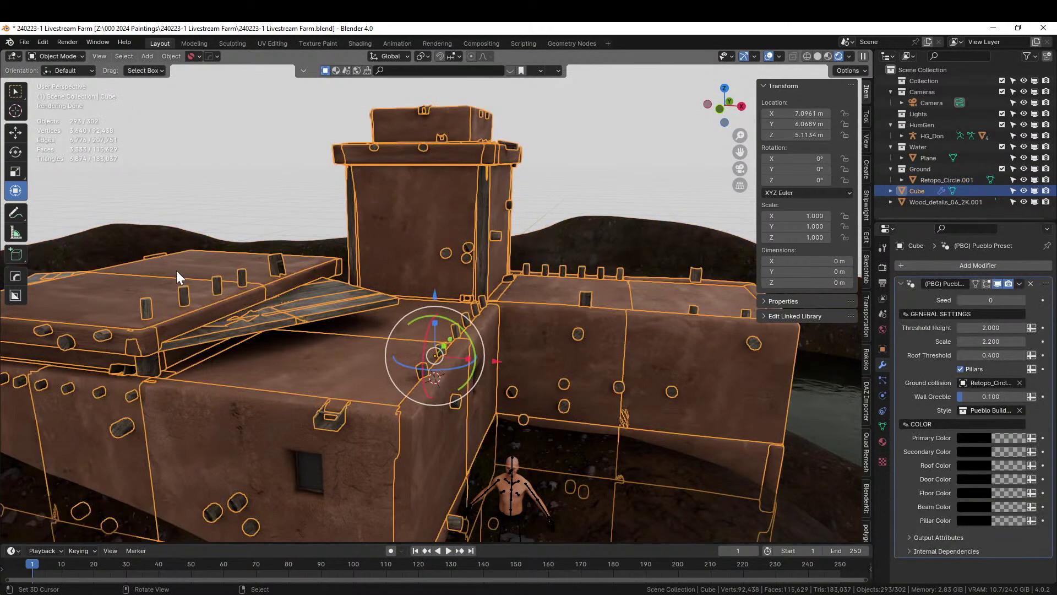
key(Tab)
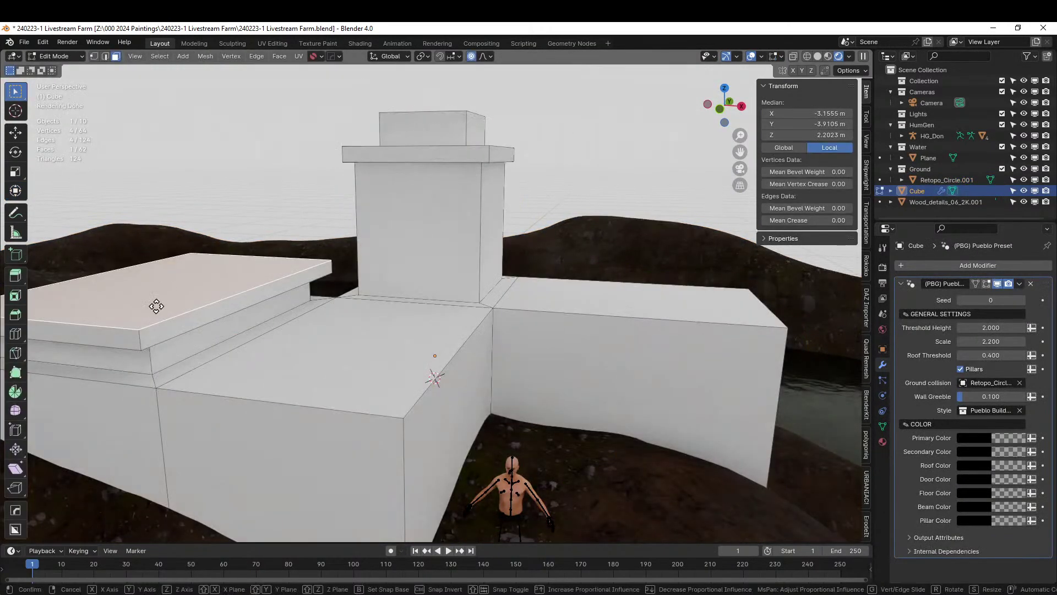
key(g)
key(z)
key(1)
key(Escape)
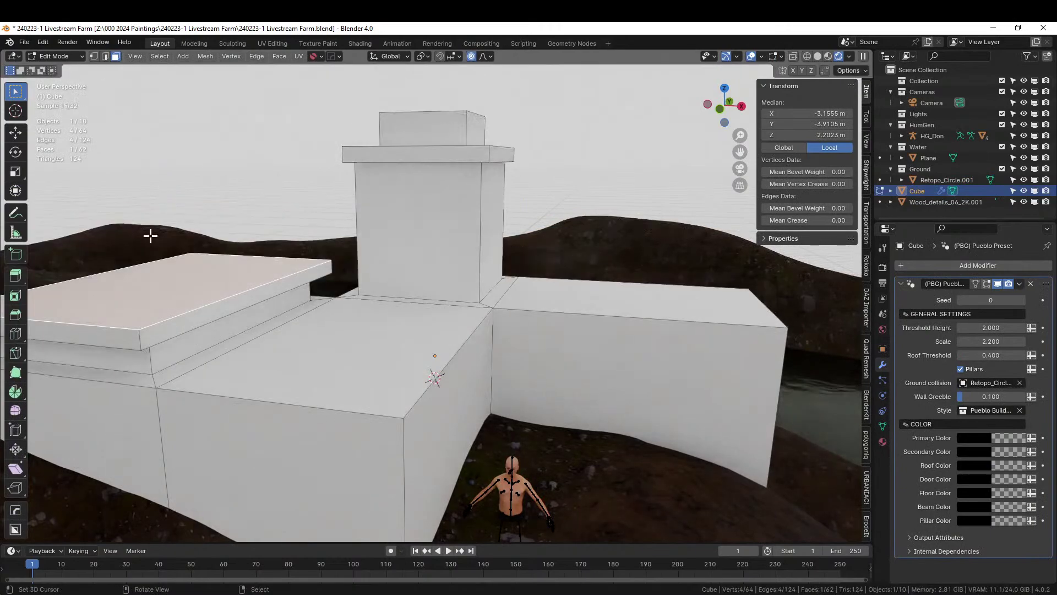
- Move the lower wing's roof slab face up along Z with smooth proportional editing, and return to Object Mode
key(g)
key(z)
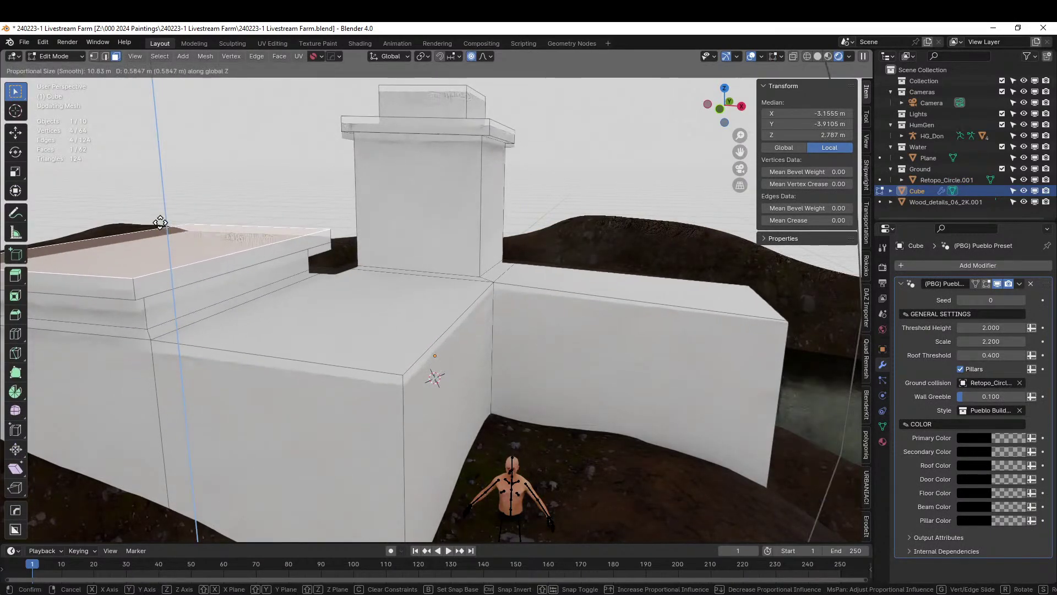
click(168, 195)
key(Tab)
scroll(195, 207, down, 5)
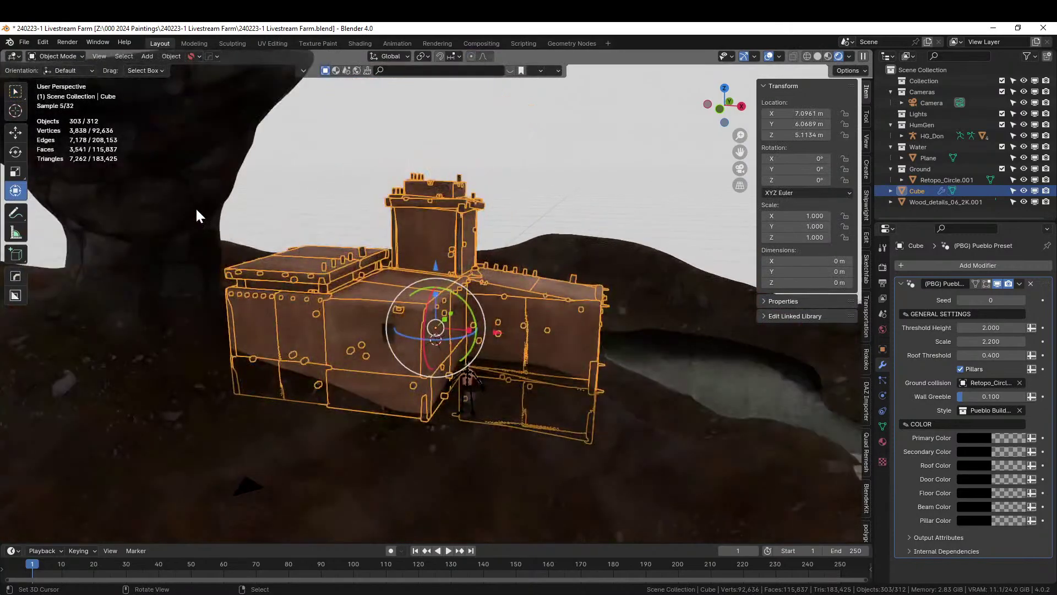
- Deselect the building, check it within the whole landscape and save the file
click(540, 178)
middle_drag(530, 171, 508, 164)
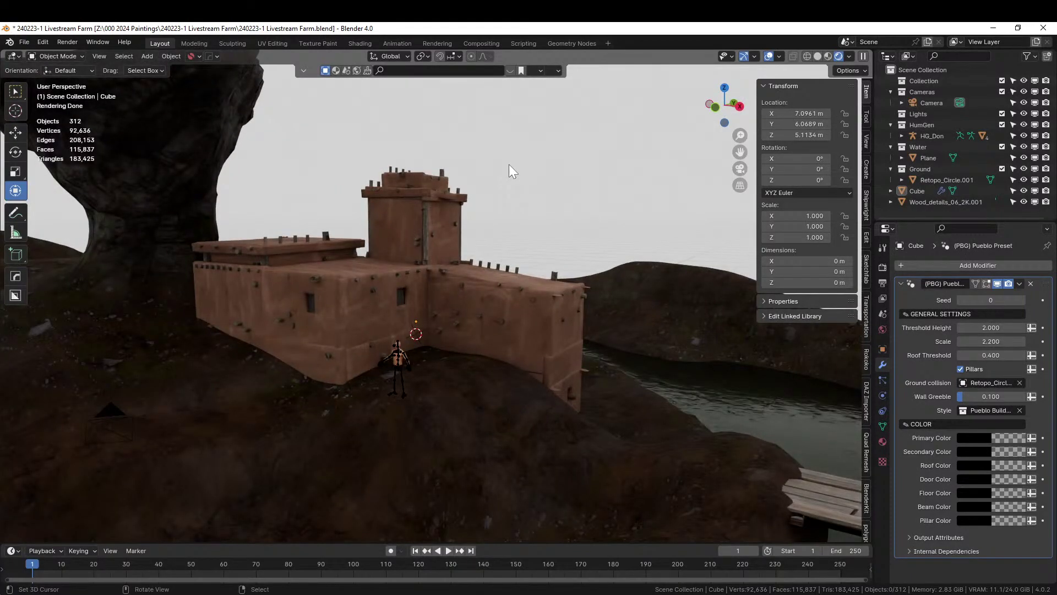
middle_drag(504, 180, 532, 235)
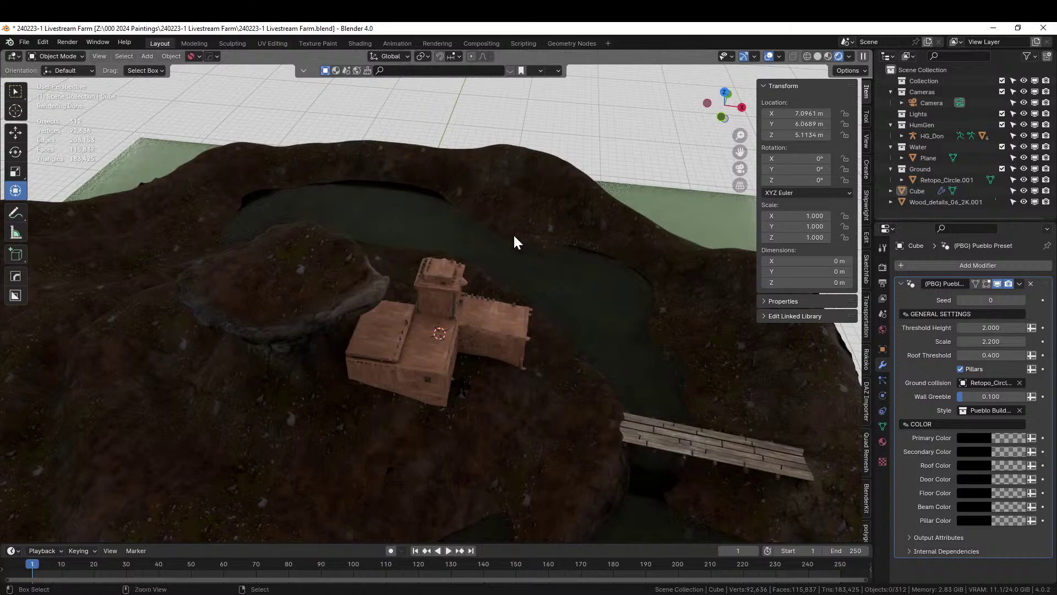
key(ctrl+s)
middle_drag(553, 322, 479, 275)
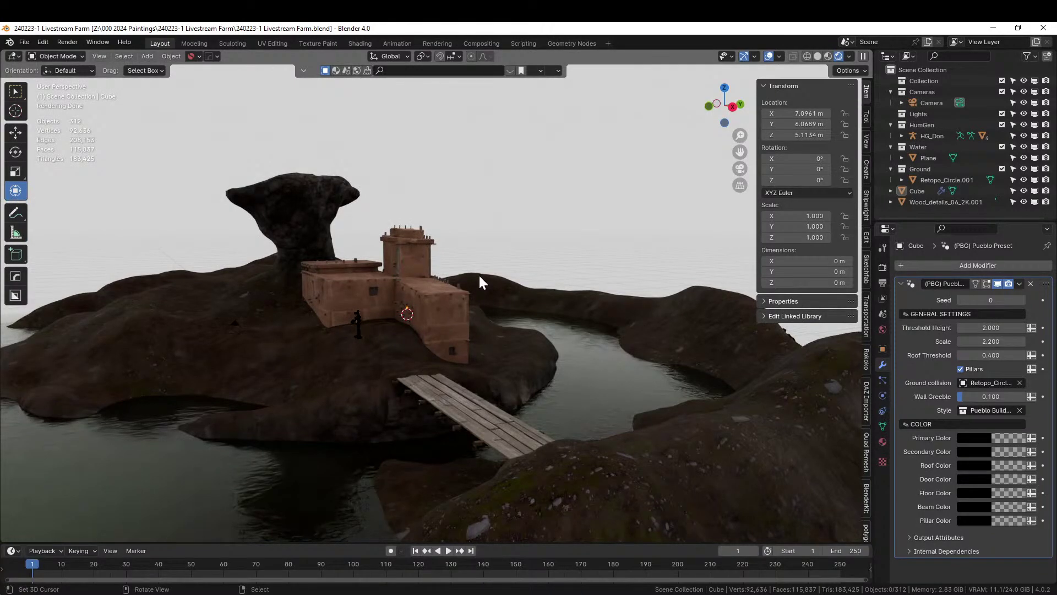
- Unwrap all faces of the ground mesh with Cube Projection, and check the ground surface in Object Mode
scroll(517, 366, up, 6)
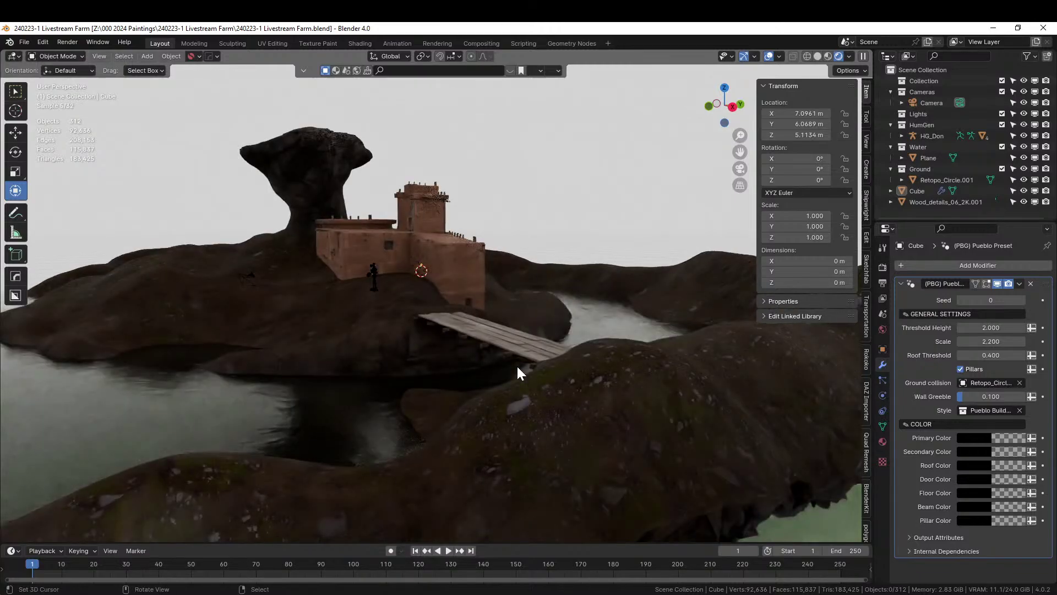
click(413, 315)
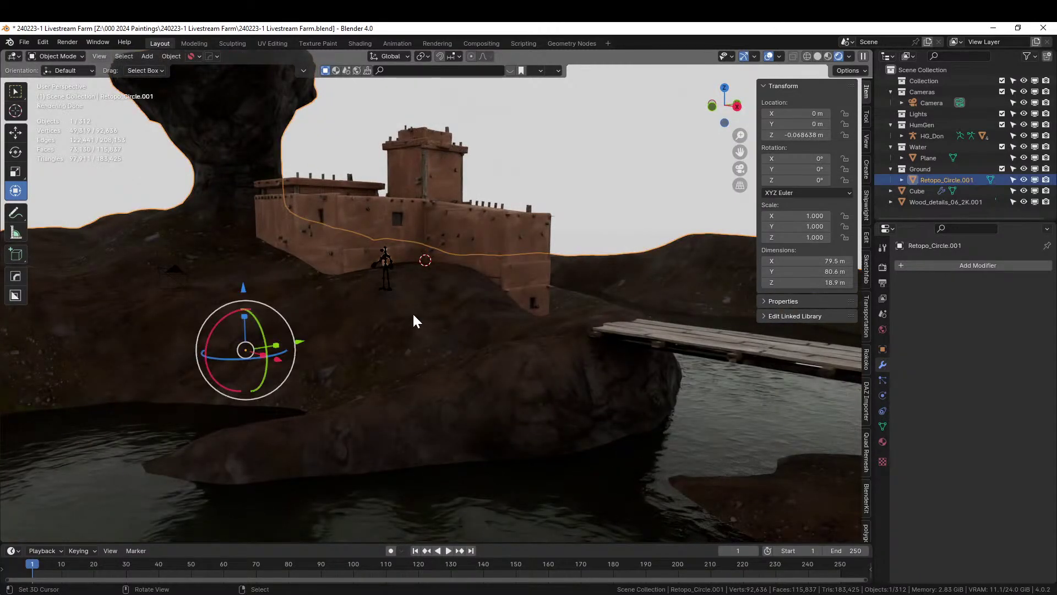
key(Tab)
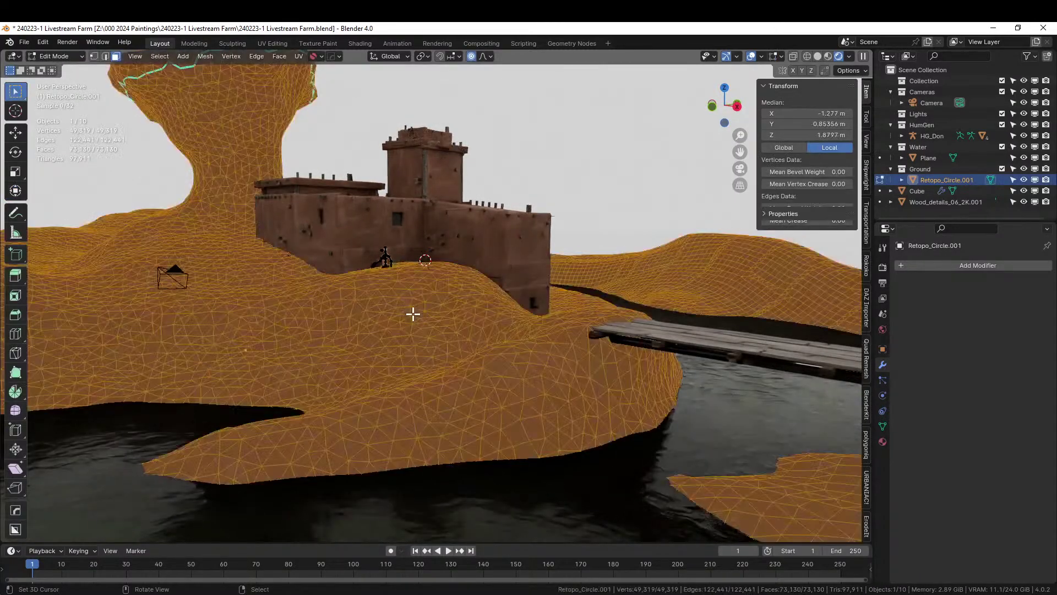
key(u)
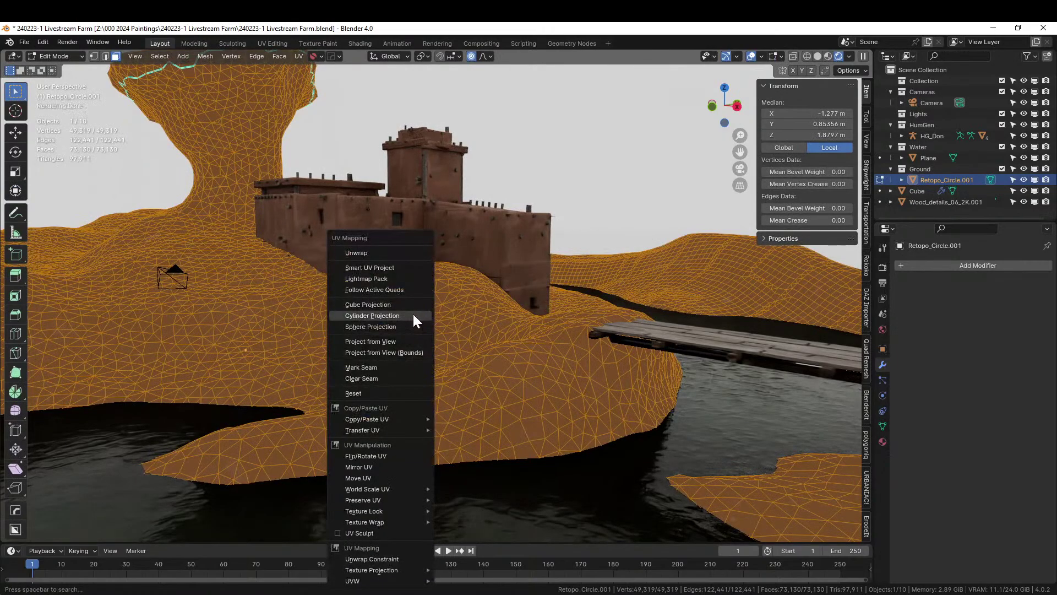
click(384, 304)
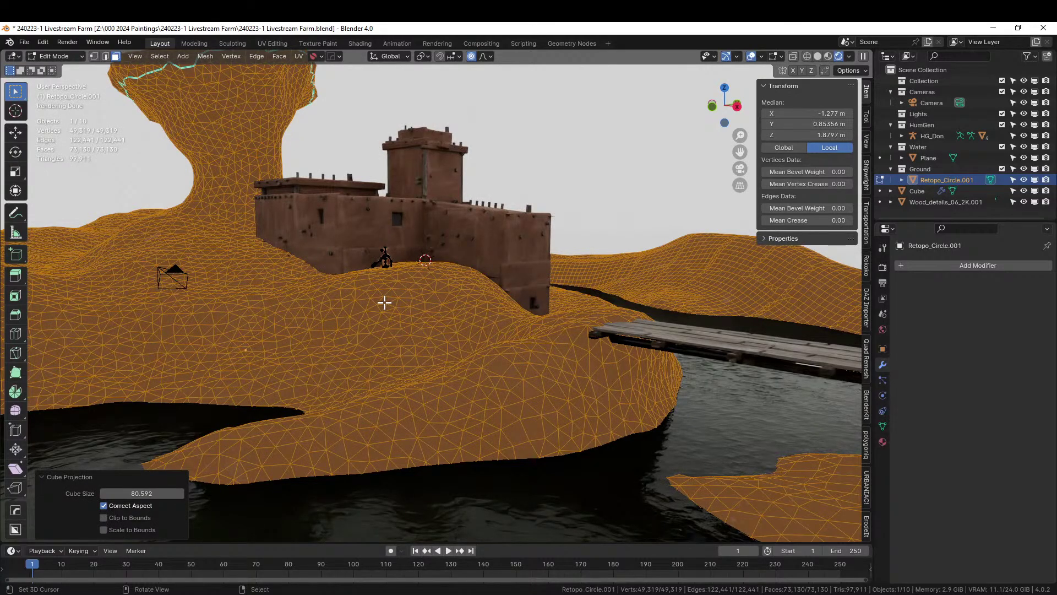
key(Tab)
scroll(385, 301, down, 3)
middle_drag(384, 301, 375, 315)
scroll(374, 317, down, 4)
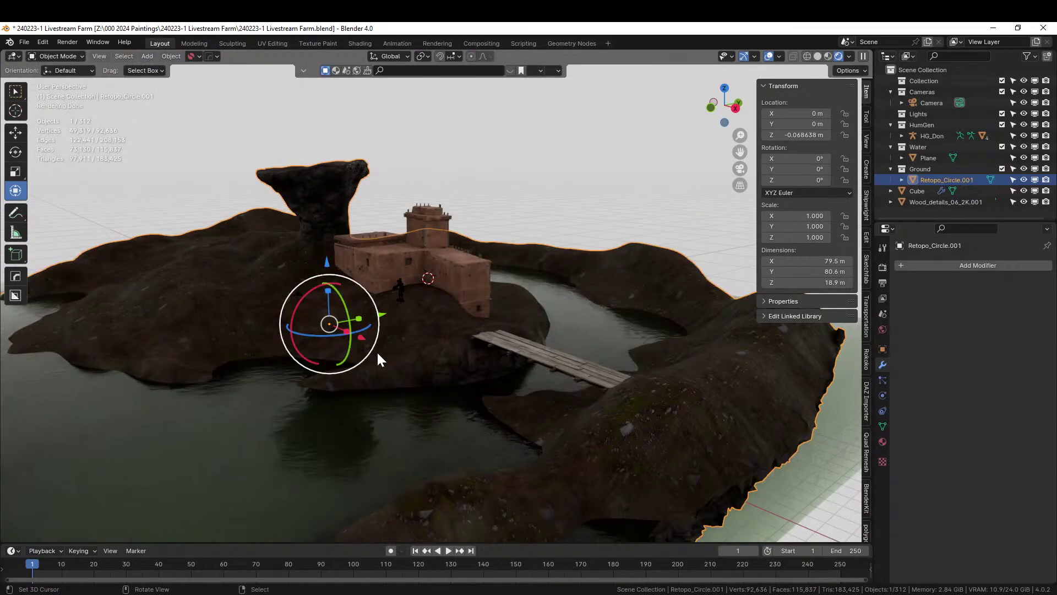
middle_drag(378, 353, 407, 380)
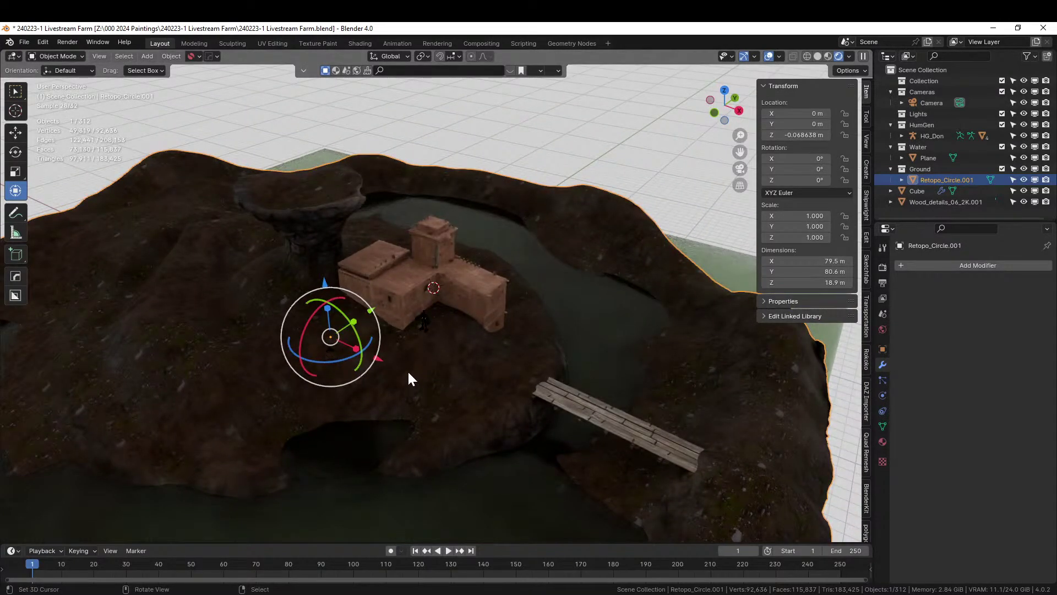
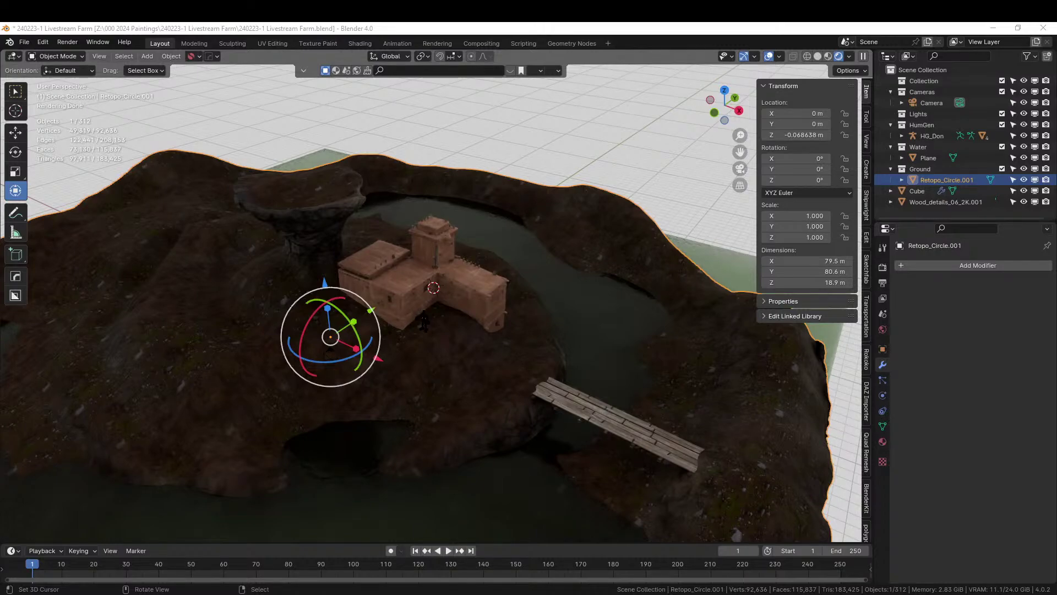
- Apply the Ground_rocky_MAT_RED material to the ground mesh and inspect it around the building and bridge
drag(780, 33, 237, 351)
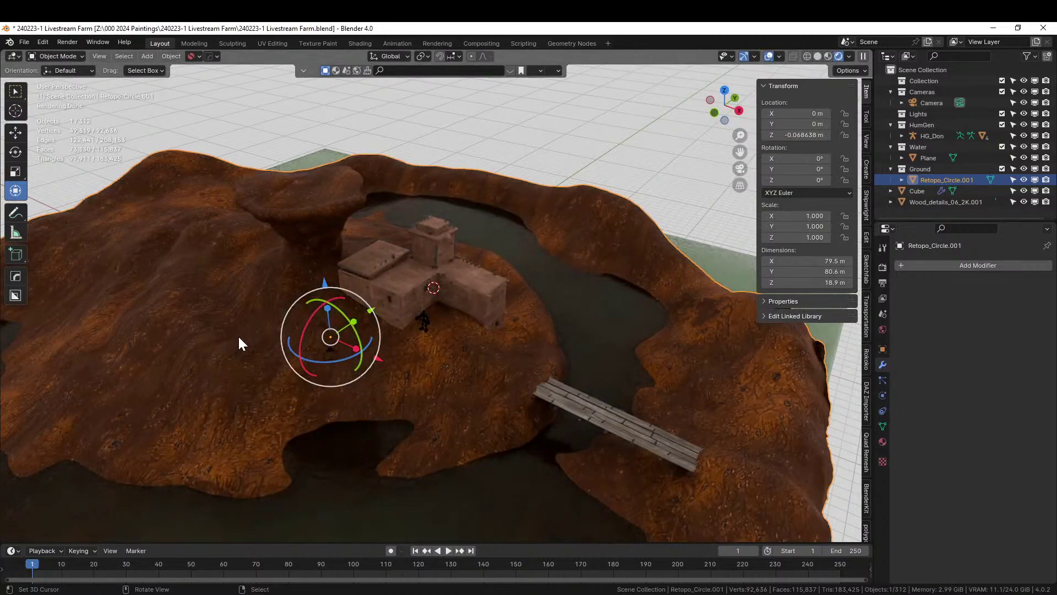
scroll(237, 334, up, 5)
middle_drag(251, 335, 259, 306)
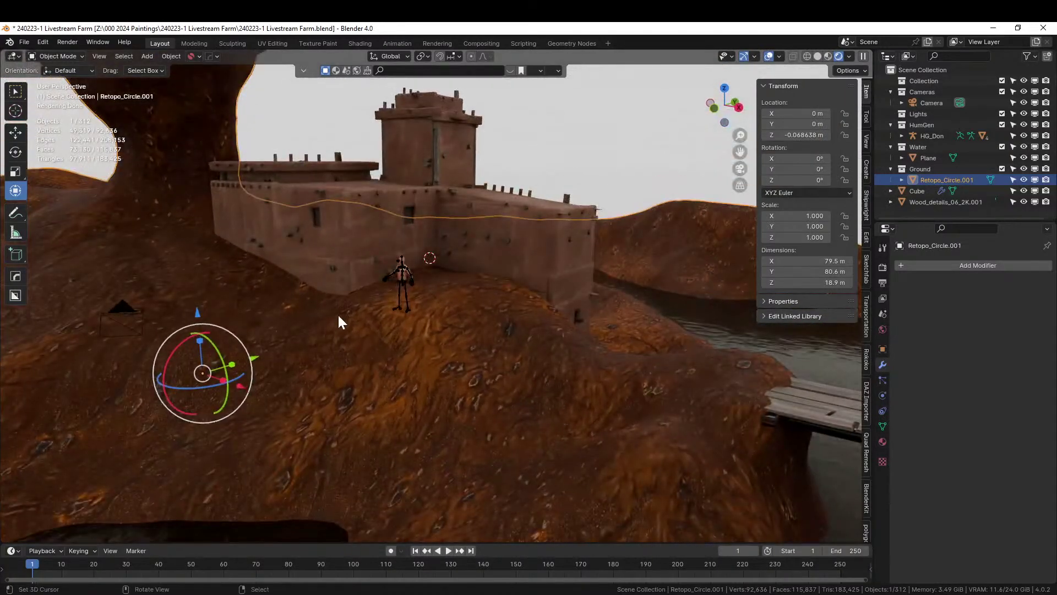
middle_drag(338, 317, 306, 321)
scroll(344, 332, down, 2)
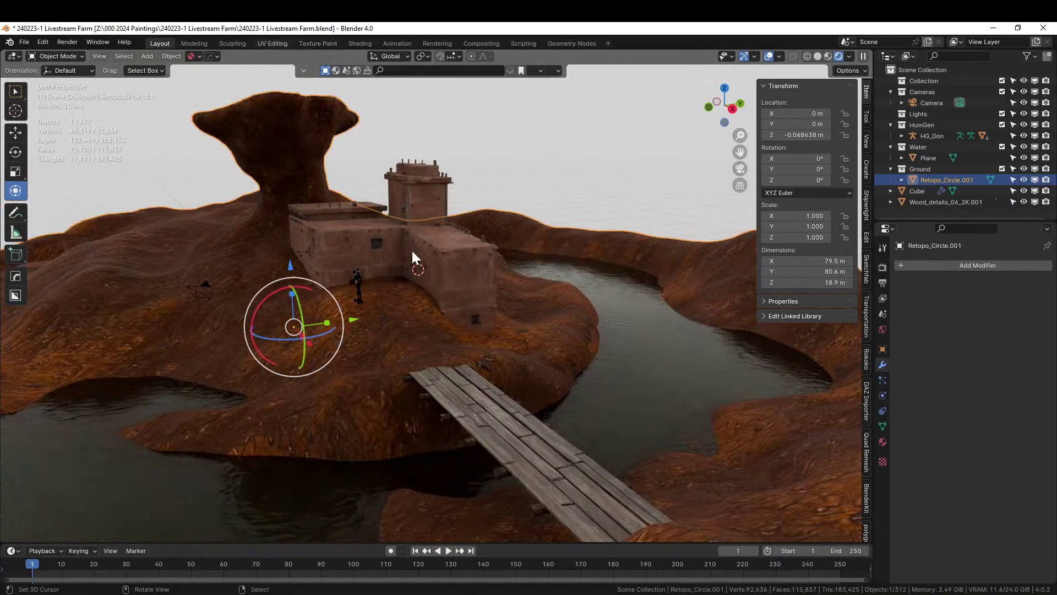
- Scale all the ground mesh's UVs up to more than twice their size, and check the texture density in Rendered shading
scroll(232, 338, down, 5)
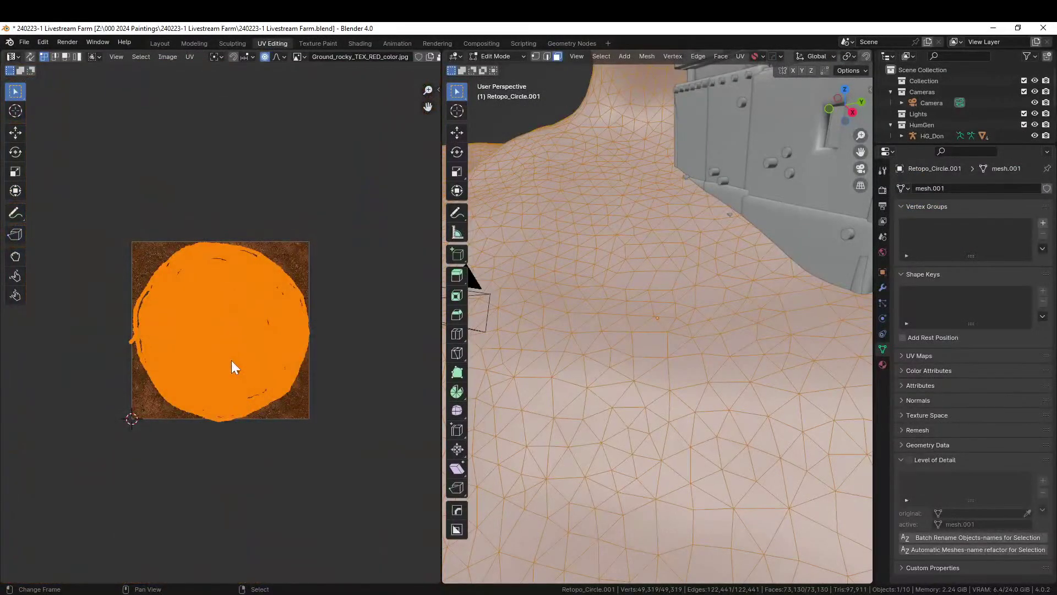
key(s)
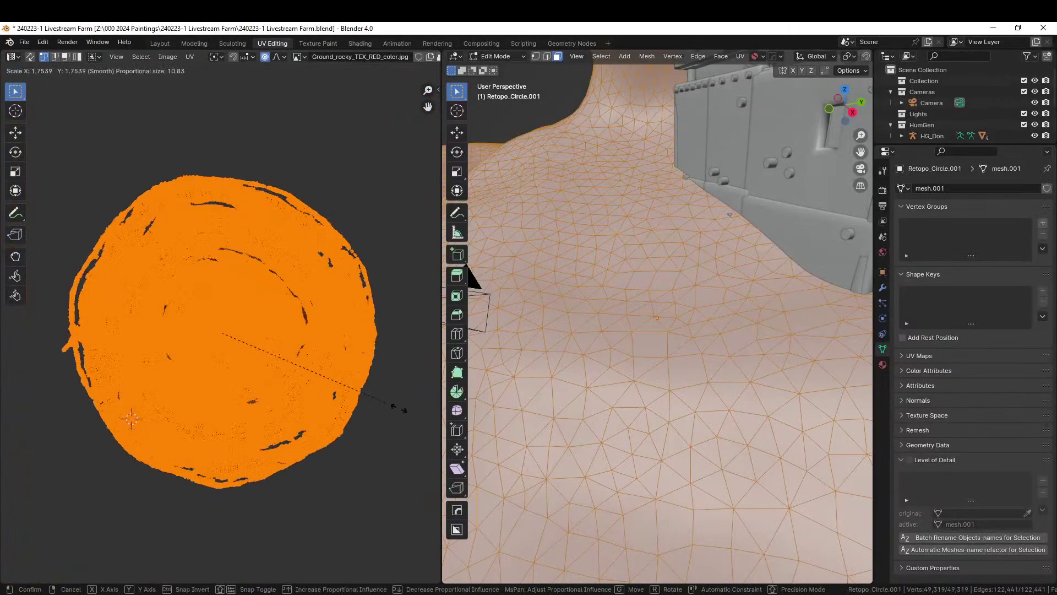
click(15, 430)
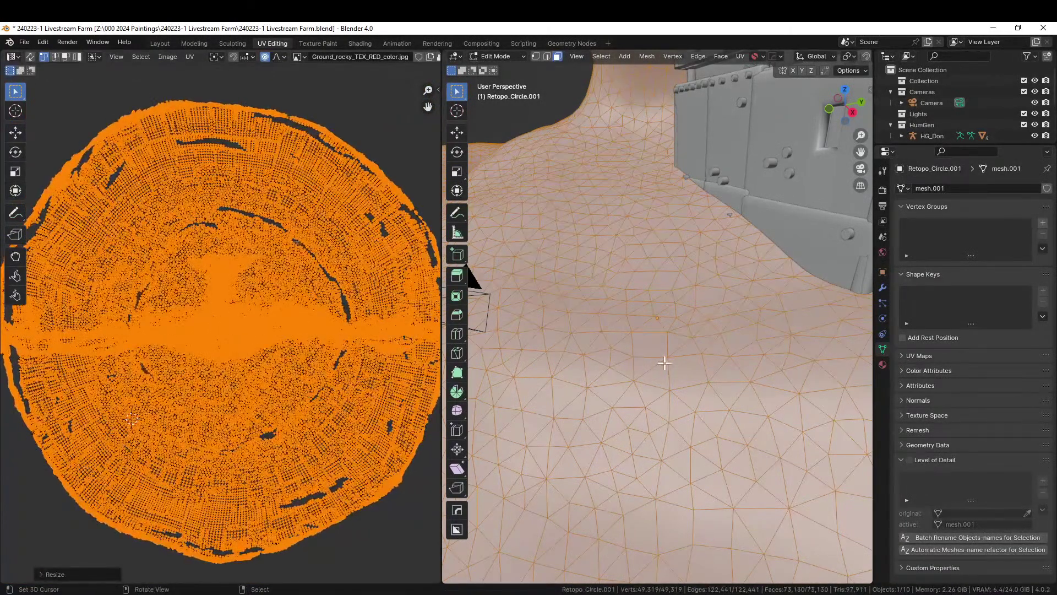
key(Tab)
key(z)
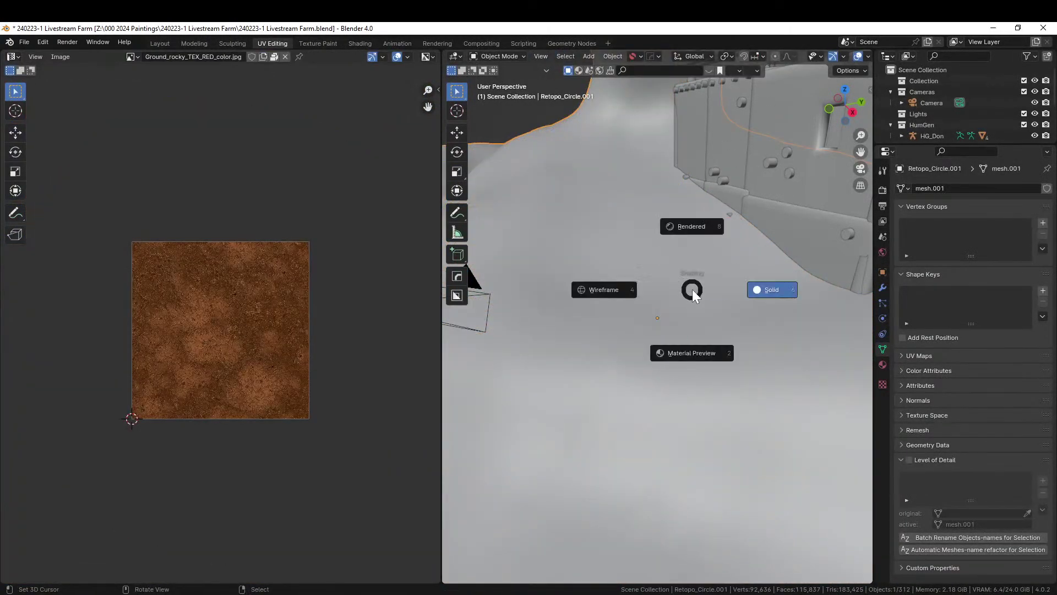
key(8)
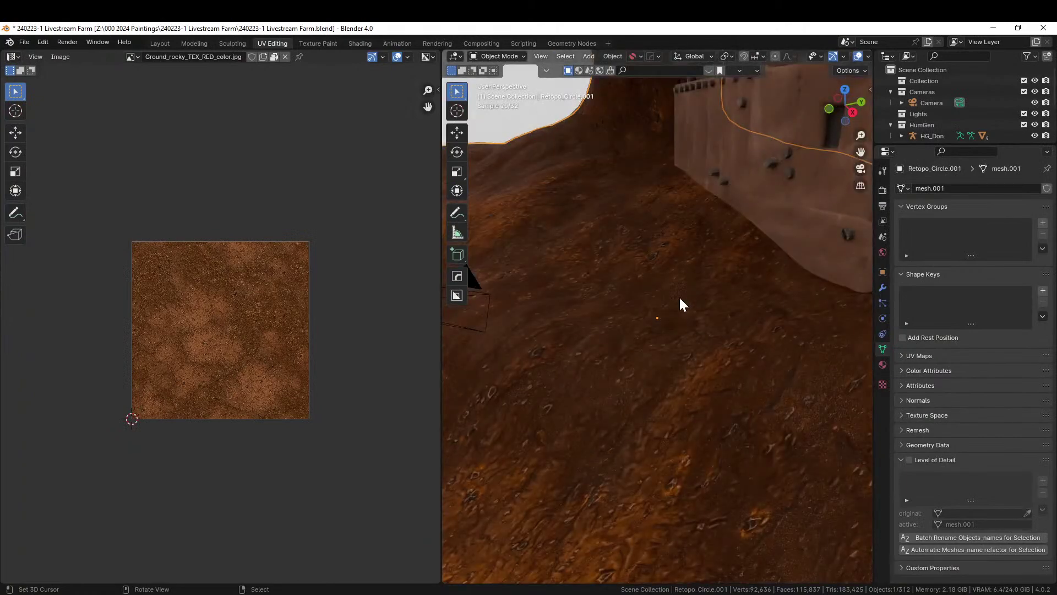
click(707, 360)
scroll(708, 360, down, 5)
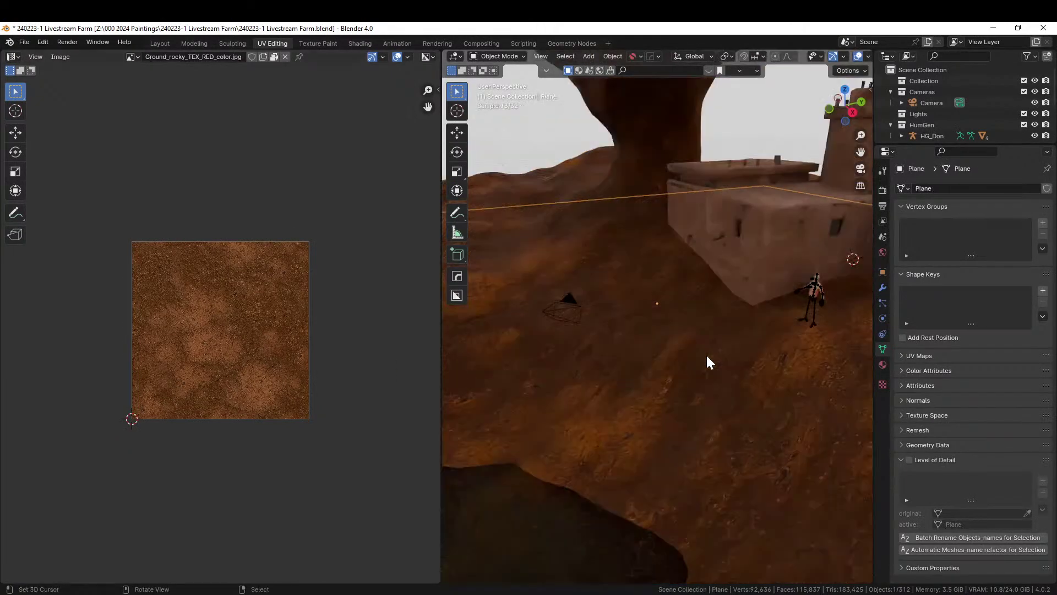
scroll(634, 344, up, 5)
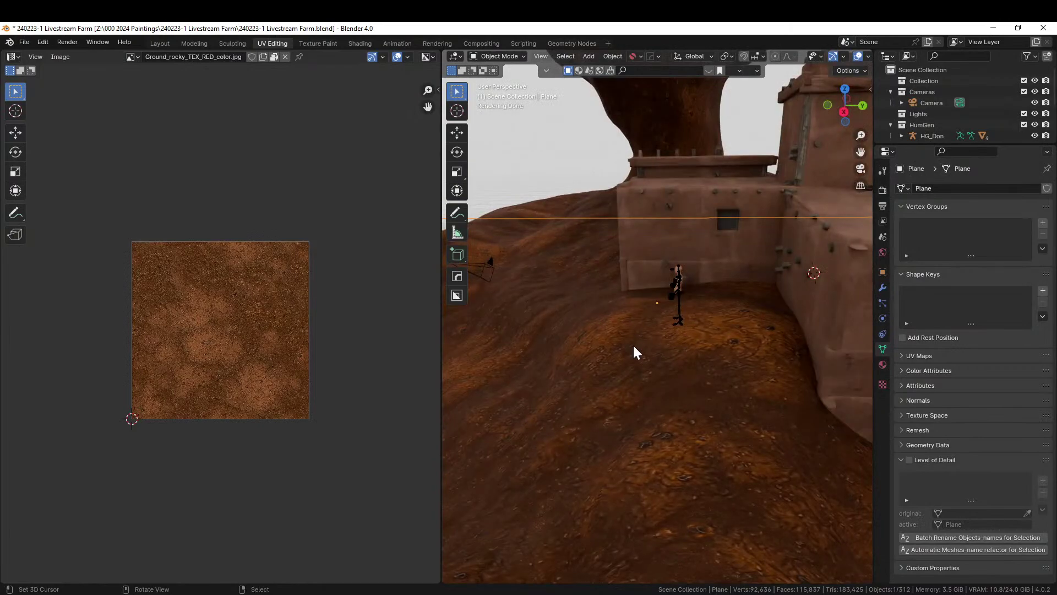
middle_drag(633, 344, 615, 323)
- Scale the ground mesh's UVs up again by a factor of more than 2 for a finer red rock texture
click(513, 241)
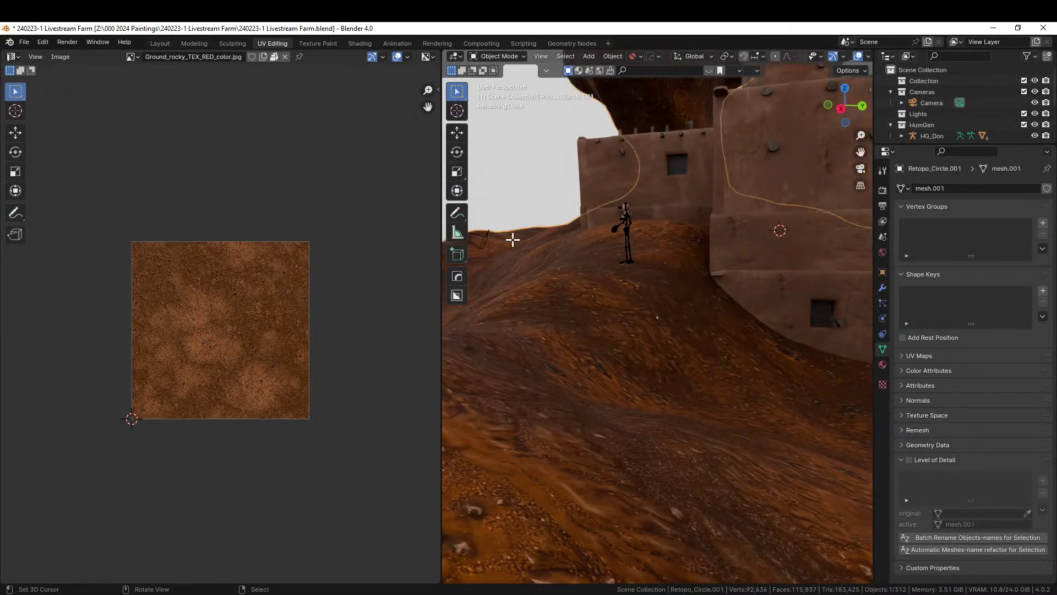
key(Tab)
key(s)
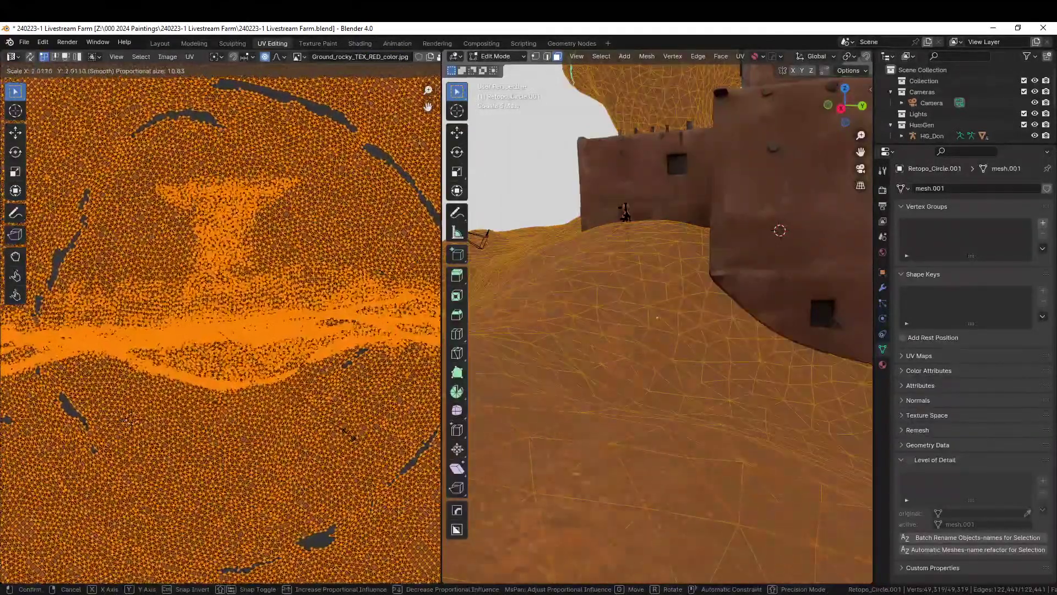
click(383, 448)
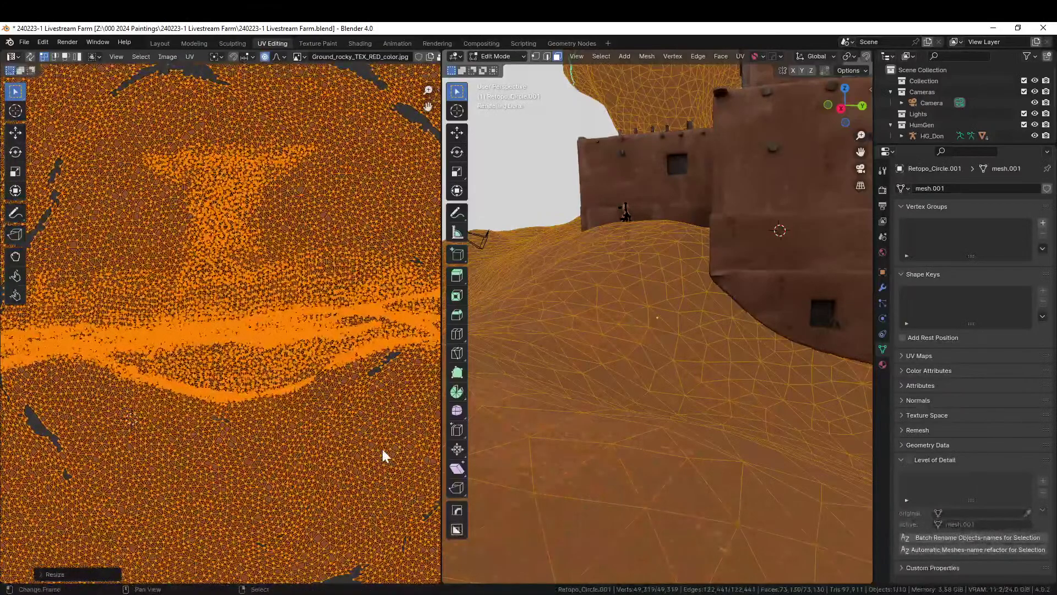
key(Tab)
scroll(571, 421, down, 5)
middle_drag(599, 425, 621, 429)
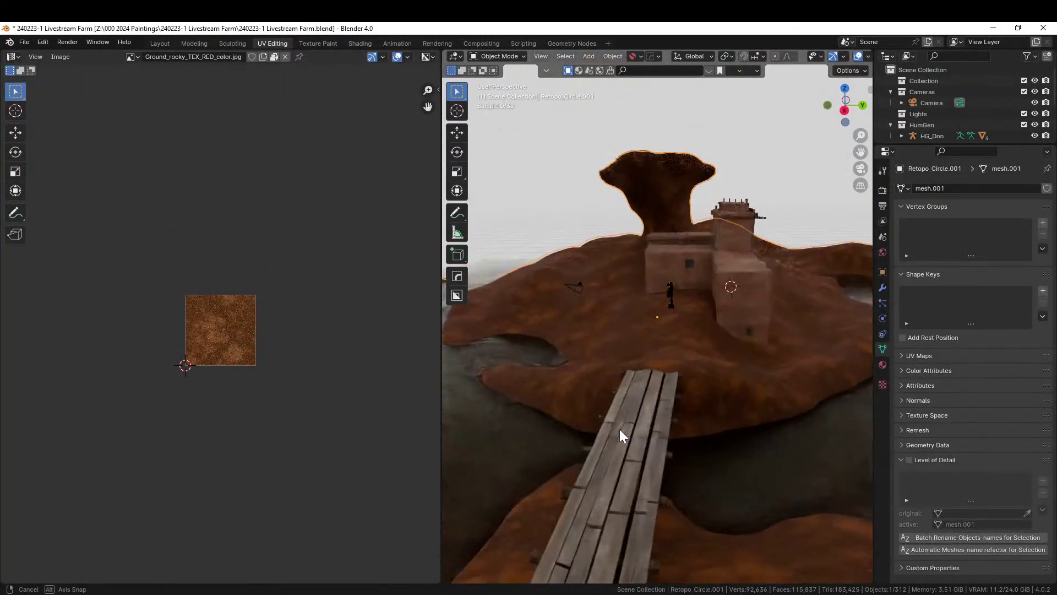
scroll(620, 430, up, 2)
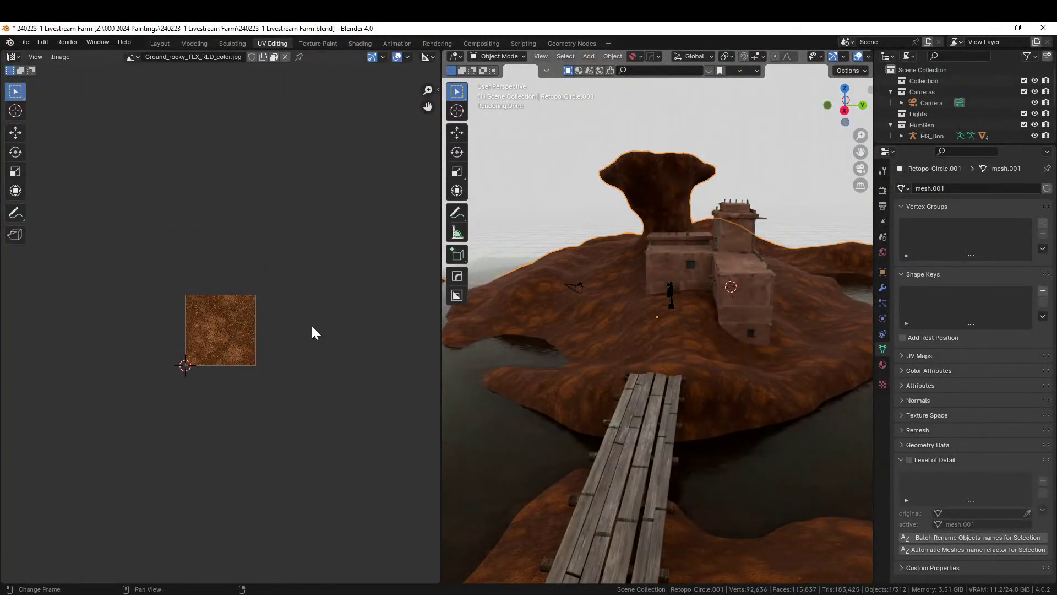
- Return to the Layout workspace and examine the retextured hillside below the building from the water side
click(160, 44)
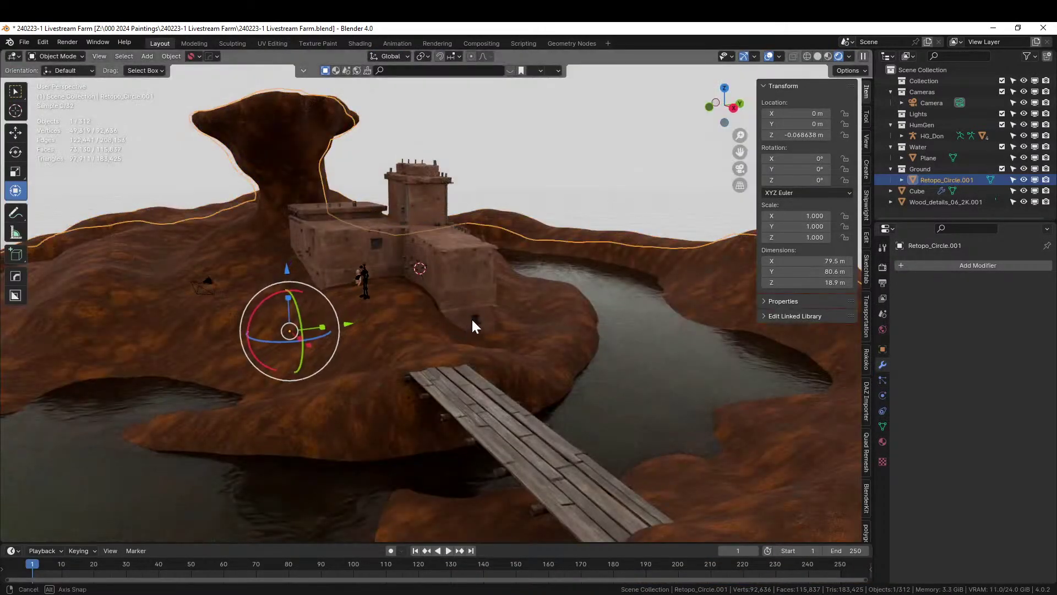
scroll(471, 318, up, 4)
middle_drag(473, 325, 419, 319)
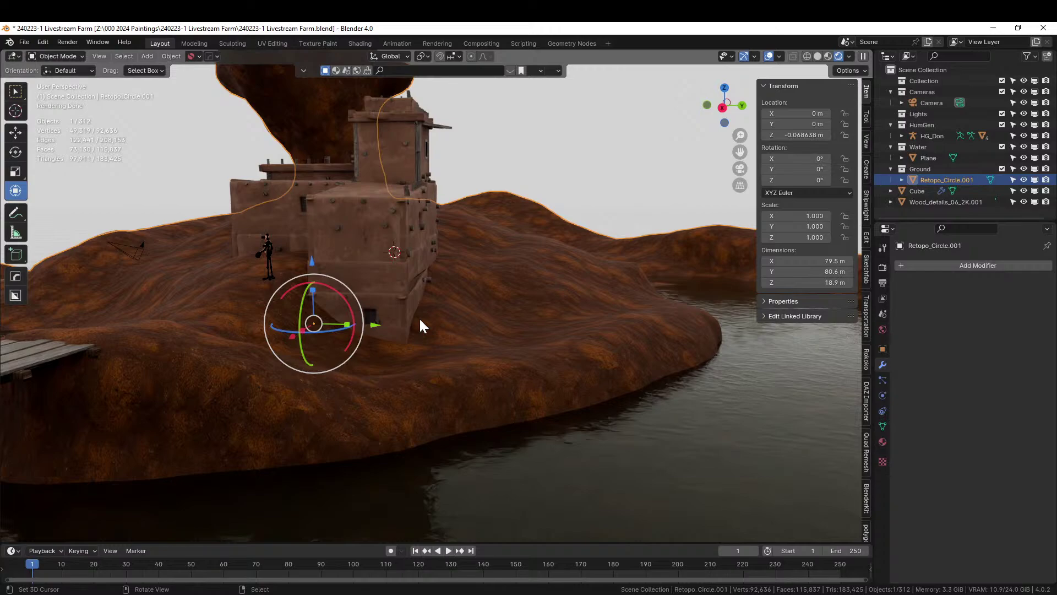
- Open the ground mesh's Ground_rocky_MAT_RED node setup in the Shading workspace
click(544, 259)
click(499, 240)
click(362, 41)
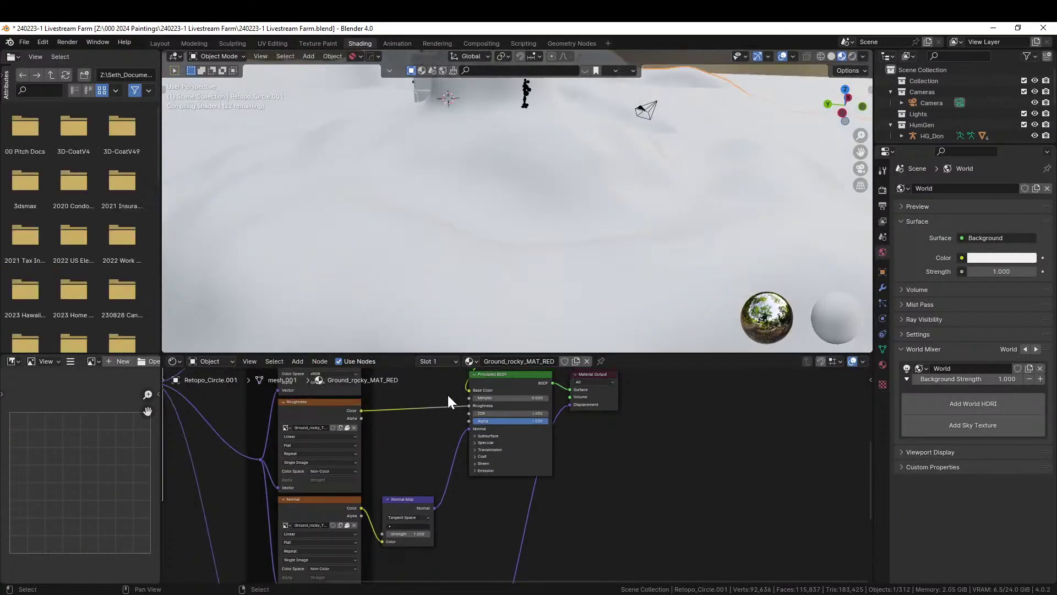
- Switch the viewport to Rendered shading and copy all Ground_rocky_MAT_RED nodes except the Material Output
key(Home)
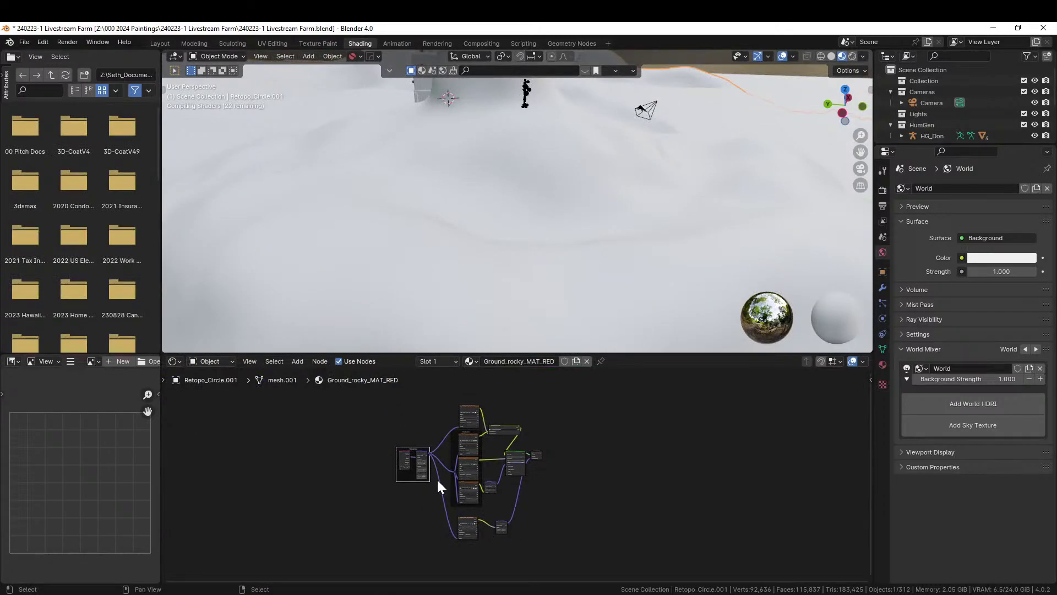
scroll(519, 473, up, 2)
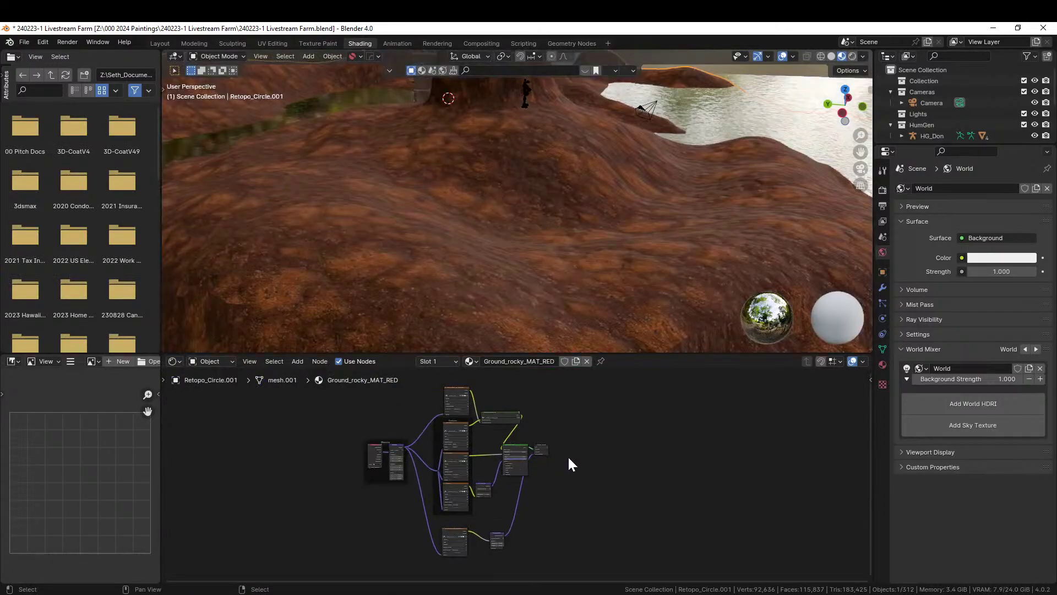
click(852, 55)
scroll(563, 481, up, 1)
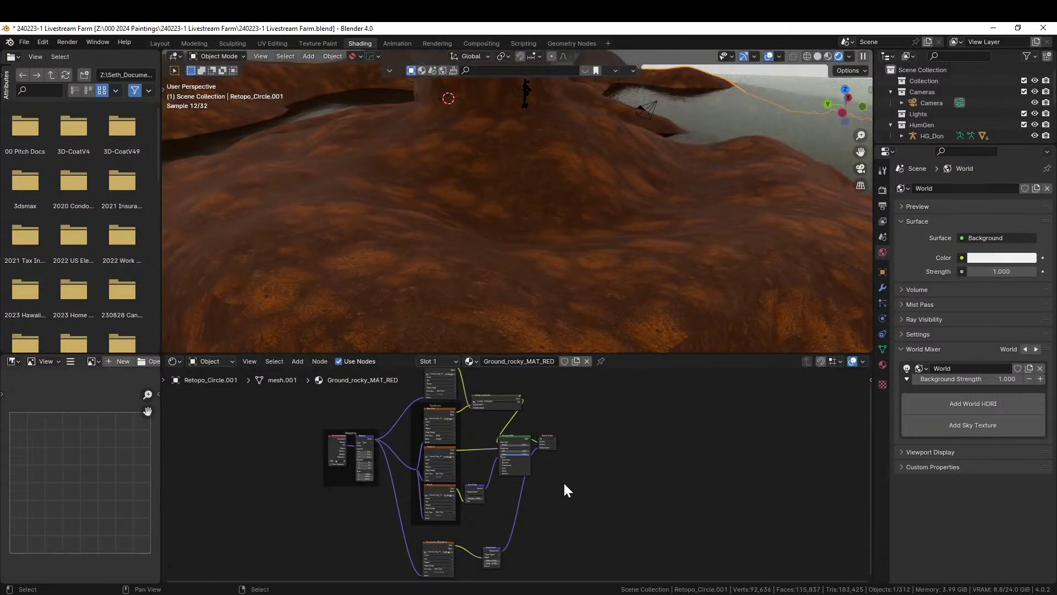
scroll(560, 473, down, 3)
drag(415, 392, 520, 542)
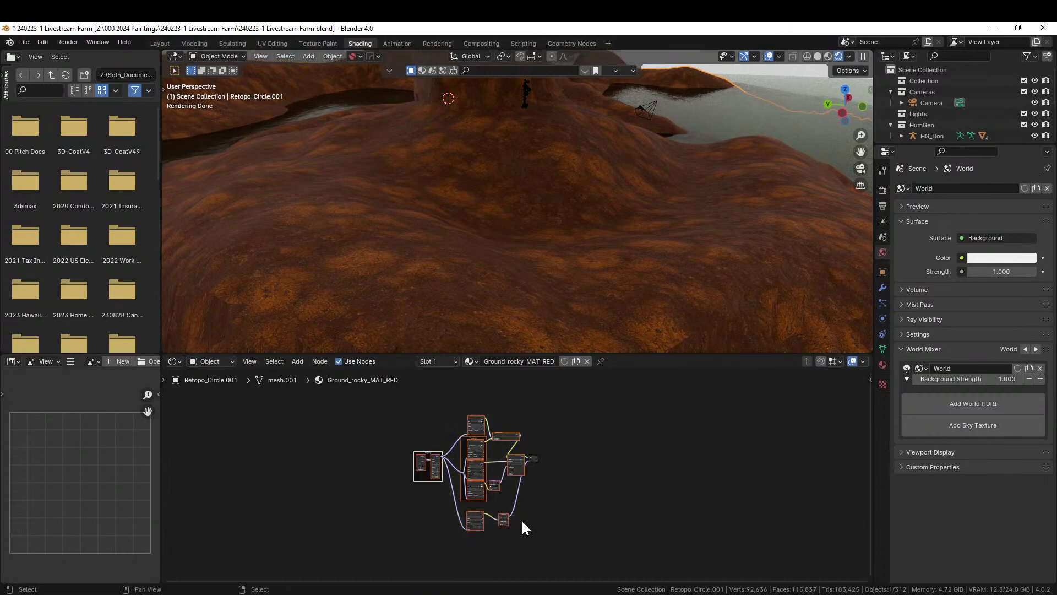
- Assign the AutoTerrain_POM material to the ground mesh and bring its Ground Material Mix nodes into view
click(474, 361)
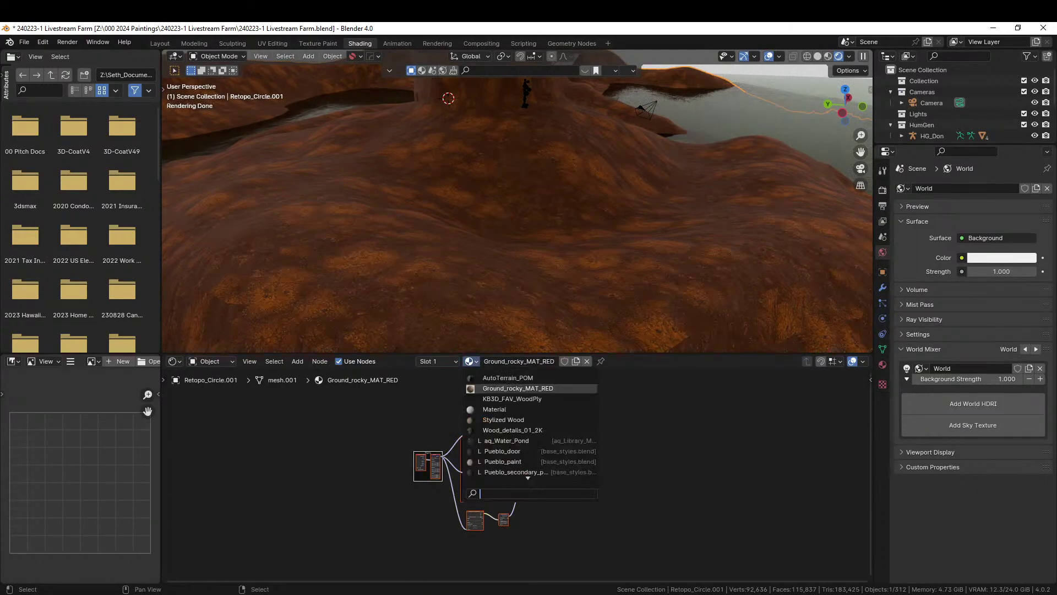
click(515, 377)
middle_drag(553, 492, 514, 403)
scroll(517, 412, down, 3)
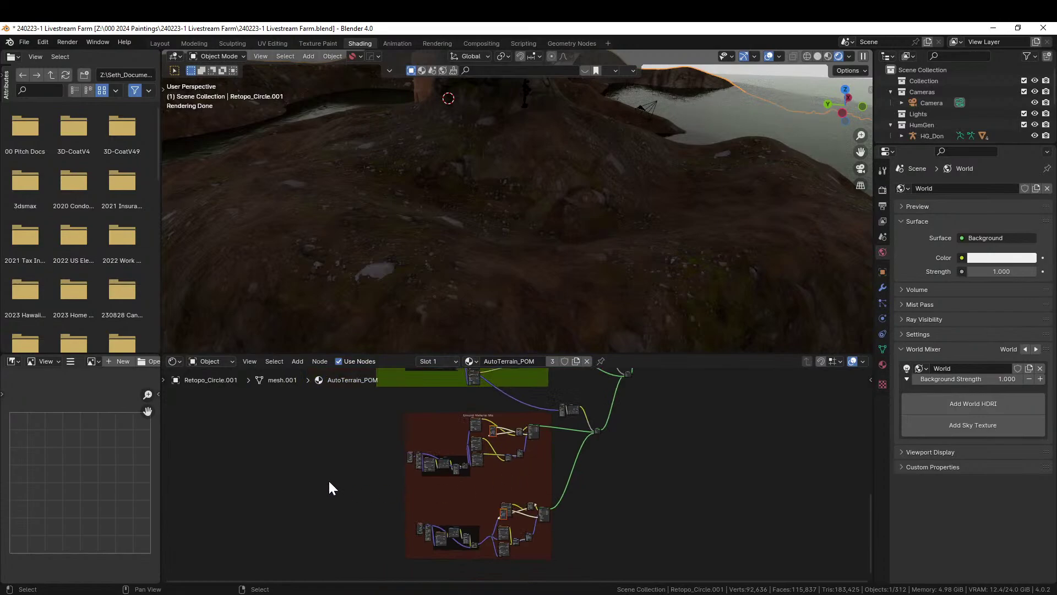
- Paste the copied red rock nodes into AutoTerrain_POM, in the empty area left of the Ground Material Mix frame
scroll(554, 533, up, 5)
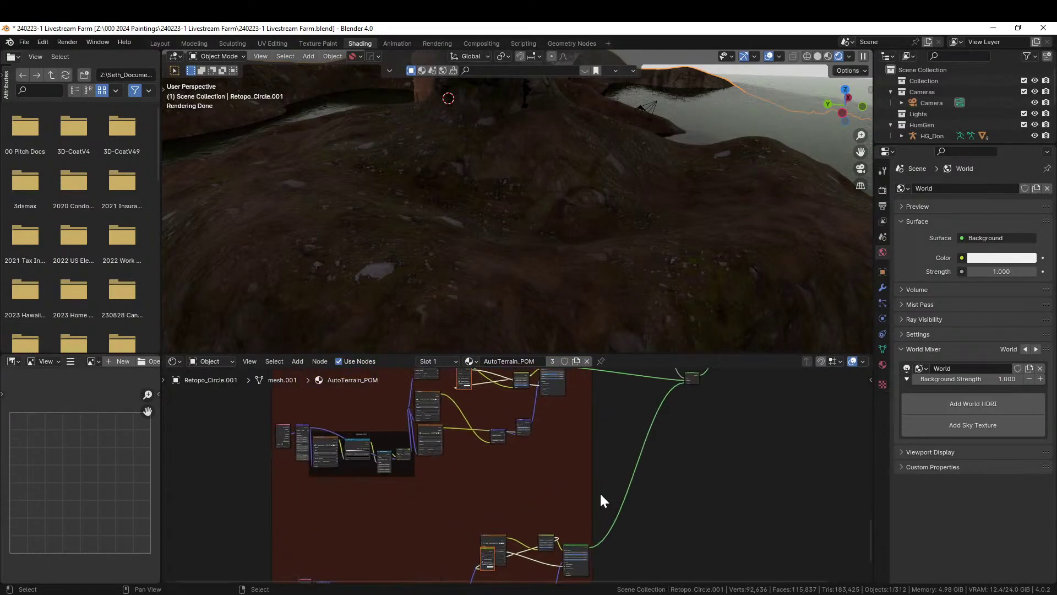
middle_drag(634, 487, 533, 460)
scroll(592, 479, down, 1)
scroll(593, 479, down, 2)
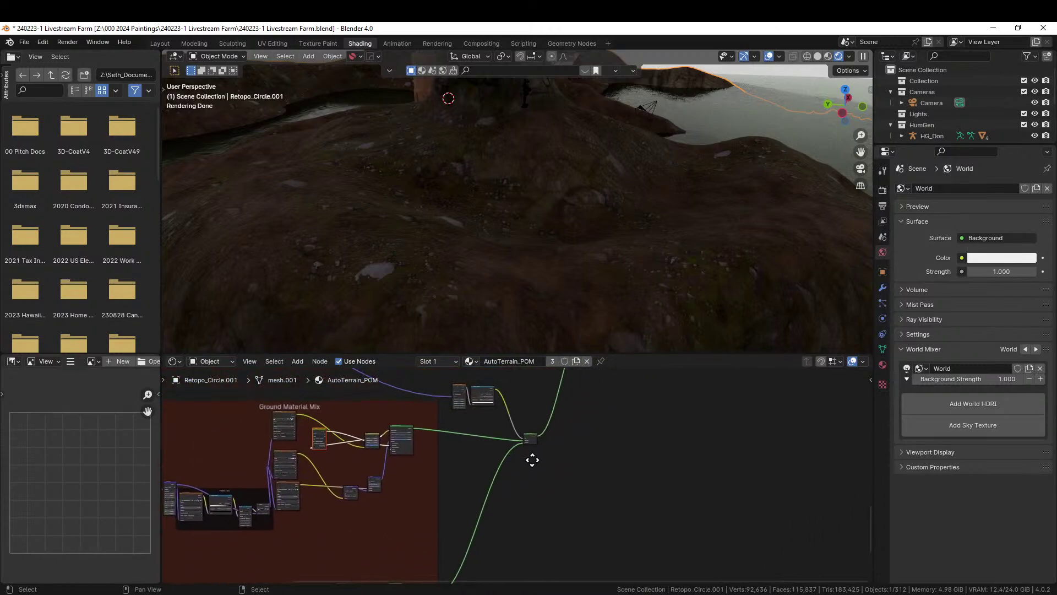
scroll(533, 461, up, 1)
scroll(534, 461, down, 2)
scroll(556, 457, down, 3)
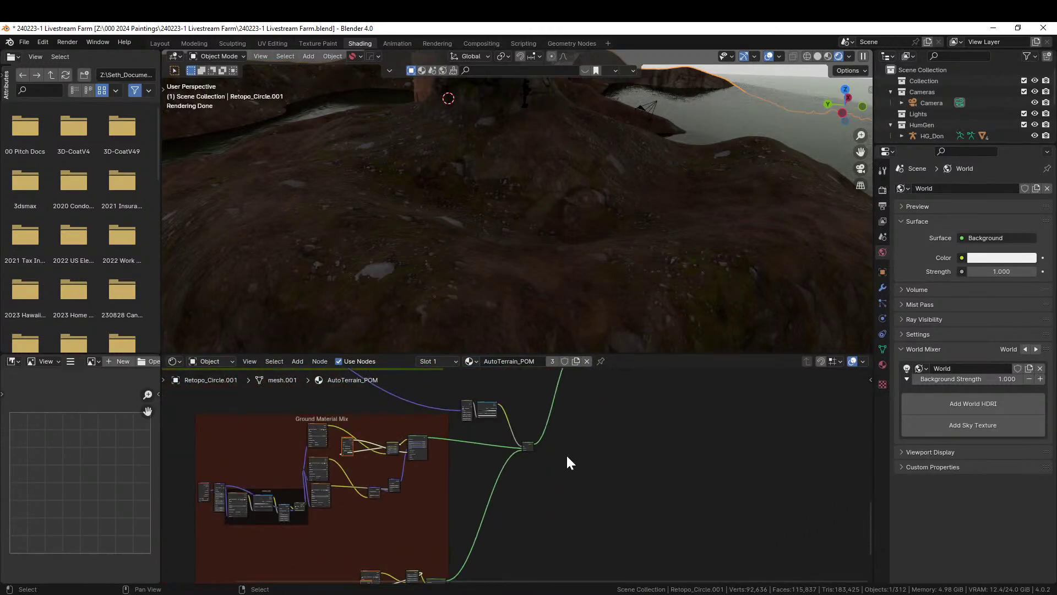
middle_drag(567, 454, 639, 414)
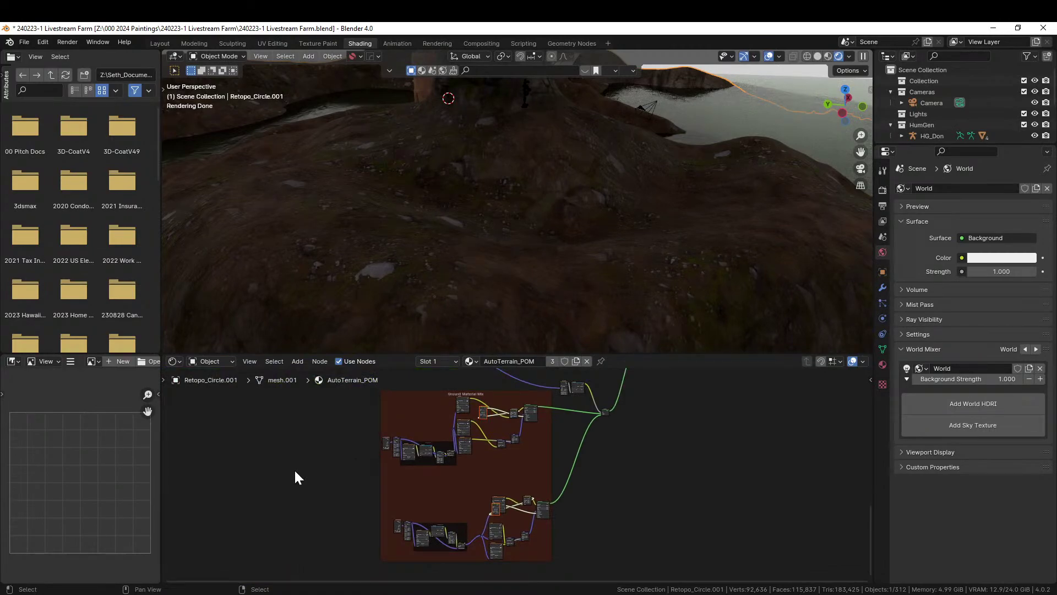
scroll(295, 472, down, 1)
key(ctrl+v)
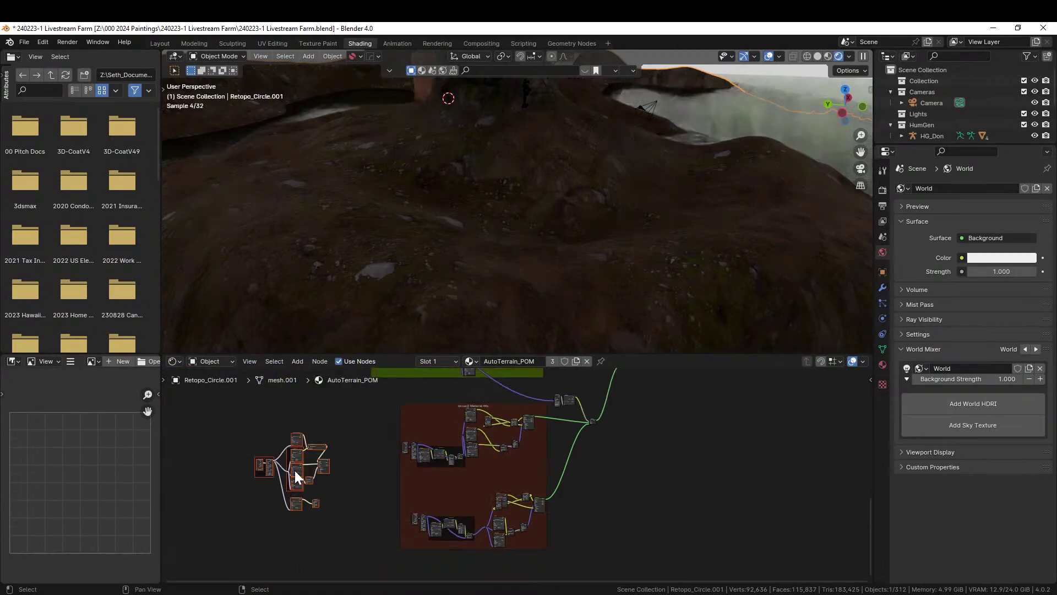
- Move the pasted red rock nodes to the empty area on the output side of the ground Mix Shader
scroll(302, 465, up, 2)
middle_drag(311, 466, 279, 571)
scroll(667, 471, up, 2)
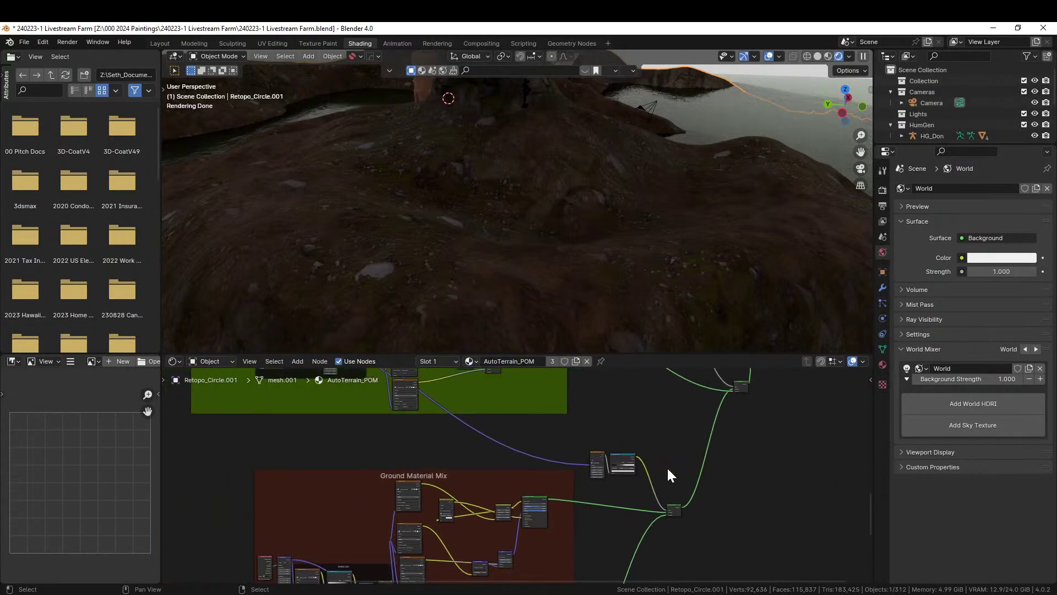
scroll(518, 476, down, 2)
middle_drag(217, 542, 231, 502)
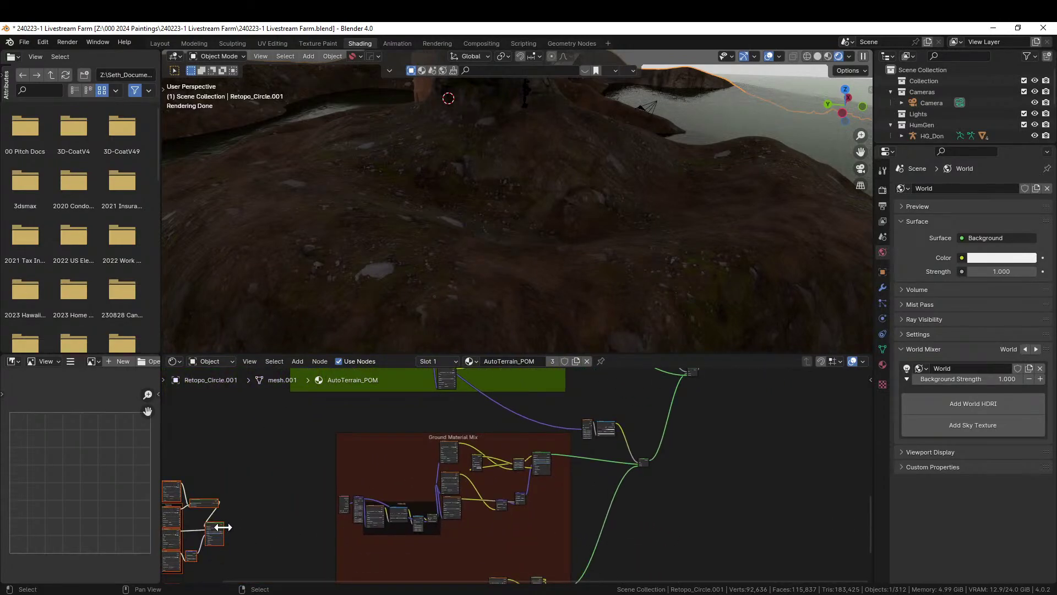
scroll(240, 508, up, 2)
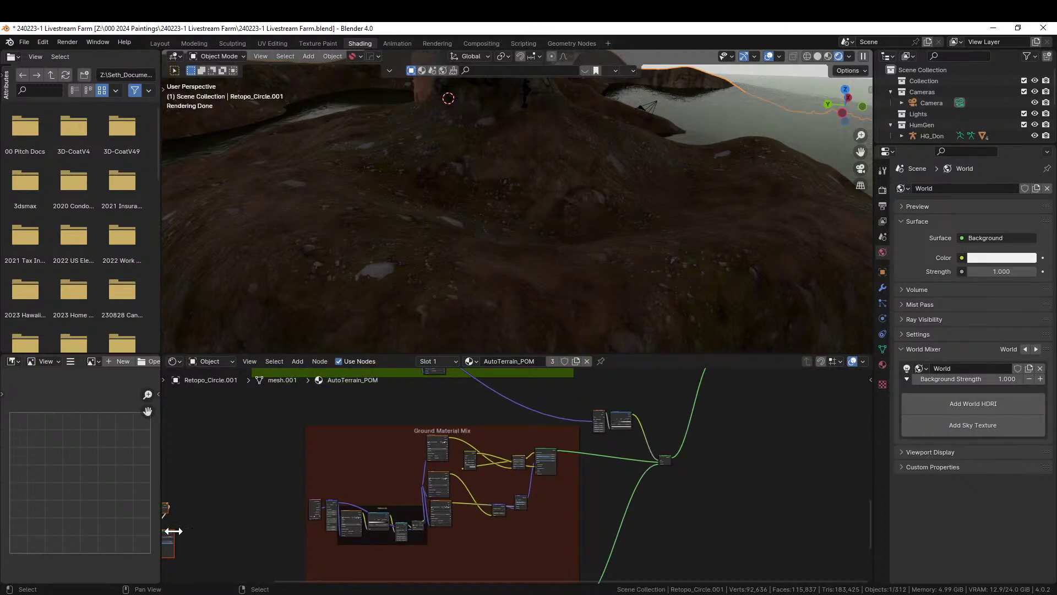
drag(173, 540, 797, 449)
middle_drag(797, 448, 453, 508)
scroll(559, 484, up, 2)
scroll(458, 535, down, 1)
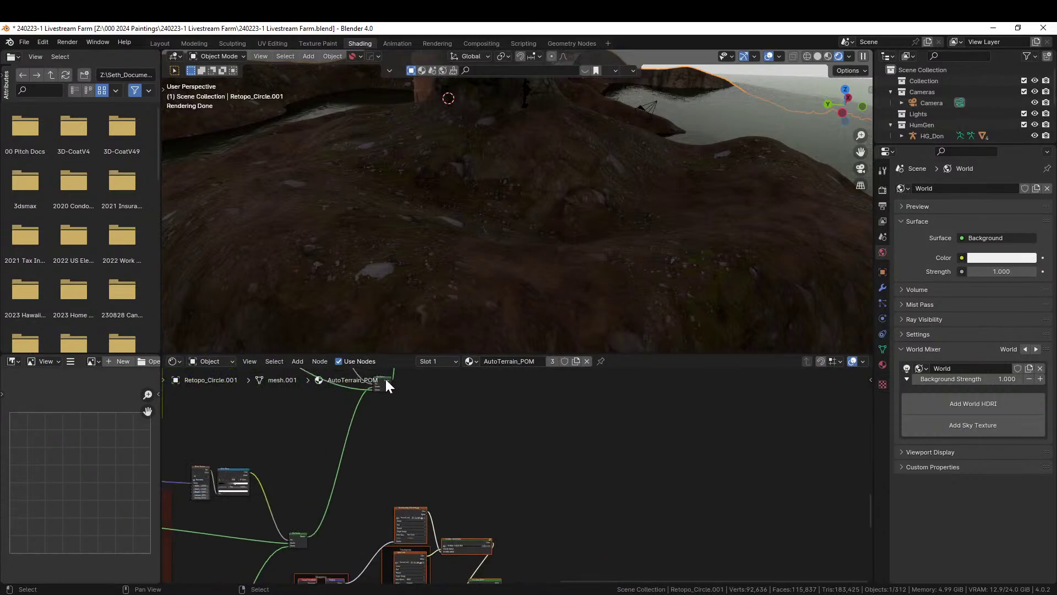
- Move the next Mix Shader aside and connect the pasted Principled BSDF to its lower shader input, replacing the ground mix
drag(385, 384, 597, 411)
middle_drag(535, 519, 505, 473)
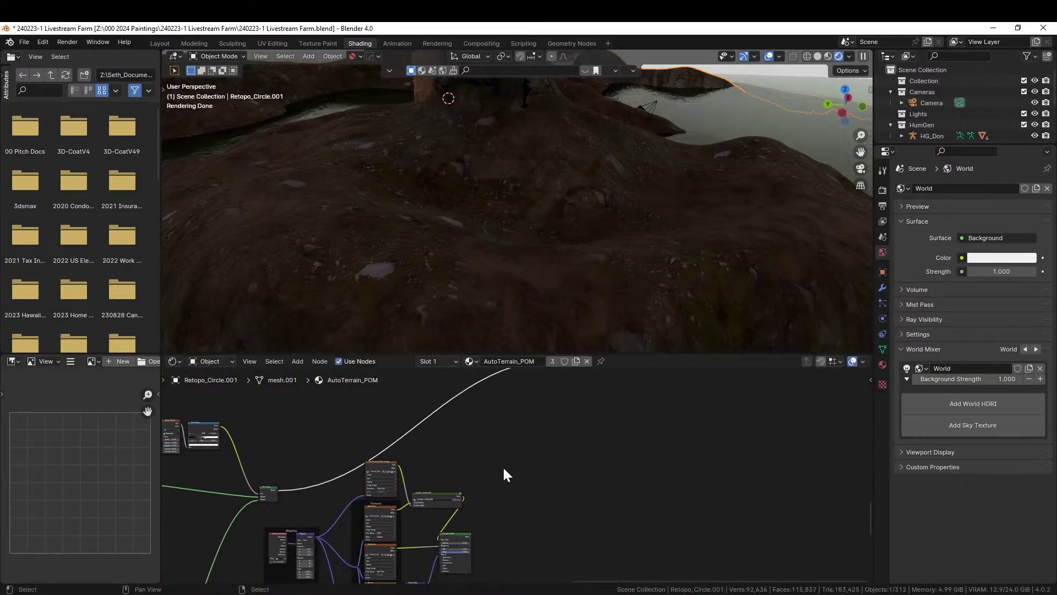
scroll(503, 466, up, 2)
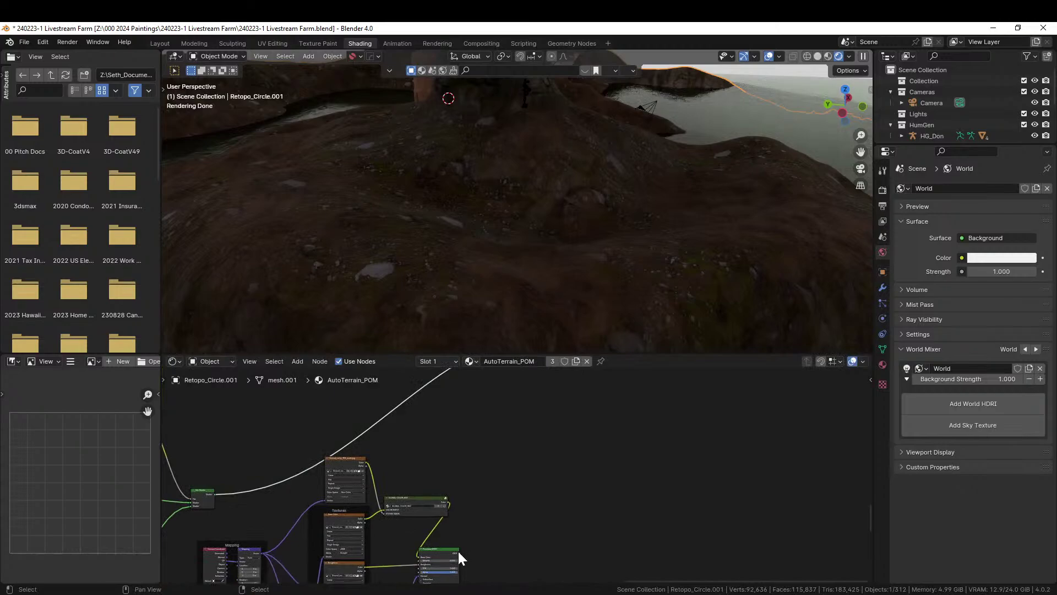
drag(459, 553, 567, 425)
middle_drag(577, 309, 468, 266)
middle_drag(392, 273, 495, 288)
scroll(551, 281, up, 3)
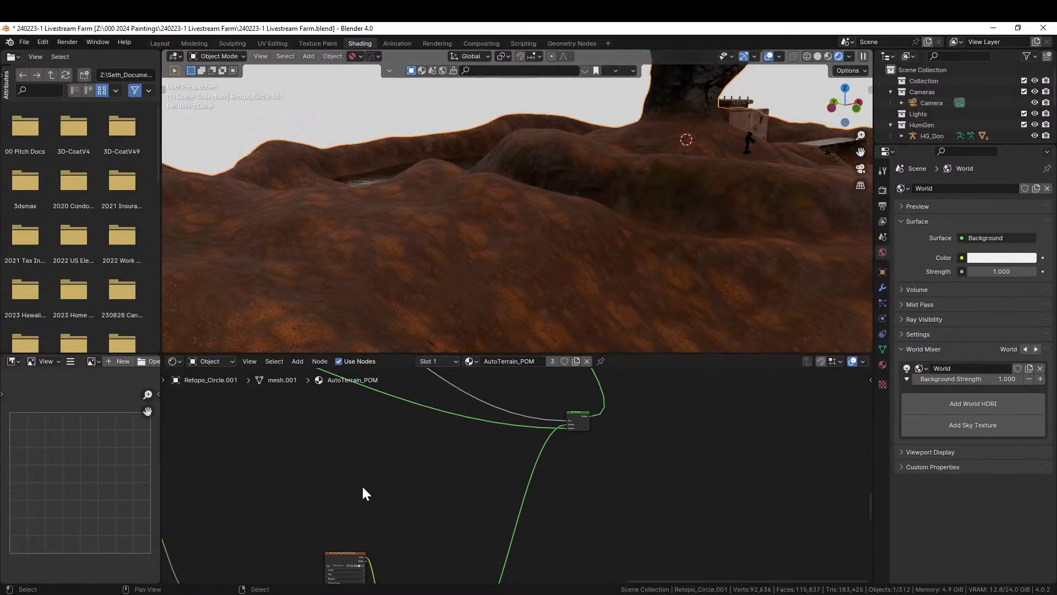
- Detach the pasted red rock nodes from the Mix Shader and move them back left of the Ground Material Mix frame
scroll(362, 484, down, 6)
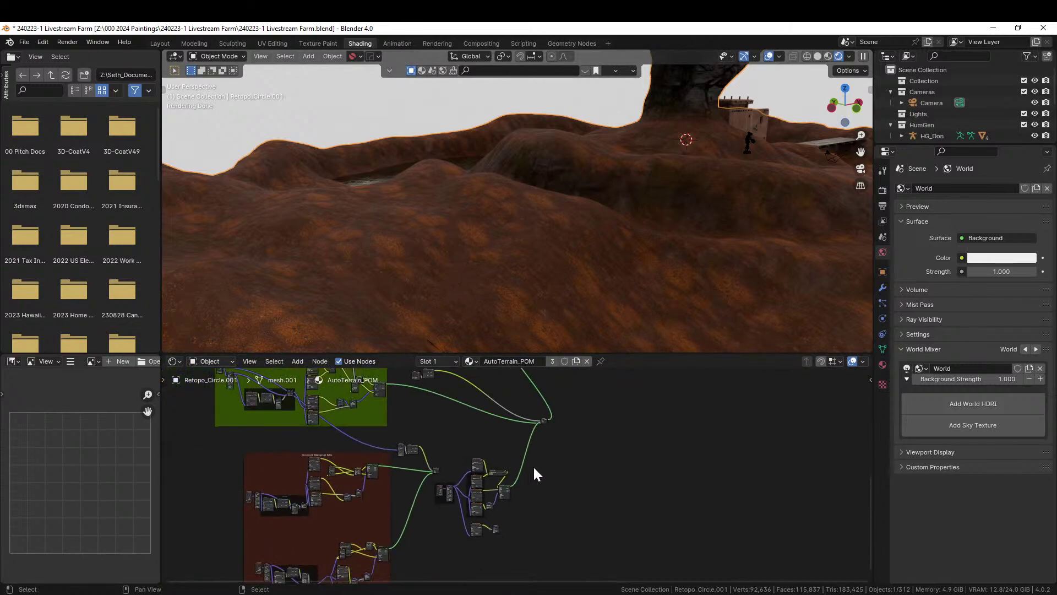
middle_drag(533, 465, 569, 413)
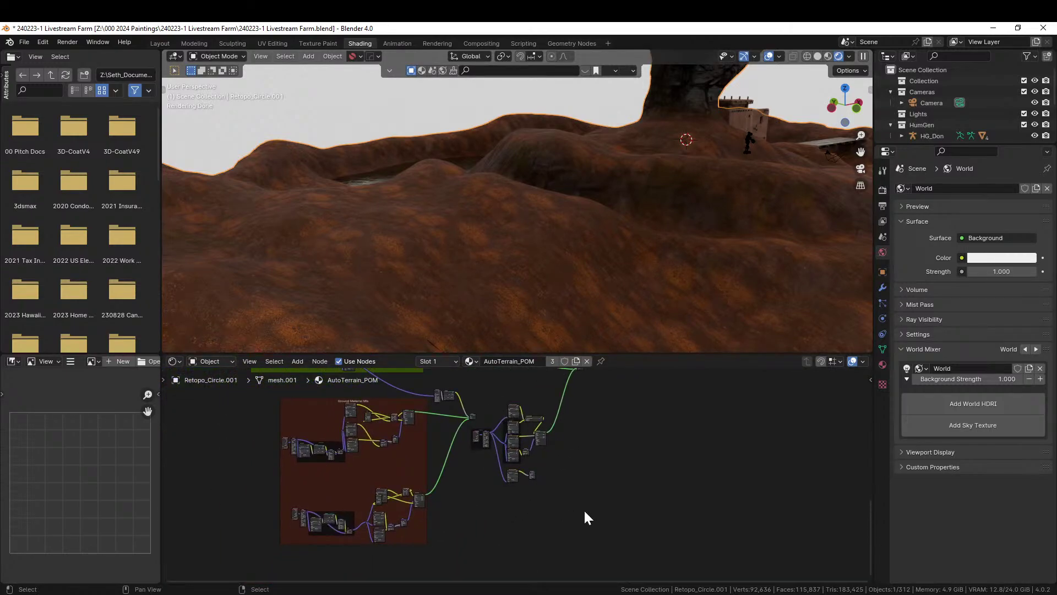
drag(585, 512, 477, 402)
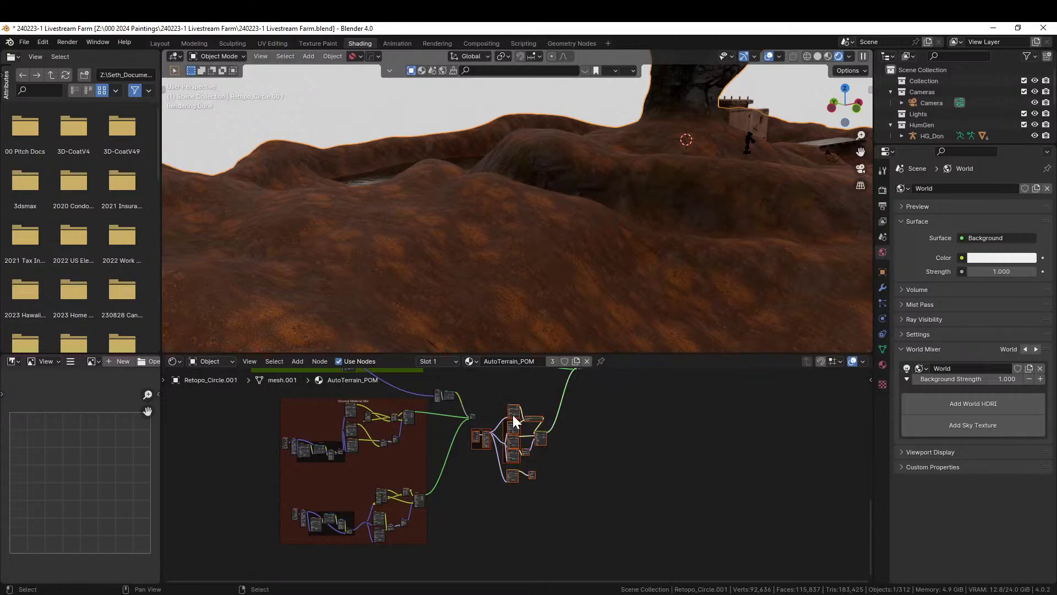
ctrl+shift+click(521, 418)
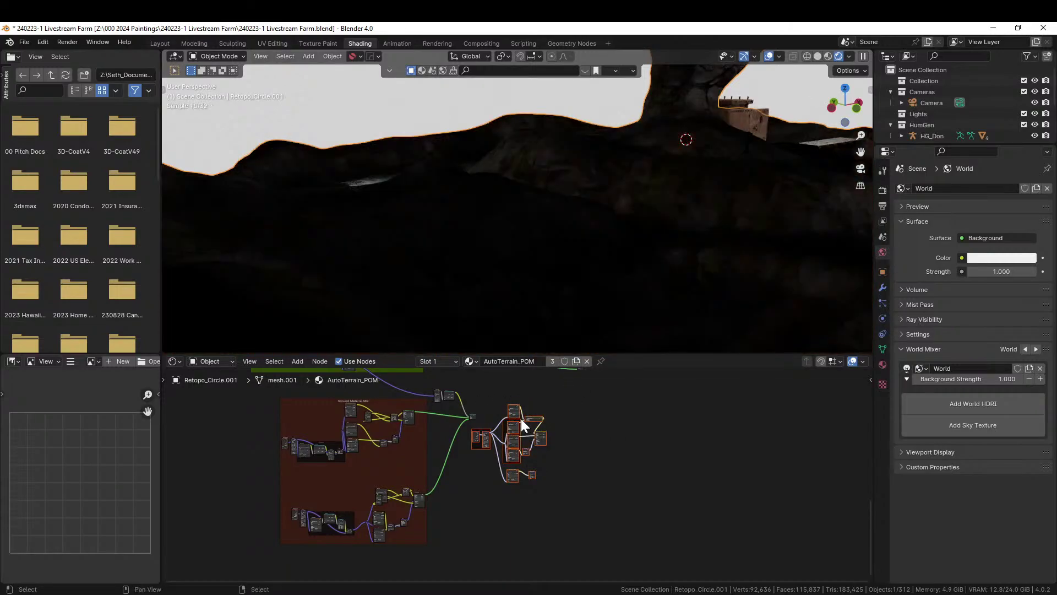
drag(514, 410, 240, 463)
- Cut the lower ground setup's link to the ground Mix Shader and connect the red rock Principled BSDF in its place
scroll(385, 443, up, 2)
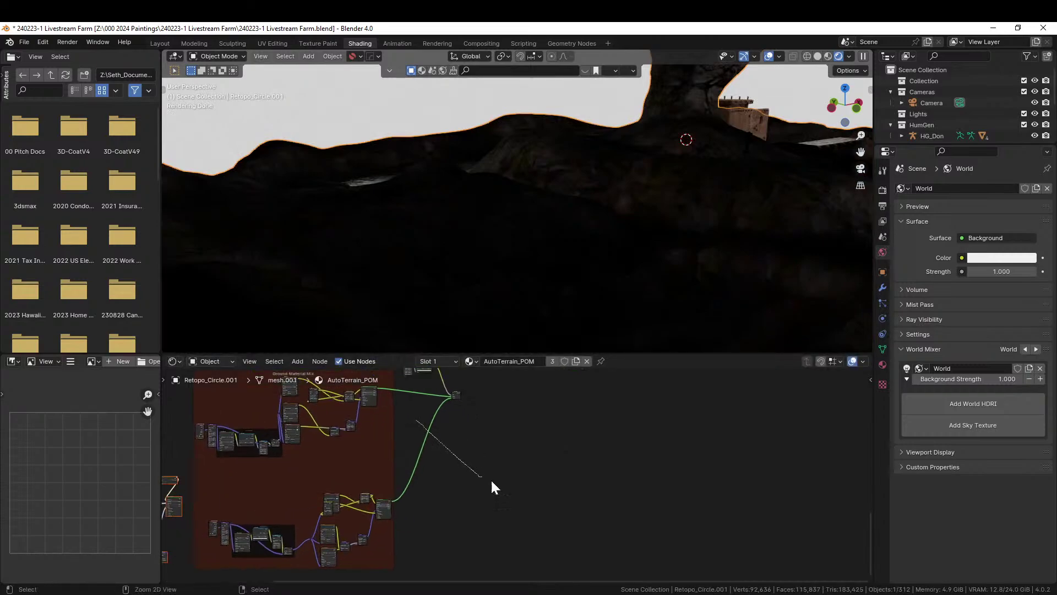
middle_drag(491, 484, 552, 489)
scroll(262, 504, up, 1)
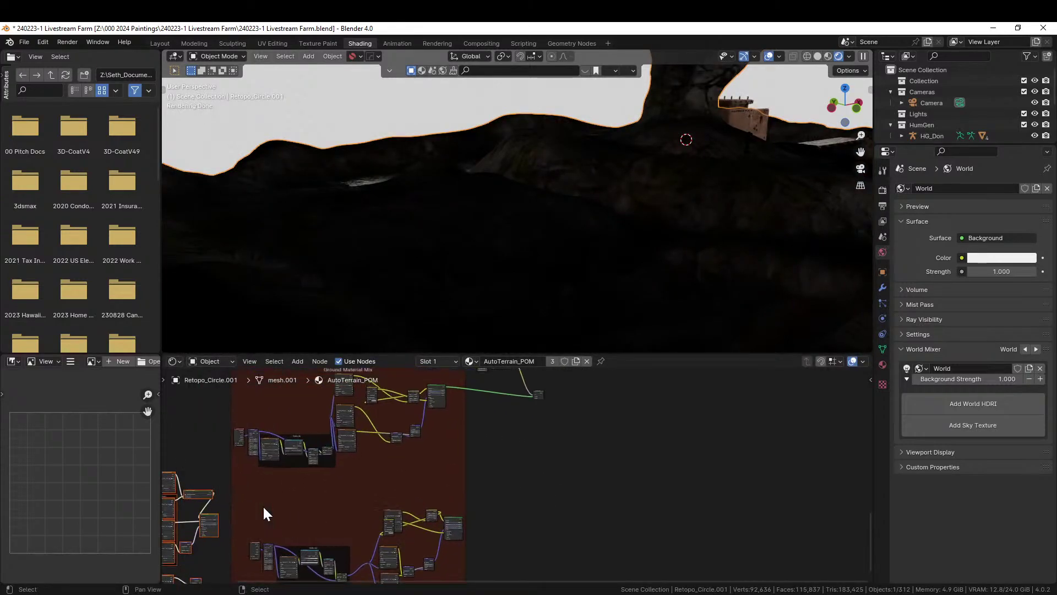
middle_drag(262, 505, 343, 491)
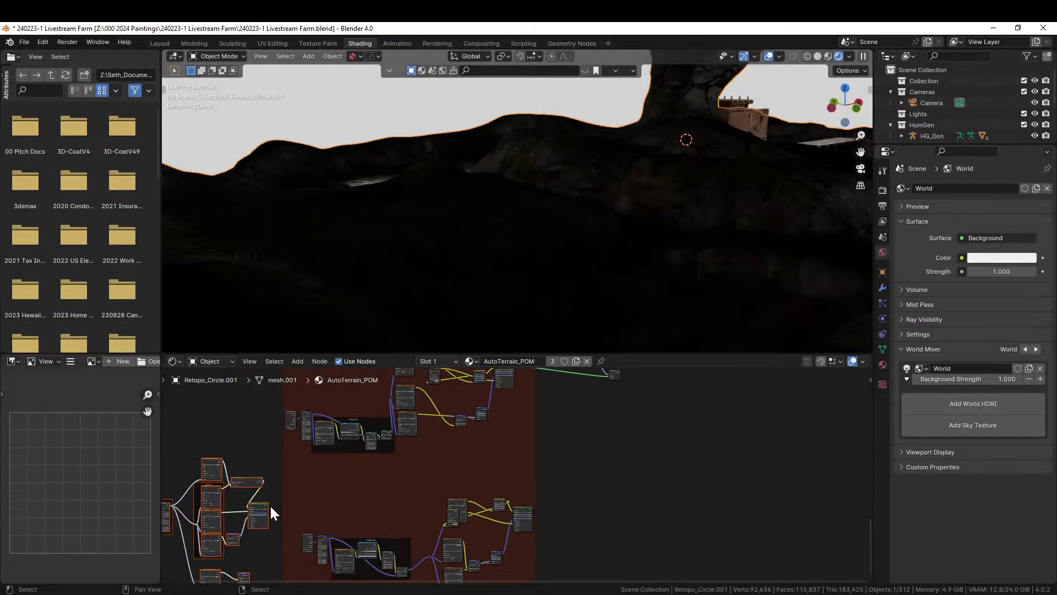
scroll(270, 504, up, 2)
scroll(279, 504, up, 2)
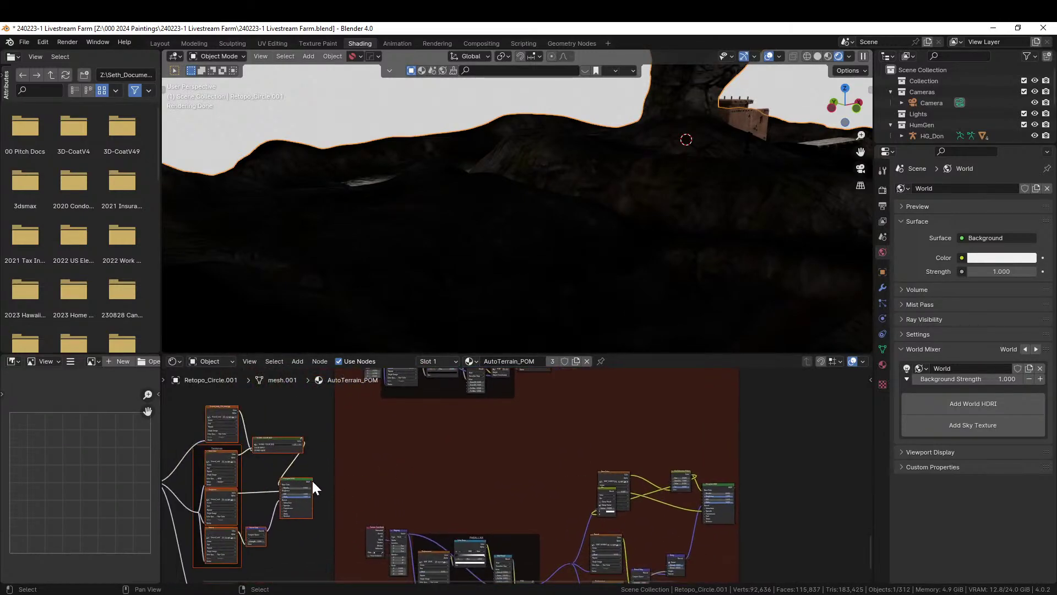
drag(312, 480, 817, 453)
scroll(768, 495, down, 3)
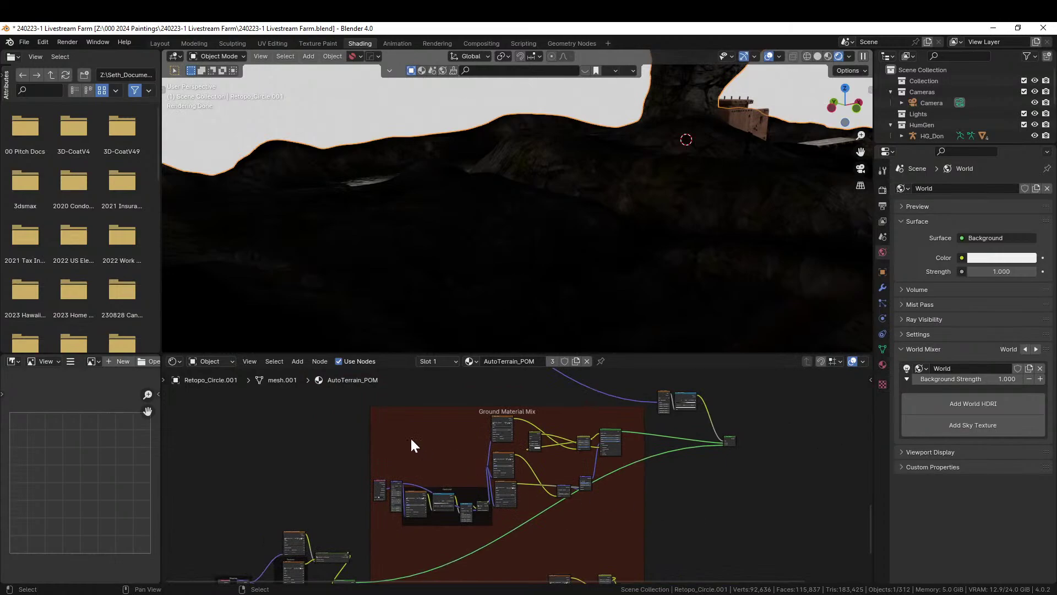
- Delete both original node setups in the Ground Material Mix frame and check the whole island in the viewport
drag(380, 416, 617, 514)
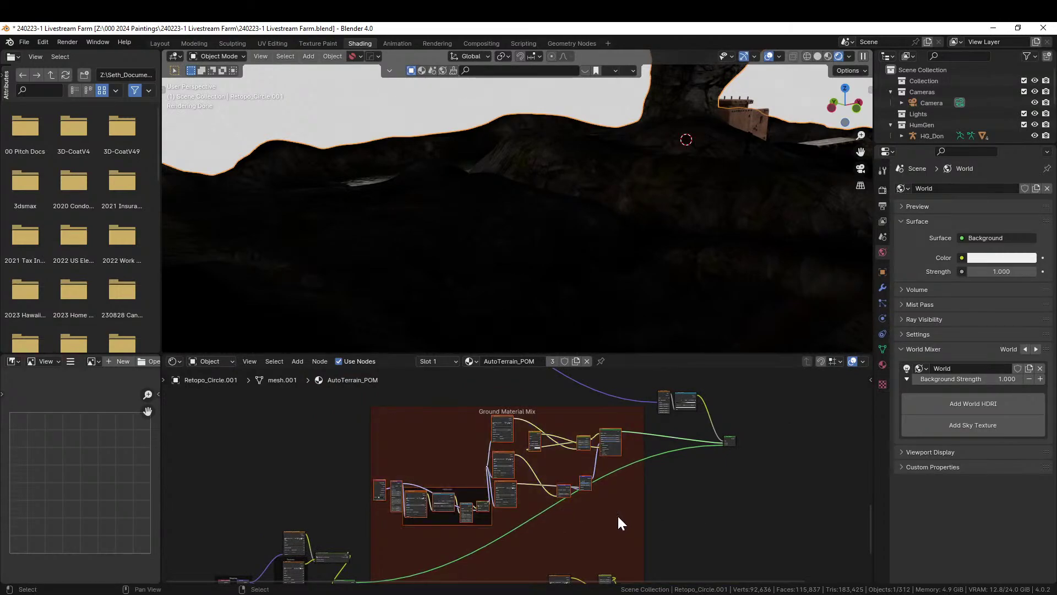
key(x)
middle_drag(619, 522, 596, 389)
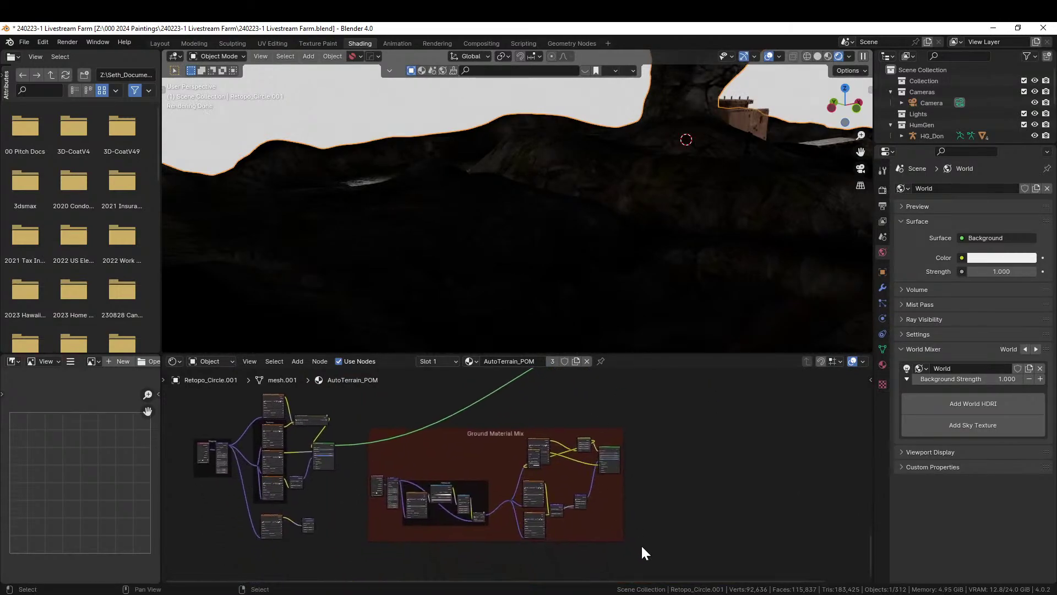
drag(642, 547, 381, 441)
key(x)
middle_drag(560, 466, 517, 387)
scroll(619, 213, down, 1)
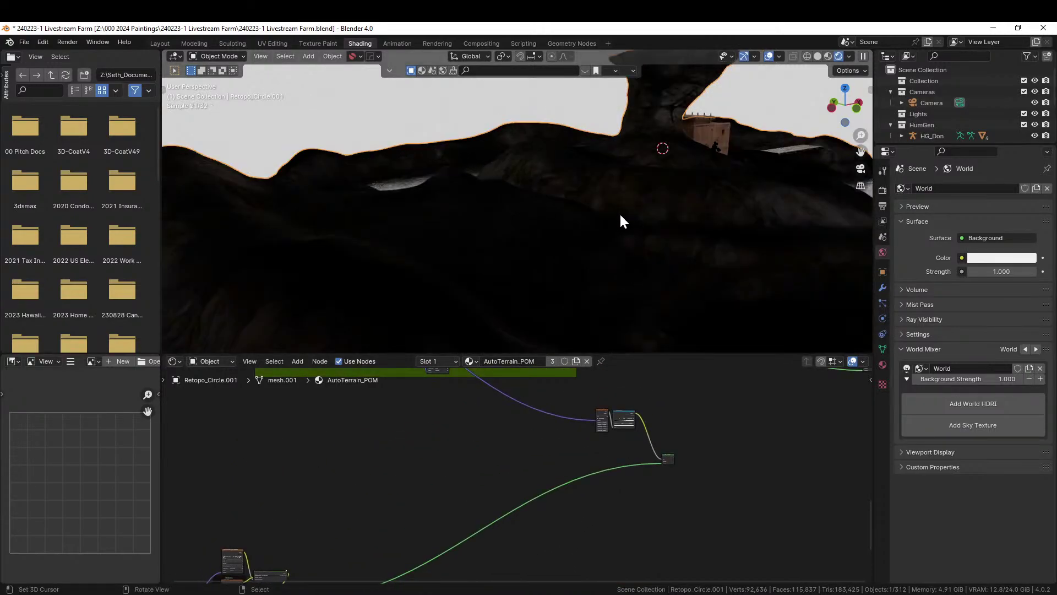
scroll(619, 214, down, 3)
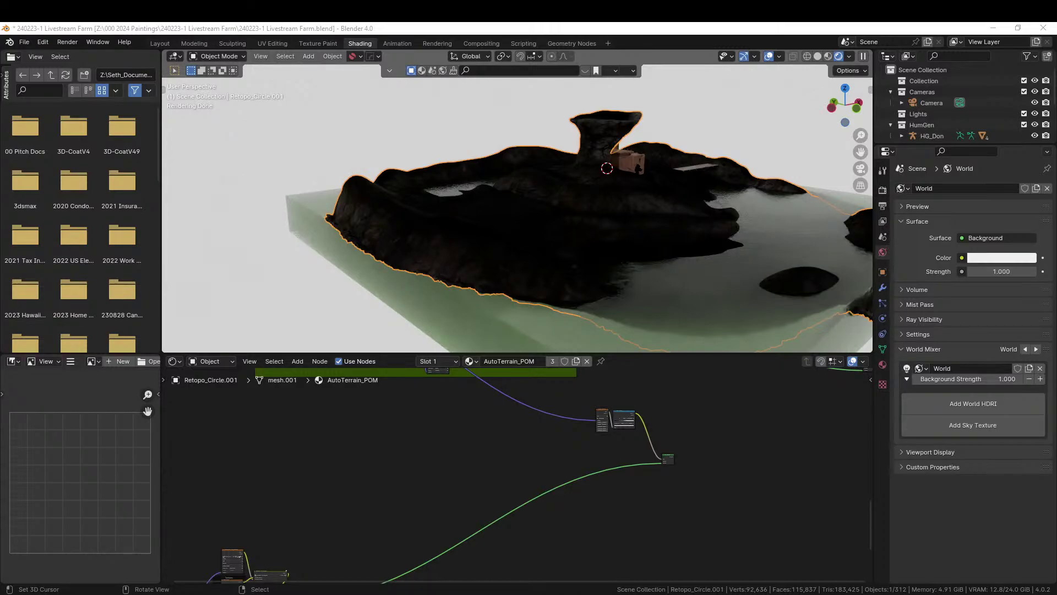
- Copy the nodes of Ground_rocky_MAT_RED without the Material Output again, and assign AutoTerrain_POM back to the ground mesh
drag(543, 594, 563, 208)
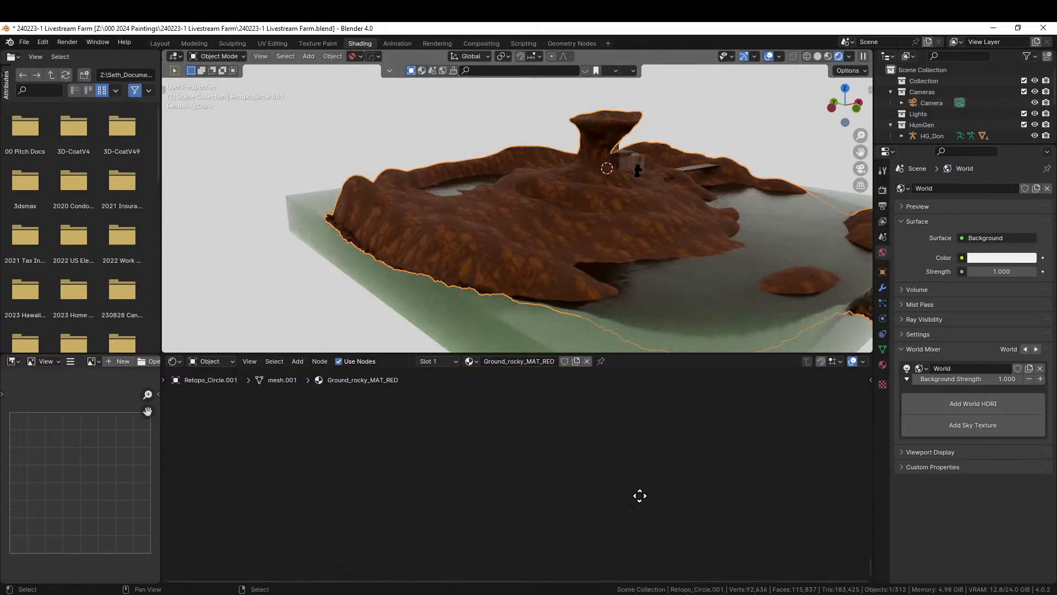
key(Home)
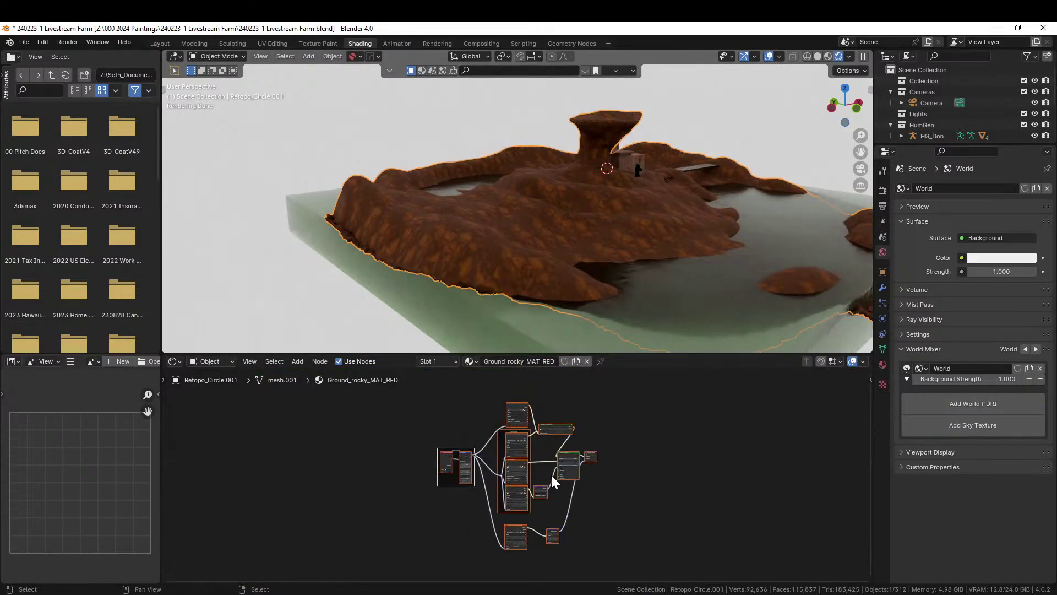
drag(424, 388, 578, 563)
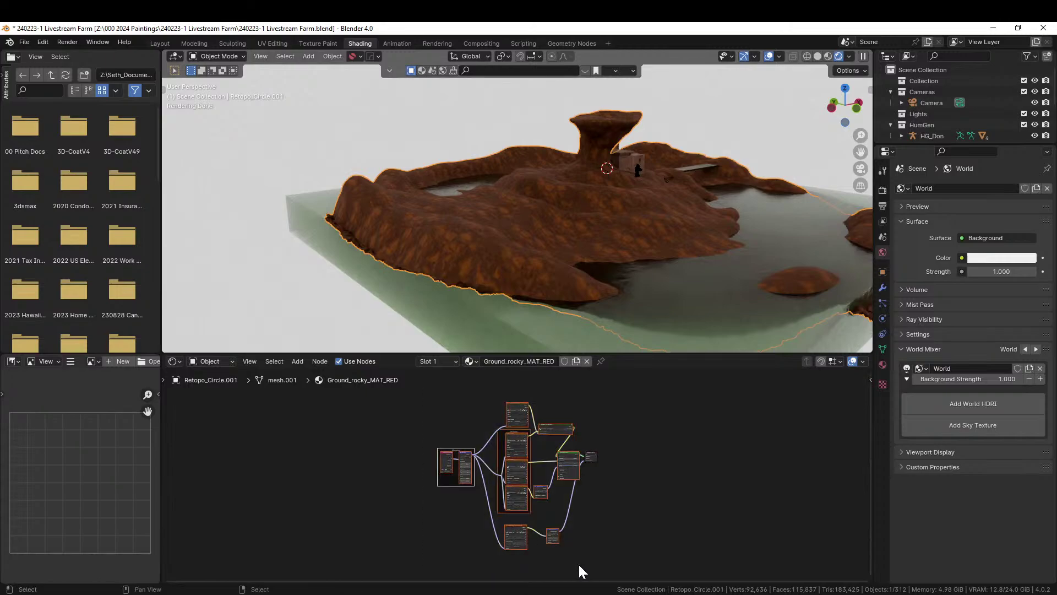
click(470, 362)
click(499, 379)
middle_drag(537, 413, 679, 566)
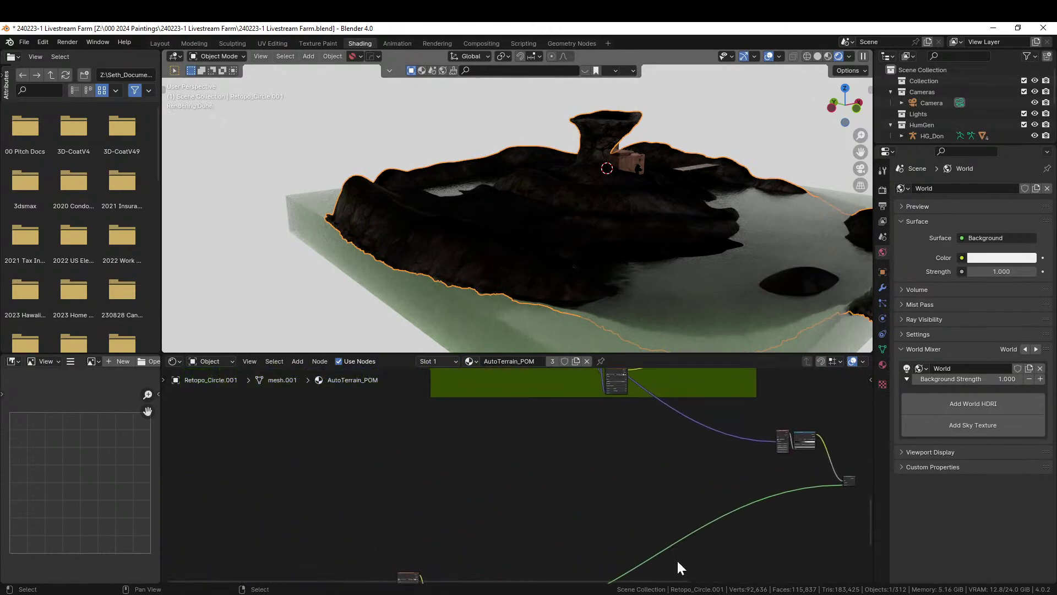
- Connect the pasted red rock Principled BSDF to the free shader input of the ground Mix Shader
scroll(466, 513, up, 2)
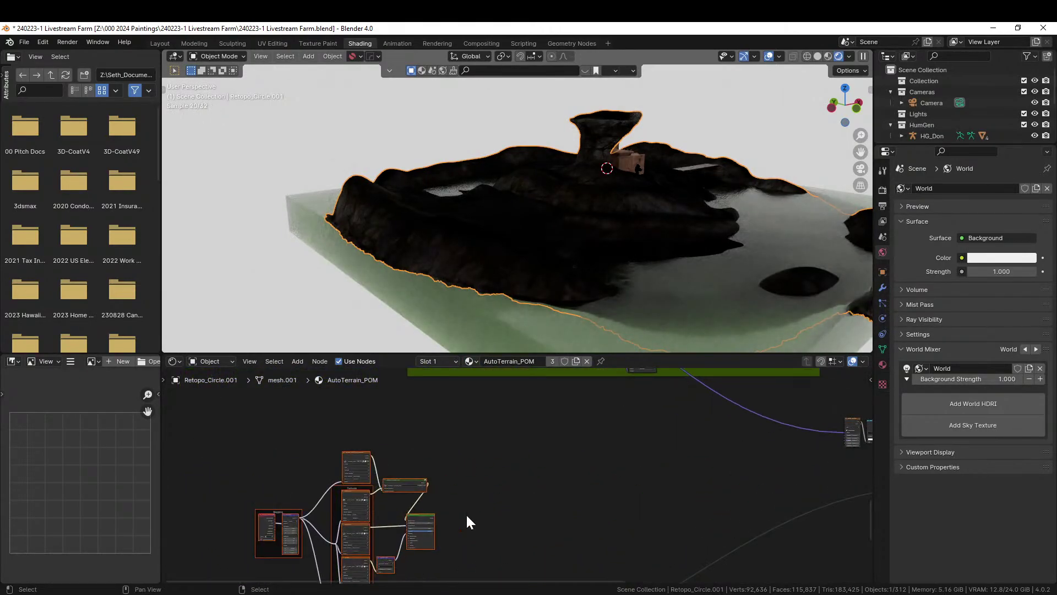
middle_drag(465, 513, 363, 521)
scroll(363, 530, up, 2)
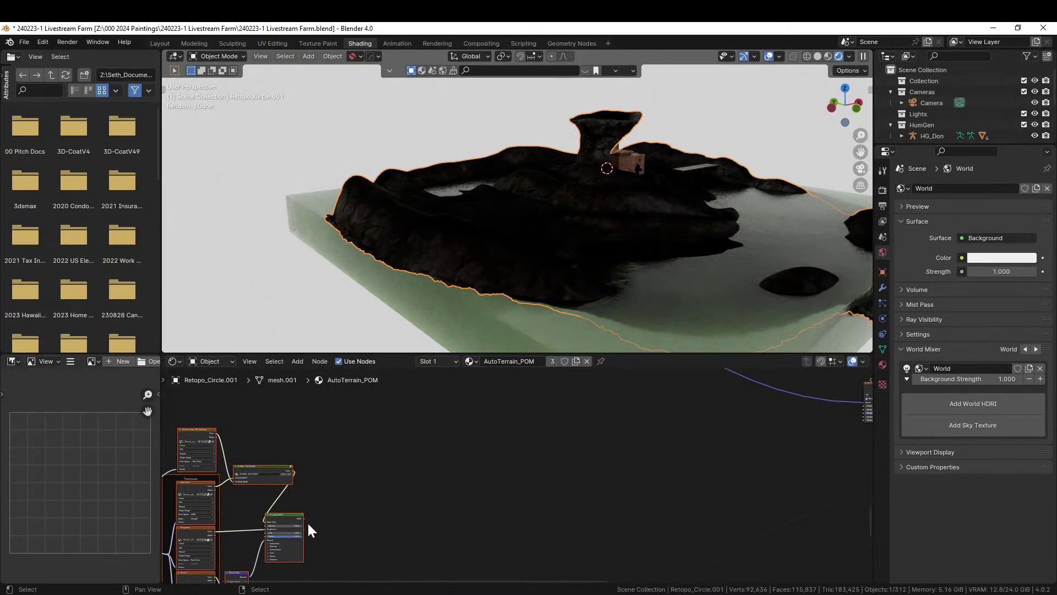
drag(302, 517, 725, 471)
middle_drag(776, 494, 396, 560)
scroll(453, 501, down, 2)
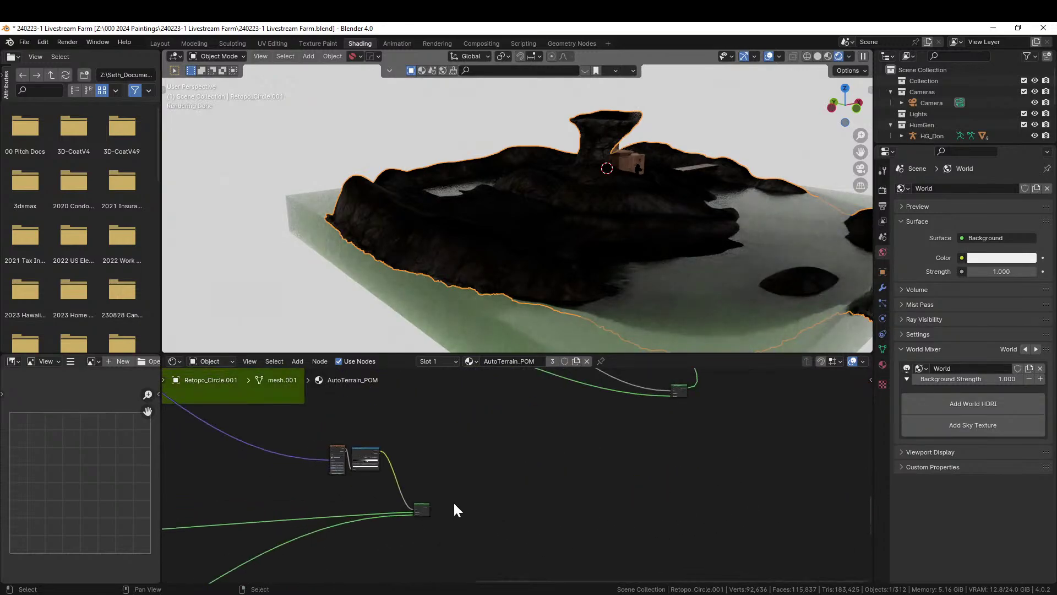
- Link the ground Mix Shader's output to a shader input of the final Mix Shader
scroll(454, 501, up, 1)
middle_drag(454, 501, 406, 542)
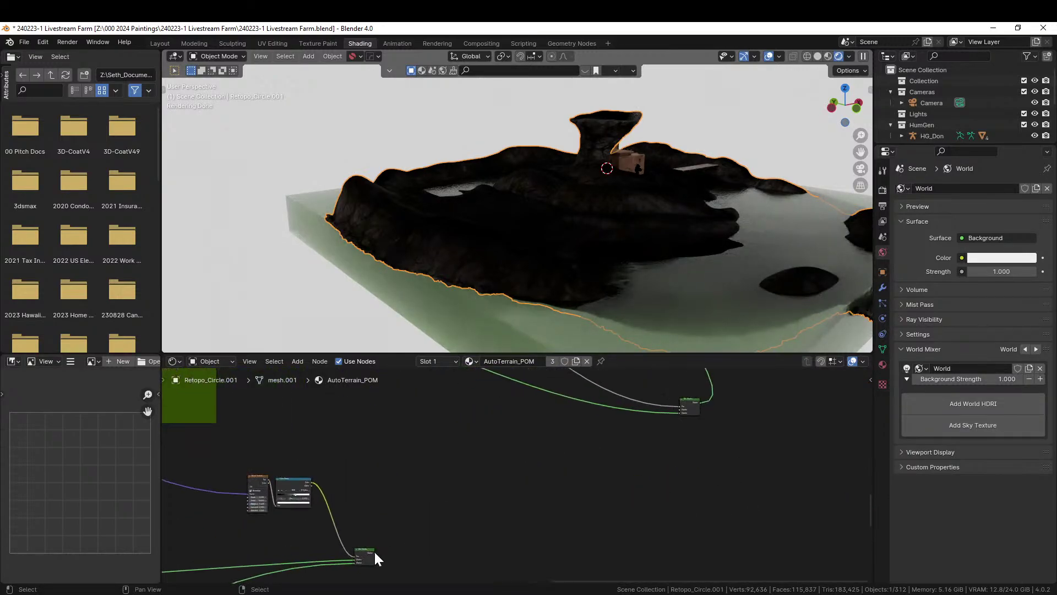
drag(375, 550, 680, 414)
- Inspect the red ground material in the viewport around the hills, pueblo building, plank bridge and shoreline
scroll(612, 277, up, 5)
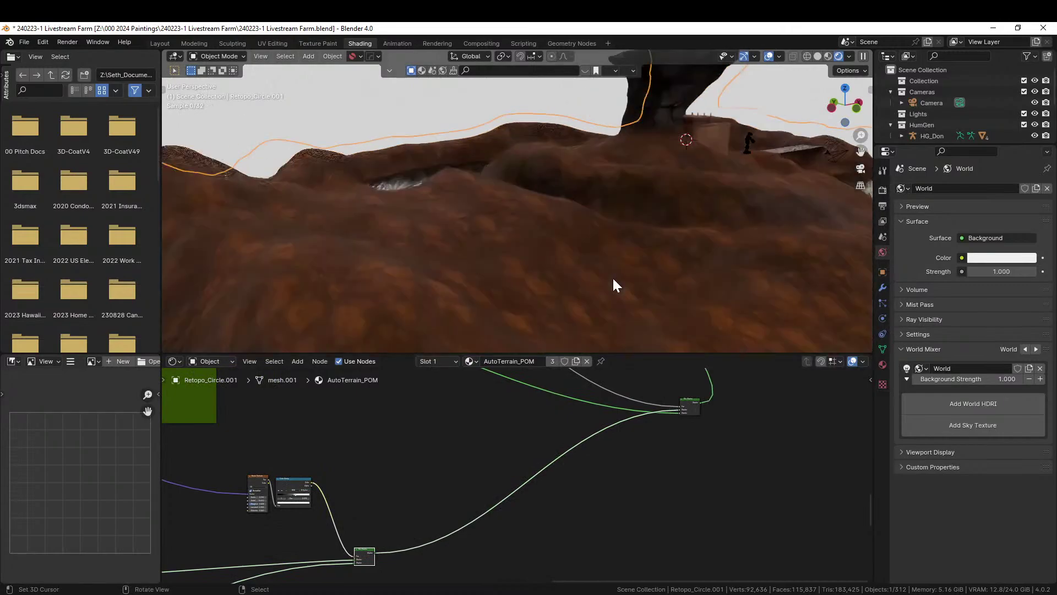
middle_drag(612, 276, 520, 294)
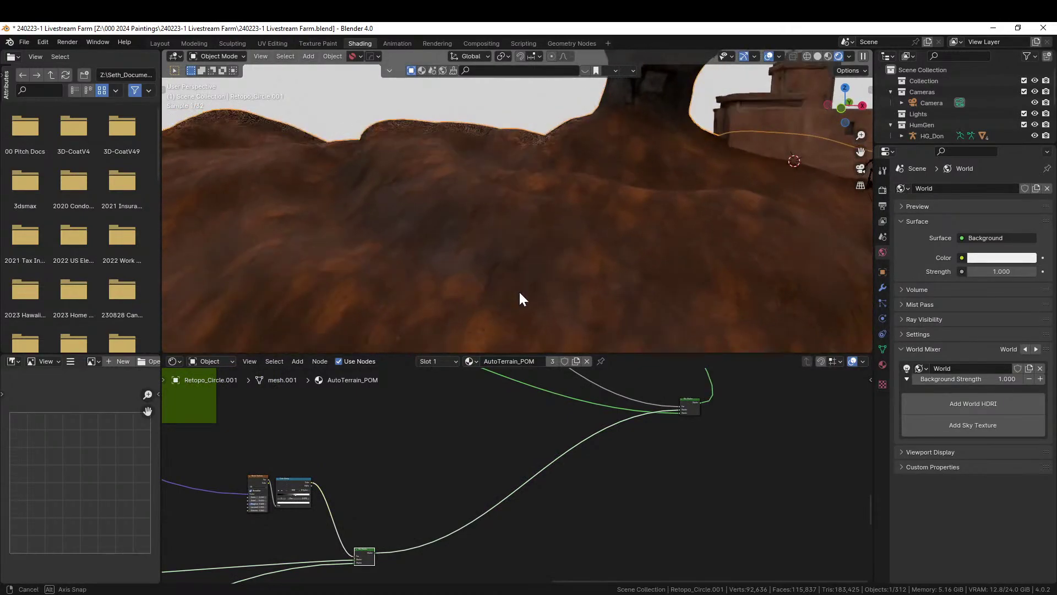
middle_drag(408, 441, 925, 548)
middle_drag(725, 339, 569, 303)
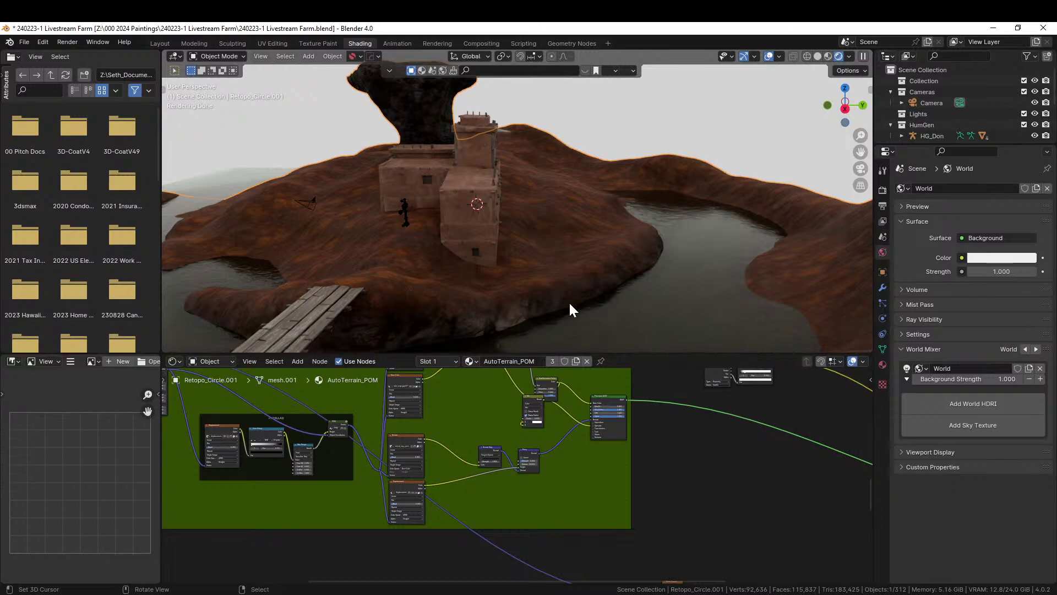
mouse_move(632, 278)
middle_down()
mouse_move(571, 280)
mouse_move(644, 278)
mouse_move(634, 278)
middle_up()
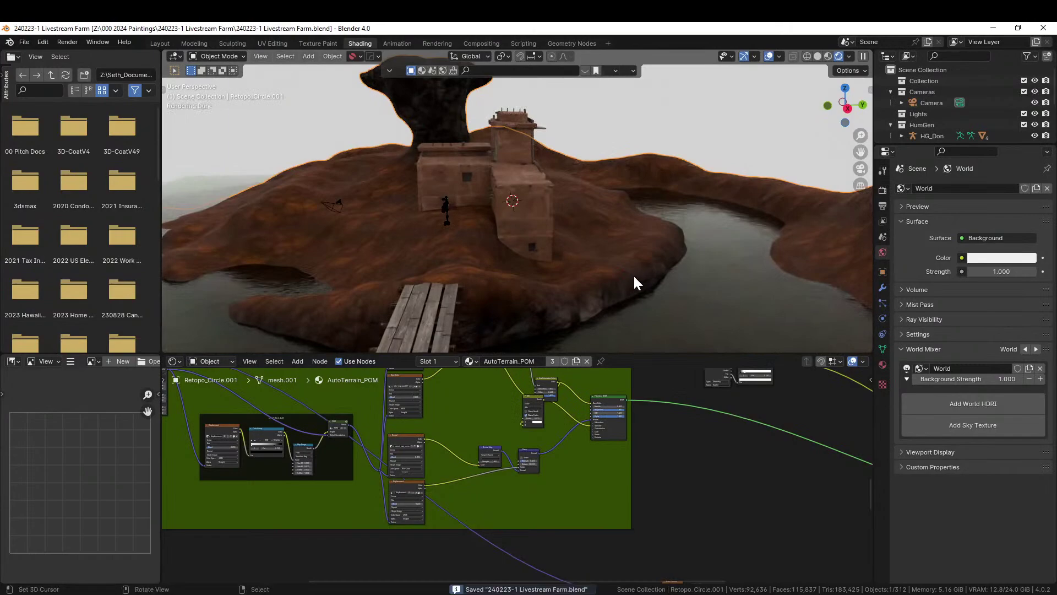
scroll(551, 302, up, 3)
middle_drag(547, 302, 550, 286)
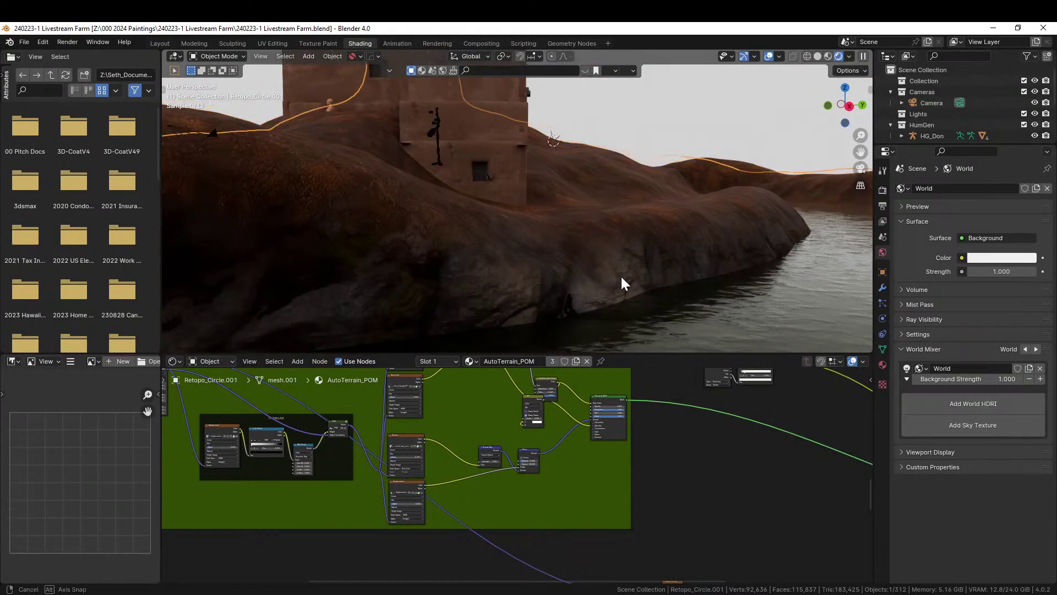
middle_drag(623, 283, 722, 300)
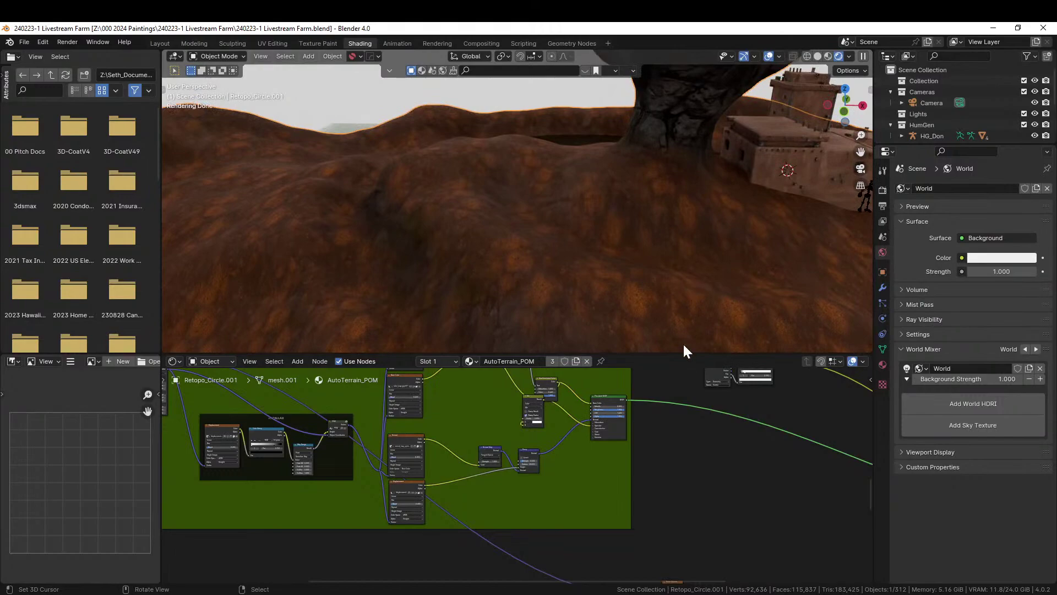
- Examine the AutoTerrain_POM node tree, ending on the Noise Texture, Linear Light and Color Ramp in the MASK frame
scroll(710, 465, down, 1)
middle_drag(699, 467, 710, 435)
scroll(710, 435, up, 2)
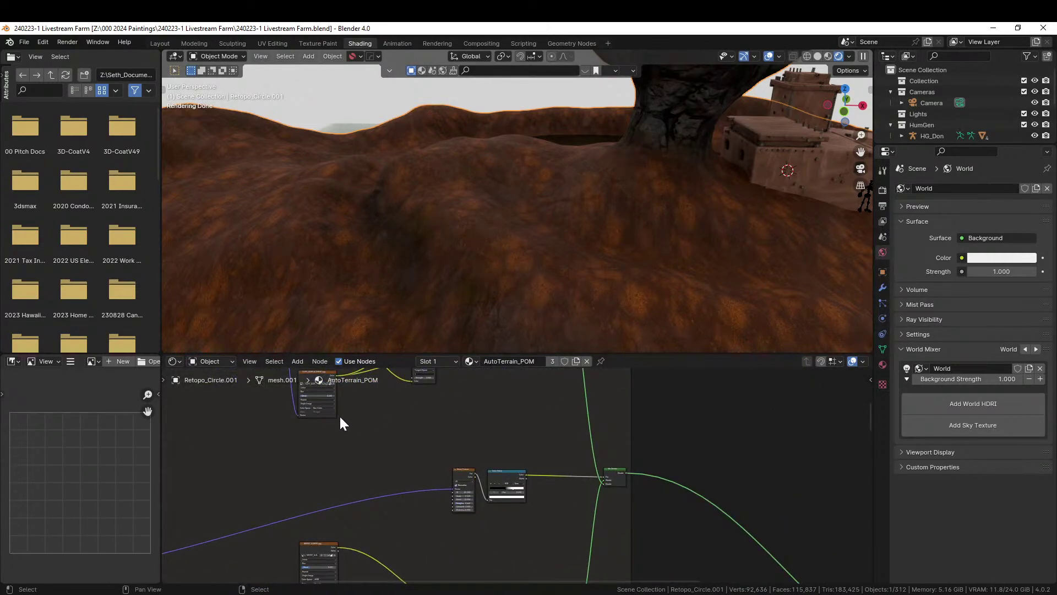
scroll(464, 371, down, 2)
scroll(540, 502, up, 2)
middle_drag(540, 503, 821, 505)
scroll(613, 404, up, 2)
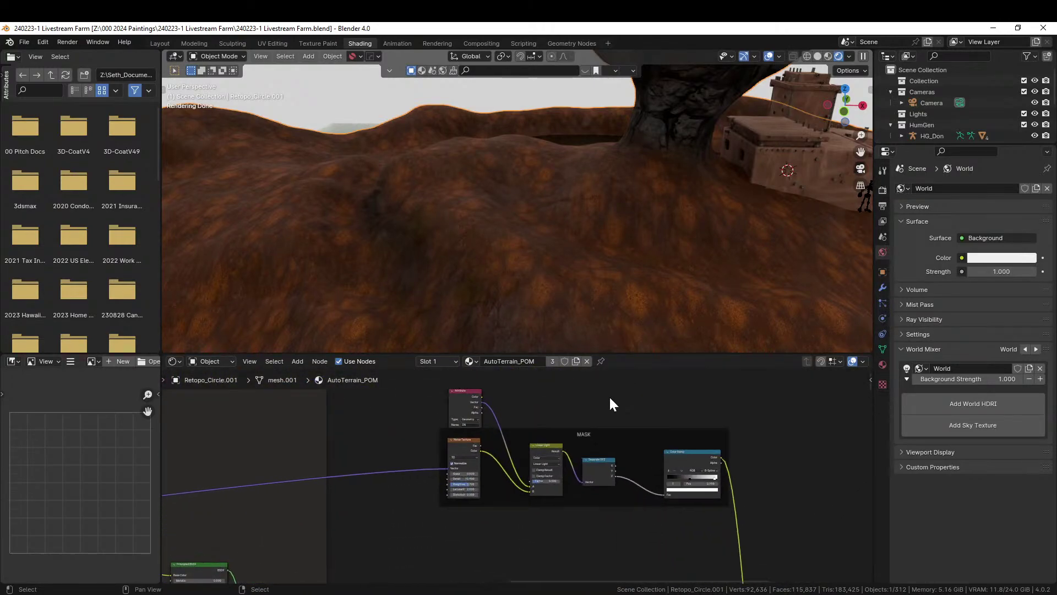
scroll(669, 410, up, 1)
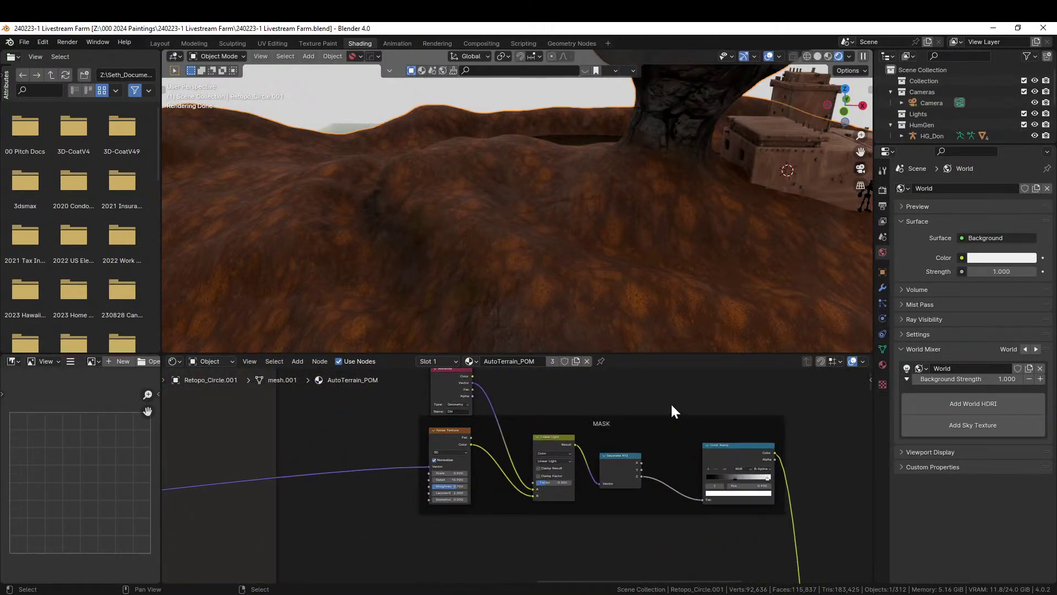
scroll(672, 413, up, 2)
middle_drag(697, 425, 624, 451)
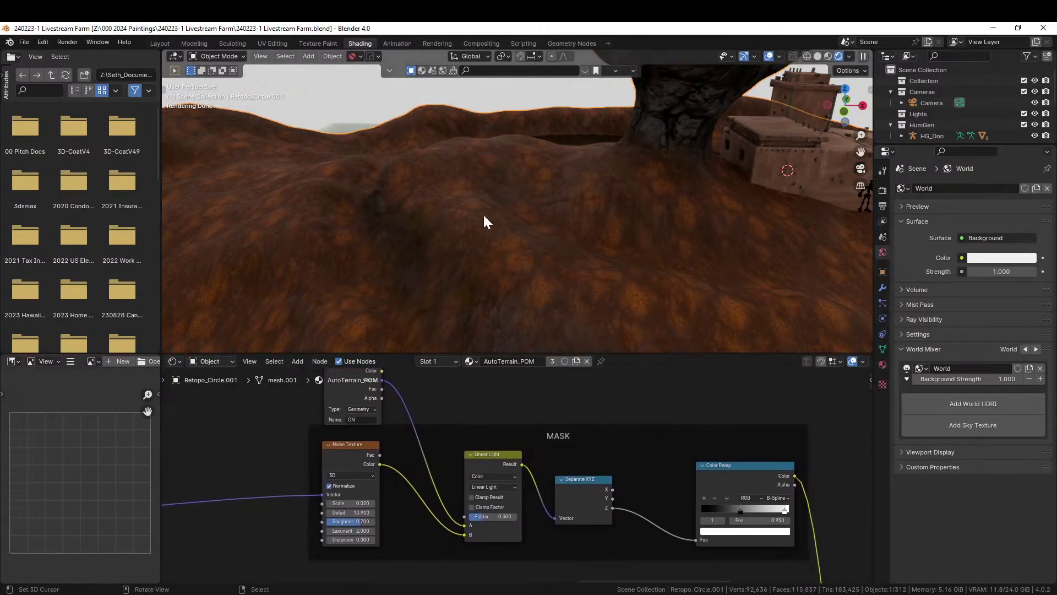
- Switch to the Layout workspace and save the file
click(160, 43)
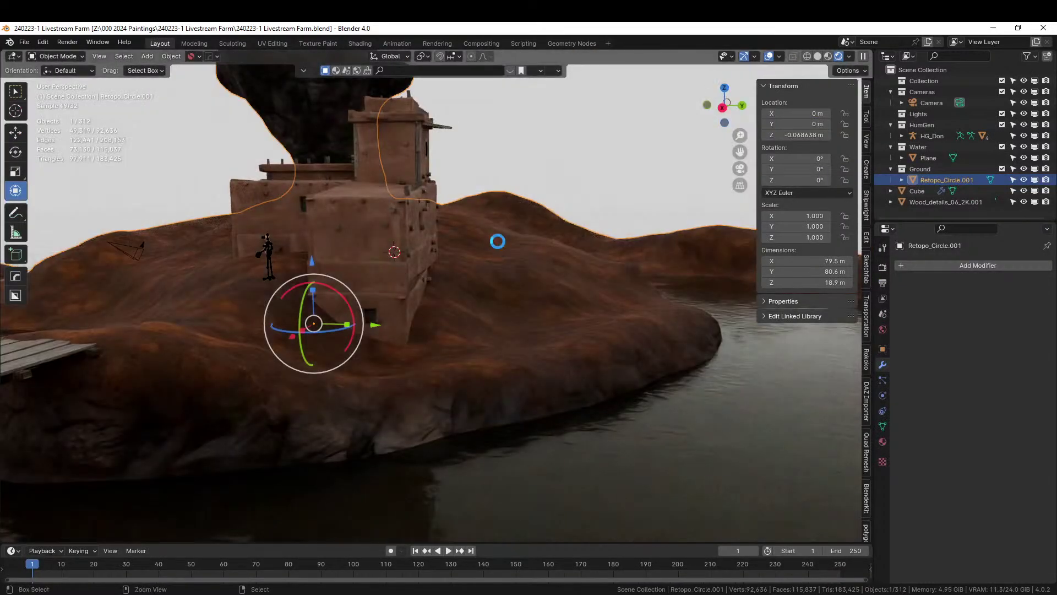
key(ctrl+s)
shift+middle_drag(492, 210, 573, 416)
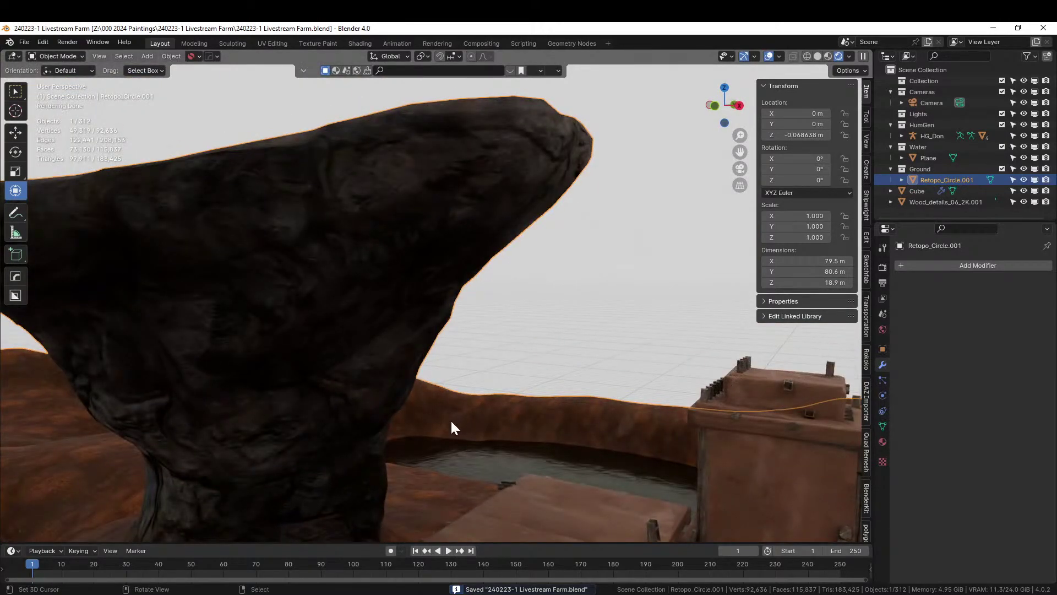
- Inspect the rock tower, its flat top and the neighbouring building and terrain from several sides
scroll(451, 421, up, 3)
middle_drag(447, 401, 361, 362)
scroll(380, 353, up, 4)
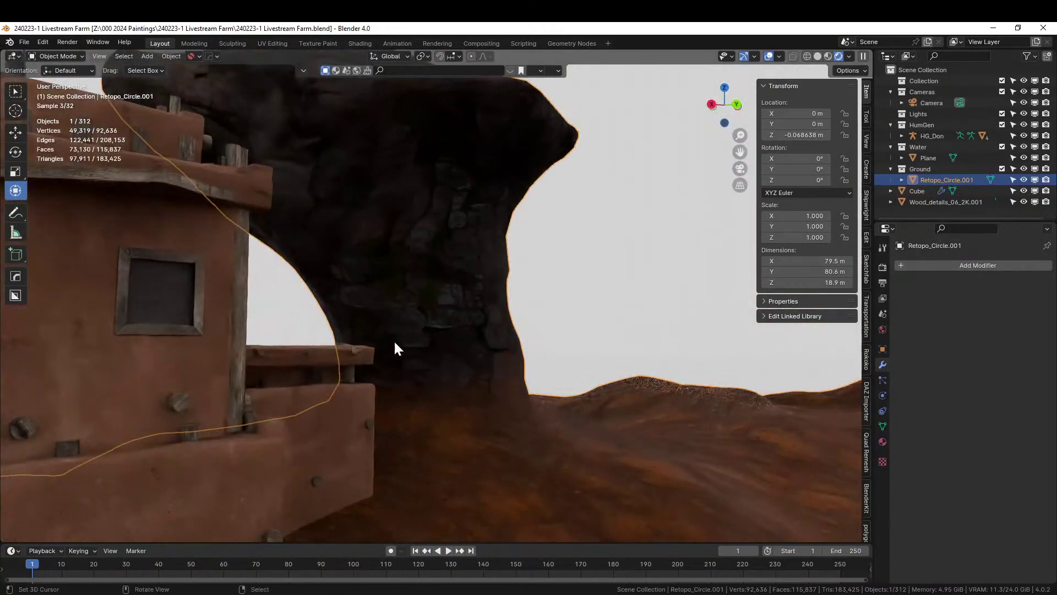
middle_drag(504, 359, 434, 408)
scroll(465, 376, down, 6)
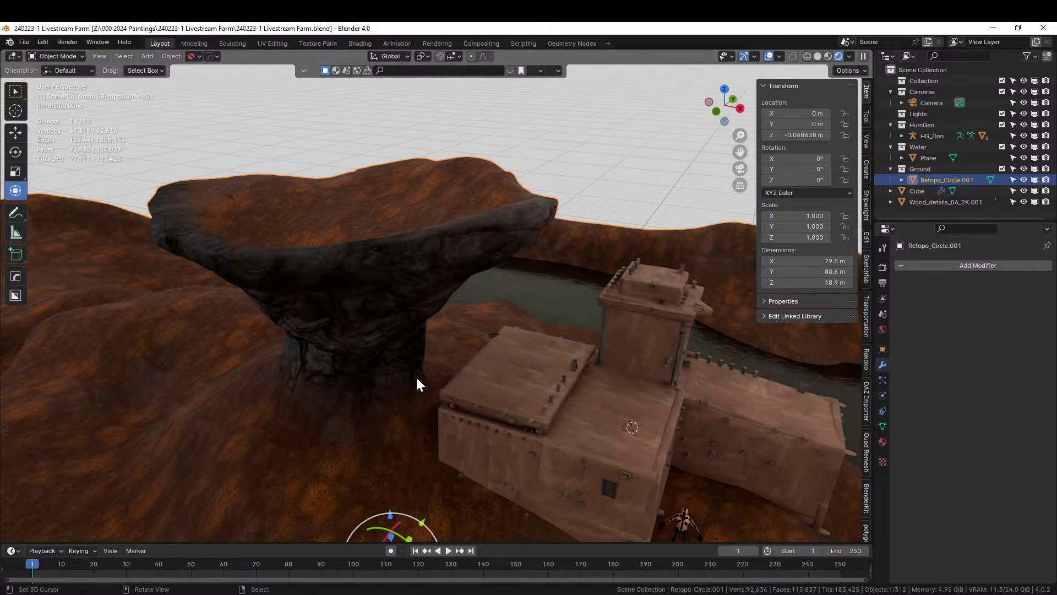
scroll(435, 386, down, 5)
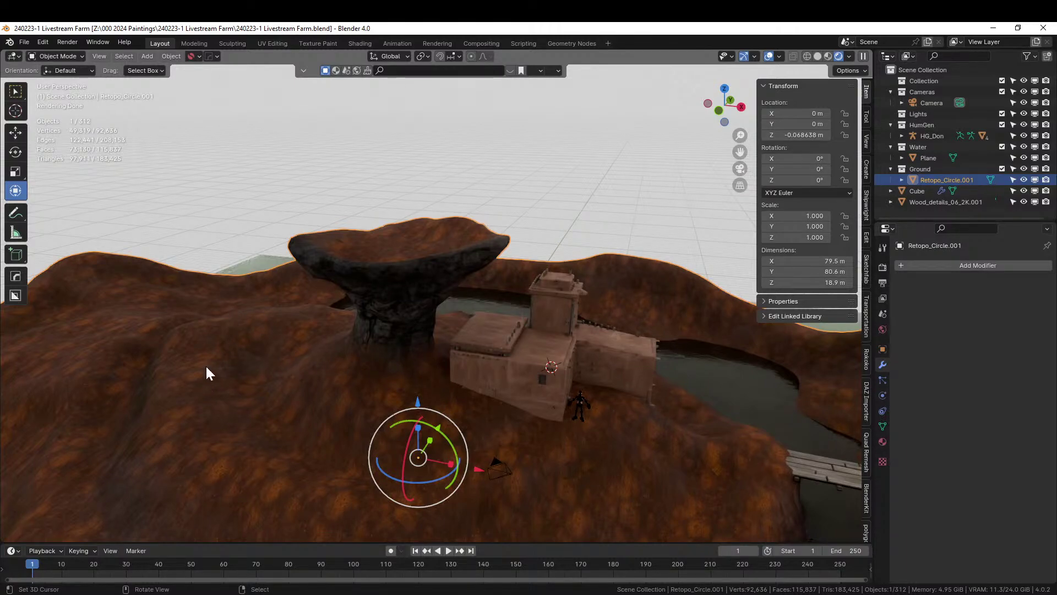
middle_drag(495, 424, 539, 376)
scroll(429, 421, up, 2)
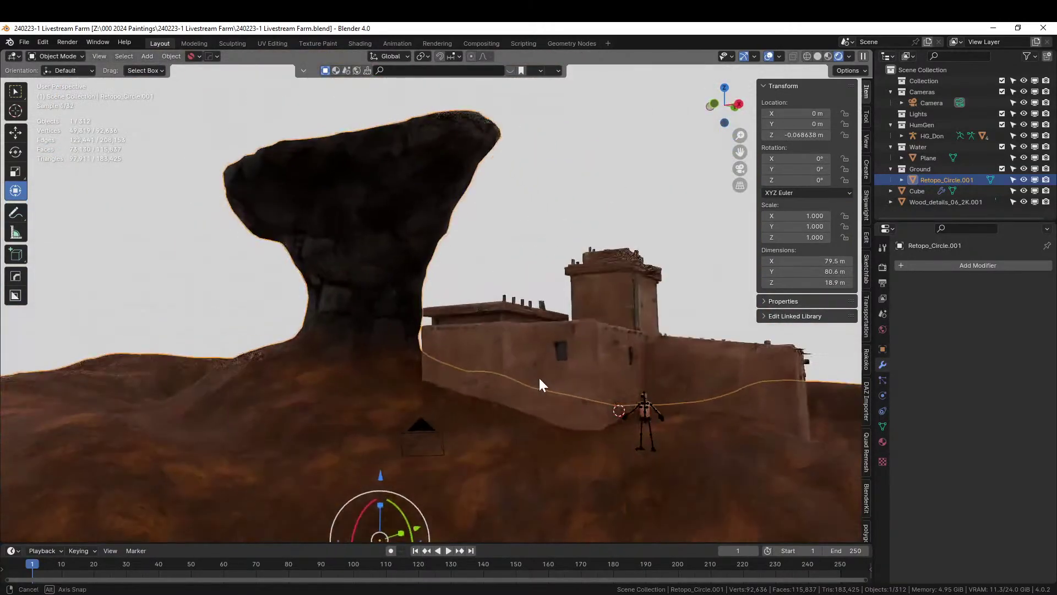
scroll(538, 376, down, 2)
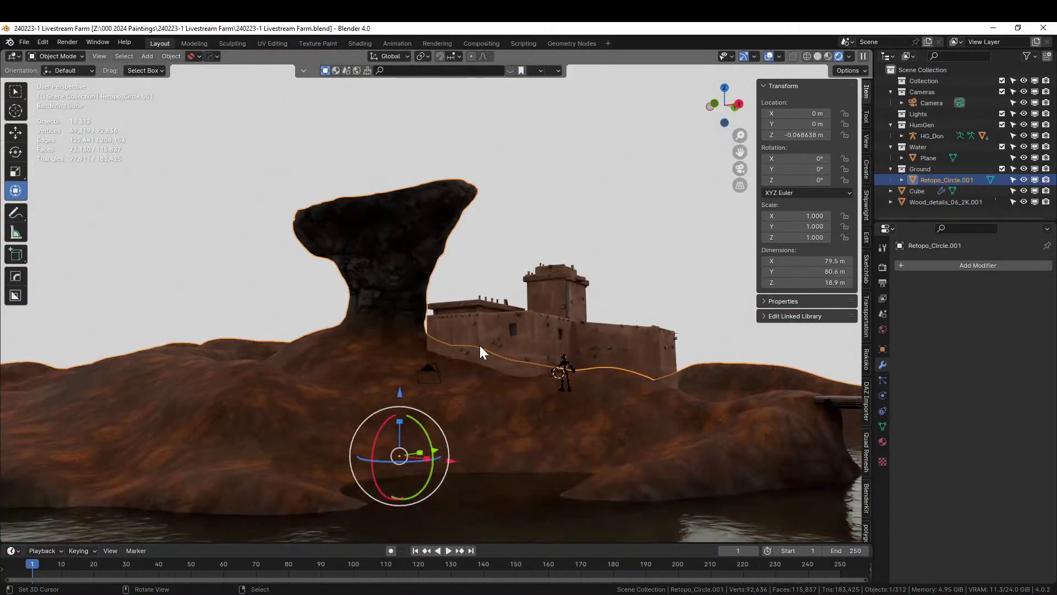
middle_drag(479, 353, 588, 375)
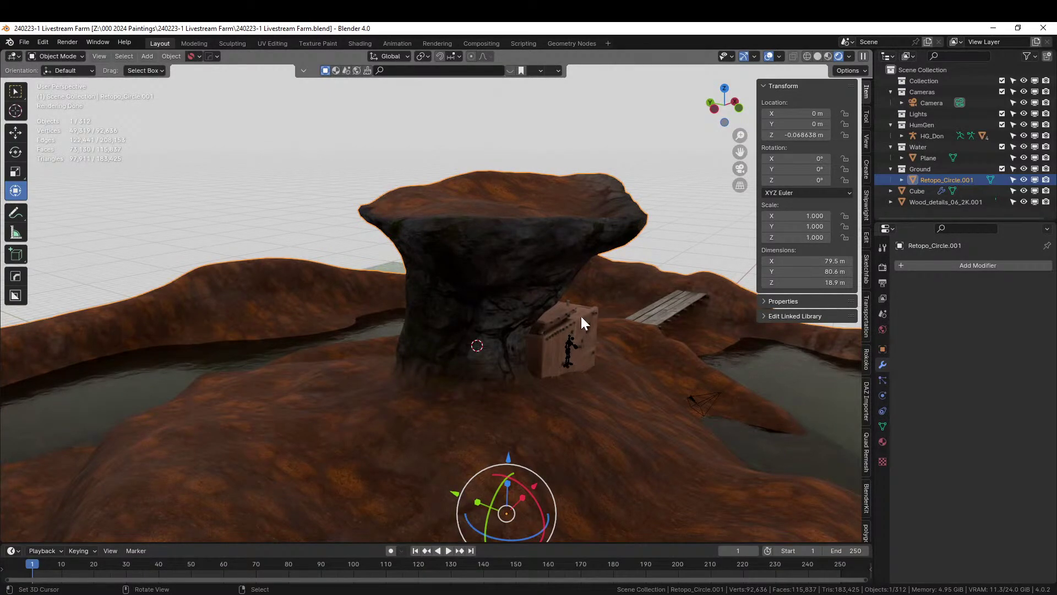
middle_drag(582, 317, 478, 349)
- Select the ground mesh at the rock tower's flat top and save the file
click(485, 364)
scroll(485, 363, up, 2)
click(487, 345)
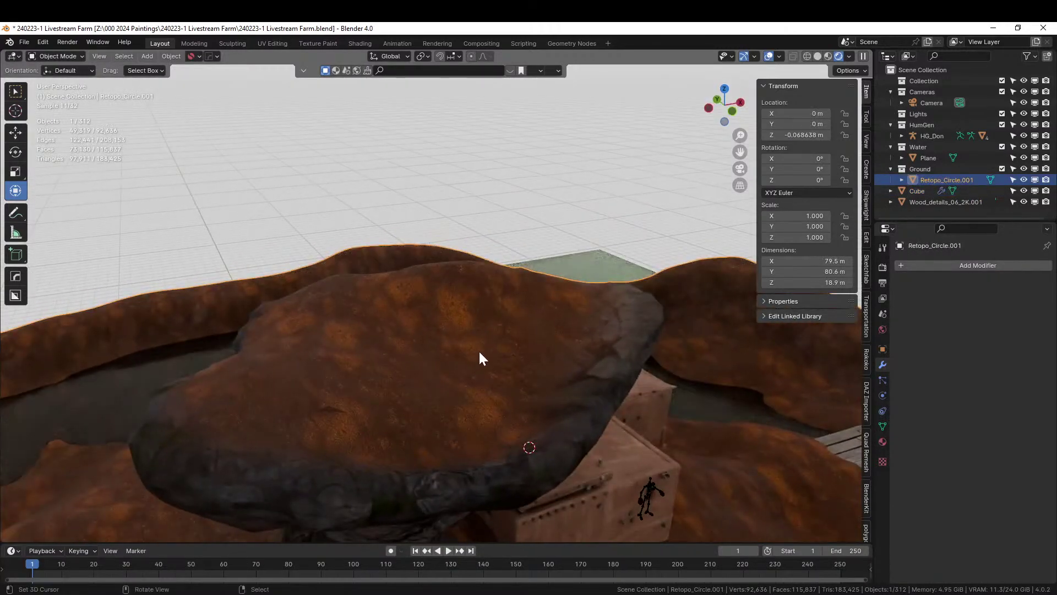
click(376, 328)
click(375, 293)
key(ctrl+s)
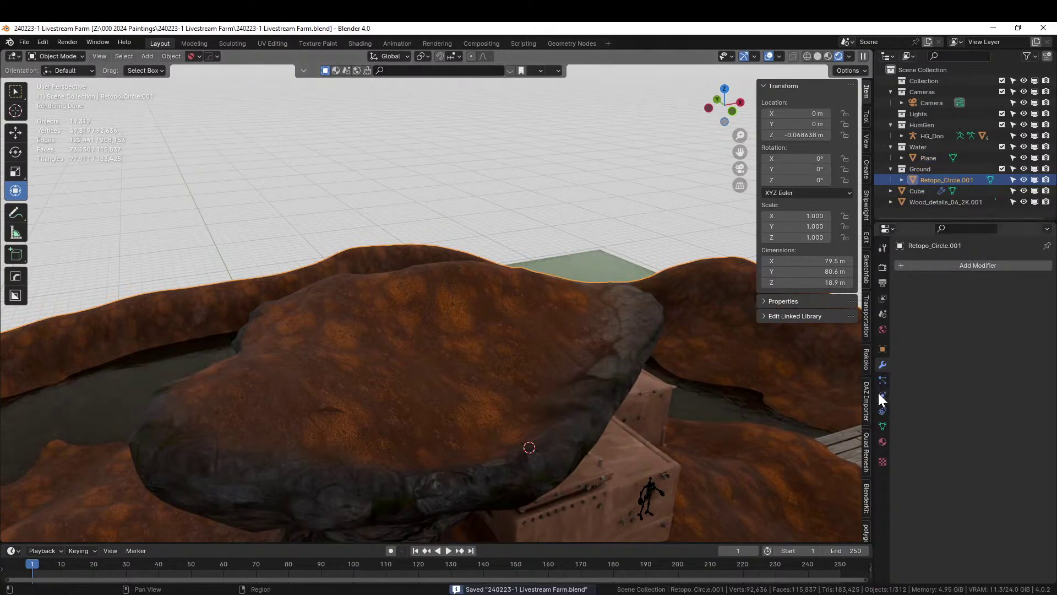
- Place the 3D cursor on the rock tower's flat top and add a new Cell Fluids fluid there
click(444, 383)
scroll(867, 362, down, 8)
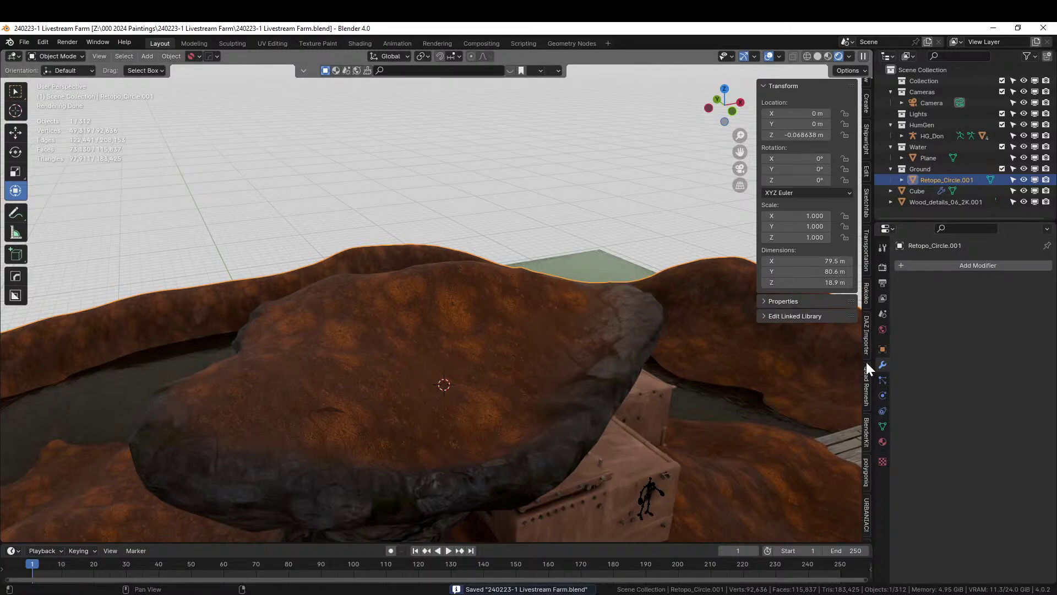
scroll(867, 362, down, 10)
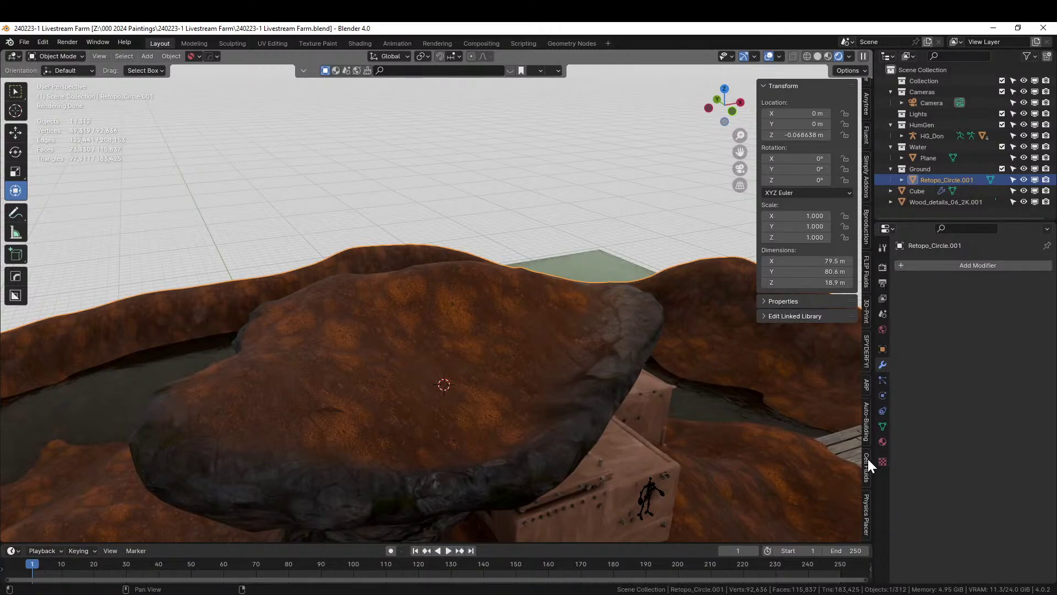
click(868, 466)
click(791, 117)
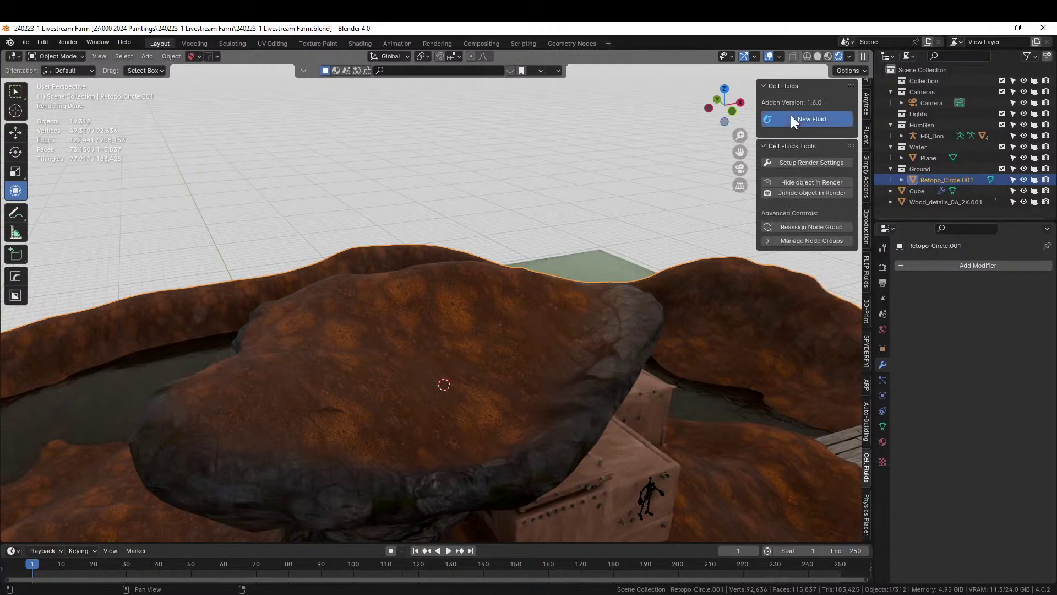
- In solid top view, move the fluid domain about 1.58 m along Y over the rock top and size it 14.3 m by 11.9 m
middle_drag(617, 238, 630, 282)
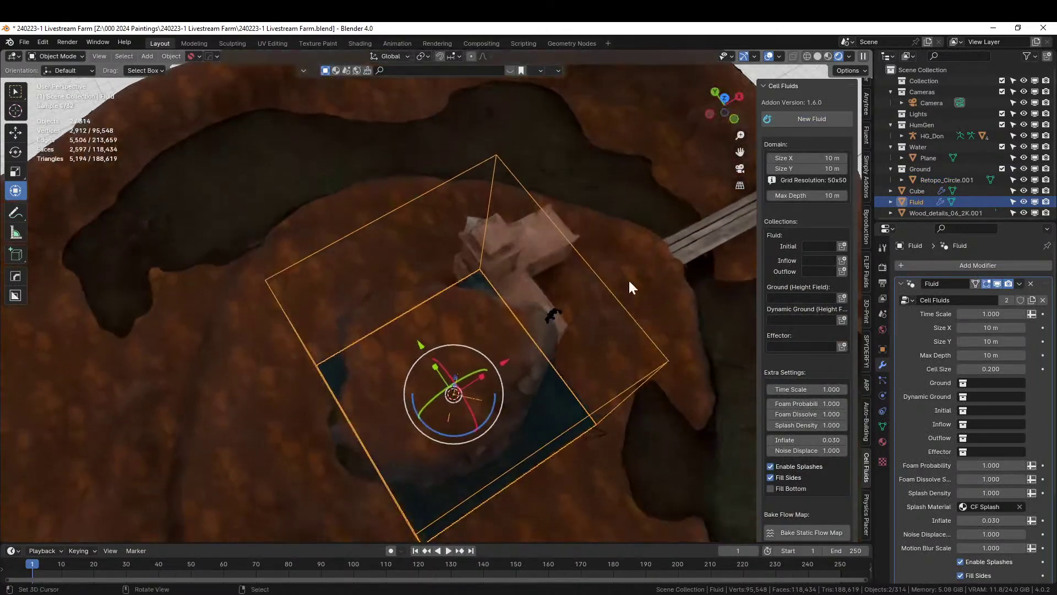
click(816, 55)
key(KP_7)
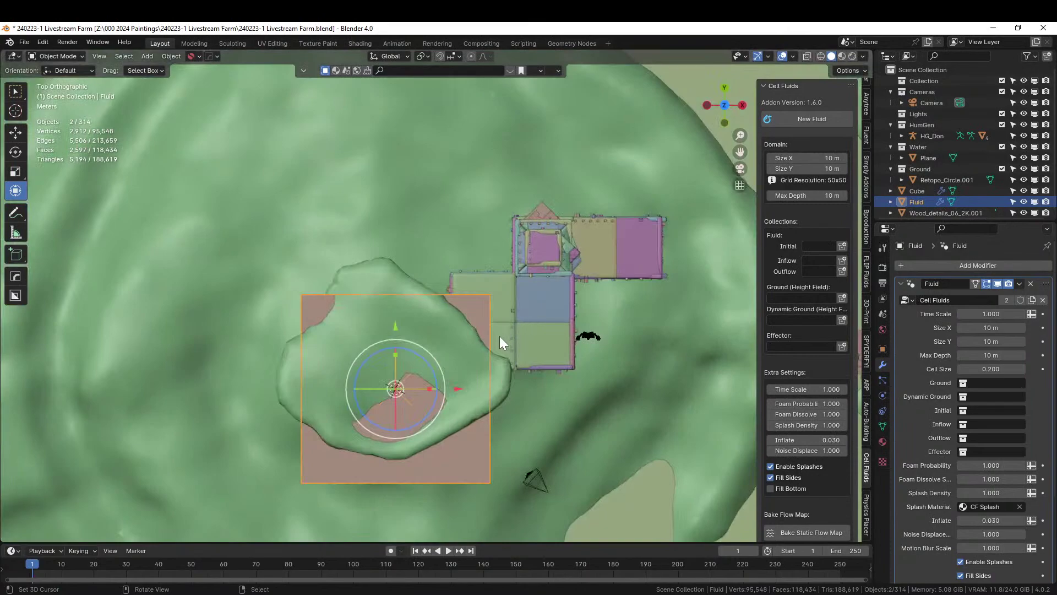
key(g)
click(497, 305)
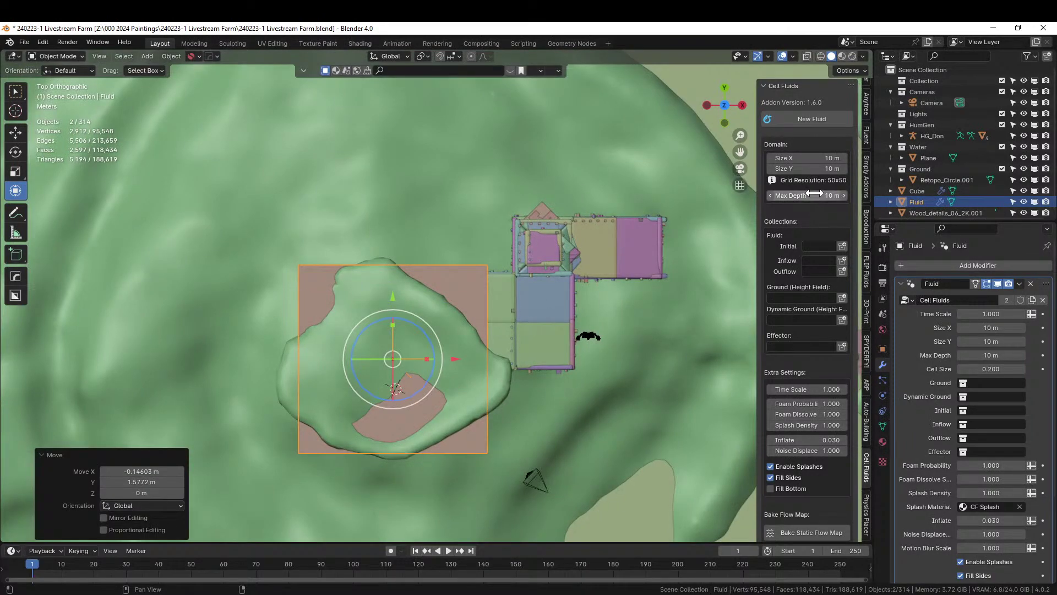
drag(809, 158, 830, 169)
- Lower the fluid domain about 0.74 m along Z so its base sits below the rock's rim
middle_drag(462, 285, 502, 193)
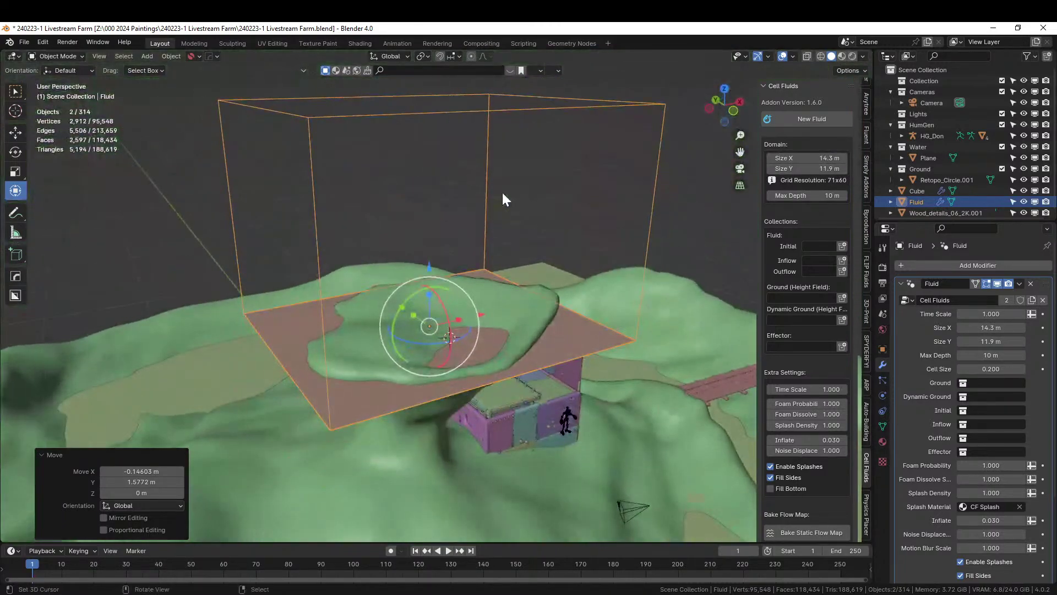
key(g)
key(z)
click(506, 208)
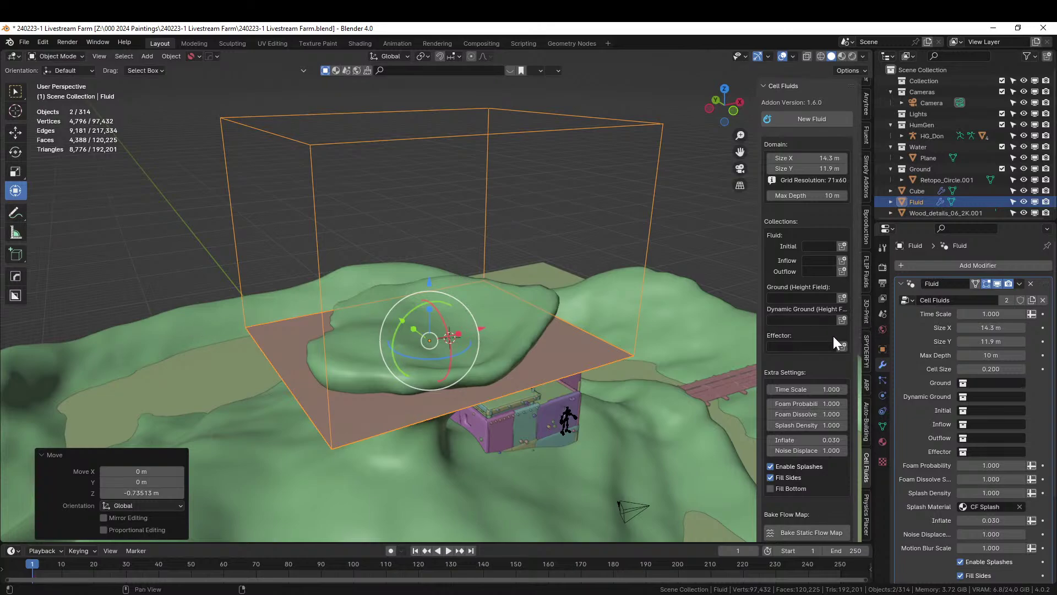
- Assign the Ground collection as the fluid's ground height field
click(809, 299)
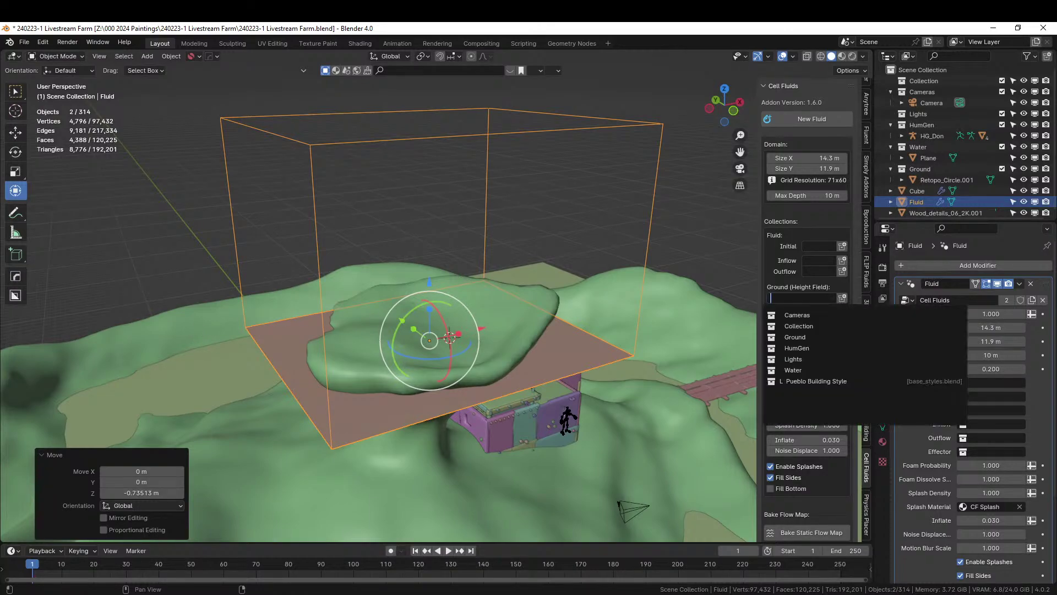
click(795, 337)
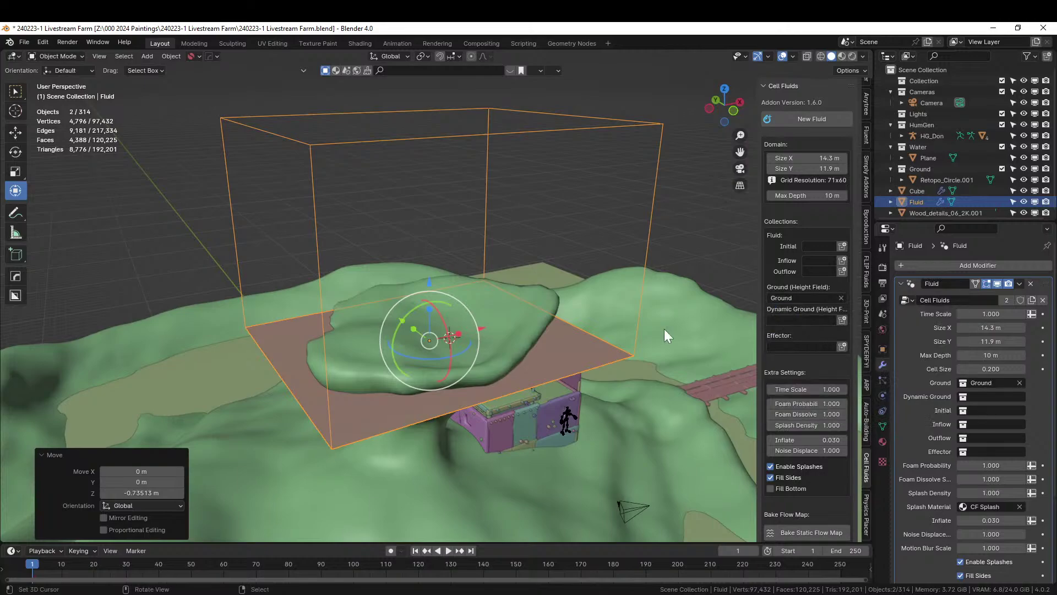
scroll(557, 335, up, 3)
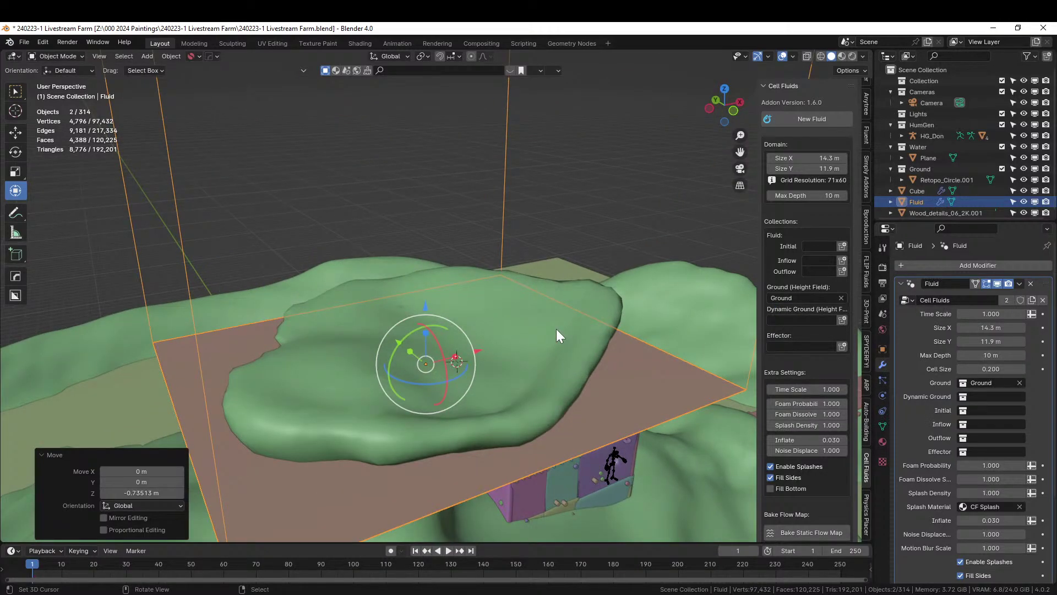
- Add a 2 m cube at the 3D cursor on the rock top and raise it along Z above the surface
middle_drag(487, 375, 516, 372)
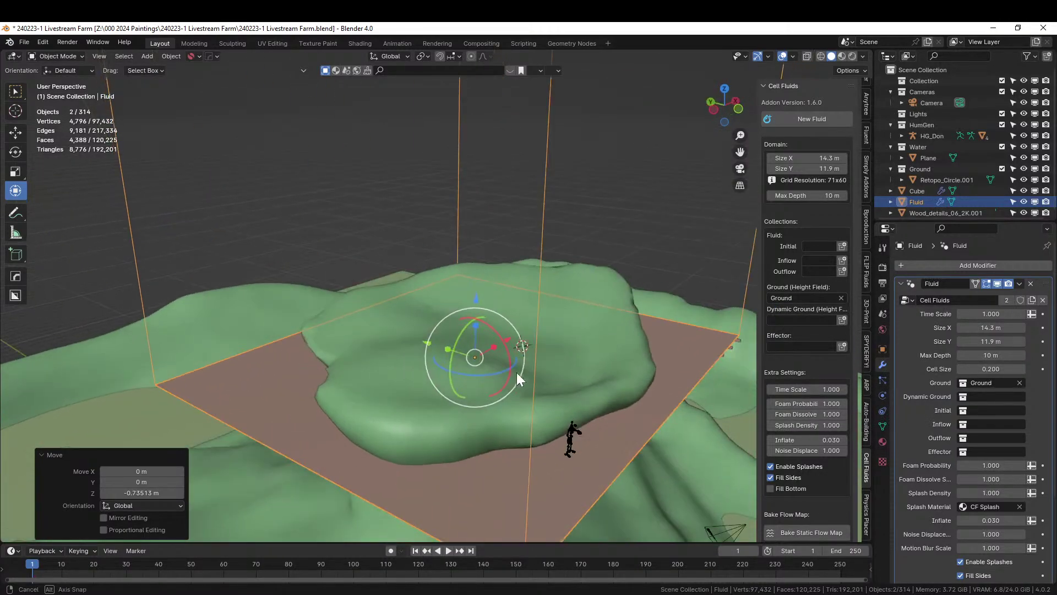
click(494, 319)
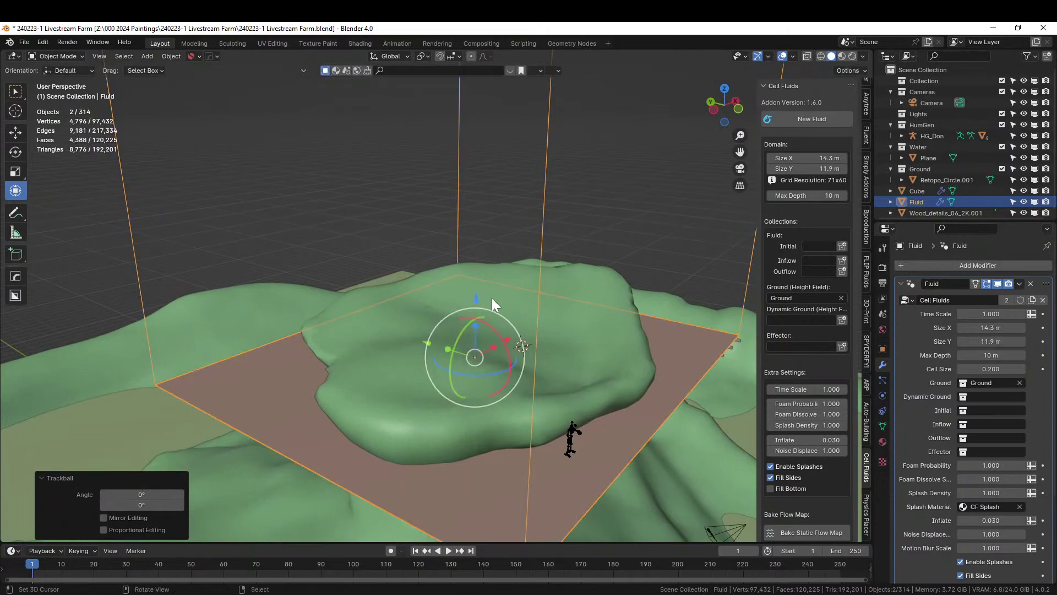
middle_drag(491, 298, 454, 357)
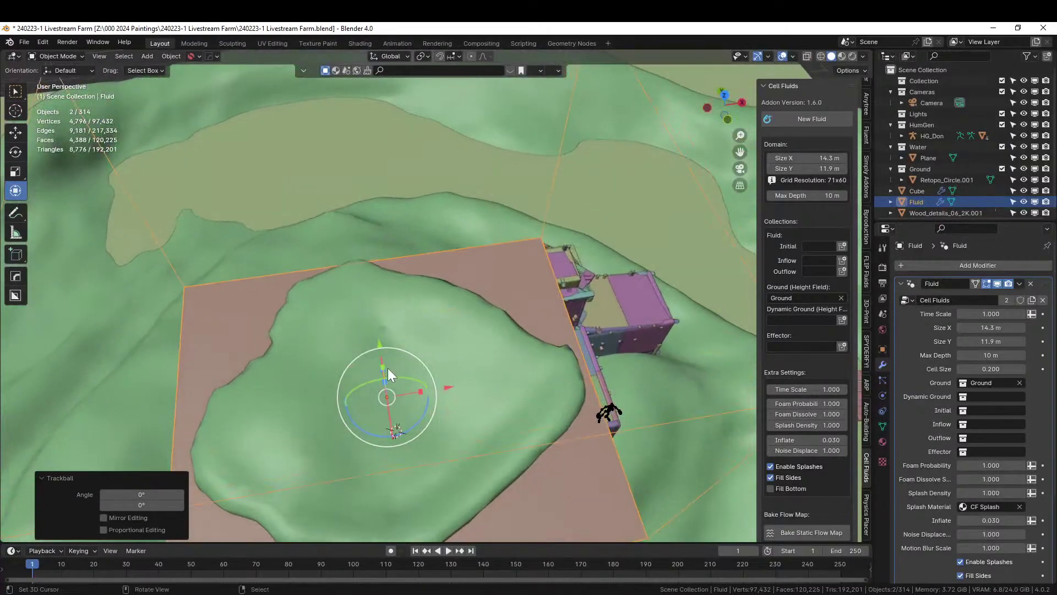
middle_drag(389, 390, 460, 342)
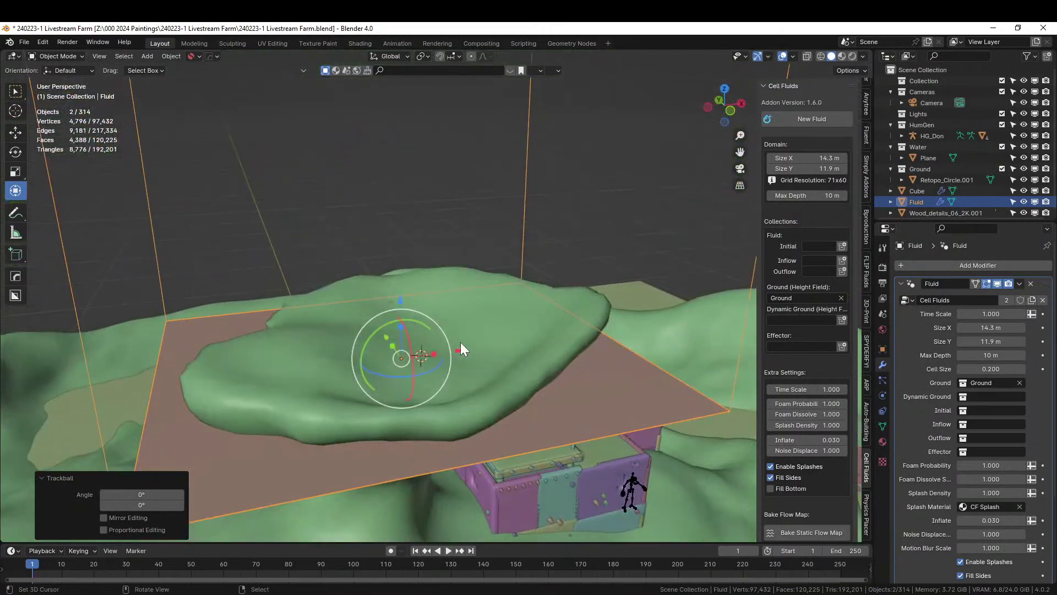
key(shift+a)
mouse_move(441, 305)
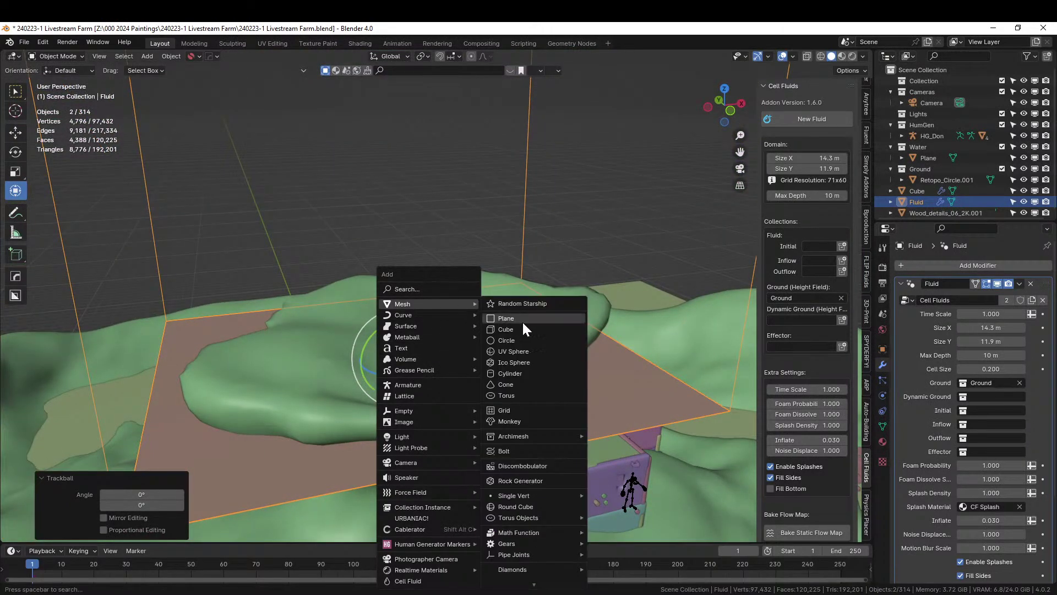
click(526, 328)
key(g)
key(z)
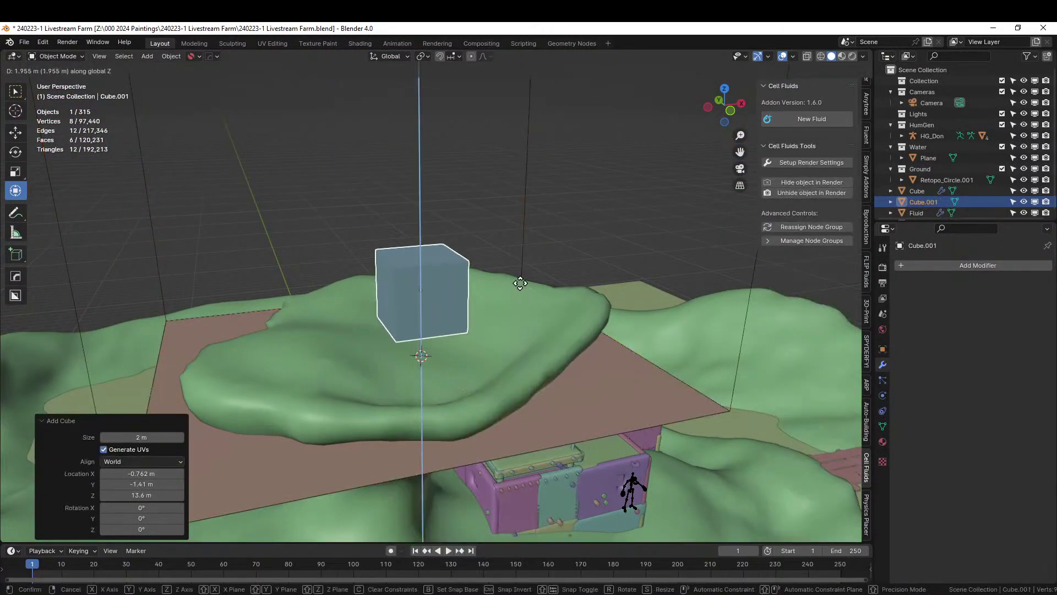
click(523, 252)
- Scale the cube by about 1.77 and apply its rotation and scale
key(s)
click(599, 250)
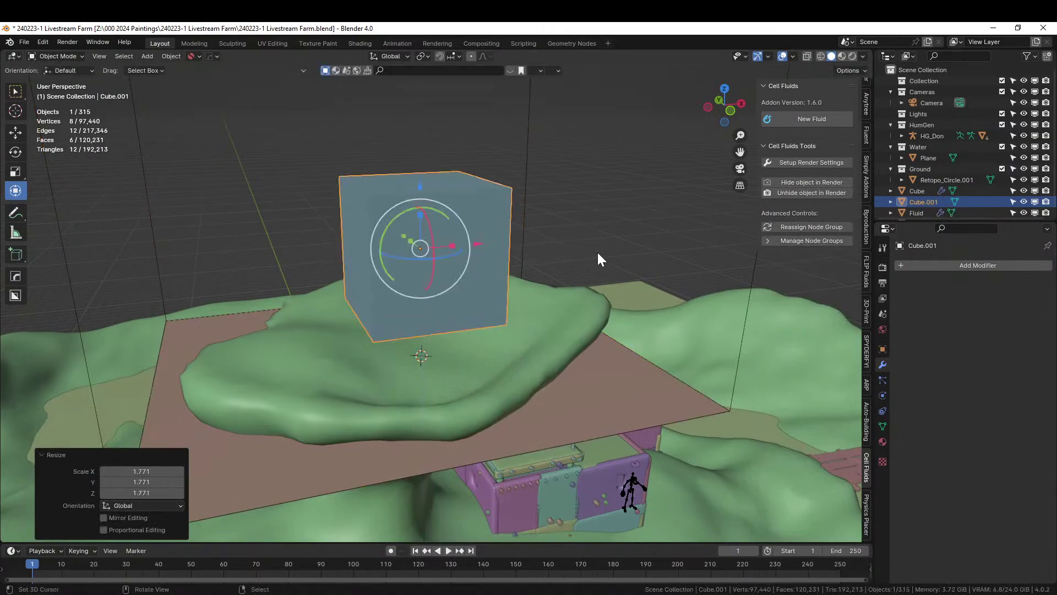
key(ctrl+a)
click(461, 255)
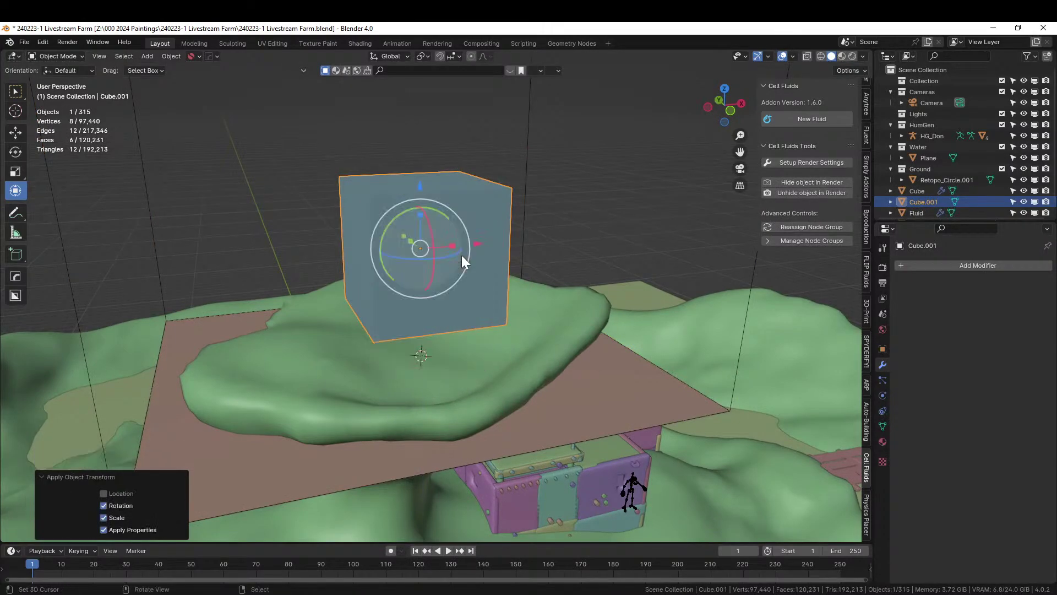
- Move the cube above the rock into a new collection named Initial
scroll(463, 256, down, 4)
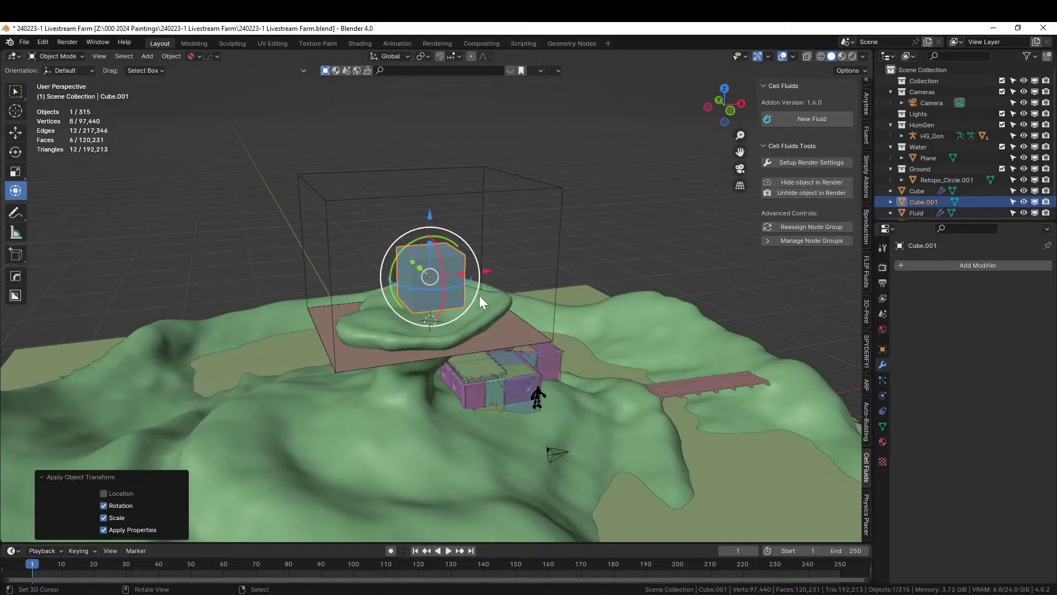
key(m)
click(464, 290)
text(Initial)
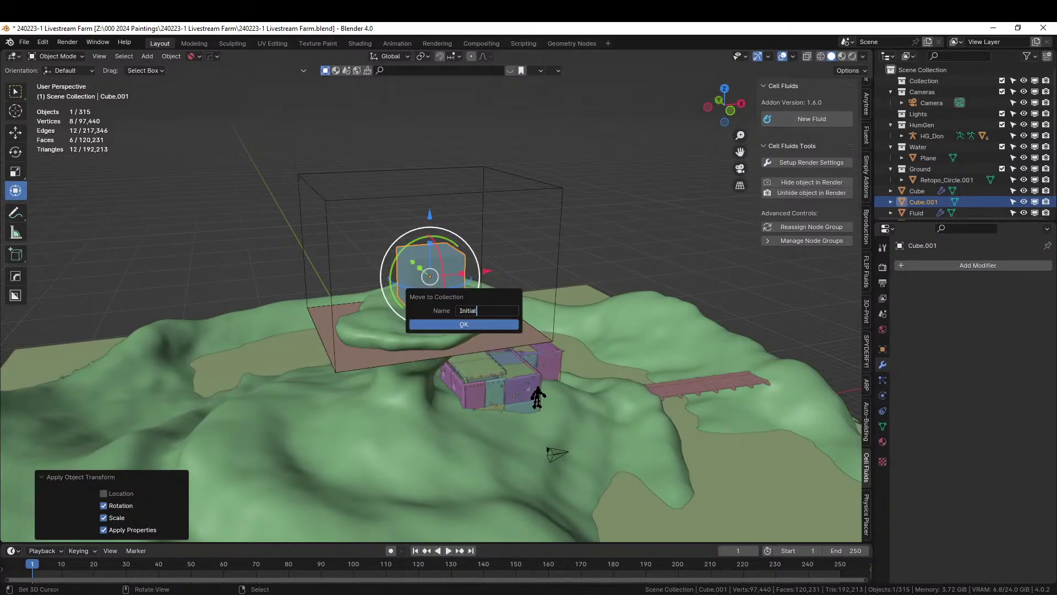
key(Return)
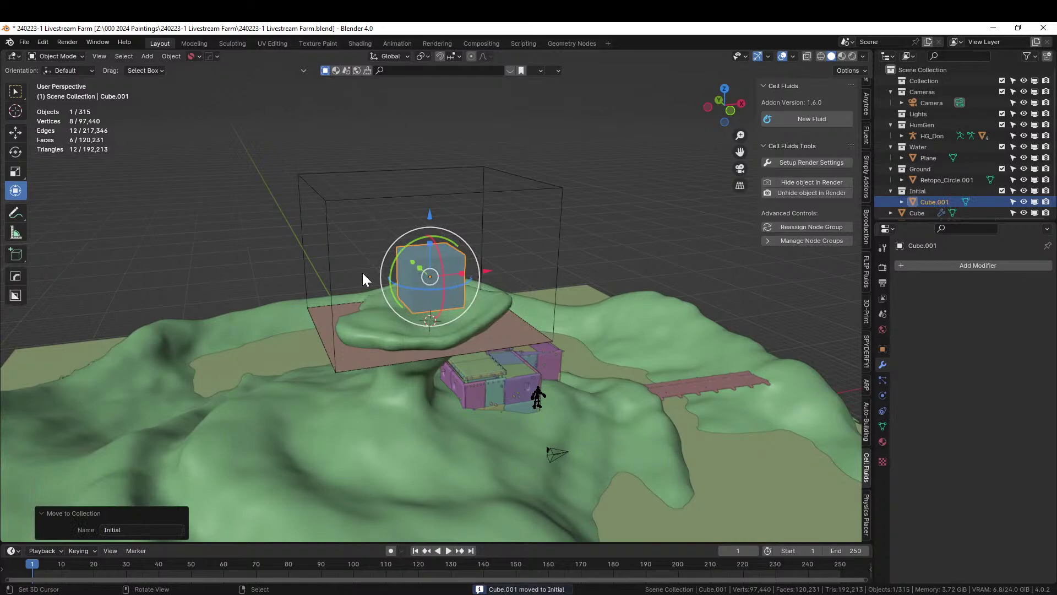
- Assign the Initial collection as the fluid domain's initial fluid source
click(335, 205)
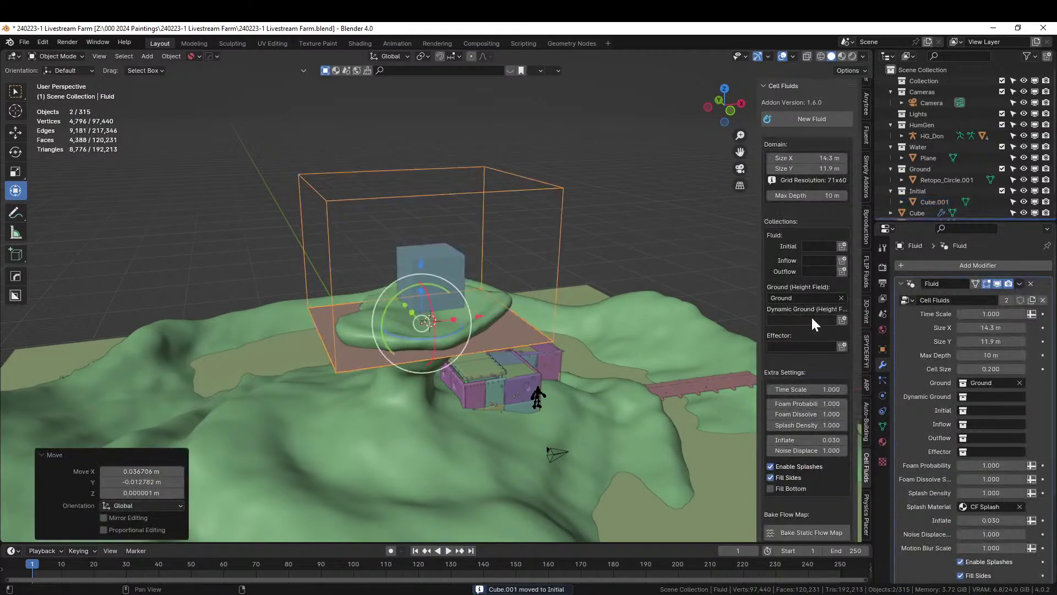
click(825, 245)
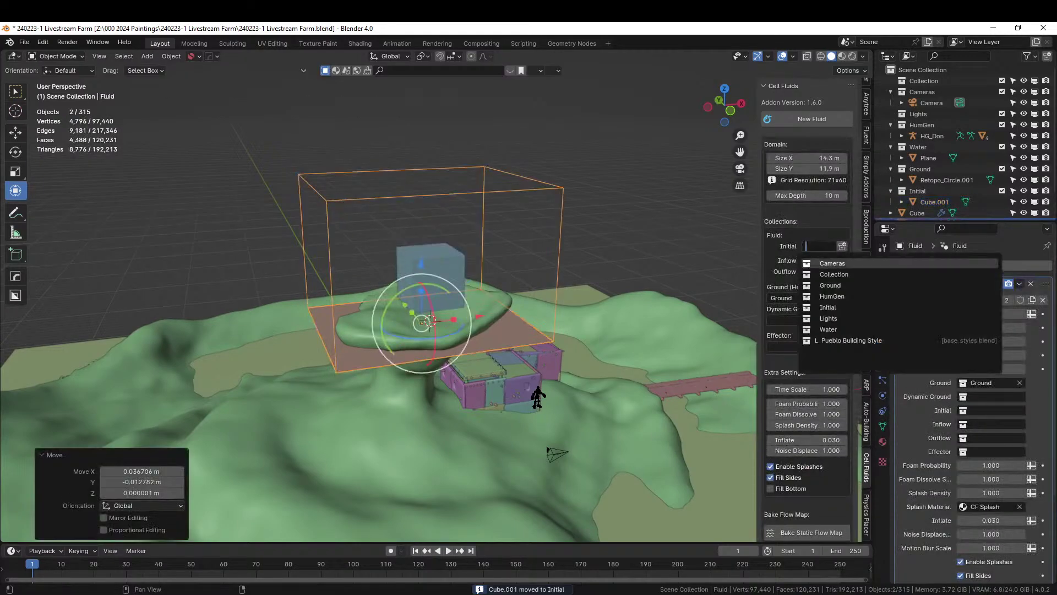
click(844, 310)
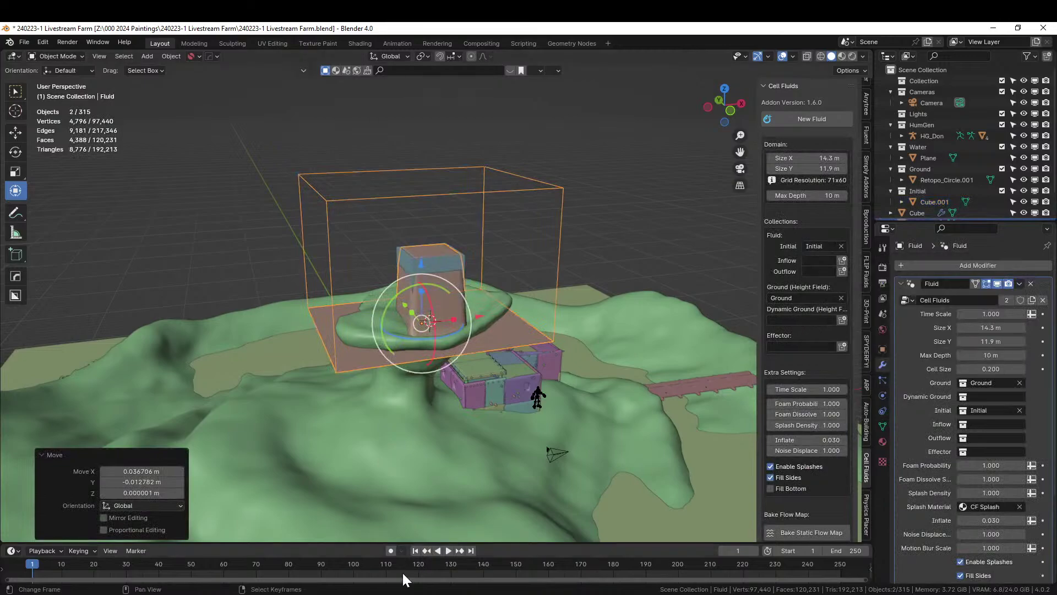
- Play the fluid simulation to about frame 181 and examine how the water spreads over the rock top
click(450, 551)
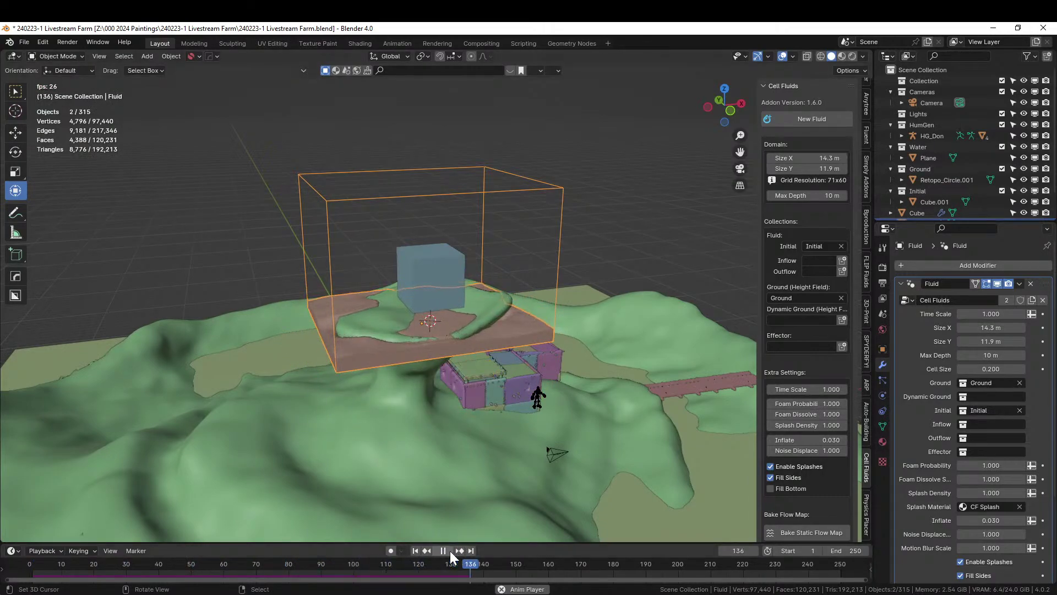
click(447, 551)
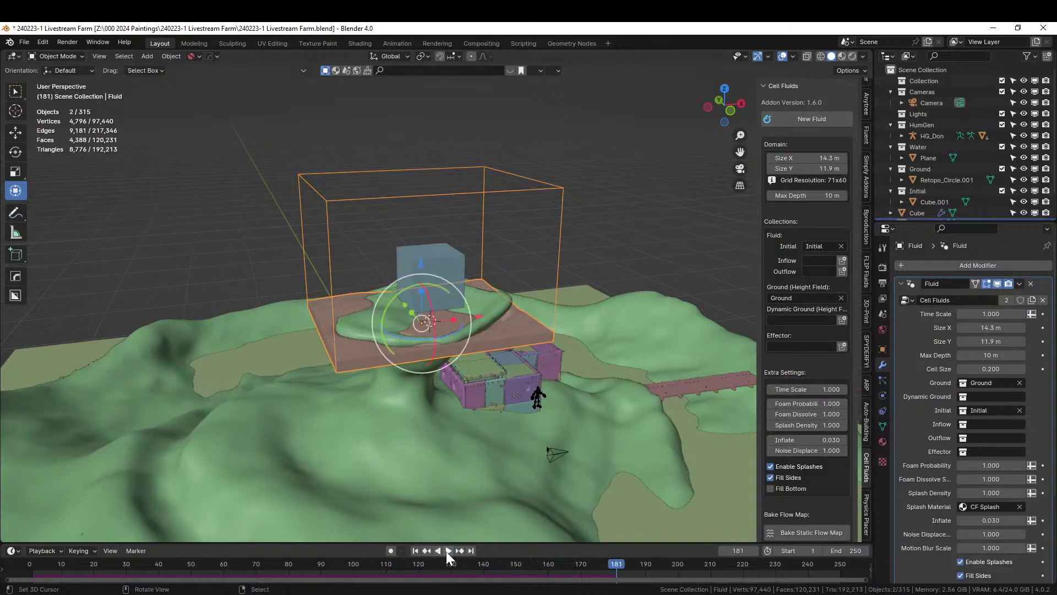
scroll(448, 450, up, 5)
middle_drag(448, 450, 529, 437)
scroll(496, 414, down, 3)
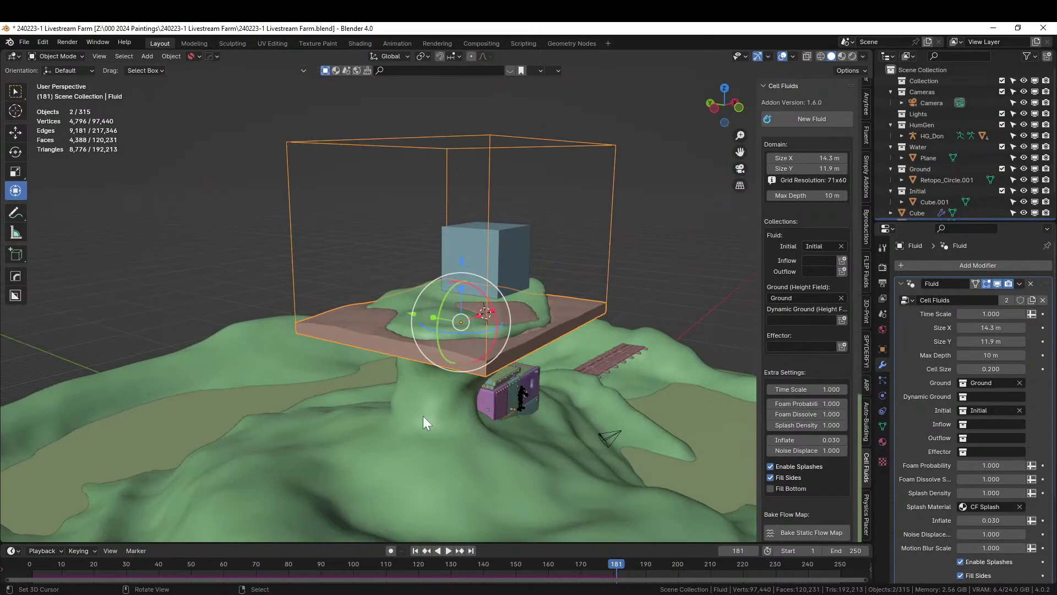
- Return to frame 1 and lower the fluid domain about 2.09 m along Z
click(416, 551)
key(g)
key(z)
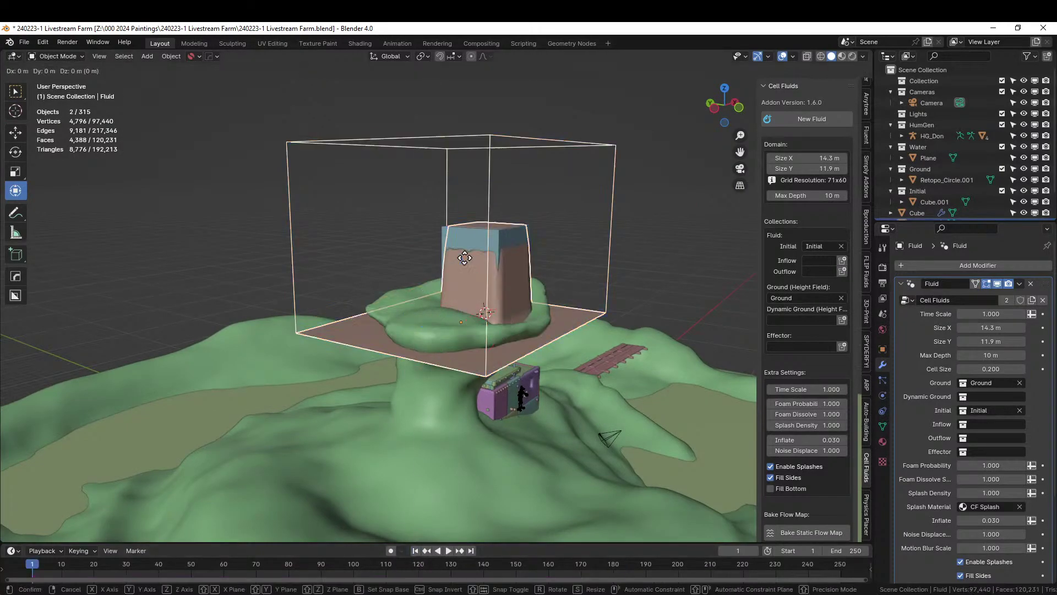
click(469, 299)
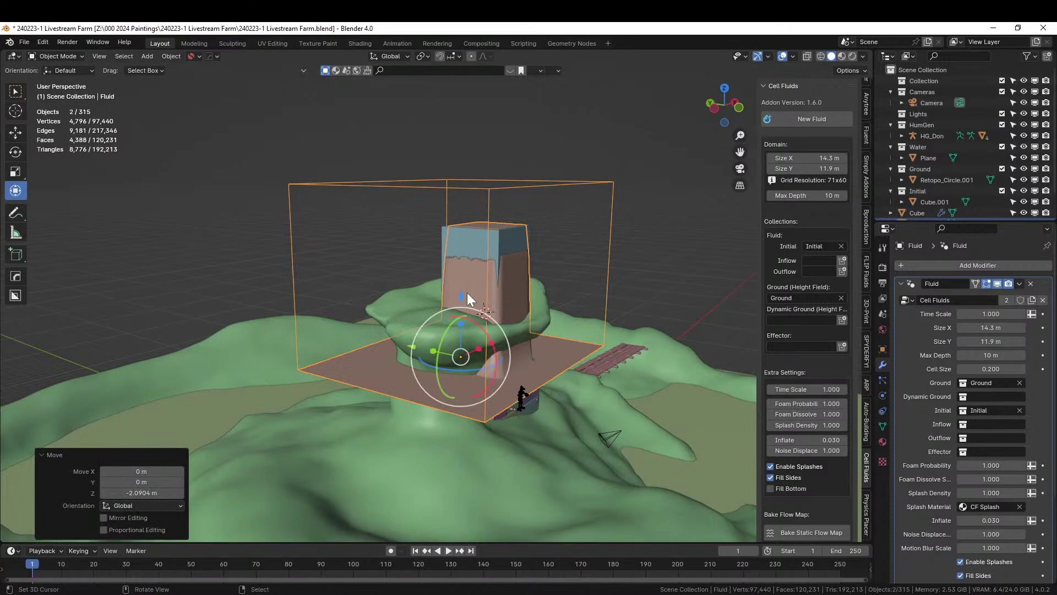
- Scale the initial fluid cube down by a factor of about 0.78
click(480, 250)
key(s)
click(550, 286)
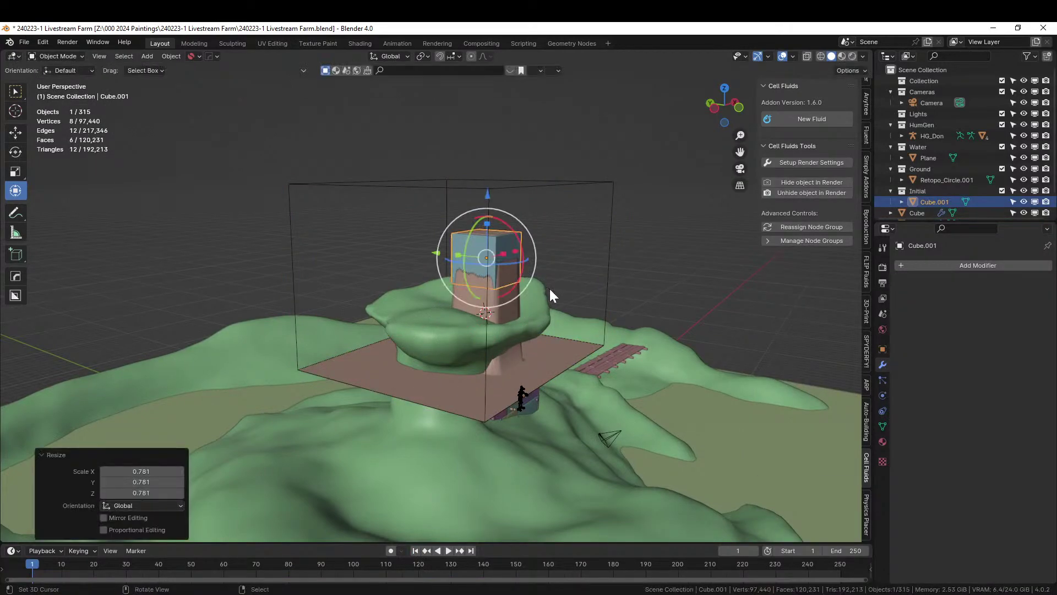
- Run the simulation to frame 212 and bake a static flow map of the fluid
click(450, 550)
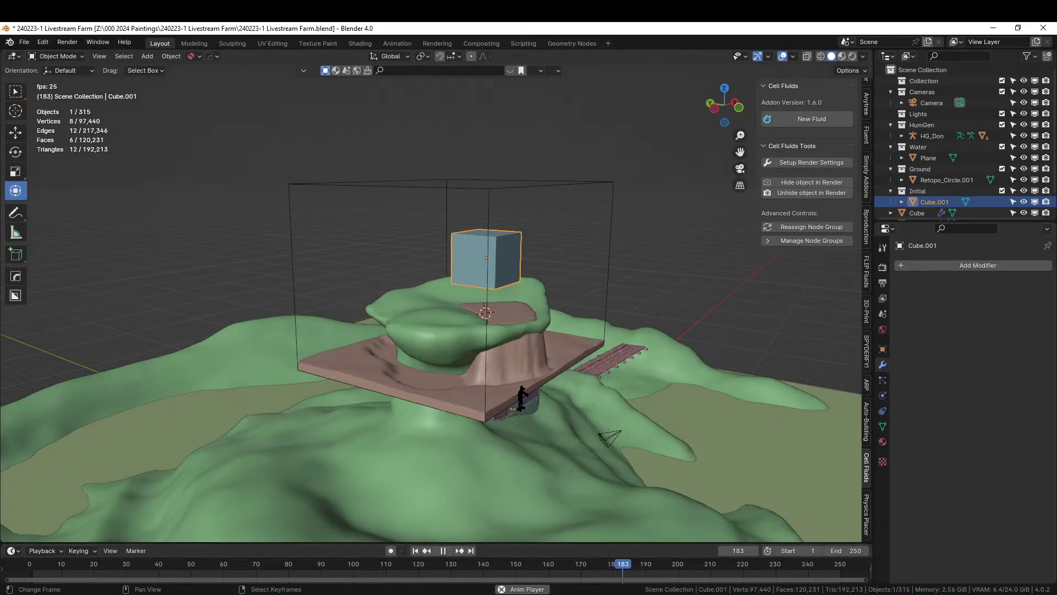
click(443, 550)
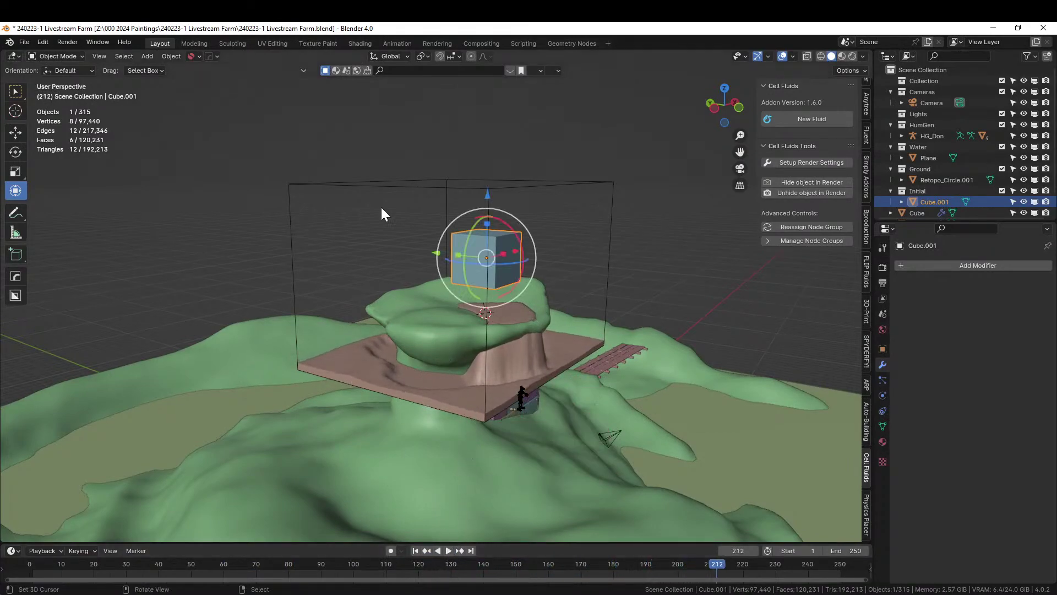
click(368, 184)
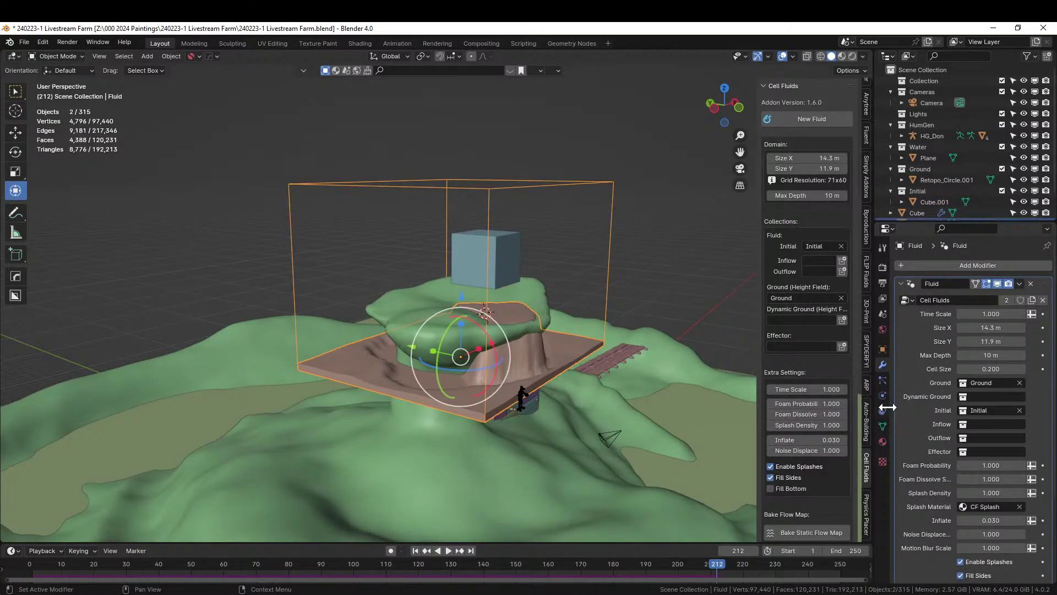
scroll(825, 454, down, 5)
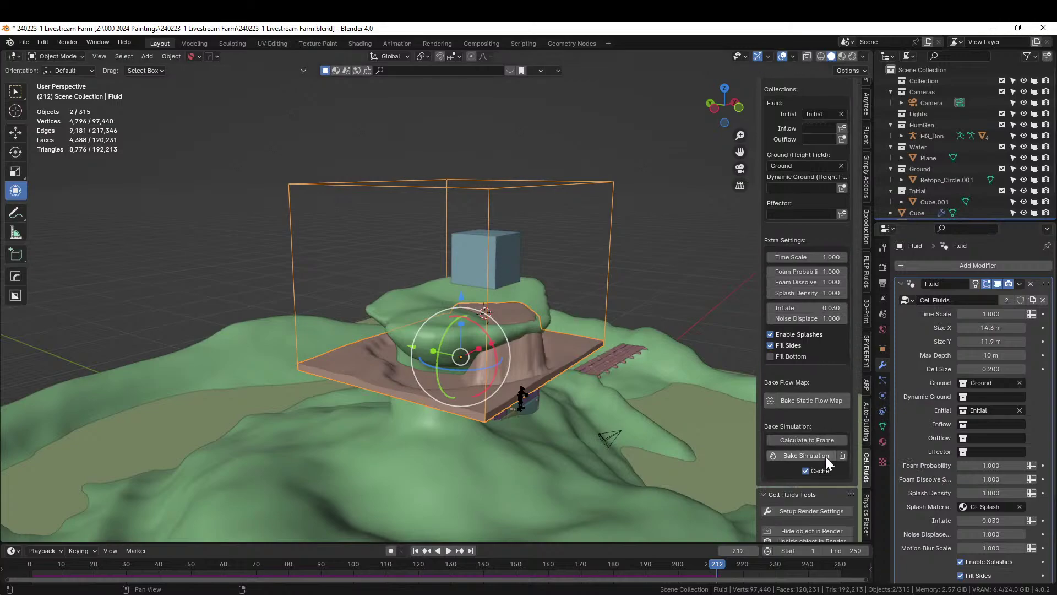
click(819, 400)
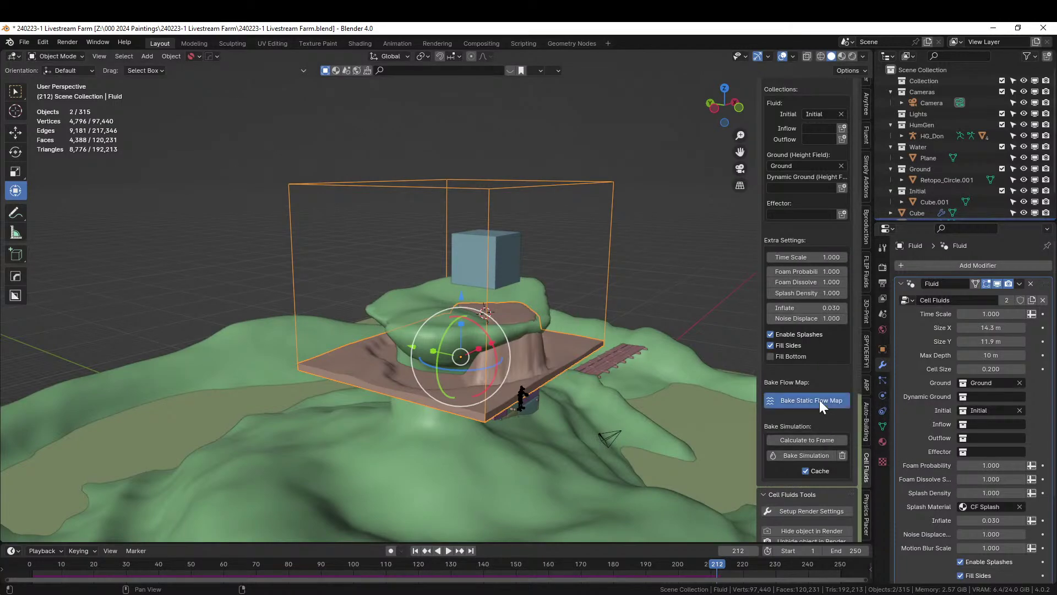
- Isolate the baked fluid mesh in front view with X-ray on and enter Edit Mode
middle_drag(820, 400, 609, 359)
key(KP_Divide)
key(KP_1)
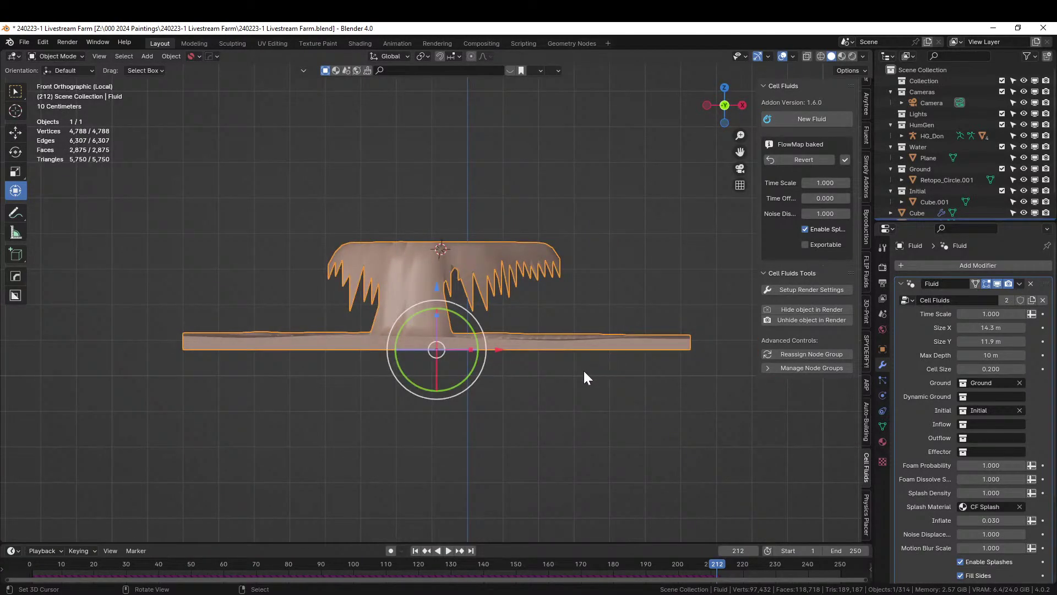
key(alt+z)
key(b)
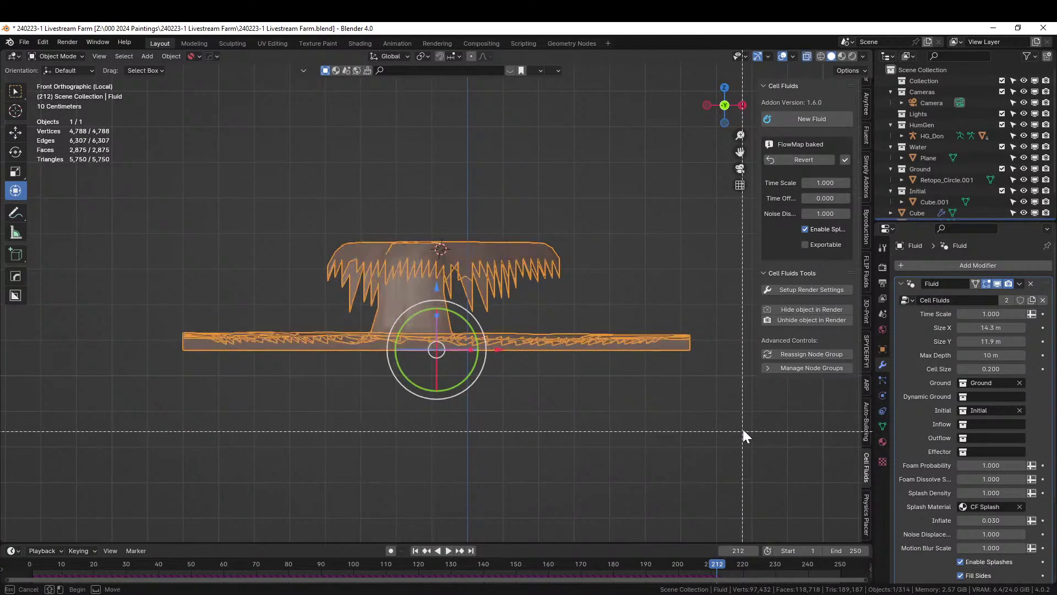
drag(743, 433, 490, 379)
key(Tab)
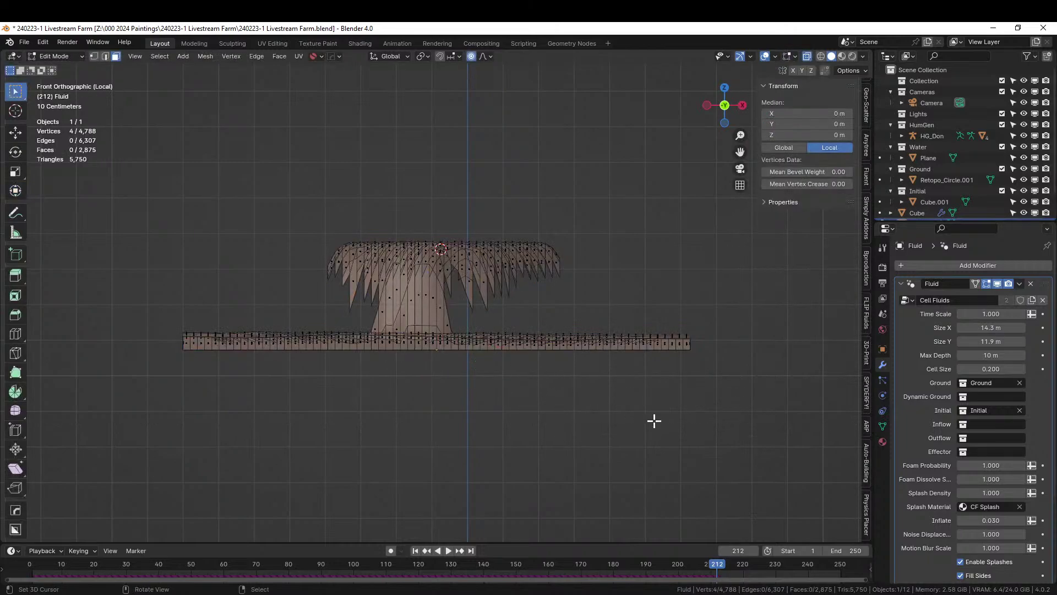
- Delete the faces of the fluid's base slab and falling column, and return to the full scene in Object Mode
key(b)
drag(688, 422, 108, 280)
key(x)
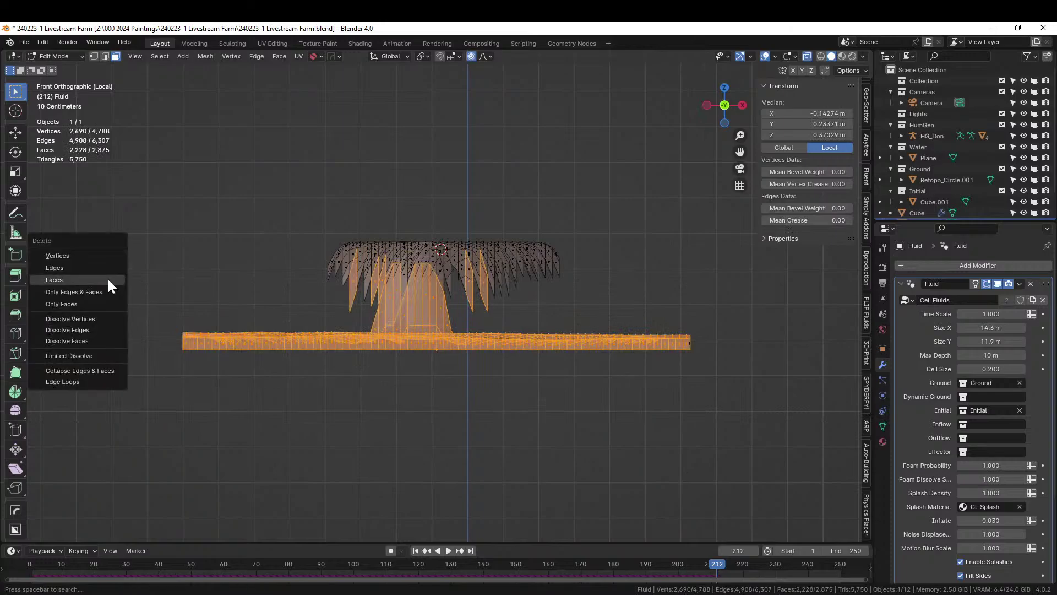
click(108, 279)
key(KP_Divide)
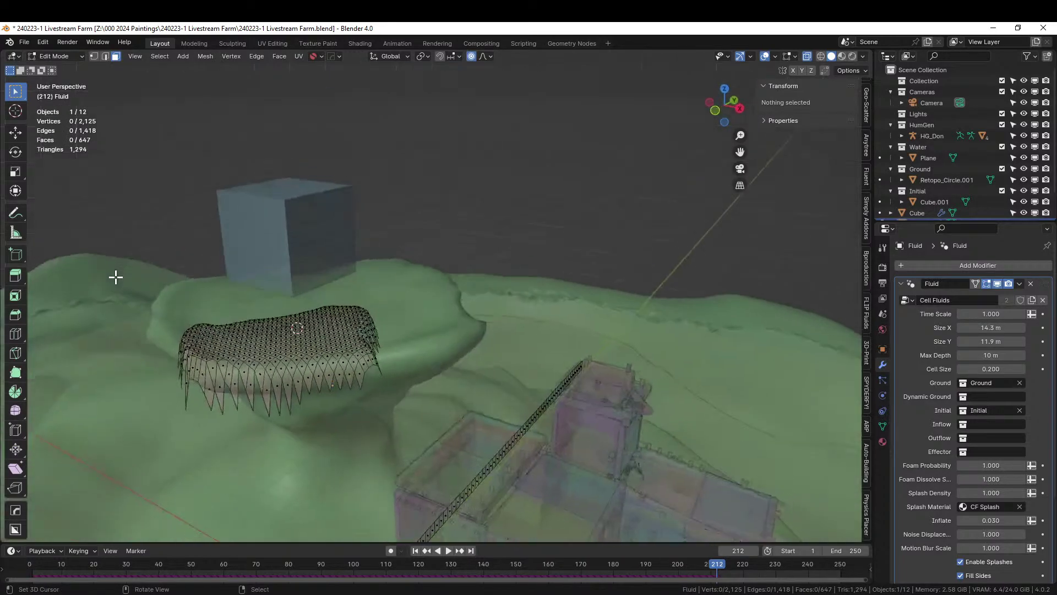
key(KP_Divide)
key(Tab)
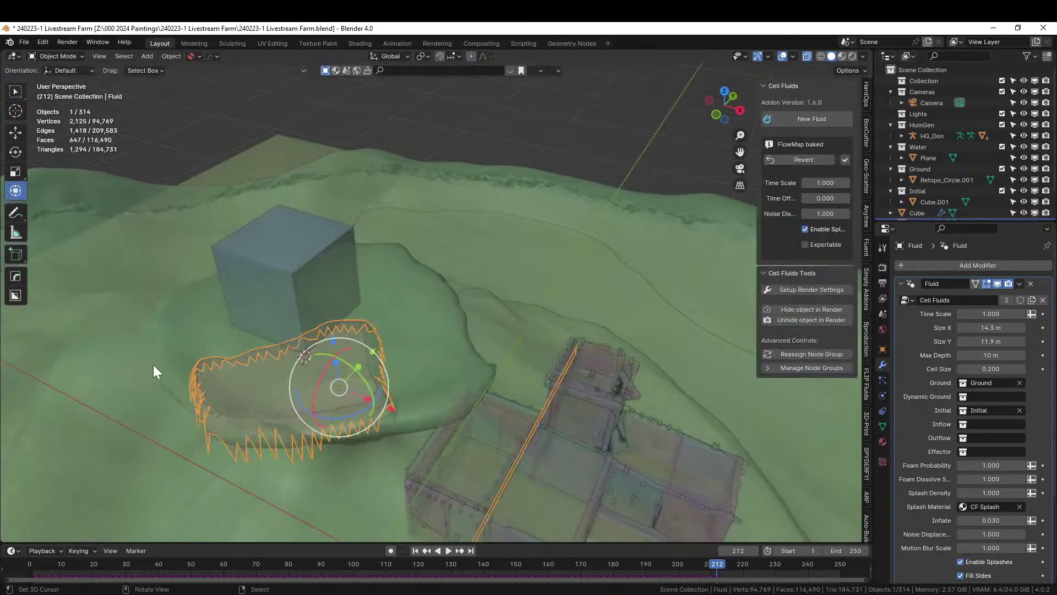
- In Edit Mode, delete the longest jagged fluid faces hanging below the rock's rim
middle_drag(153, 365, 196, 312)
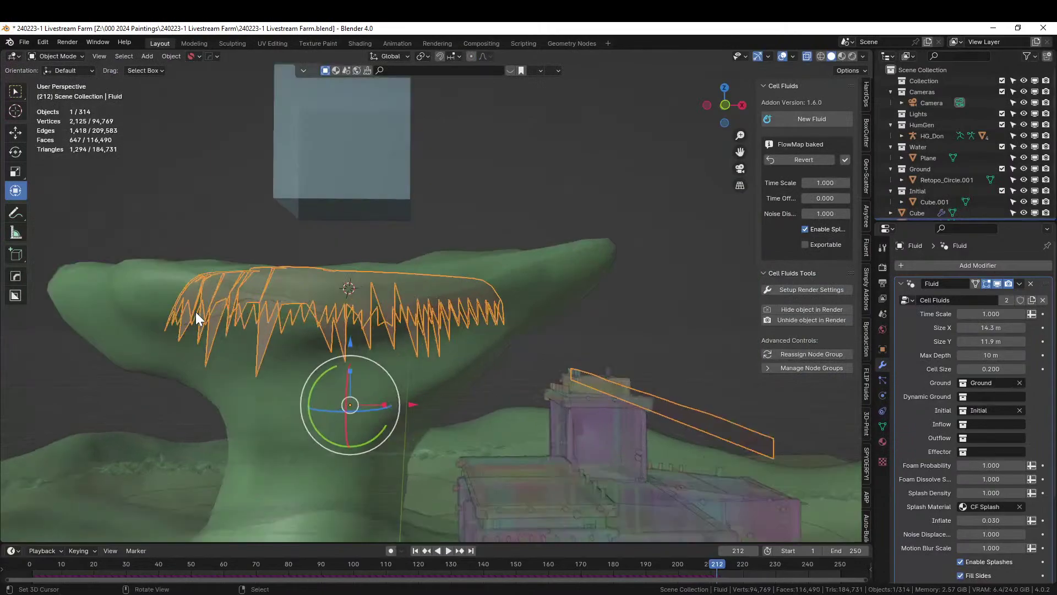
key(Tab)
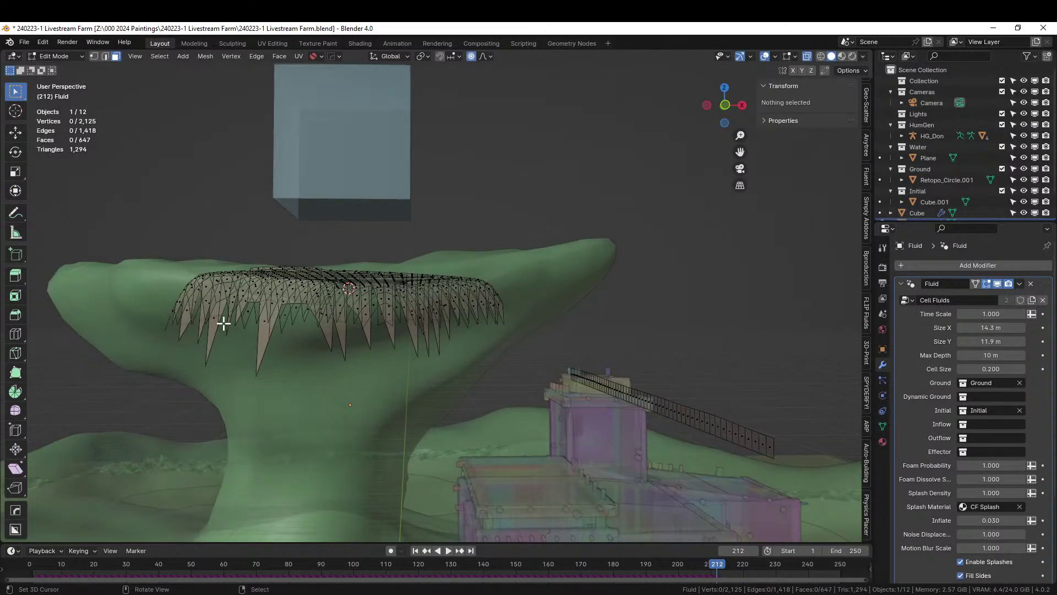
drag(598, 419, 90, 313)
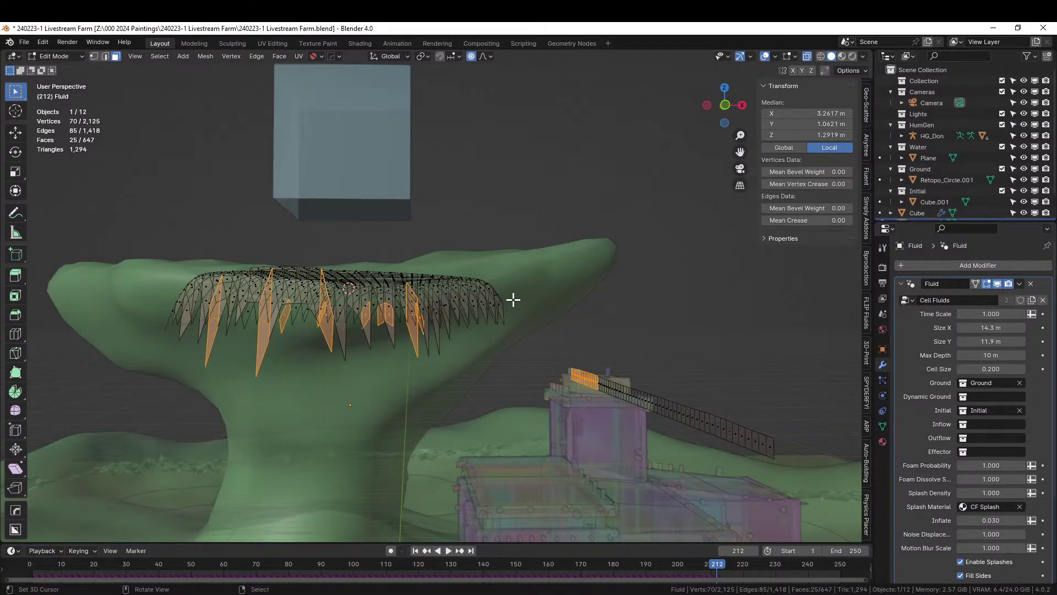
key(x)
click(384, 316)
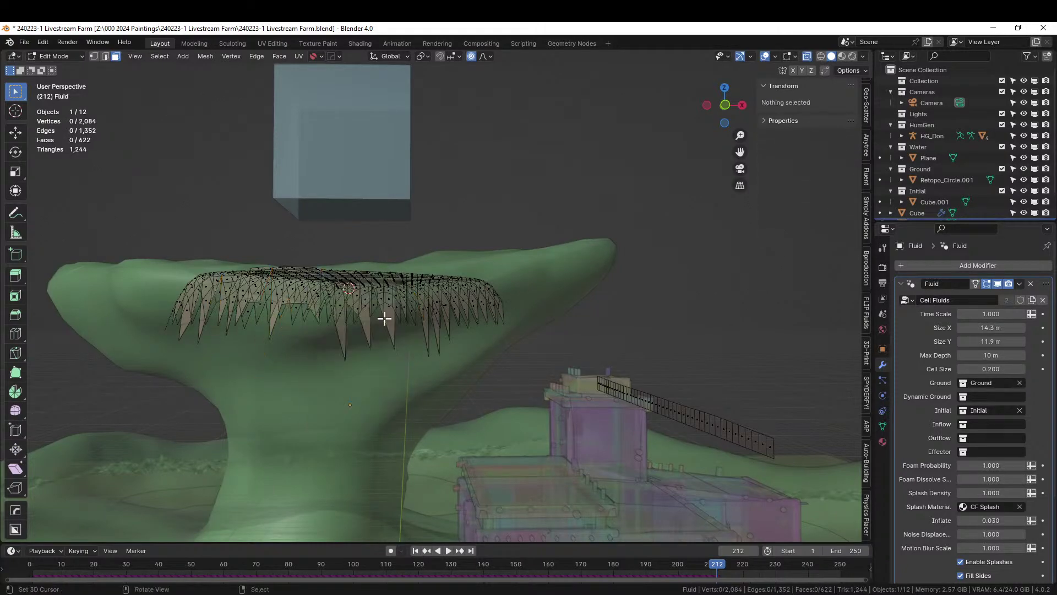
- Turn off X-ray and delete the remaining spiky fluid faces poking through below the rock's rim
key(alt+z)
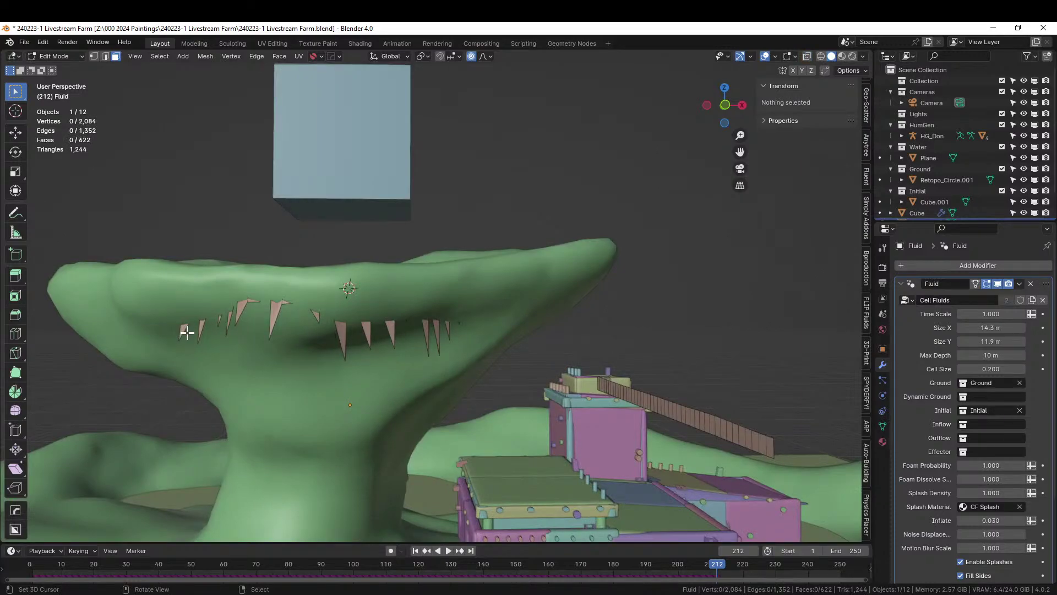
key(c)
mouse_move(455, 346)
mouse_down()
mouse_move(248, 309)
mouse_move(177, 328)
mouse_move(197, 334)
mouse_up()
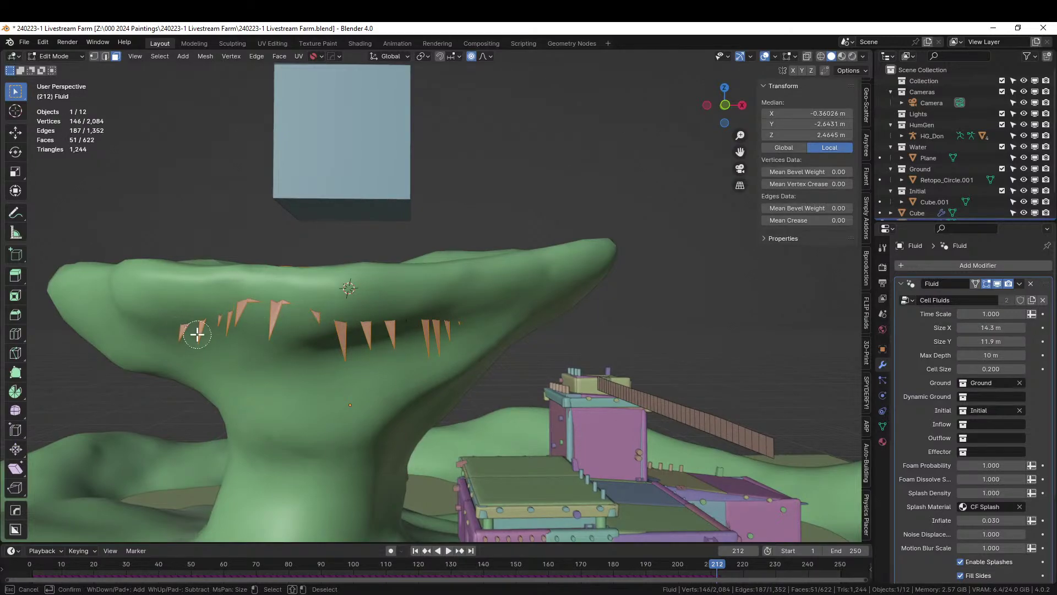
right_click(197, 334)
middle_drag(236, 342, 200, 395)
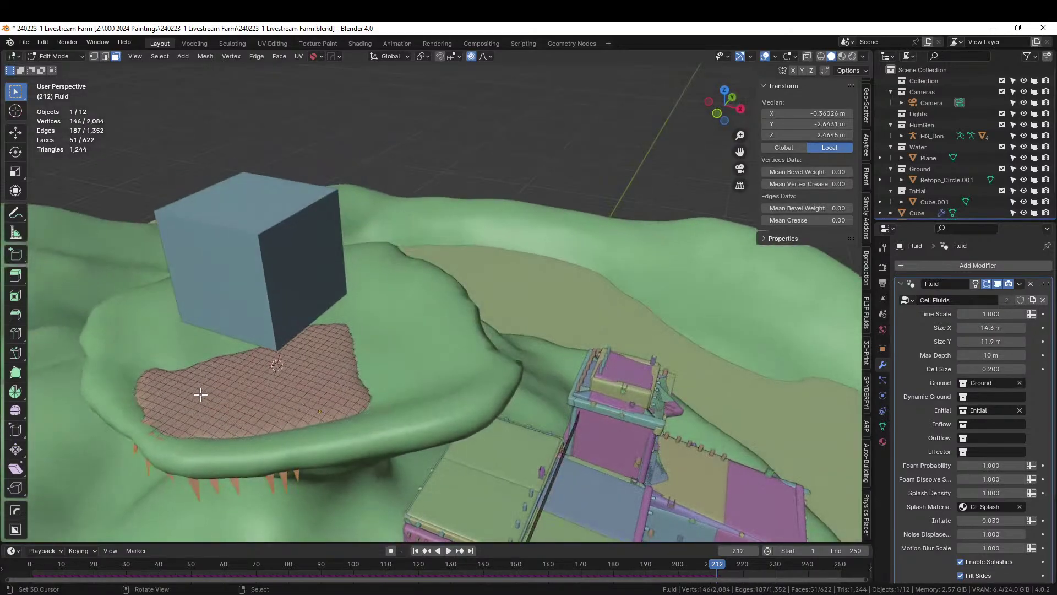
key(x)
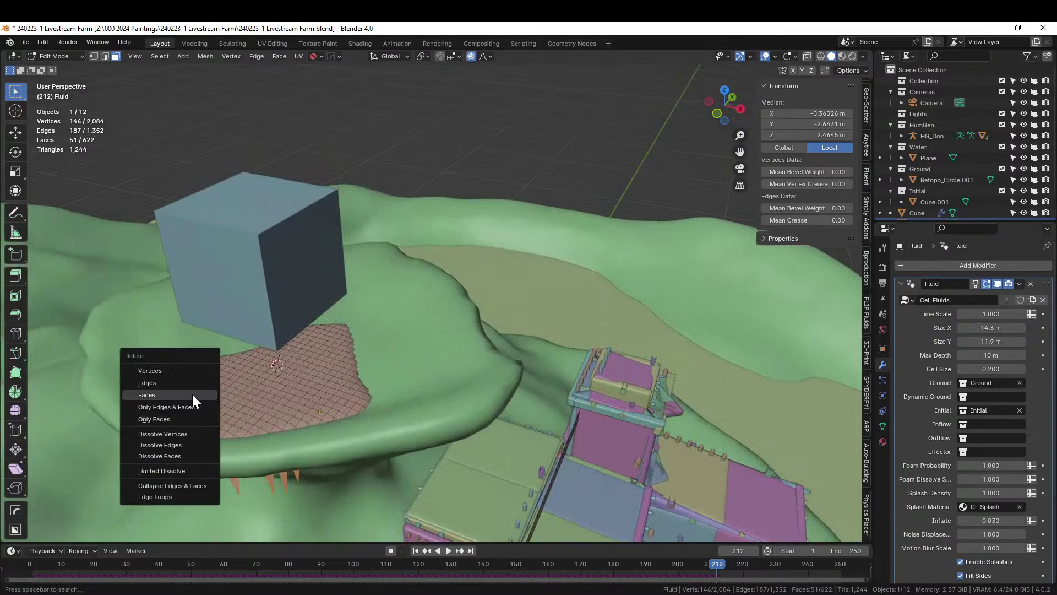
click(192, 395)
middle_drag(184, 395, 229, 347)
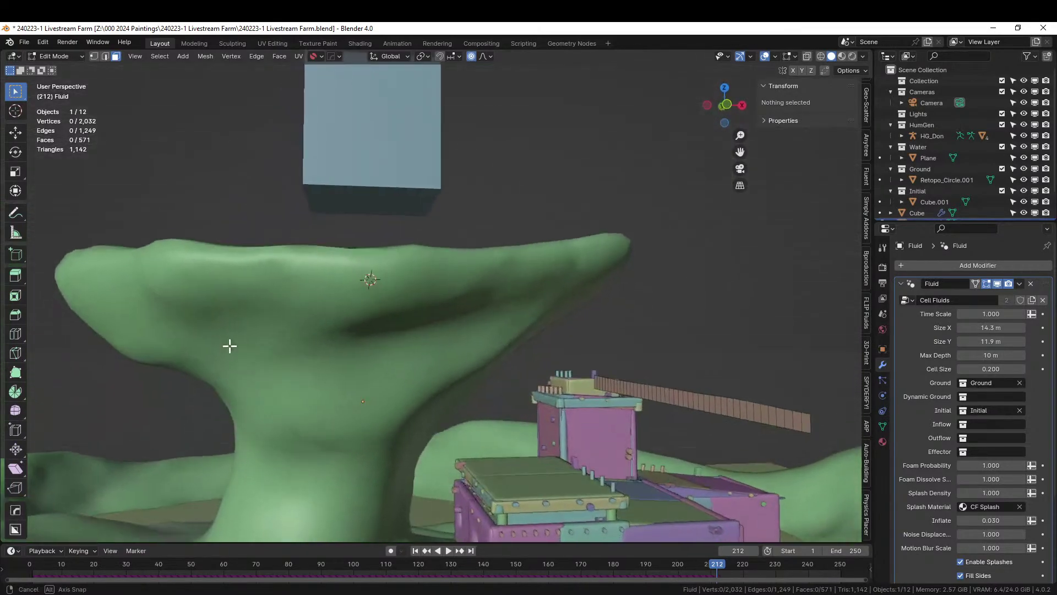
- Delete the whole linked strip of stray fluid faces behind the building's tower and return to Object Mode
click(713, 406)
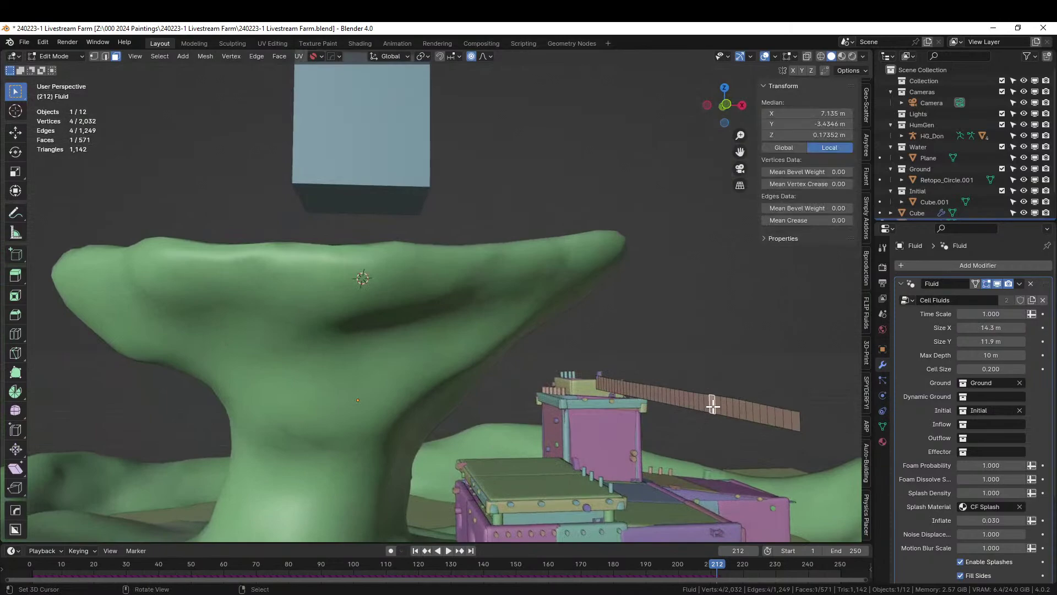
key(l)
key(x)
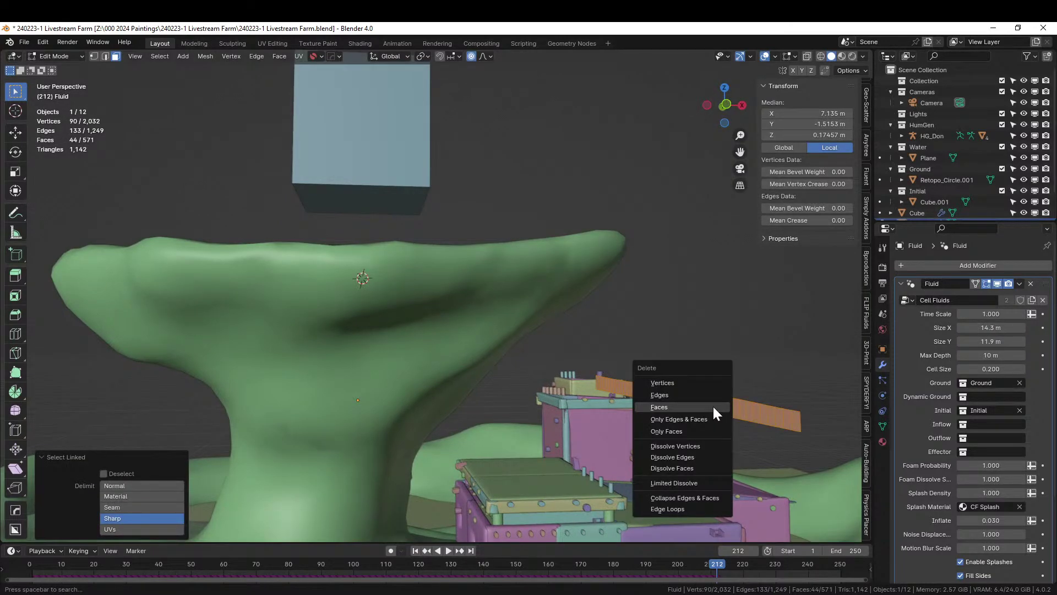
click(713, 406)
key(Tab)
key(KP_Divide)
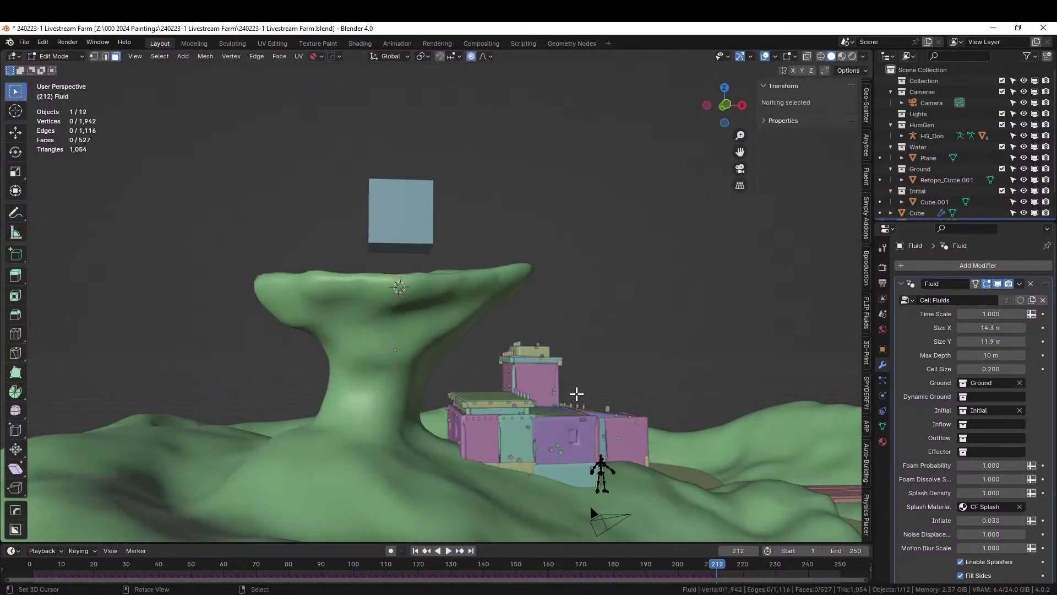
- Delete the blue Initial cube floating above the rock tower
middle_drag(574, 395, 576, 435)
click(402, 279)
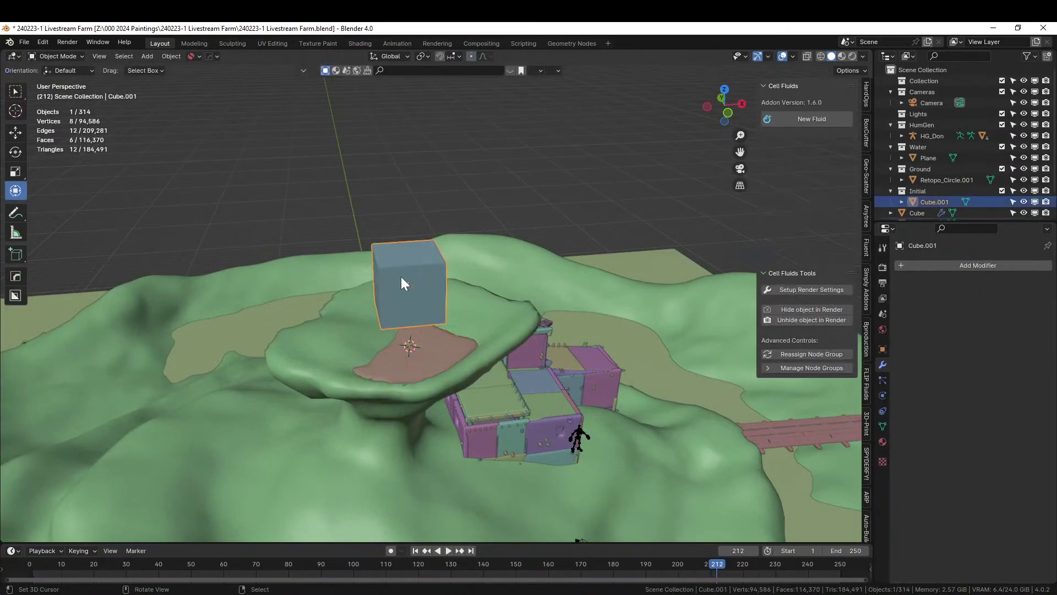
key(x)
click(402, 279)
scroll(402, 279, up, 3)
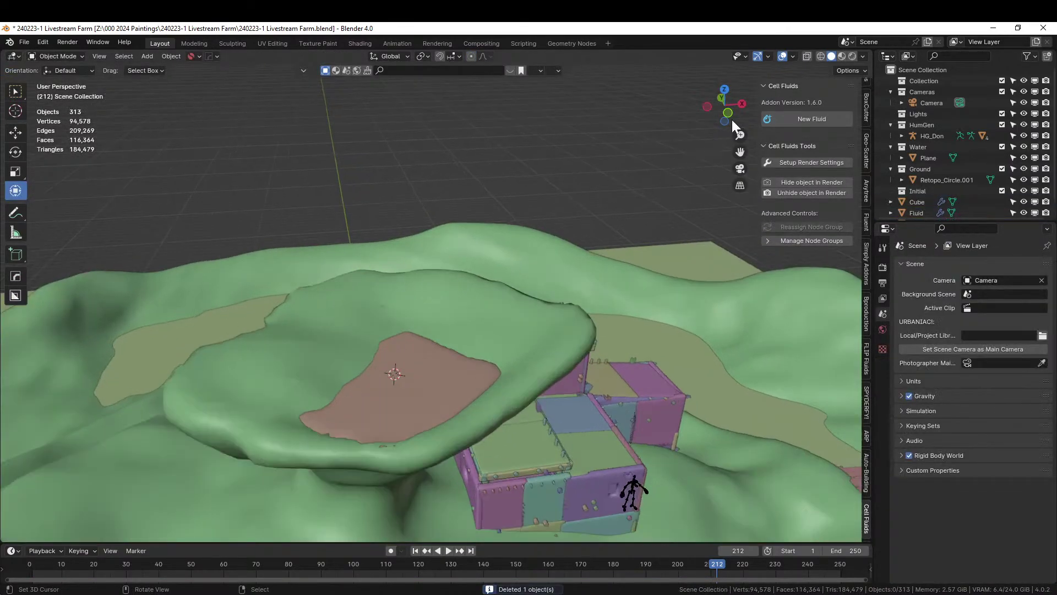
- Switch the viewport to rendered shading and check the baked water on the rock tower from several angles
click(852, 55)
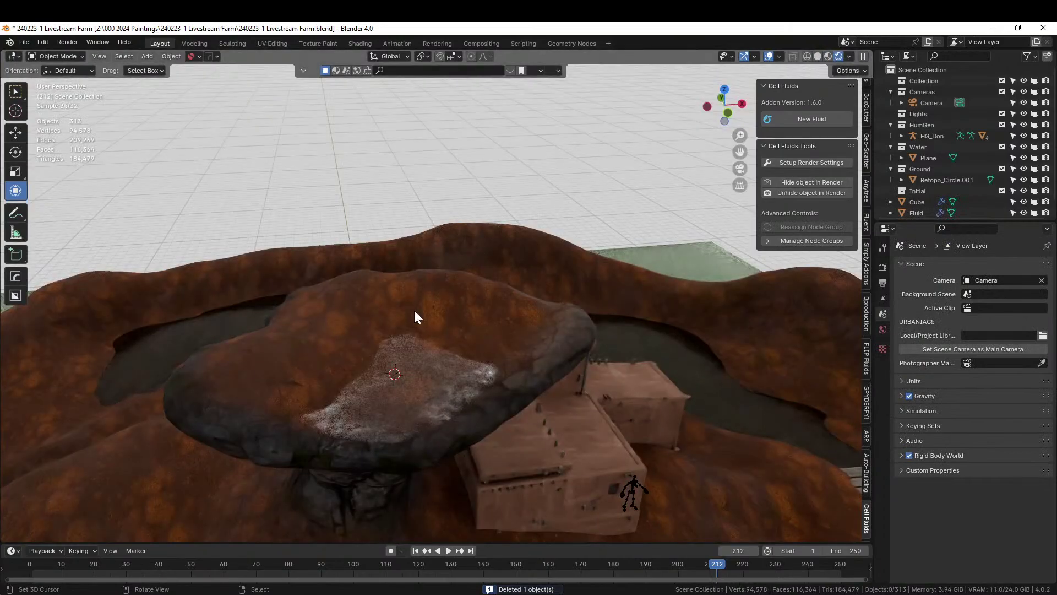
middle_drag(415, 312, 286, 323)
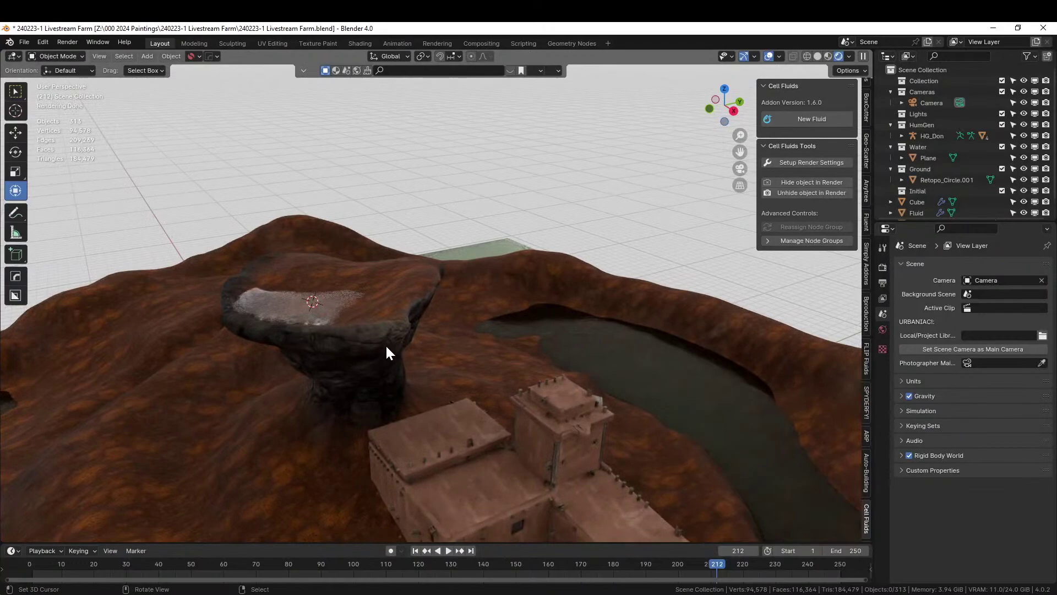
middle_drag(386, 345, 380, 329)
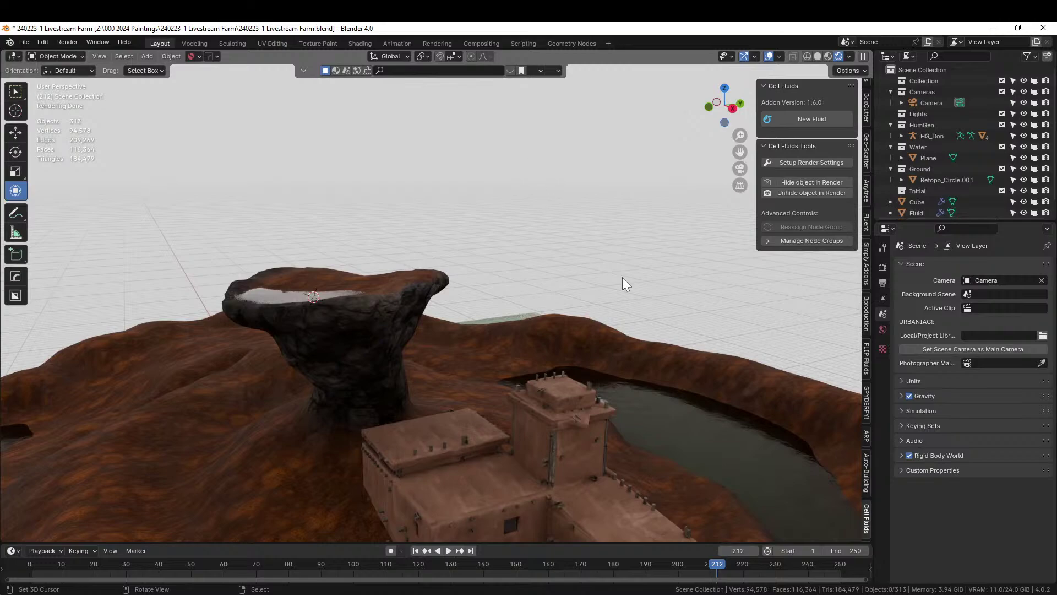
- Select the large water plane and make it editable with the aquatiq Convert to Editable tool
click(692, 429)
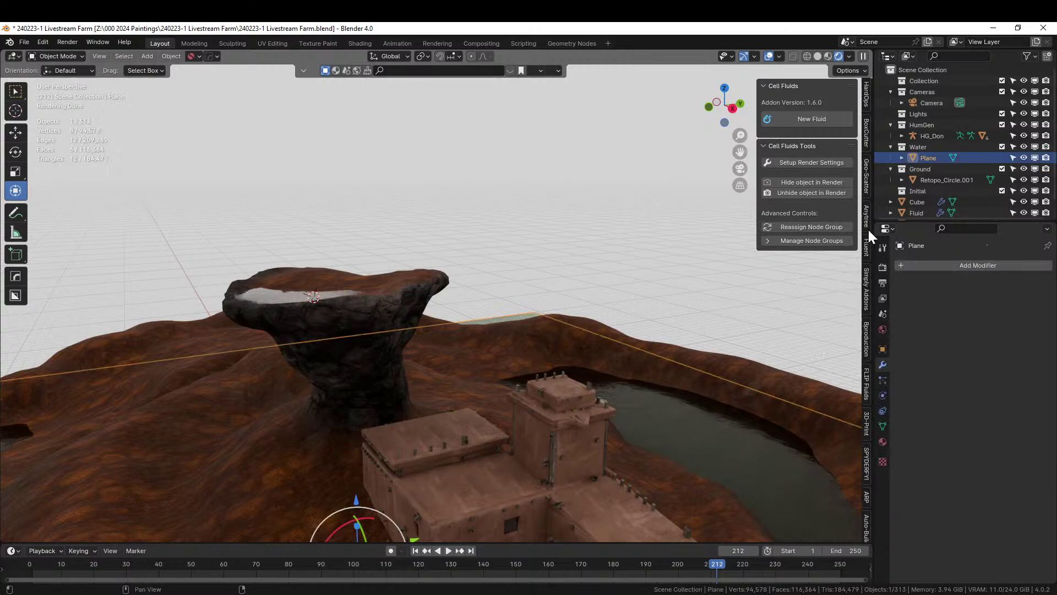
scroll(867, 153, up, 5)
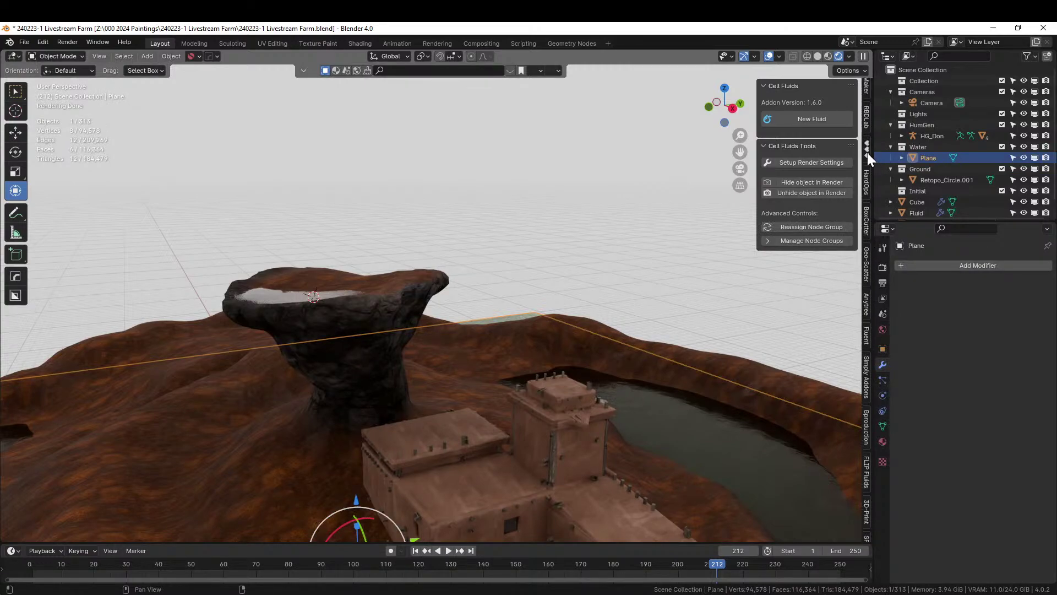
scroll(868, 153, up, 6)
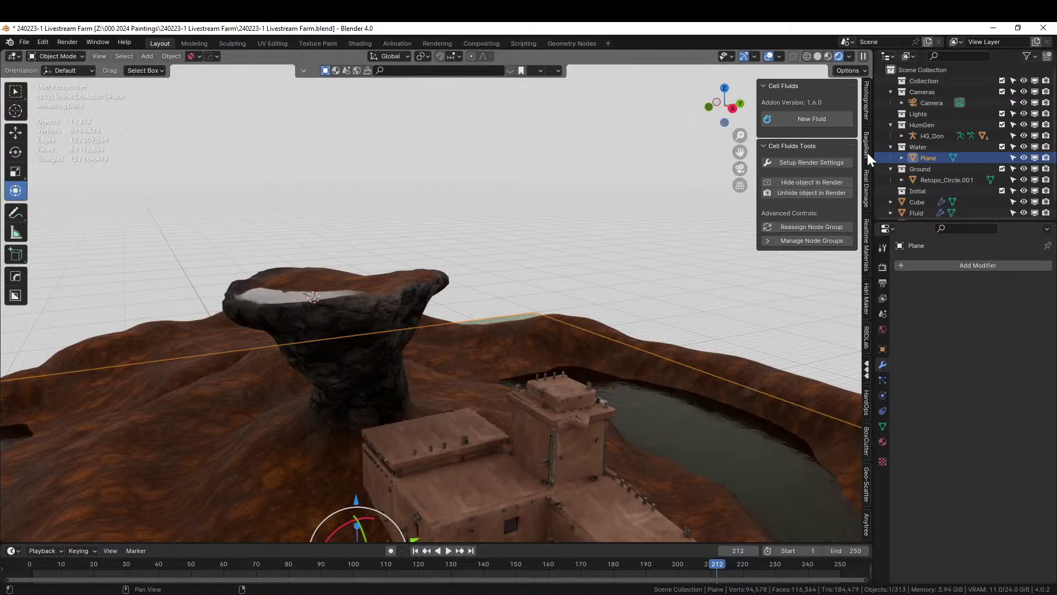
scroll(867, 153, up, 6)
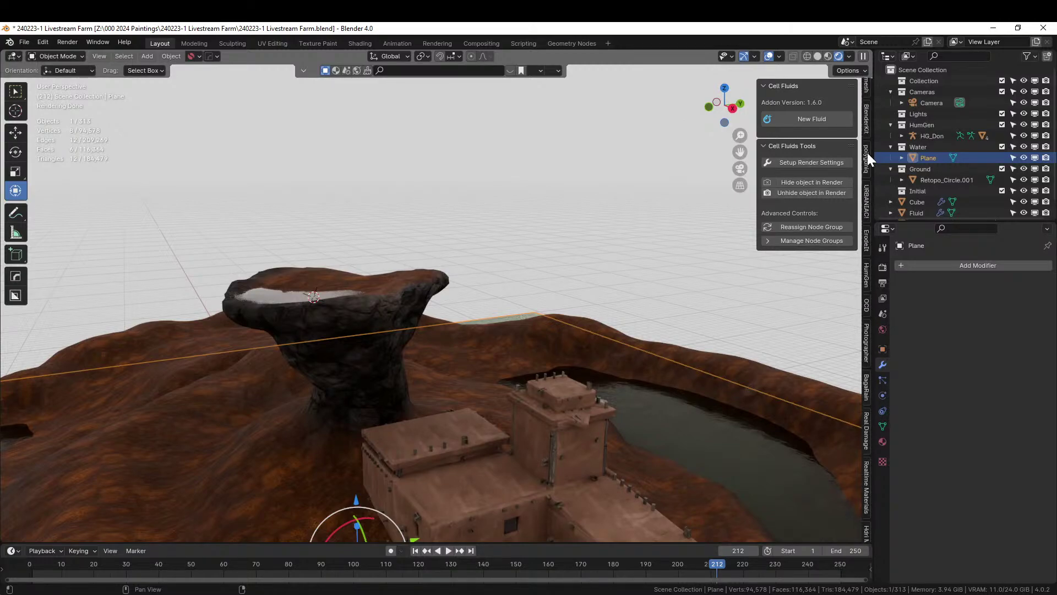
click(868, 154)
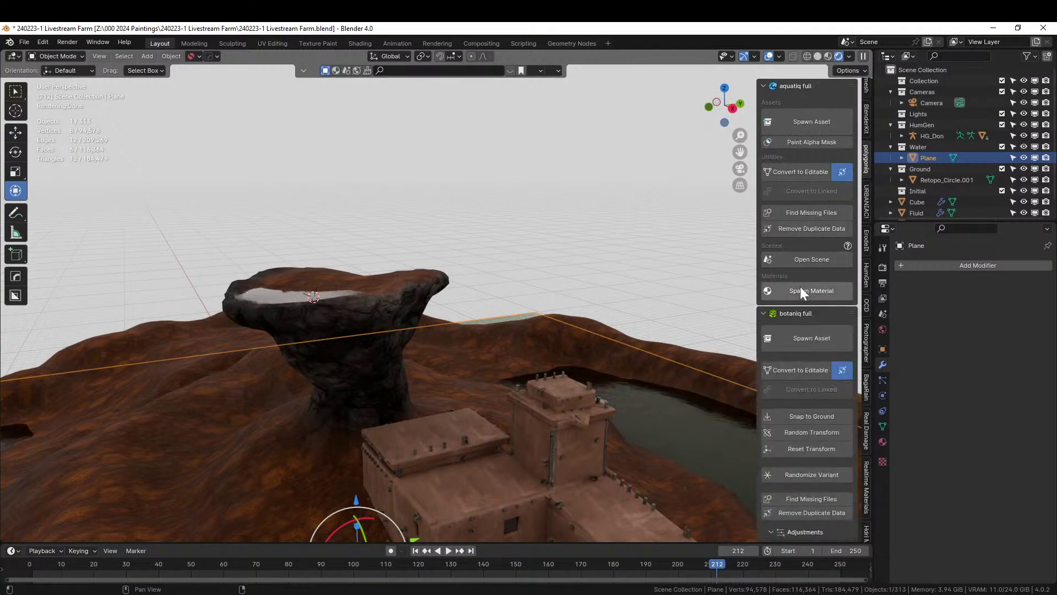
click(803, 172)
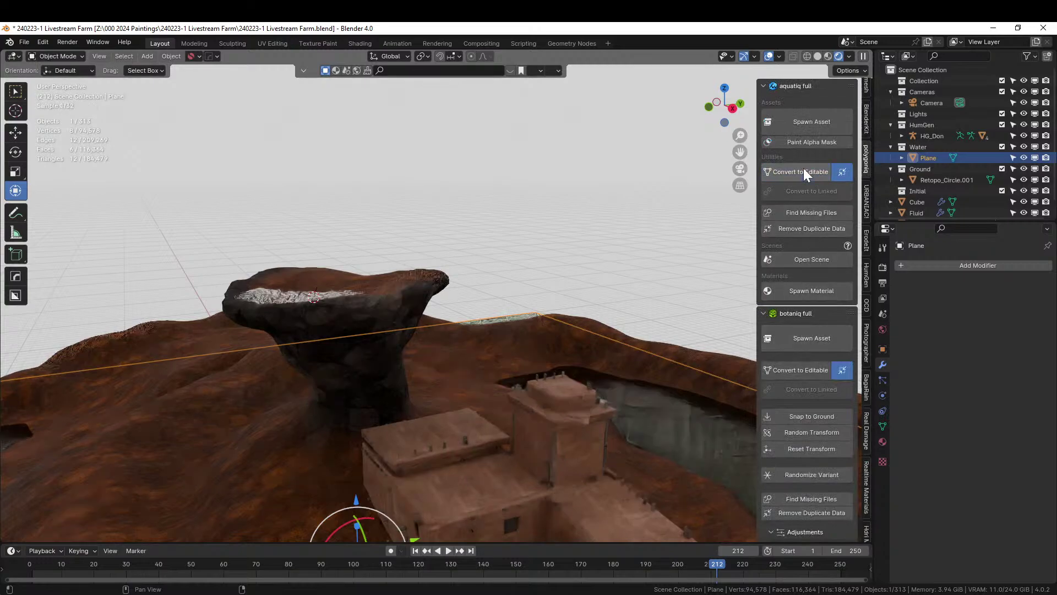
- Set the aq_Water_Pond material's Base Color to a reddish brown with hue 0.064, saturation 0.411 and value 0.463
click(883, 440)
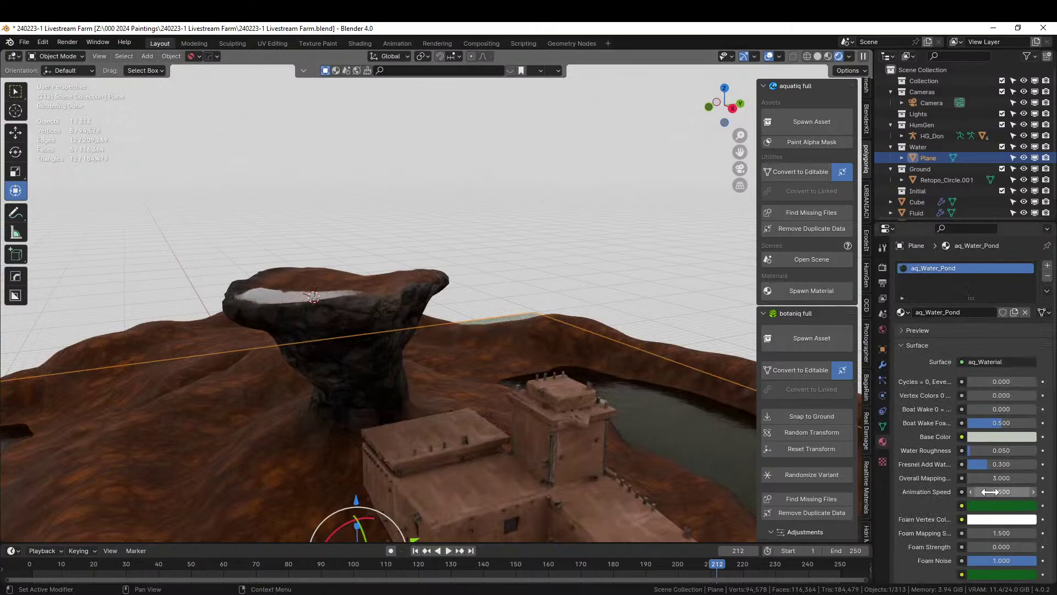
click(992, 436)
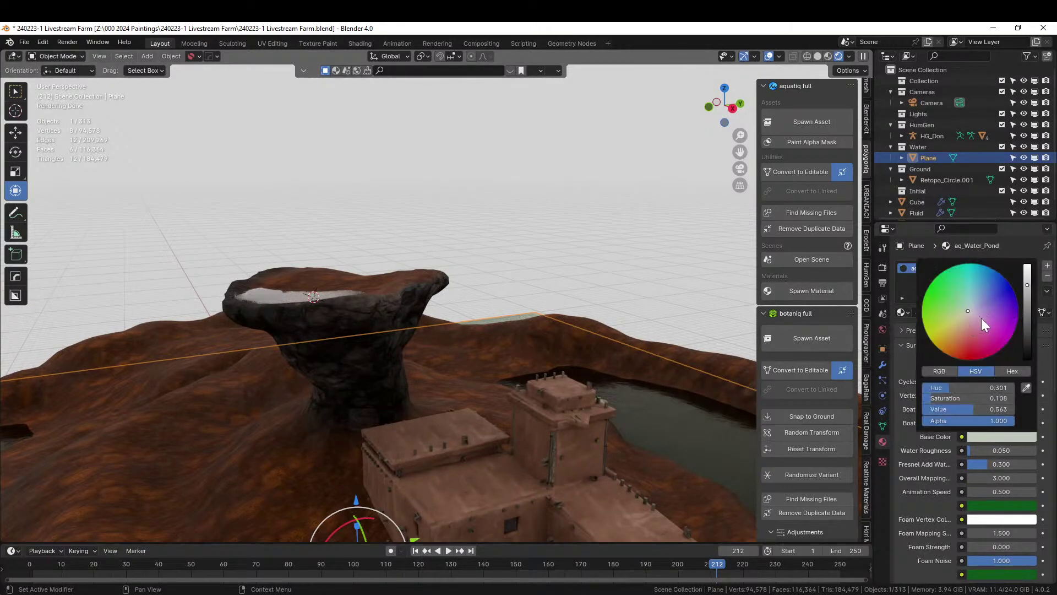
click(965, 327)
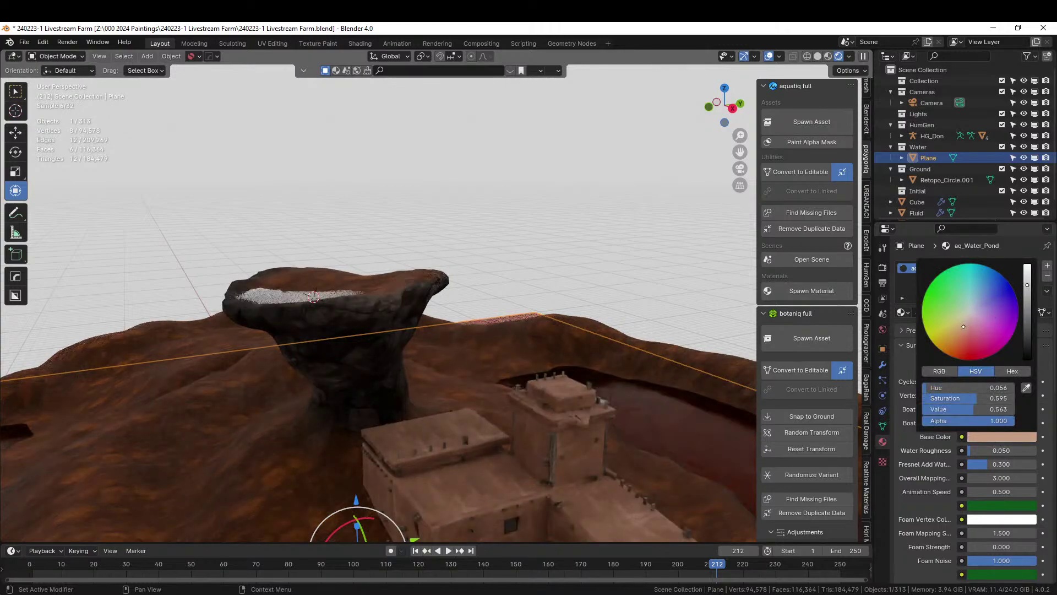
click(966, 321)
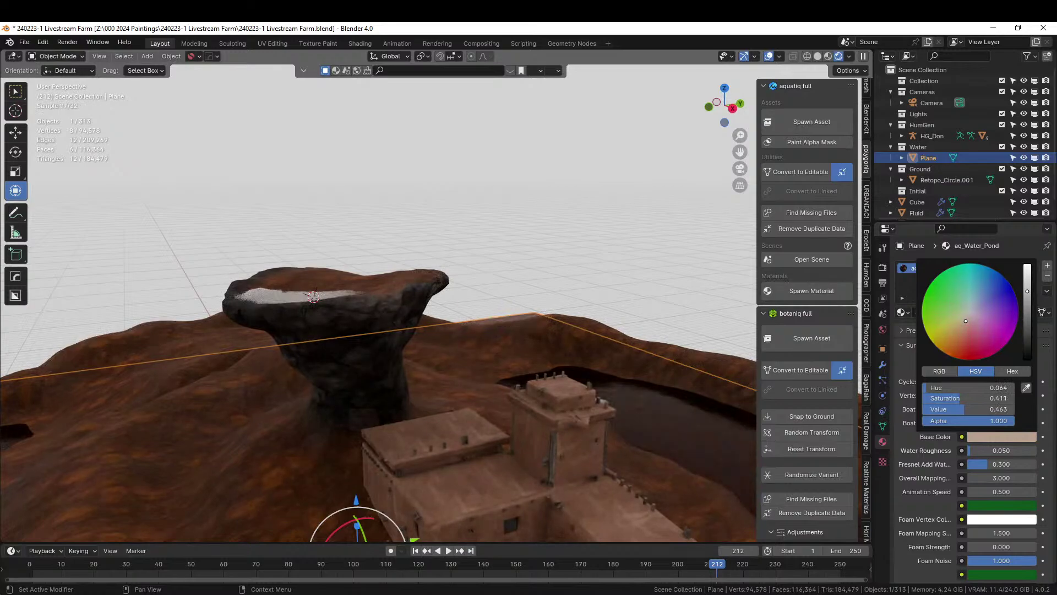
- Shift the pond water's Base Color to a slightly pinker, less saturated tone, and save the file
middle_drag(612, 312, 596, 369)
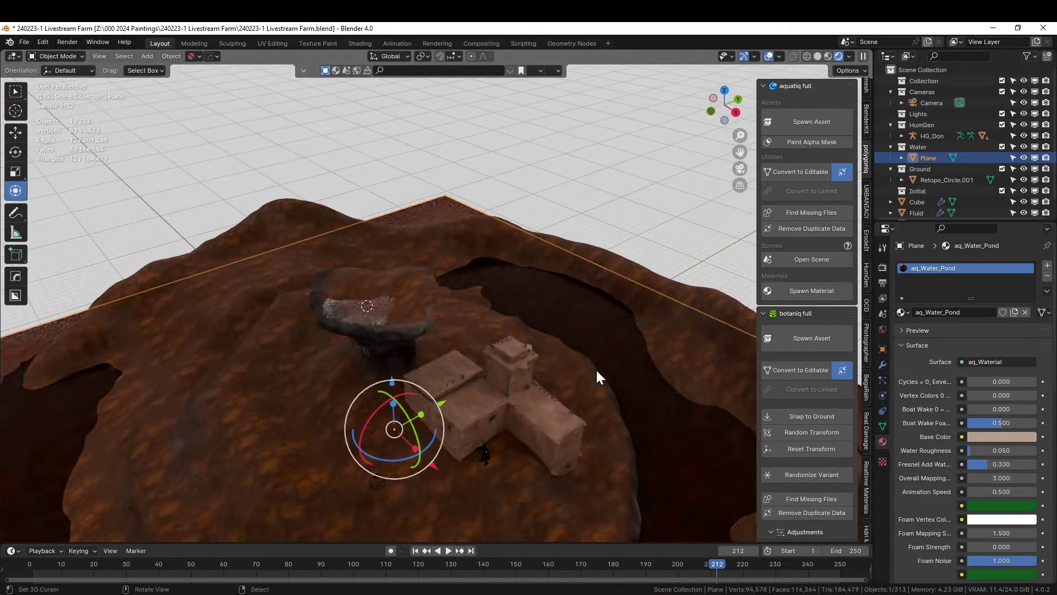
click(995, 433)
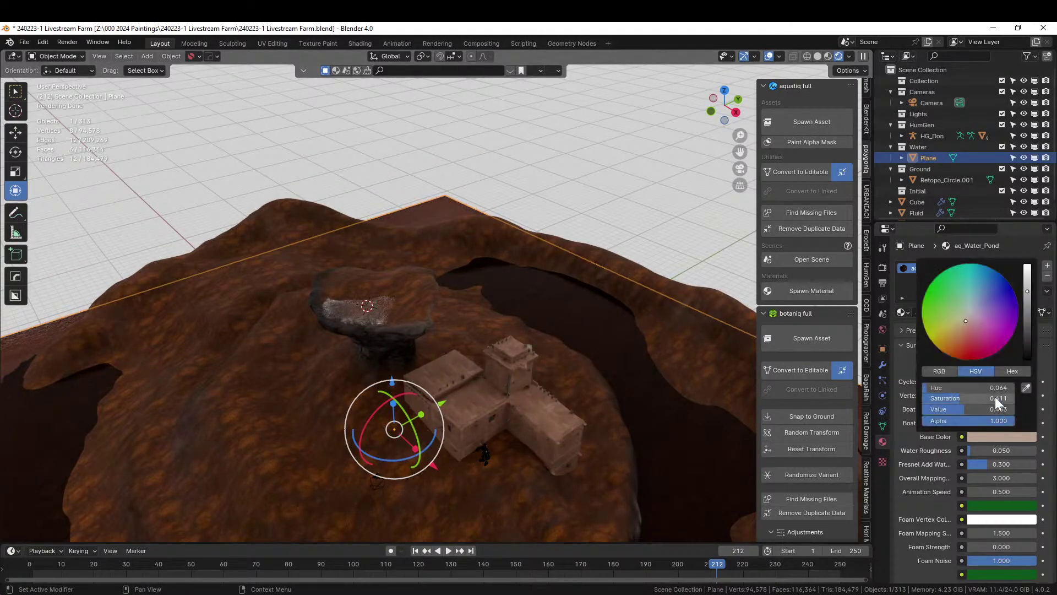
drag(966, 321, 968, 319)
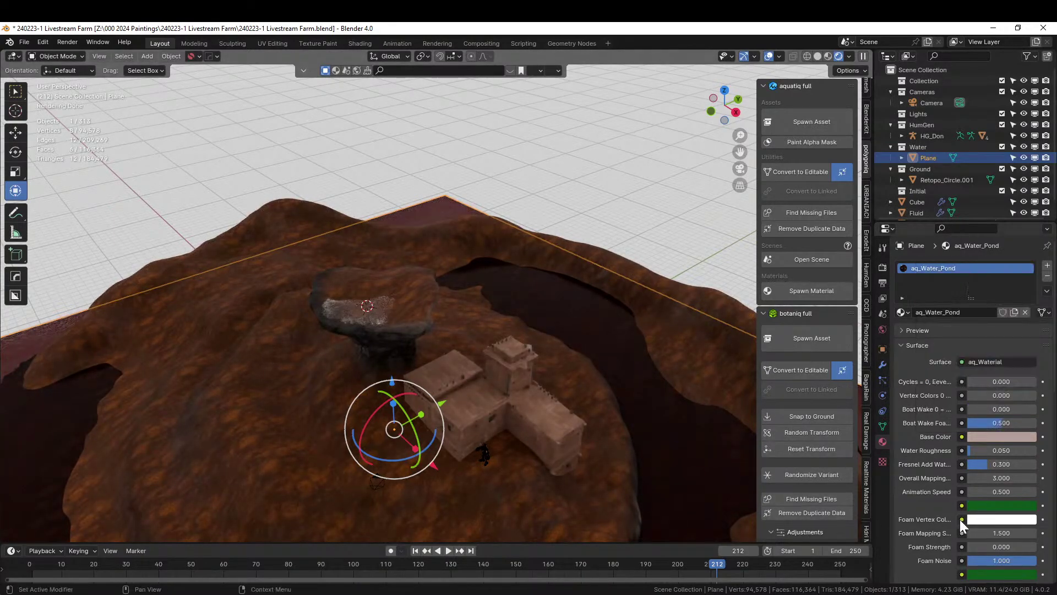
scroll(973, 518, down, 10)
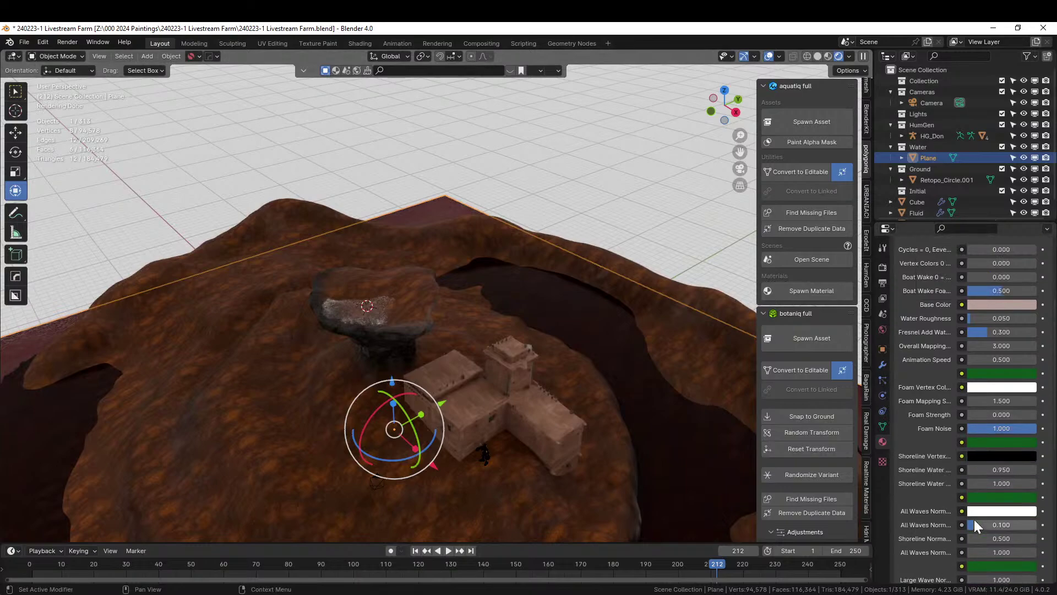
scroll(974, 520, down, 3)
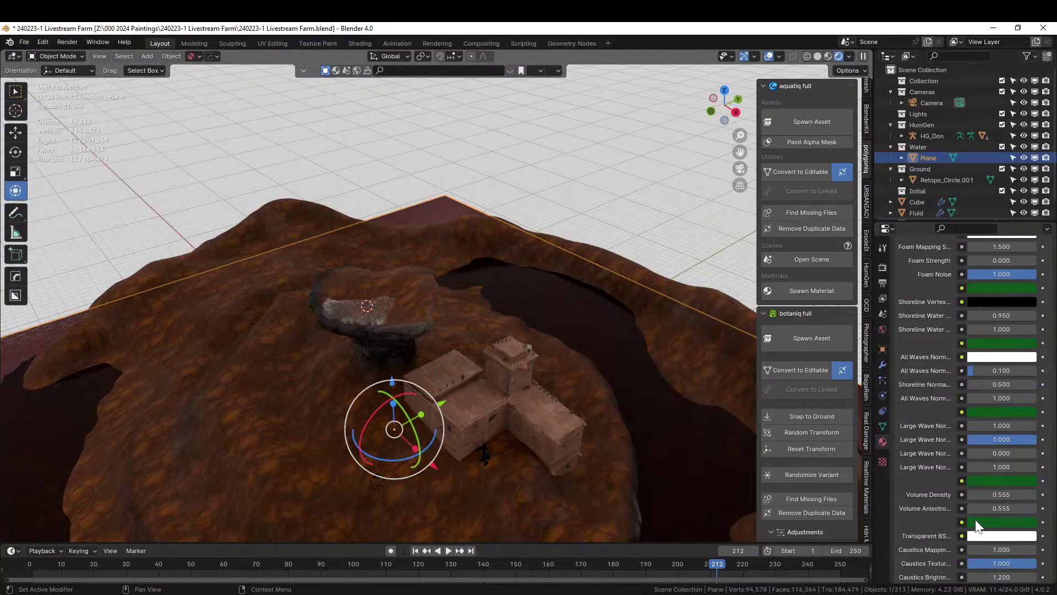
click(517, 171)
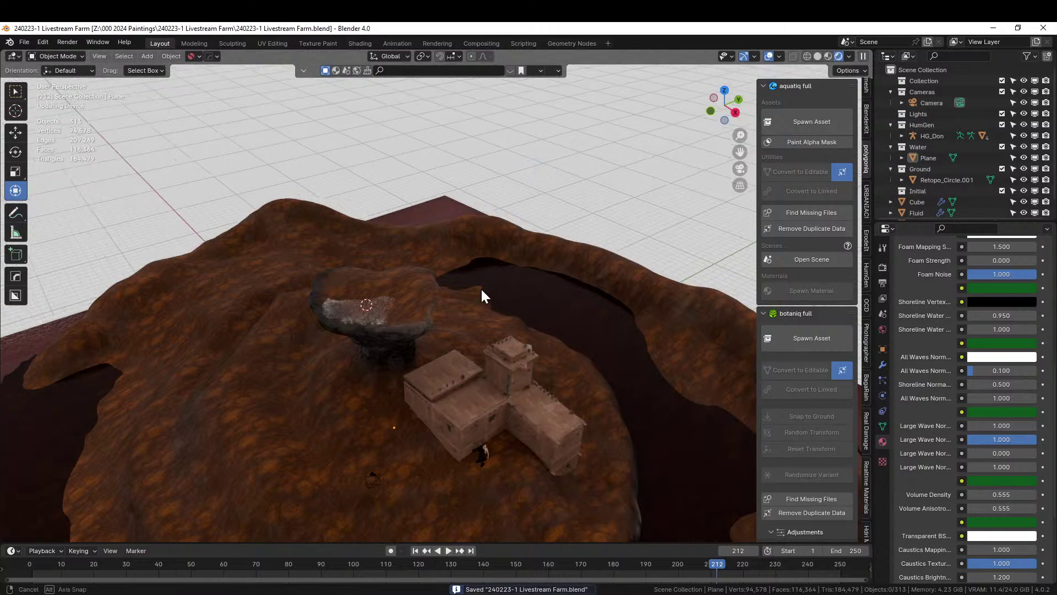
- Open the pueblo building in Edit Mode and show its Pueblo Preset modifier result while editing
middle_drag(481, 292, 447, 278)
scroll(447, 278, up, 8)
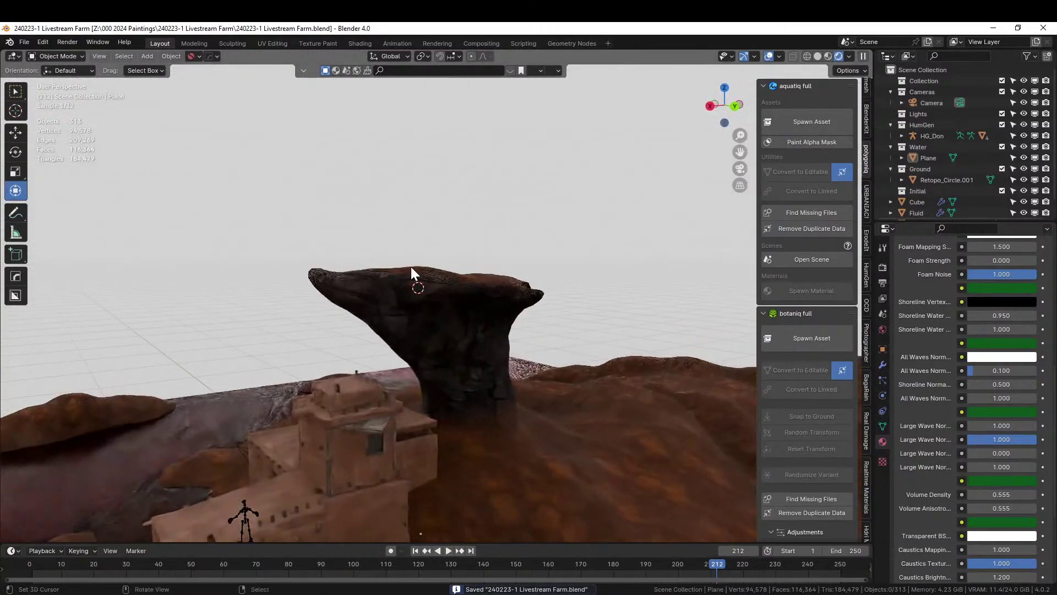
middle_drag(389, 407, 394, 339)
click(396, 336)
key(Tab)
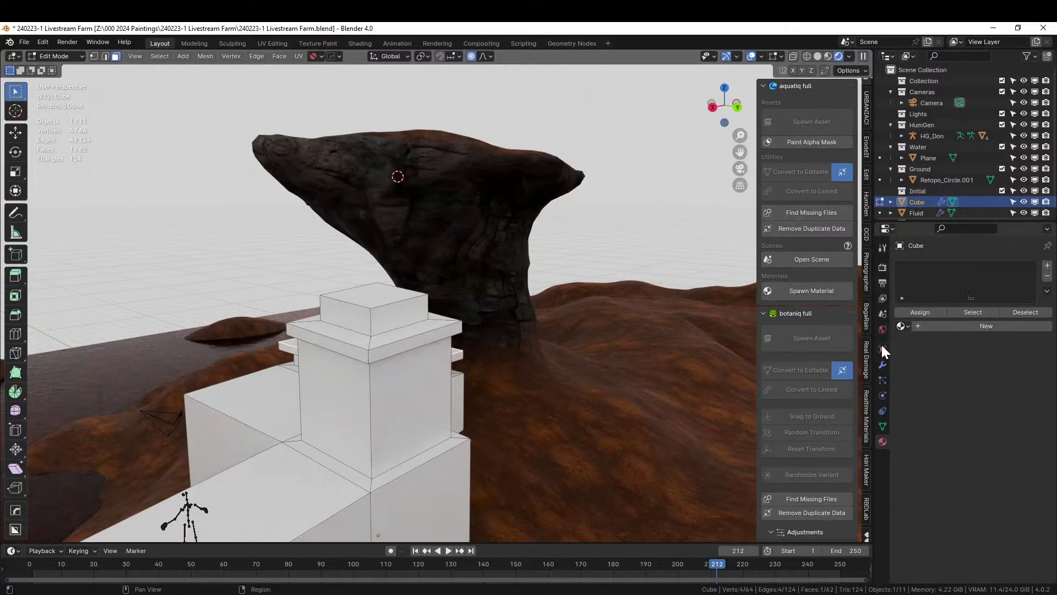
click(883, 365)
click(984, 284)
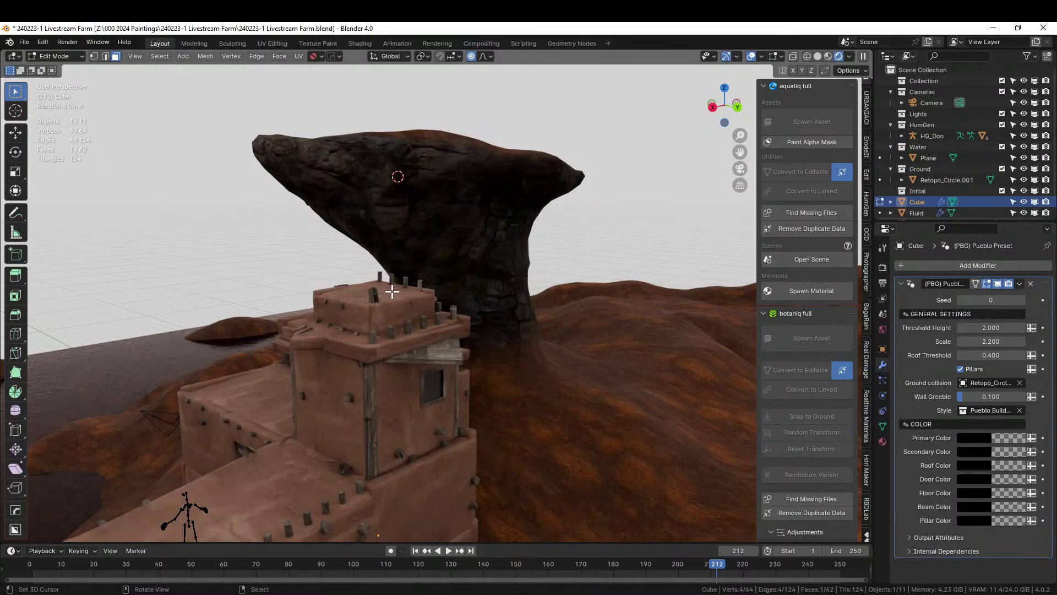
key(g)
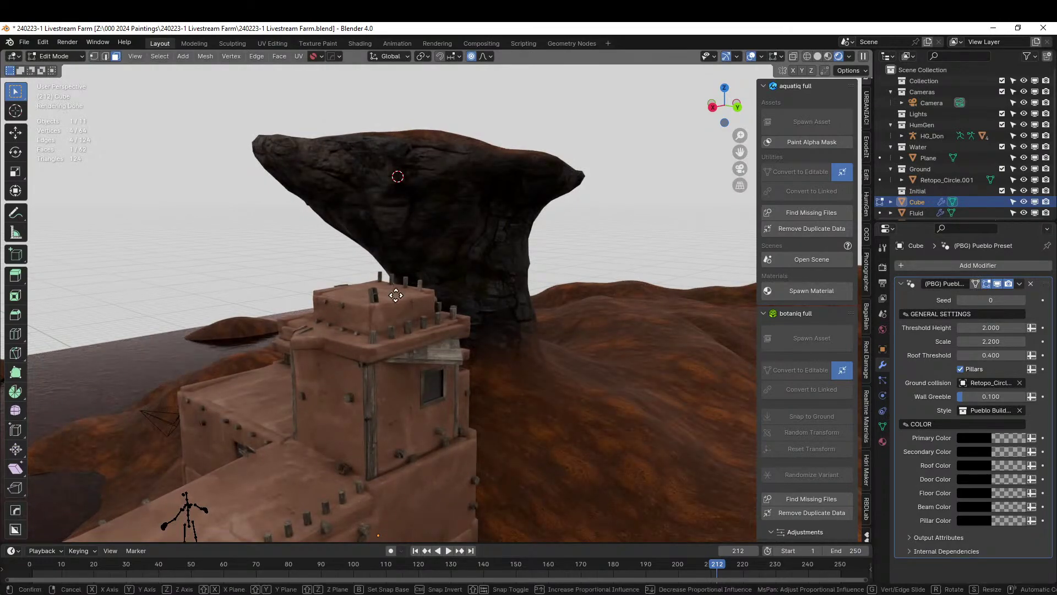
key(z)
click(398, 291)
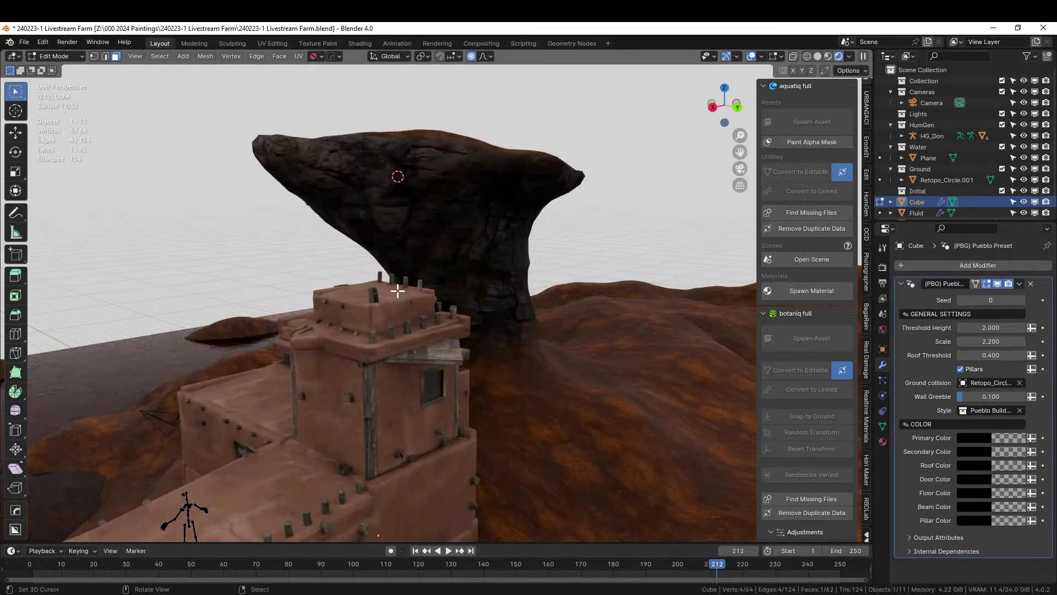
- Turn off proportional editing and raise the top face of the pueblo tower by about 0.43 m along Z
key(o)
key(g)
key(z)
click(398, 272)
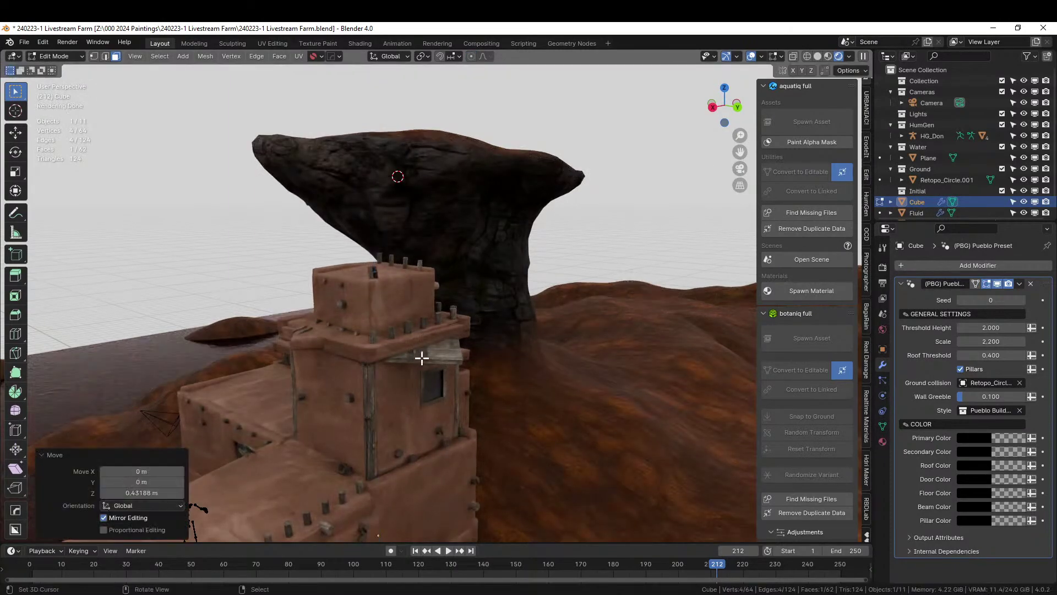
- Try to shift the selected ledge face of the pueblo tower outward by about -0.54 m in X and 0.57 m in Y
key(g)
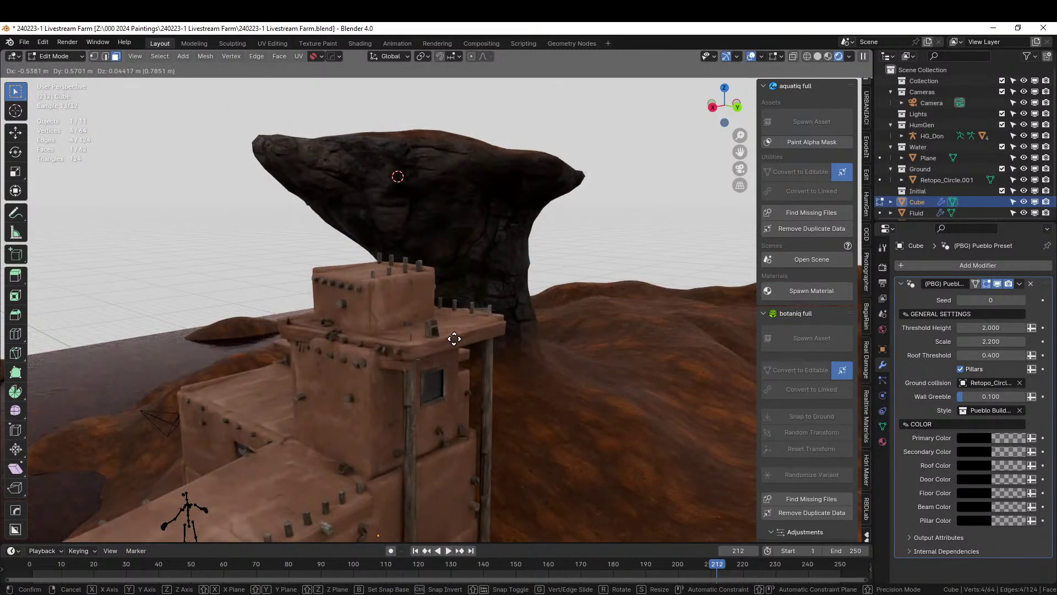
click(454, 338)
middle_drag(454, 338, 510, 404)
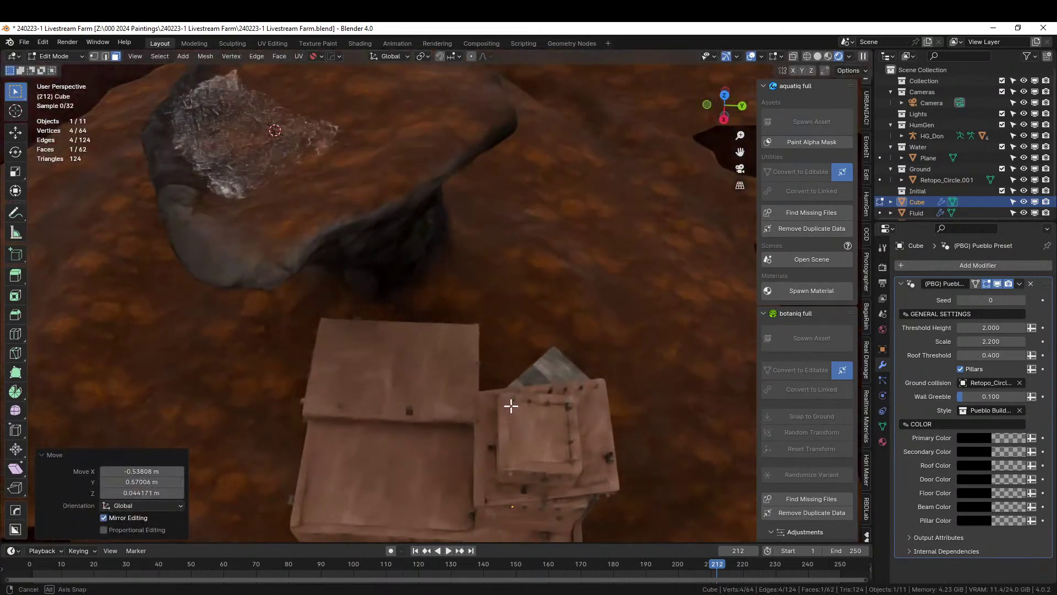
key(ctrl+z)
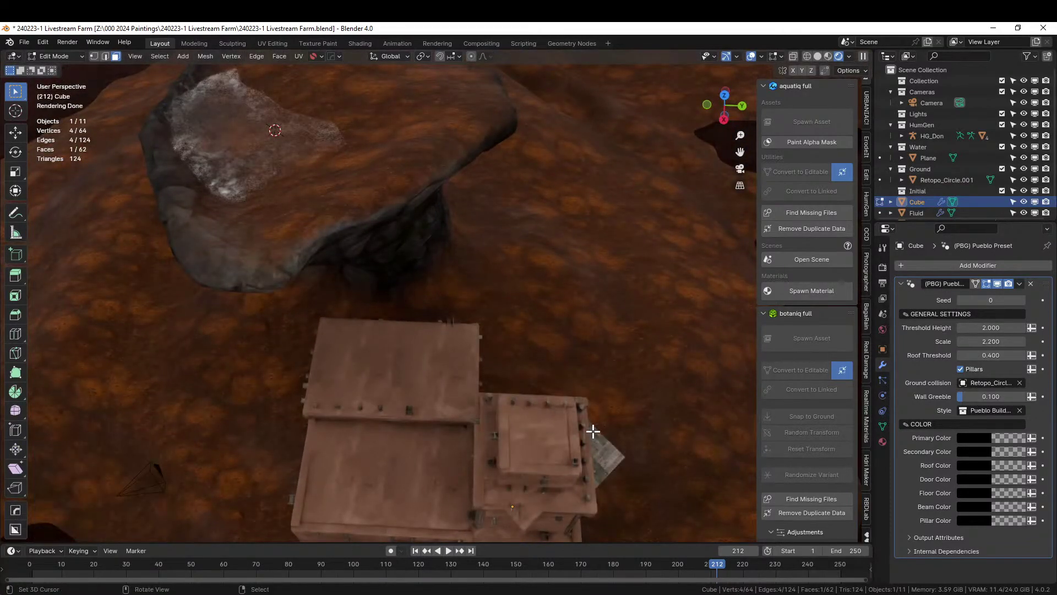
middle_drag(593, 431, 585, 359)
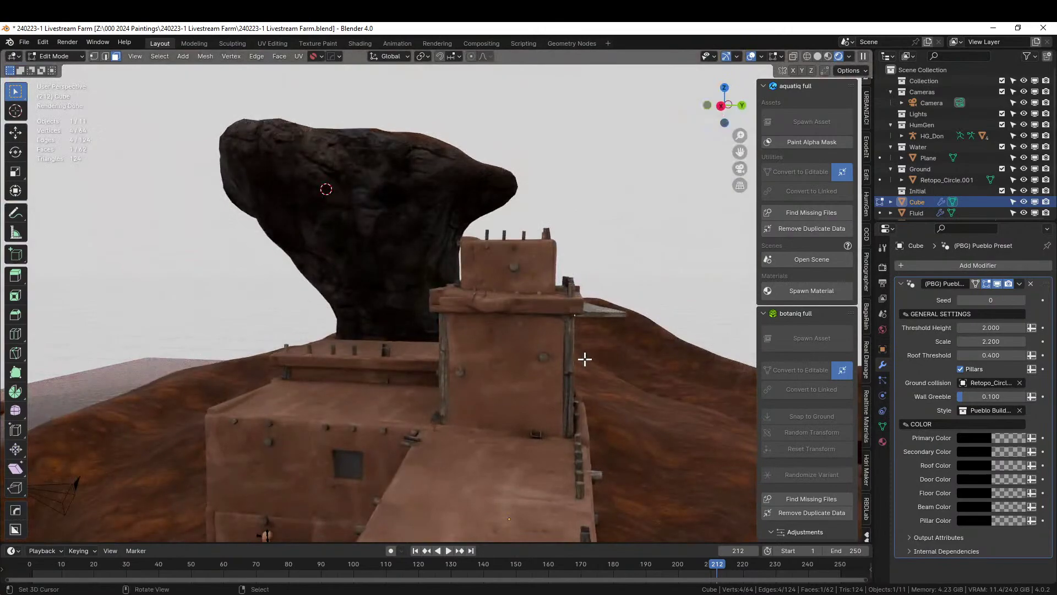
- Hide the Pueblo Preset result in Edit Mode and raise the tower's rooftop block and surrounding ledge top about 0.56 m along Z
click(986, 283)
scroll(559, 290, up, 6)
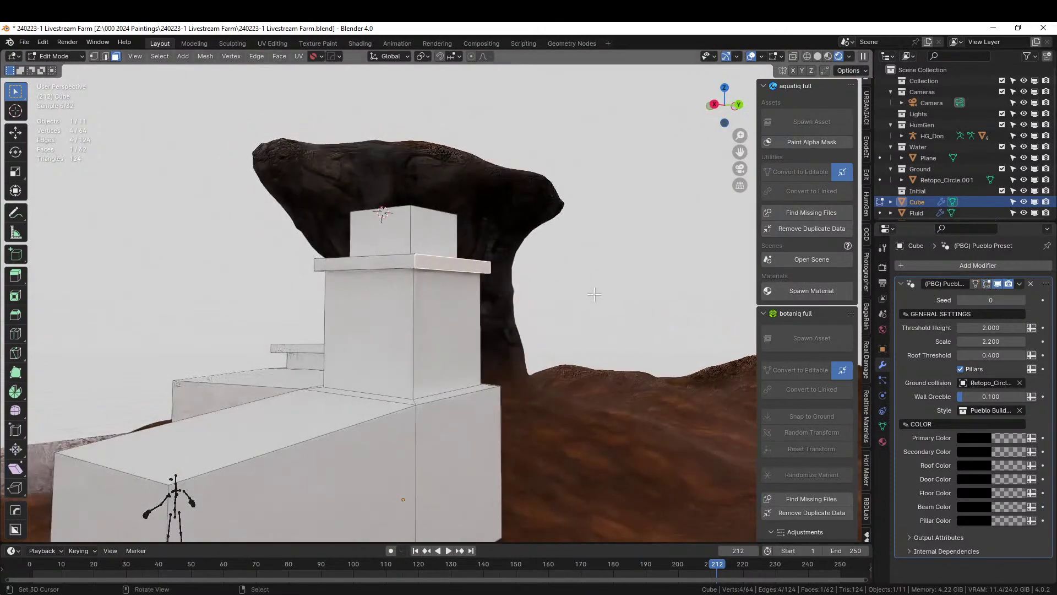
middle_drag(559, 290, 489, 305)
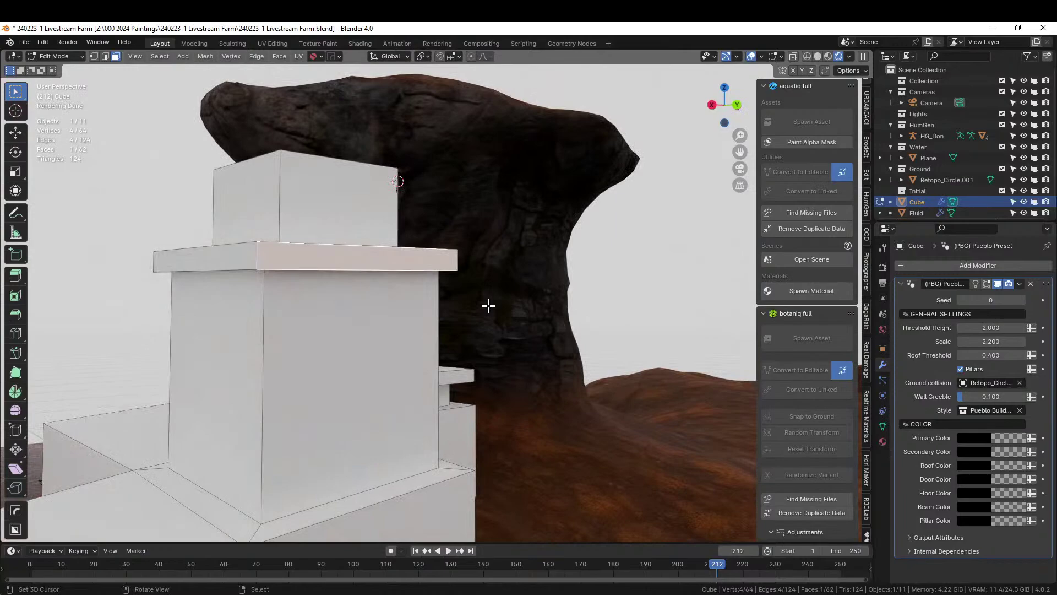
middle_drag(386, 331, 350, 348)
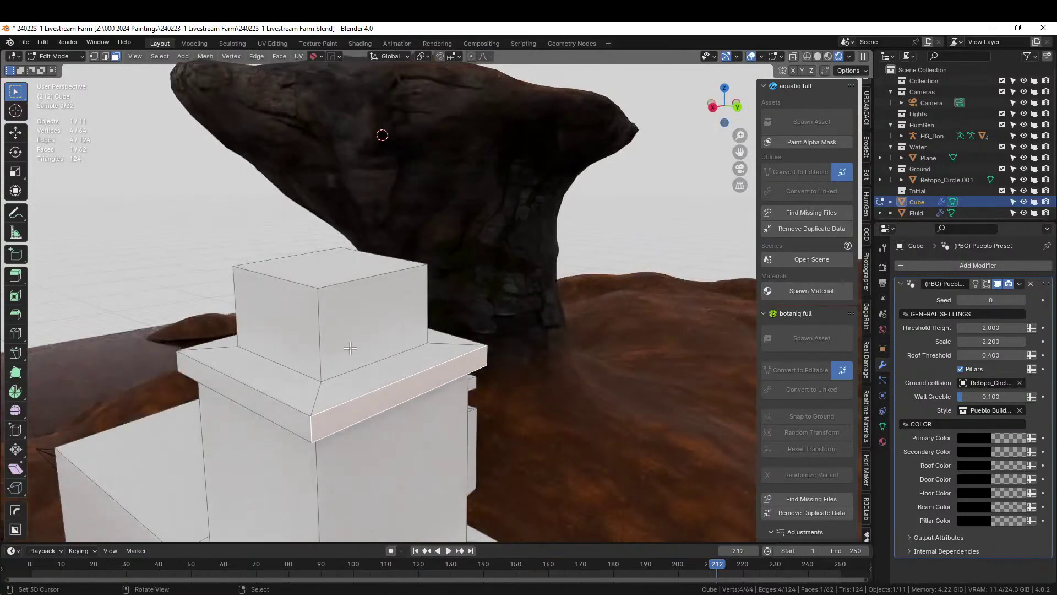
click(324, 271)
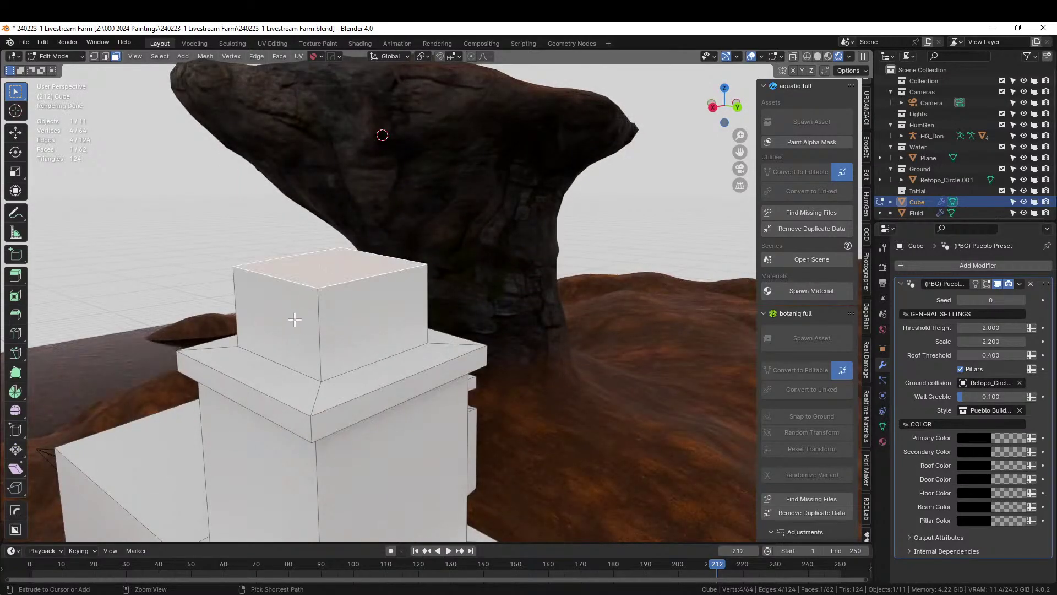
key(ctrl+KP_Add)
key(g)
key(z)
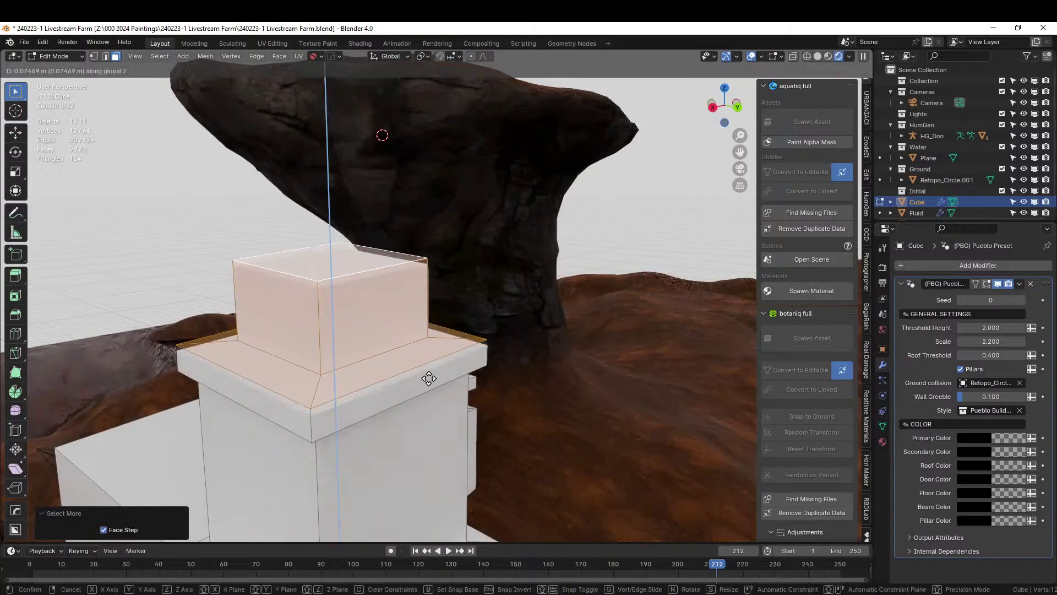
click(430, 338)
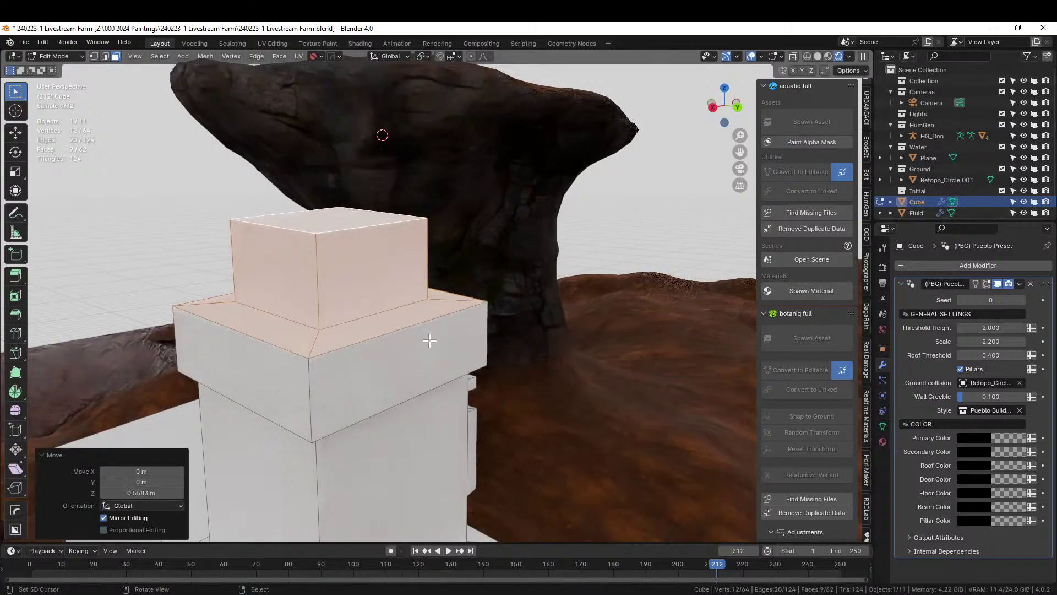
- Show the Pueblo Preset result while editing and try to adjust the height of the tower's rooftop block along Z
click(989, 283)
key(g)
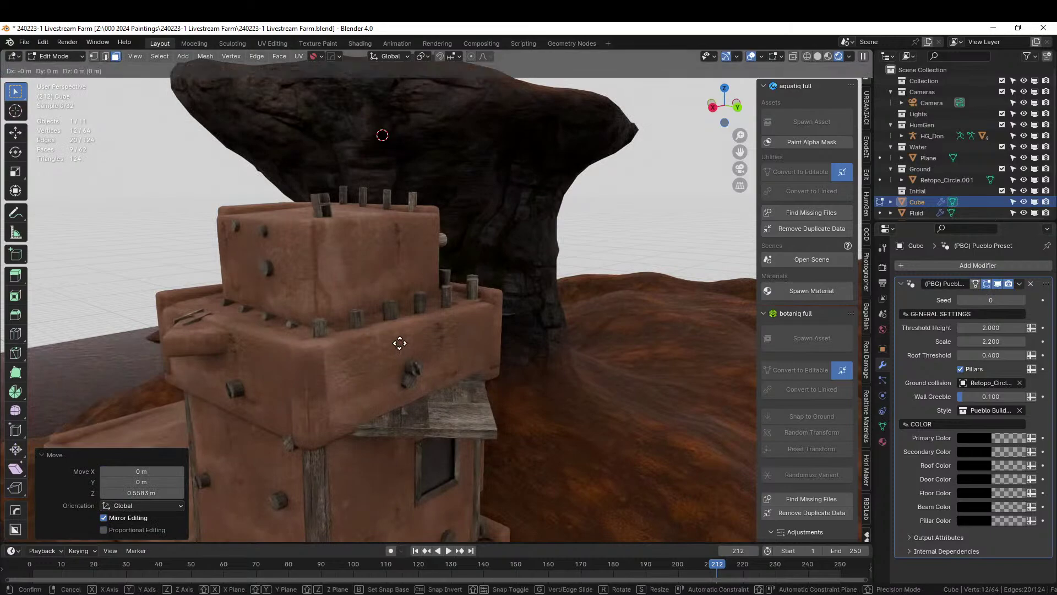
key(z)
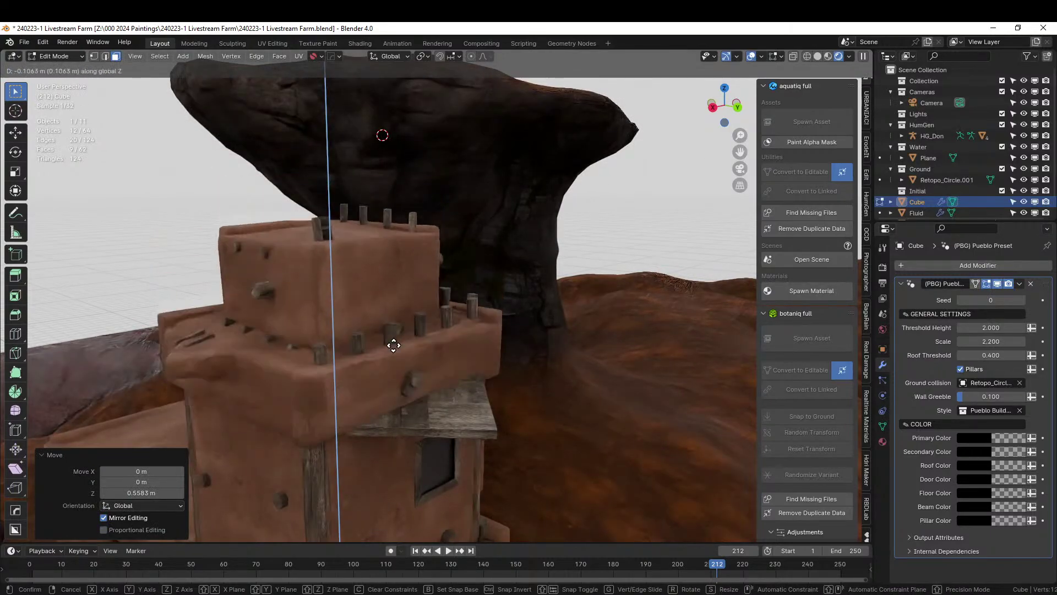
click(392, 330)
middle_drag(406, 369, 473, 364)
right_click(473, 364)
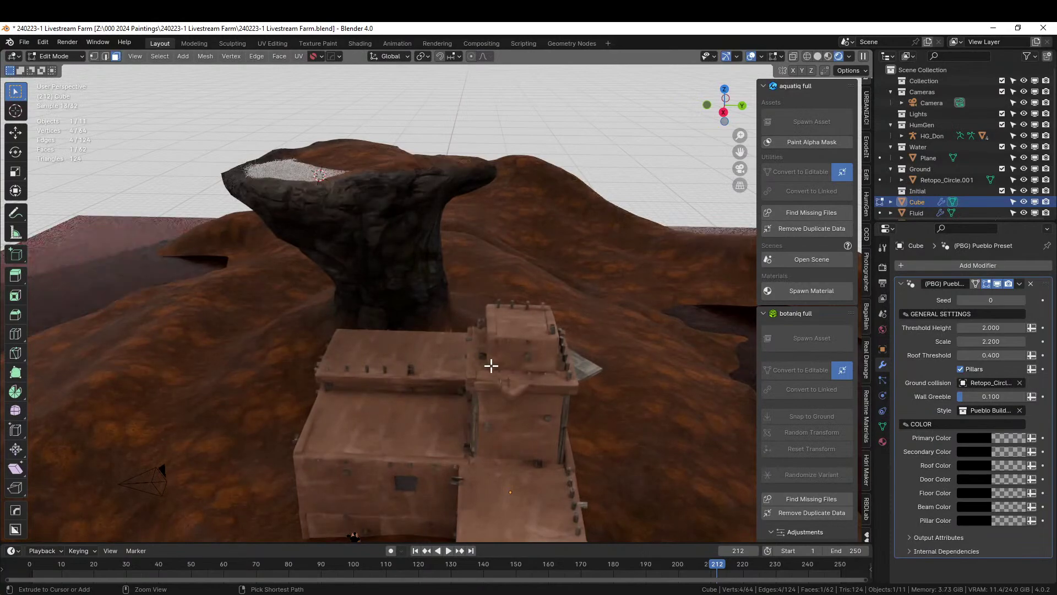
- Revert the building through the undo history to the Select state before the tower height change
click(44, 41)
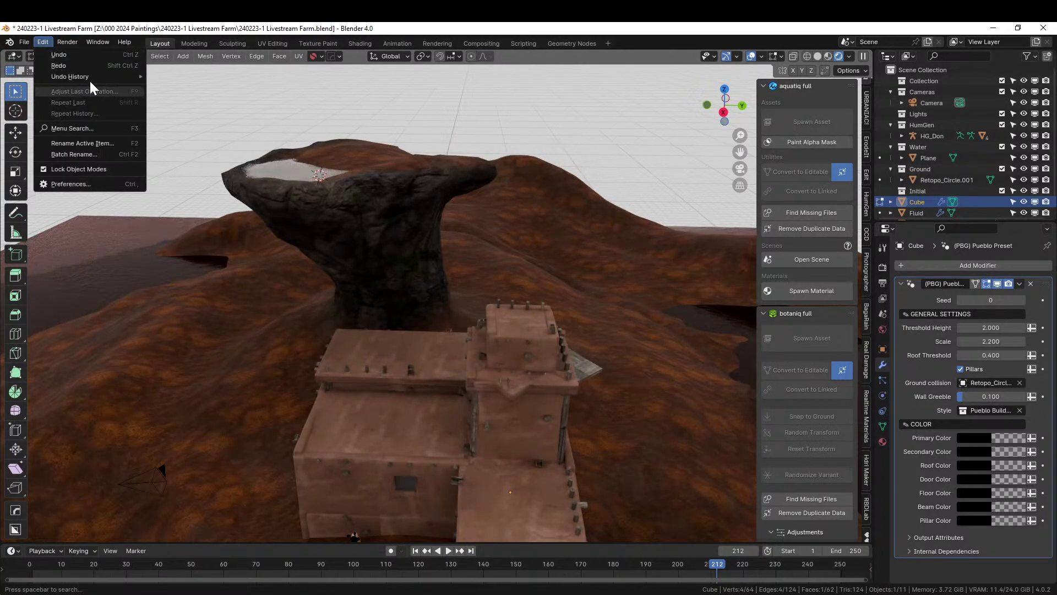
mouse_move(89, 78)
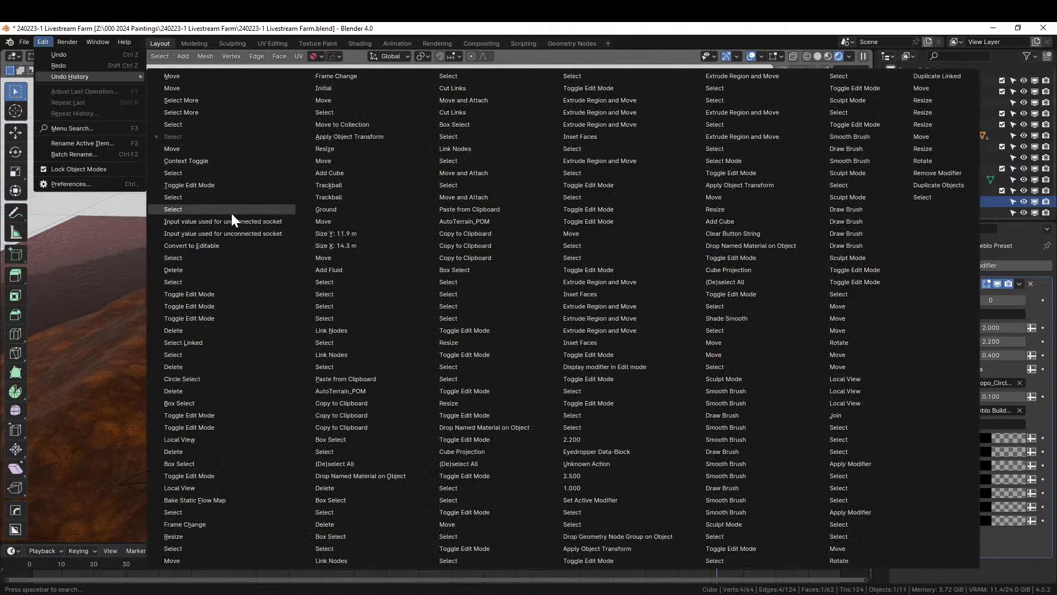
click(188, 172)
middle_drag(354, 315, 326, 316)
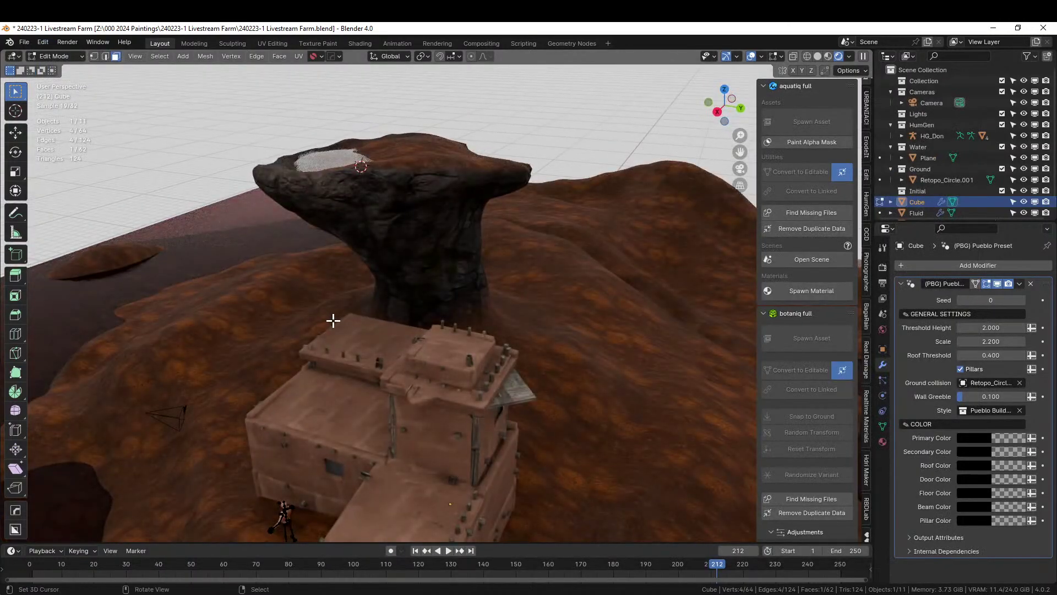
mouse_move(397, 385)
middle_down()
mouse_move(365, 378)
mouse_move(380, 374)
middle_up()
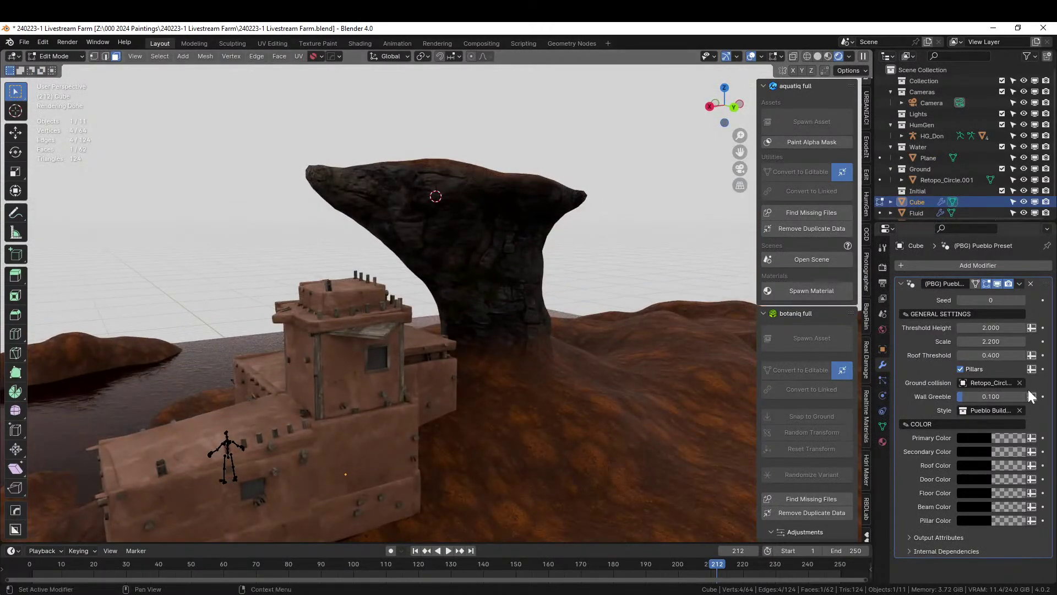
- Try a Scale of 2 on the Pueblo Preset modifier and set it back to 2.2
click(993, 342)
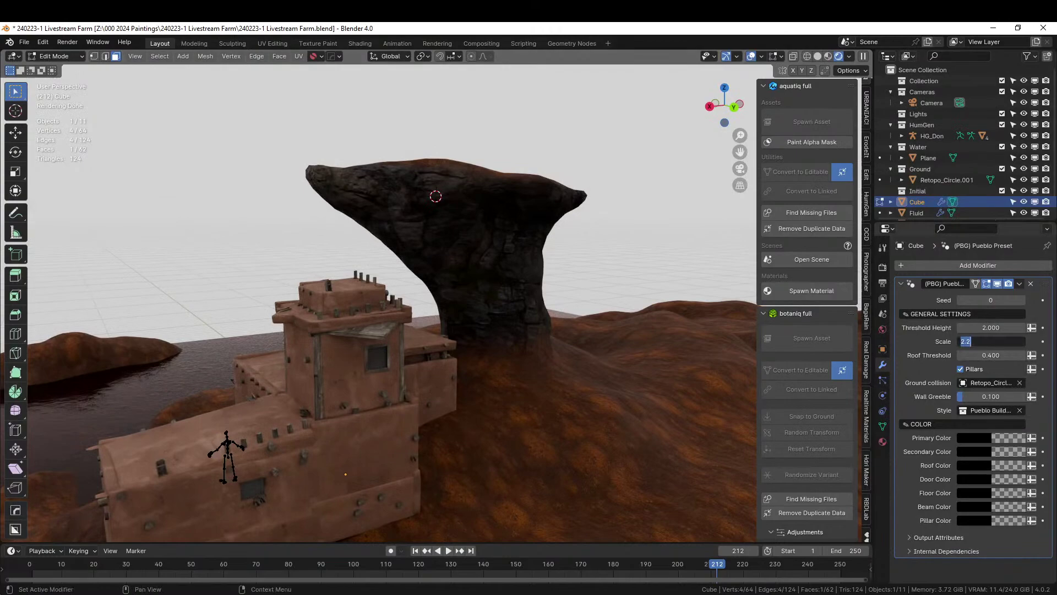
text(2)
key(Return)
click(992, 342)
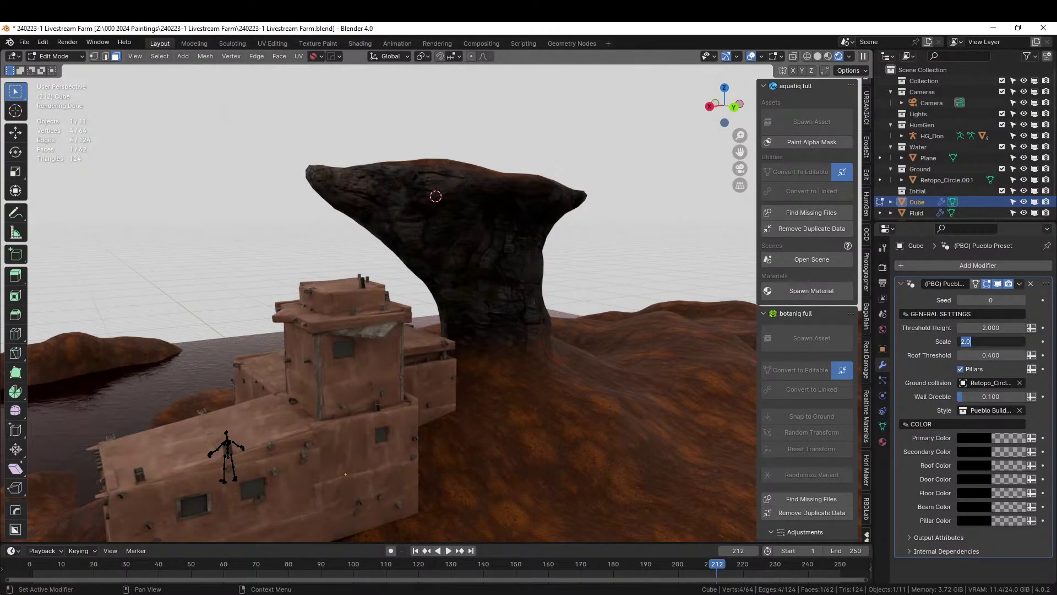
text(2.2)
key(Return)
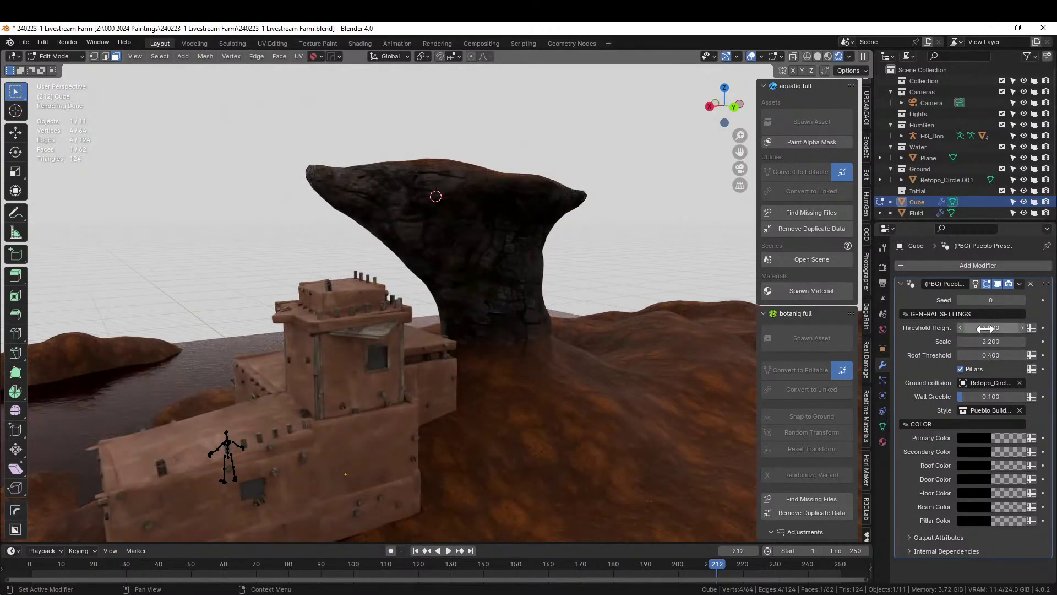
- Set the Pueblo Preset's Threshold Height to 7.69 and Roof Threshold to 2
drag(991, 327, 985, 355)
click(986, 355)
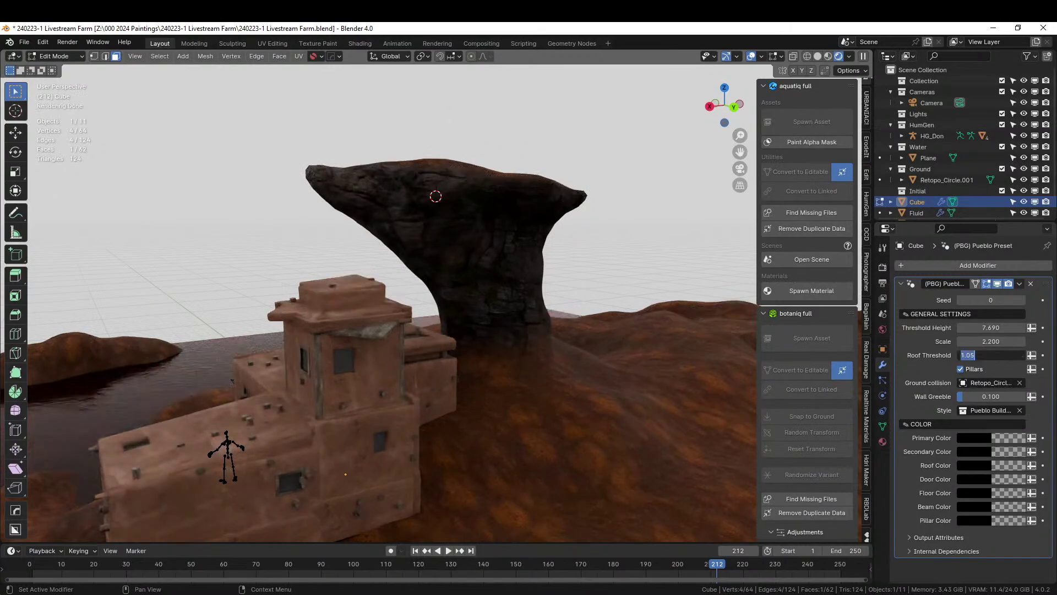
text(2)
key(Return)
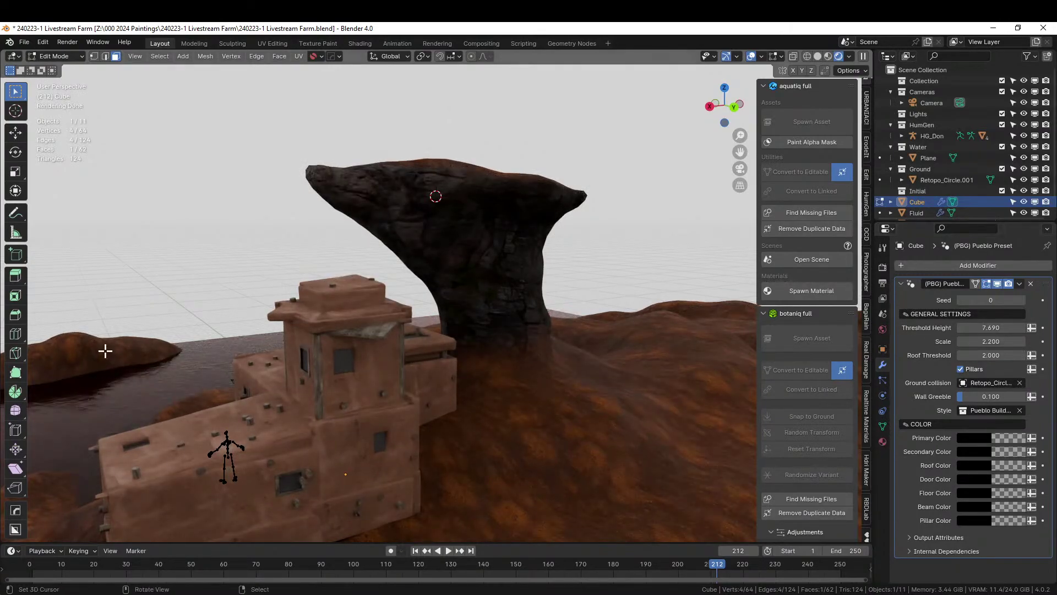
middle_drag(176, 368, 399, 342)
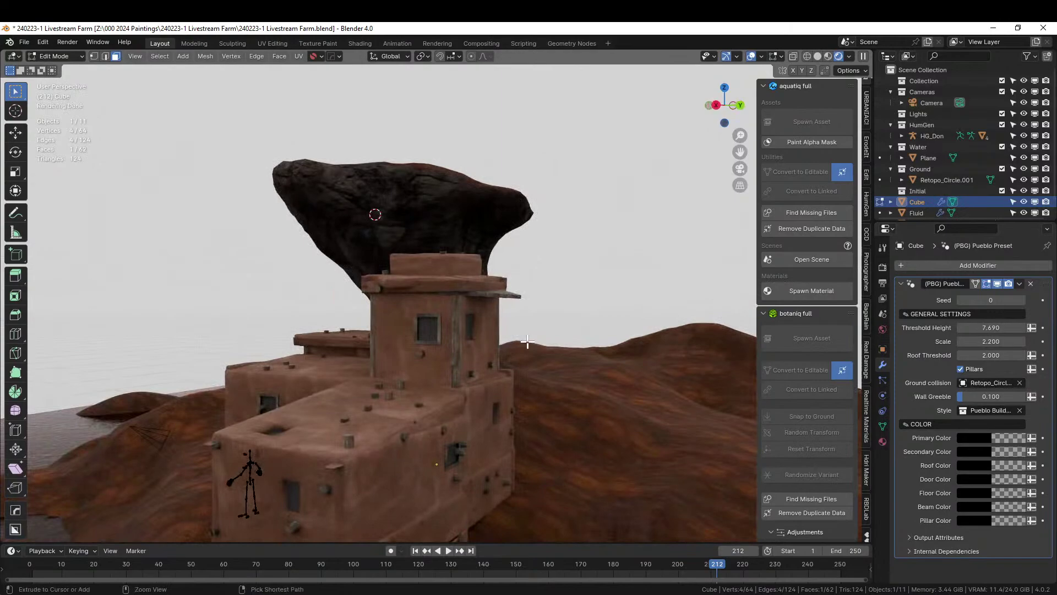
- Return to Object Mode and select the pueblo building
key(Tab)
click(543, 376)
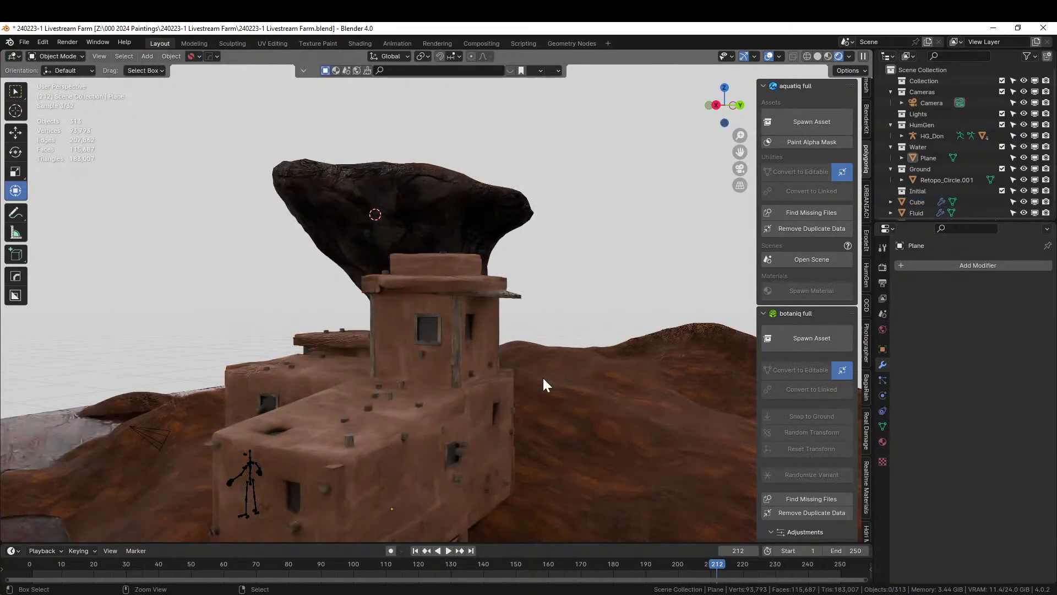
click(486, 392)
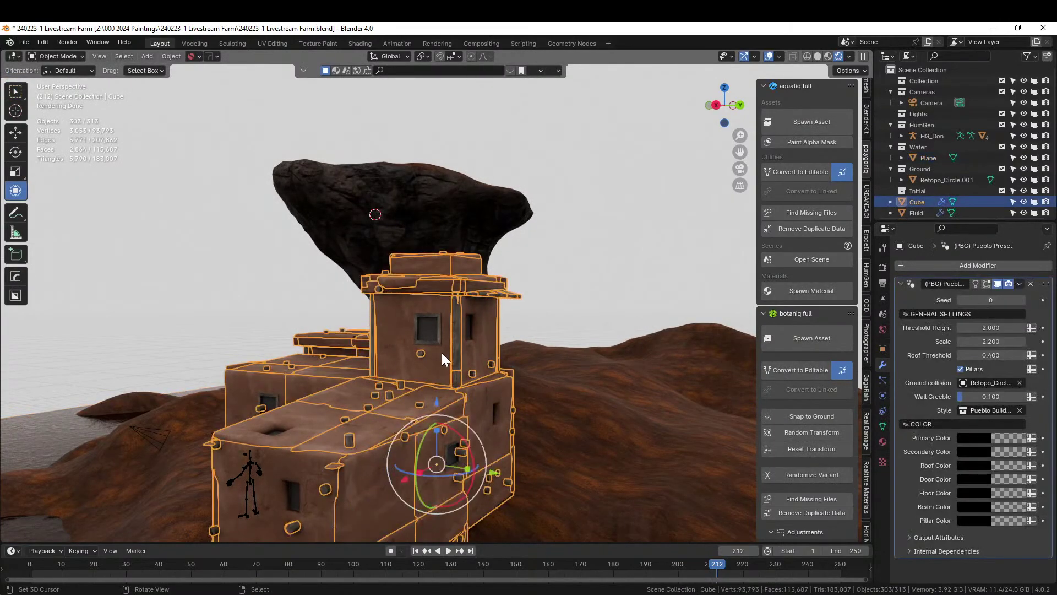
middle_drag(442, 352, 579, 303)
key(Tab)
middle_drag(441, 306, 432, 273)
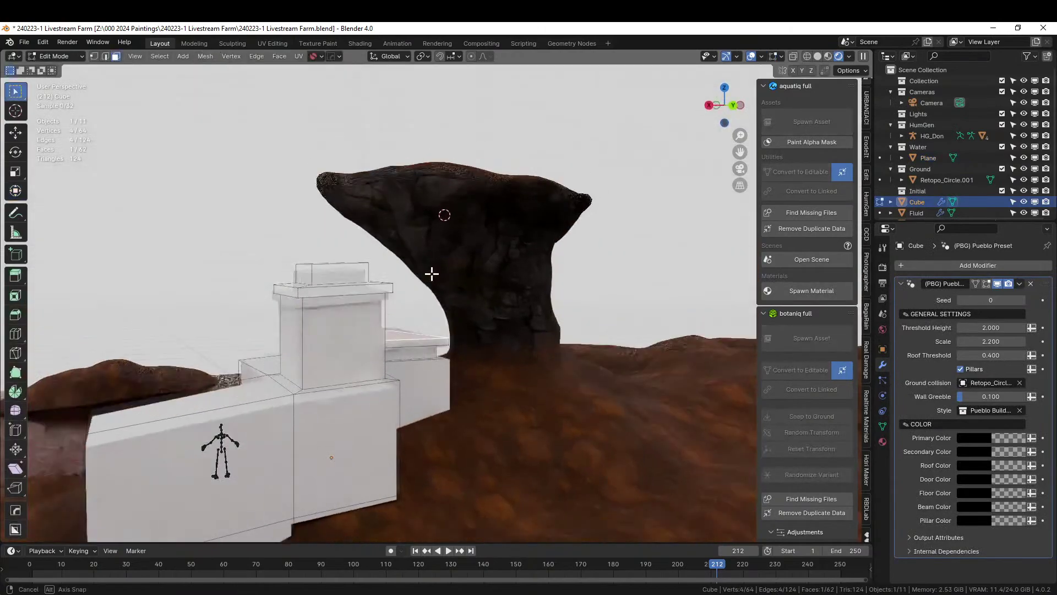
key(Tab)
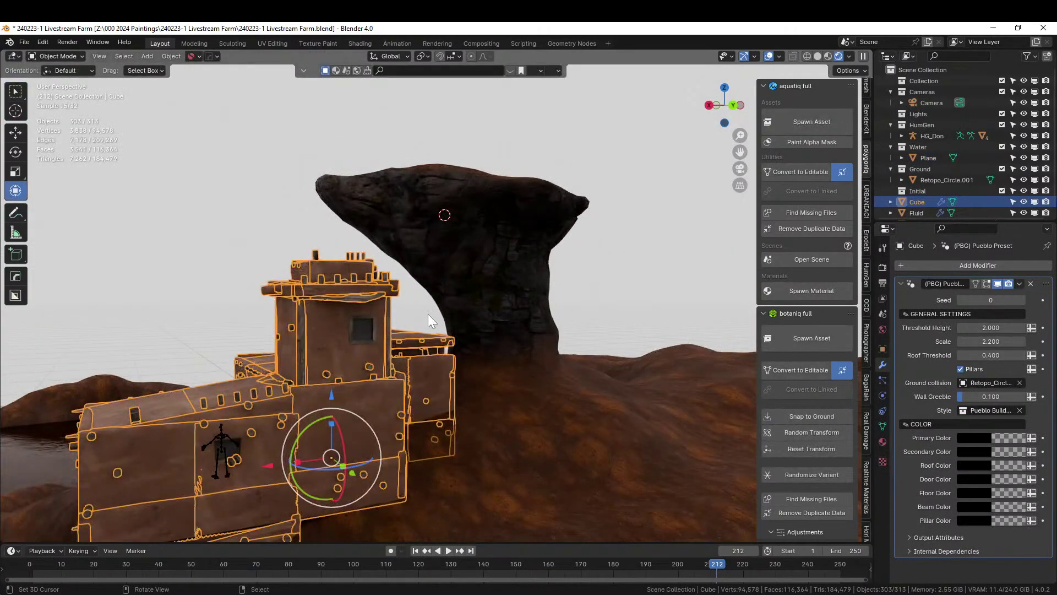
middle_drag(428, 314, 309, 280)
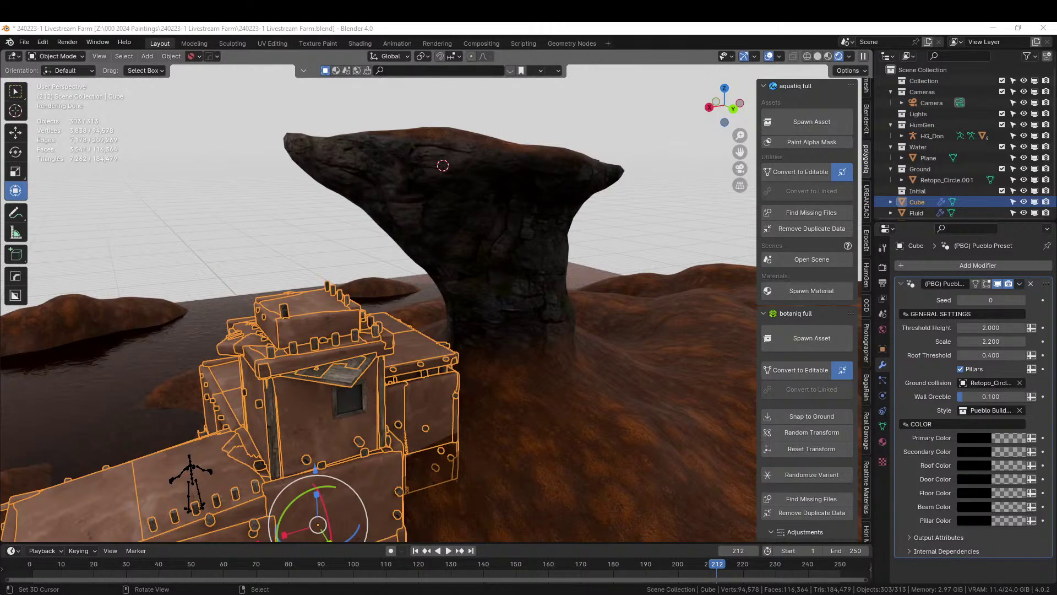
- Add the (PBG) Convert to Mesh modifier to the pueblo building and apply all of its modifiers
drag(1055, 242, 322, 466)
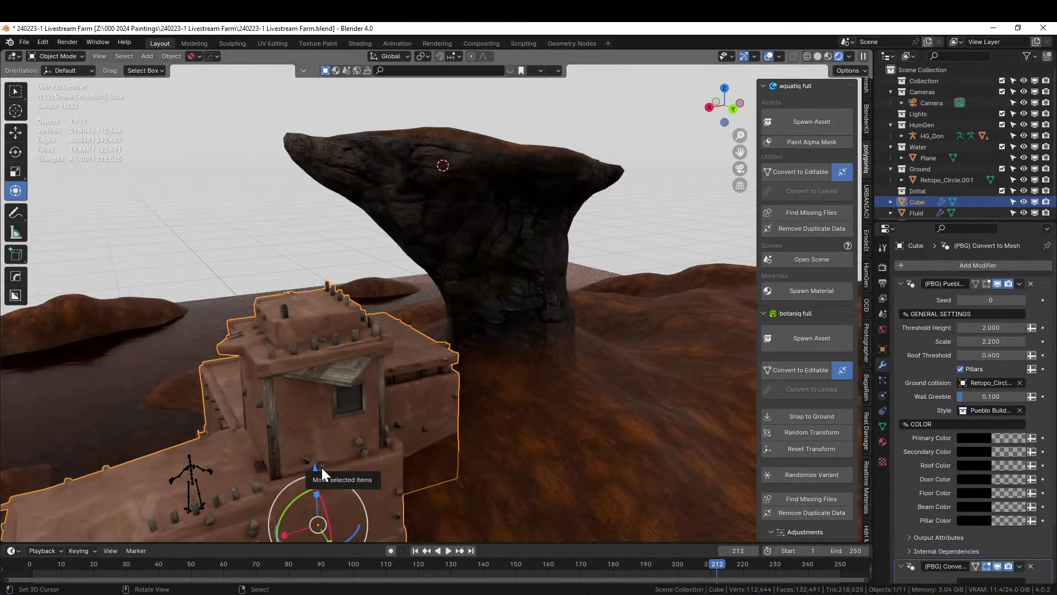
middle_drag(322, 465, 513, 442)
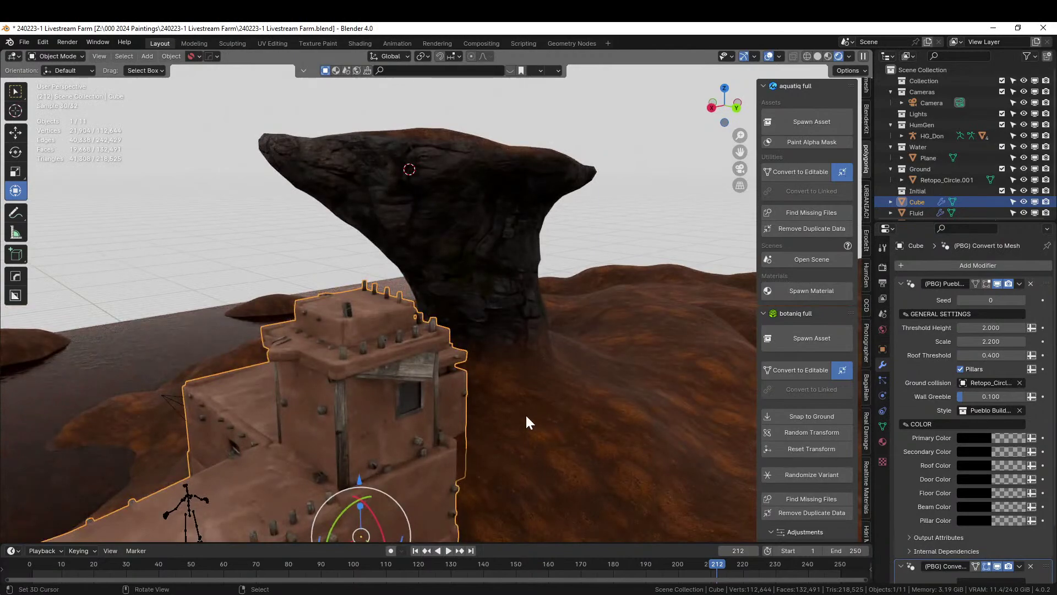
key(q)
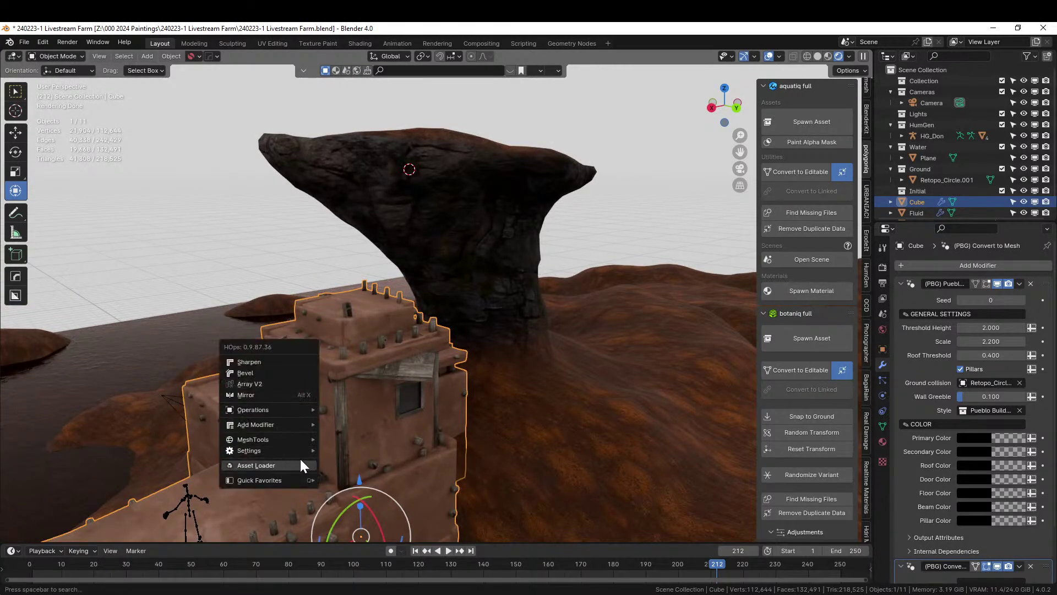
key(q)
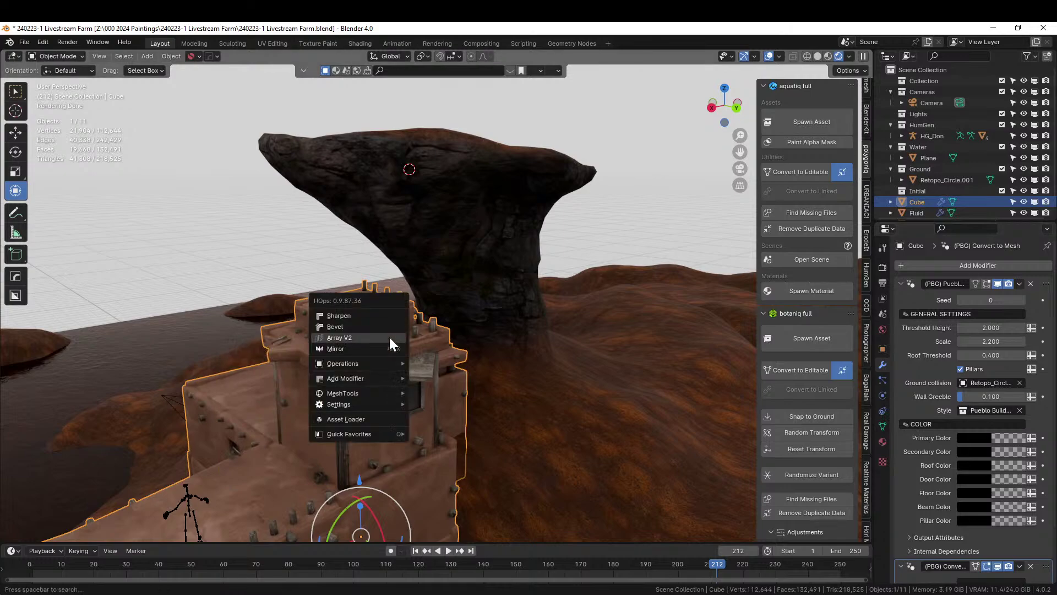
mouse_move(375, 379)
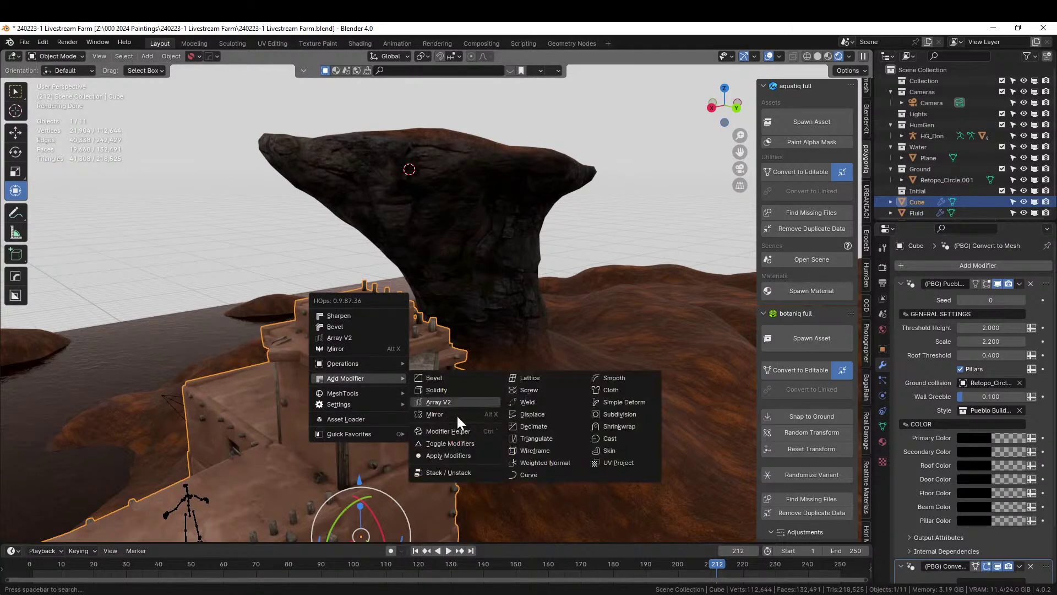
click(467, 456)
- Open the building mesh in Edit Mode and select the linked planks of the wooden awning beside the tower
scroll(433, 408, up, 5)
middle_drag(432, 408, 459, 435)
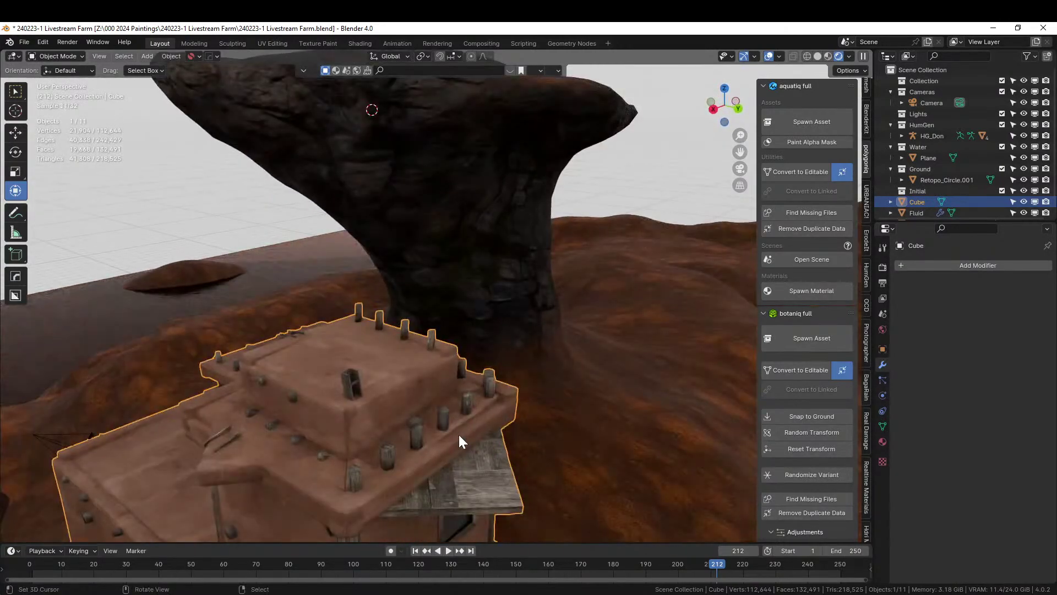
click(488, 488)
key(Tab)
key(Tab)
click(488, 488)
key(Tab)
click(488, 488)
key(l)
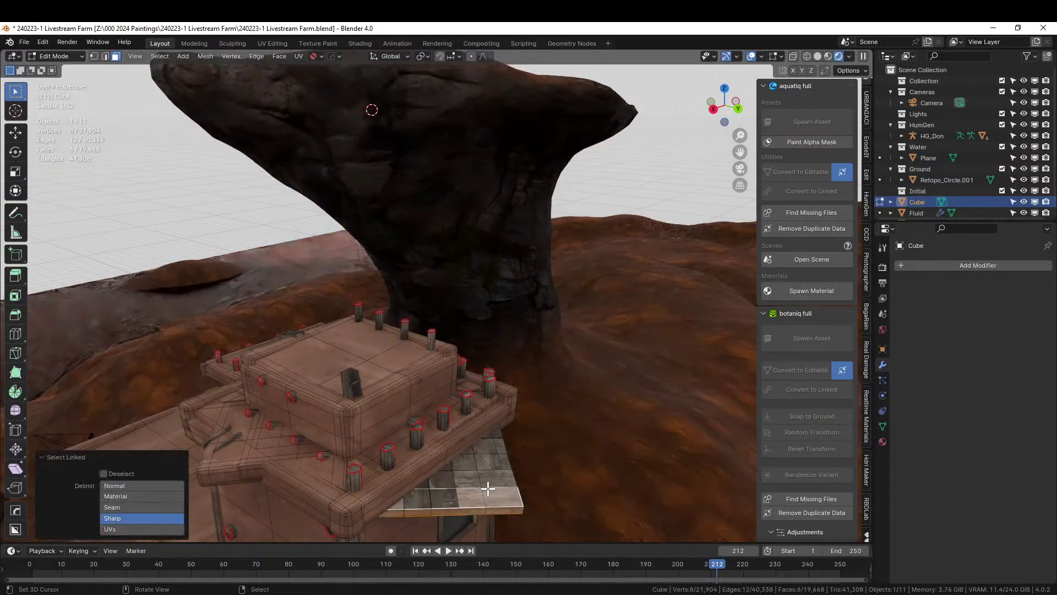
key(l)
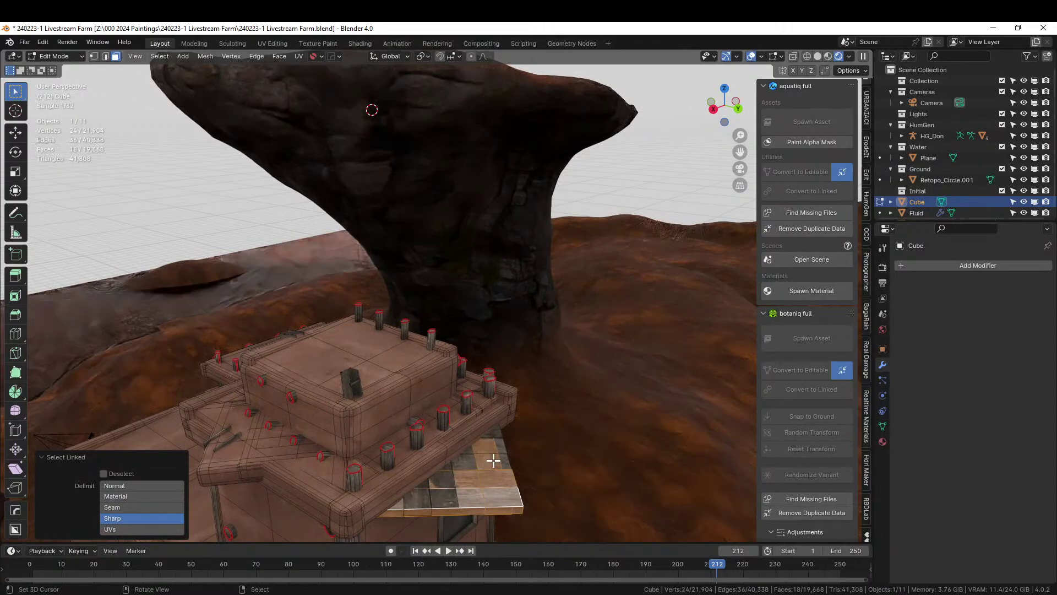
key(l)
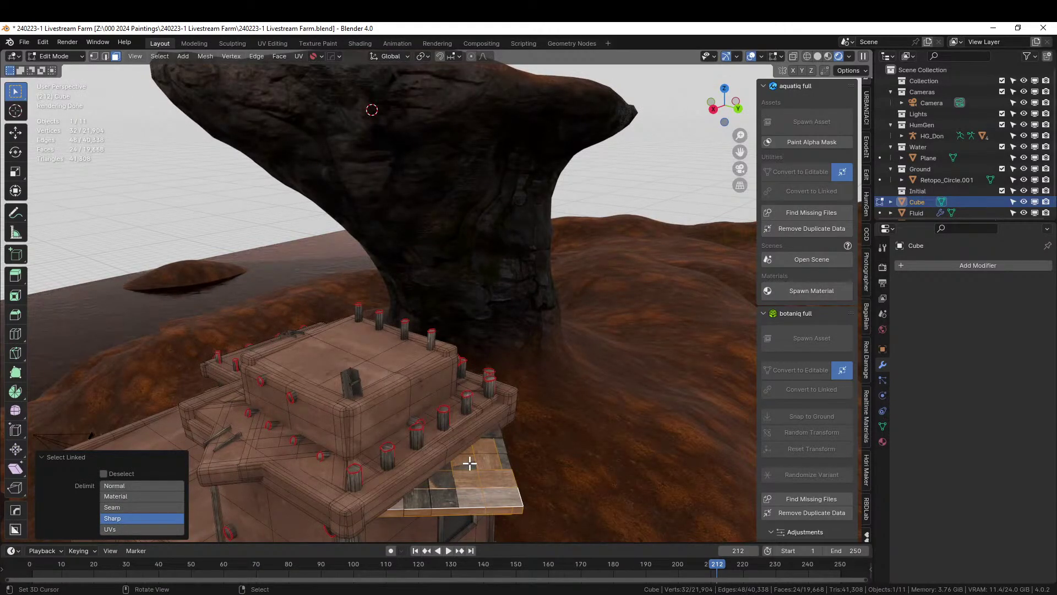
click(882, 442)
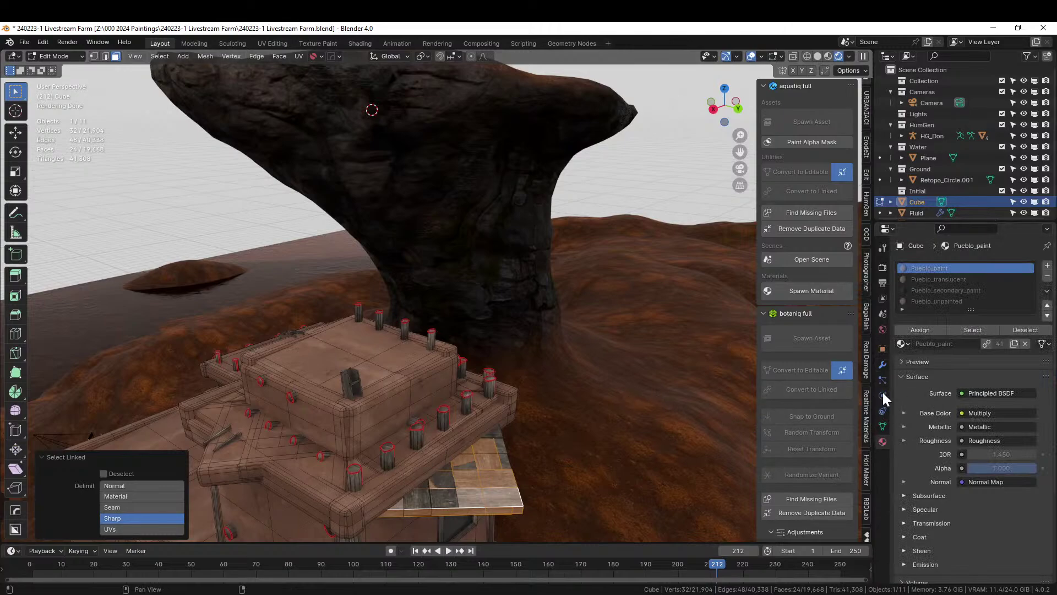
click(973, 328)
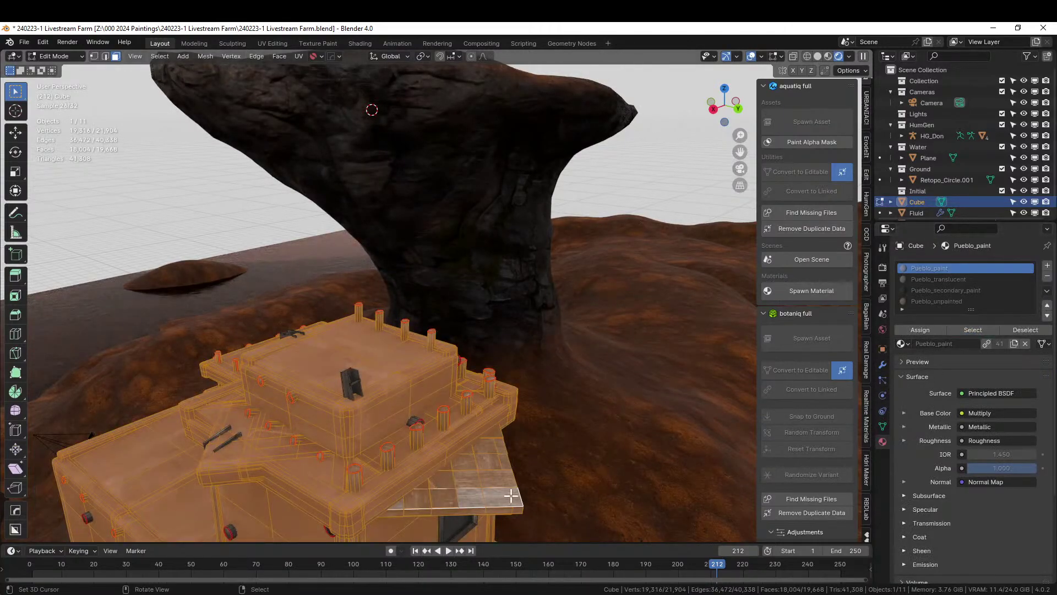
click(483, 494)
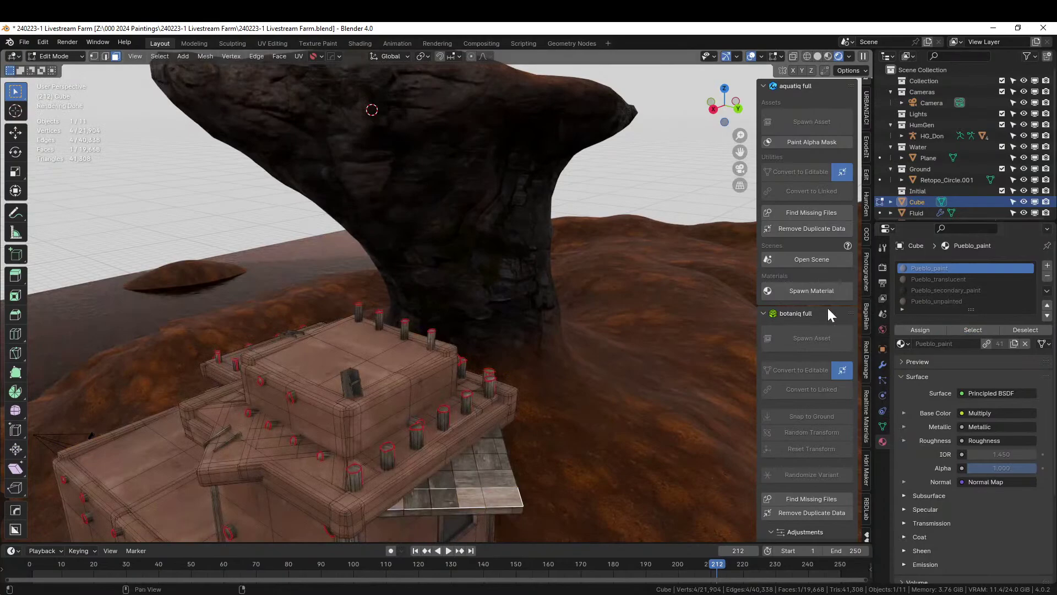
- Isolate the pueblo building in local view and frame the wooden plank awning above the tower window
middle_drag(606, 366, 601, 354)
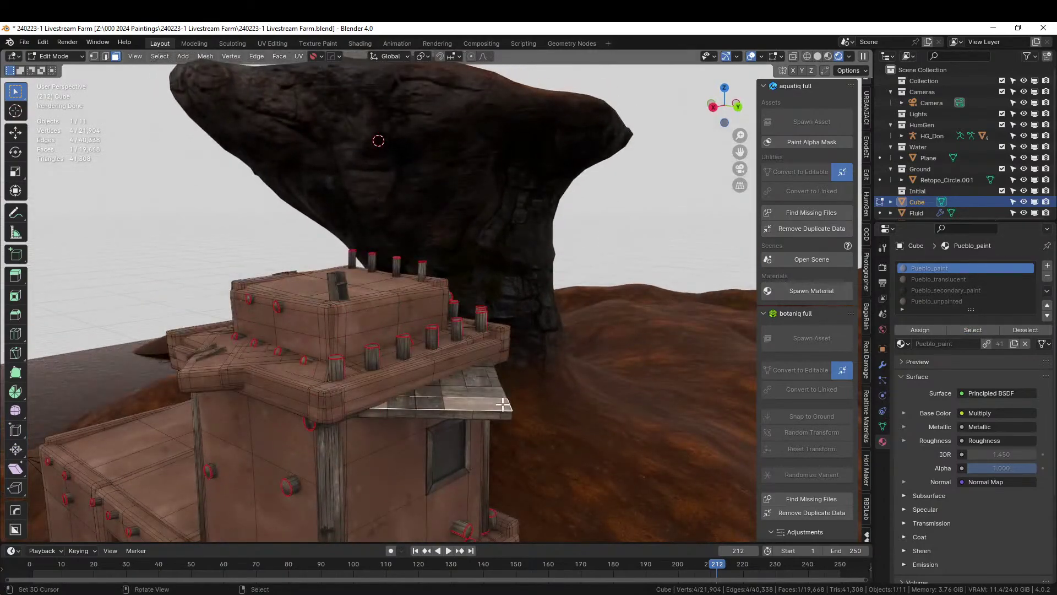
middle_drag(502, 403, 481, 394)
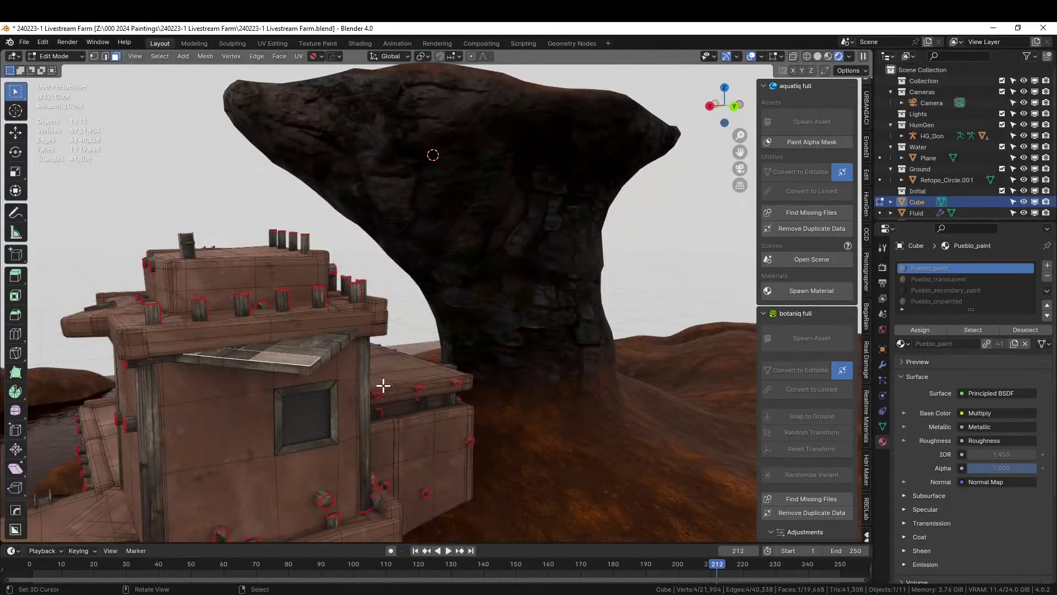
key(KP_Divide)
scroll(375, 396, up, 5)
middle_drag(366, 406, 292, 441)
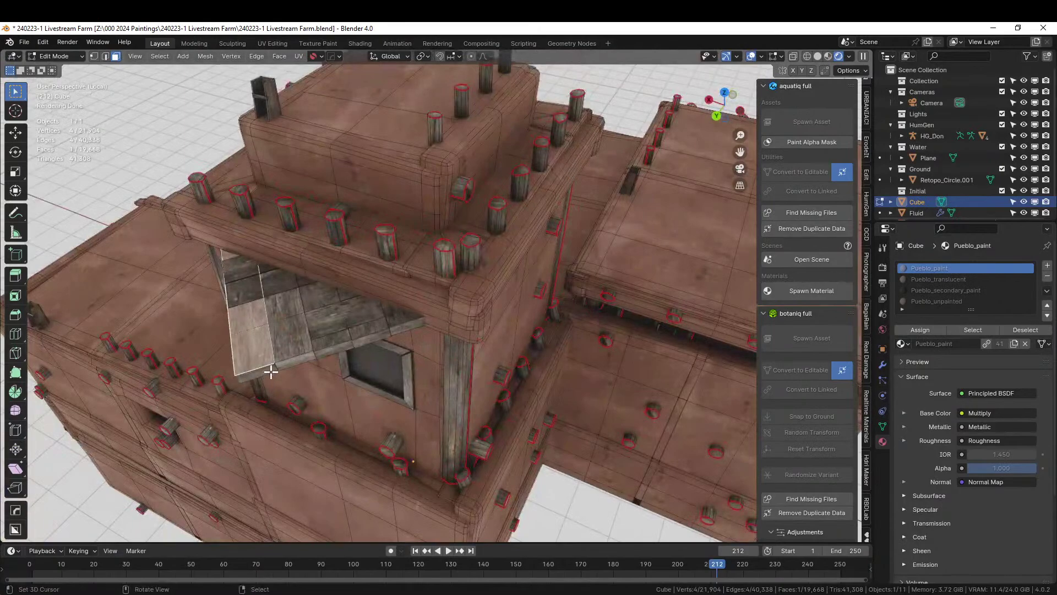
- Select all linked planks of the wooden awning above the tower window and delete their vertices
key(l)
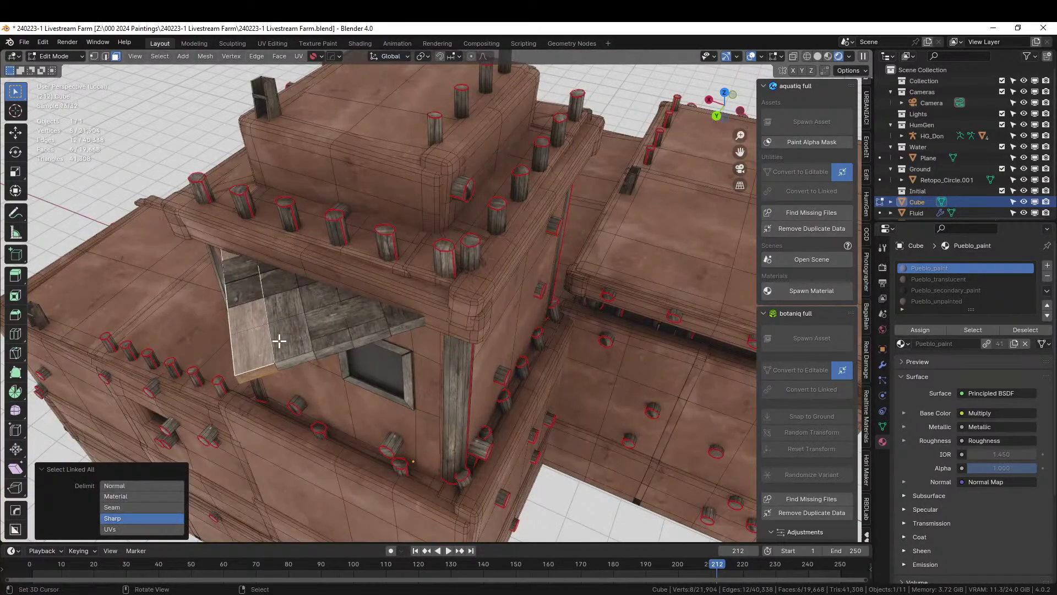
shift+right_click(318, 334)
shift+right_click(333, 326)
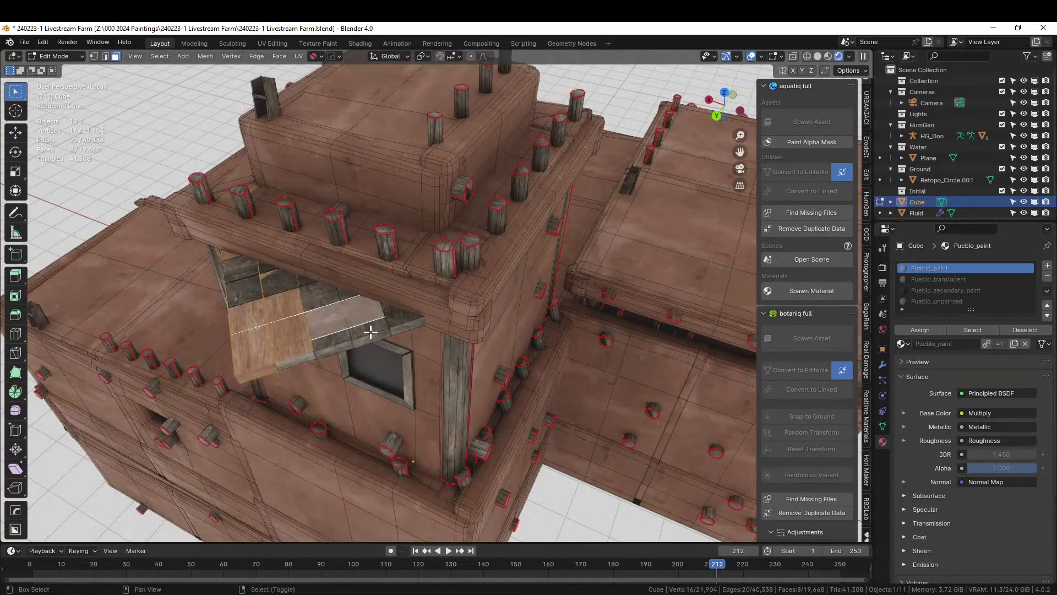
key(ctrl+l)
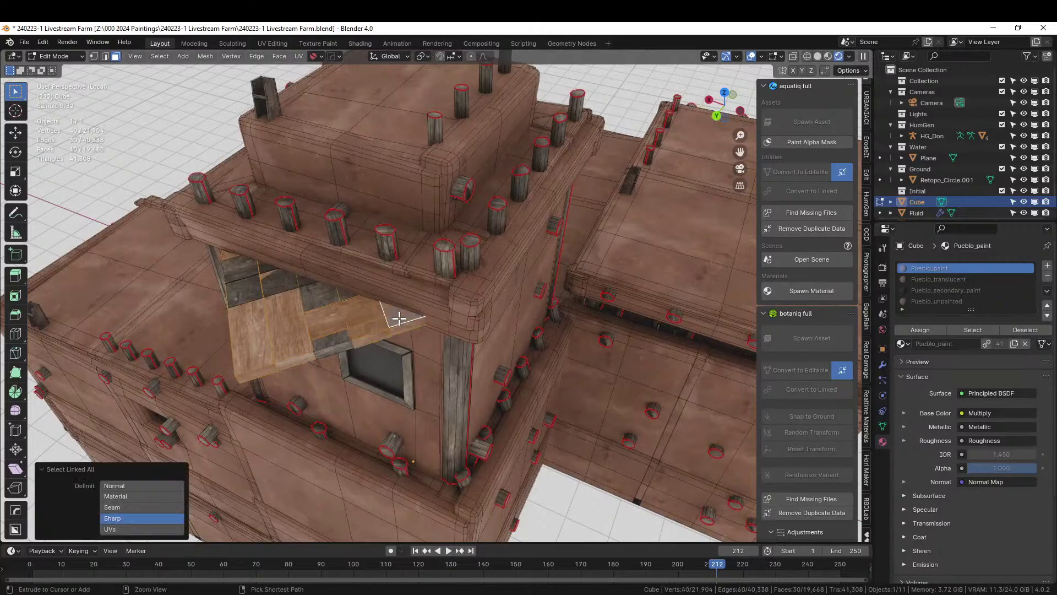
shift+right_click(338, 344)
shift+click(240, 271)
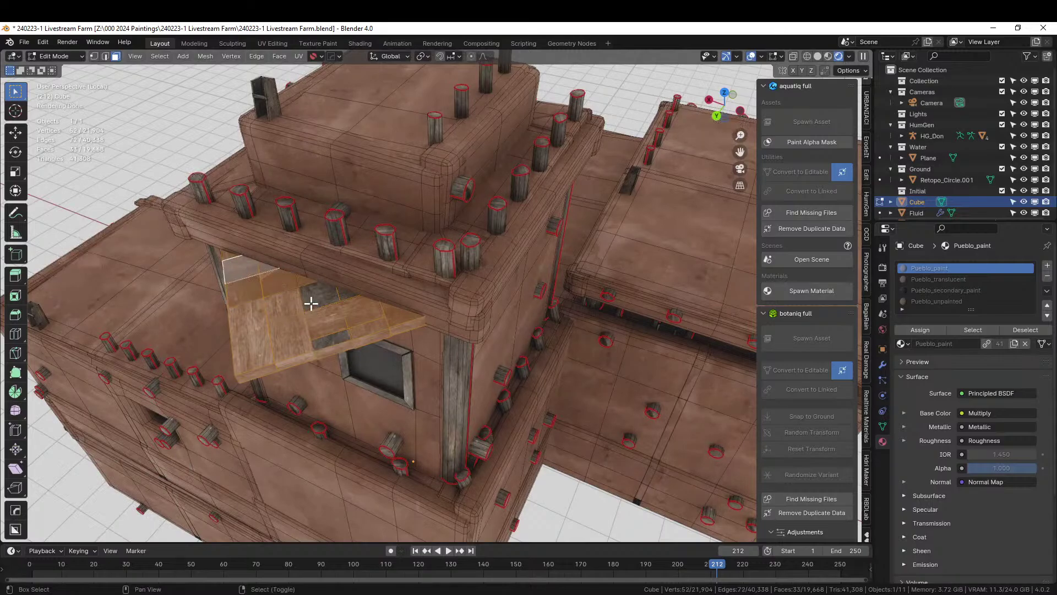
shift+click(337, 333)
shift+click(346, 291)
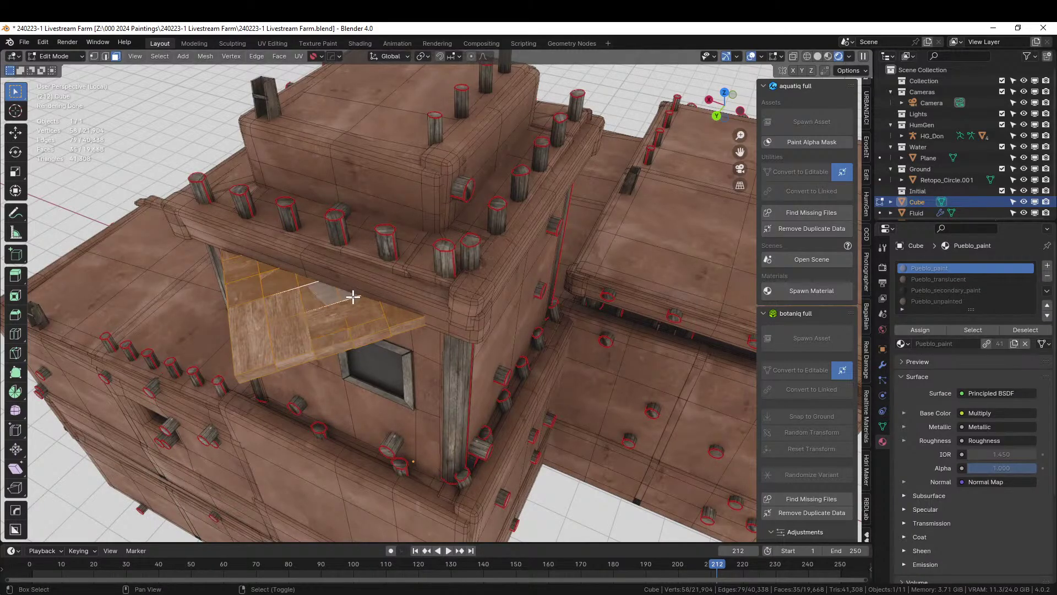
key(ctrl+l)
key(x)
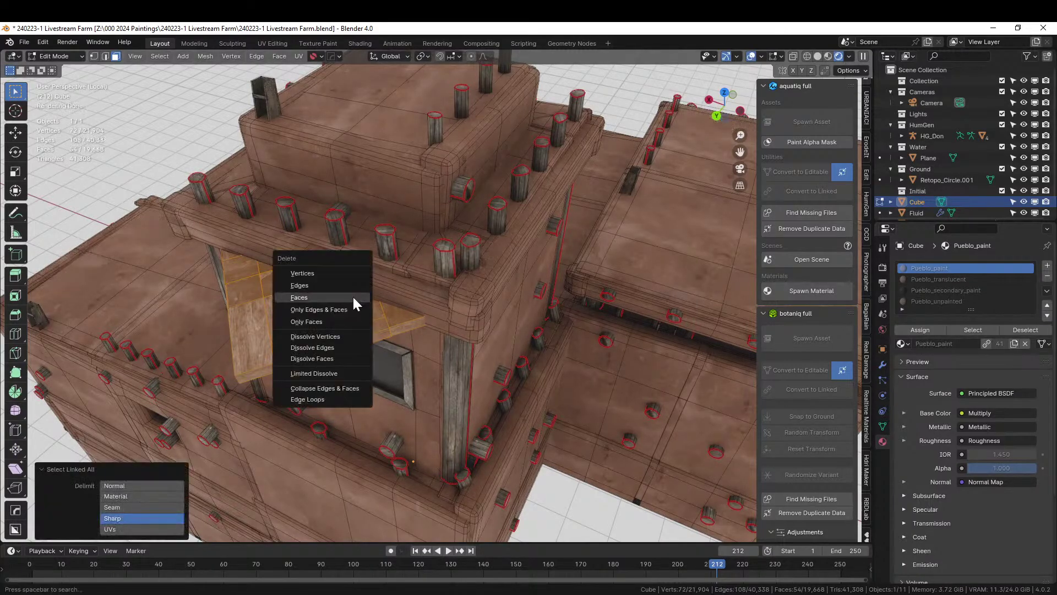
click(339, 275)
- Delete the small leftover wooden piece under the parapet where the awning was attached
middle_drag(335, 269, 368, 266)
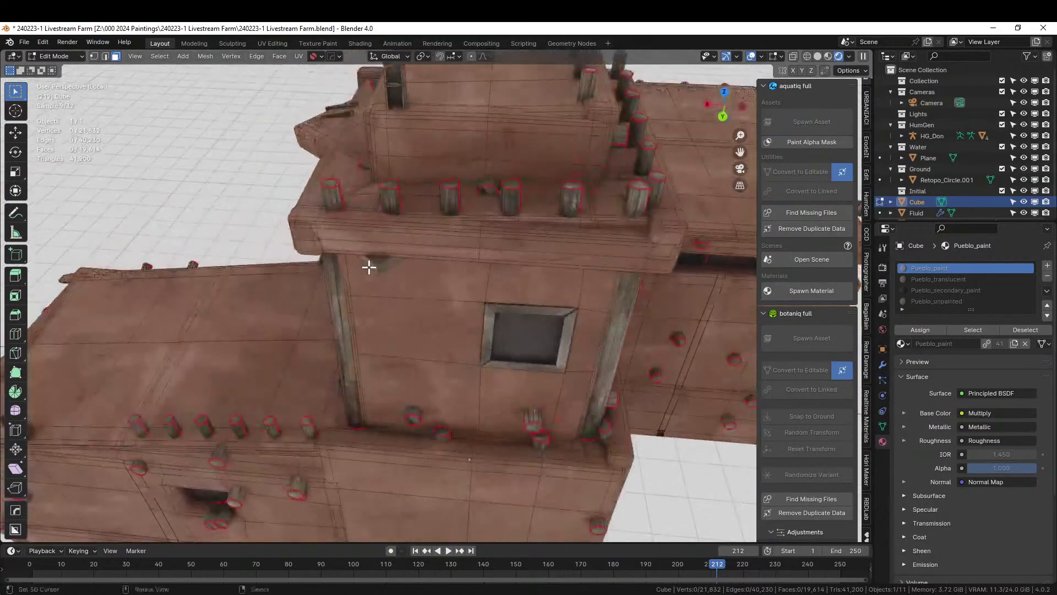
click(375, 261)
shift+click(372, 260)
shift+click(396, 266)
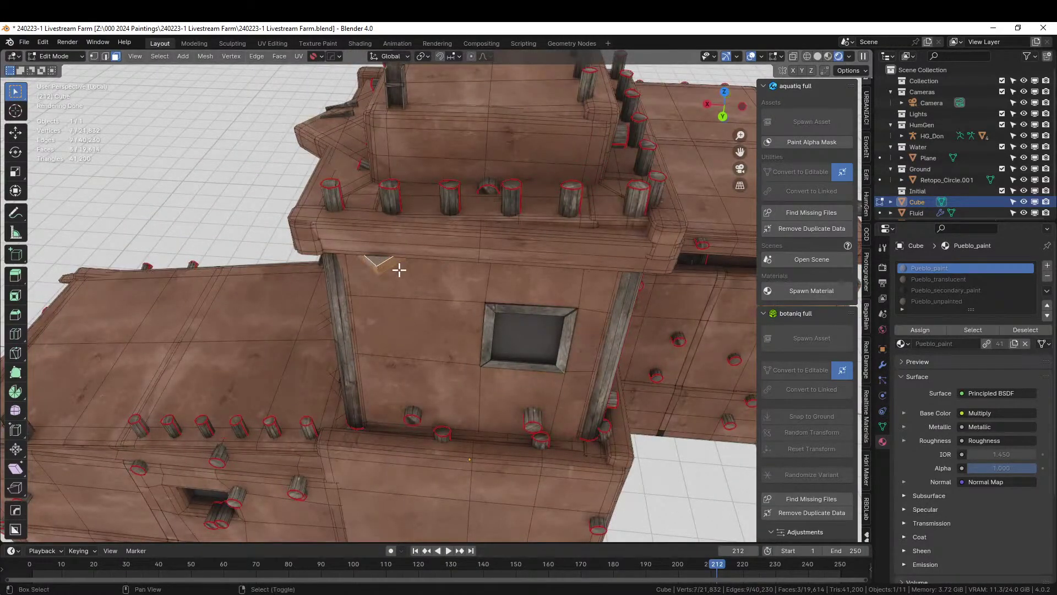
key(ctrl+l)
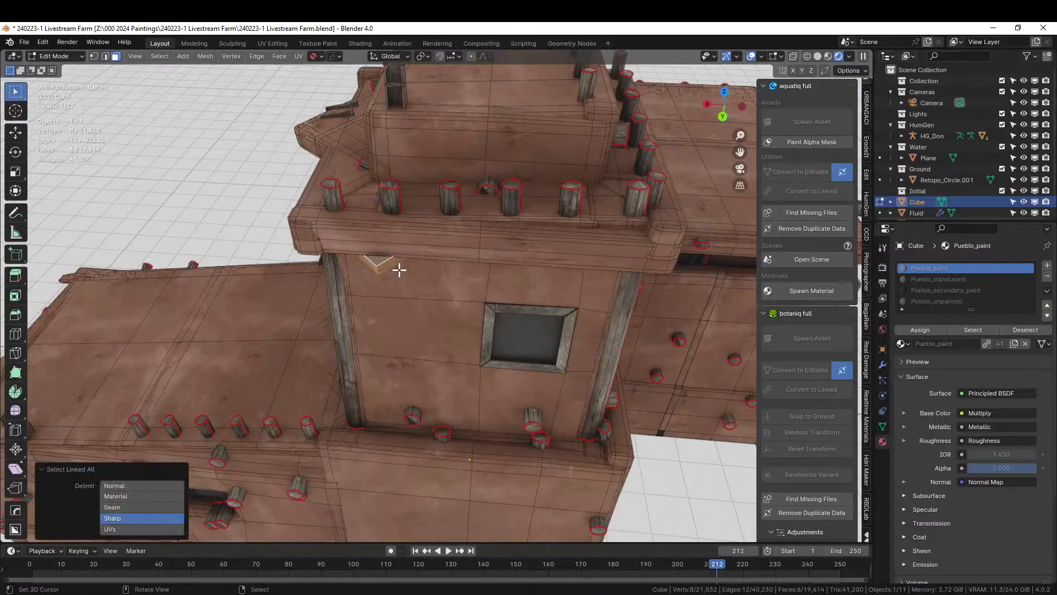
key(x)
click(399, 269)
- Delete the linked geometry of the outer angled roof piece jutting from the tower's parapet
scroll(399, 267, down, 5)
middle_drag(399, 267, 408, 332)
scroll(530, 215, up, 4)
click(400, 331)
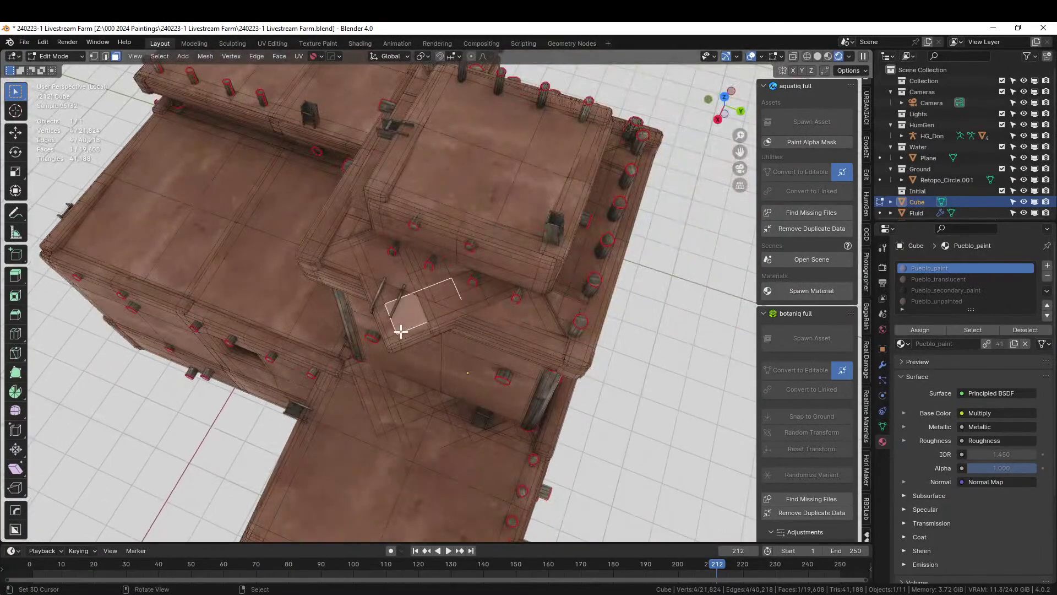
key(ctrl+l)
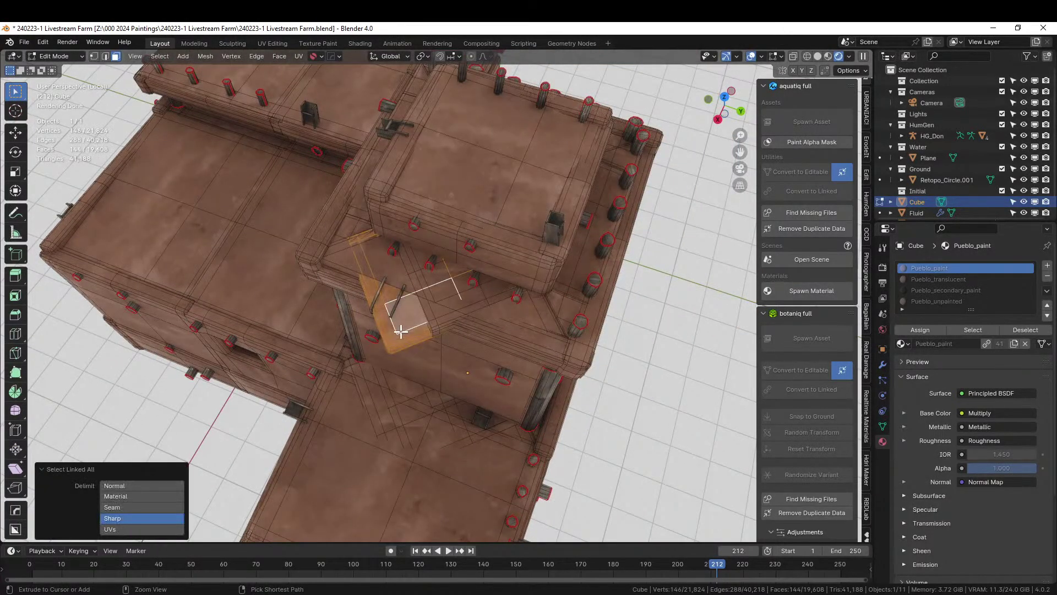
key(x)
click(402, 332)
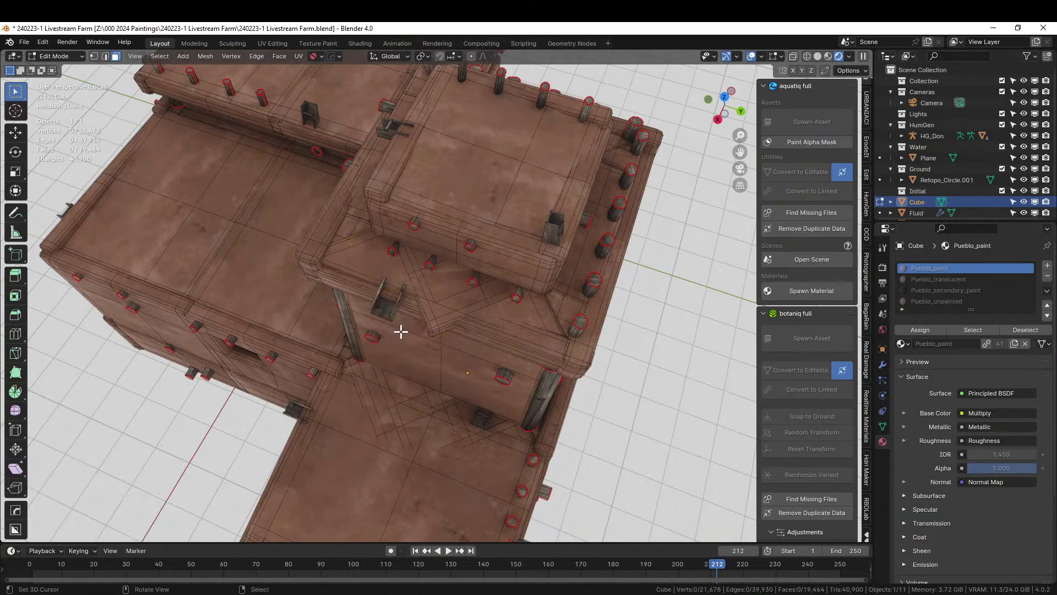
- Delete the remaining angled roof piece overlapping the tower's terrace
click(444, 297)
key(ctrl+l)
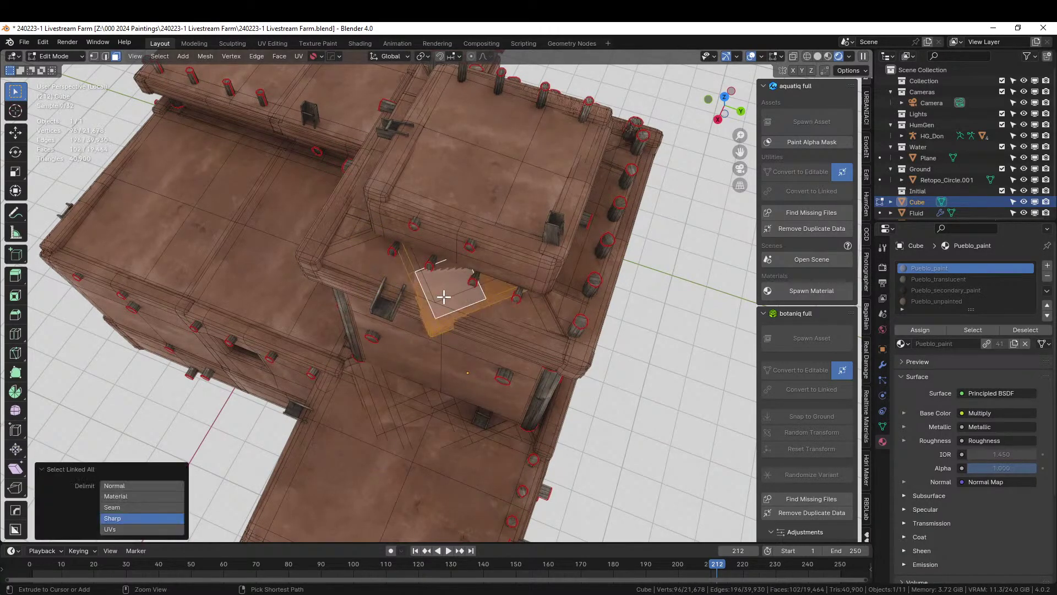
key(x)
click(445, 303)
- Return to Object Mode, bring the full scene back from local view and save the file
middle_drag(441, 295, 454, 266)
key(Tab)
key(KP_Divide)
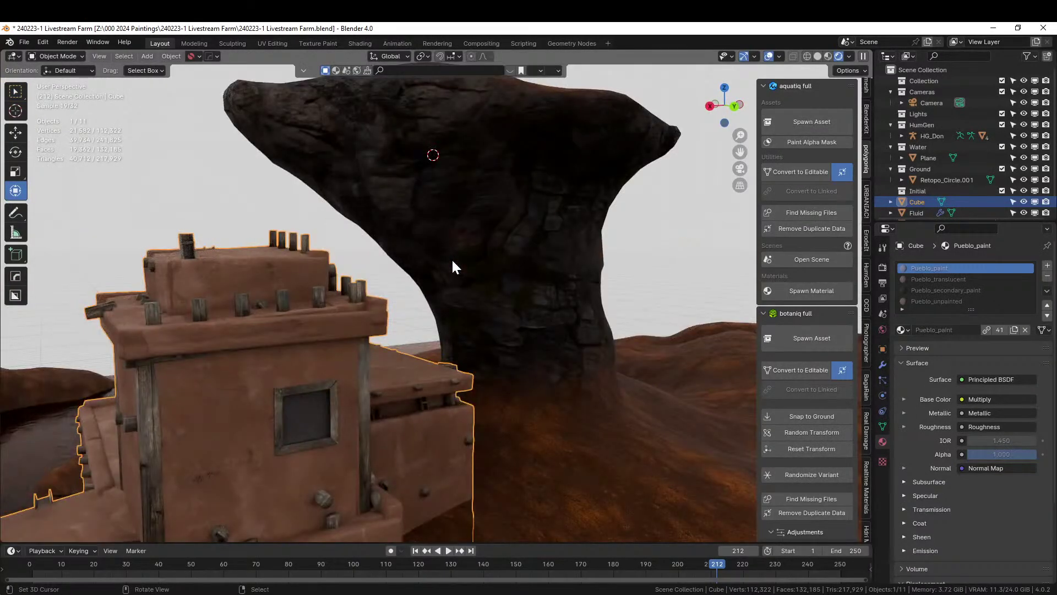
key(ctrl+s)
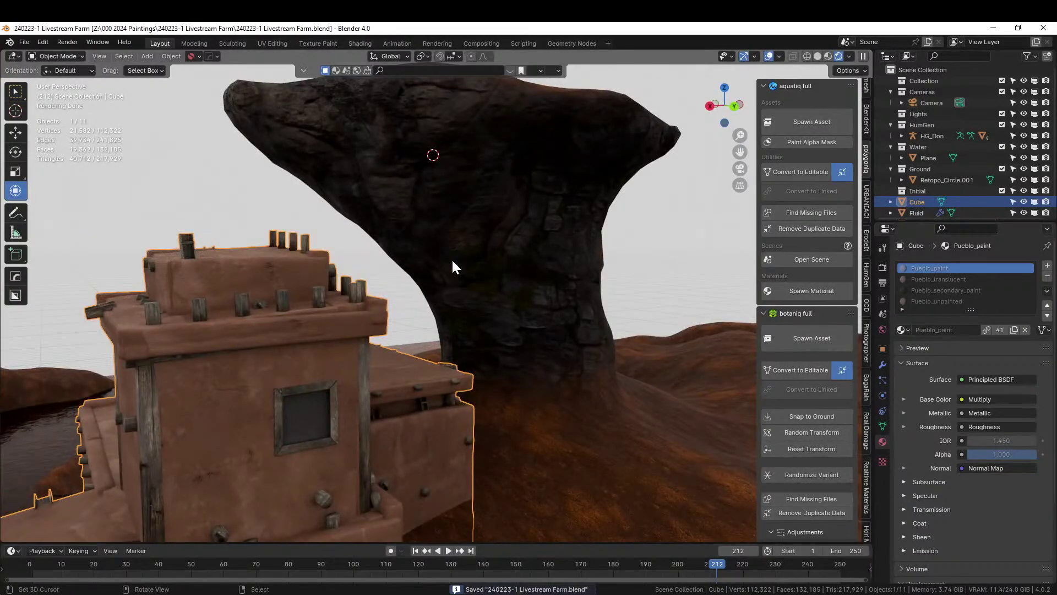
middle_drag(451, 259, 490, 279)
scroll(405, 253, down, 5)
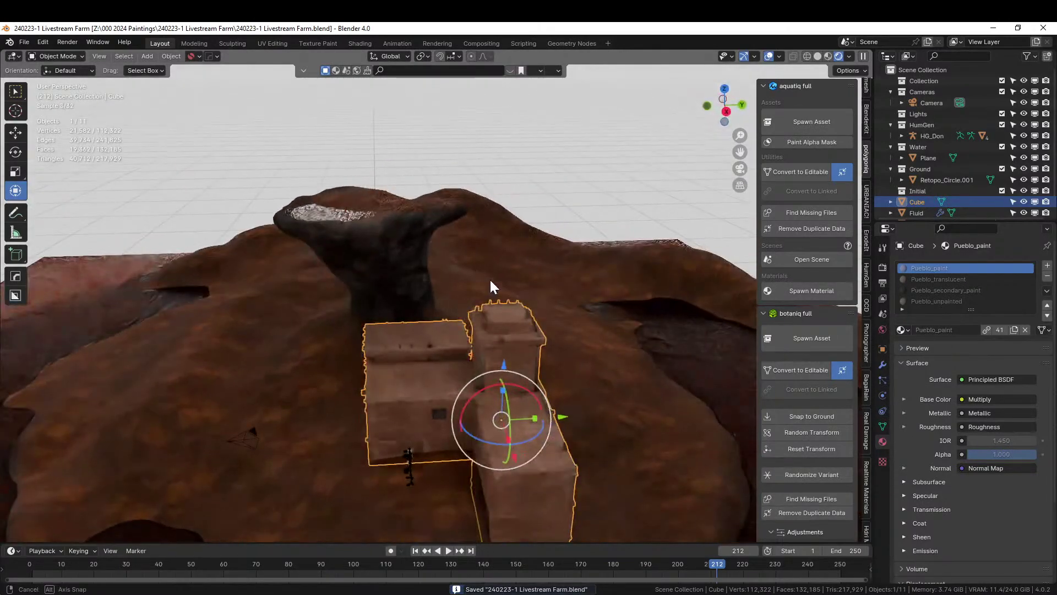
scroll(490, 279, down, 2)
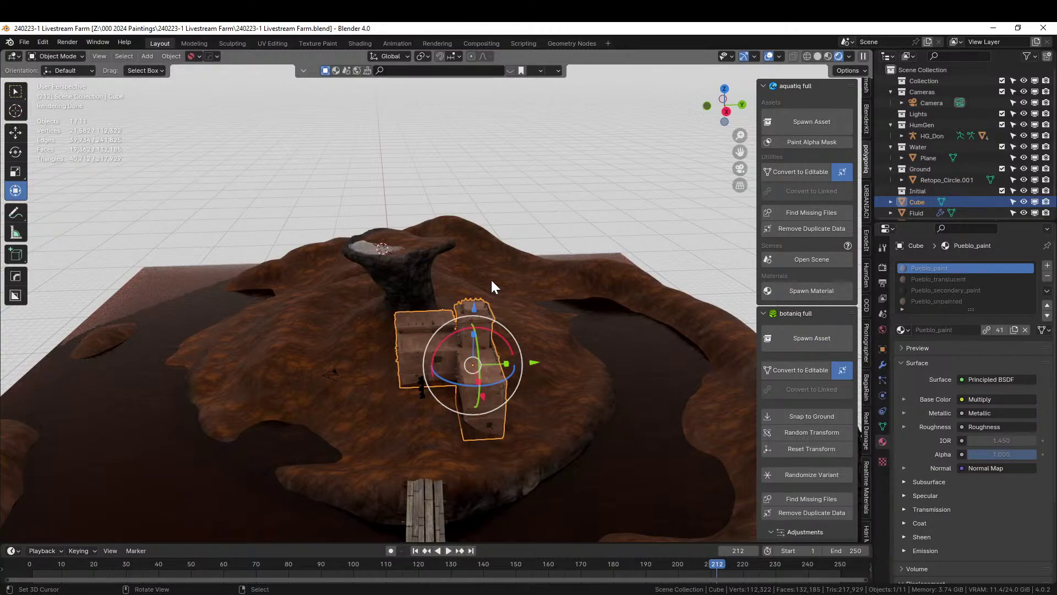
middle_drag(491, 278, 533, 322)
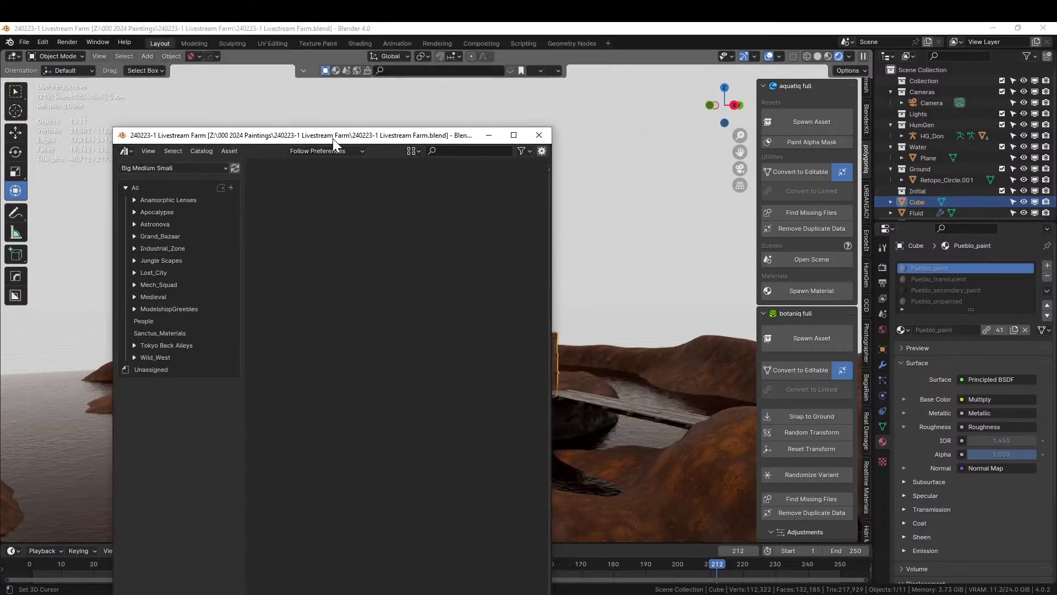
- Browse the Astronova foreground environment assets in the asset browser and show the Martian Sharp_rocks
drag(332, 138, 266, 135)
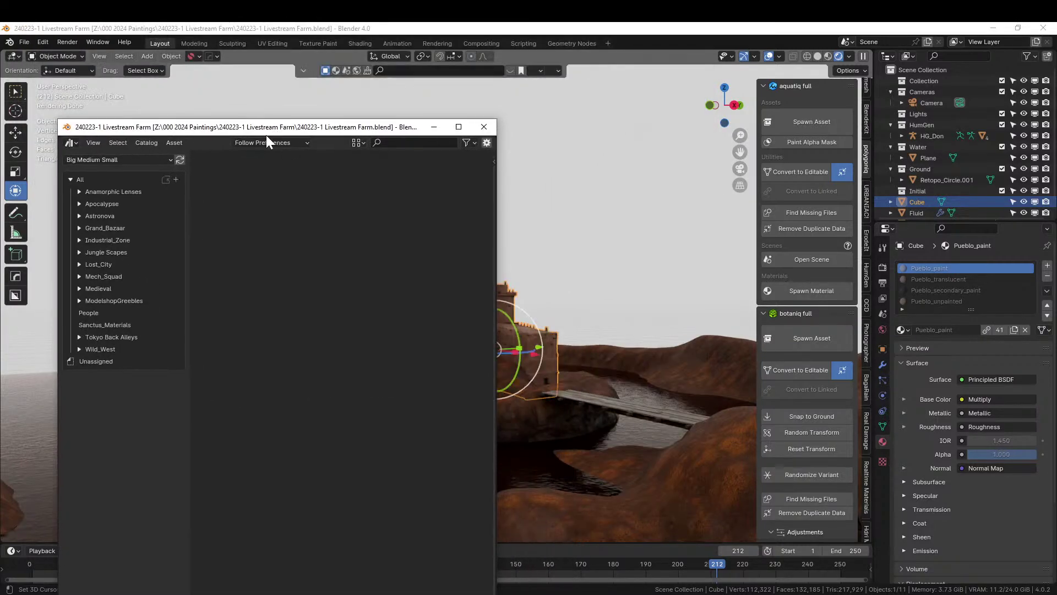
click(78, 212)
click(87, 240)
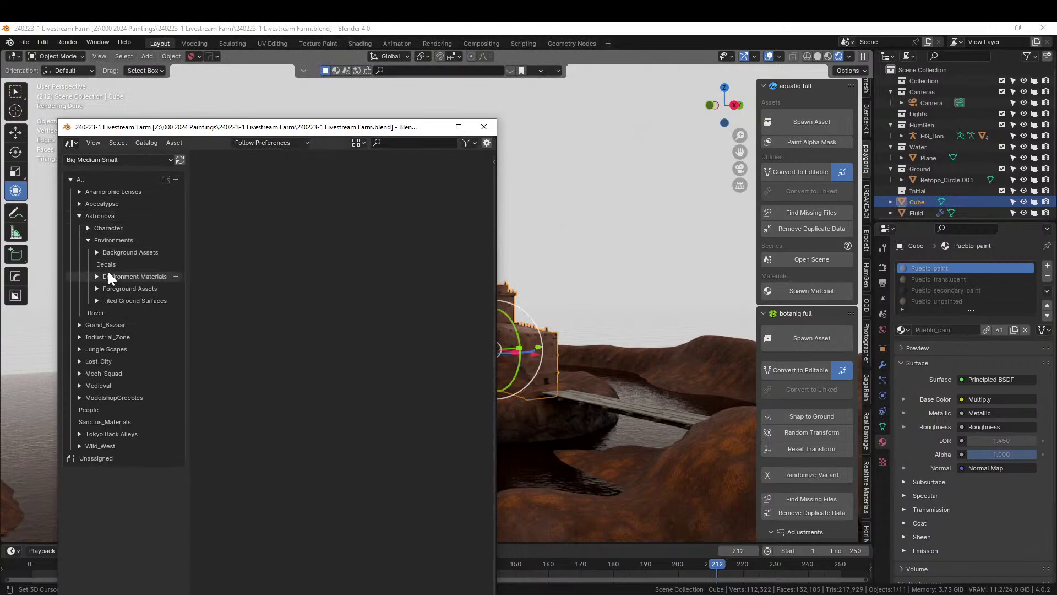
click(97, 288)
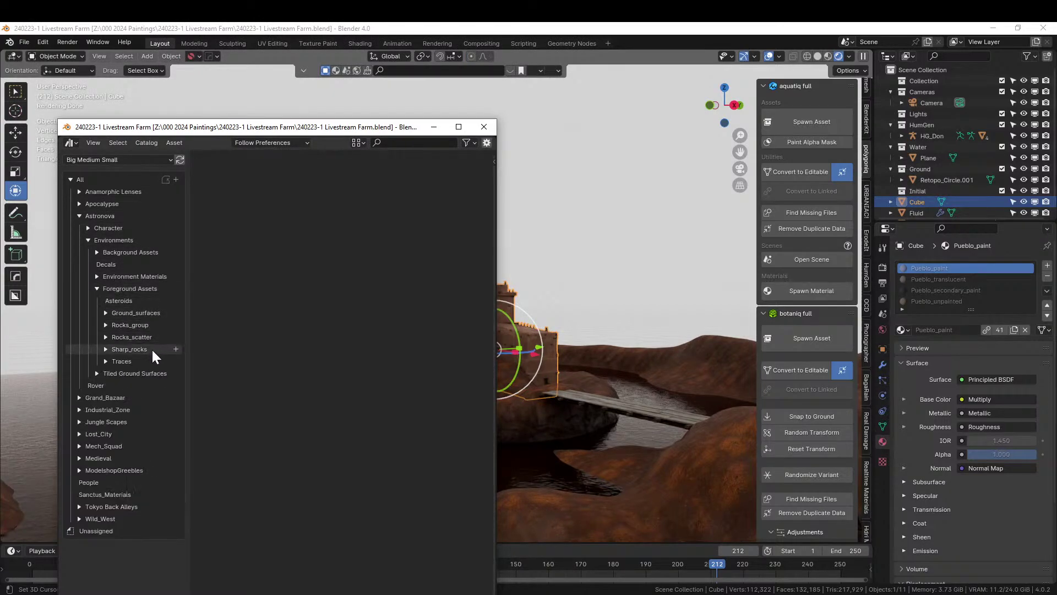
click(105, 348)
click(127, 372)
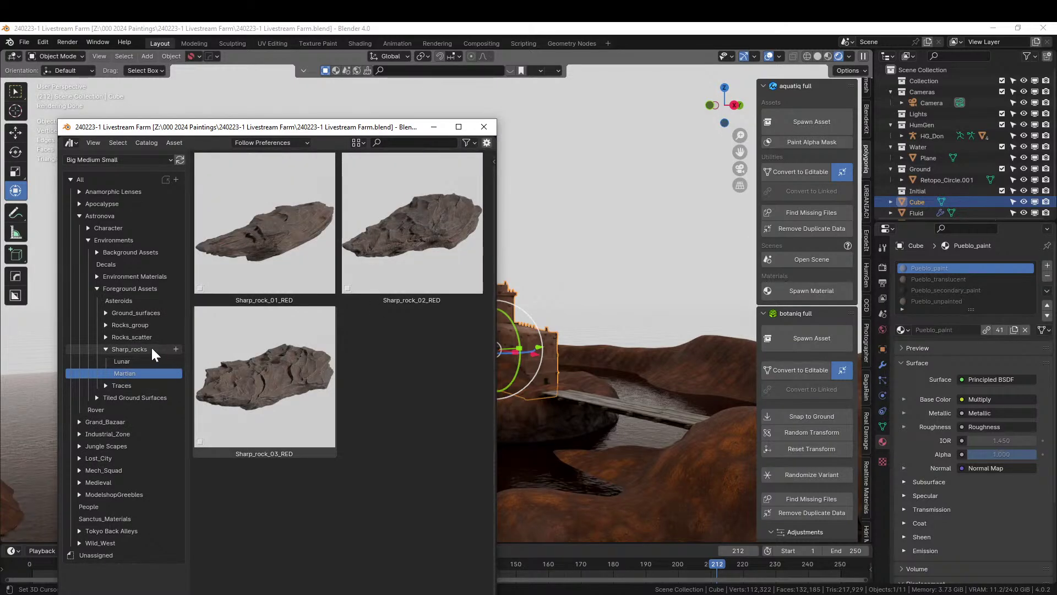
- Look through the Rocks_group and Rocks_scatter catalogs and show the Martian Rocks_scatter assets
click(142, 325)
click(133, 338)
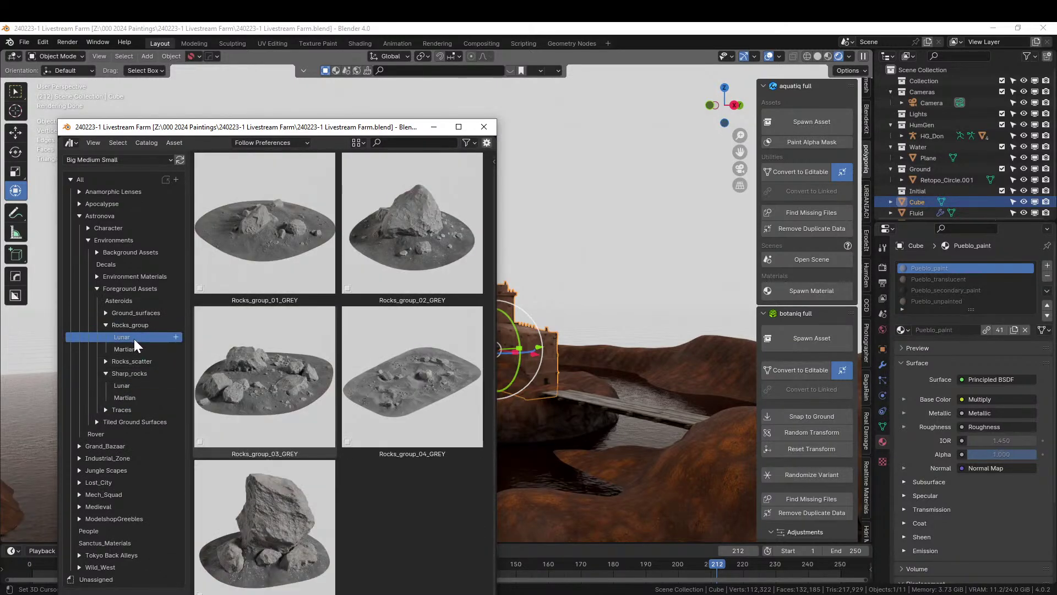
click(142, 361)
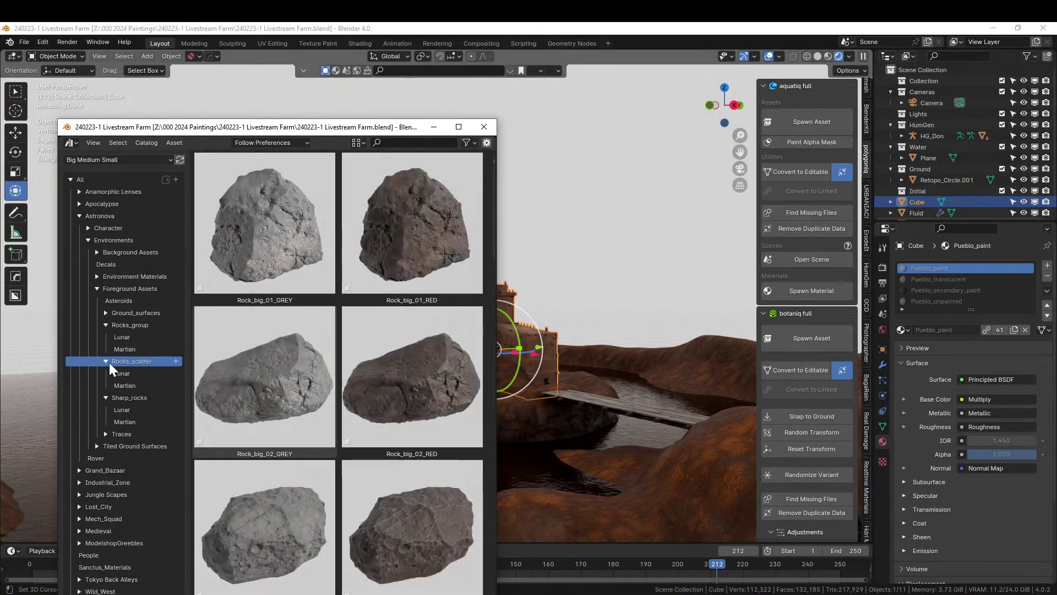
click(120, 382)
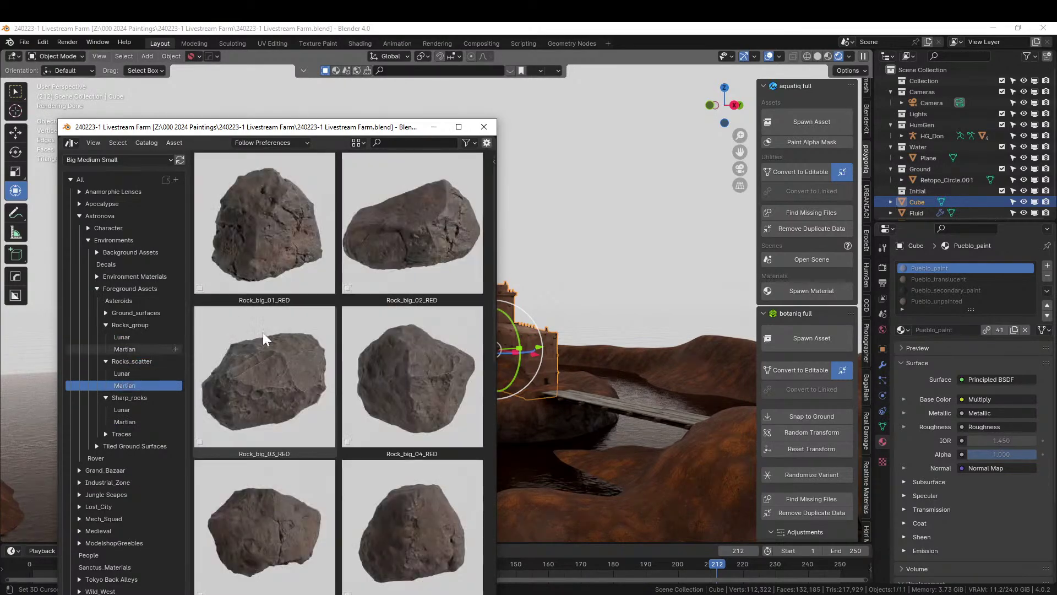
- Set the asset browser's thumbnail size to 130 so more rocks fit in its window
click(459, 128)
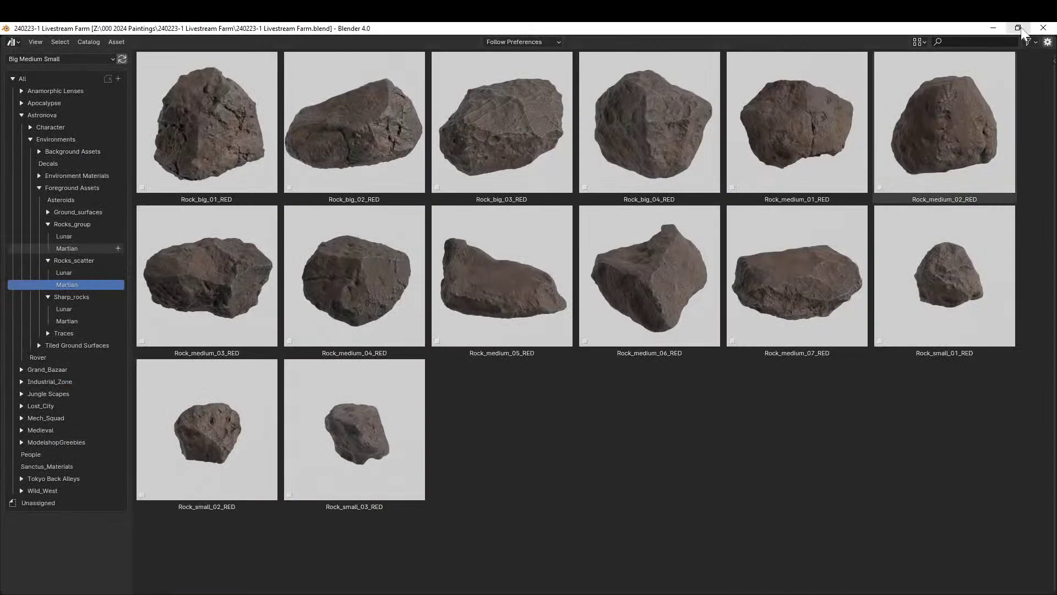
click(919, 42)
drag(957, 62, 917, 62)
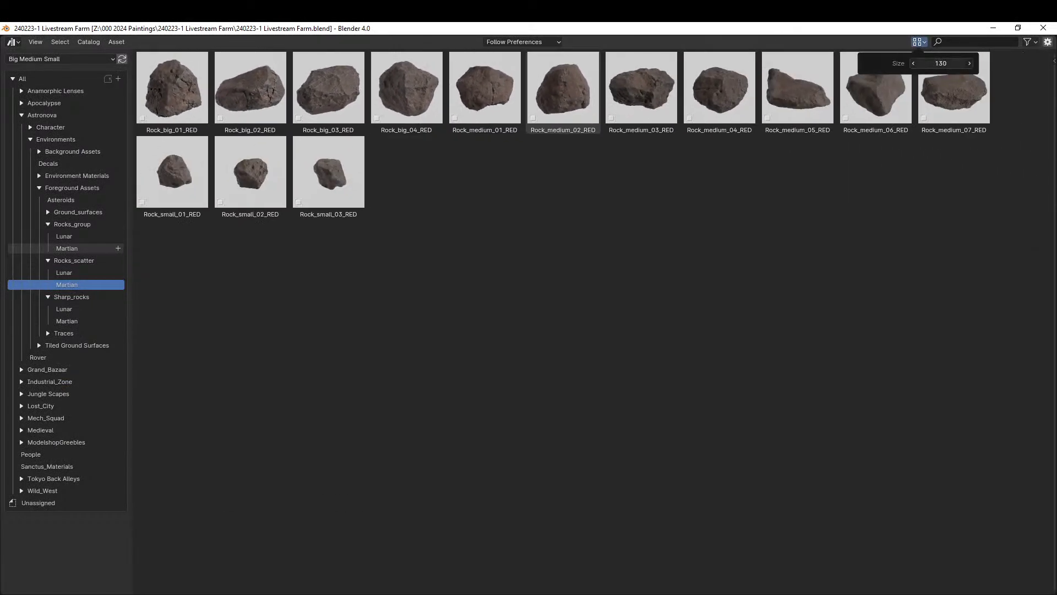
click(1018, 28)
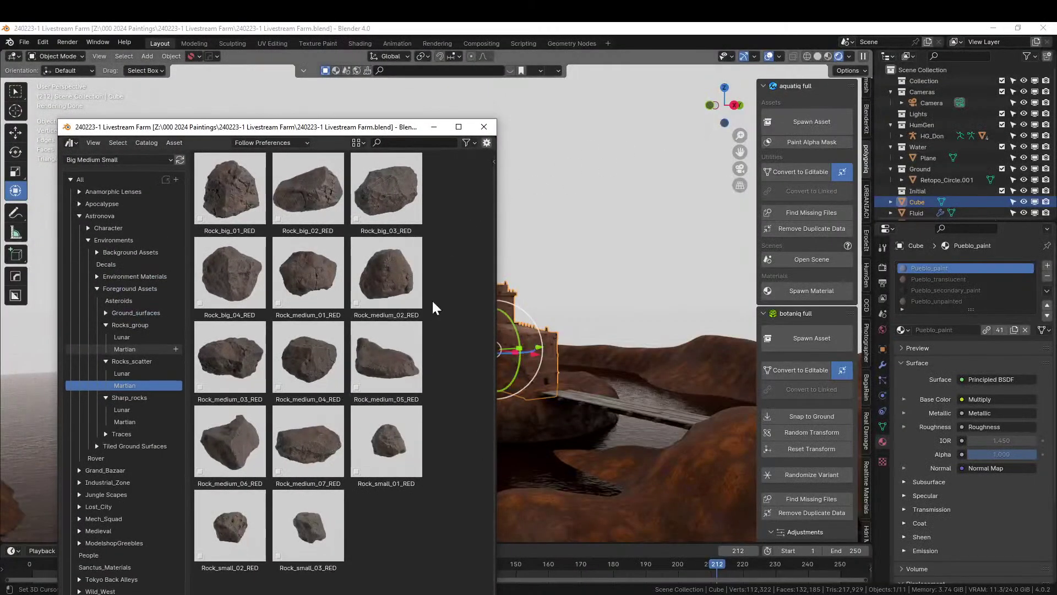
- Move the asset browser window aside to uncover the viewport and select the terrain mesh Retopo_Circle.001
drag(366, 129, 286, 94)
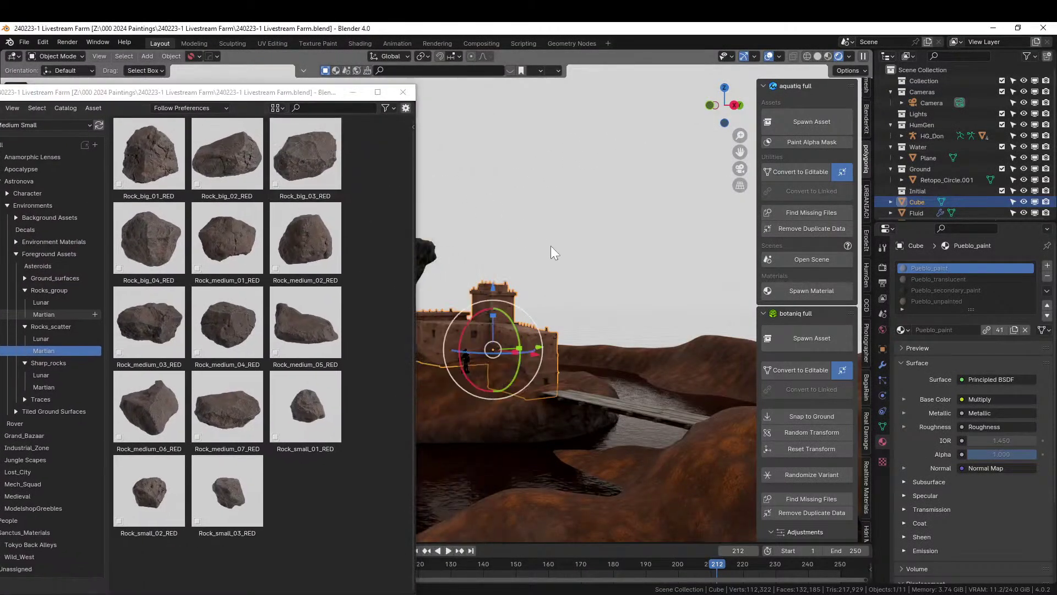
click(342, 385)
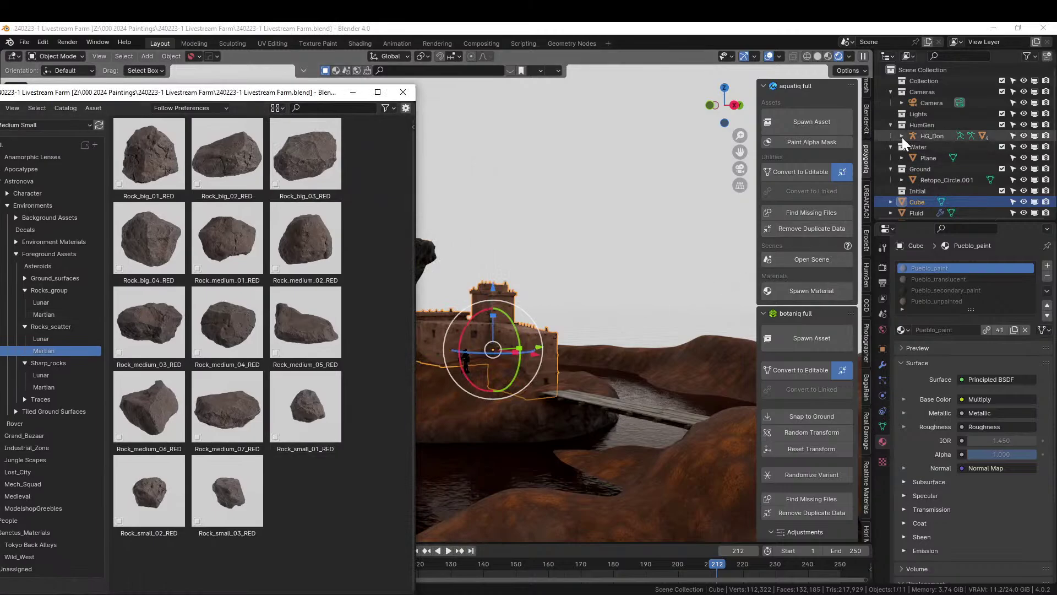
click(622, 371)
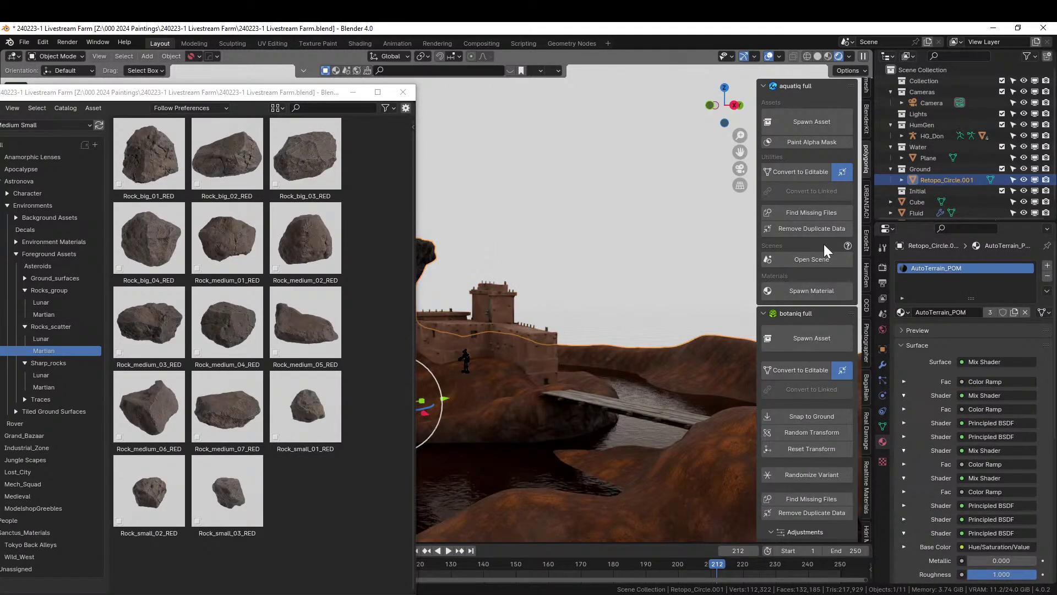
- Bring up the Geo-Scatter tools and assign the terrain Retopo_Circle.001 as the emitter
scroll(869, 361, down, 3)
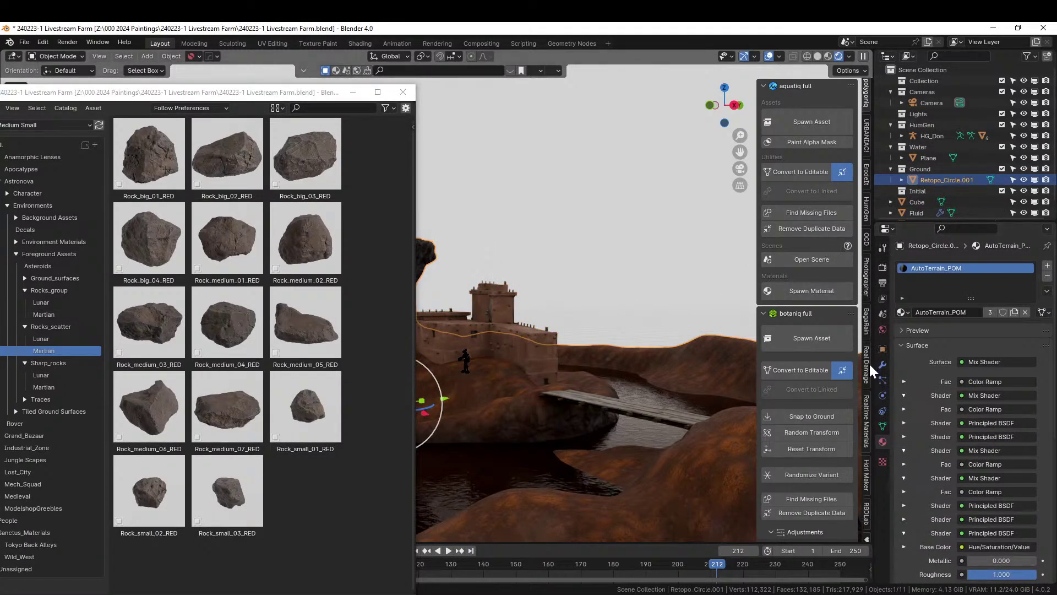
scroll(869, 362, down, 8)
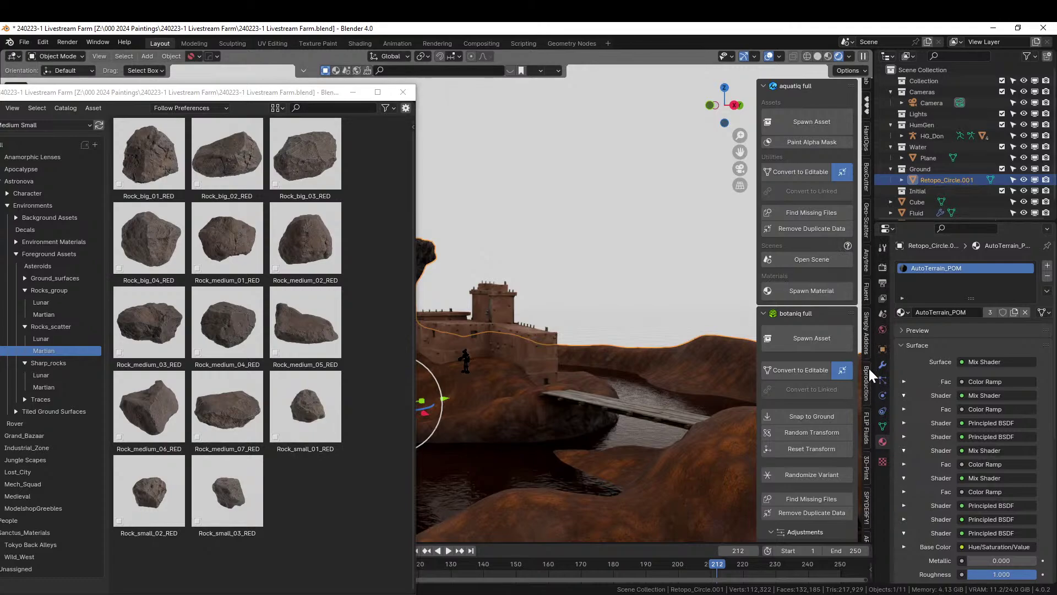
scroll(869, 368, down, 5)
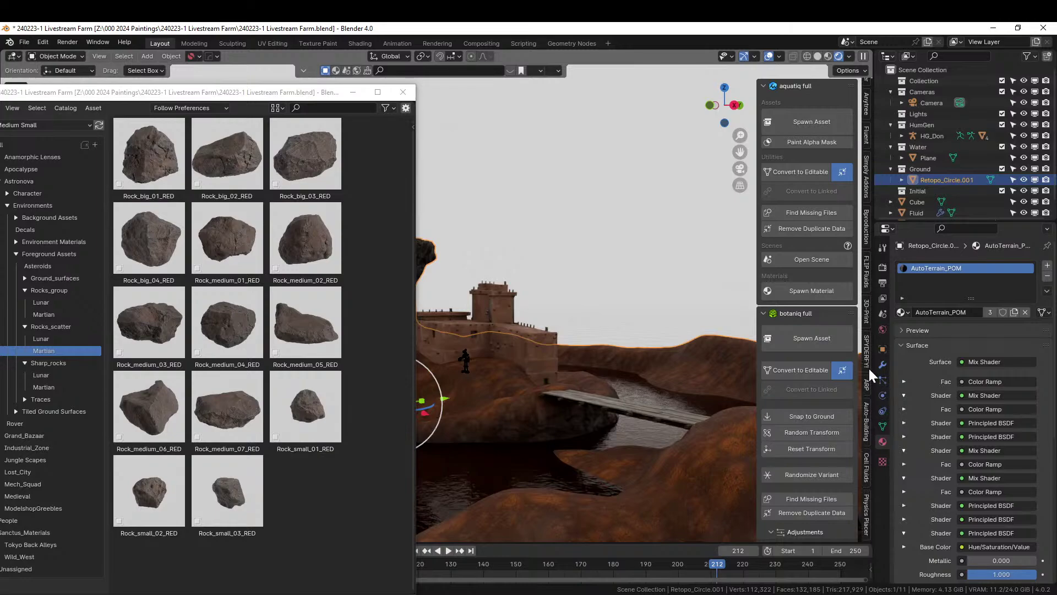
scroll(869, 369, up, 4)
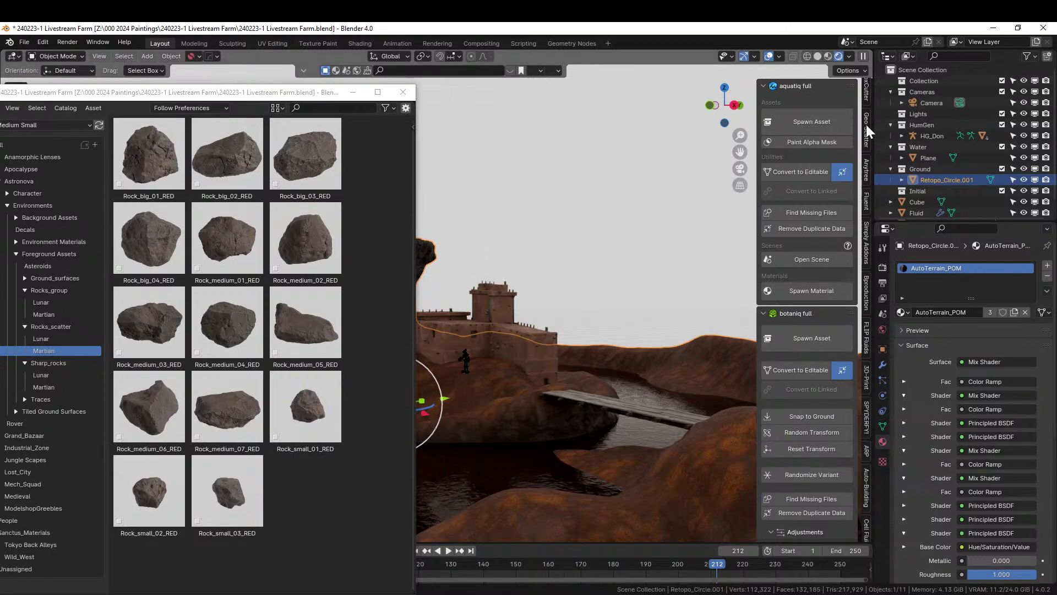
click(867, 124)
click(841, 83)
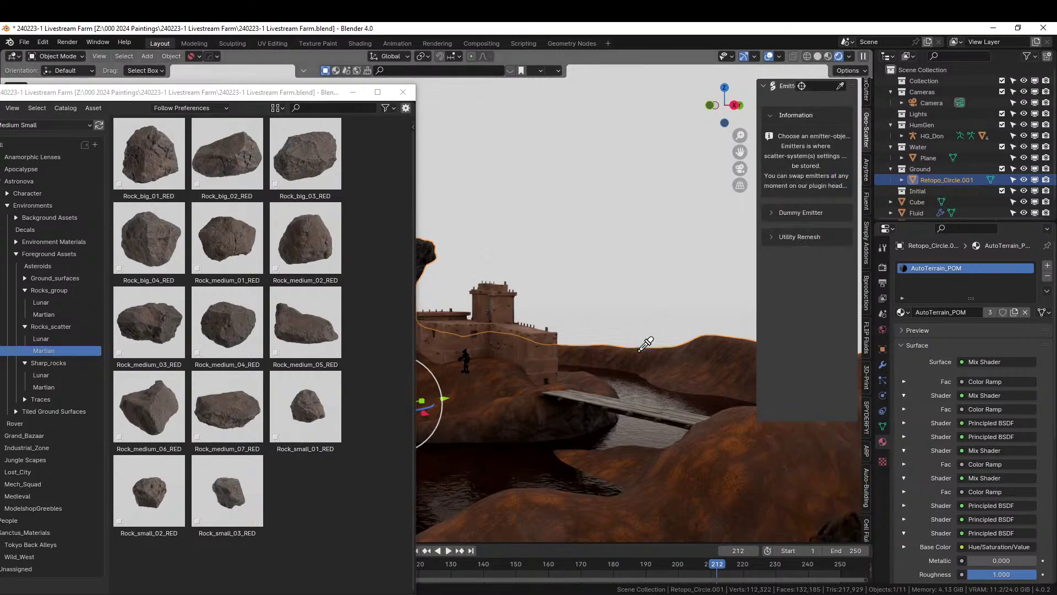
click(709, 470)
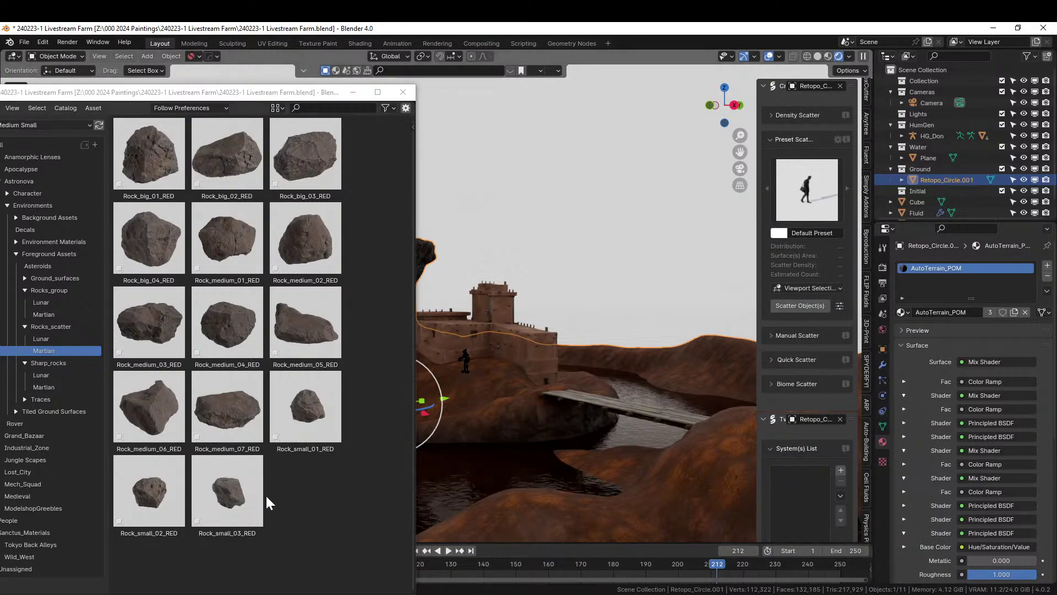
- Scatter Rock_small_01_RED, Rock_small_02_RED and Rock_small_03_RED over the terrain, using Browser Selection and the 03 Random preset
click(314, 420)
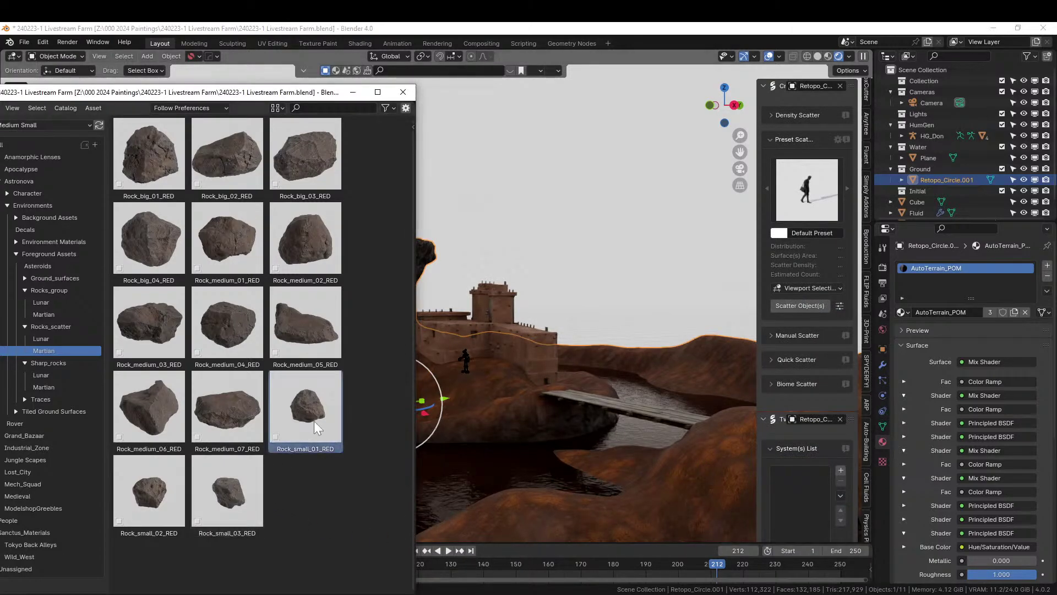
shift+click(144, 483)
shift+click(242, 486)
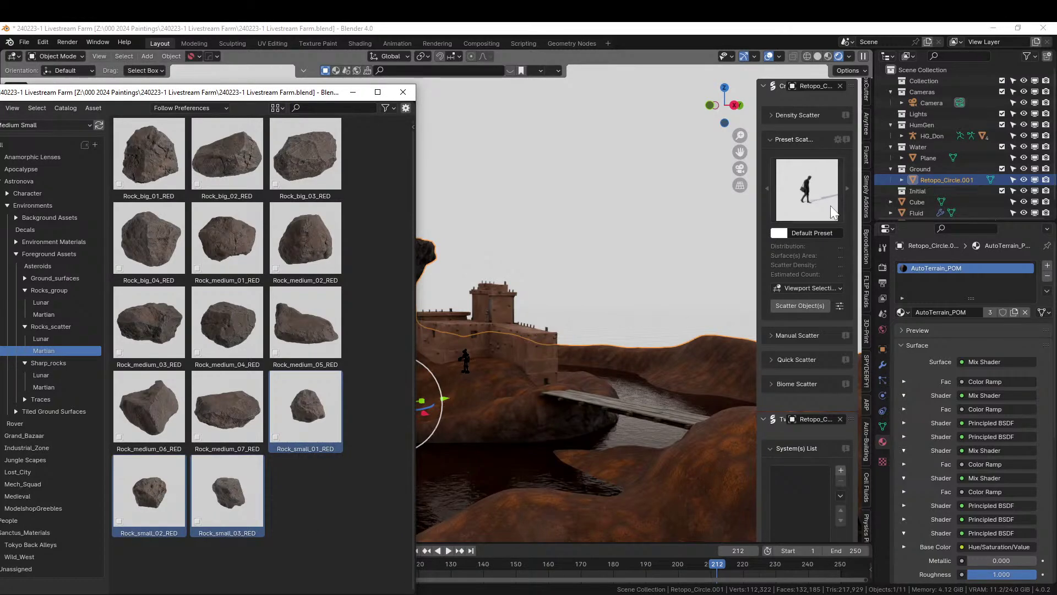
click(817, 289)
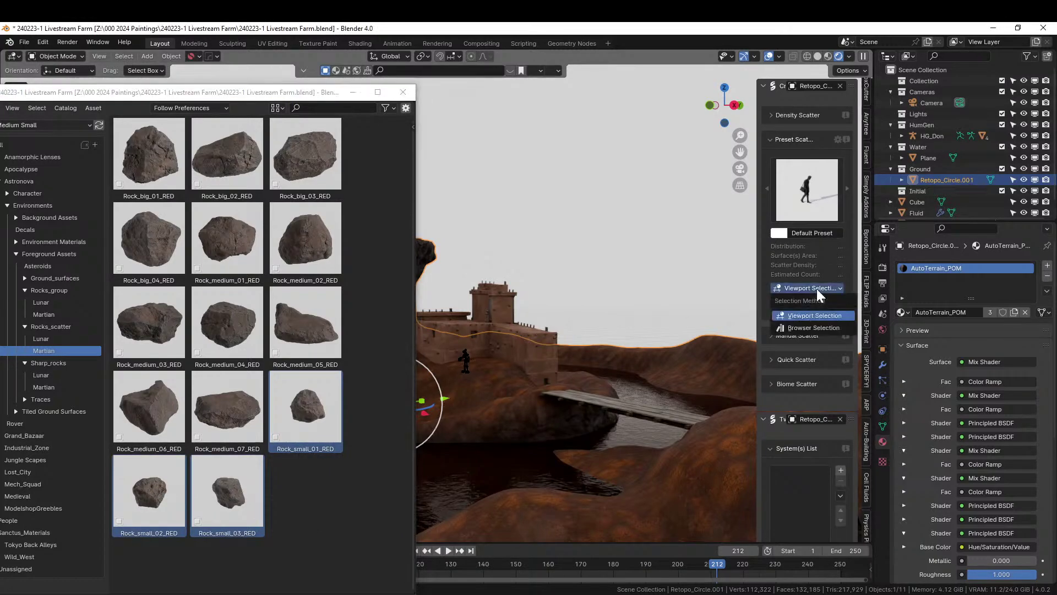
click(815, 329)
click(809, 217)
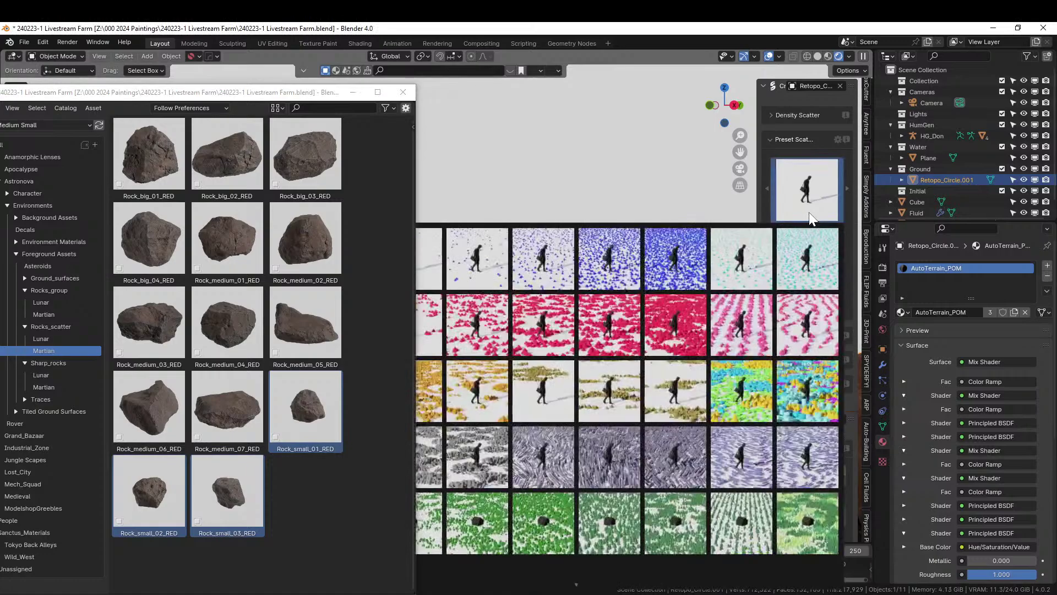
click(526, 282)
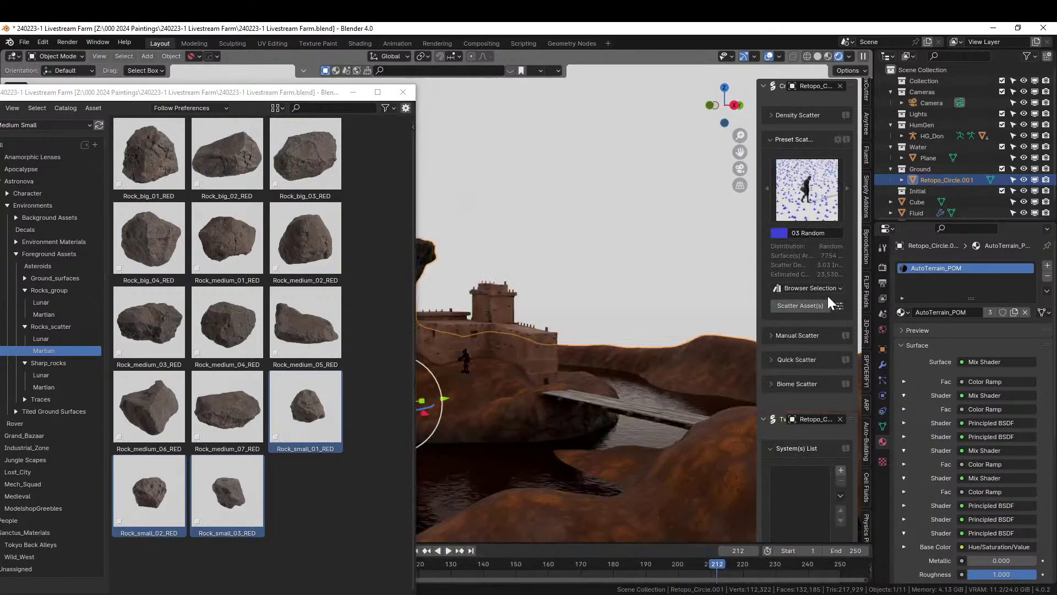
click(799, 305)
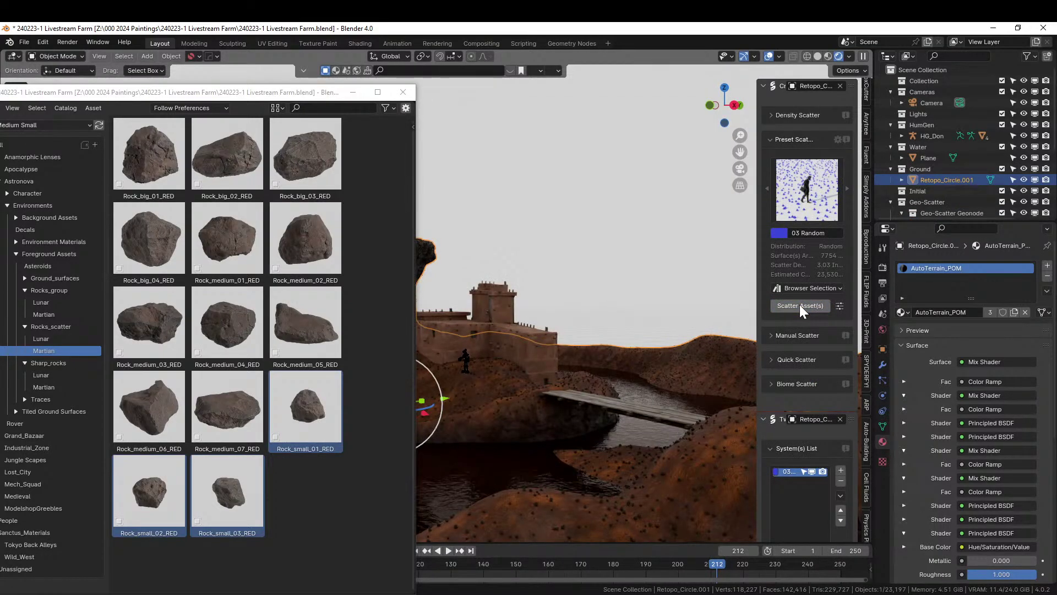
- Put the selected 03 Random scatter system into a new group
click(841, 494)
mouse_move(897, 336)
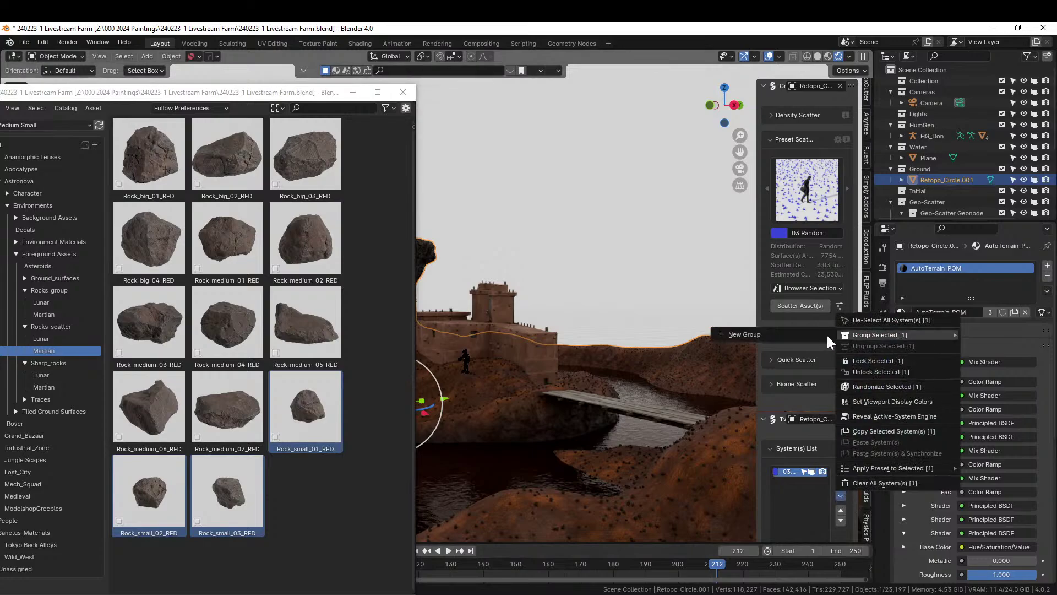
click(791, 333)
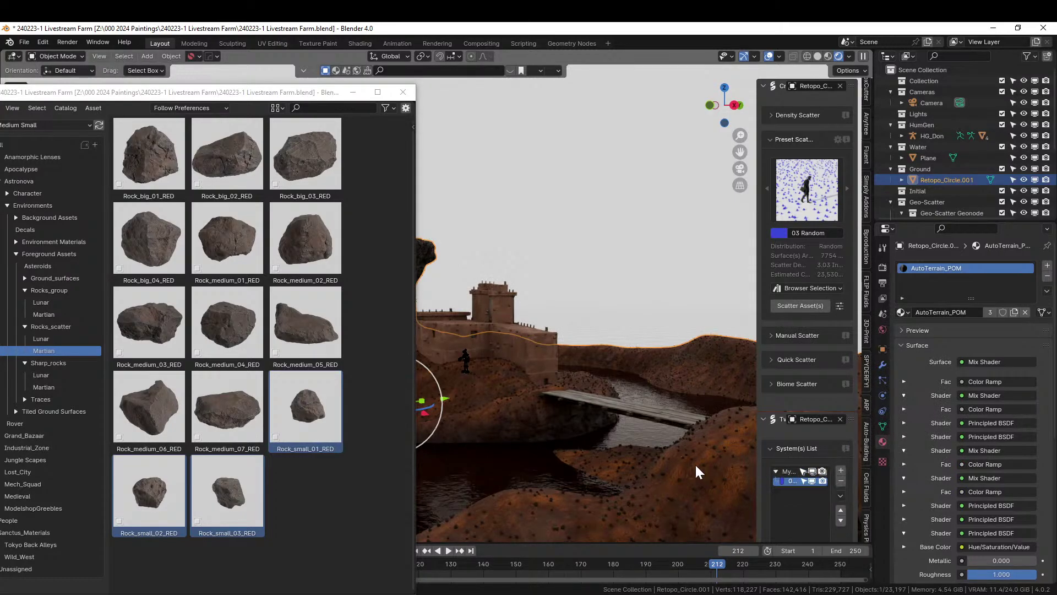
- Enable Upward-Obstruction culling for the scatter group with the Water collection as the obstruction, and check the shoreline rocks
click(789, 470)
scroll(851, 427, down, 10)
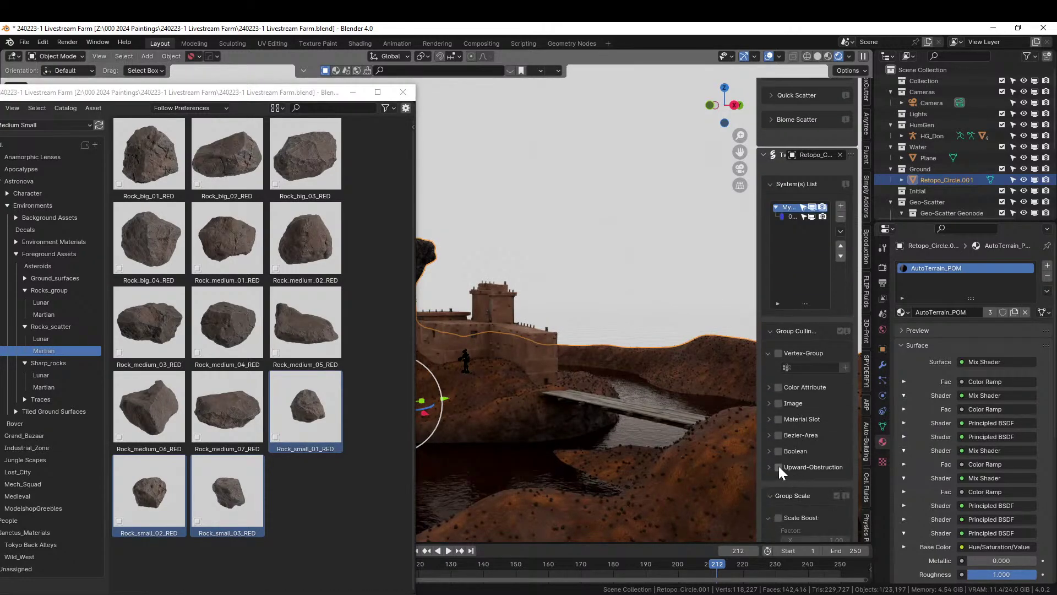
click(778, 467)
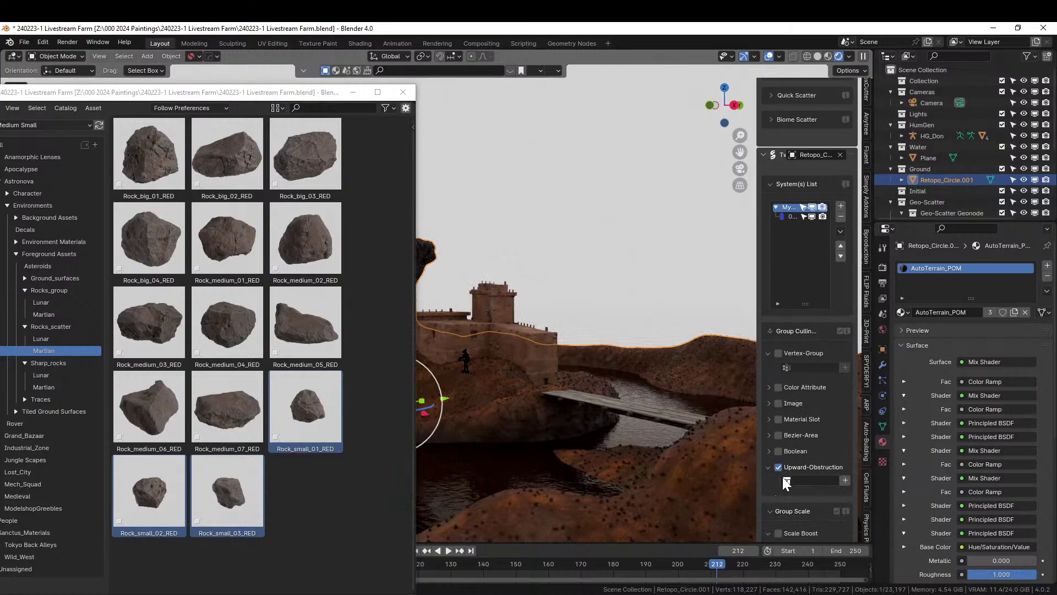
click(786, 481)
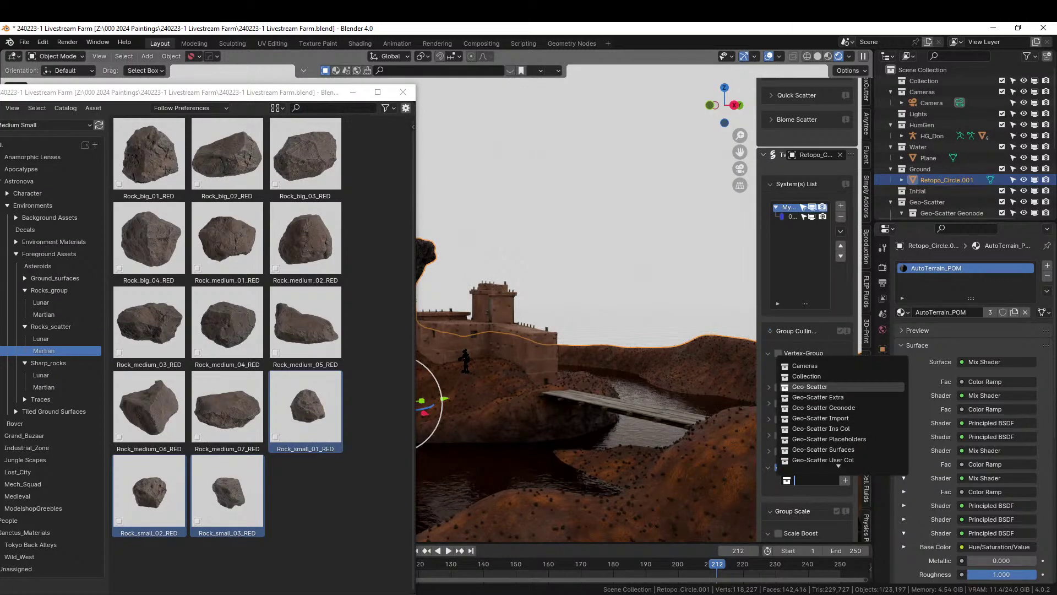
text(WATE)
click(786, 365)
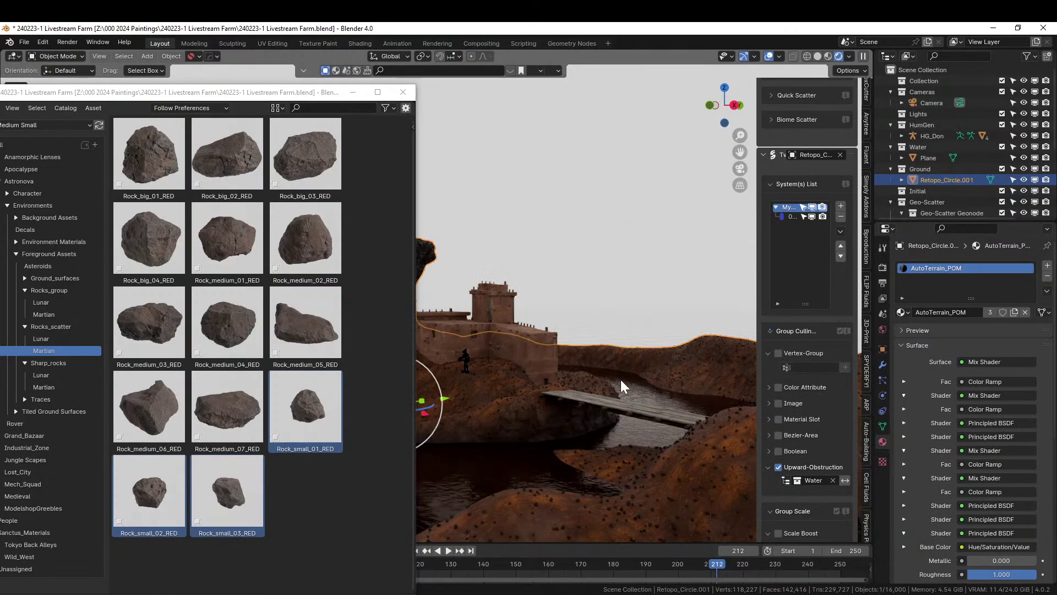
scroll(564, 431, up, 5)
middle_drag(564, 428, 645, 389)
scroll(646, 389, up, 4)
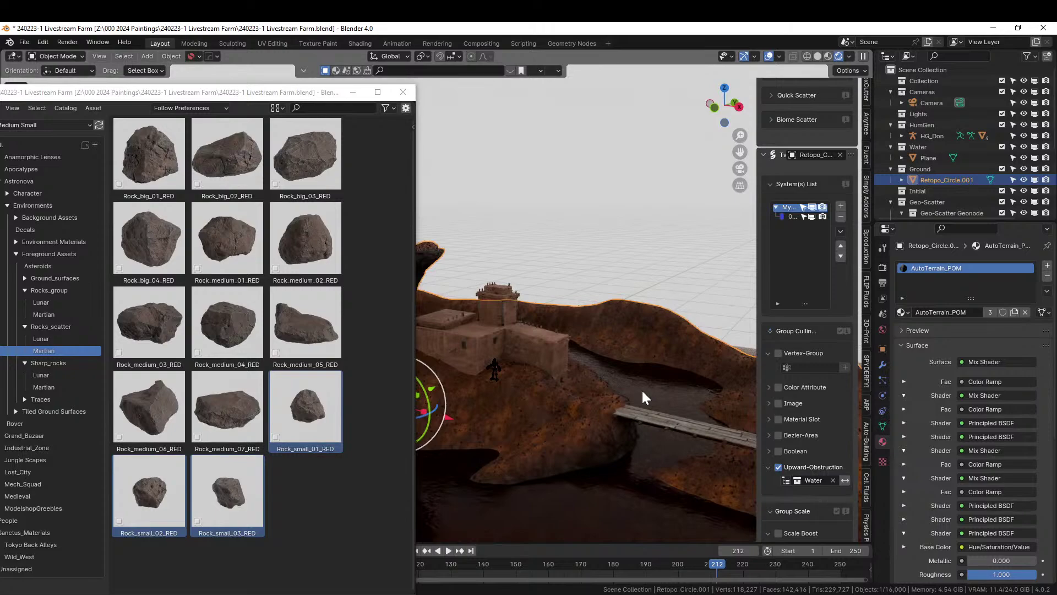
middle_drag(642, 389, 669, 401)
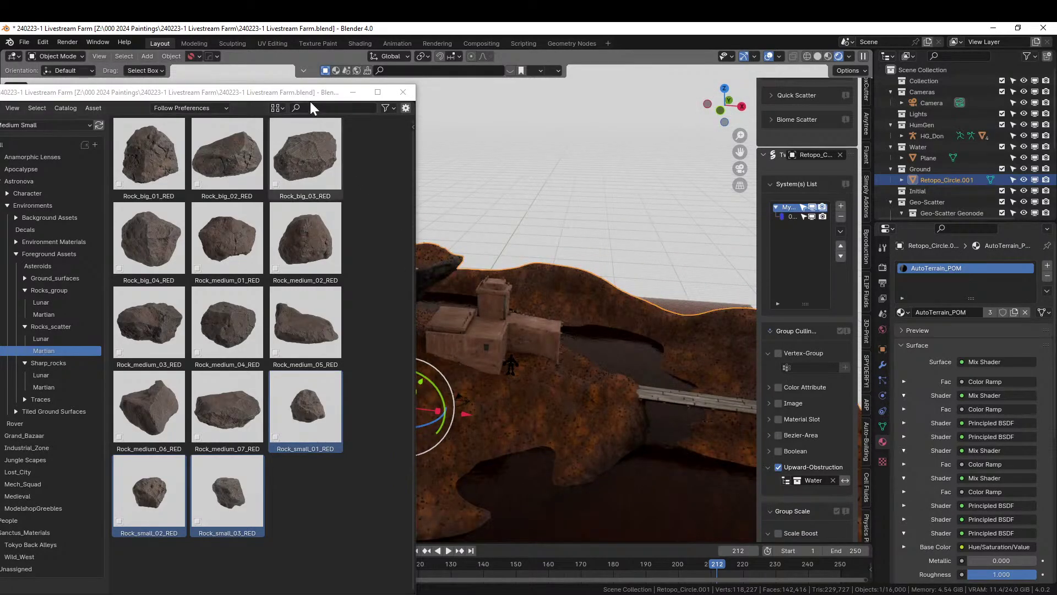
- Enable the abiotic Slope filter for the 03 Random system and turn off its Absolute Slope option
middle_drag(404, 407, 505, 261)
scroll(504, 261, up, 2)
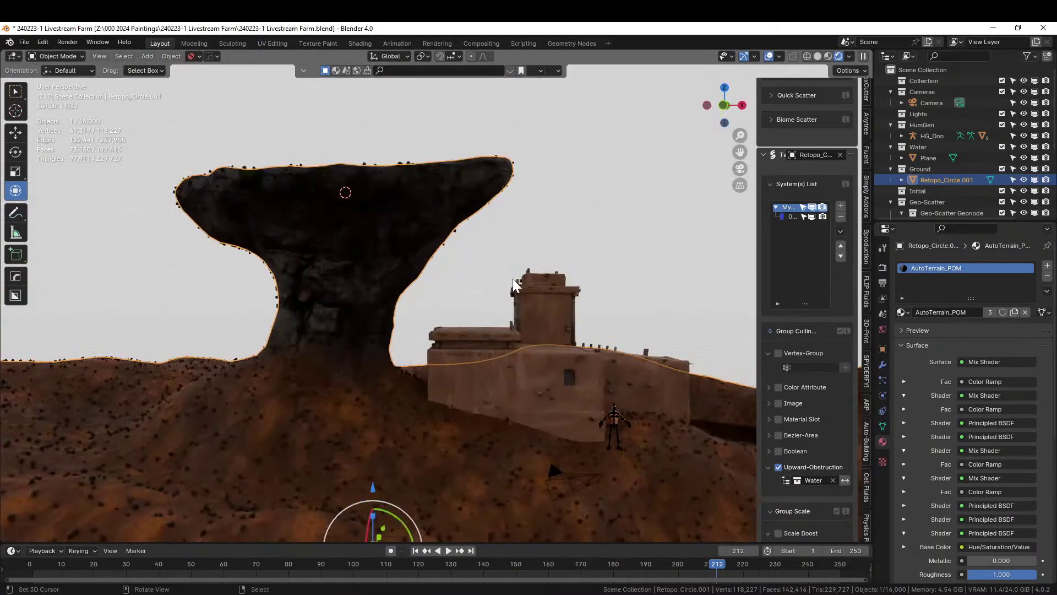
click(792, 216)
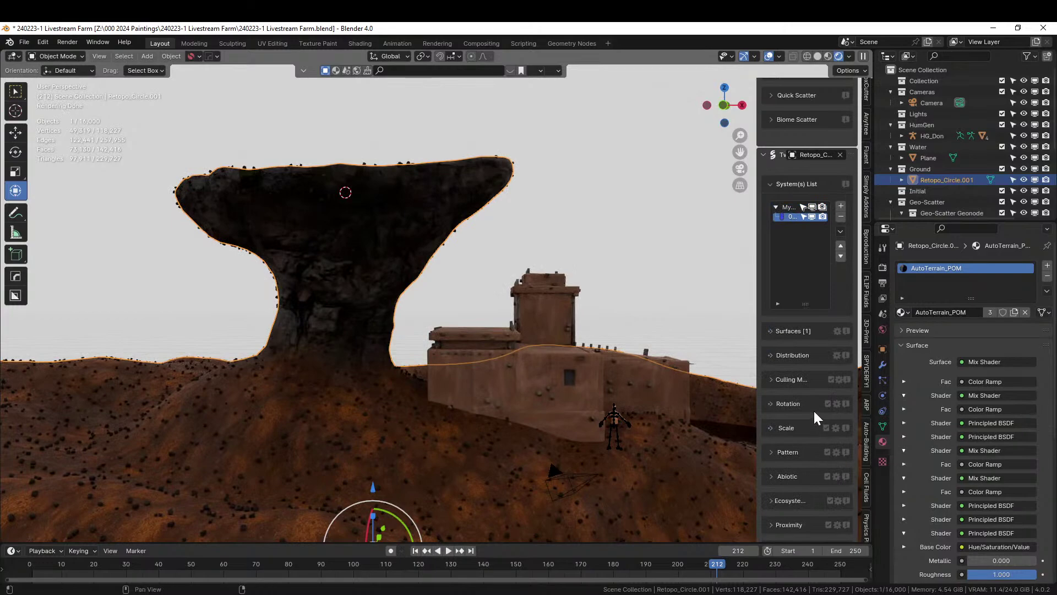
drag(755, 270, 648, 271)
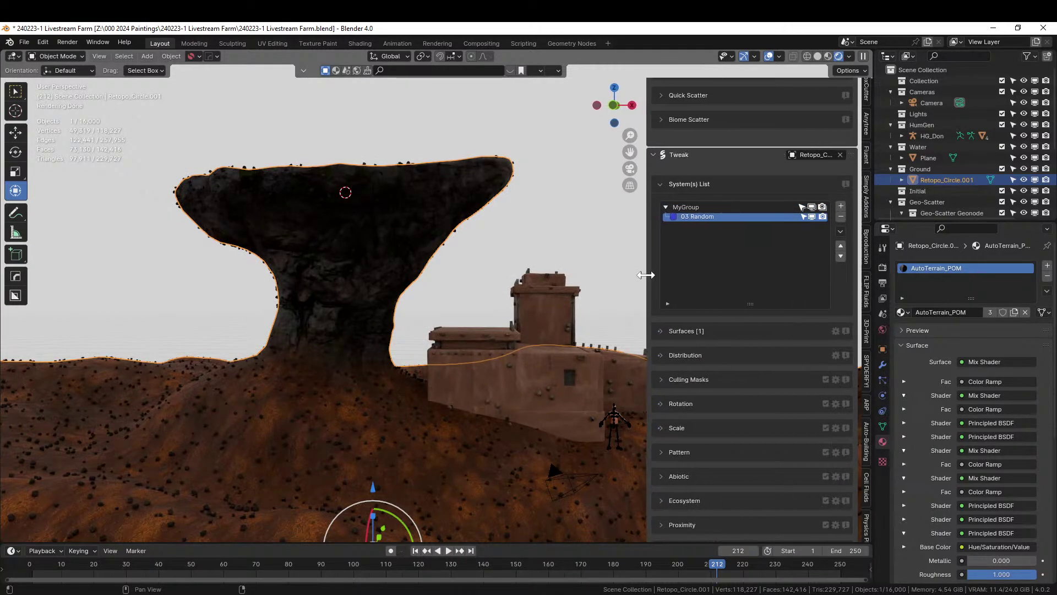
click(664, 475)
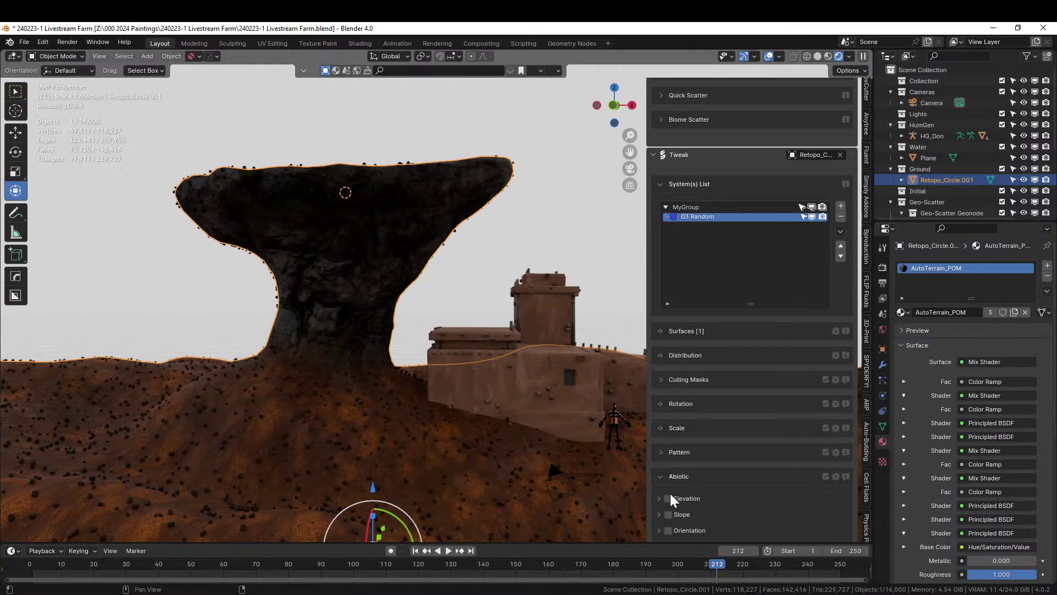
scroll(716, 493, down, 5)
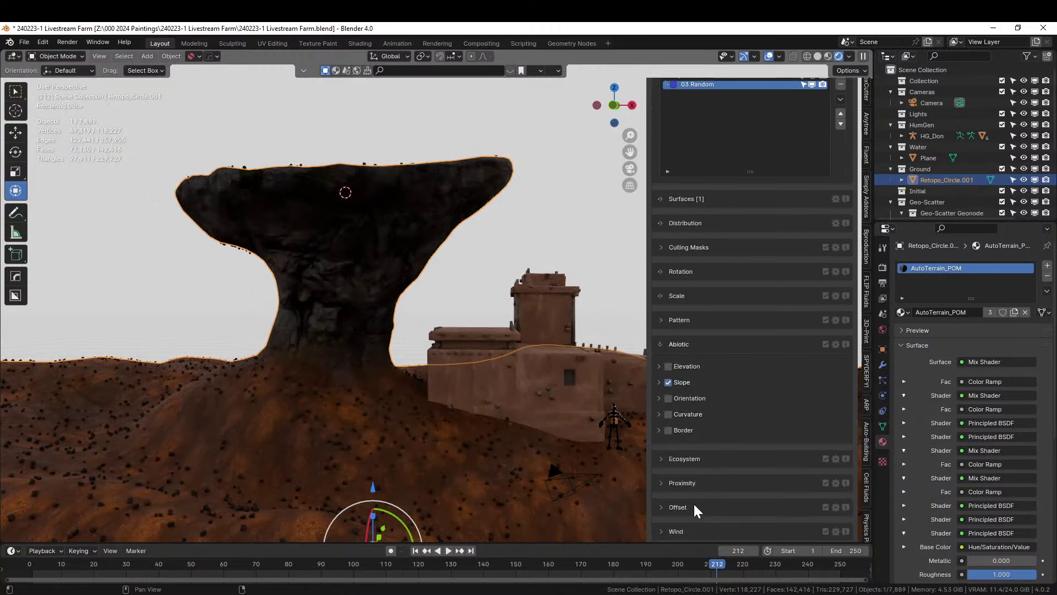
click(657, 381)
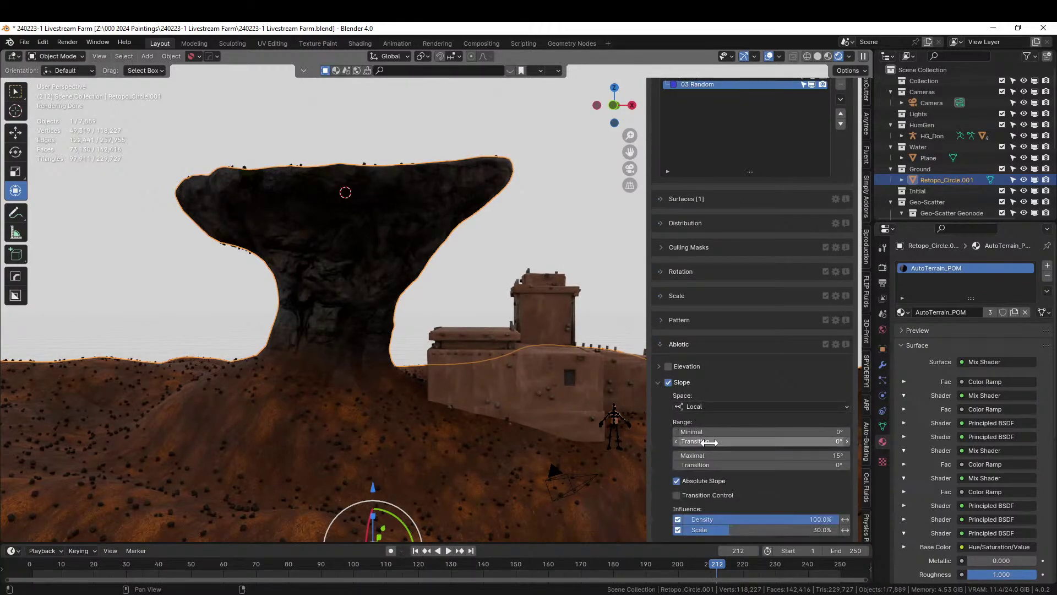
click(677, 481)
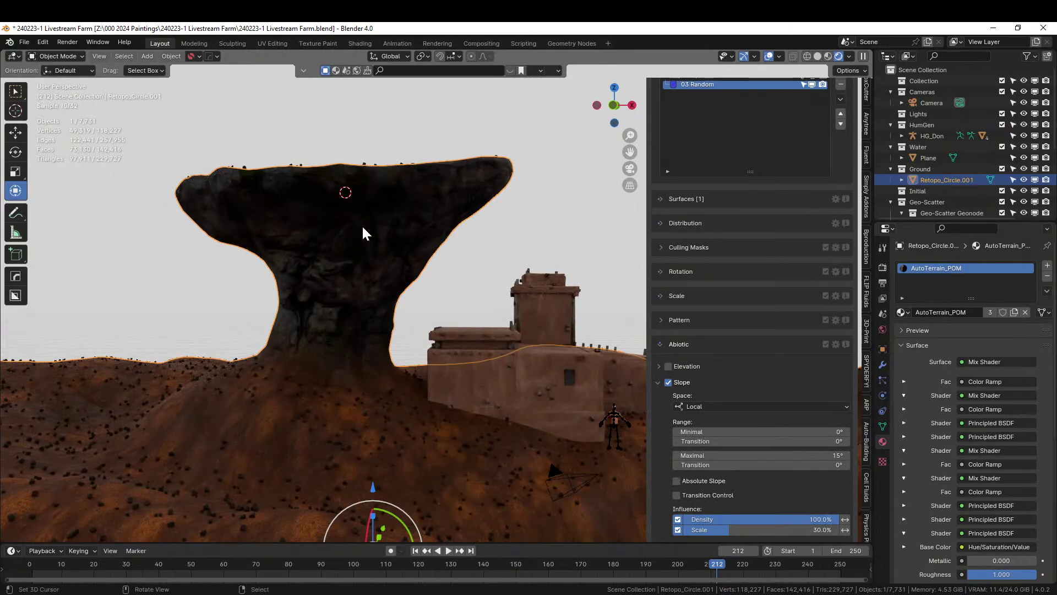
- Enable the abiotic Elevation filter for the 03 Random system and inspect the rocks around the mesa and shoreline
middle_drag(362, 225, 407, 275)
scroll(408, 276, up, 5)
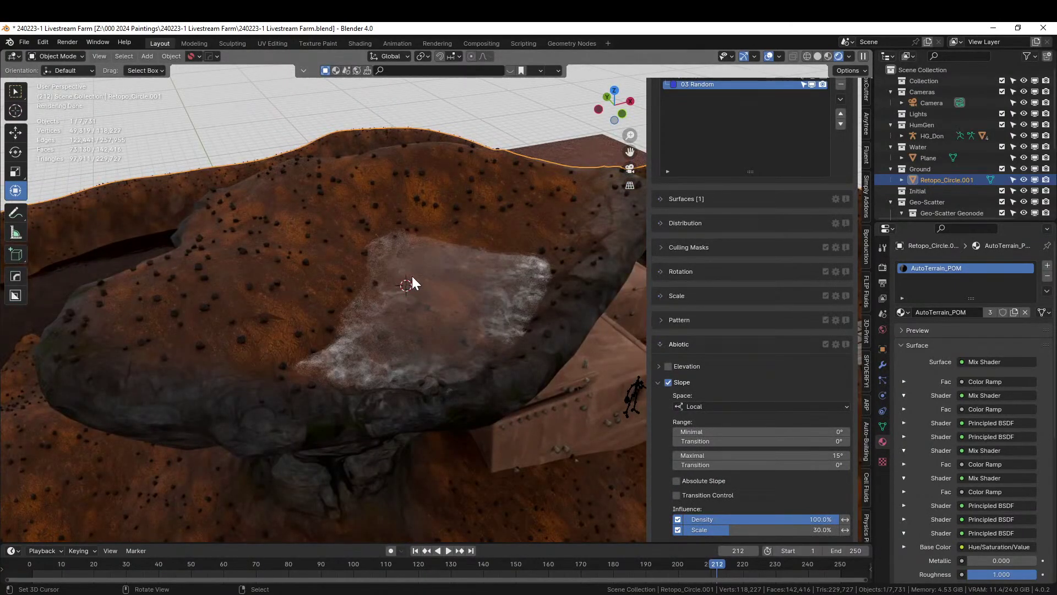
middle_drag(408, 279, 367, 250)
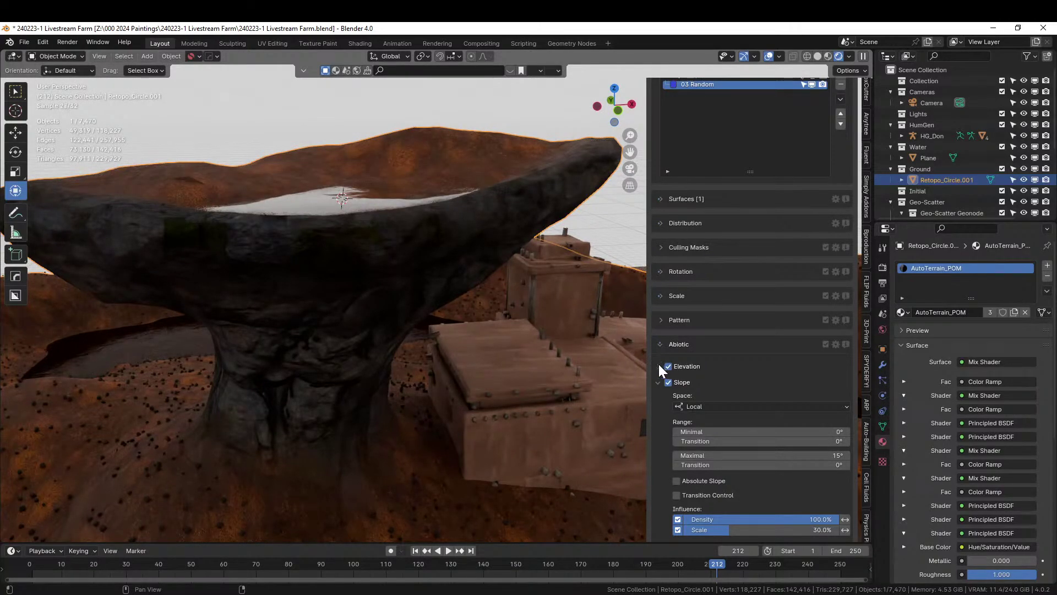
middle_drag(529, 335, 448, 320)
middle_drag(428, 321, 491, 276)
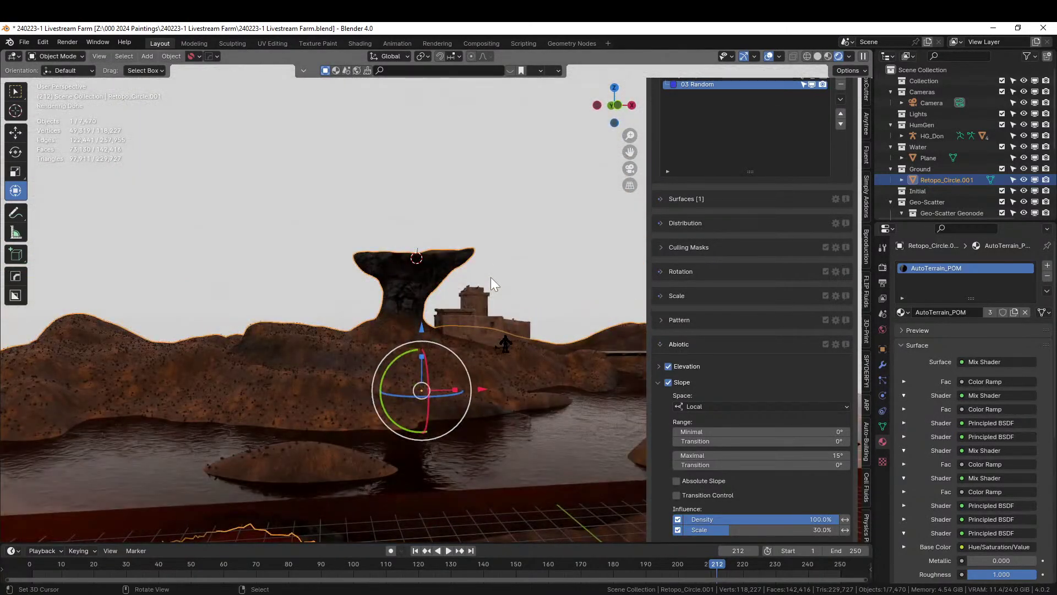
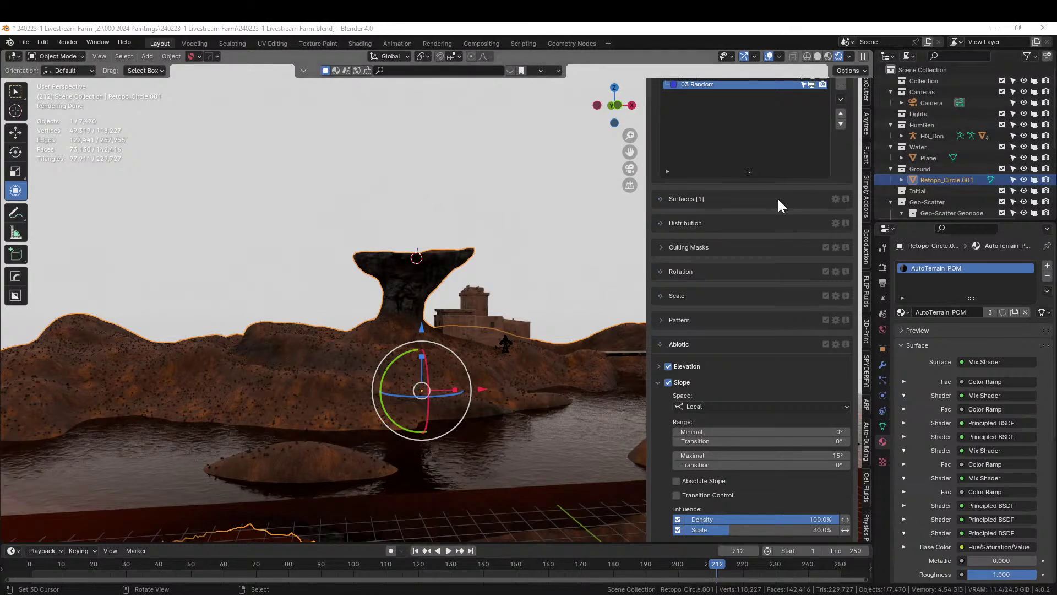
scroll(777, 197, up, 15)
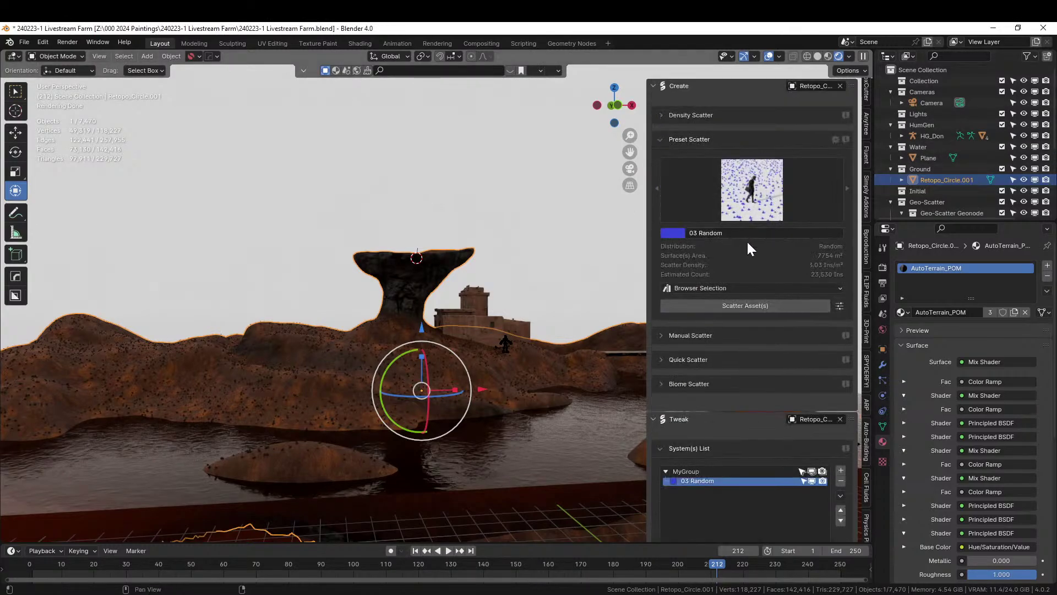
- Scatter the browser-selected rocks over the terrain again with the 03 Random preset and add the new system to MyGroup
click(758, 196)
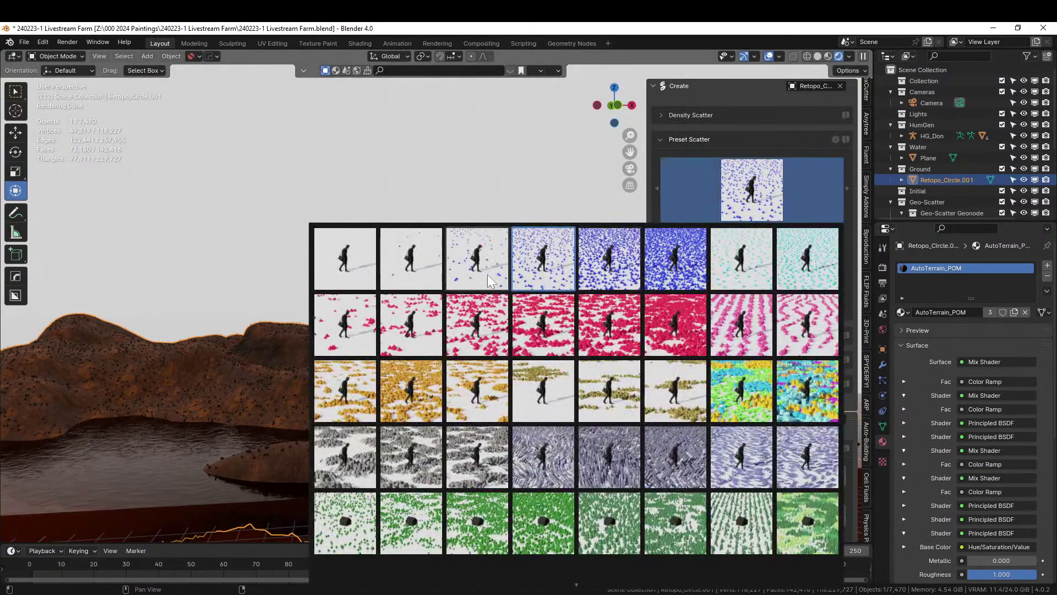
click(562, 282)
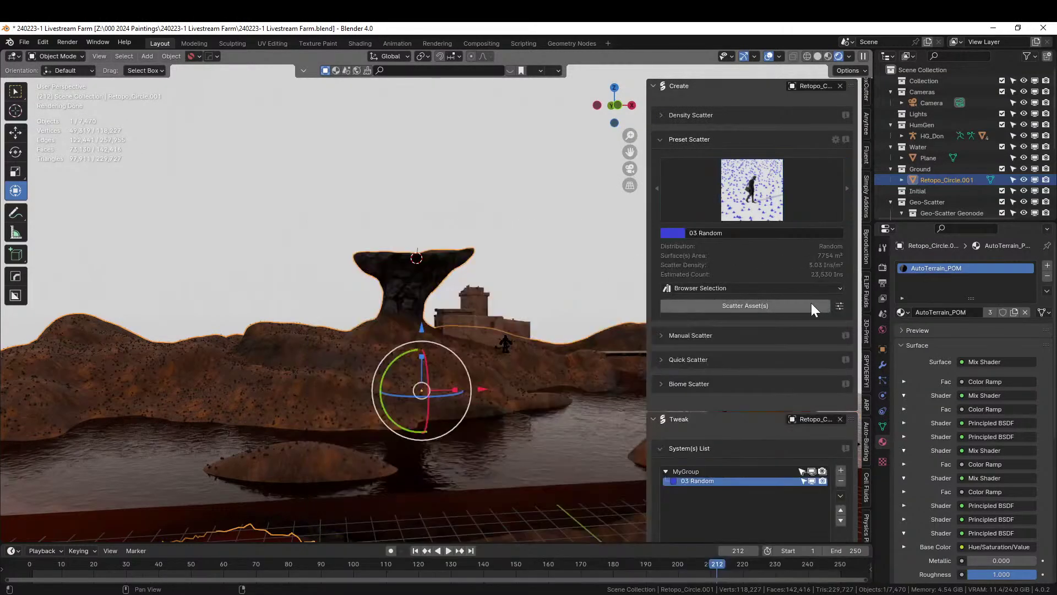
click(741, 307)
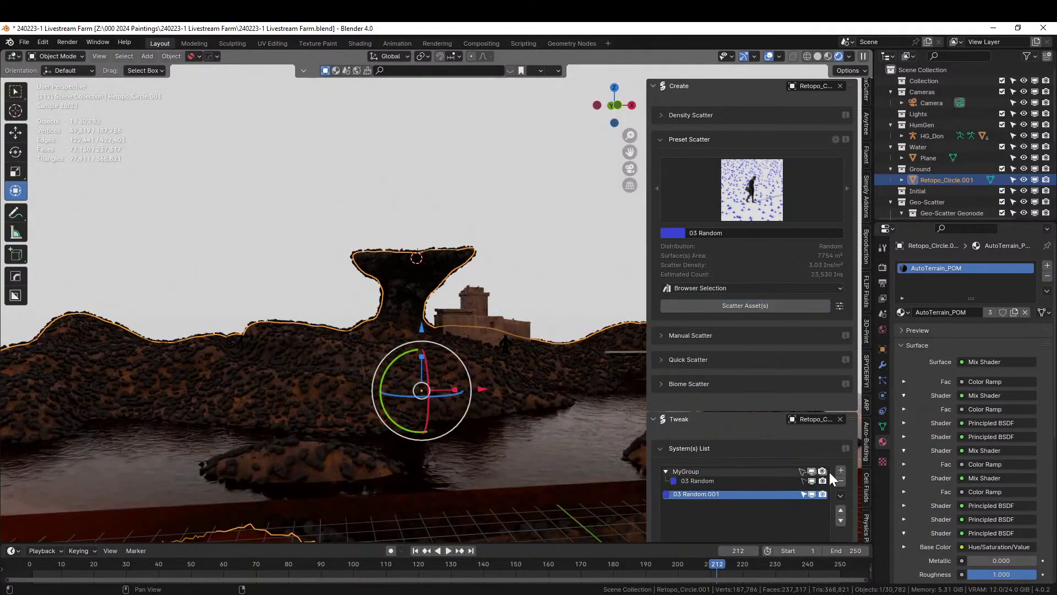
click(840, 494)
mouse_move(892, 334)
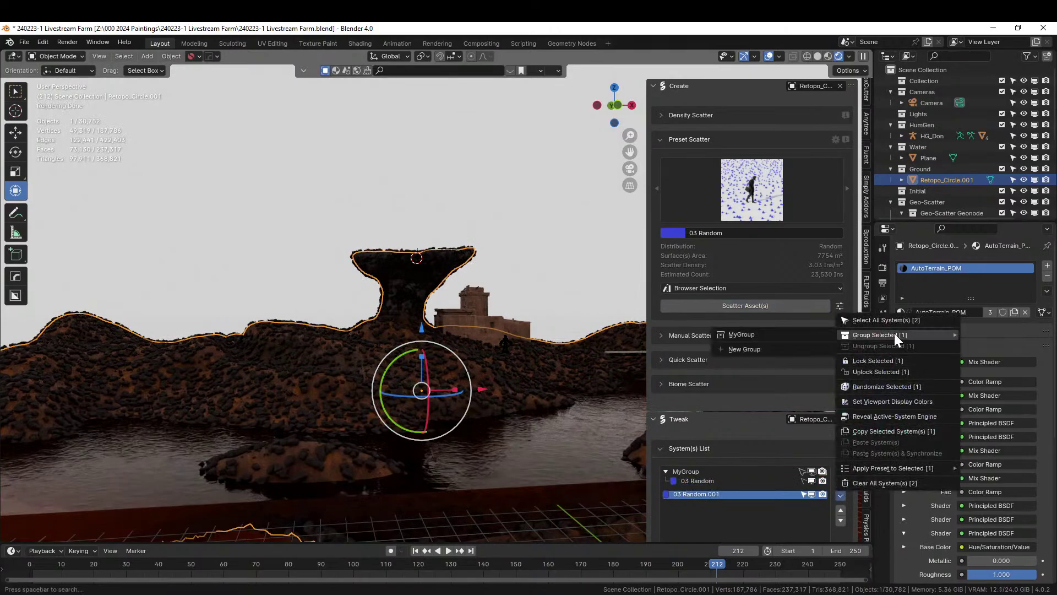
click(759, 333)
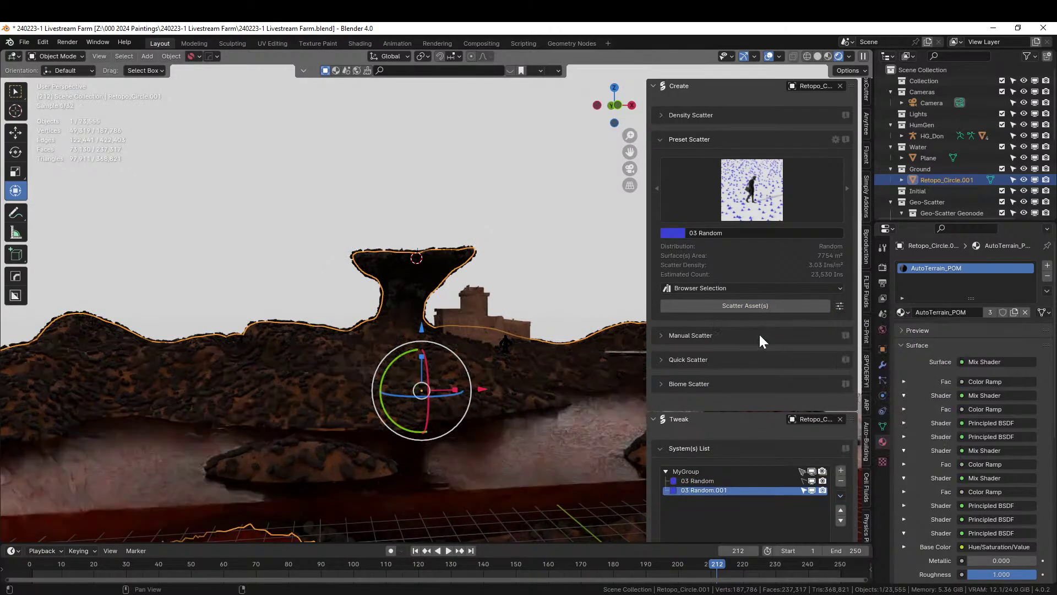
- Halve the density of the 03 Random.001 system three times with Quick-Math, down to 0.375 instances per m²
scroll(717, 483, down, 6)
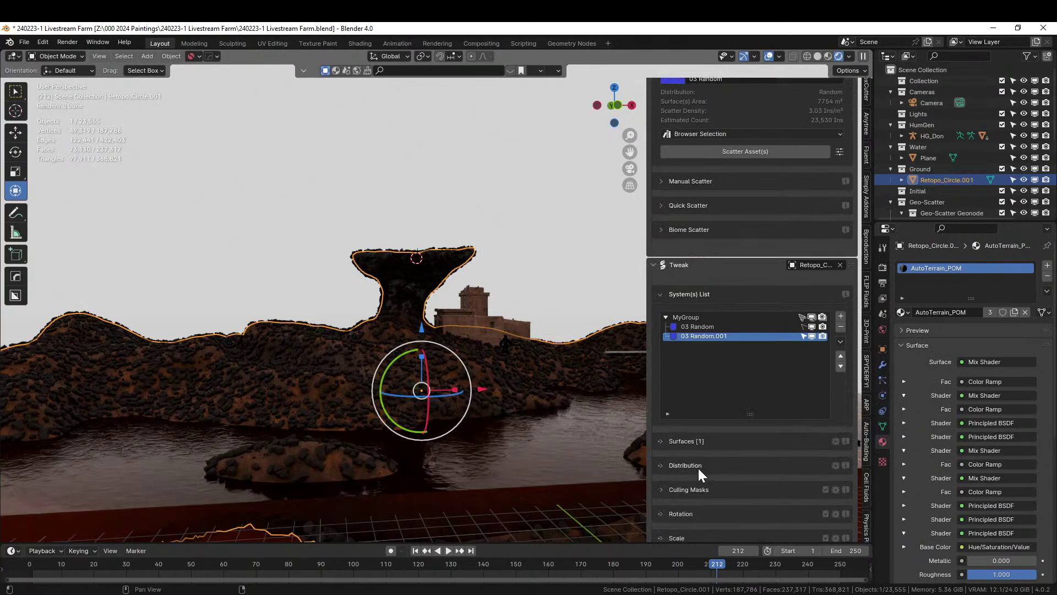
click(670, 466)
scroll(712, 490, down, 3)
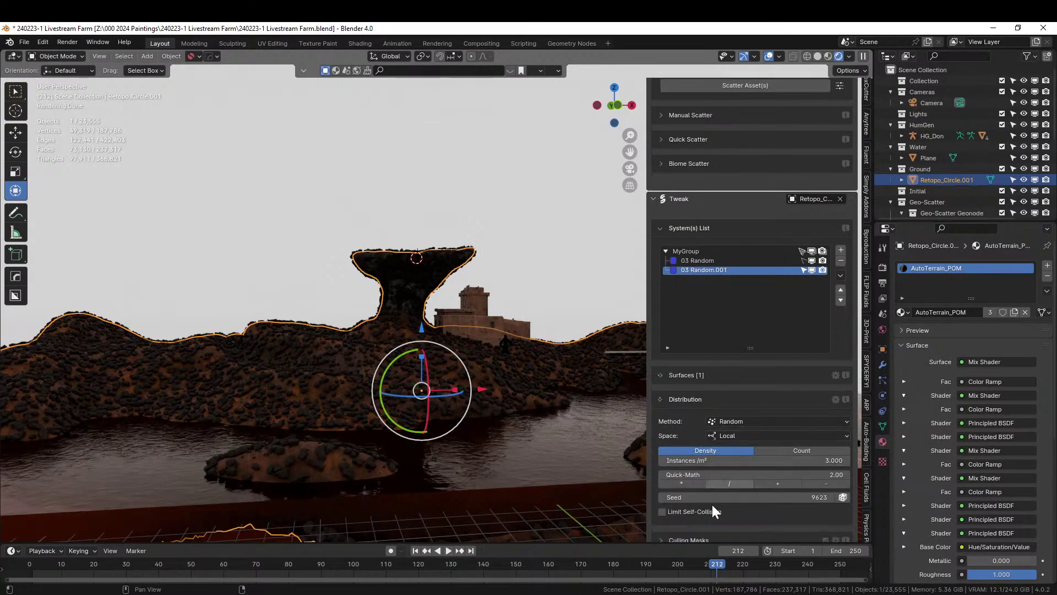
click(725, 481)
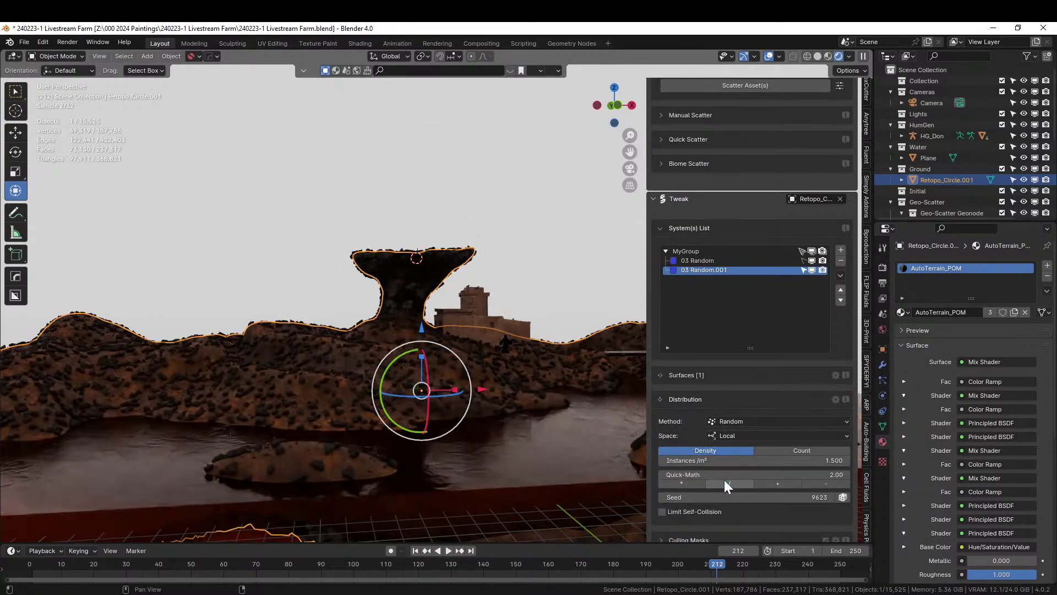
click(724, 481)
click(724, 482)
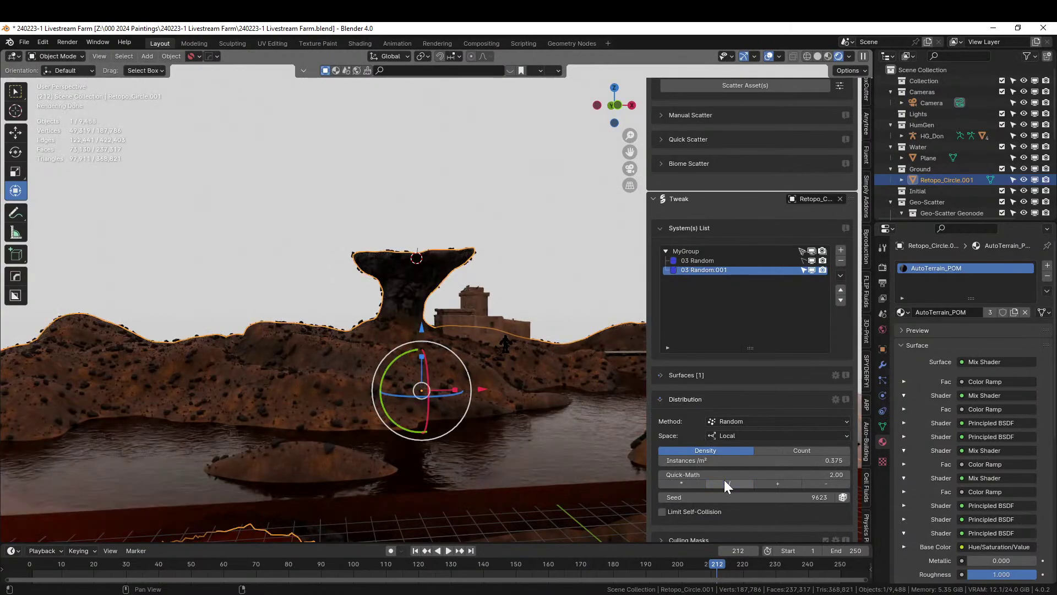
middle_drag(233, 289, 291, 332)
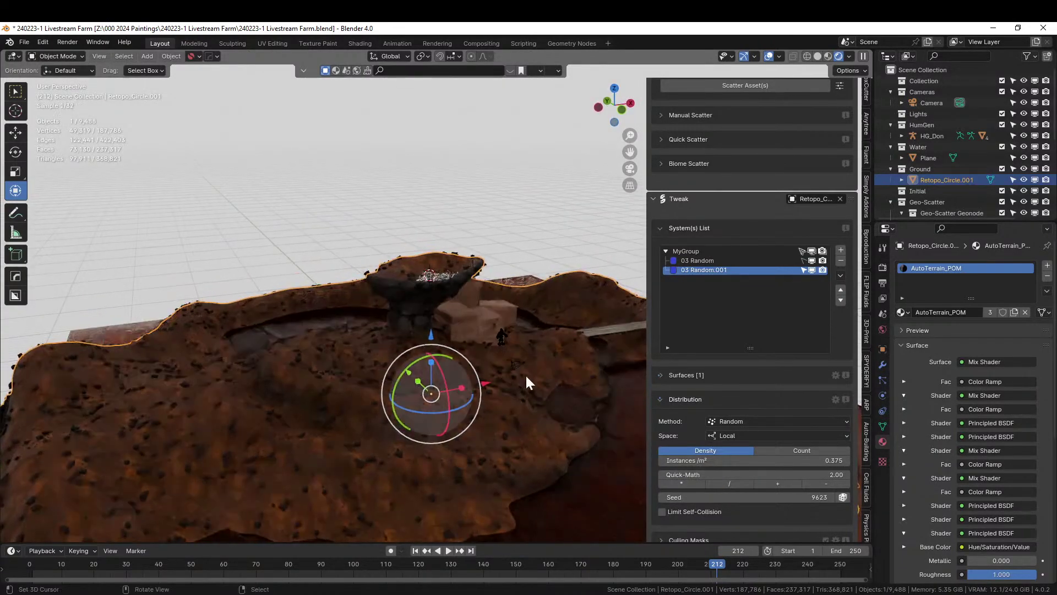
- Enable the abiotic Elevation and Slope filters for the 03 Random.001 system and turn off Absolute Slope
scroll(706, 444, down, 10)
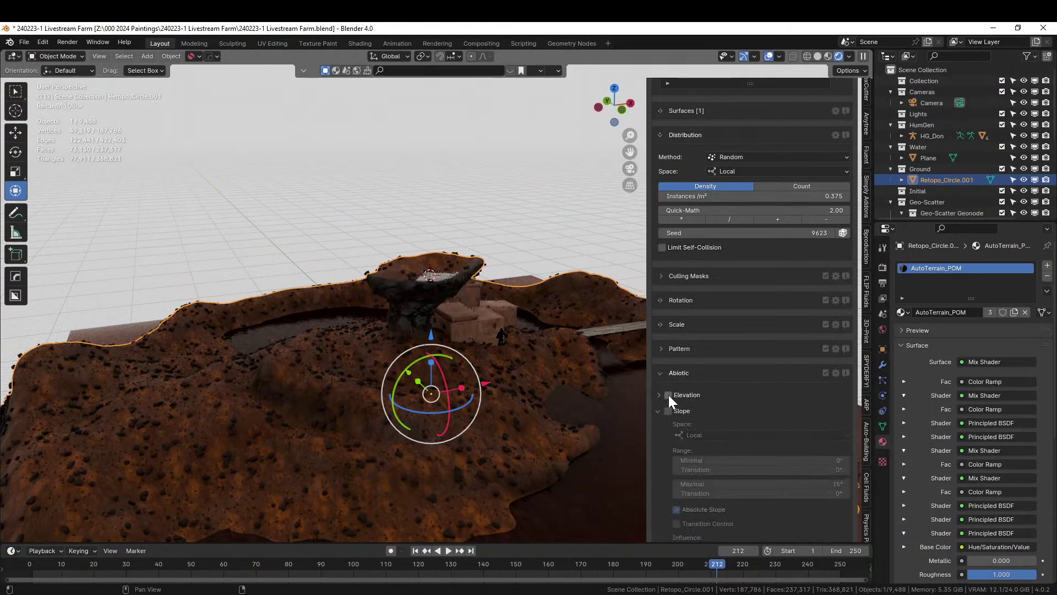
click(668, 395)
click(668, 411)
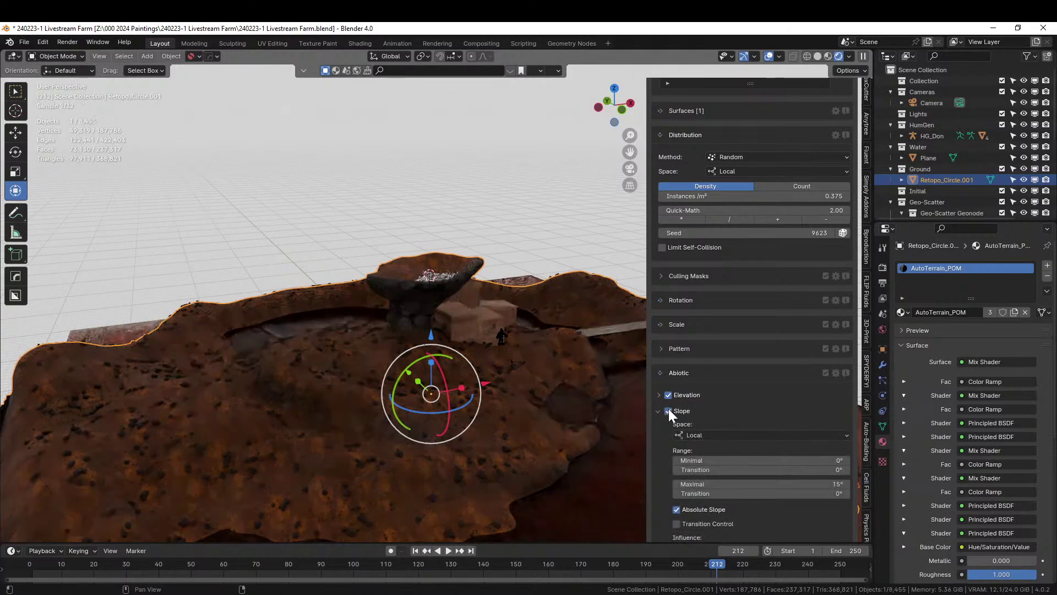
click(676, 509)
middle_drag(560, 424, 377, 385)
scroll(727, 357, down, 3)
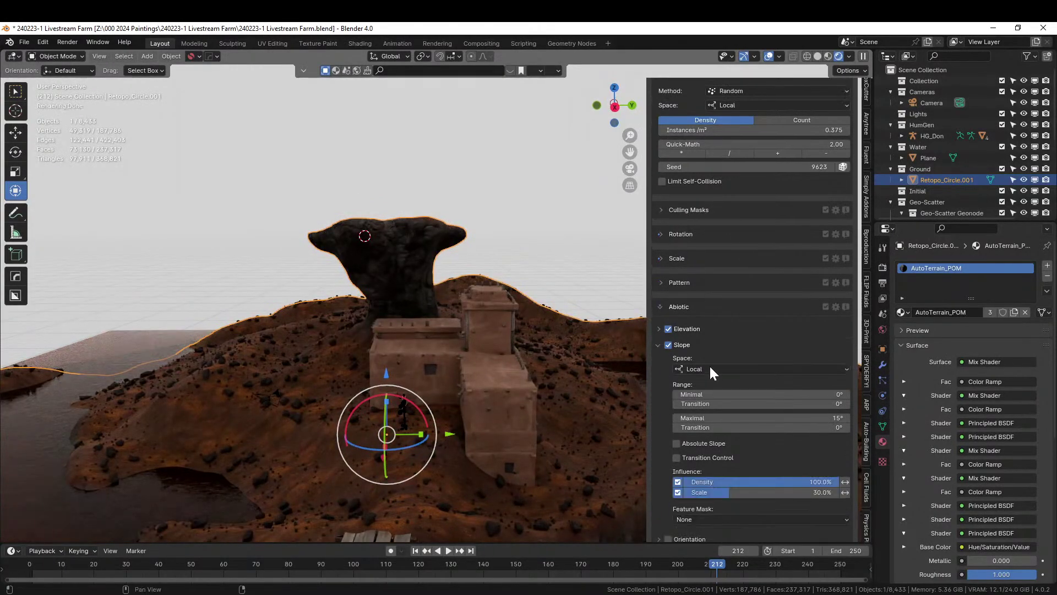
scroll(710, 364, down, 5)
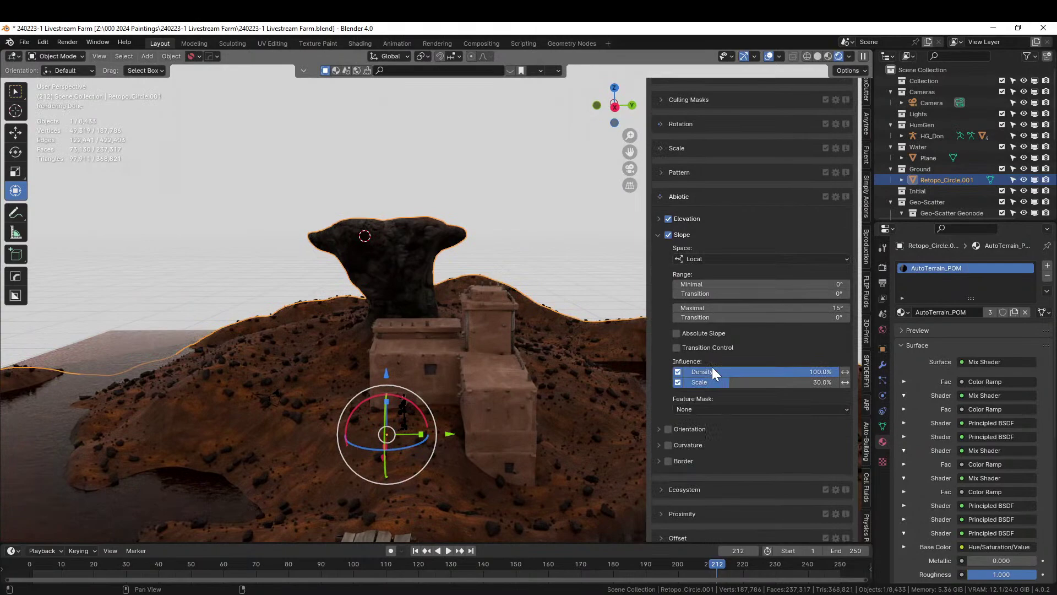
- Move the pueblo building and the wooden bridge into a new collection named Buildings
click(392, 355)
middle_drag(405, 503, 468, 419)
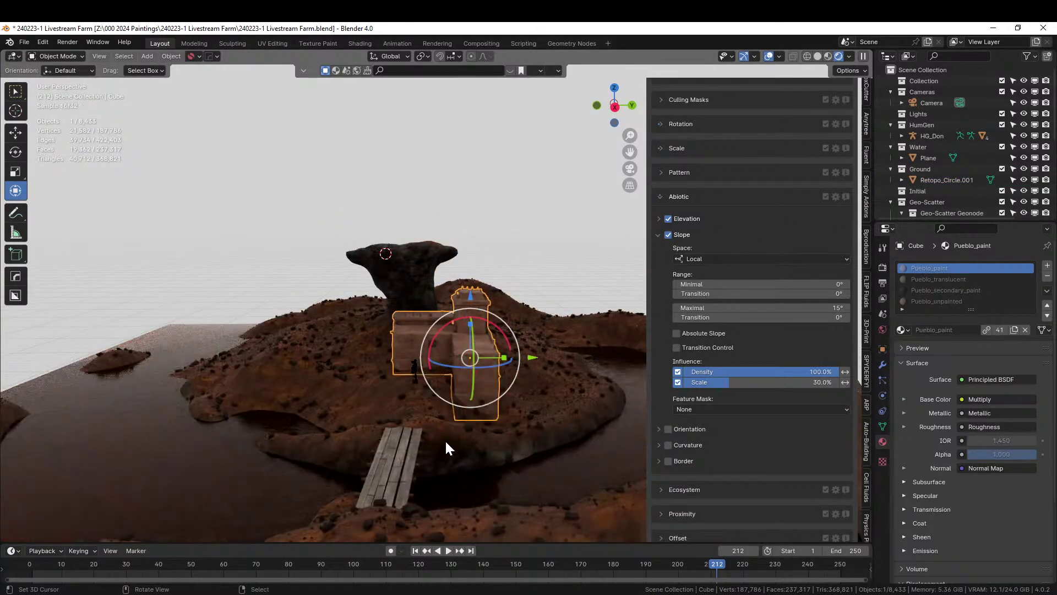
shift+click(396, 455)
key(m)
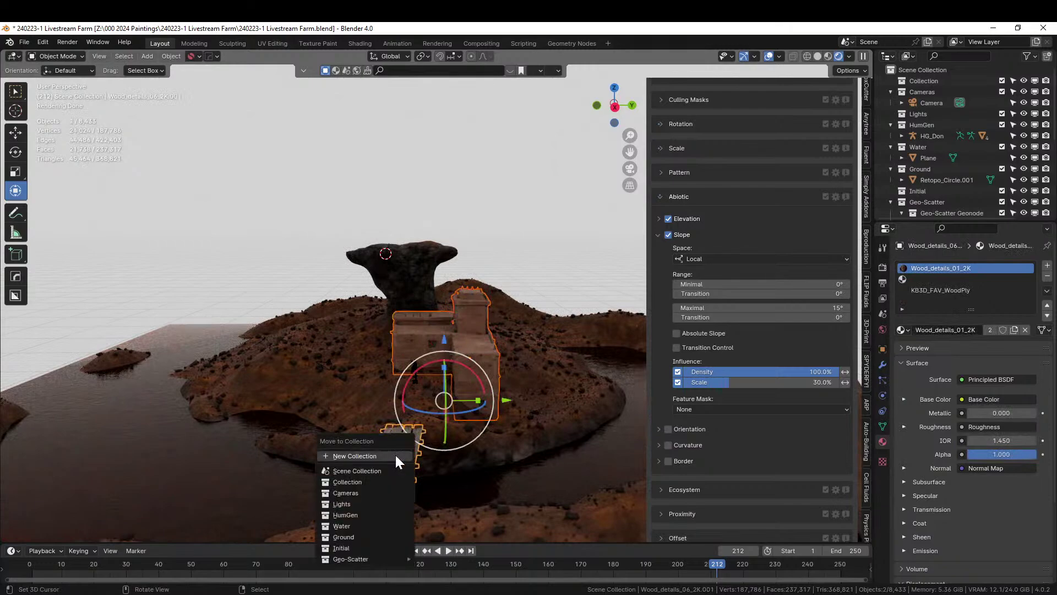
click(396, 456)
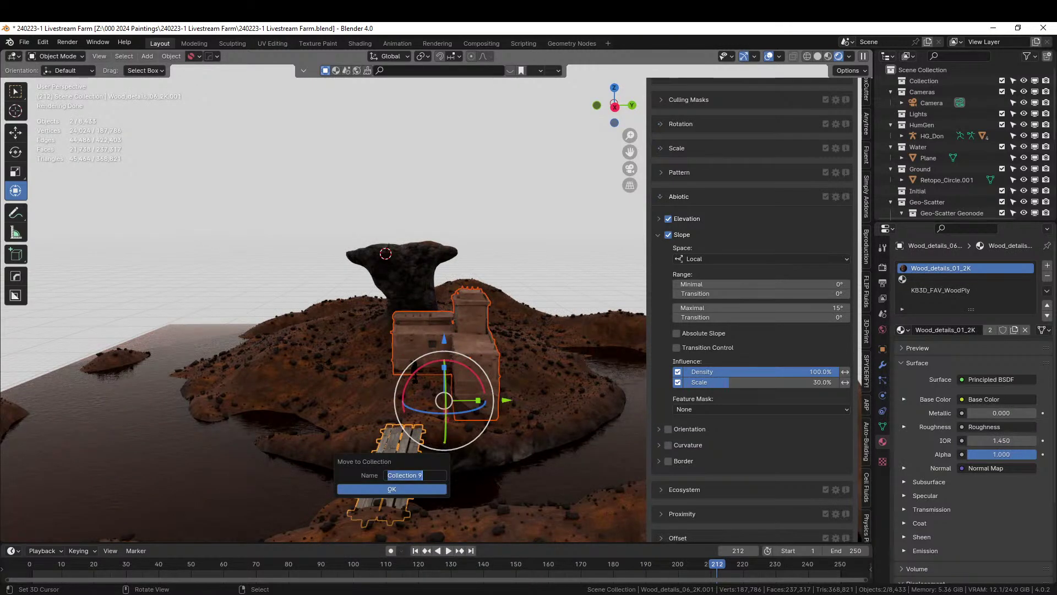
text(s)
text(Buil)
text(dings)
key(Return)
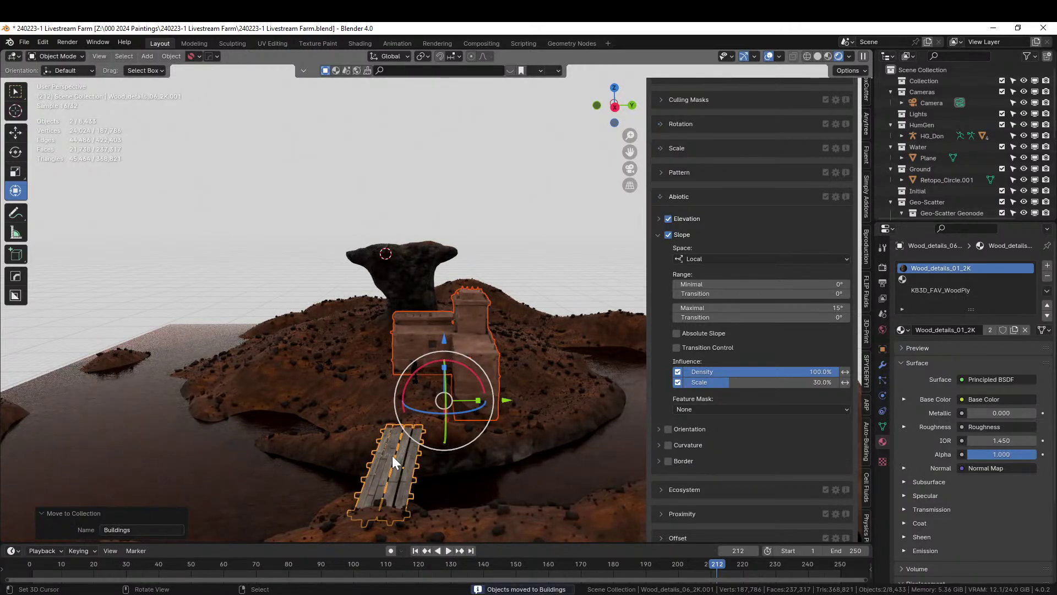
- Enable the Object Repel 1 proximity filter for the 03 Random.001 system with the Buildings collection as its colliders
click(660, 514)
scroll(692, 503, down, 2)
click(670, 492)
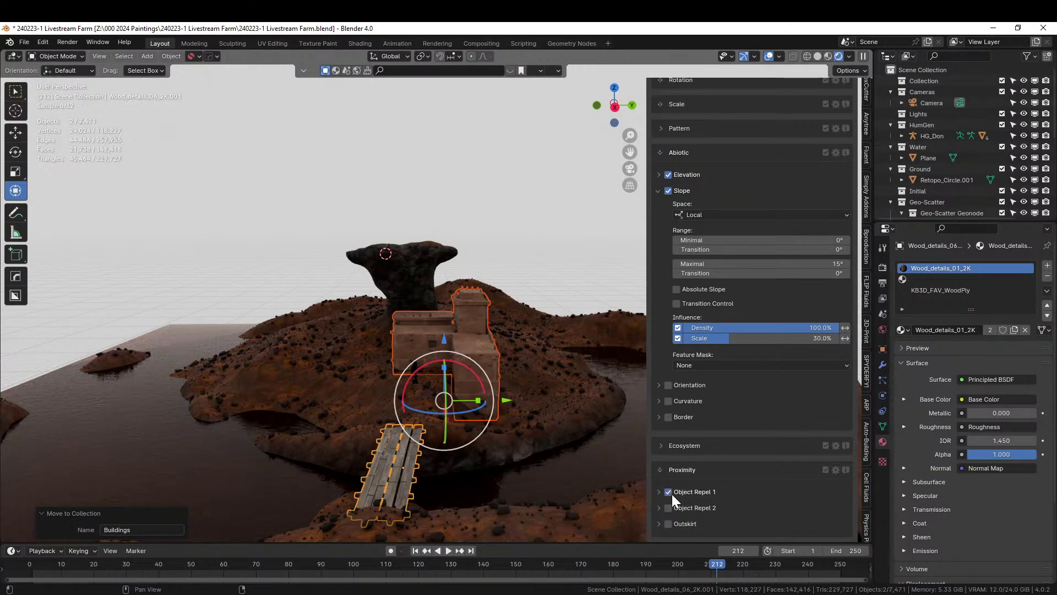
click(659, 492)
click(676, 509)
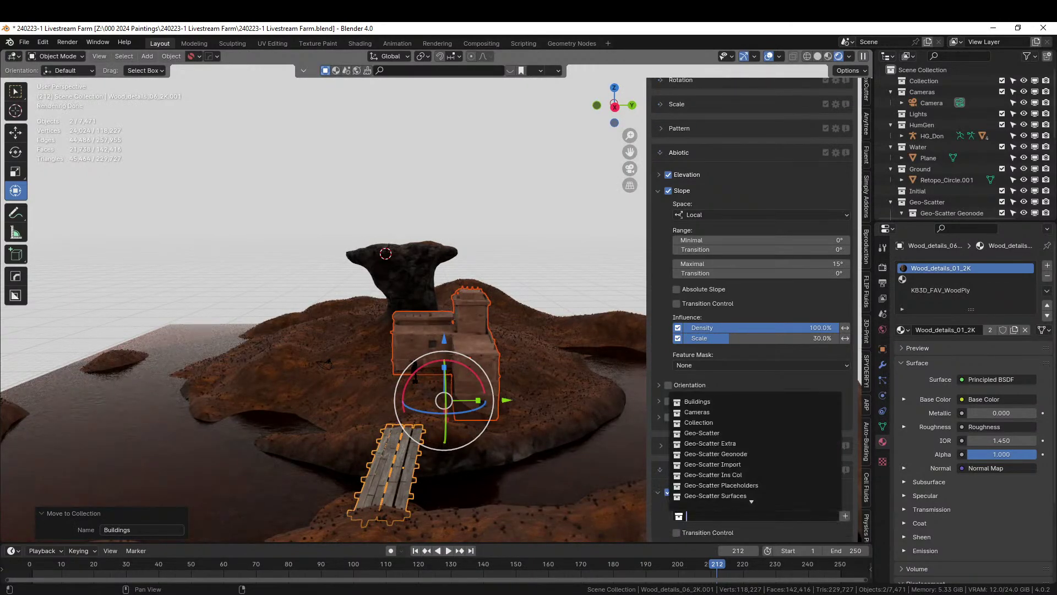
click(704, 402)
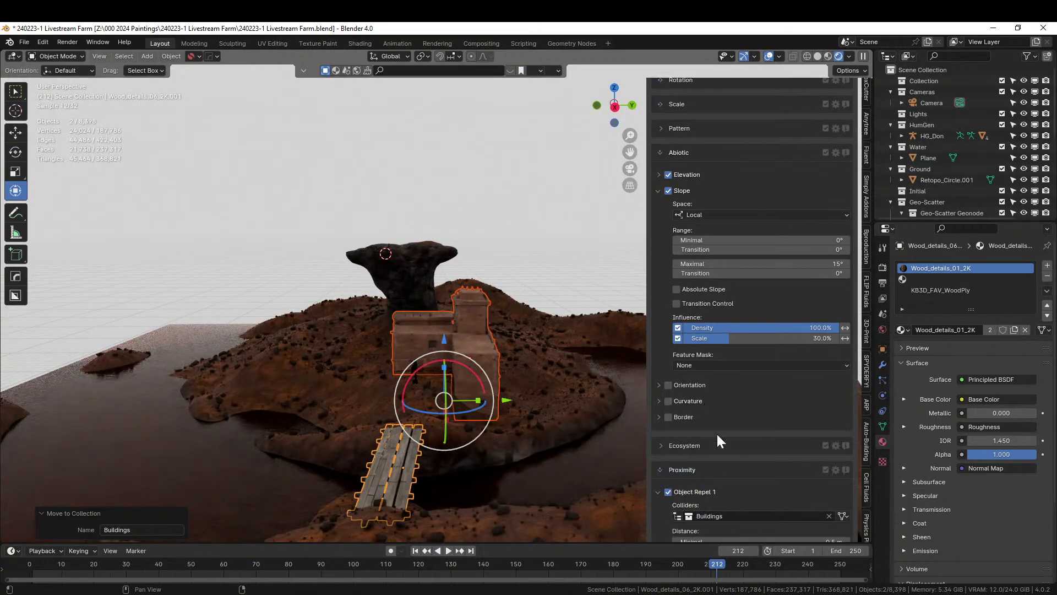
- Set the minimal repel distance to 2 m and inspect the rocks around the building
scroll(725, 516, down, 3)
click(771, 476)
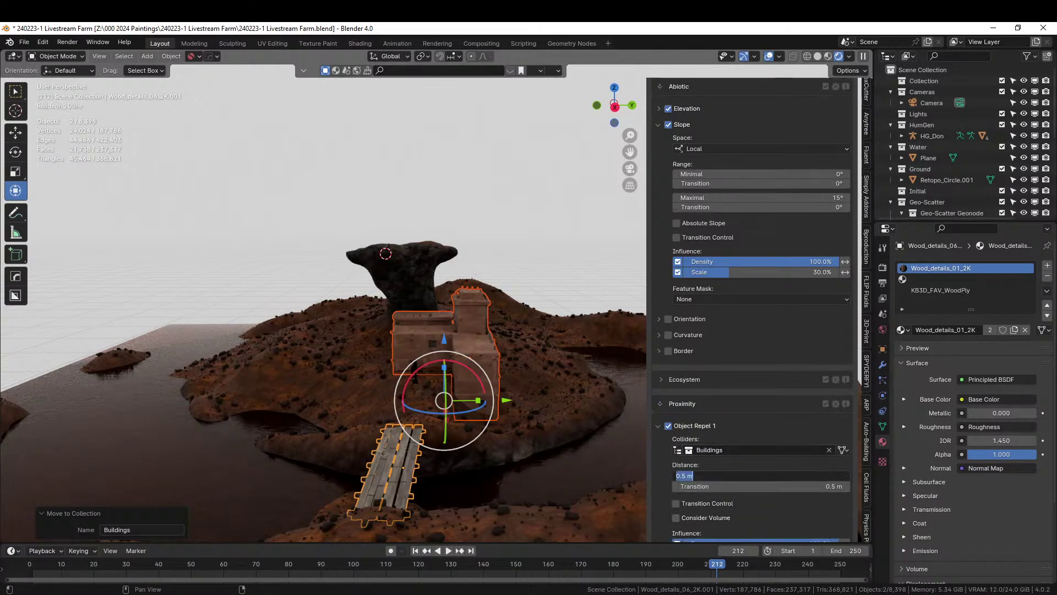
text(2)
key(Return)
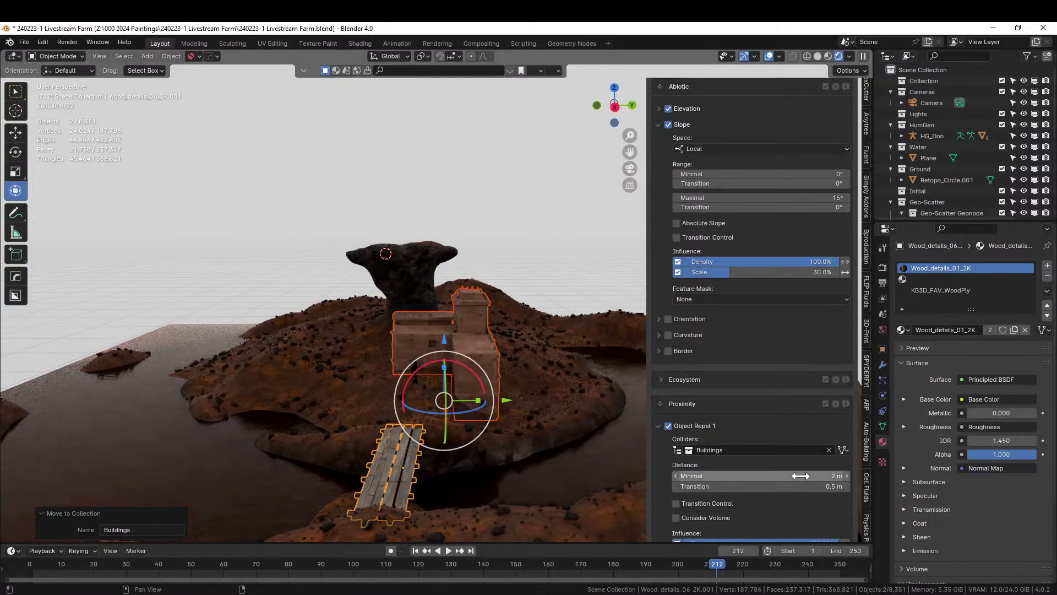
middle_drag(457, 378, 345, 238)
click(483, 233)
scroll(483, 233, up, 4)
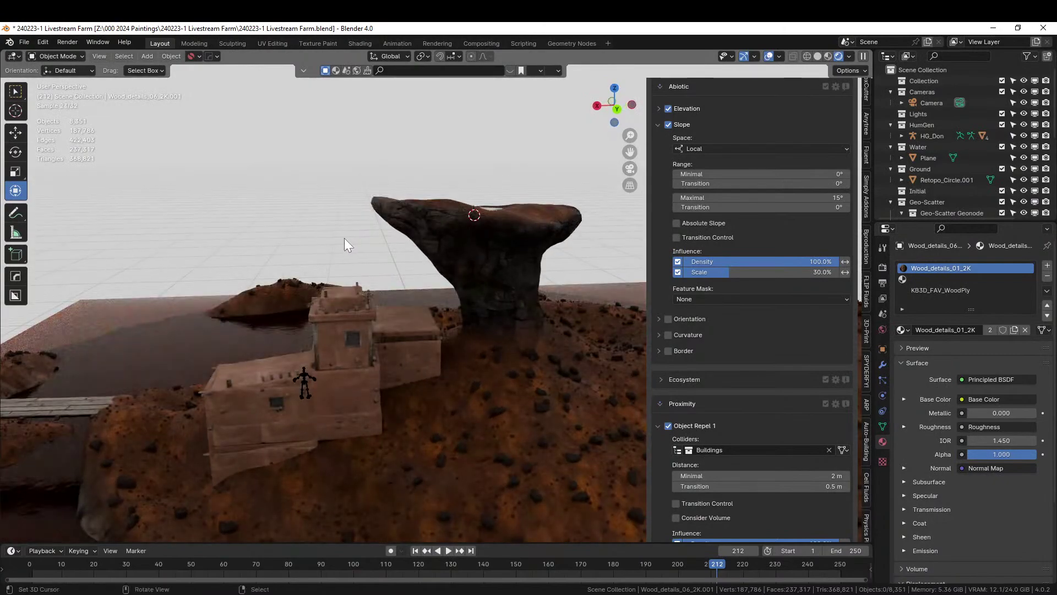
- Scatter the browser-selected rocks over the terrain with the 08 Pattern preset and add the new system to MyGroup
scroll(785, 274, up, 10)
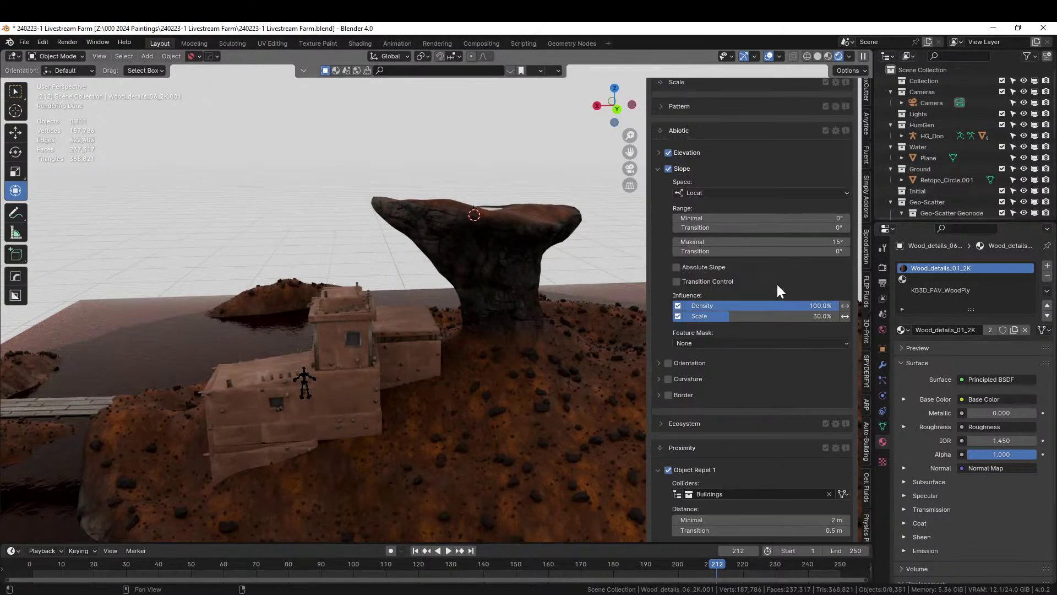
scroll(785, 273, up, 12)
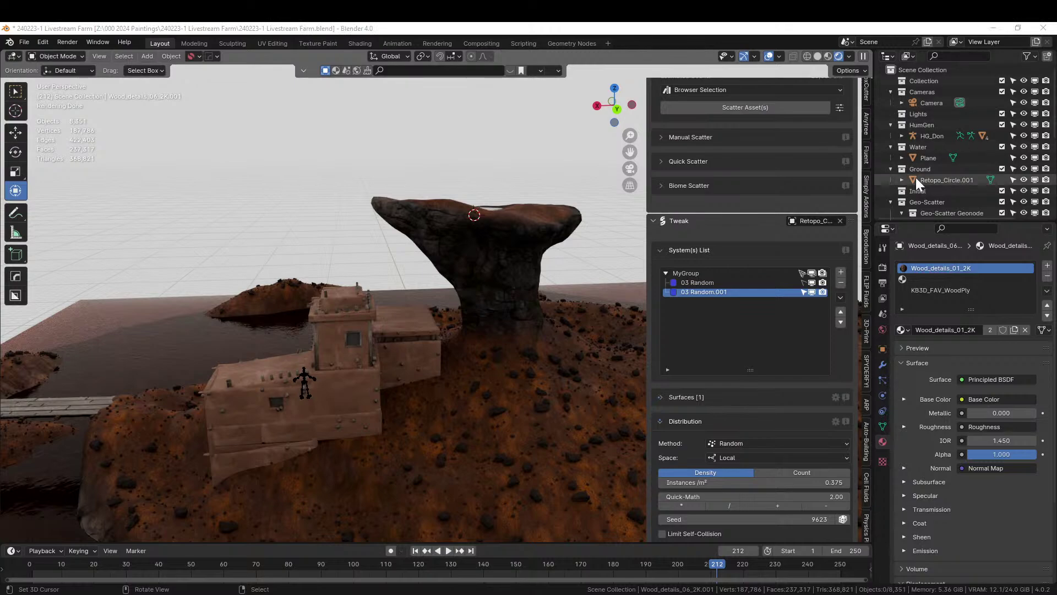
scroll(777, 223, up, 8)
click(727, 192)
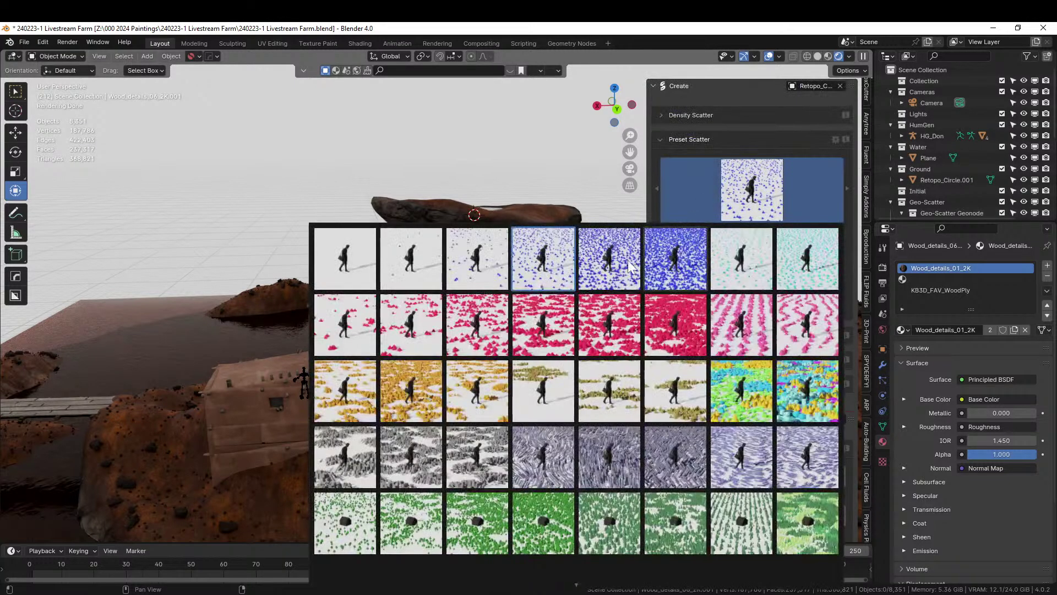
click(364, 353)
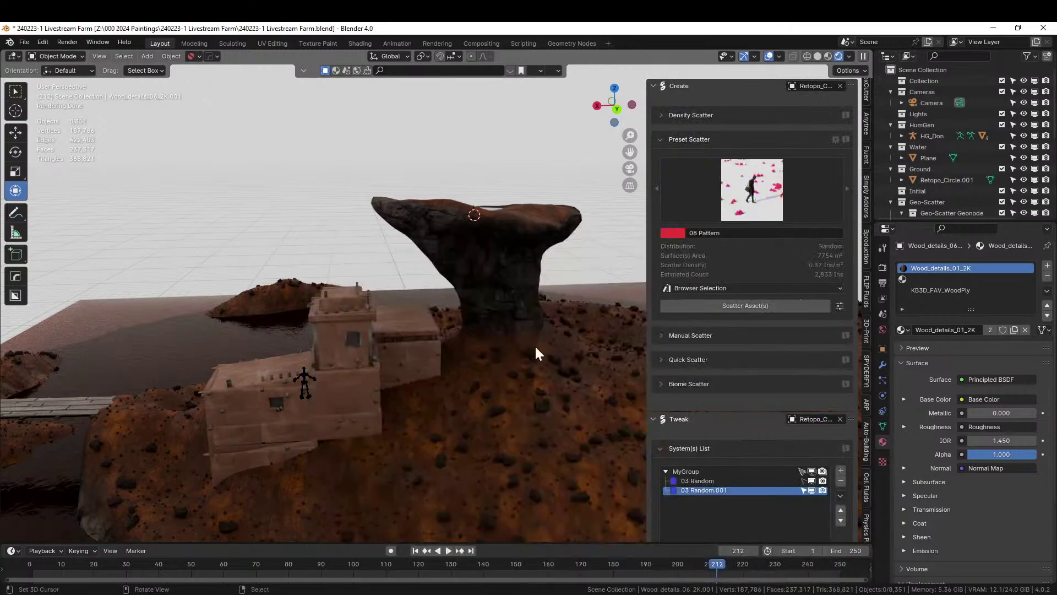
click(746, 306)
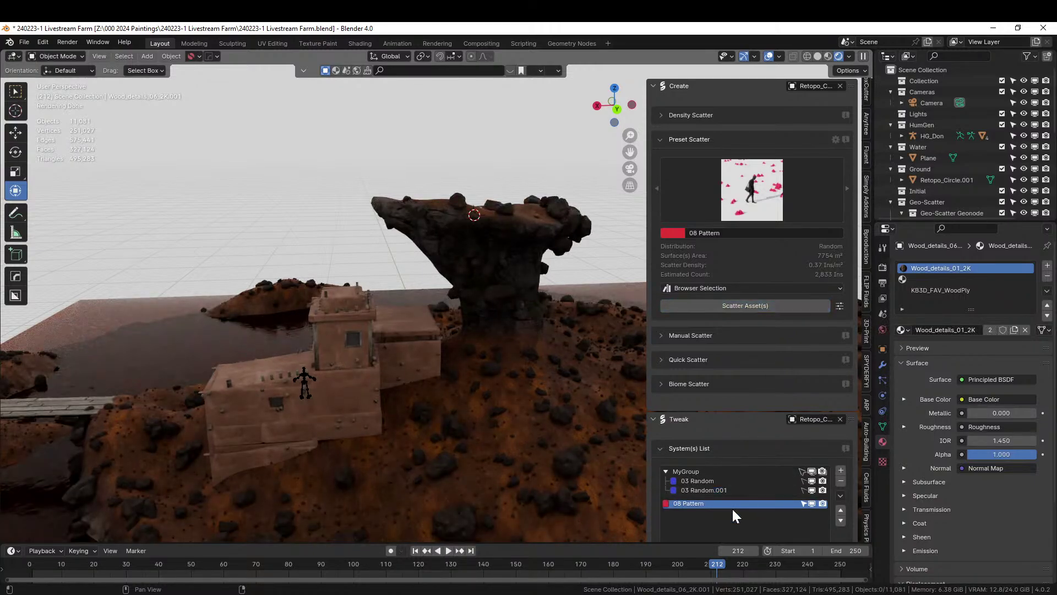
click(840, 496)
mouse_move(891, 334)
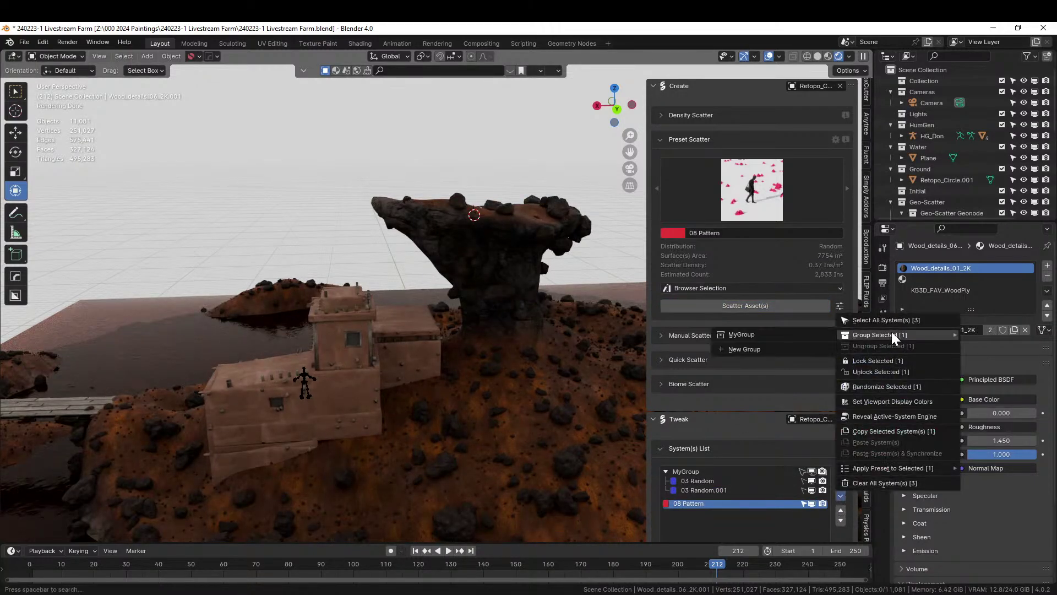
click(781, 332)
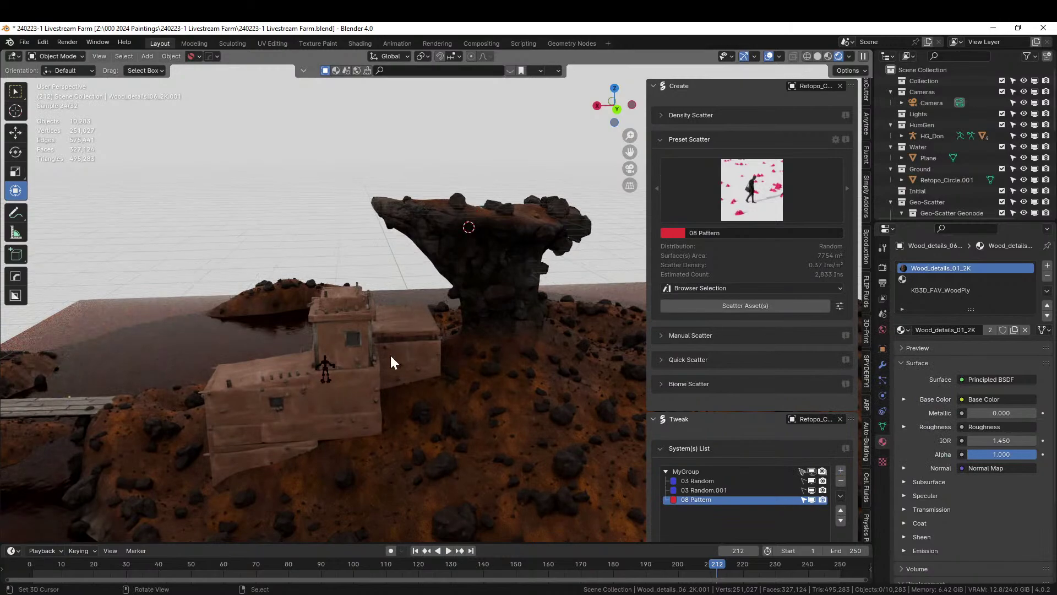
- Set the density of the 08 Pattern system to 4 instances per m² and check the rocks around the building
scroll(389, 354, down, 2)
middle_drag(394, 354, 433, 362)
scroll(726, 488, down, 8)
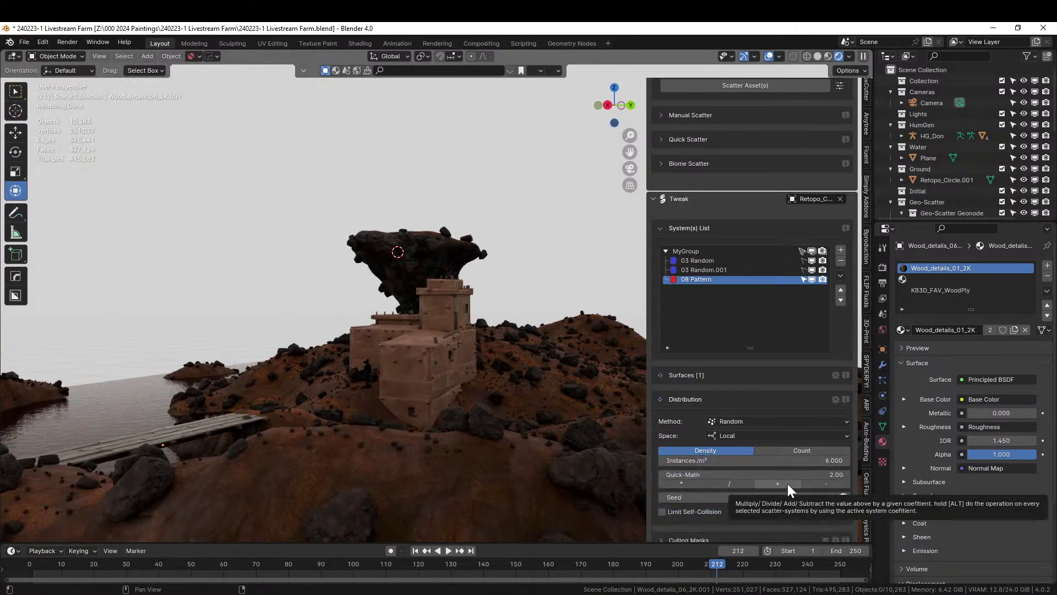
click(818, 460)
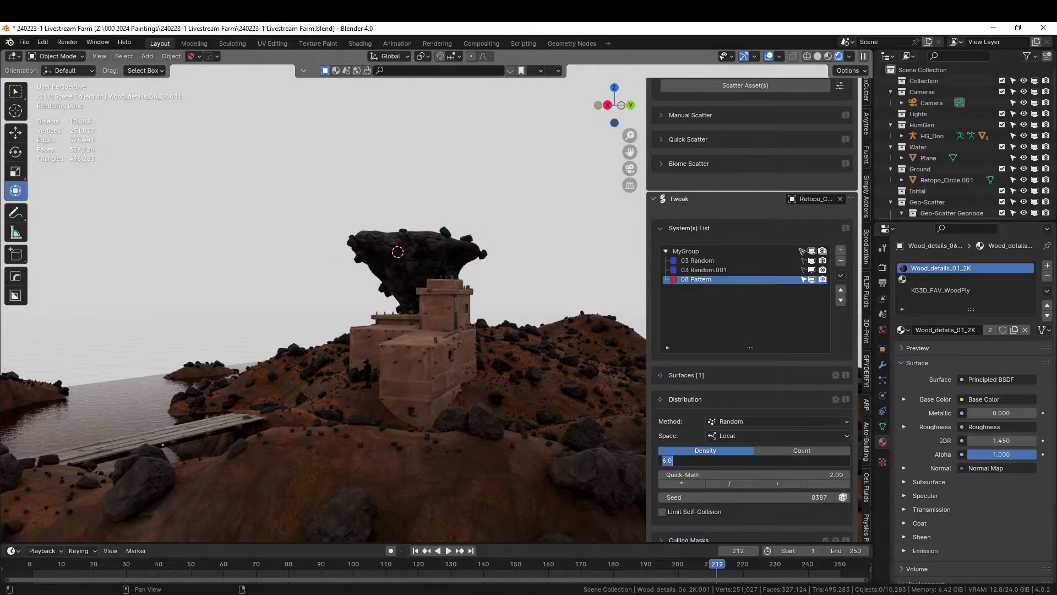
text(5)
key(Return)
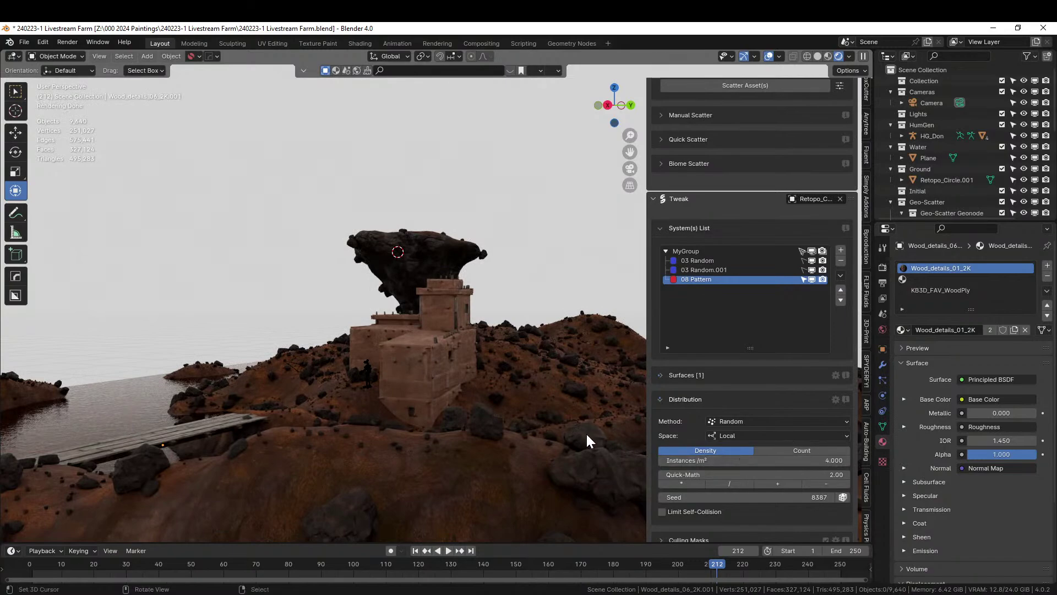
middle_drag(394, 337, 437, 348)
scroll(790, 458, down, 6)
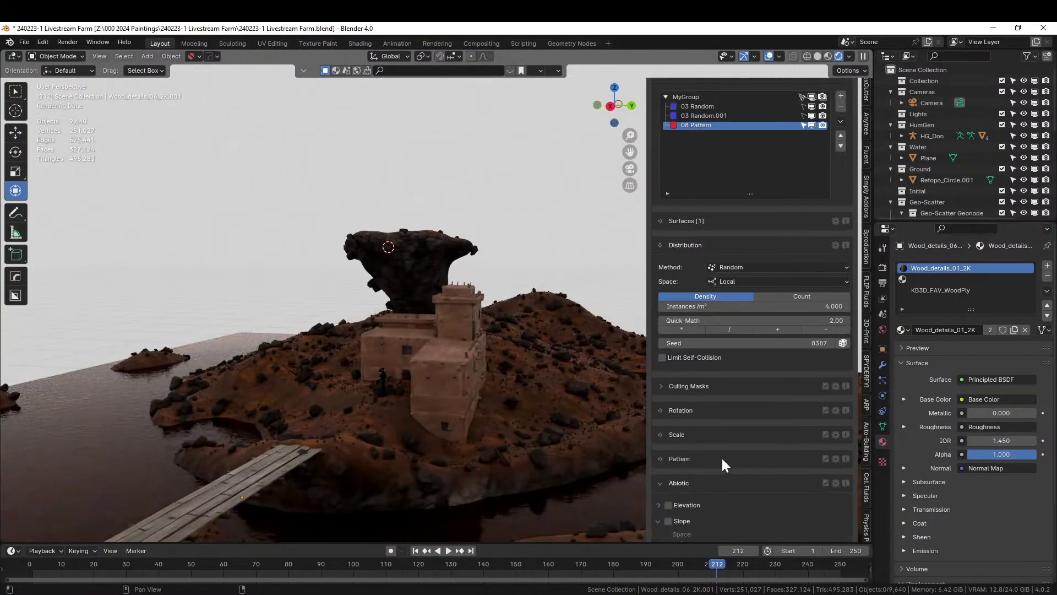
- Enable the Elevation and Slope filters for the 08 Pattern system and turn off Absolute Slope
click(667, 505)
click(668, 520)
scroll(764, 471, down, 2)
scroll(764, 472, down, 4)
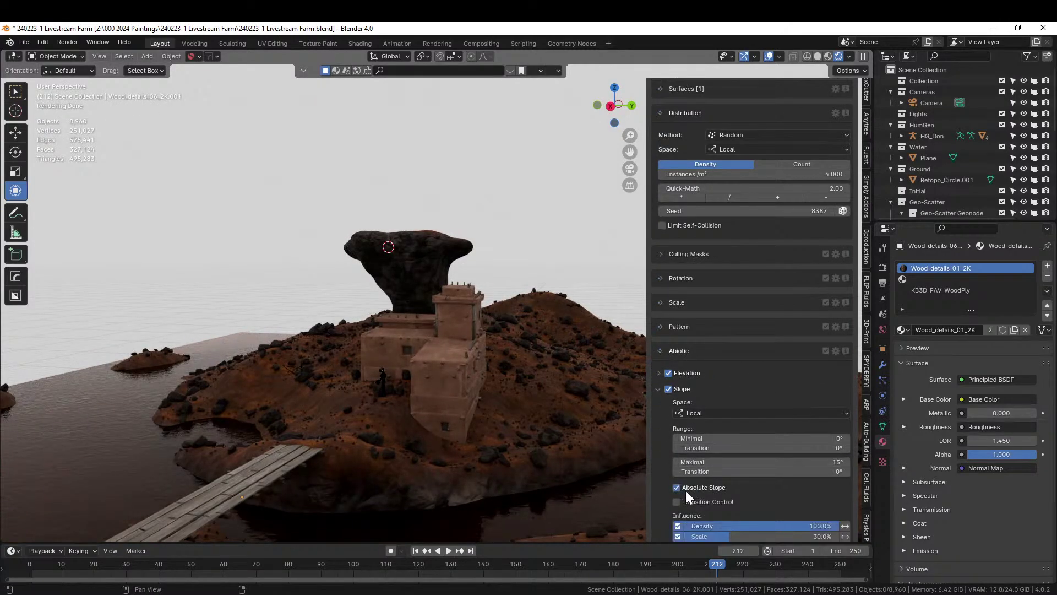
click(679, 488)
scroll(494, 252, up, 3)
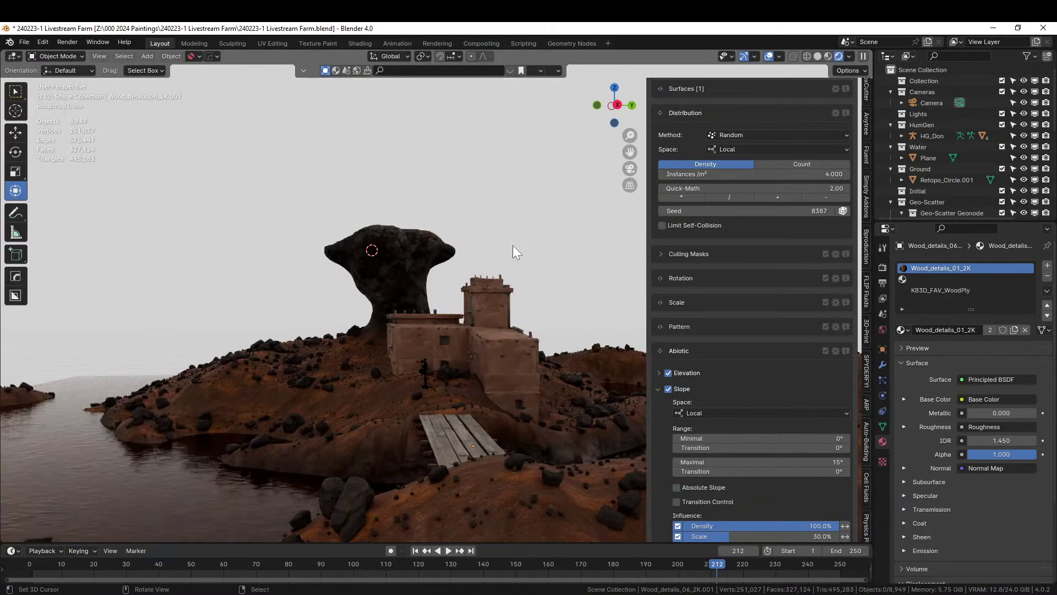
- Save the file and inspect the scattered rocks around the building and the rock formation
key(ctrl+s)
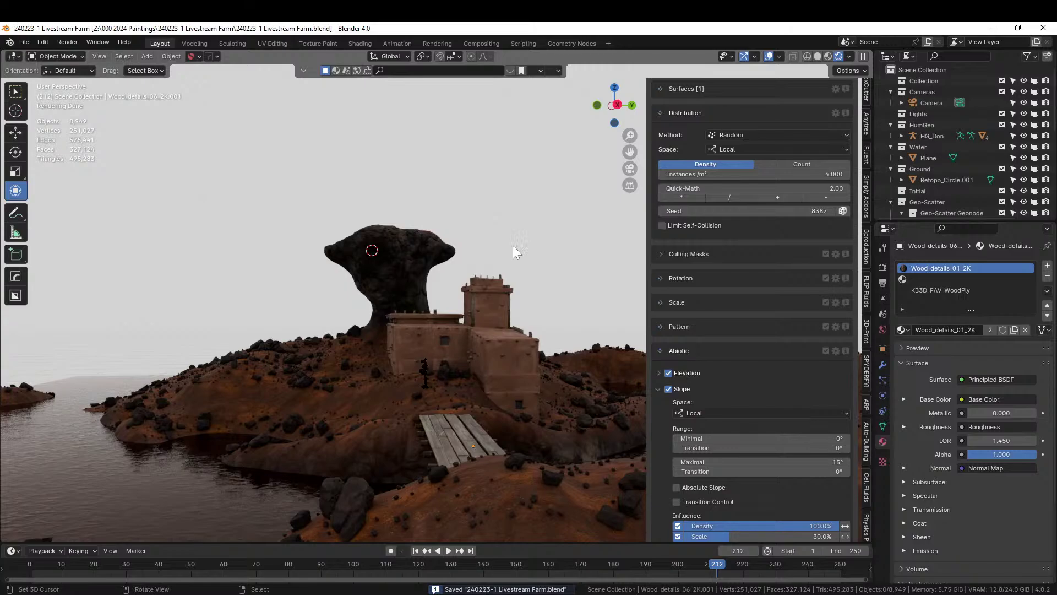
scroll(481, 363, up, 6)
middle_drag(474, 358, 506, 372)
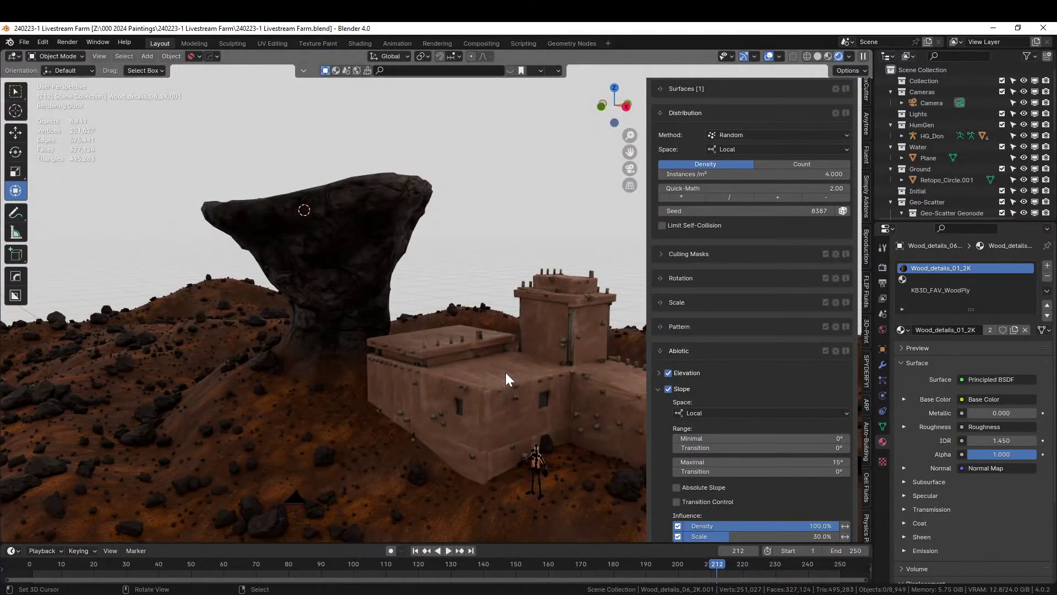
middle_drag(505, 372, 455, 365)
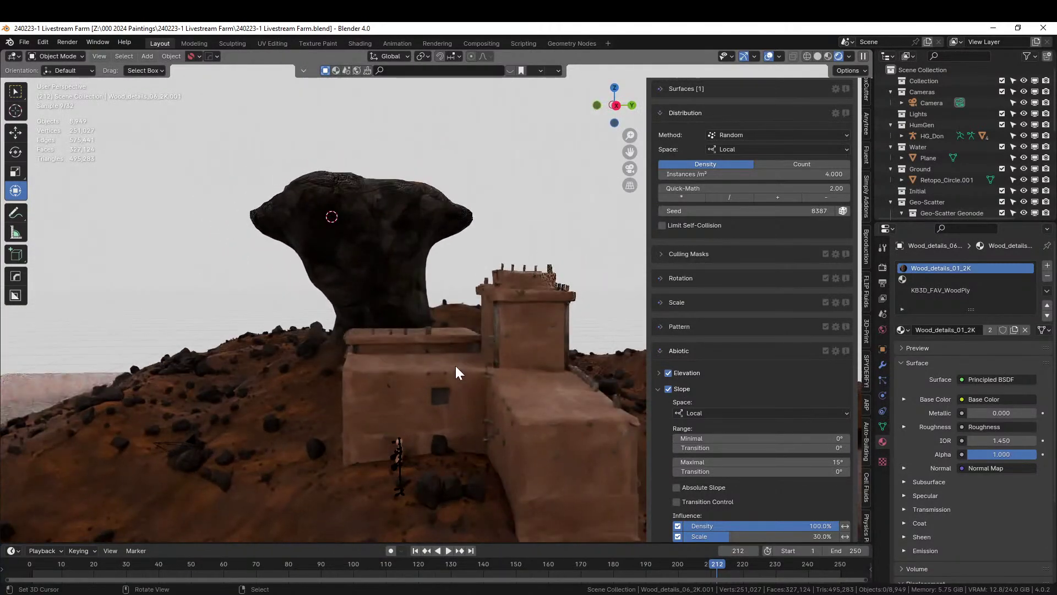
scroll(455, 366, down, 5)
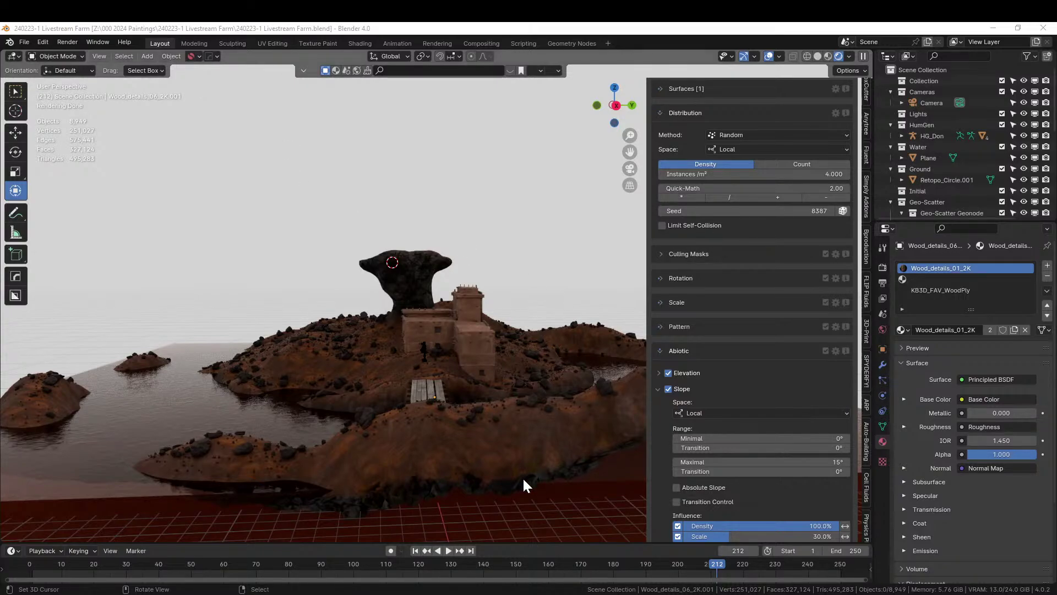
- Scatter the browser-selected grass over the terrain with the 04 Random preset and check it around the building
scroll(737, 268, up, 8)
scroll(738, 273, up, 5)
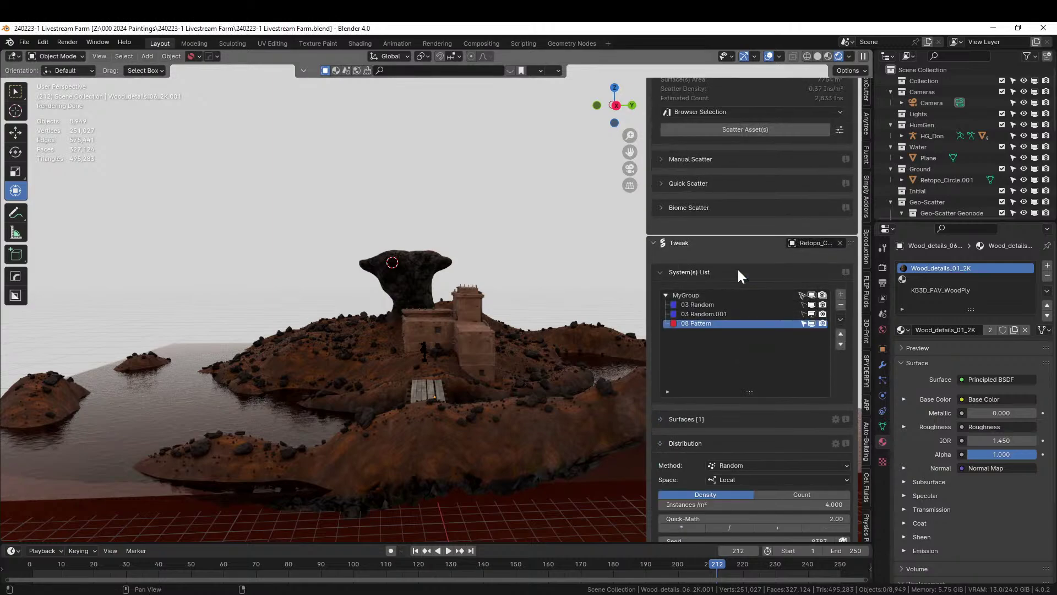
scroll(731, 252, up, 7)
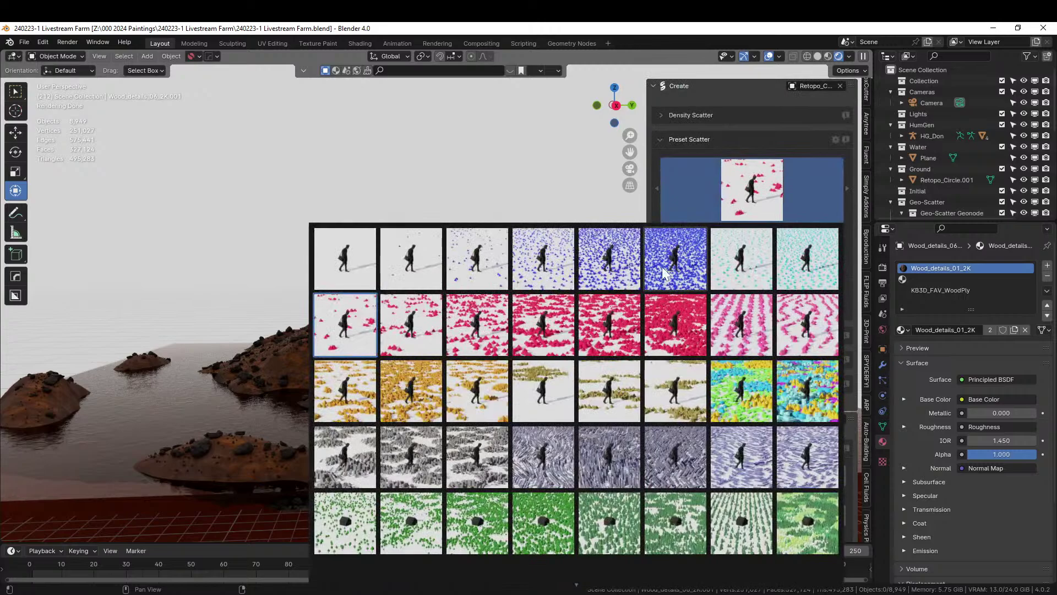
click(625, 284)
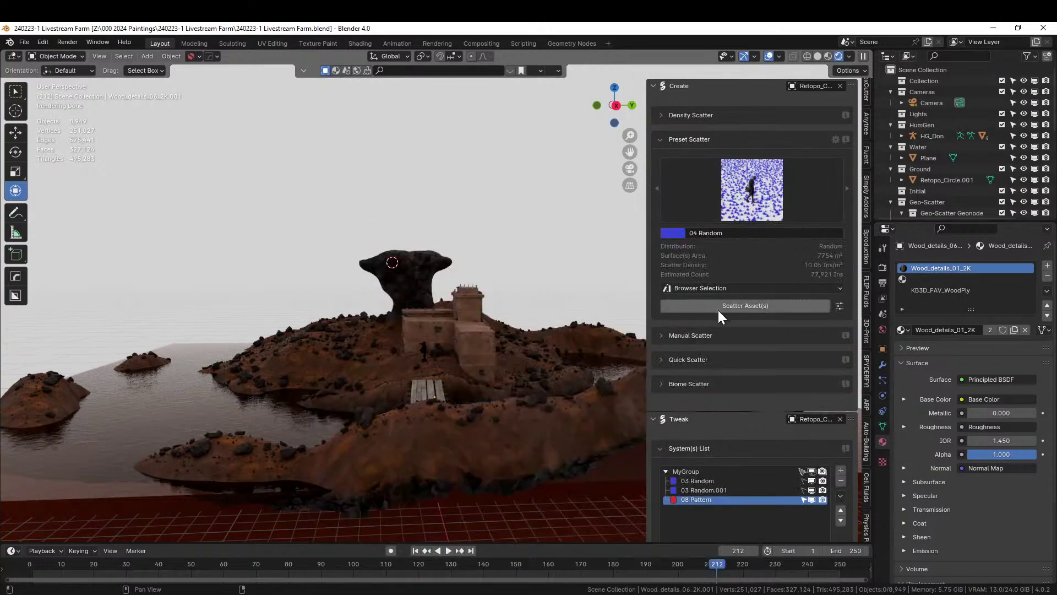
click(718, 309)
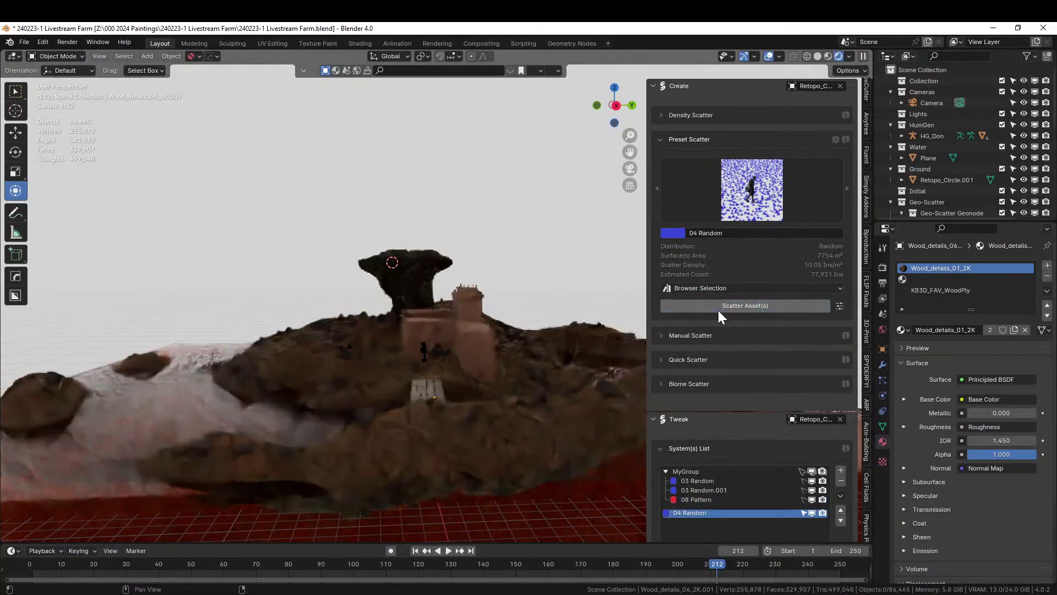
scroll(513, 339, up, 5)
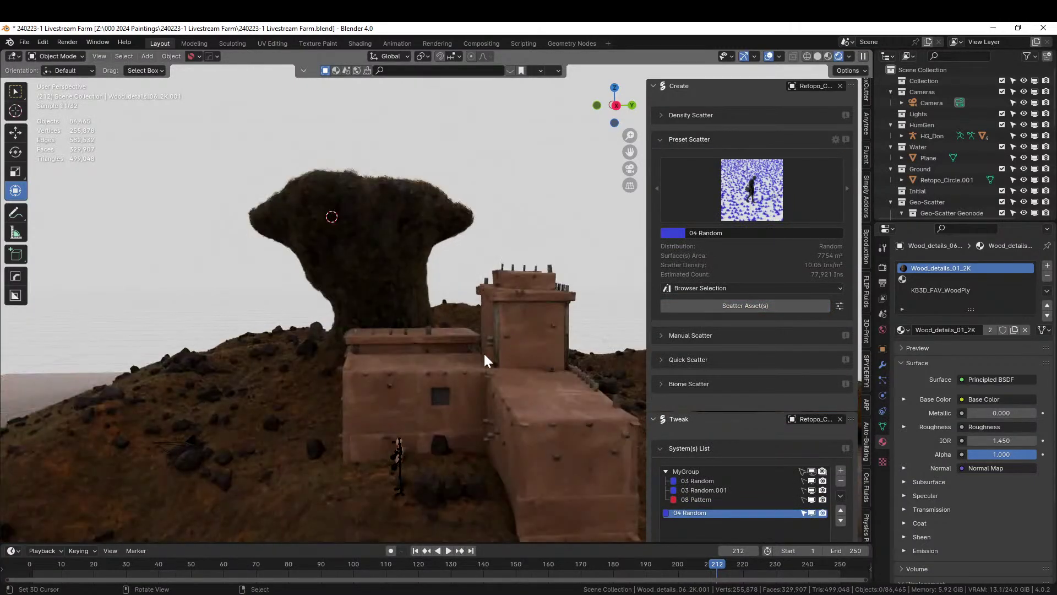
middle_drag(468, 367, 481, 355)
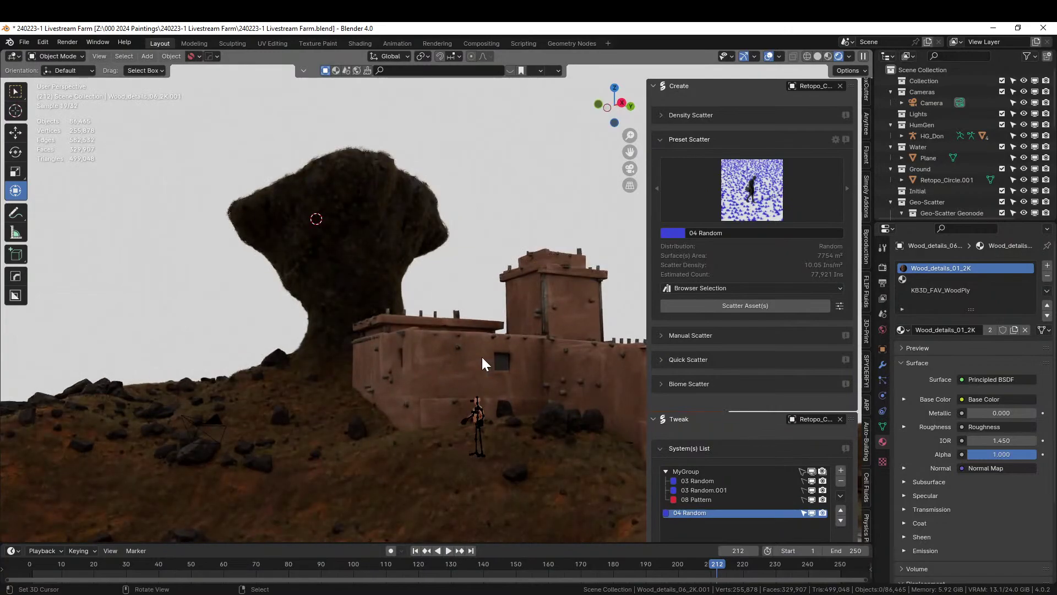
ctrl+middle_drag(434, 310, 453, 274)
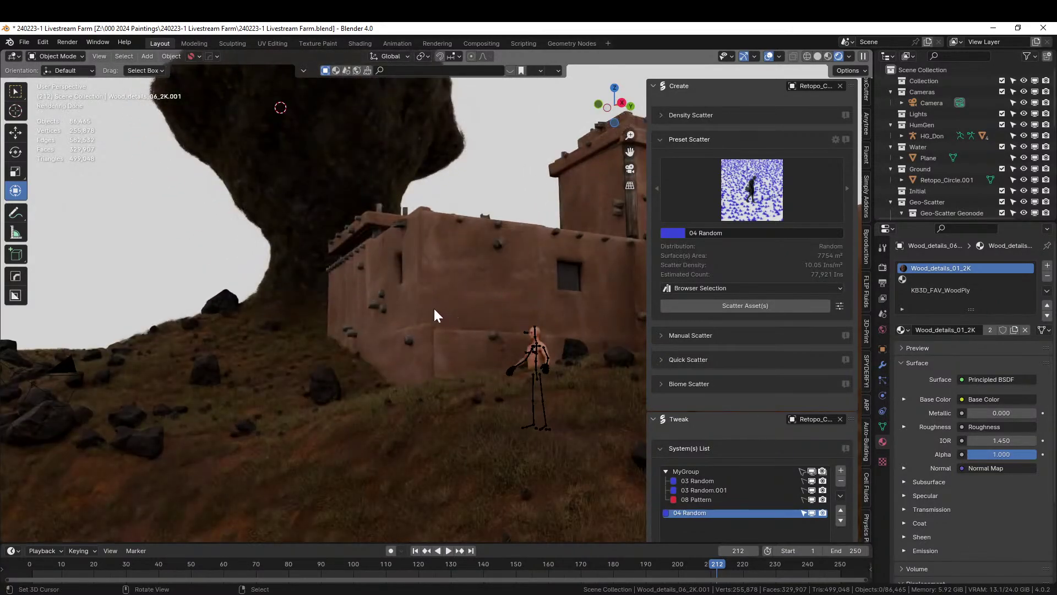
scroll(490, 348, down, 3)
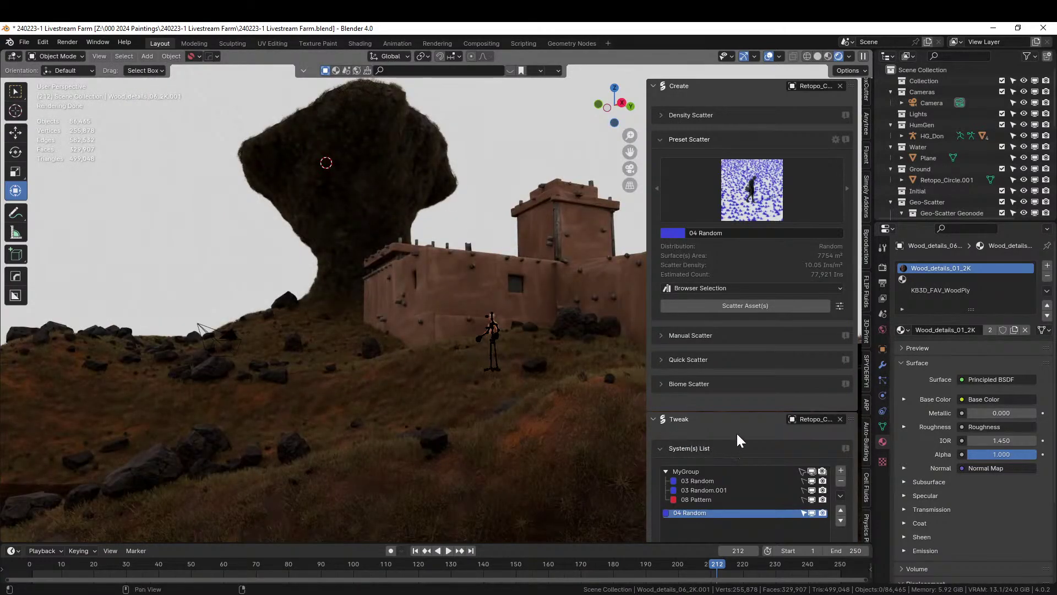
- Add the 04 Random system to MyGroup and check the grass along the shoreline
click(840, 496)
mouse_move(882, 334)
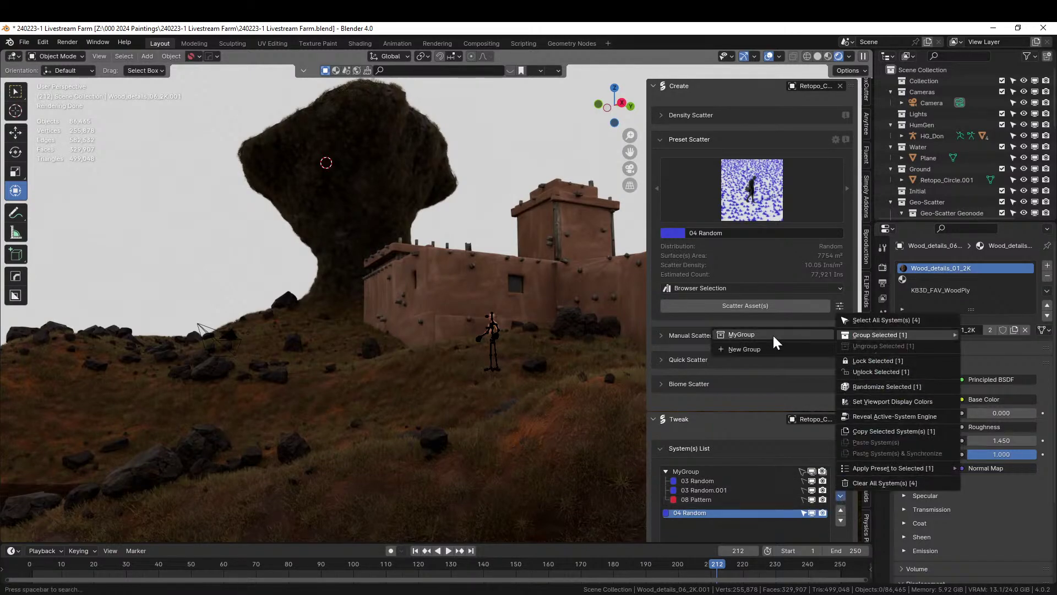
click(772, 334)
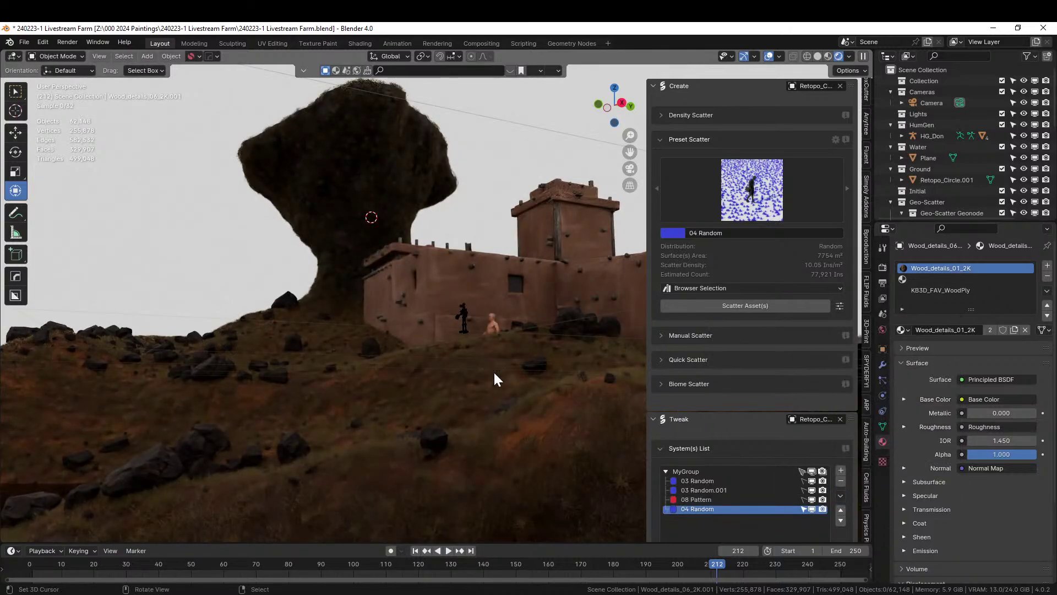
middle_drag(494, 371, 476, 407)
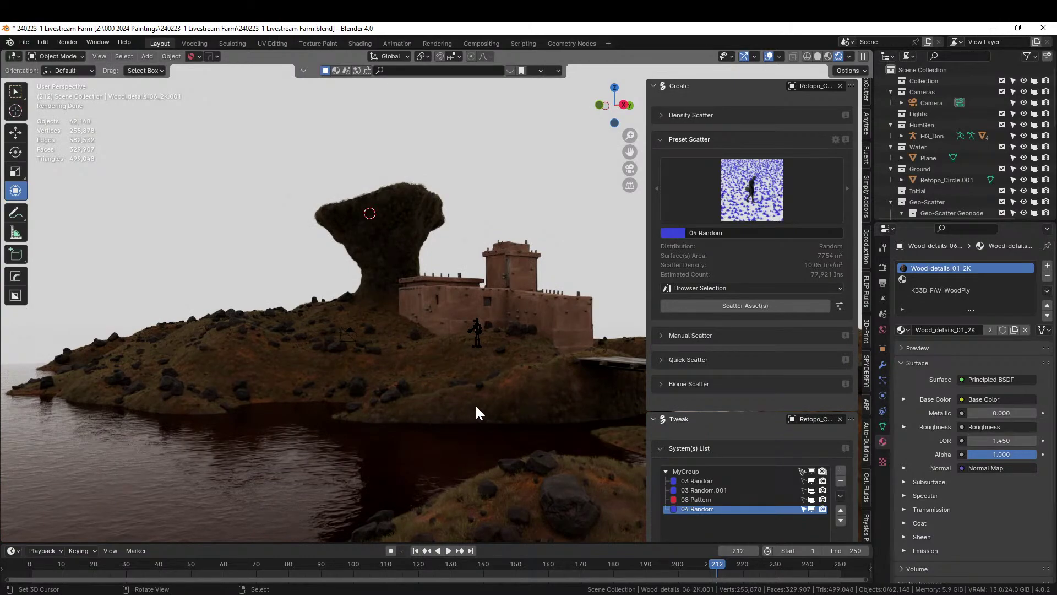
- Enable the Slope filter for the 04 Random system with Absolute Slope turned off
scroll(722, 479, down, 10)
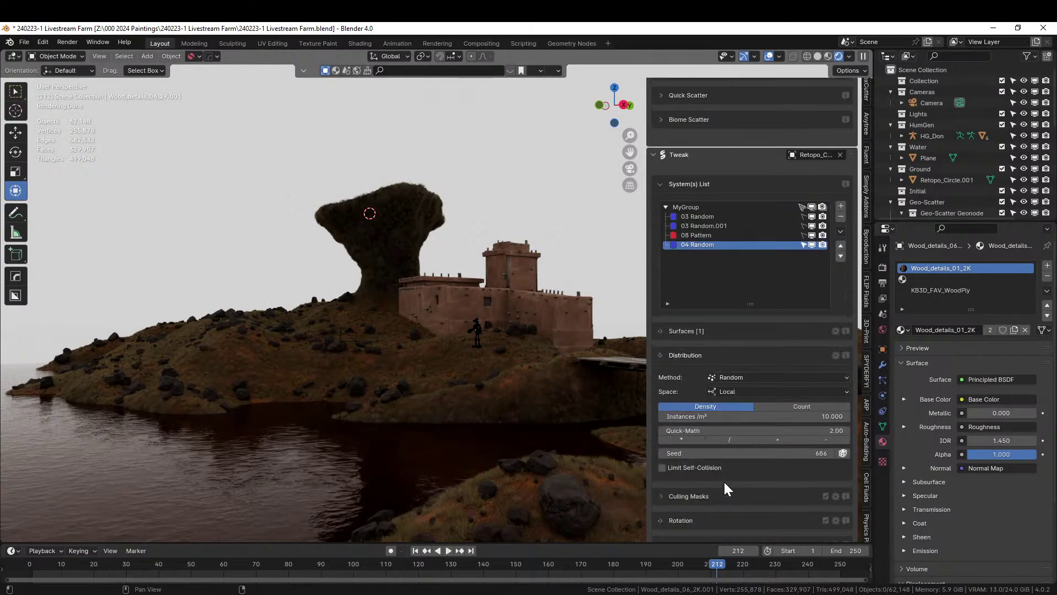
scroll(723, 480, down, 6)
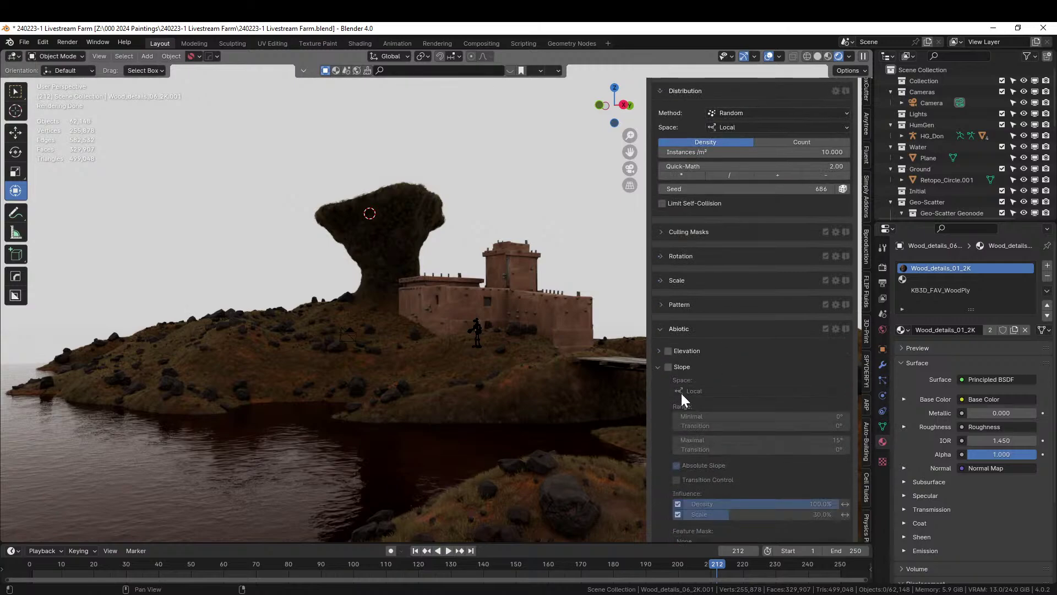
click(670, 367)
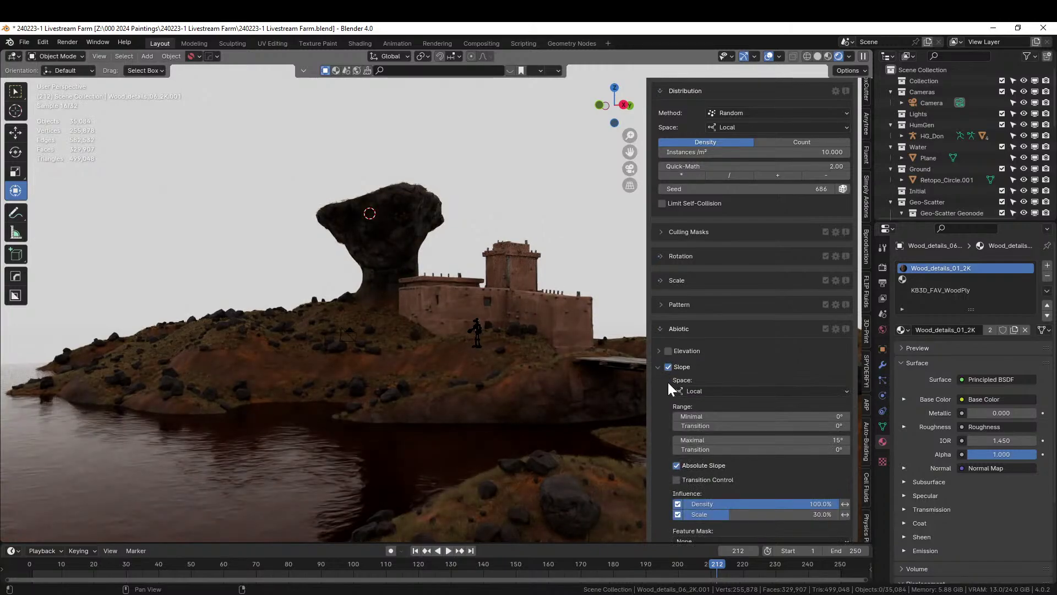
click(677, 465)
scroll(399, 263, up, 5)
scroll(358, 289, down, 5)
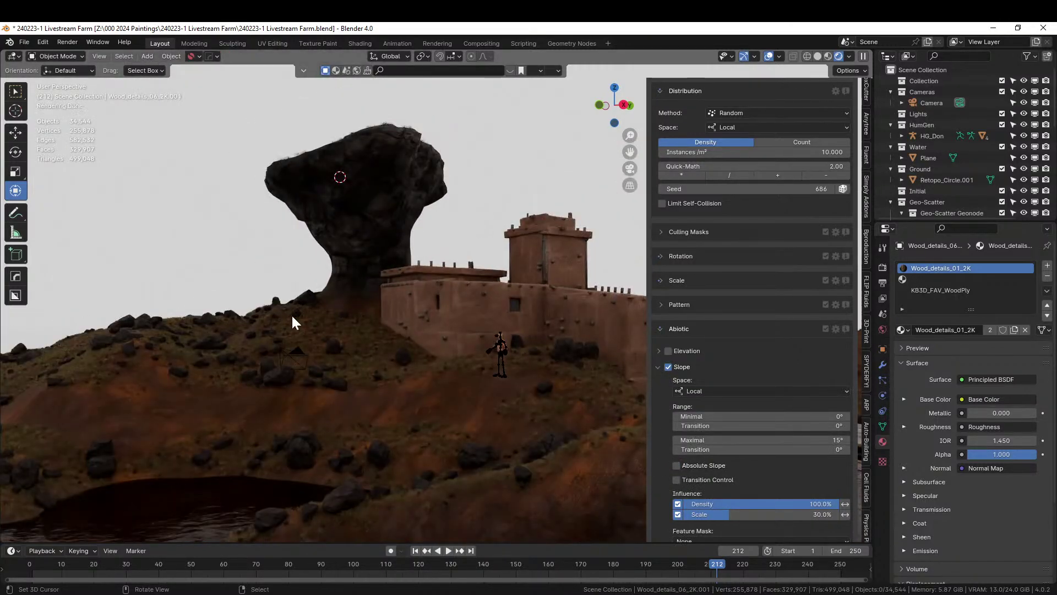
middle_drag(292, 314, 303, 314)
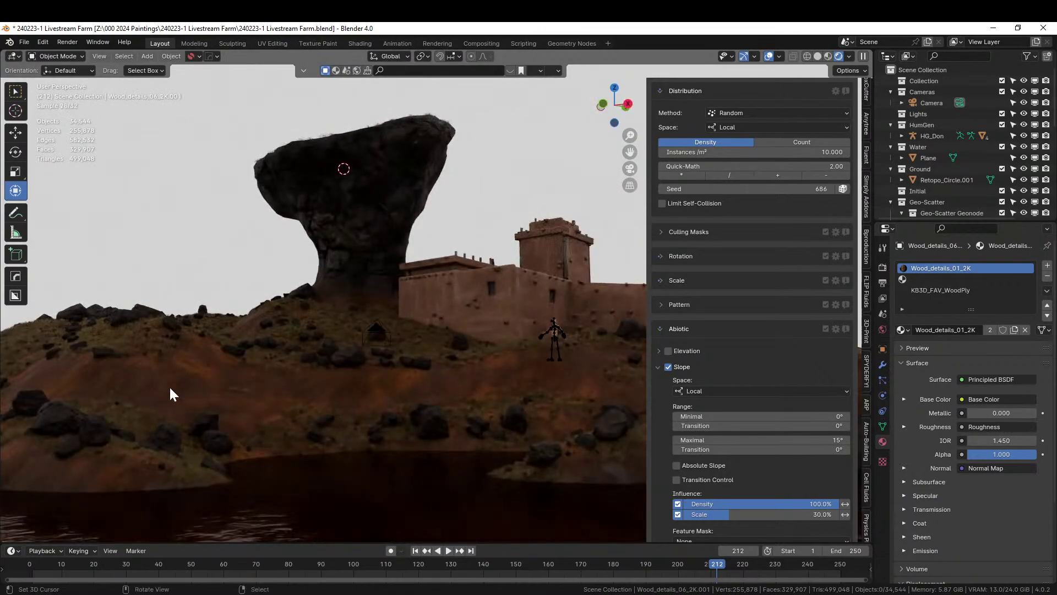
- Enable the Object Repel 1 proximity filter for the 04 Random system with the Water collection as its colliders
scroll(740, 481, down, 6)
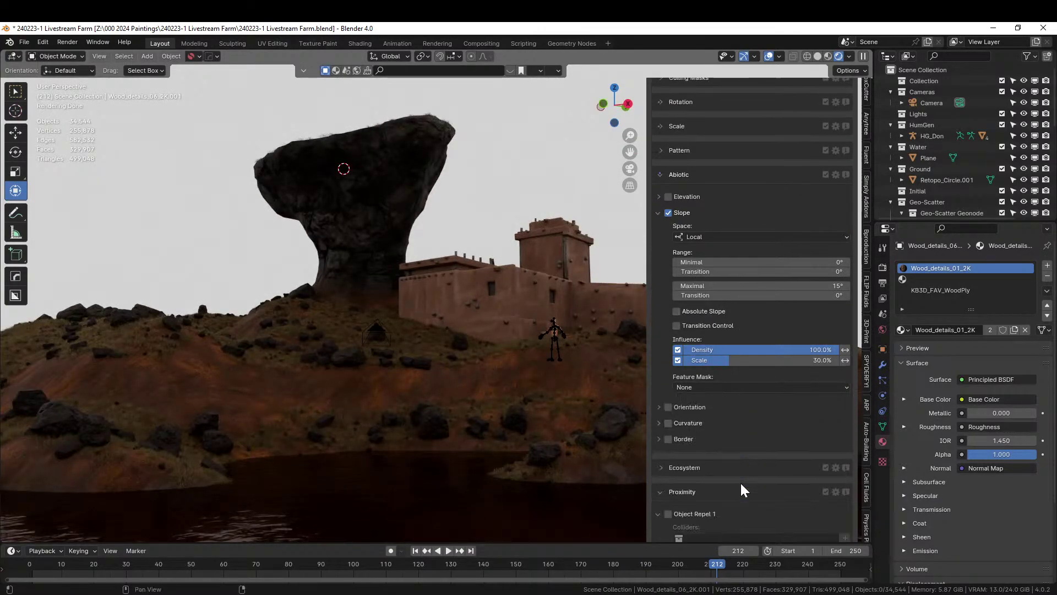
scroll(740, 481, down, 4)
click(669, 426)
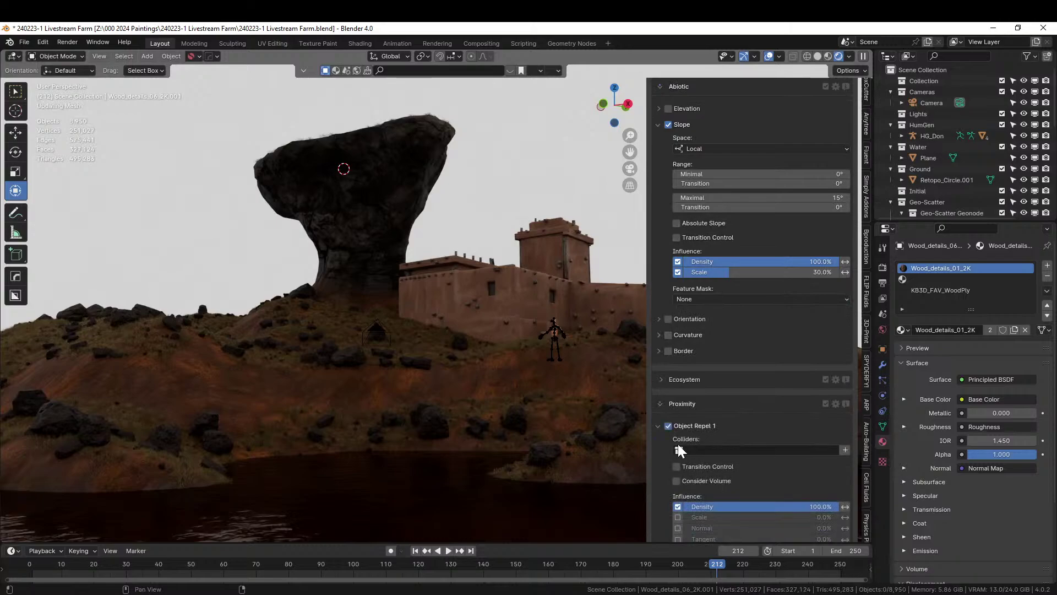
click(681, 450)
text(water)
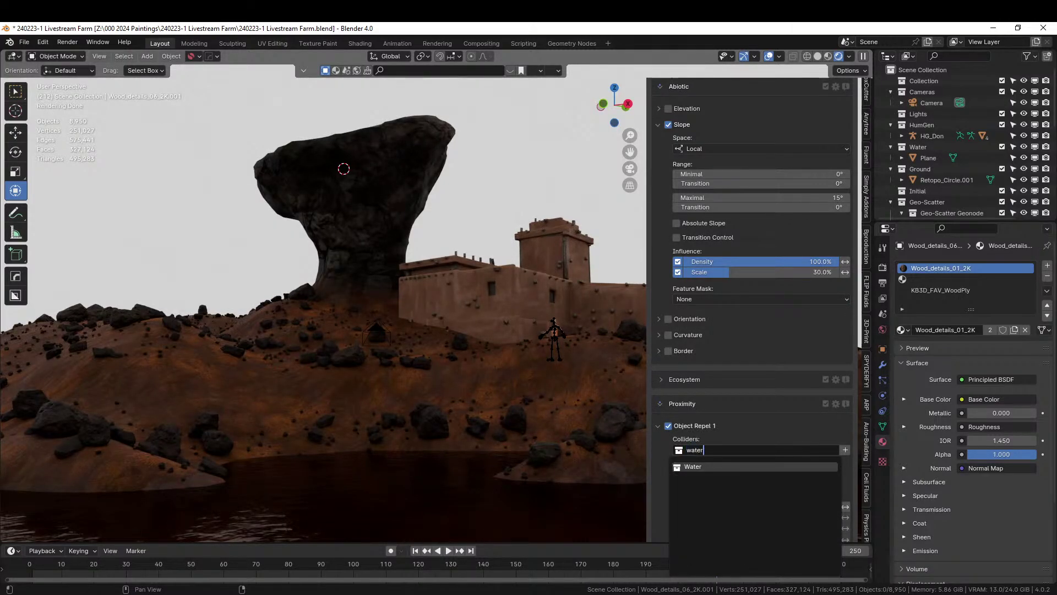
click(675, 468)
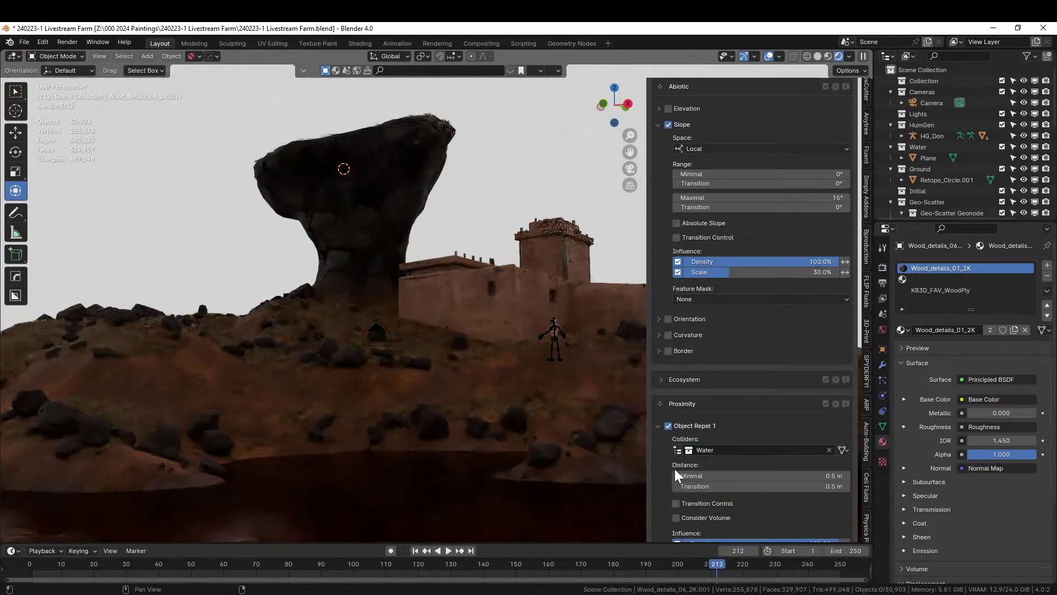
middle_drag(259, 411, 384, 473)
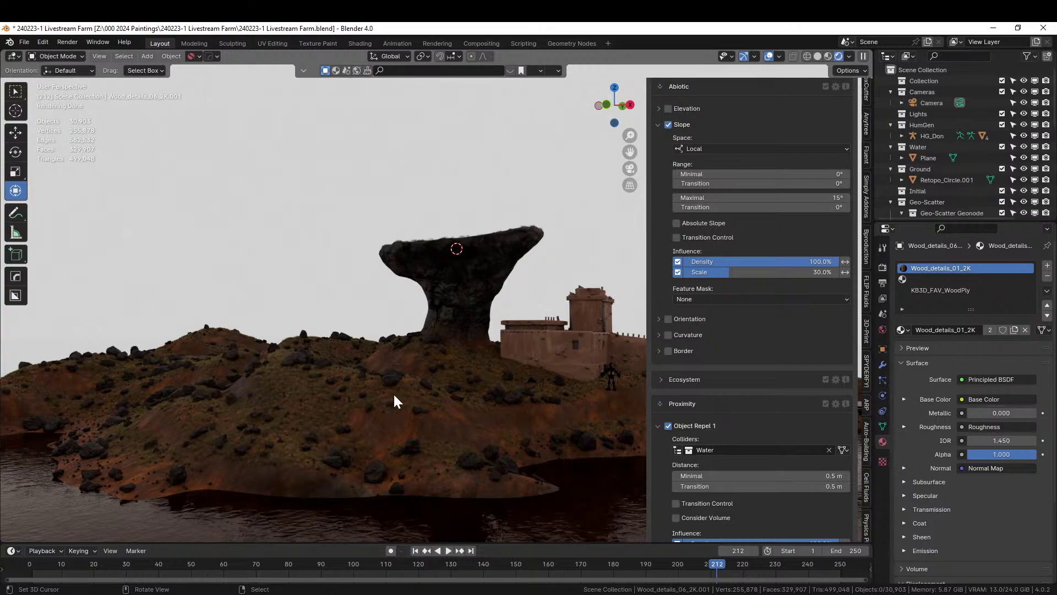
- Move the fluid object on top of the tall rock formation into the Water collection and deselect it
ctrl+middle_drag(472, 361, 383, 450)
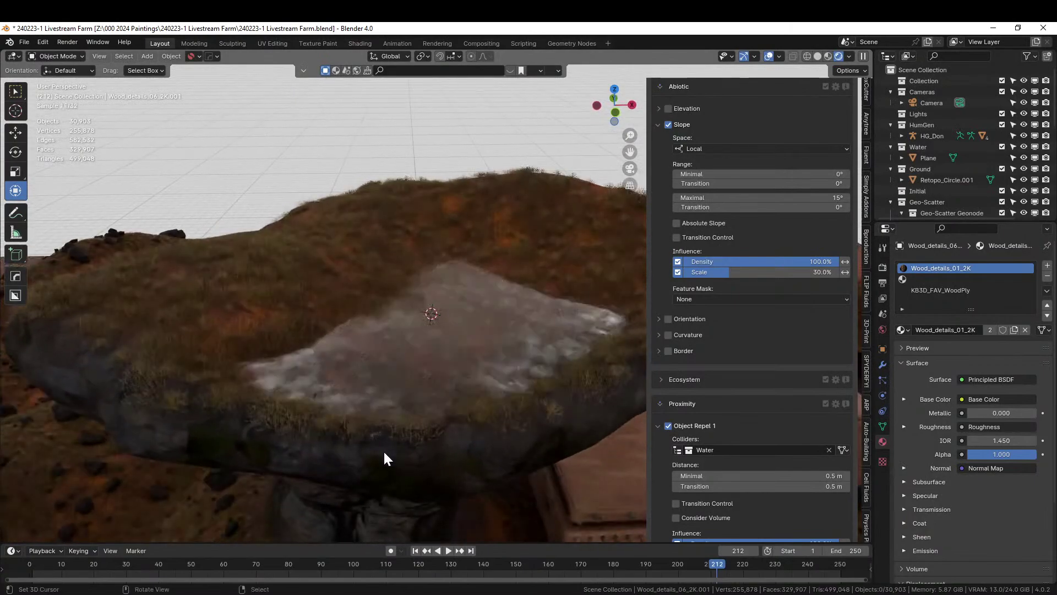
click(438, 334)
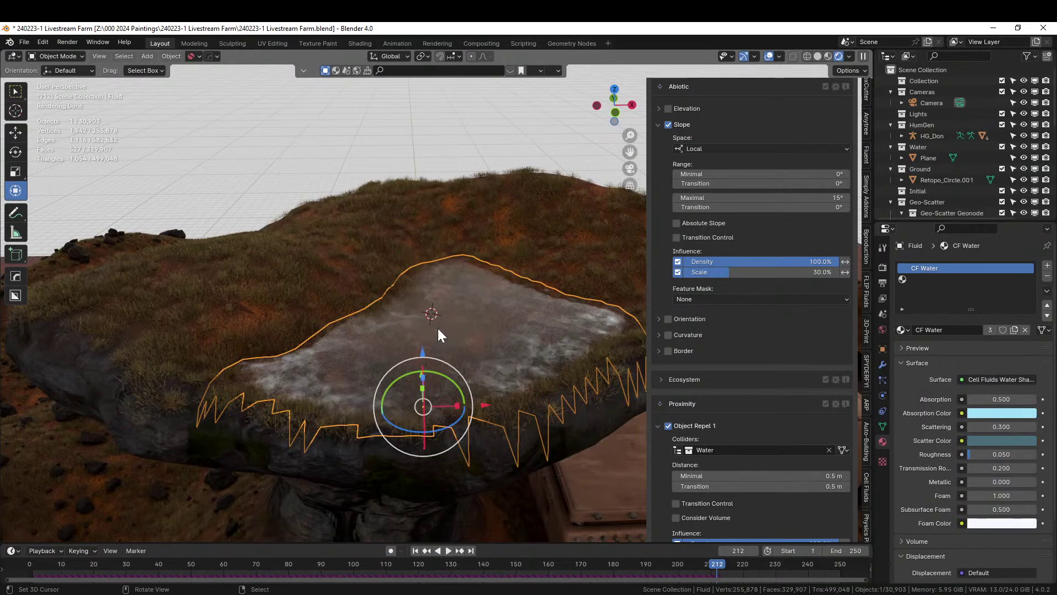
key(m)
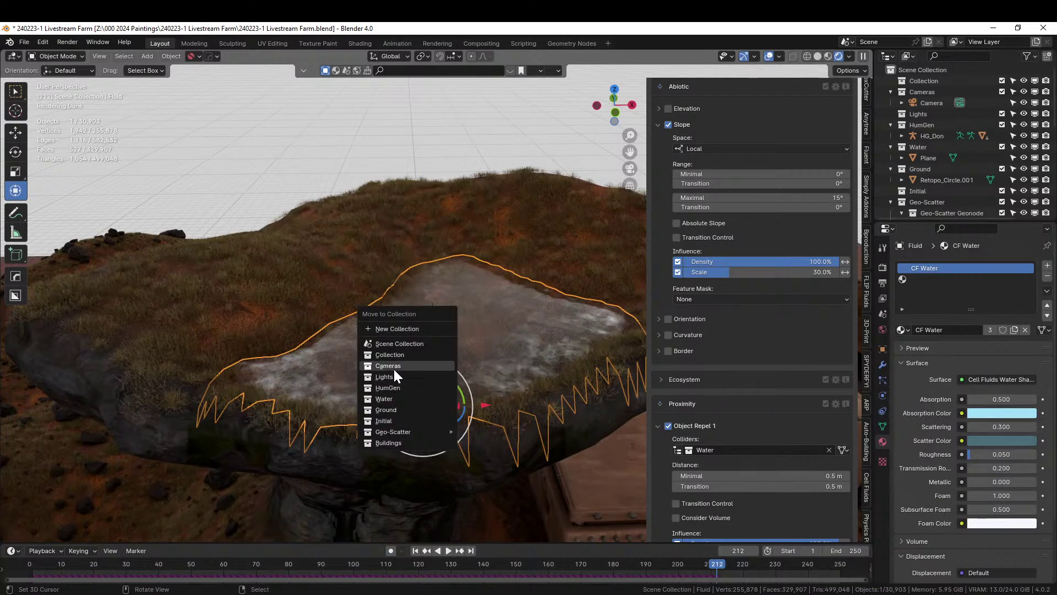
click(396, 395)
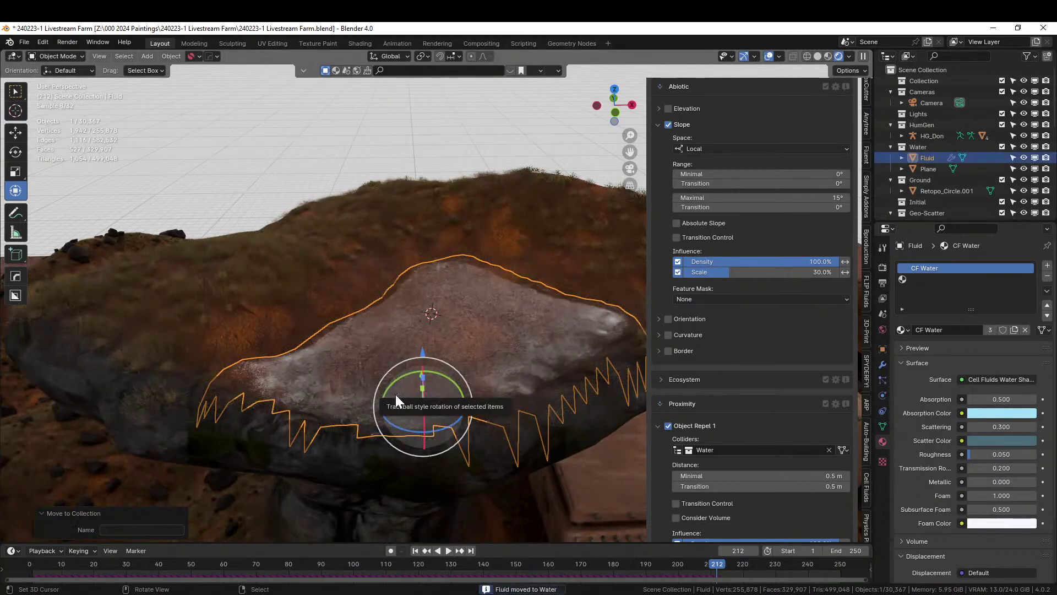
middle_drag(395, 394, 372, 402)
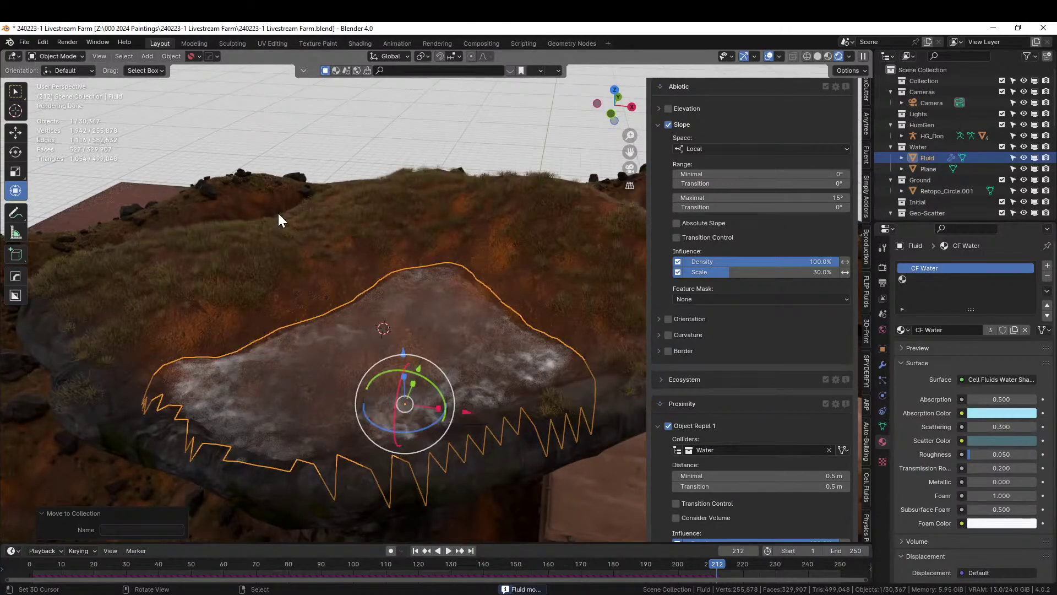
click(345, 144)
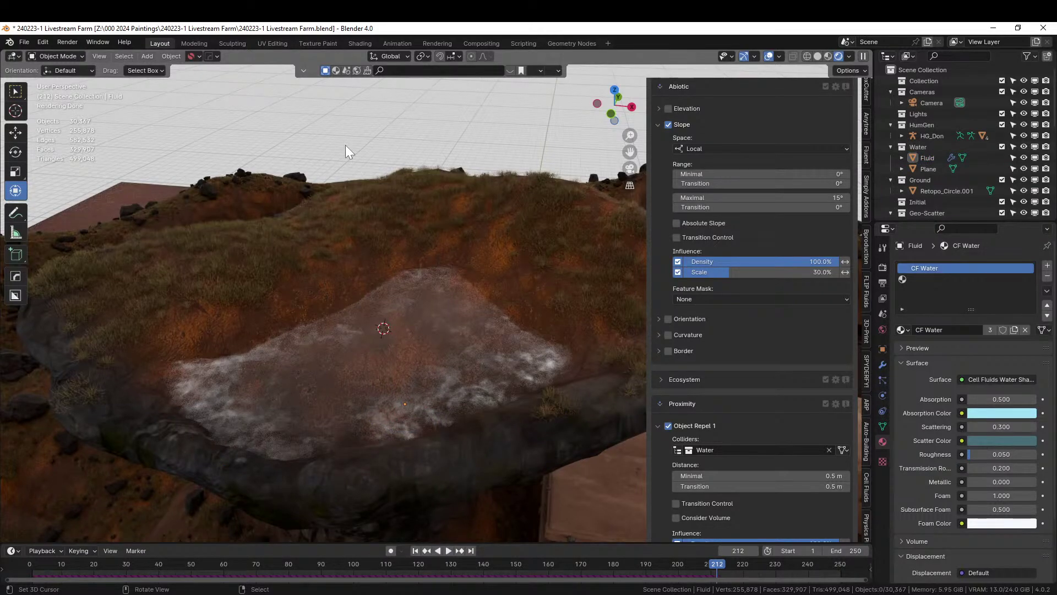
- Check the grass around the pool on the rock formation and save the file
middle_drag(334, 353, 300, 360)
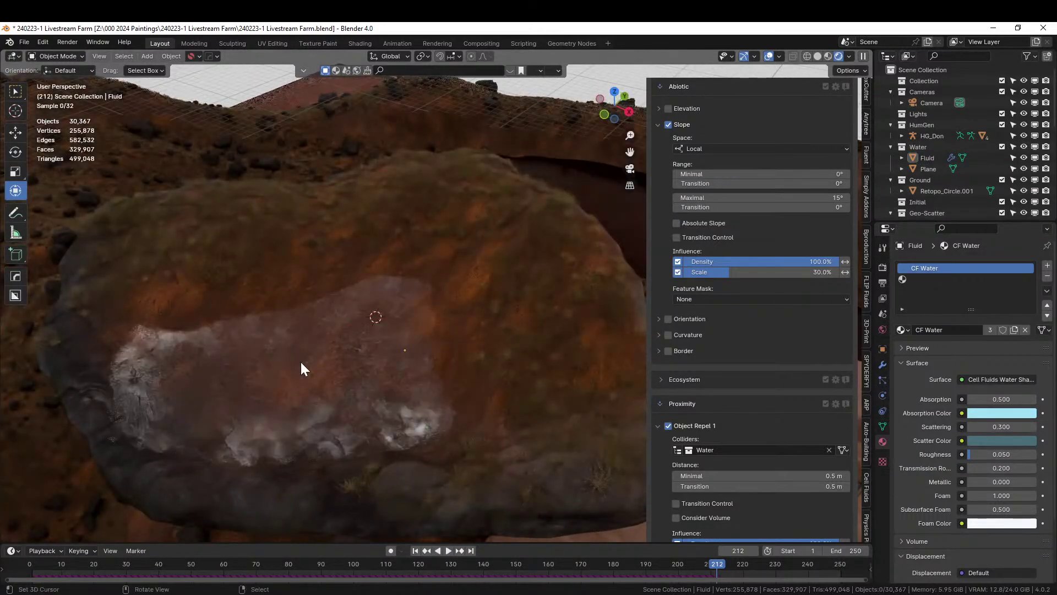
scroll(299, 352, down, 6)
key(ctrl+s)
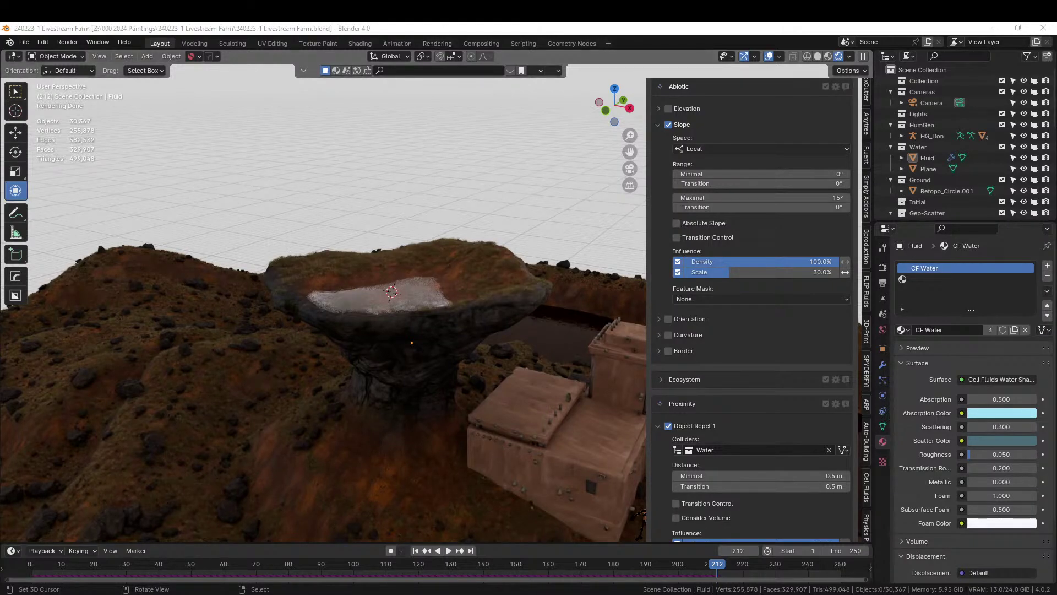
- Open the Geo-Scatter biome library and show the Scatter Pro folder
middle_drag(477, 392, 456, 239)
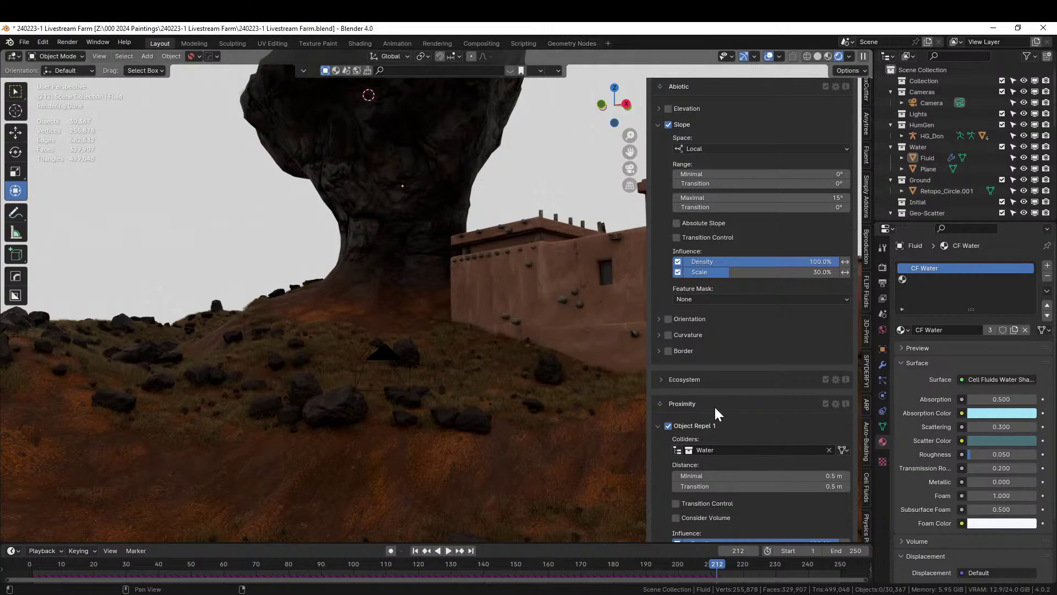
scroll(754, 365, up, 15)
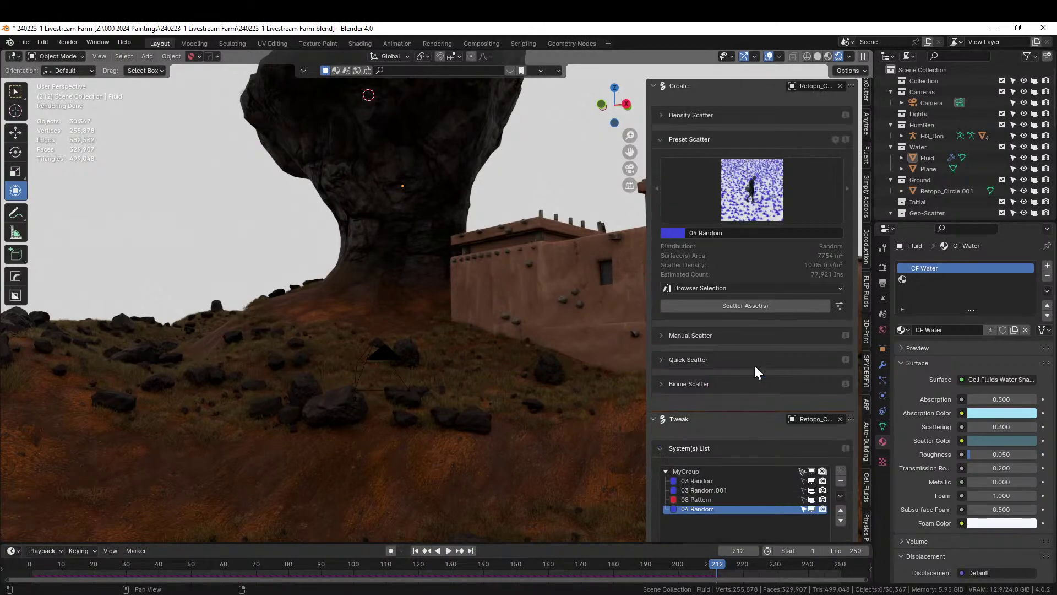
click(664, 384)
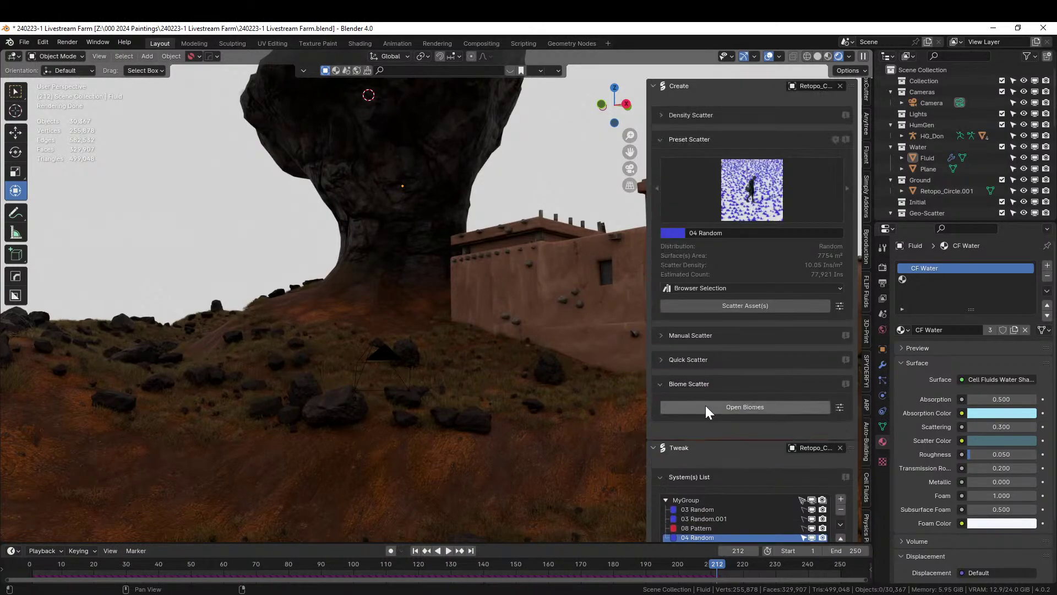
click(706, 406)
double_click(222, 42)
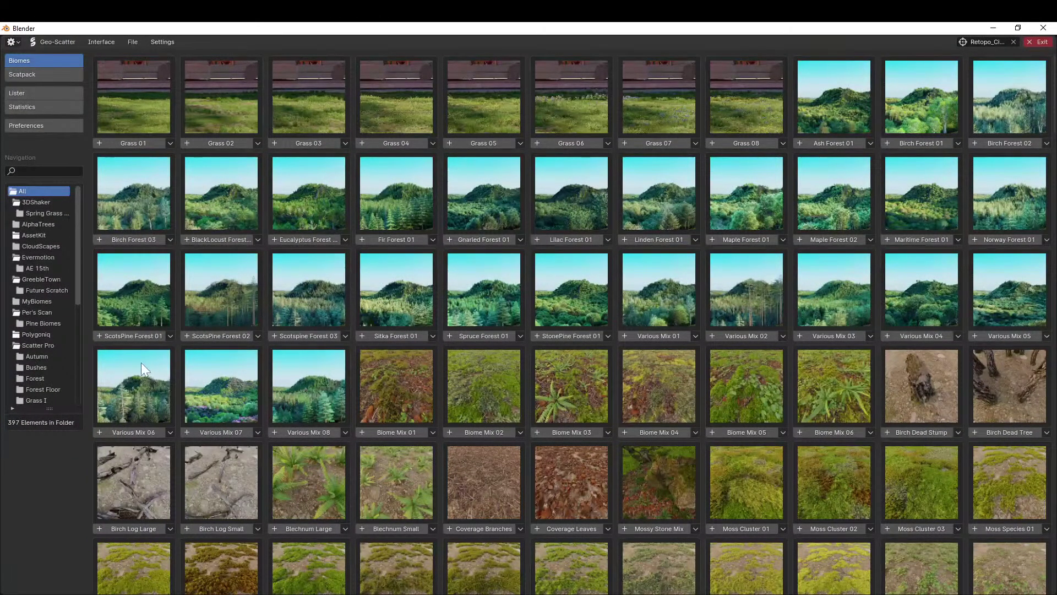
click(38, 346)
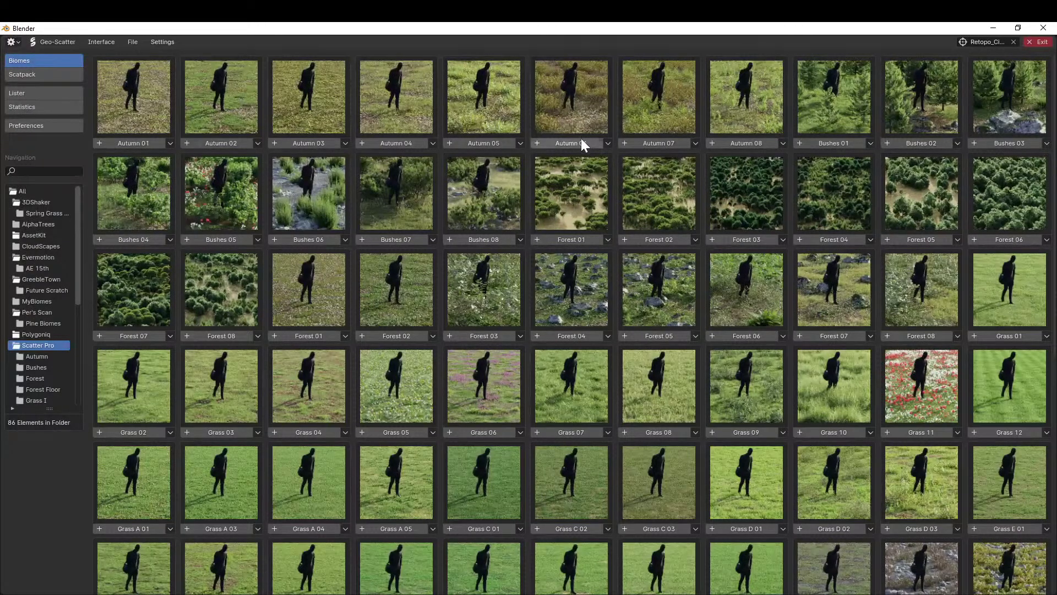
- Scatter the Autumn 06 biome on the ground with its scatter systems hidden for security, and exit the biome library
mouse_move(579, 141)
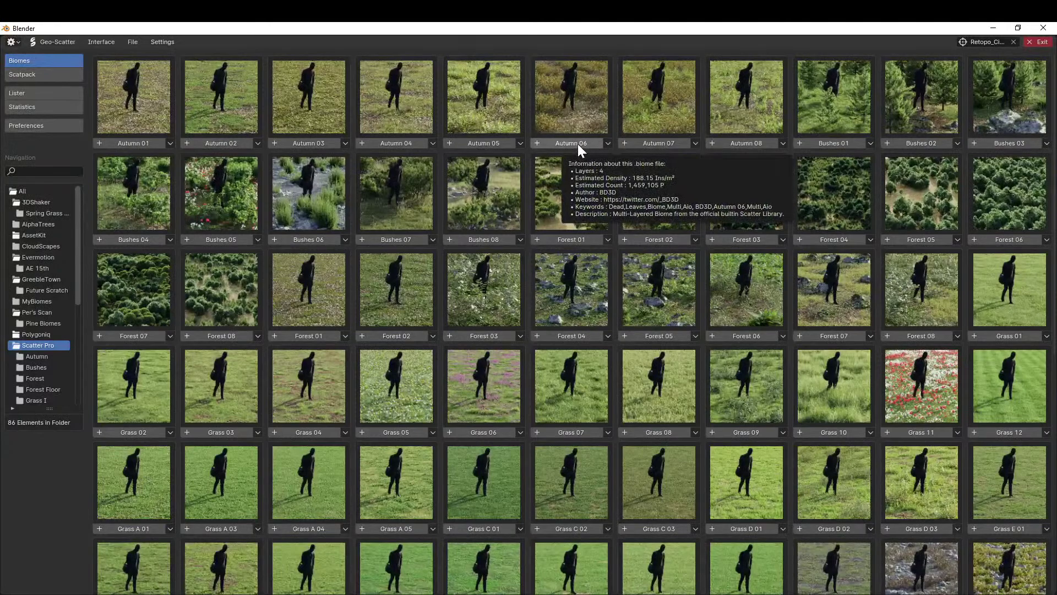
click(577, 144)
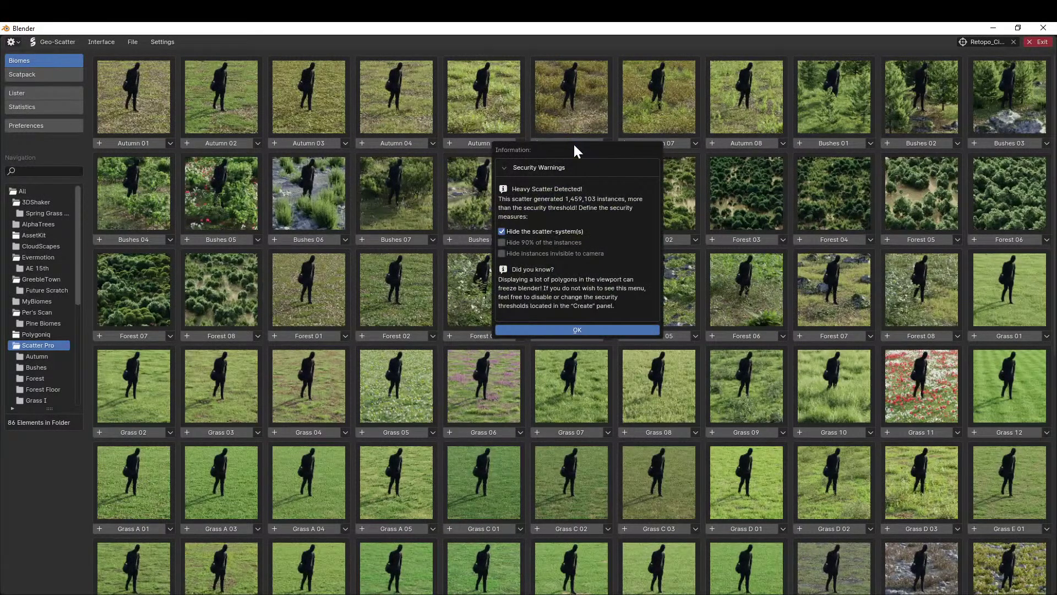
click(544, 330)
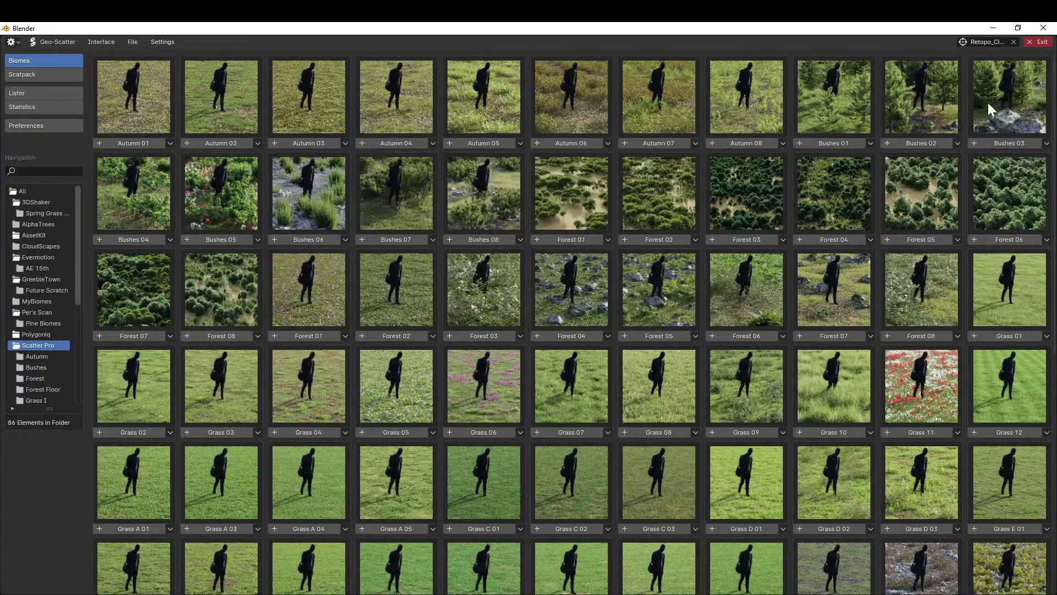
click(1037, 42)
- Delete the Autumn Leaves C system from the Autumn 06 group
scroll(710, 418, down, 6)
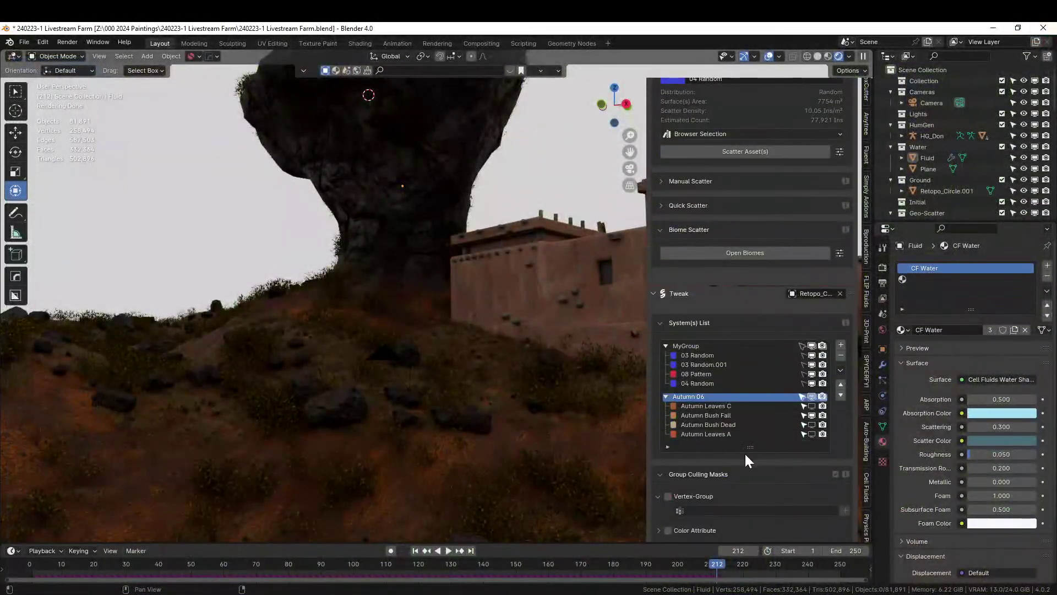
click(737, 405)
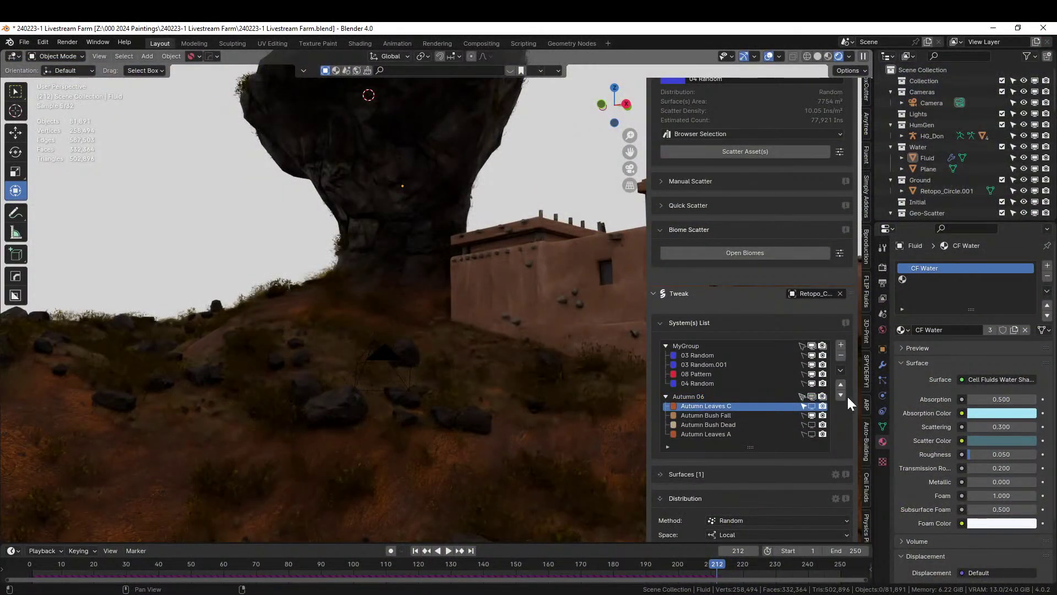
click(839, 356)
click(839, 357)
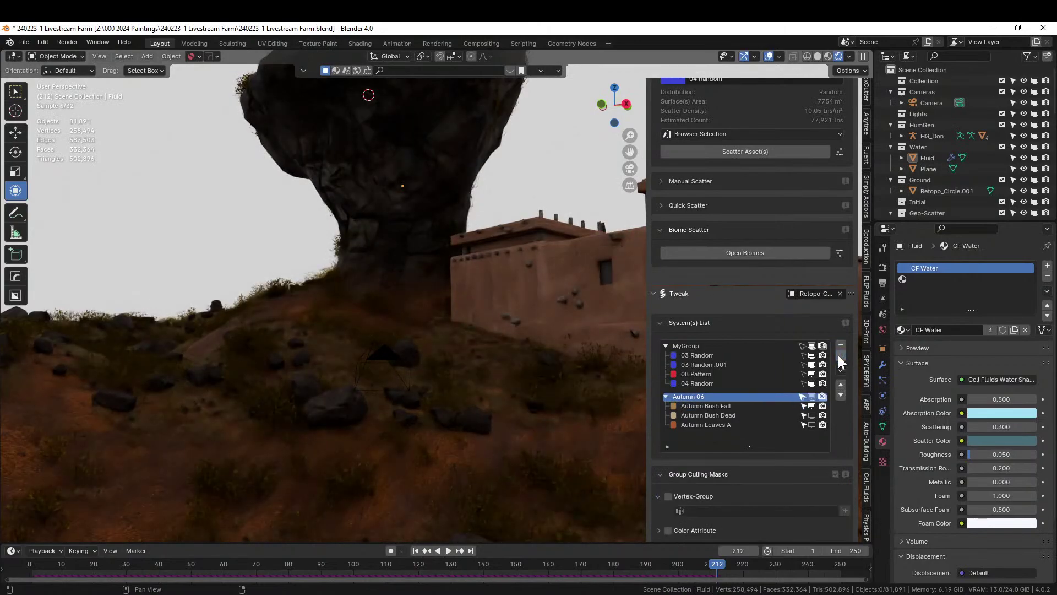
- Enable the Upward-Obstruction culling mask for the Autumn 06 group with the Water collection as its obstruction
middle_drag(460, 390, 399, 390)
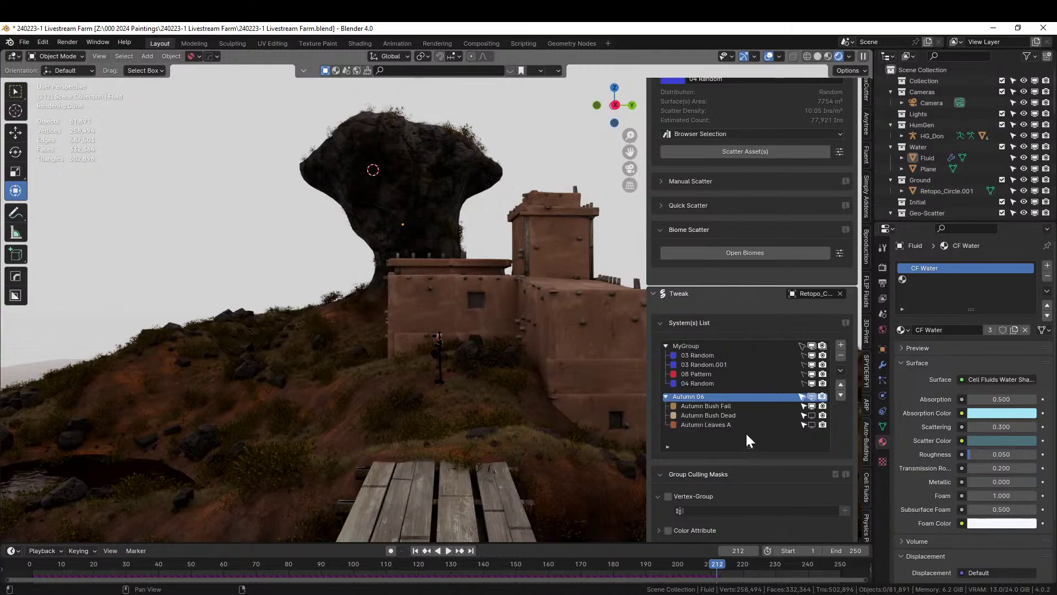
scroll(754, 484, down, 6)
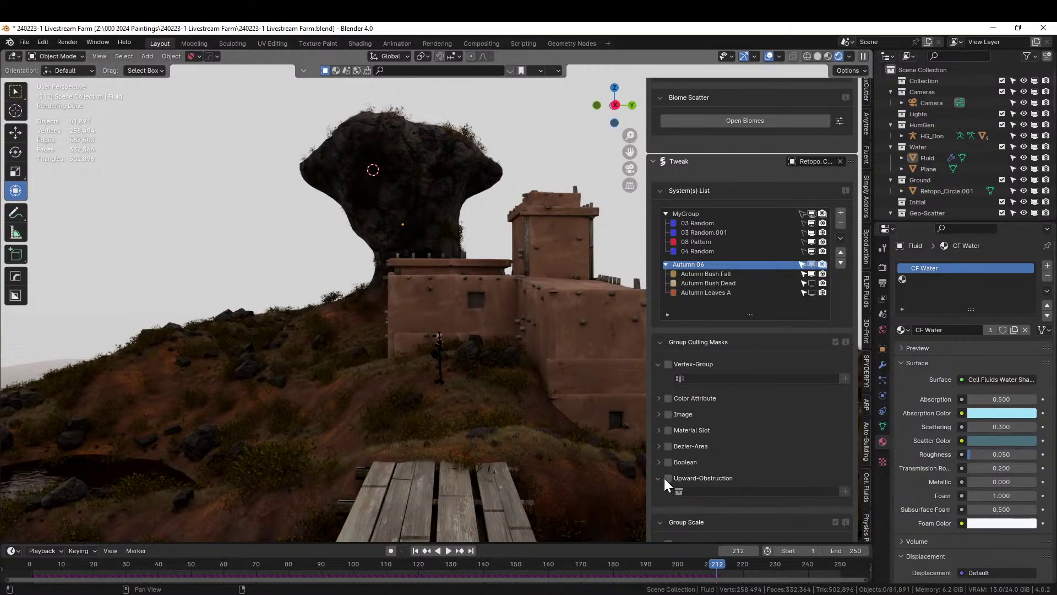
click(675, 479)
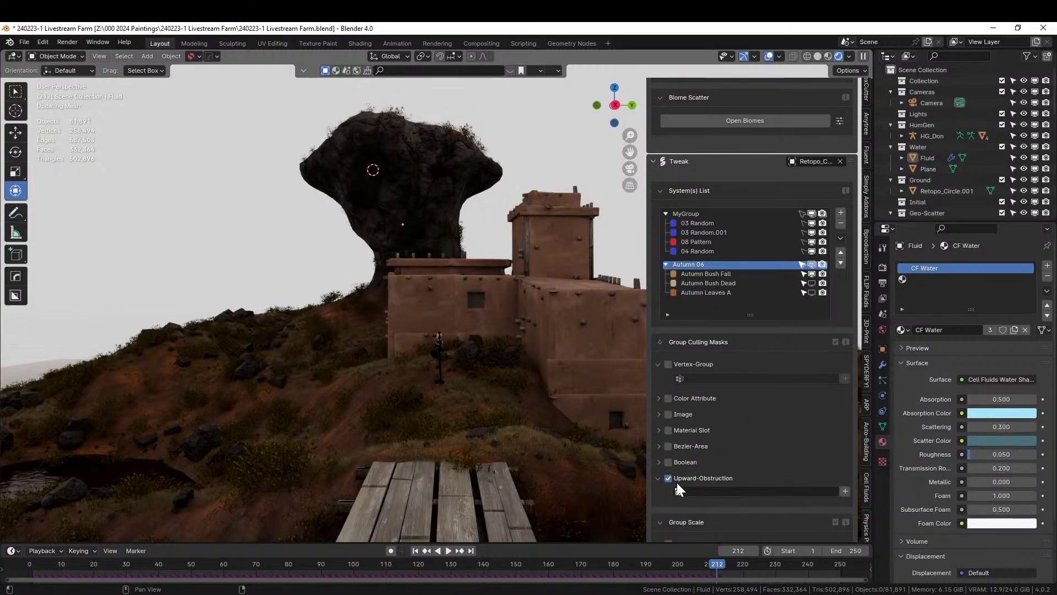
click(679, 490)
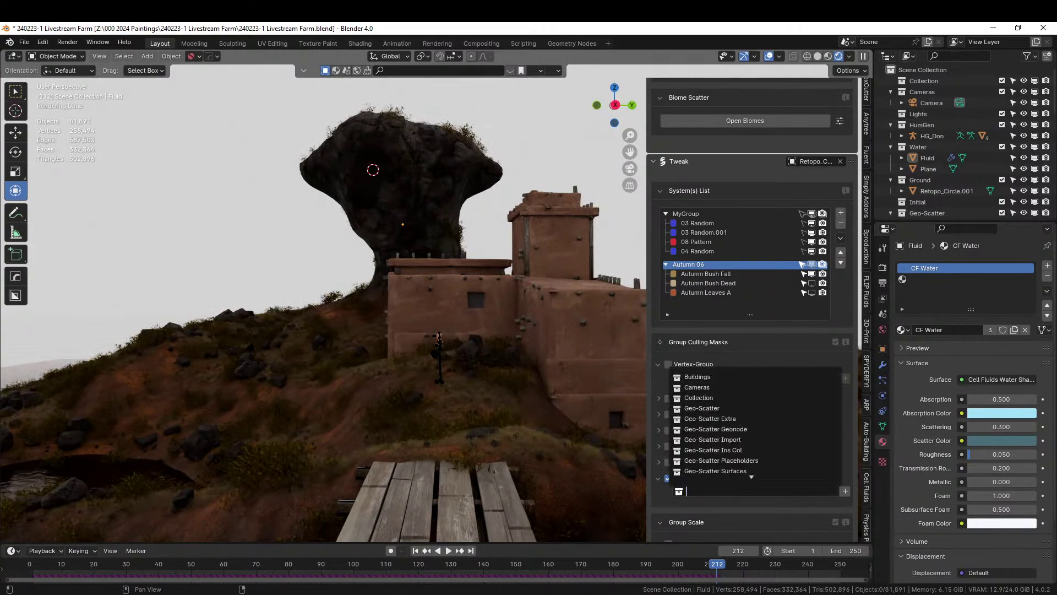
text(water)
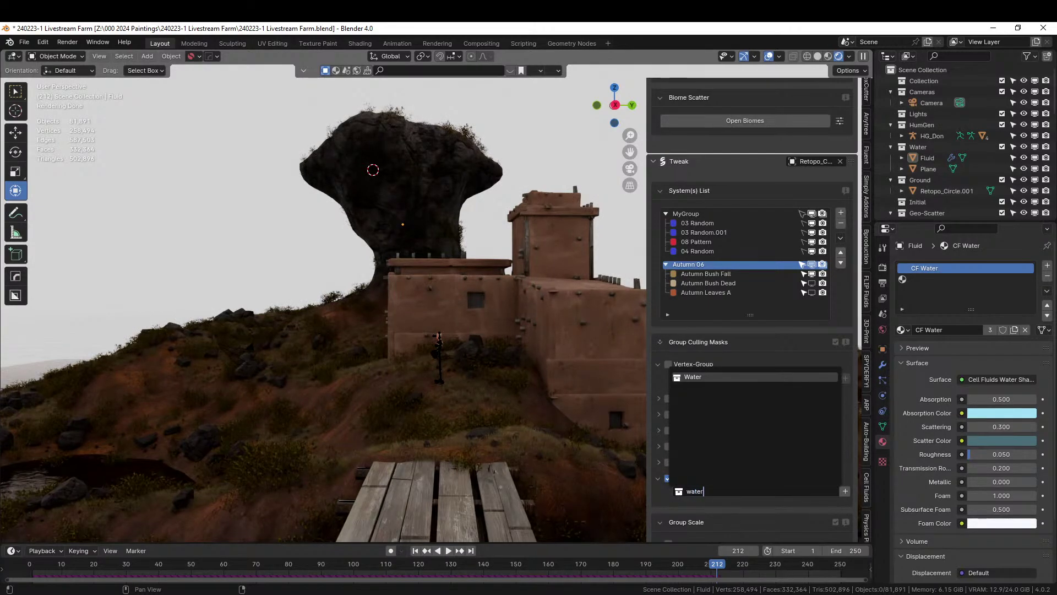
click(676, 378)
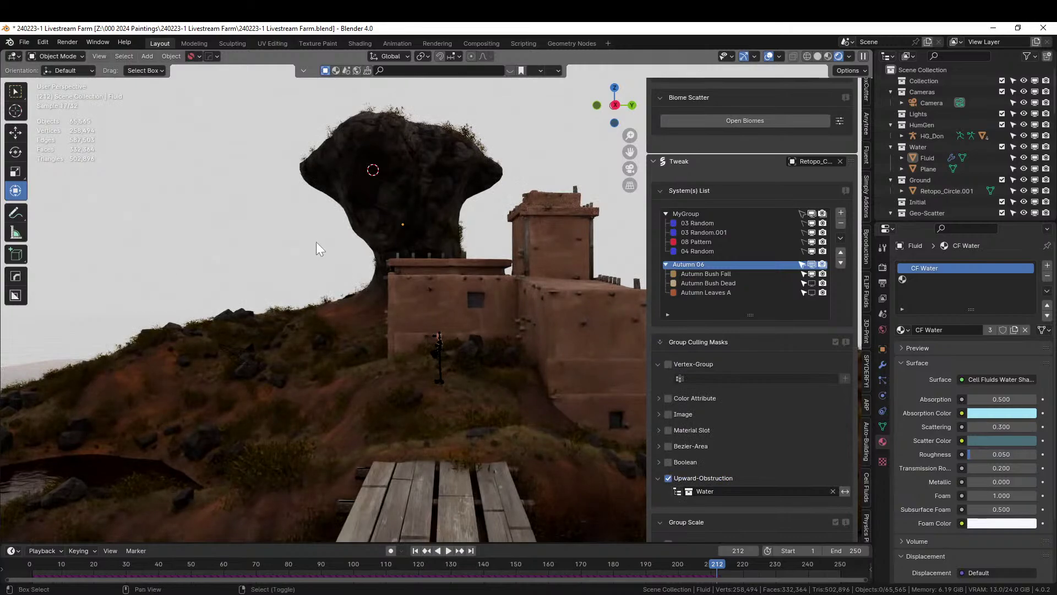
- Switch the viewport to solid shading and enable the Slope filter for the Autumn Bush Fall system
middle_drag(316, 242, 496, 355)
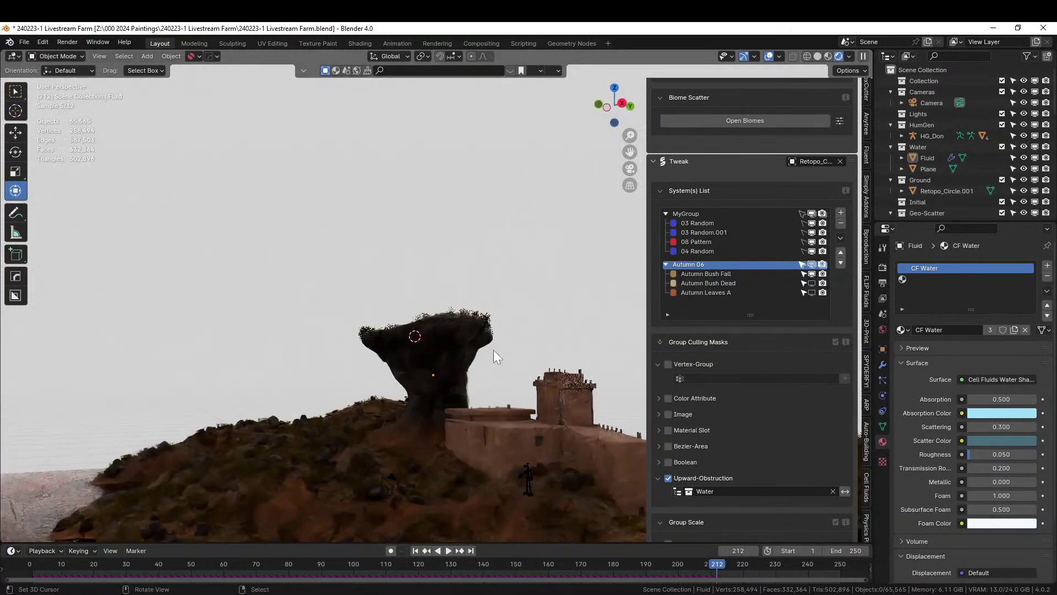
click(817, 56)
middle_drag(417, 354, 585, 363)
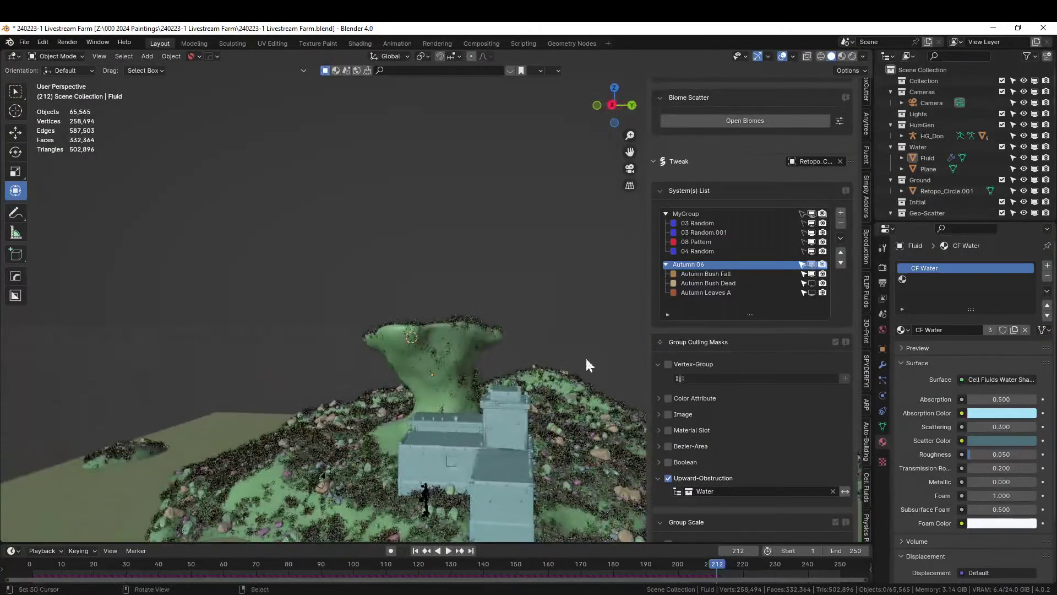
click(714, 275)
scroll(728, 475, down, 8)
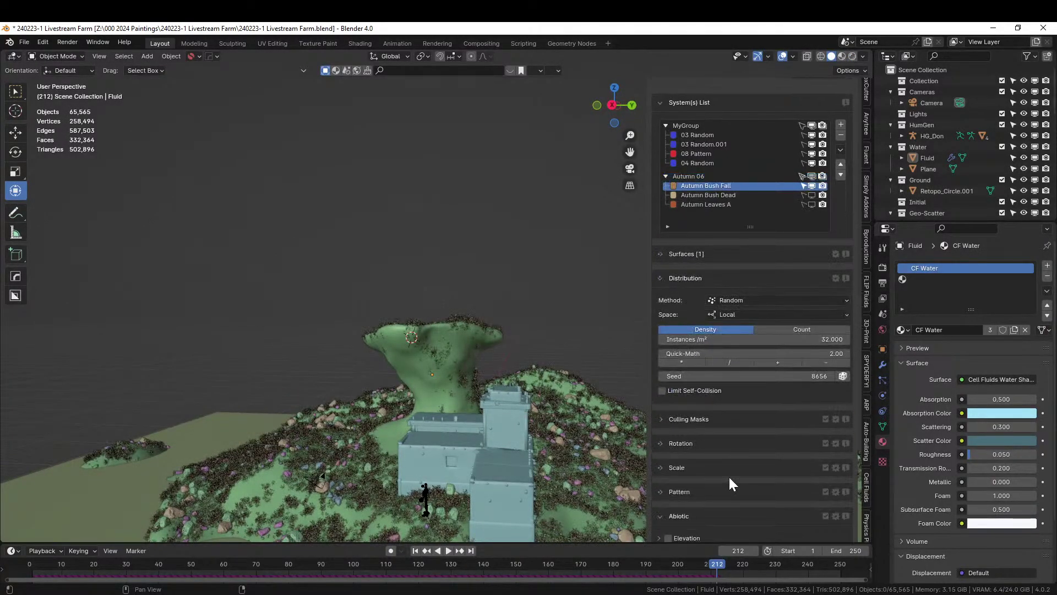
scroll(729, 482, down, 2)
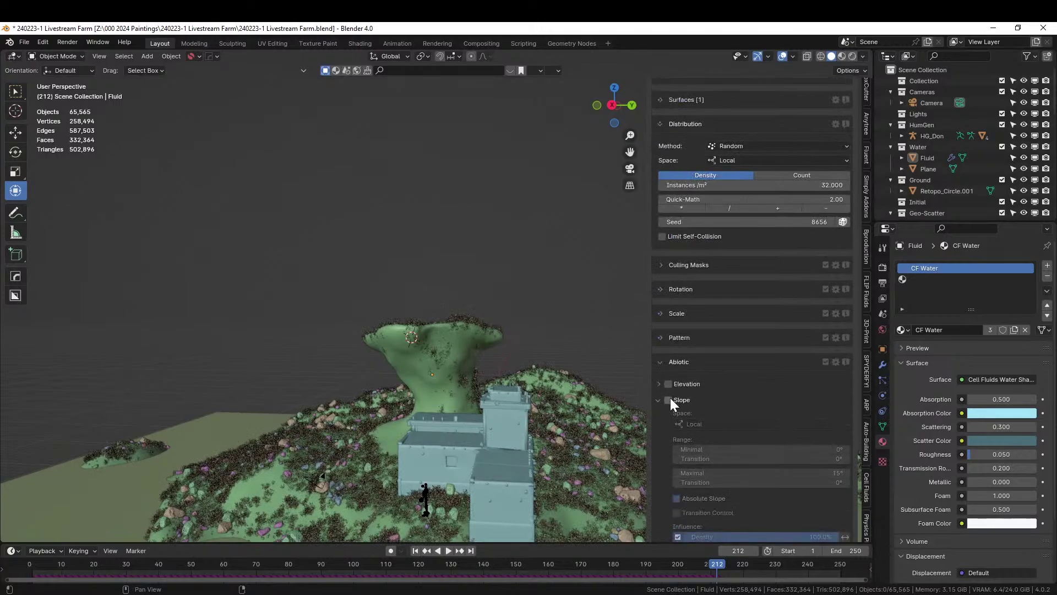
click(669, 399)
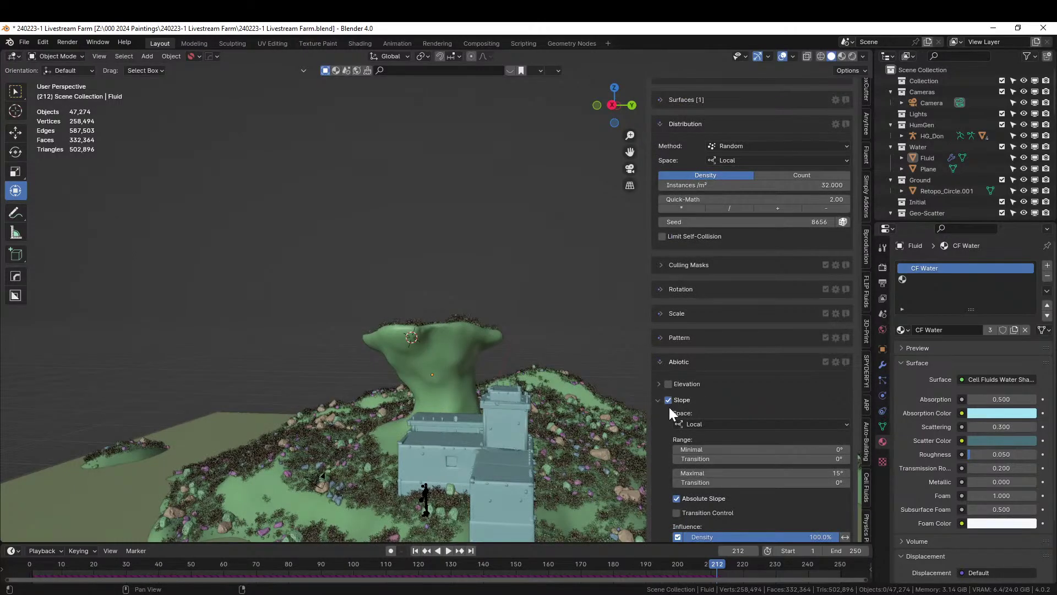
- Set the Autumn Bush Fall maximal slope to 25° and turn off Absolute Slope
click(791, 473)
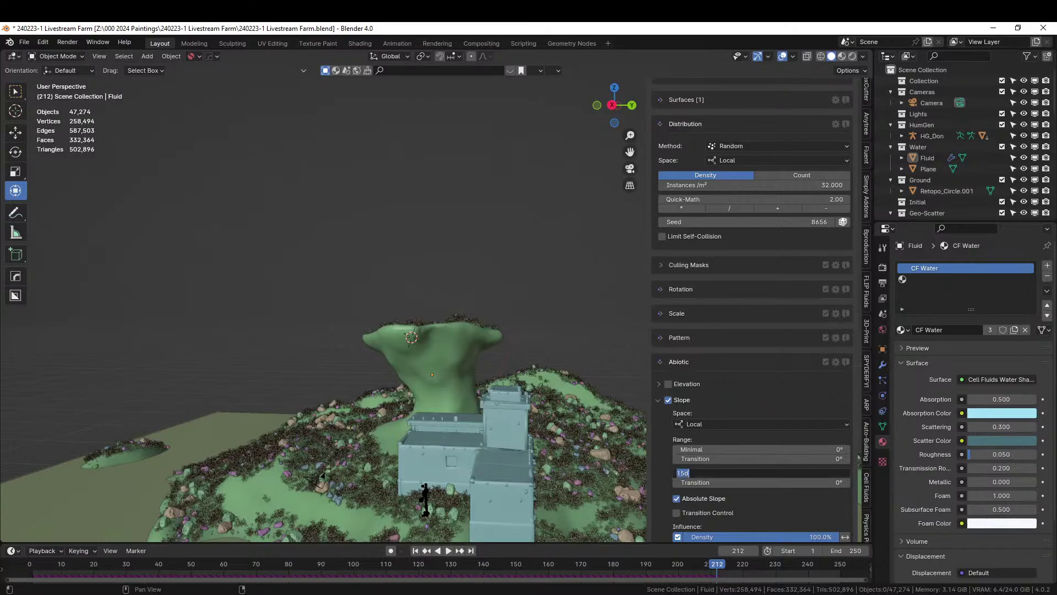
text(25)
key(Return)
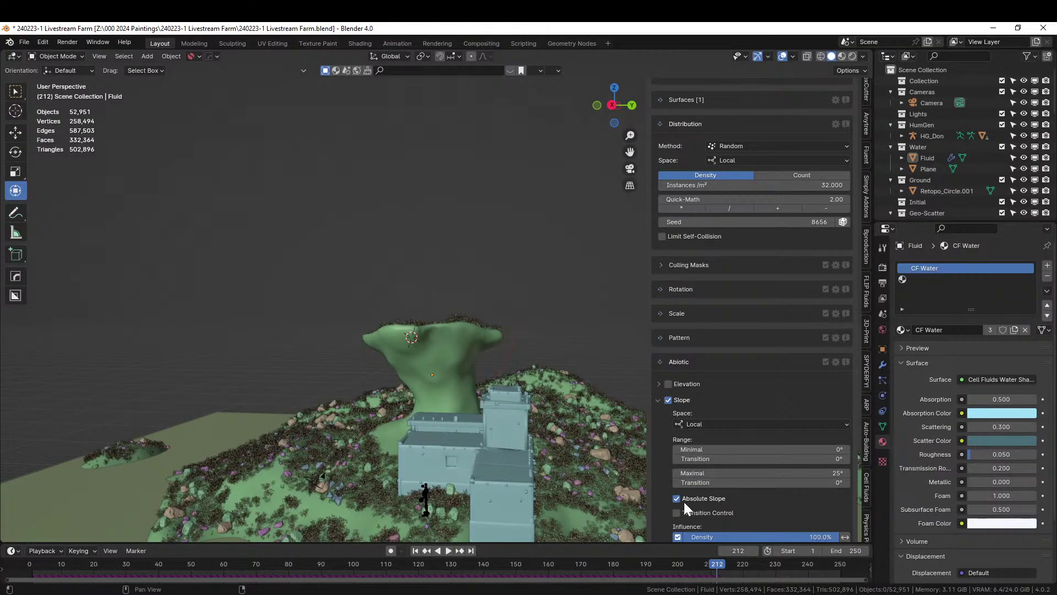
click(677, 498)
- Raise the Autumn Bush Fall maximal slope to 50° with a 25° transition
click(760, 473)
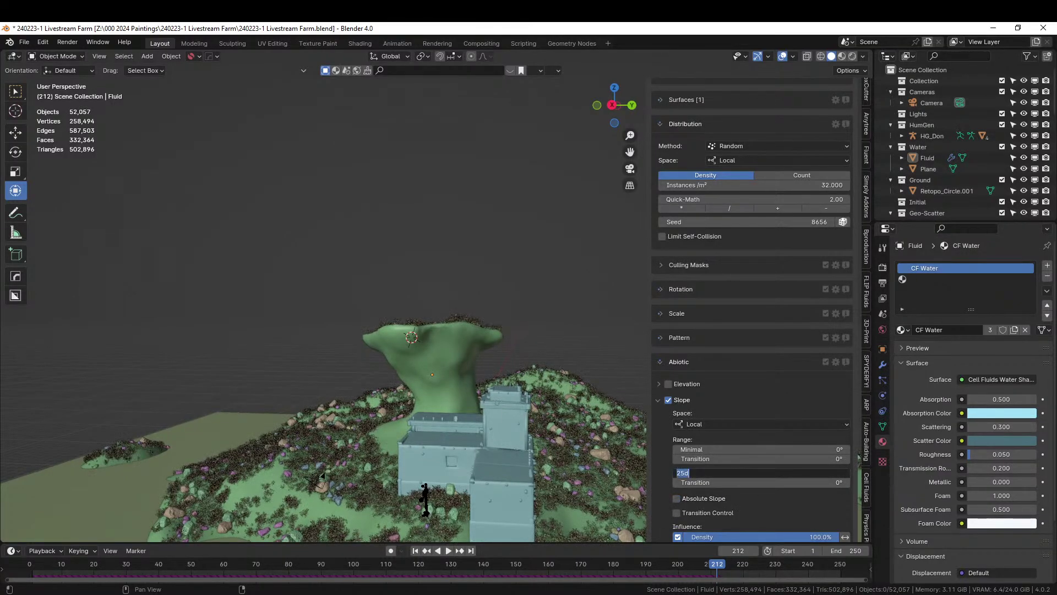
text(50)
key(Tab)
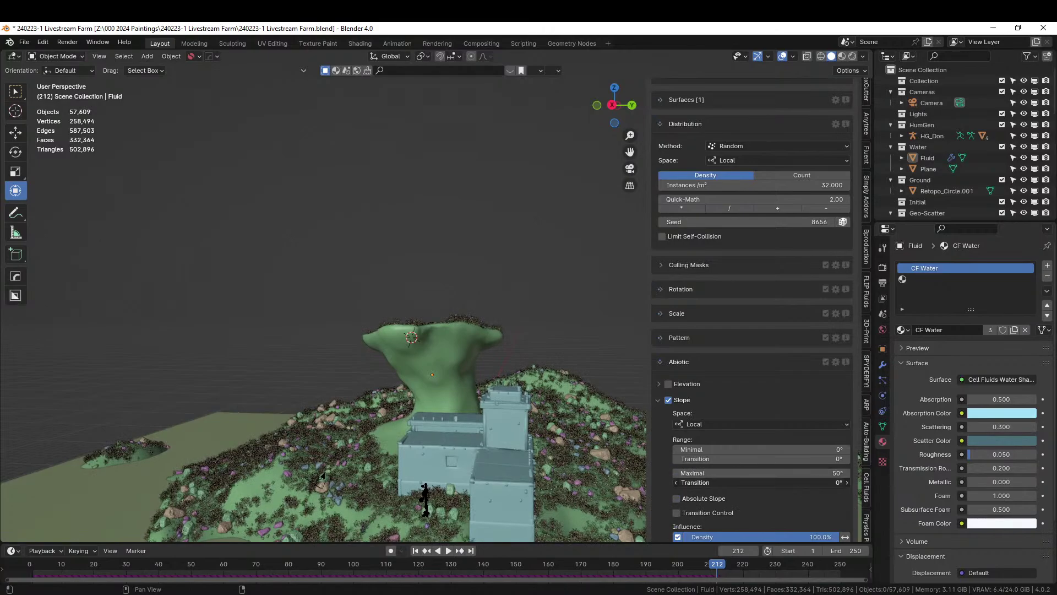
text(25)
key(Return)
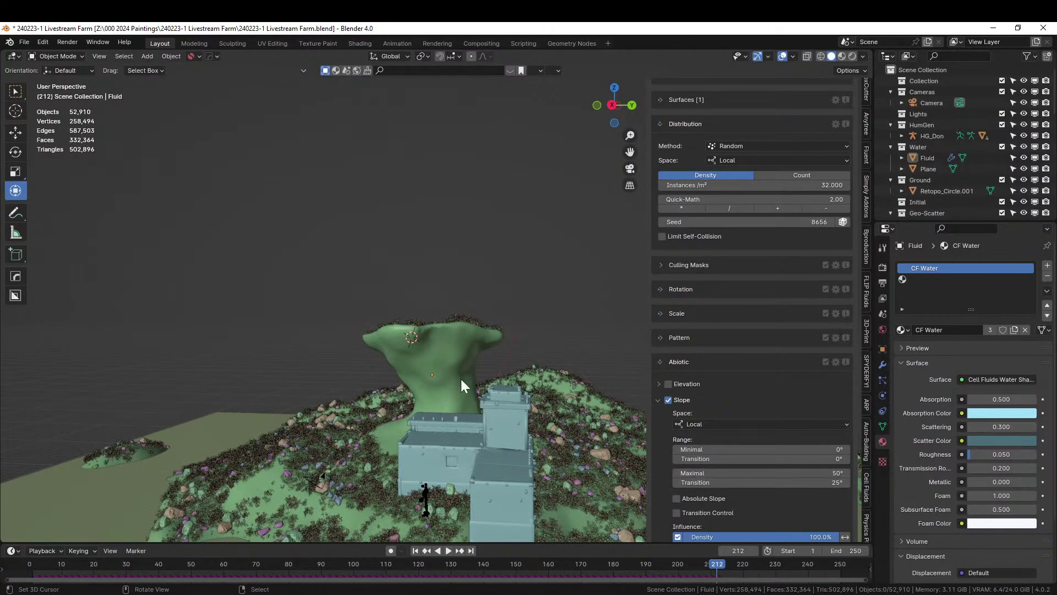
- Select the Autumn Bush Dead system and hide the MyGroup systems in the viewport
middle_drag(461, 379, 121, 385)
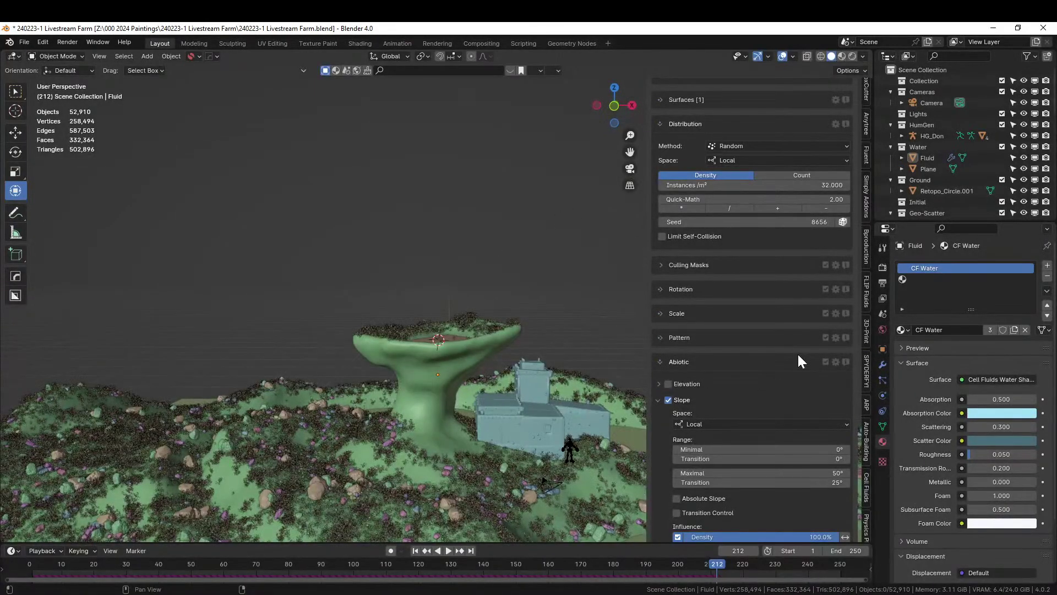
scroll(798, 309, up, 10)
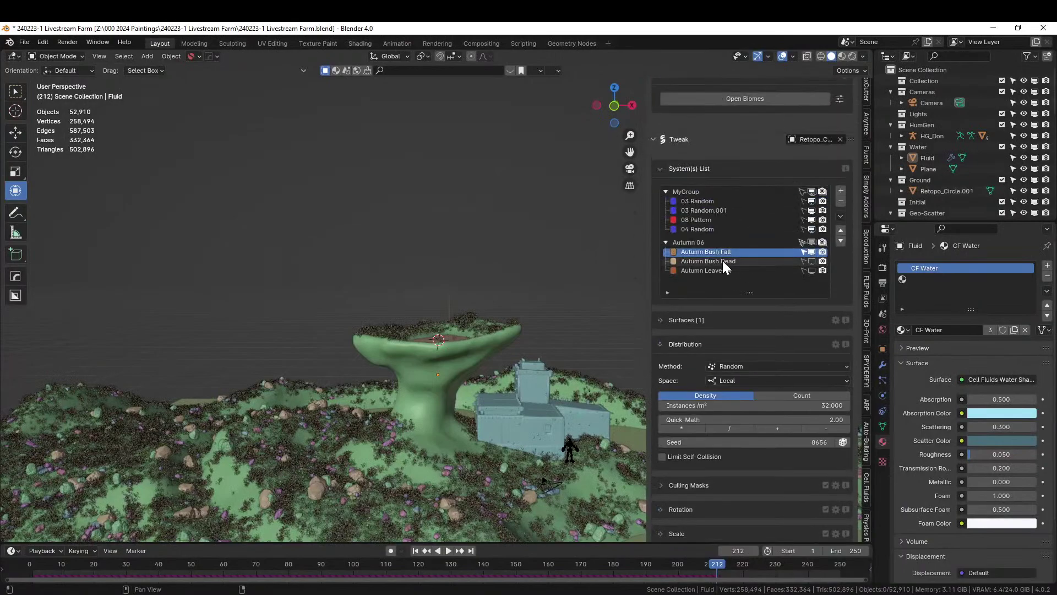
click(722, 260)
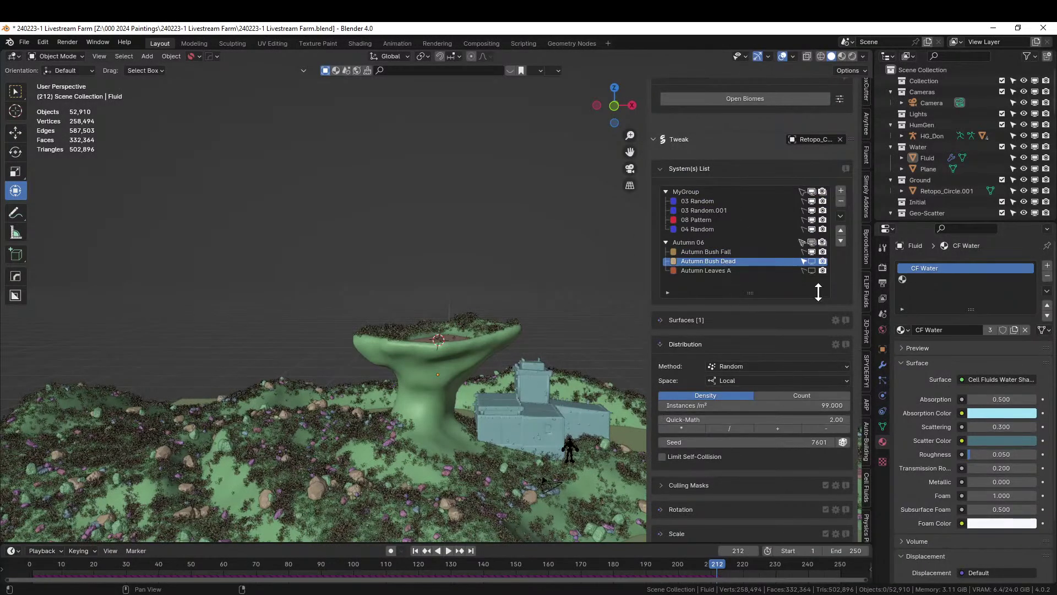
click(810, 192)
- Enable the Elevation and Slope filters for the Autumn Bush Dead system
scroll(760, 486, down, 6)
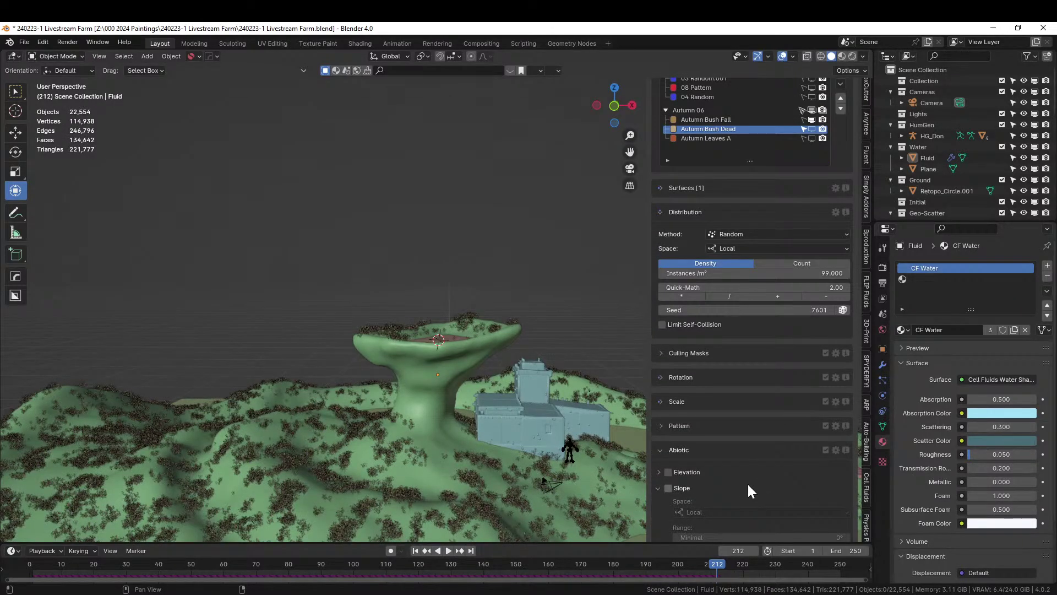
click(668, 472)
click(668, 487)
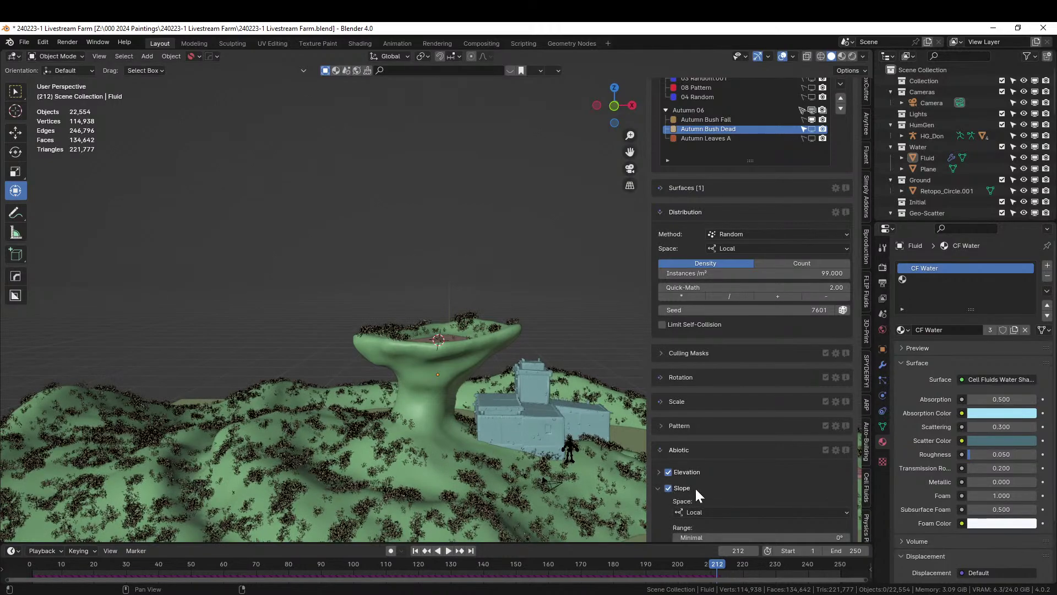
- Turn off Absolute Slope for the Autumn Bush Dead system and set its maximal slope to 45°
scroll(710, 489, down, 3)
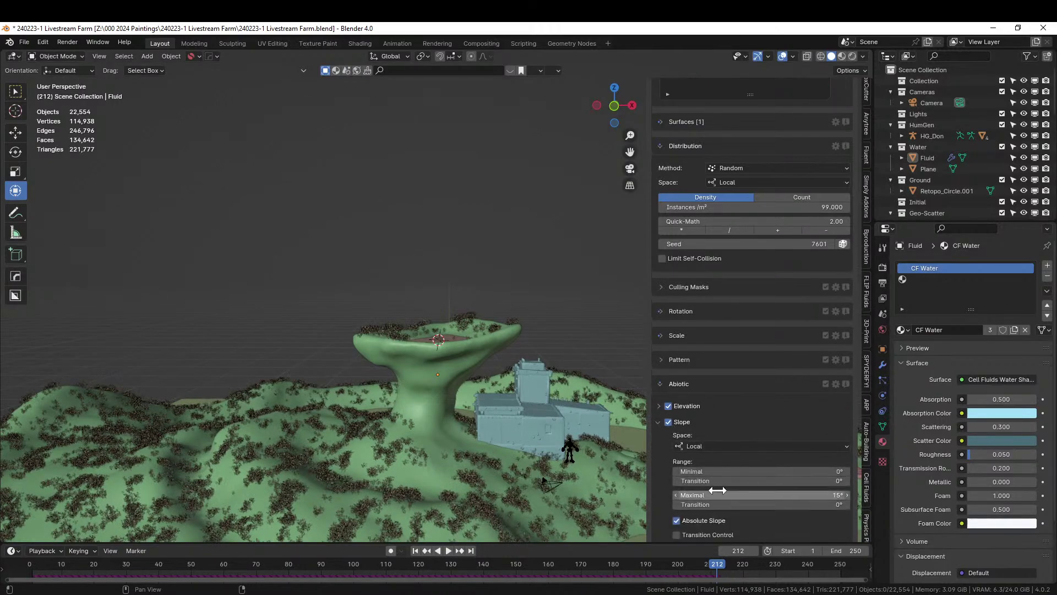
click(677, 520)
double_click(779, 490)
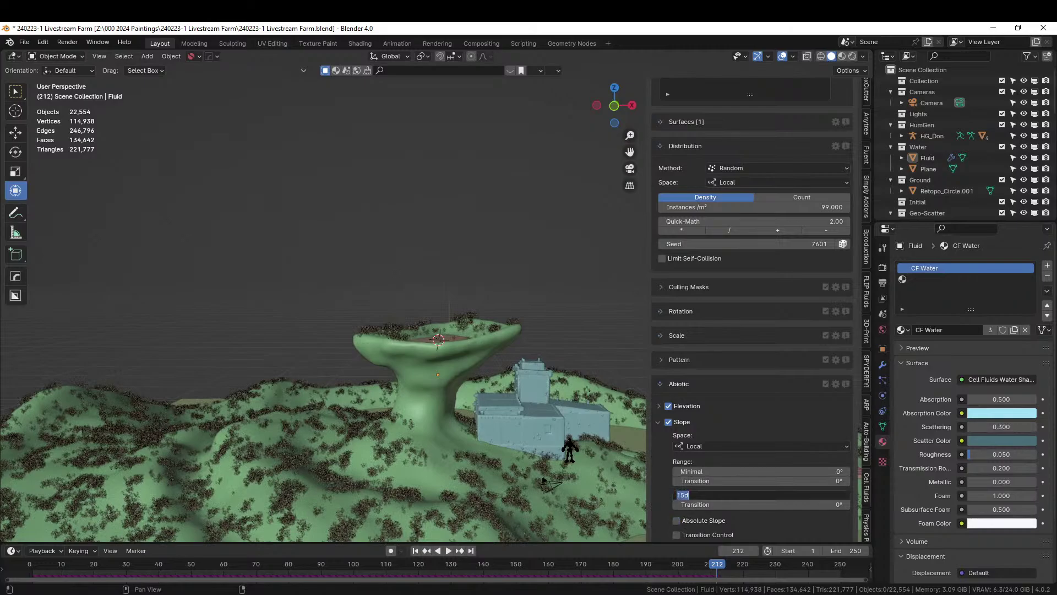
text(45)
key(Return)
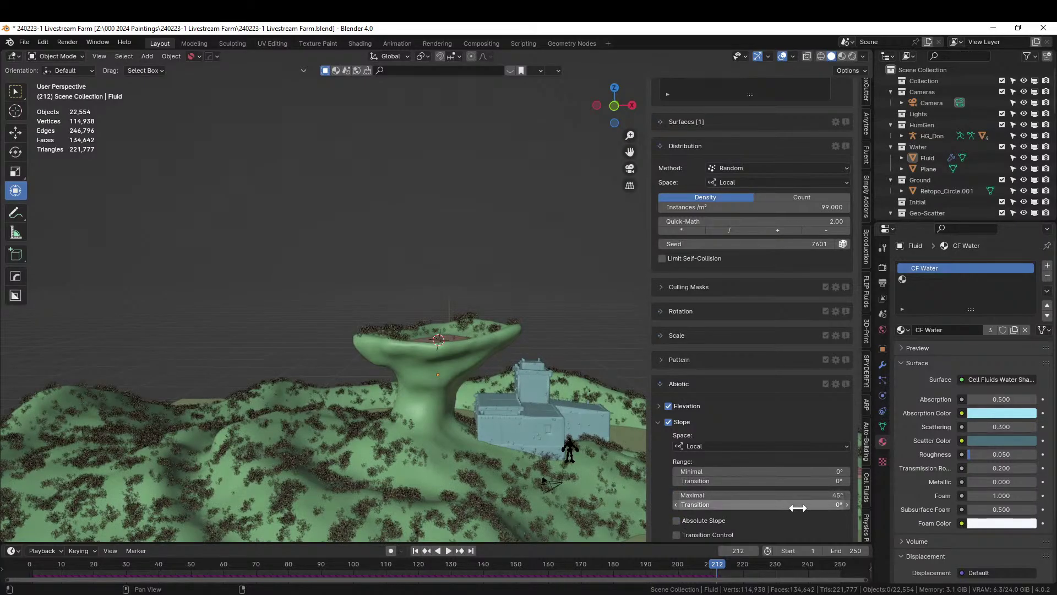
- Set the transition of Autumn Bush Dead's maximal slope to 20° and save the file
double_click(793, 505)
key(Return)
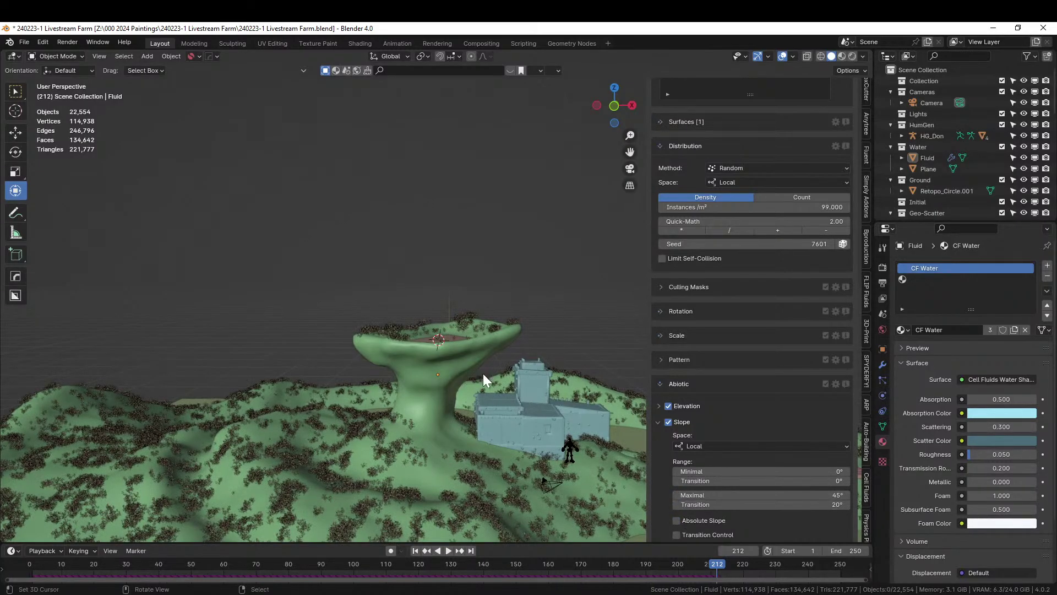
key(ctrl+s)
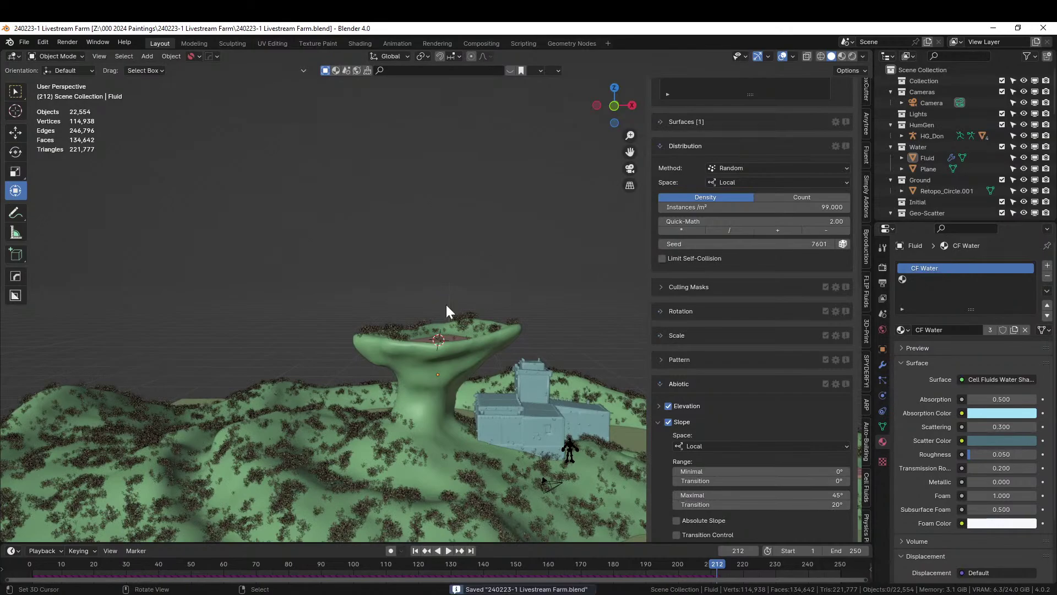
- Halve the Autumn Bush Dead density to 49.5 instances per m²
scroll(804, 358, up, 4)
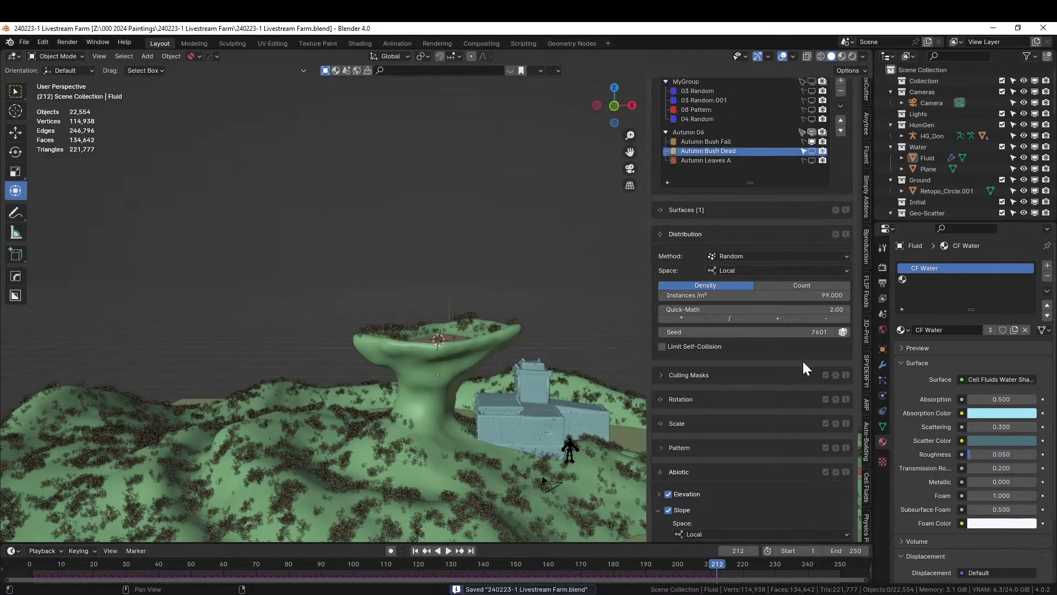
click(689, 141)
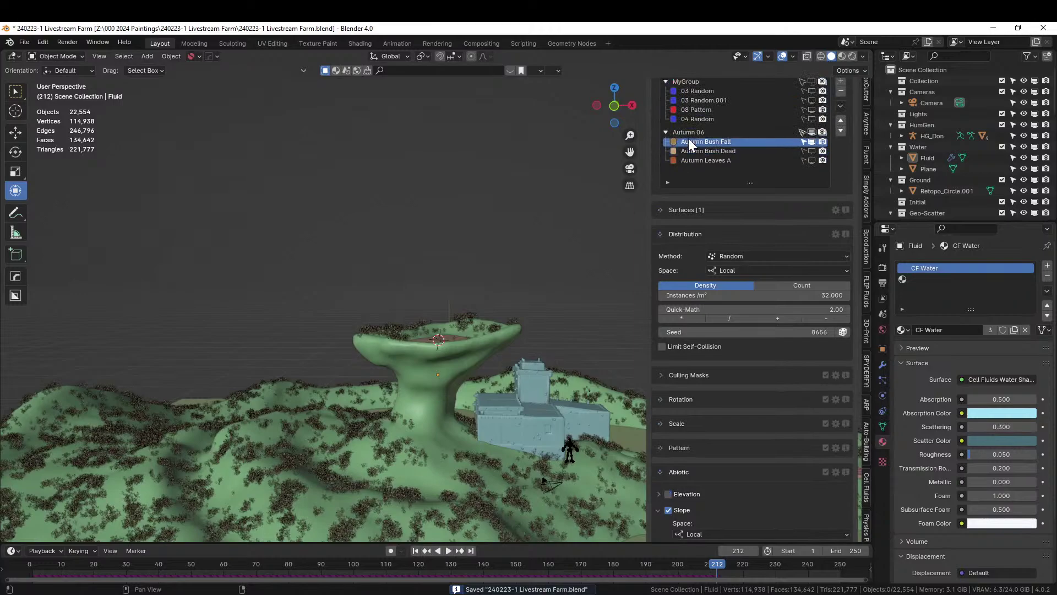
click(691, 147)
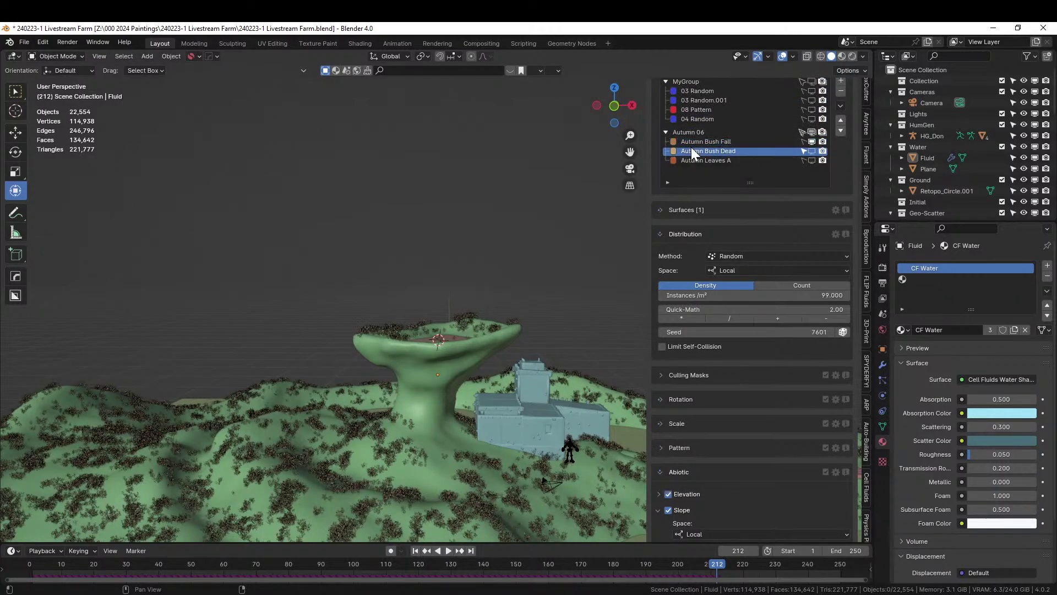
click(729, 321)
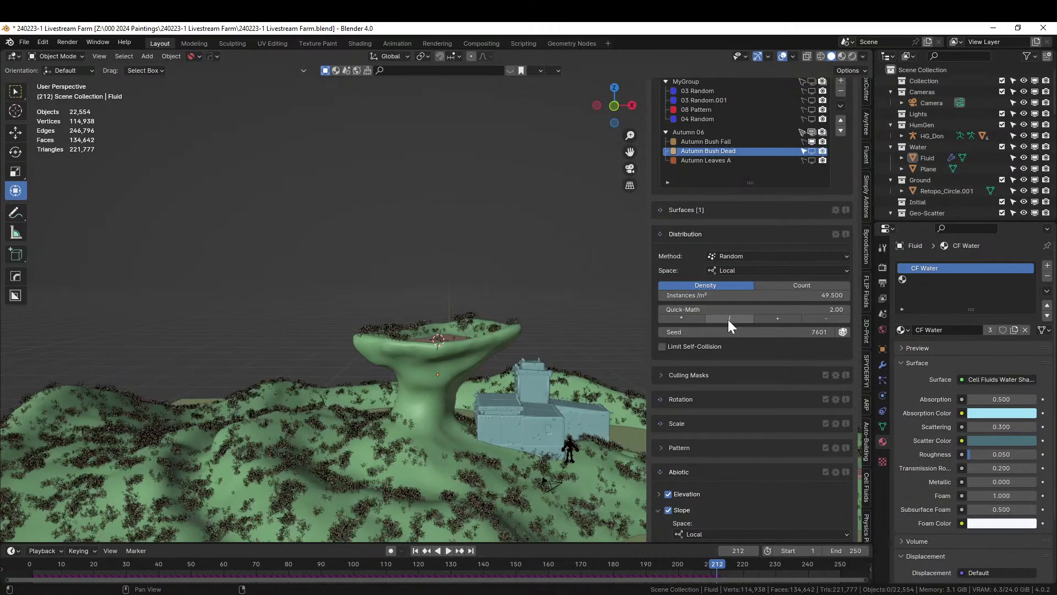
- Display only the Autumn Bush Dead system of the biome and examine its coverage around the rock pillar, building and shore
click(813, 152)
scroll(454, 355, up, 3)
middle_drag(454, 355, 424, 347)
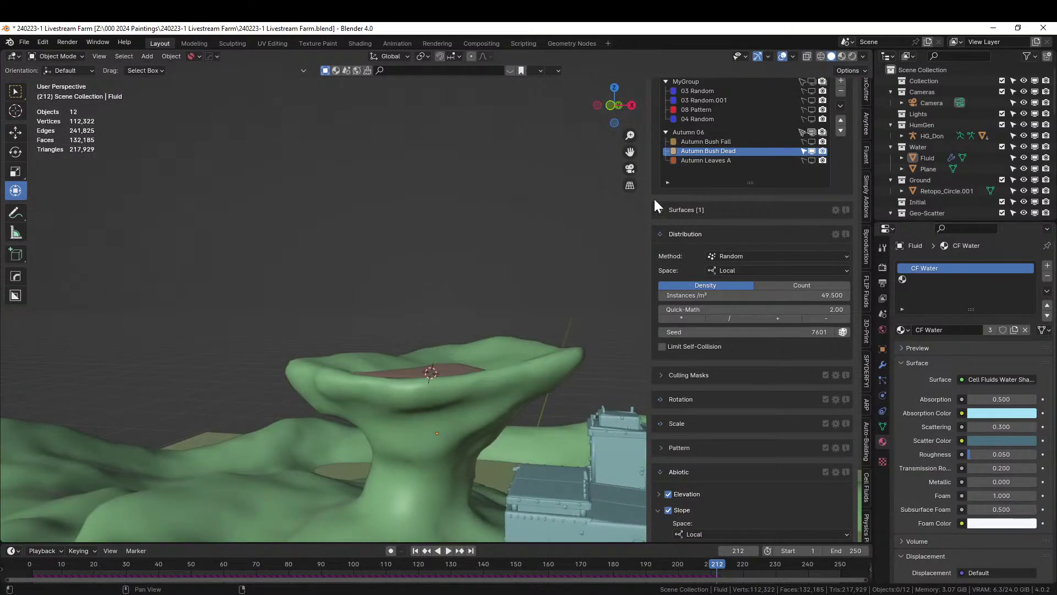
scroll(367, 457, down, 3)
middle_drag(367, 457, 170, 389)
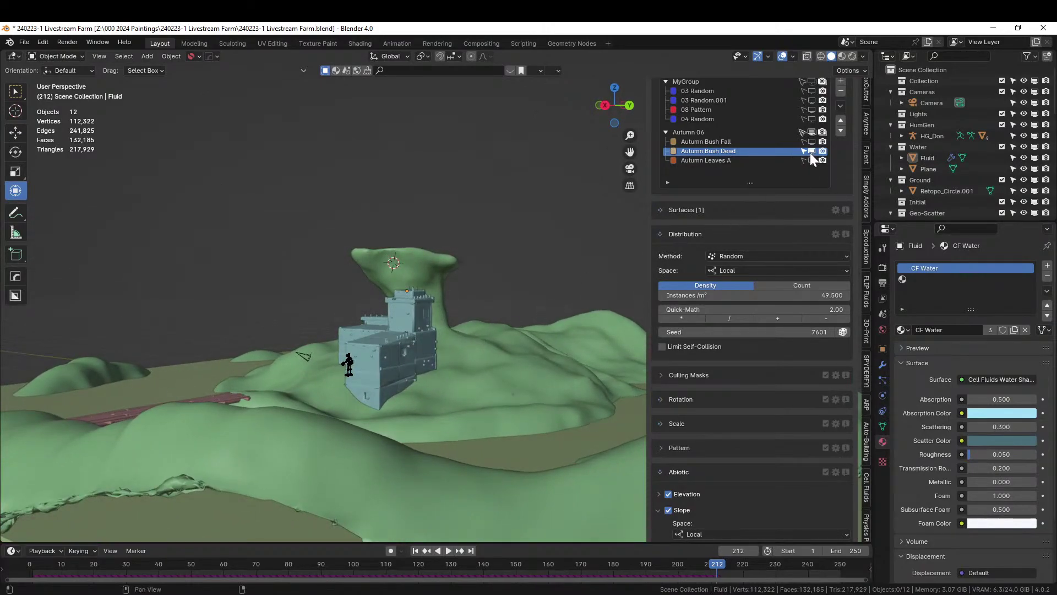
- Toggle the Abiotic filters of Autumn Bush Dead off and on, and restore Autumn Bush Fall as the only displayed system
scroll(687, 522, down, 1)
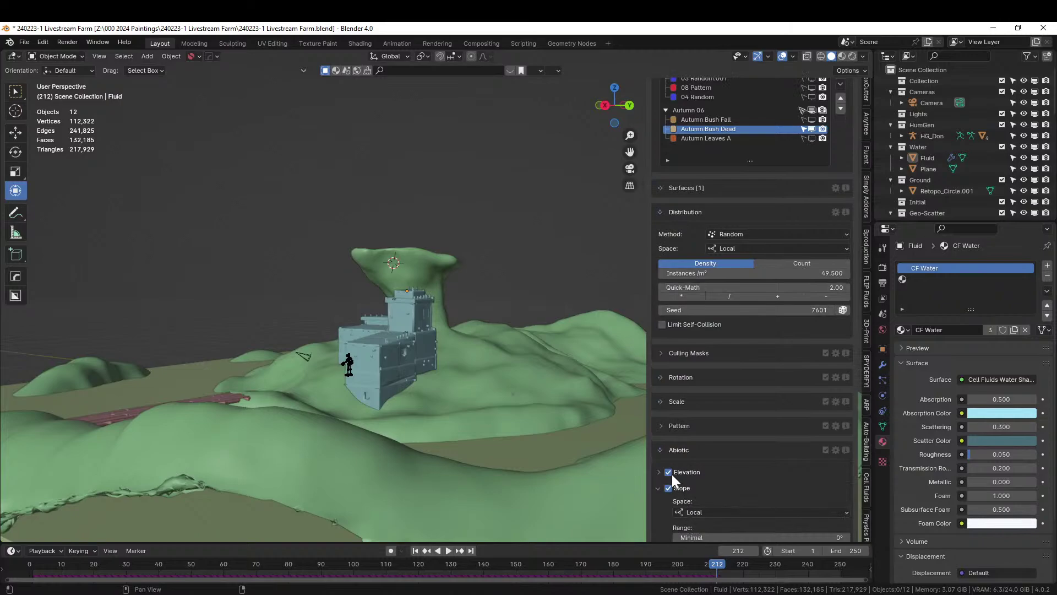
click(667, 488)
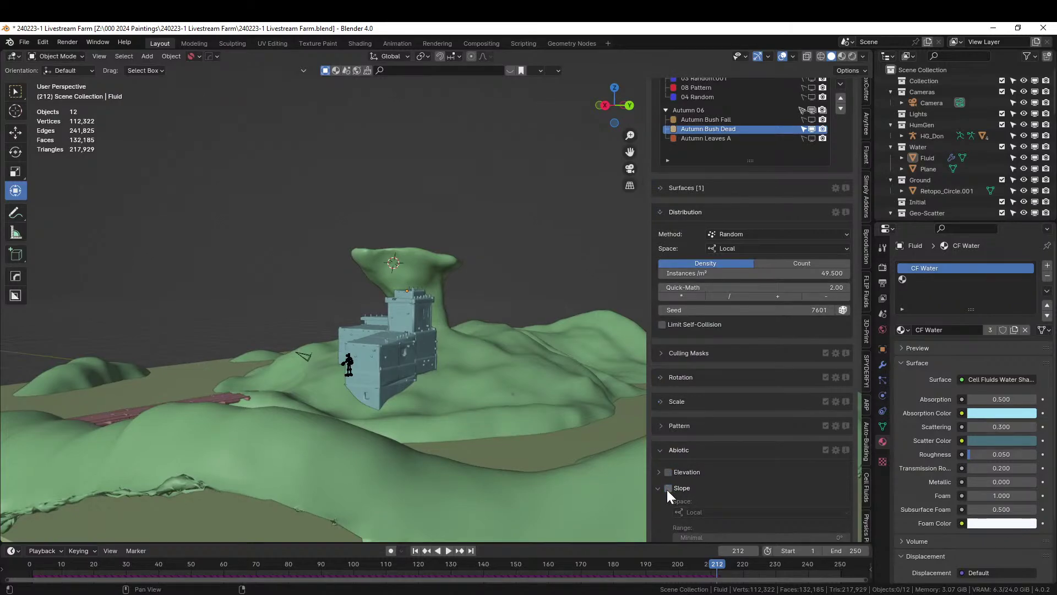
click(667, 488)
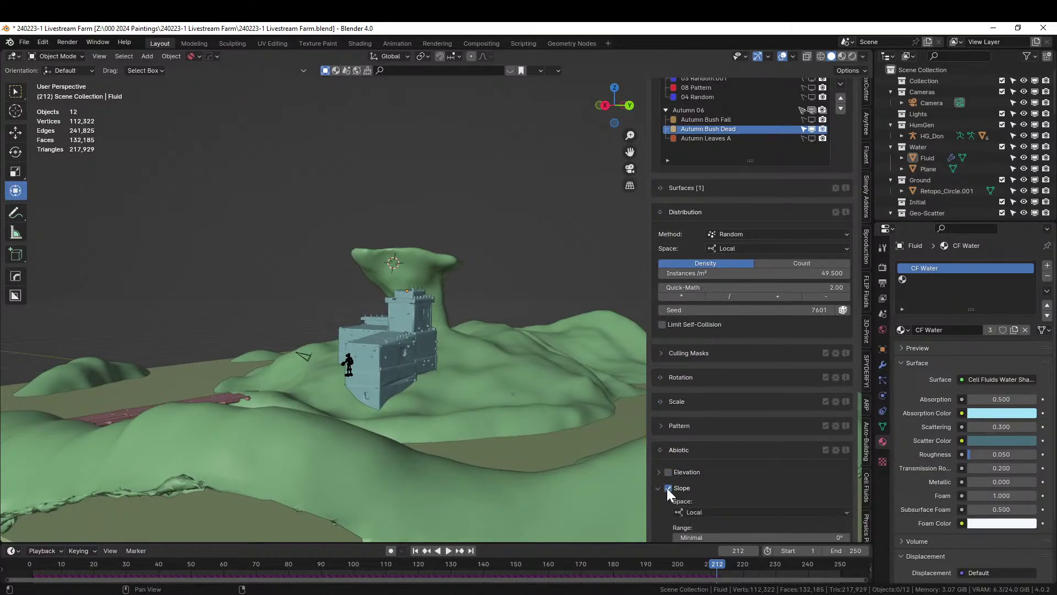
click(813, 129)
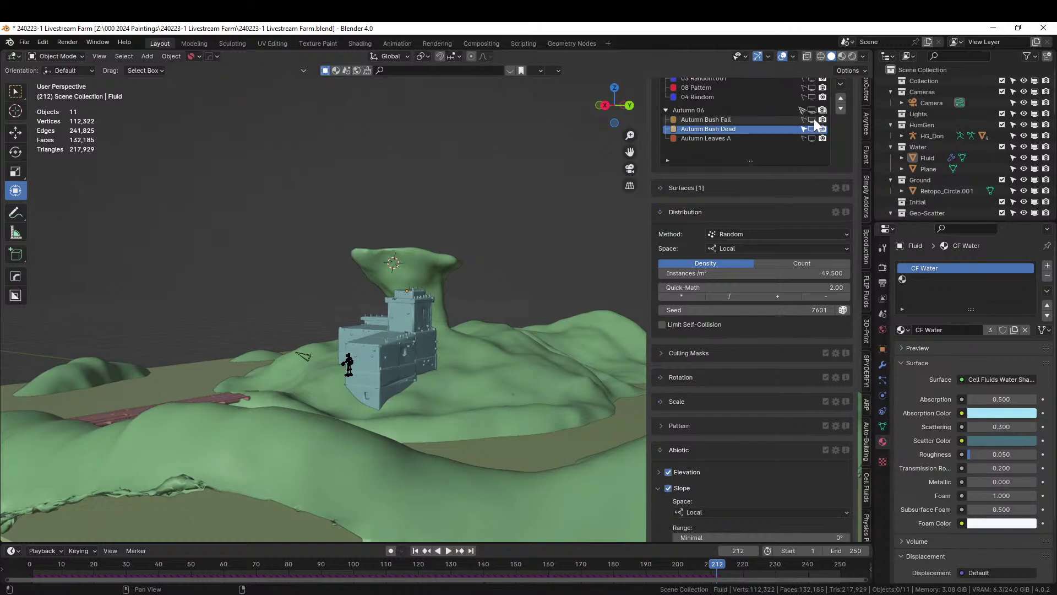
click(811, 121)
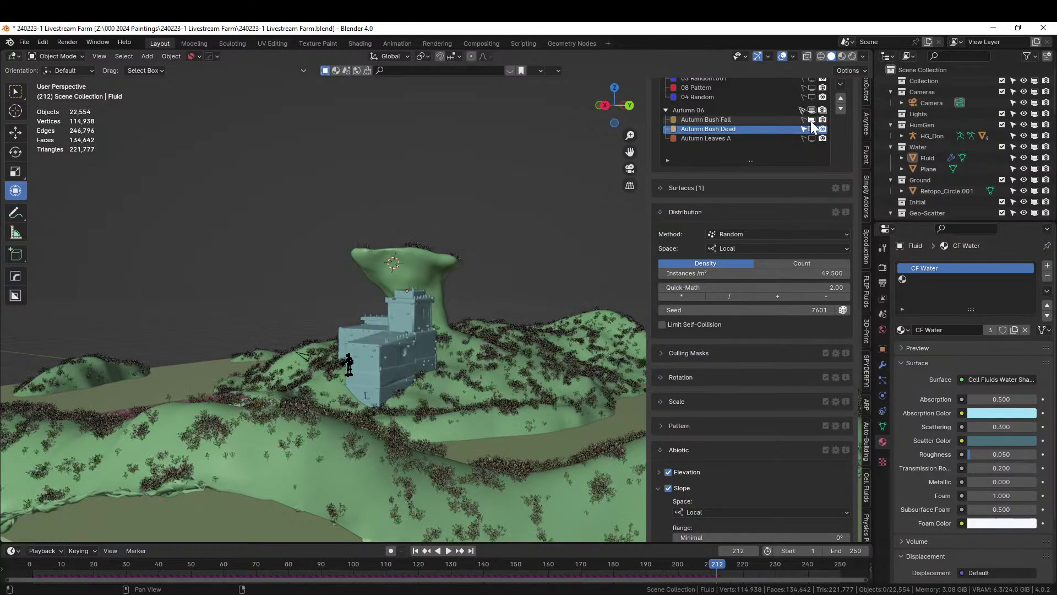
- Delete the Autumn Leaves A system from the Autumn 06 group
click(697, 139)
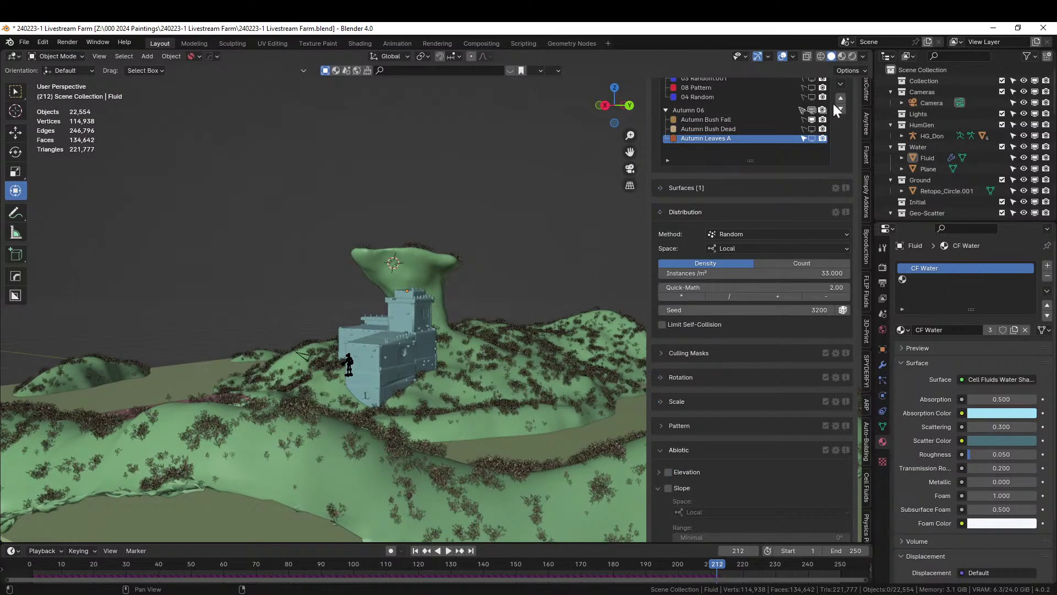
scroll(807, 161, up, 3)
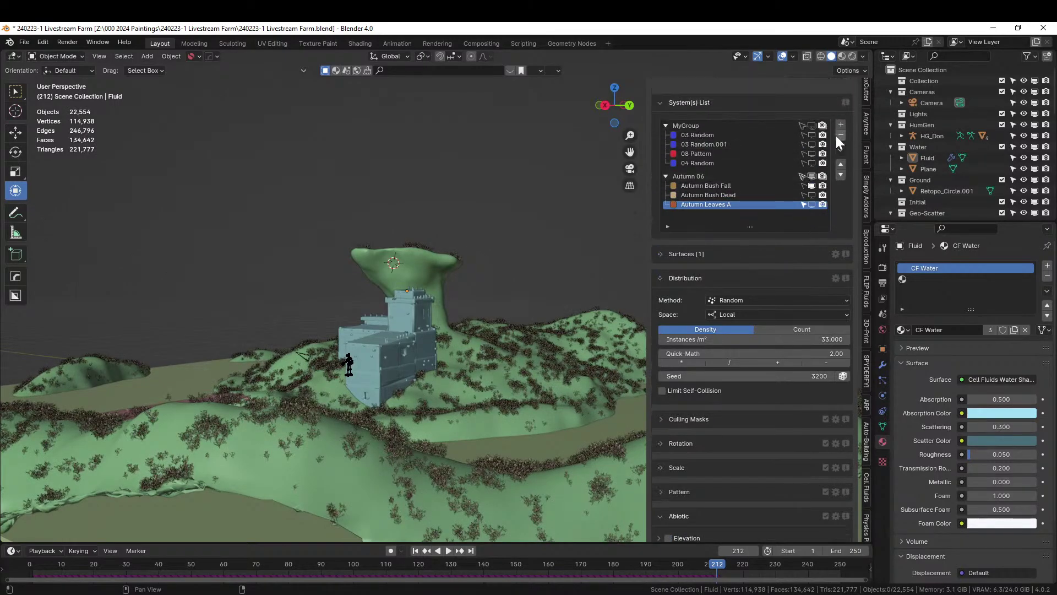
click(840, 134)
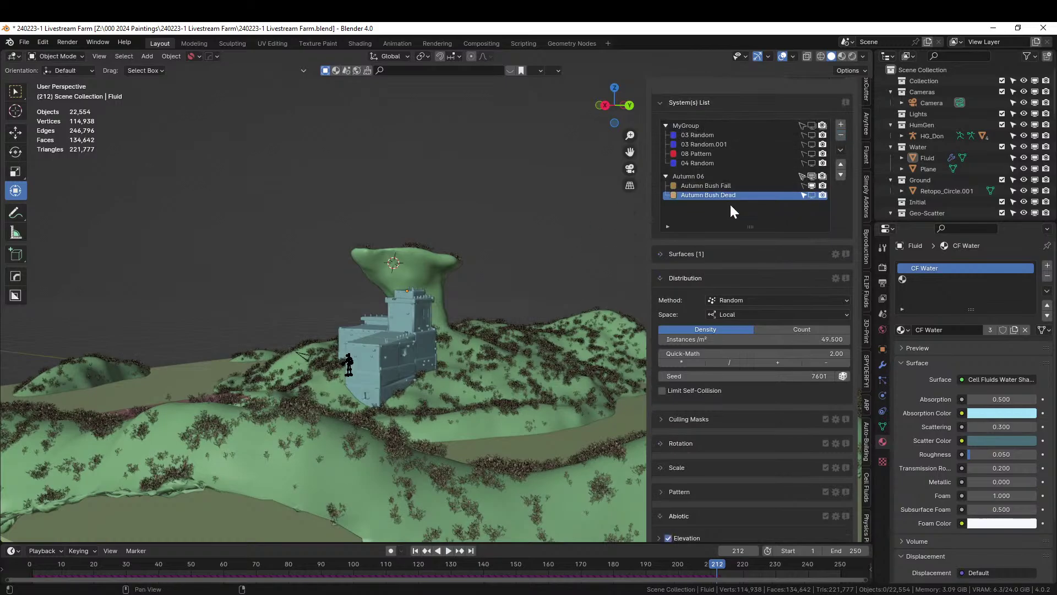
- Show Autumn Bush Dead together with Autumn Bush Fall in the viewport and inspect the coverage around the building and hill
click(811, 195)
middle_drag(551, 276, 548, 307)
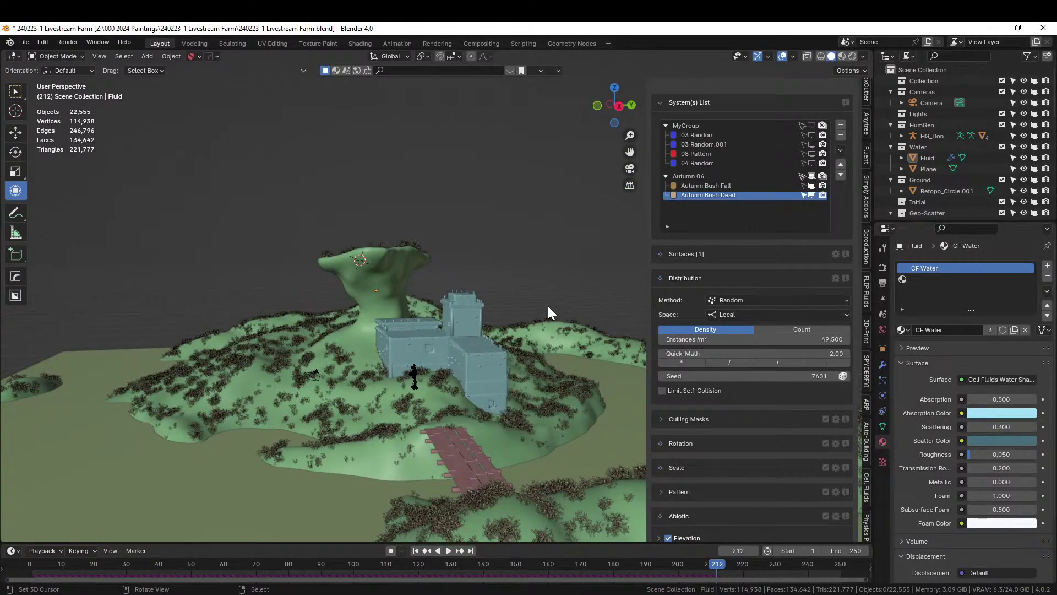
scroll(405, 369, up, 5)
middle_drag(404, 375, 620, 290)
scroll(312, 385, down, 4)
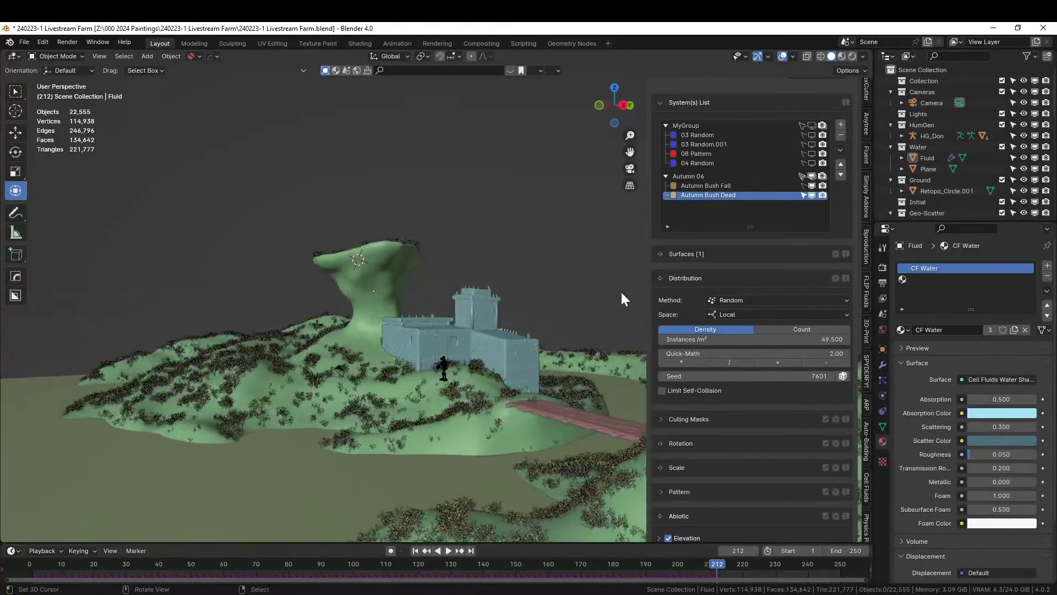
- Show the MyGroup systems in the viewport and inspect the mix of rocks, grass and bushes near the human figure
click(810, 125)
middle_drag(364, 410, 316, 365)
scroll(250, 417, up, 3)
scroll(316, 364, up, 10)
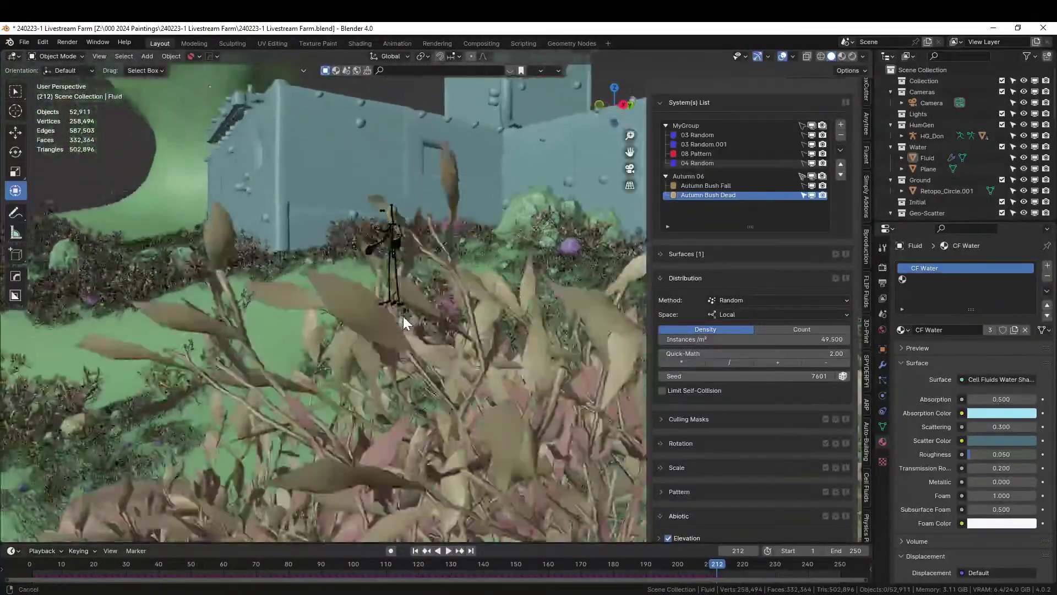
scroll(403, 316, down, 5)
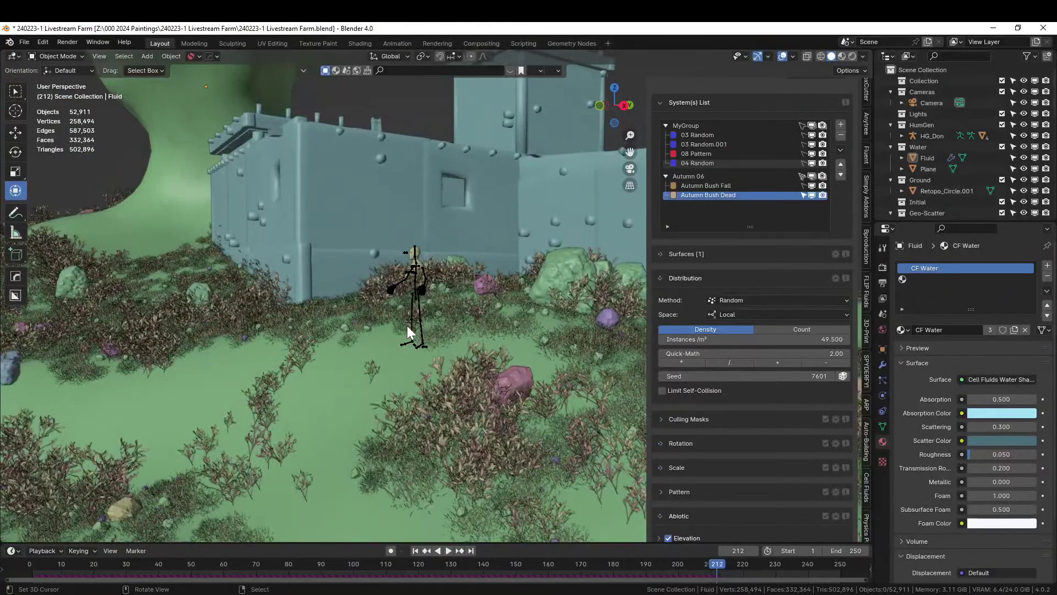
- Select the Autumn Bush Fall system, enable its Ecosystem Repulsion and expand the repulsion settings
click(726, 184)
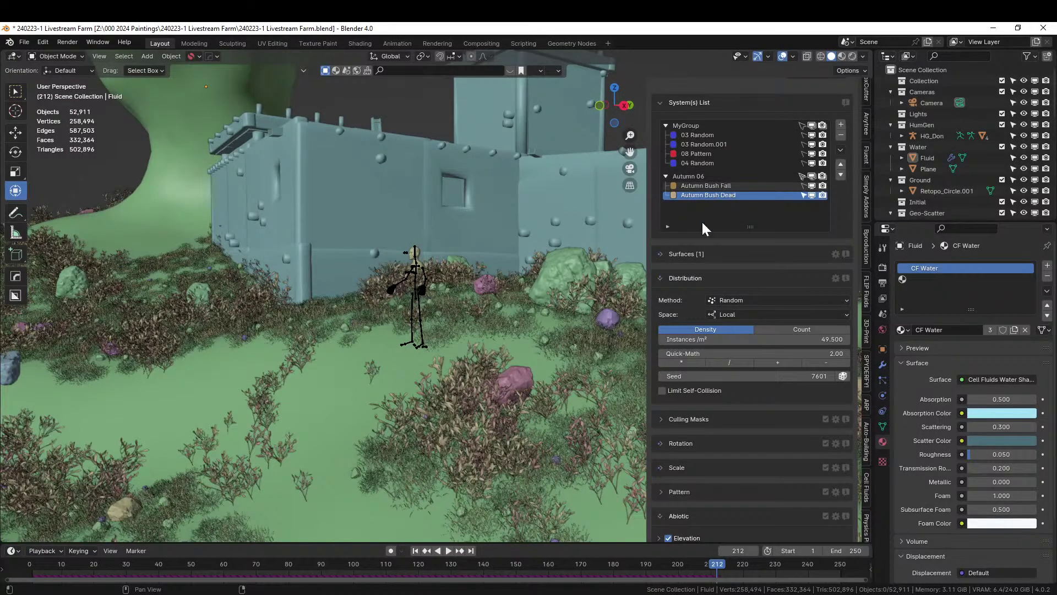
scroll(748, 464, down, 10)
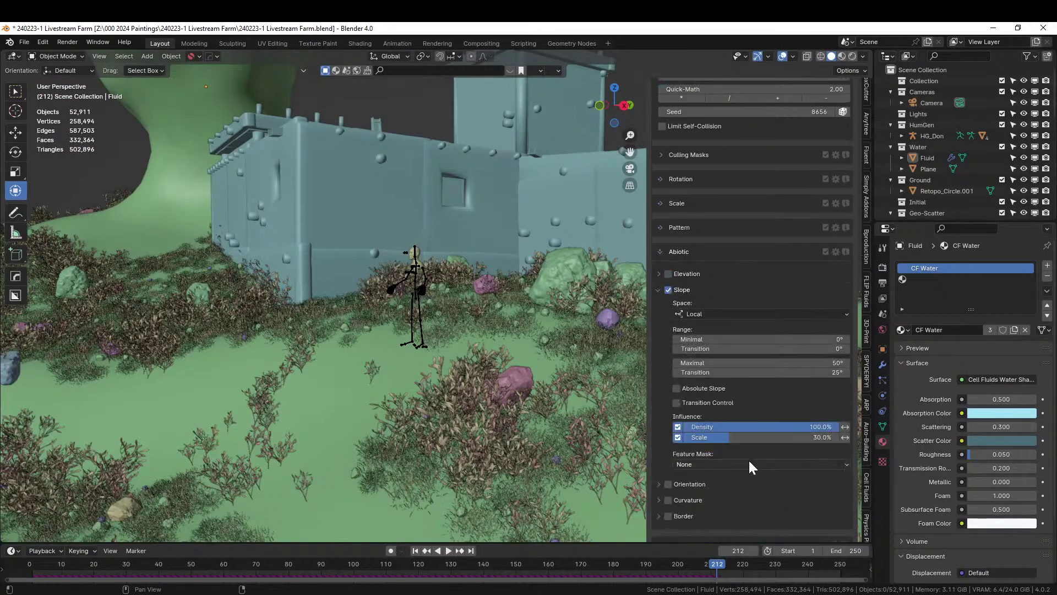
scroll(749, 463, down, 7)
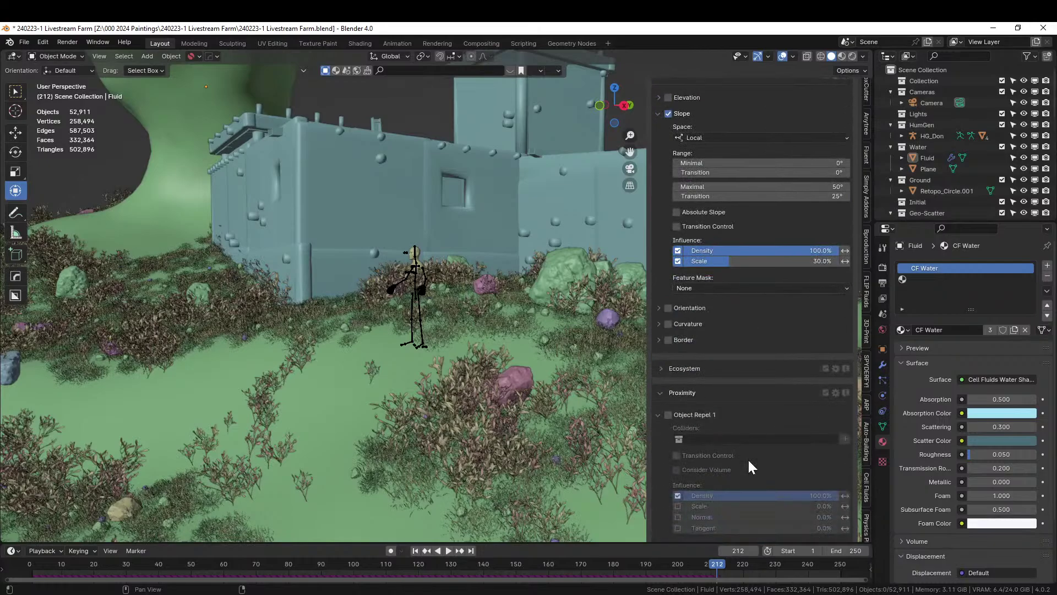
click(660, 368)
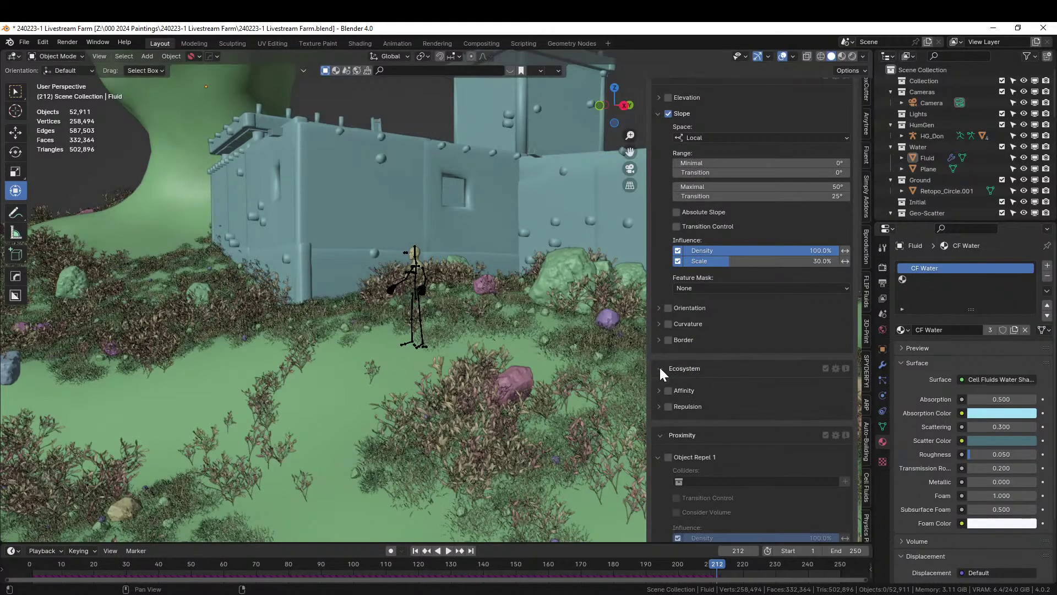
click(668, 406)
click(660, 406)
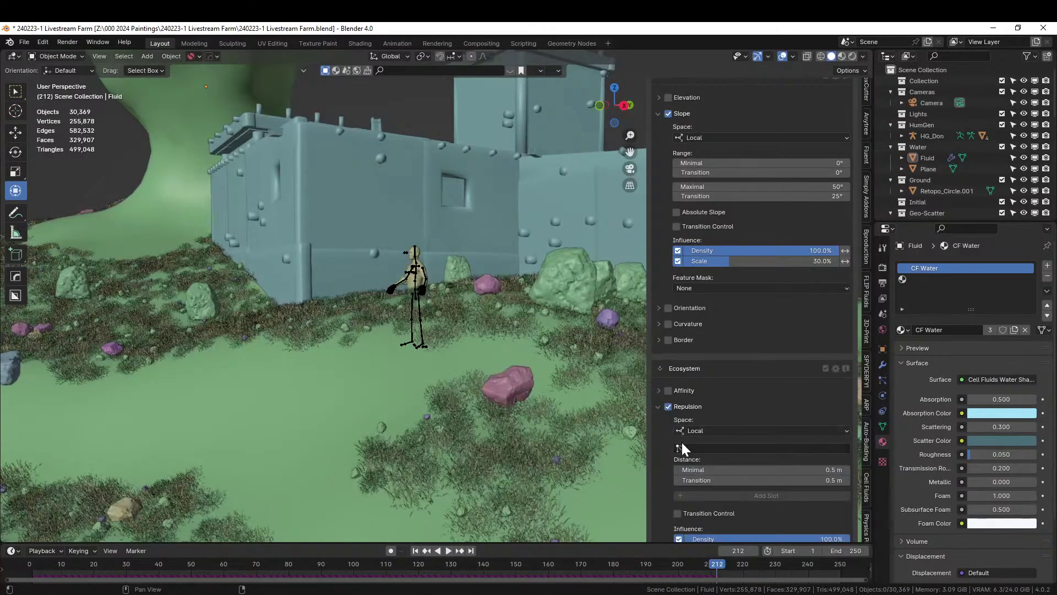
- Assign the 08 Pattern system as the repulsion source for Autumn Bush Fall
scroll(715, 352, up, 10)
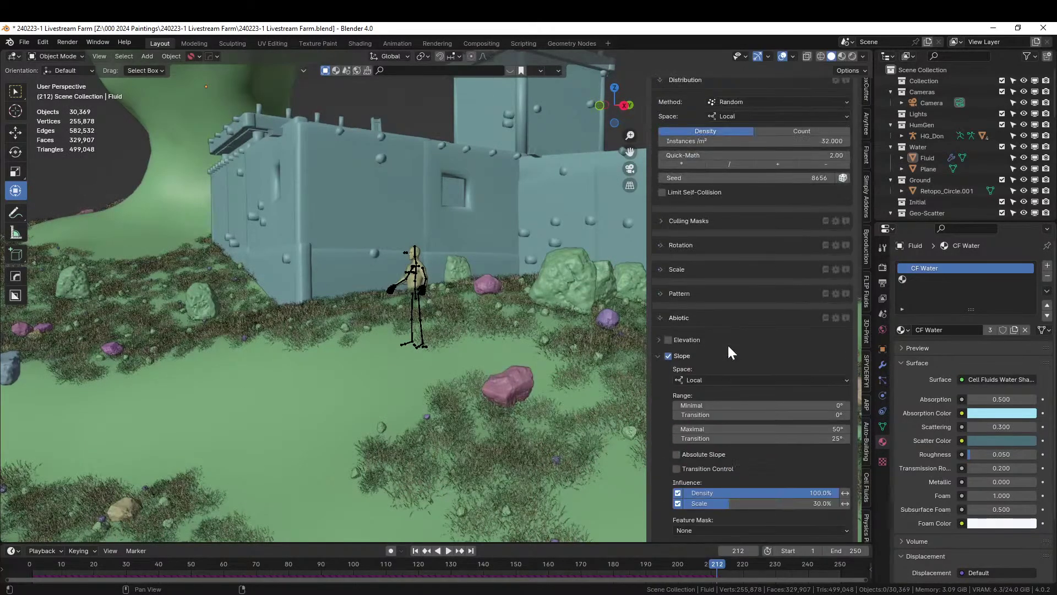
scroll(728, 348, up, 12)
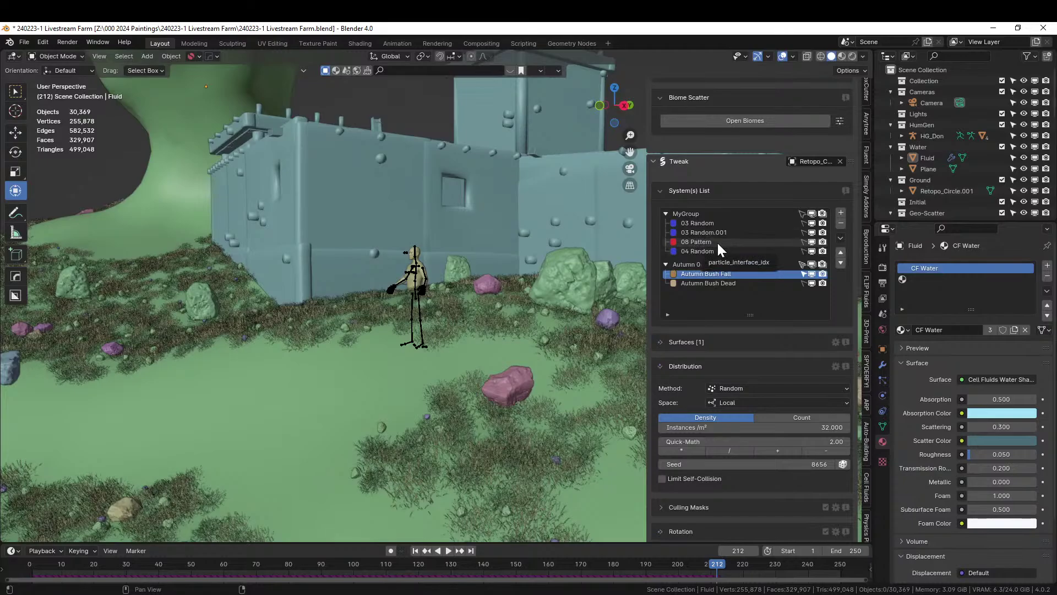
scroll(702, 486, down, 4)
scroll(702, 487, down, 20)
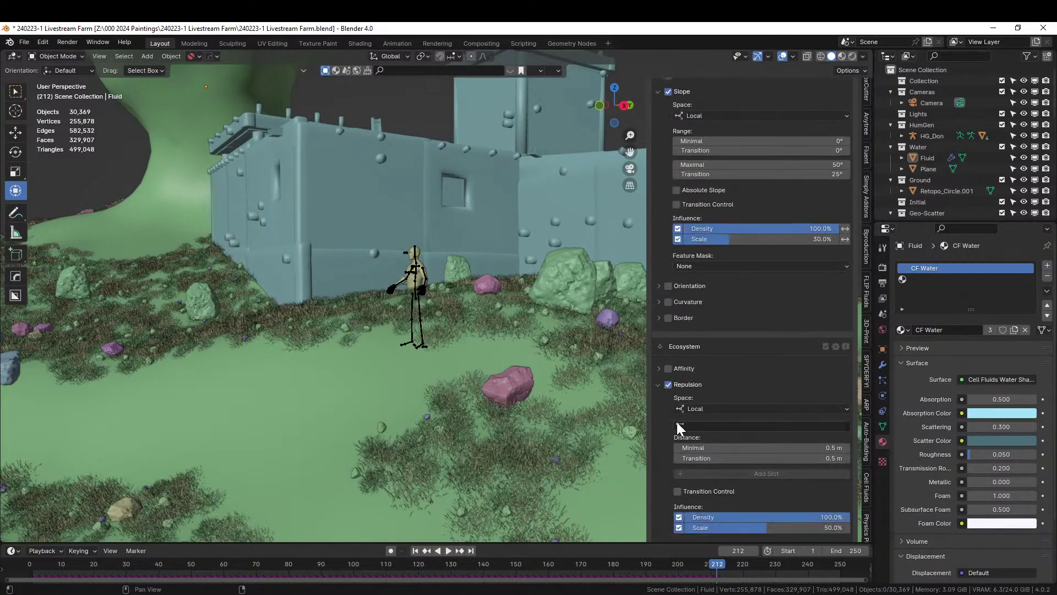
click(677, 425)
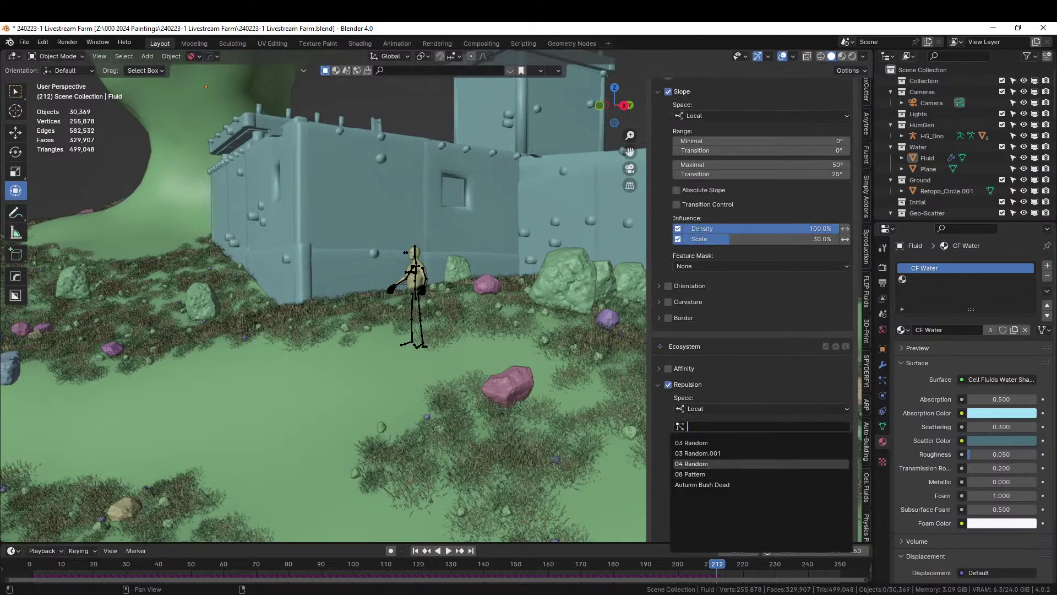
key(Down)
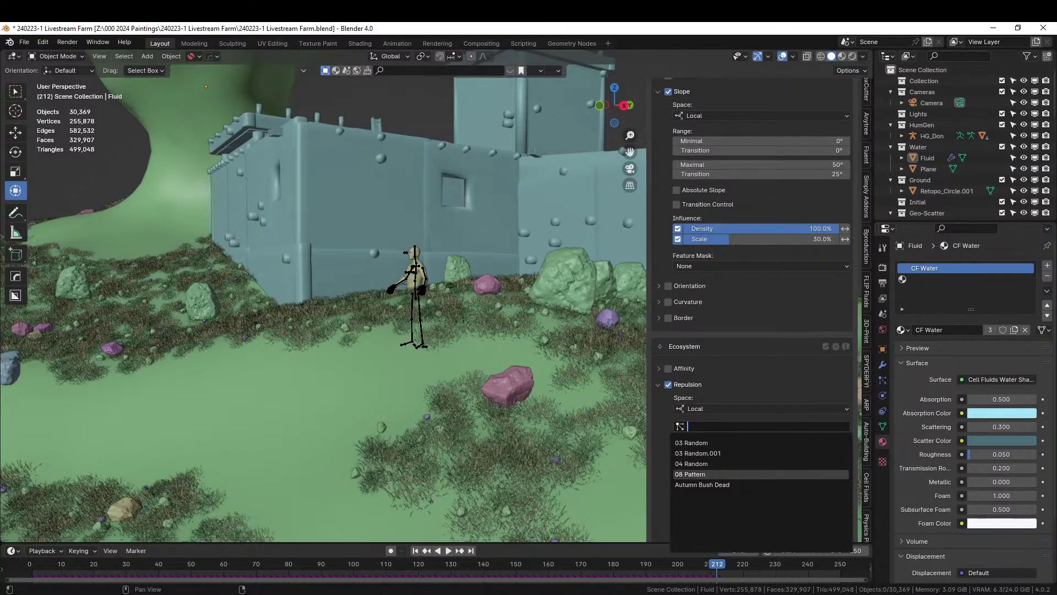
click(705, 471)
- Try a minimal repulsion distance of 5 m between Autumn Bush Fall and 08 Pattern
scroll(713, 492, down, 2)
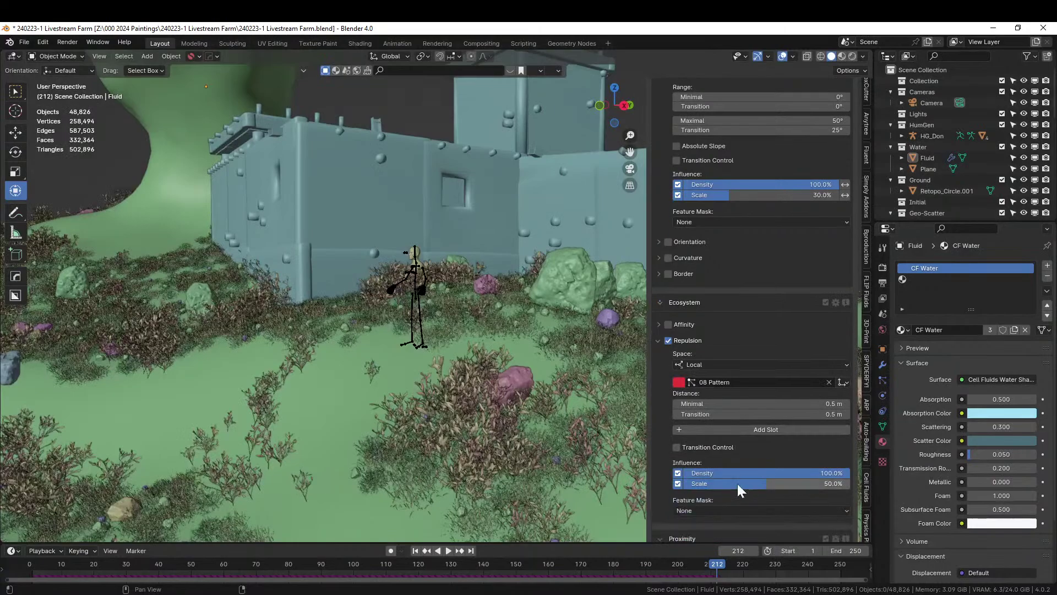
scroll(738, 485, down, 2)
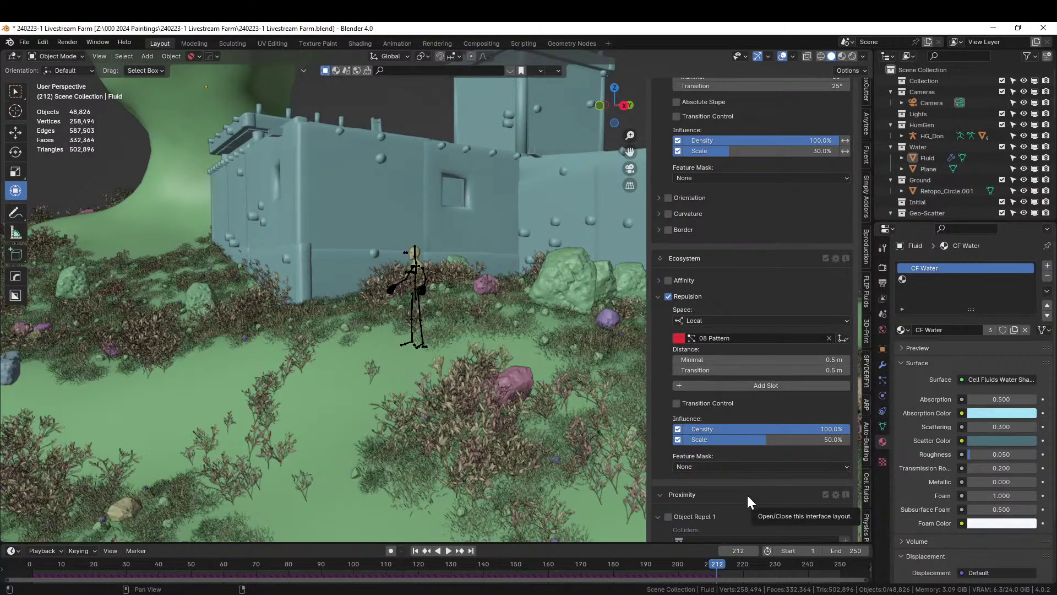
click(729, 359)
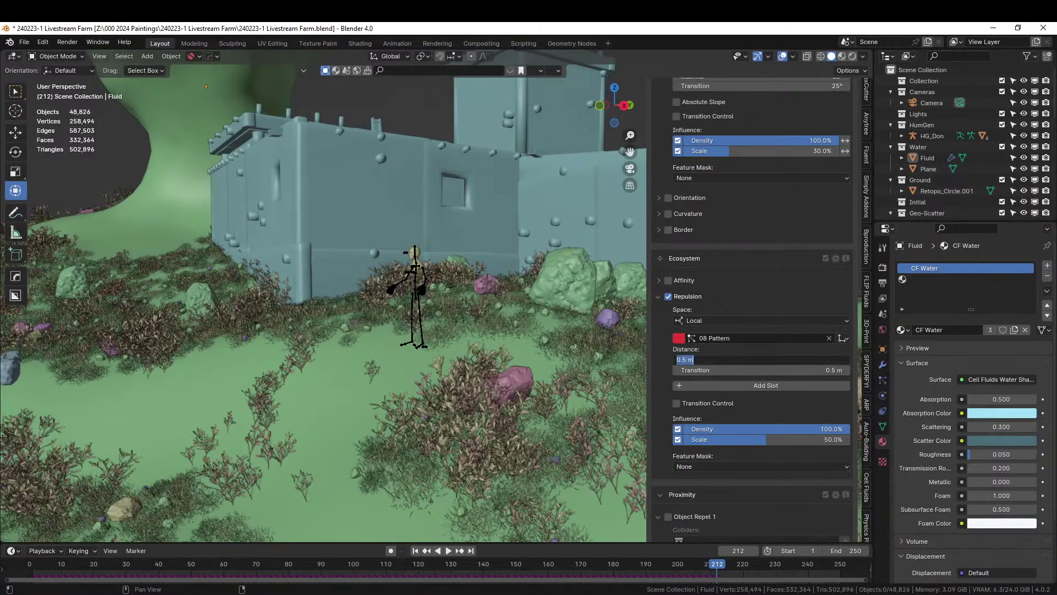
text(5)
key(Return)
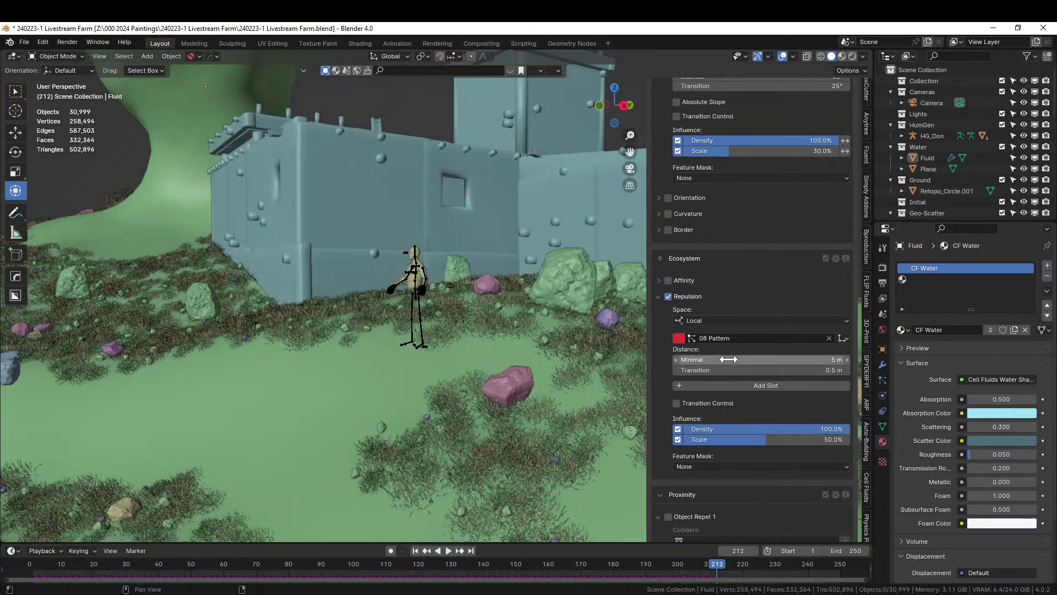
- Set the minimal repulsion distance from 08 Pattern to 0.2 m and save the farm file
click(728, 359)
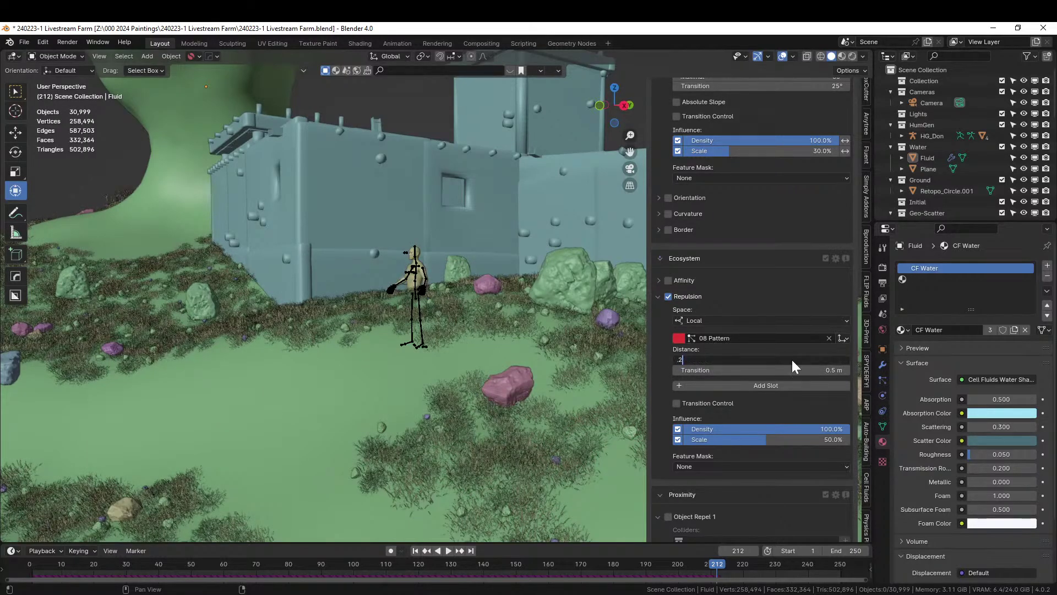
key(Return)
middle_drag(510, 339, 488, 349)
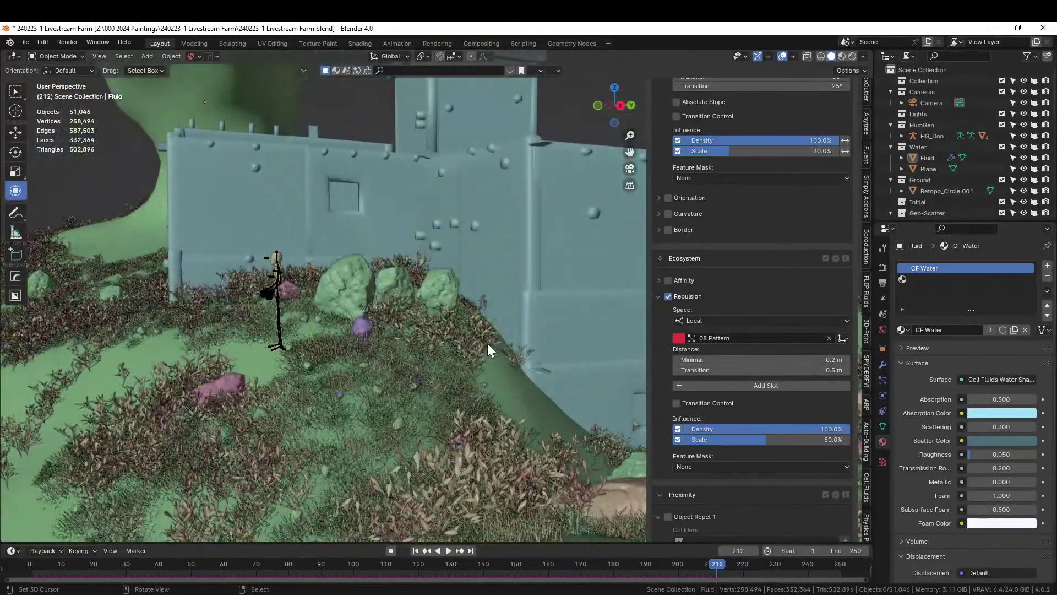
key(ctrl+s)
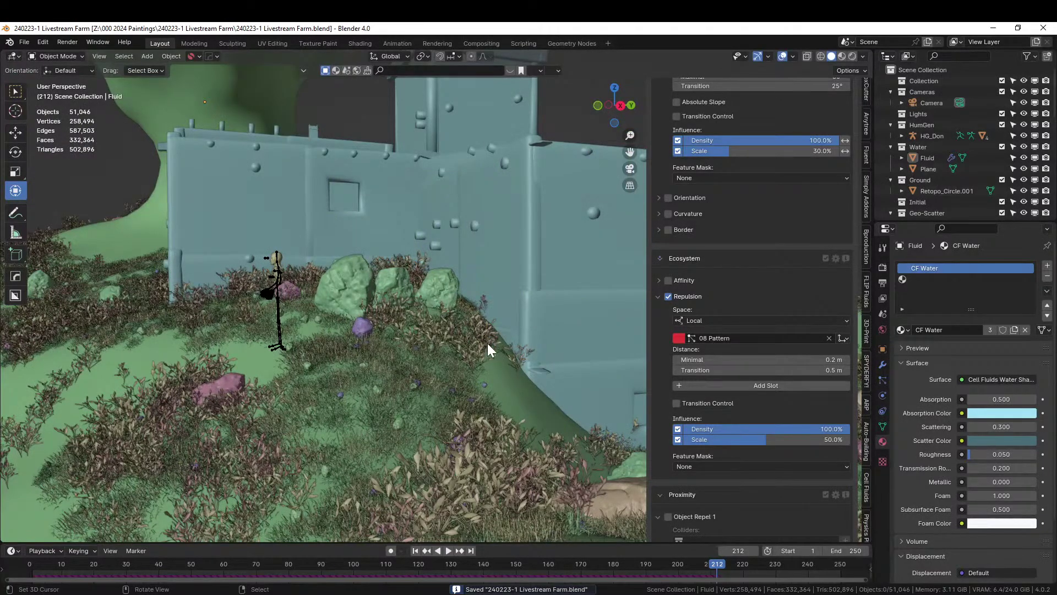
middle_drag(483, 352, 550, 416)
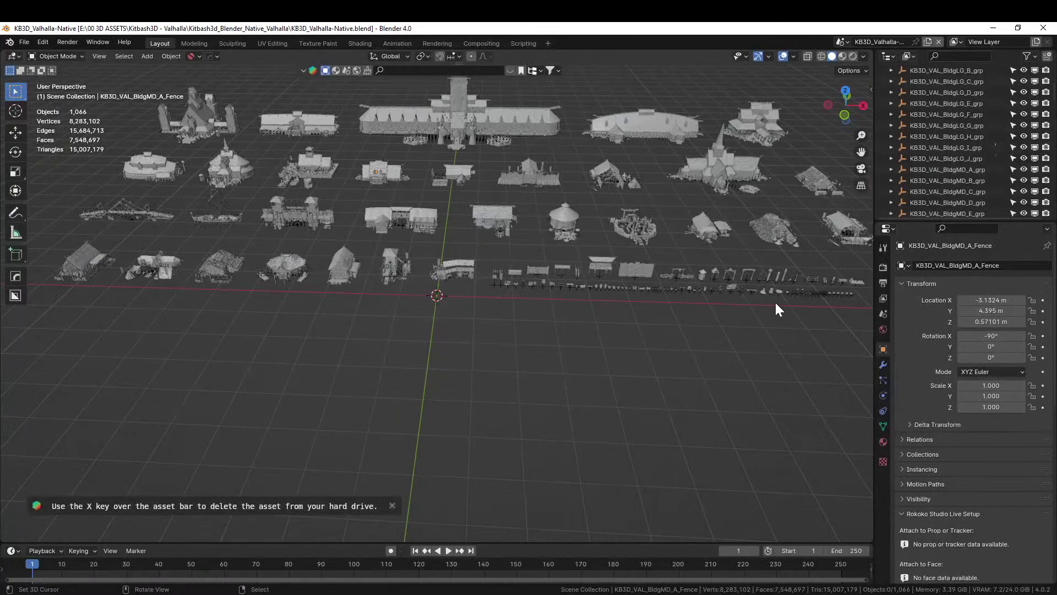
- Find KB3D_VAL_Ladder_A_Main in the KitBash3D Valhalla file, copy it and return to the farm scene
shift+middle_drag(669, 335, 521, 335)
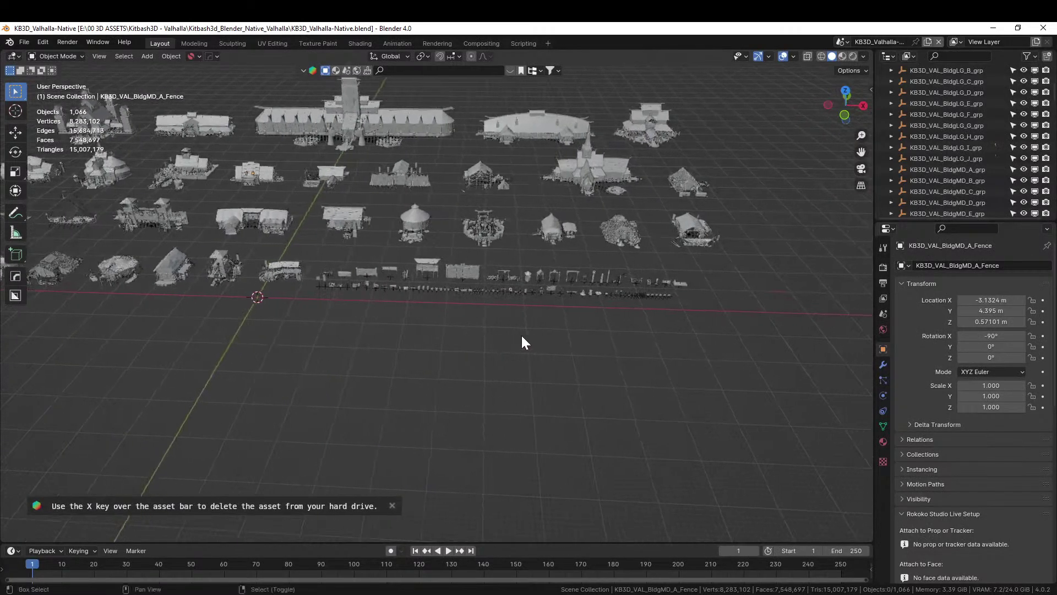
click(583, 276)
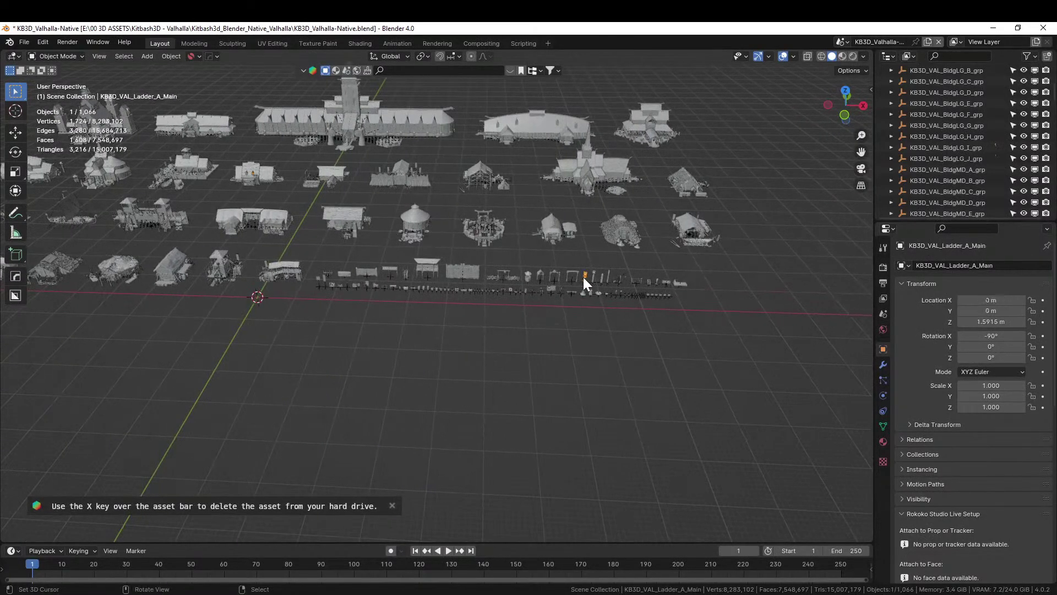
key(KP_Decimal)
scroll(553, 348, down, 2)
scroll(553, 348, down, 4)
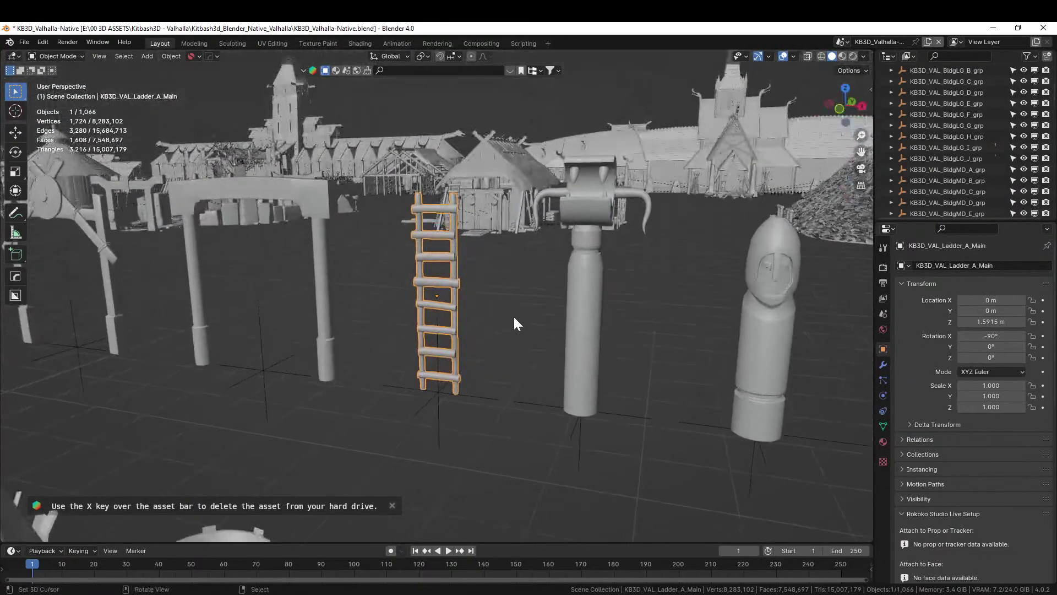
middle_drag(514, 316, 487, 315)
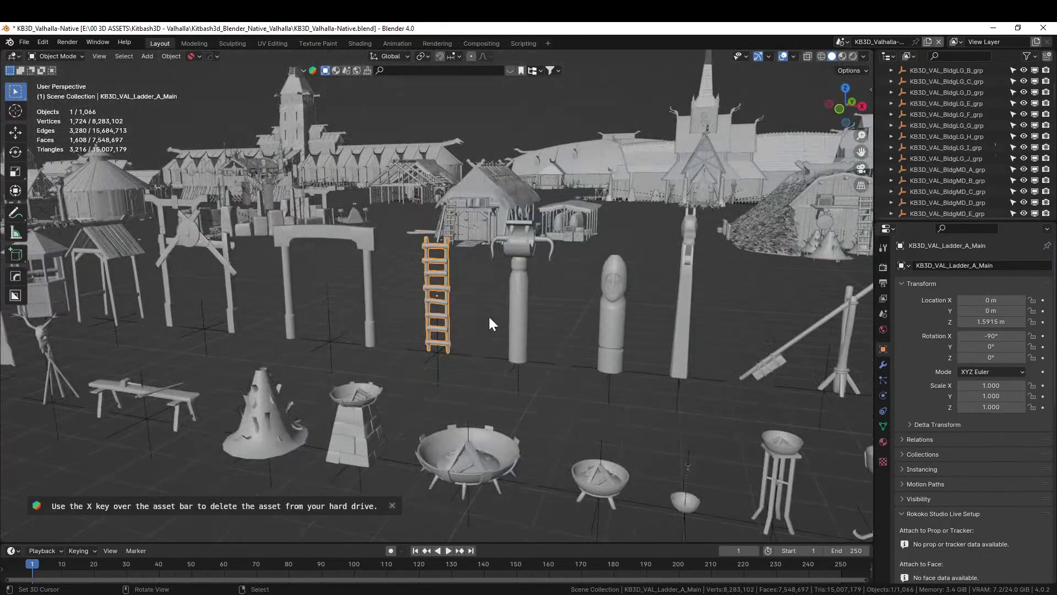
right_click(440, 292)
click(386, 359)
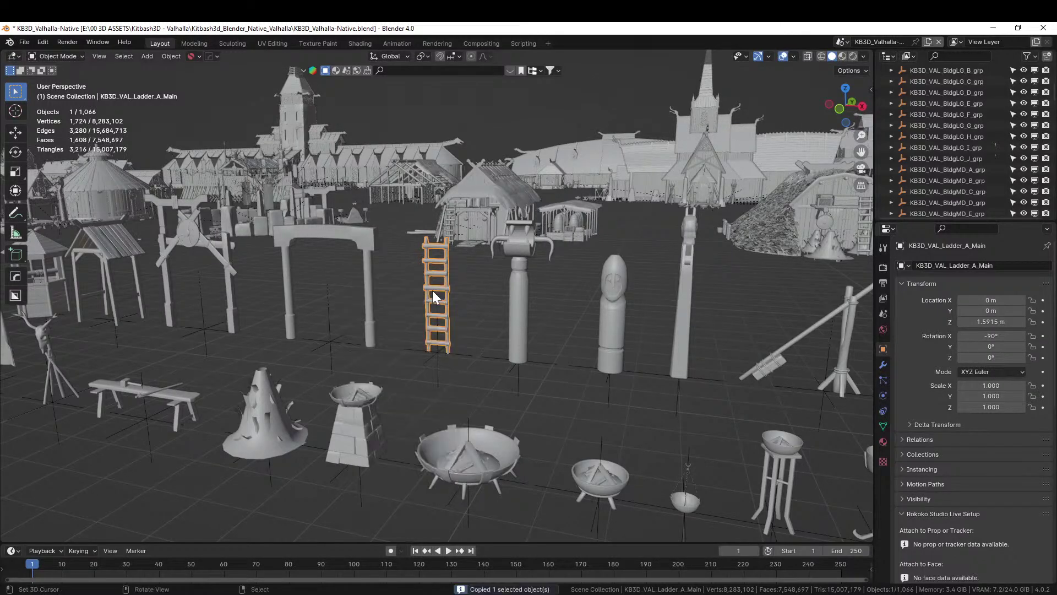
key(alt+Tab)
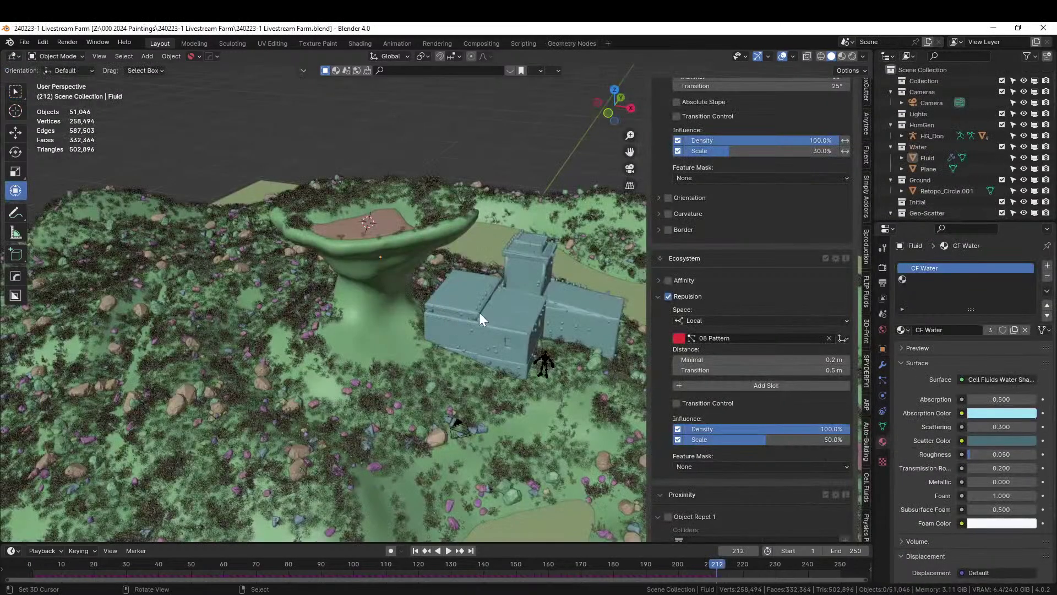
- Place the 3D cursor on the house roof and try pasting the copied ladder into the farm scene
shift+right_click(468, 283)
key(ctrl+v)
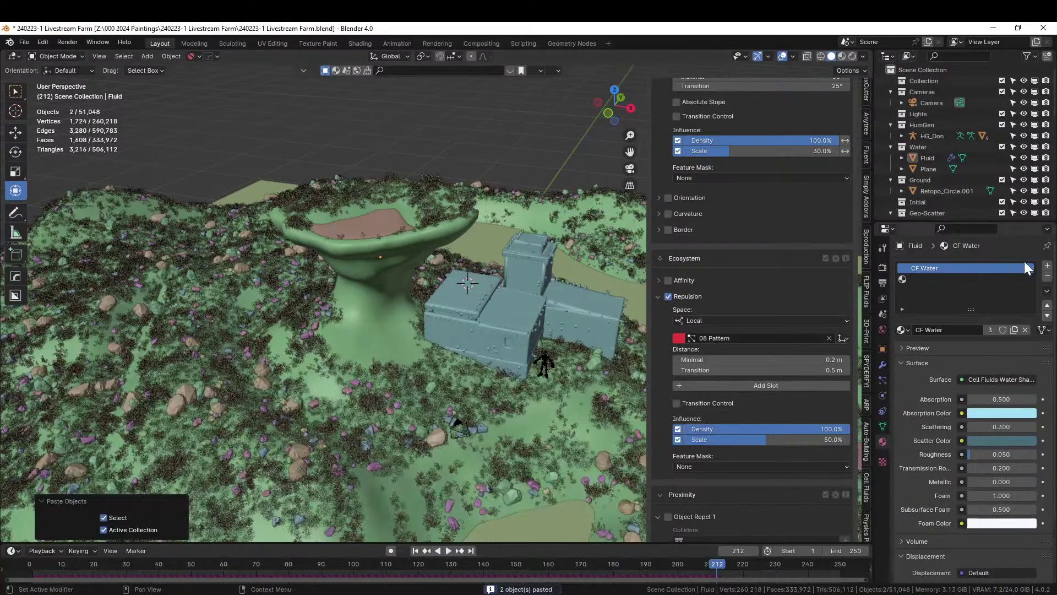
scroll(969, 171, down, 2)
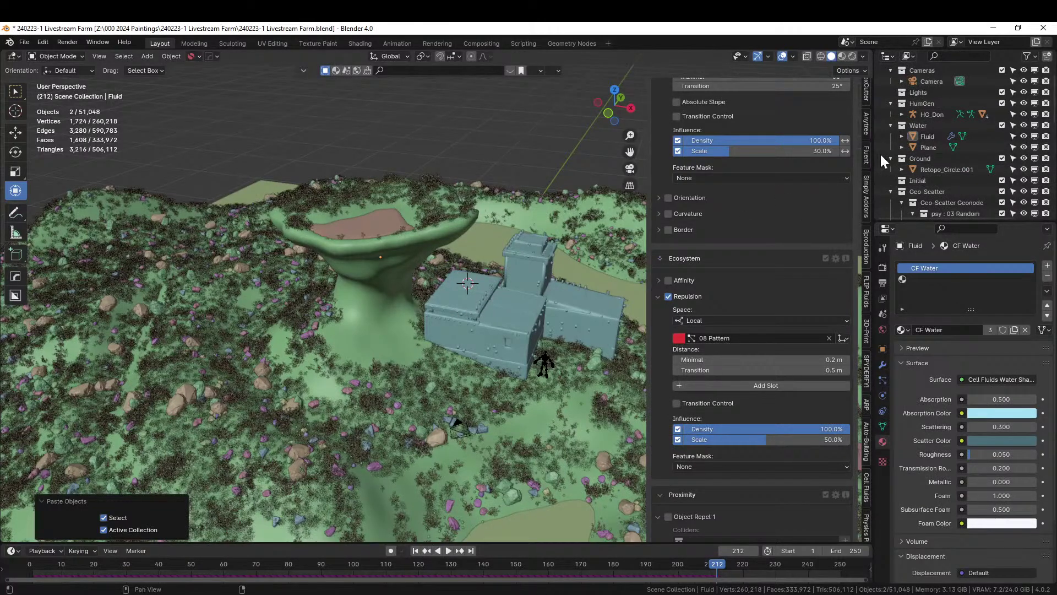
middle_drag(490, 295, 380, 308)
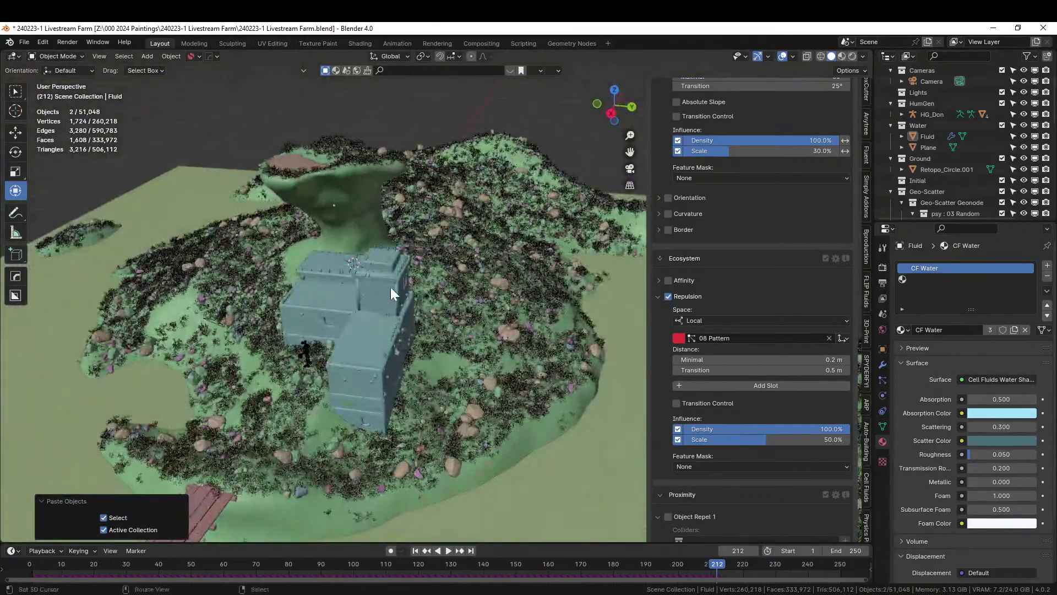
scroll(945, 180, down, 6)
scroll(947, 181, up, 5)
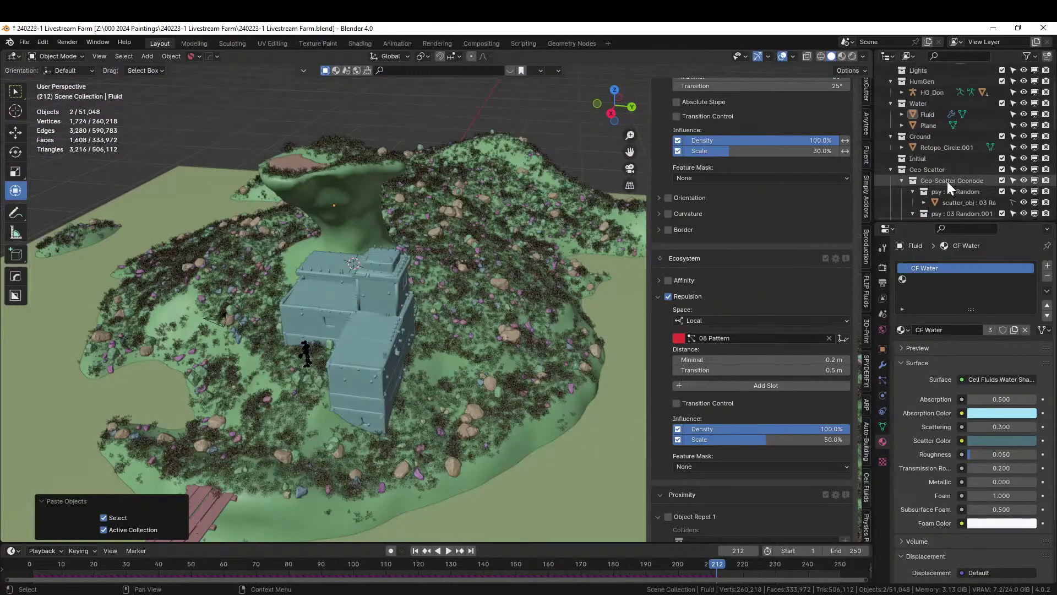
scroll(793, 152, down, 1)
- Undo the ladder paste by reverting the undo history to the Minimal: 0.2 m entry
click(42, 42)
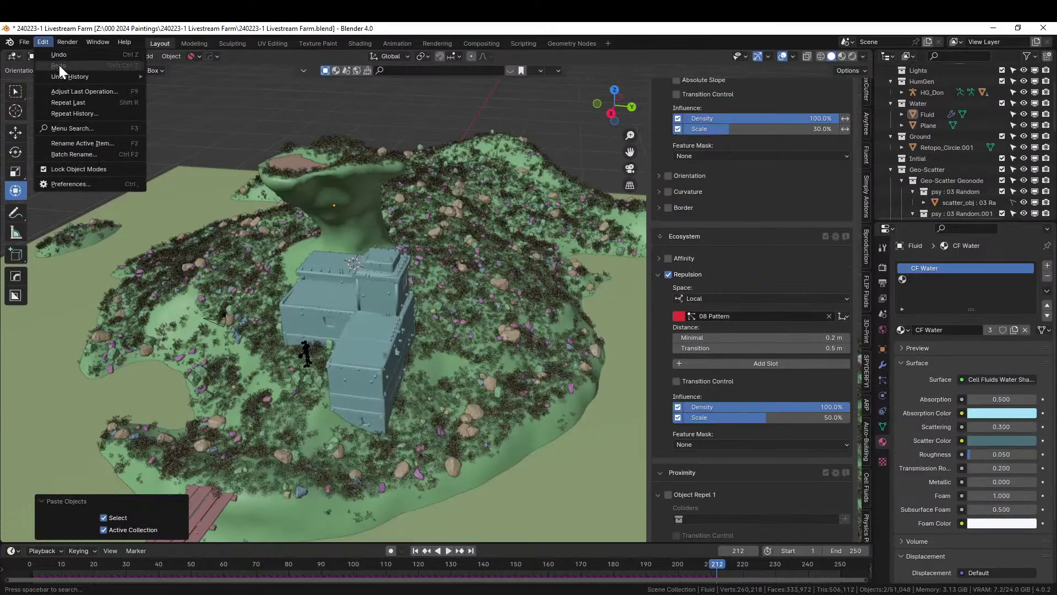
mouse_move(66, 78)
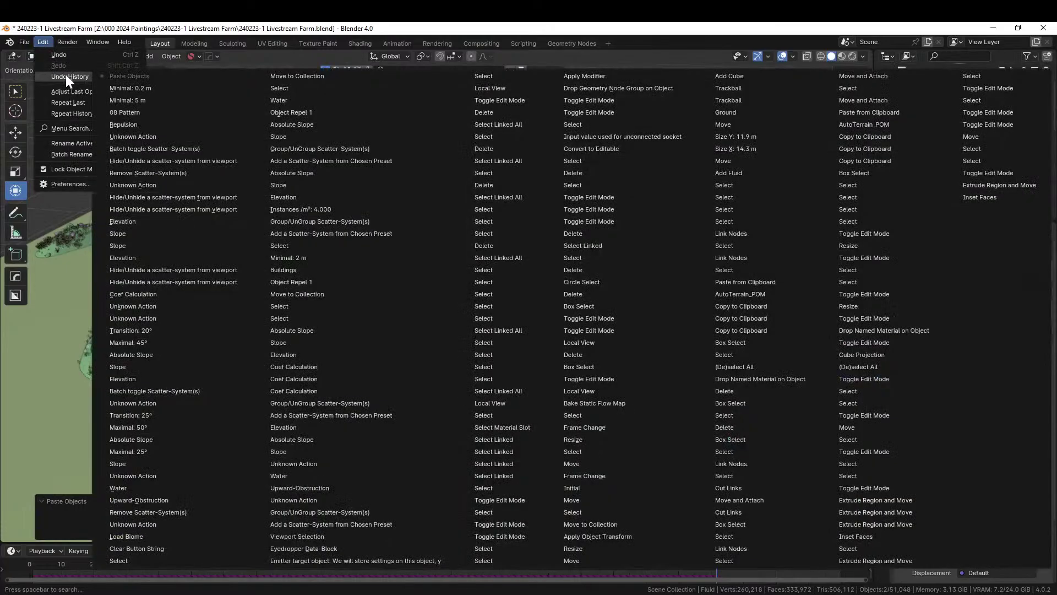
click(128, 88)
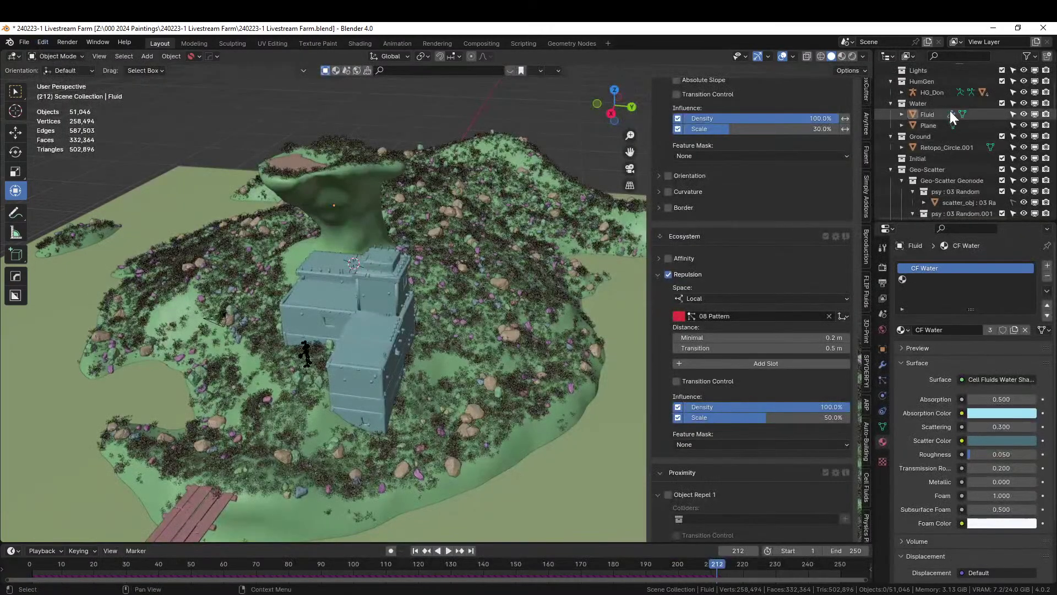
- Make the top-level Collection active, recopy the ladder from the Valhalla file and paste it into the farm scene
scroll(952, 117, up, 3)
click(925, 81)
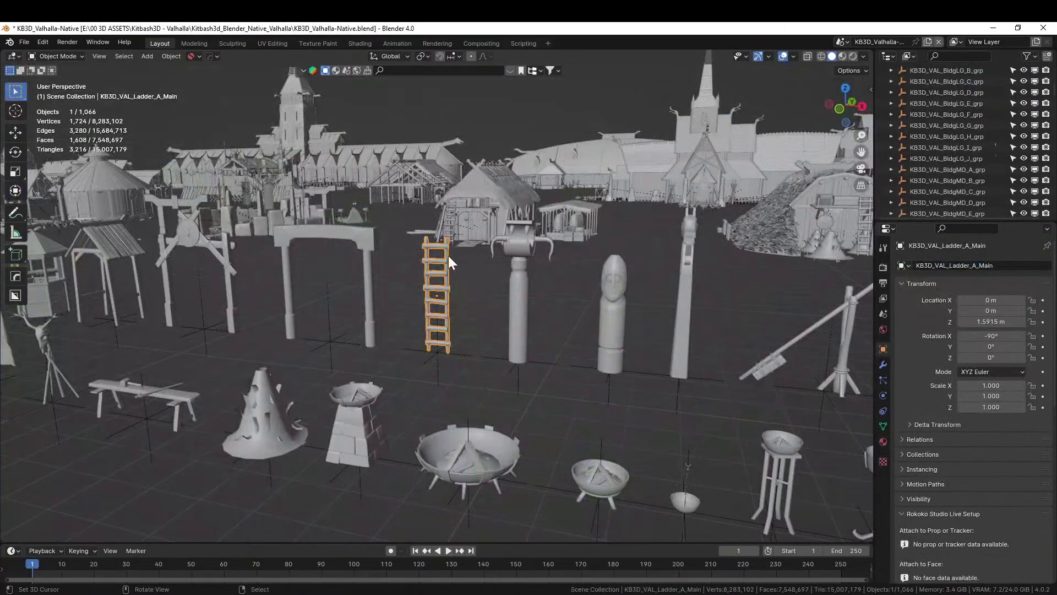
right_click(447, 255)
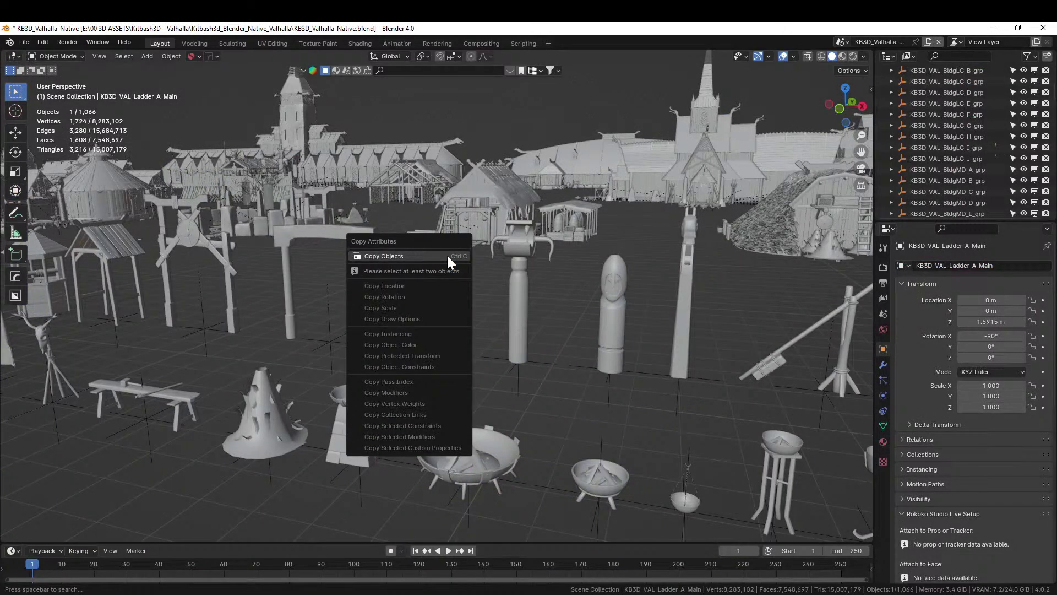
click(447, 253)
key(alt+Tab)
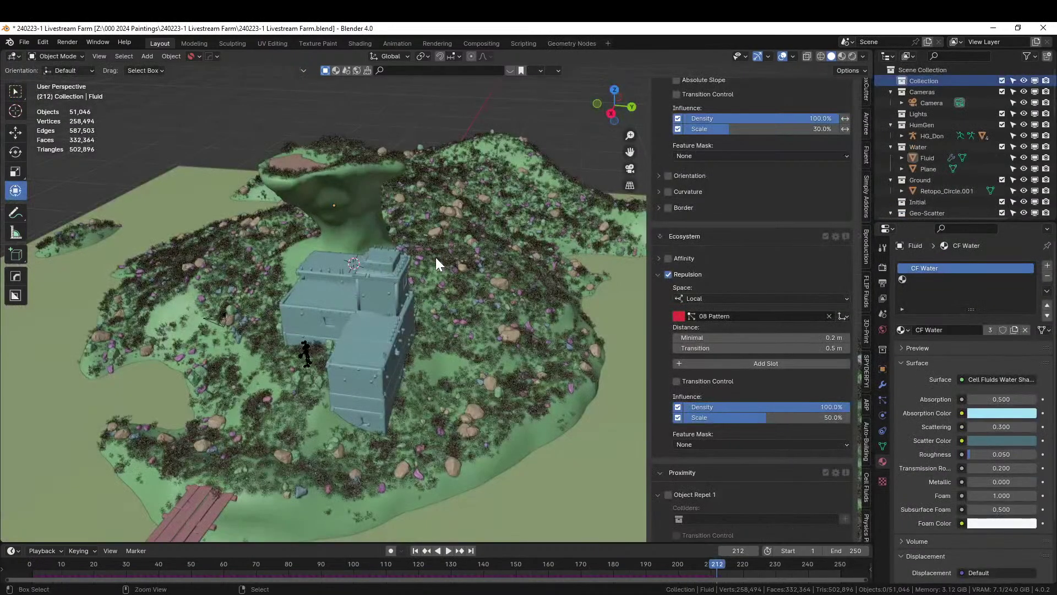
key(ctrl+v)
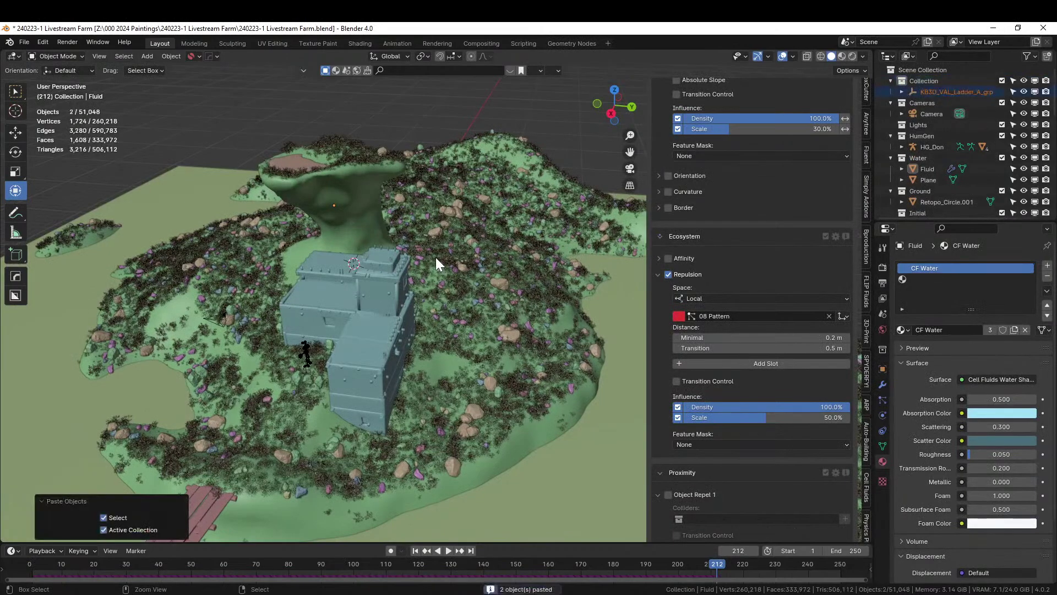
- Select KB3D_VAL_Ladder_A_Main inside its pasted group and clear its parent in the object relations
click(899, 91)
click(930, 103)
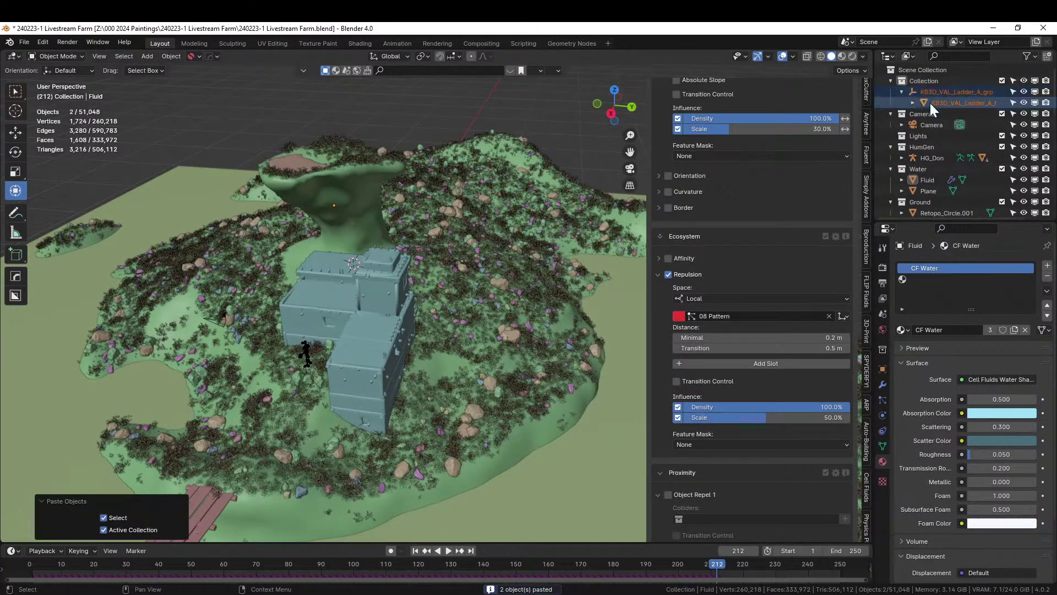
click(889, 368)
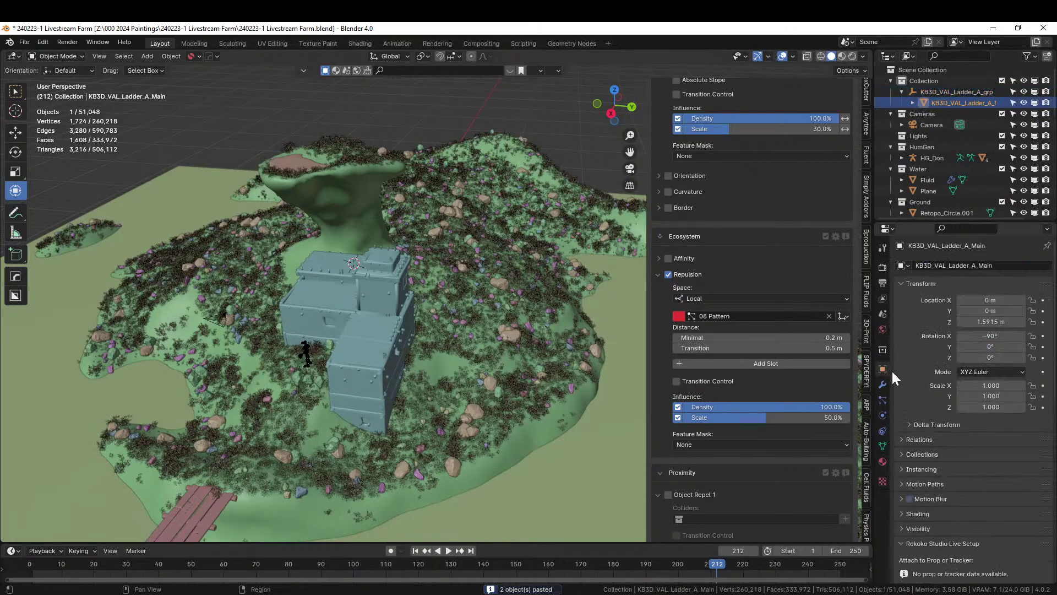
click(902, 440)
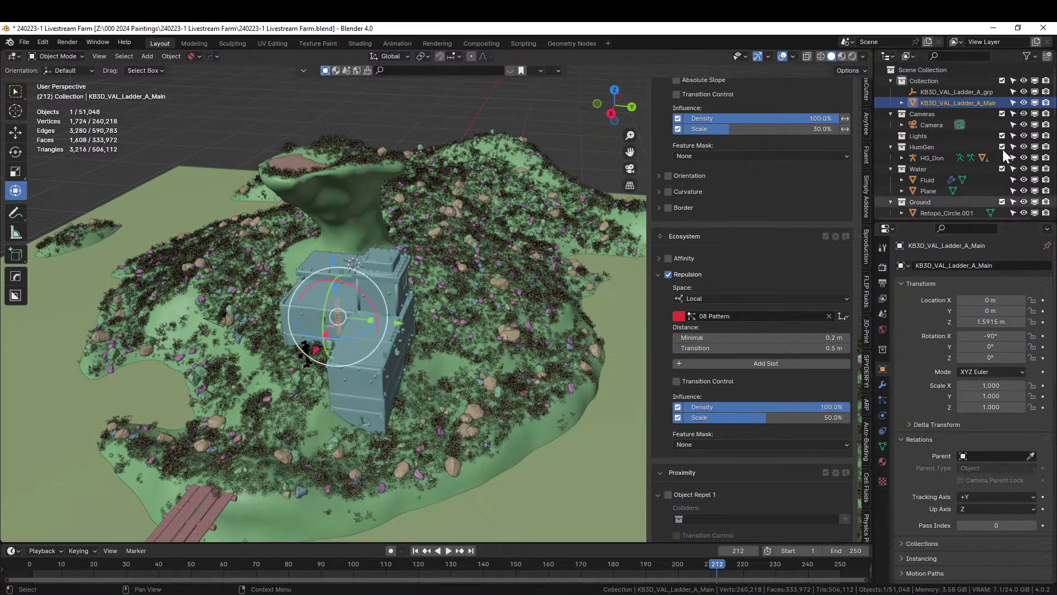
- Move the ladder about 6.45 m up along Z and about 4.29 m along X to the house
middle_drag(356, 270, 427, 281)
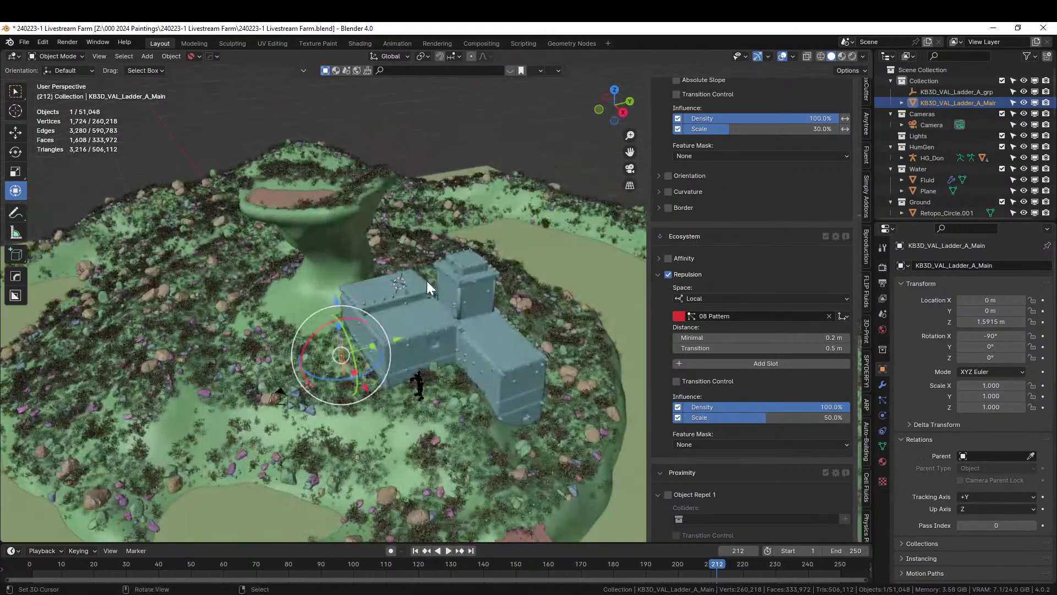
key(g)
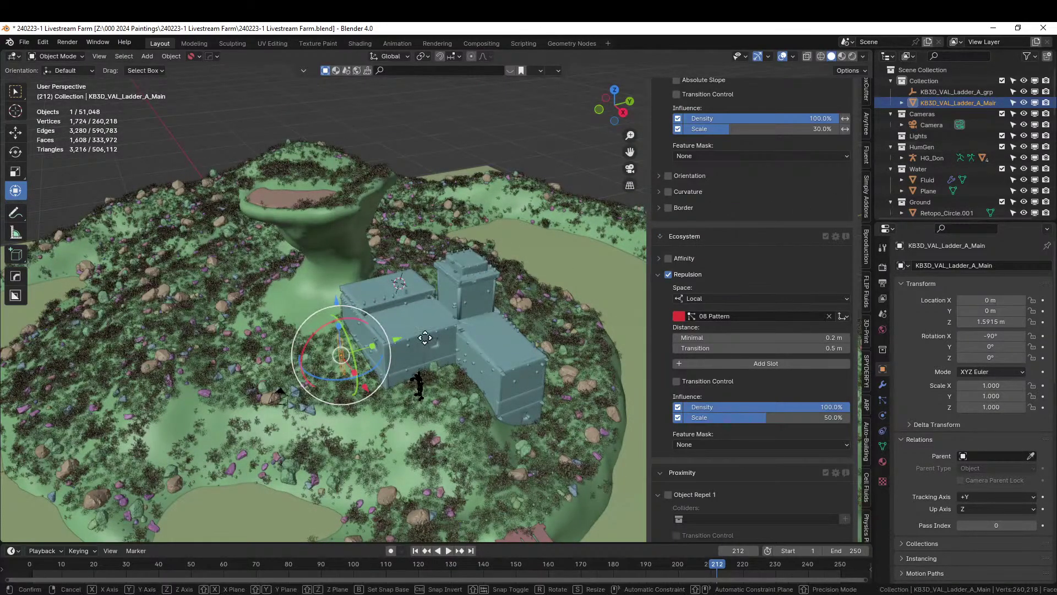
key(z)
click(420, 258)
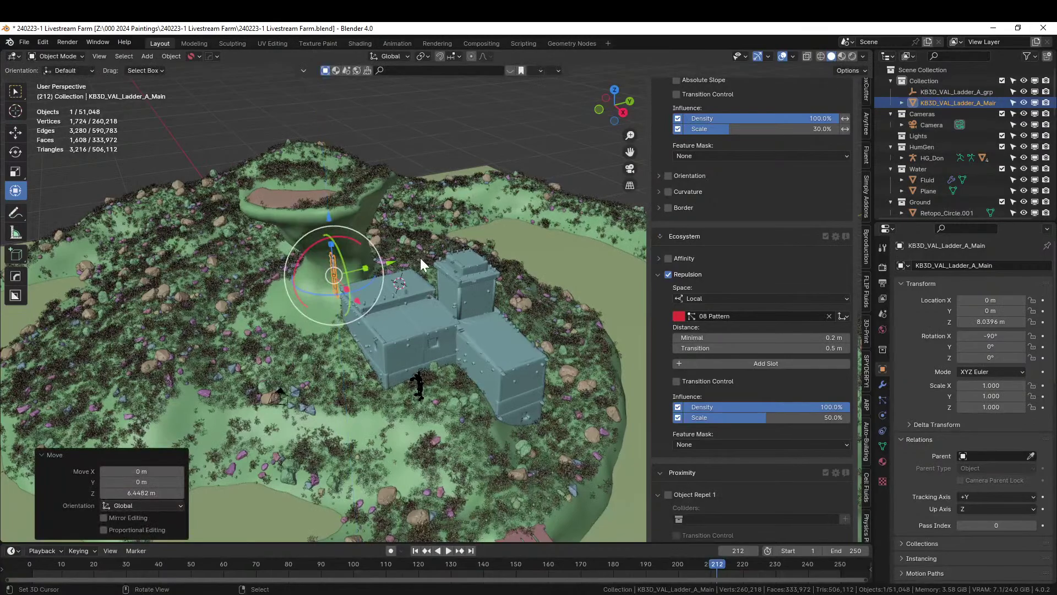
key(KP_Decimal)
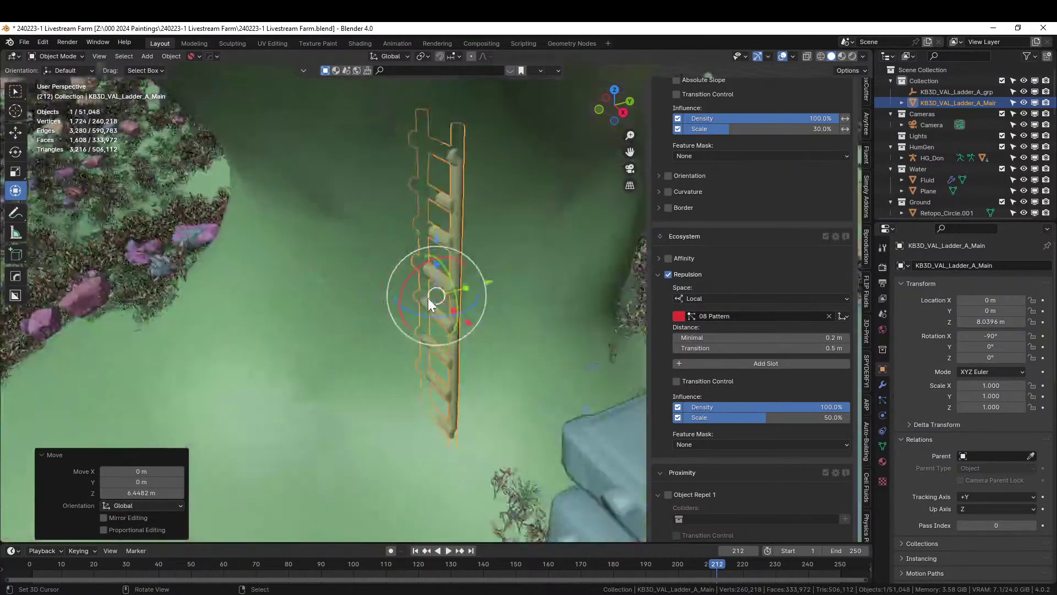
middle_drag(417, 261, 511, 306)
drag(475, 309, 577, 322)
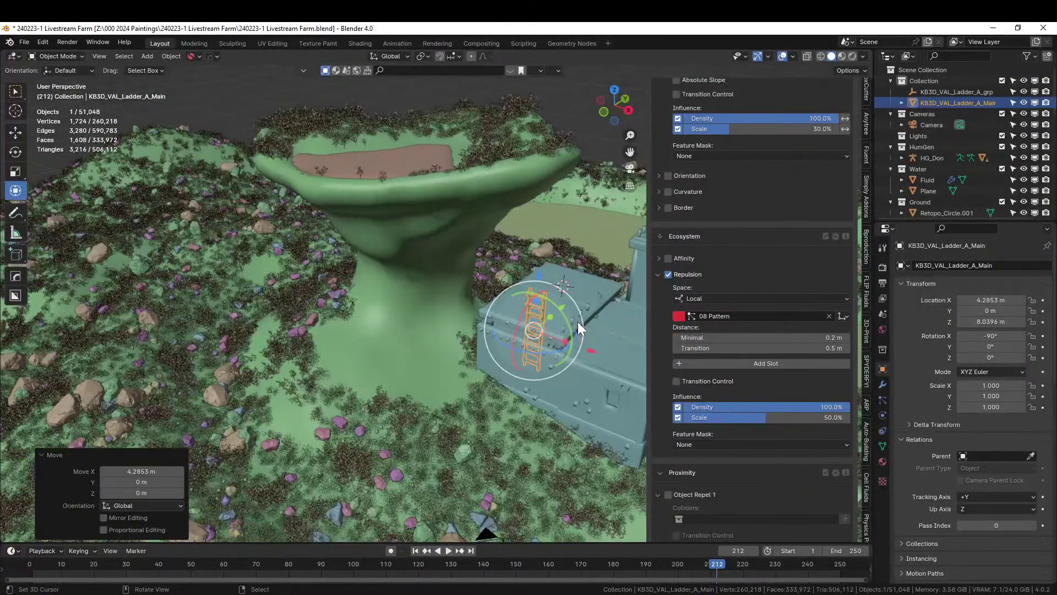
- In front view, raise the ladder about 1.91 m along Z so its feet rest on the lower roof
key(KP_1)
scroll(577, 321, up, 4)
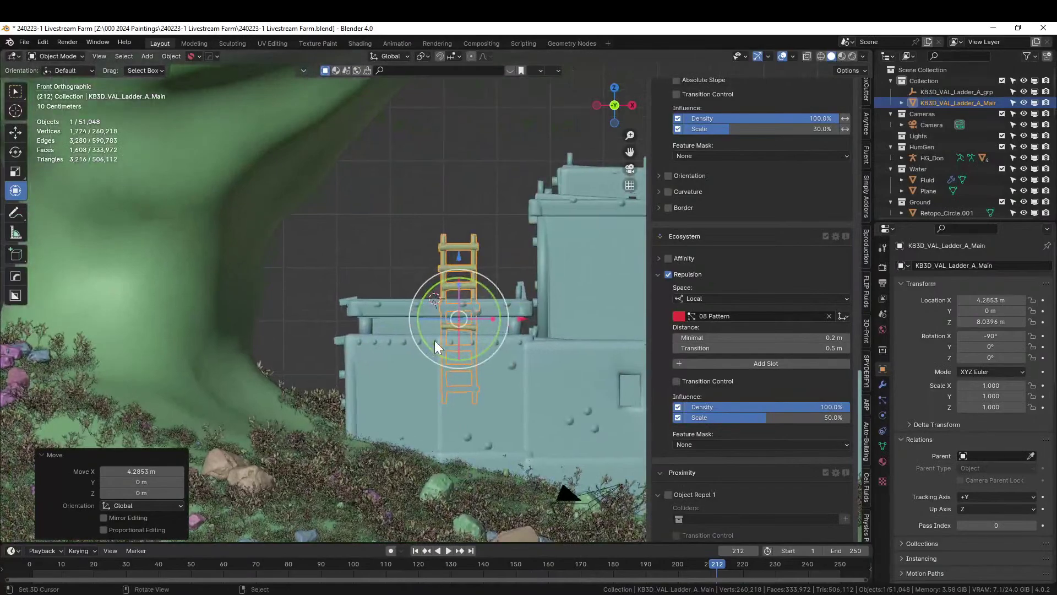
key(g)
key(z)
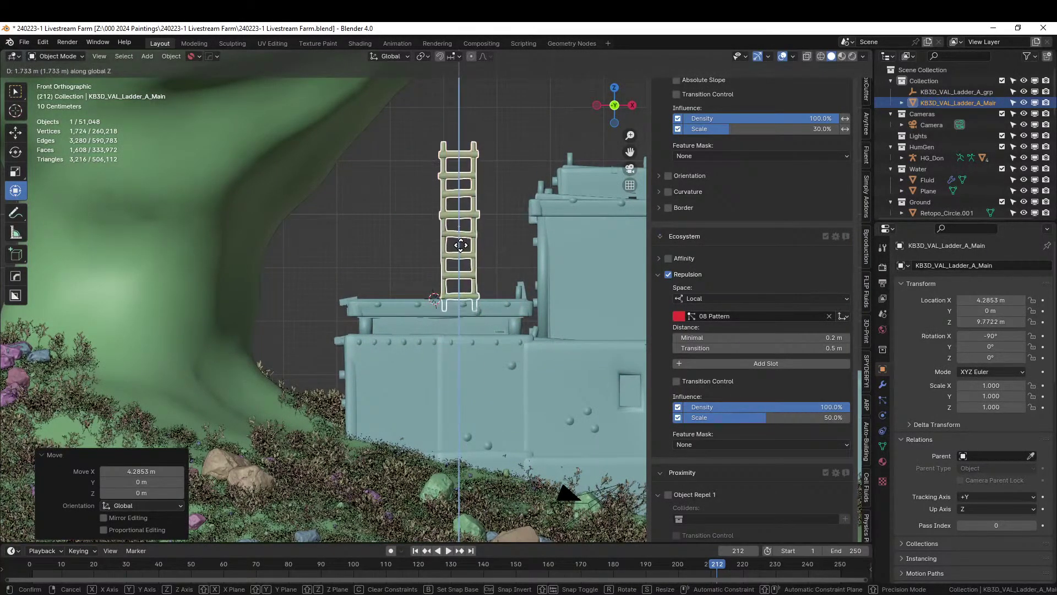
click(460, 241)
shift+middle_drag(460, 240, 450, 396)
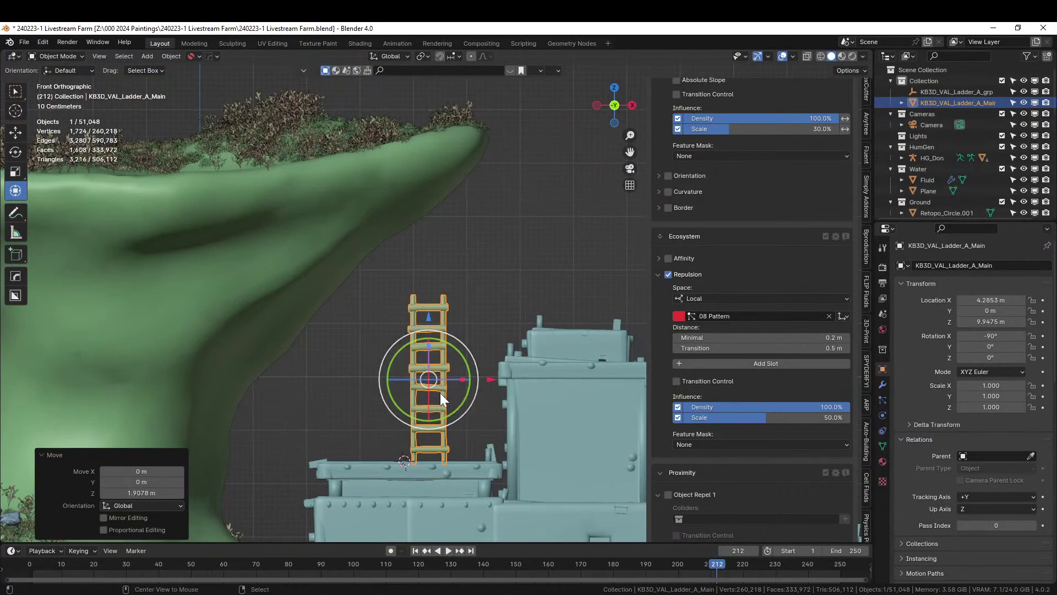
- Make a linked duplicate of the ladder, raise it about 3.16 m along Z and mirror it with an X scale of -1
key(alt+d)
key(Escape)
key(g)
key(z)
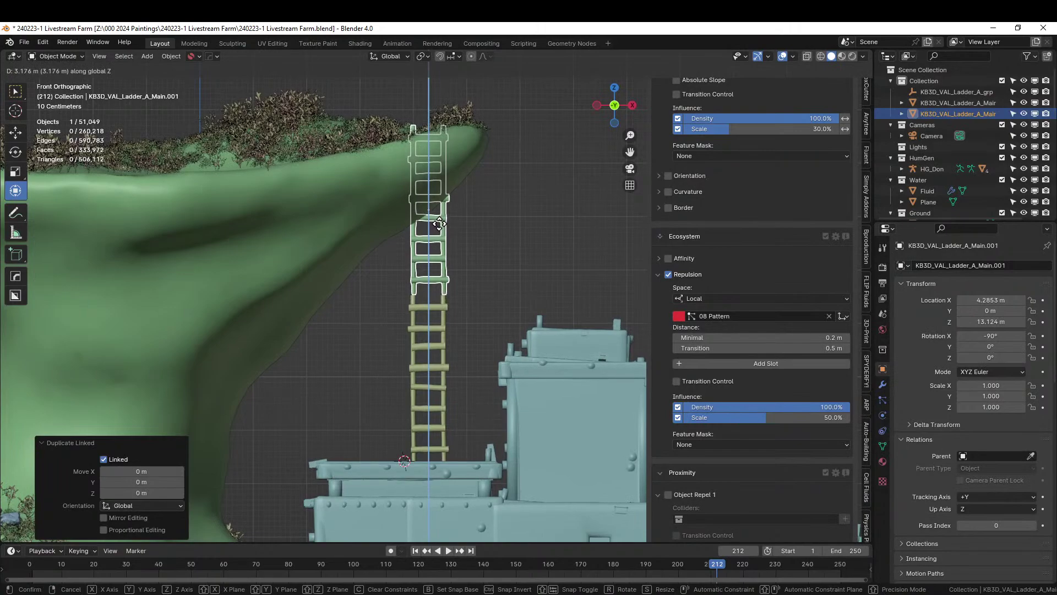
click(439, 224)
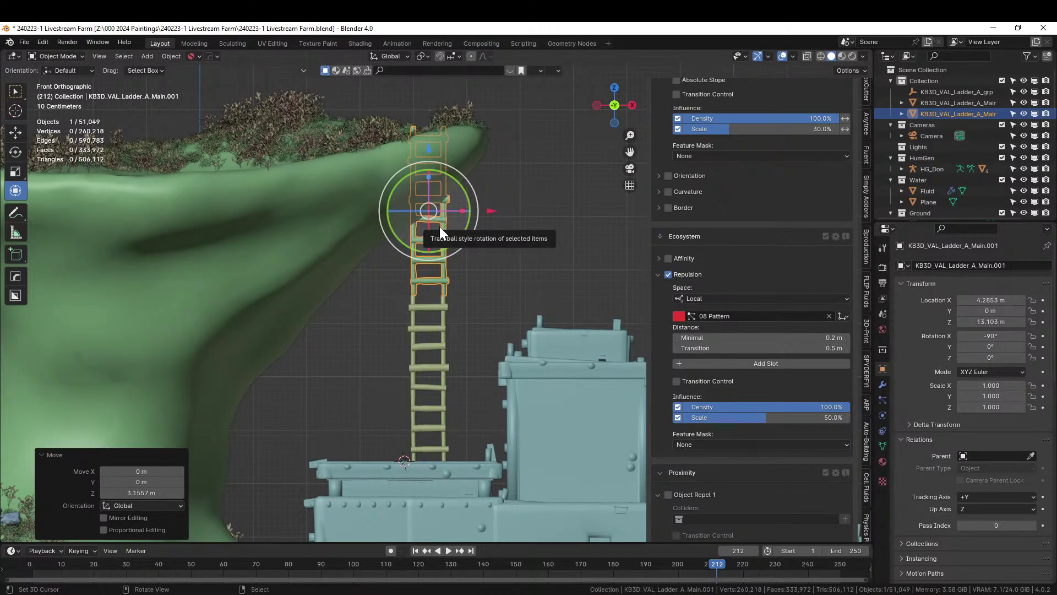
text(sx-1)
key(Return)
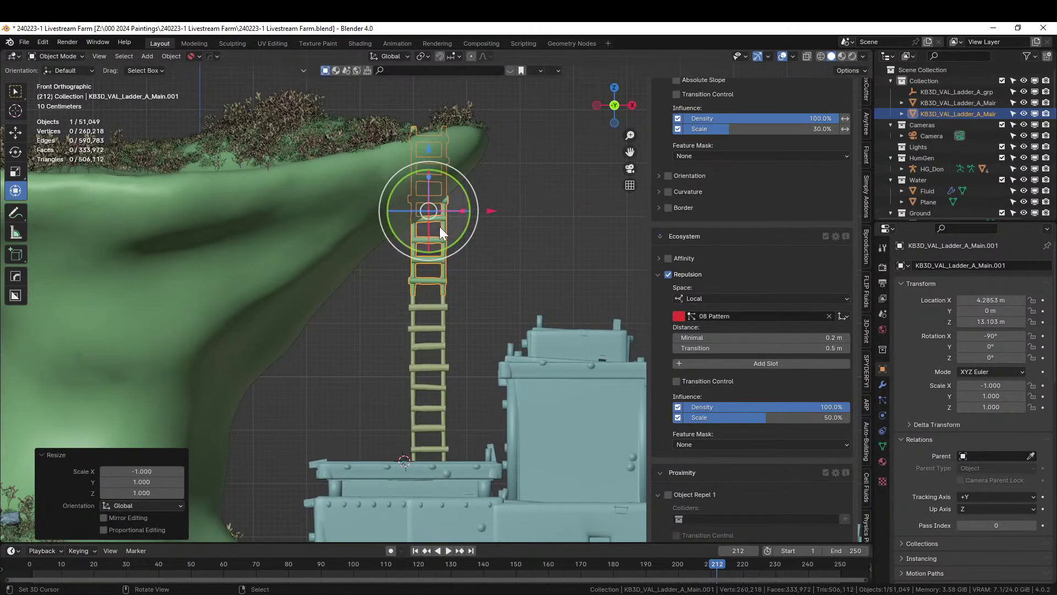
- Select the ladder and its mirrored duplicate and join them into one object
click(462, 227)
scroll(460, 232, up, 8)
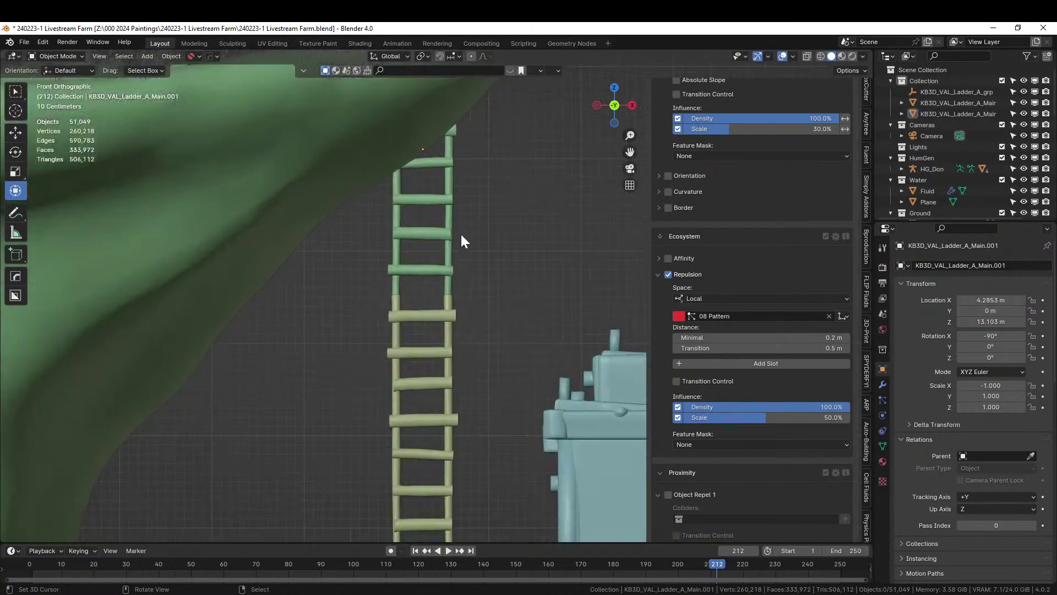
middle_drag(461, 239, 320, 311)
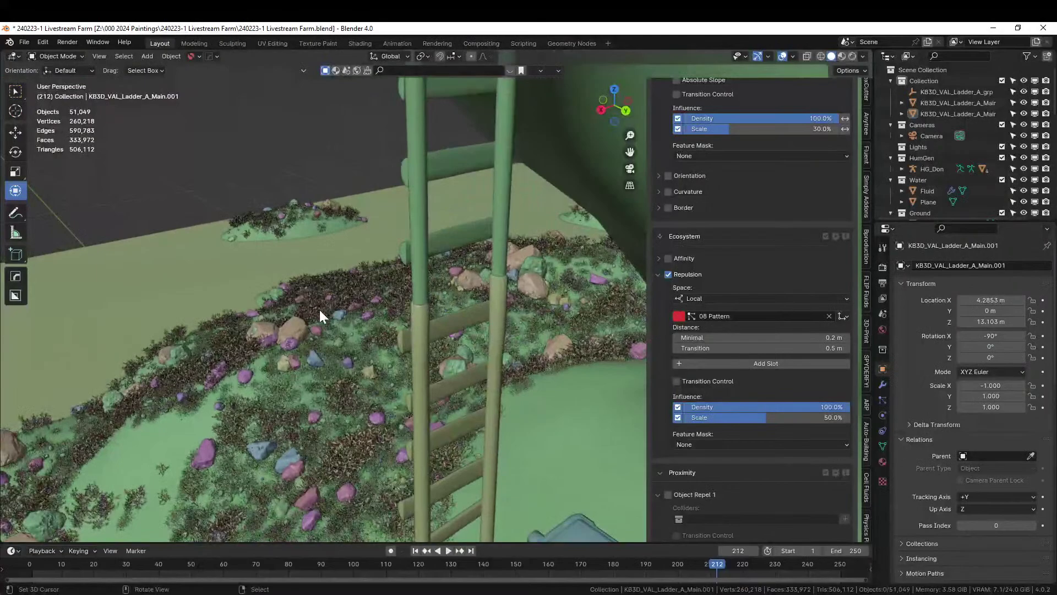
right_click(417, 280)
shift+right_click(424, 328)
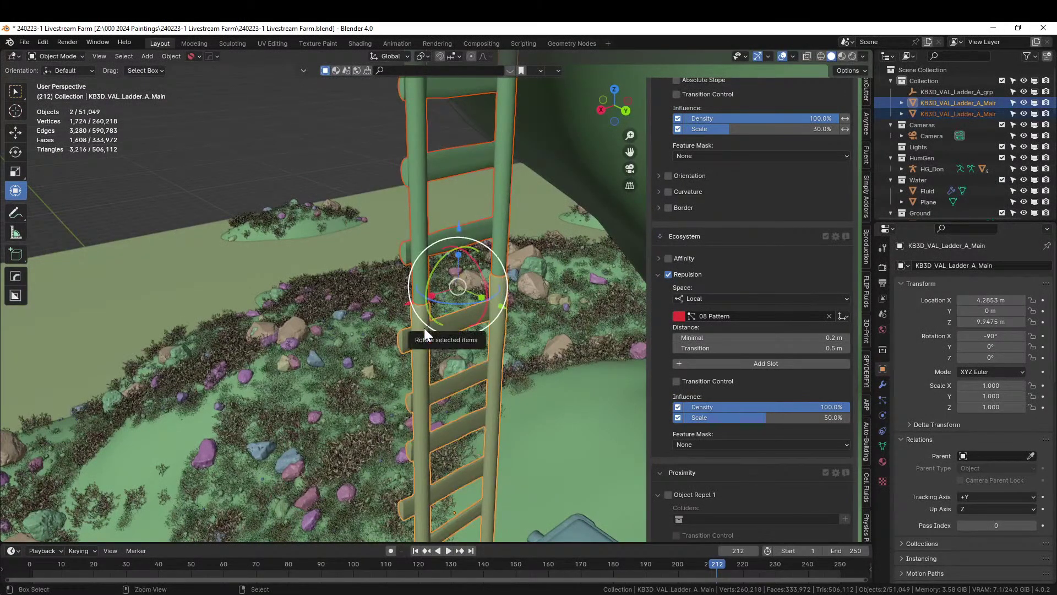
key(ctrl+j)
scroll(424, 329, down, 8)
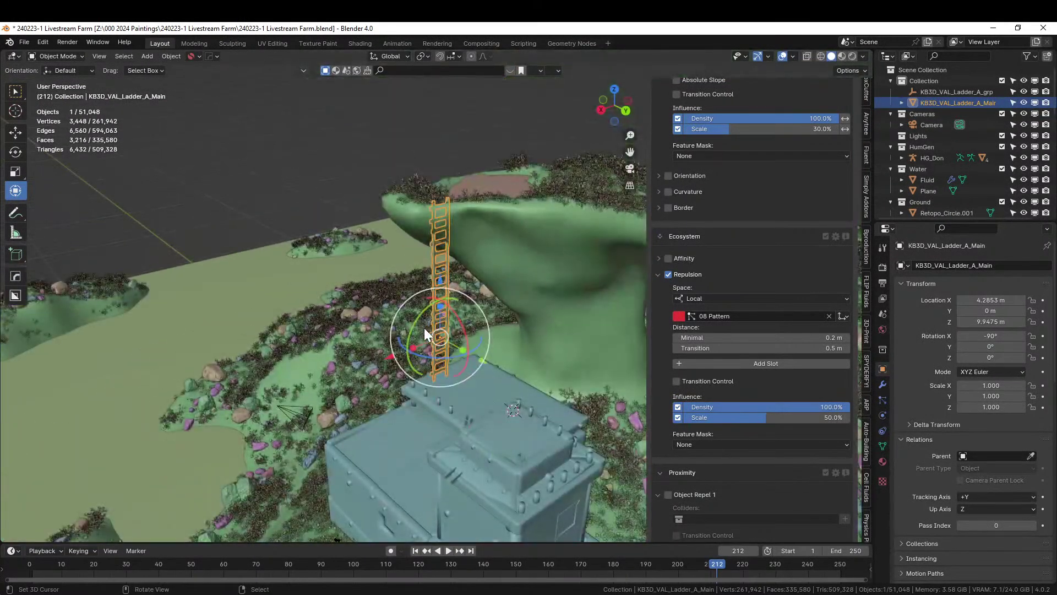
- In top view, rotate the joined ladder about -137° around Z and move it about 0.48 m along X and 1.64 m along Y
key(KP_7)
key(r)
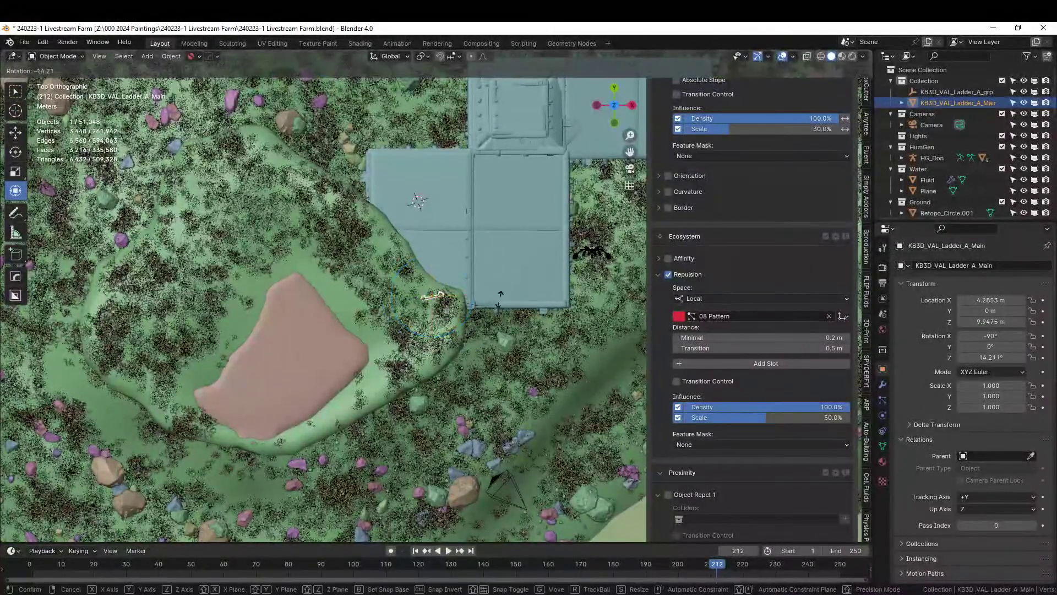
click(421, 253)
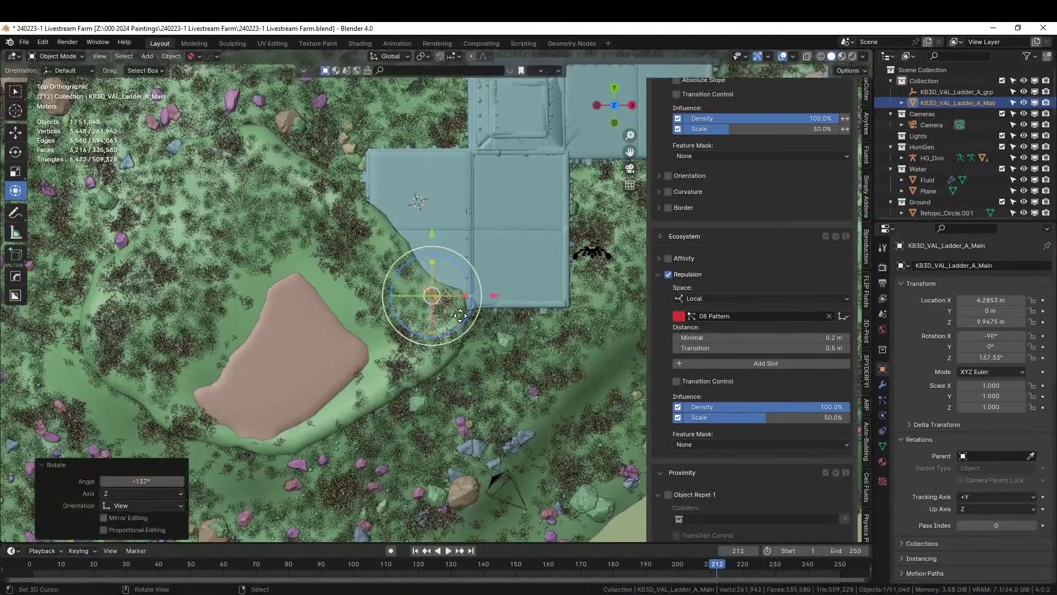
drag(431, 296, 432, 255)
middle_drag(467, 282, 413, 265)
key(g)
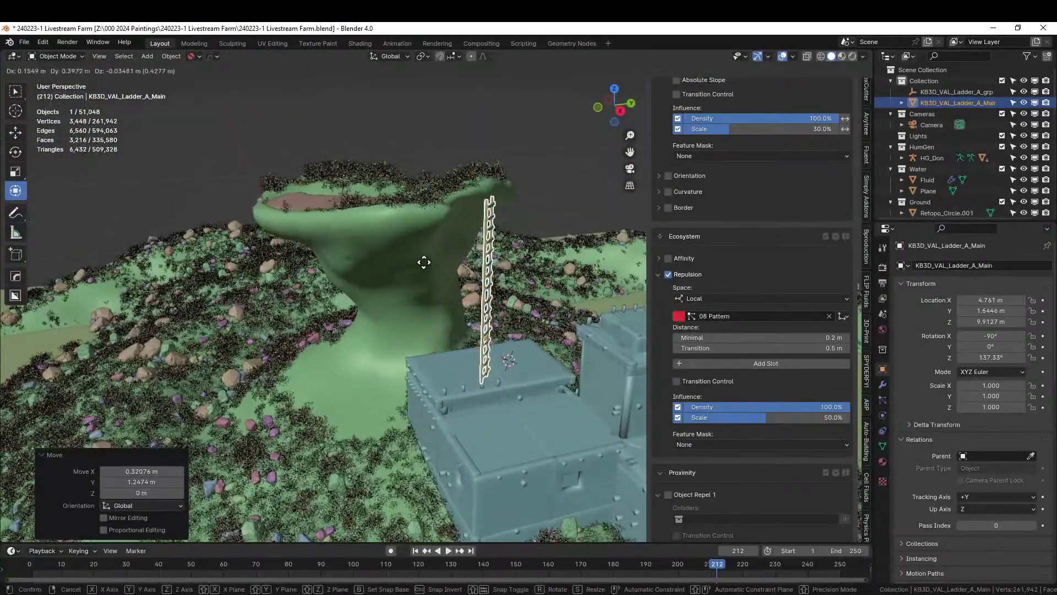
click(424, 260)
- Raise the ladder about 0.07 m along Z so its feet sit on the roof surface
scroll(435, 297, up, 3)
scroll(446, 358, up, 3)
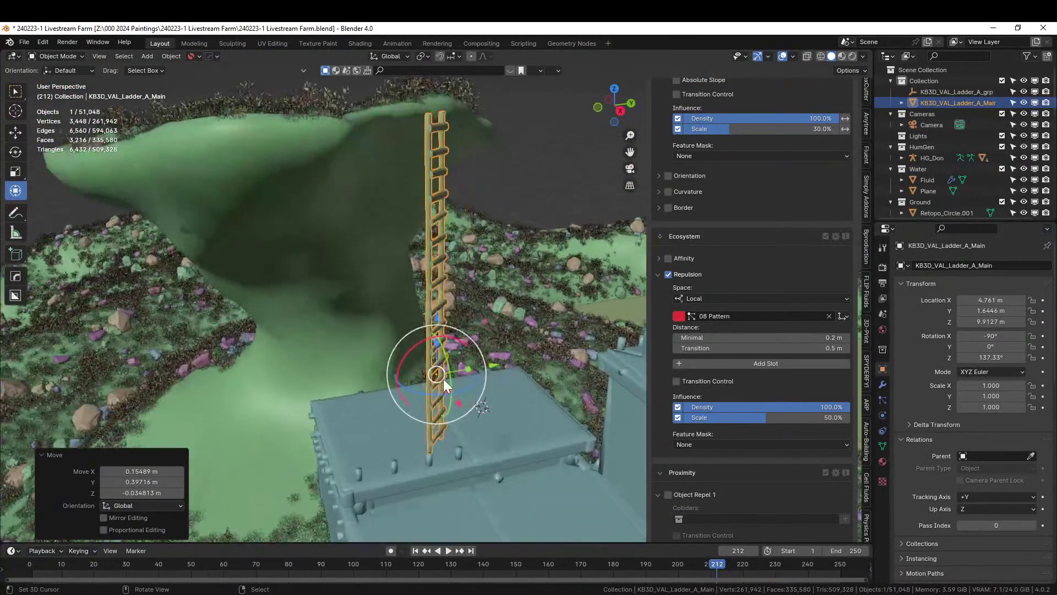
shift+middle_drag(447, 339, 421, 115)
scroll(424, 118, up, 4)
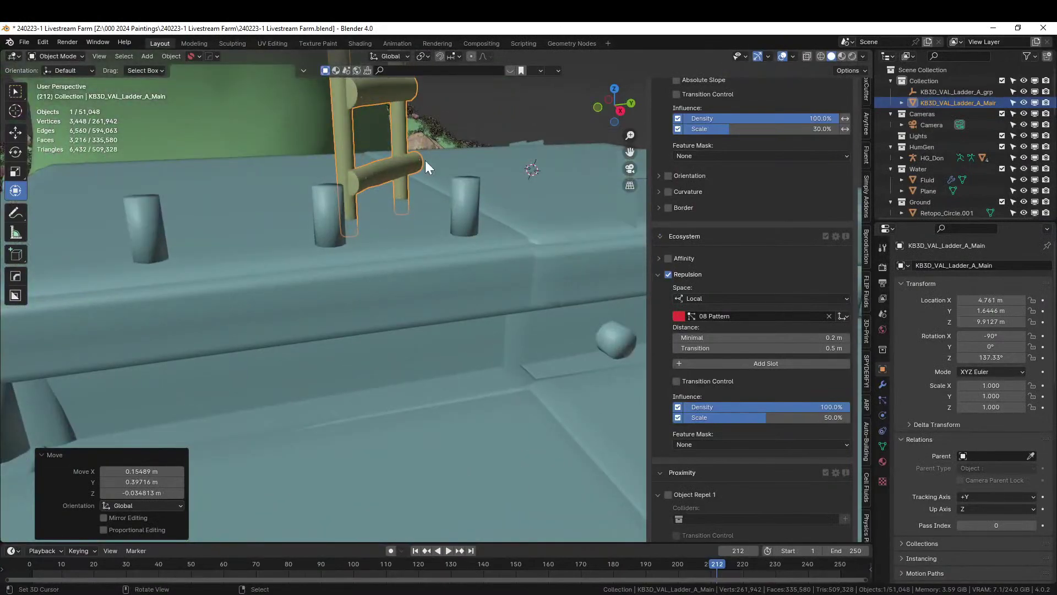
key(g)
key(z)
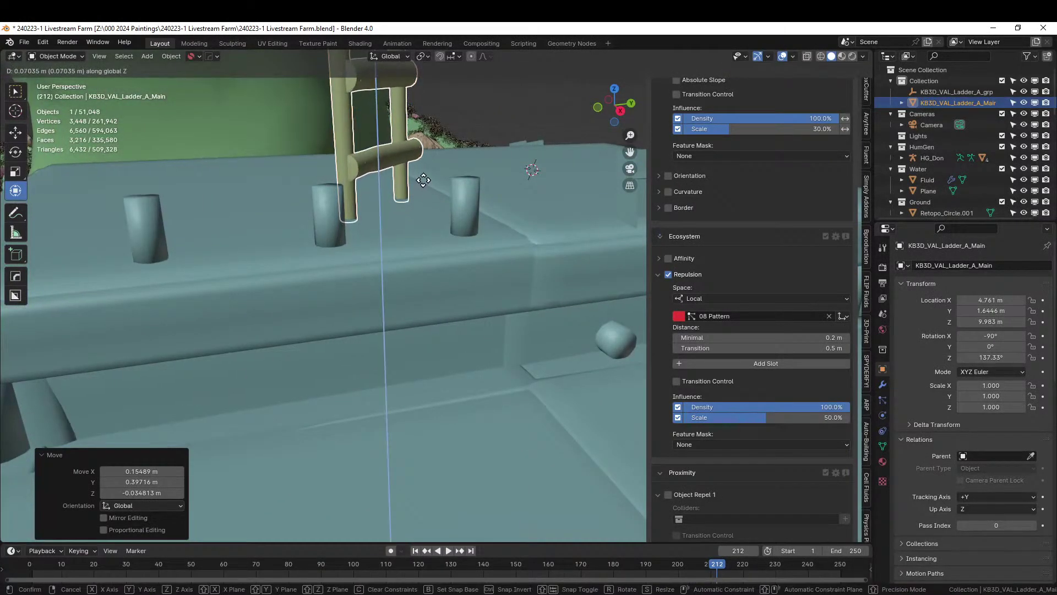
click(423, 180)
- Place the 3D cursor between the ladder's feet and set the transform orientation to Local and the pivot point to 3D Cursor
click(379, 207)
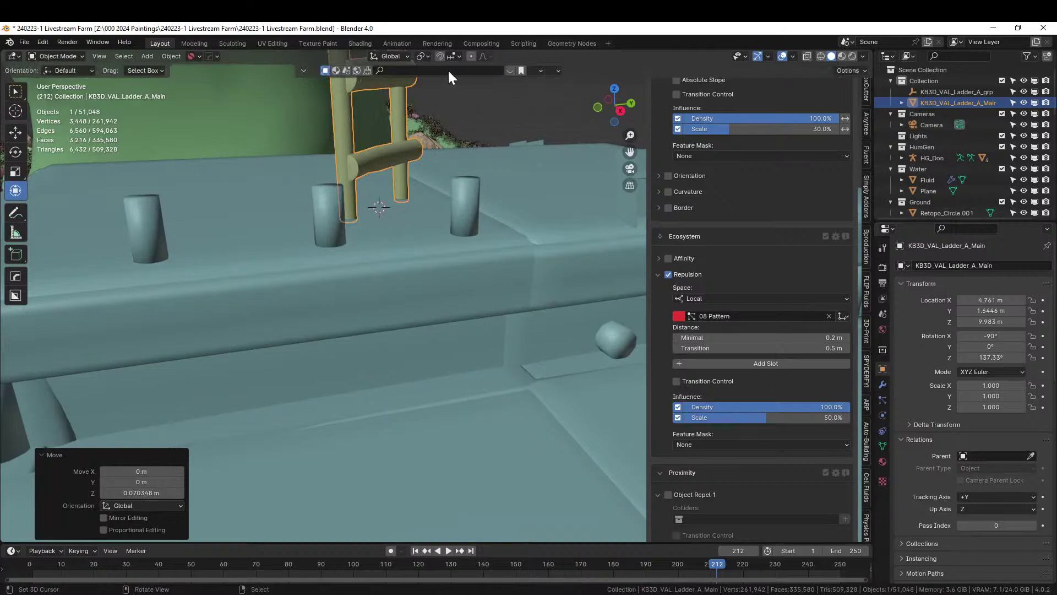
click(405, 55)
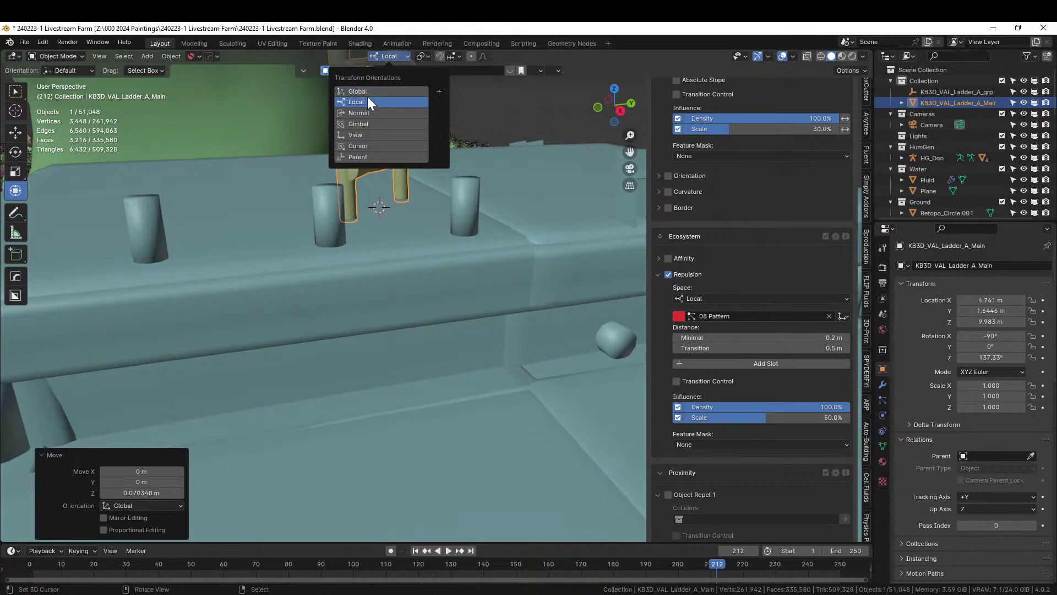
click(367, 97)
click(423, 58)
click(424, 59)
click(424, 56)
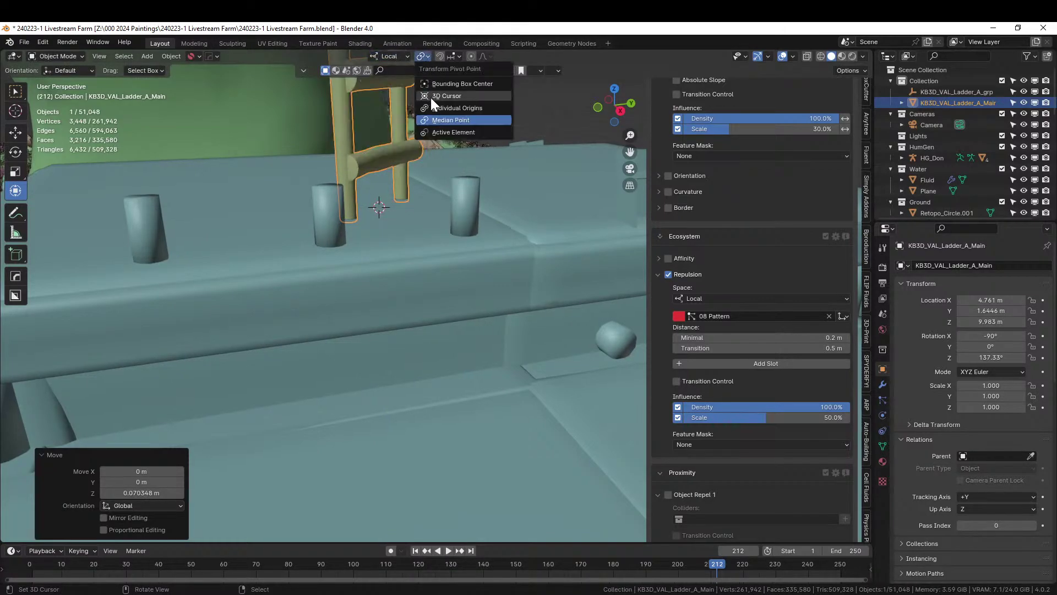
click(440, 97)
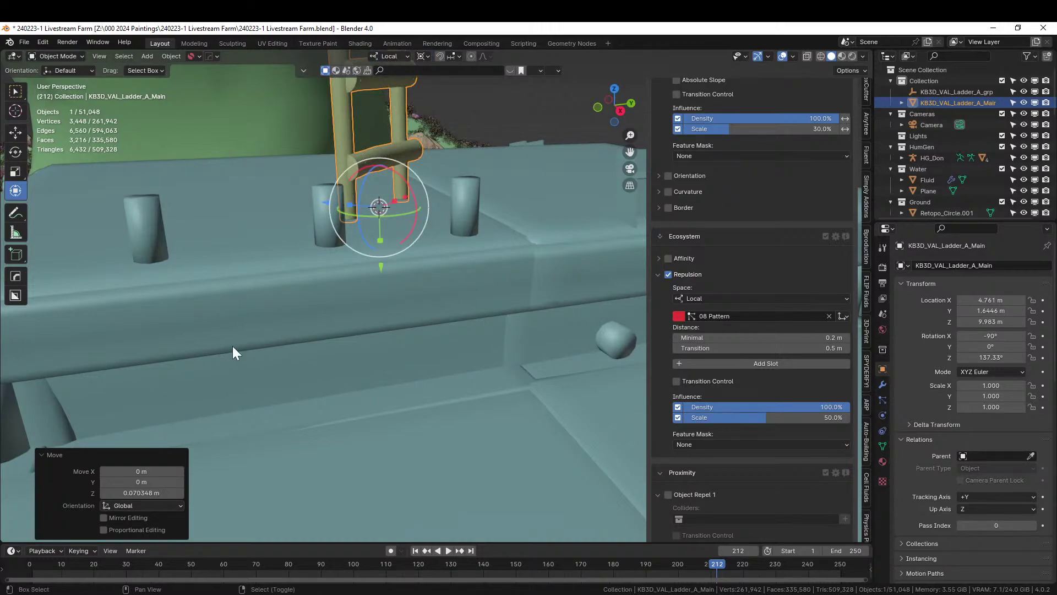
- Tilt the ladder about -3.71° around its local X axis toward the basin
shift+middle_drag(451, 199, 507, 498)
scroll(470, 474, down, 4)
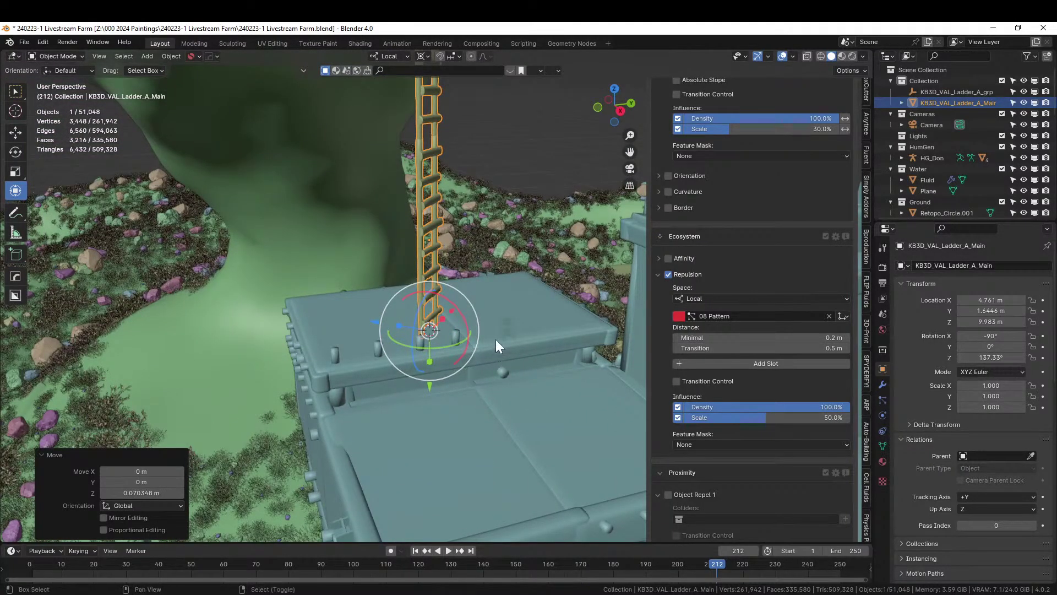
middle_drag(496, 339, 504, 446)
drag(464, 400, 473, 386)
middle_drag(473, 387, 493, 50)
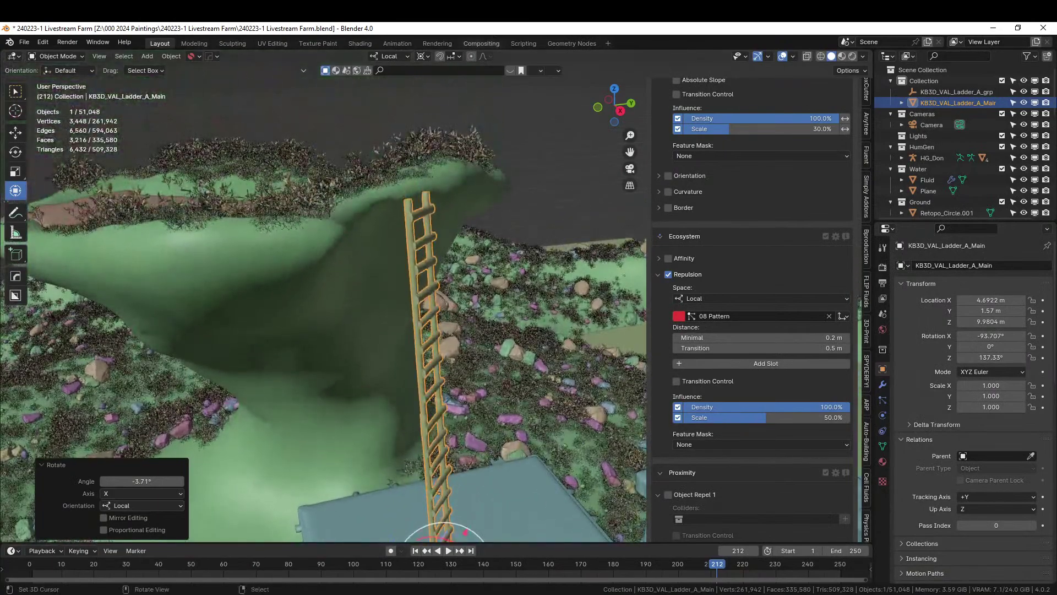
- Rotate the ladder further around its local X axis and set that rotation's angle to -5°
middle_drag(481, 325, 493, 422)
key(r)
key(x)
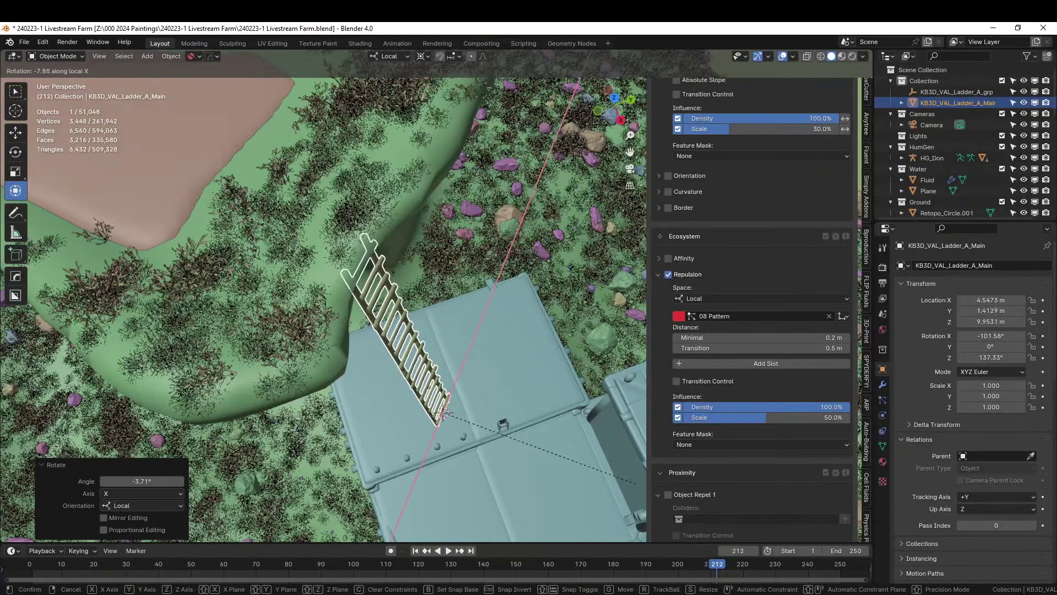
click(504, 425)
middle_drag(586, 425, 493, 291)
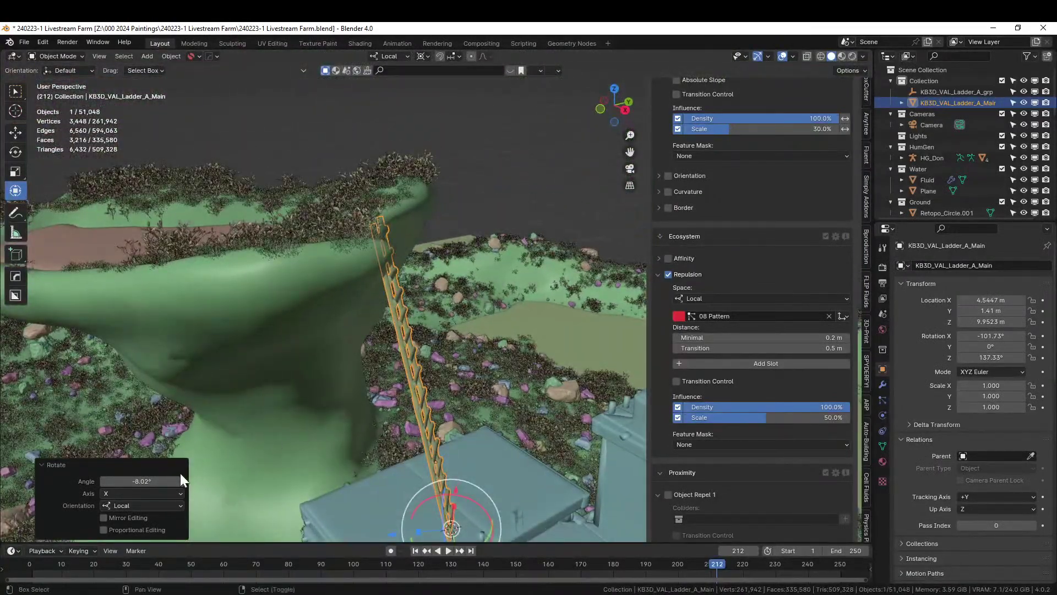
drag(142, 480, 117, 480)
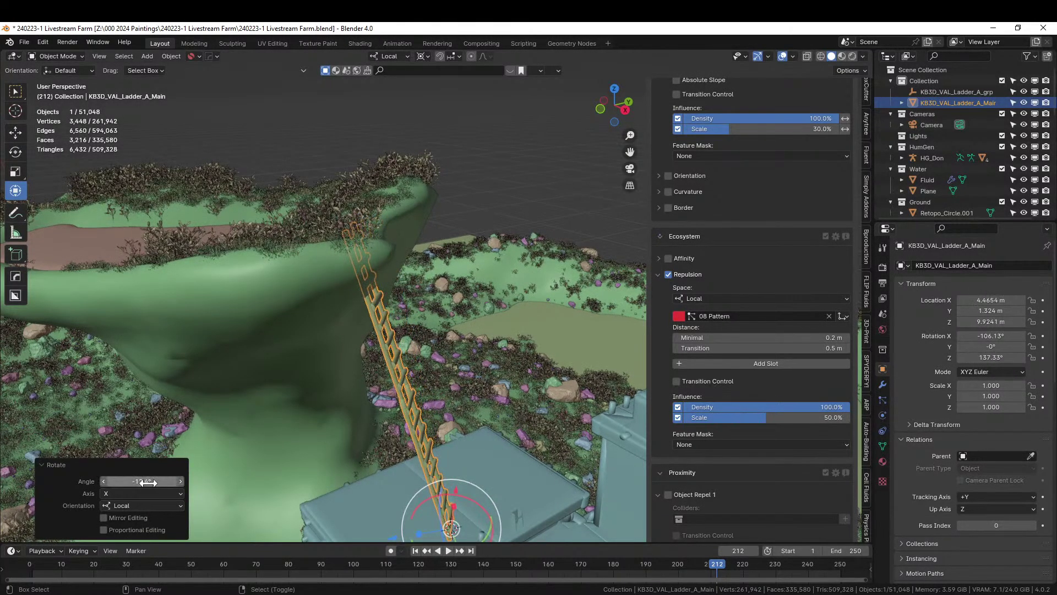
click(138, 481)
text(-5)
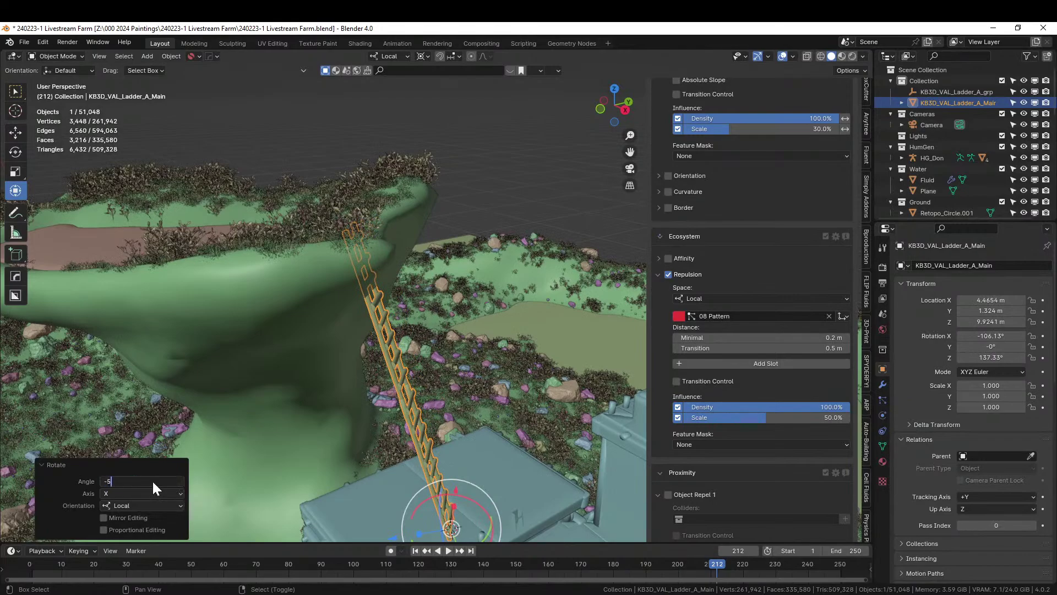
key(Return)
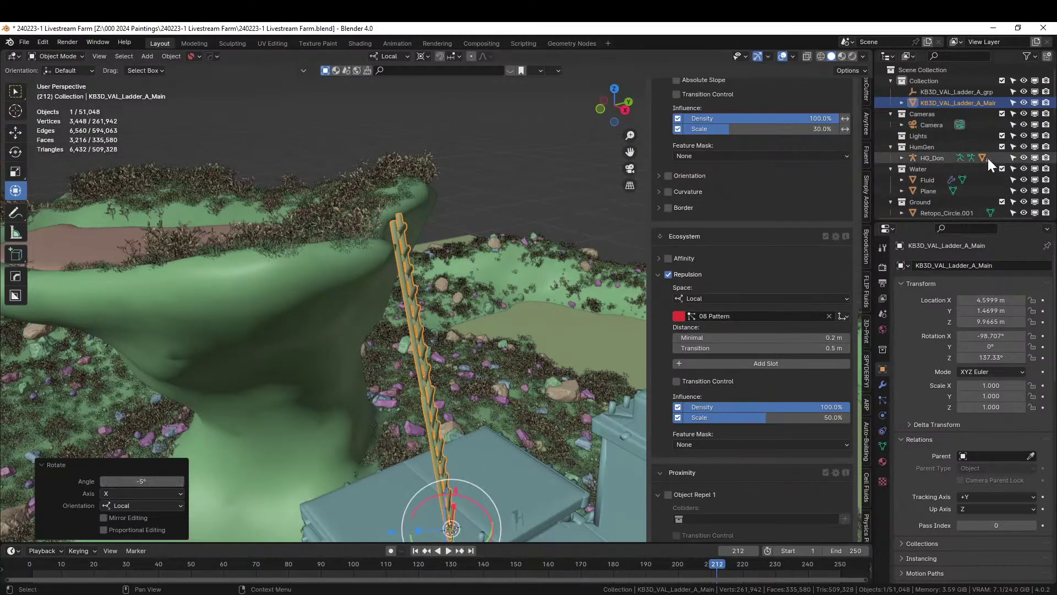
- With the Geo-Scatter collection excluded for a clear view, fine-tune the ladder's last local X rotation to about -5.87°
scroll(987, 157, down, 3)
click(1003, 190)
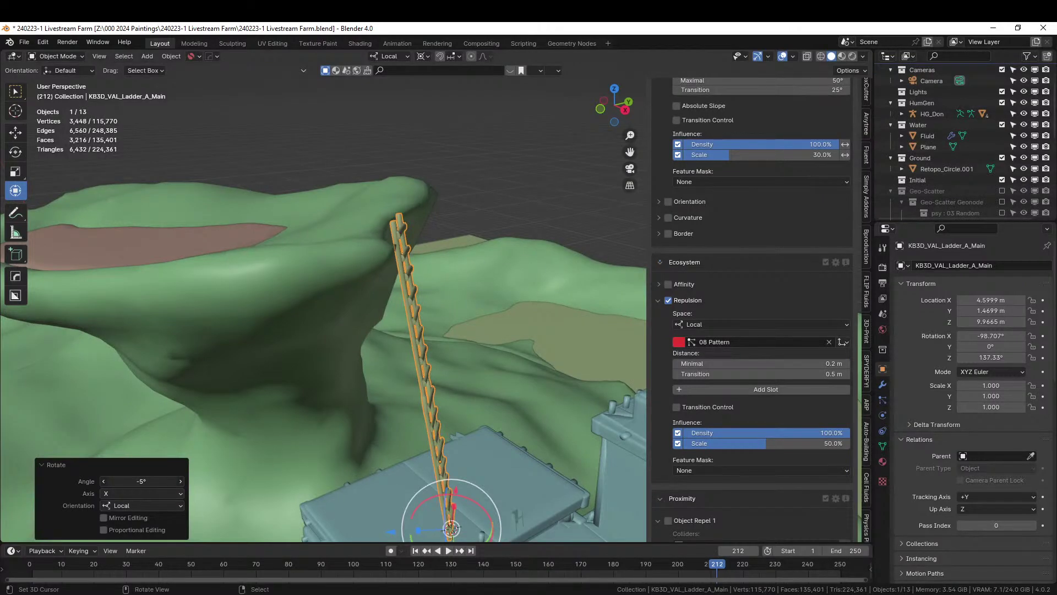
key(ctrl+z)
key(ctrl+z)
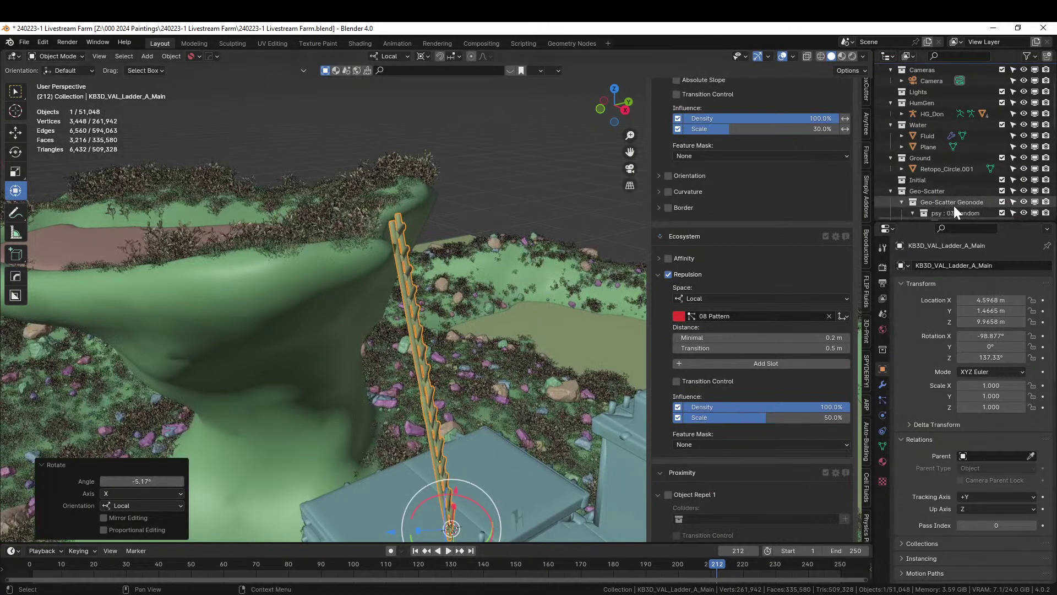
click(1002, 191)
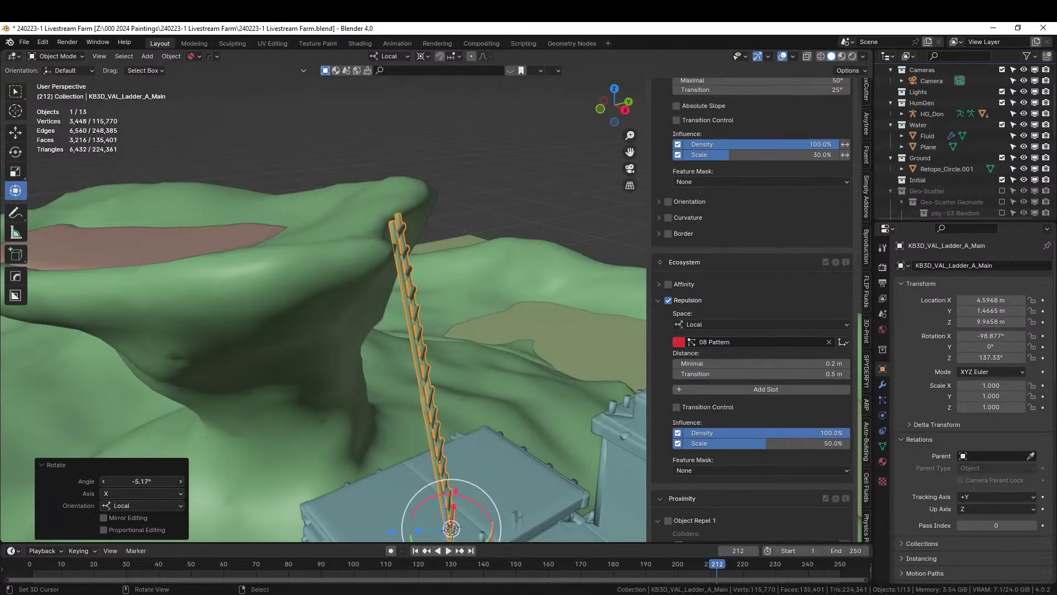
drag(141, 481, 367, 446)
middle_drag(517, 270, 474, 308)
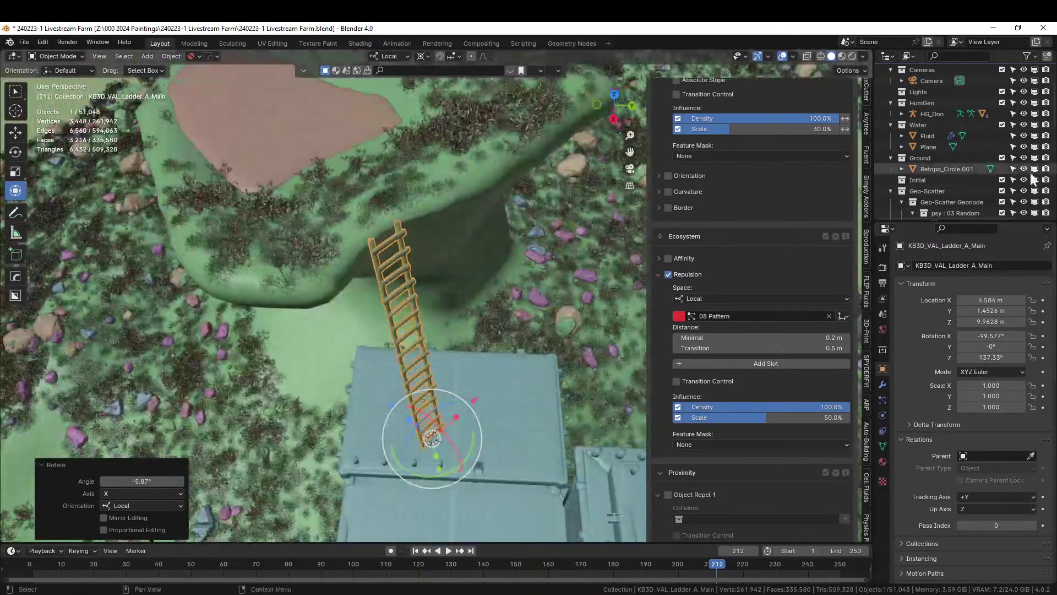
- Exclude the Geo-Scatter collection from the view layer again and save the file
click(1001, 190)
middle_drag(634, 260, 604, 245)
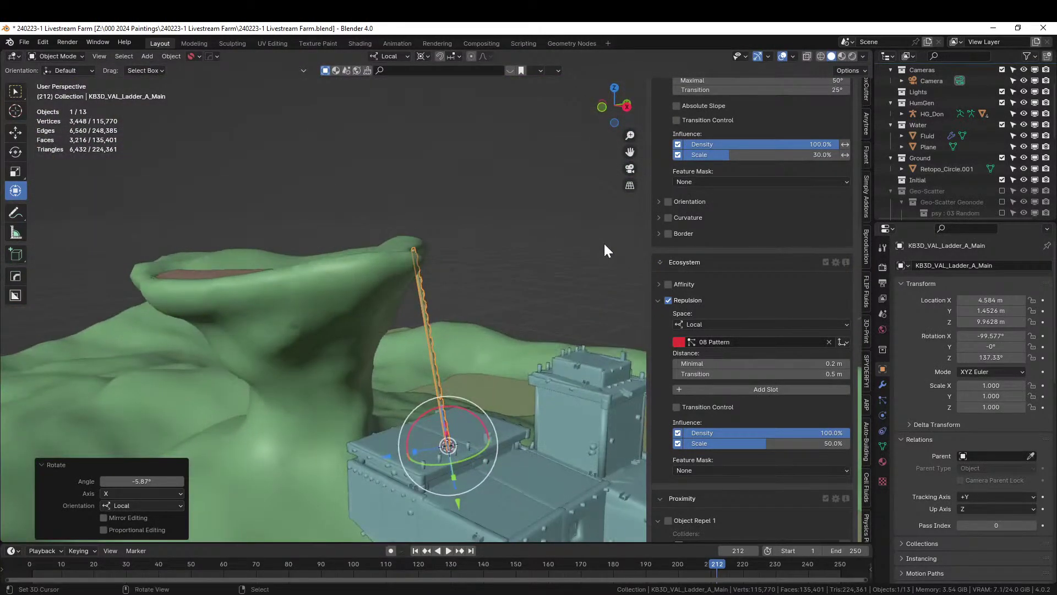
key(ctrl+s)
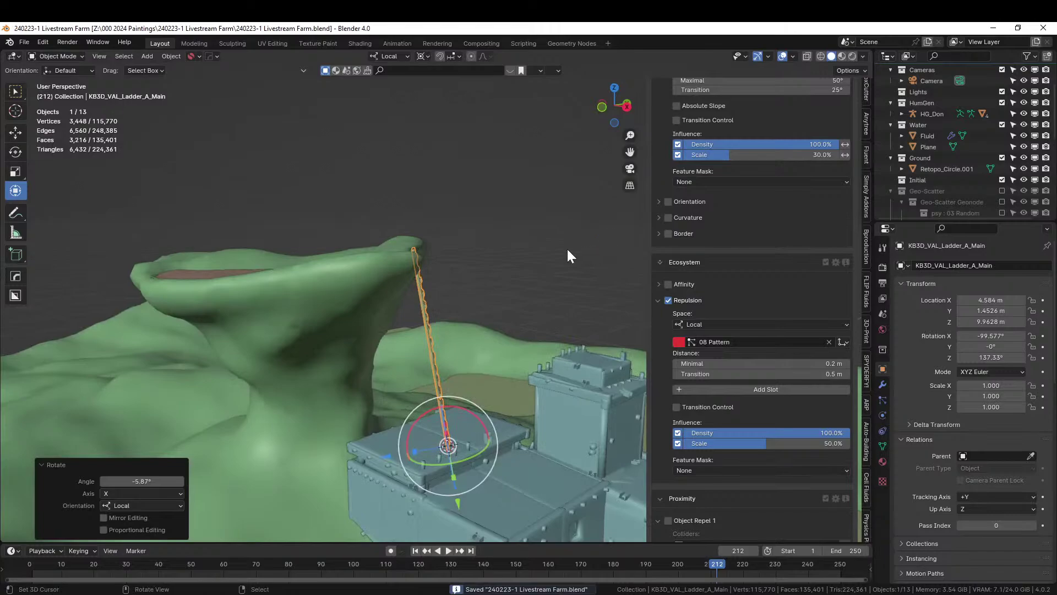
middle_drag(567, 247, 591, 280)
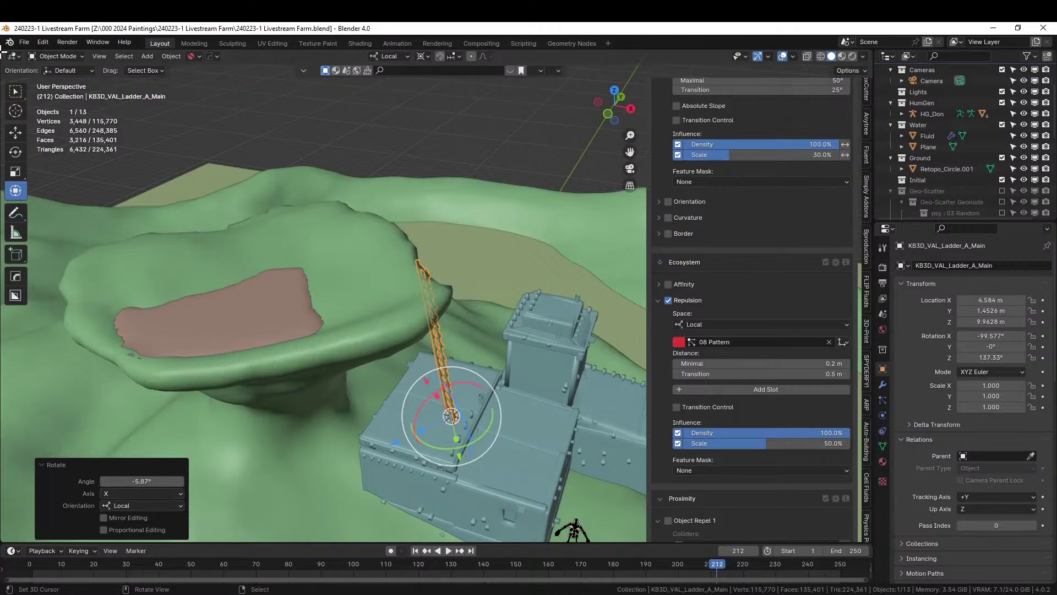
- Split off an Asset Browser beside the 3D viewport and show the Grand_Bazaar catalog of the Big Medium Small library
drag(3, 51, 448, 55)
key(shift+F1)
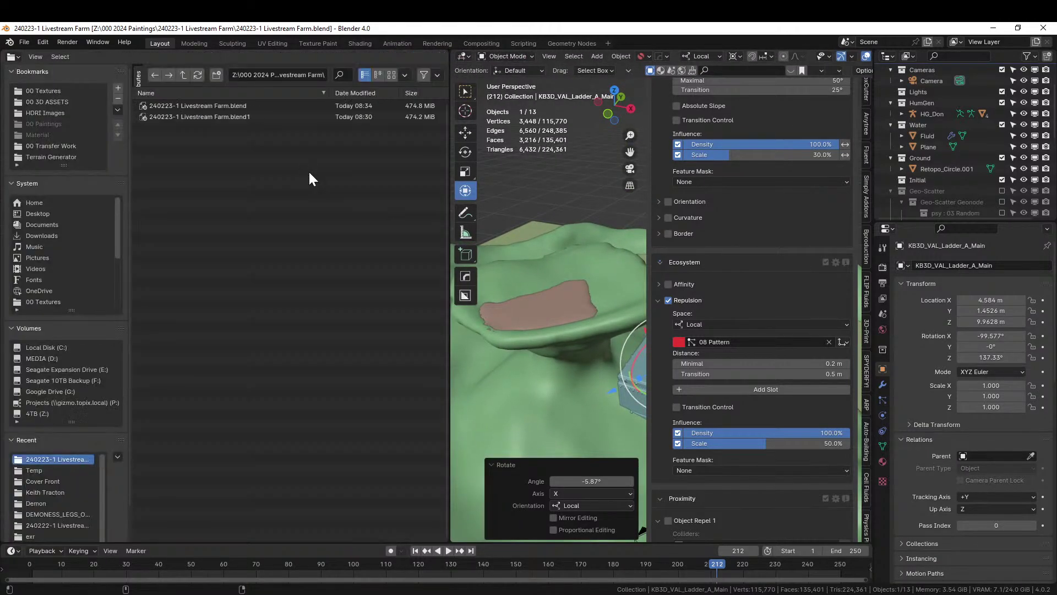
key(shift+F1)
click(80, 73)
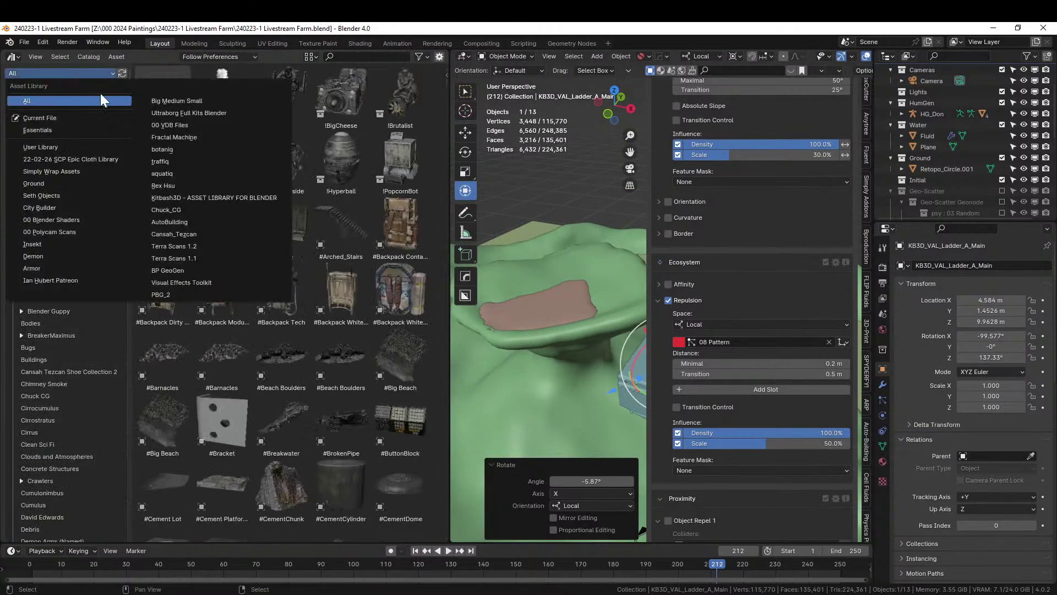
click(203, 102)
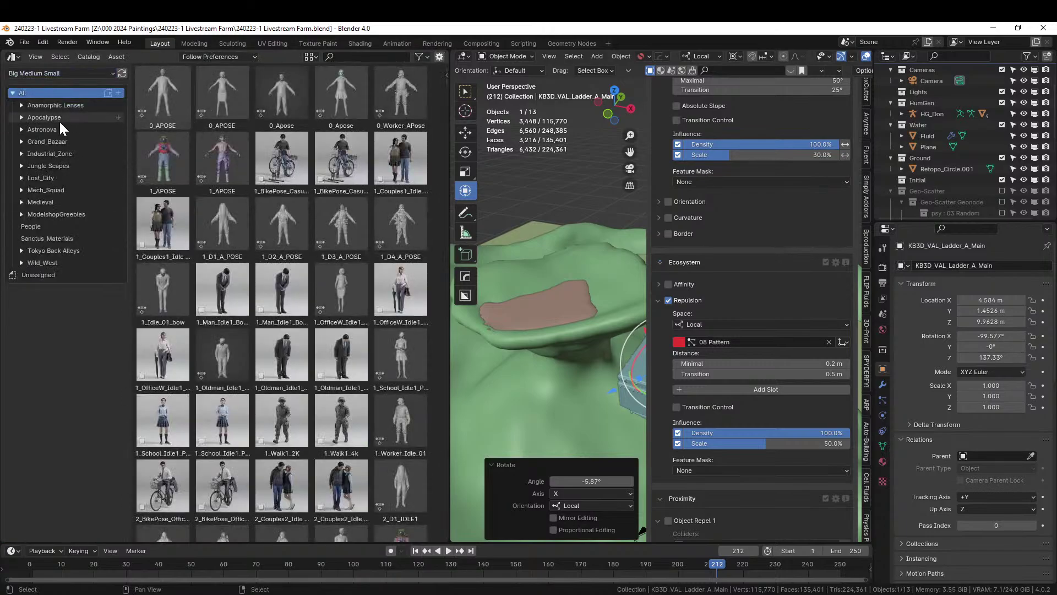
click(45, 140)
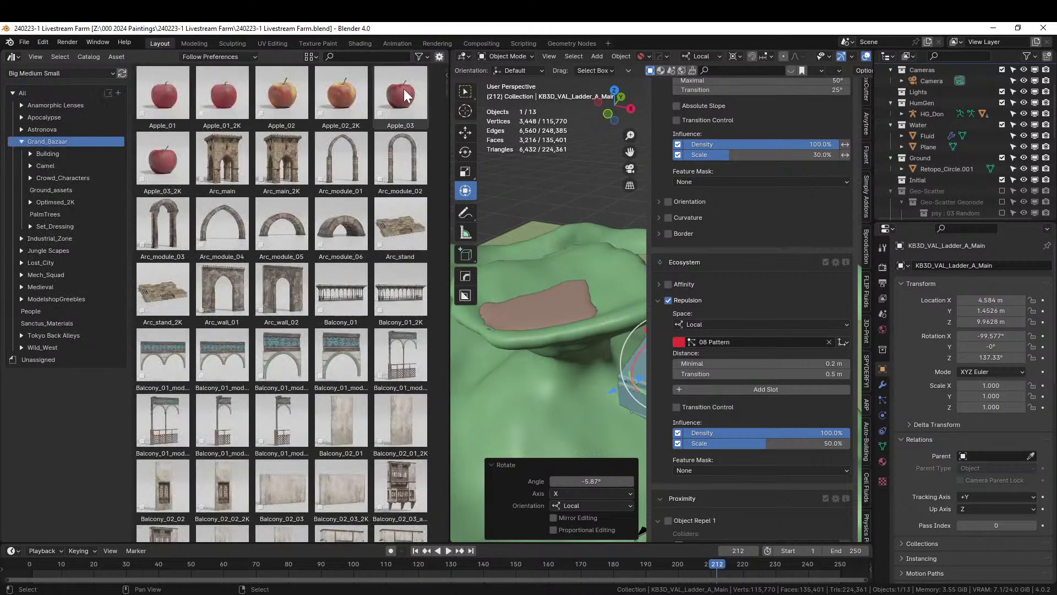
- Search the Grand_Bazaar assets for "can" and place Canopy_01 on top of the raised basin
click(376, 56)
text(ca)
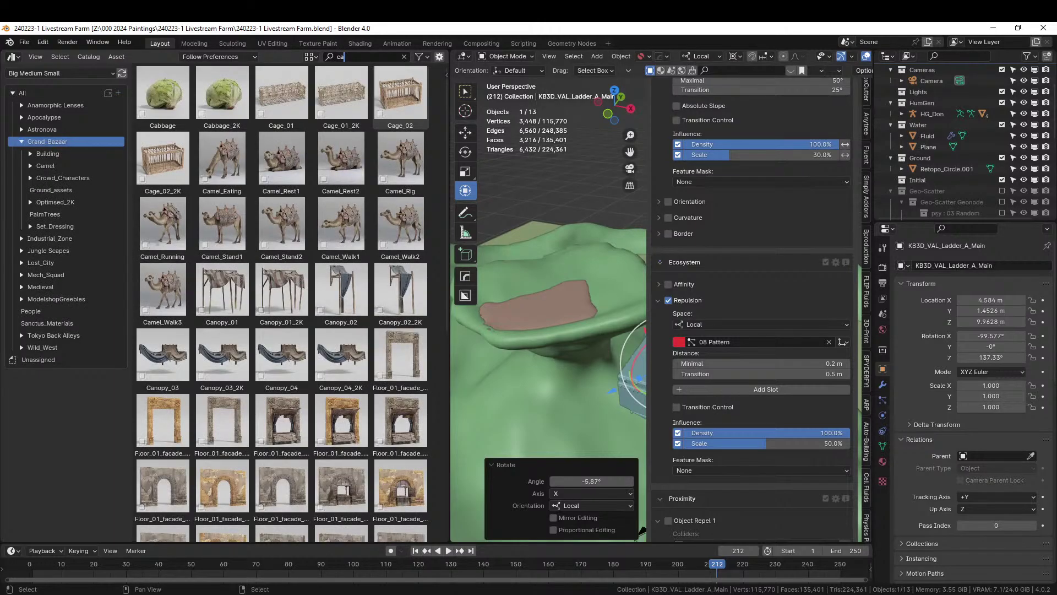
text(n)
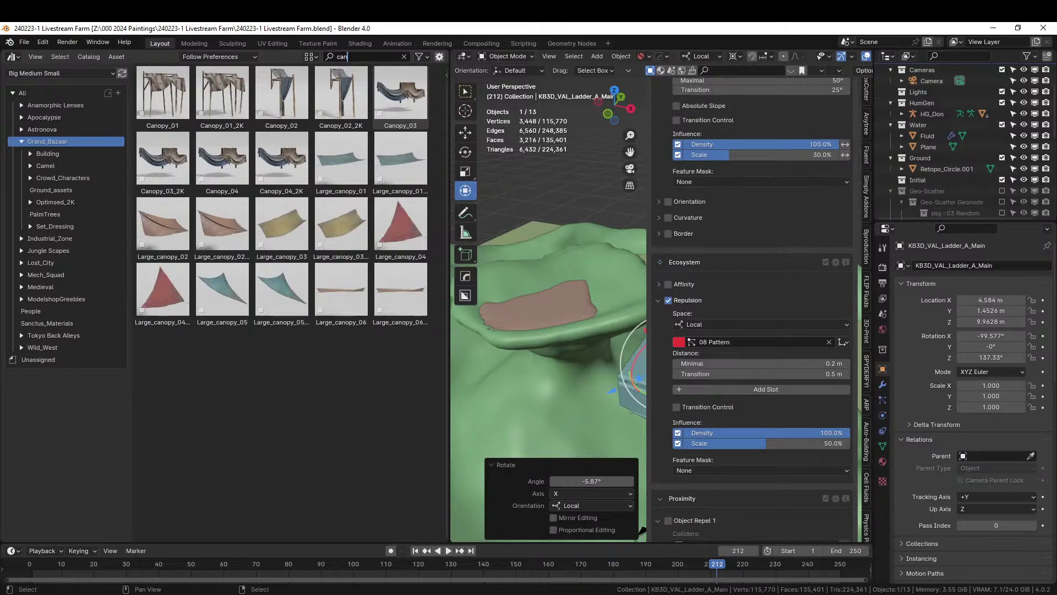
click(164, 98)
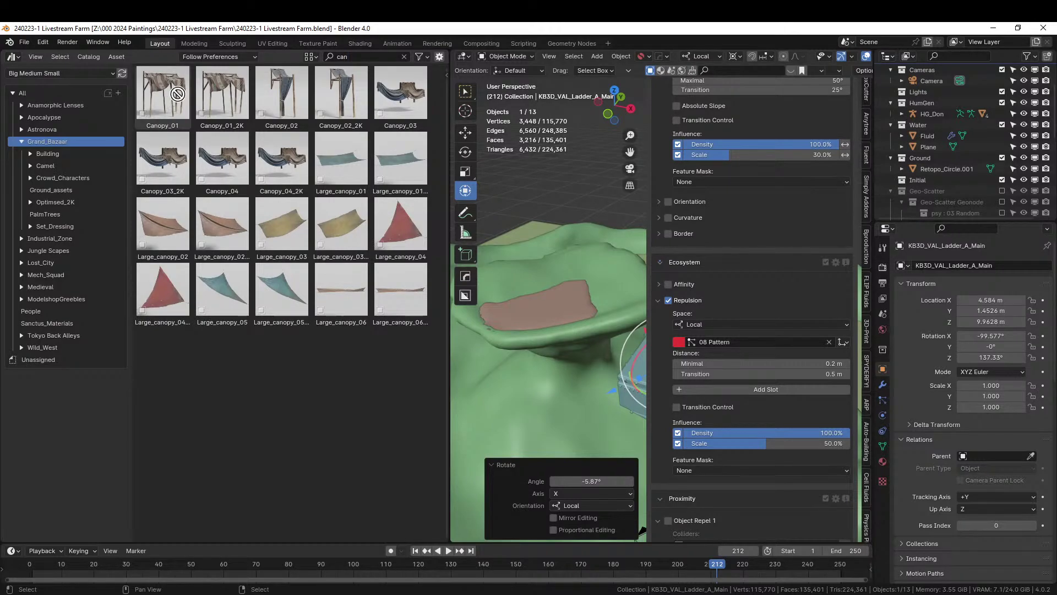
drag(177, 94, 442, 186)
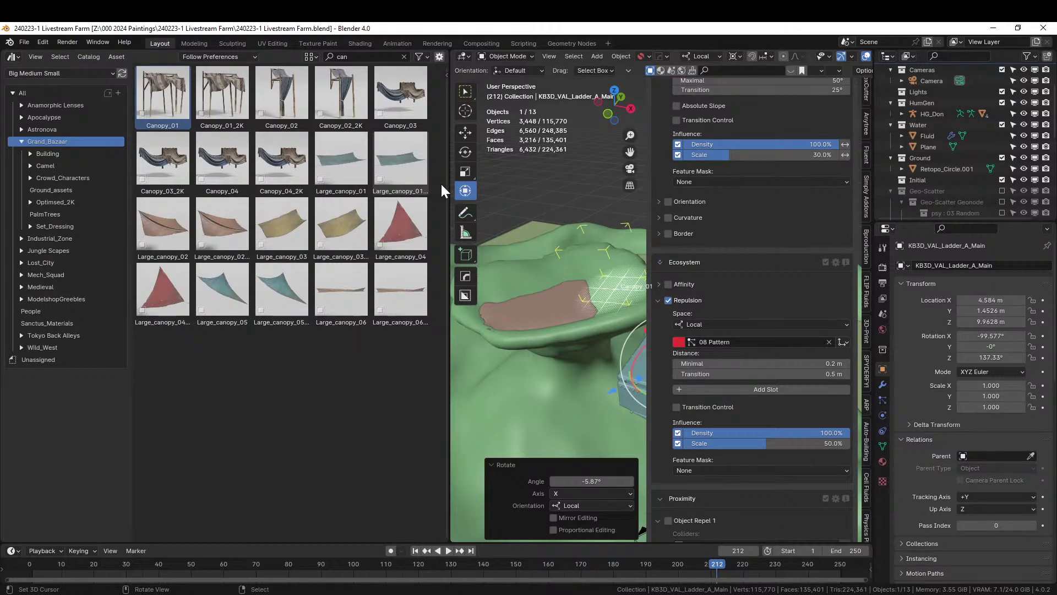
right_click(150, 59)
click(111, 133)
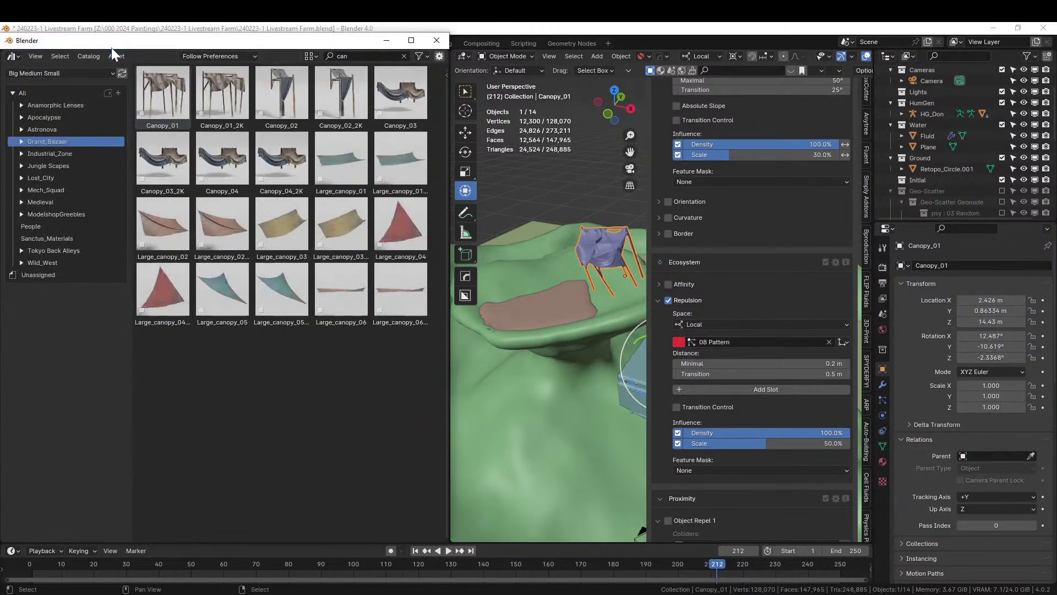
click(436, 41)
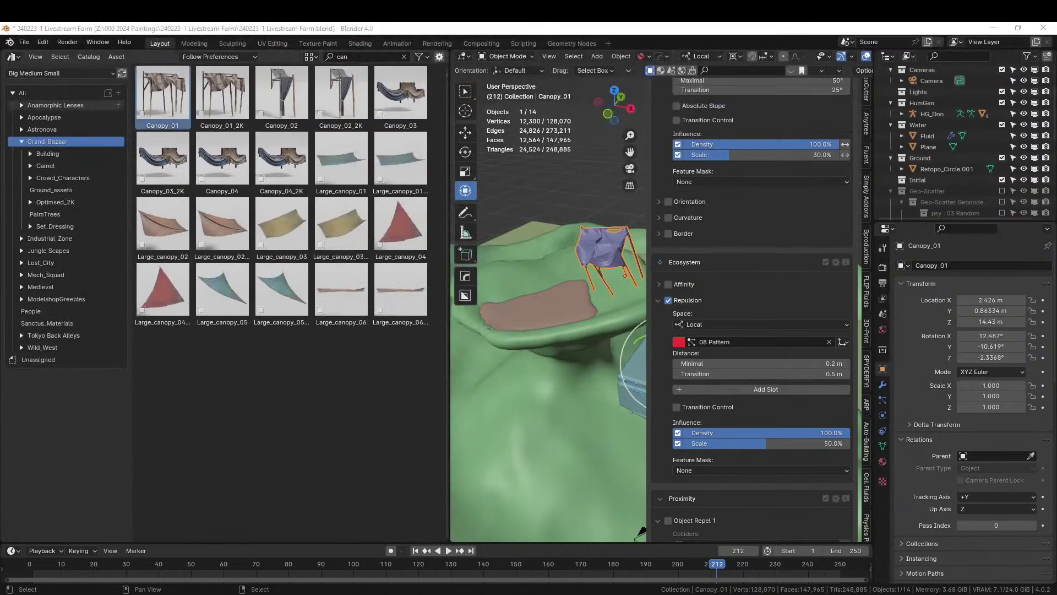
- Close the Asset Browser area beside the 3D viewport and clear the canopy's rotation so it stands upright
right_click(150, 57)
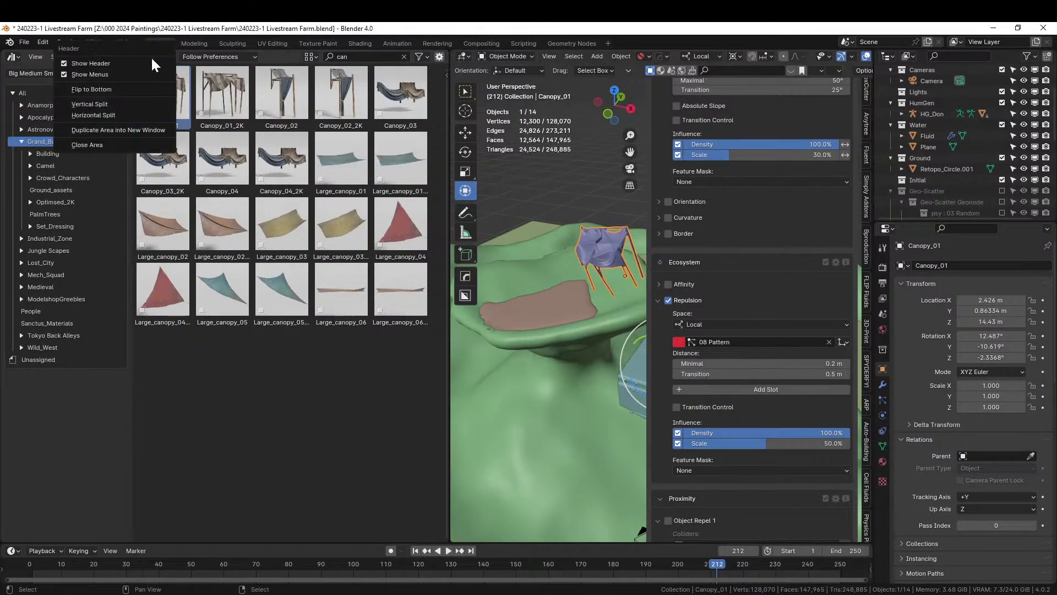
click(111, 144)
click(325, 206)
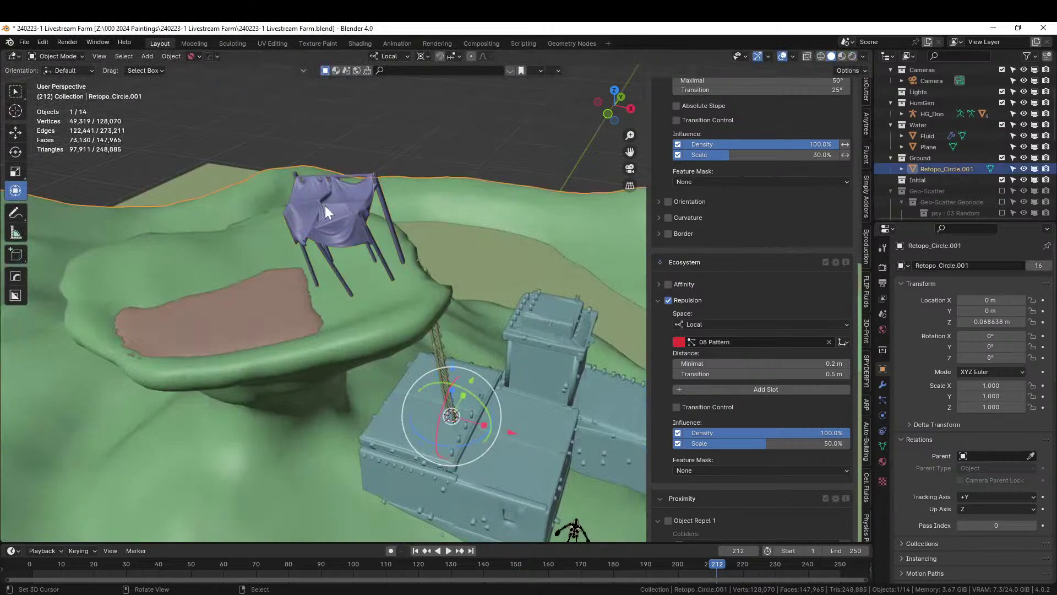
click(325, 206)
key(alt+r)
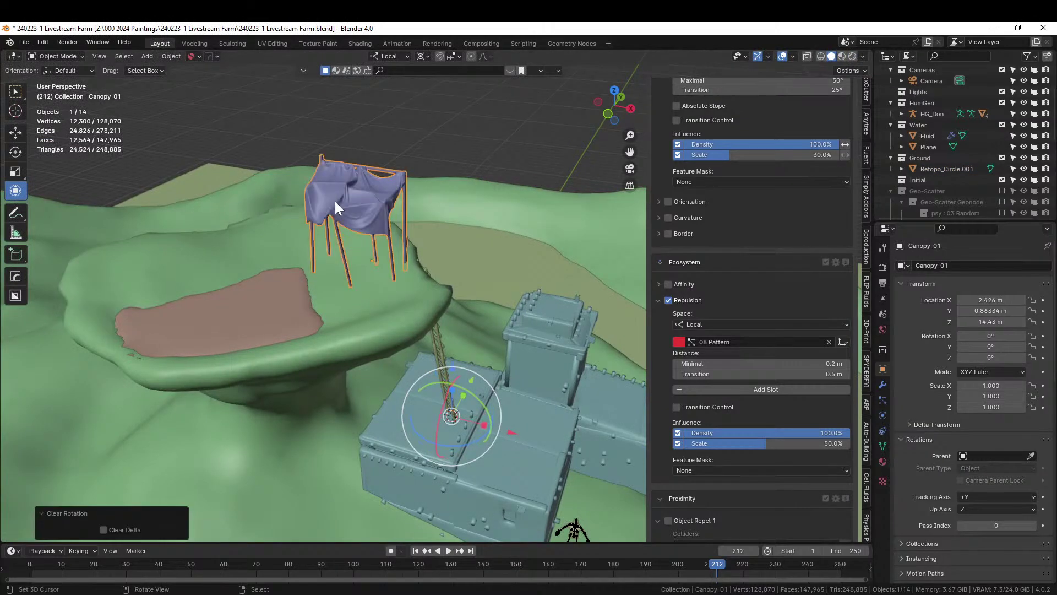
- In top view, rotate the canopy about 49.9° around the vertical axis
middle_drag(376, 211, 397, 296)
key(KP_7)
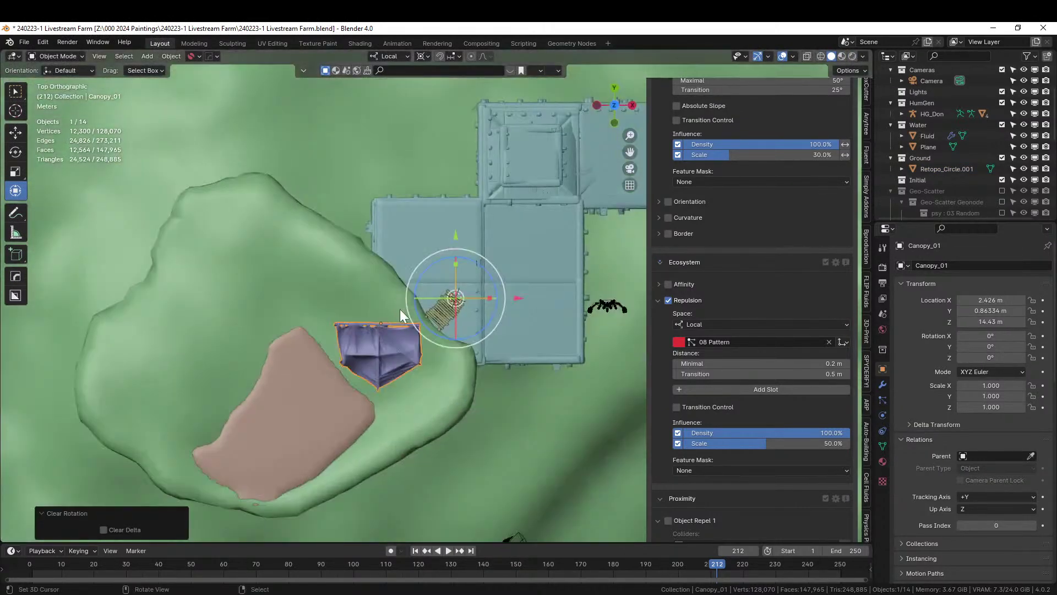
key(r)
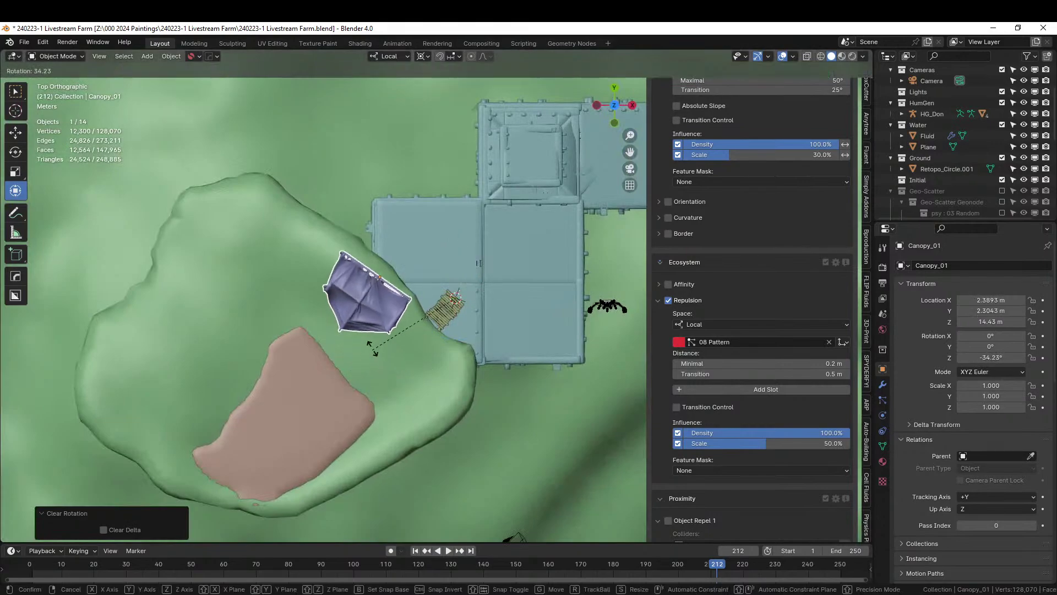
click(384, 319)
- Make transforms pivot on the object's own origin and move the canopy about -1.32 m in X and -3.25 m in Y
click(427, 54)
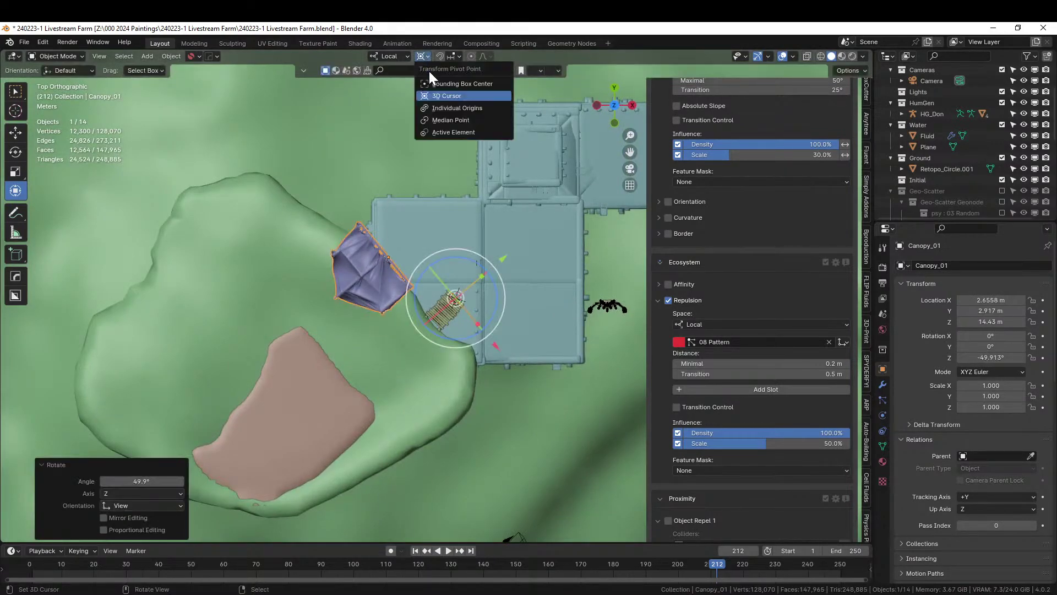
click(462, 114)
key(g)
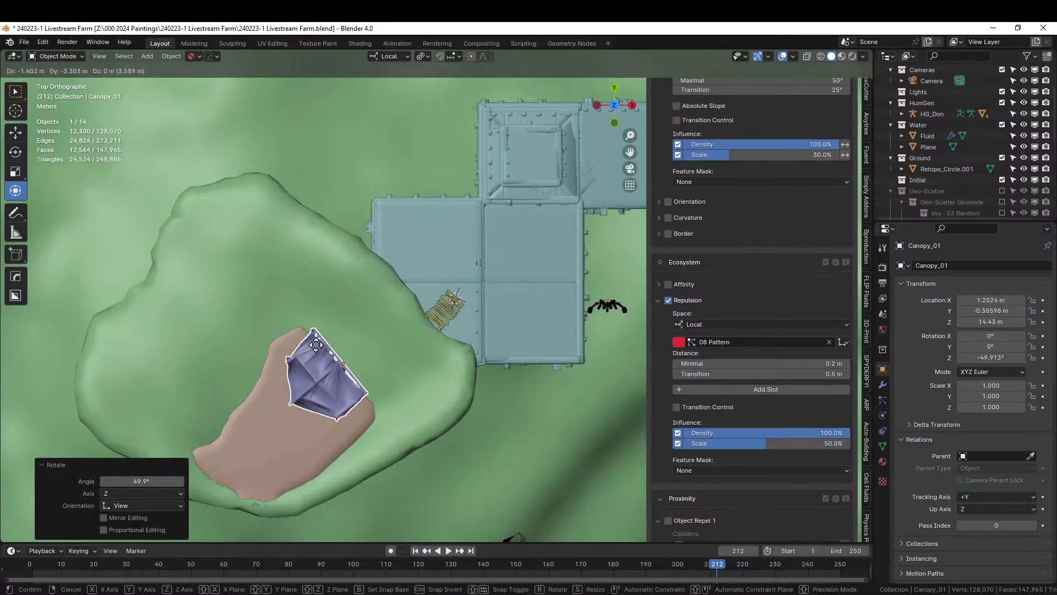
click(319, 345)
- Lower the canopy about 1.16 m along its local Z axis onto the basin
middle_drag(318, 345, 332, 243)
key(g)
key(z)
key(z)
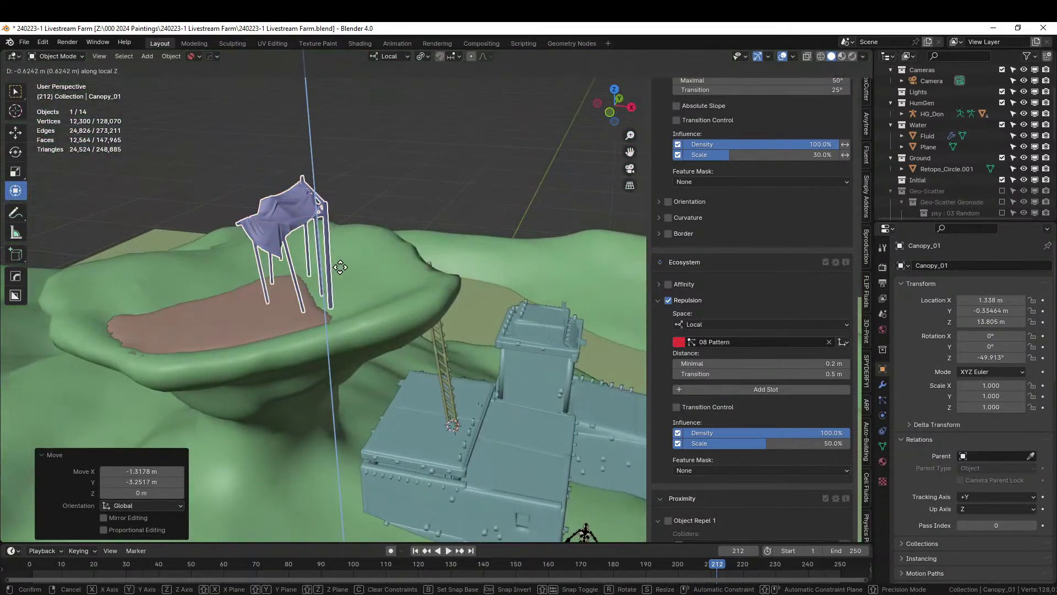
click(345, 279)
mouse_move(346, 279)
middle_down()
mouse_move(323, 246)
mouse_move(299, 279)
mouse_move(312, 319)
mouse_move(286, 290)
mouse_move(365, 263)
mouse_move(389, 268)
mouse_move(391, 326)
mouse_move(339, 278)
middle_up()
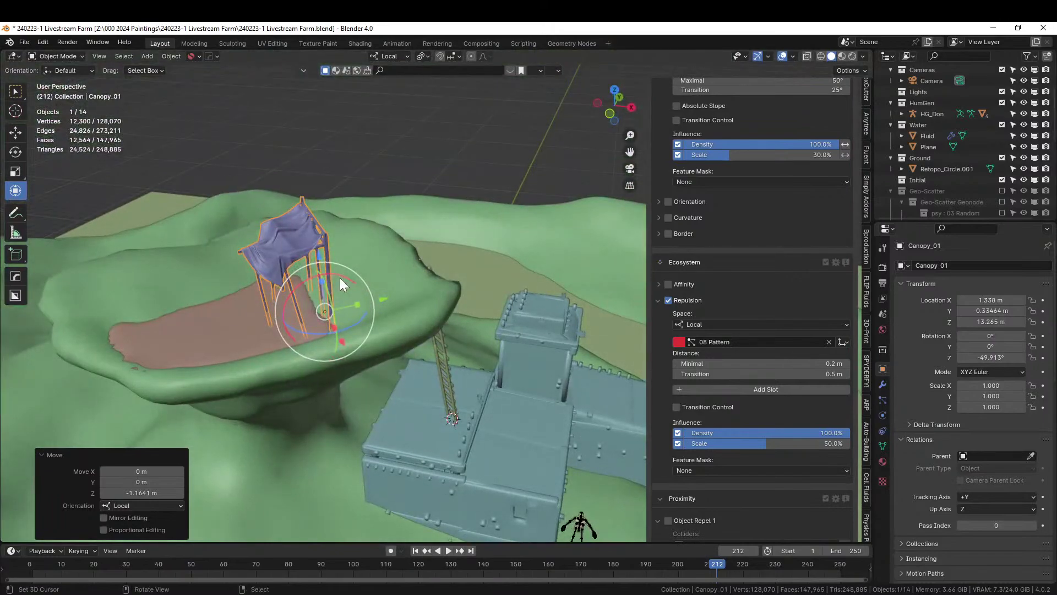
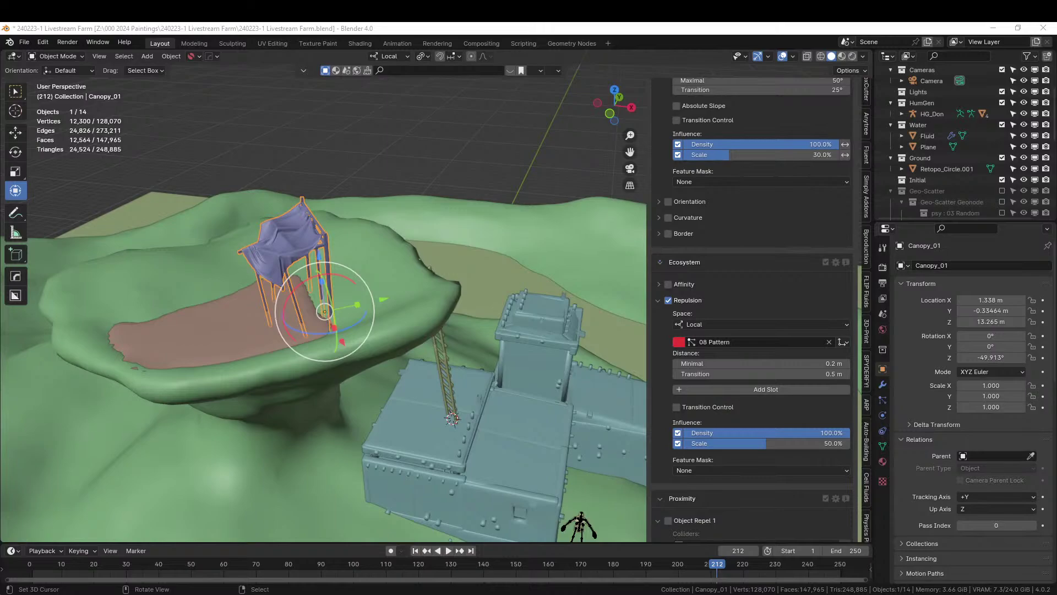
- Place the Dish_Clay1 asset on the house roof near the foot of the ladder and frame it
drag(548, 25, 465, 394)
drag(527, 388, 530, 384)
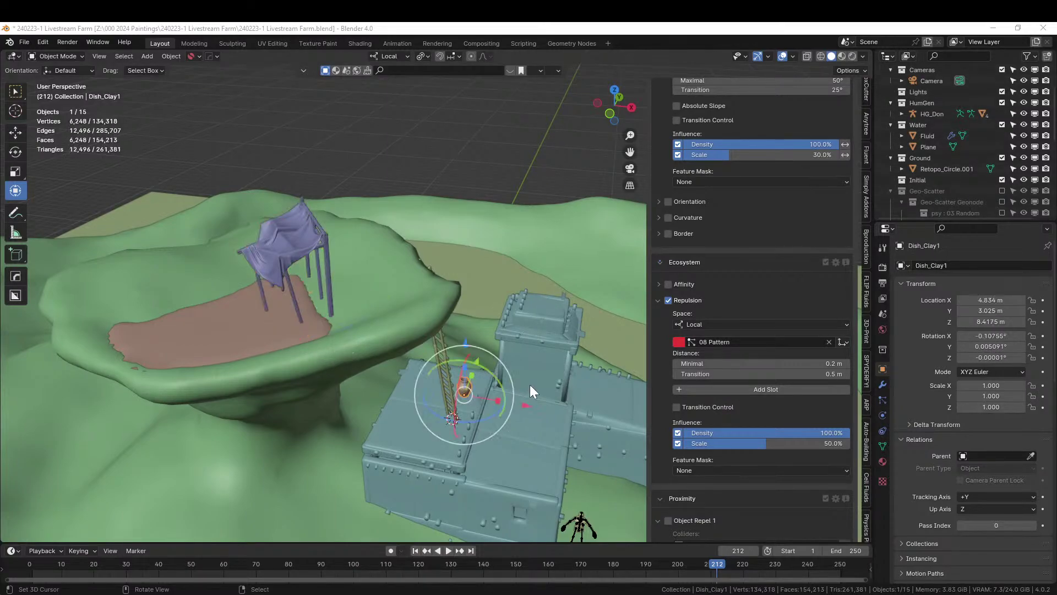
key(KP_Decimal)
scroll(529, 384, down, 5)
middle_drag(530, 384, 407, 458)
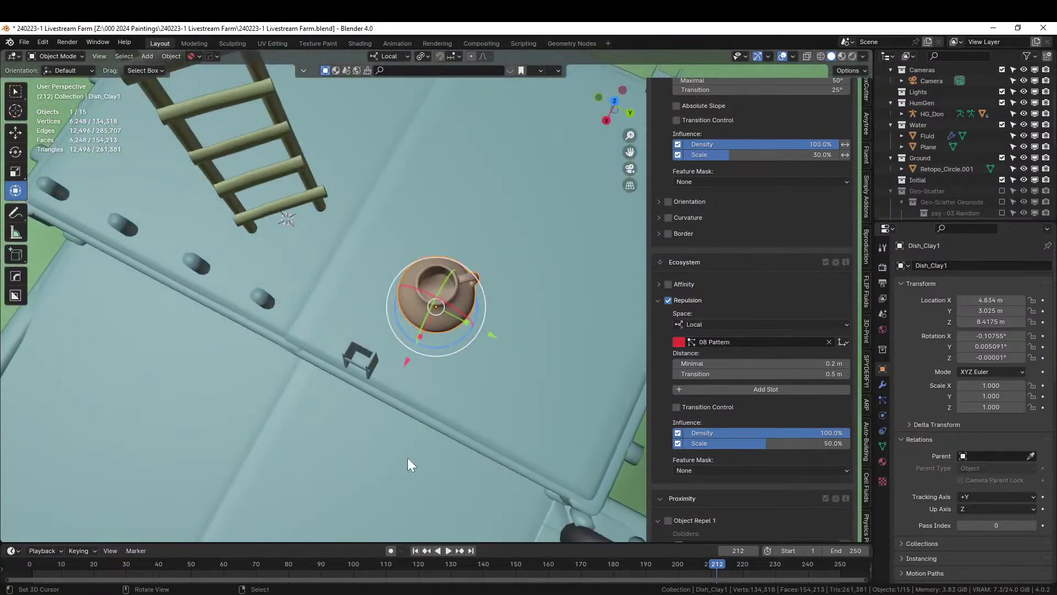
- In top view, make three linked duplicates of the clay jug and cluster them around the original
key(KP_7)
key(alt+d)
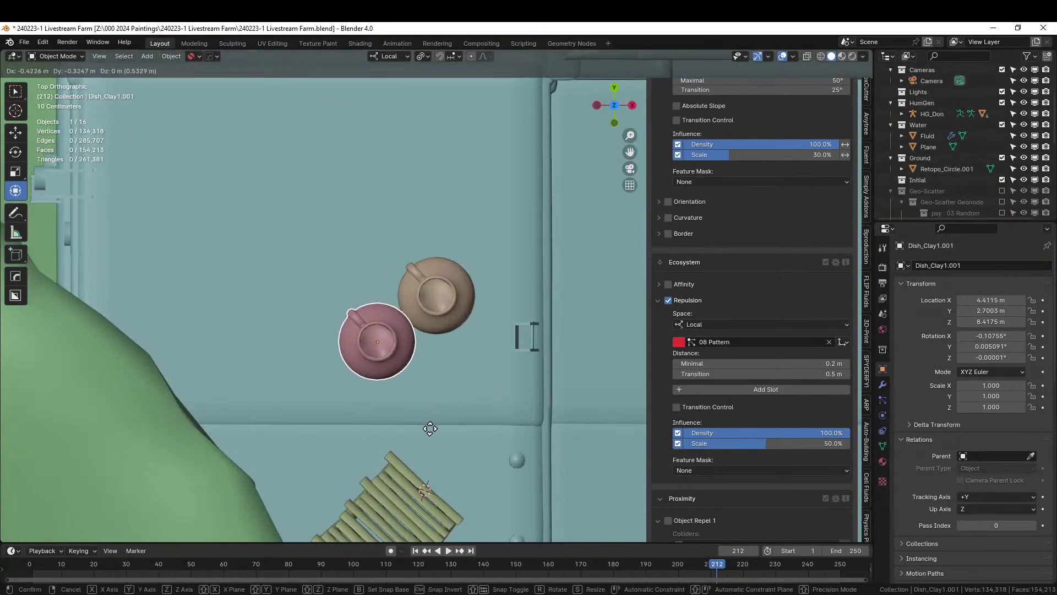
click(428, 439)
key(alt+d)
click(399, 352)
key(alt+d)
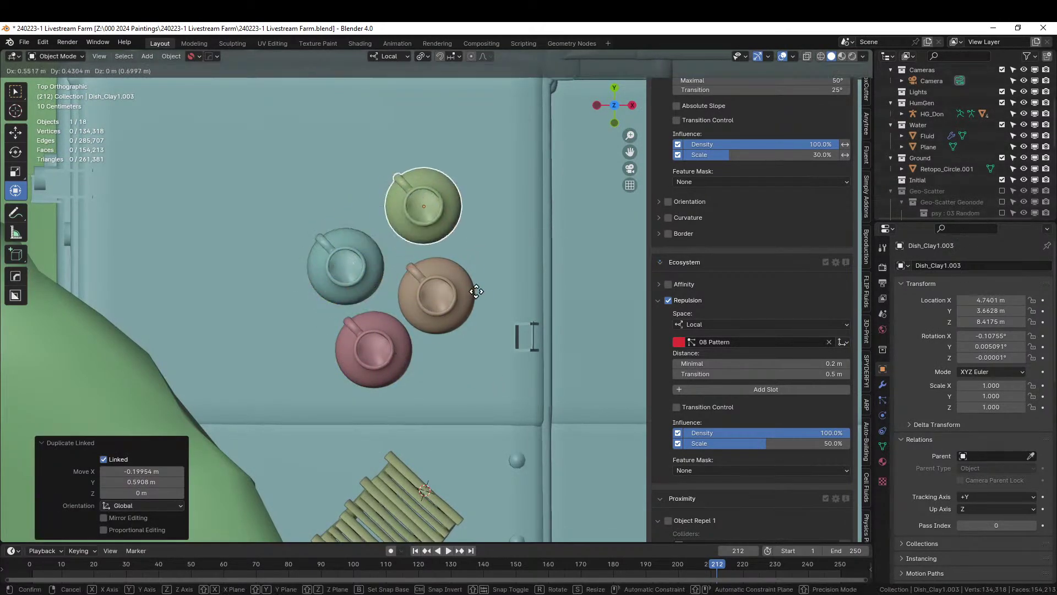
click(477, 293)
- Vary the jug handles' directions by rotating the last duplicate about 58.3°, the first duplicate freely, and the original about 88.2°
key(r)
click(408, 323)
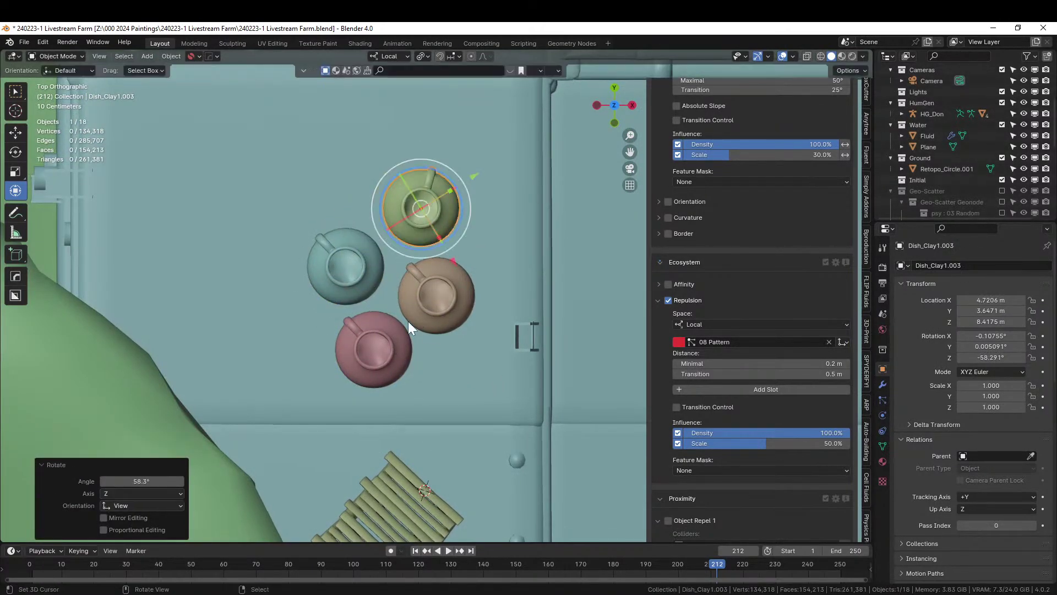
click(388, 349)
key(r)
click(382, 332)
click(451, 299)
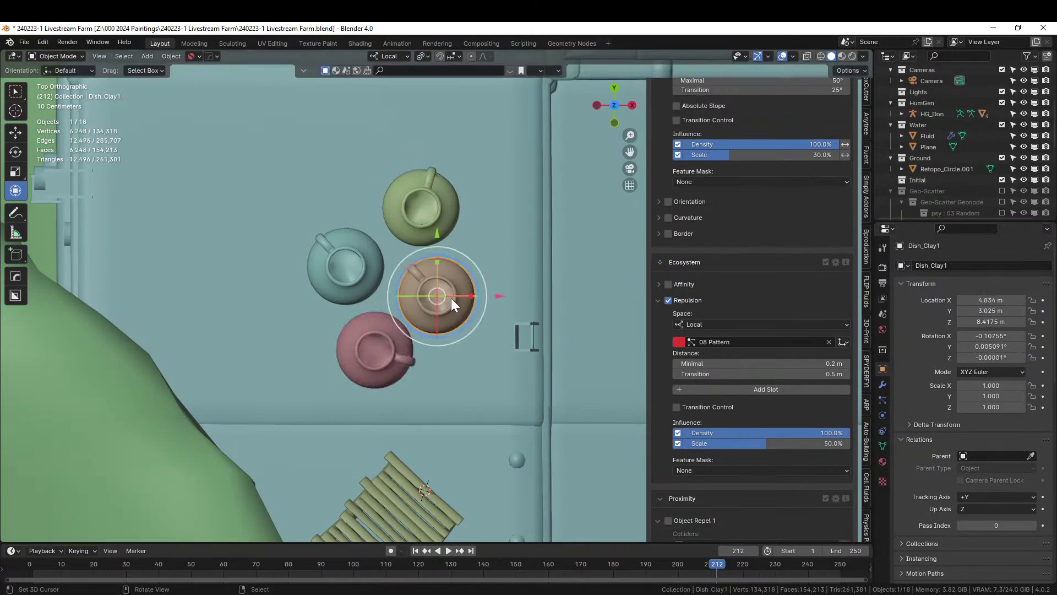
key(r)
click(462, 306)
middle_drag(462, 306, 468, 385)
scroll(367, 218, down, 3)
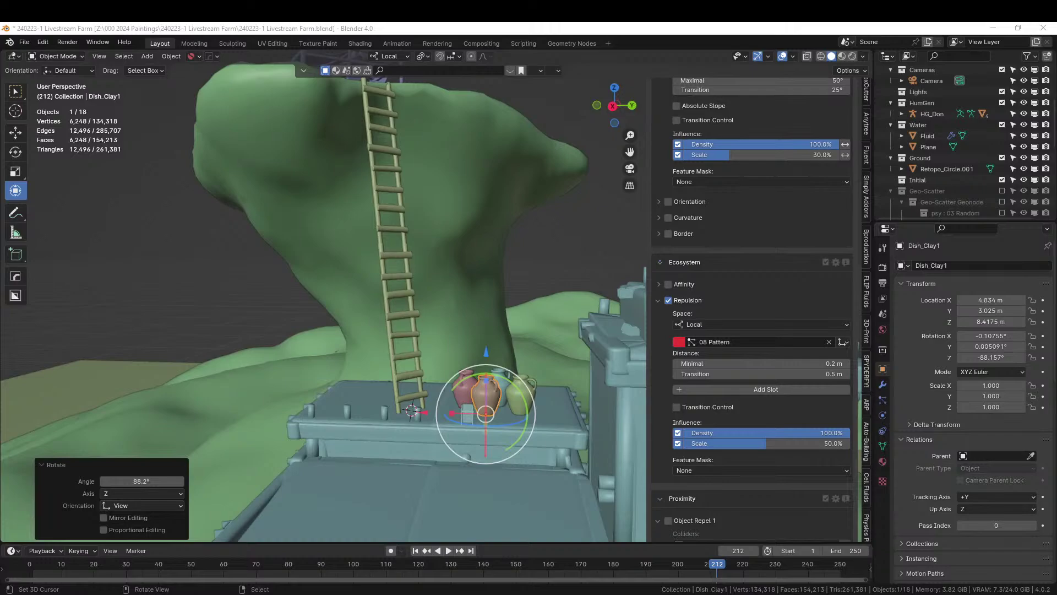
- Place the Door_04 asset on the house's outer wall and clear its rotation
middle_drag(642, 279, 232, 303)
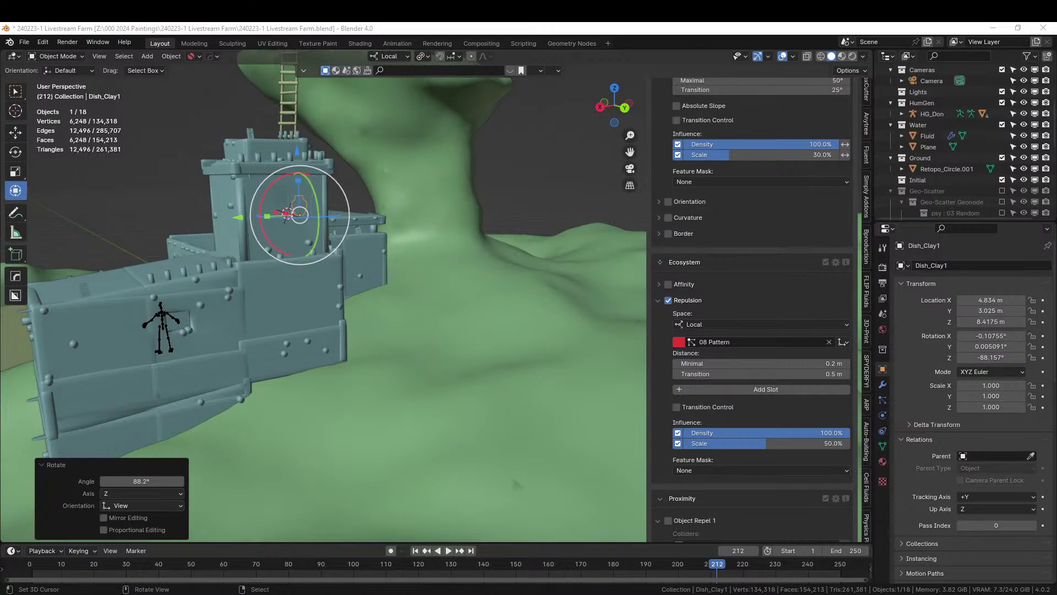
drag(297, 184, 290, 315)
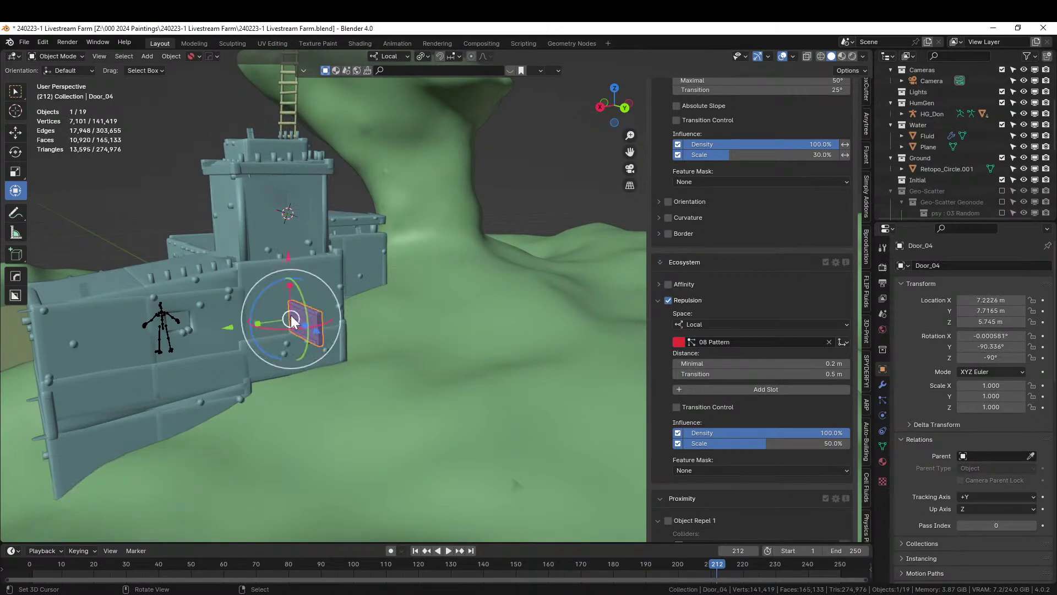
key(alt+r)
scroll(291, 315, up, 5)
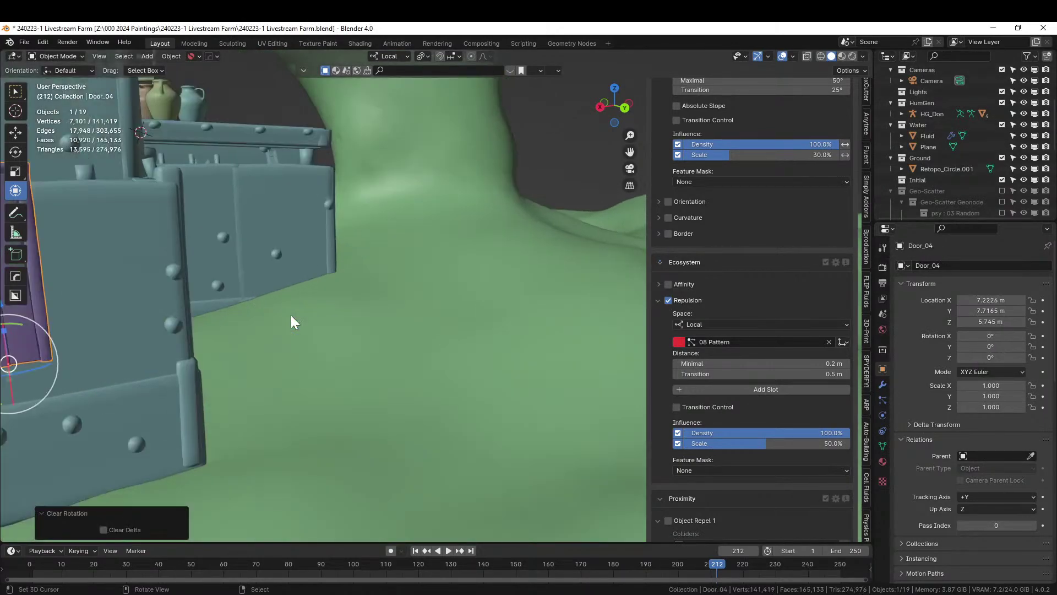
- Rotate the door 180° around its Z axis and lower it about 1.68 m along local Z to the ground
middle_drag(303, 316, 379, 288)
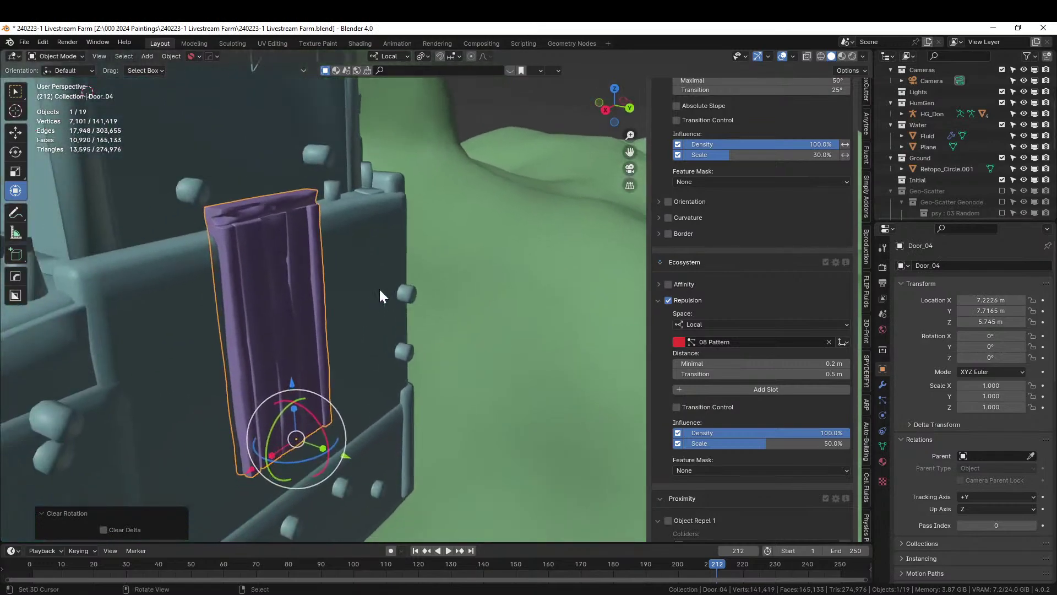
text(rz180)
key(Return)
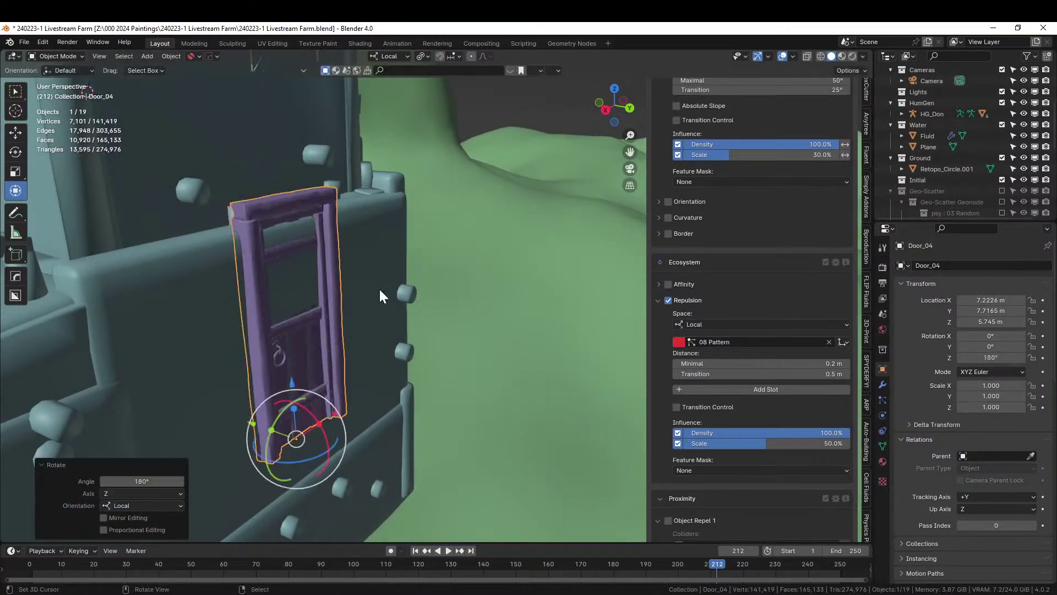
middle_drag(385, 283, 414, 202)
key(z)
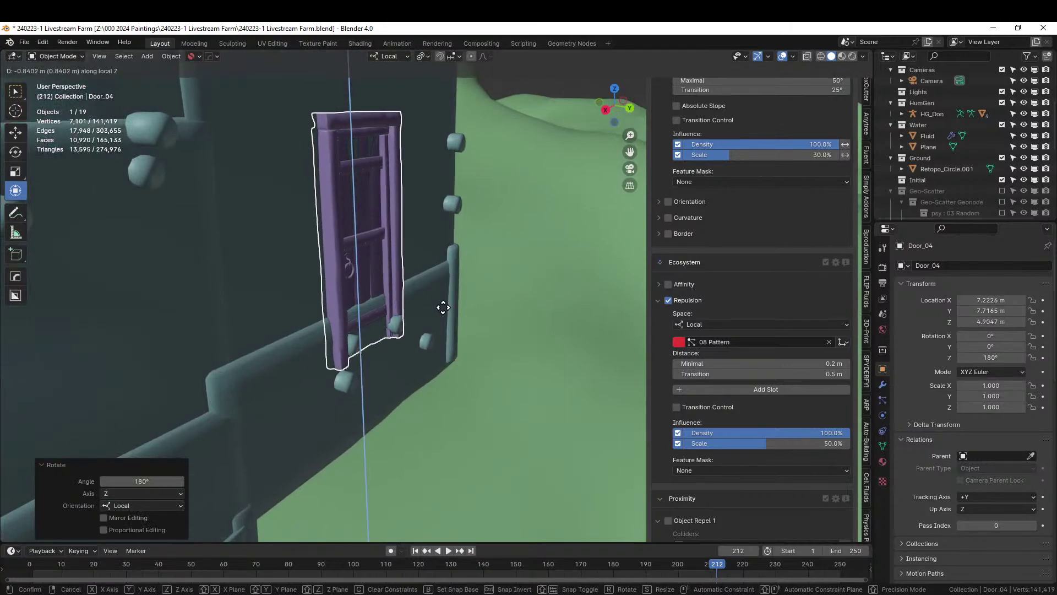
click(449, 387)
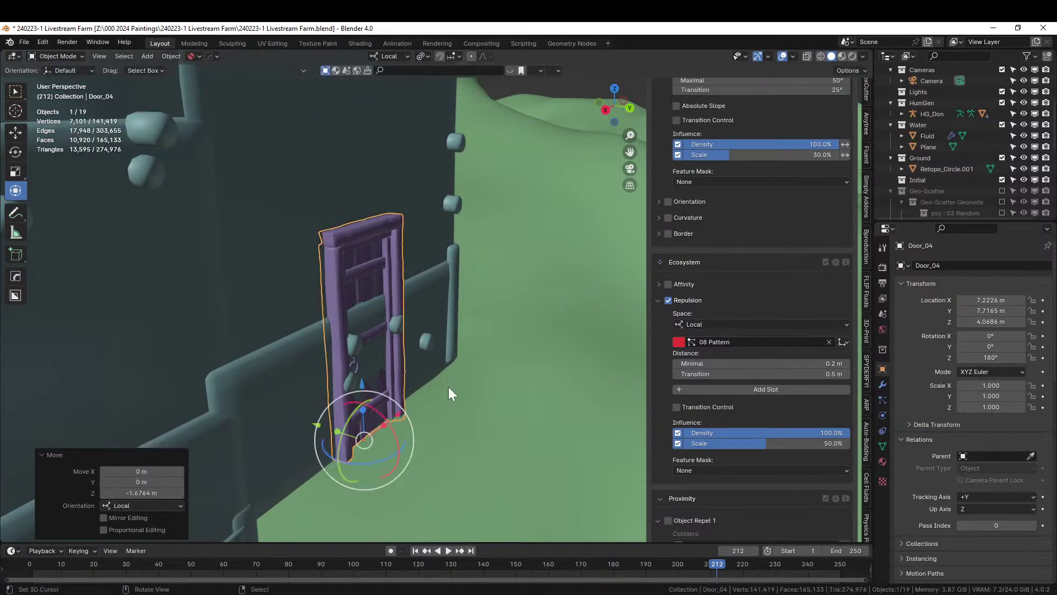
- Shift the door along its local Y axis so its whole front stands clear of the house wall
mouse_move(449, 386)
middle_down()
mouse_move(371, 377)
mouse_move(427, 385)
middle_up()
scroll(365, 374, down, 3)
scroll(371, 364, up, 3)
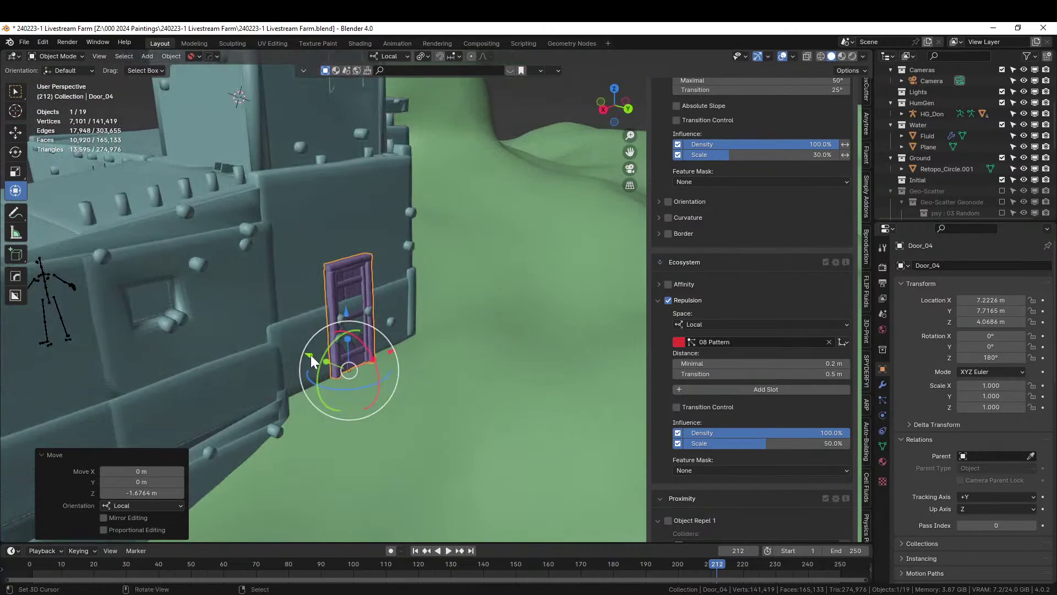
middle_drag(318, 355, 345, 361)
drag(356, 360, 355, 358)
middle_drag(355, 358, 279, 219)
- Extrude the house wall face beside the door outward by about 0.4 m
click(279, 220)
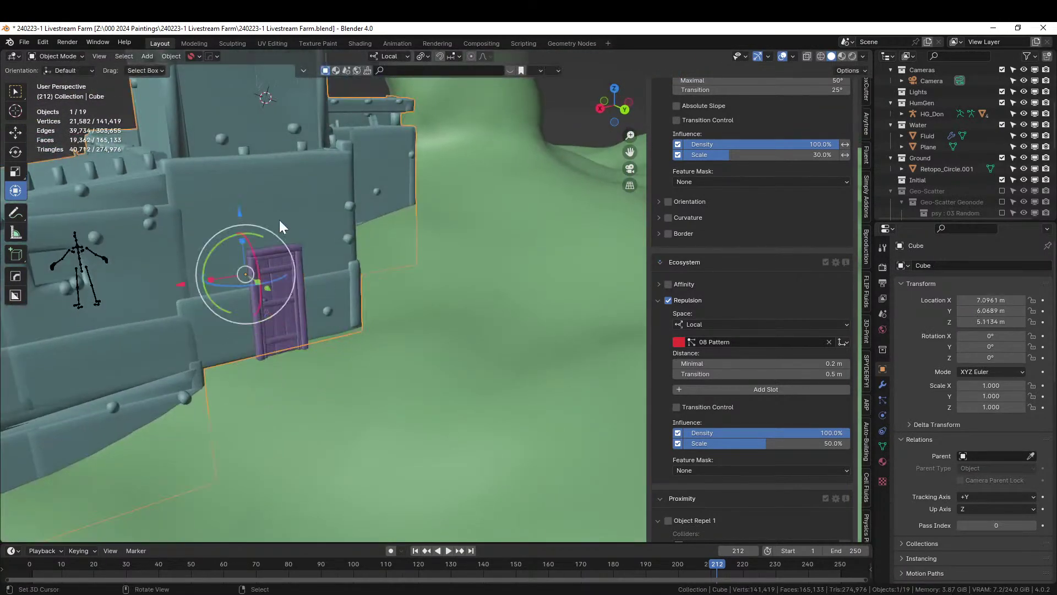
key(Tab)
scroll(280, 220, up, 4)
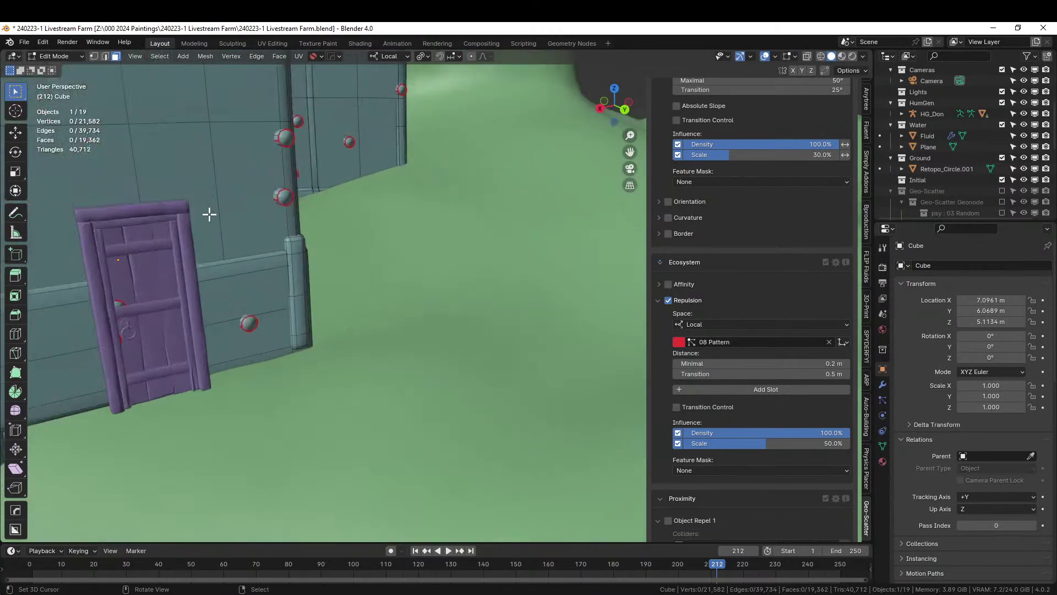
middle_drag(276, 253, 297, 238)
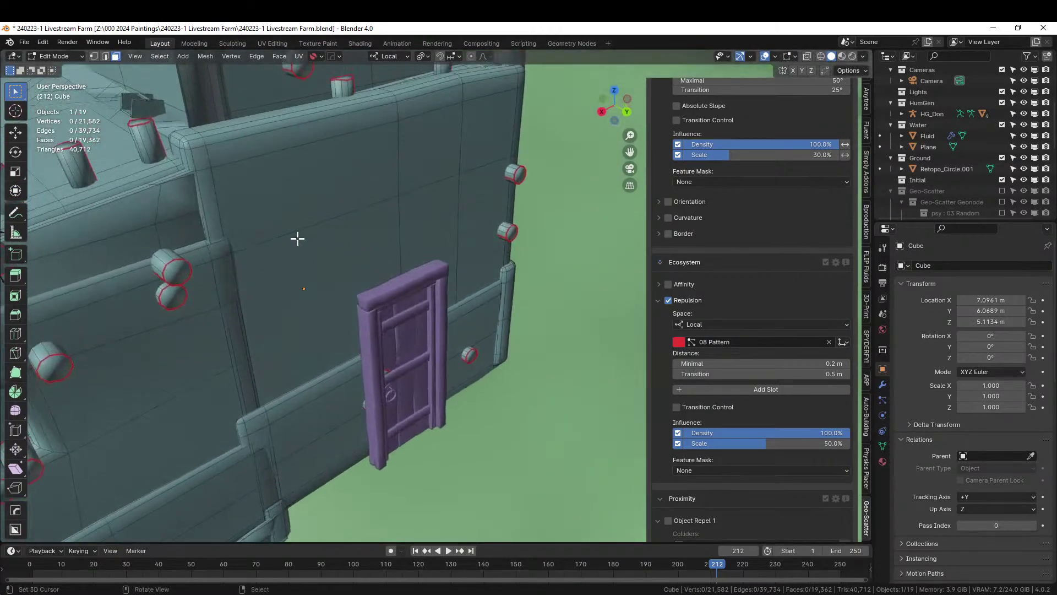
key(shift+a)
click(308, 270)
key(g)
key(z)
key(z)
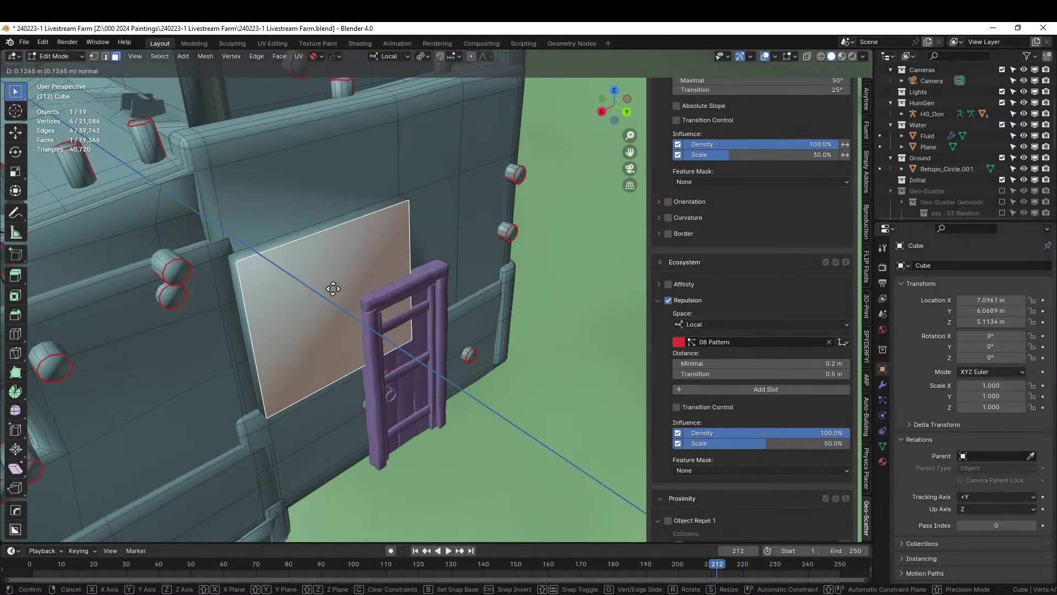
click(352, 310)
- Extrude the underside of the new wall block about 1.85 m down to the ground and leave mesh editing
middle_drag(356, 303, 388, 145)
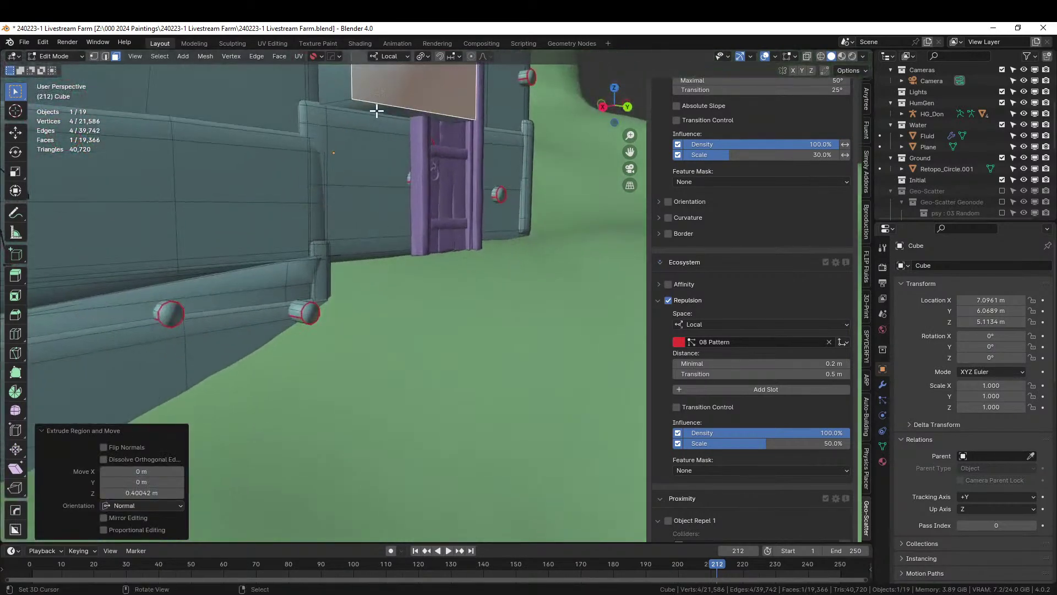
key(e)
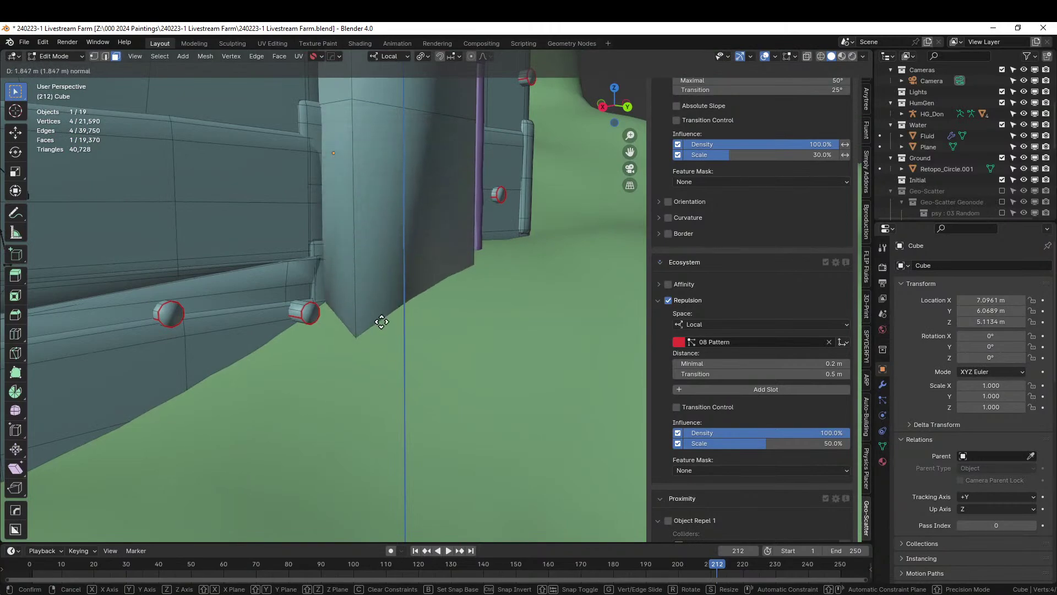
click(382, 322)
key(Tab)
middle_drag(388, 298, 396, 325)
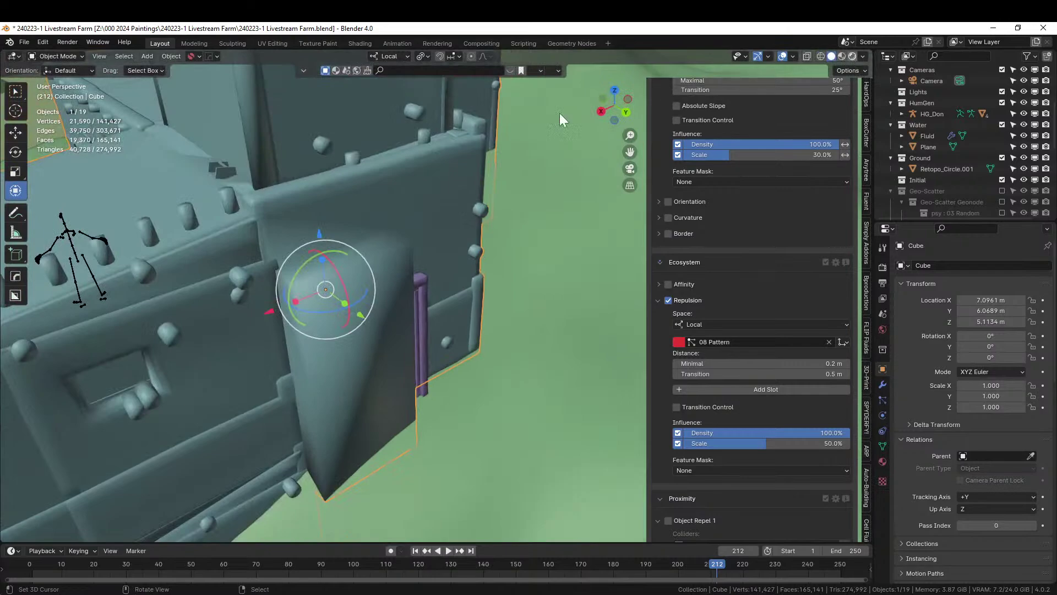
- Switch to rendered shading and unwrap the wall block's lower front face together with its top face
key(z)
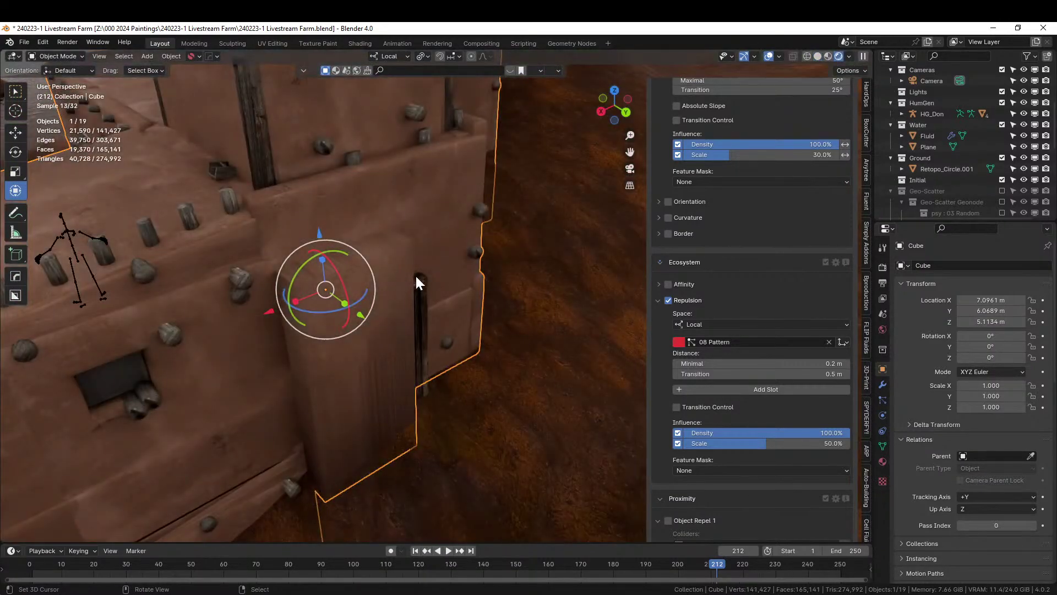
middle_drag(416, 281, 384, 275)
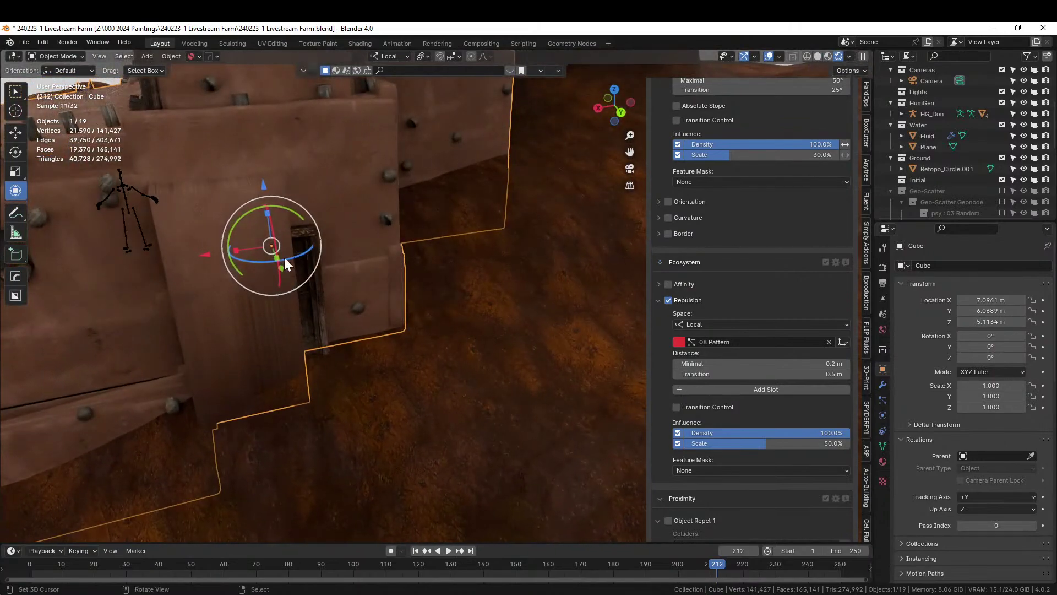
key(Tab)
click(248, 326)
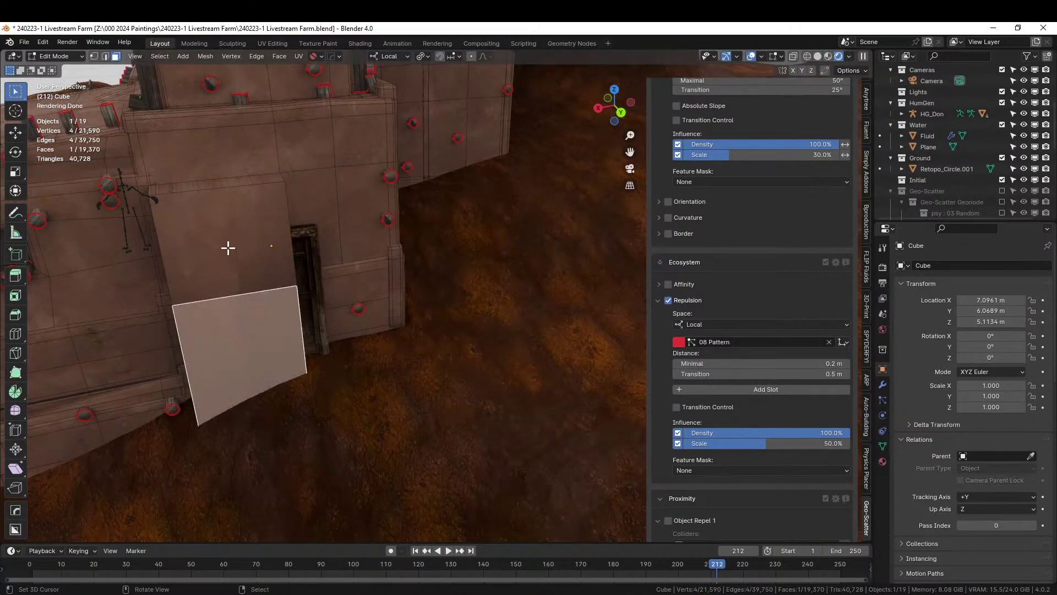
shift+click(220, 182)
key(u)
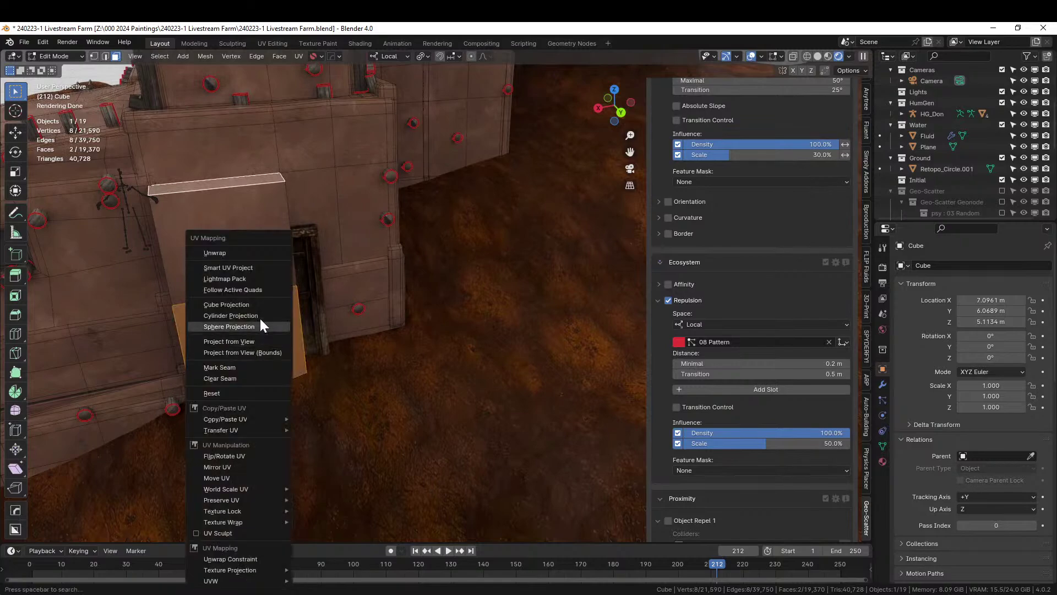
click(240, 255)
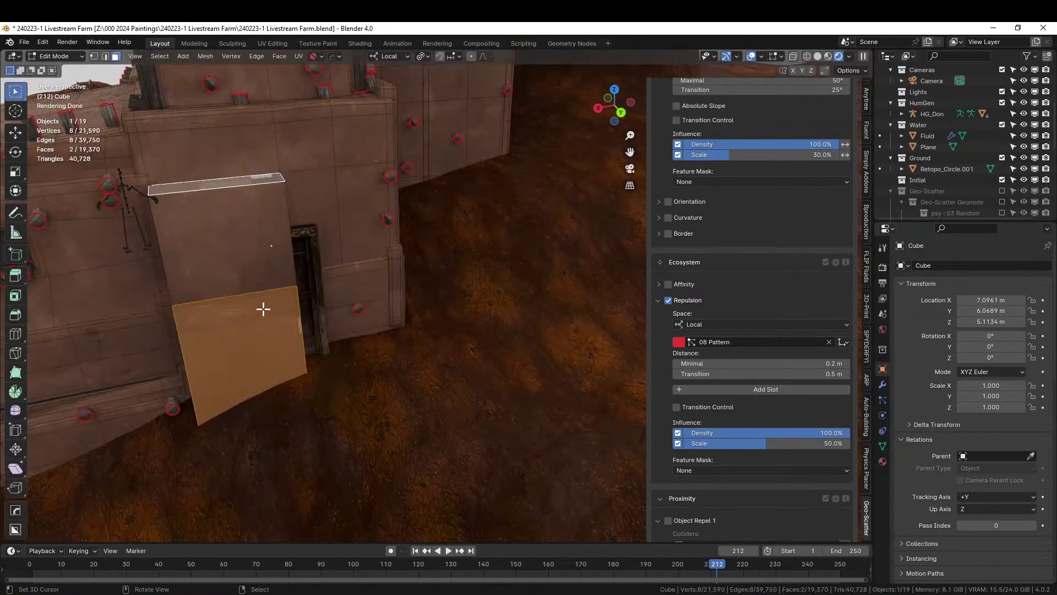
- Add the block's upper front face to the selection and frame the UVs in the UV Editing workspace
key(u)
shift+click(228, 250)
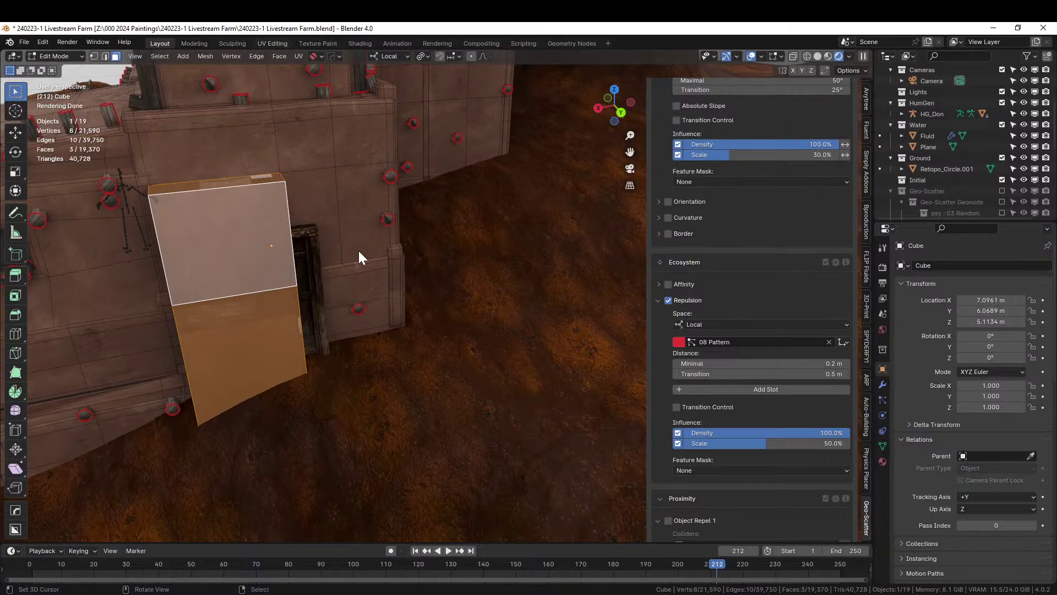
key(ctrl+Page_Down)
key(ctrl+Page_Down)
key(ctrl+Page_Down)
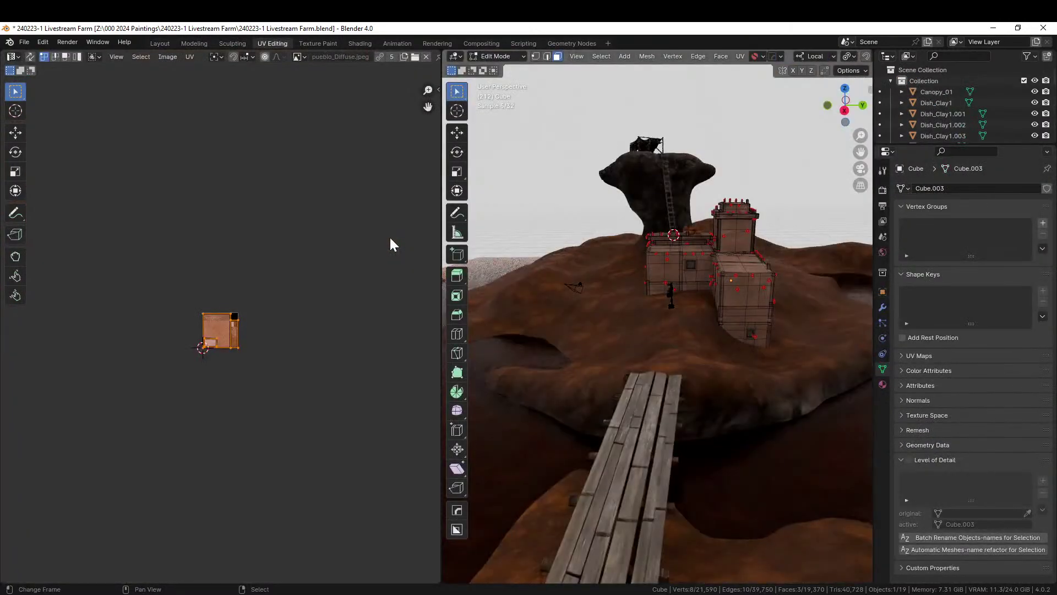
key(KP_Decimal)
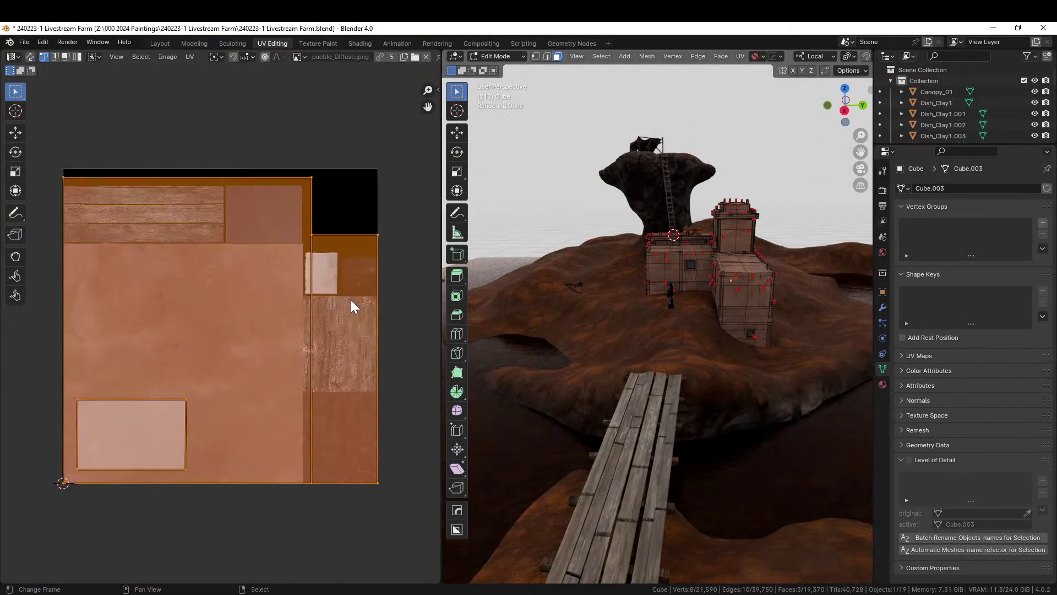
- Unwrap the block's lower front face by itself, then shrink its UV island and place it low on the plaster area of the texture
middle_drag(772, 247, 699, 236)
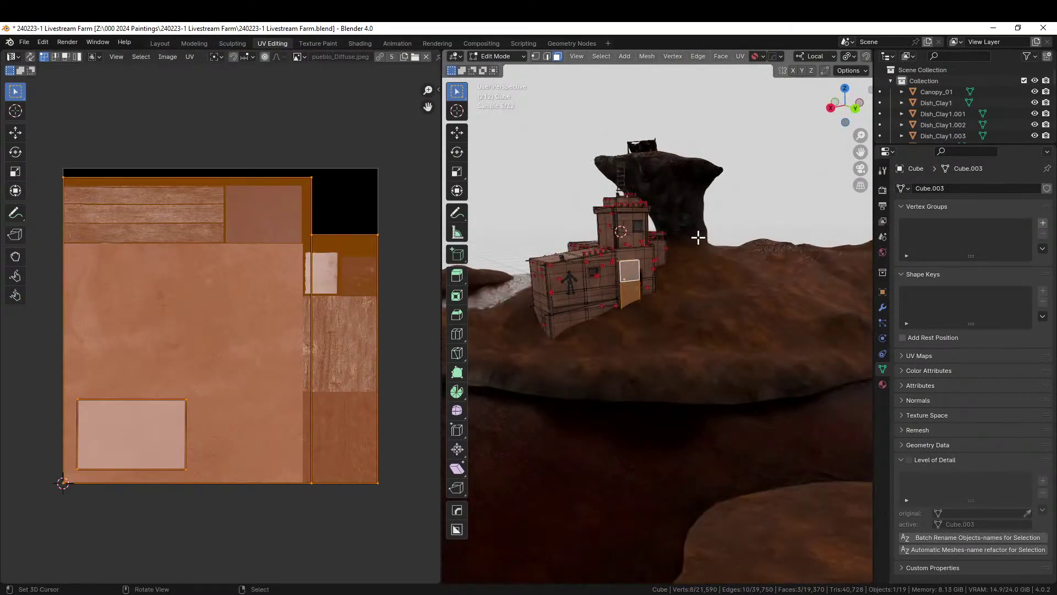
click(635, 269)
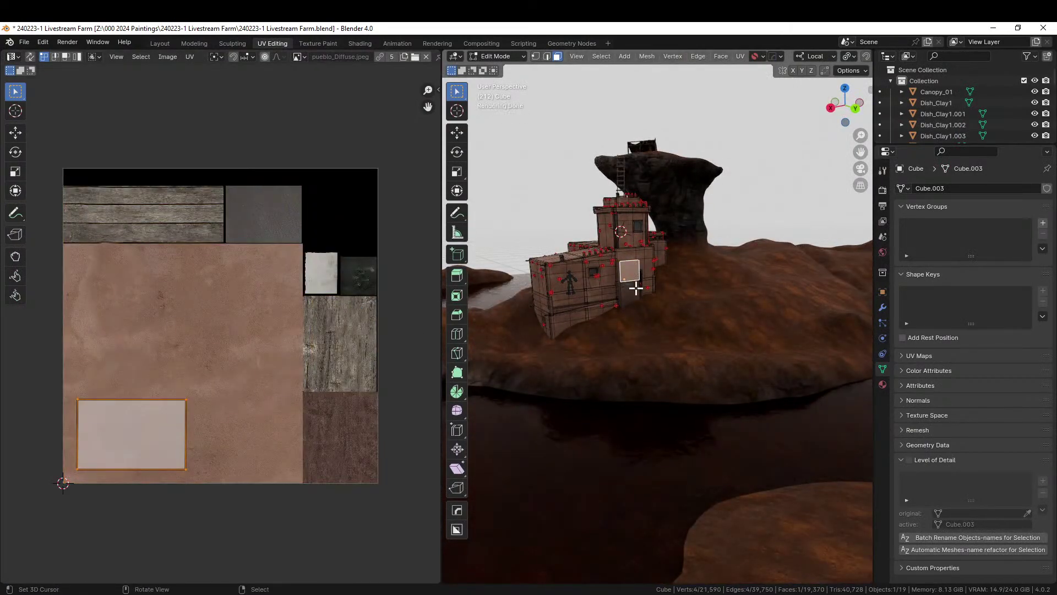
key(u)
click(634, 290)
key(s)
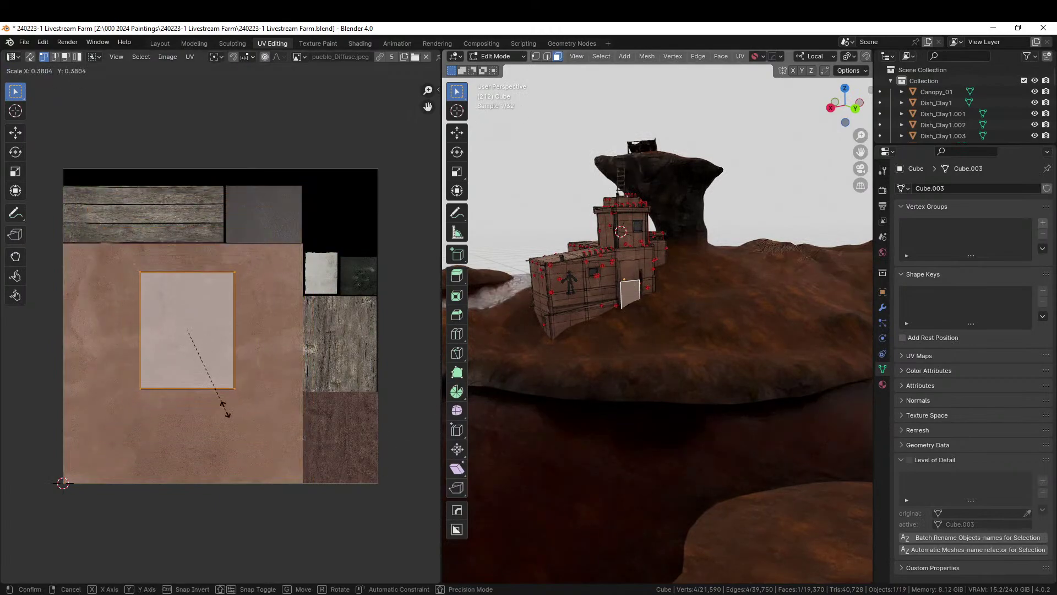
click(201, 427)
key(g)
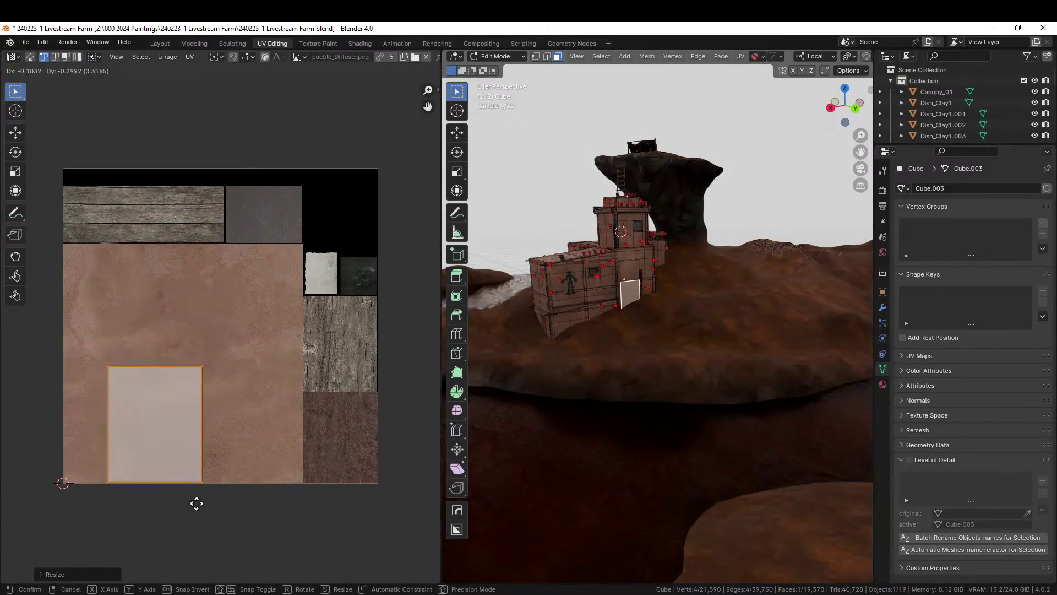
click(194, 504)
- Shrink the UV island of the block's top face, move it onto the plaster area, and leave mesh editing
scroll(662, 304, up, 6)
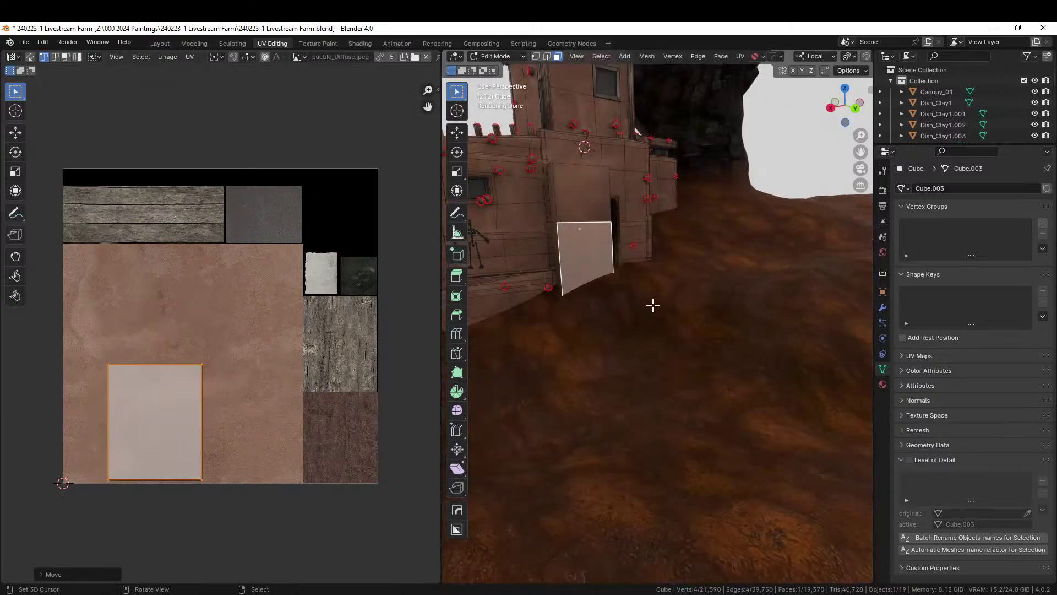
middle_drag(639, 305, 697, 404)
click(696, 405)
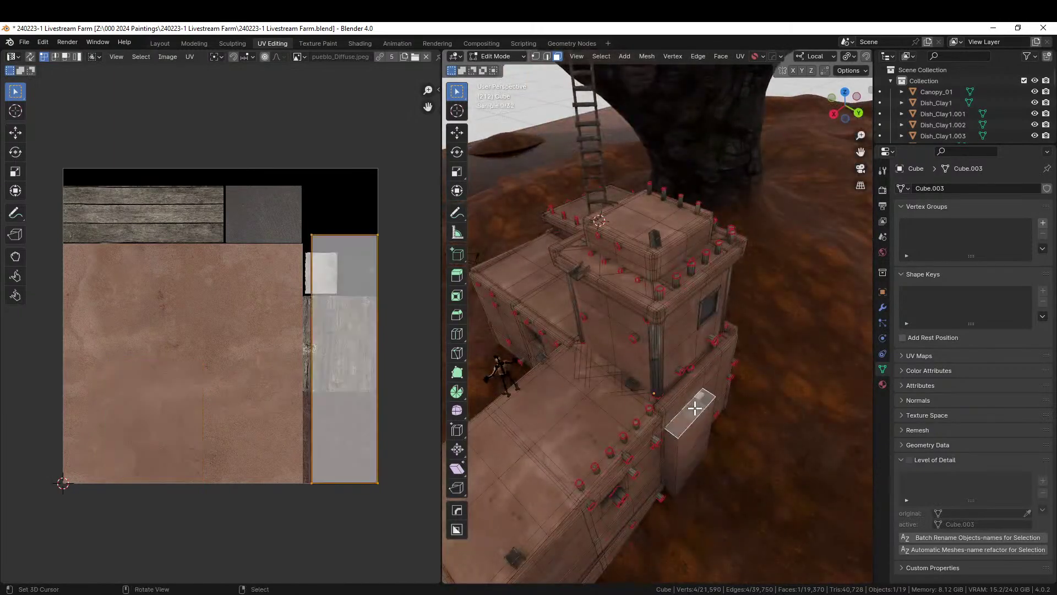
key(s)
click(352, 384)
key(g)
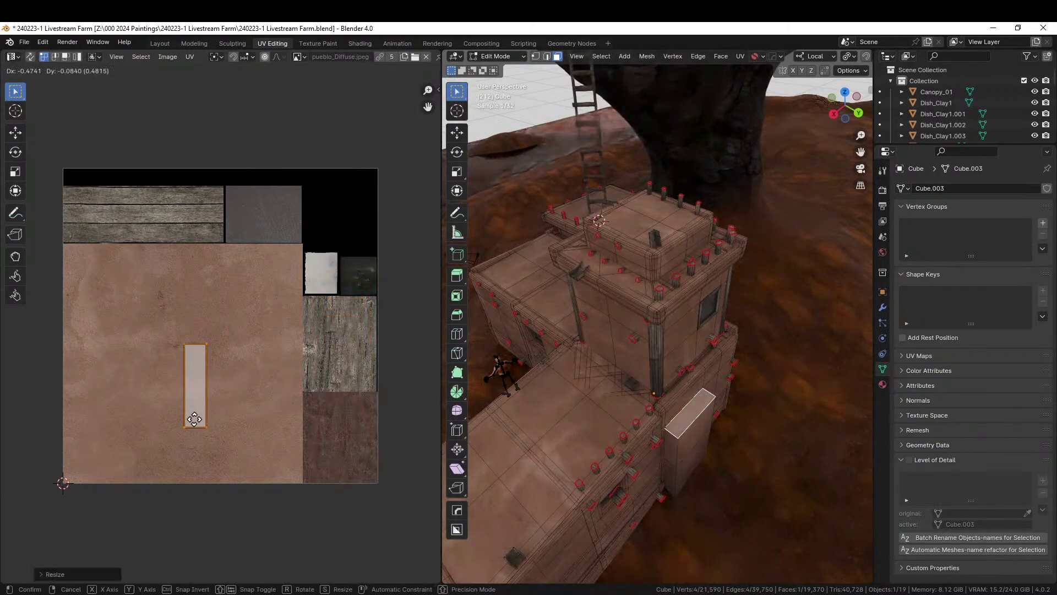
click(165, 424)
key(Tab)
middle_drag(718, 443, 700, 438)
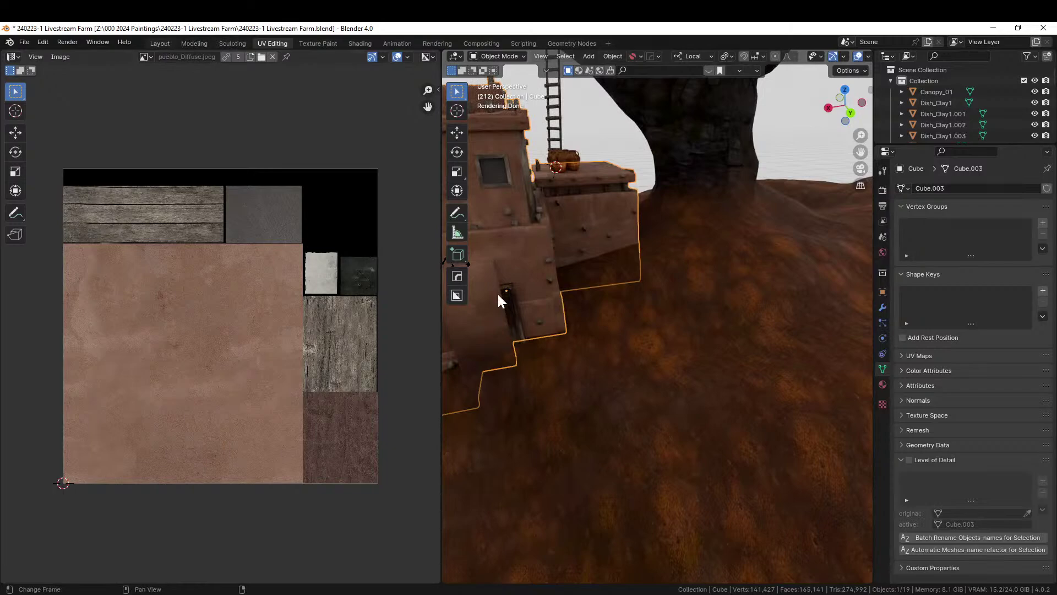
- Back in the Layout workspace, move the door about -0.71 m along local X and -0.37 m along local Y onto the block's front
key(ctrl+Page_Up)
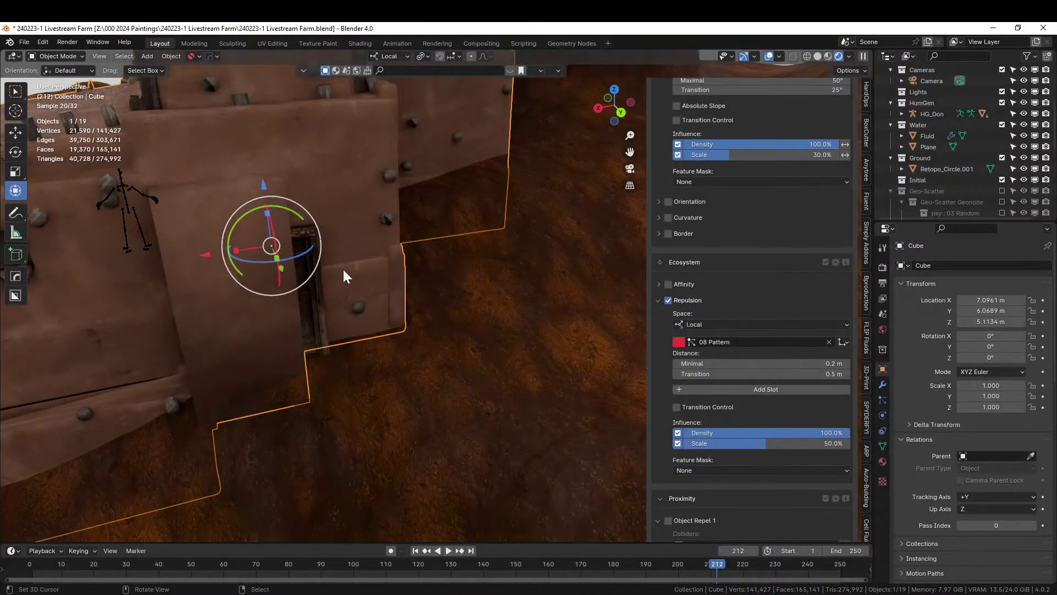
click(306, 232)
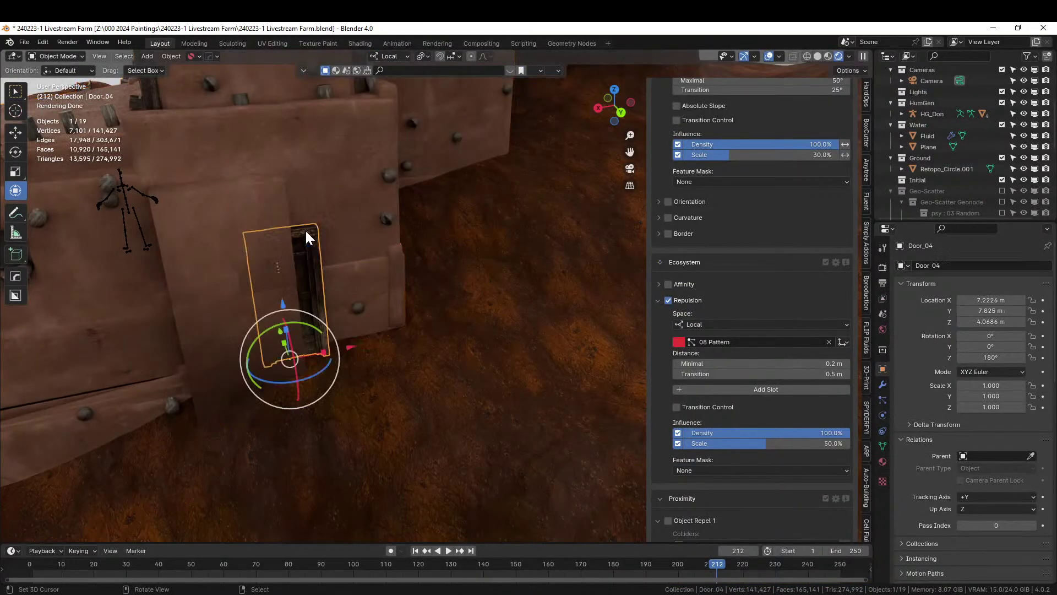
drag(352, 348, 296, 351)
middle_drag(296, 351, 332, 348)
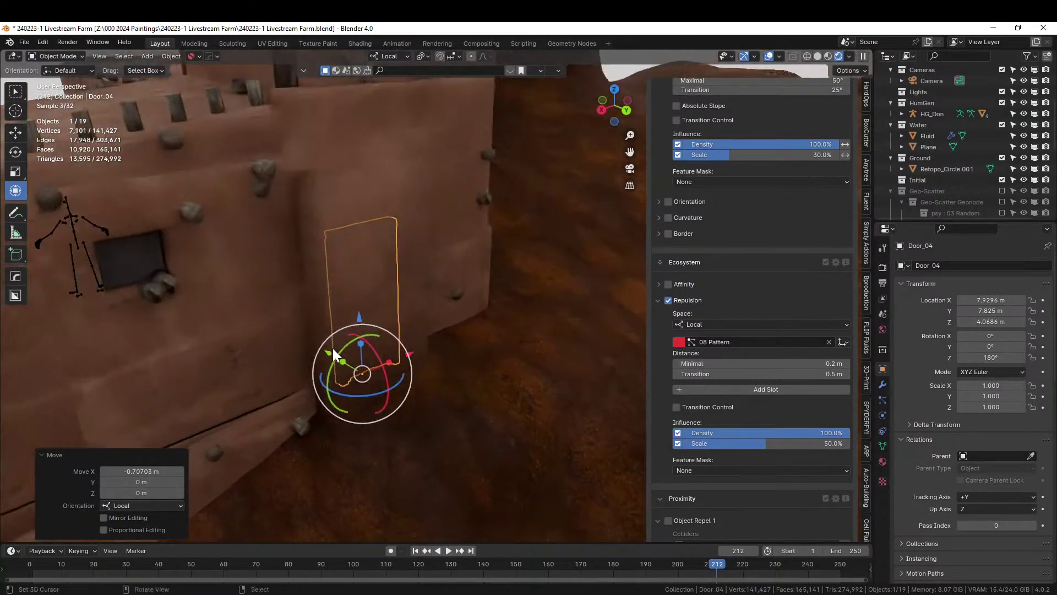
key(g)
key(y)
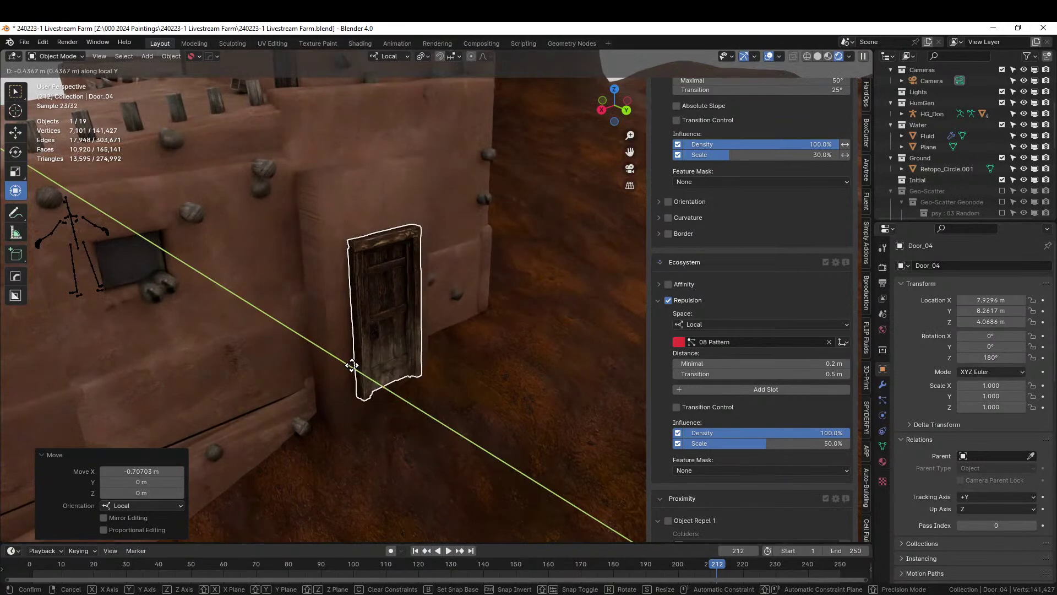
click(349, 363)
scroll(348, 338, up, 4)
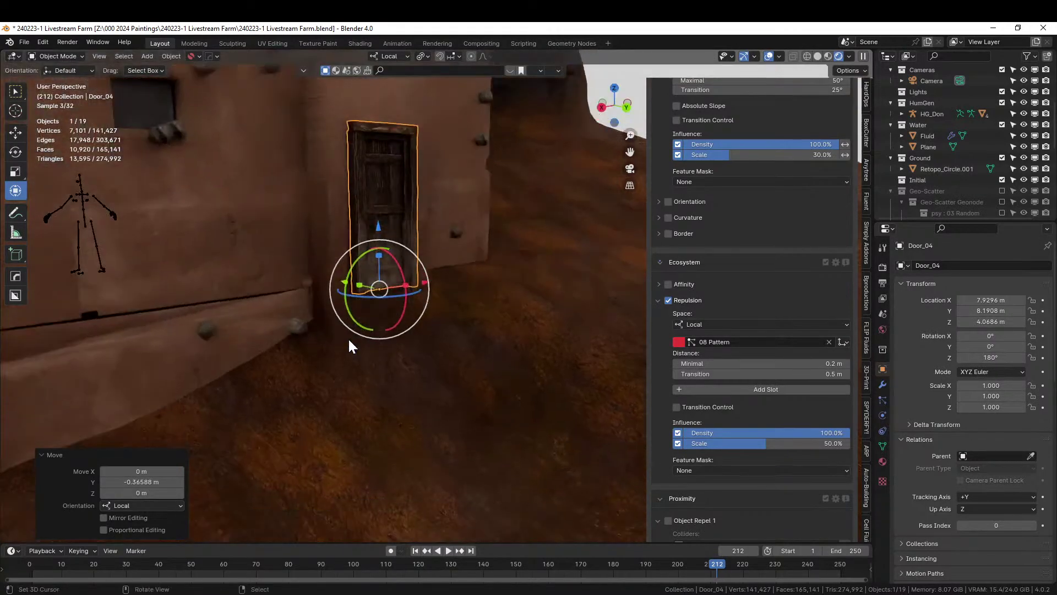
middle_drag(350, 332, 408, 336)
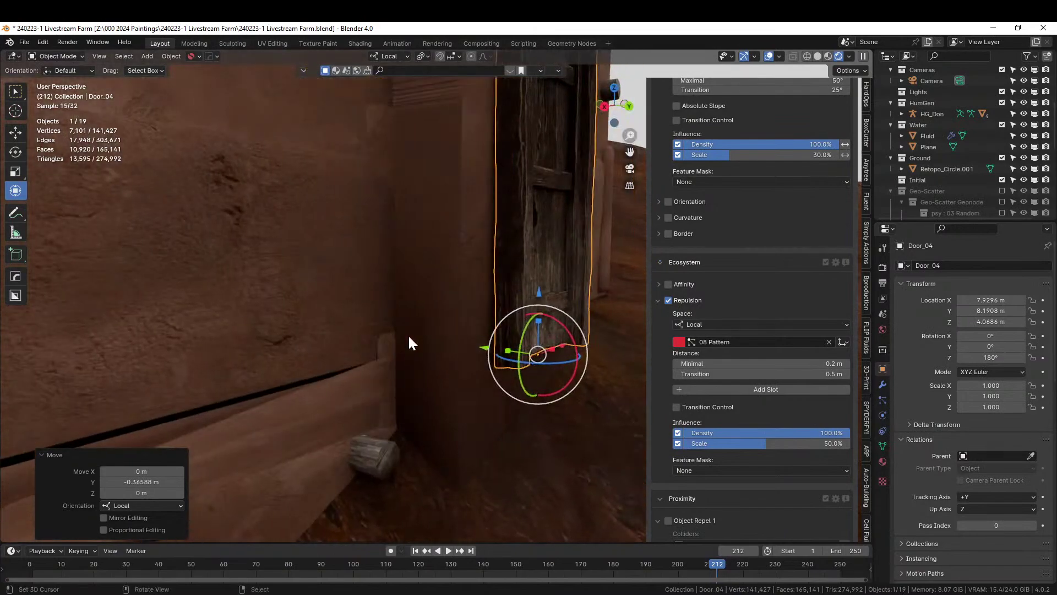
scroll(405, 352, down, 5)
middle_drag(404, 372, 397, 334)
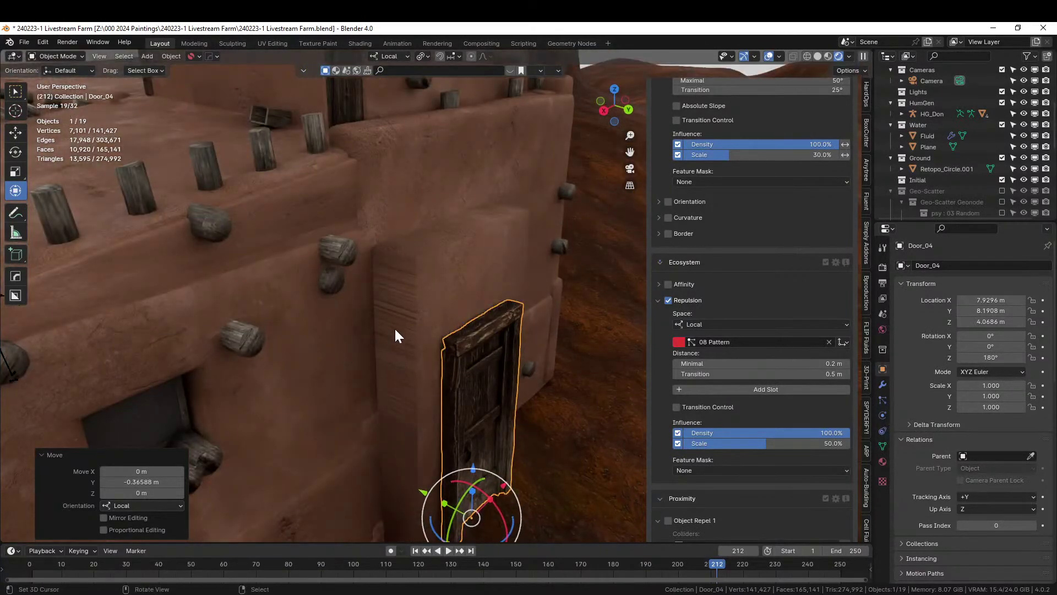
- Open the house mesh in the UV Editing workspace and select the upper and lower faces on both sides of the door block
click(405, 288)
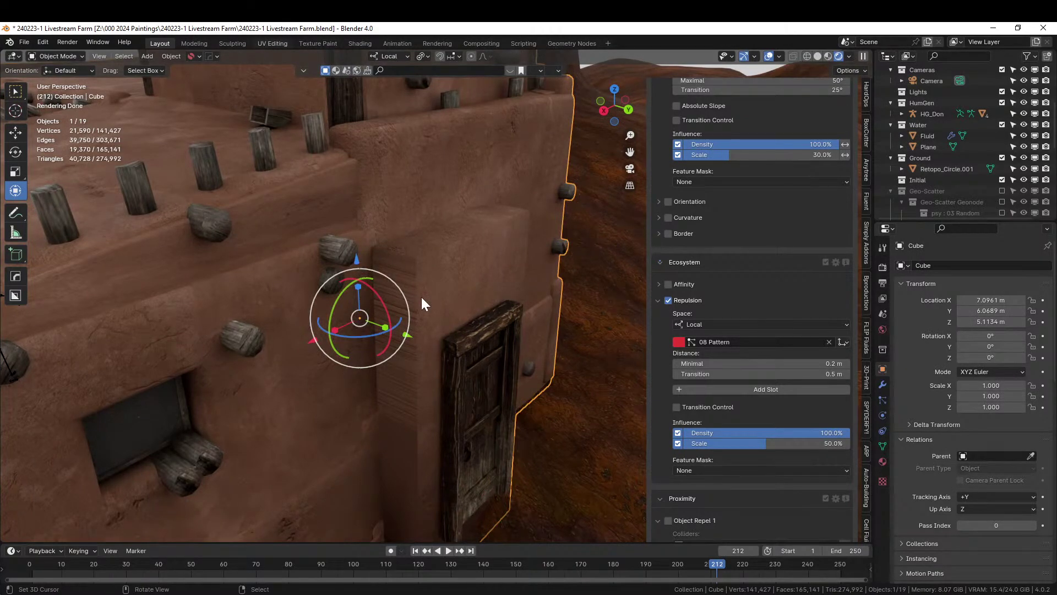
click(273, 43)
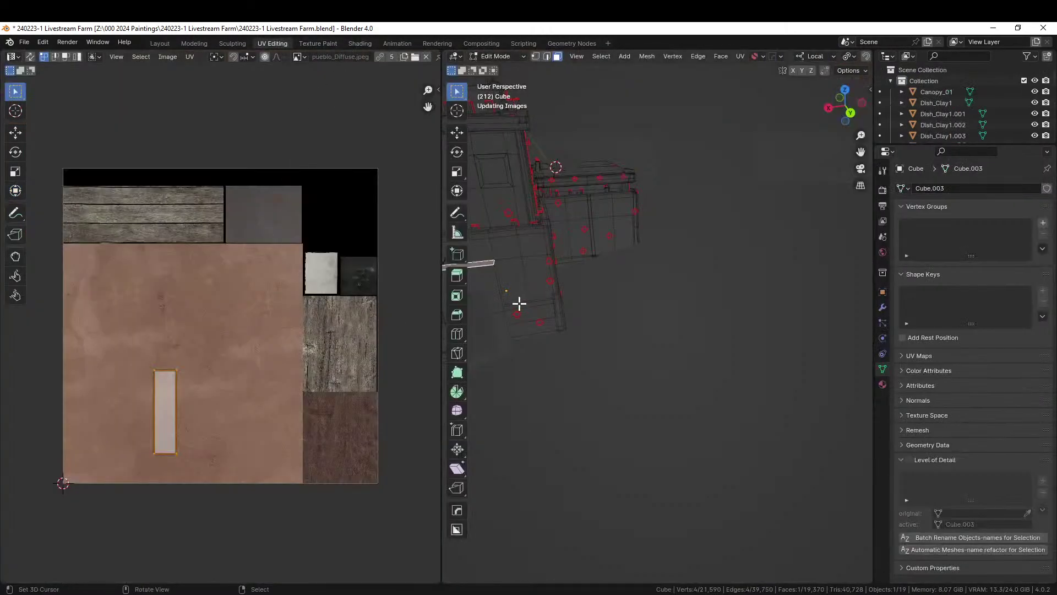
middle_drag(519, 303, 573, 282)
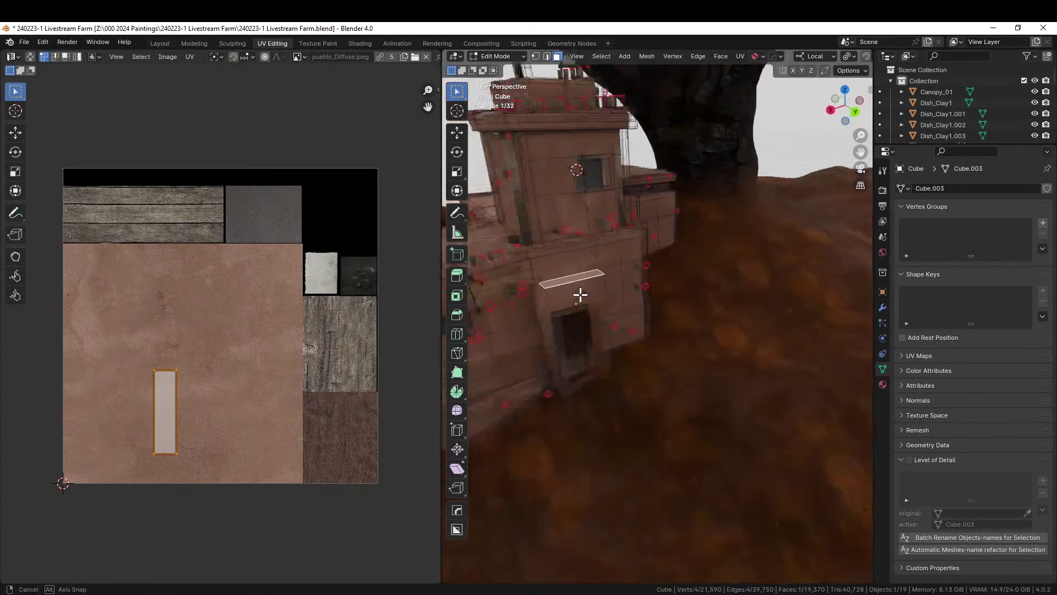
click(553, 304)
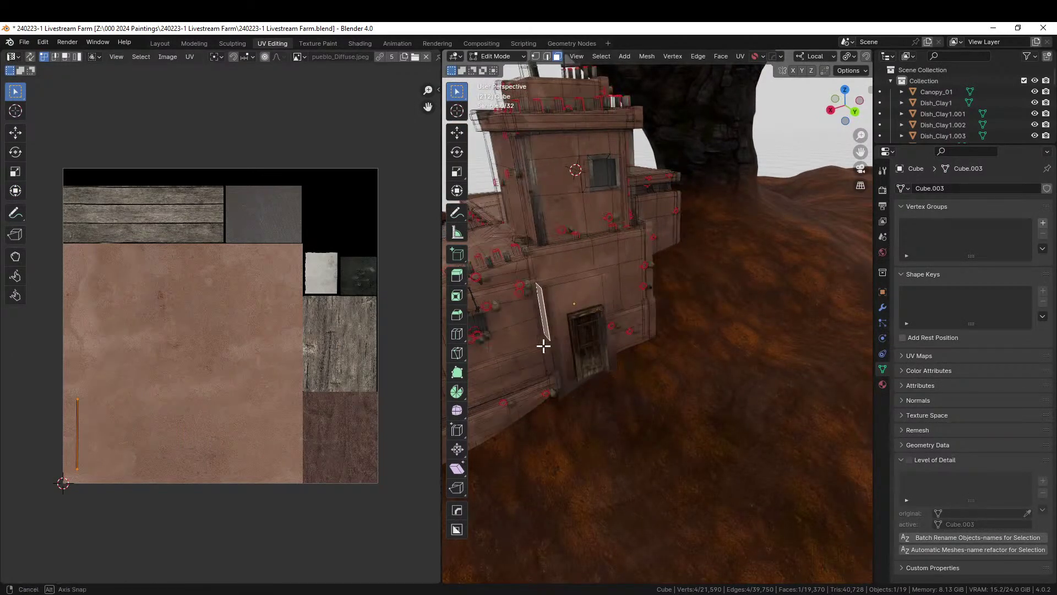
key(KP_Decimal)
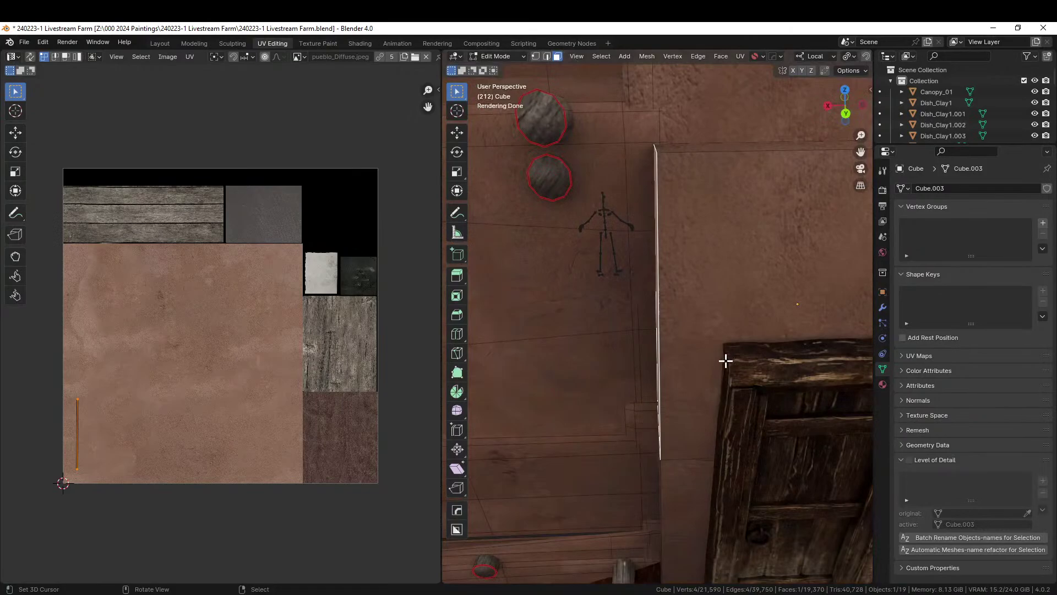
middle_drag(726, 361, 670, 396)
scroll(622, 356, down, 3)
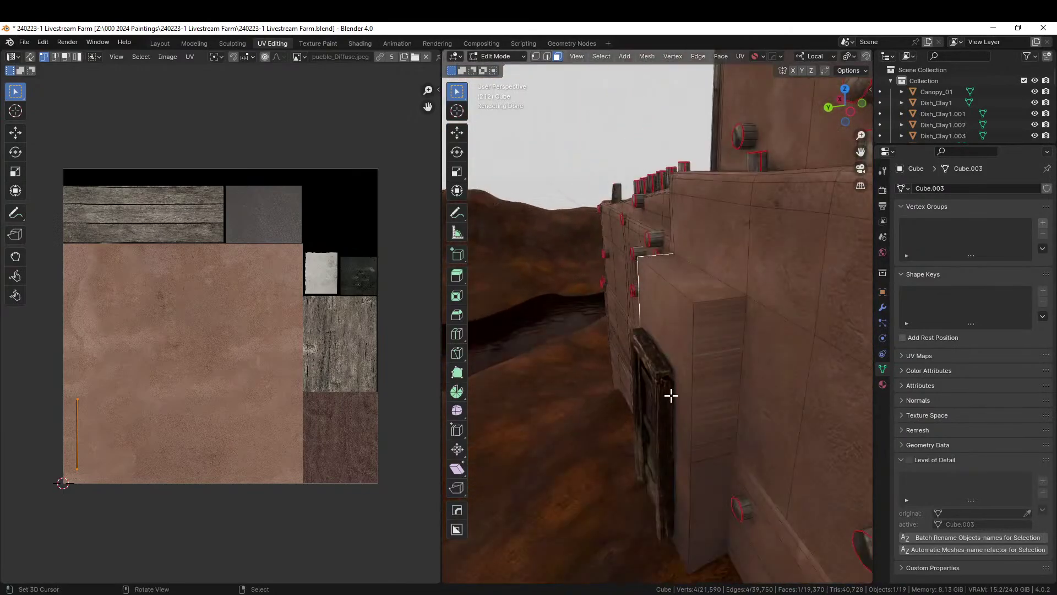
shift+click(705, 408)
shift+click(705, 468)
middle_drag(705, 468, 850, 461)
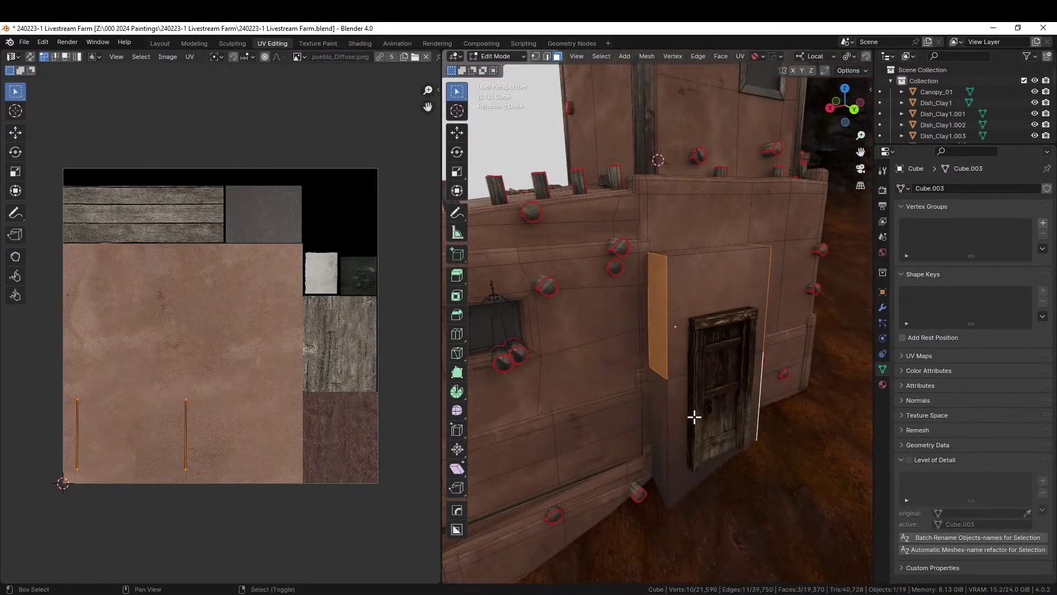
shift+click(659, 399)
- Smart UV Project the block's four side faces, shrink their islands into the plaster texture's lower right corner, and leave mesh editing
key(u)
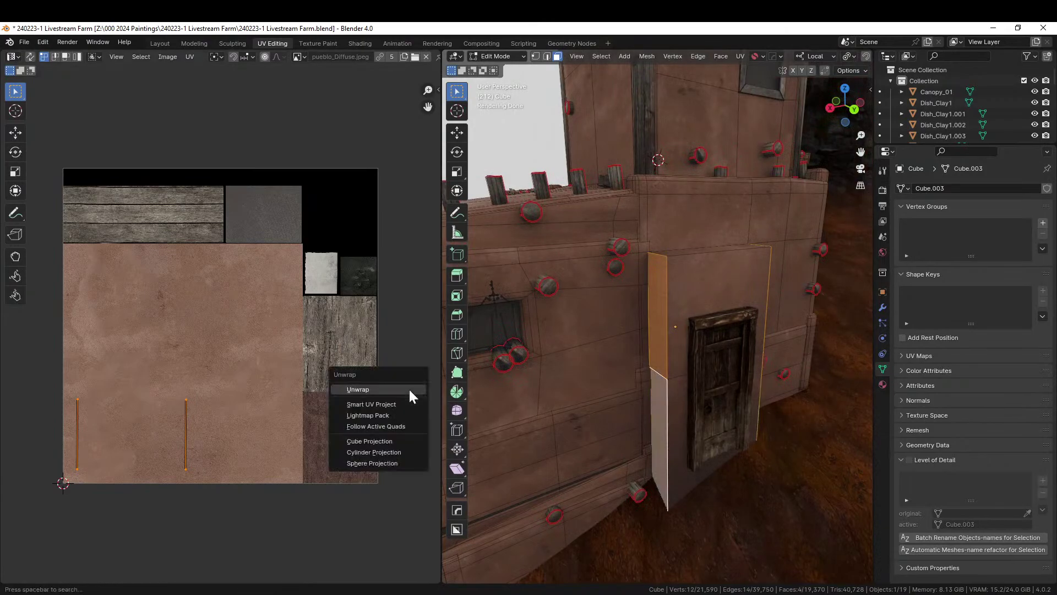
click(391, 404)
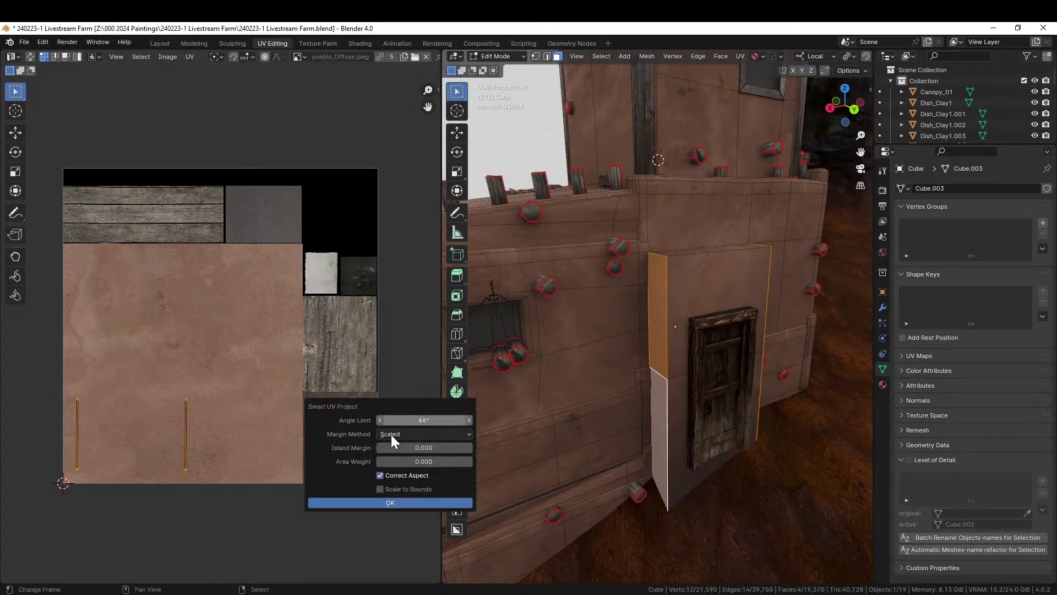
click(385, 501)
key(s)
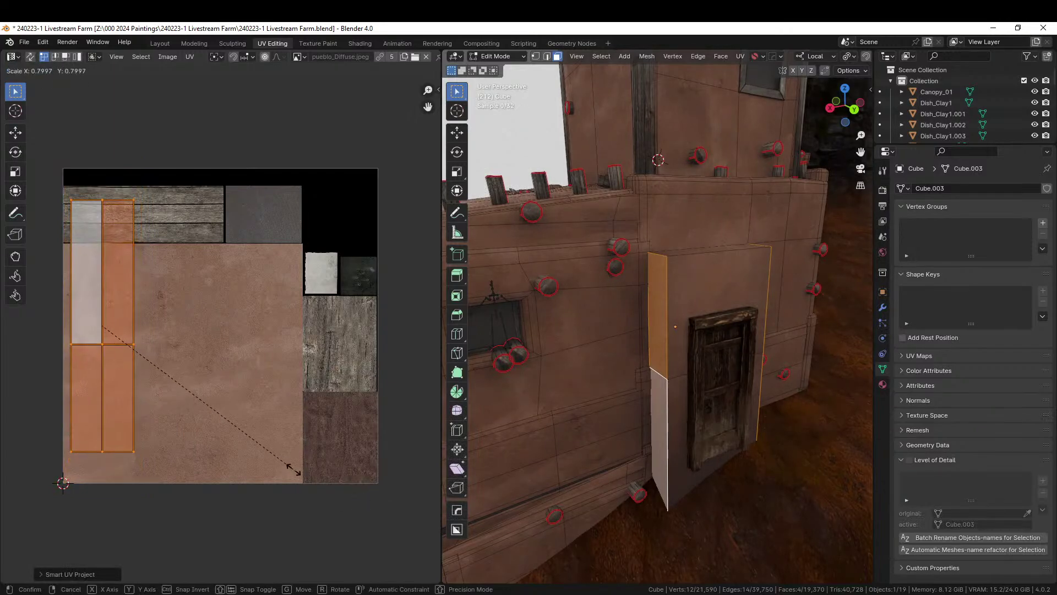
click(214, 415)
key(g)
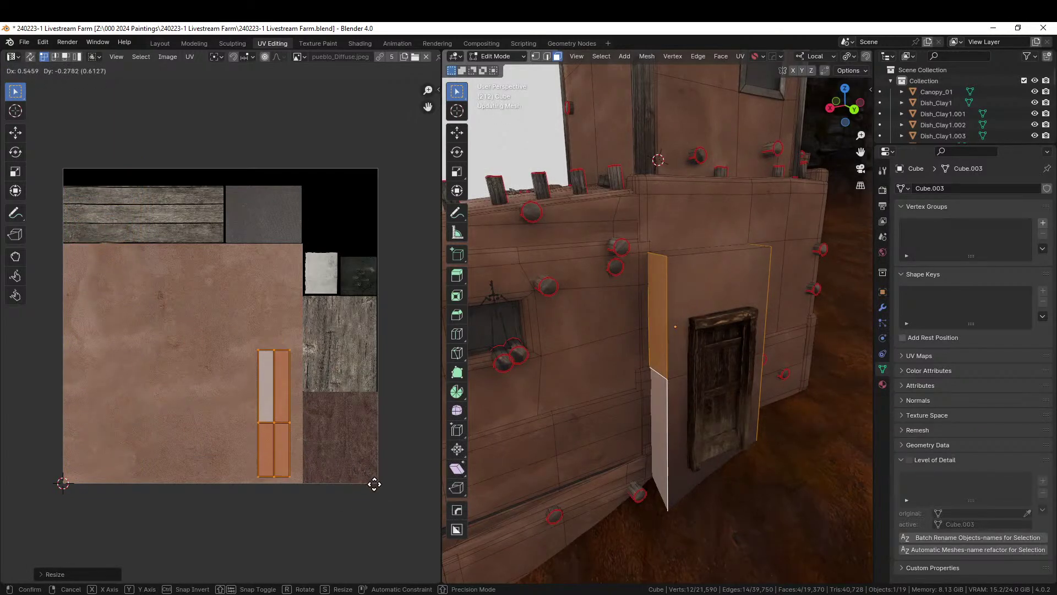
click(380, 482)
key(Tab)
middle_drag(721, 487, 698, 459)
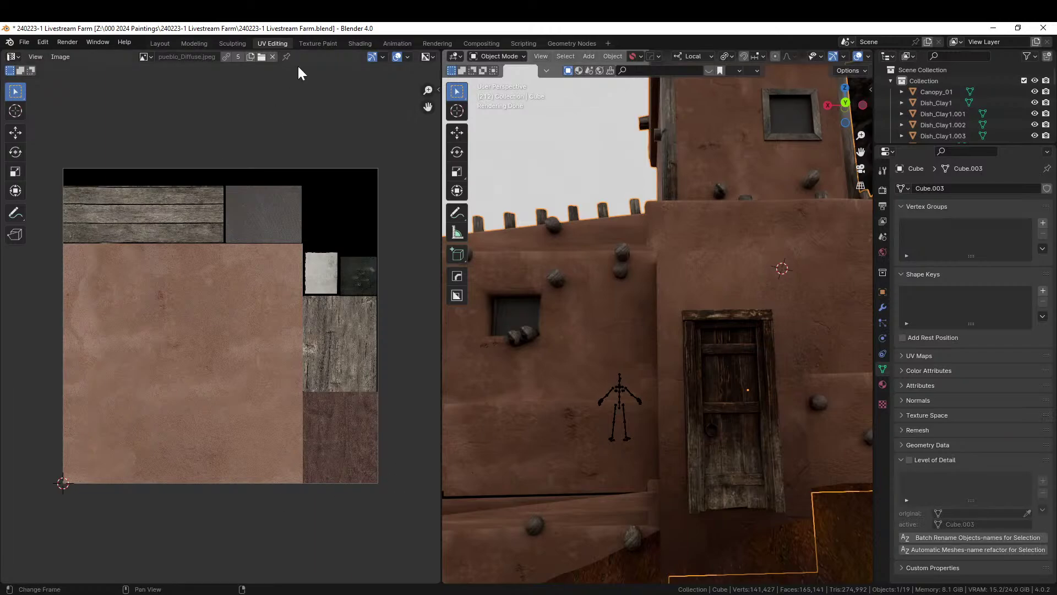
- Back in the Layout workspace, add the Wooden_assembly_02 asset on the ground in front of the house door and clear its rotation
click(160, 43)
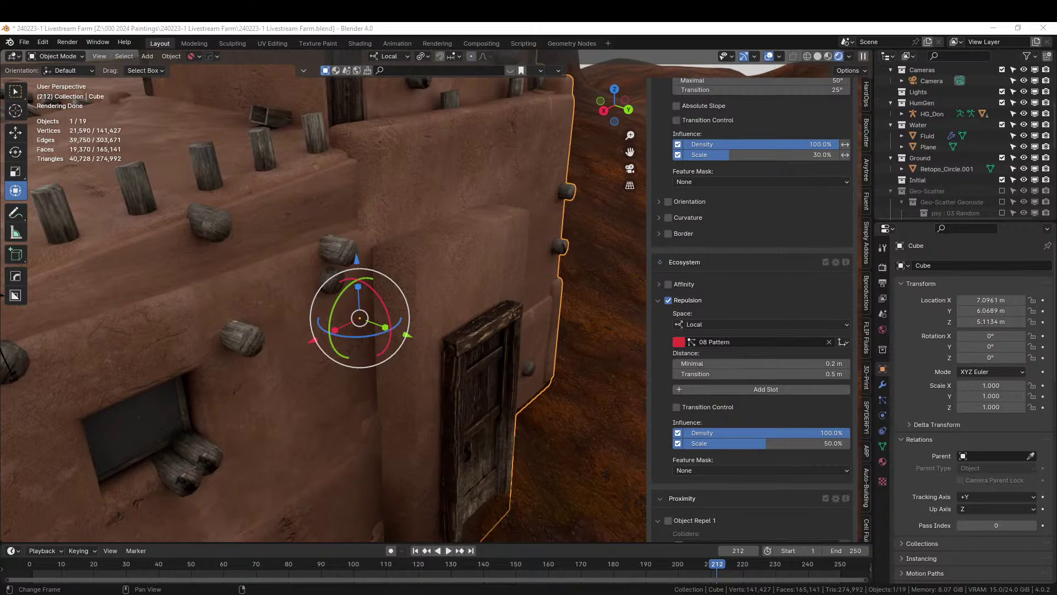
key(KP_Decimal)
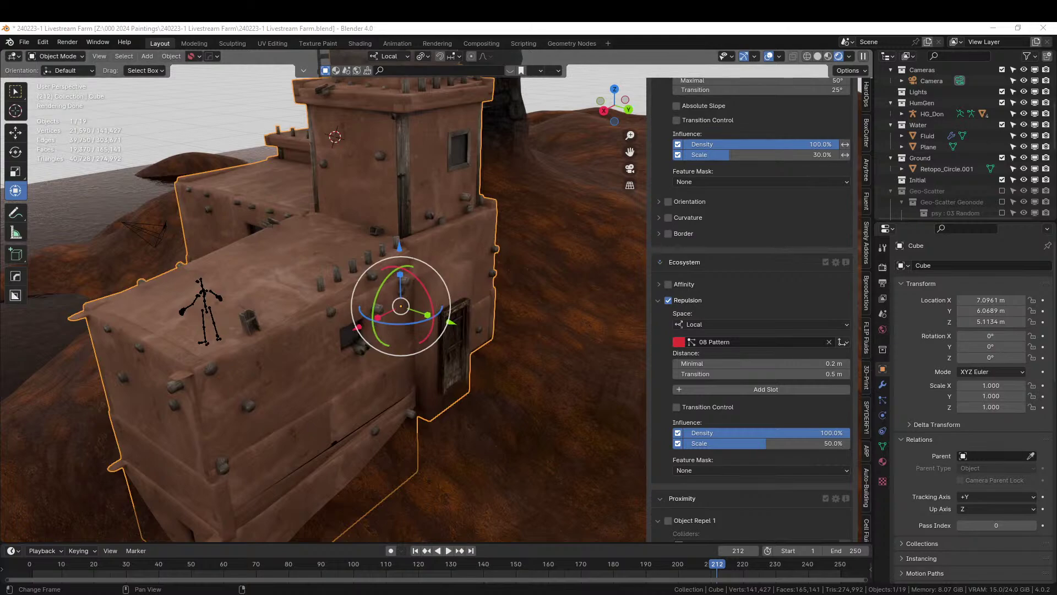
drag(545, 182, 470, 398)
key(alt+r)
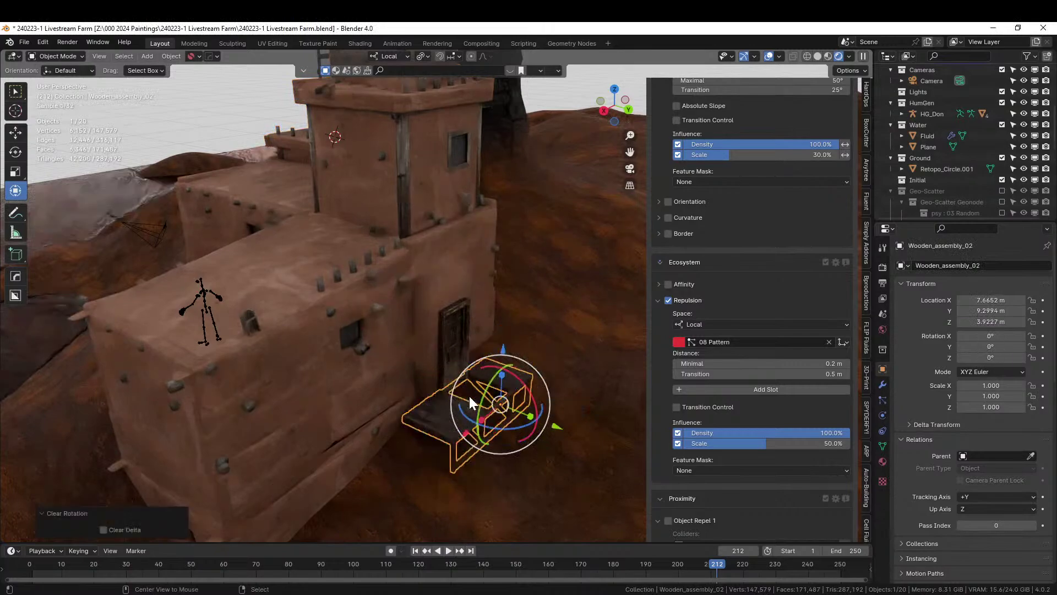
- Move the wooden platform about -1.07 m along its local X axis toward the door and lower it about 0.12 m
scroll(468, 394, up, 8)
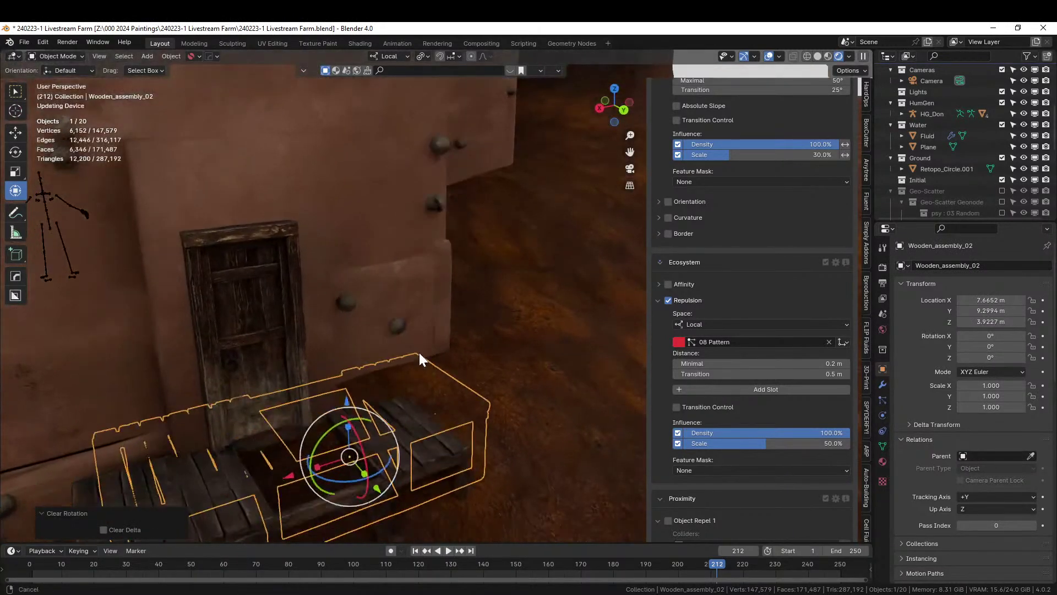
drag(318, 436, 439, 430)
middle_drag(439, 431, 456, 409)
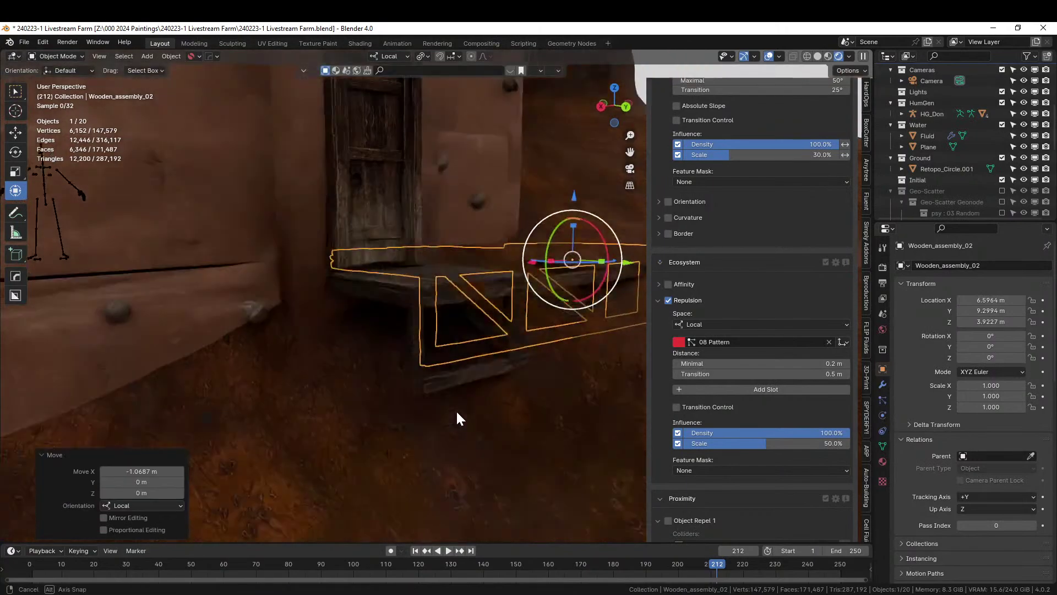
key(g)
key(z)
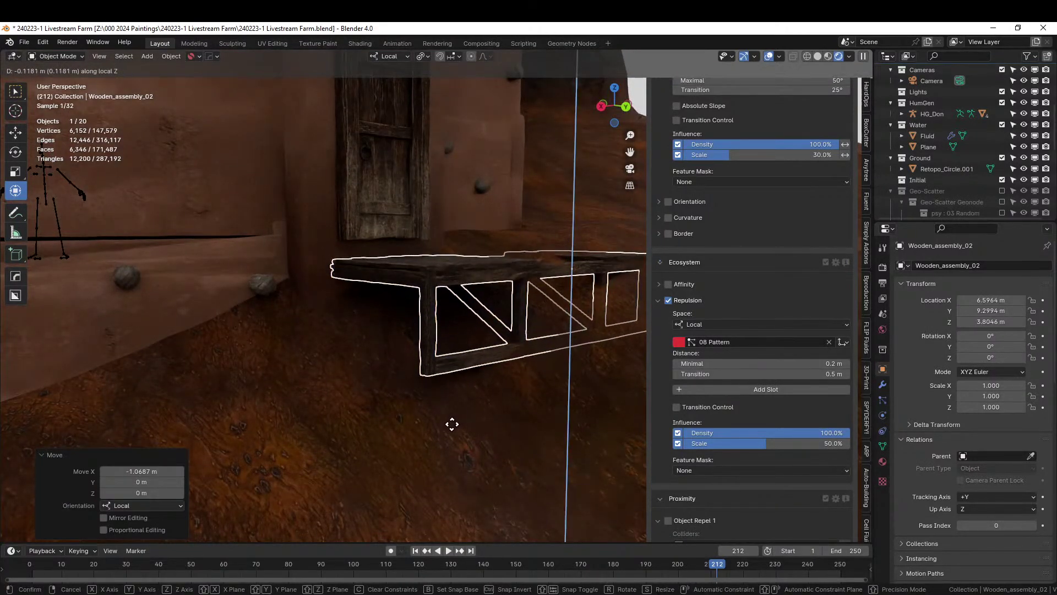
click(452, 422)
middle_drag(452, 422, 457, 461)
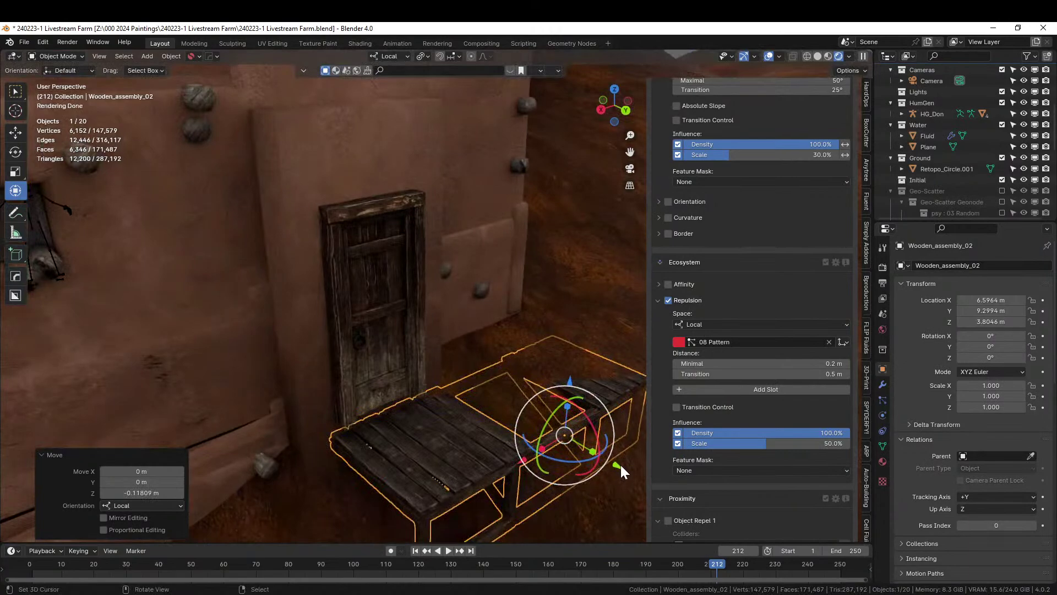
- Shift the wooden platform about -0.23 m along local Y toward the wall and raise it about 0.09 m
drag(618, 464, 580, 461)
key(g)
key(z)
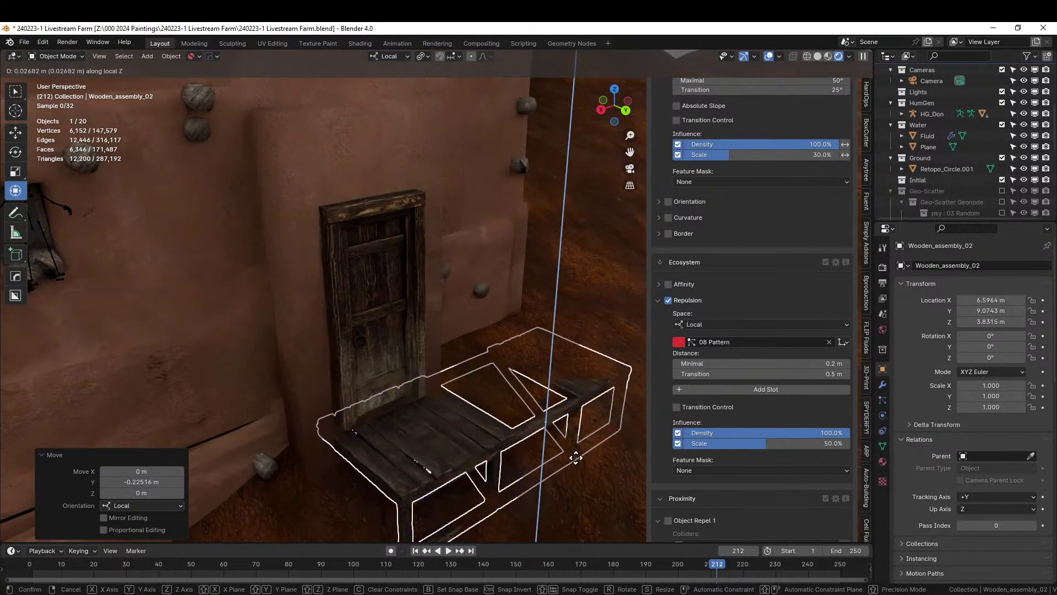
click(576, 448)
middle_drag(576, 445, 568, 424)
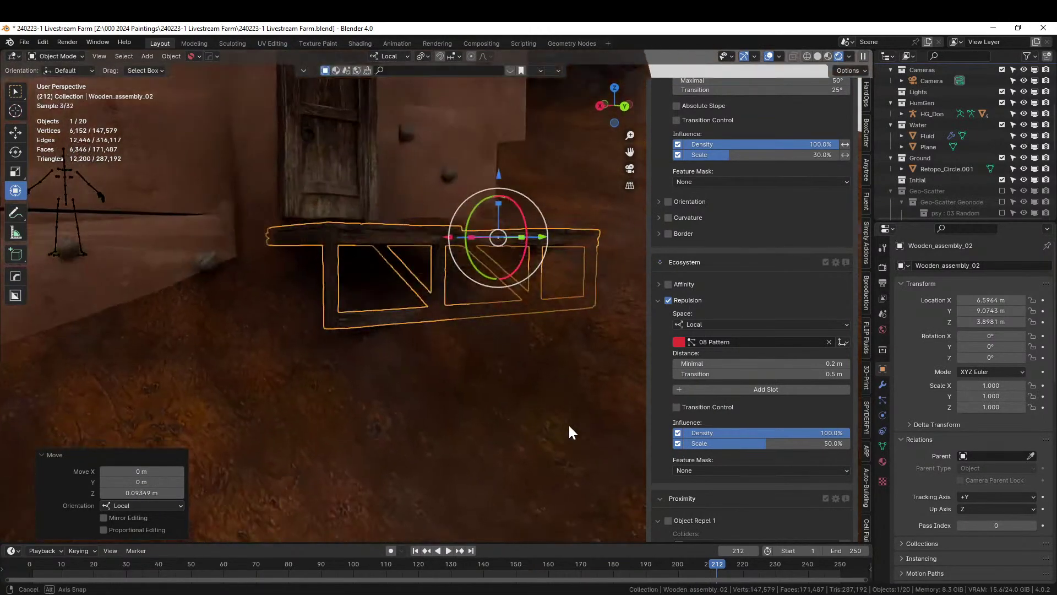
- Reselect the wooden platform and raise it about 0.07 m along local Z to meet the door's base
click(313, 380)
scroll(312, 380, down, 3)
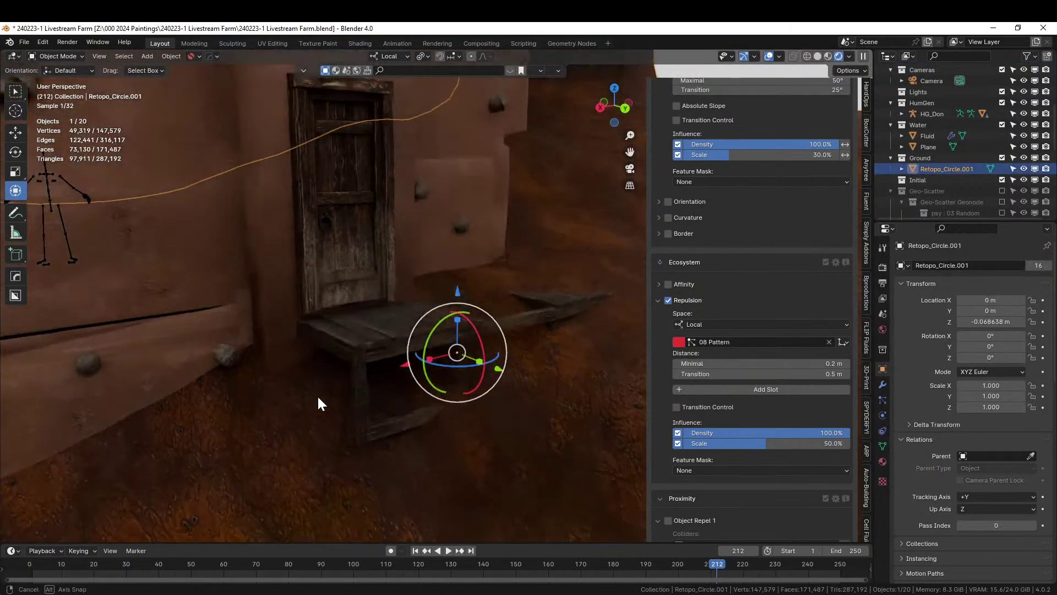
click(425, 364)
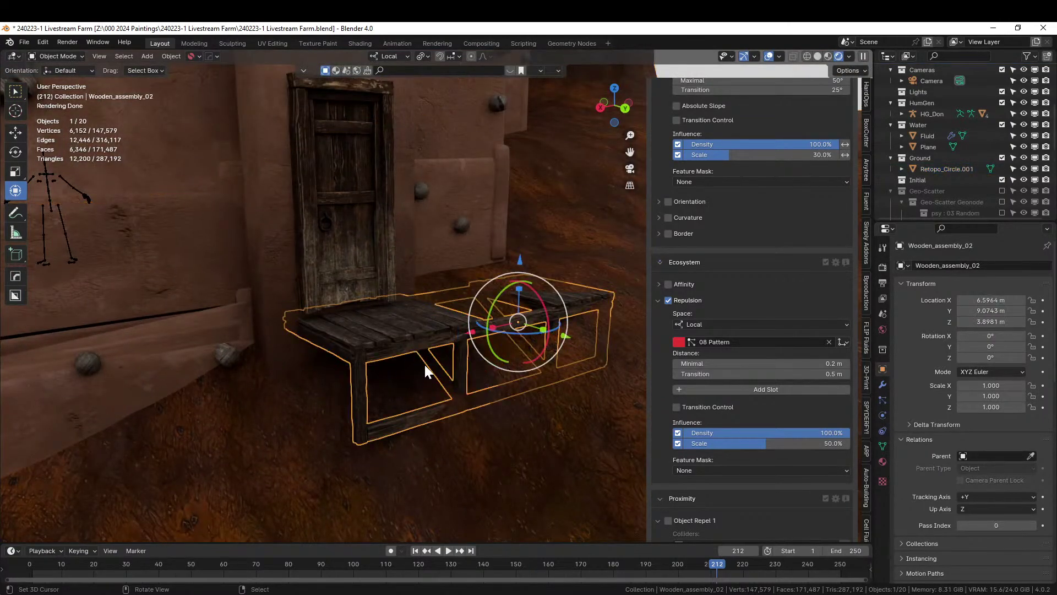
key(g)
key(z)
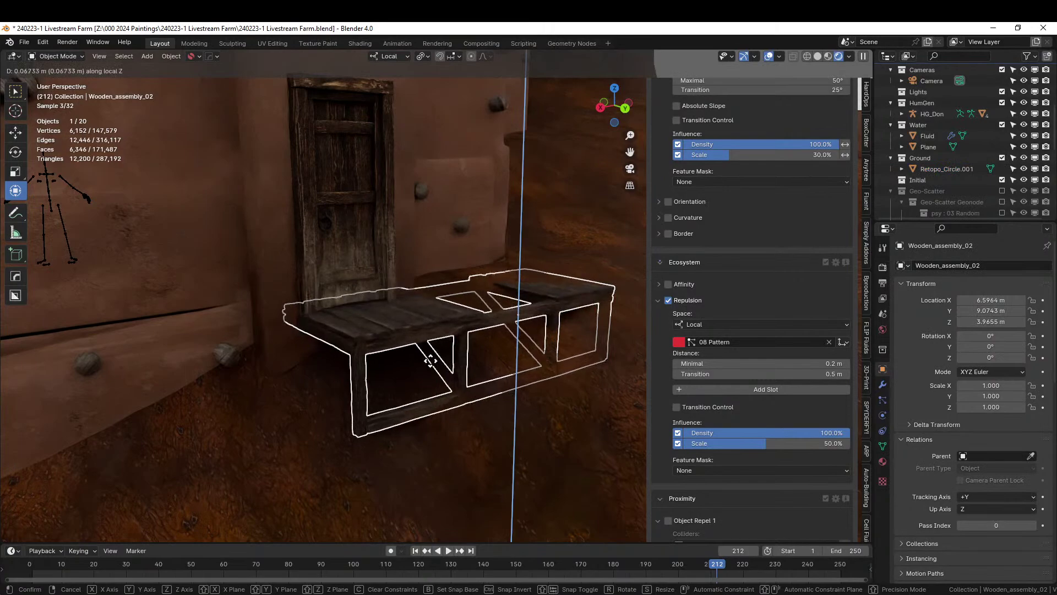
click(431, 358)
middle_drag(430, 359, 455, 368)
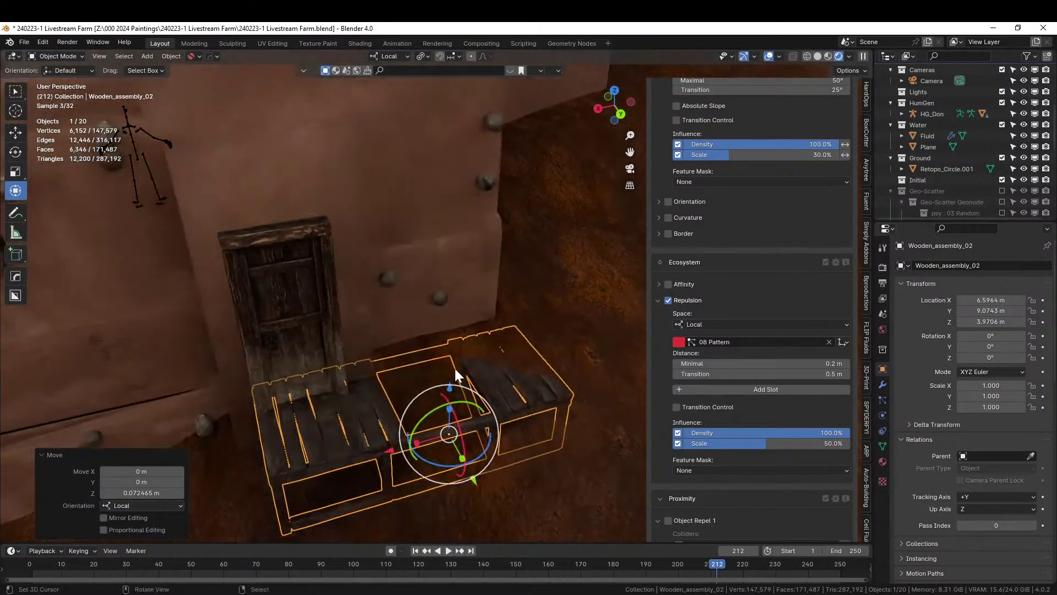
- Slide the wooden platform along its local X axis to an X location of about 6.76 m
key(g)
key(x)
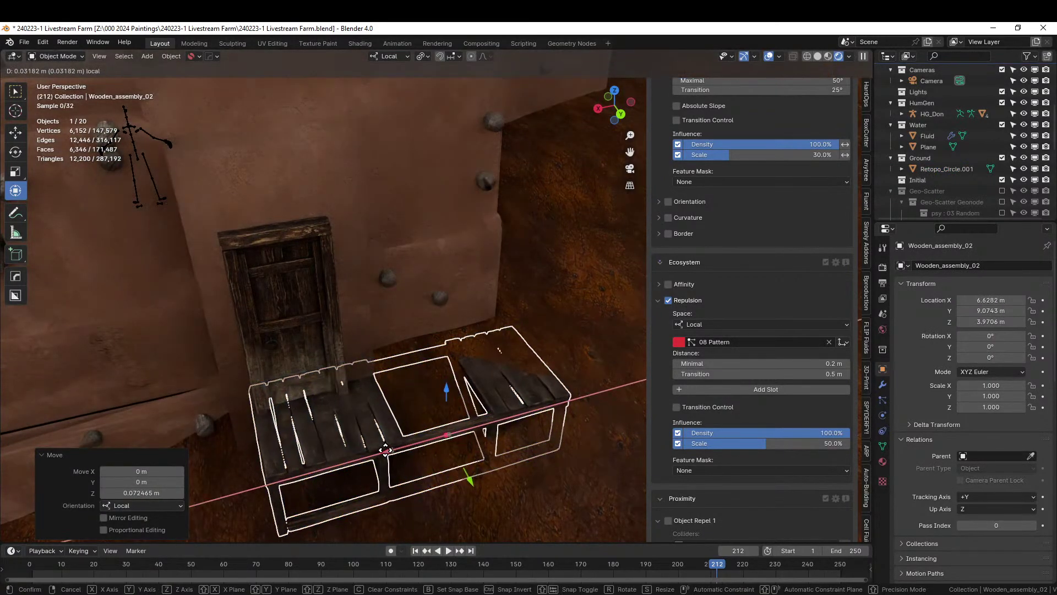
click(374, 454)
middle_drag(374, 454, 418, 437)
click(420, 447)
scroll(422, 441, up, 1)
- Move the wooden platform into the Buildings collection
click(322, 219)
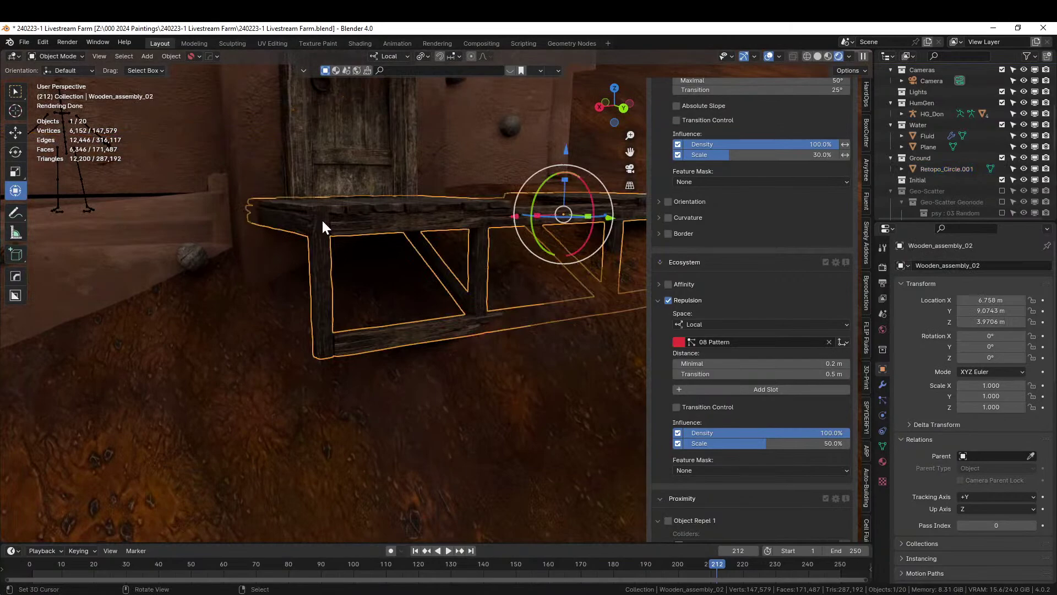
key(m)
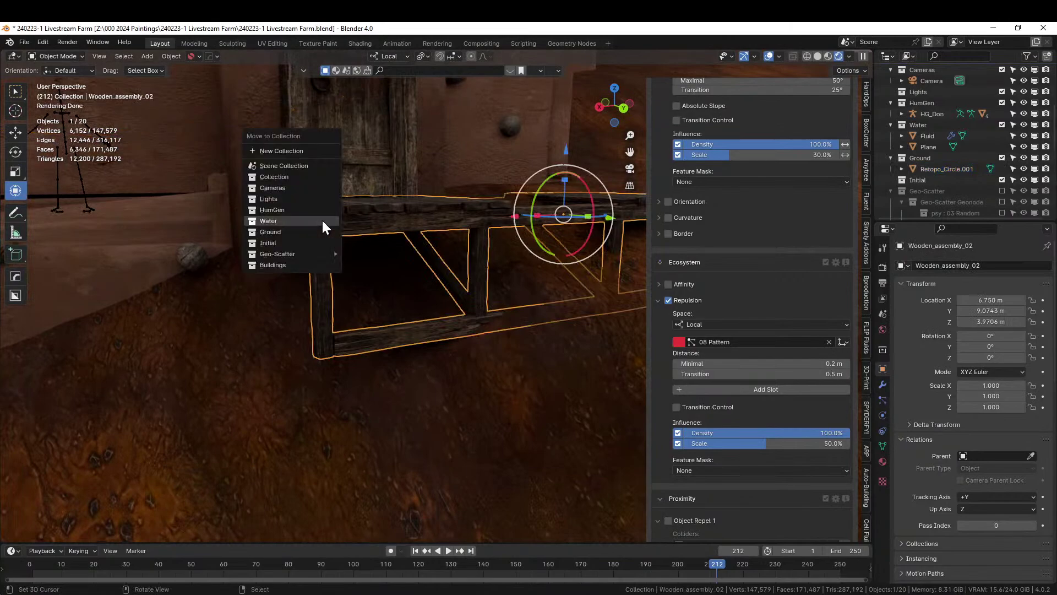
click(289, 265)
- Edit the ground mesh and flatten five faces under the platform's front beam by scaling them vertically to about 0.57
click(256, 362)
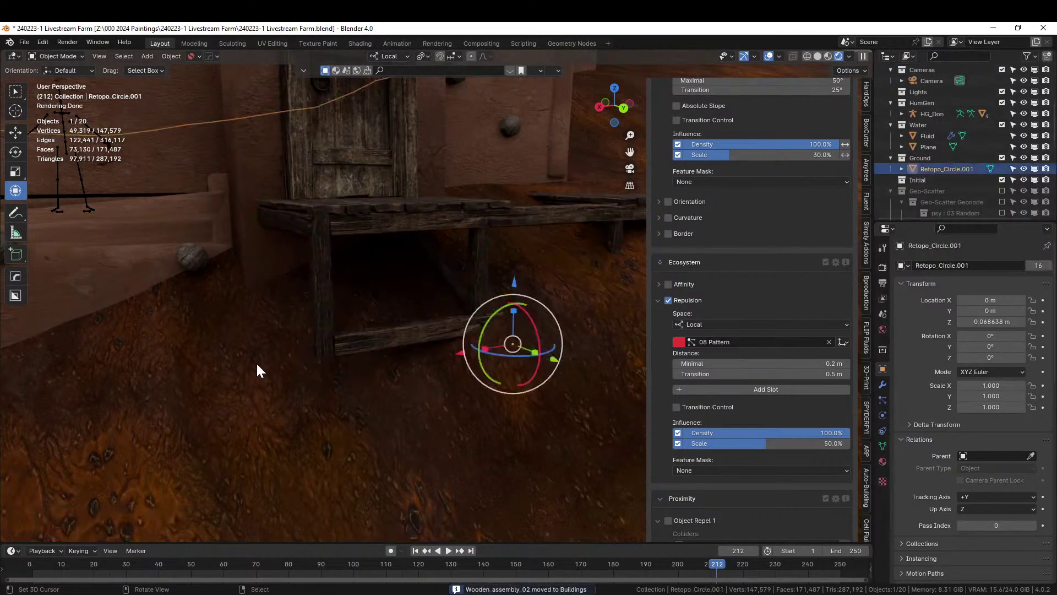
key(Tab)
click(358, 375)
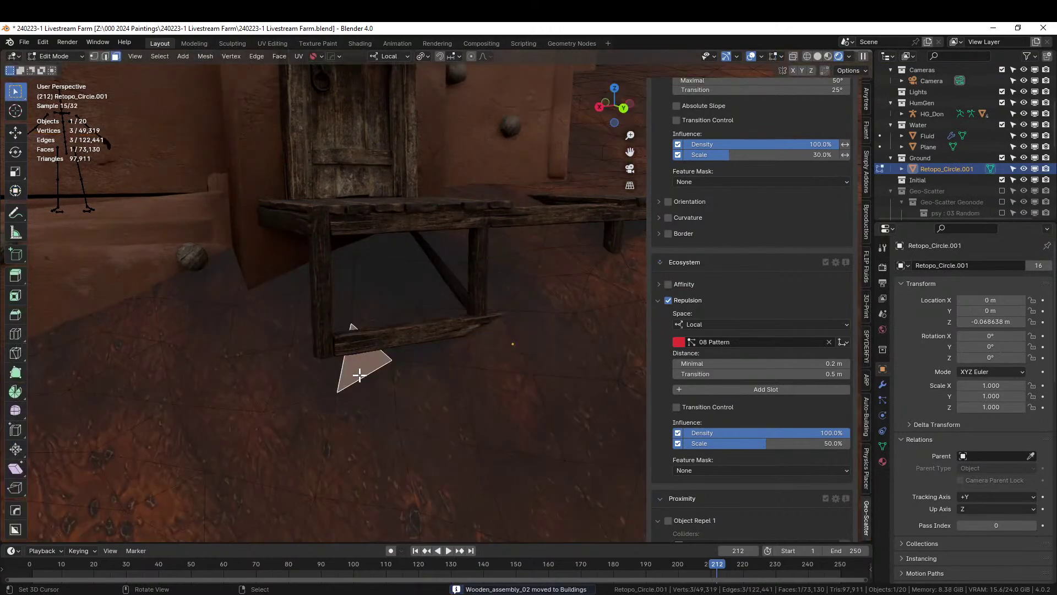
shift+click(347, 380)
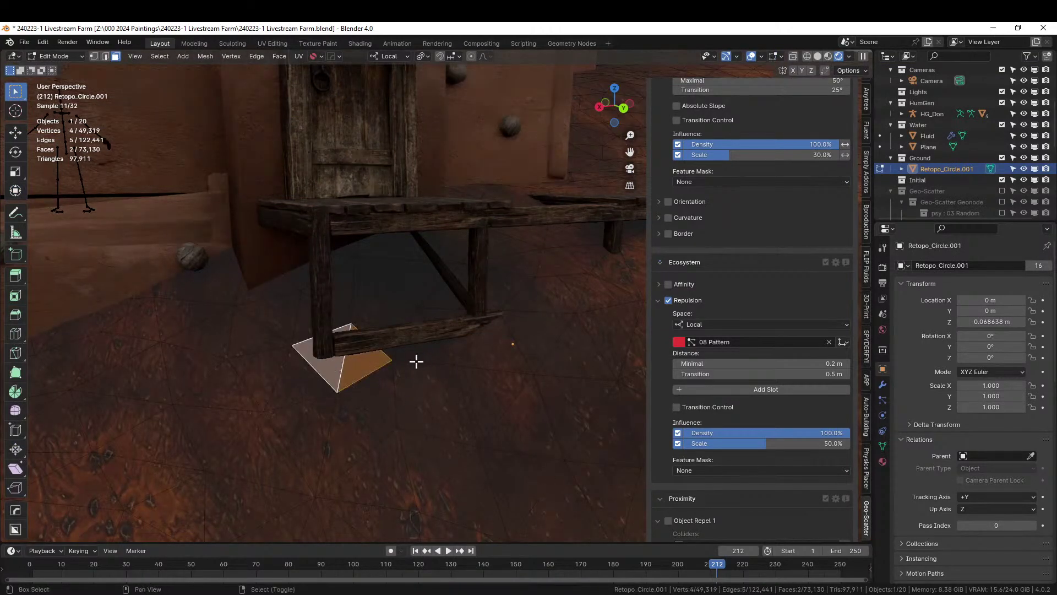
shift+click(433, 352)
shift+click(449, 348)
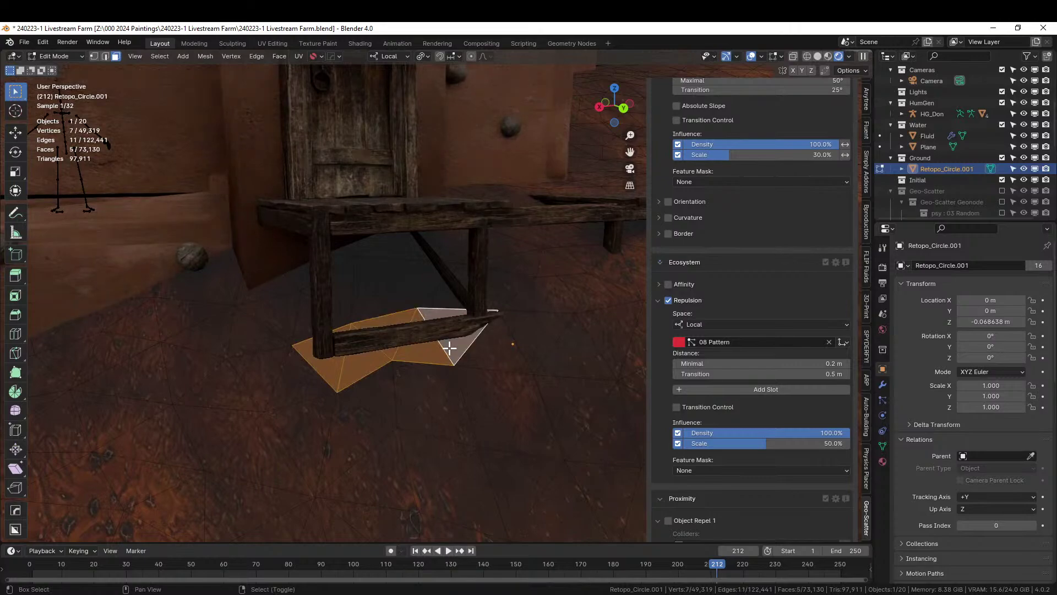
key(s)
key(z)
key(z)
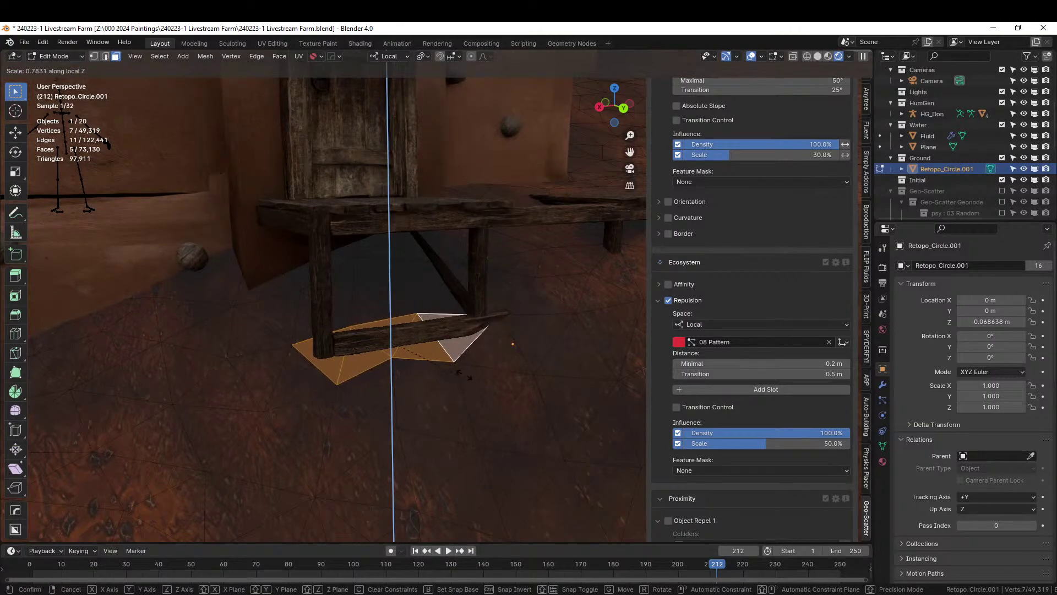
click(474, 356)
- Raise the flattened ground faces about 0.09 m to meet the platform's base
mouse_move(474, 356)
middle_down()
mouse_move(497, 349)
mouse_move(466, 339)
middle_up()
key(g)
key(z)
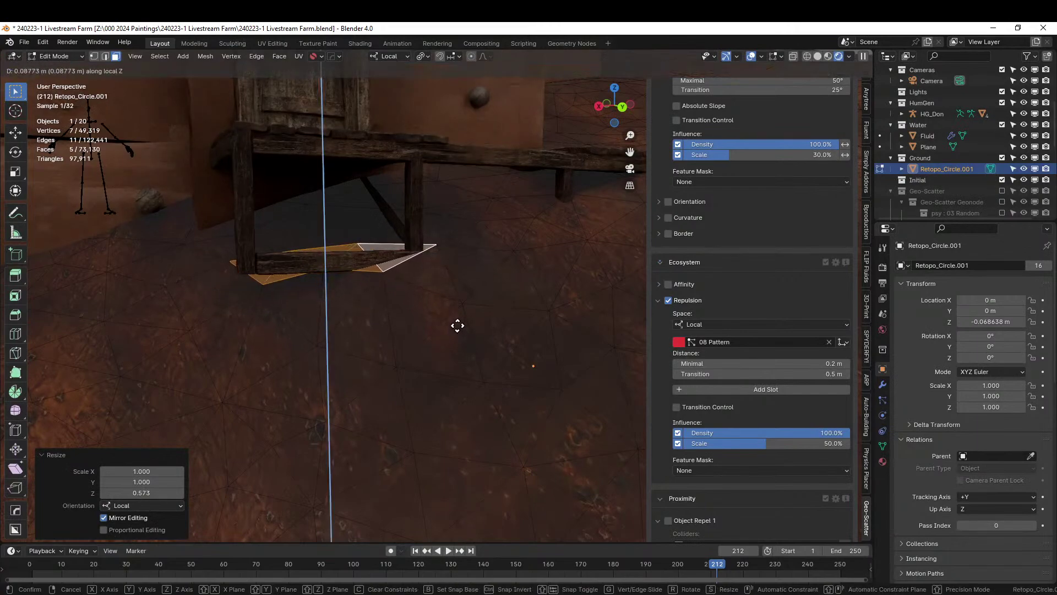
click(457, 326)
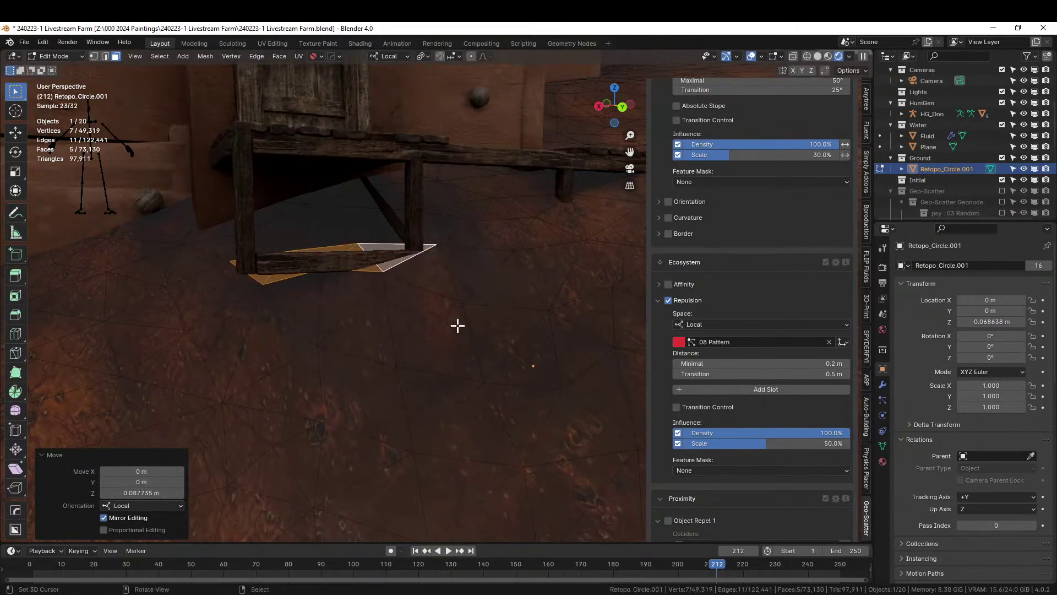
- Flatten the ground face just in front of the platform's beam by scaling it to about 0.54 along Z
click(267, 284)
key(s)
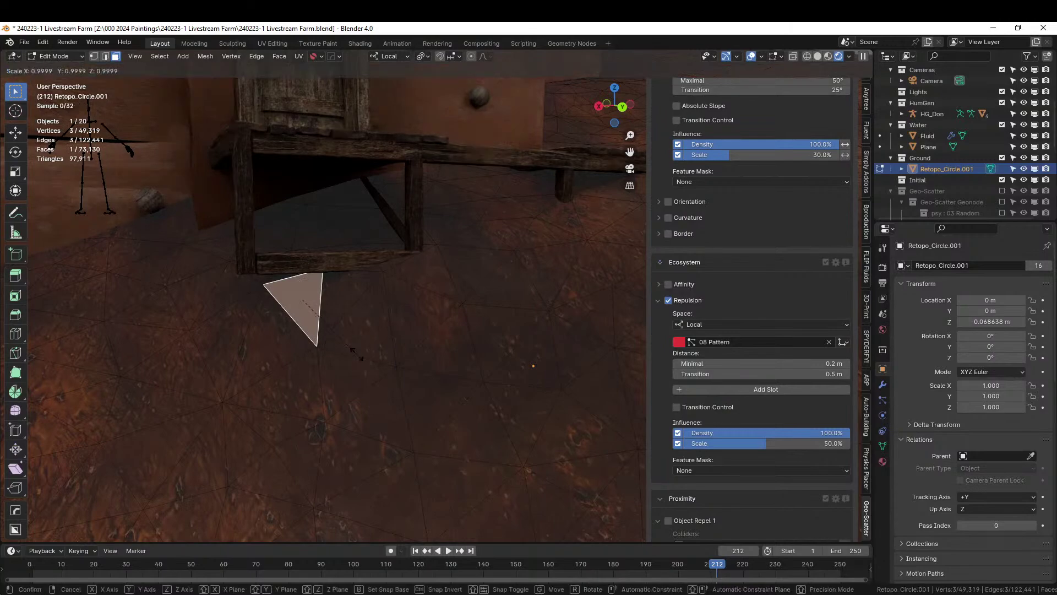
key(z)
click(338, 320)
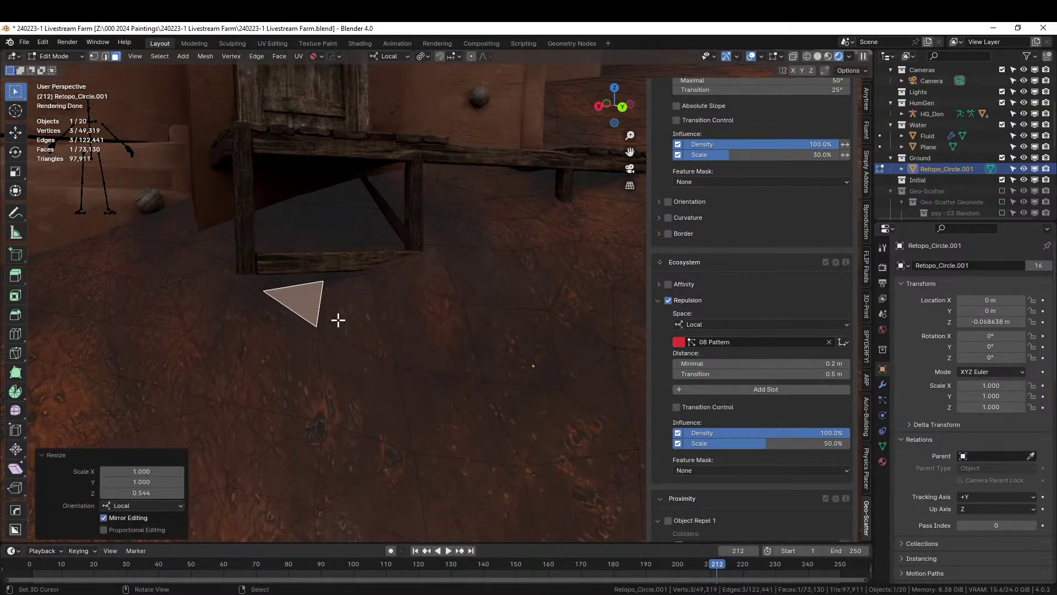
- Turn on proportional editing and raise that ground face about 0.15 m along Z with a 1.21 m influence size
key(o)
key(g)
key(z)
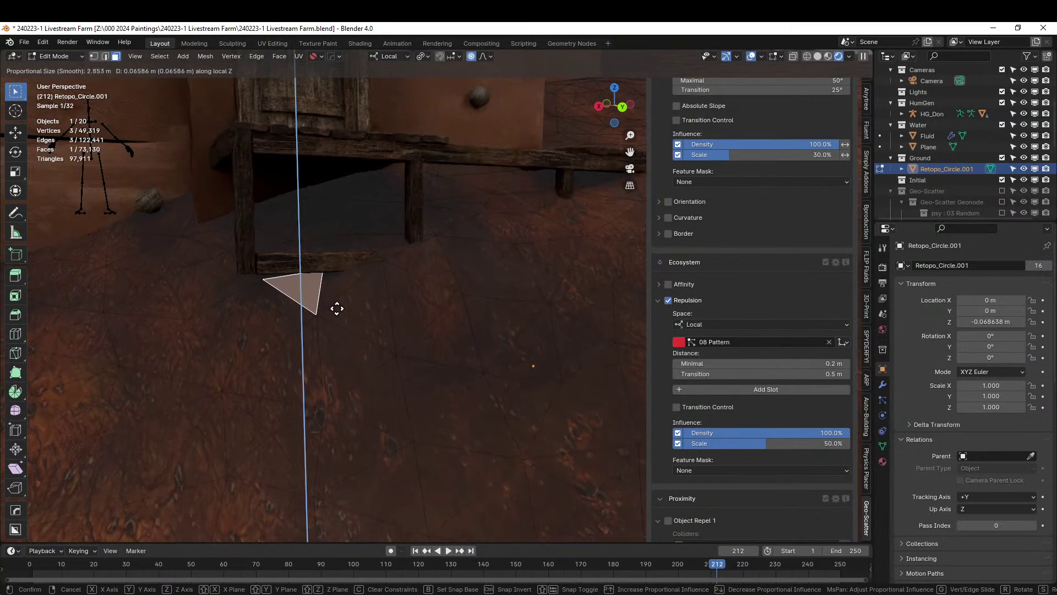
scroll(338, 302, up, 15)
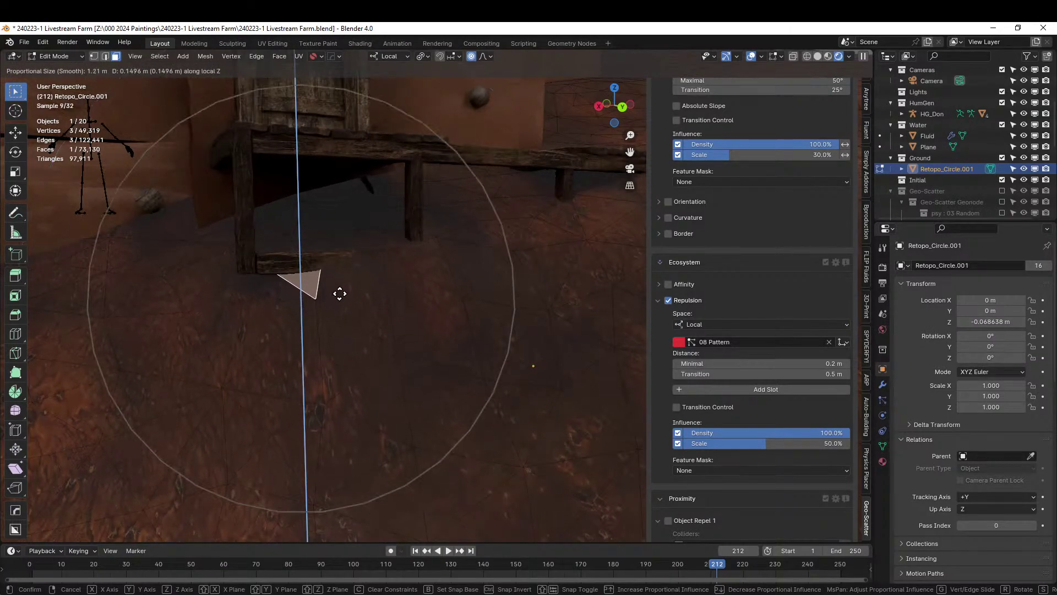
click(340, 291)
key(ctrl+z)
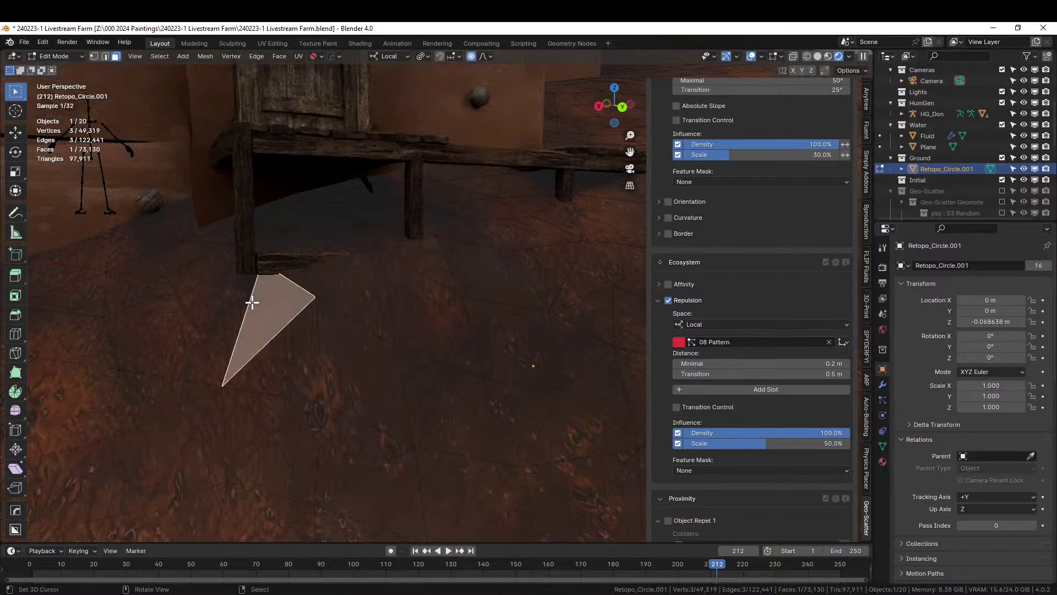
- Flatten the two adjacent ground faces in front of the platform's corner leg by scaling them to about 0.68 along Z
shift+click(221, 329)
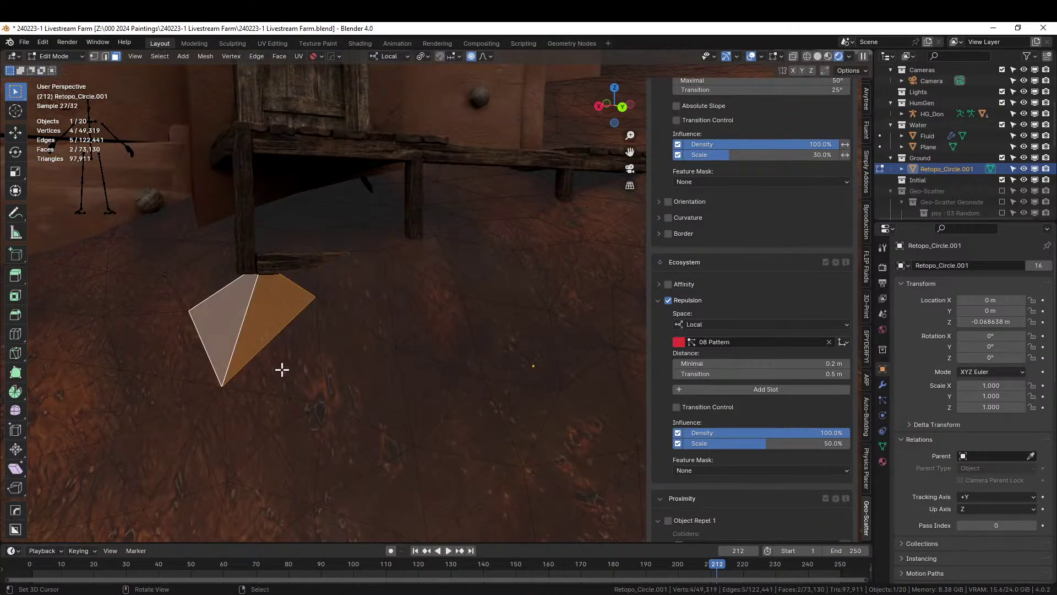
key(s)
key(z)
click(342, 370)
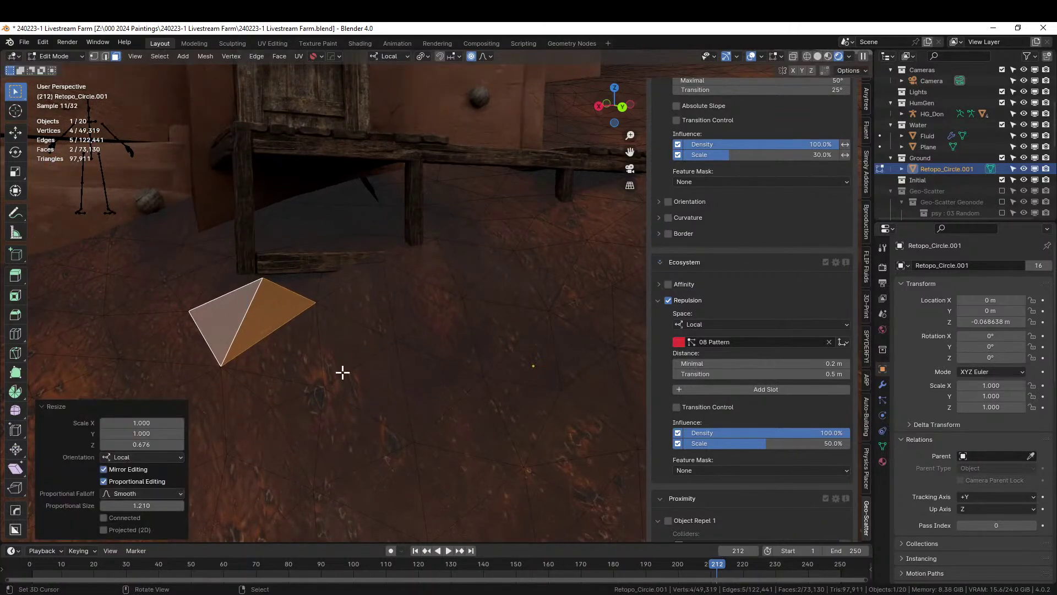
- Raise the two ground faces about 0.2 m with proportional editing and return to Object Mode
key(g)
key(z)
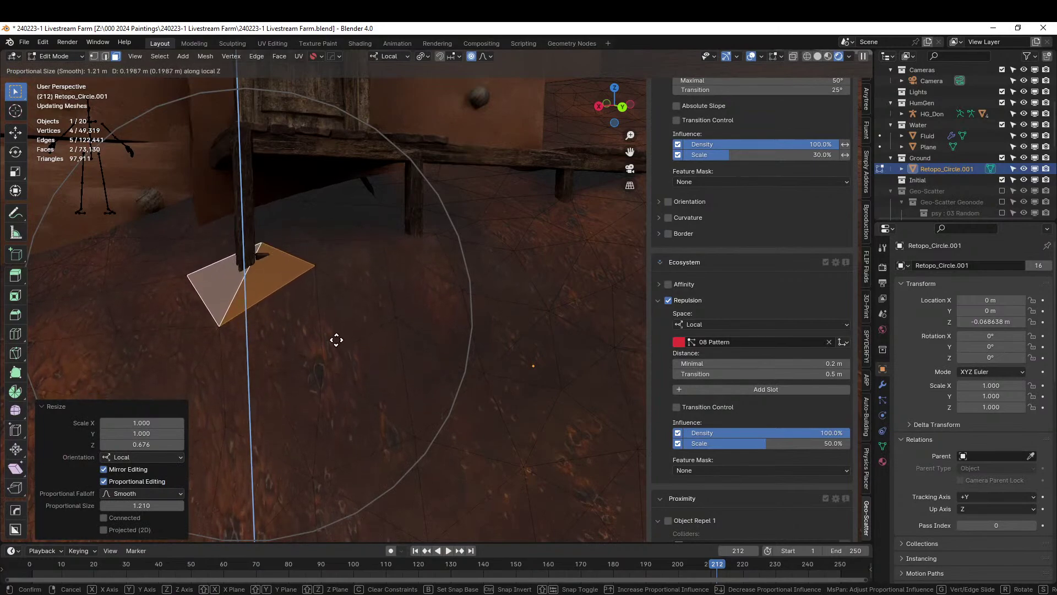
click(337, 338)
middle_drag(337, 337, 362, 366)
key(Tab)
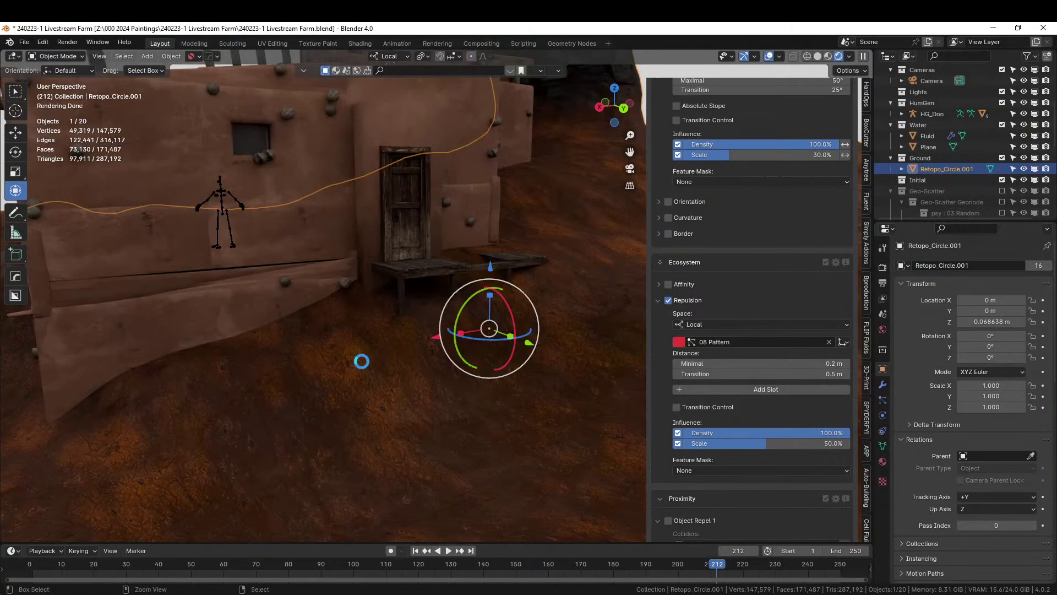
- Save the scene file and re-enable the Geo-Scatter collection
key(ctrl+s)
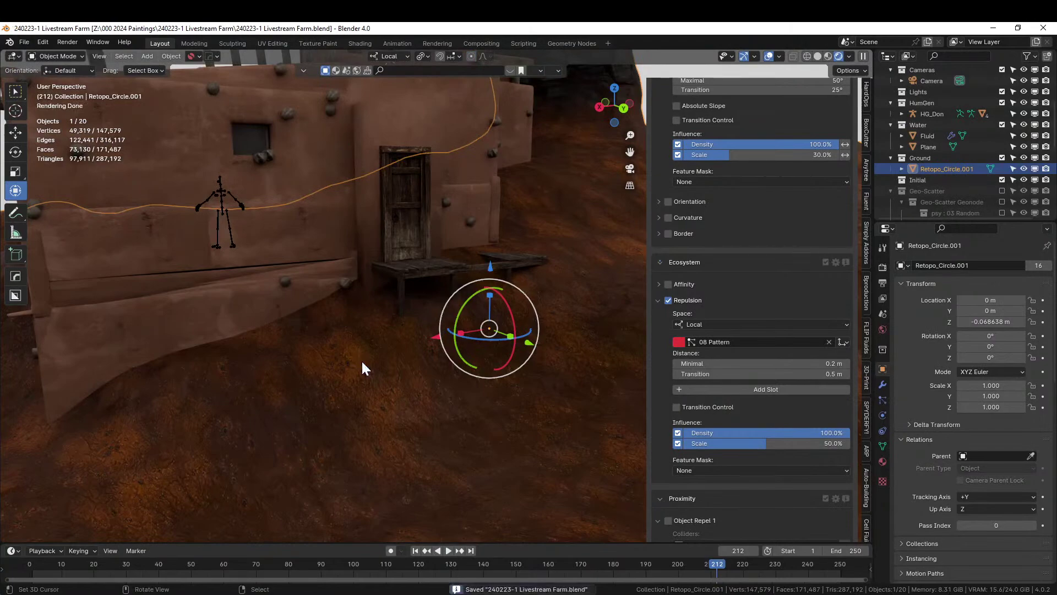
click(1000, 191)
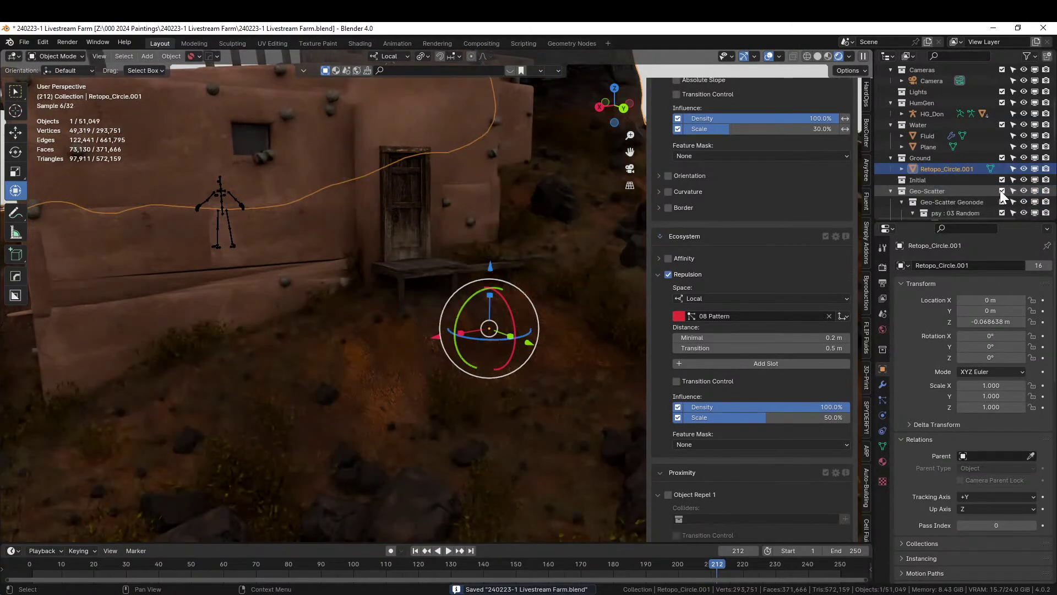
middle_drag(405, 358, 483, 413)
scroll(413, 430, up, 4)
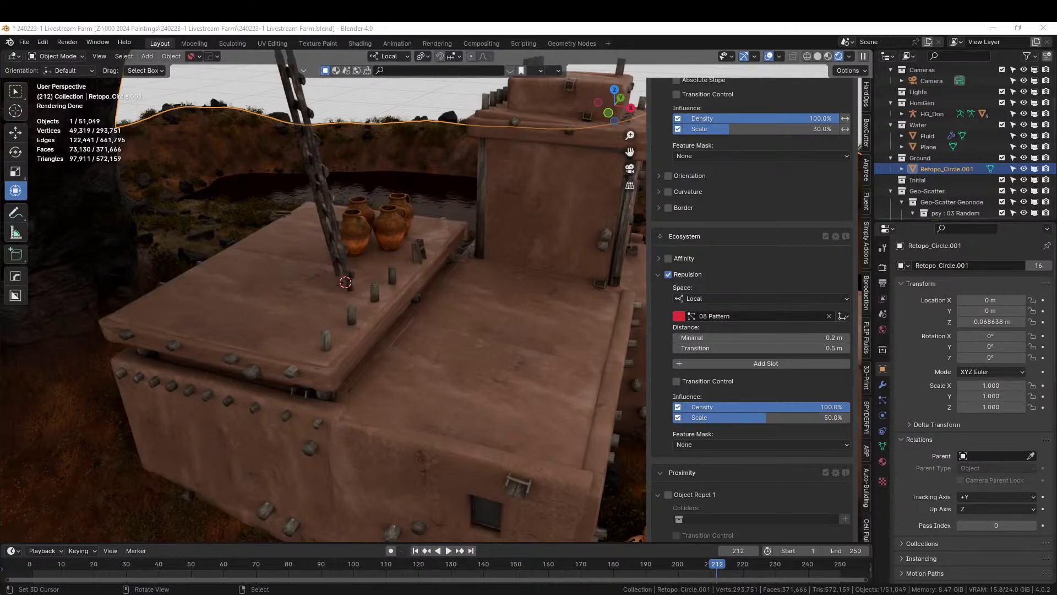
- Make a linked duplicate of the entrance door and raise it about 3.54 m to the upper storey
middle_drag(389, 153, 328, 256)
click(286, 277)
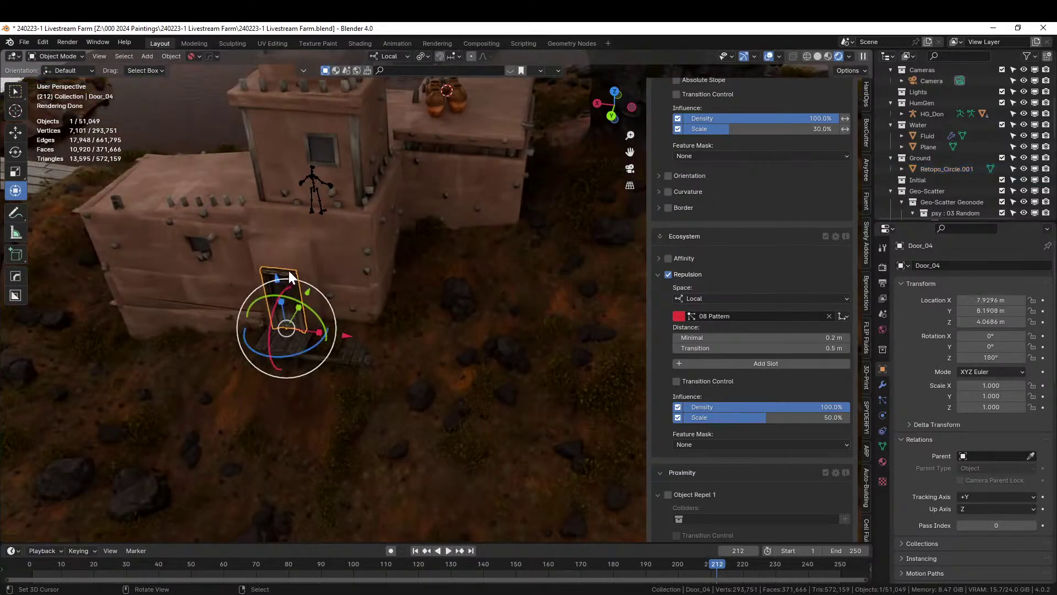
key(alt+d)
key(Escape)
key(g)
key(z)
key(z)
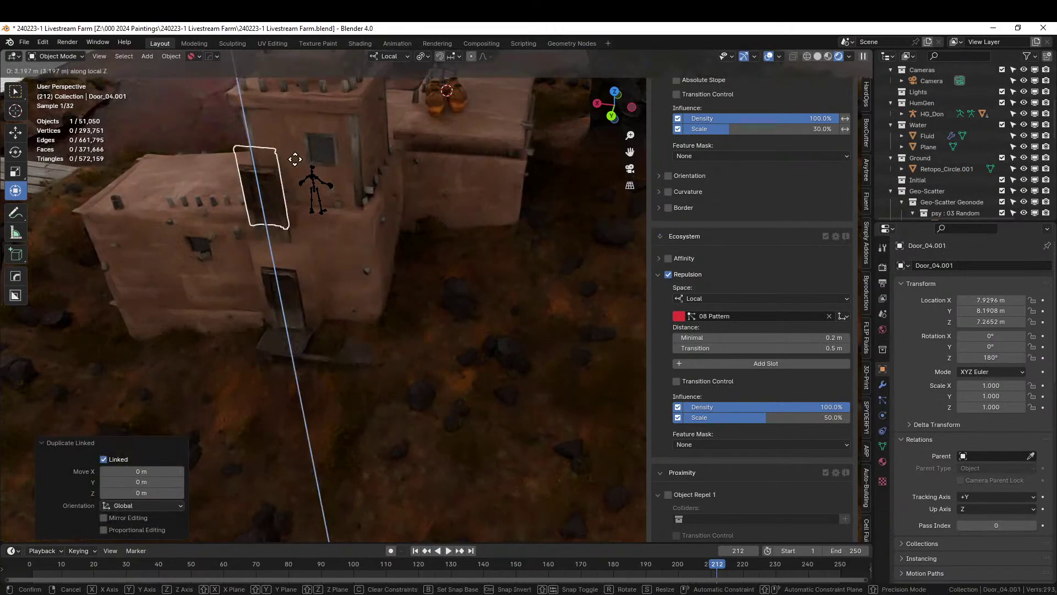
click(291, 150)
- Rotate the upper door 180° about its Z axis and move it to the tower's other side, about -0.35 m in X and -3.68 m in Y
text(rz)
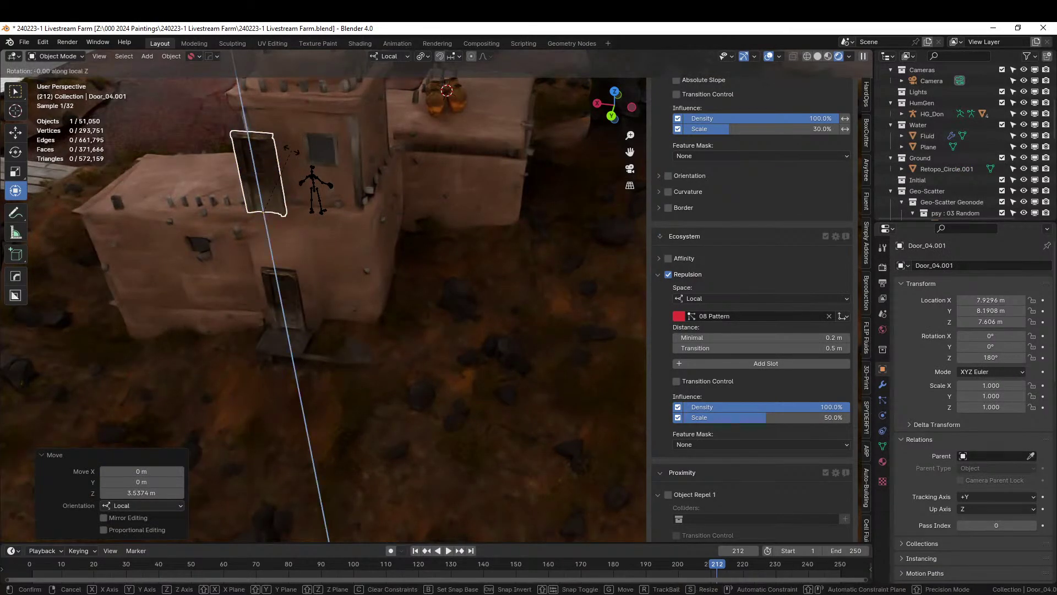
text(180)
key(Return)
key(KP_7)
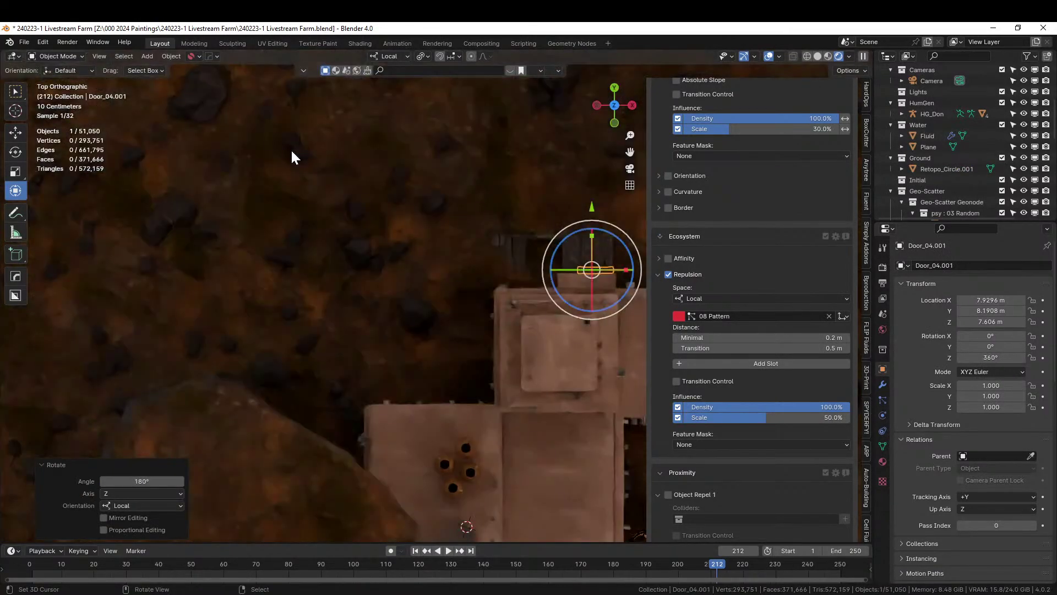
key(g)
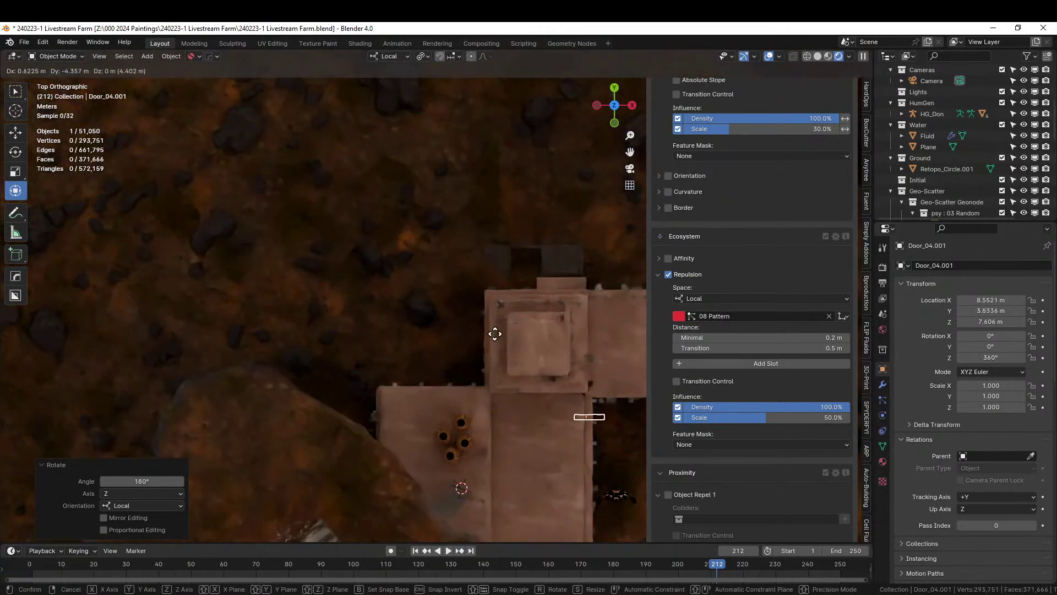
click(467, 311)
- Shift the door about 0.5 m along negative local X and lower it about 0.04 m onto the roof at the tower wall
key(KP_Decimal)
middle_drag(584, 332, 547, 239)
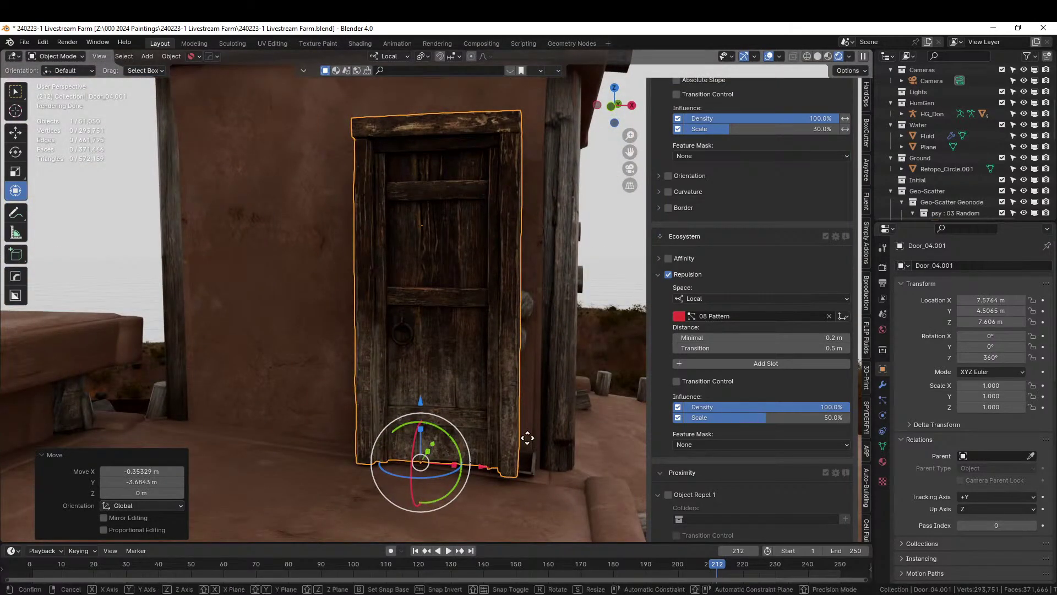
key(g)
key(x)
key(x)
click(446, 429)
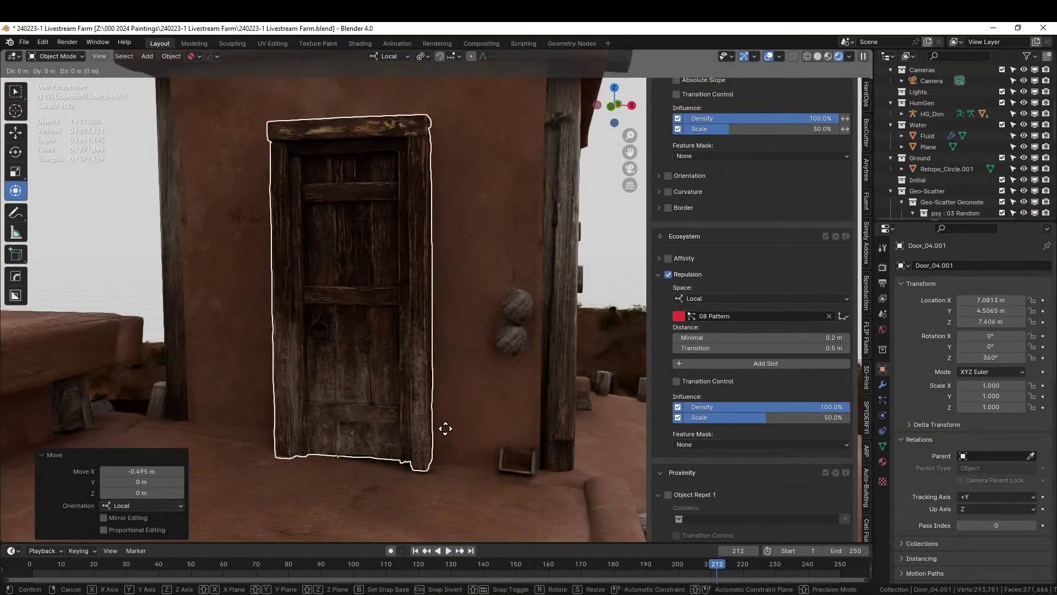
key(g)
key(z)
key(z)
click(447, 437)
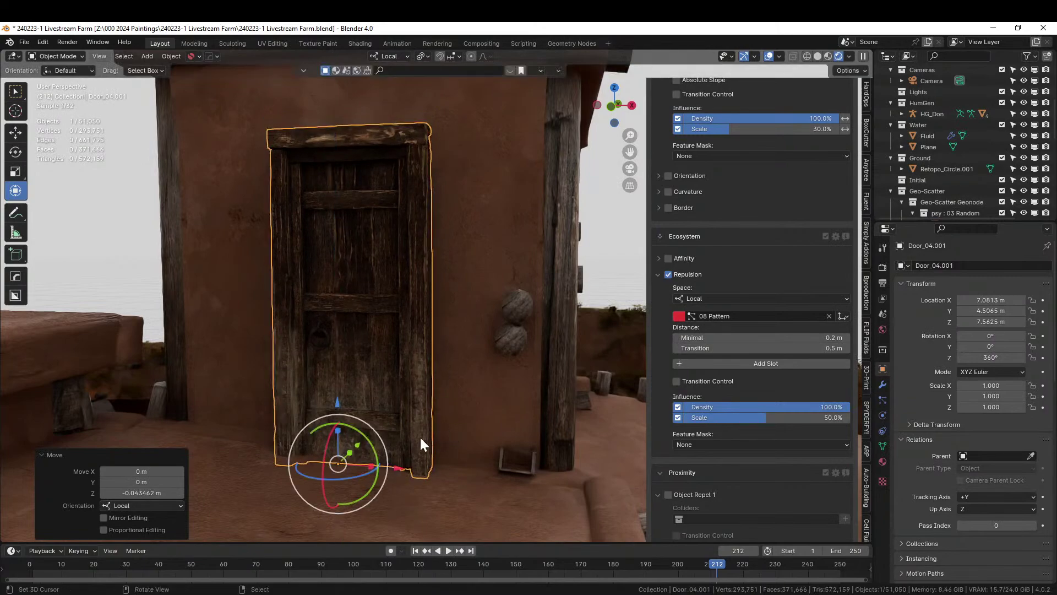
- Push the upper door about 0.16 m along Y into the tower wall and clear the selection
middle_drag(420, 435, 385, 454)
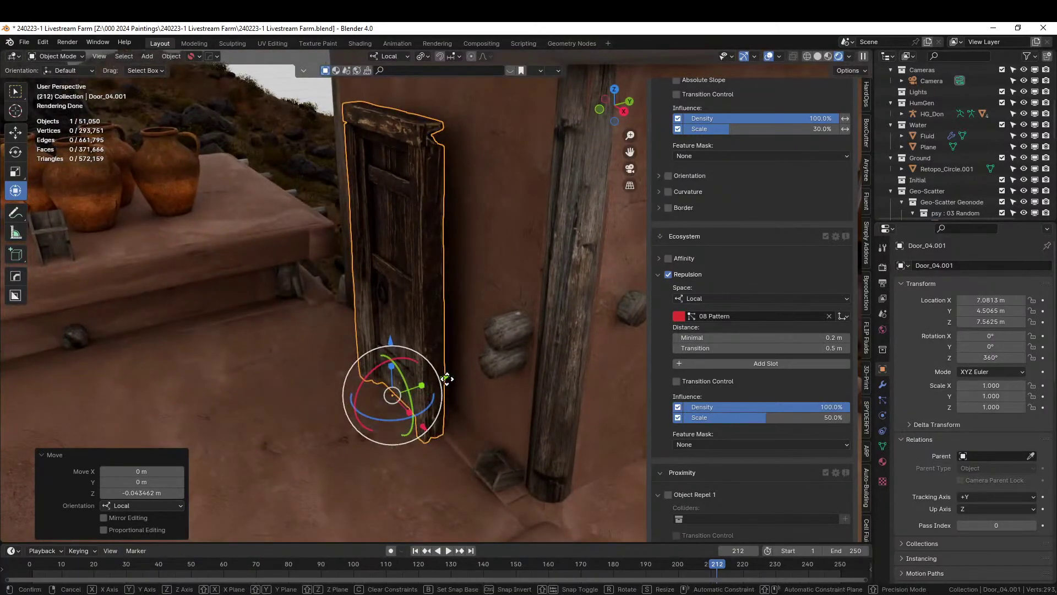
drag(445, 377, 464, 376)
middle_drag(464, 376, 490, 275)
scroll(531, 346, down, 3)
click(584, 253)
scroll(543, 269, down, 3)
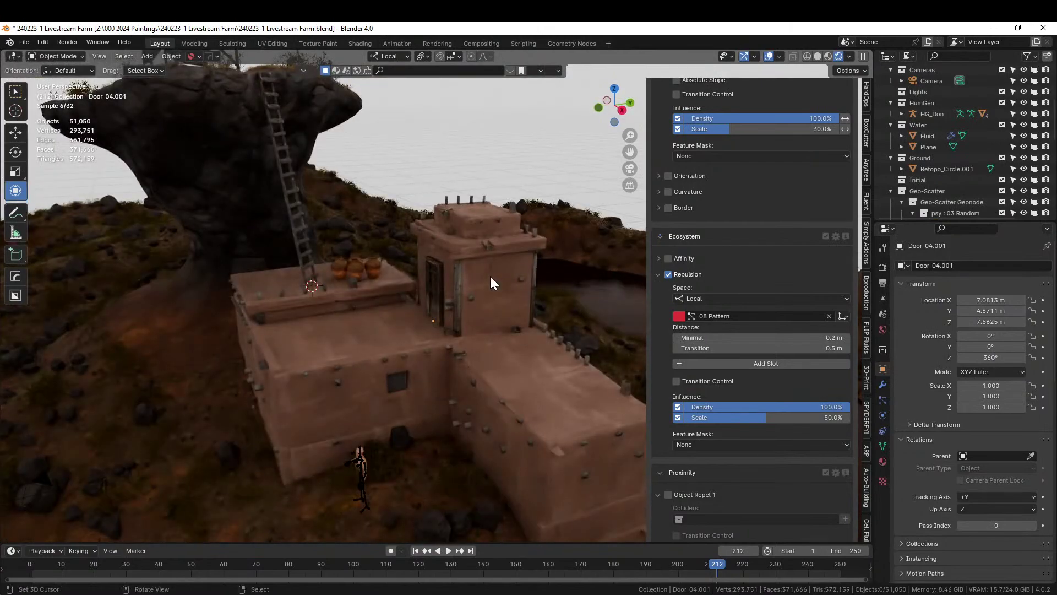
key(ctrl+s)
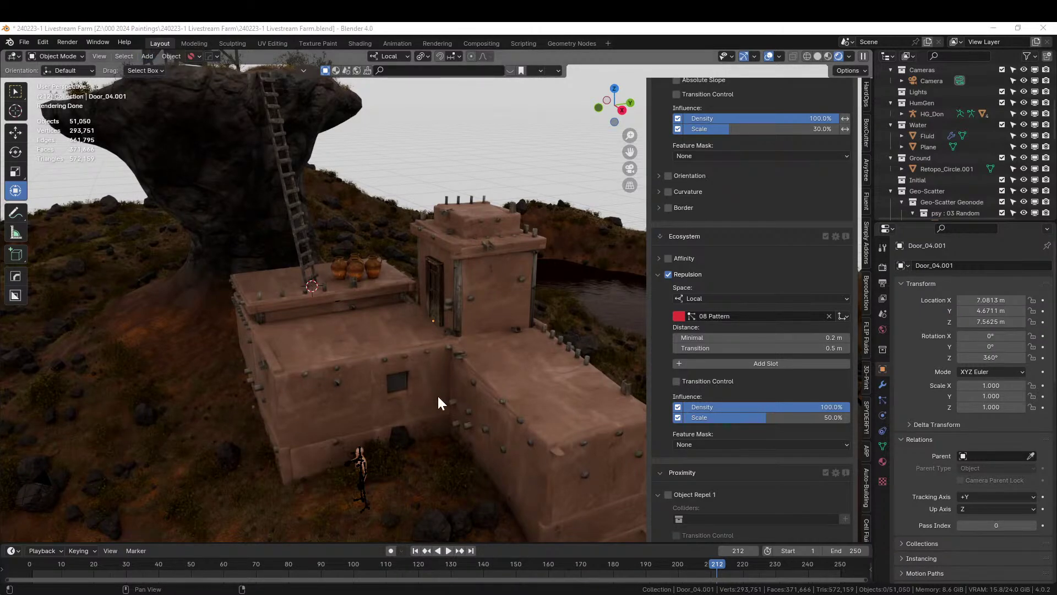
- Add the Canopy_02 asset near the entrance door, clear its rotation and turn it 180° about its Z axis
middle_drag(438, 398, 226, 384)
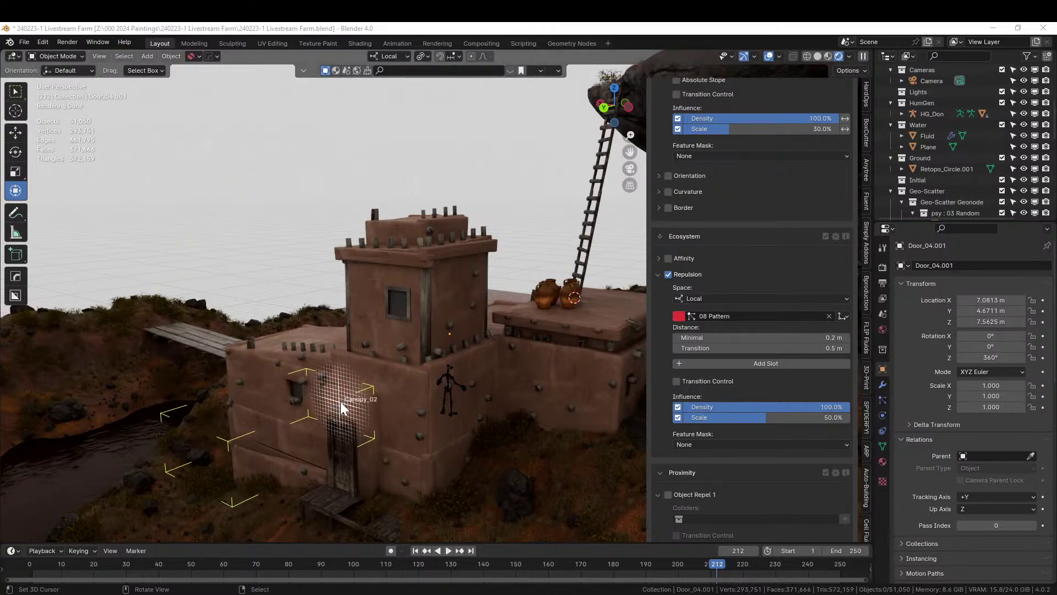
click(341, 403)
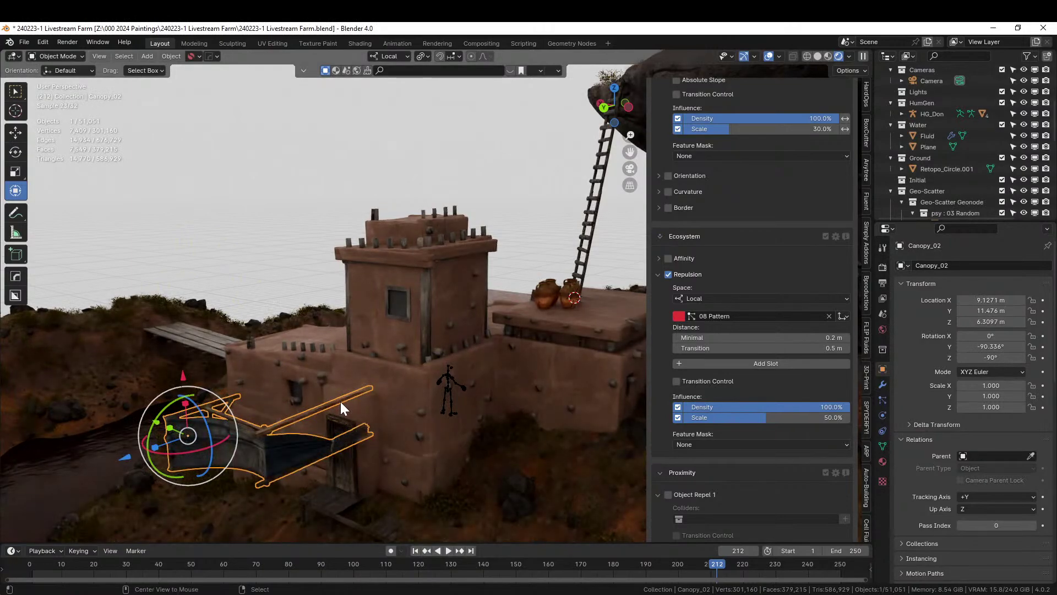
key(alt+r)
key(r)
key(z)
key(z)
text(180)
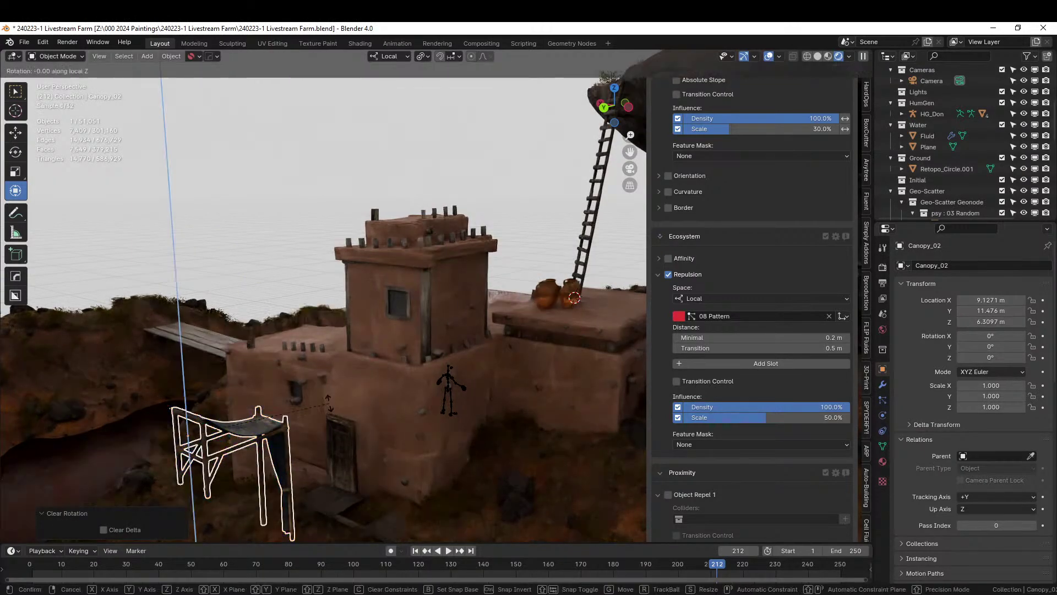
key(Return)
- Move the canopy horizontally to the wall at the entrance door, about -1.3 m in X and -3.4 m in Y
key(KP_7)
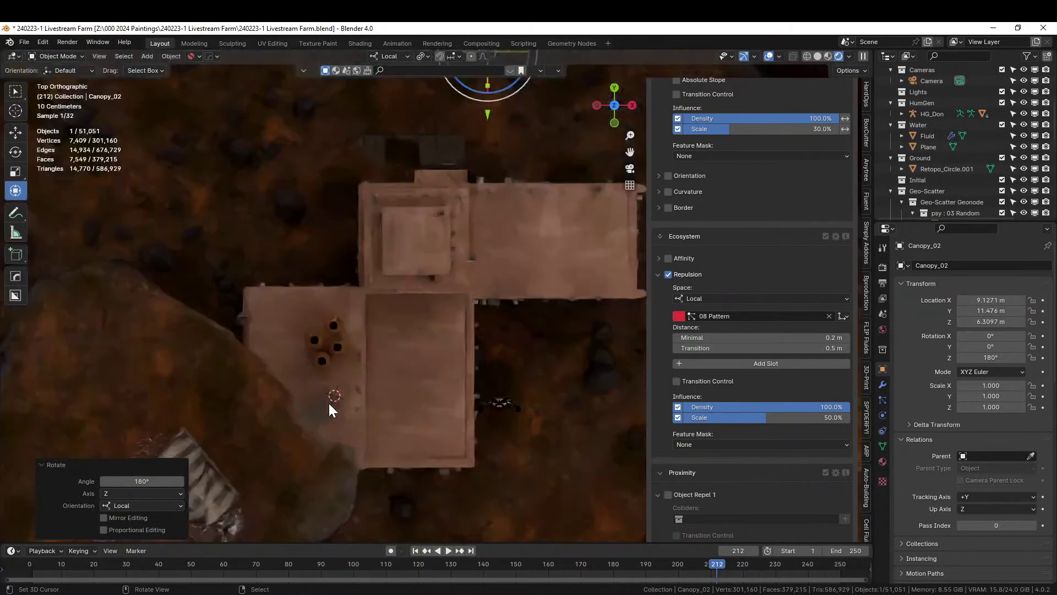
key(g)
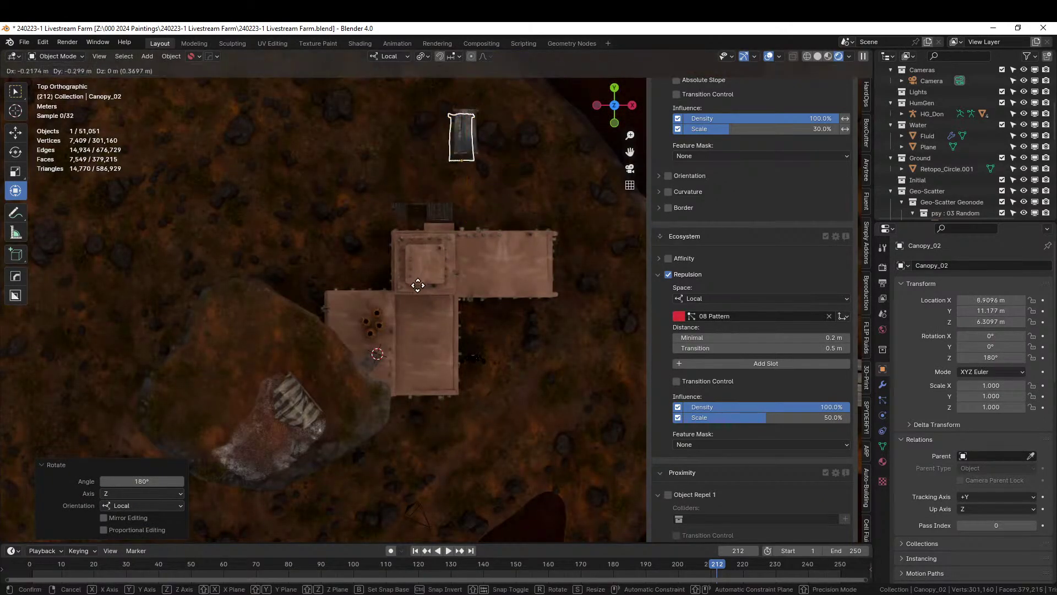
click(415, 319)
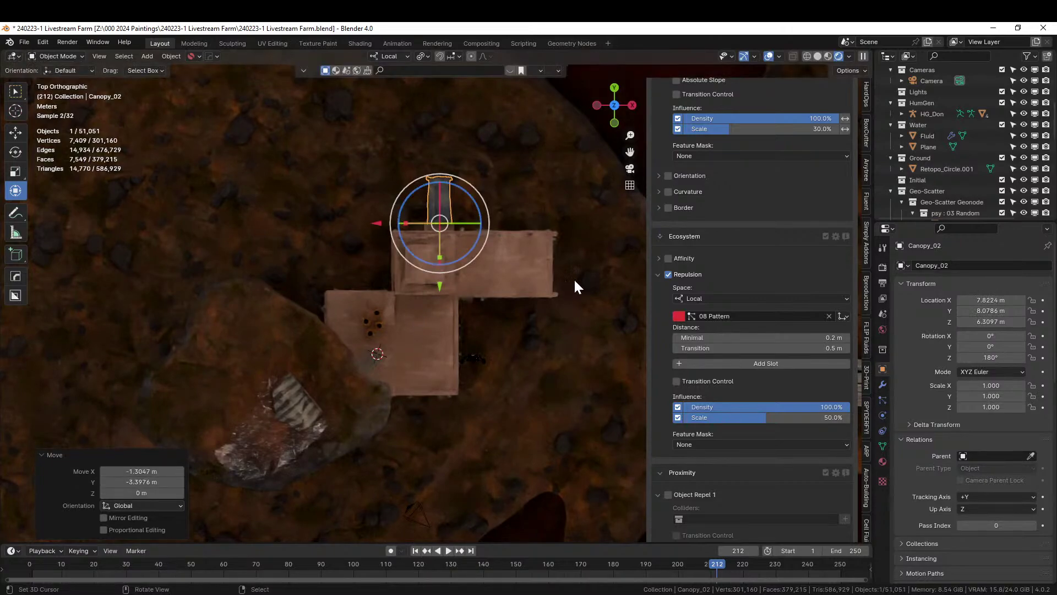
scroll(461, 213, up, 5)
middle_drag(461, 213, 315, 101)
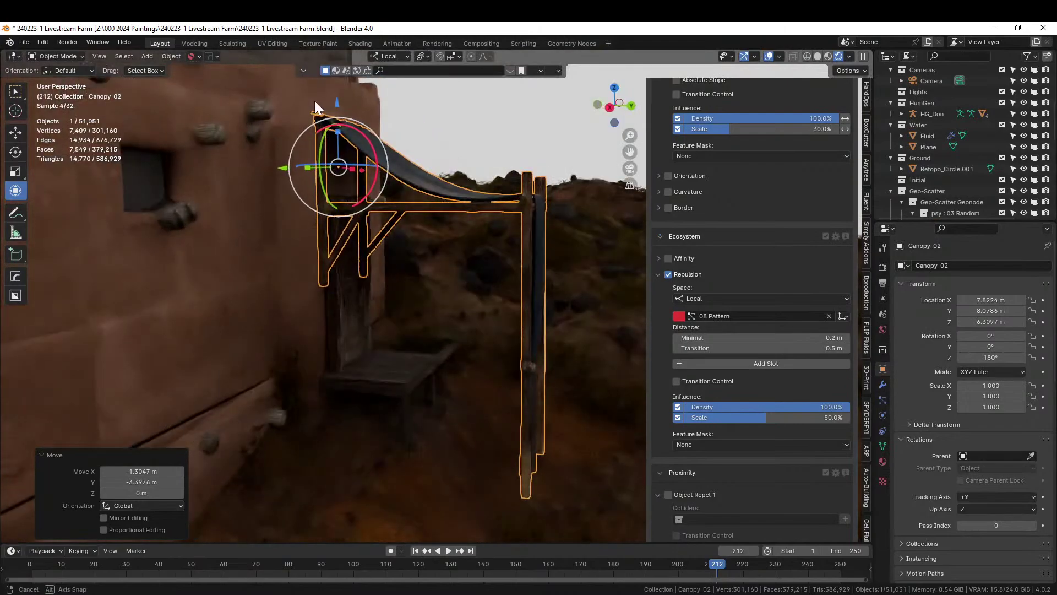
- Switch the viewport to solid shading and nudge the canopy slightly along its local X axis
click(817, 57)
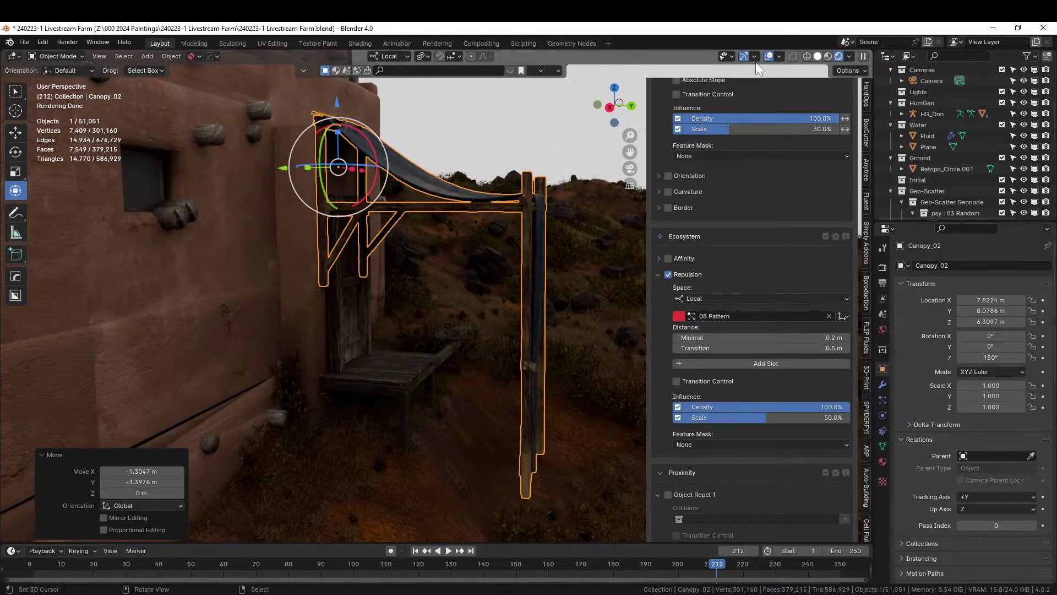
scroll(504, 199, up, 3)
mouse_move(504, 199)
middle_down()
mouse_move(318, 182)
mouse_move(434, 189)
middle_up()
key(g)
key(x)
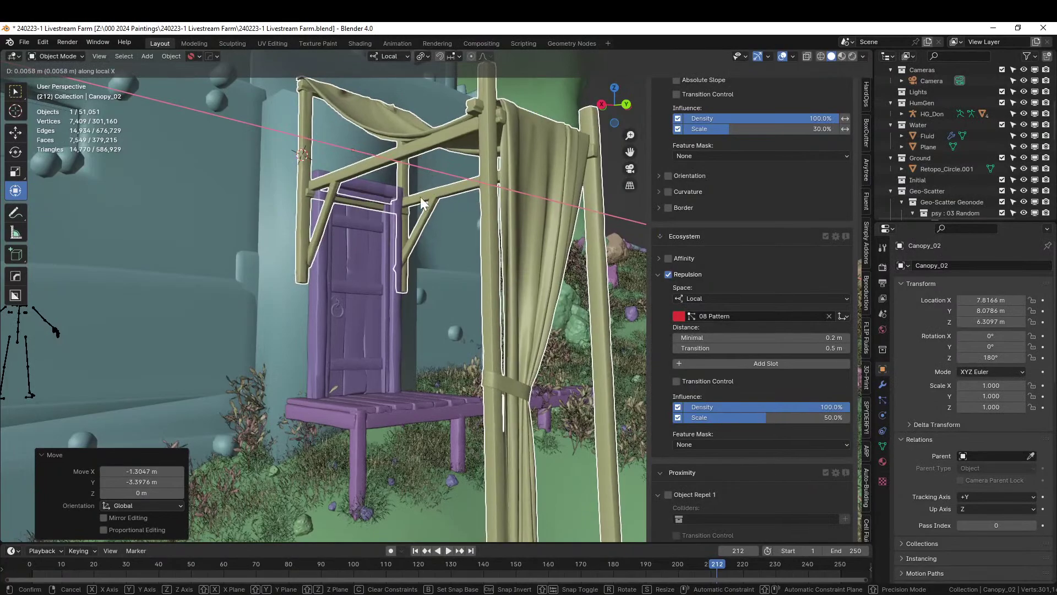
click(420, 197)
- Isolate the canopy with the entrance door and center it over the door by moving it about -0.03 m along local X
shift+click(347, 261)
key(KP_Divide)
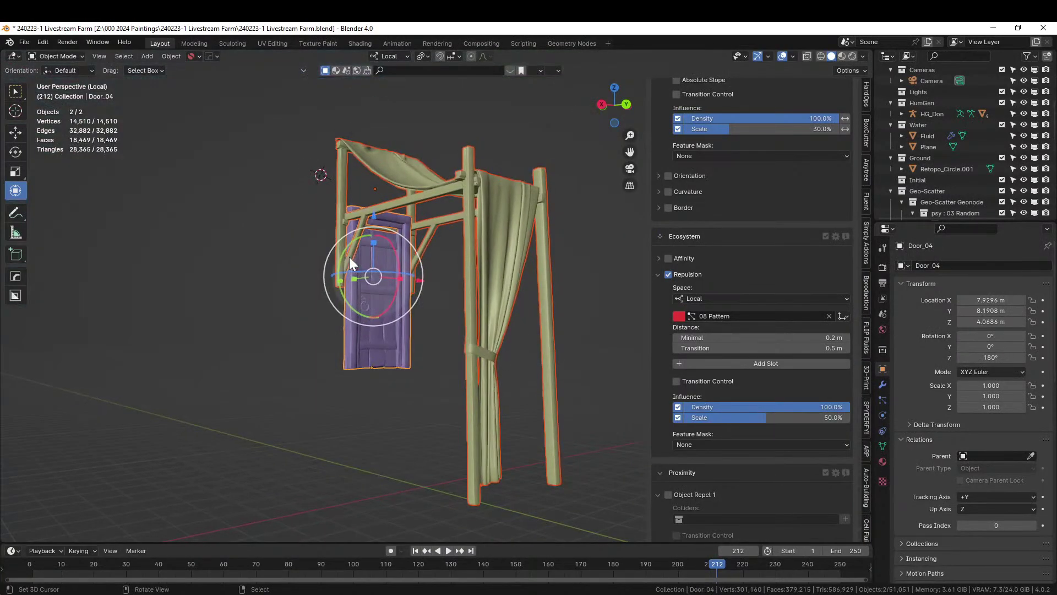
key(KP_3)
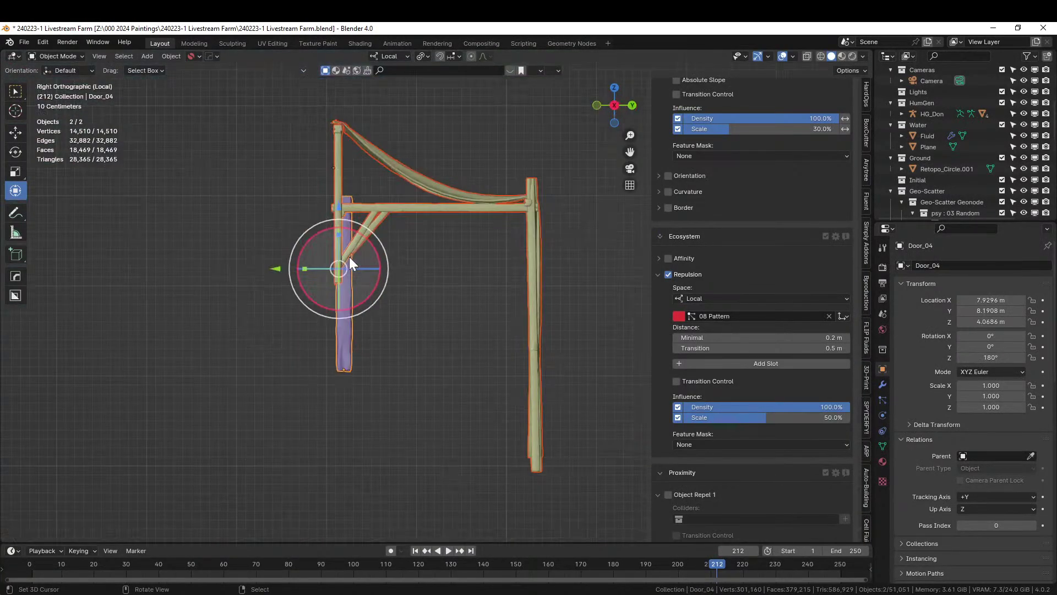
key(KP_1)
scroll(358, 256, up, 2)
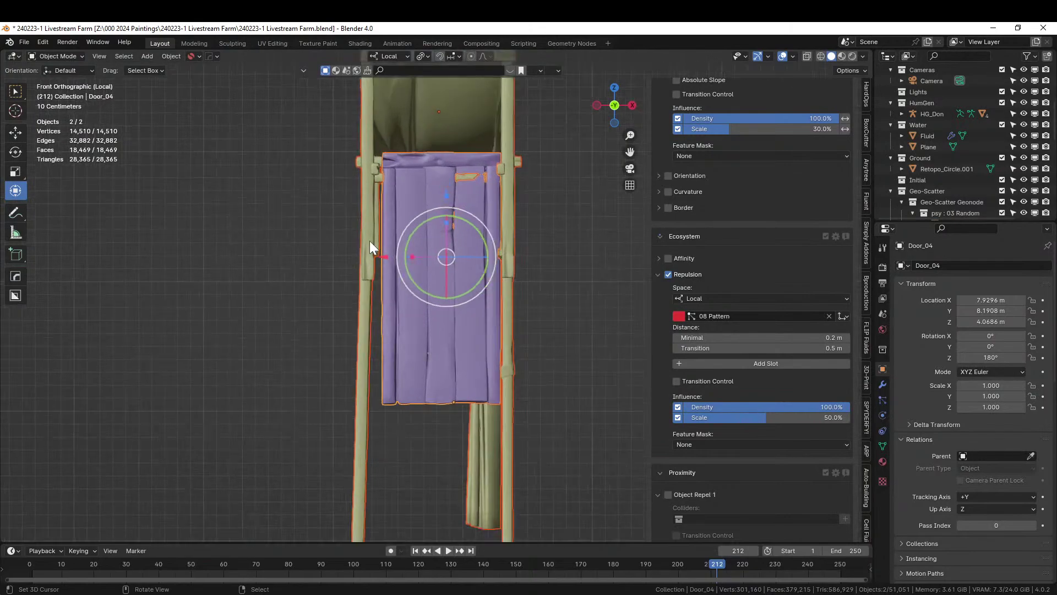
click(456, 277)
key(g)
key(x)
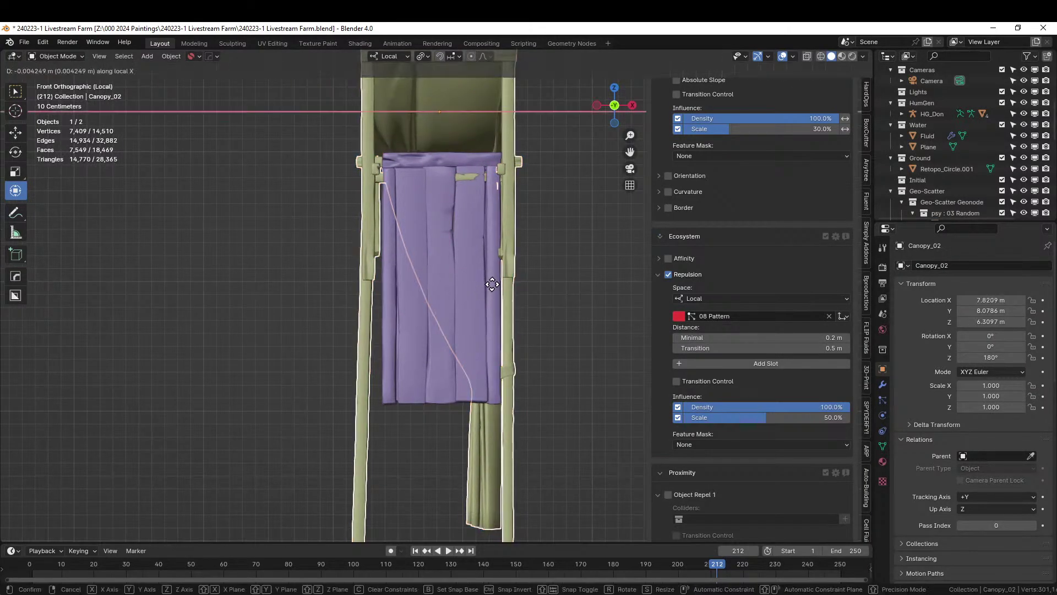
click(494, 284)
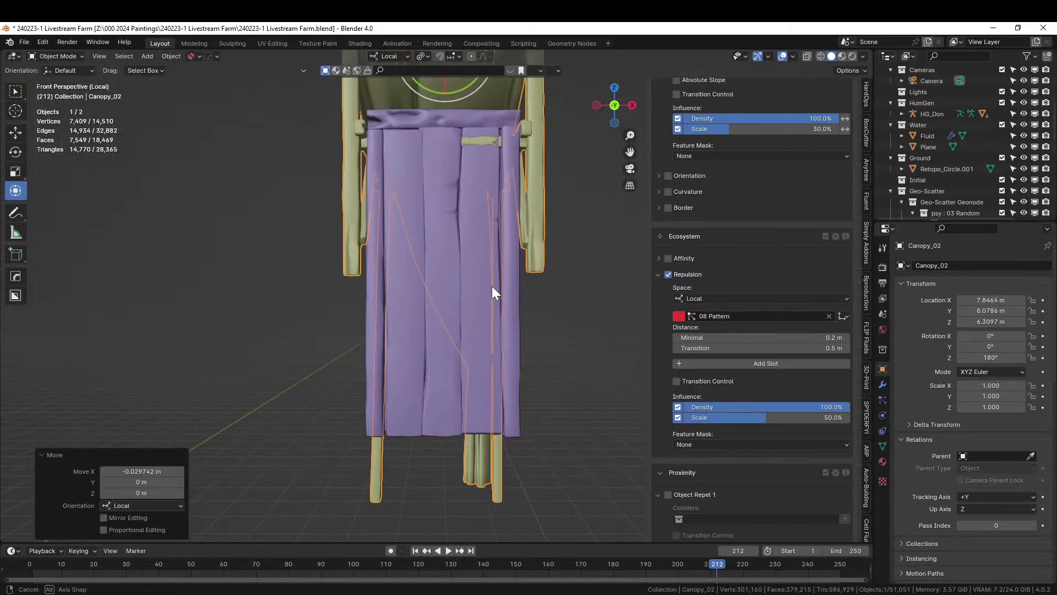
- Raise the canopy about 0.23 m so its crossbar clears the door frame, and return to the full scene
middle_drag(491, 286, 303, 266)
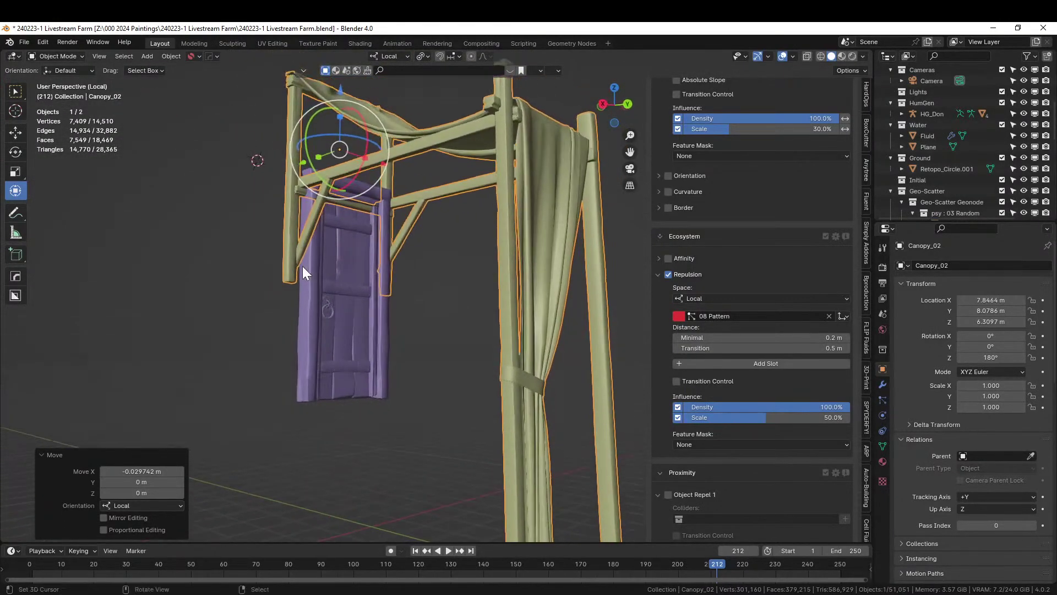
key(g)
key(z)
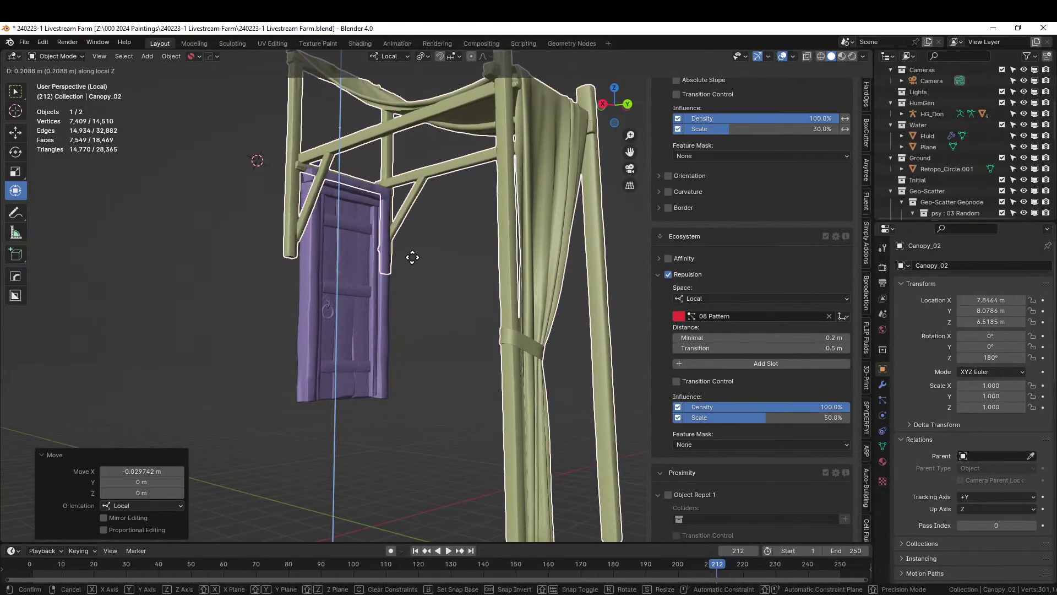
click(412, 255)
key(KP_Divide)
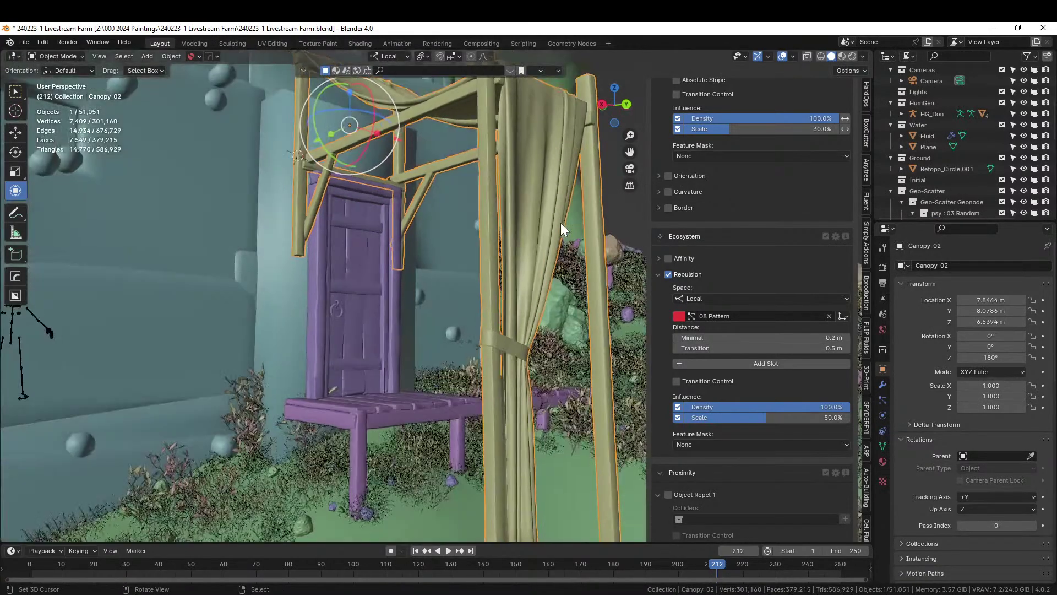
- Isolate the canopy in Edit Mode and select the bottom faces of its two front posts
middle_drag(532, 214, 457, 207)
click(457, 207)
click(457, 207)
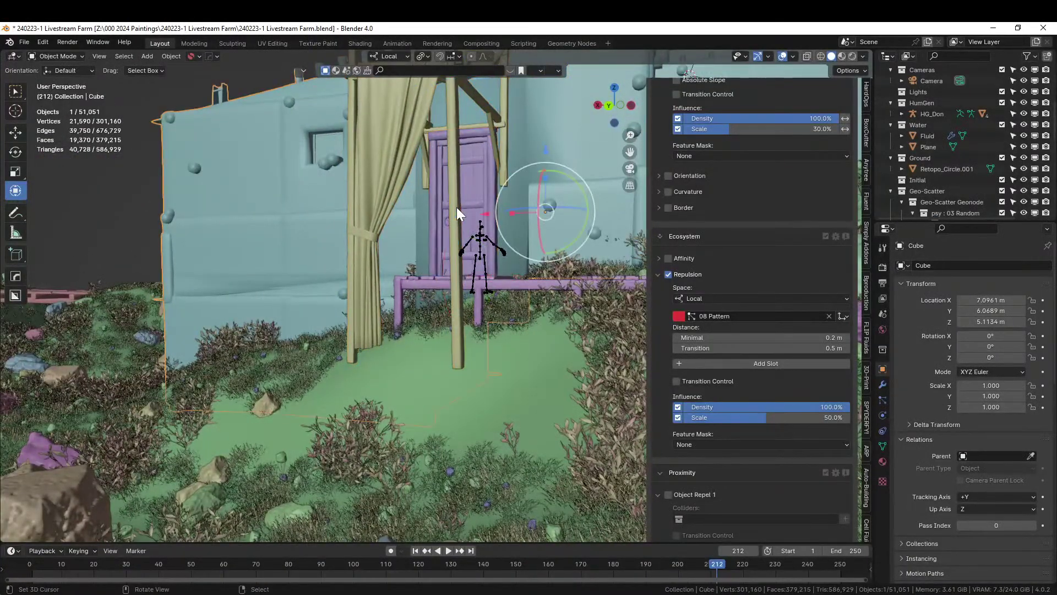
click(457, 207)
key(KP_Divide)
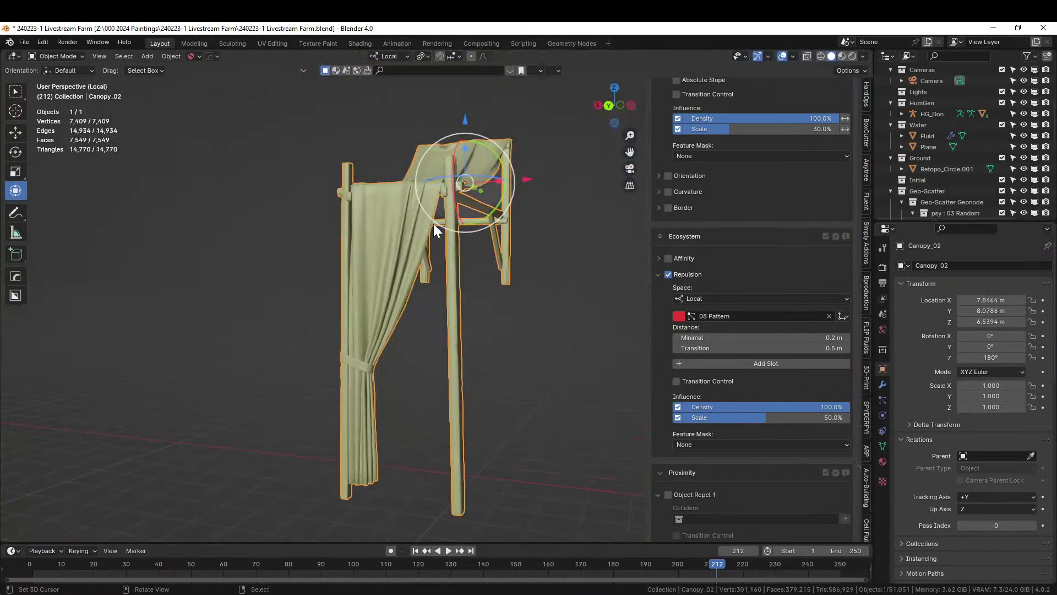
key(Tab)
middle_drag(434, 224, 482, 311)
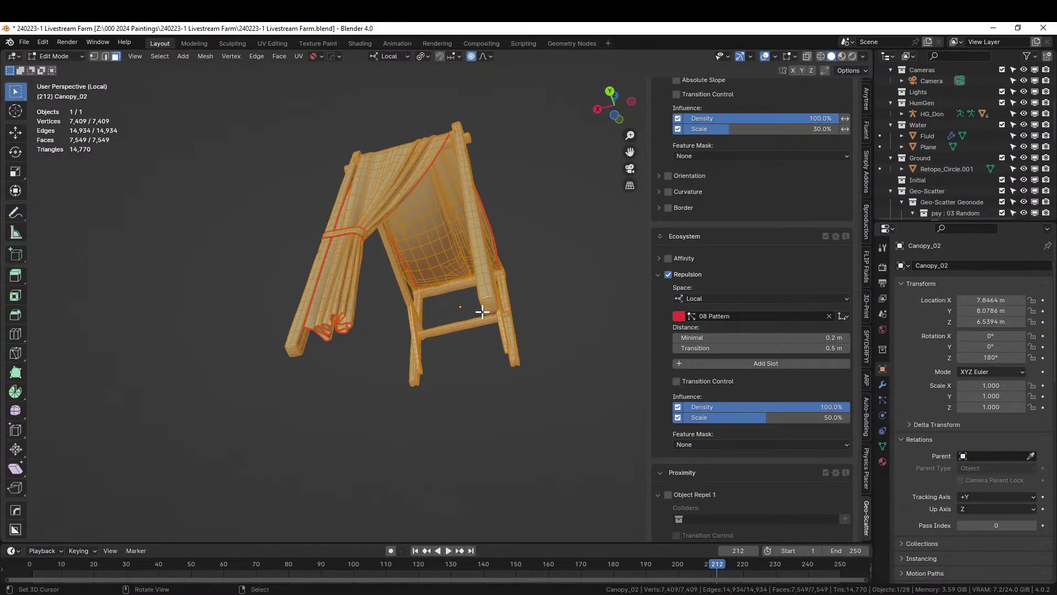
click(490, 302)
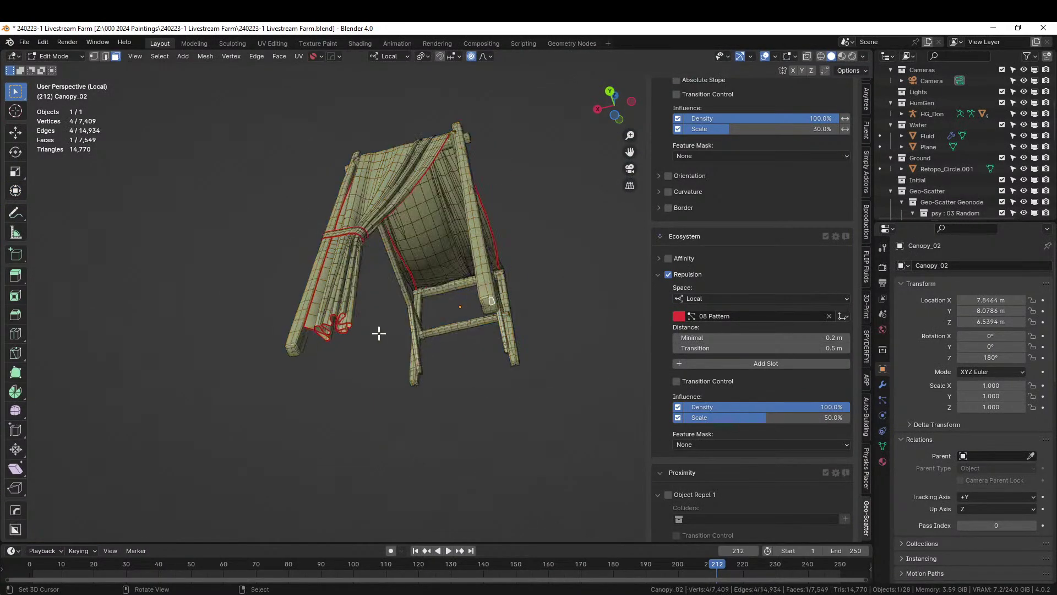
shift+click(289, 350)
- Limit proportional editing to connected geometry and extend the two front posts about 1.09 m downward along local Z
click(489, 58)
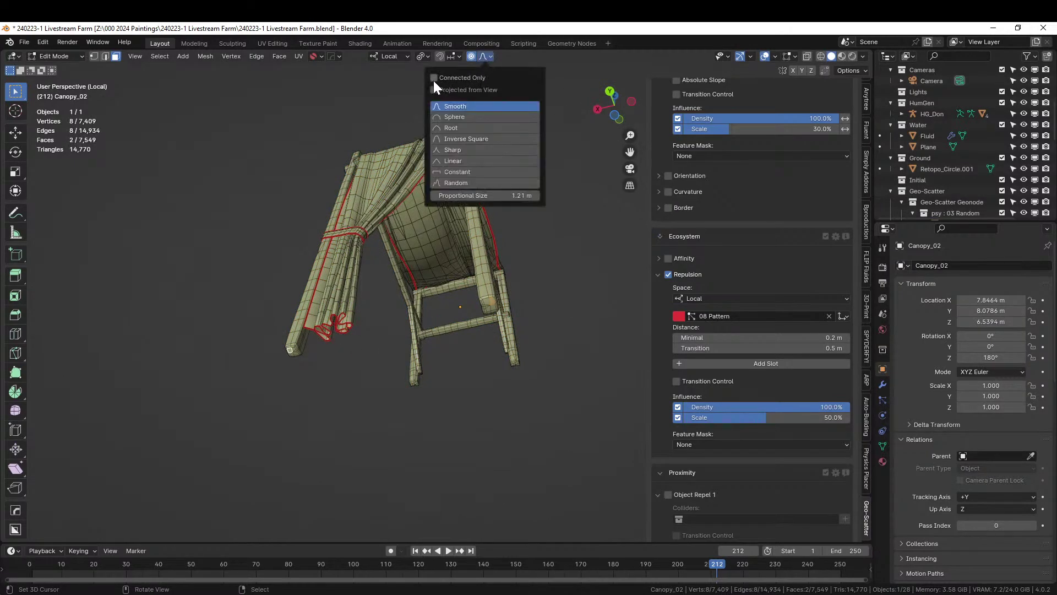
middle_drag(507, 296, 417, 340)
key(g)
key(z)
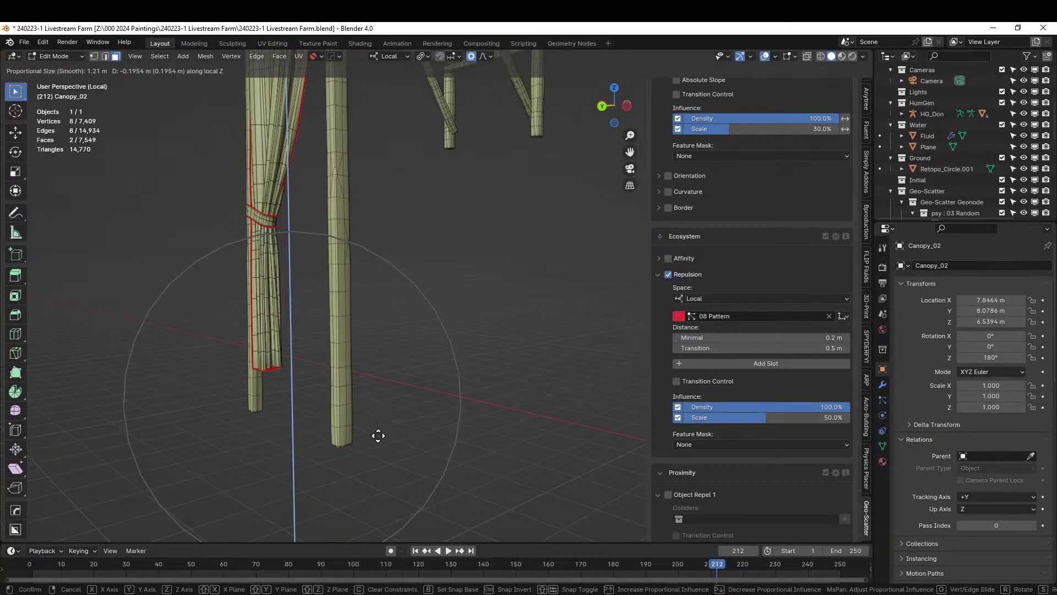
click(389, 520)
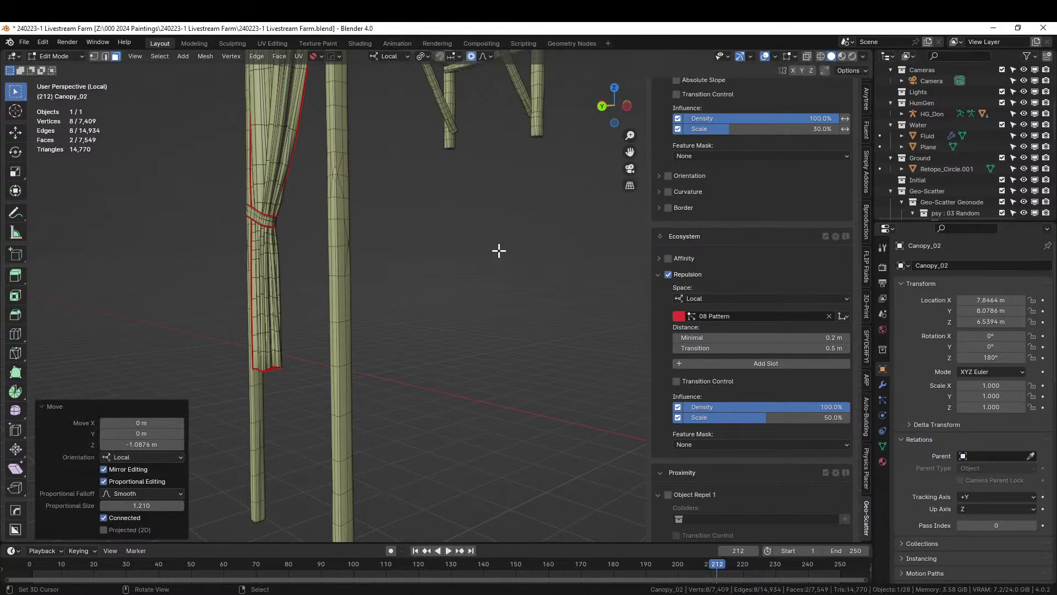
- Leave the isolated view, return to Object Mode and switch the viewport to rendered shading
key(KP_Divide)
middle_drag(510, 294, 489, 286)
key(Tab)
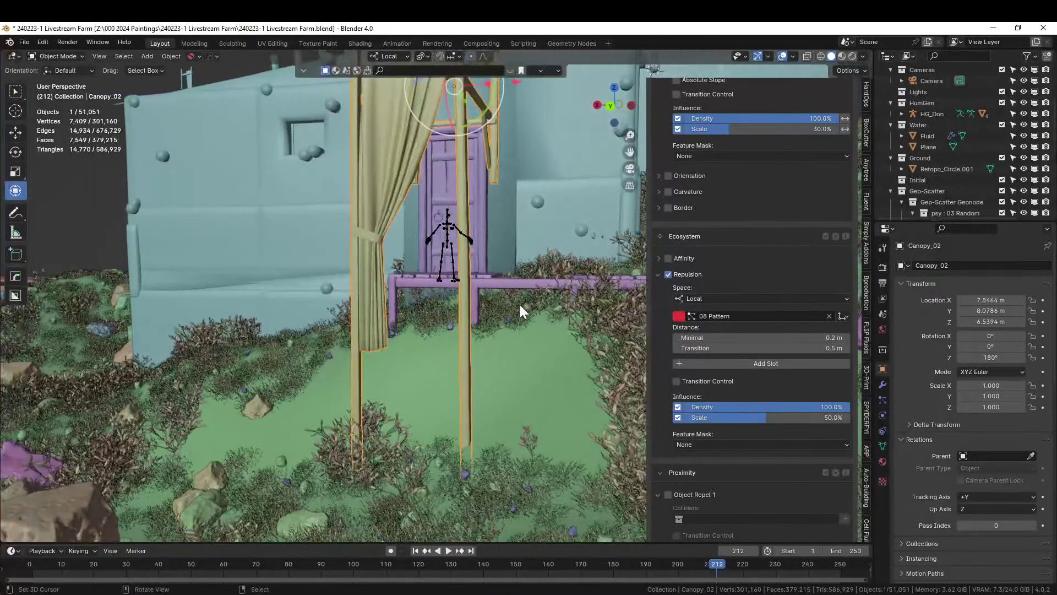
click(853, 56)
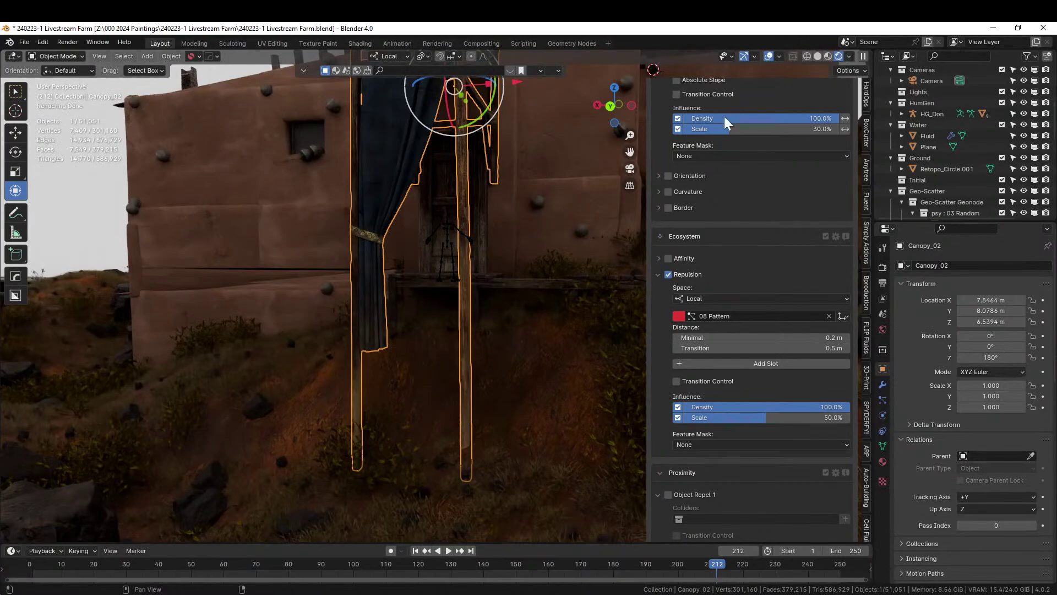
- Make a linked duplicate of the upper tower's door in place and rotate it 90° around its local Z axis
click(523, 142)
key(KP_Decimal)
middle_drag(526, 143, 602, 160)
middle_drag(569, 175, 478, 223)
scroll(467, 200, up, 3)
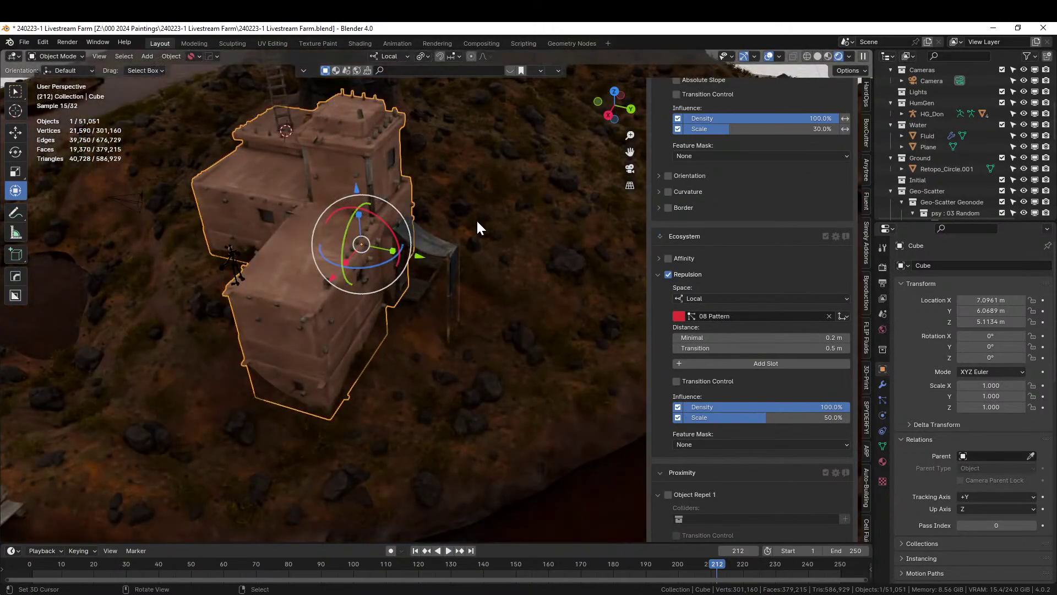
middle_drag(370, 158, 443, 289)
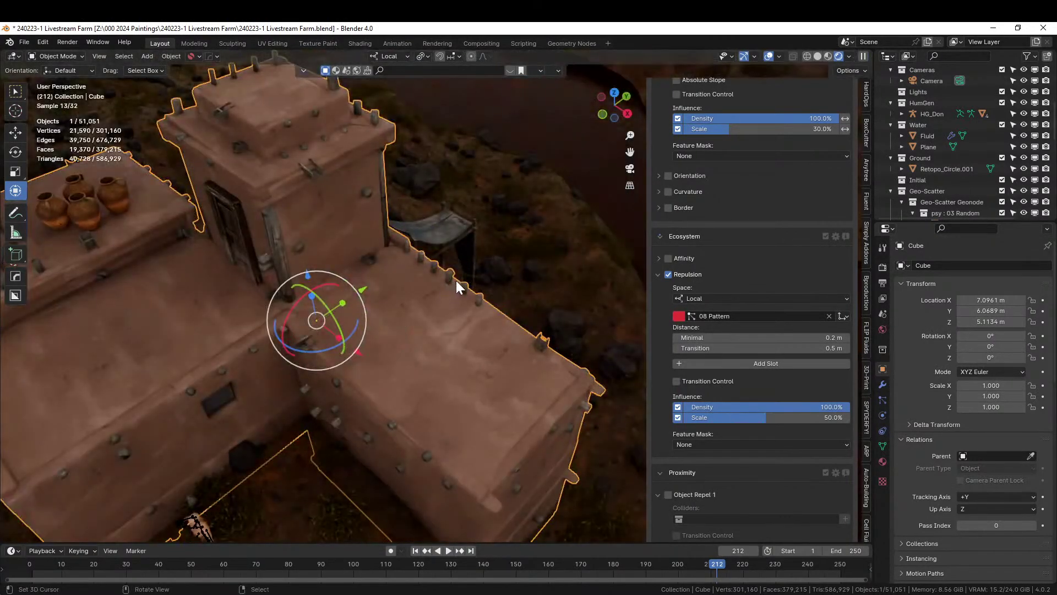
scroll(449, 280, up, 2)
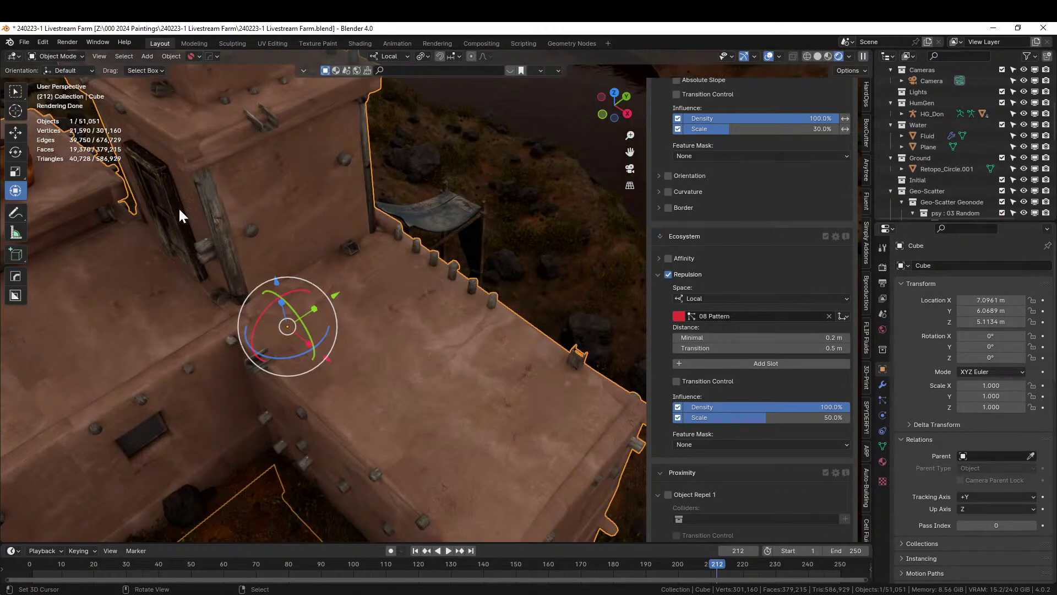
click(164, 190)
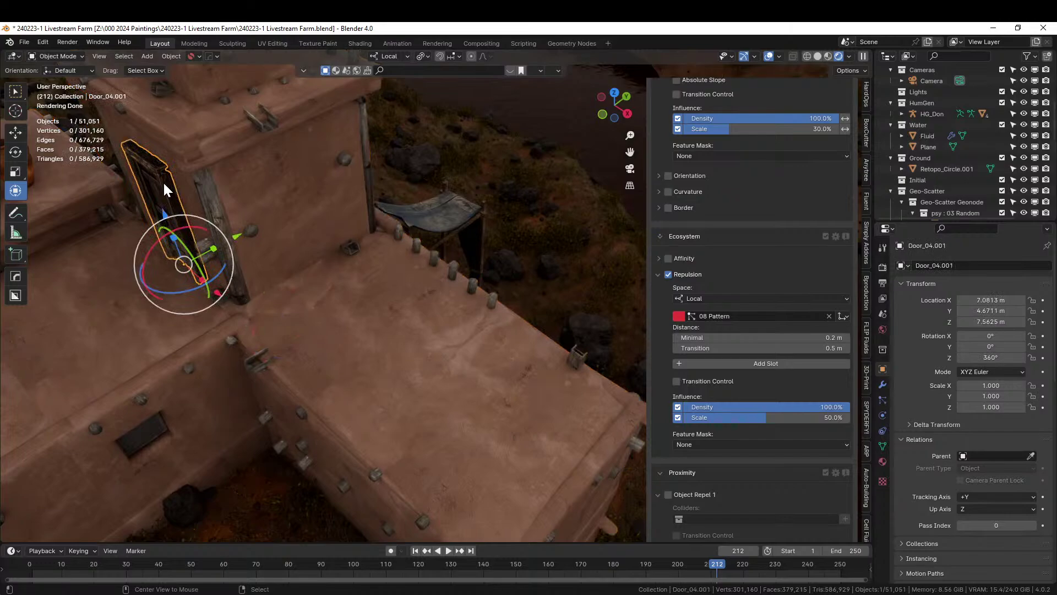
key(alt+d)
right_click(163, 181)
key(r)
key(z)
key(z)
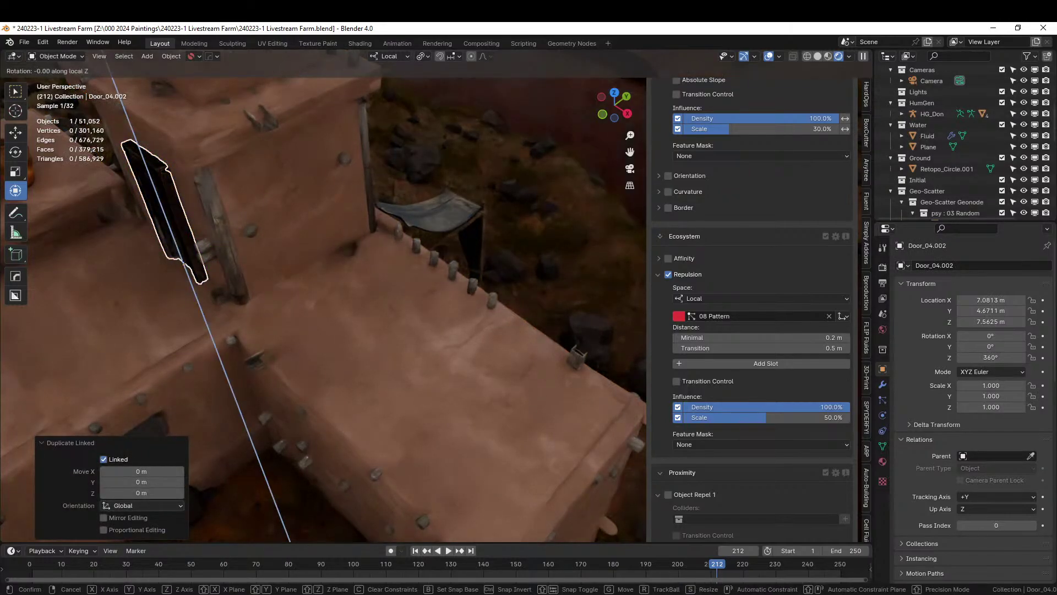
text(90)
key(Return)
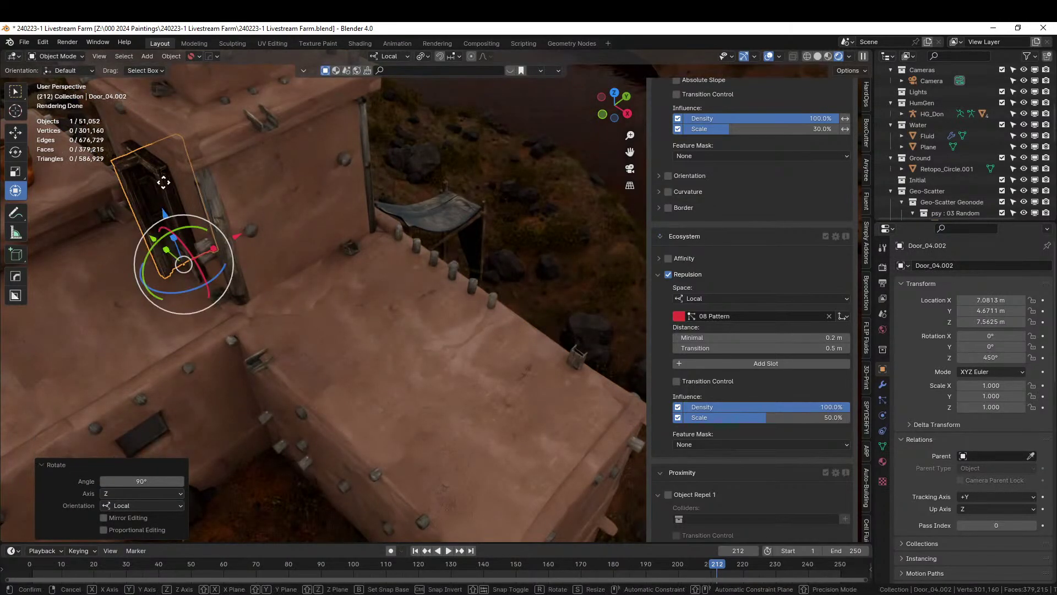
- Move the duplicated door about -1.55 m along local Y and 1.01 m along local X to the tower's adjacent wall
key(g)
key(y)
key(y)
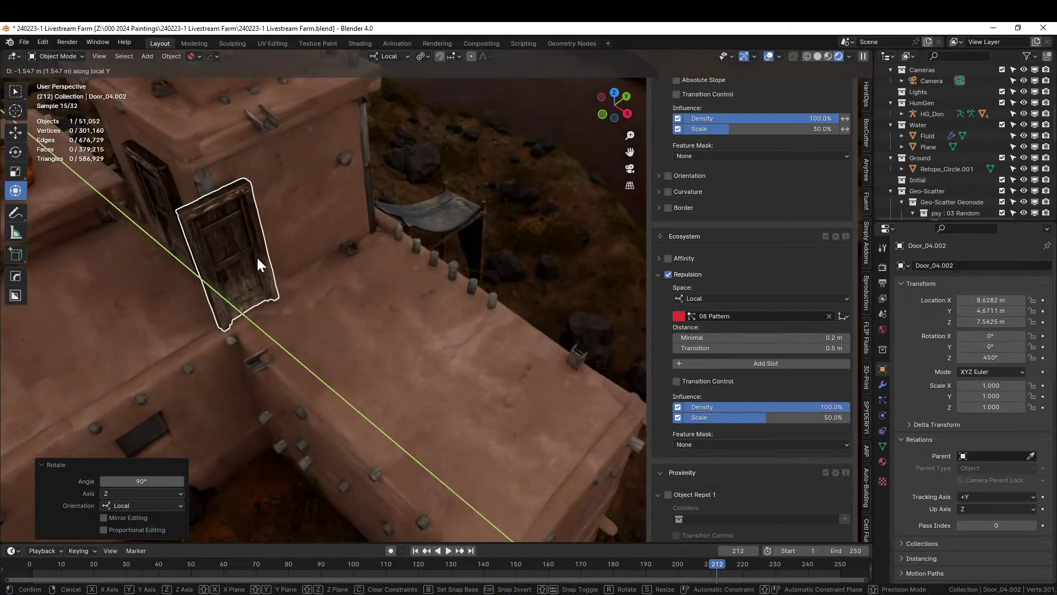
click(261, 265)
key(g)
key(x)
key(x)
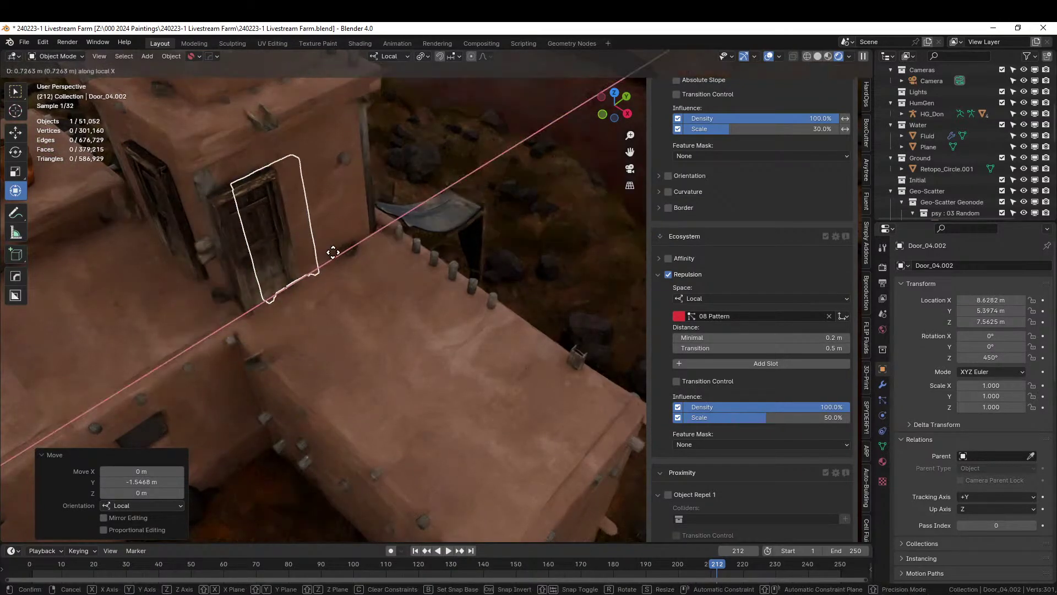
click(341, 250)
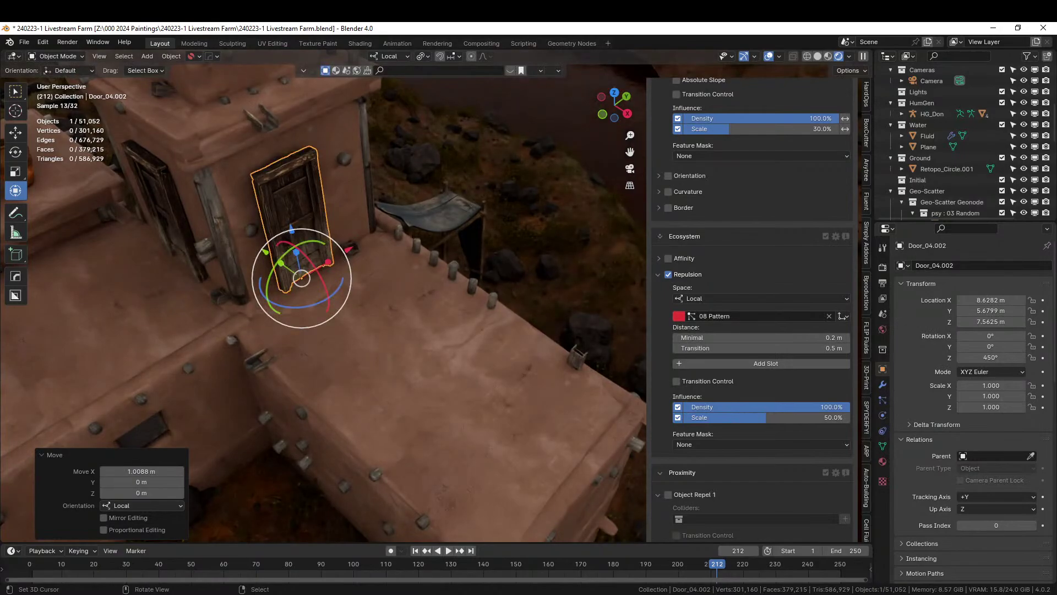
- Switch to solid shading and push the duplicated door about 0.17 m along local Y into the tower wall
key(z)
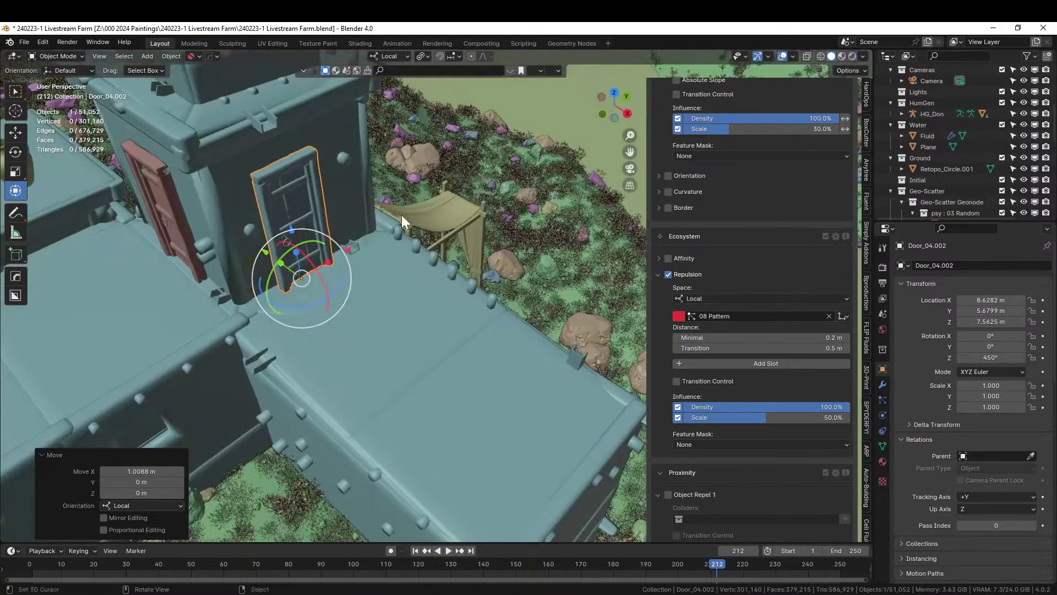
scroll(256, 275, up, 5)
mouse_move(256, 275)
middle_down()
mouse_move(348, 258)
mouse_move(412, 336)
middle_up()
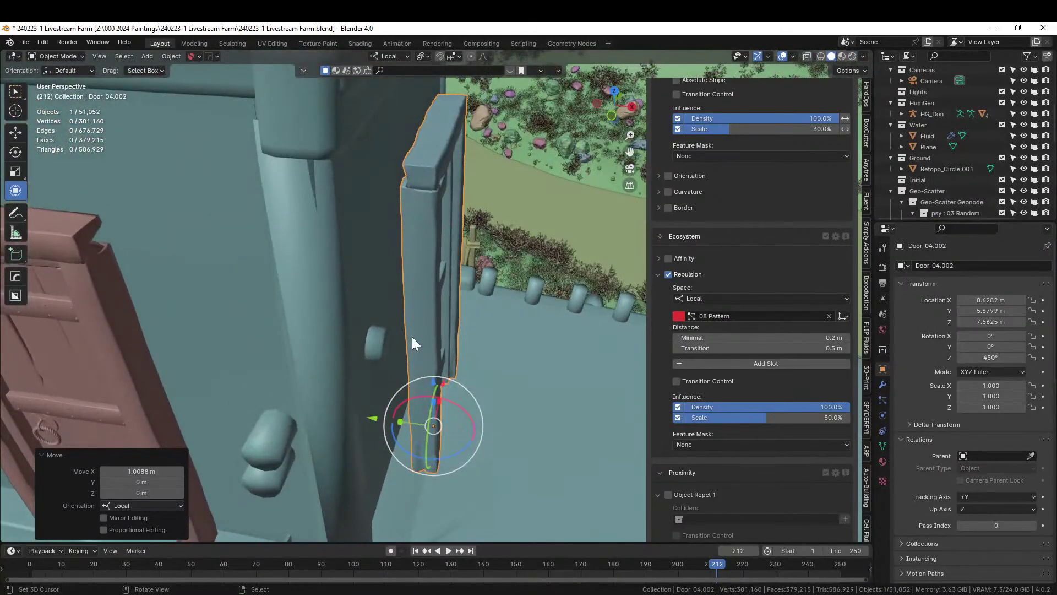
key(g)
key(y)
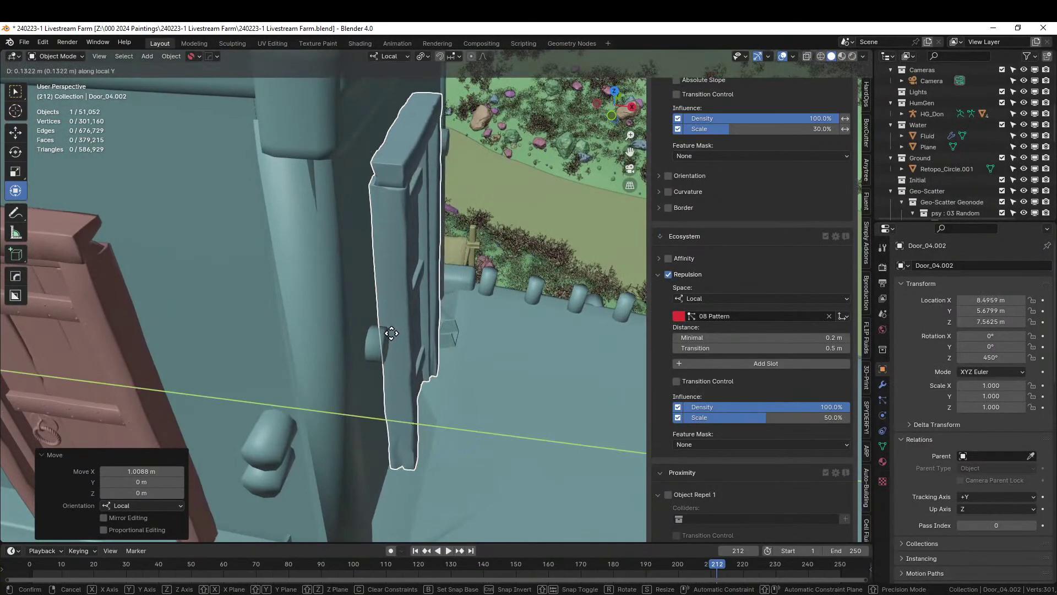
click(365, 332)
- Lower the duplicated door about 0.11 m along local Z so it sits on the roof surface
middle_drag(365, 332, 309, 285)
key(g)
key(z)
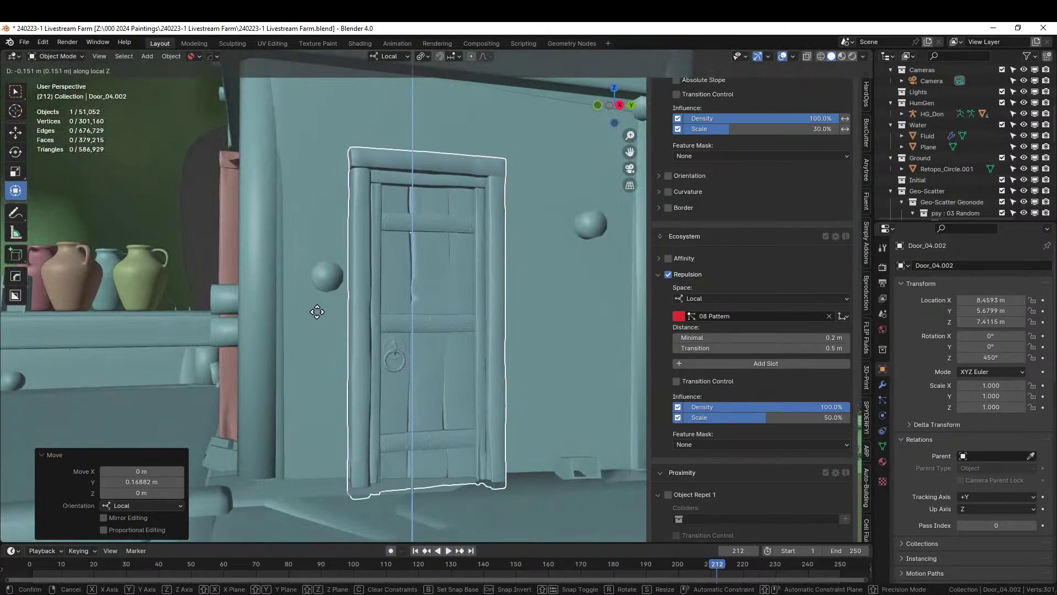
click(318, 306)
scroll(318, 305, down, 6)
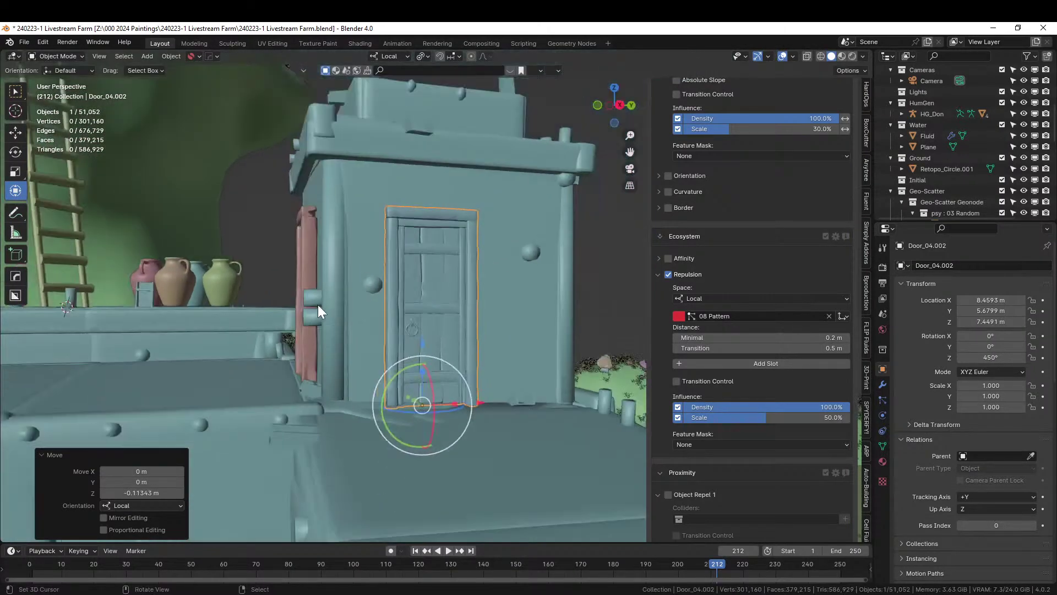
- Shift the duplicated door about 0.16 m along local X toward the middle of the tower wall
key(g)
key(x)
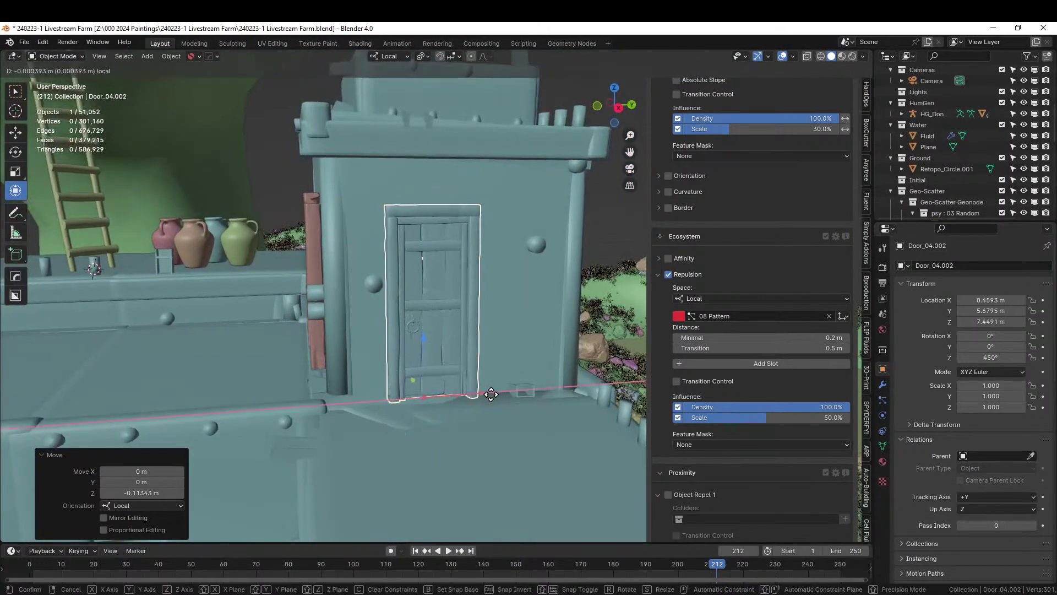
click(490, 392)
scroll(490, 391, down, 2)
scroll(490, 391, down, 3)
middle_drag(490, 391, 537, 408)
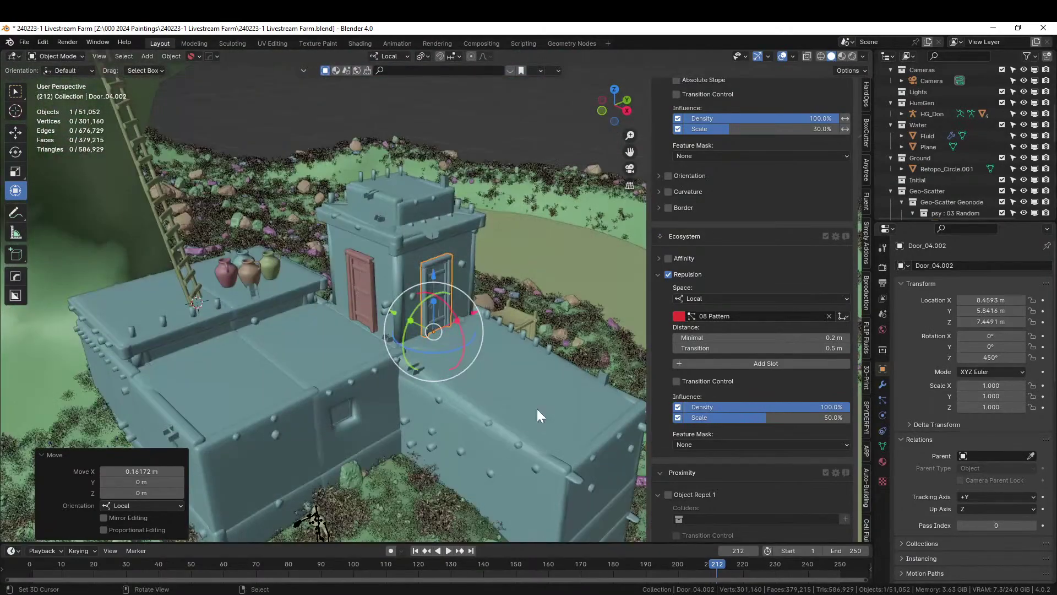
- Return the viewport to rendered shading and save the farm file
click(852, 55)
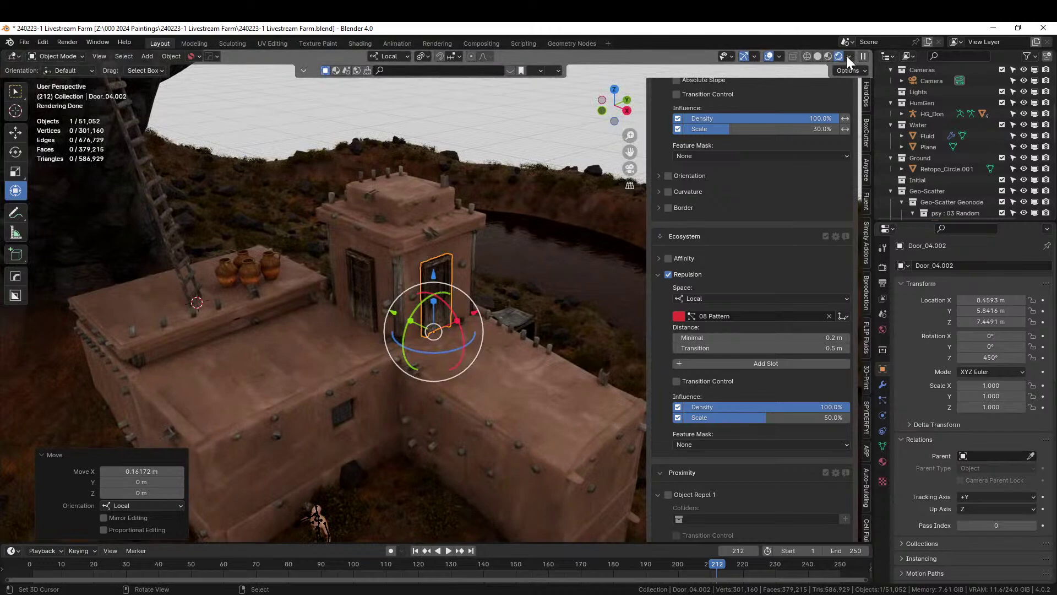
key(ctrl+s)
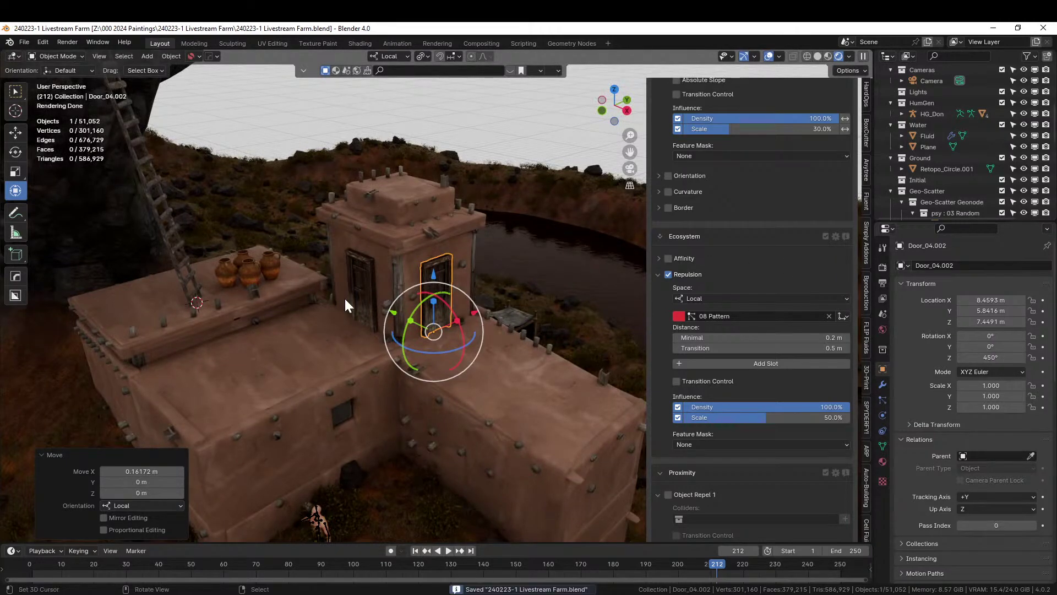
middle_drag(533, 286, 507, 281)
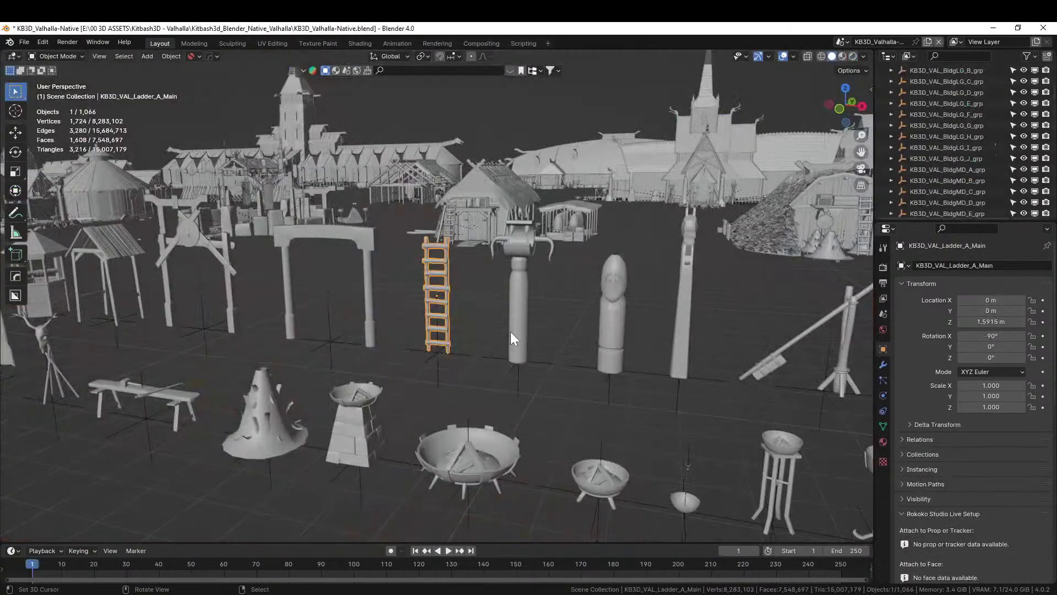
- Examine the rows of props in the KB3D_Valhalla-Native file for items suitable for dressing the farm buildings
middle_drag(510, 331, 193, 267)
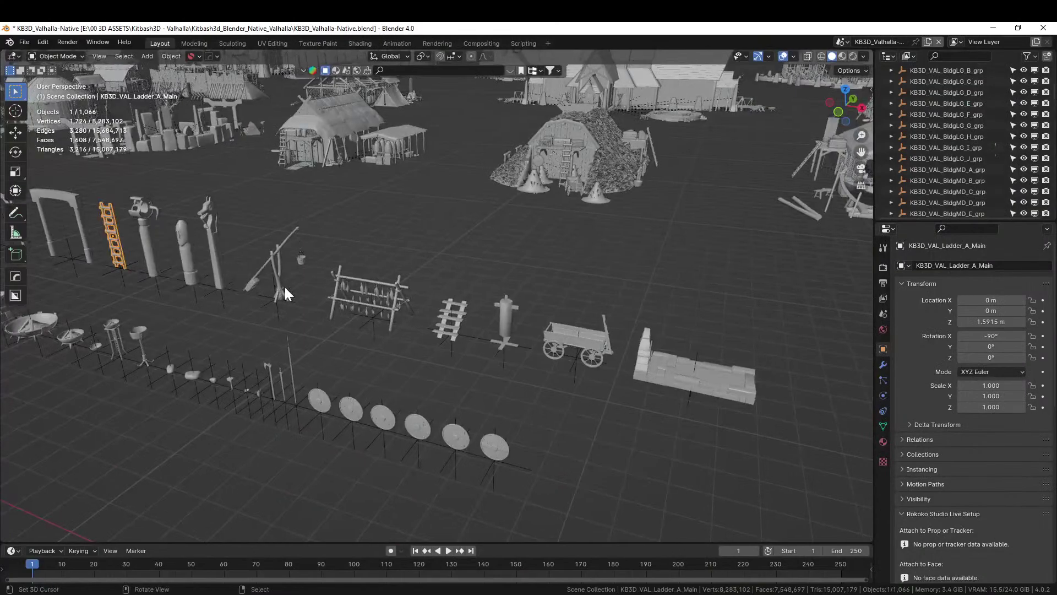
middle_drag(286, 291, 502, 394)
middle_drag(288, 364, 634, 465)
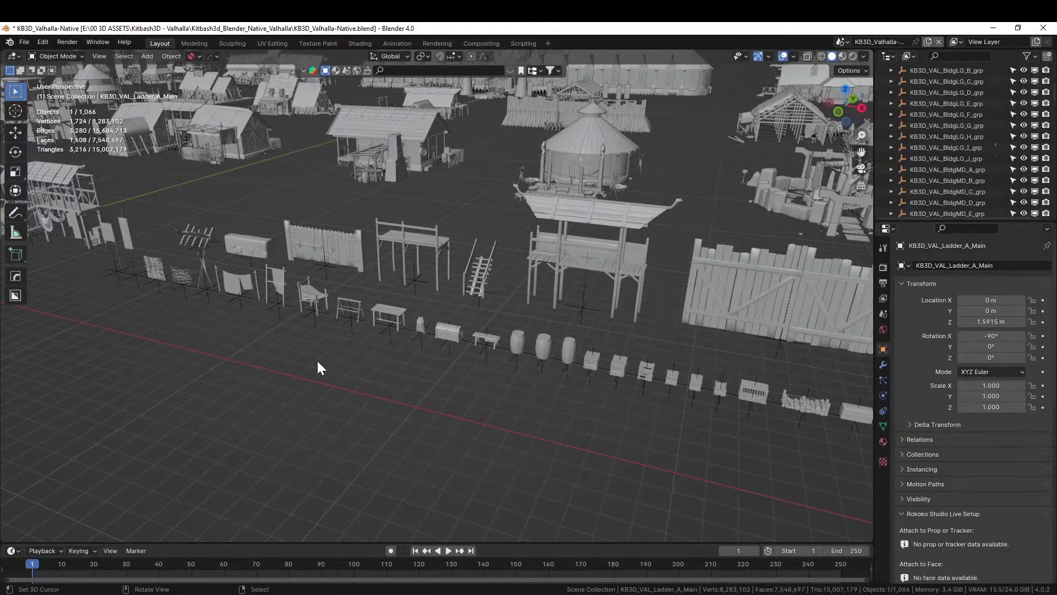
shift+middle_drag(264, 361, 566, 454)
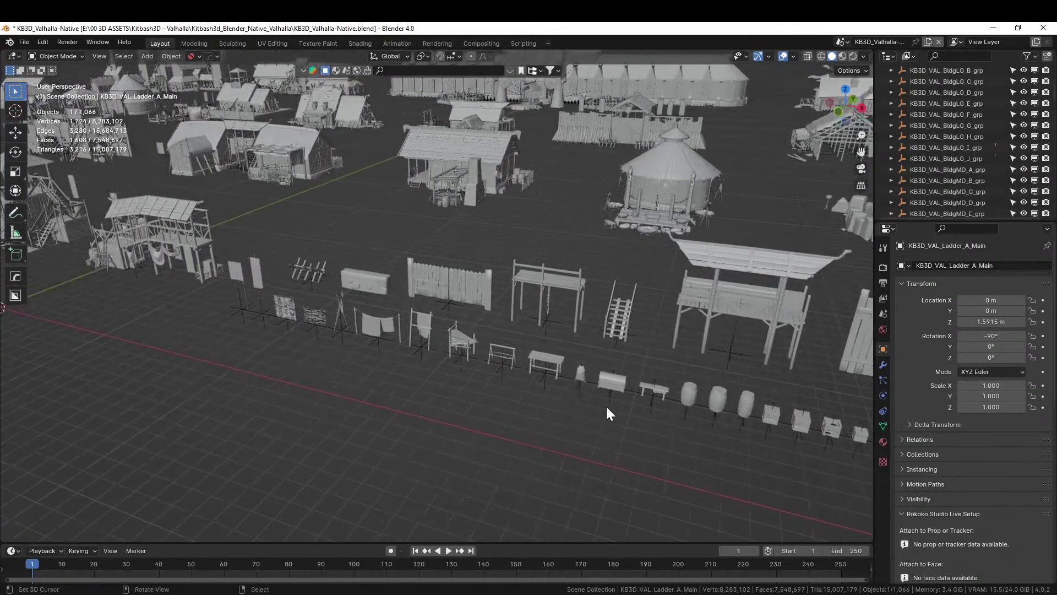
click(555, 368)
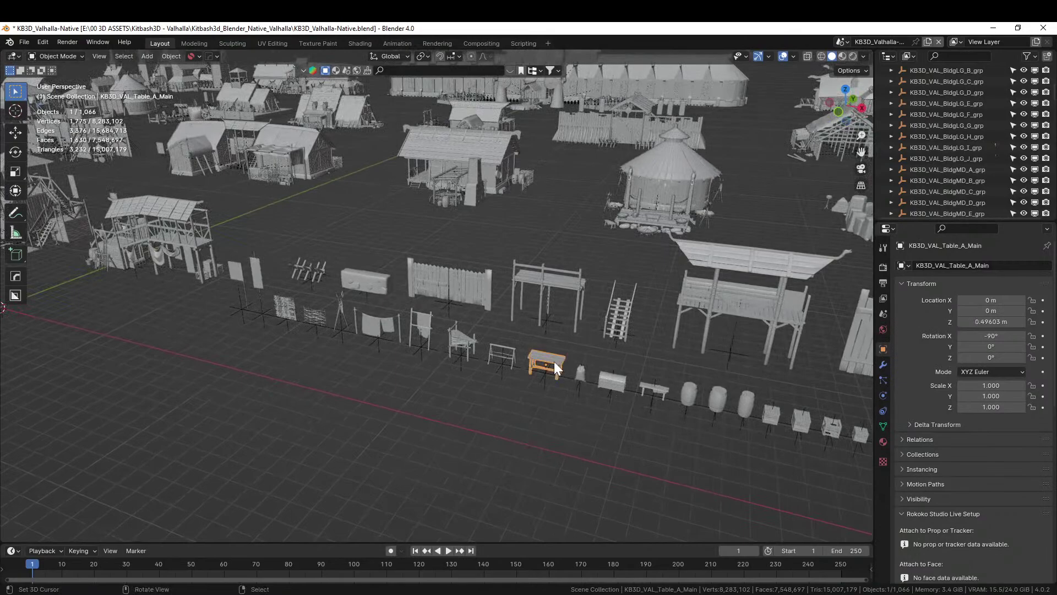
key(KP_Decimal)
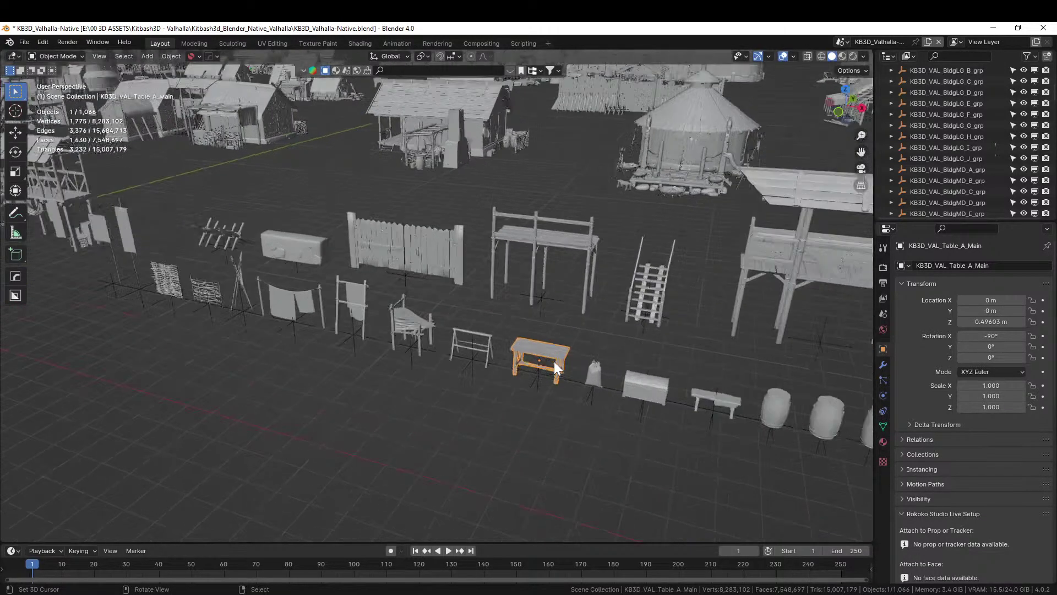
scroll(553, 361, down, 5)
middle_drag(553, 362, 564, 94)
scroll(551, 126, down, 3)
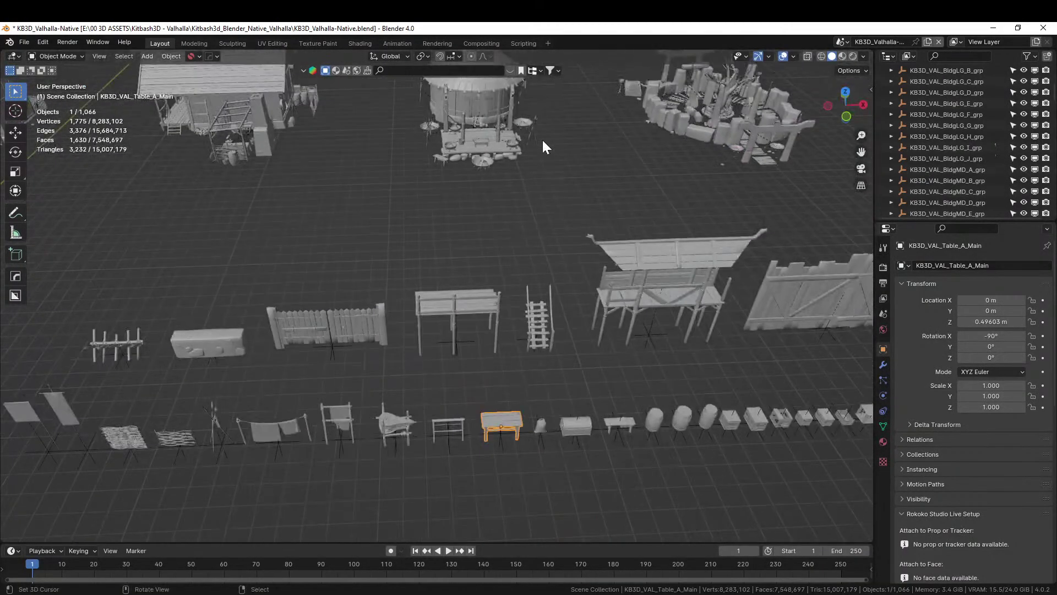
scroll(500, 346, up, 5)
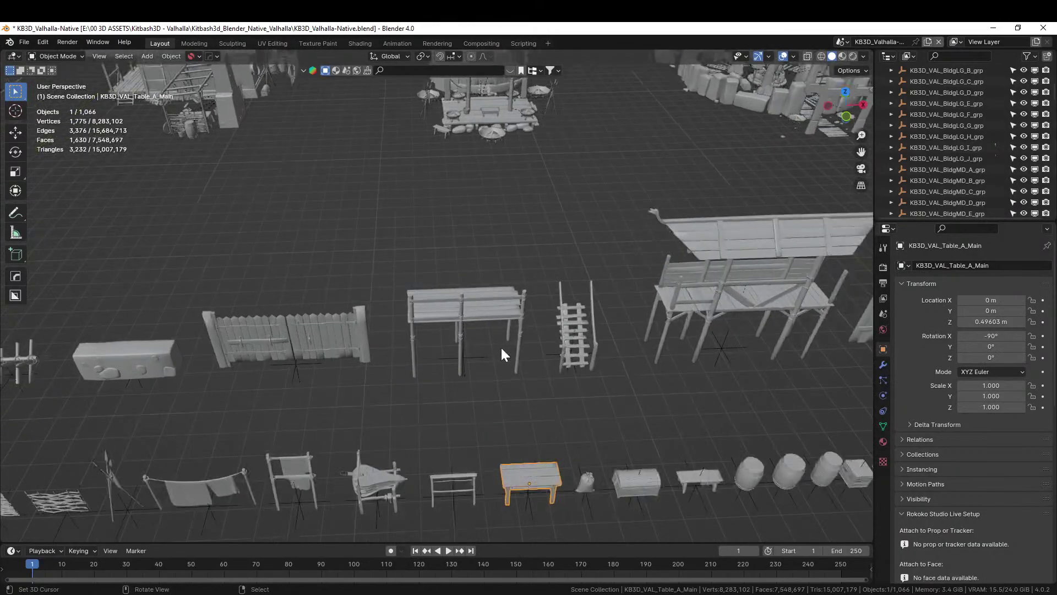
shift+middle_drag(504, 349, 599, 242)
shift+middle_drag(795, 368, 401, 308)
shift+middle_drag(718, 346, 332, 370)
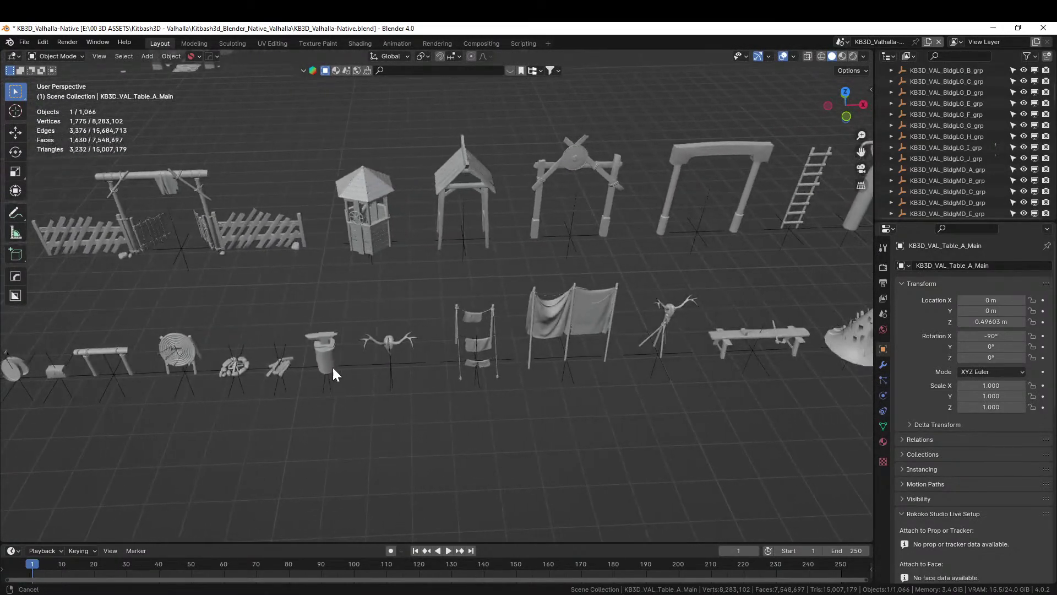
shift+middle_drag(576, 373, 870, 384)
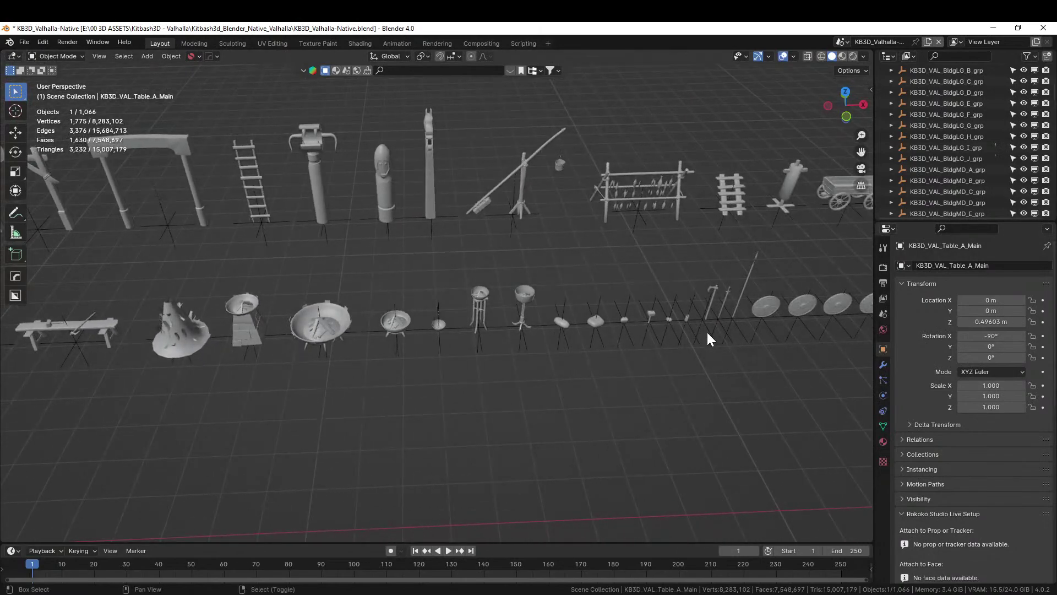
shift+middle_drag(708, 333, 411, 423)
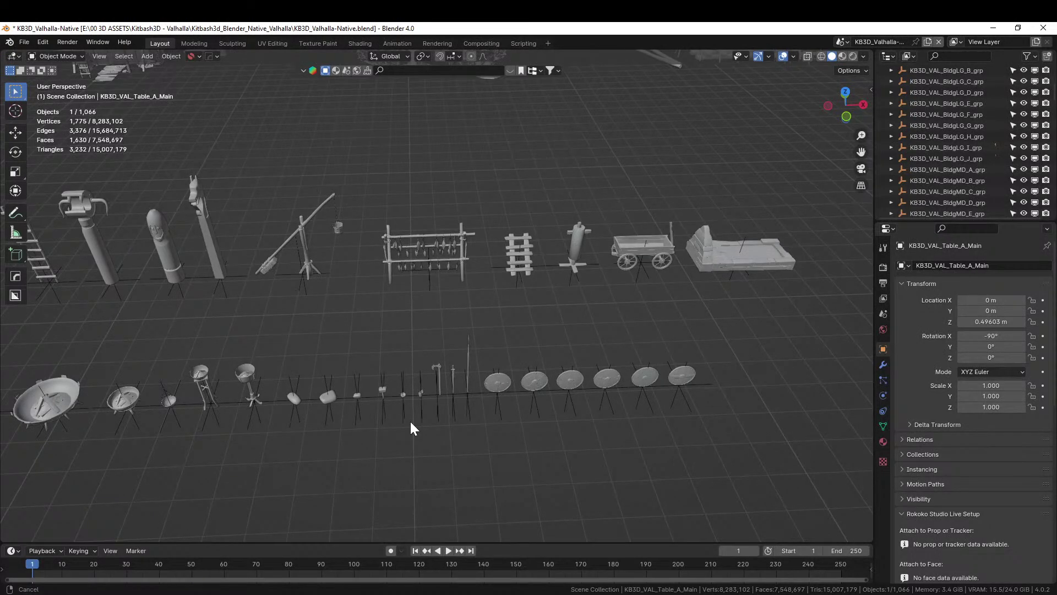
shift+middle_drag(411, 423, 733, 359)
- Select the laundry rack KB3D_VAL_Laundry_A_Main in the Valhalla kit and copy it as an object
click(728, 337)
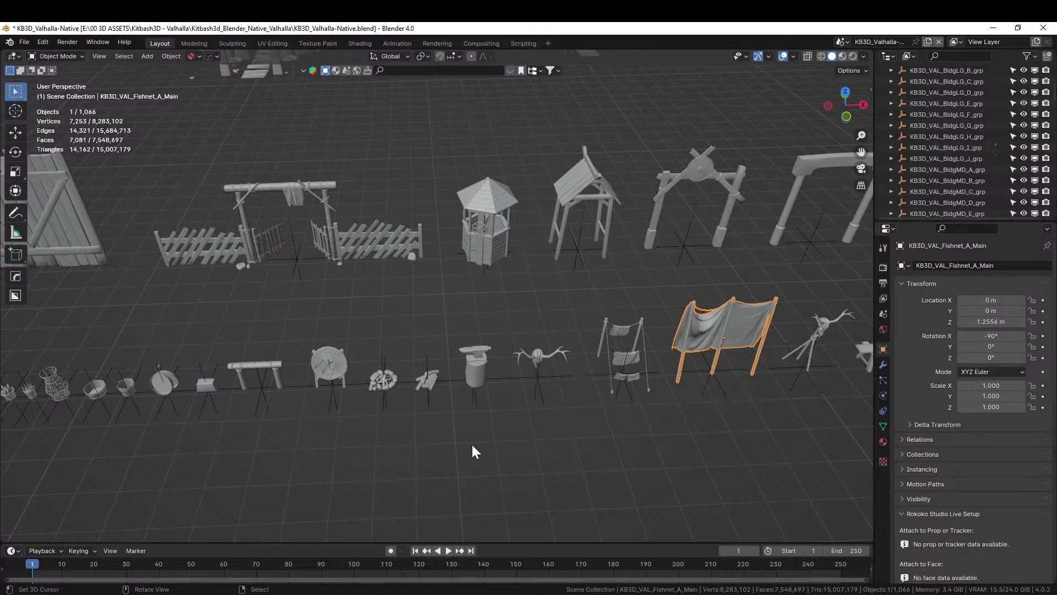
click(626, 358)
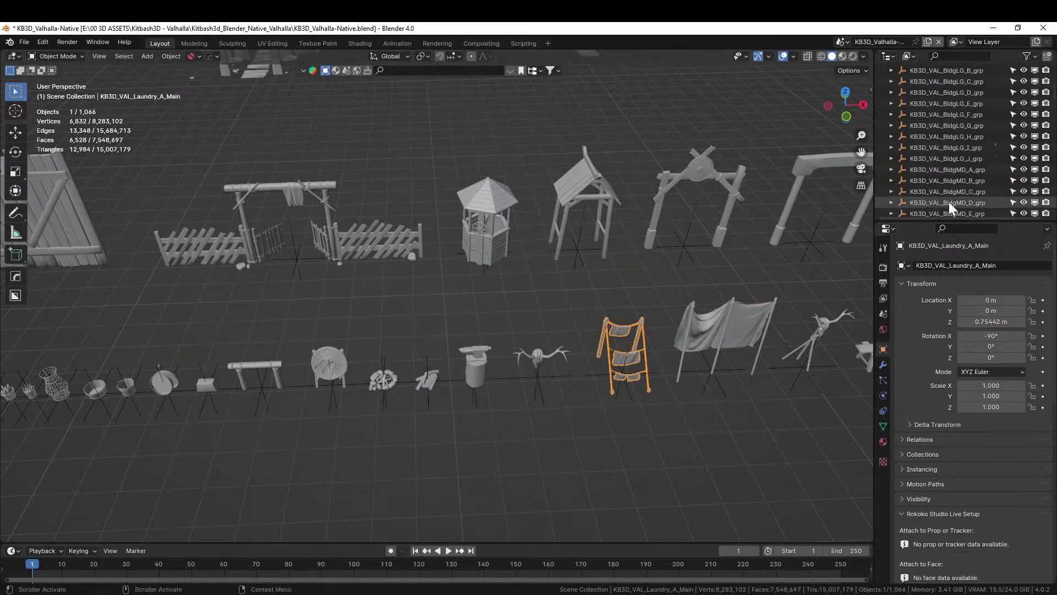
key(ctrl+c)
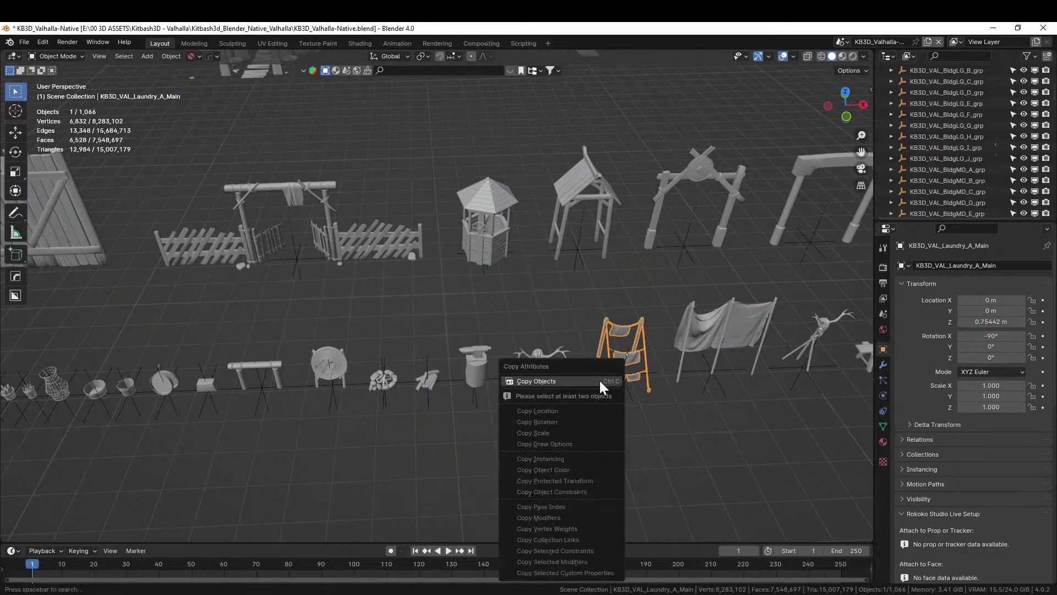
click(578, 380)
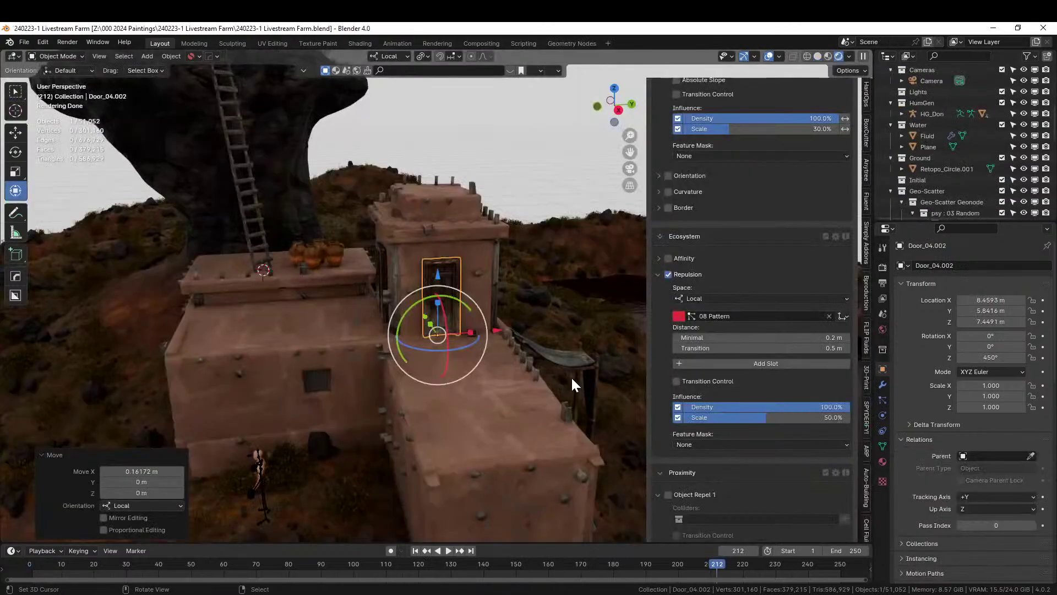
- Paste the copied laundry rack objects into the main Collection of the farm scene
click(215, 314)
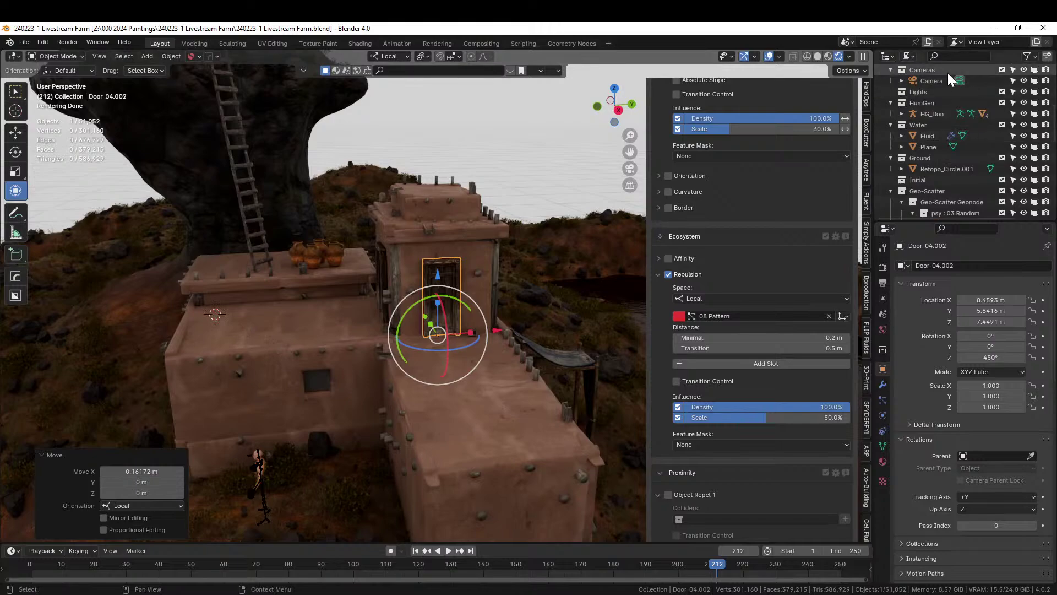
scroll(929, 96, up, 6)
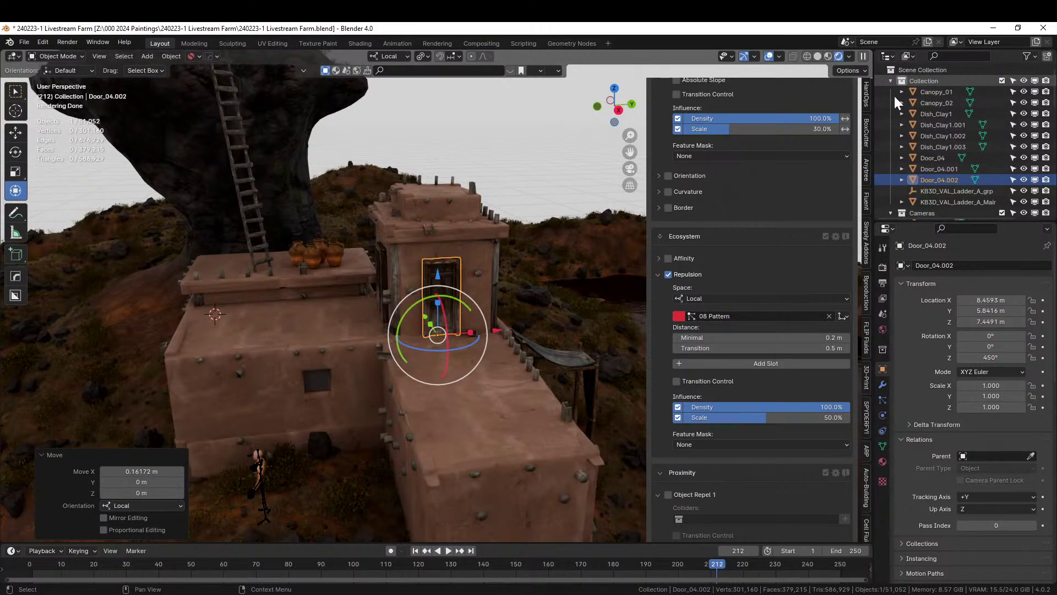
click(924, 81)
key(b)
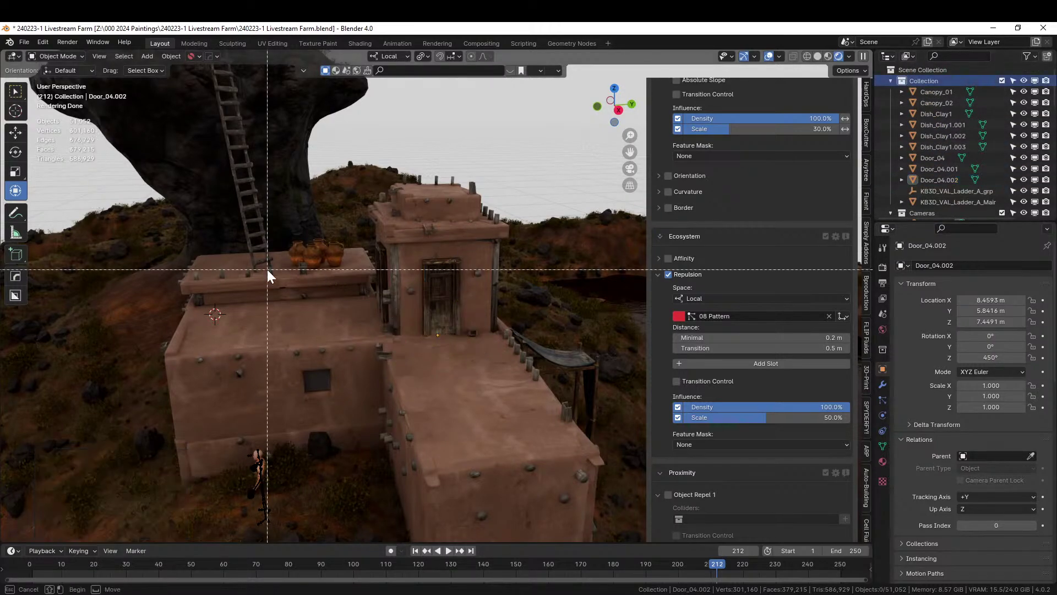
key(Escape)
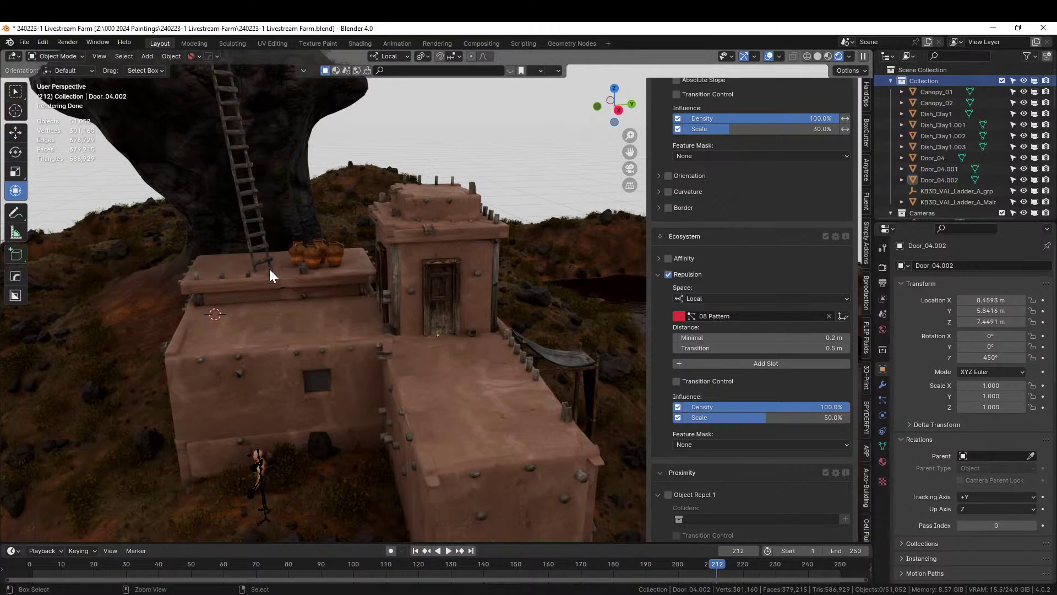
key(ctrl+v)
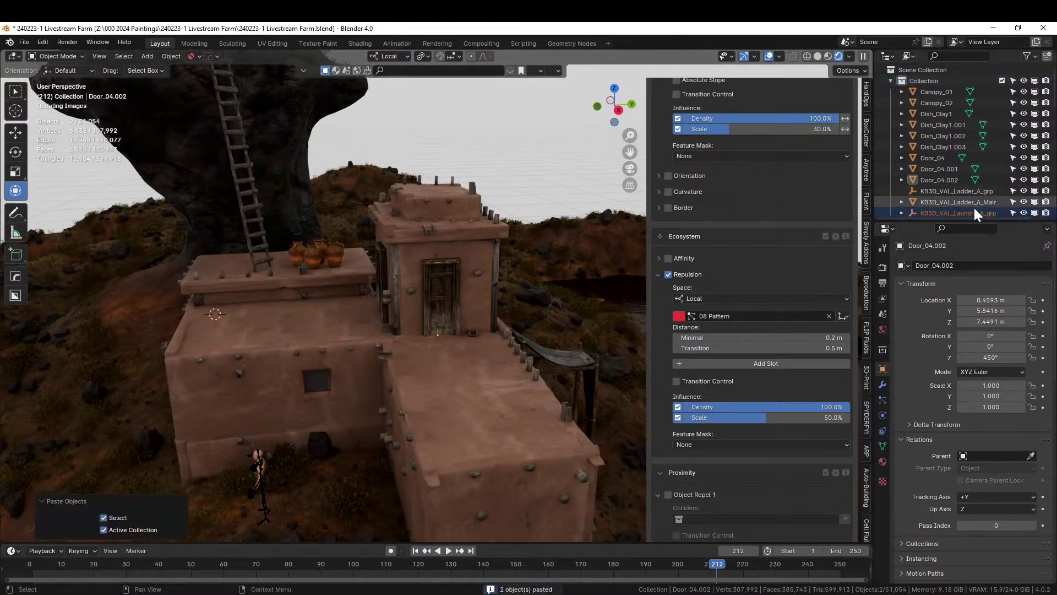
- Remove the parent from KB3D_VAL_Laundry_A_Main so the mesh stands apart from its group empty
scroll(975, 208, down, 2)
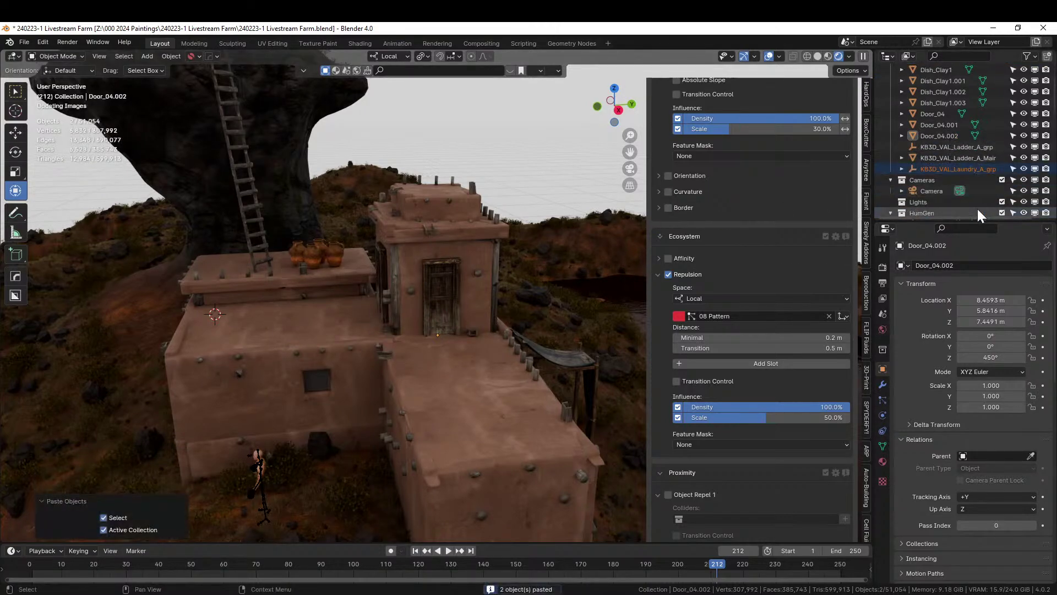
click(901, 168)
click(958, 179)
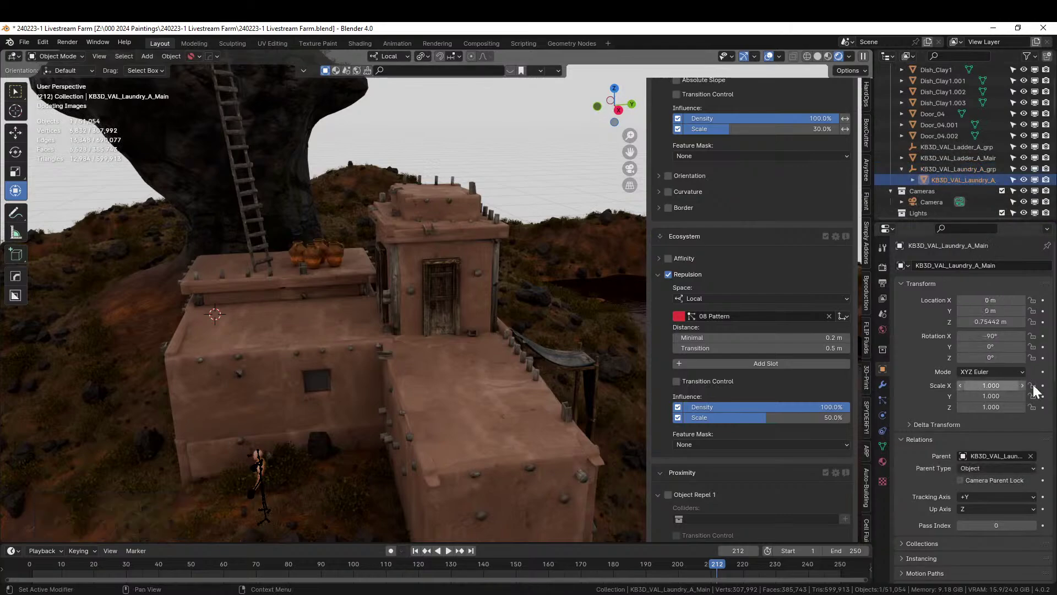
click(1031, 456)
- Delete the leftover group empties KB3D_VAL_Laundry_A_grp and KB3D_VAL_Ladder_A_grp
click(932, 168)
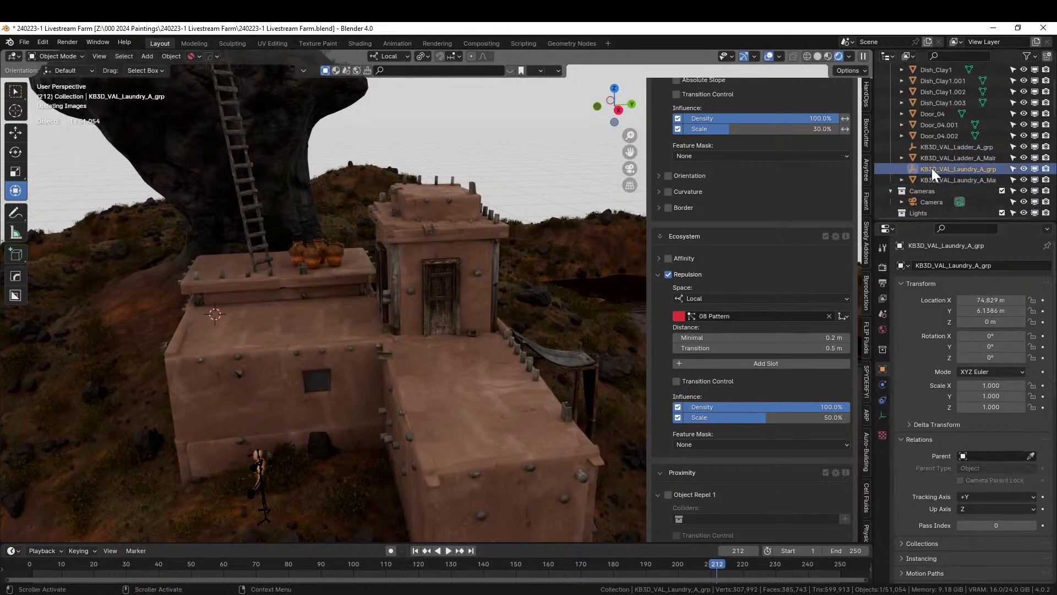
key(x)
click(928, 147)
key(x)
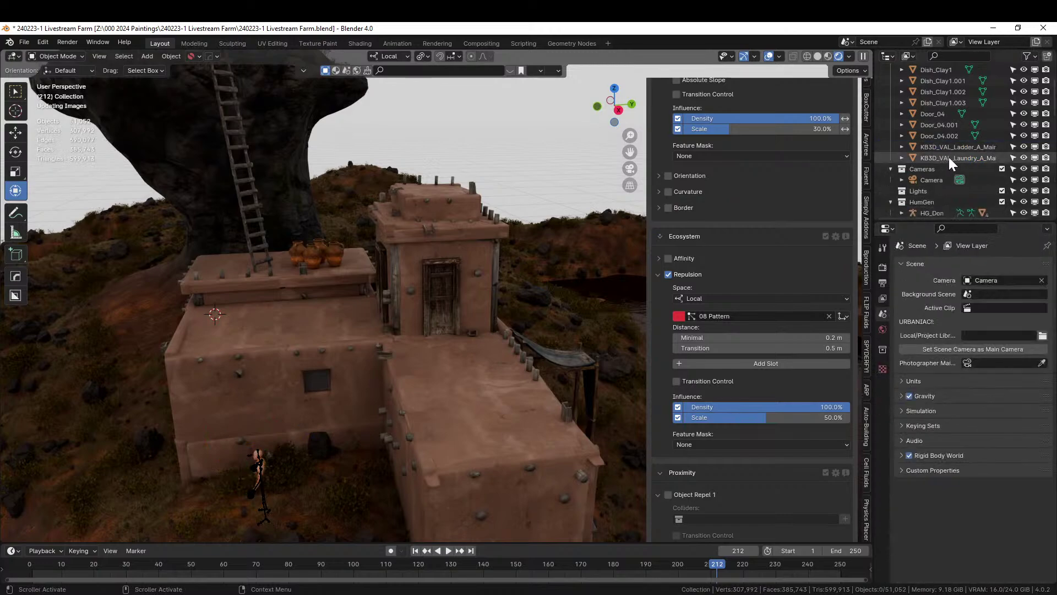
- Set the transform orientation to Global and raise the laundry rack about 5 m along Z
click(949, 157)
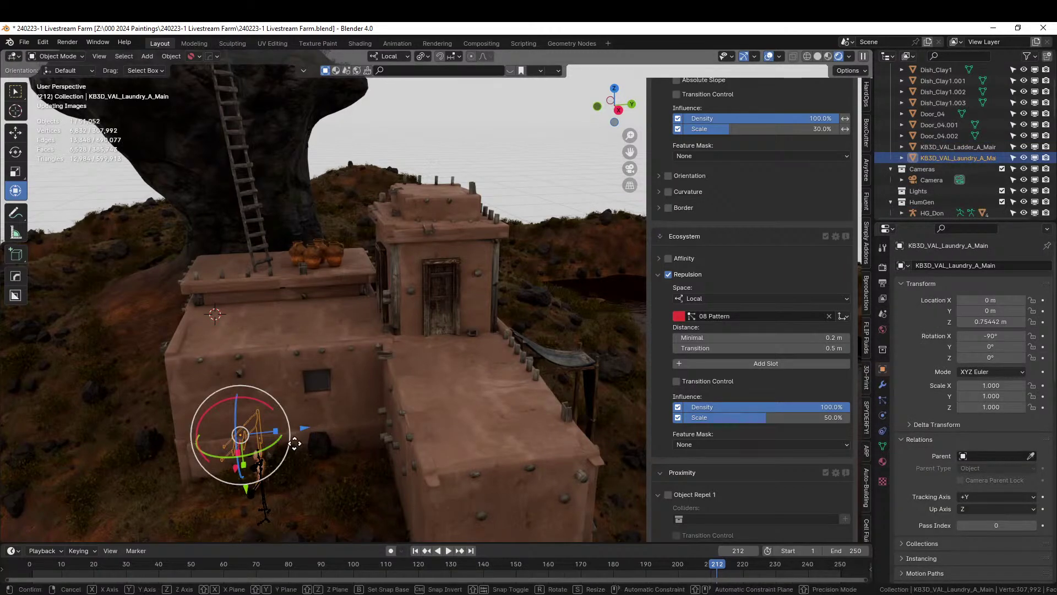
click(389, 56)
click(376, 95)
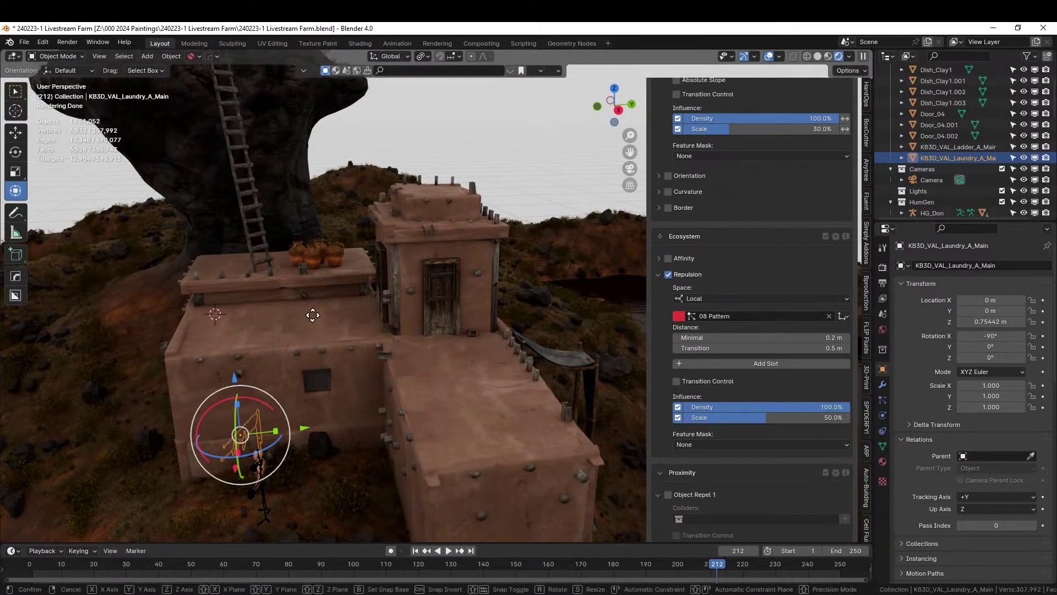
key(g)
key(z)
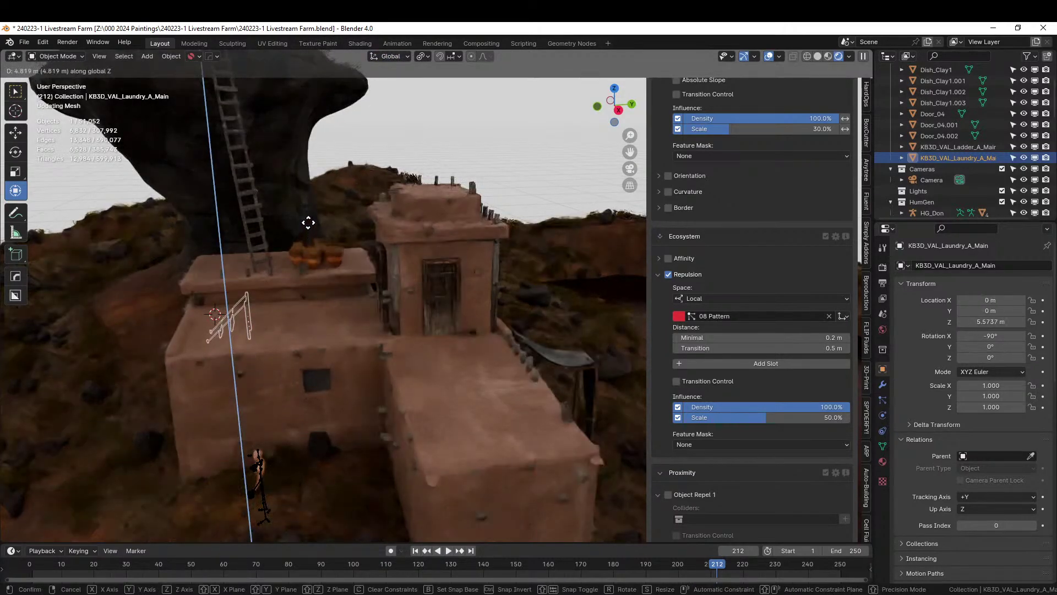
click(306, 224)
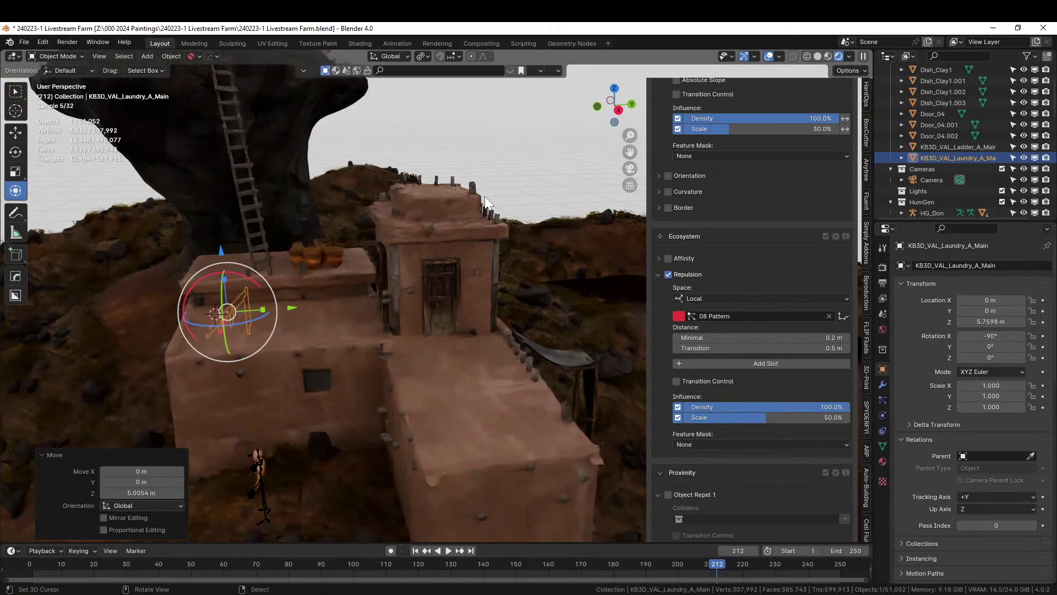
- In solid shading, move the laundry rack about 6.8 m along X, 0.96 m along Y and 2.6 m up, over the farmhouse roof
click(817, 57)
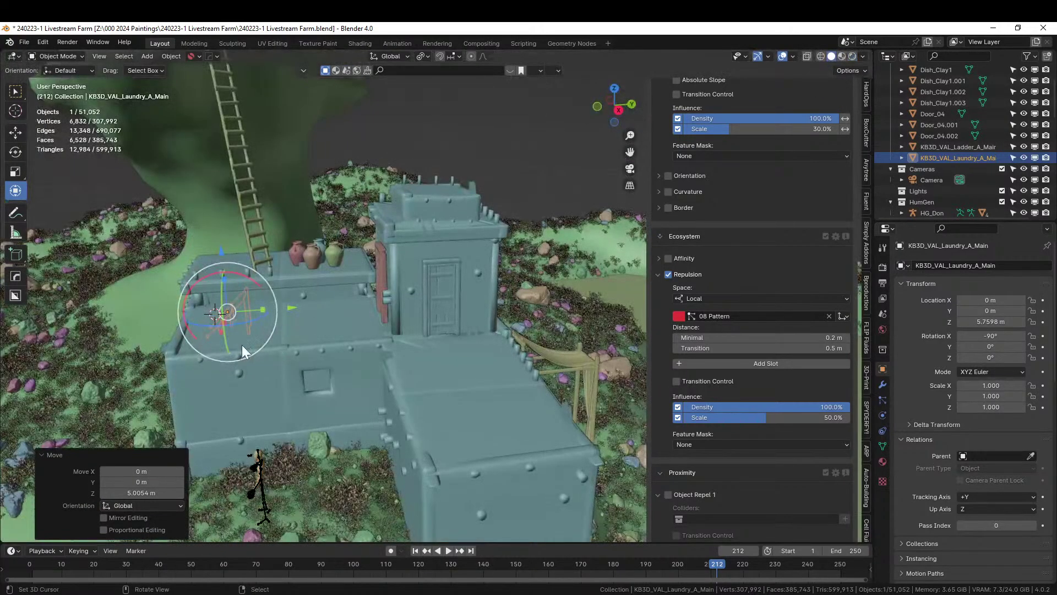
middle_drag(319, 332, 522, 345)
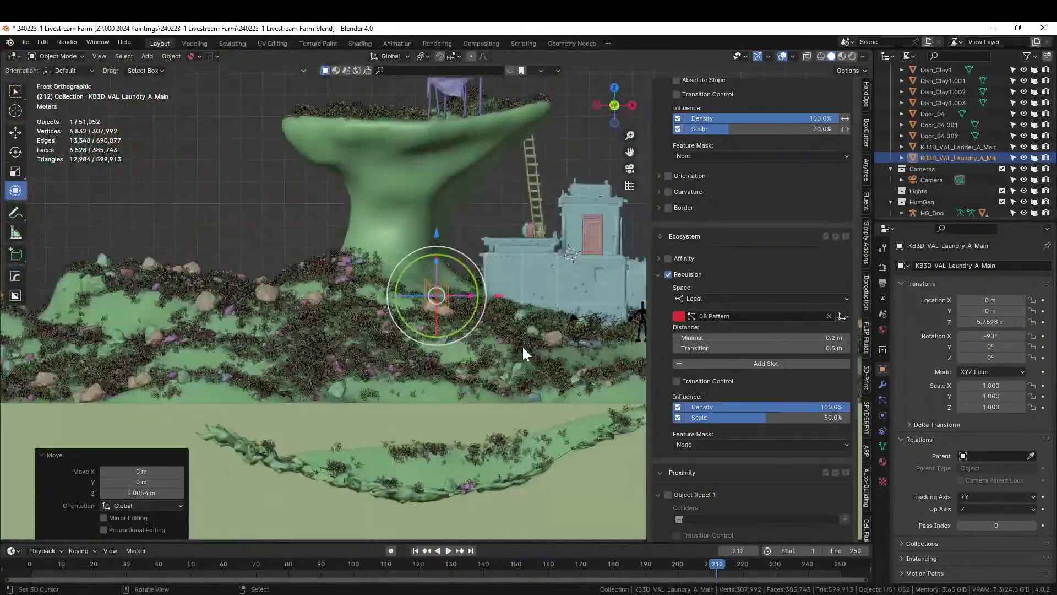
key(g)
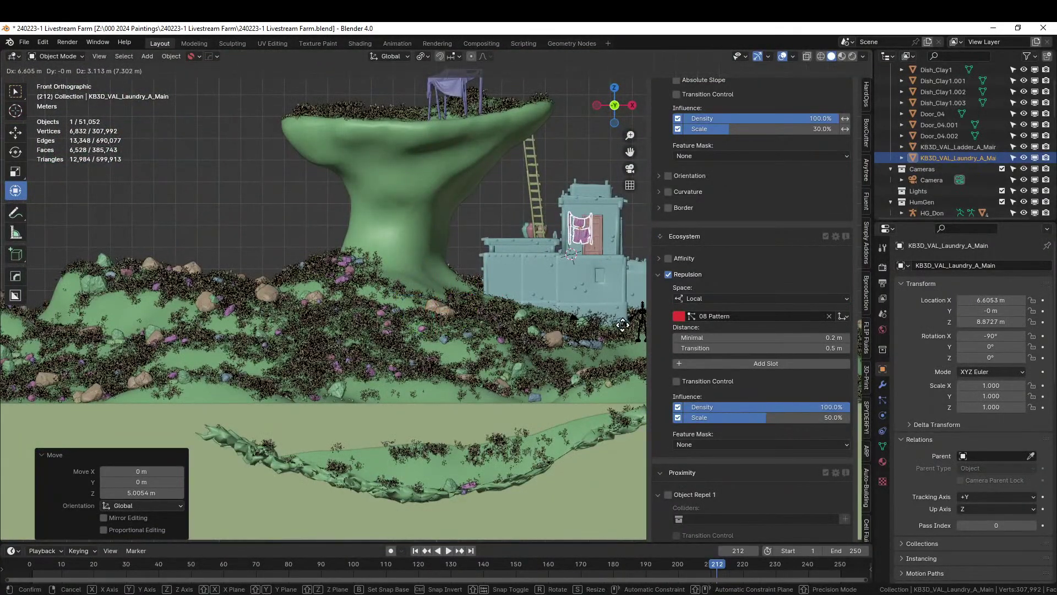
click(625, 330)
key(KP_Decimal)
middle_drag(626, 331, 479, 316)
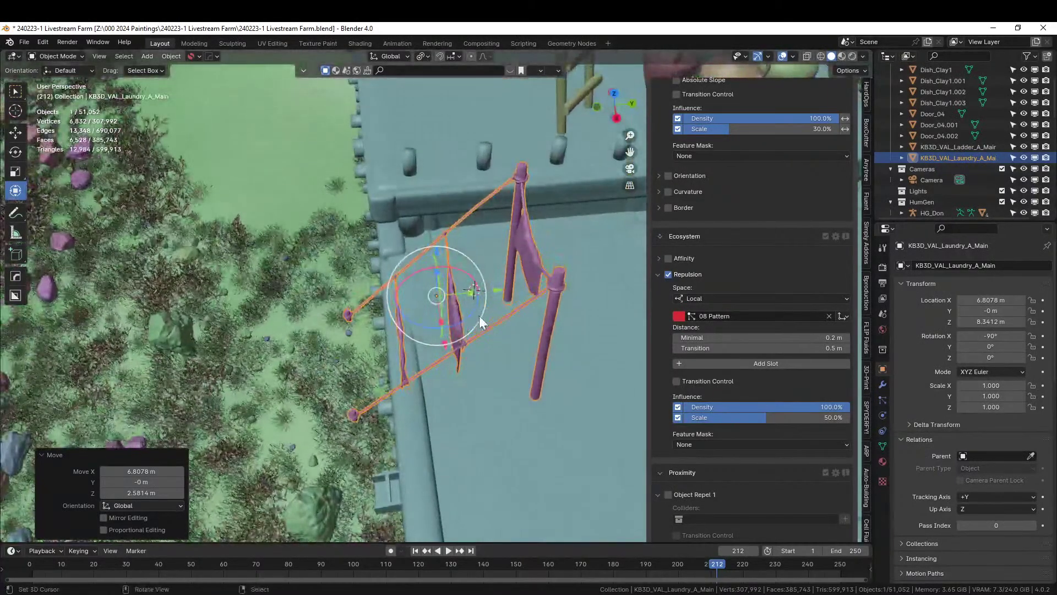
drag(498, 291, 515, 287)
middle_drag(515, 287, 562, 356)
scroll(560, 355, up, 2)
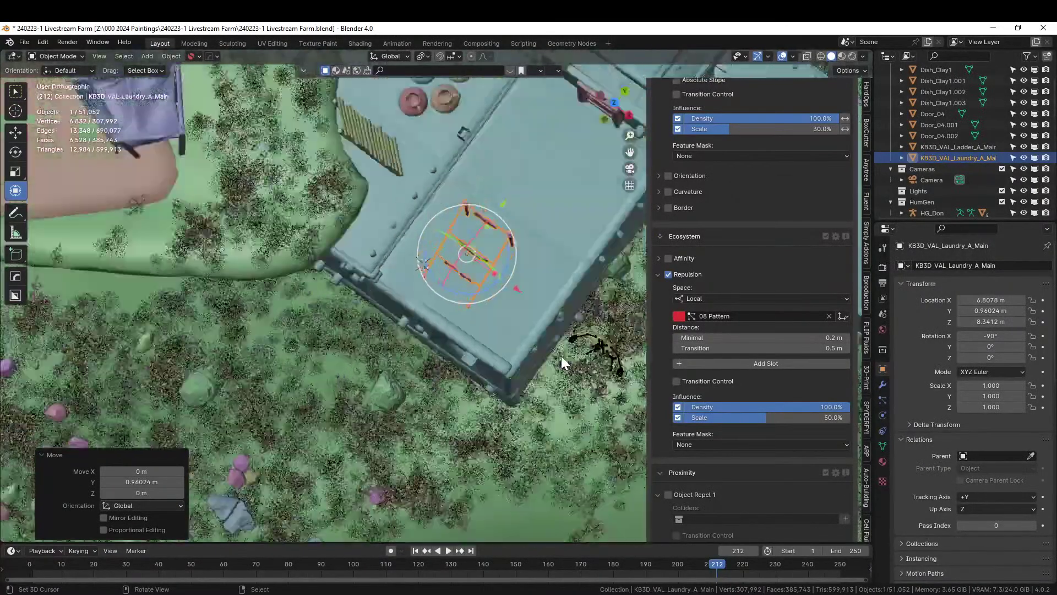
- From the top view, rotate the laundry rack about -89.7° around Z and shift it about 0.74 m along X
key(KP_7)
key(r)
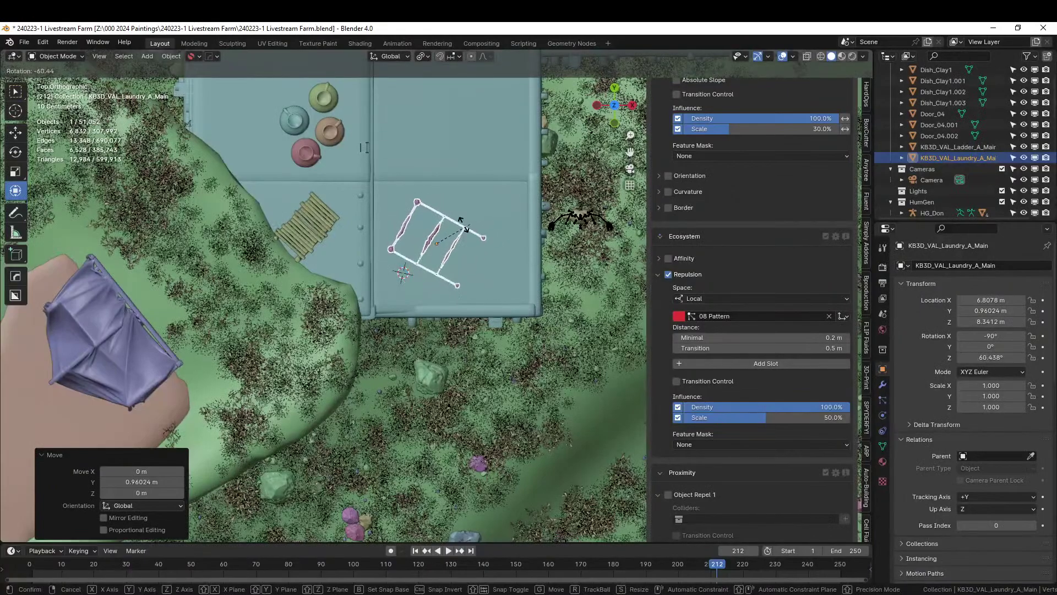
click(465, 197)
key(g)
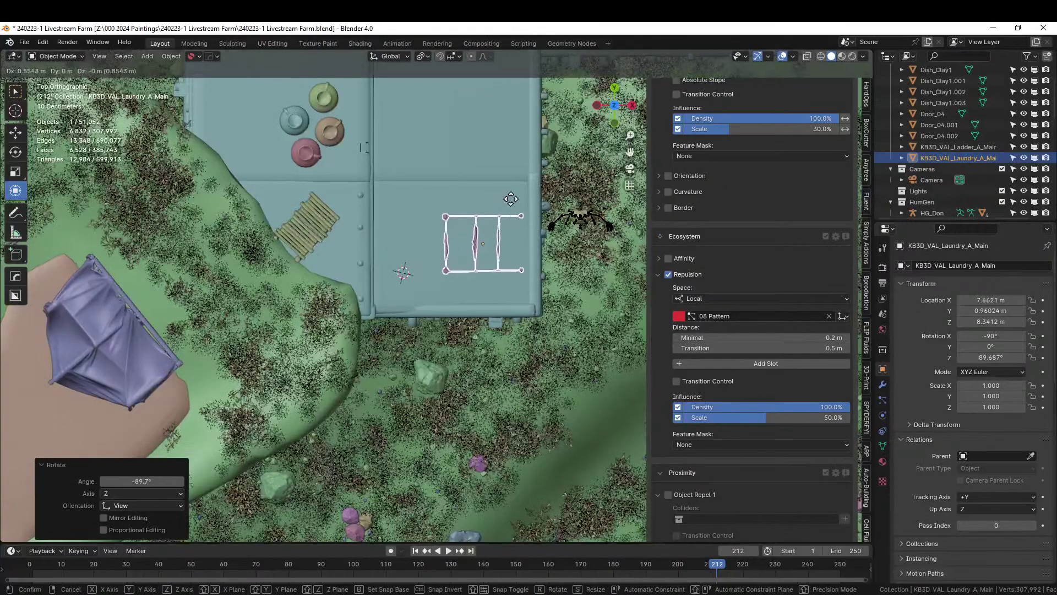
click(505, 198)
- Lower the laundry rack about 0.09 m along Z so its posts sit on the roof
middle_drag(505, 198, 539, 194)
scroll(388, 236, up, 8)
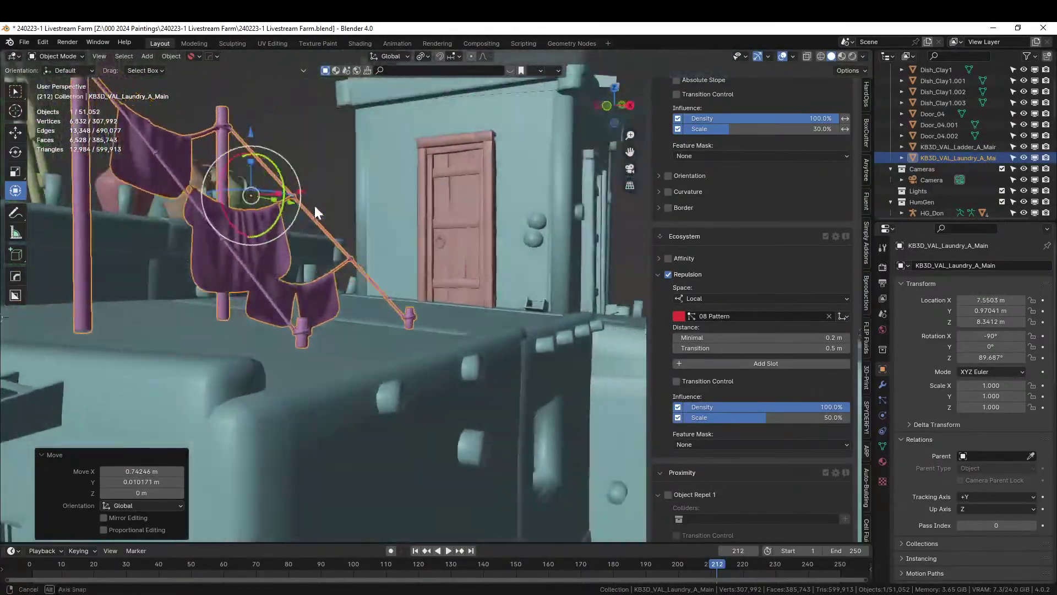
middle_drag(315, 206, 342, 212)
key(g)
key(z)
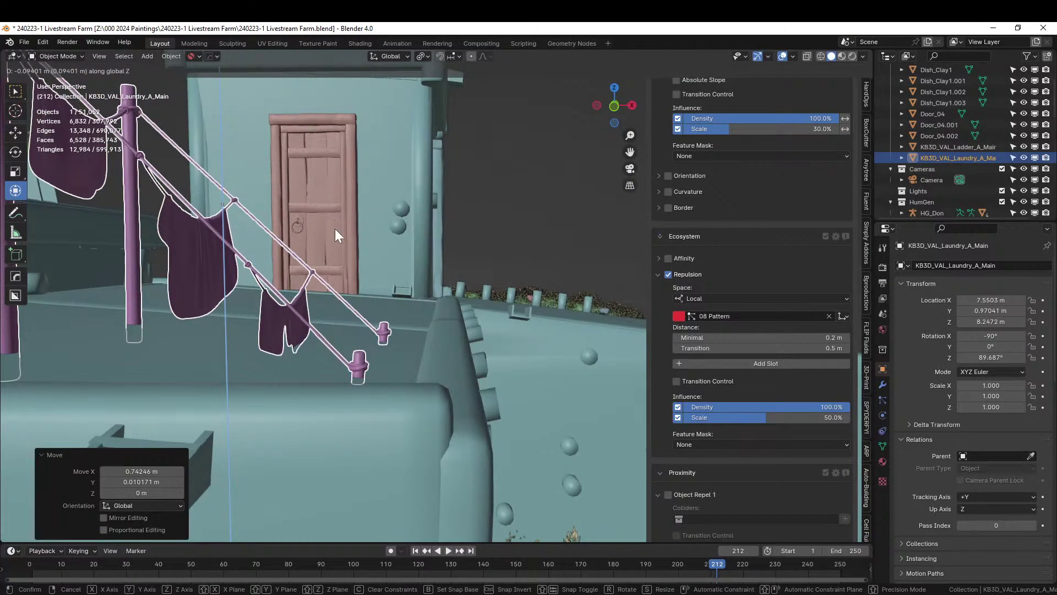
click(334, 229)
- Place the Table_06 asset on the flat roof of the wing in front of the tower door
middle_drag(334, 229, 335, 263)
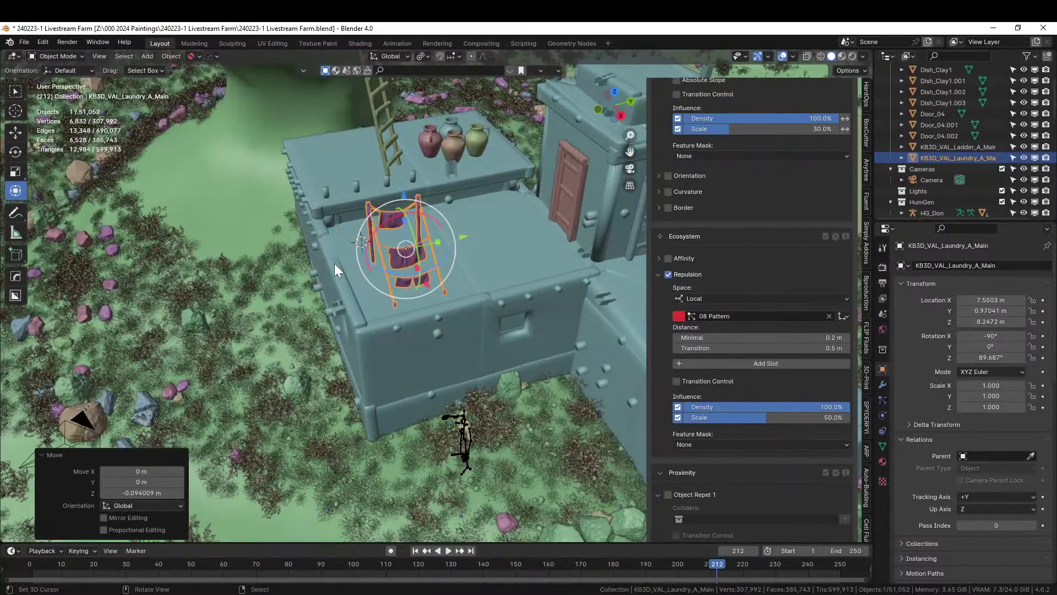
scroll(335, 263, down, 3)
middle_drag(335, 263, 268, 252)
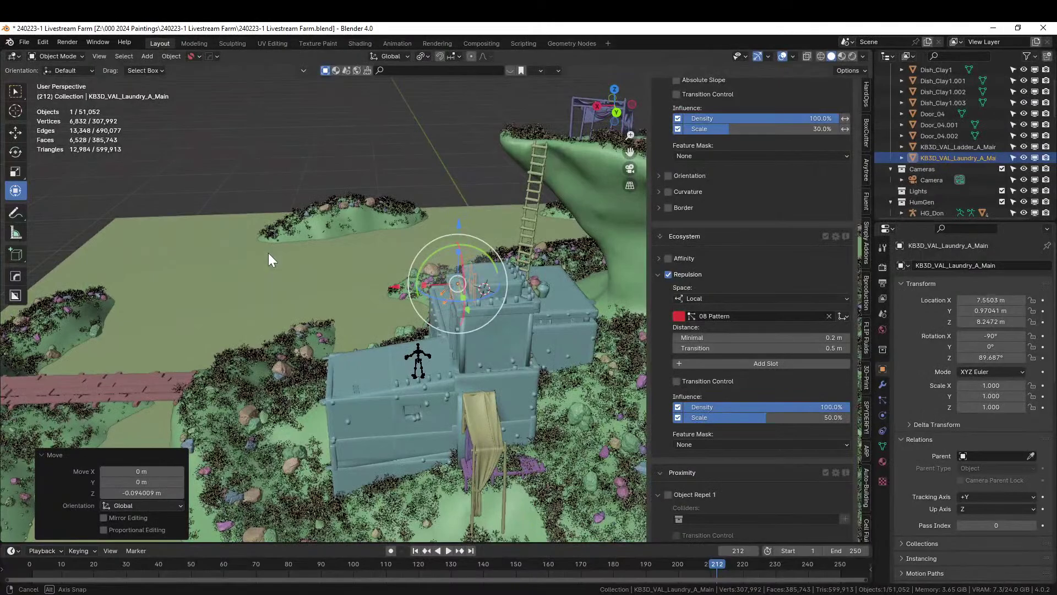
middle_drag(268, 253, 386, 232)
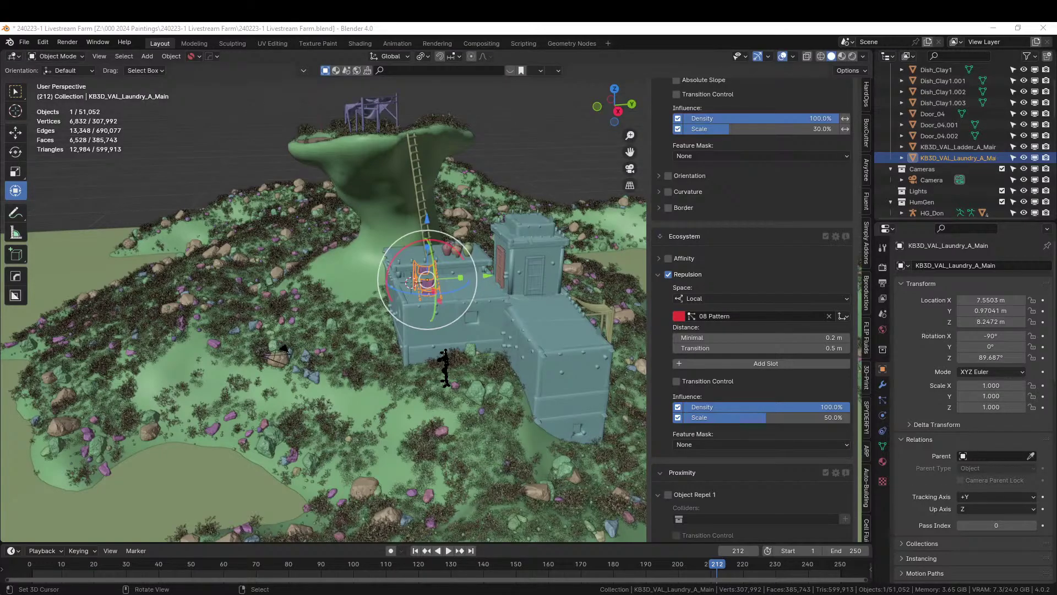
drag(655, 223, 563, 333)
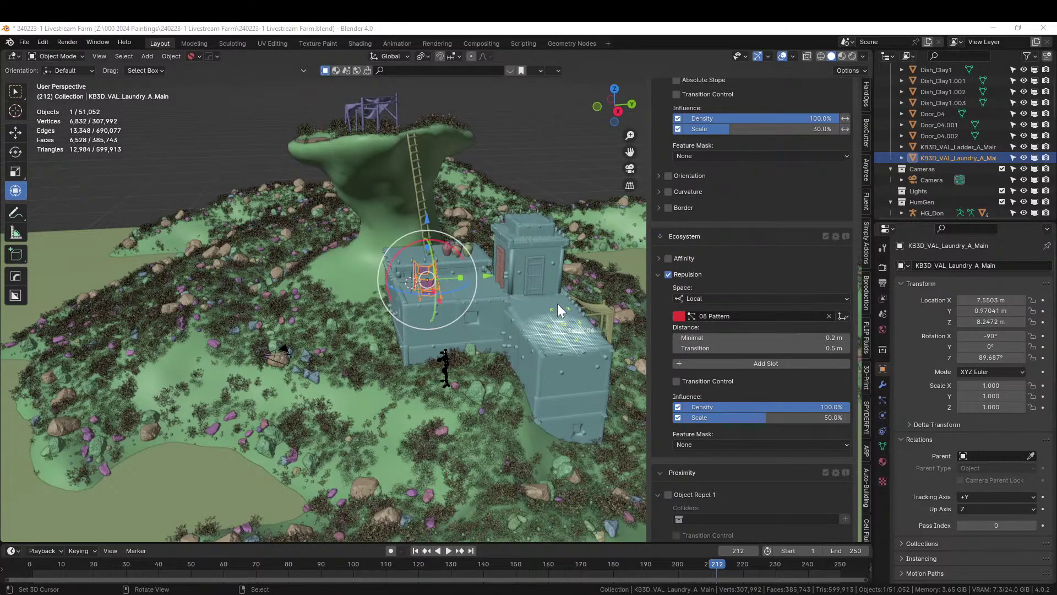
drag(557, 306, 558, 306)
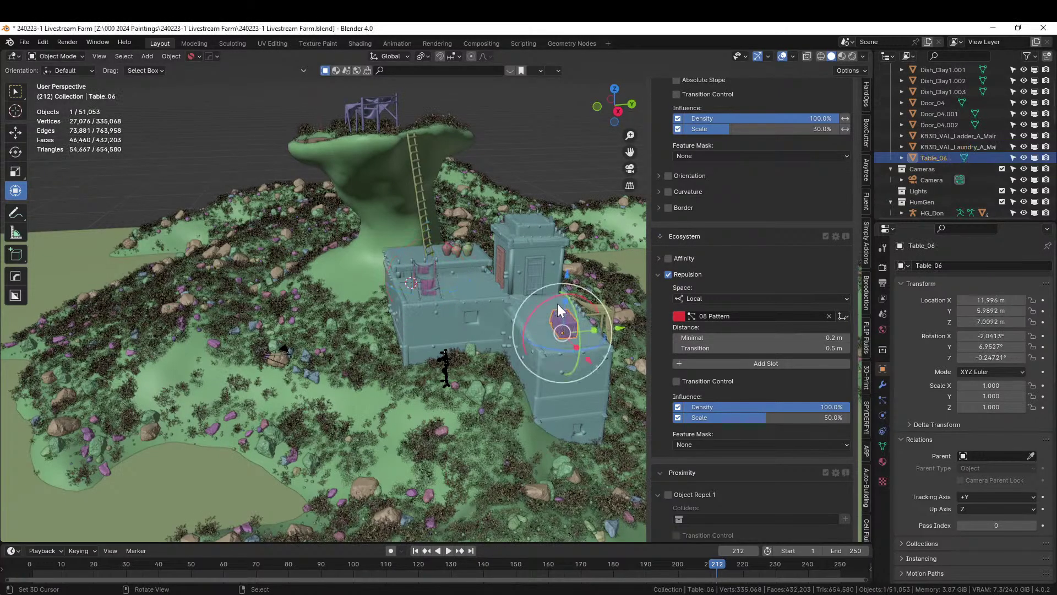
- Lower the cloth-covered table about 0.03 m along Z toward the roof surface
key(KP_Decimal)
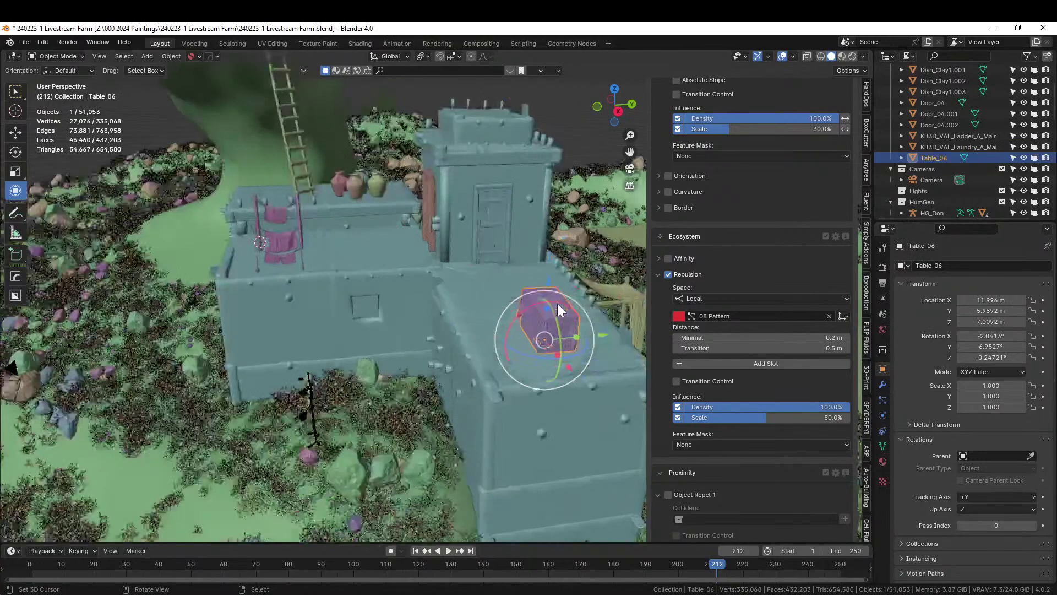
middle_drag(517, 268, 607, 250)
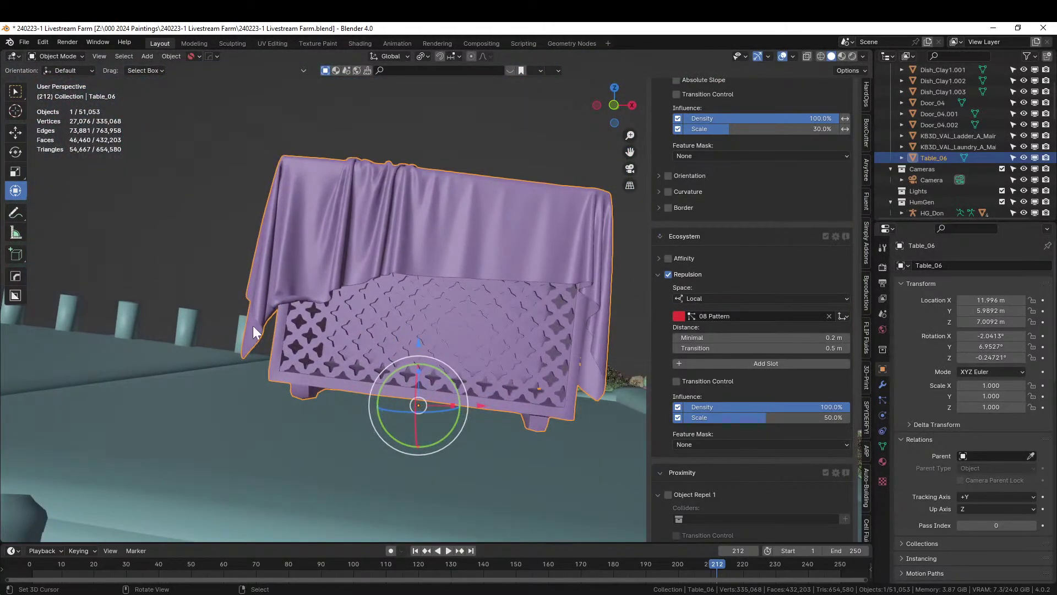
key(g)
key(z)
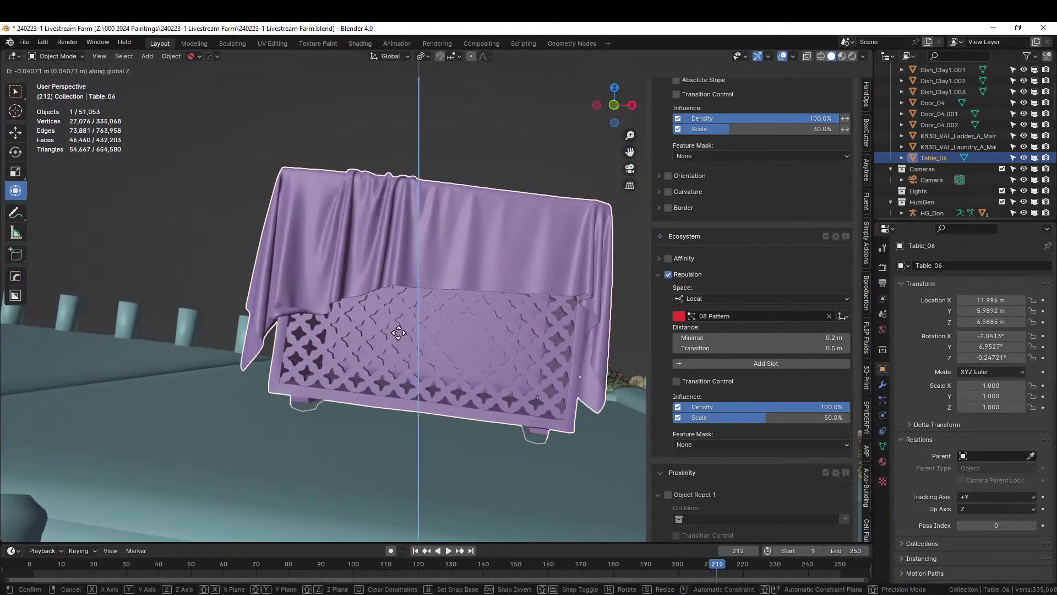
click(399, 330)
- Clear the rotation of the cloth-covered table to level it
scroll(399, 329, down, 5)
middle_drag(399, 329, 315, 412)
key(KP_7)
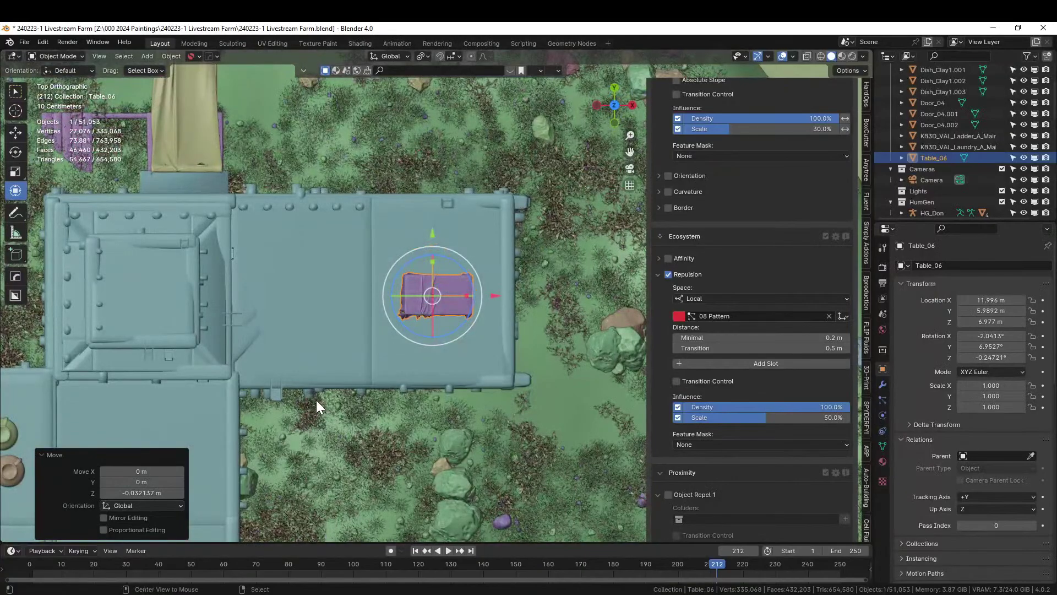
key(alt+r)
- Move the table about -4.8 m in X and -2.7 m in Y onto the laundry rack's roof, and rotate it about 88.5° around Z
key(g)
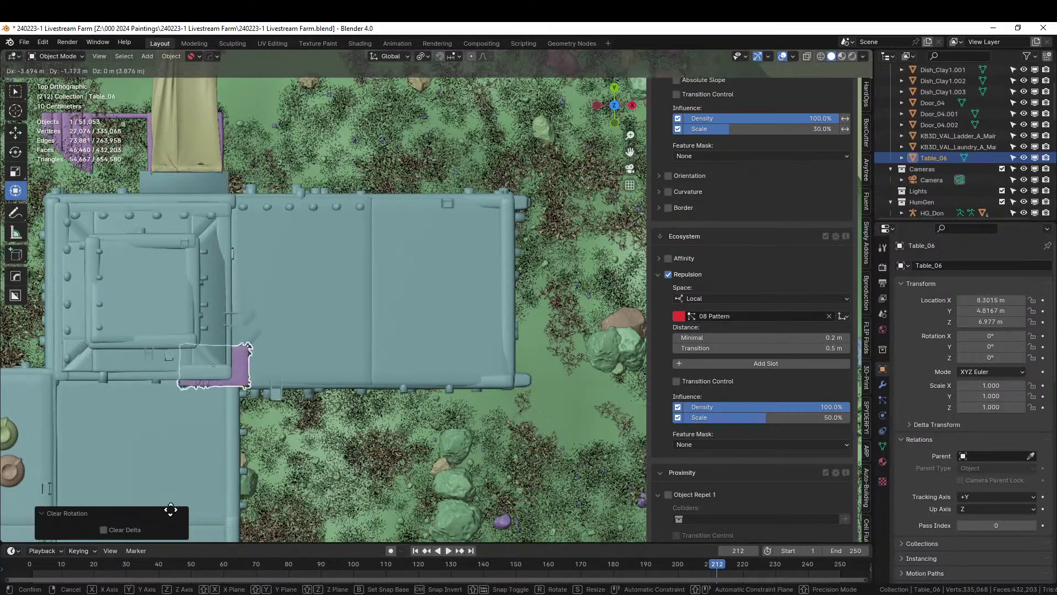
click(146, 58)
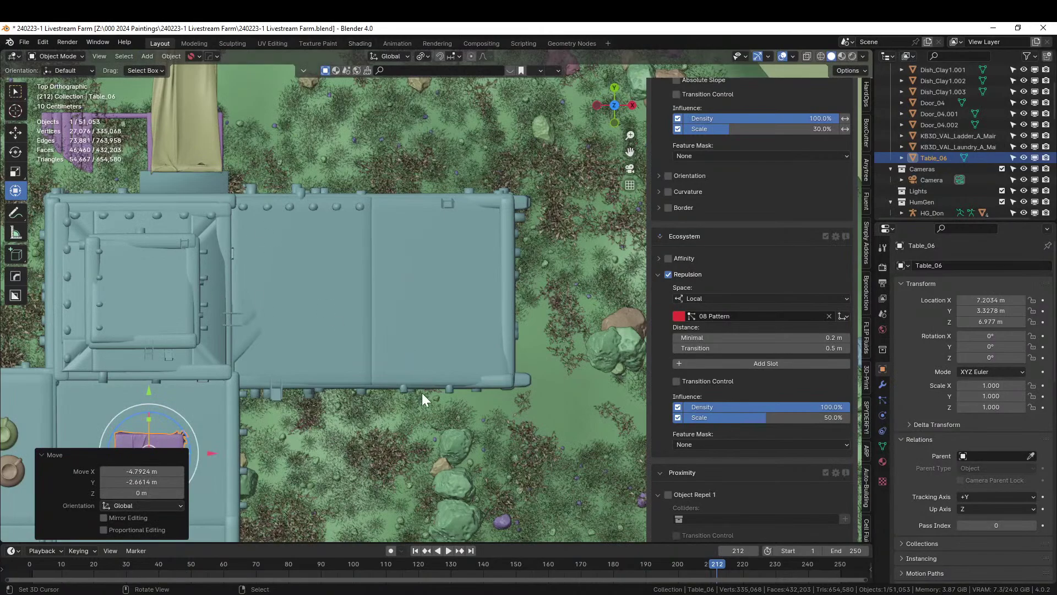
key(r)
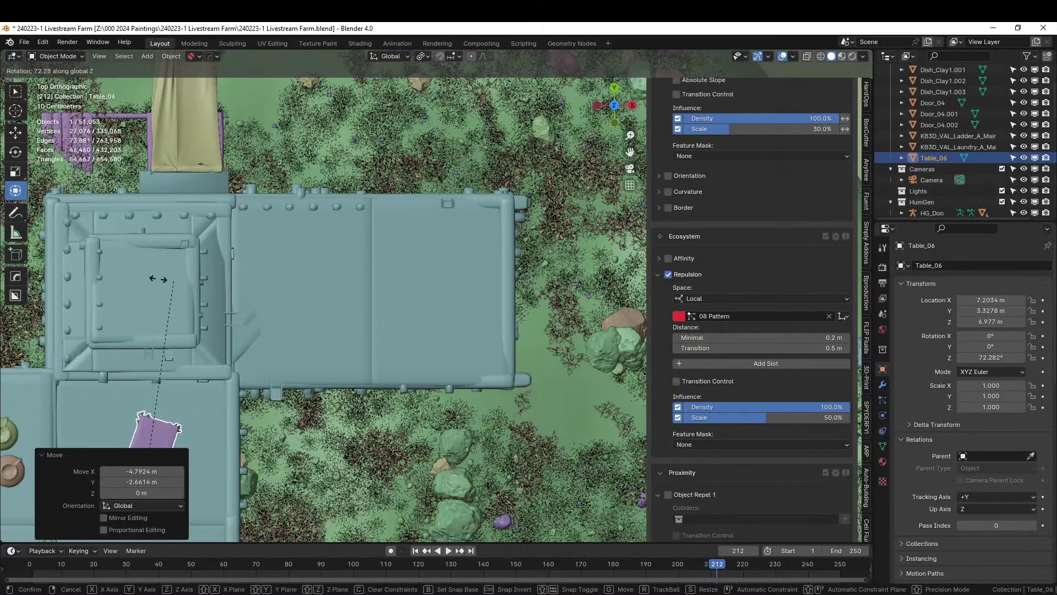
click(127, 278)
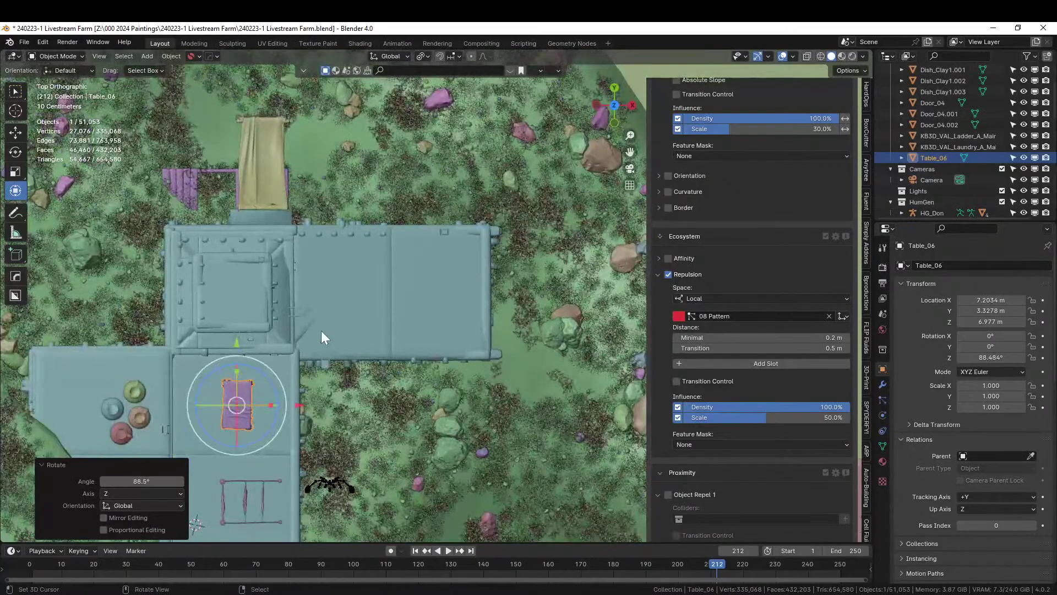
- Raise the cloth-covered table about 0.59 m along Z onto the roof, and shift it about -0.04 m in X and -0.51 m in Y
key(KP_Decimal)
middle_drag(321, 330, 332, 255)
key(g)
key(z)
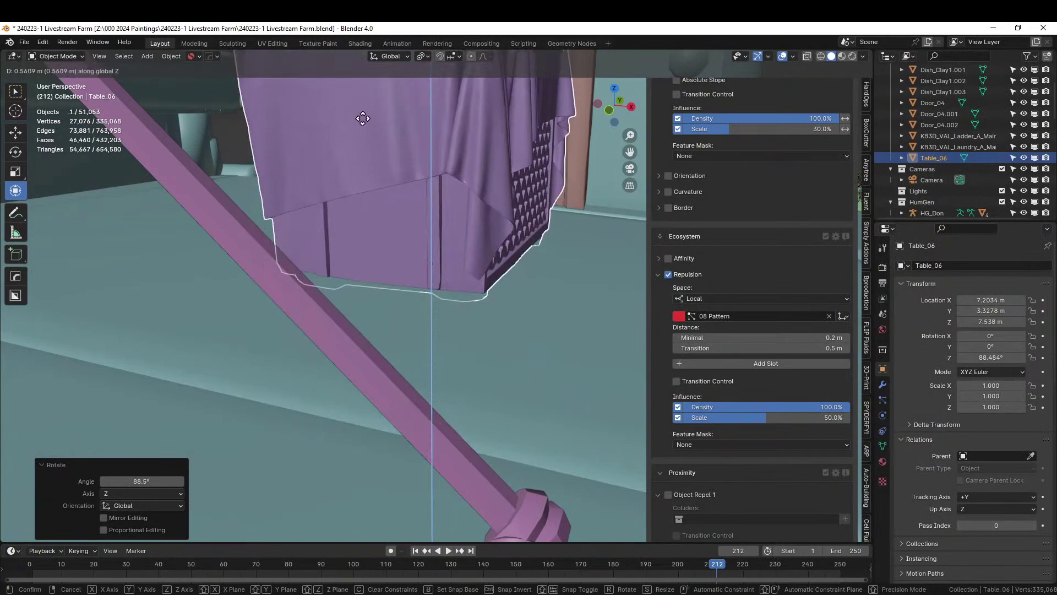
mouse_move(363, 116)
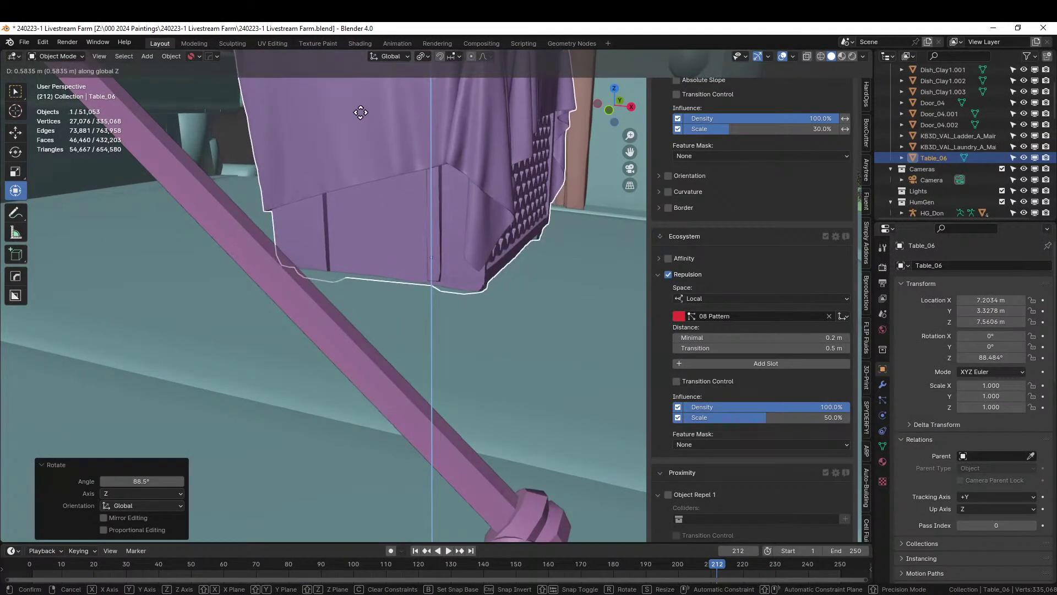
click(362, 117)
middle_drag(362, 119, 338, 228)
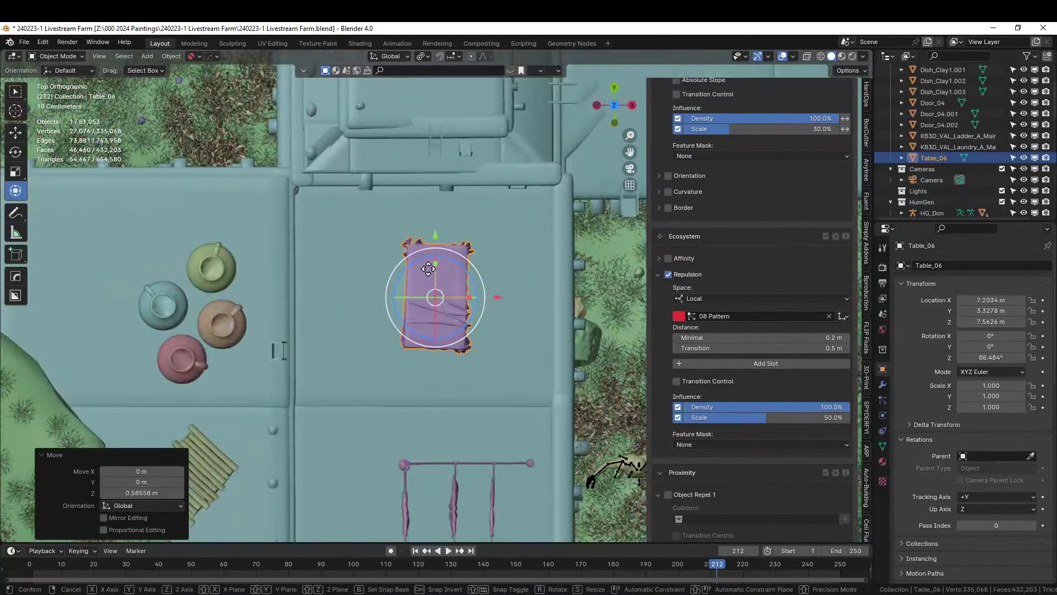
key(g)
click(425, 314)
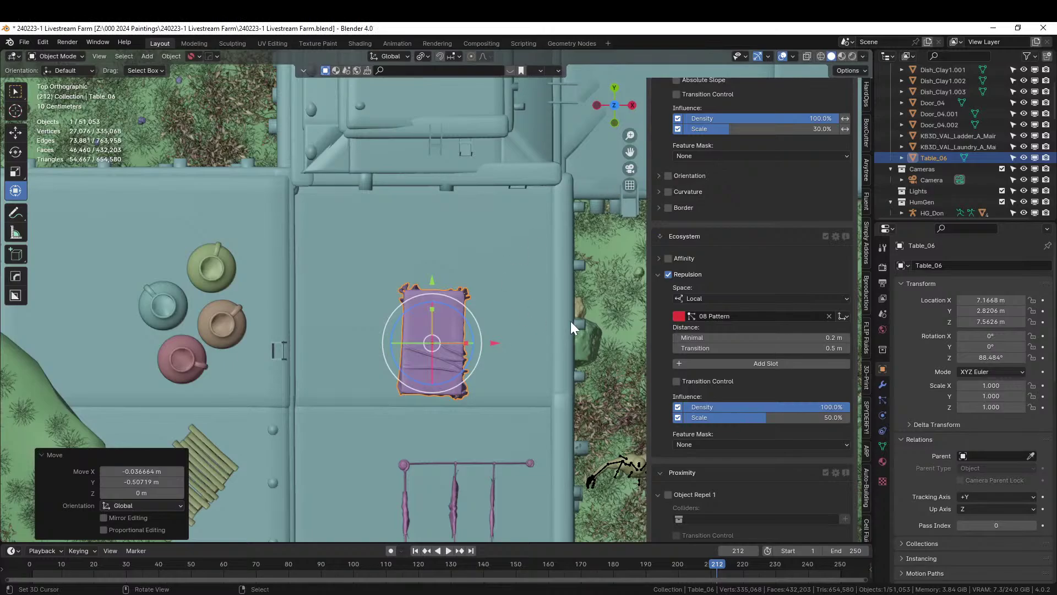
- Place the Cage_02 and Cage_01 assets on the upper roof, beside the ladder and clay pots
middle_drag(571, 322, 507, 211)
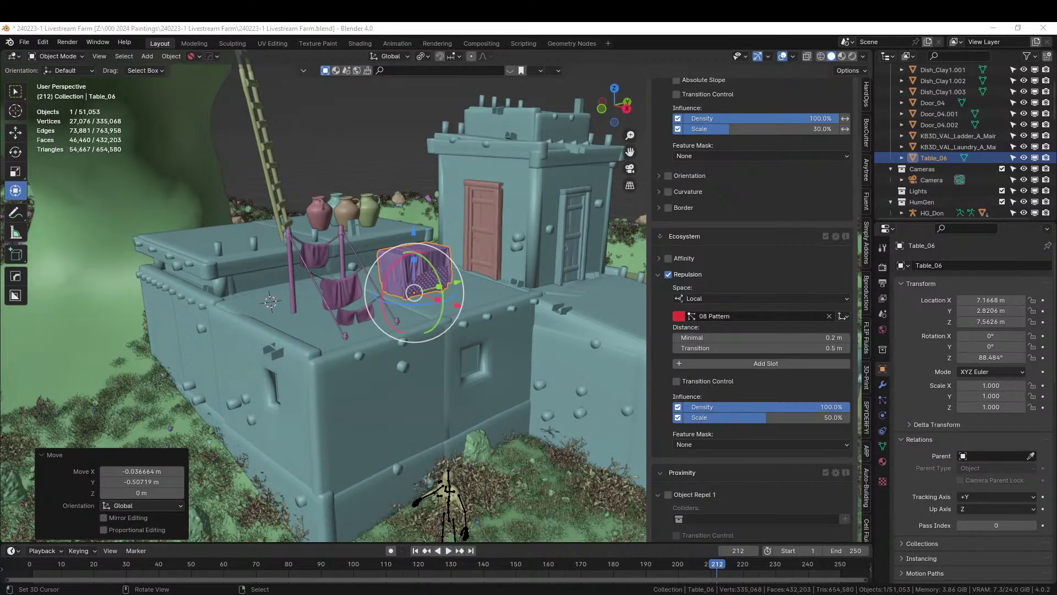
click(199, 241)
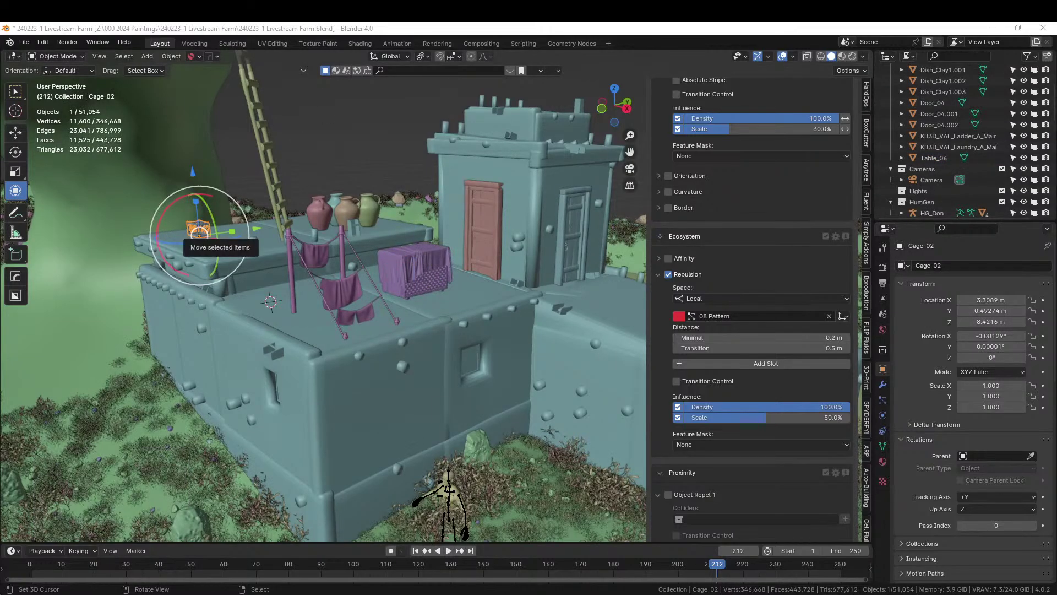
click(246, 235)
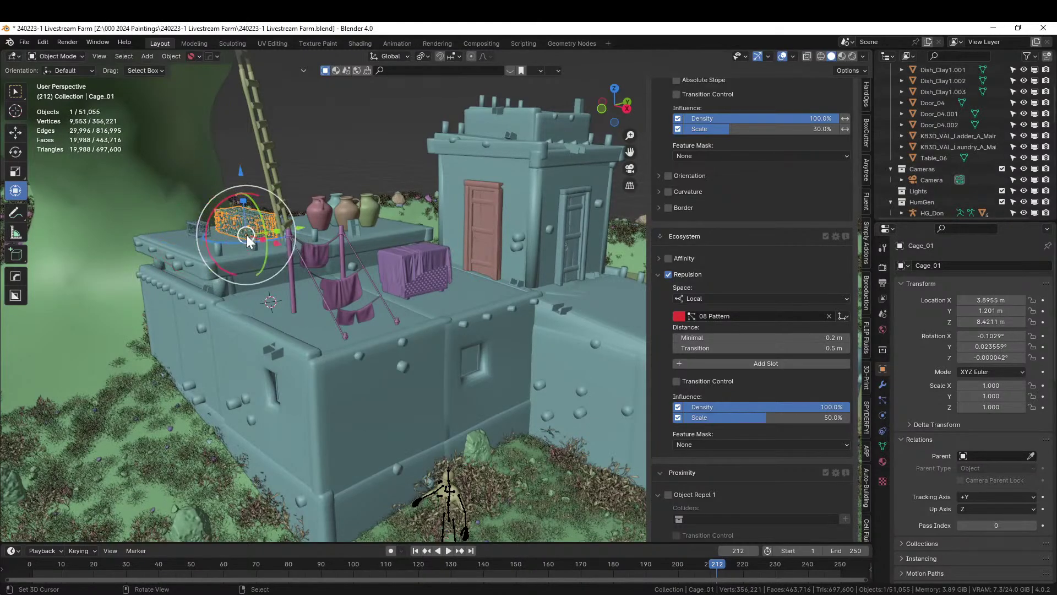
- Try to rotate the larger cage, Cage_01, around the current view axis
key(KP_Decimal)
middle_drag(245, 232, 421, 341)
key(r)
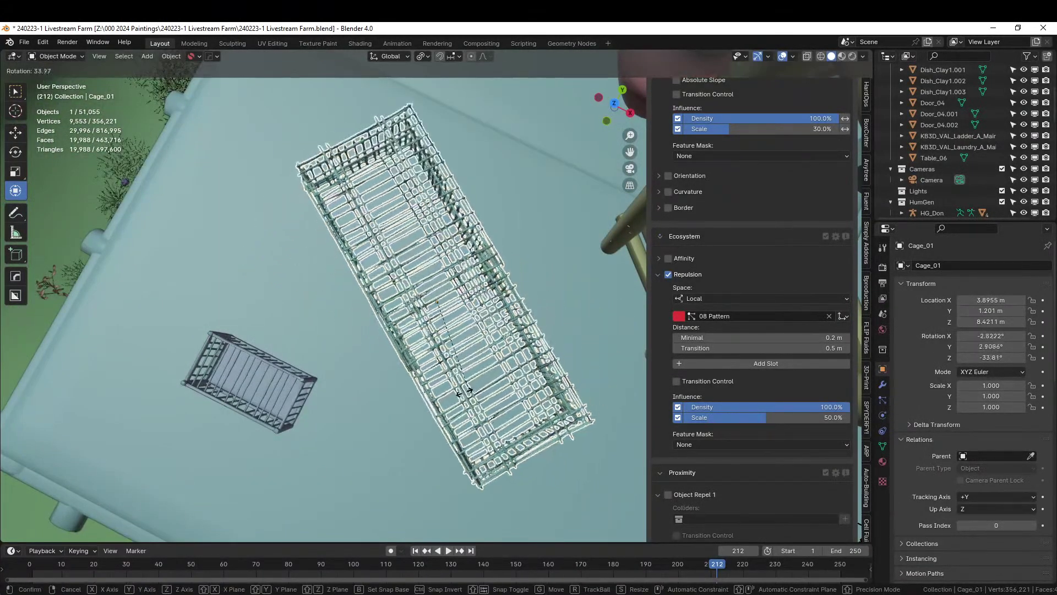
click(462, 391)
- Rotate the smaller cage, Cage_02, around the vertical axis from the top view
click(296, 379)
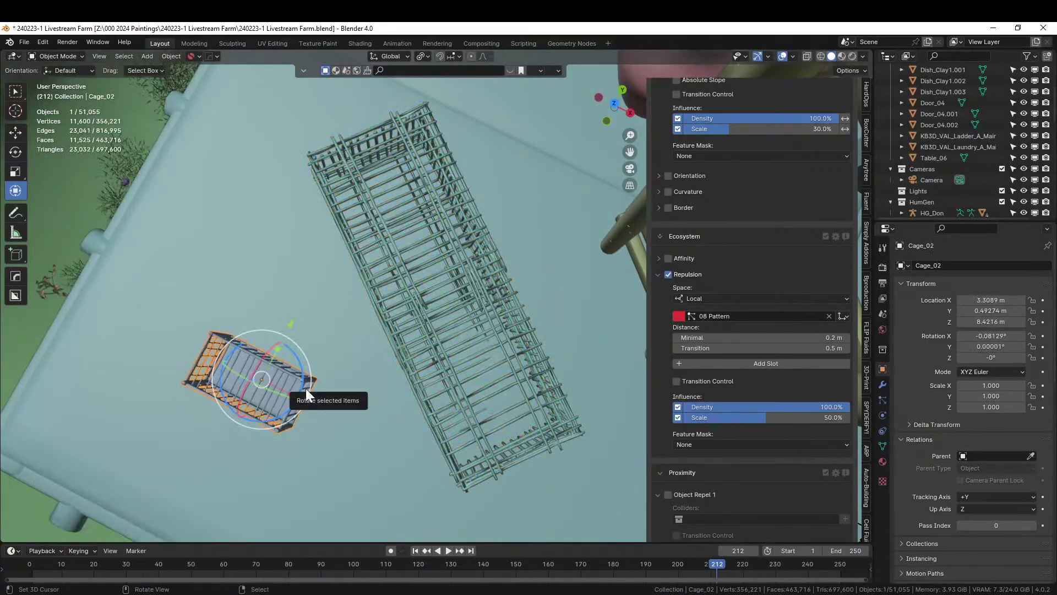
scroll(305, 388, up, 5)
key(KP_7)
ctrl+middle_drag(307, 395, 132, 471)
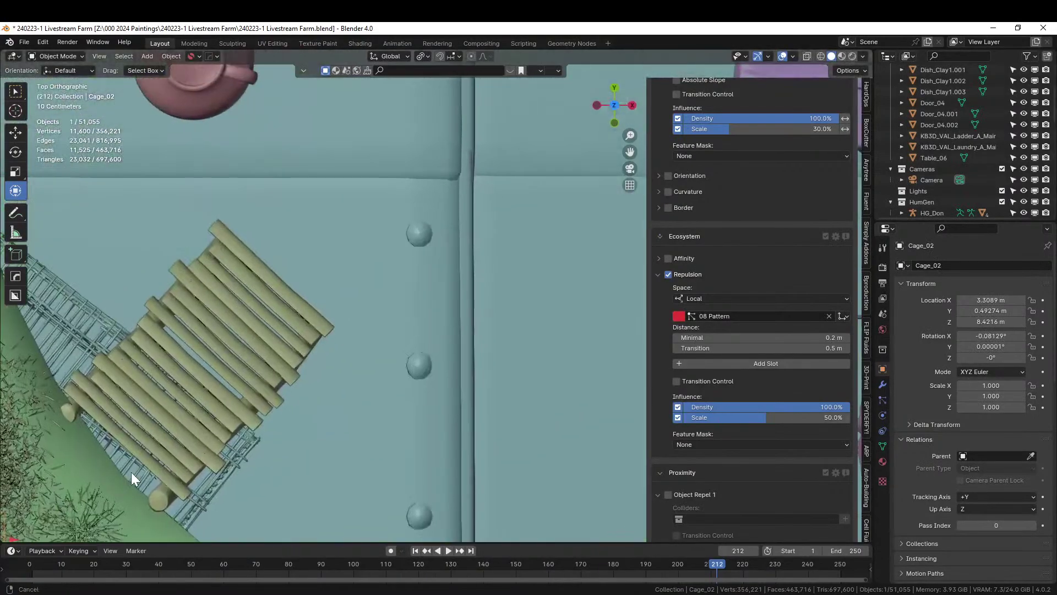
key(KP_Decimal)
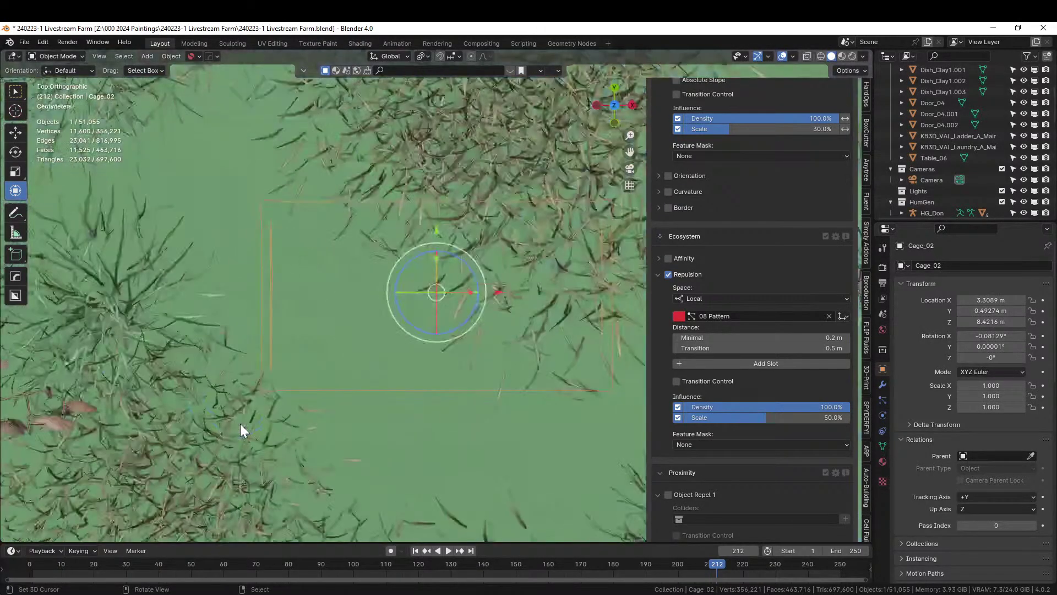
key(r)
click(529, 392)
- Clear the rotation of Cage_01 to level it, and rotate it about -22.2° around Z
middle_drag(528, 392, 469, 280)
scroll(404, 282, down, 3)
click(435, 275)
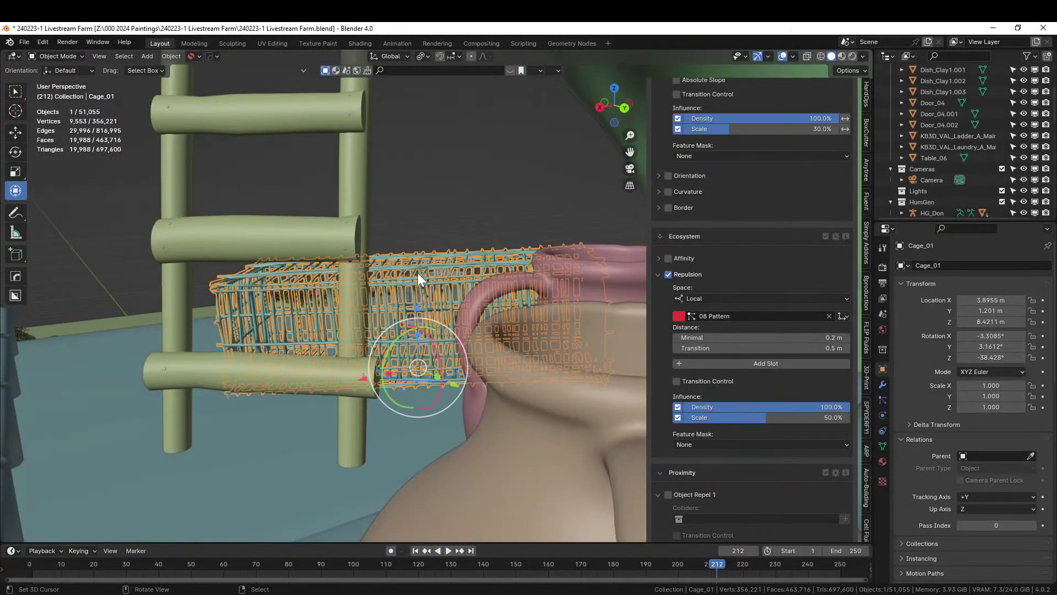
key(alt+r)
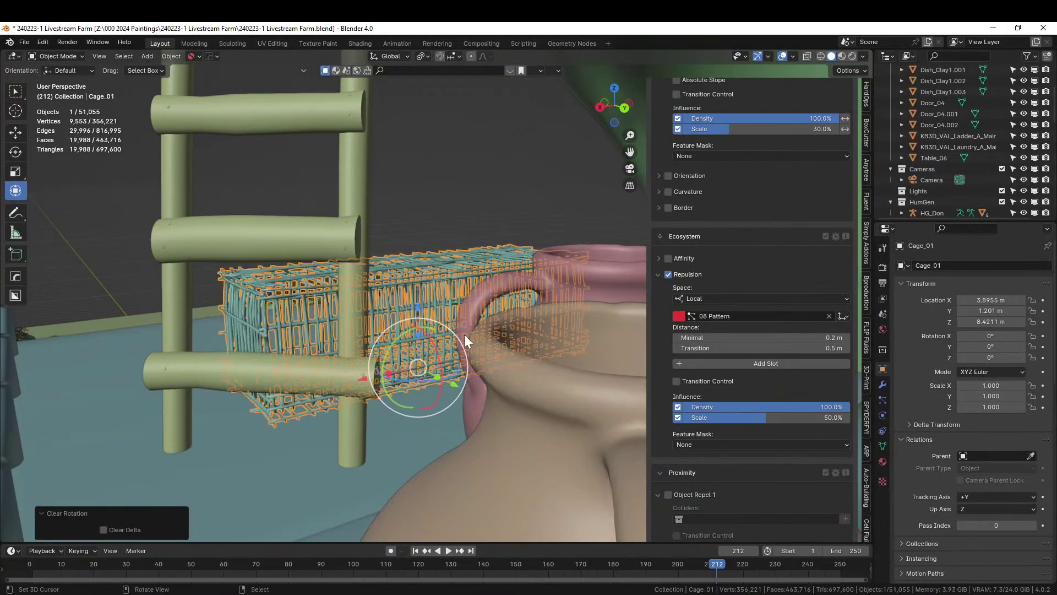
key(r)
key(z)
click(473, 359)
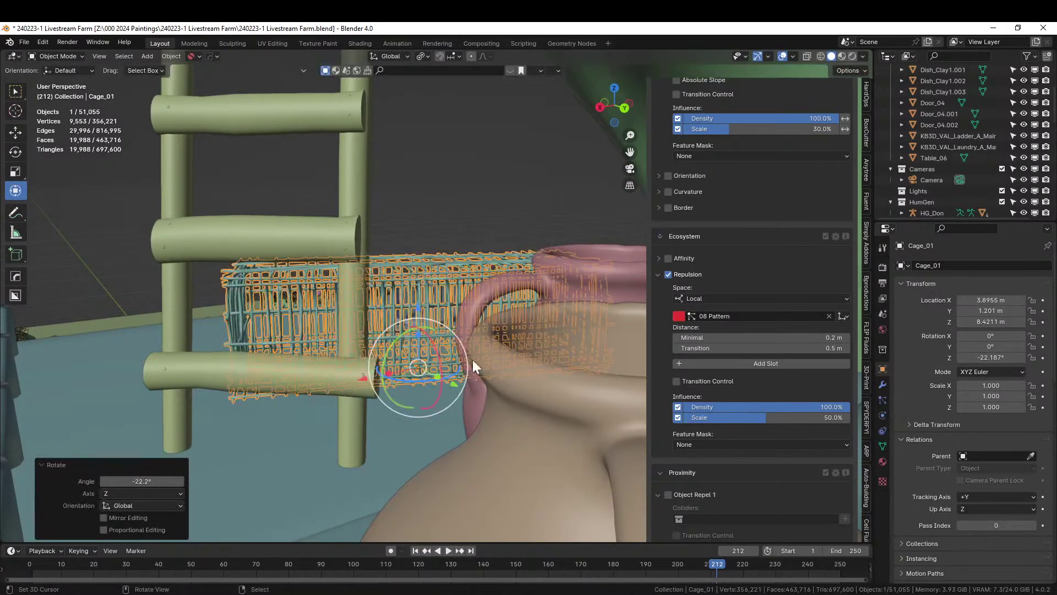
- Place the Rocks_group_02_RED asset on the bare slope beside the farm building, near the large rock's base
middle_drag(473, 359, 554, 405)
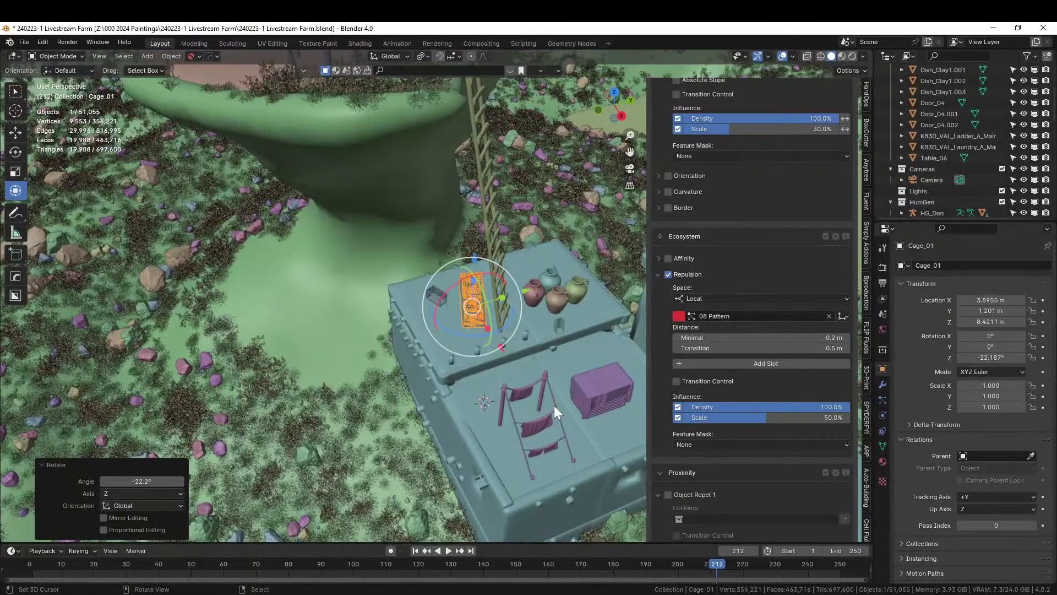
middle_drag(513, 495, 500, 453)
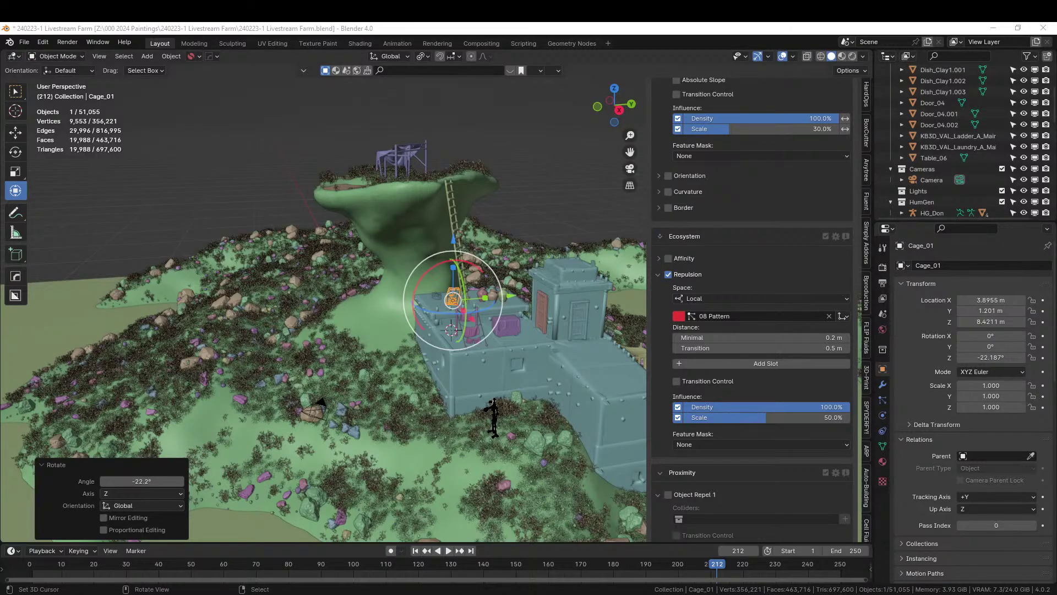
drag(215, 165, 364, 328)
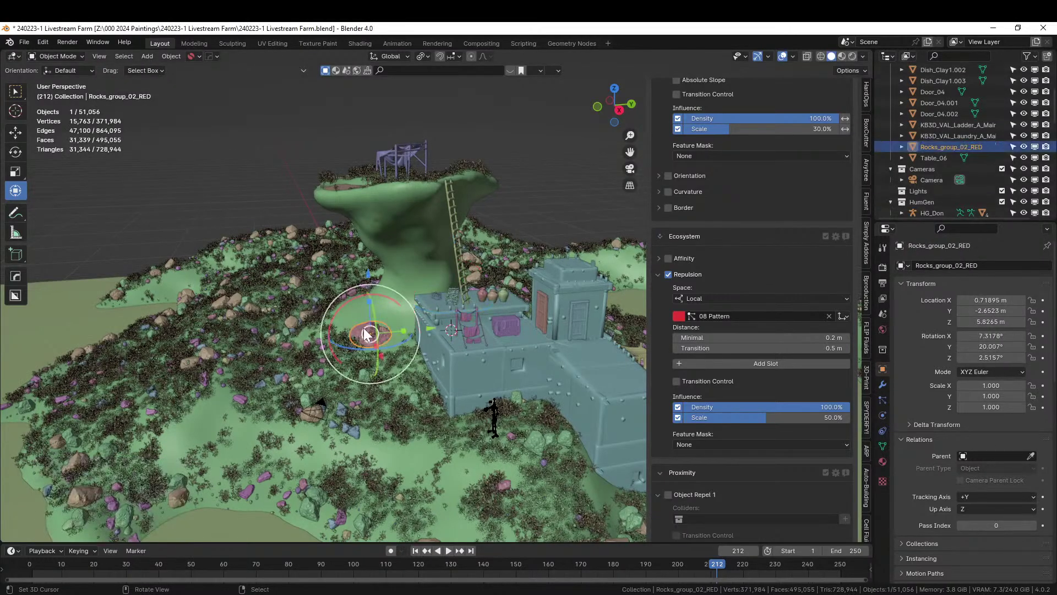
- Set the transform orientation to Local and sink the rock group about 0.08 m into the slope along its local Z
key(KP_Decimal)
middle_drag(364, 328, 553, 316)
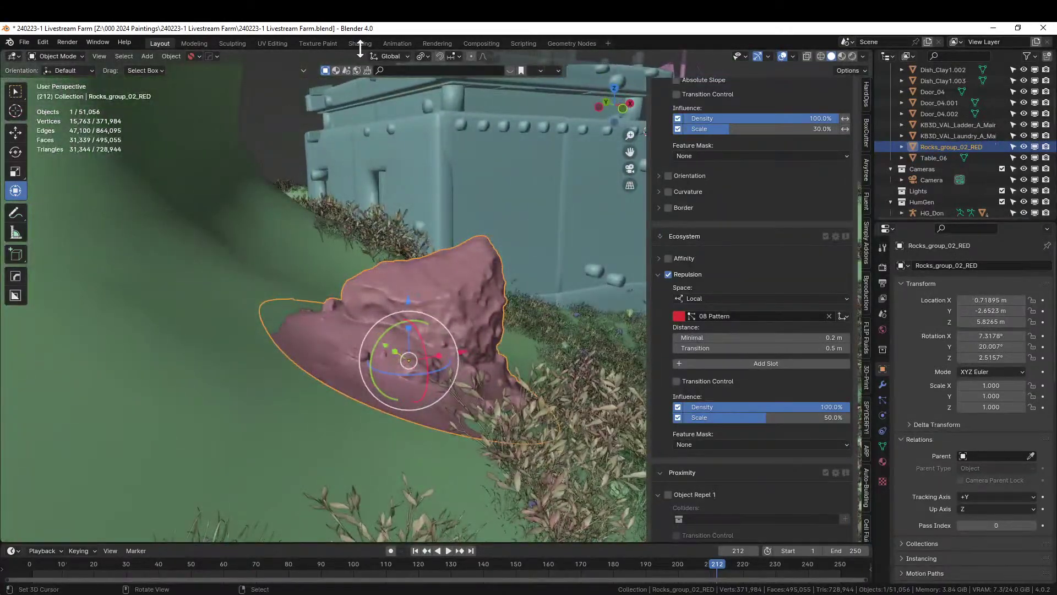
click(394, 56)
click(371, 102)
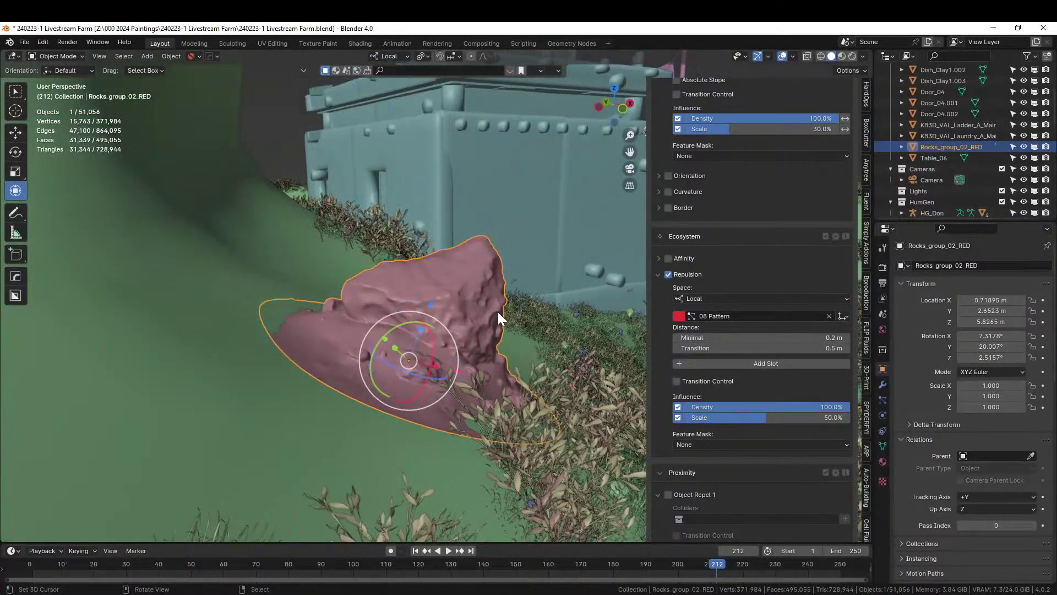
key(g)
key(z)
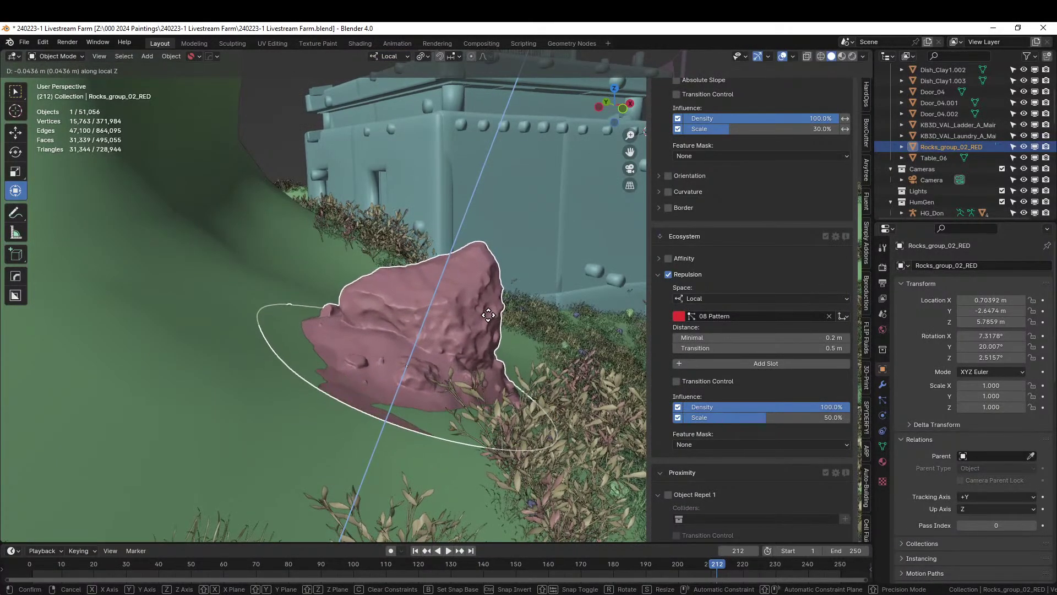
click(490, 318)
key(g)
key(z)
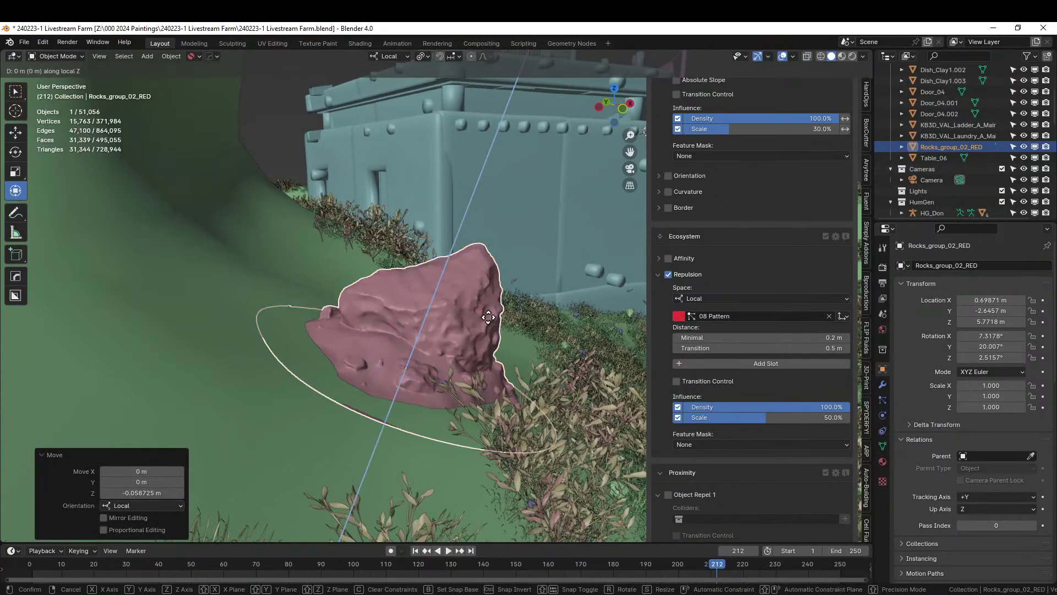
click(488, 319)
- Show the viewport in rendered shading and deselect the rock group
middle_drag(487, 319, 325, 312)
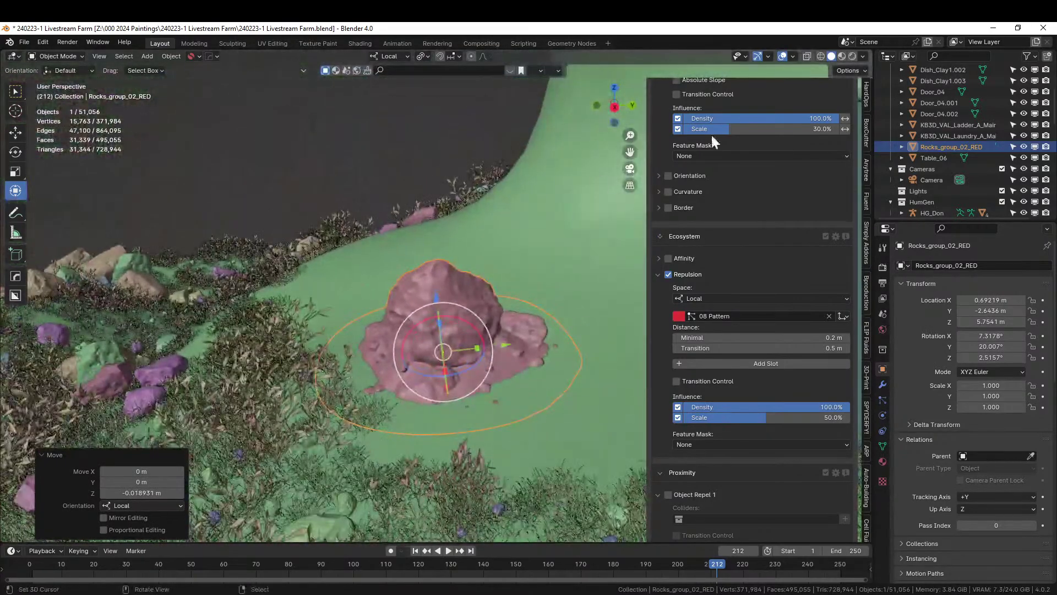
click(852, 58)
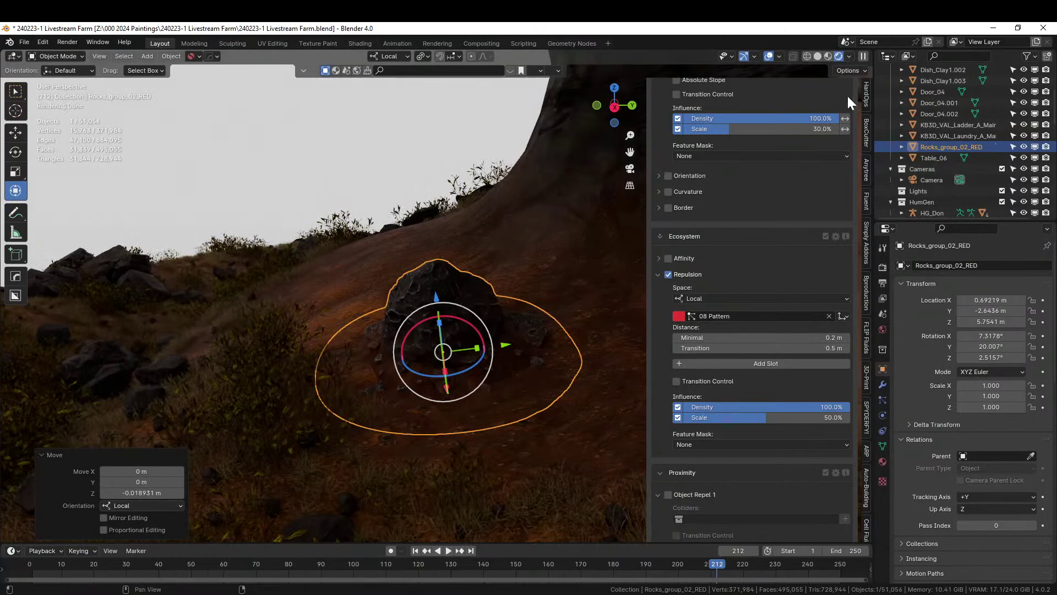
middle_drag(463, 216, 477, 183)
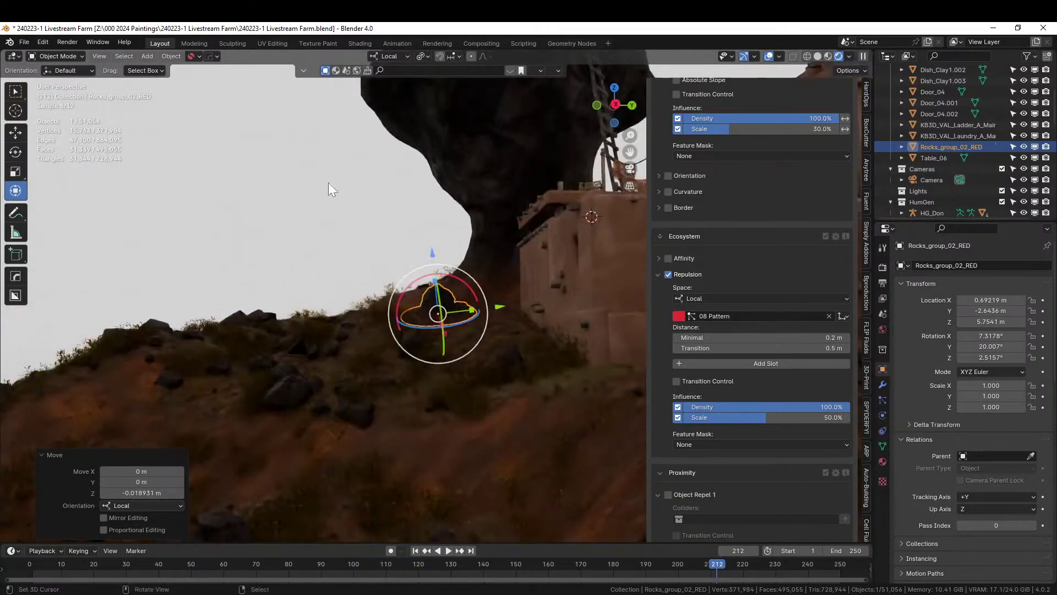
click(326, 189)
- Examine the rendered farm buildings, rock and bridge from several angles, and save the file
scroll(325, 189, down, 5)
middle_drag(427, 248, 111, 265)
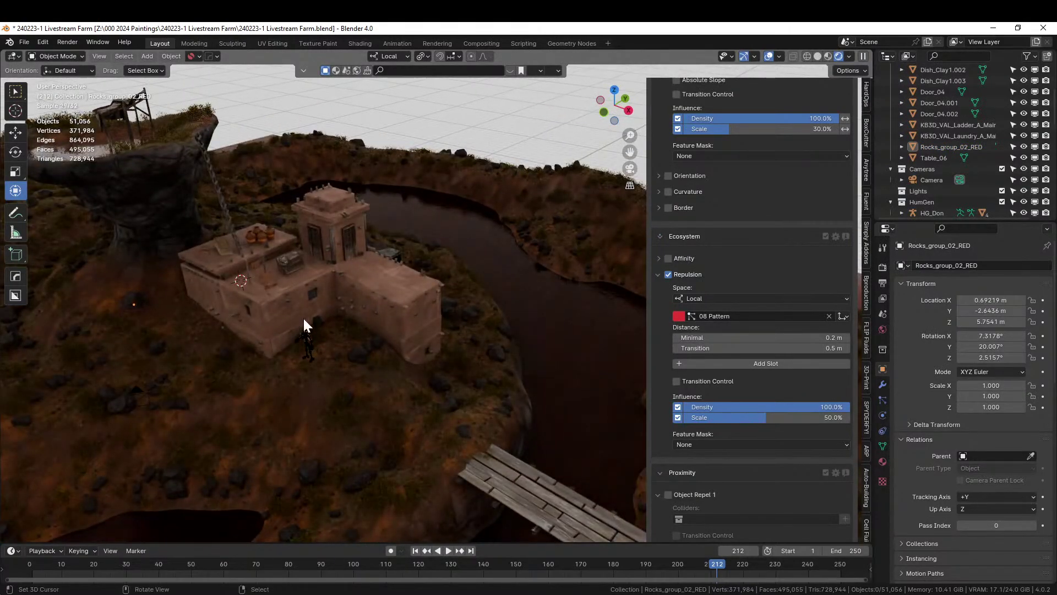
middle_drag(290, 306, 262, 289)
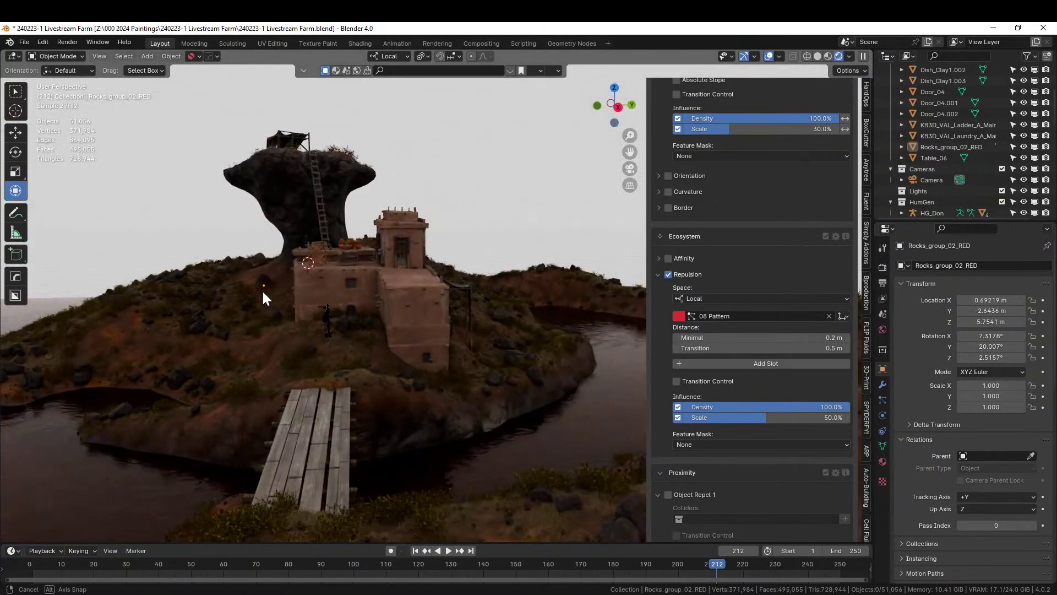
middle_drag(262, 290, 293, 279)
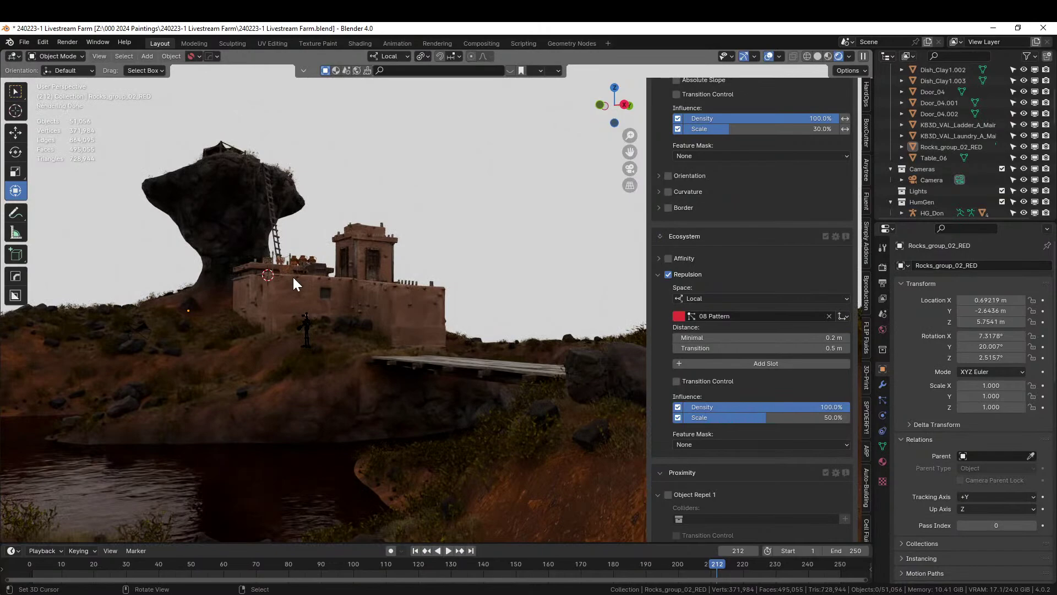
scroll(330, 314, up, 3)
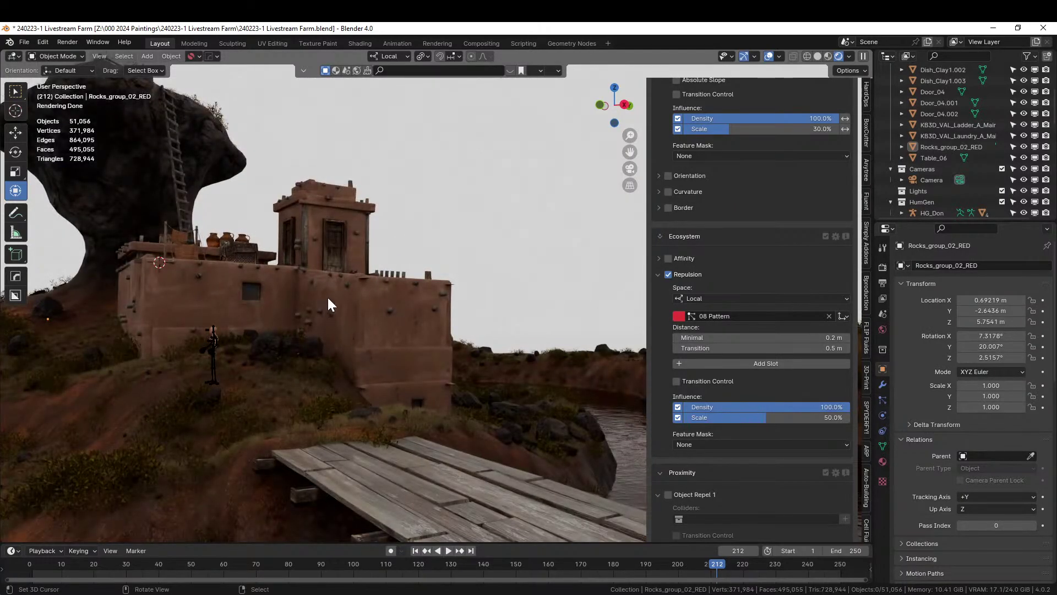
scroll(325, 264, down, 2)
middle_drag(408, 355, 428, 399)
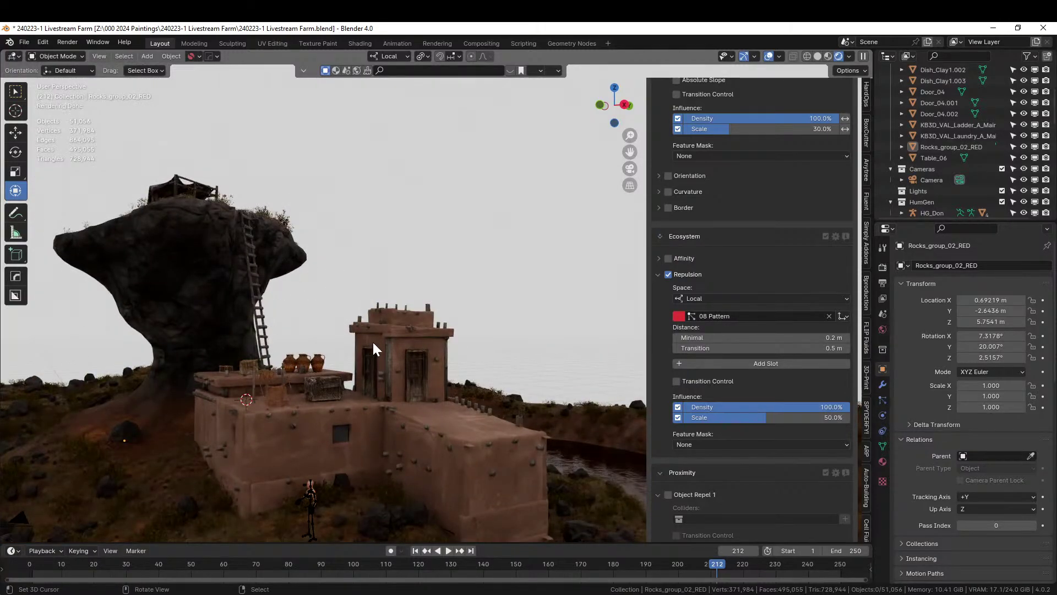
key(ctrl+s)
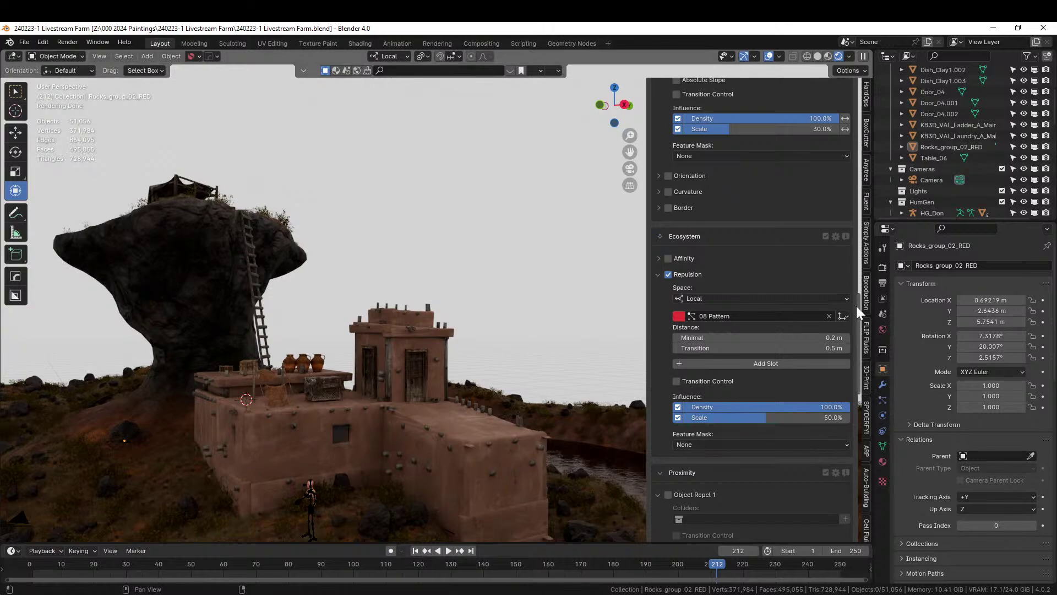
- Add the Kiara 9 Dusk HDRI from the HDRi Maker library's Open World category as a 1k background
scroll(870, 474, up, 3)
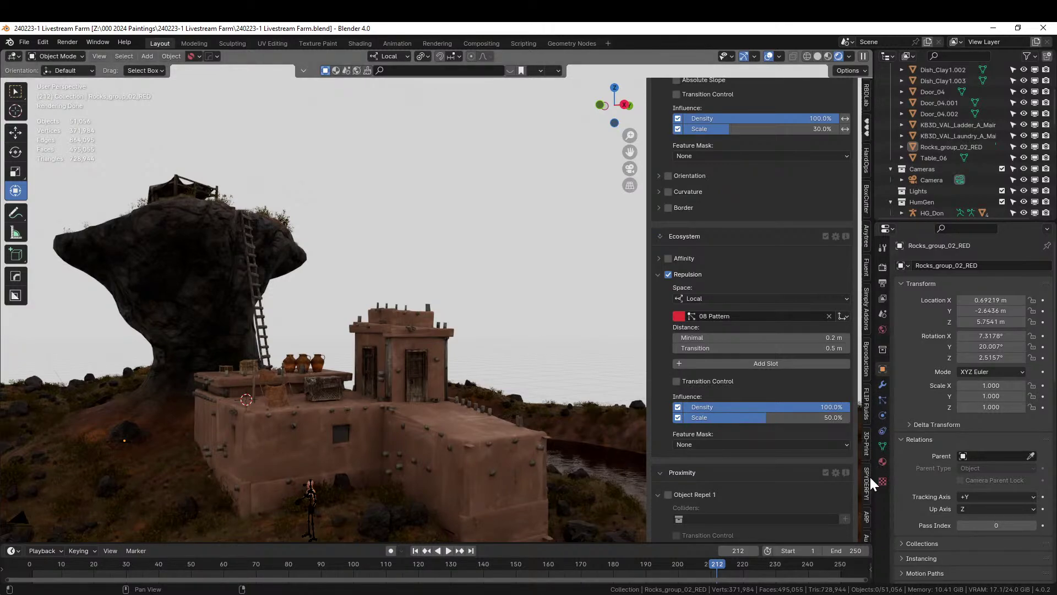
scroll(870, 474, up, 3)
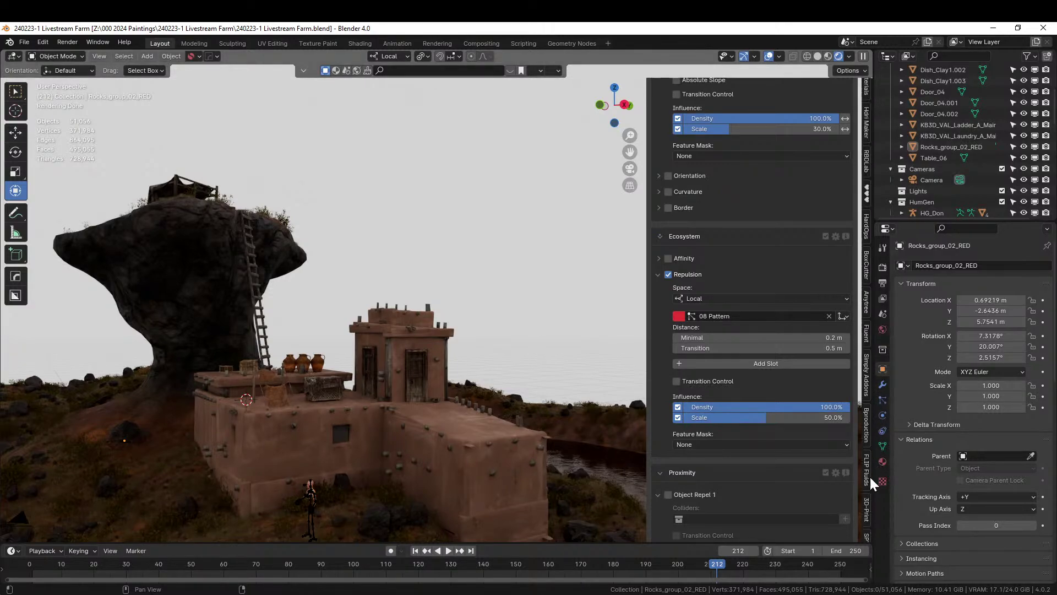
click(867, 130)
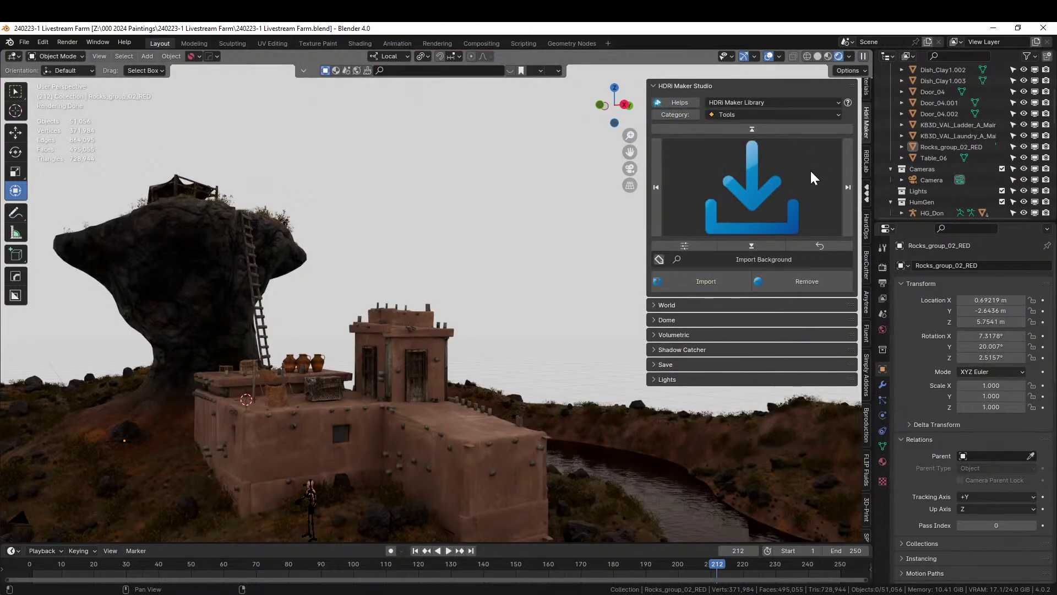
click(814, 114)
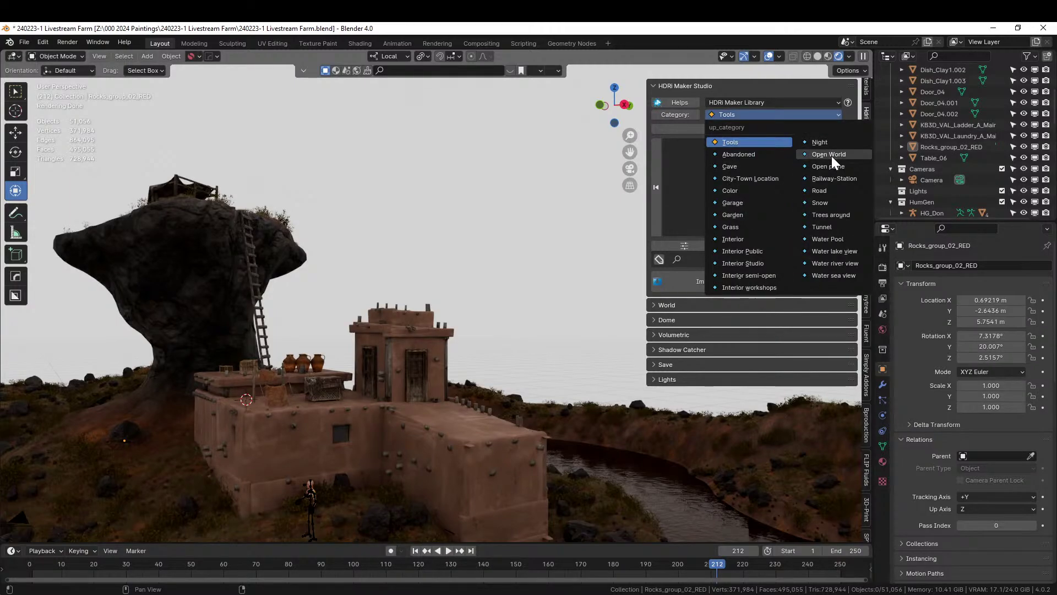
click(829, 155)
click(759, 186)
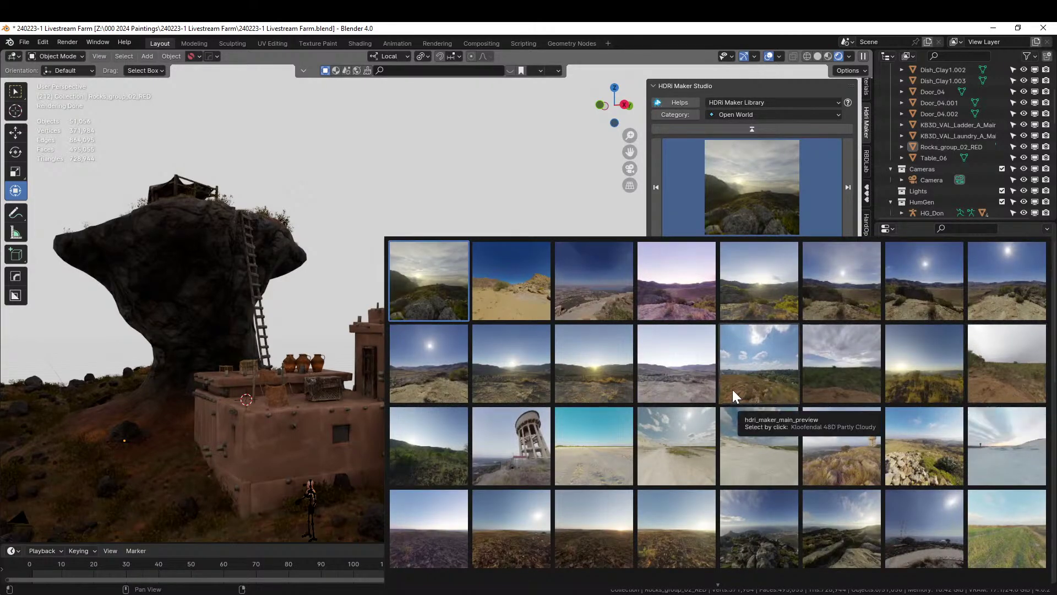
click(682, 387)
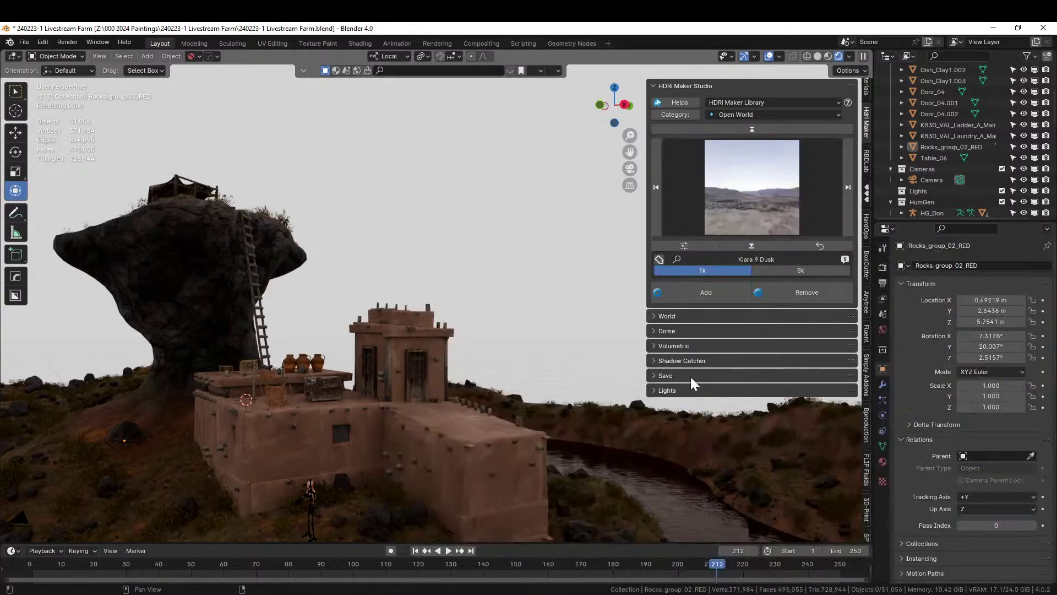
click(721, 287)
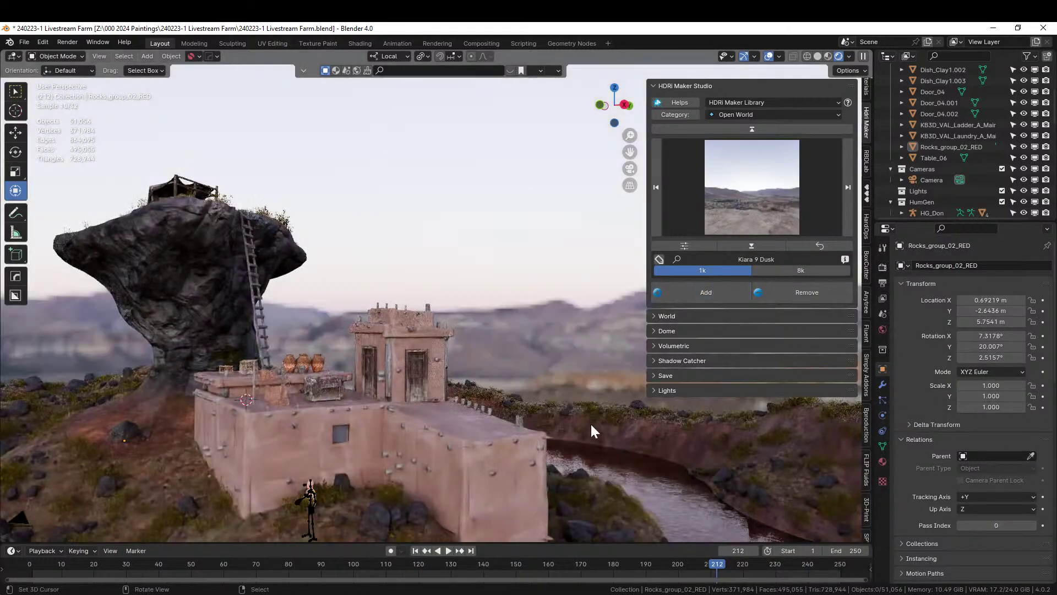
- Switch the Kiara 9 Dusk background to its 8k version and check it behind the farm buildings
middle_drag(604, 451, 583, 404)
click(796, 271)
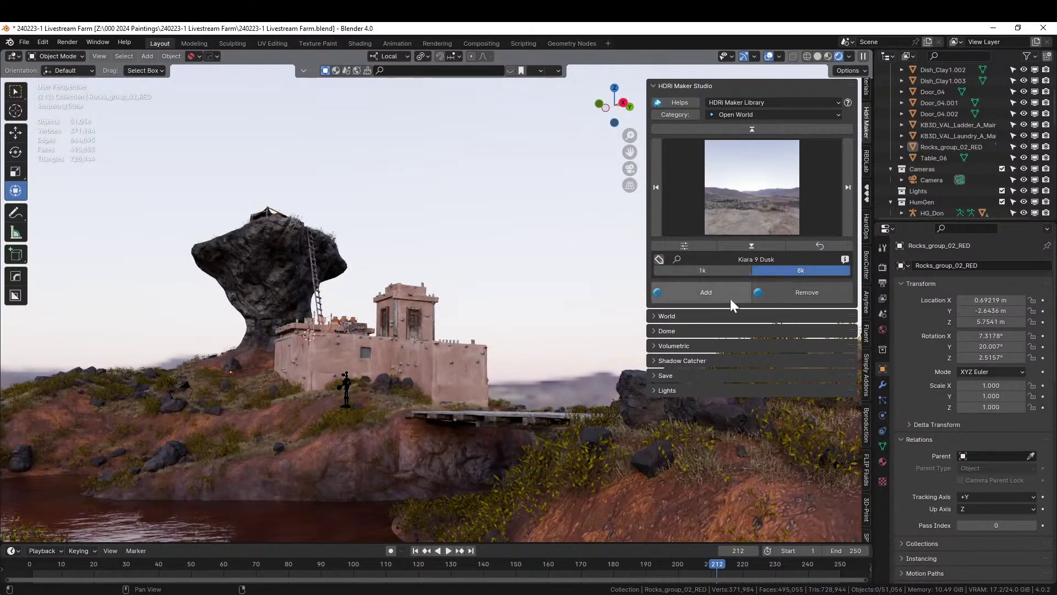
click(706, 295)
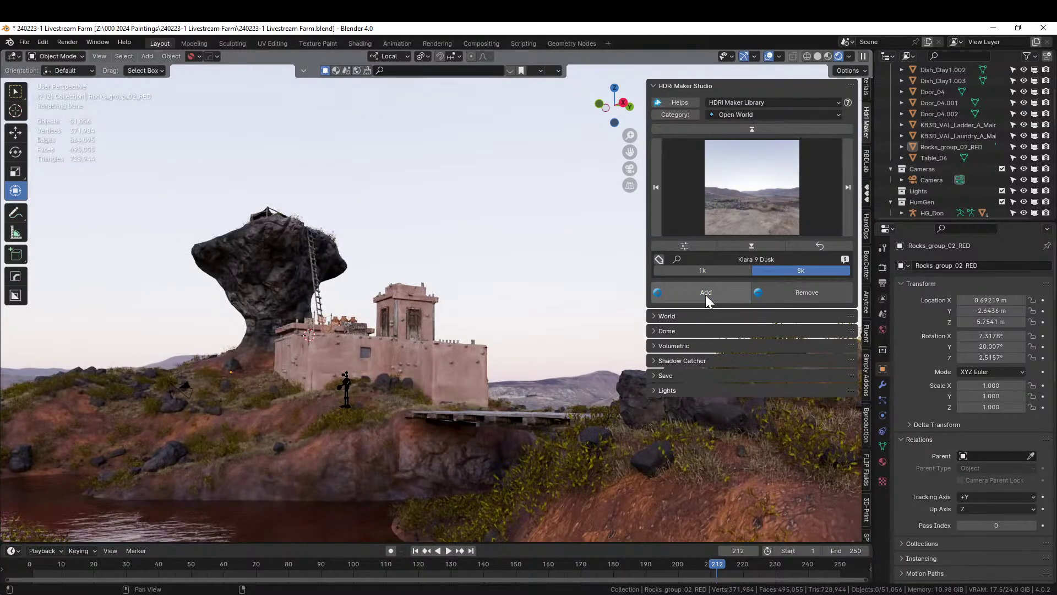
middle_drag(497, 400, 520, 412)
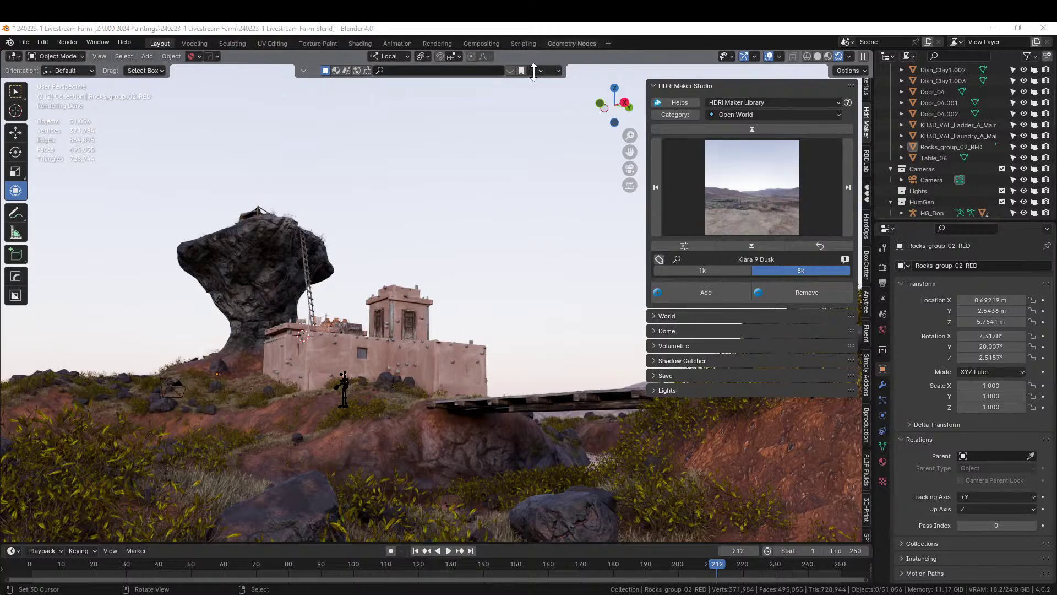
scroll(467, 355, up, 3)
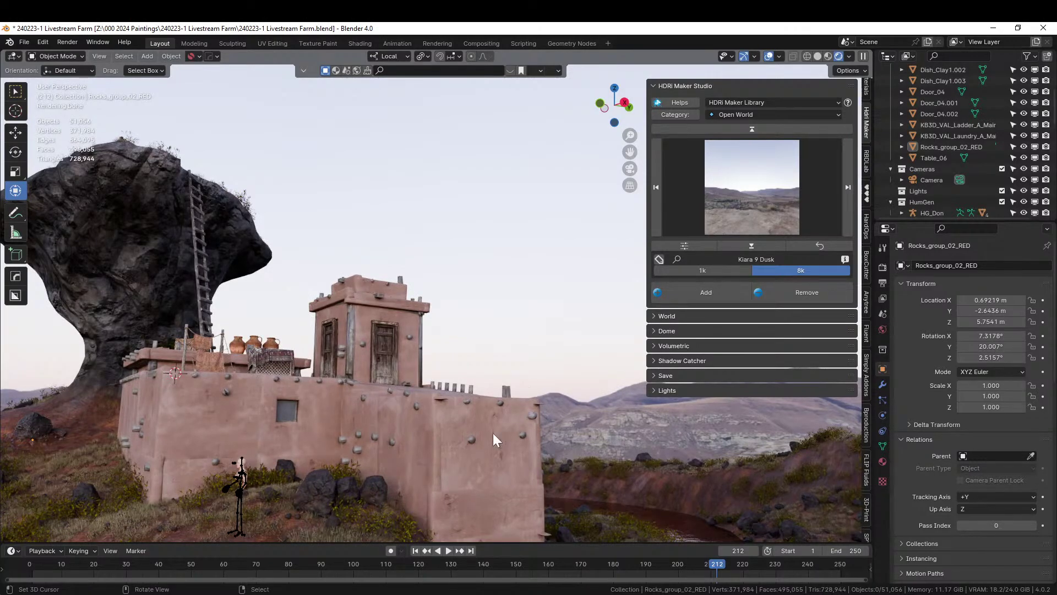
- In solid shading, delete the two lower beam ends from the end wall of the adobe building's mesh
click(818, 58)
mouse_move(526, 507)
middle_down()
mouse_move(496, 511)
mouse_move(466, 38)
middle_up()
scroll(477, 348, up, 8)
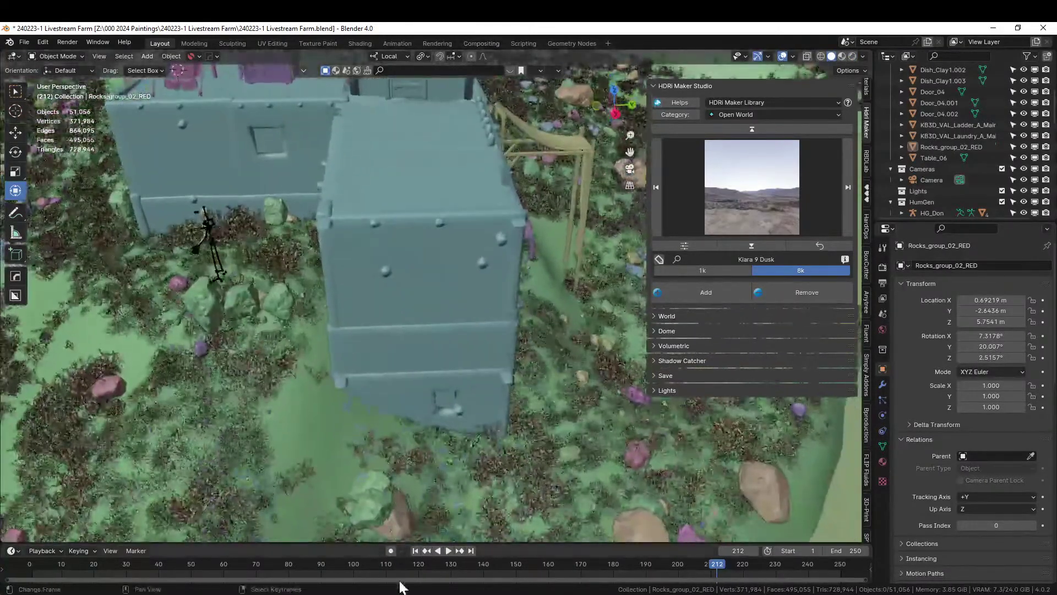
scroll(401, 567, up, 2)
scroll(474, 306, up, 3)
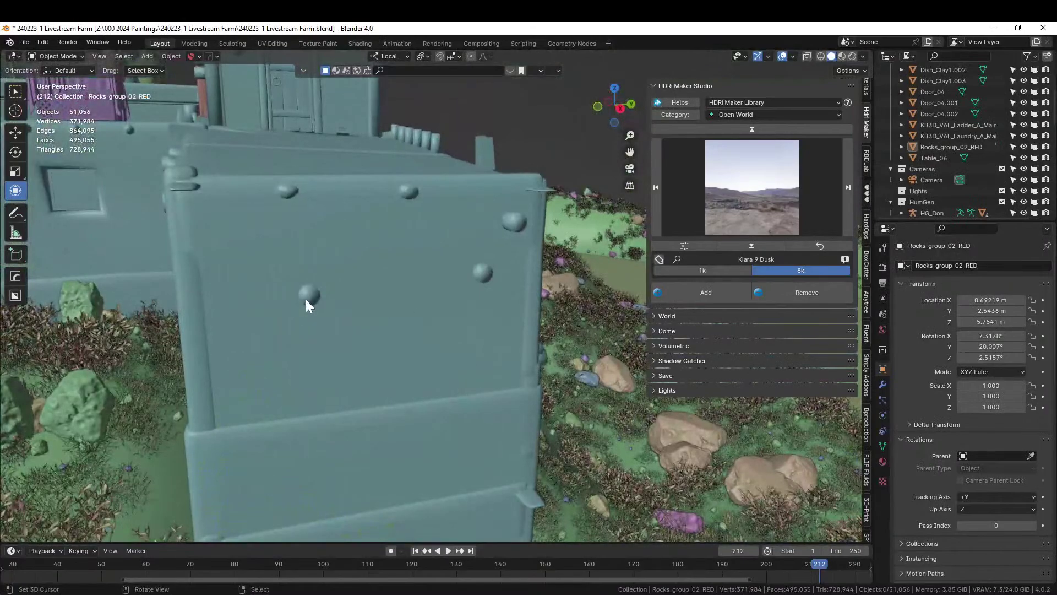
click(306, 295)
key(Tab)
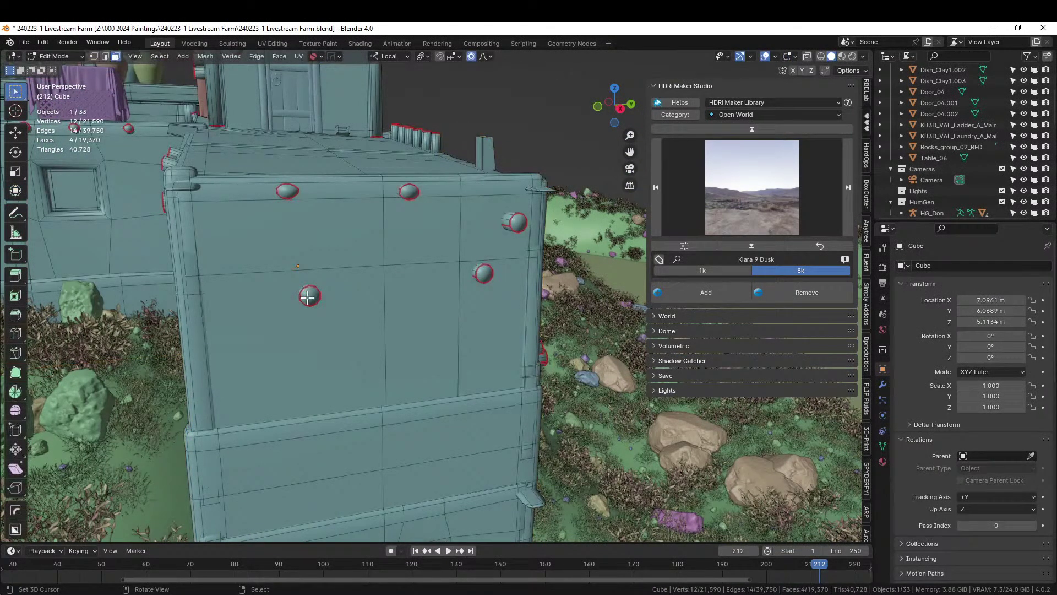
key(ctrl+l)
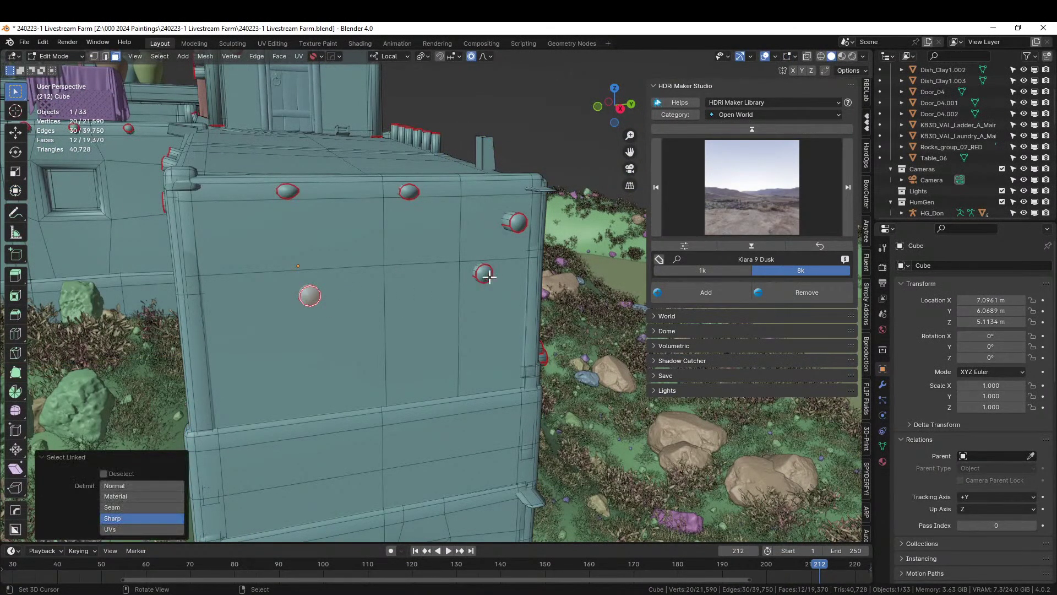
key(x)
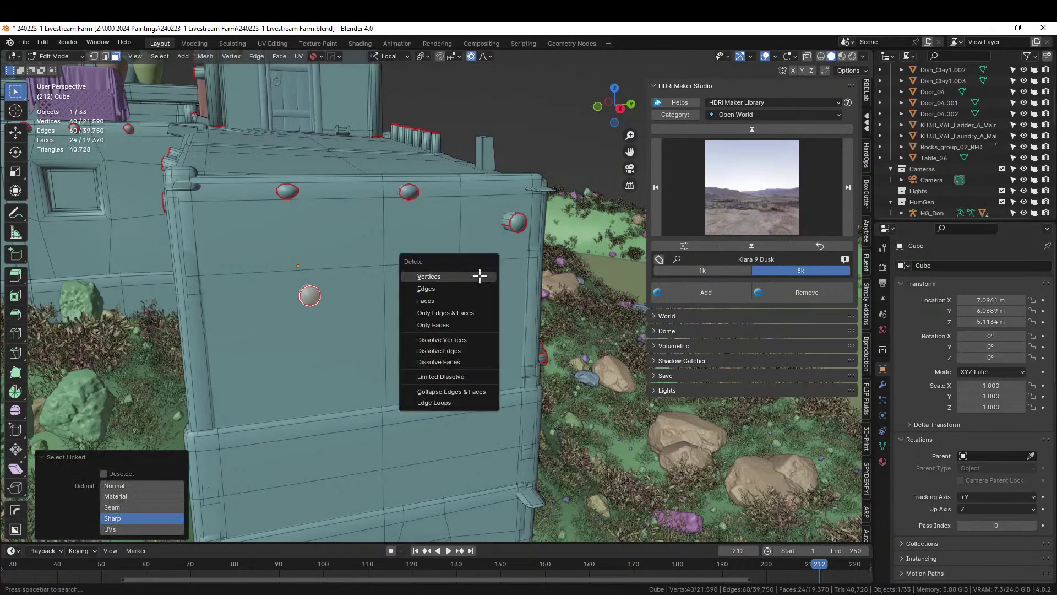
click(479, 275)
key(Tab)
key(Tab)
- Delete the remaining beam end near the end wall's upper corner, leave mesh editing and save the file
click(516, 222)
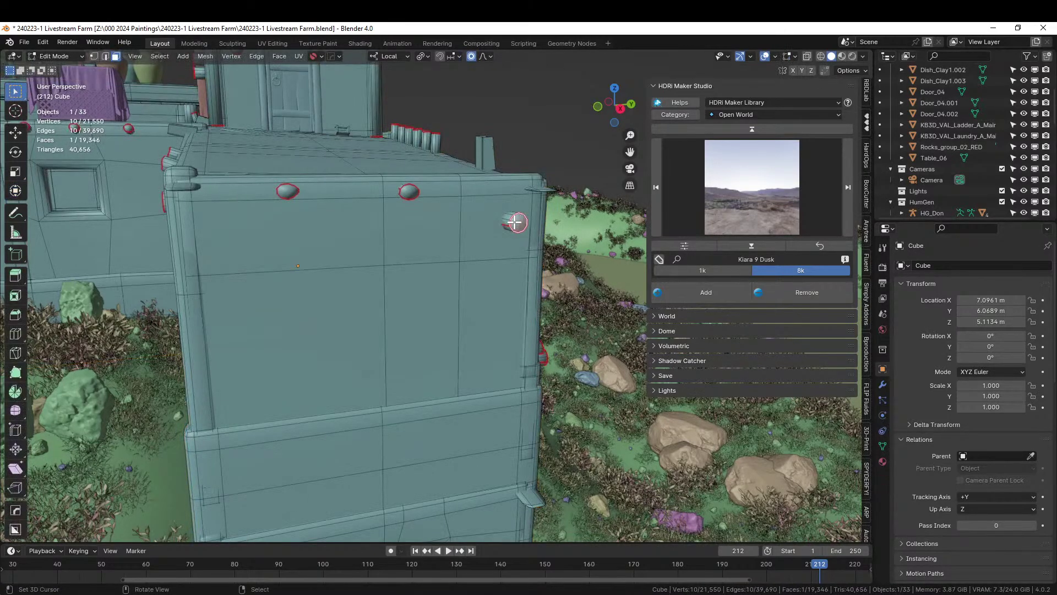
key(ctrl+l)
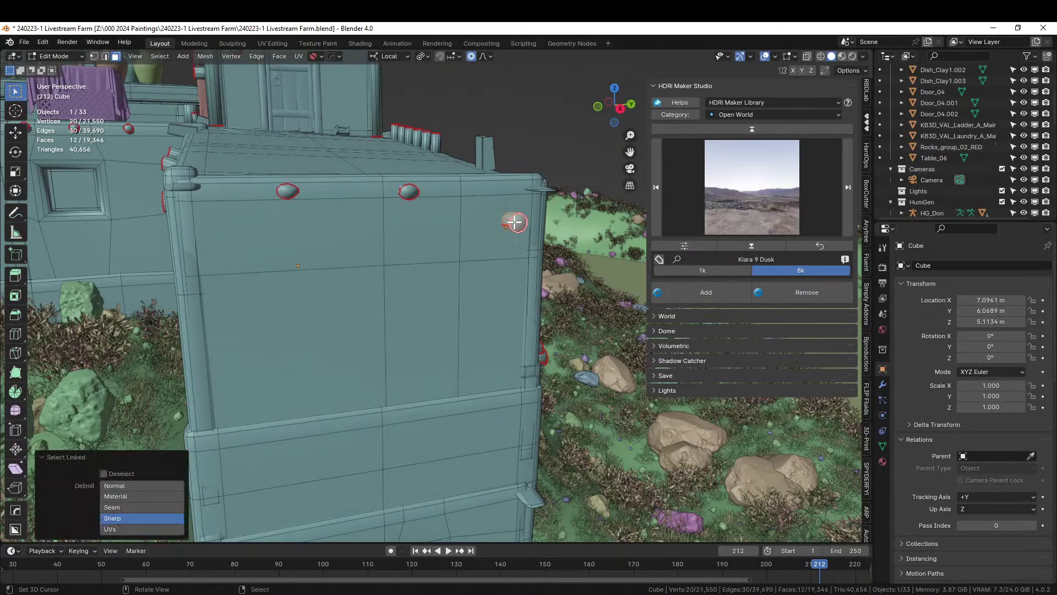
key(x)
click(515, 223)
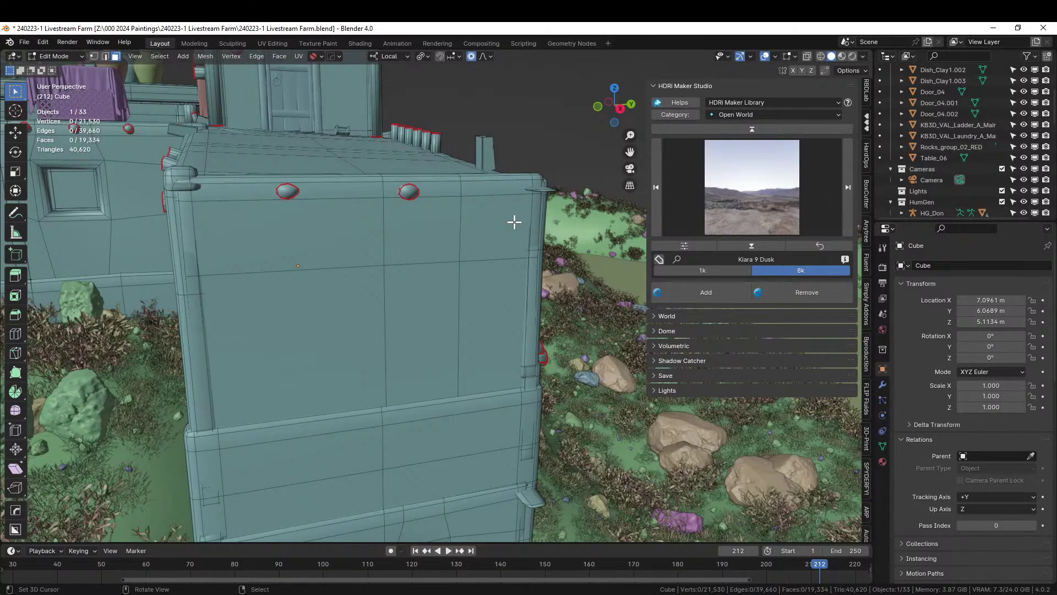
key(Tab)
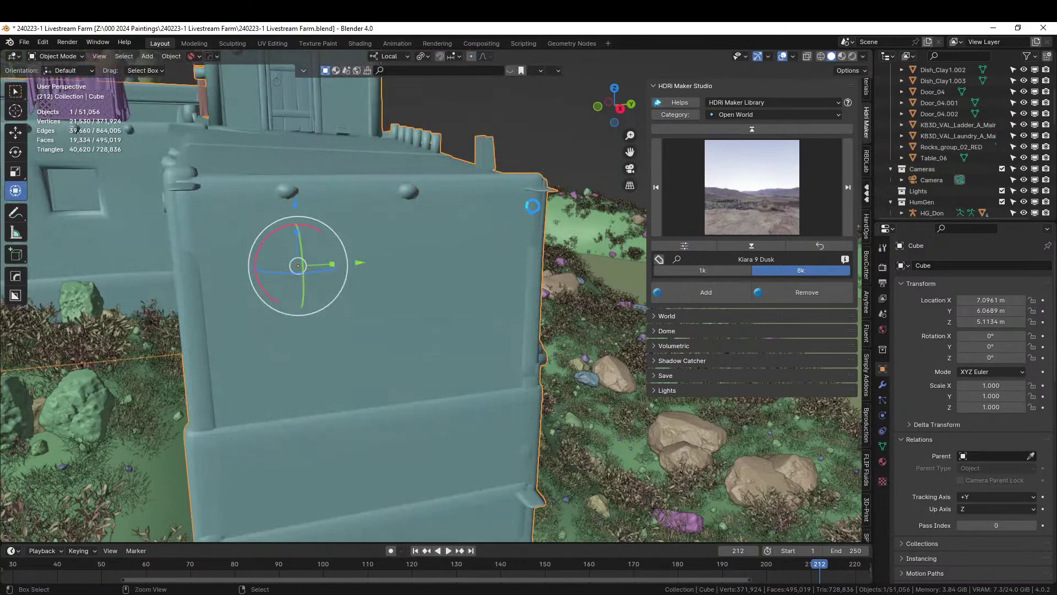
key(ctrl+s)
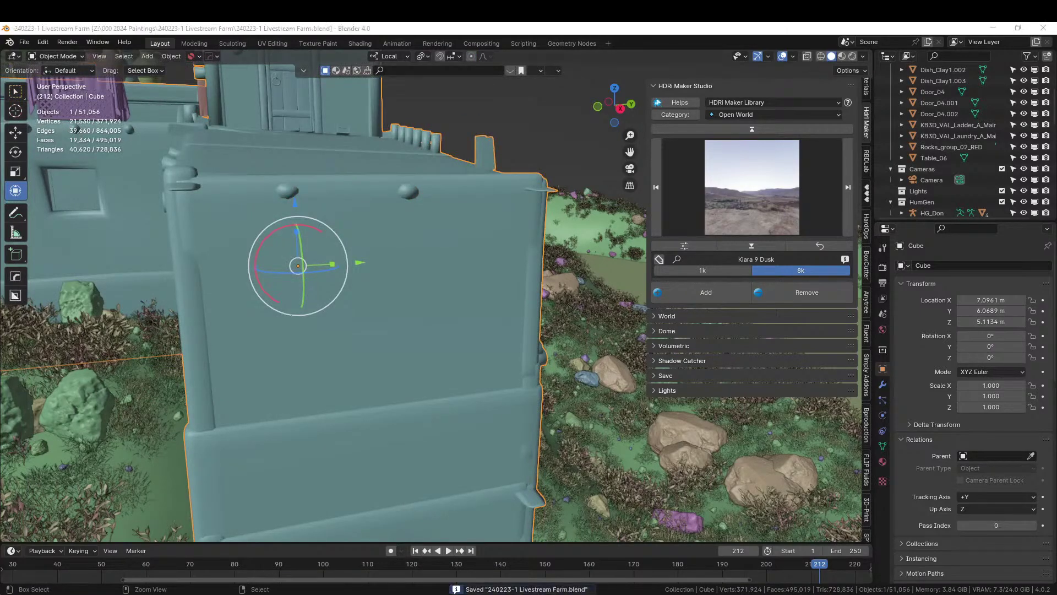
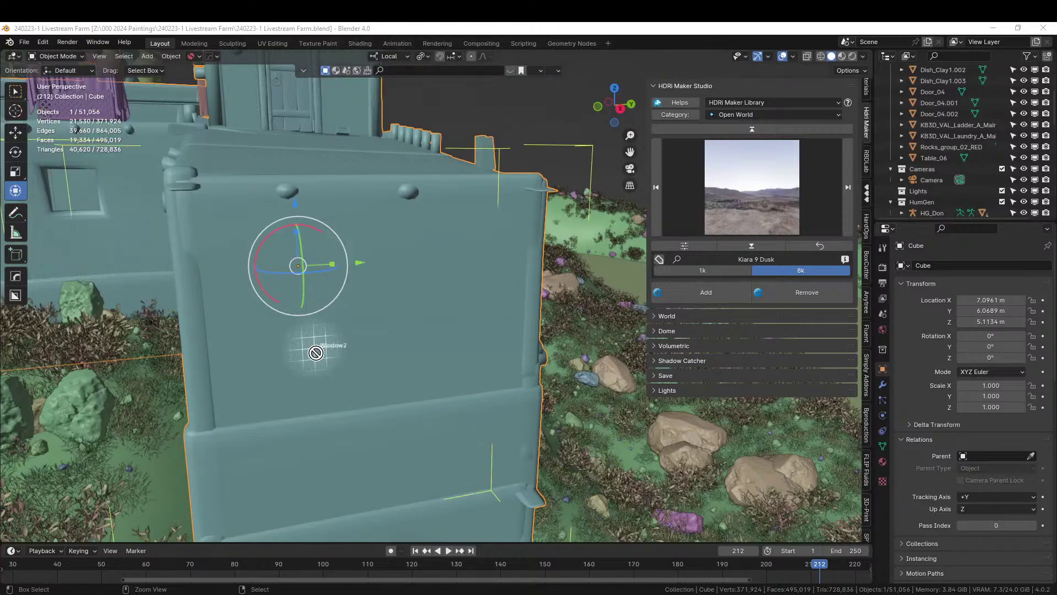
- Place the Window2 asset on the building's cleared end wall and scale it down to about 0.573
drag(356, 330, 356, 331)
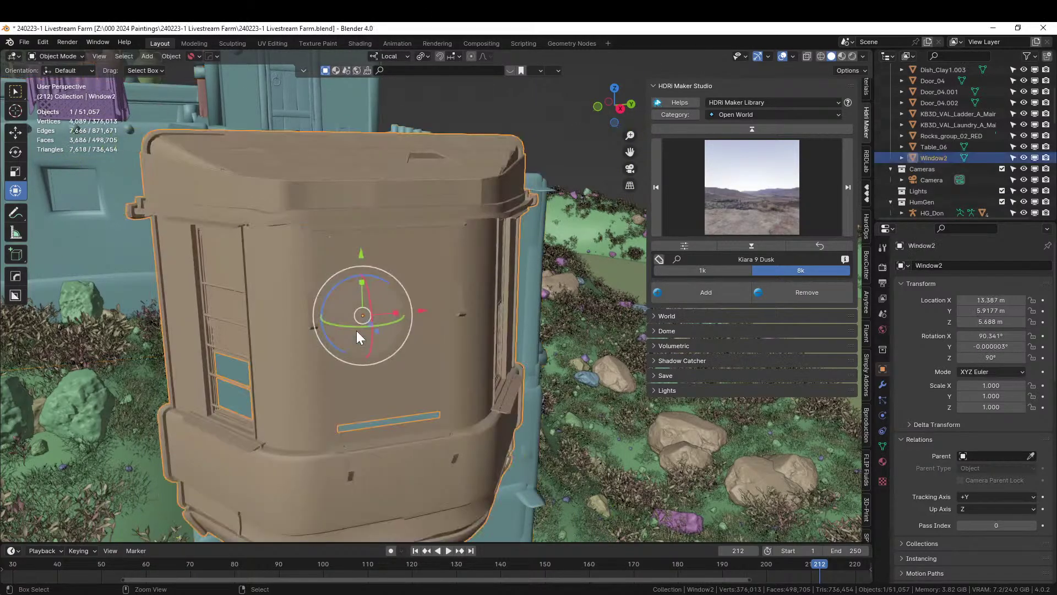
key(s)
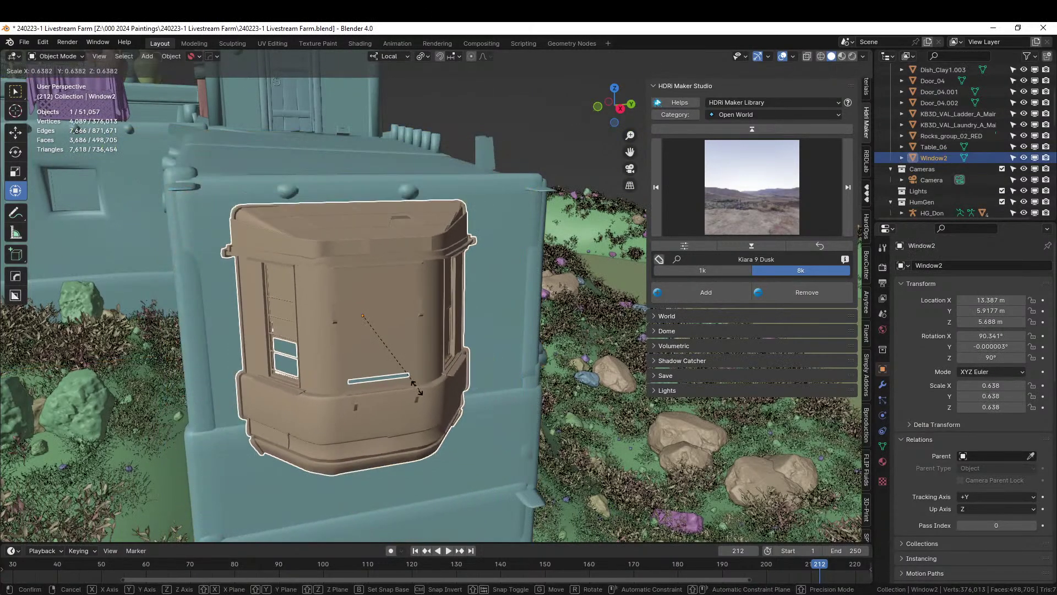
click(411, 382)
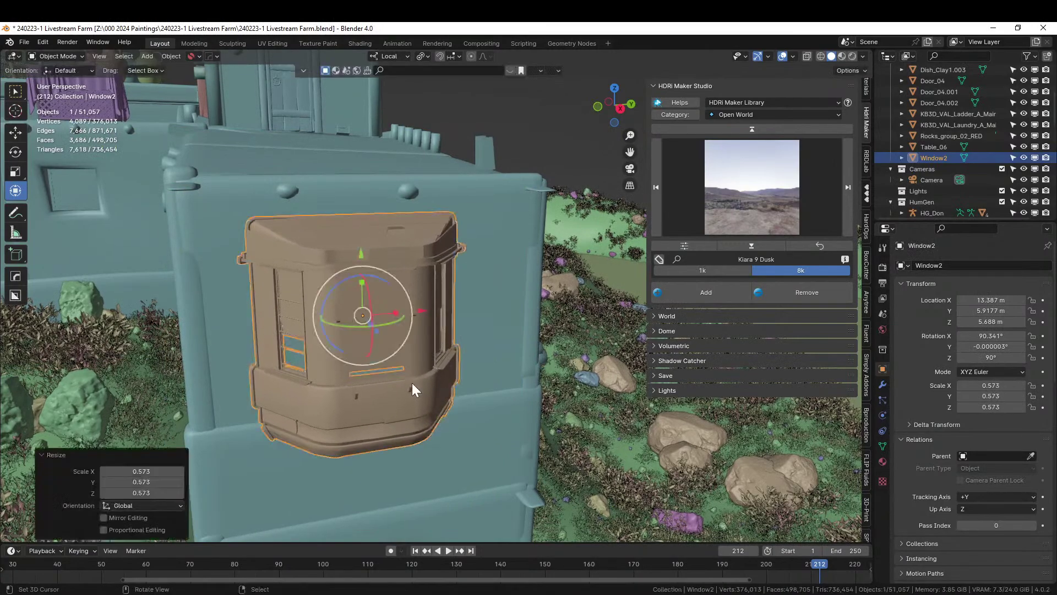
- Push the bay window about 0.037 m into the wall along its local Z and raise it about 0.13 m along its local Y
middle_drag(412, 382, 364, 326)
drag(460, 273, 462, 273)
middle_drag(463, 273, 633, 283)
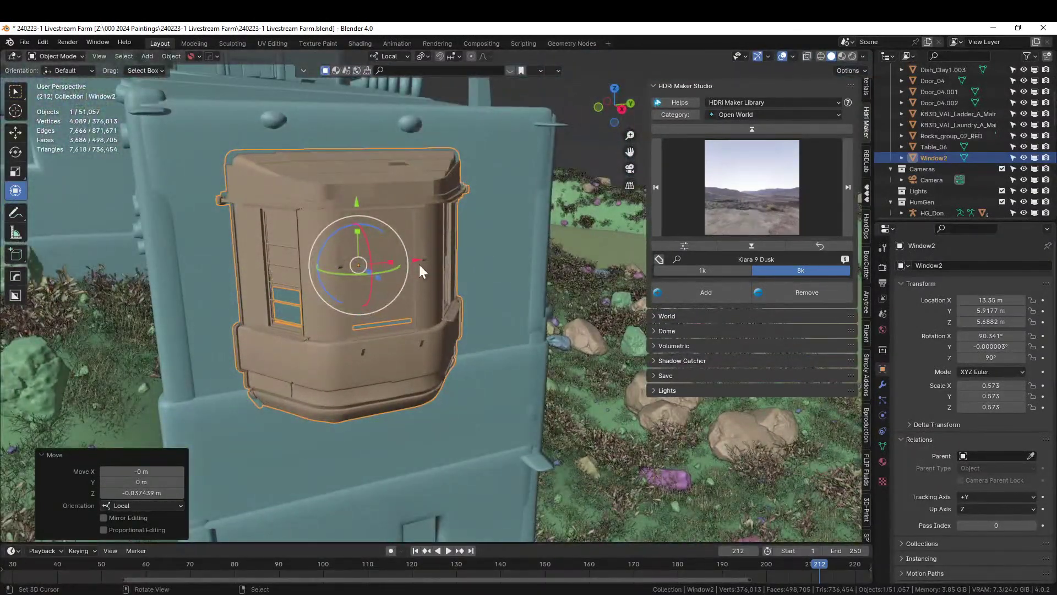
key(g)
key(z)
key(Escape)
key(g)
key(y)
click(413, 266)
middle_drag(413, 266, 517, 210)
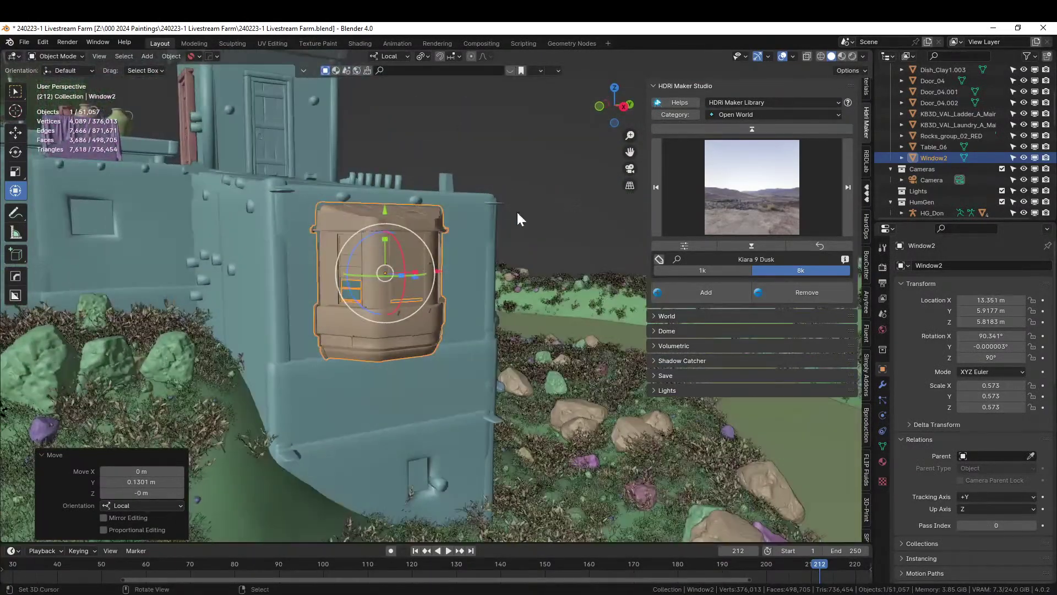
- Switch the viewport to rendered shading, deselect the bay window and inspect it on the wall
click(851, 56)
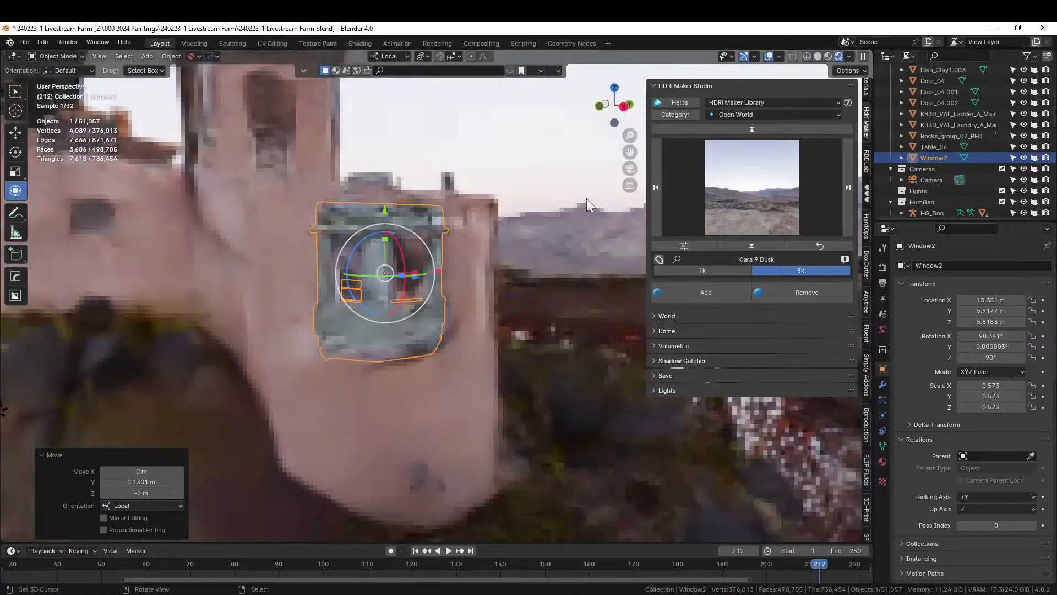
click(542, 195)
middle_drag(542, 195, 475, 200)
scroll(441, 246, up, 3)
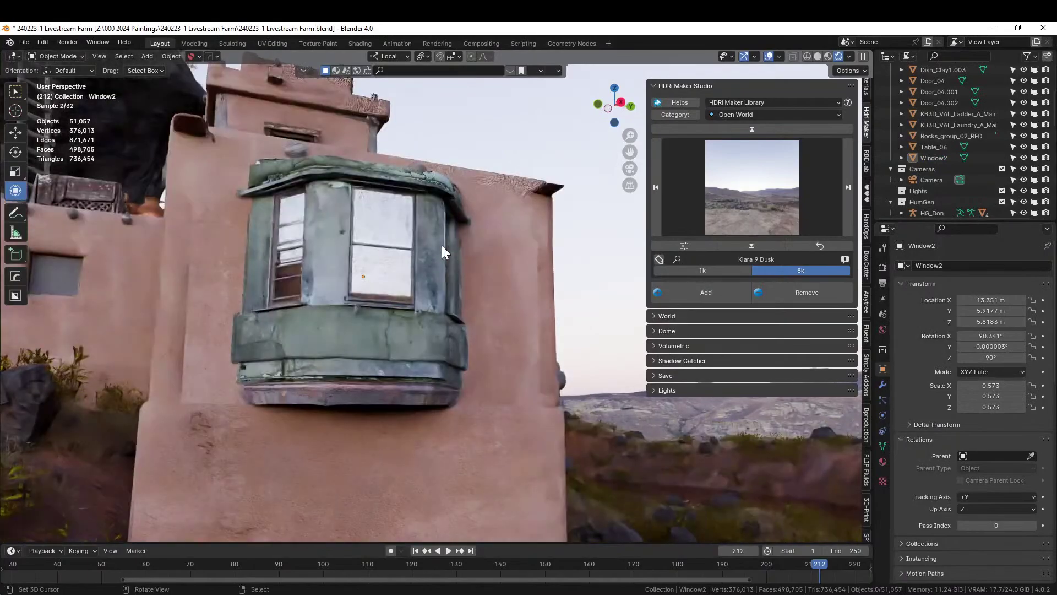
middle_drag(419, 262, 453, 298)
- Compare the material slots of the bay window with those of the surrounding building wall
click(333, 299)
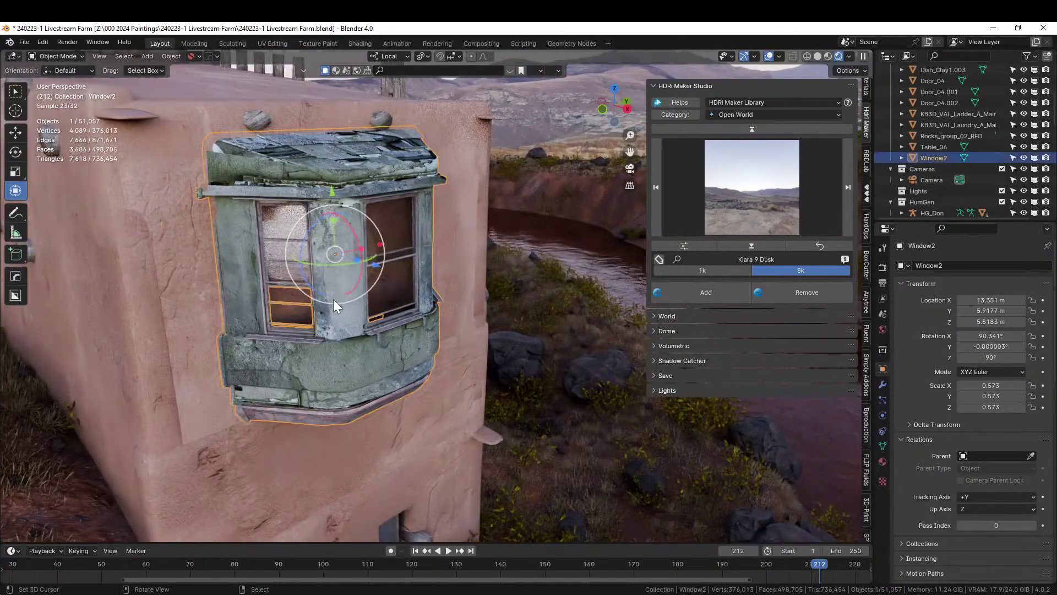
click(883, 461)
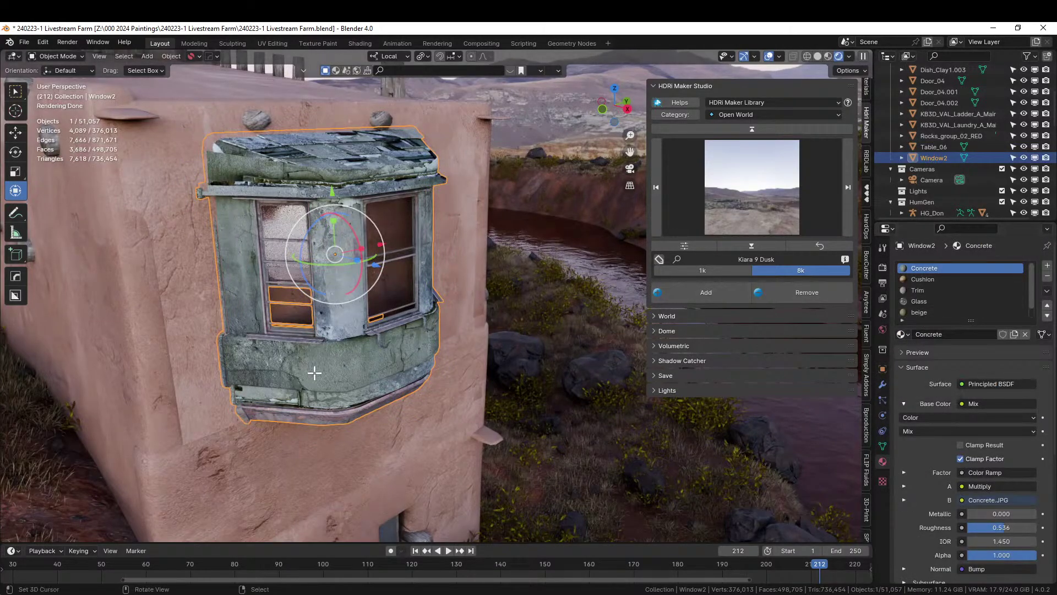
key(Tab)
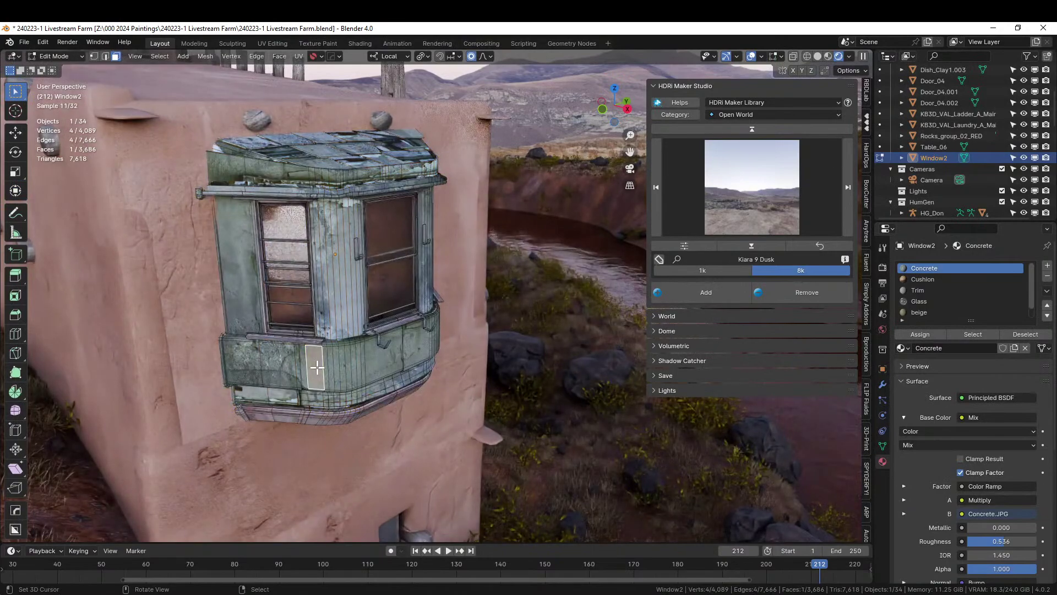
key(Tab)
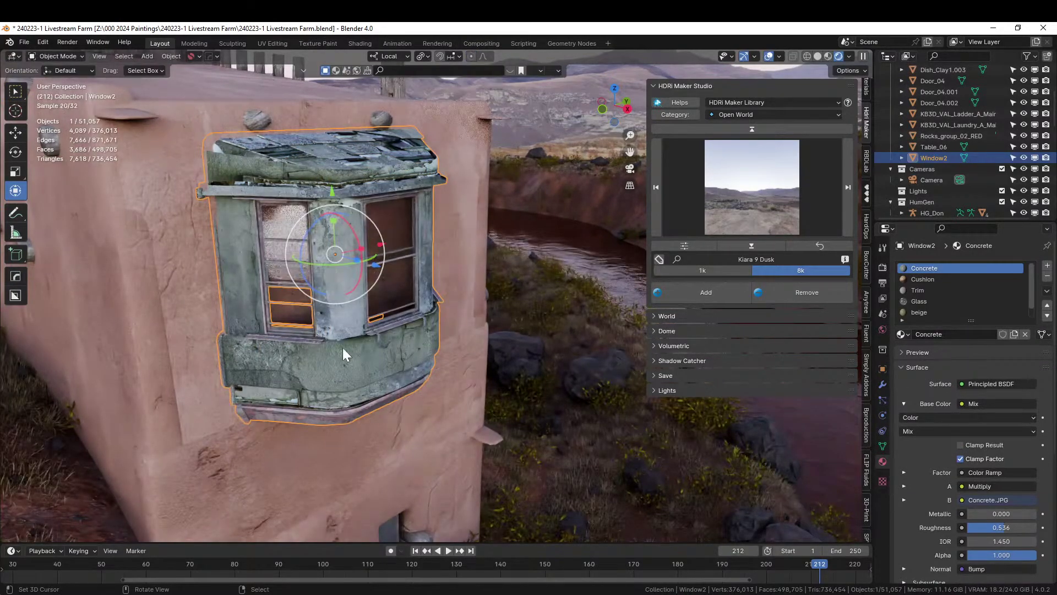
click(178, 280)
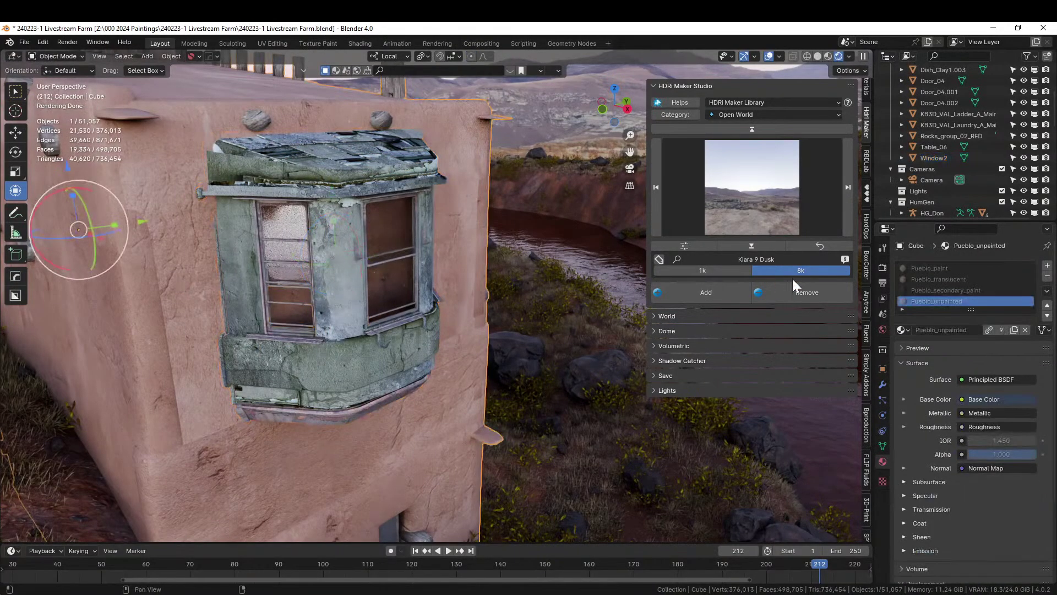
click(335, 354)
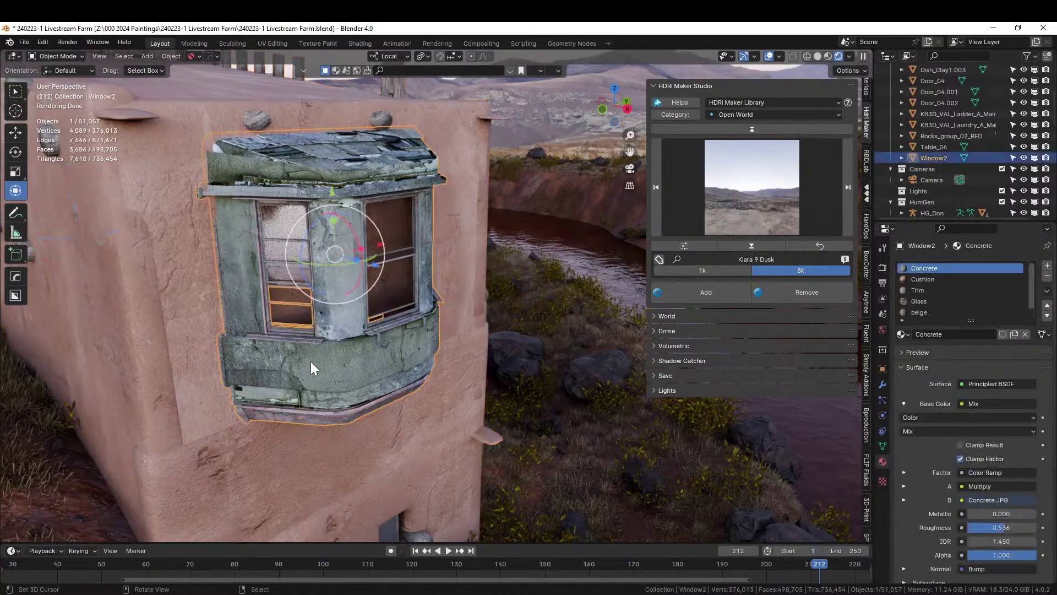
click(178, 323)
key(Tab)
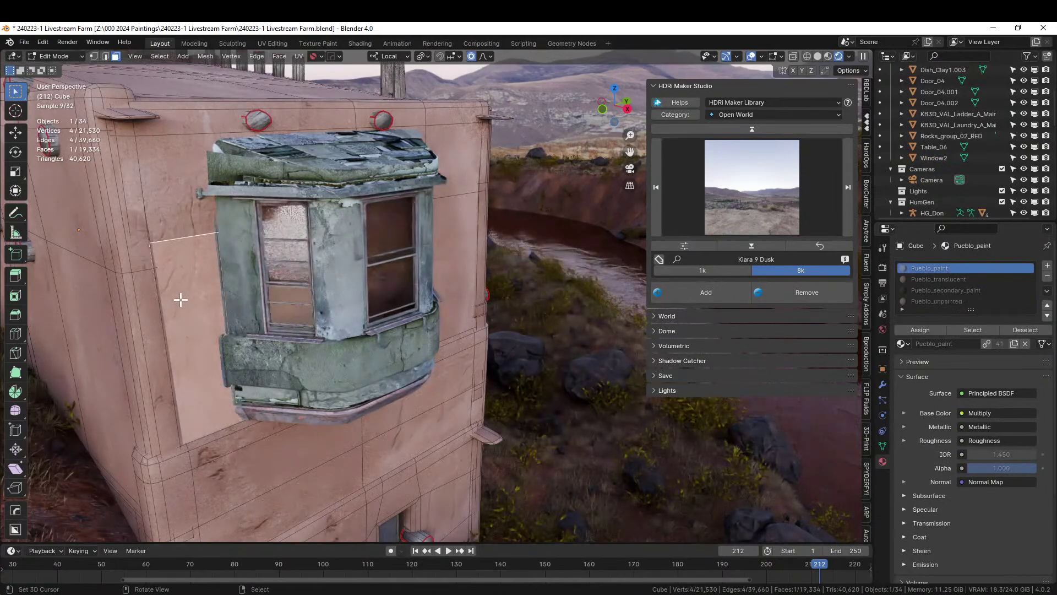
key(Tab)
click(334, 359)
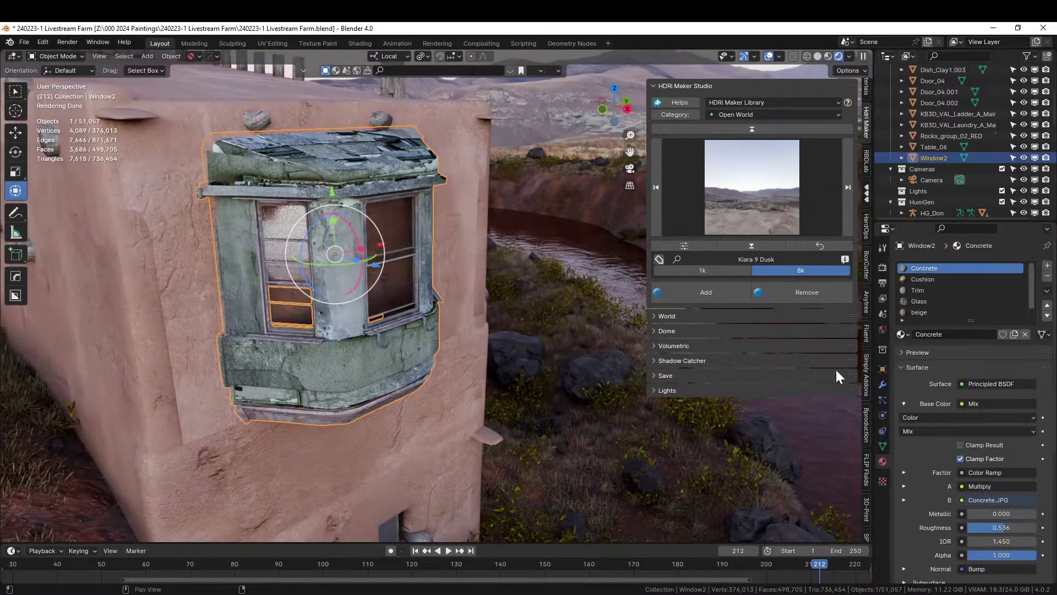
- Replace the Concrete material in the bay window's first slot with Pueblo_paint
click(901, 334)
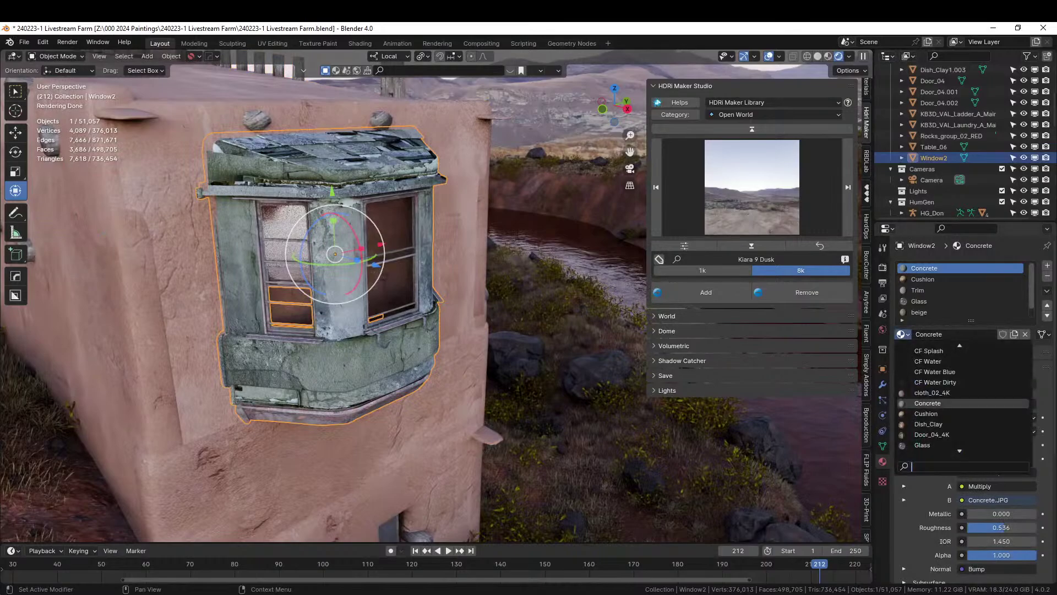
text(paint)
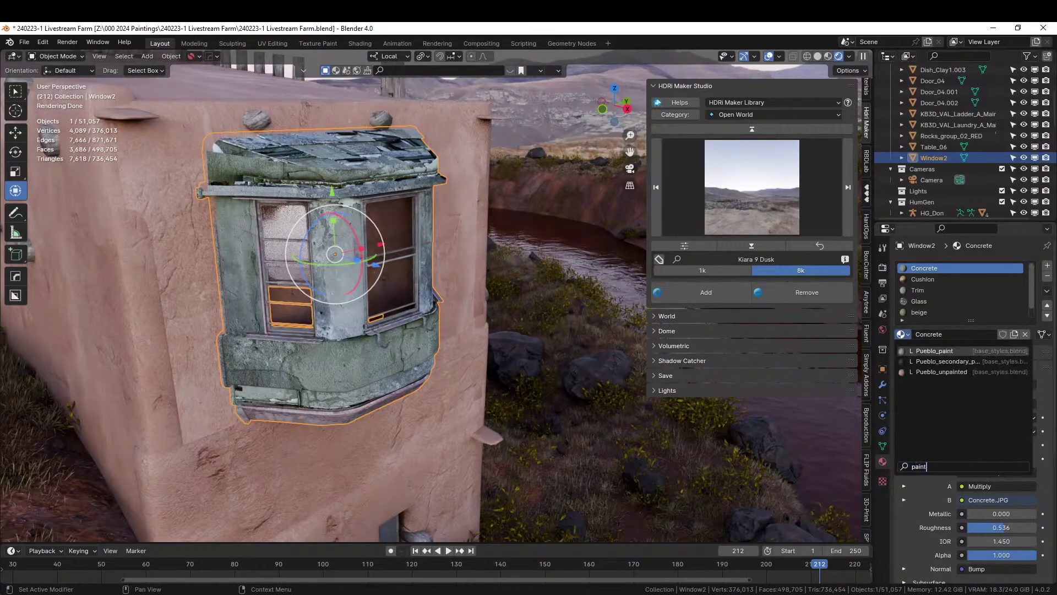
key(Return)
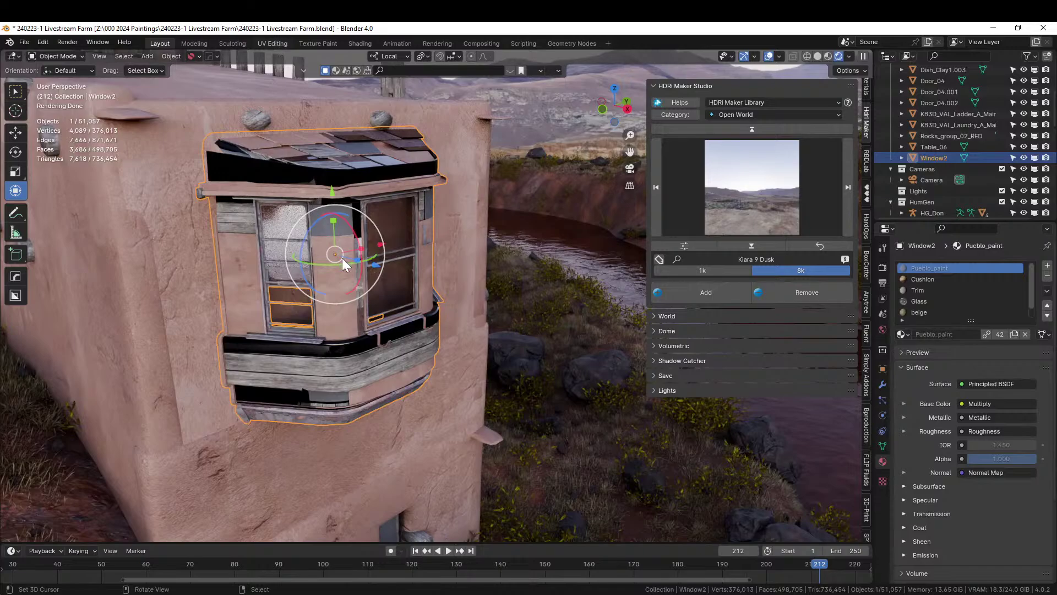
- Open the bay window in the UV Editing workspace, isolate it and select all faces that use Pueblo_paint
key(ctrl+Page_Down)
key(ctrl+Page_Down)
key(ctrl+Page_Down)
scroll(331, 253, down, 2)
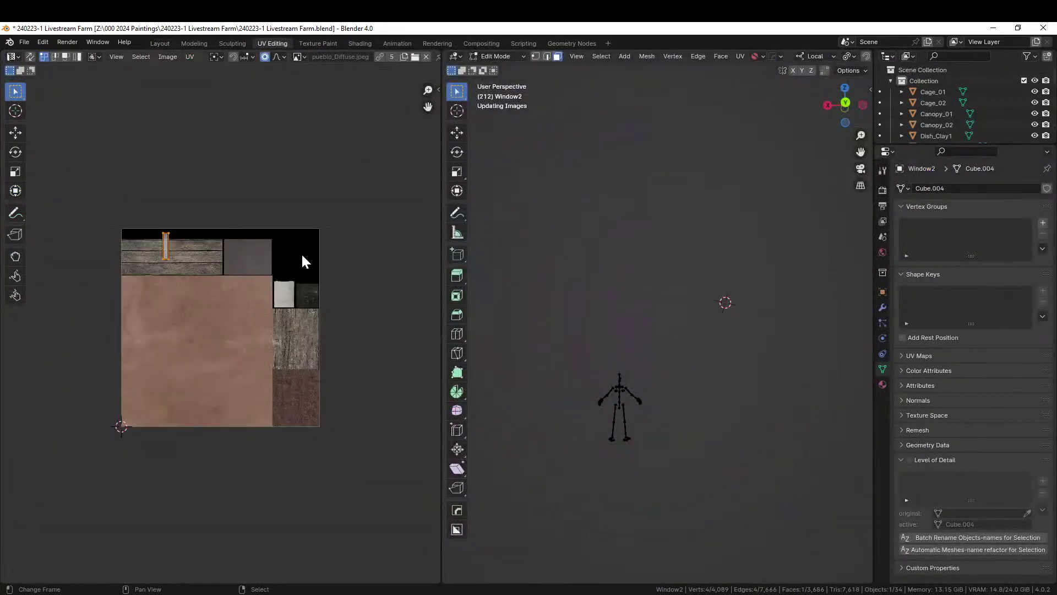
scroll(767, 283, down, 2)
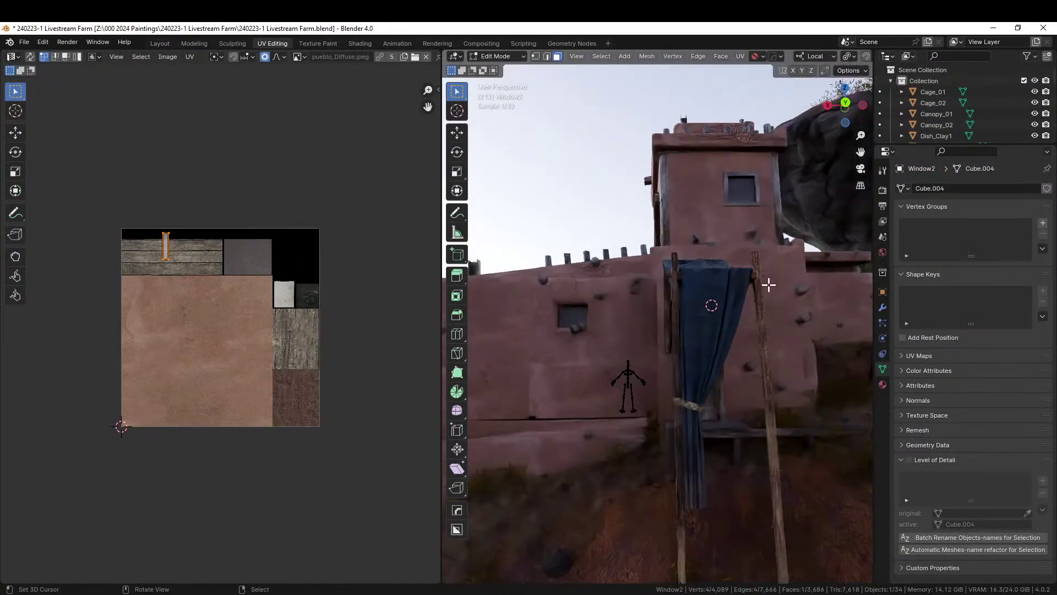
key(slash)
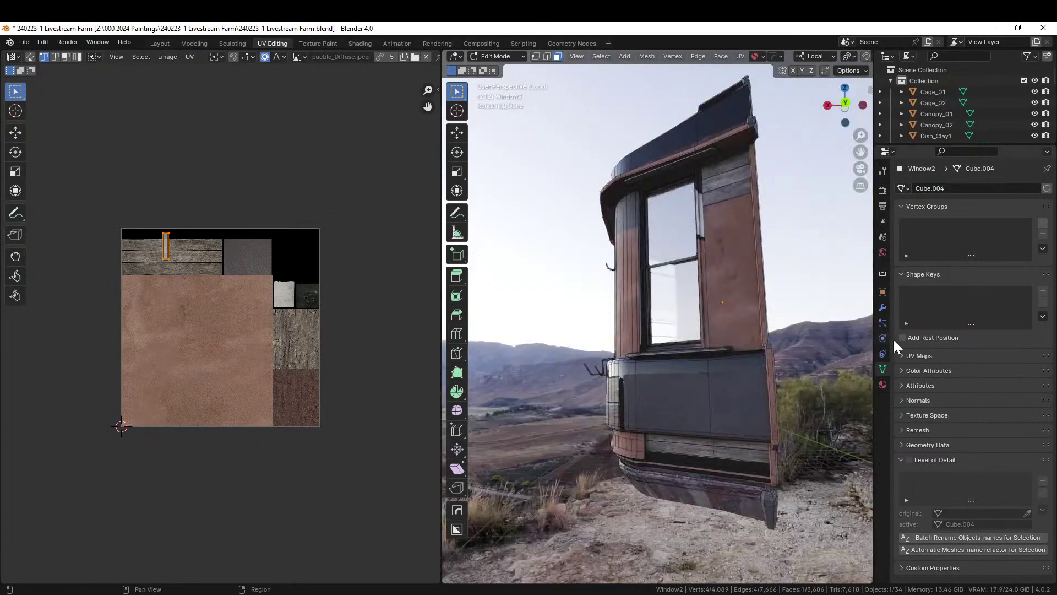
click(882, 384)
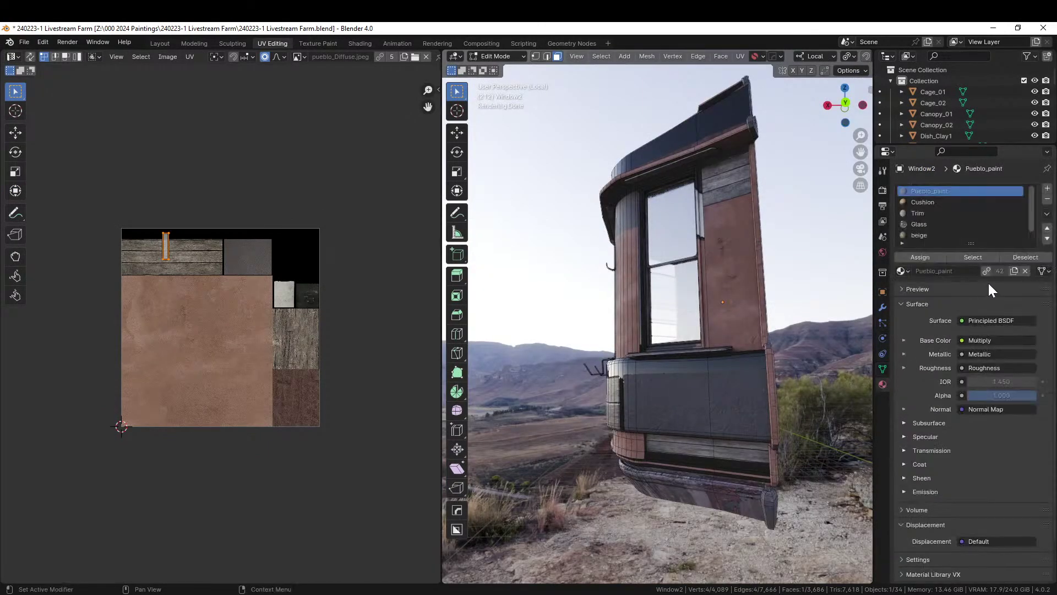
click(969, 256)
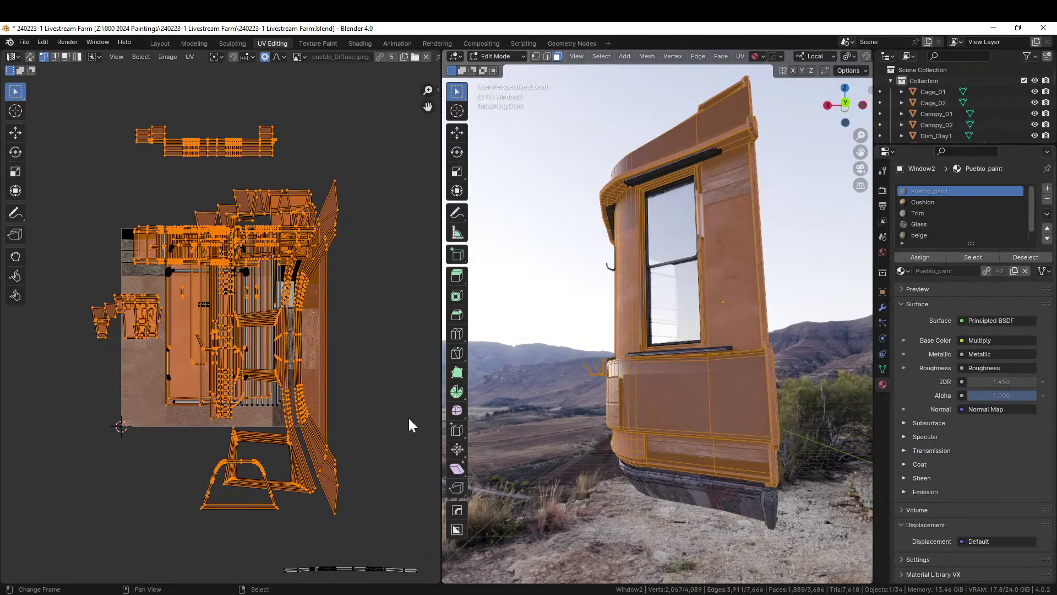
- Scale the selected UVs down and move them onto the plaster area of the pueblo texture
key(s)
click(363, 349)
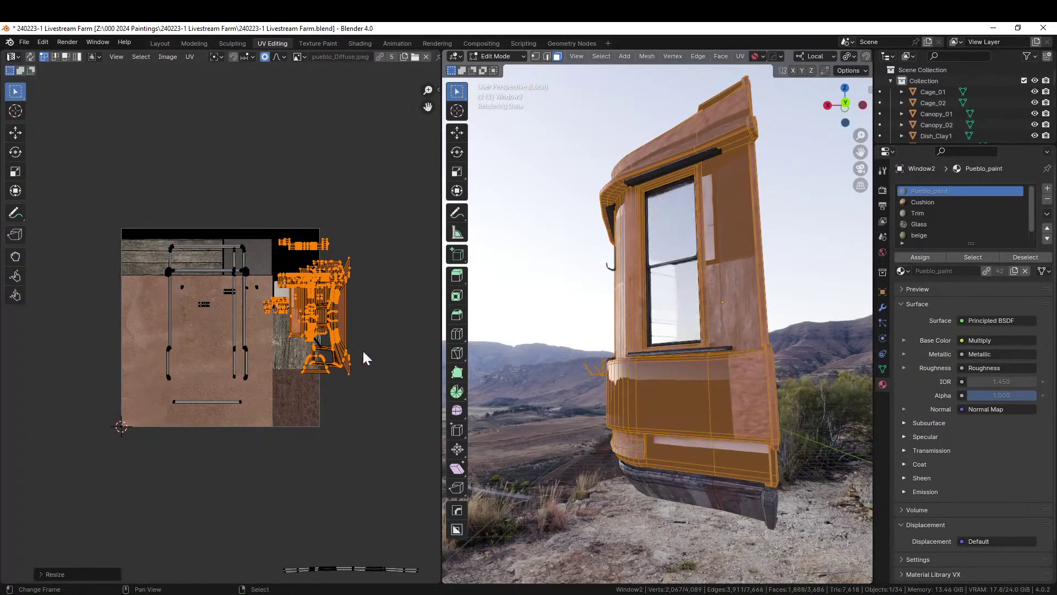
key(g)
click(260, 395)
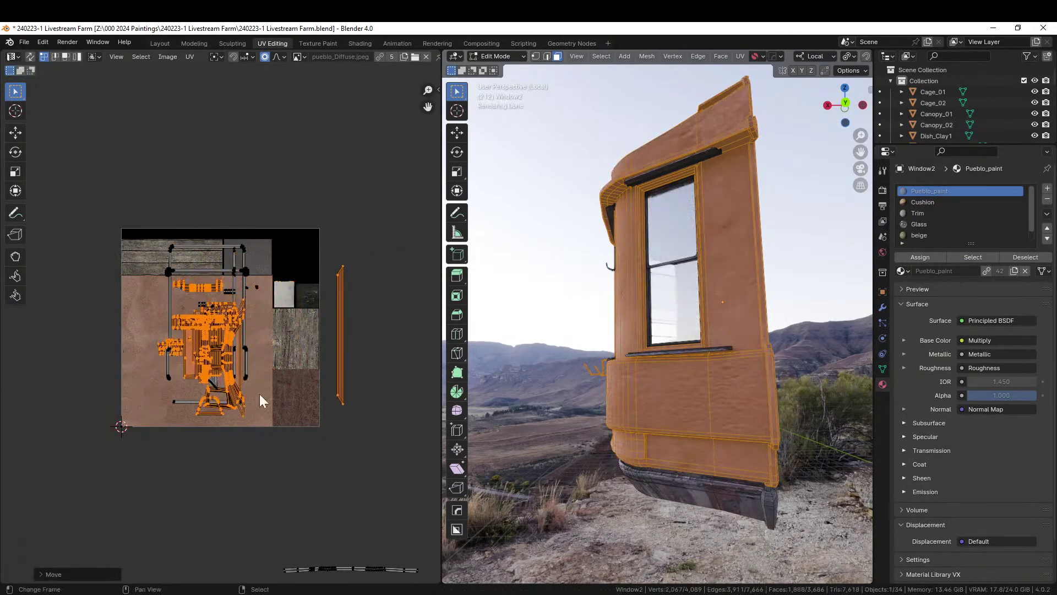
- Move the stray vertical UV strip from outside the texture onto its plaster area
click(377, 356)
drag(336, 266, 379, 416)
key(g)
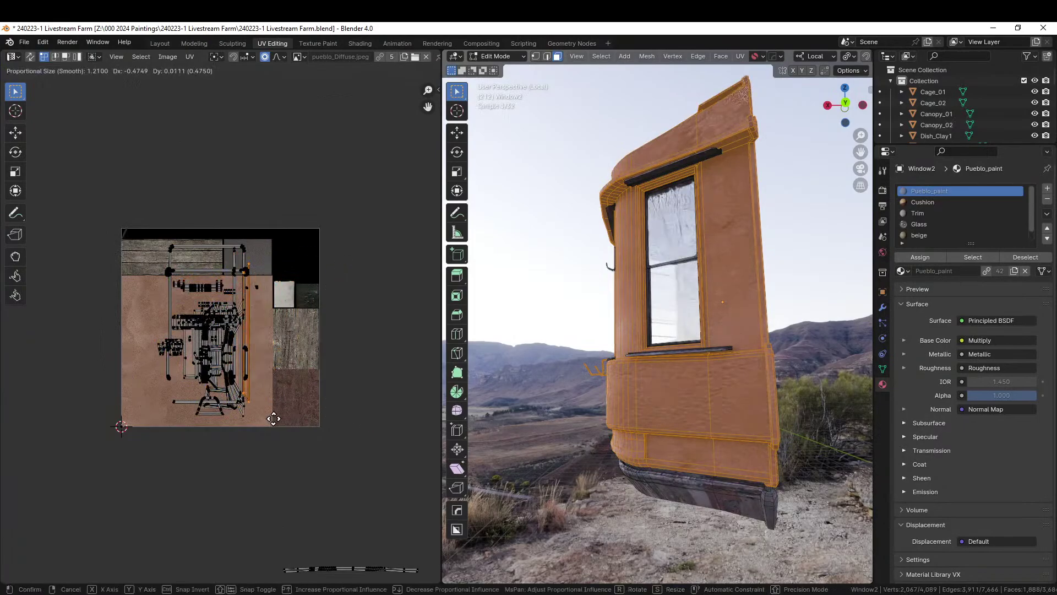
click(231, 431)
- Leave mesh editing, return to the Layout workspace and inspect the deselected plaster-coloured bay window on the building
middle_drag(526, 413, 722, 442)
key(Tab)
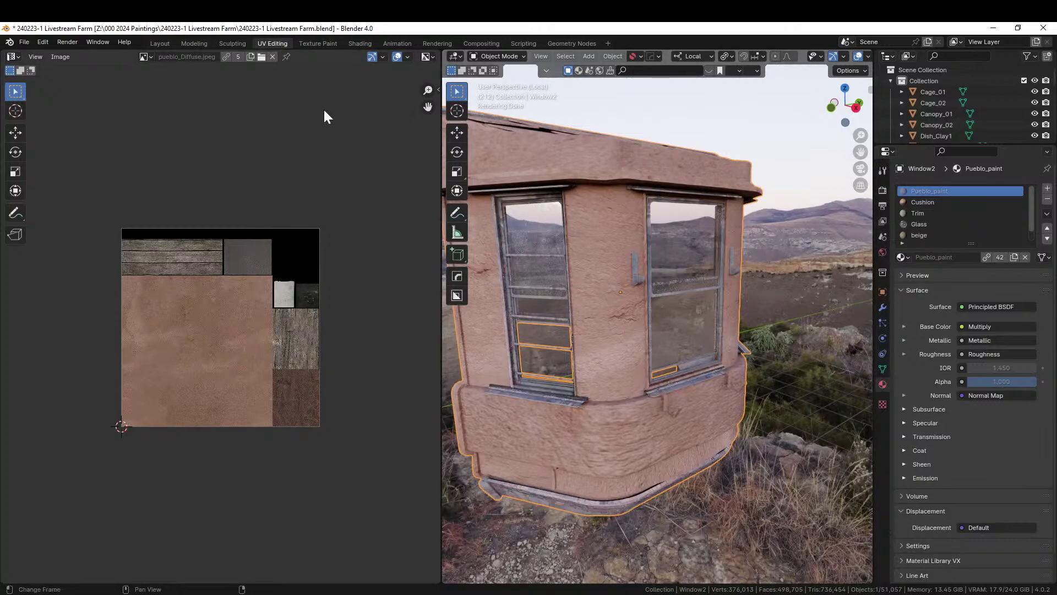
click(161, 44)
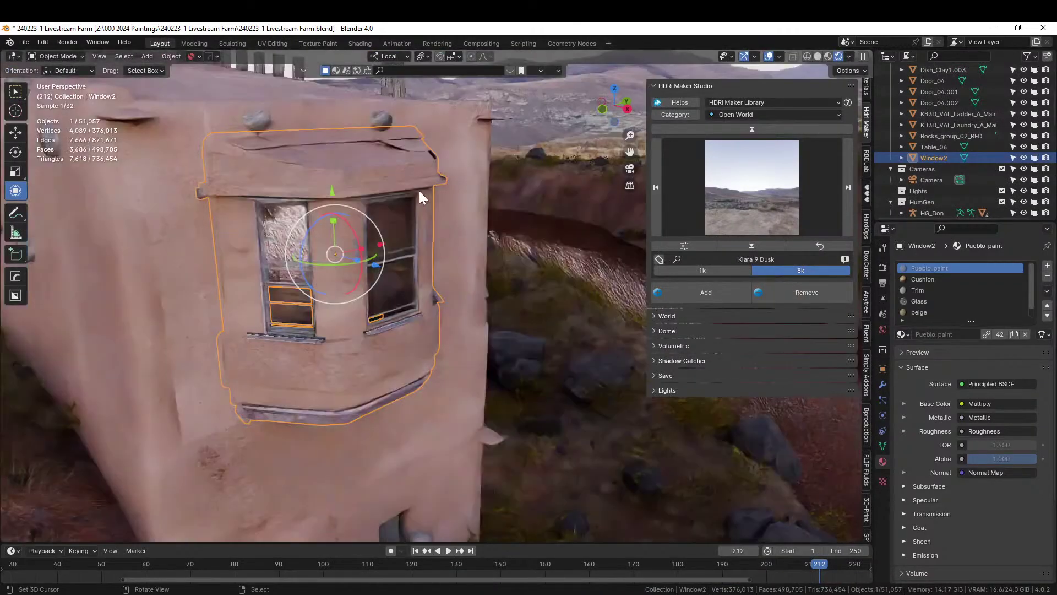
mouse_move(419, 190)
middle_down()
mouse_move(469, 264)
mouse_move(443, 241)
mouse_move(441, 214)
mouse_move(496, 198)
middle_up()
scroll(444, 241, down, 5)
click(506, 175)
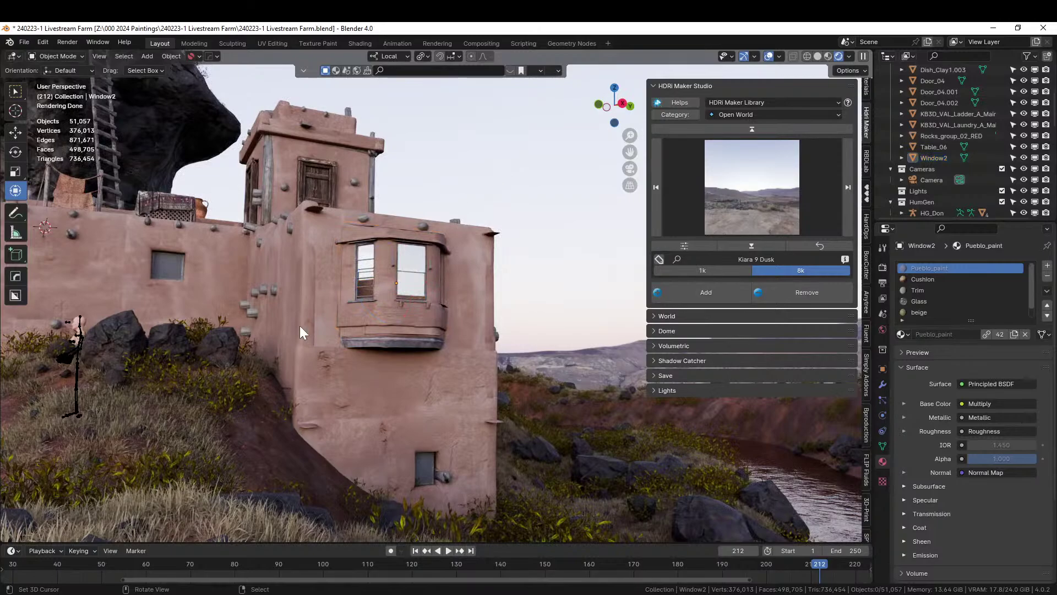
- Delete the bay window and place the Window_02 asset on the building's end wall
click(365, 313)
key(x)
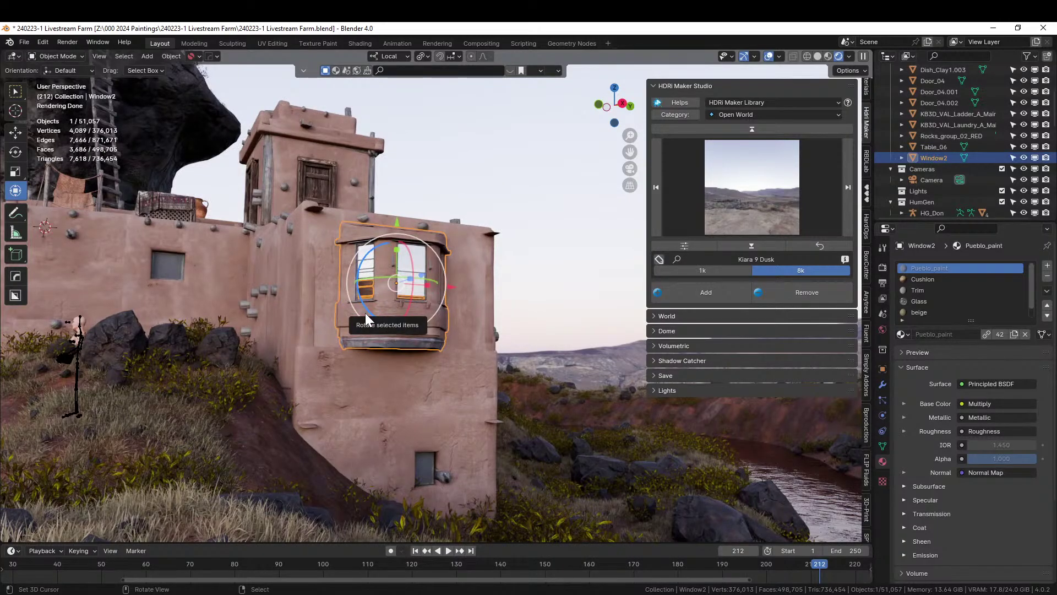
click(365, 313)
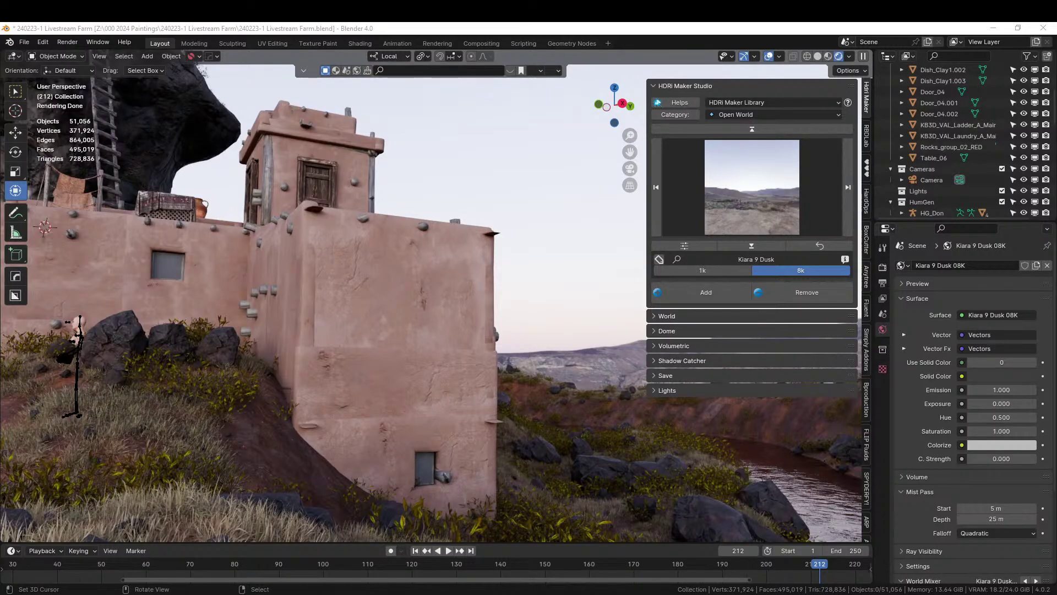
drag(477, 161, 405, 292)
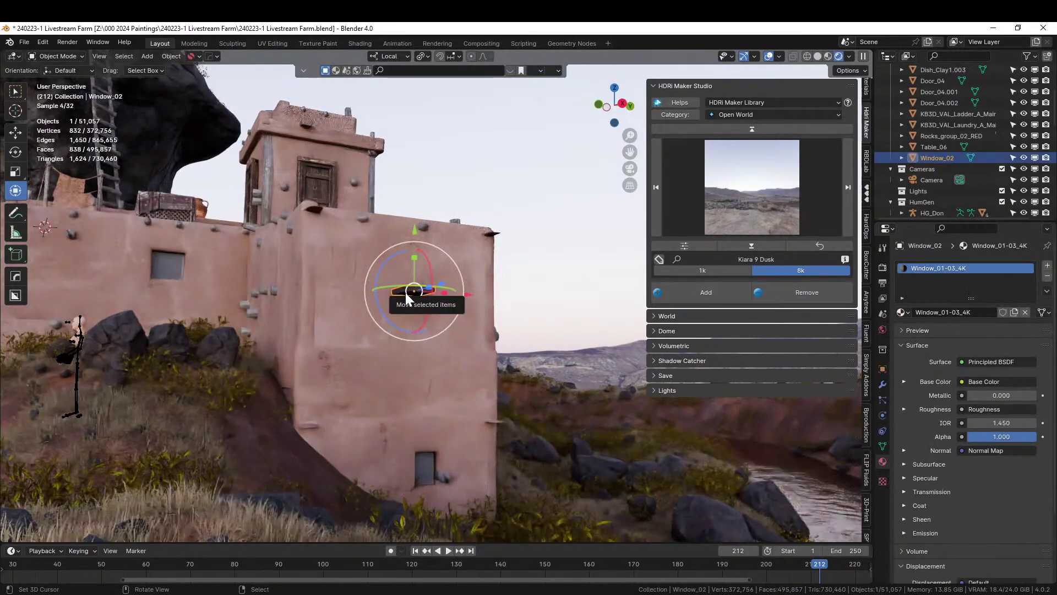
scroll(405, 292, up, 5)
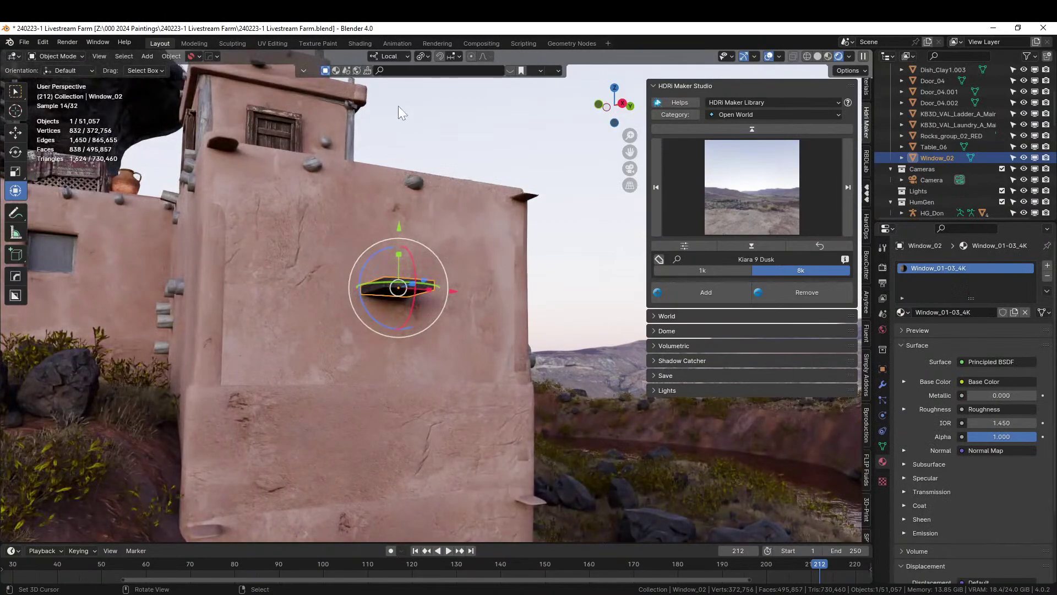
- Try rotating the new window 90° about its local X axis
key(r)
key(x)
key(x)
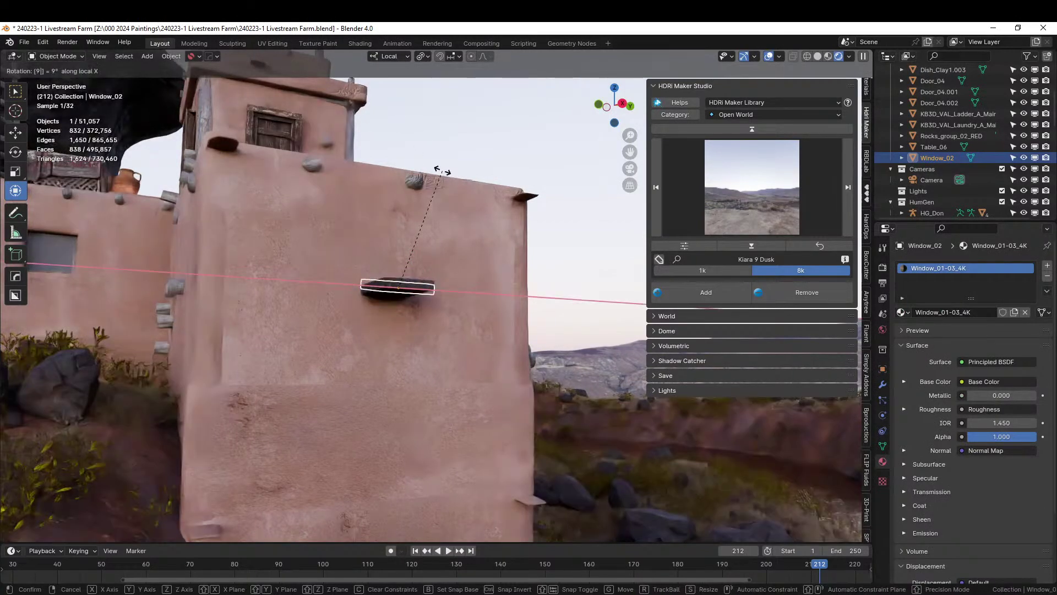
text(90)
key(Return)
key(ctrl+z)
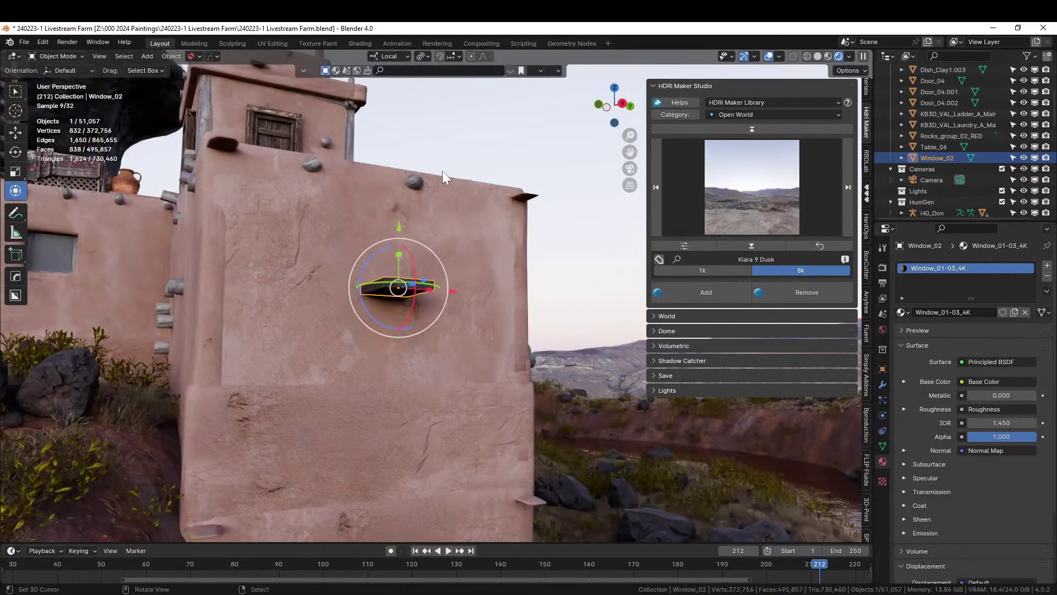
- Rotate the new window -90° about its local X axis and scale it up by about 2.497
key(r)
key(x)
key(x)
text(-90)
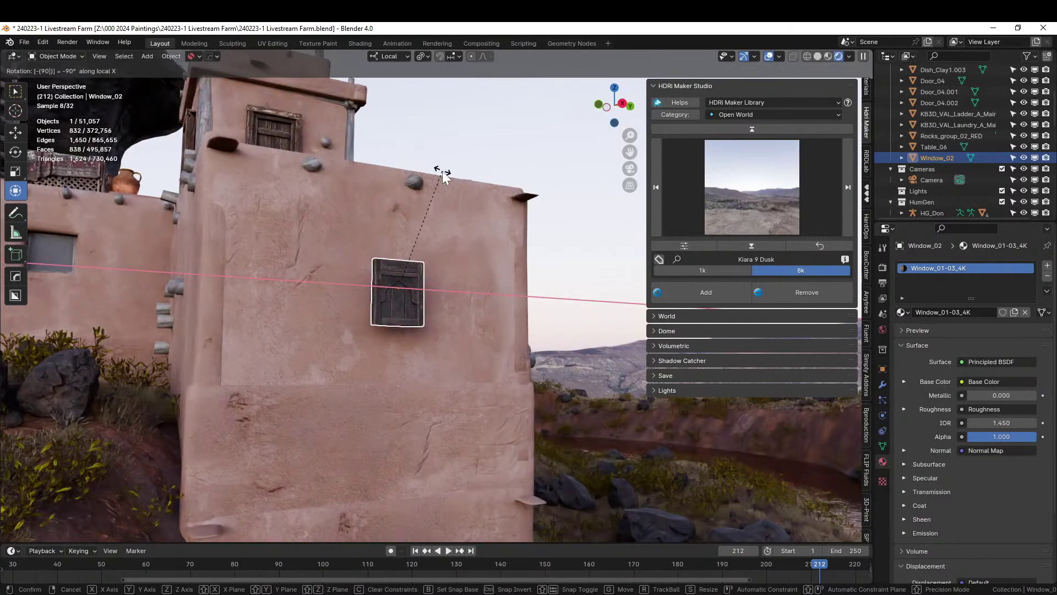
key(Return)
key(s)
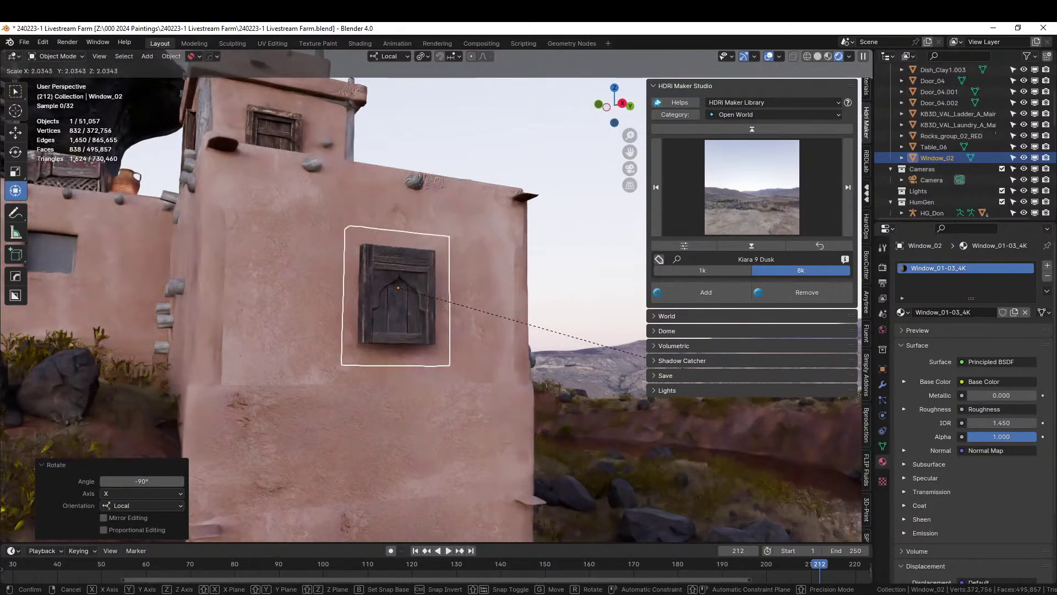
click(662, 353)
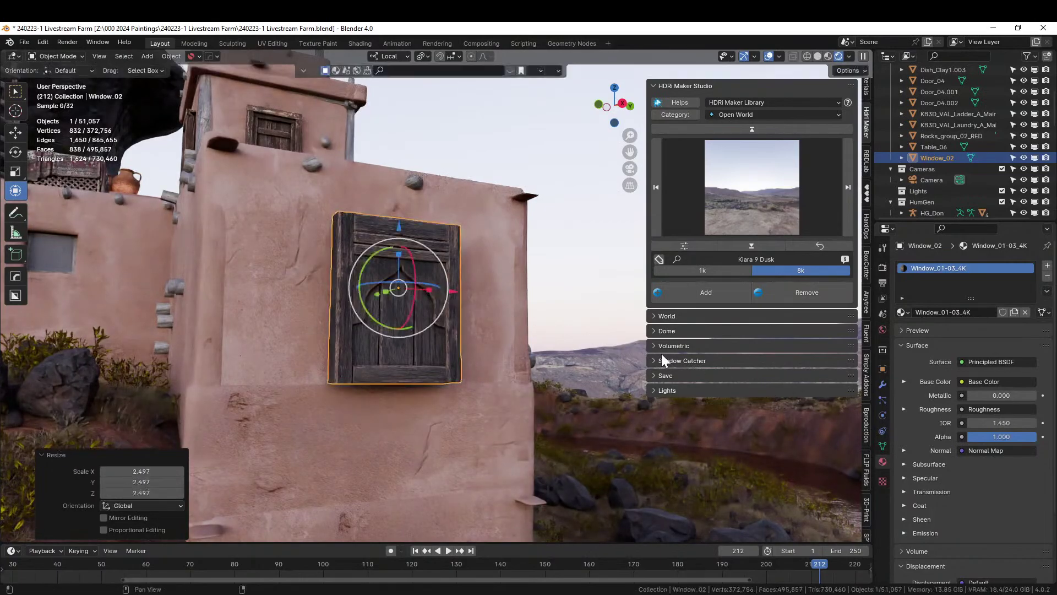
- Raise the wooden window about 0.18 m along its local Z axis
key(g)
key(z)
key(z)
click(554, 330)
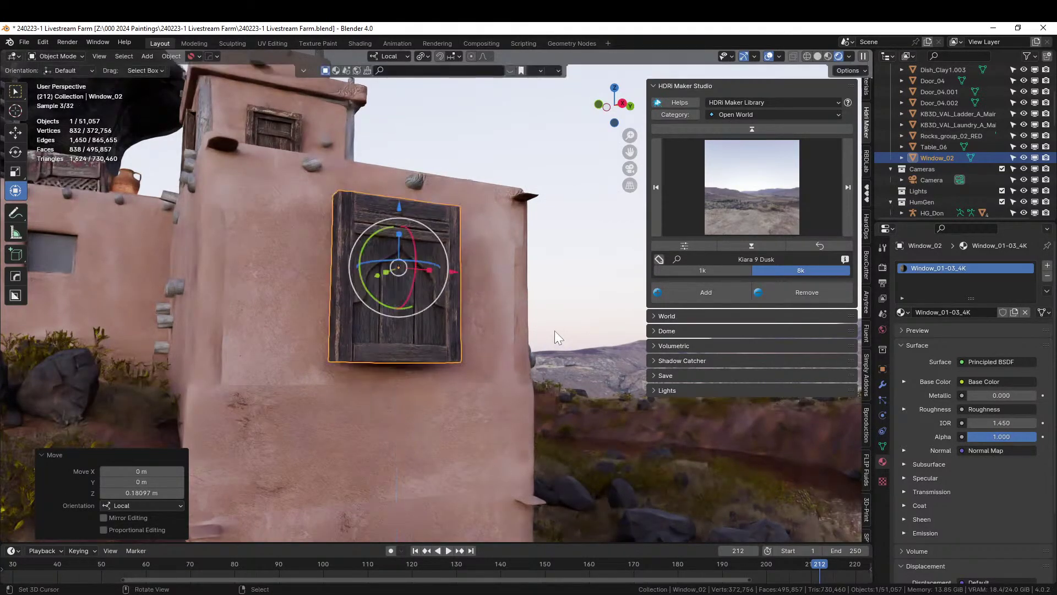
- Push the wooden window about 0.22 m into the wall along its local Y axis
key(KP_Decimal)
middle_drag(465, 323, 495, 309)
key(g)
key(y)
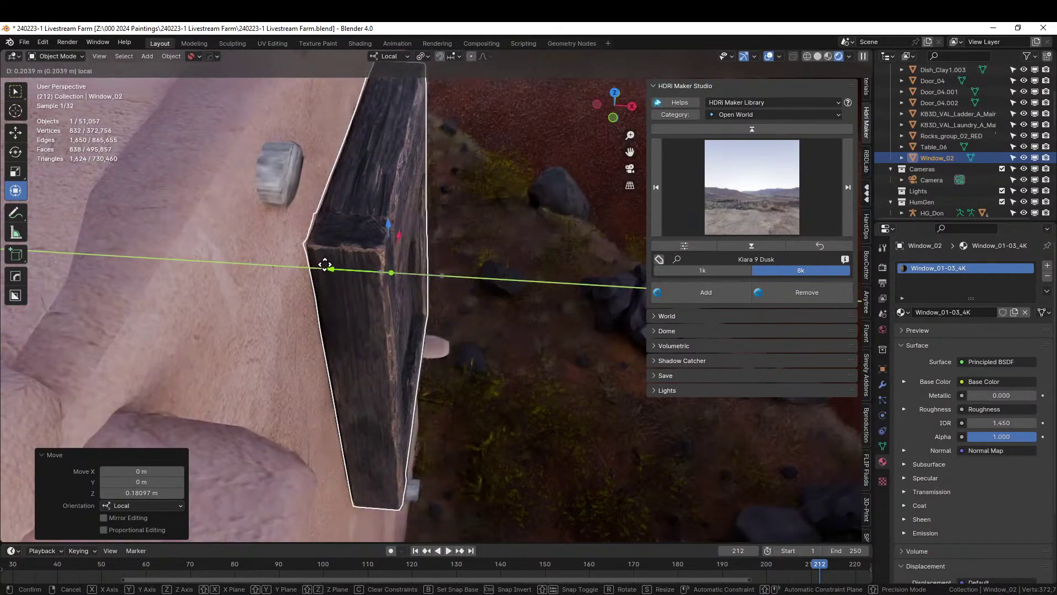
click(322, 263)
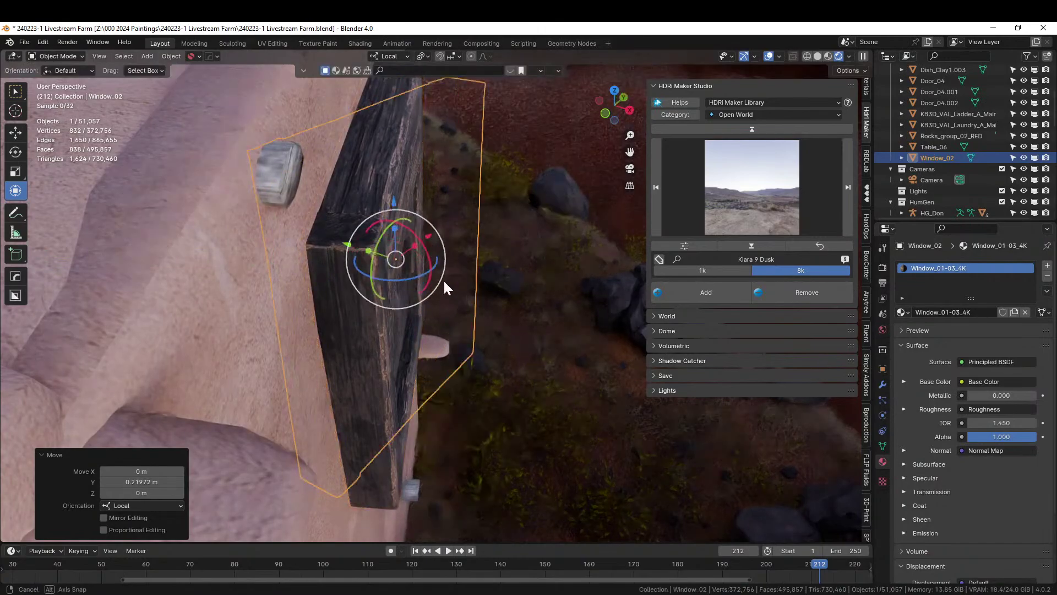
middle_drag(443, 279, 425, 253)
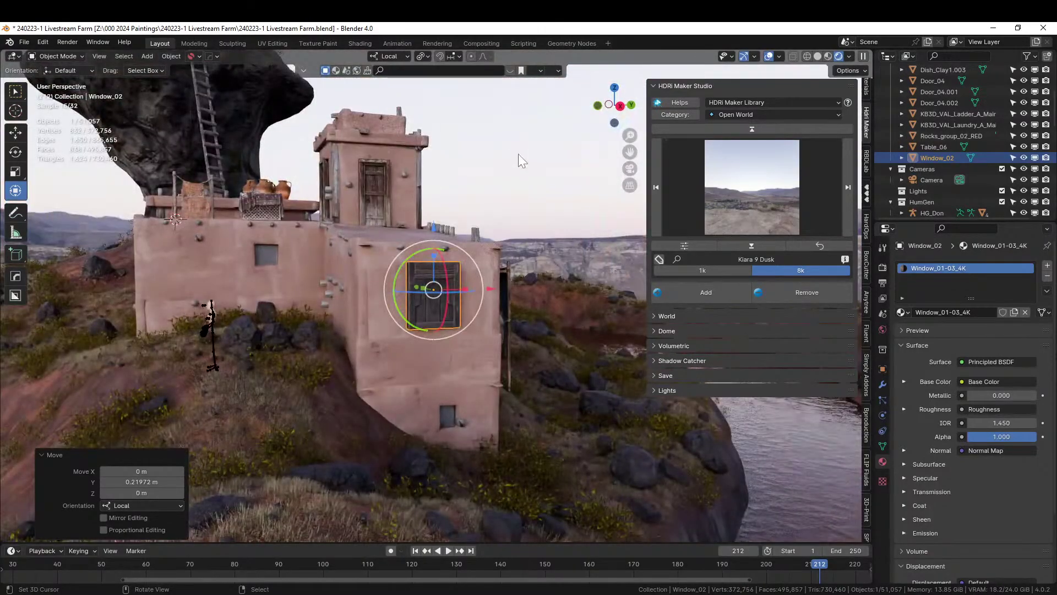
- Place the Wood_support_02_2K column at the end wall's near corner, clearing its rotation, and lower it about 0.85 m along local Z
click(507, 253)
mouse_move(506, 253)
middle_down()
mouse_move(517, 216)
mouse_move(500, 253)
middle_up()
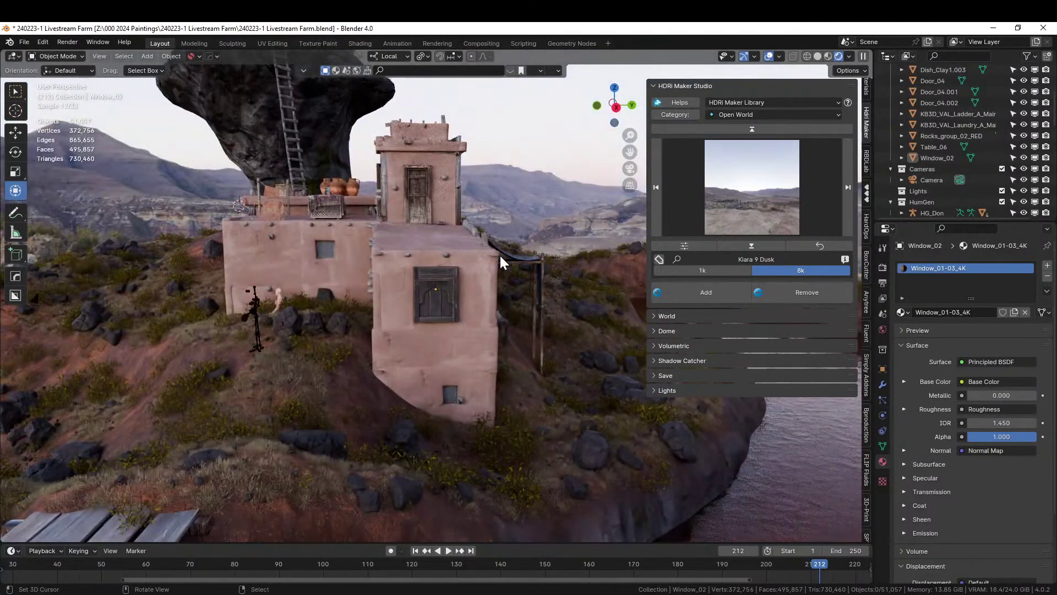
scroll(500, 253, up, 3)
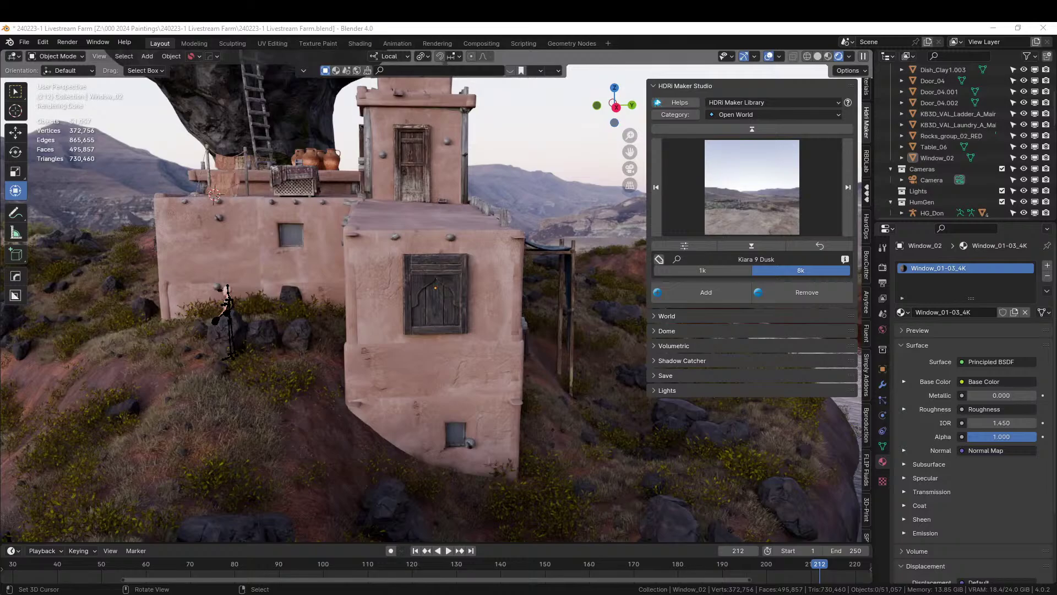
drag(270, 33, 354, 369)
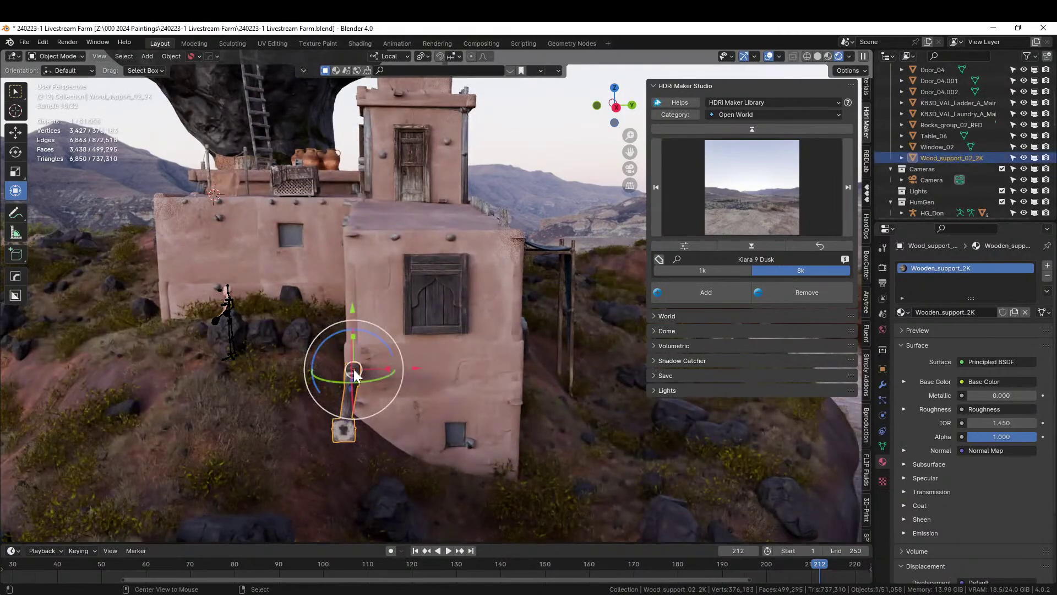
key(alt+r)
key(g)
key(z)
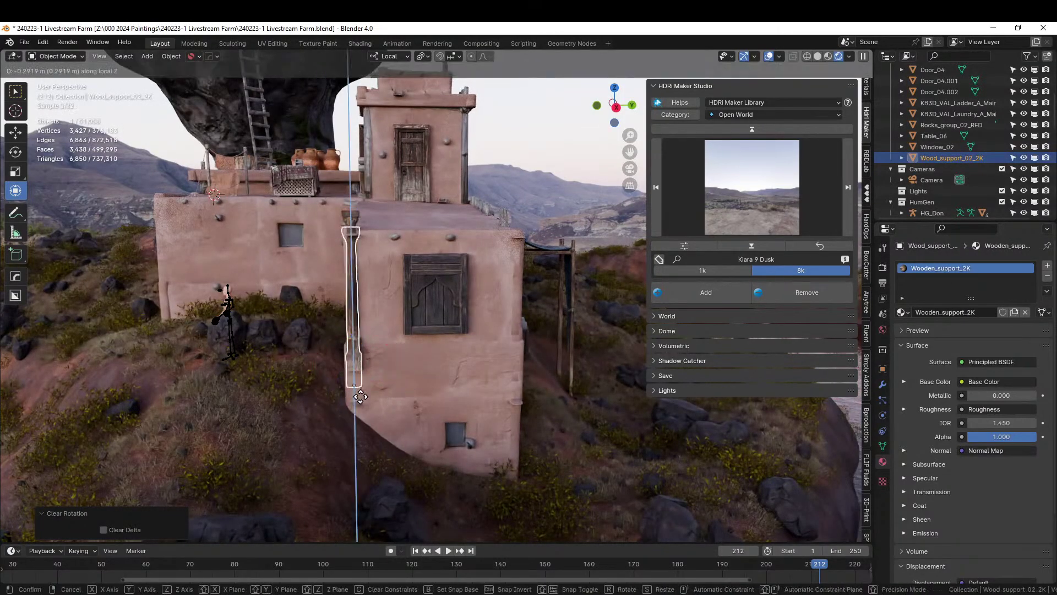
click(394, 423)
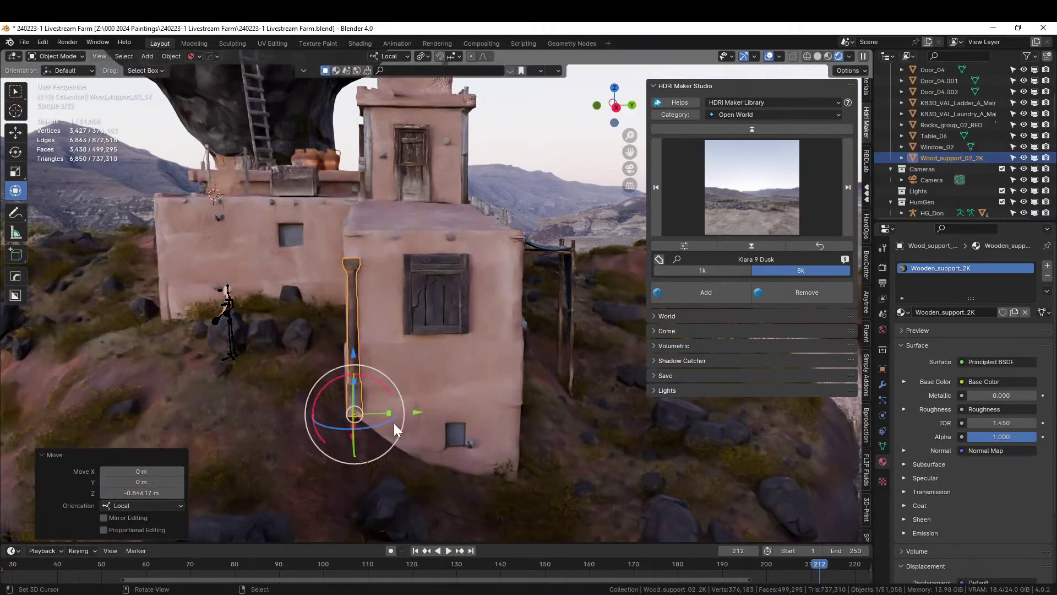
- Scale the wooden support column up uniformly by about 1.11
key(s)
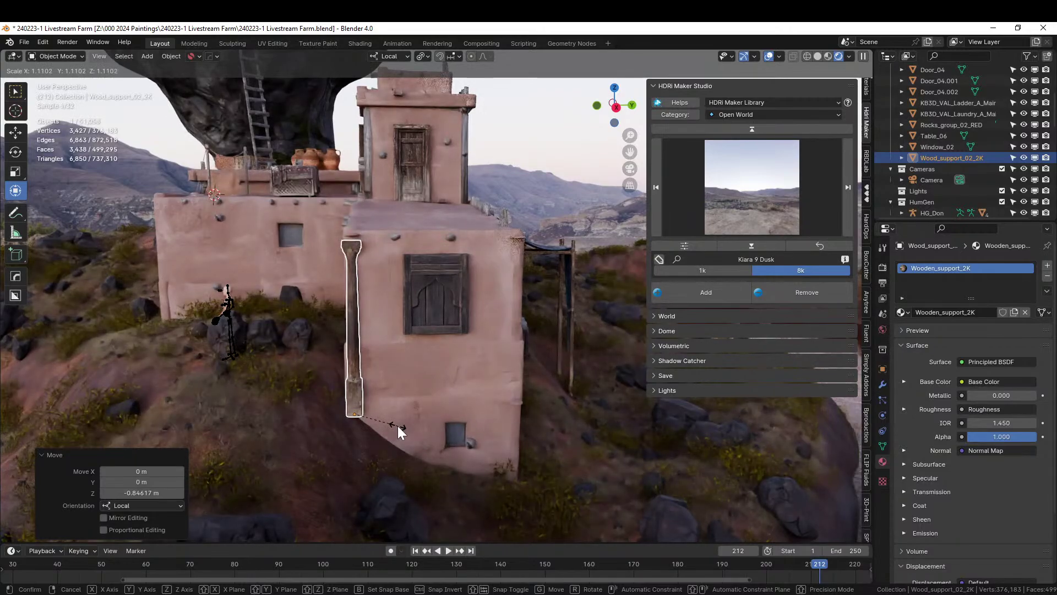
click(397, 425)
middle_drag(421, 425, 446, 394)
scroll(461, 422, up, 5)
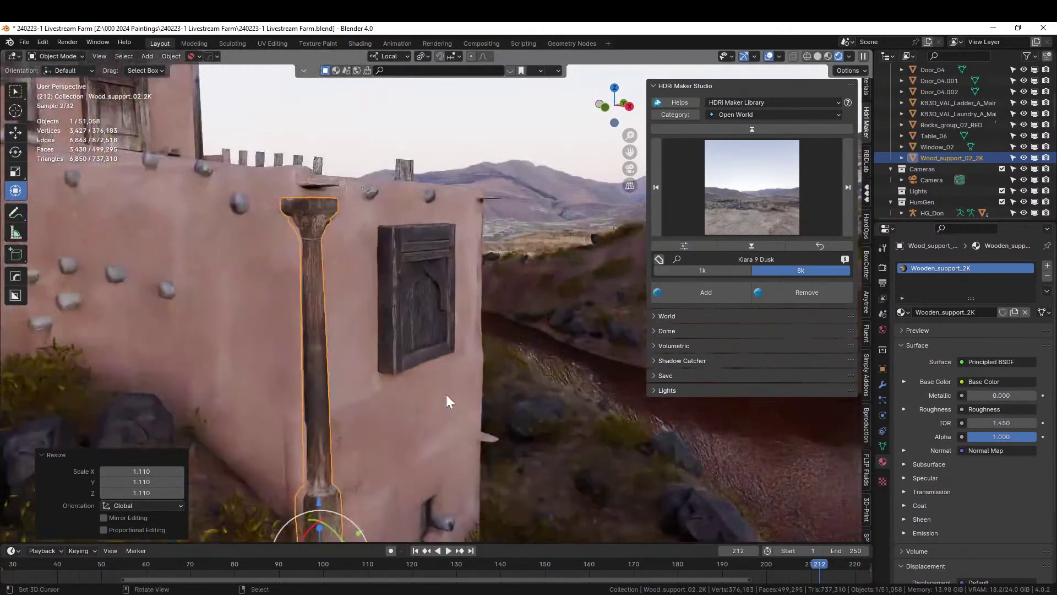
- Switch the viewport to solid shading and raise the wooden column about 0.26 m along its local Z axis
click(819, 56)
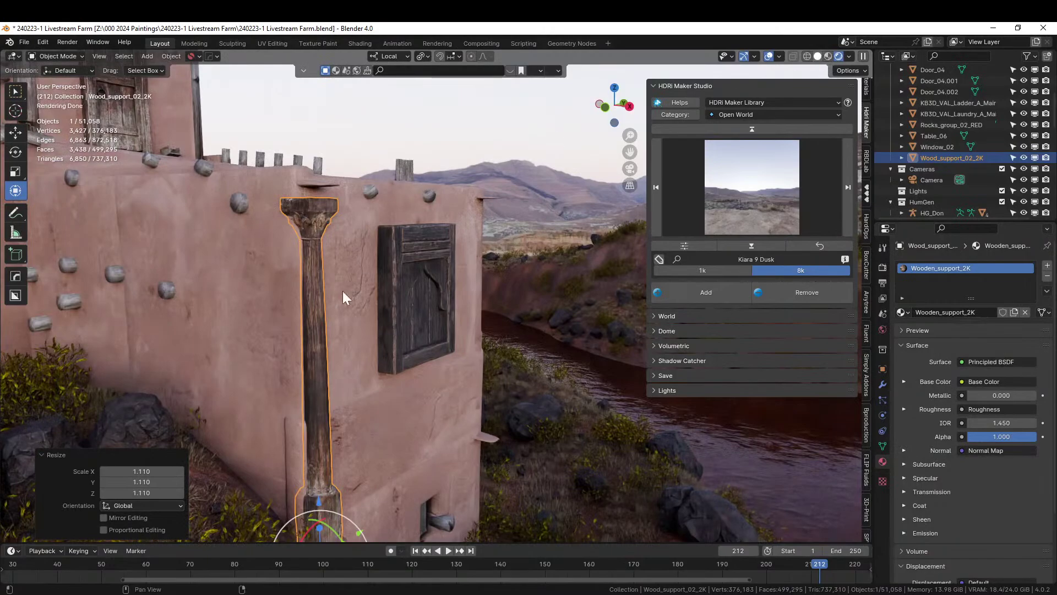
mouse_move(342, 306)
middle_down()
mouse_move(474, 256)
mouse_move(436, 300)
middle_up()
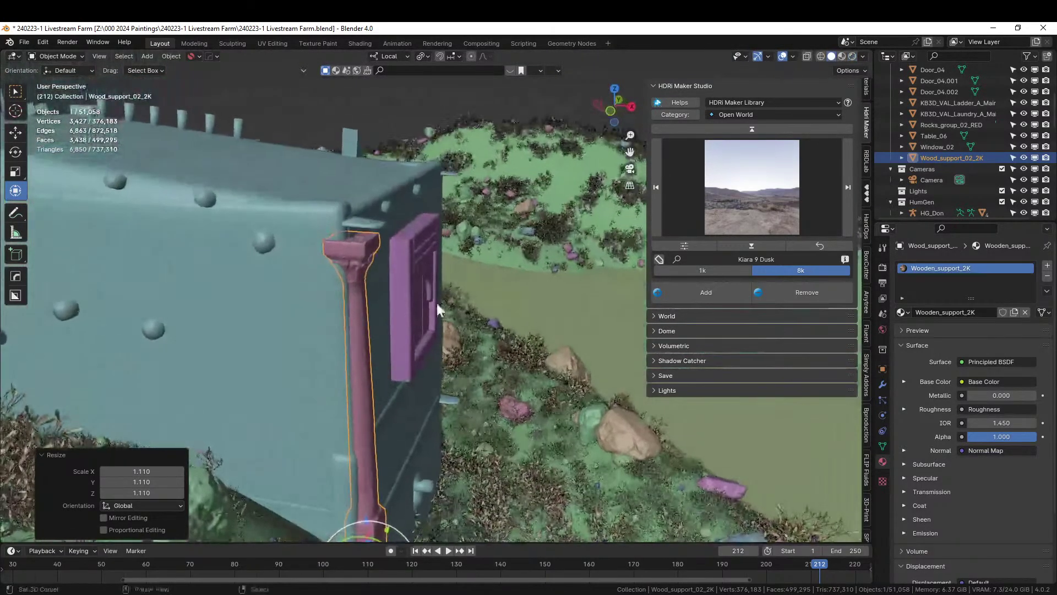
key(g)
key(z)
key(z)
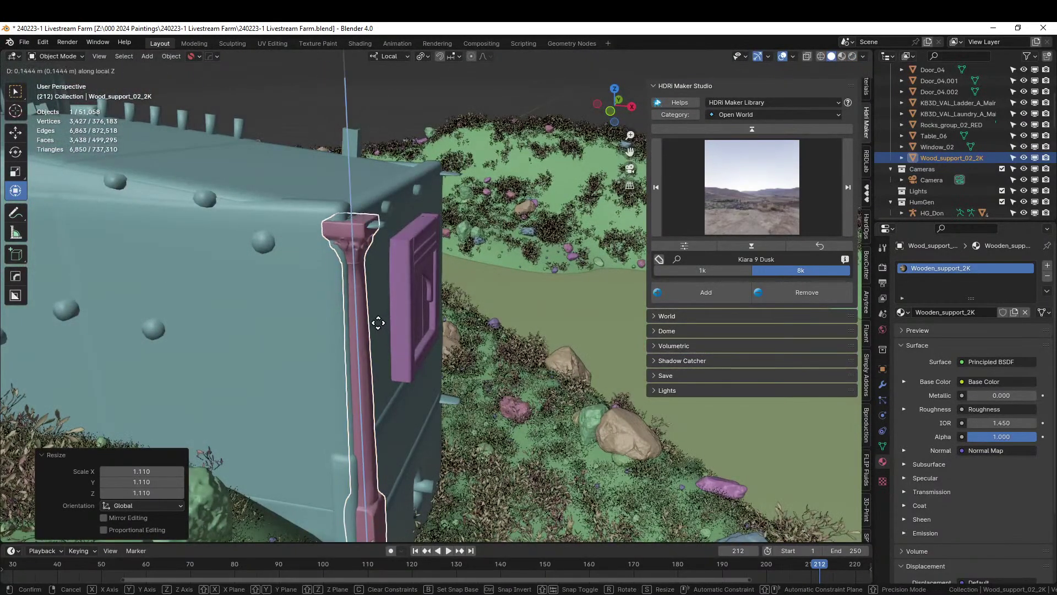
click(377, 315)
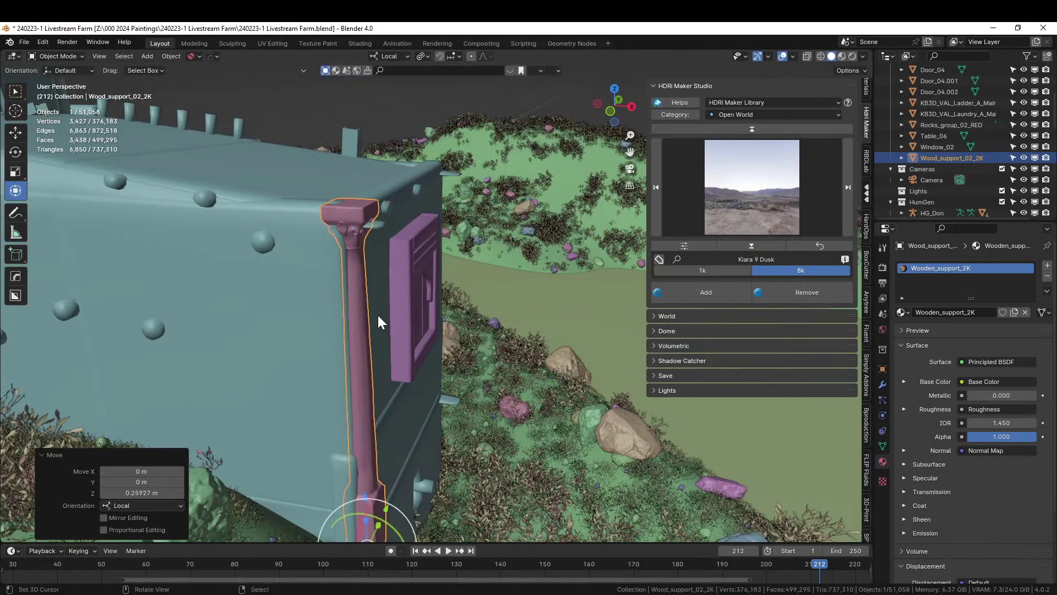
- Duplicate the column's top face in place and snap the 3D cursor to that selection
middle_drag(378, 313, 284, 295)
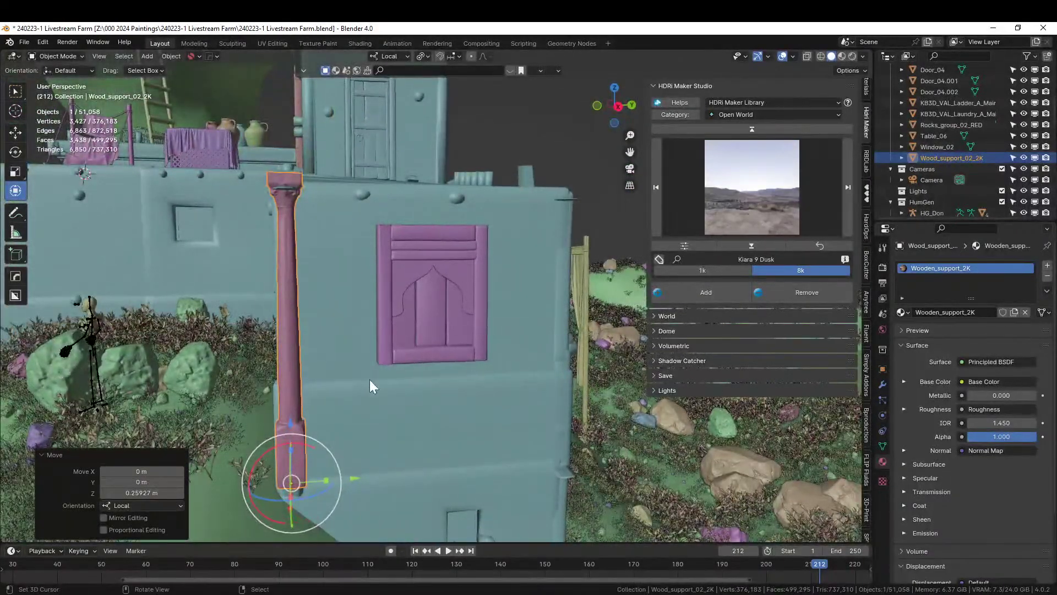
middle_drag(310, 223, 337, 295)
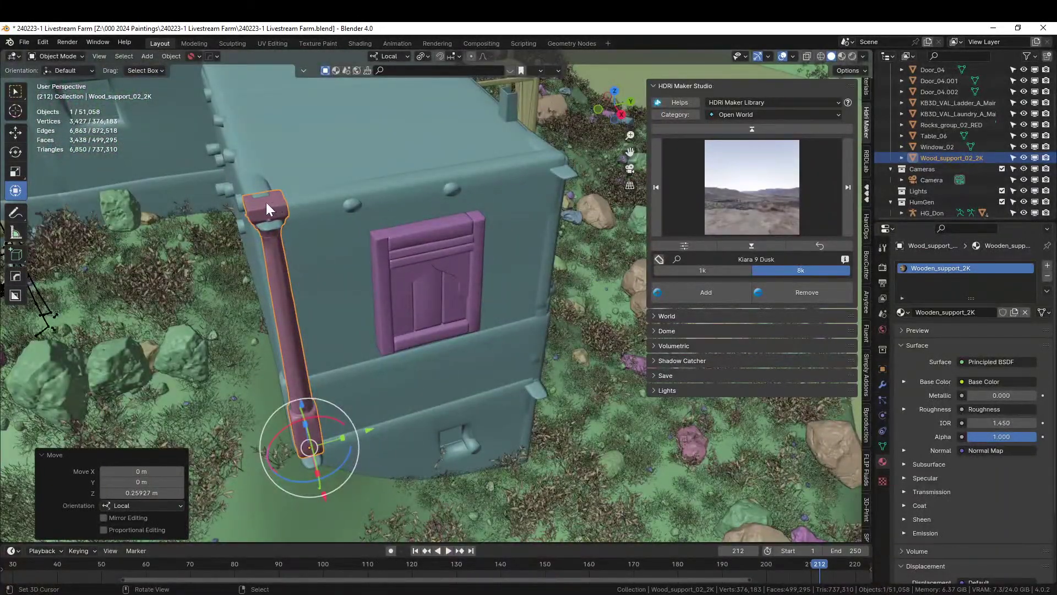
key(Tab)
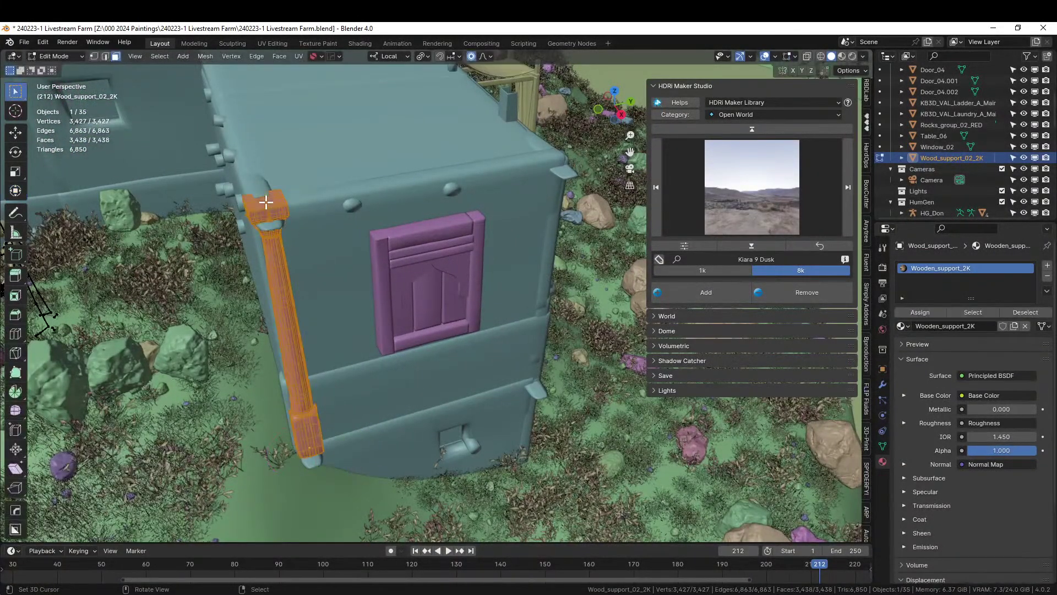
key(shift+d)
right_click(316, 215)
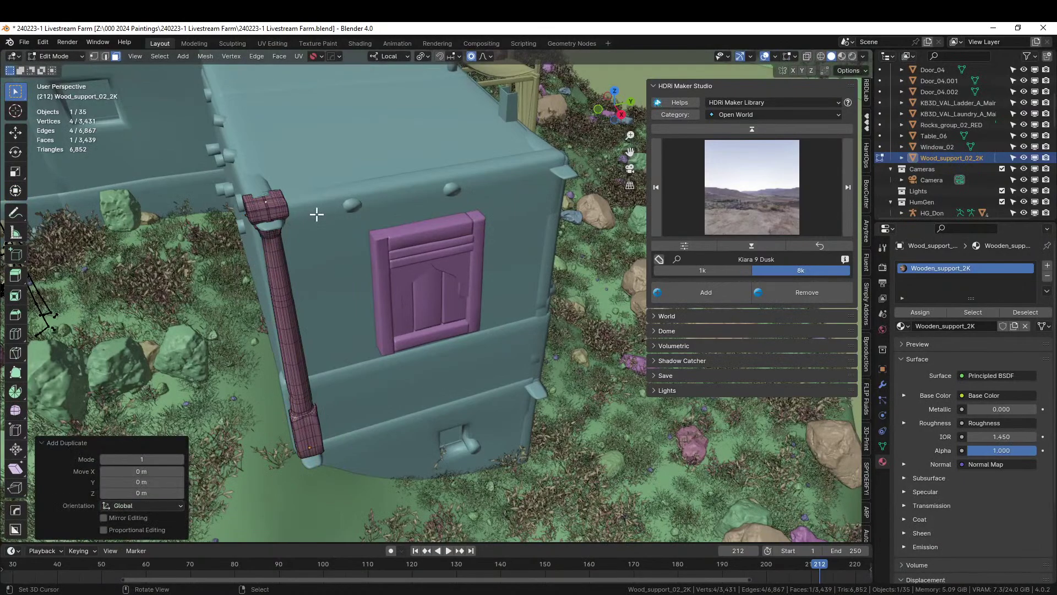
key(shift+s)
key(2)
key(Tab)
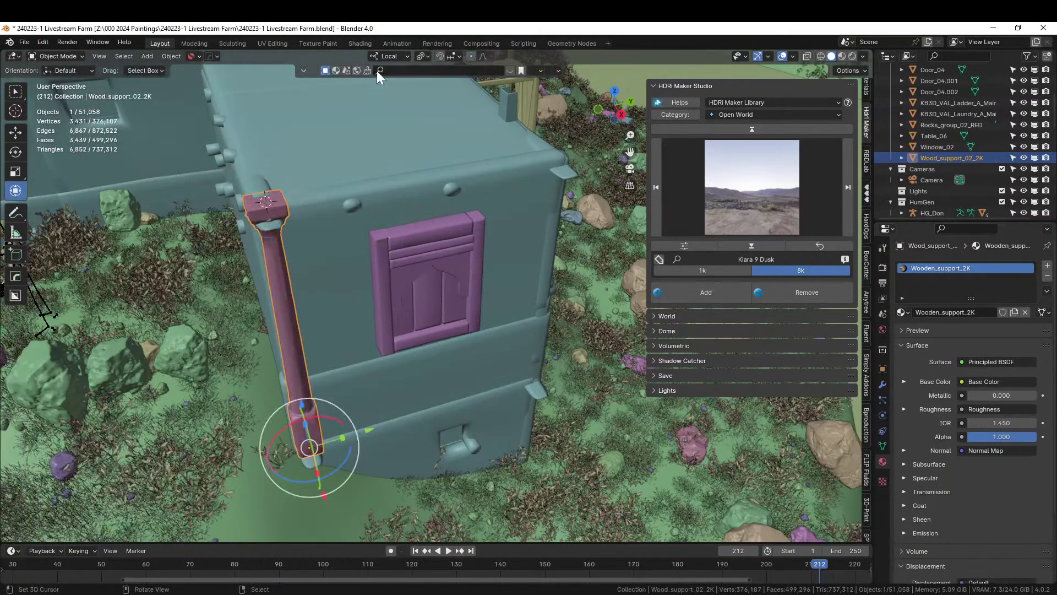
- Stretch the column by about 1.179 along its local Z axis, using the 3D Cursor as pivot point
click(428, 56)
click(446, 94)
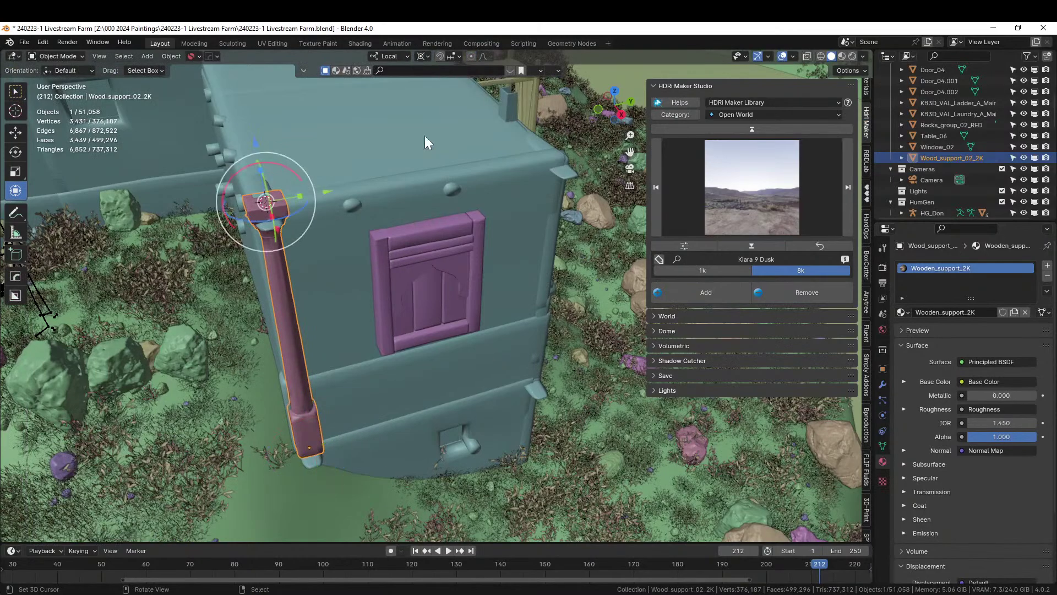
middle_drag(424, 136, 381, 259)
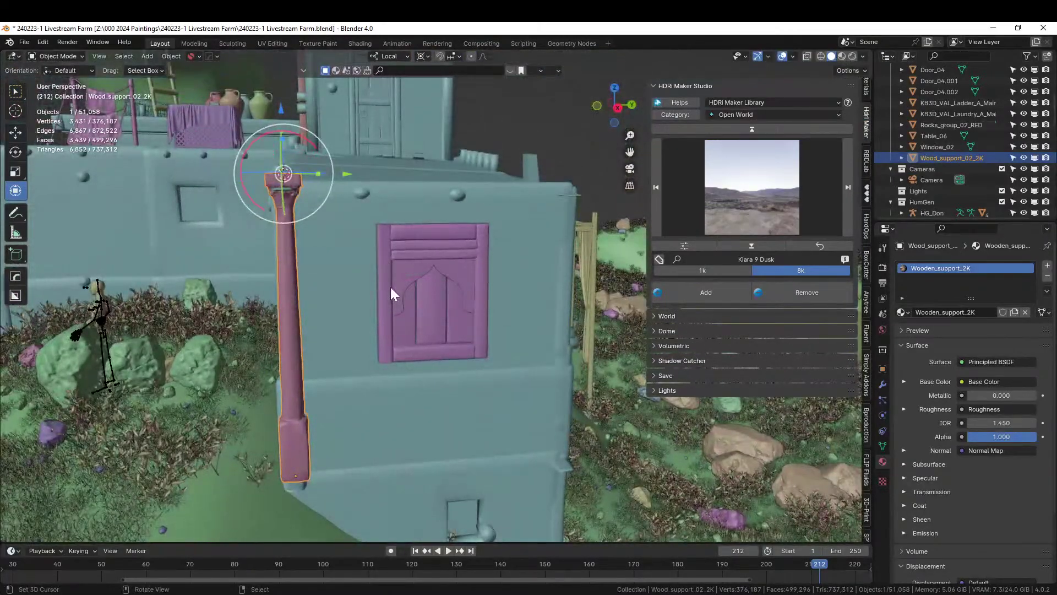
key(s)
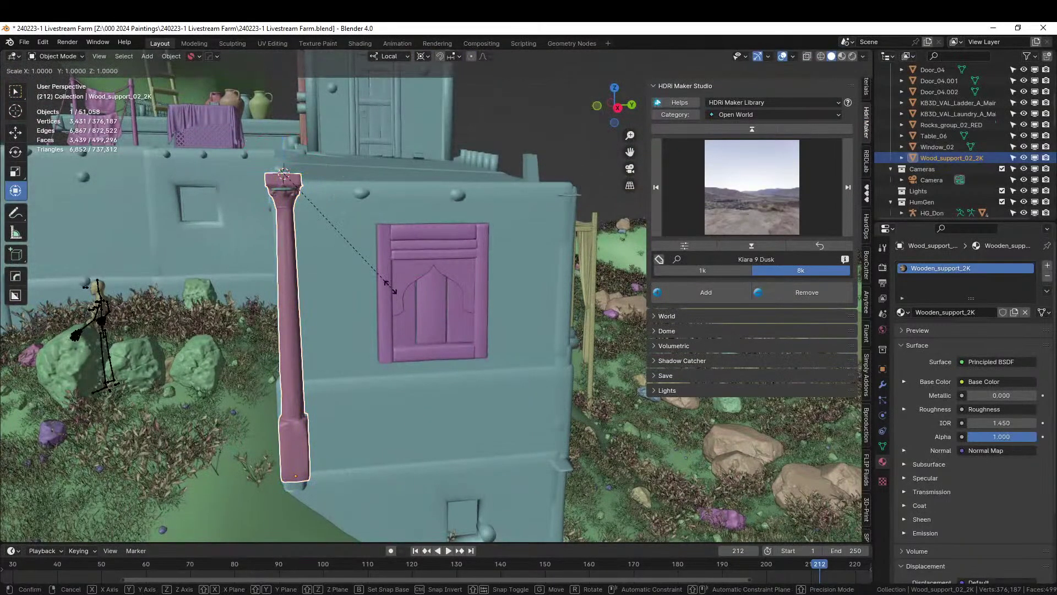
key(z)
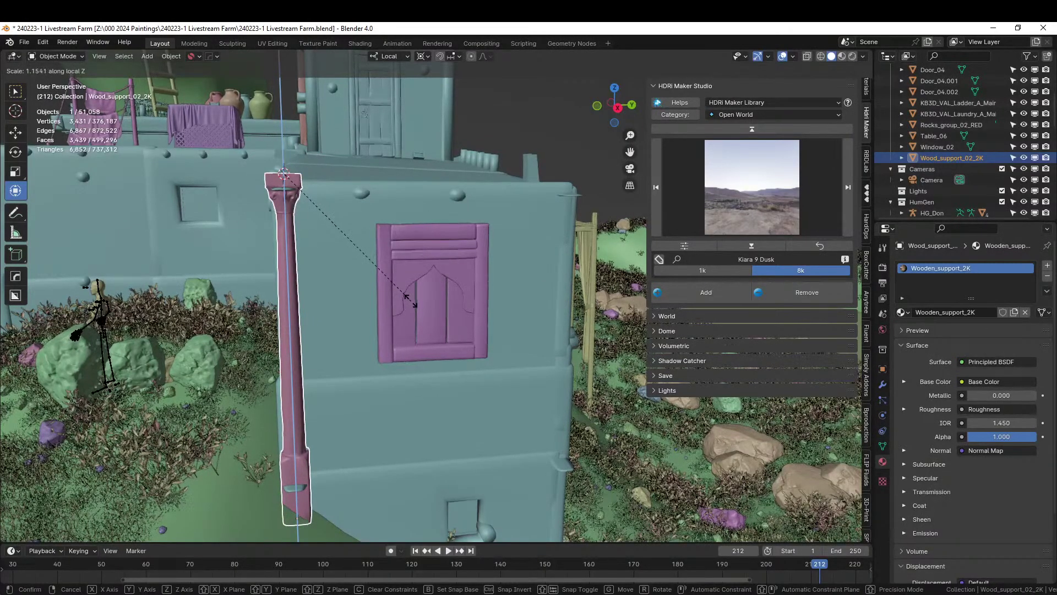
click(415, 301)
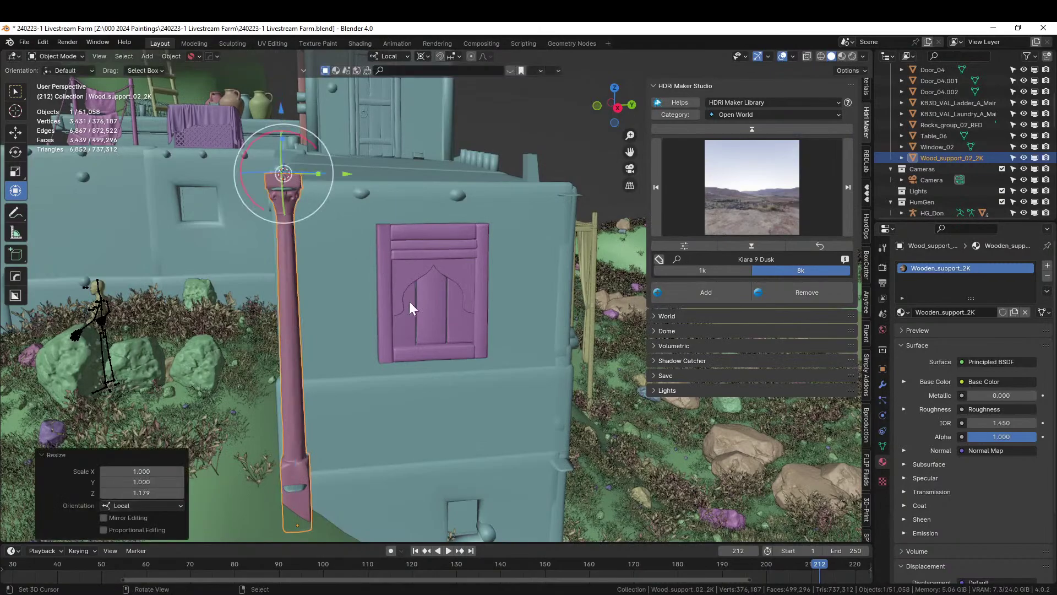
middle_drag(409, 302, 444, 322)
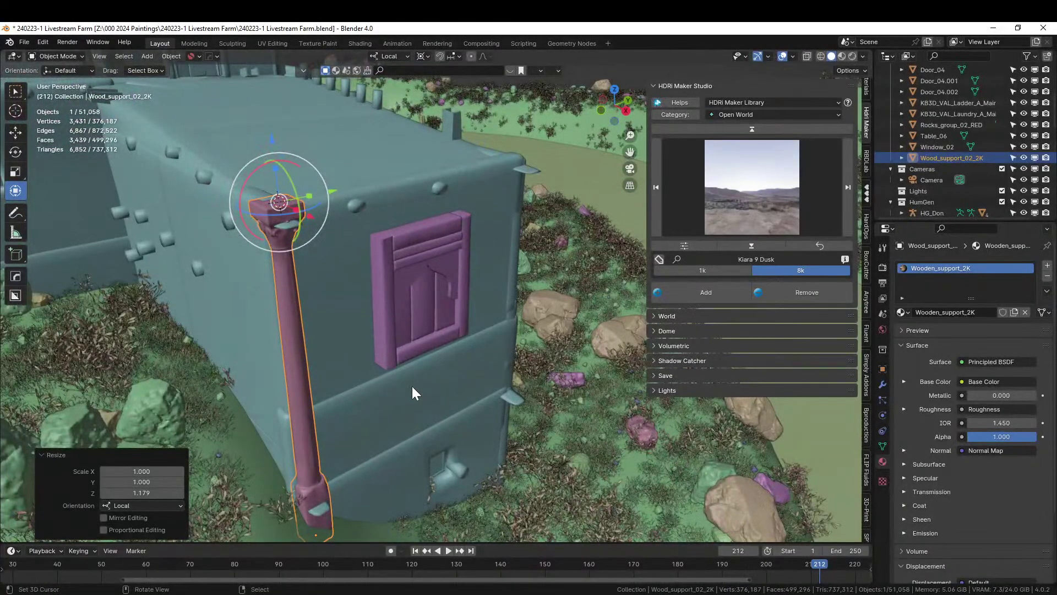
key(ctrl+z)
key(ctrl+shift+z)
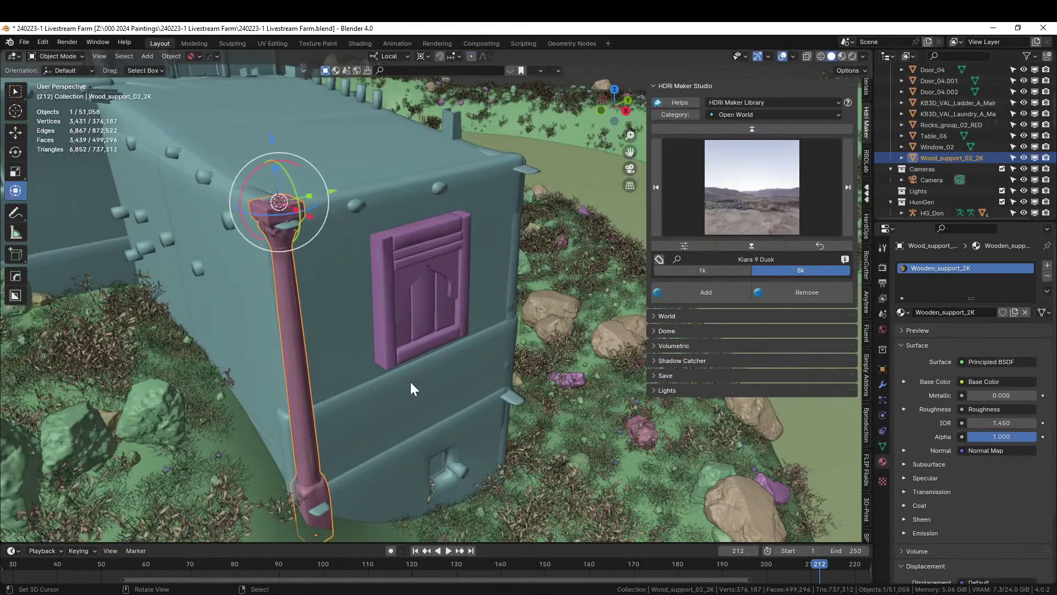
- From the top view, place a linked duplicate of the column at the end wall's other corner, about 2.96 m away along Y
key(KP_7)
scroll(406, 379, up, 2)
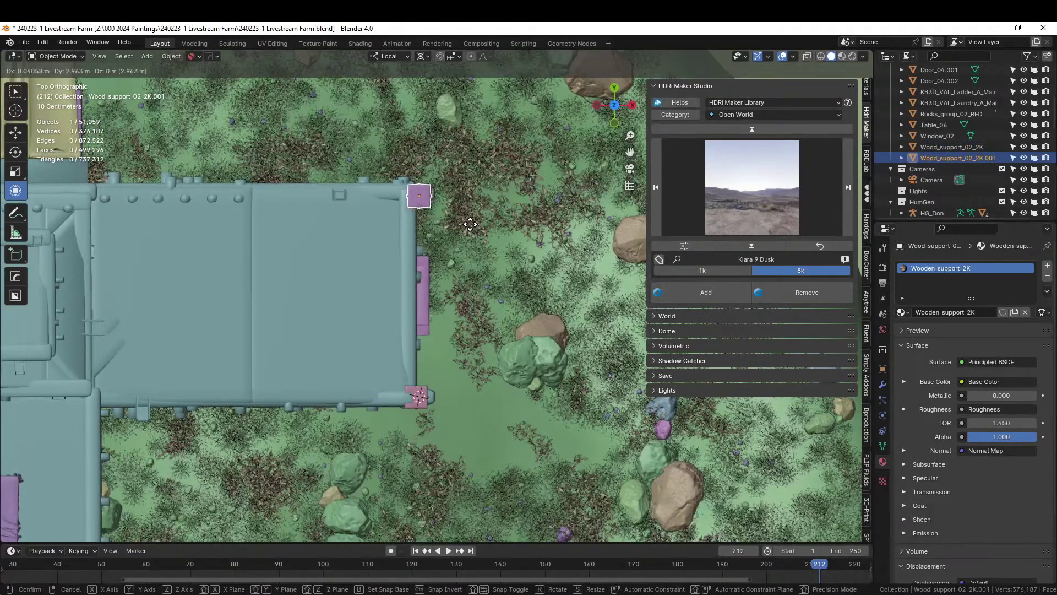
click(470, 225)
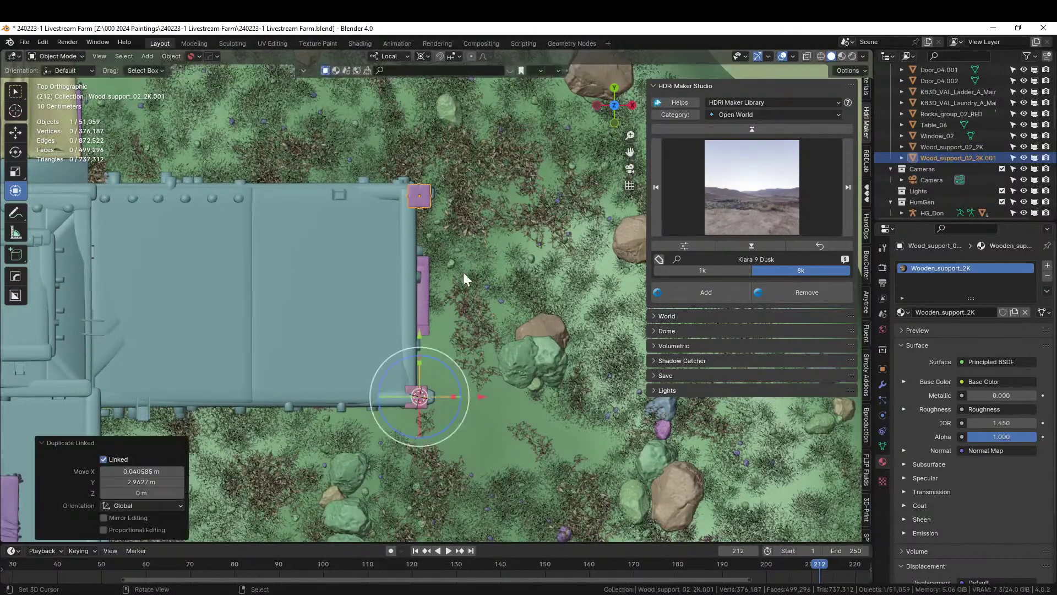
- Make the duplicated column's mesh data single-user so it is independent of the first column
middle_drag(464, 278, 382, 197)
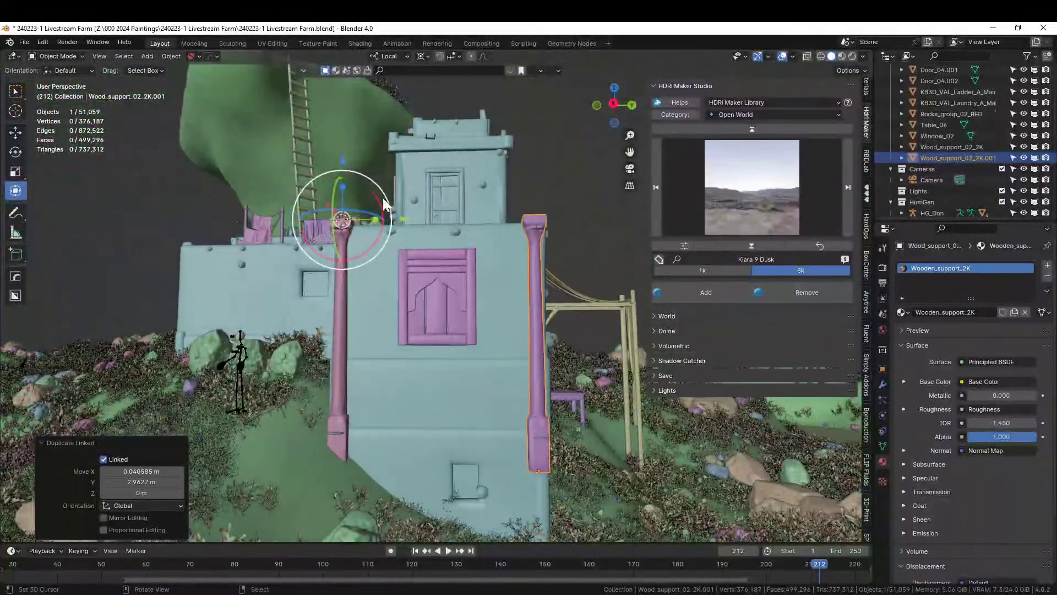
scroll(350, 195, up, 6)
mouse_move(351, 158)
middle_down()
mouse_move(326, 149)
mouse_move(353, 164)
middle_up()
click(425, 260)
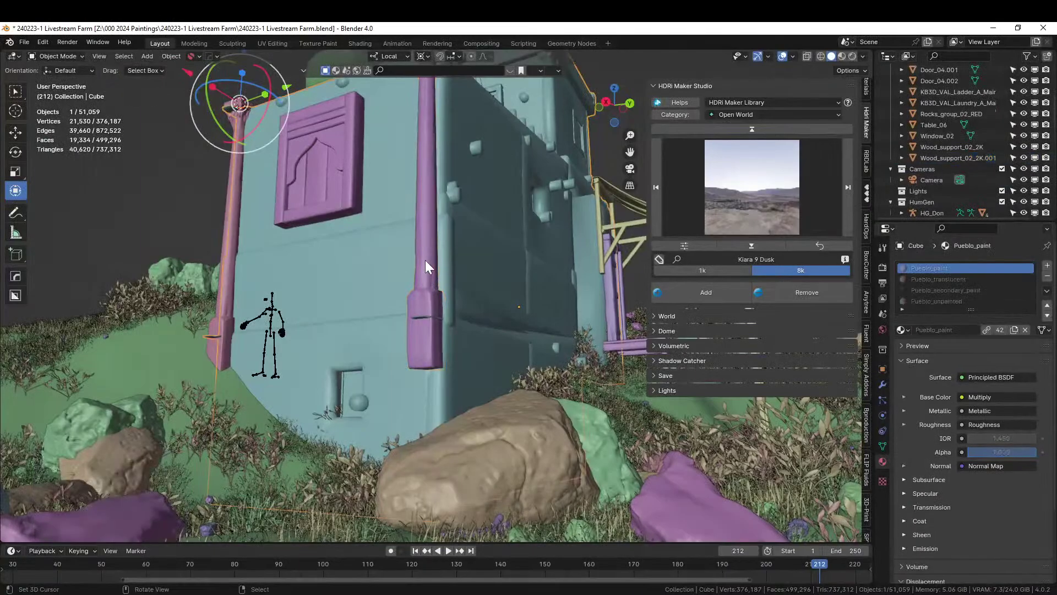
click(419, 337)
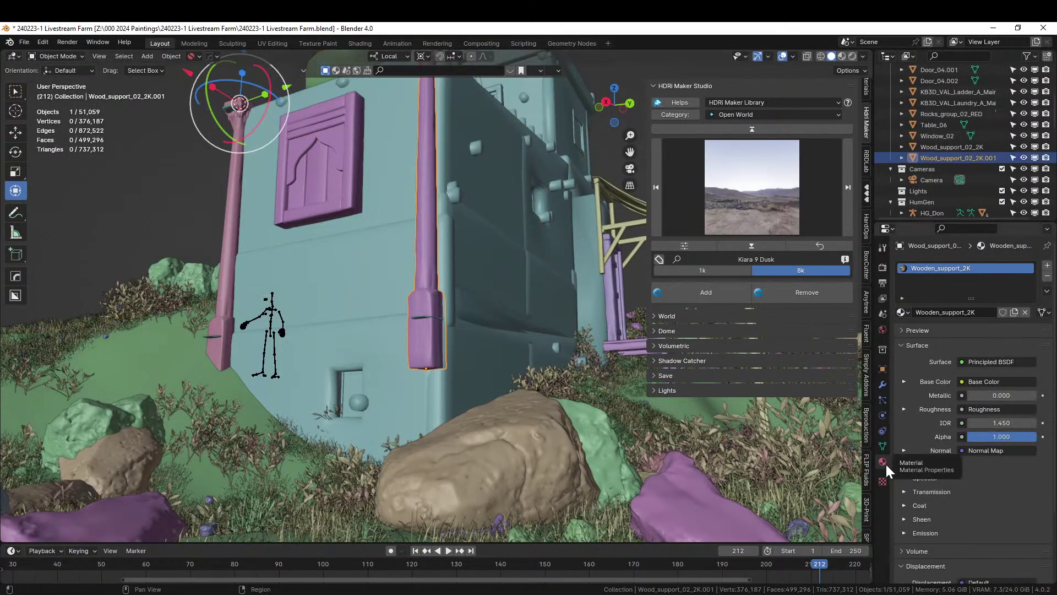
click(883, 446)
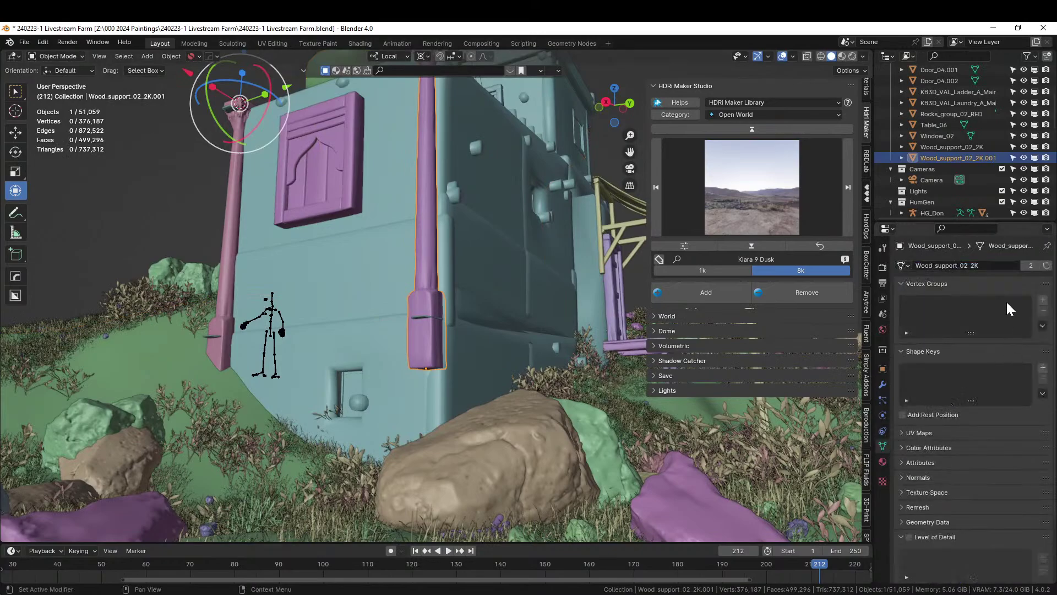
click(1029, 265)
- Isolate the duplicated column in local view and select the centre vertex of its bottom face in Edit Mode
scroll(455, 344, up, 5)
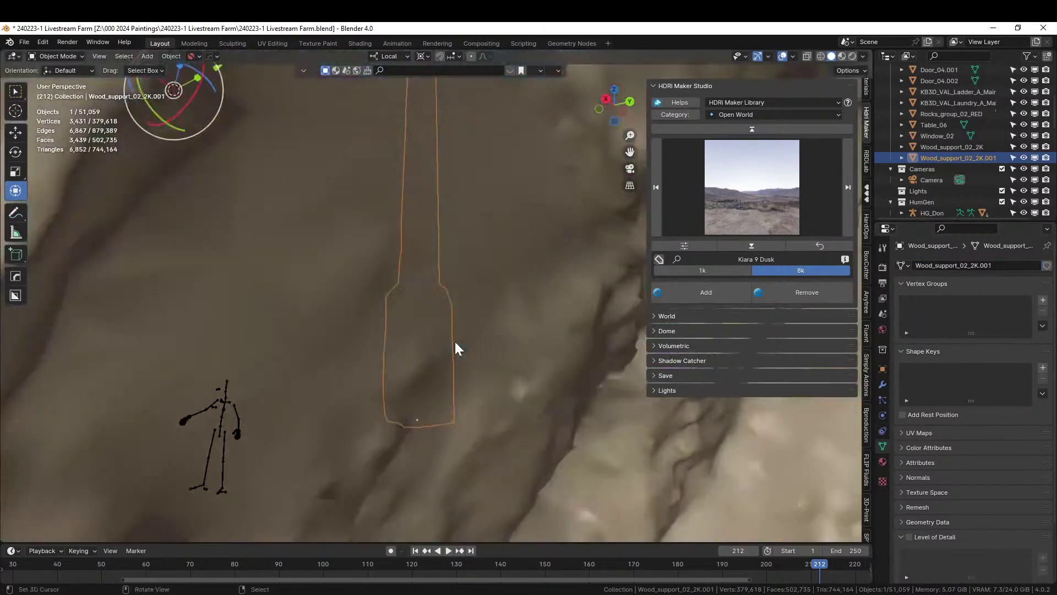
key(KP_Divide)
key(Tab)
middle_drag(490, 371, 450, 418)
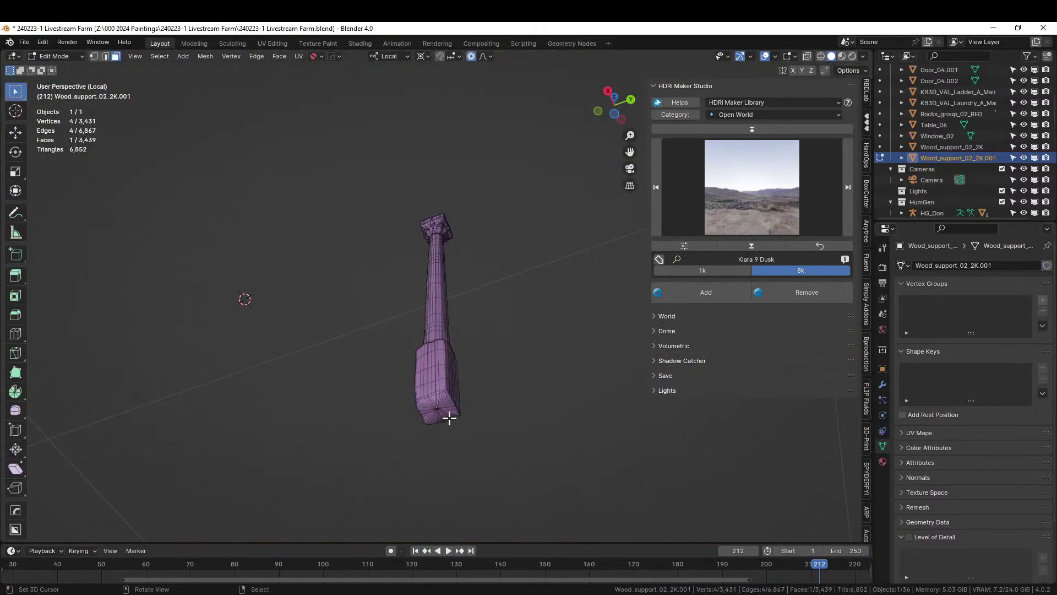
key(1)
click(437, 408)
key(KP_Decimal)
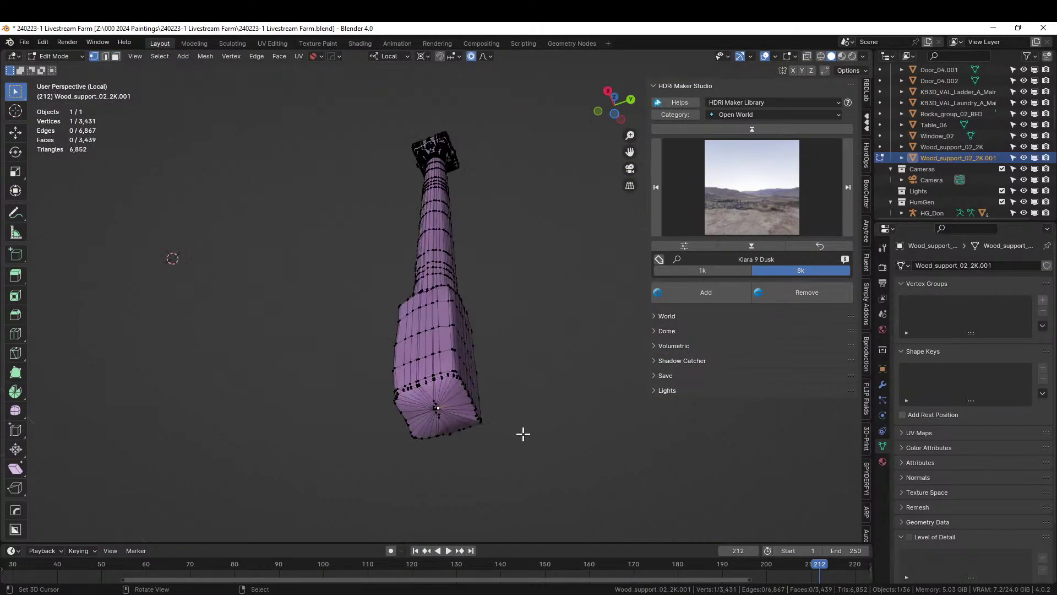
scroll(383, 376, down, 10)
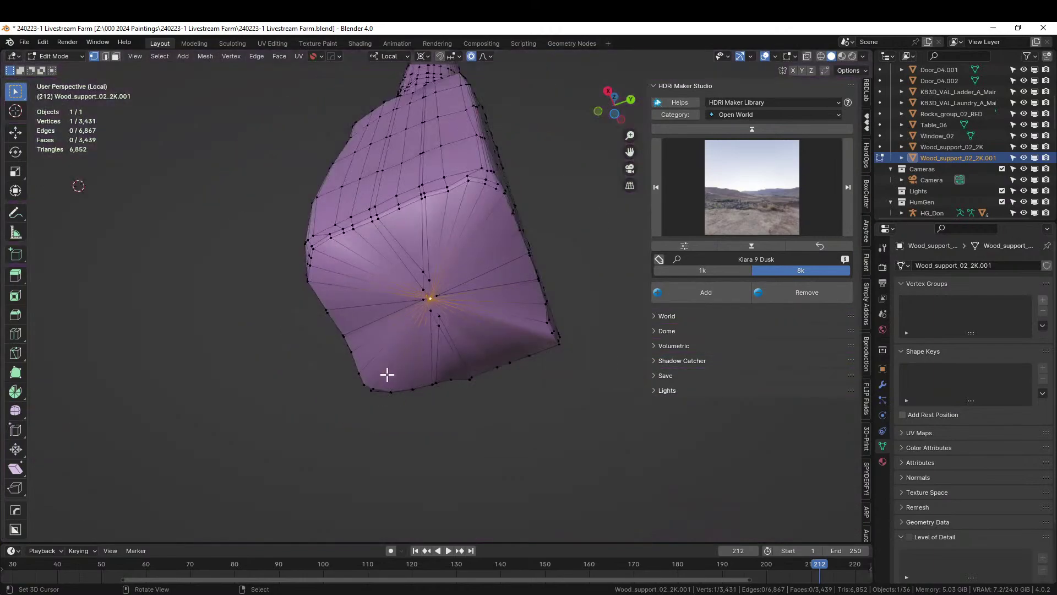
- Pull the column's base down about 1.89 m along local Z with proportional editing, then leave local view and Edit Mode
middle_drag(387, 373, 487, 385)
key(g)
key(z)
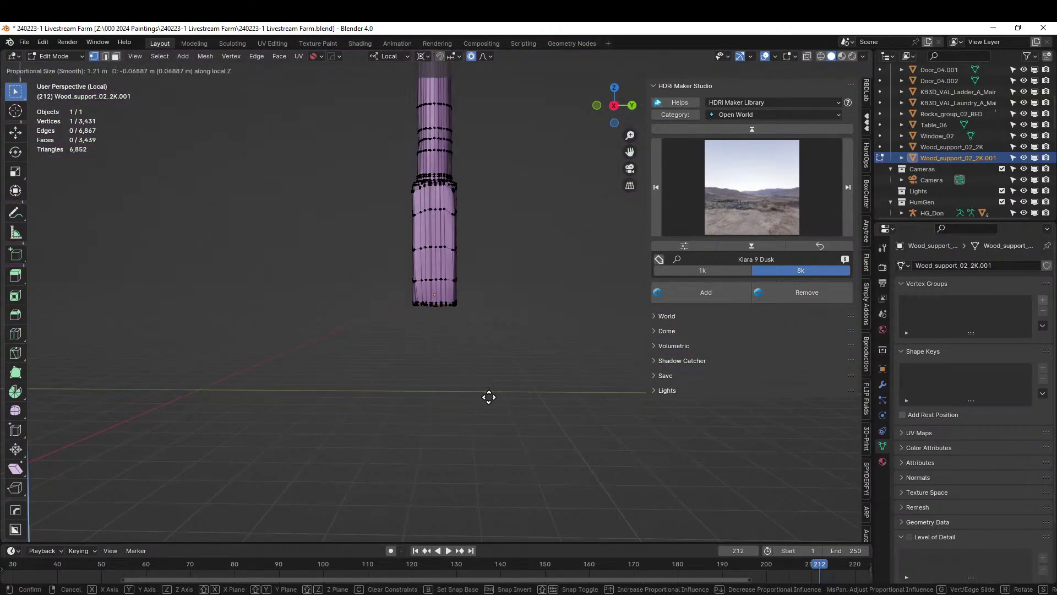
scroll(529, 164, down, 3)
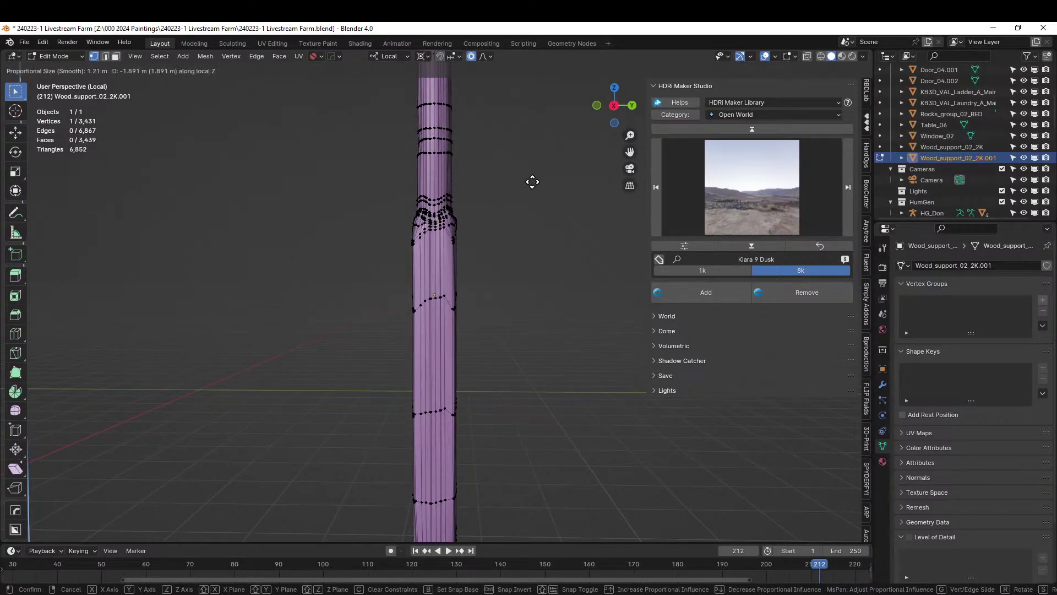
click(533, 181)
key(KP_Divide)
middle_drag(536, 180, 155, 226)
key(Tab)
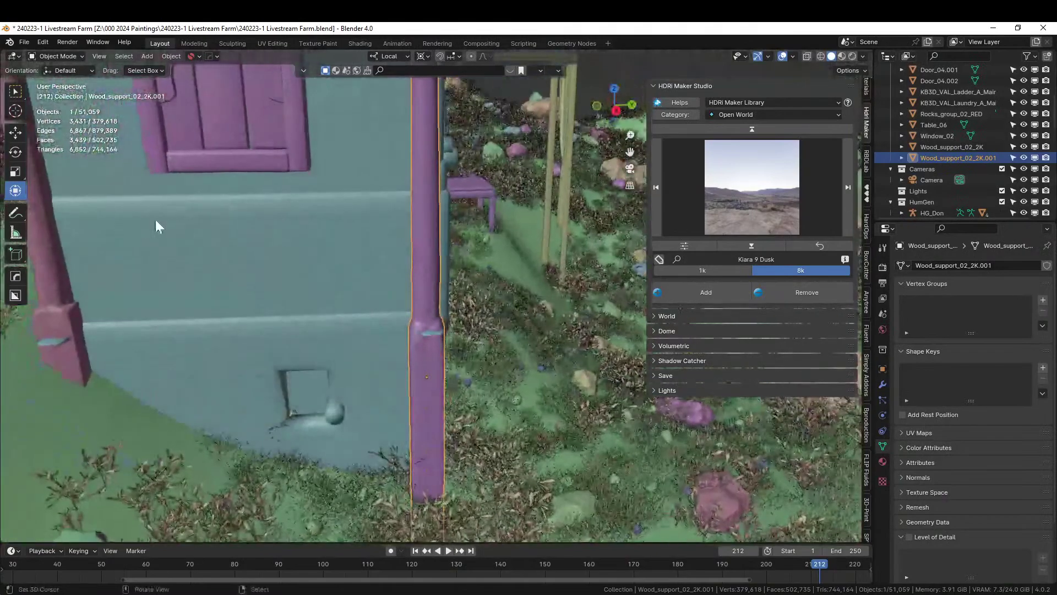
- Delete the two linked peg pieces of the building mesh that poke through the lower parts of both corner columns
click(149, 226)
key(Tab)
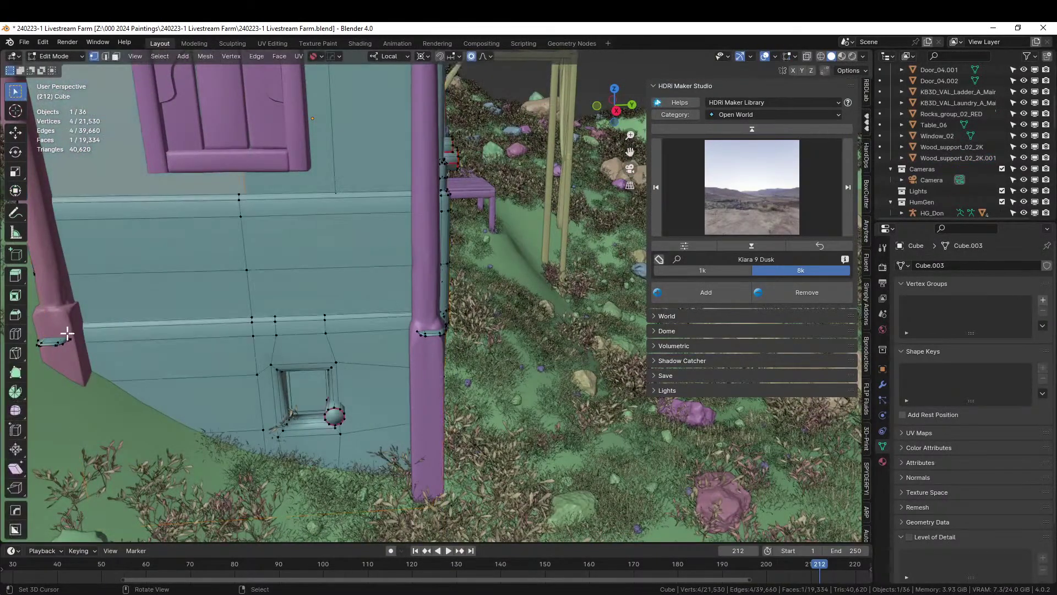
click(56, 339)
key(l)
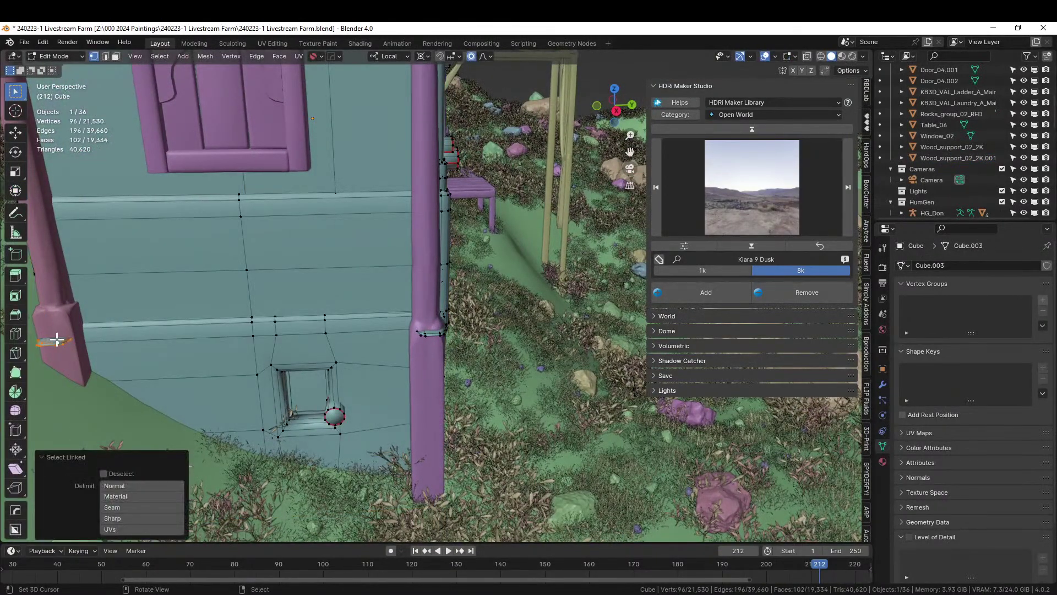
key(x)
click(59, 345)
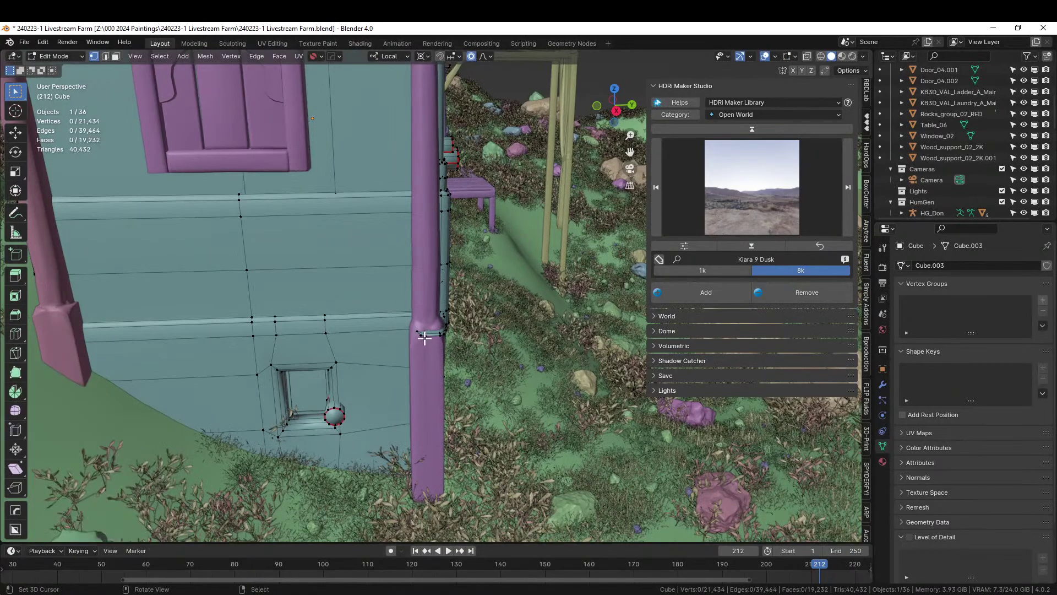
key(l)
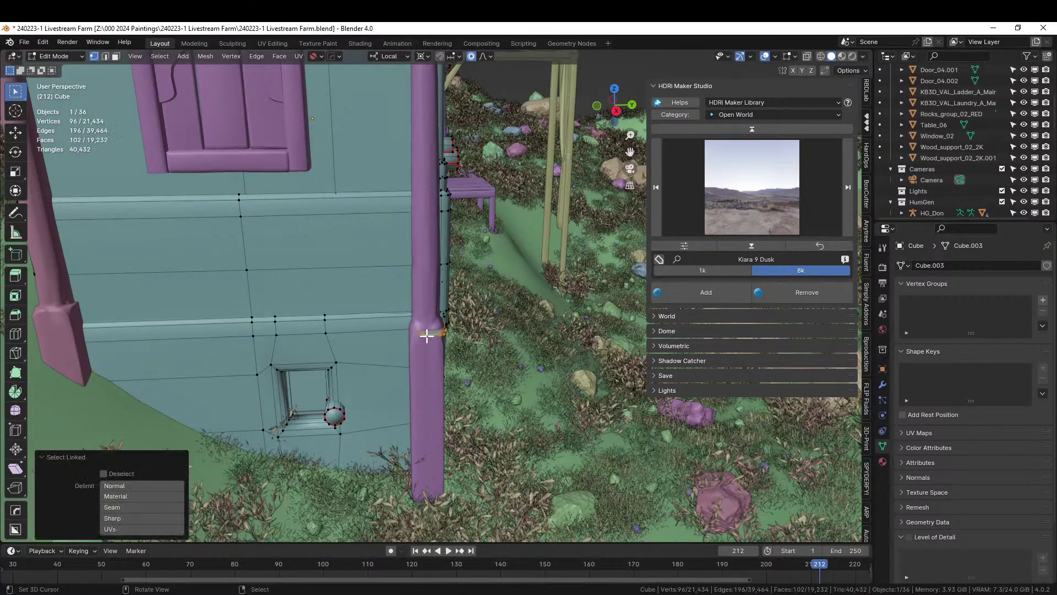
key(x)
click(427, 334)
- Push the peg beneath the first column's capital into the wall by about 0.165 m along X, with connected proportional editing
middle_drag(358, 305, 384, 34)
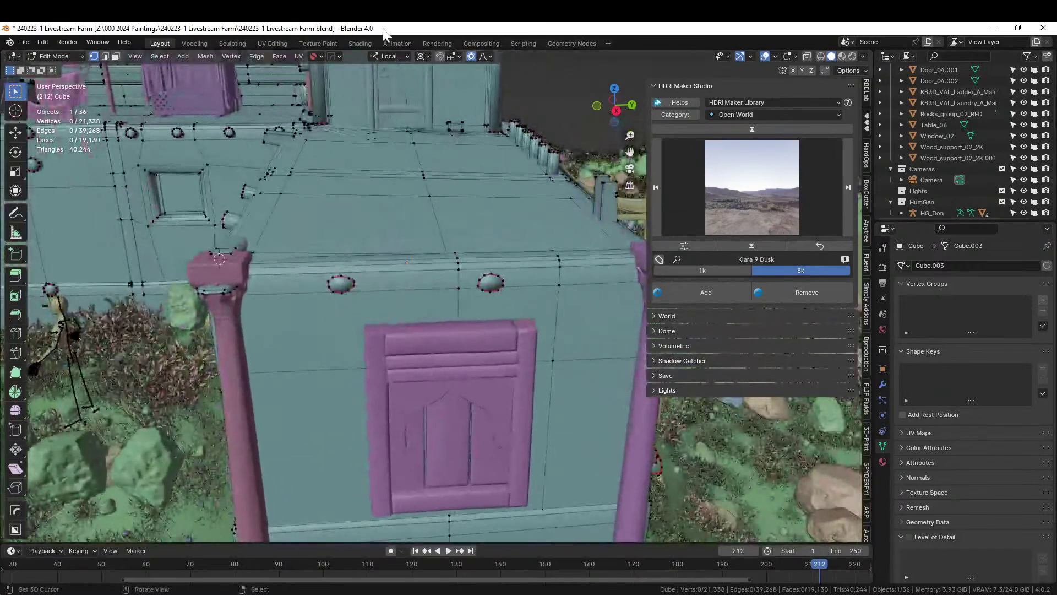
scroll(440, 165, down, 2)
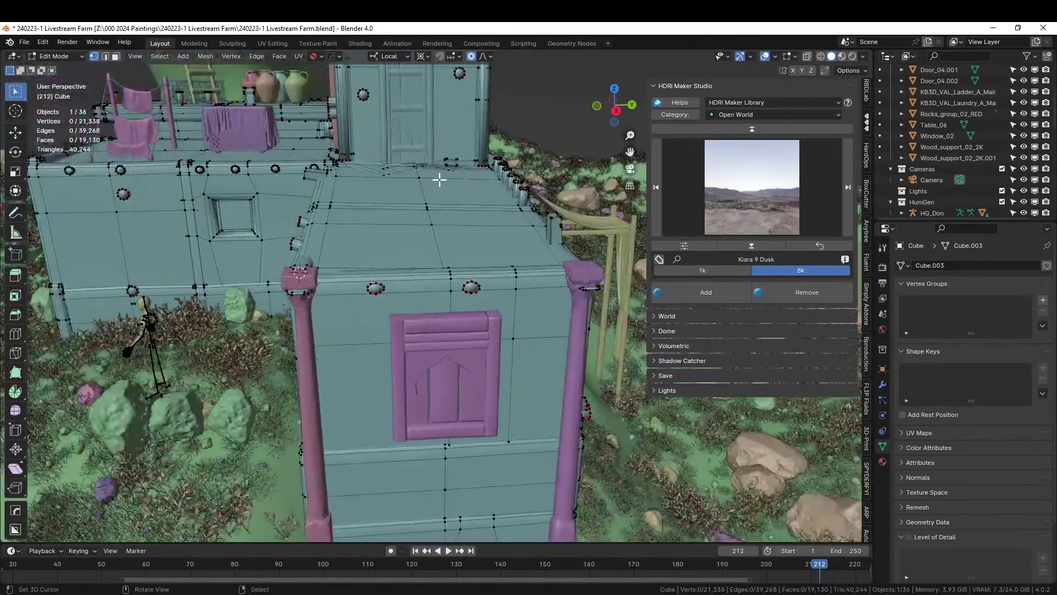
click(306, 295)
key(ctrl+l)
middle_drag(324, 292, 443, 337)
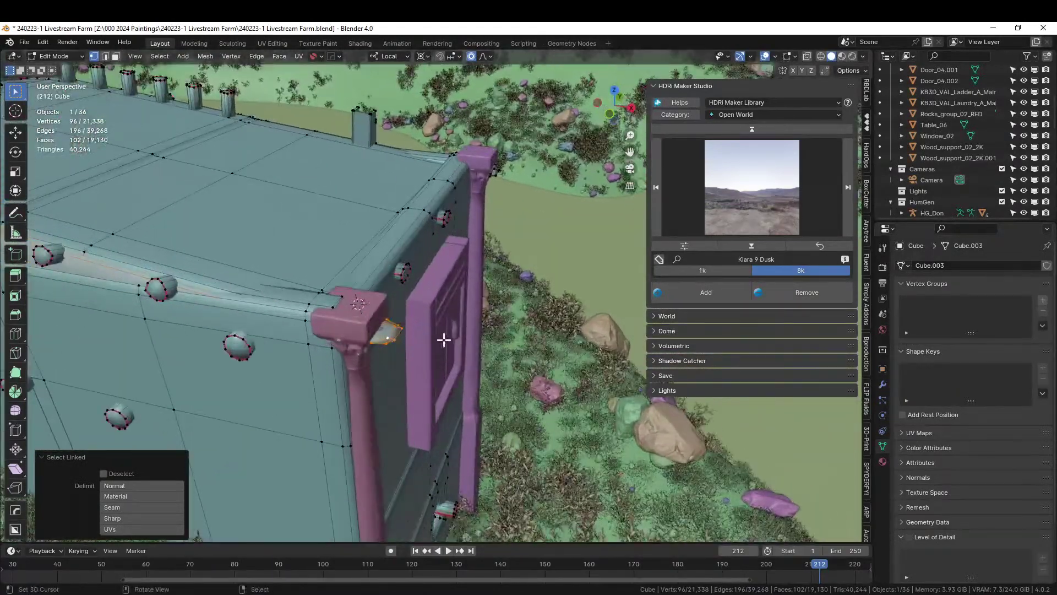
key(2)
click(397, 334)
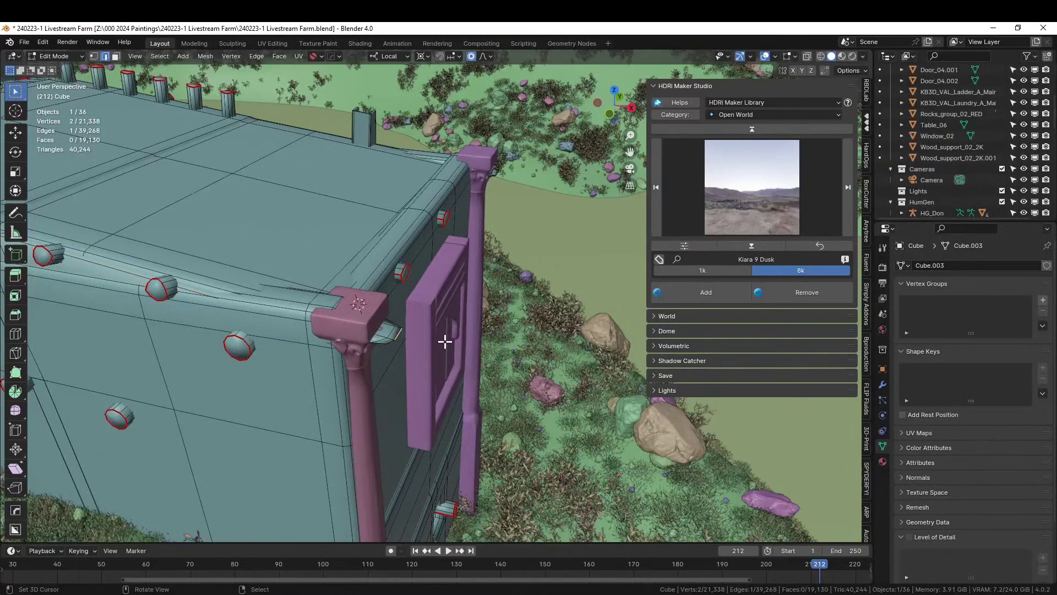
key(g)
key(x)
key(x)
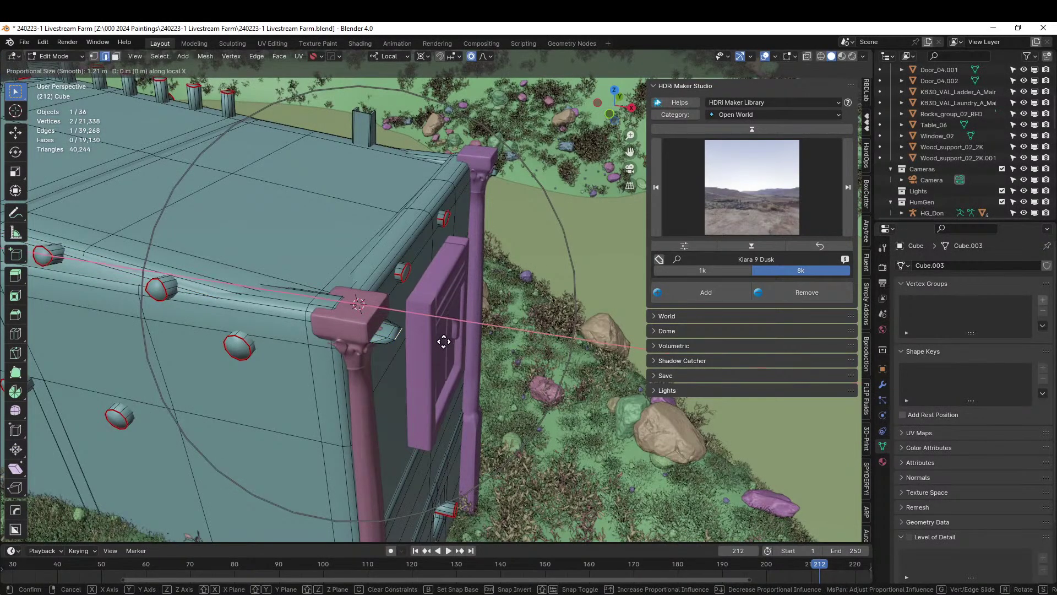
click(420, 337)
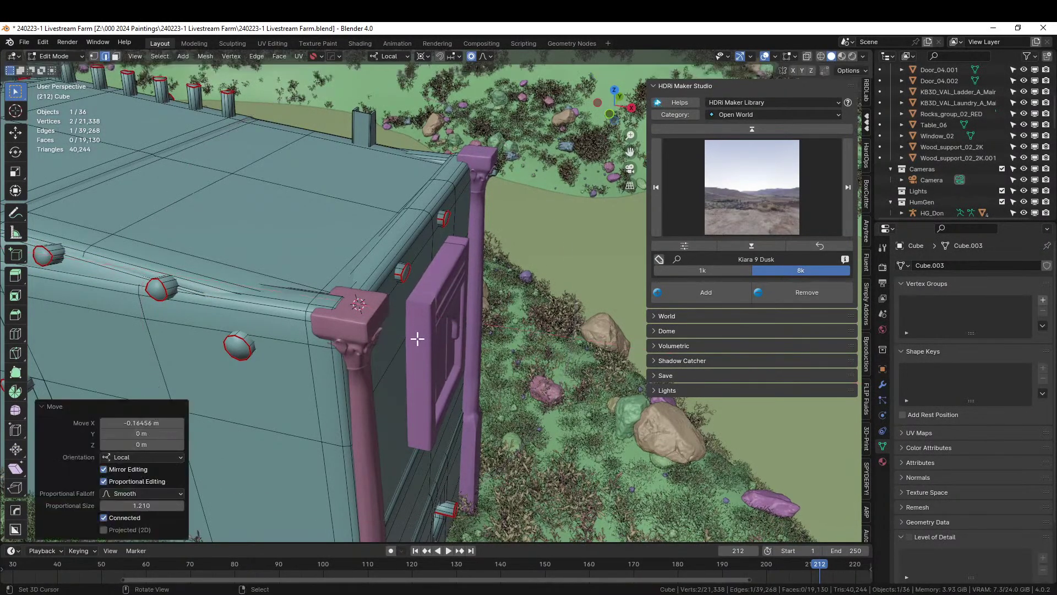
- Push the peg beneath the second column's capital into the wall by about 0.098 m along X and leave Edit Mode
scroll(434, 300, up, 1)
middle_drag(435, 300, 418, 247)
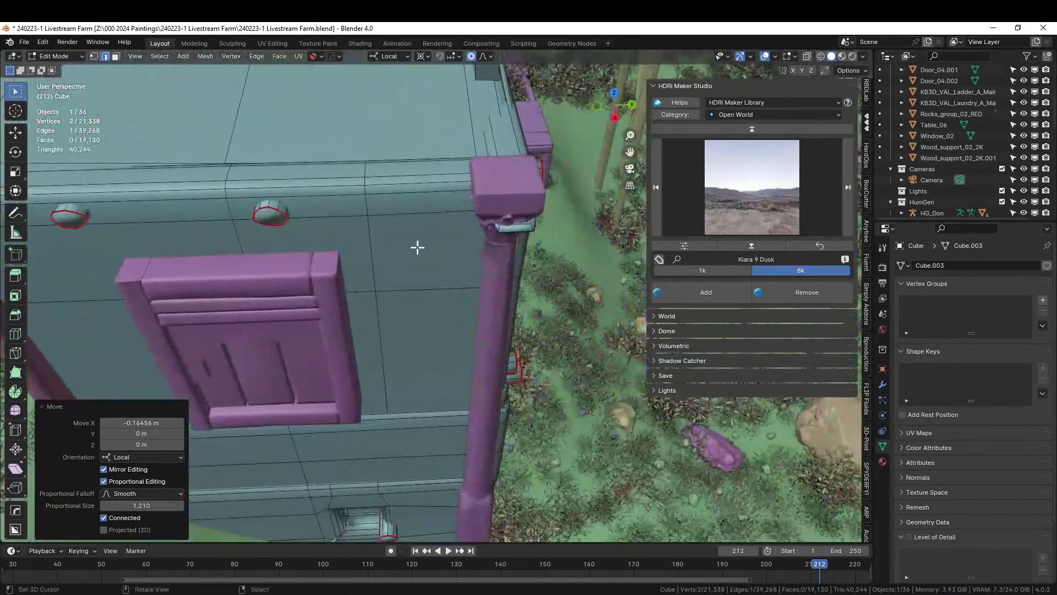
key(g)
middle_drag(511, 232, 647, 229)
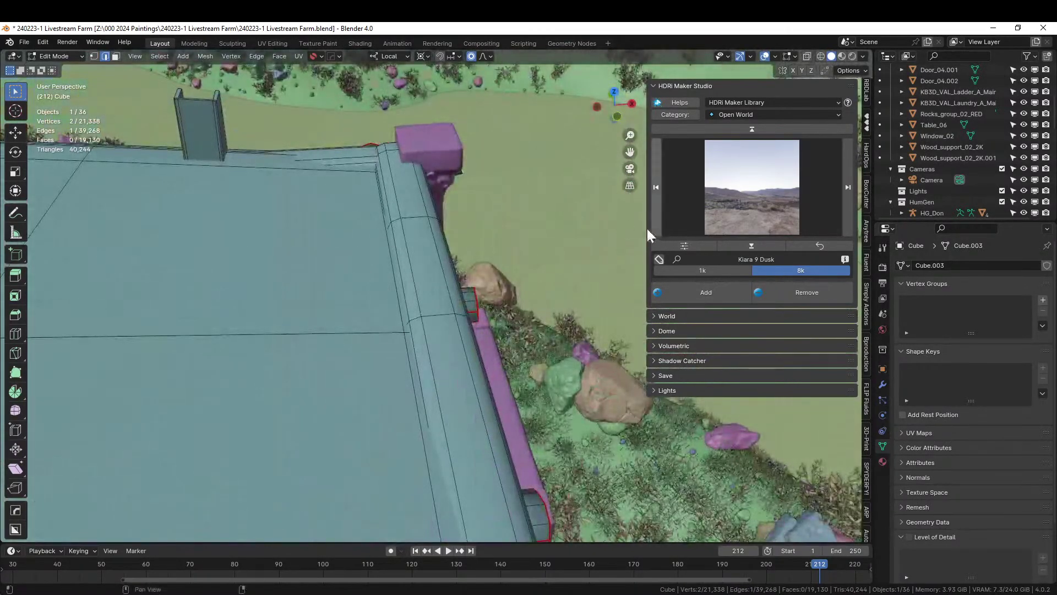
right_click(539, 219)
key(g)
key(x)
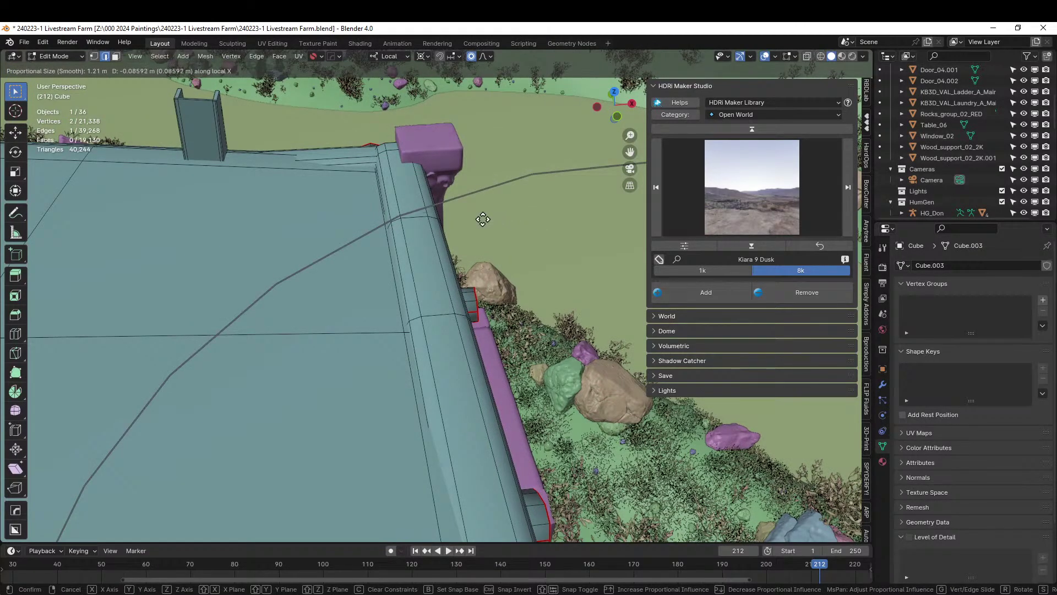
click(484, 220)
scroll(484, 219, down, 2)
middle_drag(484, 220, 378, 187)
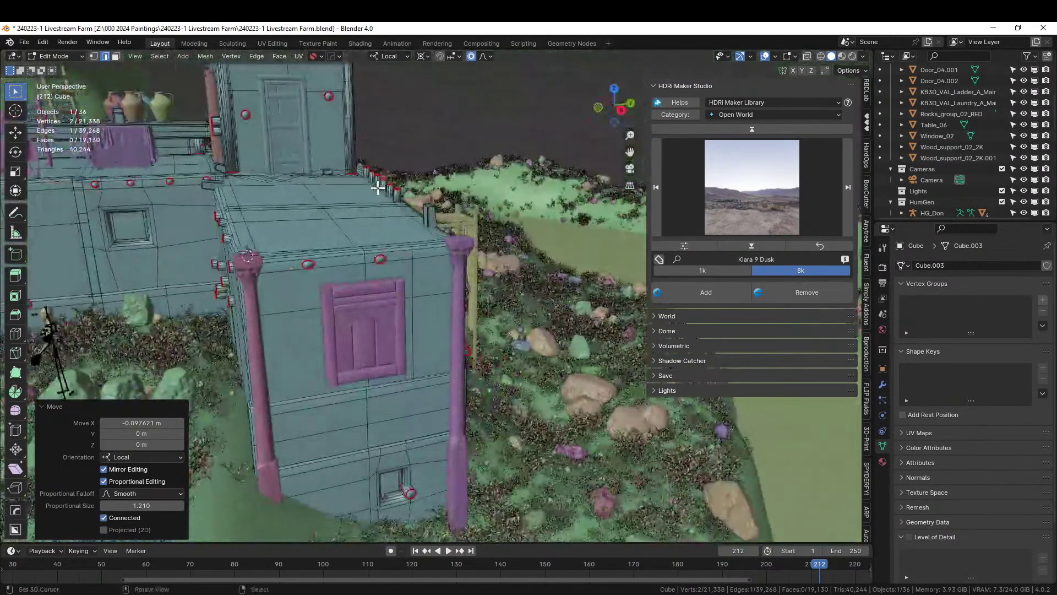
key(Tab)
- Preview the building in rendered shading with nothing selected, examine both end-wall columns, and return to solid shading
scroll(378, 187, down, 2)
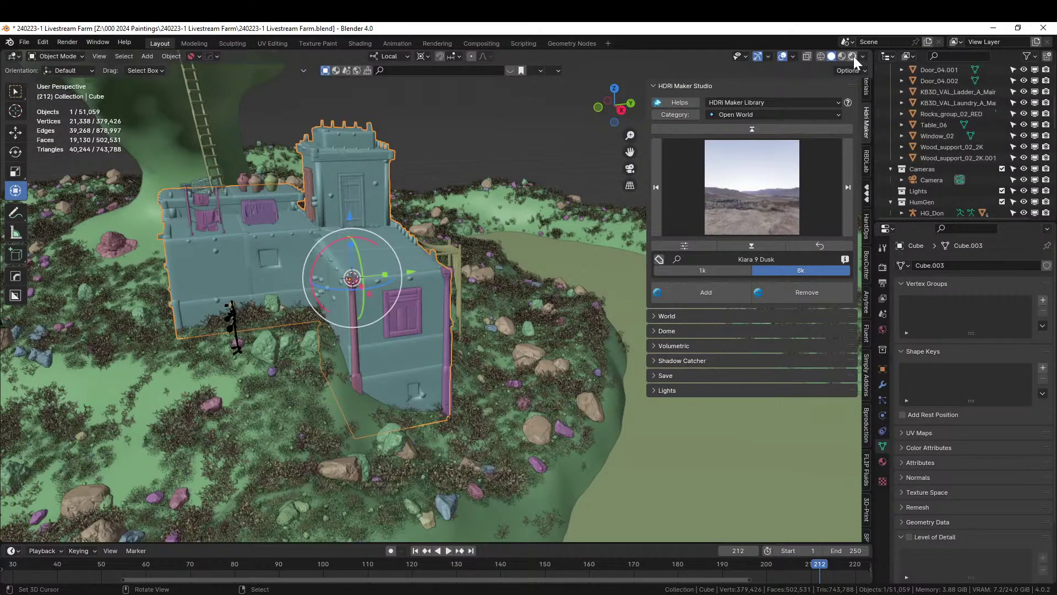
click(853, 57)
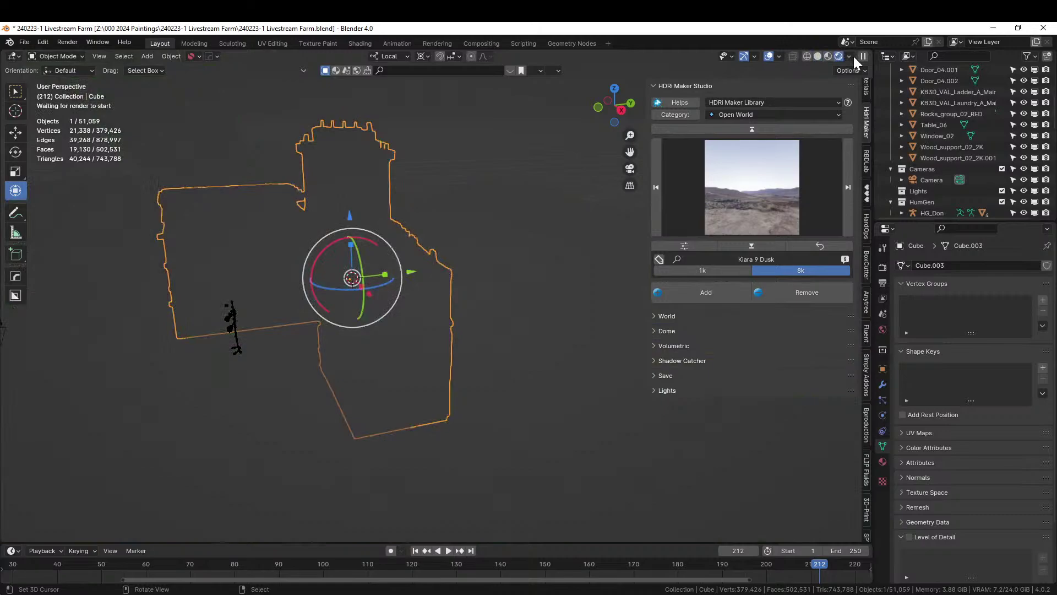
middle_drag(606, 165, 497, 204)
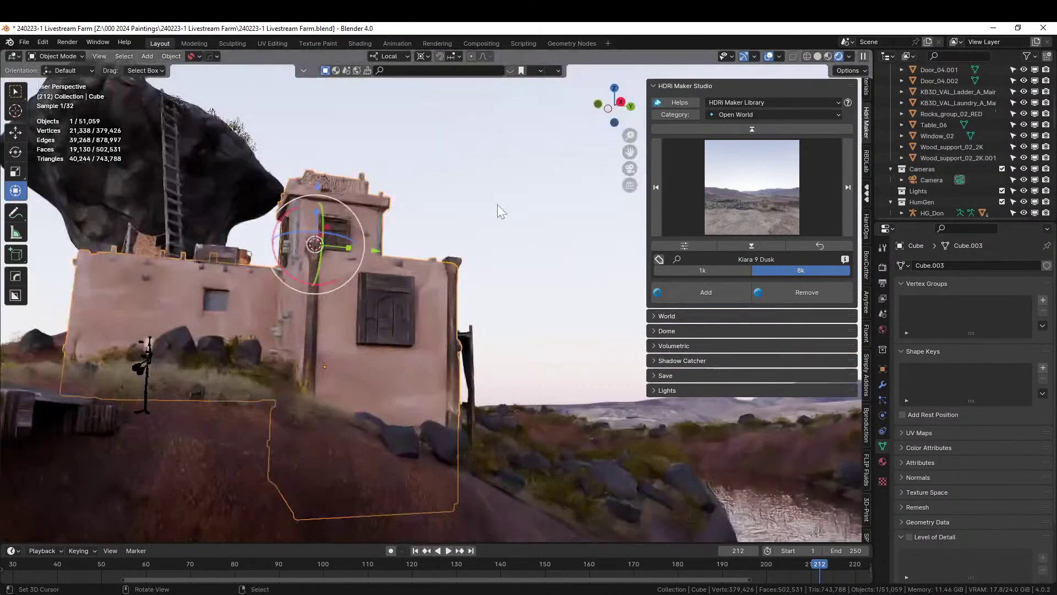
right_click(502, 198)
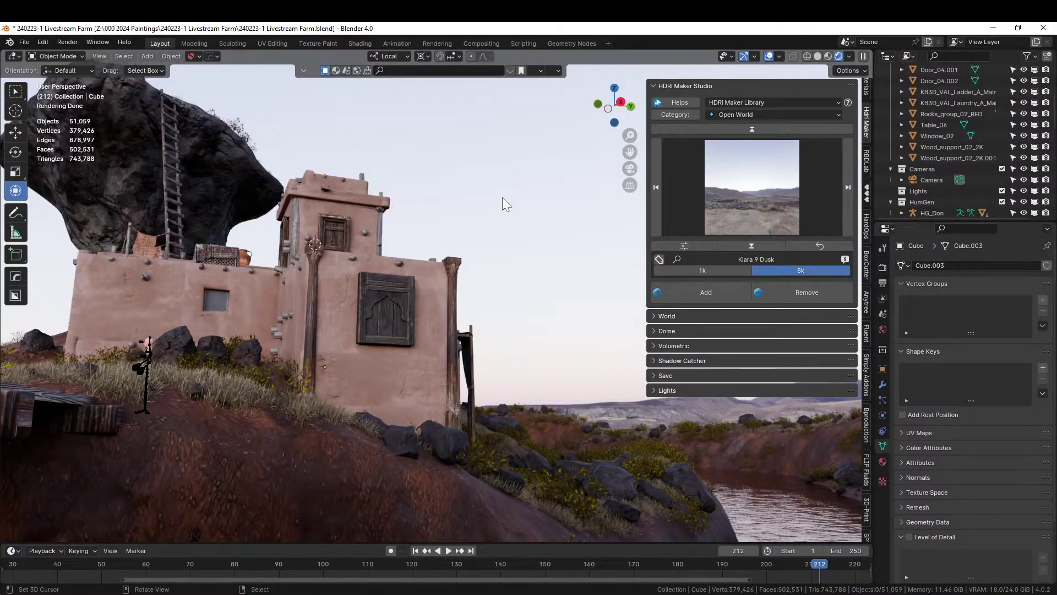
middle_drag(492, 262, 511, 309)
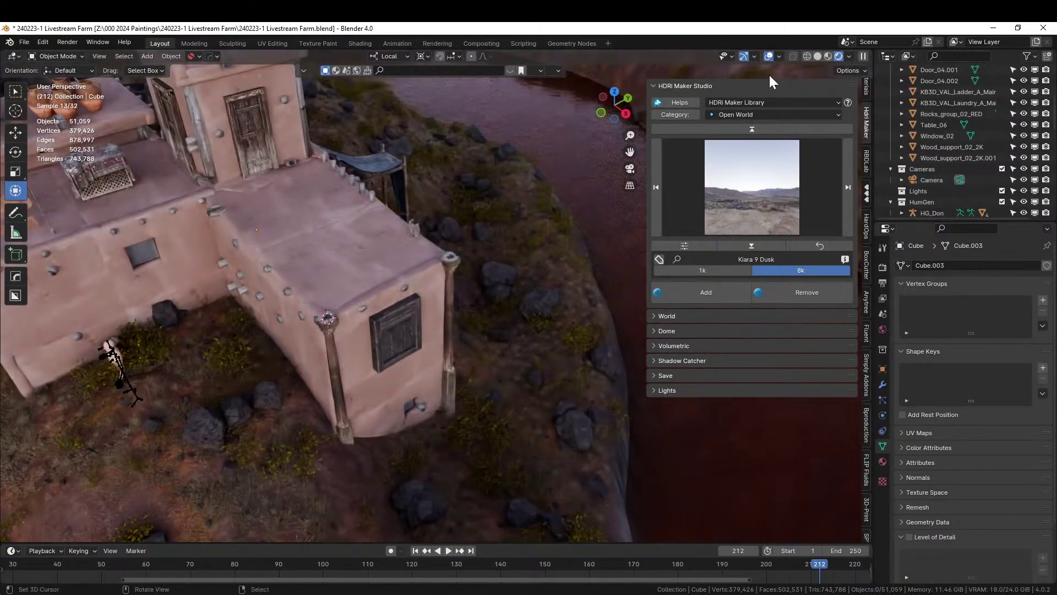
scroll(292, 341, up, 3)
key(z)
key(KP_5)
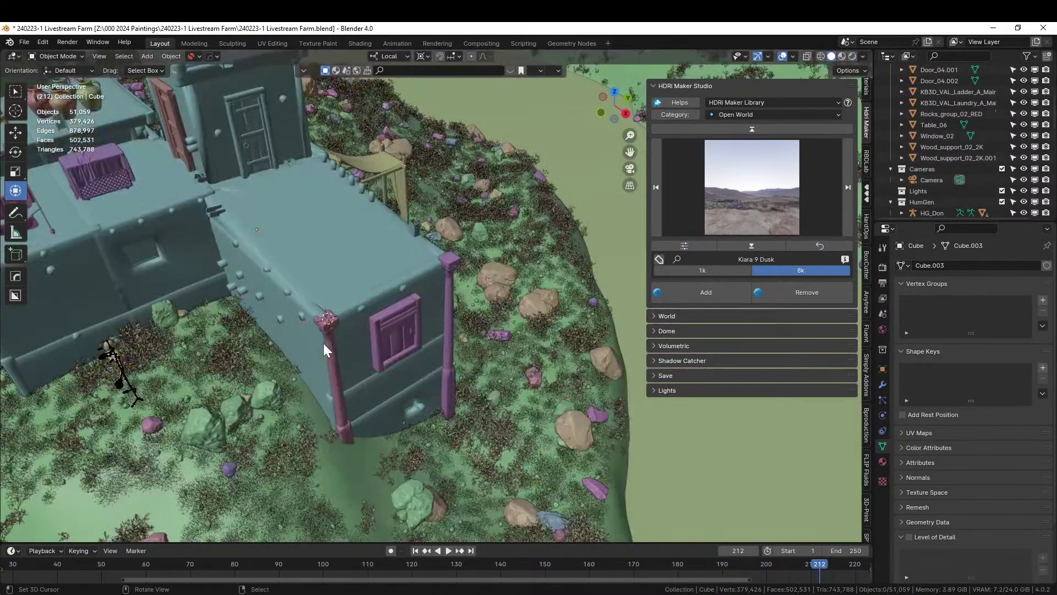
- From the top view, move the first column outward by about -0.097 m along Y and 0.008 m along X
scroll(323, 342, up, 2)
scroll(323, 338, up, 2)
key(KP_7)
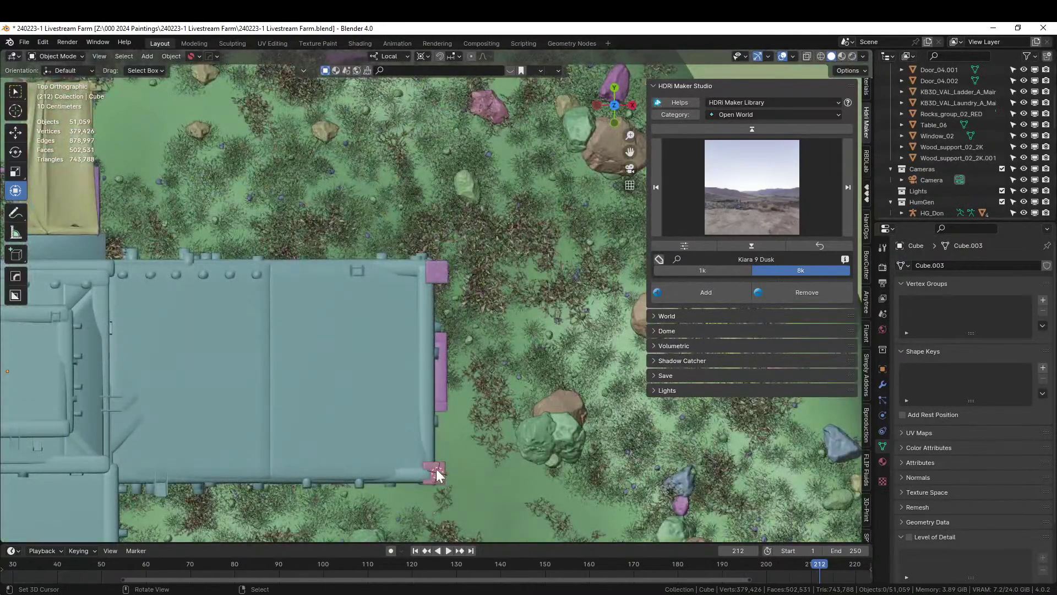
click(438, 472)
drag(436, 472, 437, 479)
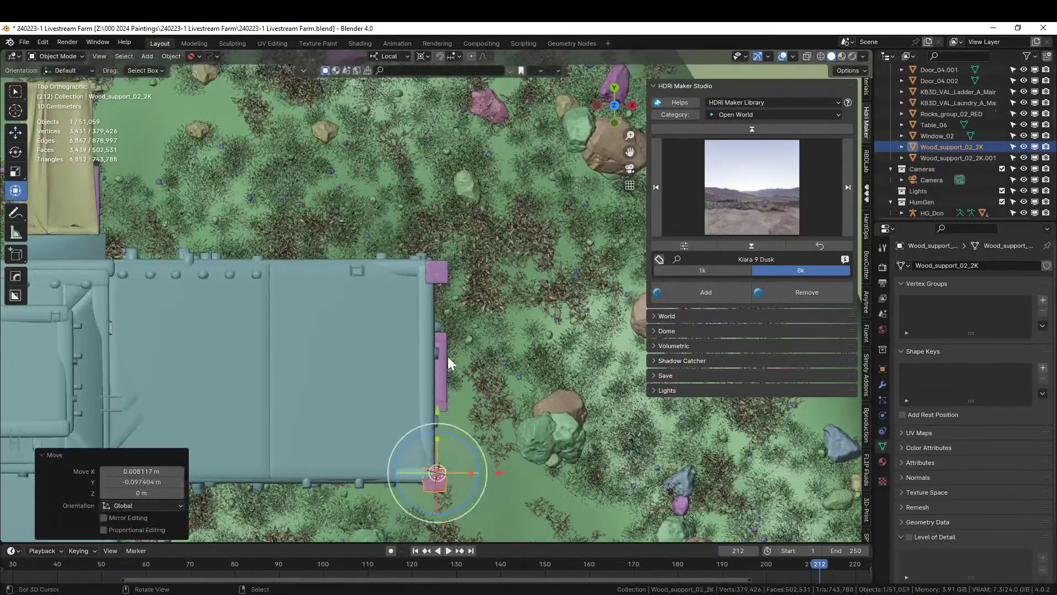
- Move the second column outward by about 0.081 m along Y, check the end wall, and save the file
key(shift+d)
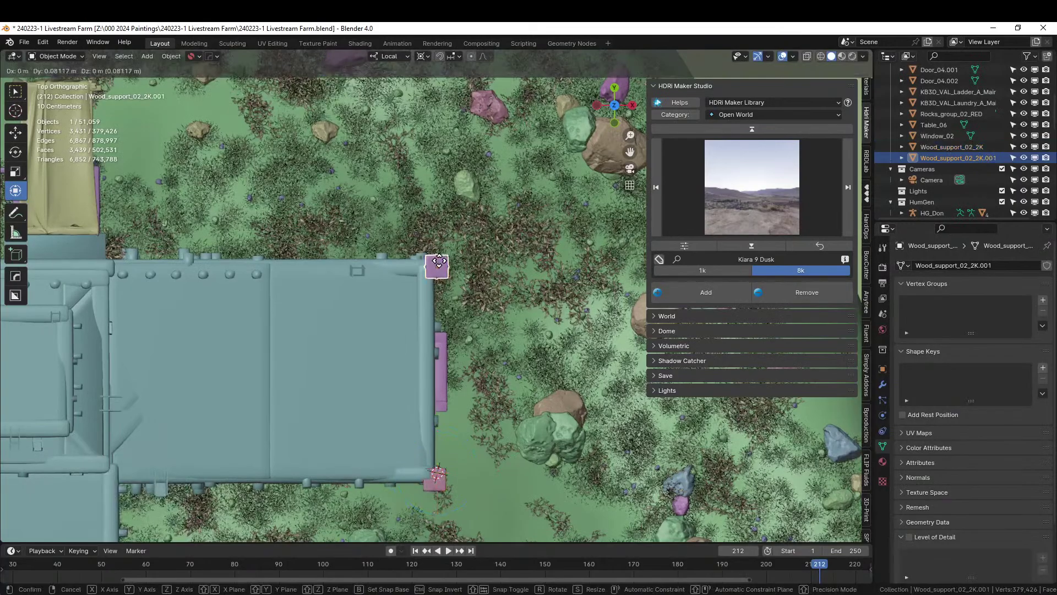
click(440, 261)
middle_drag(440, 261, 359, 223)
scroll(359, 224, down, 4)
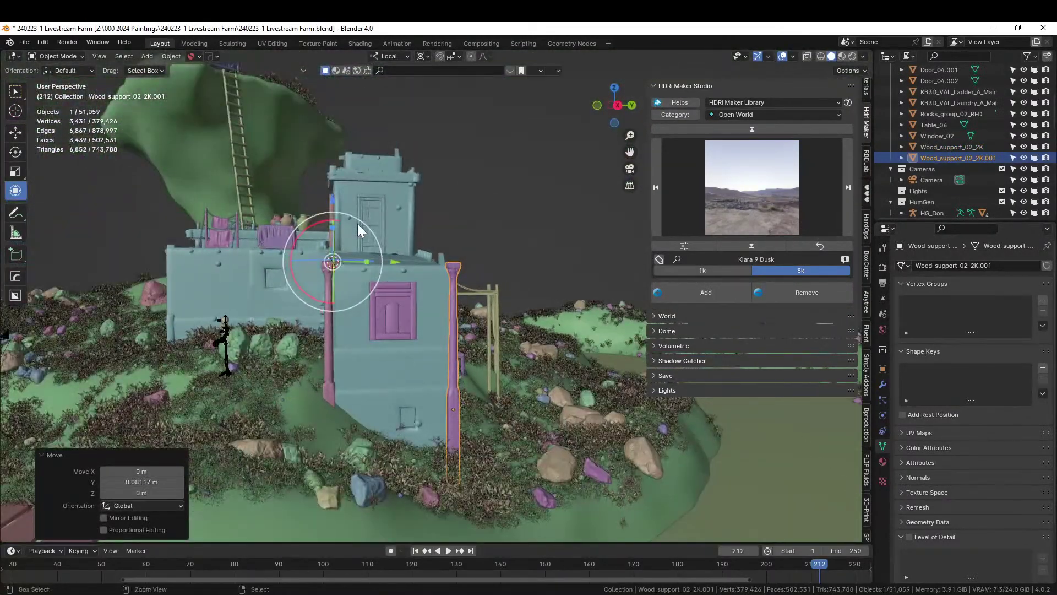
key(ctrl+s)
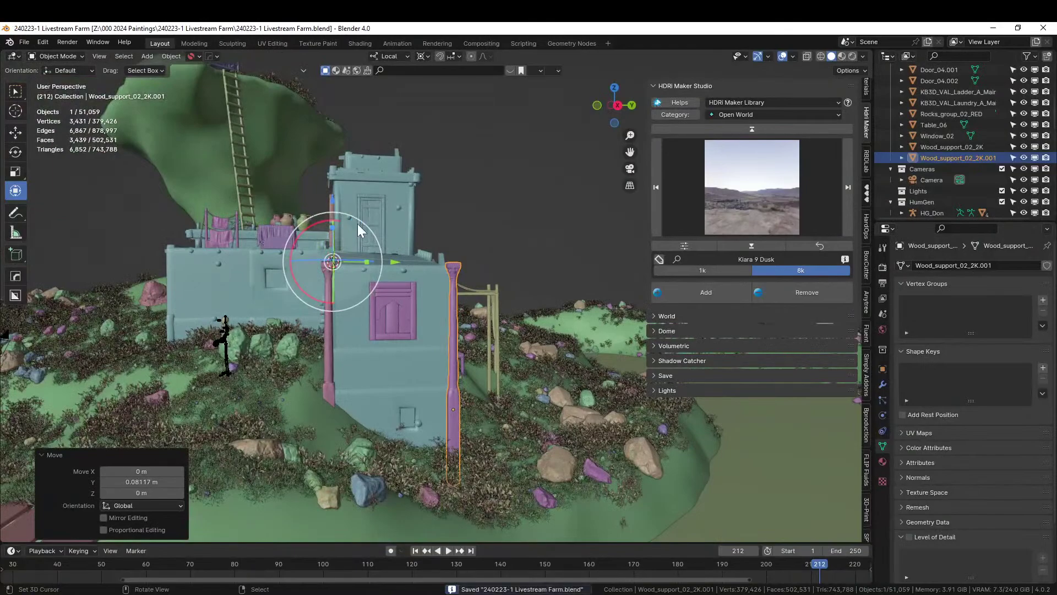
- Switch to the camera view and delete the HumGen collection together with all of its objects
middle_drag(358, 223, 368, 313)
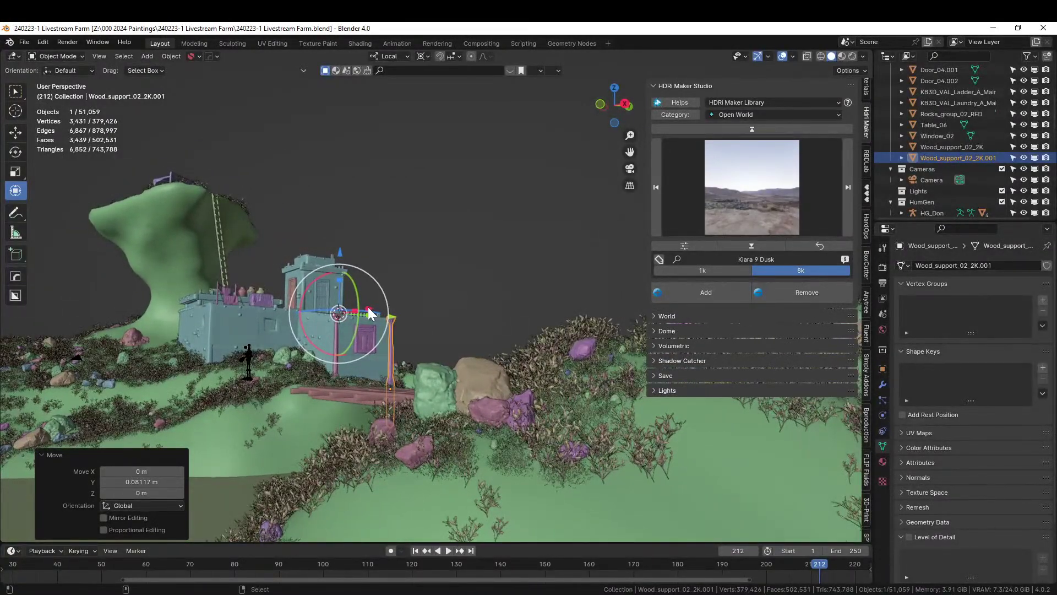
key(KP_0)
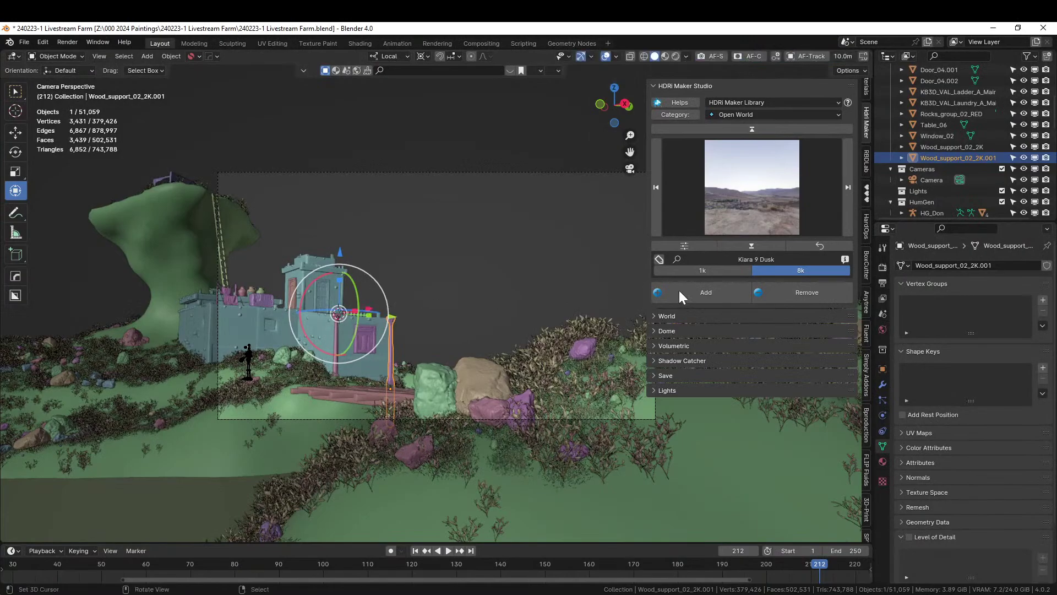
scroll(948, 140, up, 6)
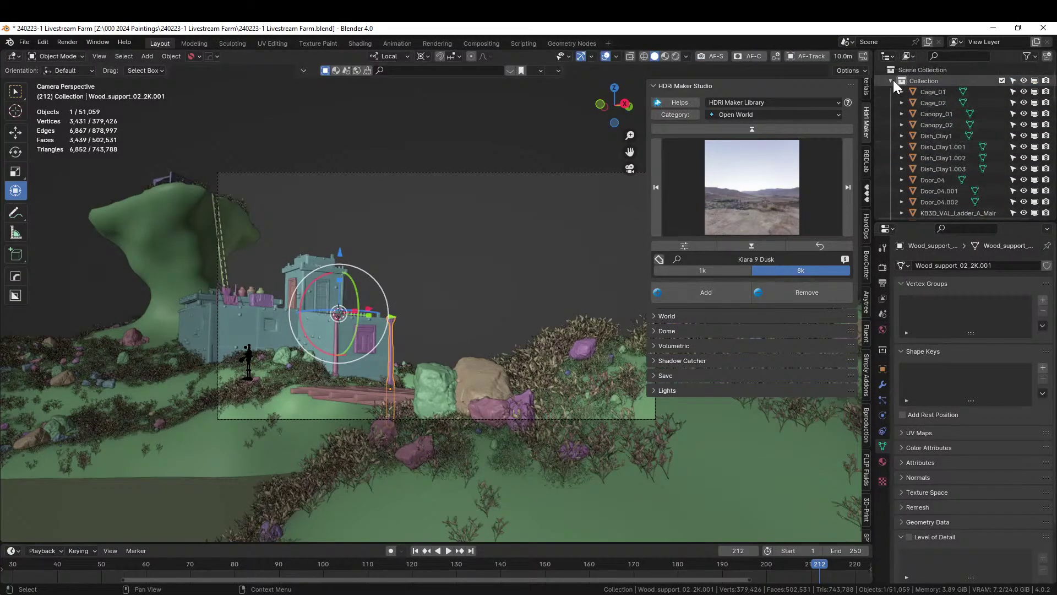
click(893, 81)
right_click(925, 125)
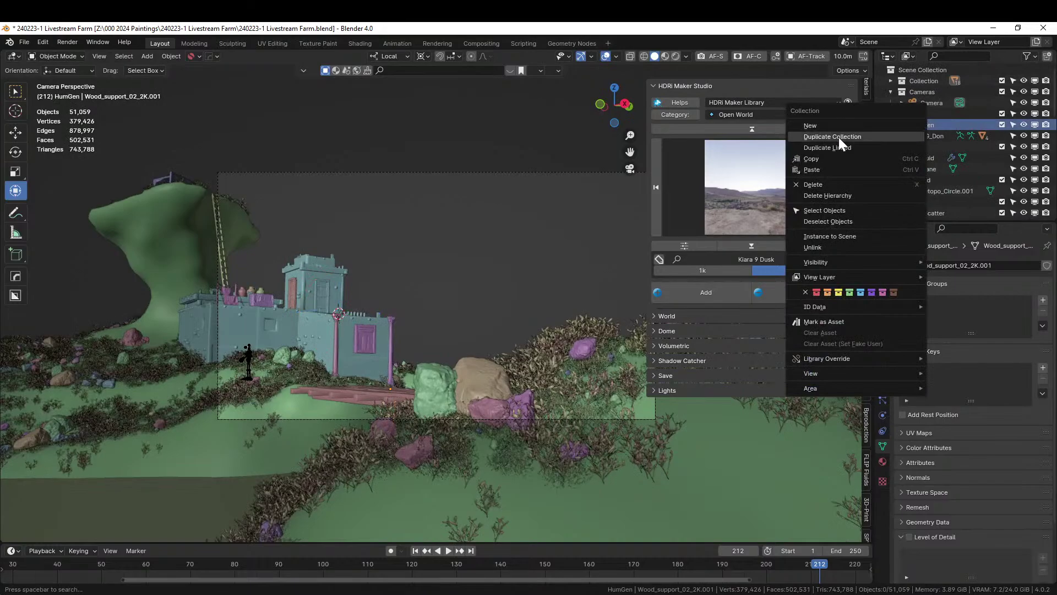
click(834, 195)
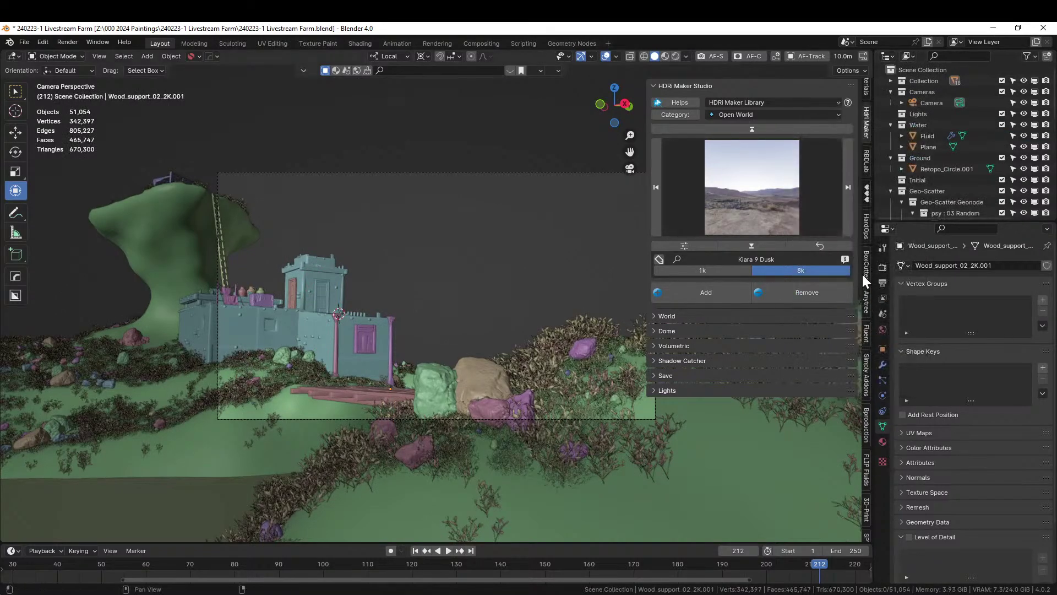
- In the Photographer add-on, apply the arri alexa 65 camera preset and a 50 mm lens preset with depth of field at 2.3
scroll(867, 272, up, 10)
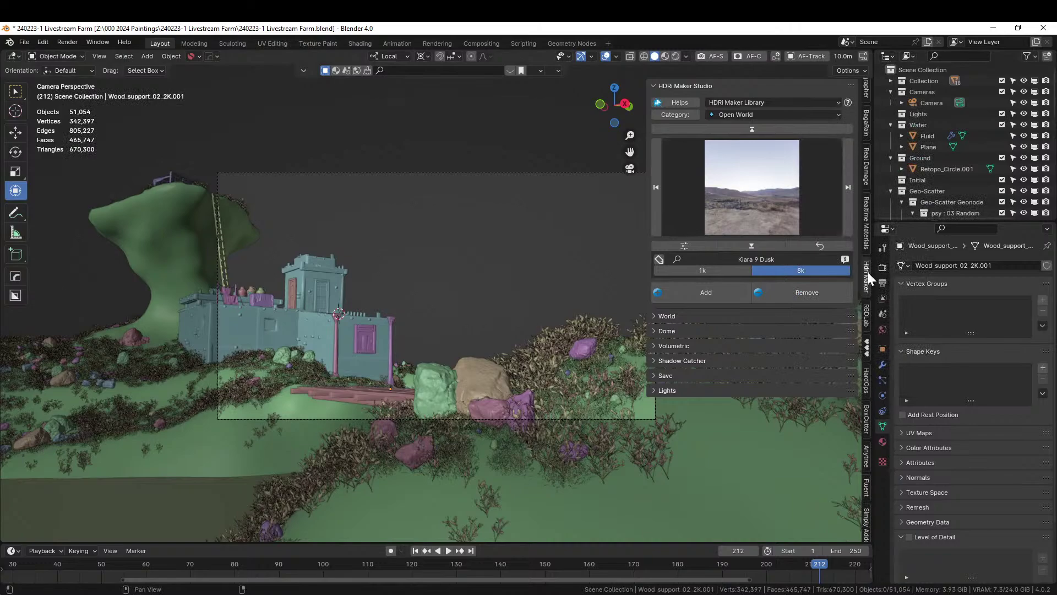
click(867, 173)
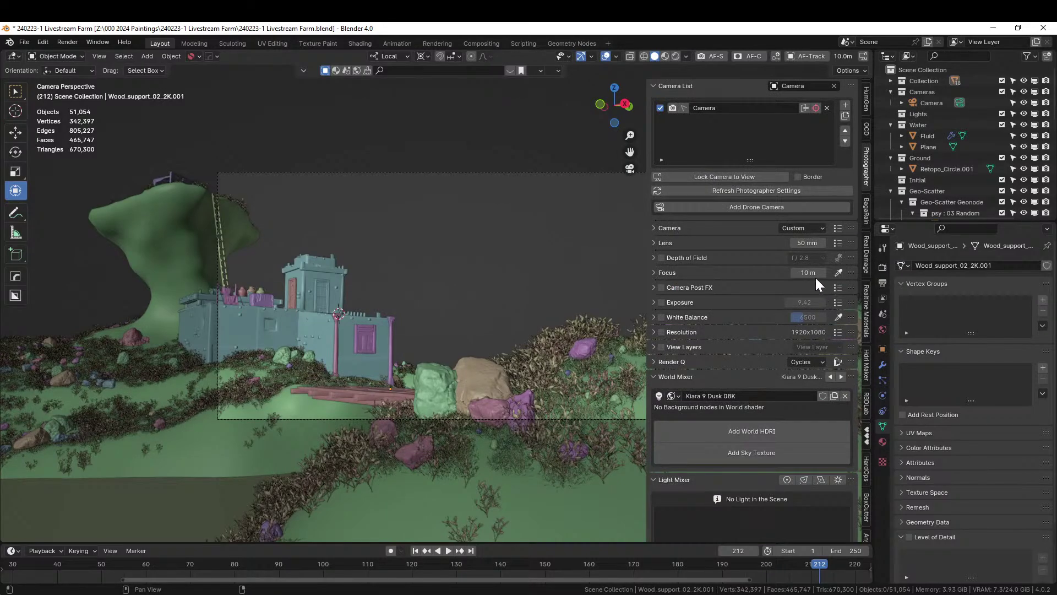
click(837, 229)
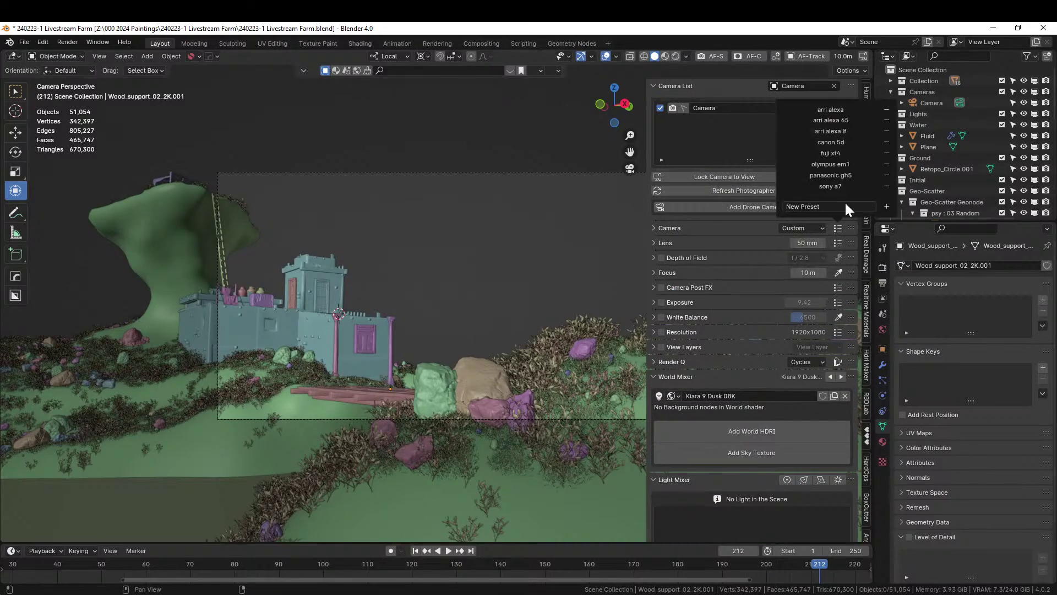
click(850, 120)
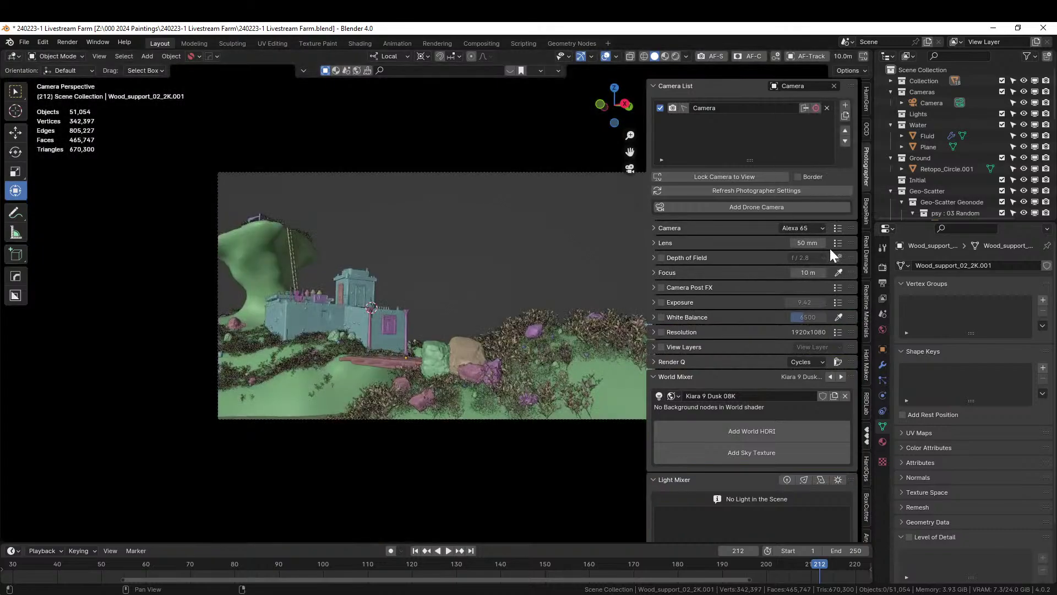
click(837, 243)
click(867, 112)
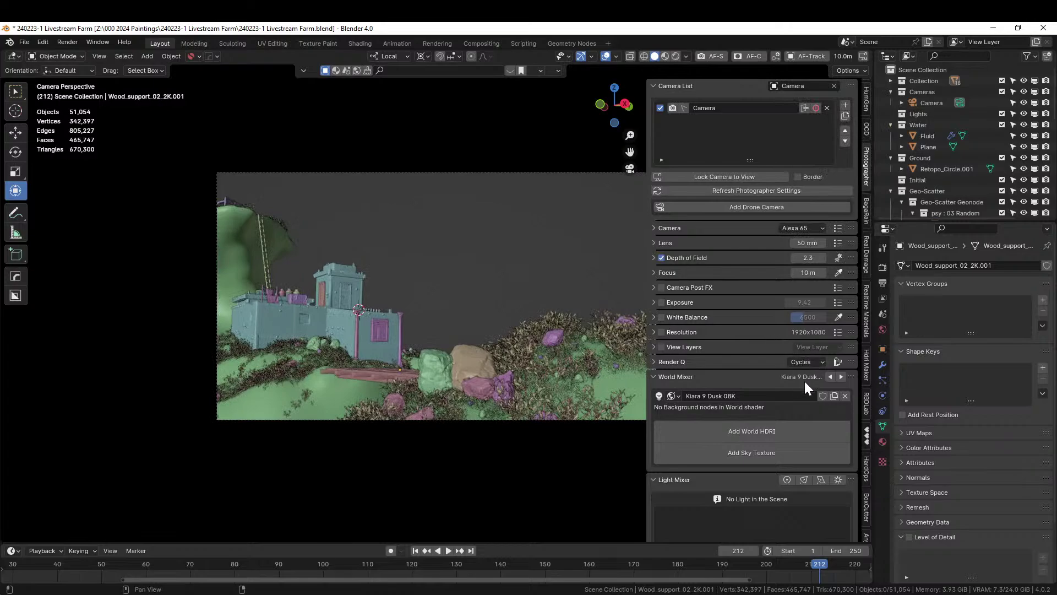
- Enable the camera's own resolution and apply the 2 39 50 of 5100 preset for a 2550x1068 frame
click(661, 332)
click(837, 332)
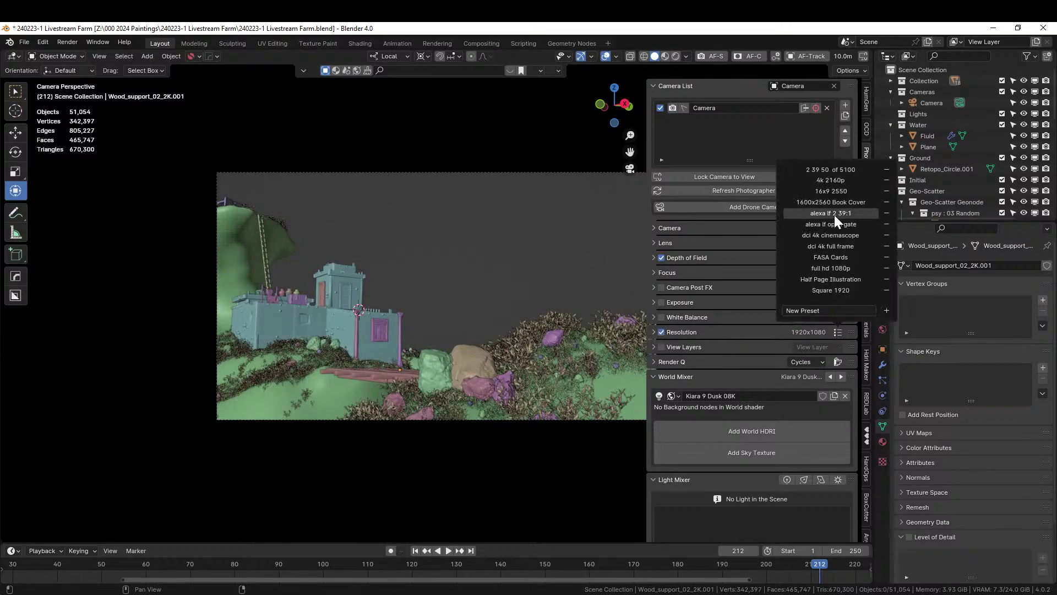
click(847, 170)
- Fly the camera forward and sideways to frame the rock, the building and the full bridge in the widescreen shot
scroll(498, 281, down, 3)
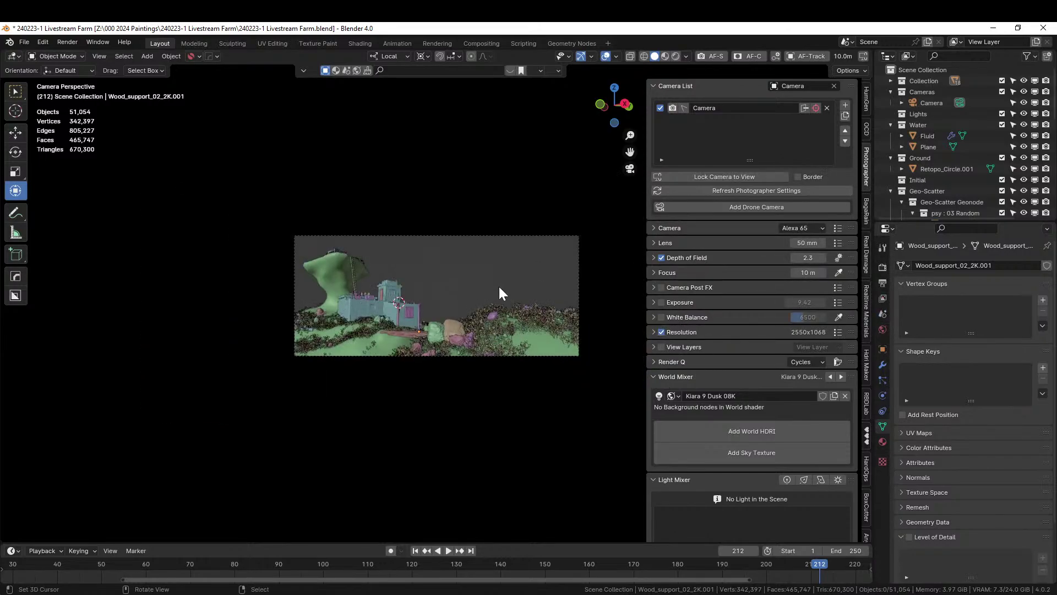
key(shift+grave)
key(w)
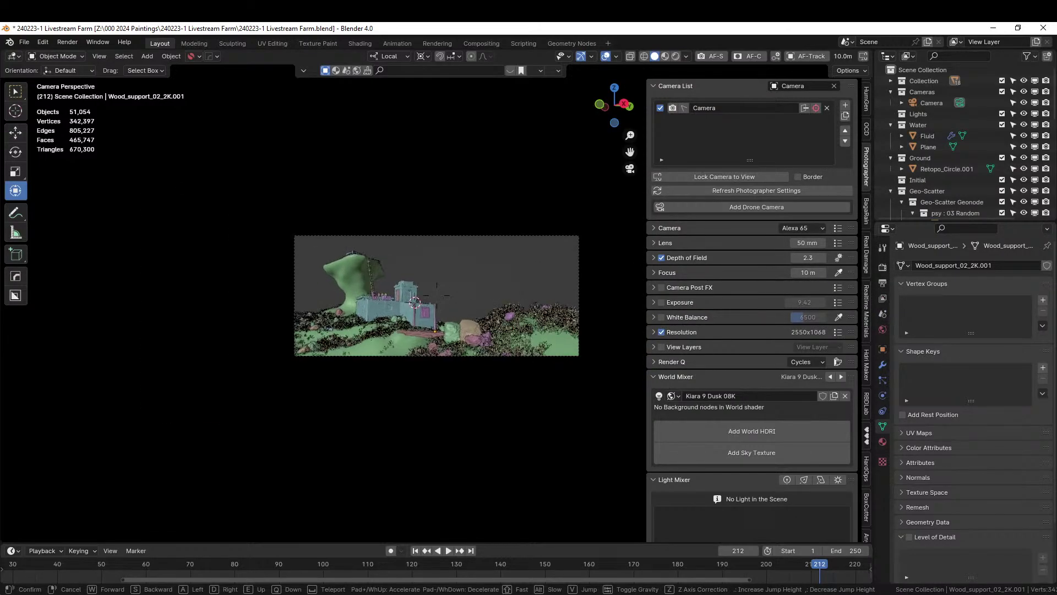
key(a)
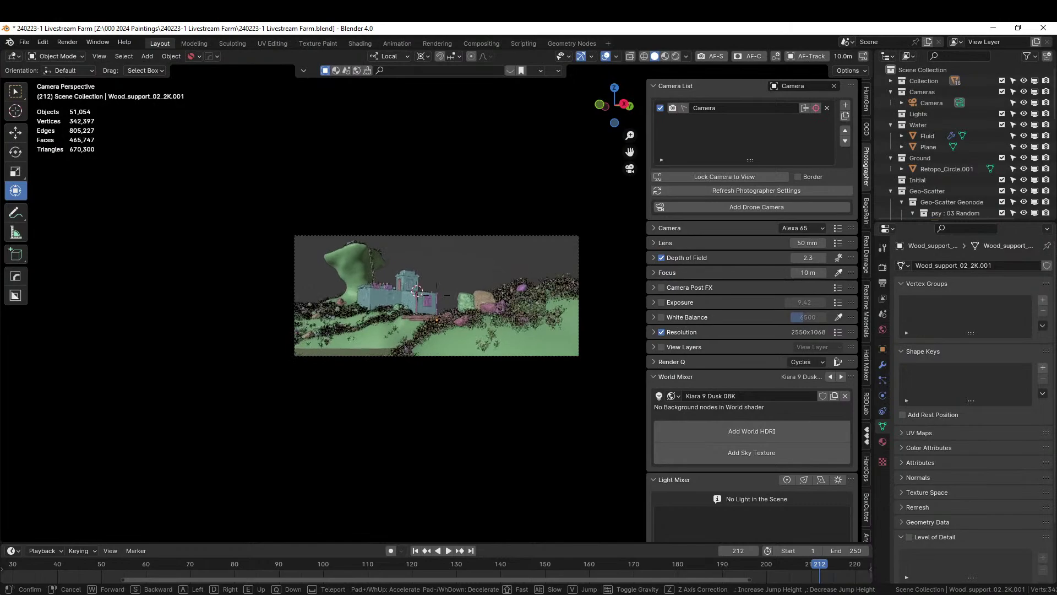
key(a)
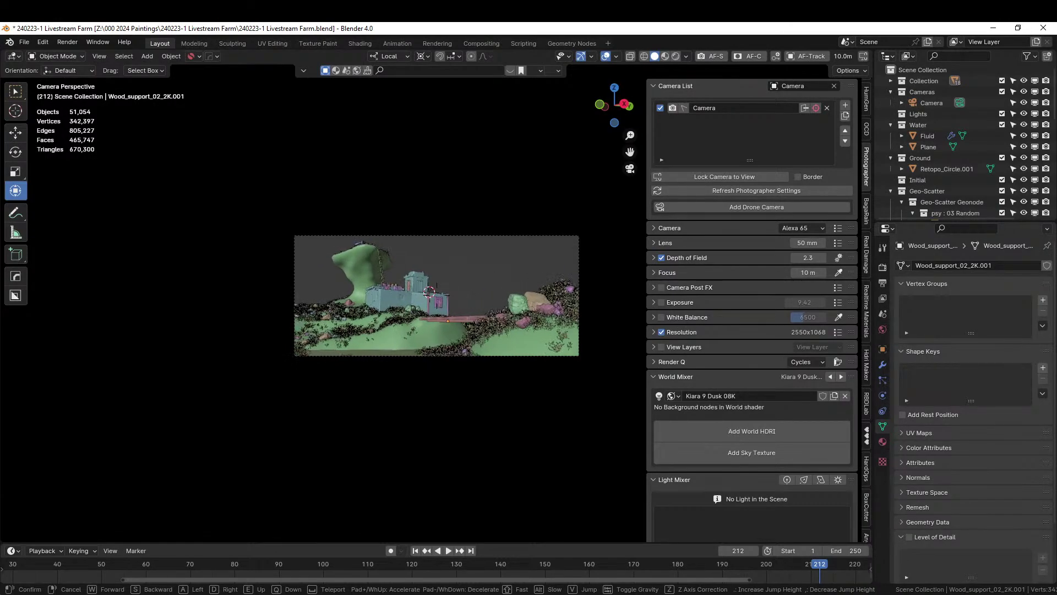
key(a)
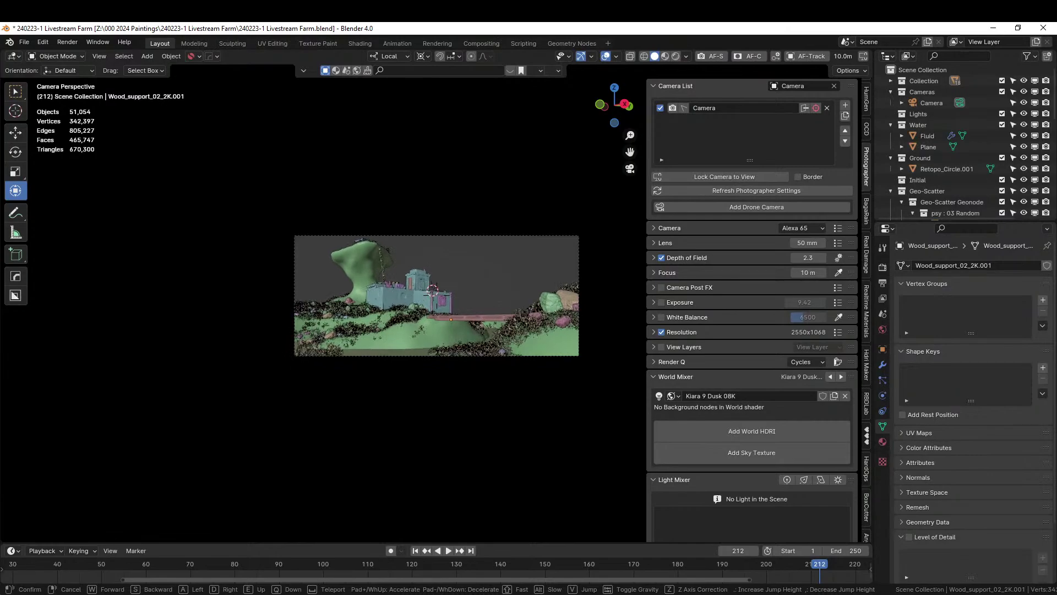
click(610, 286)
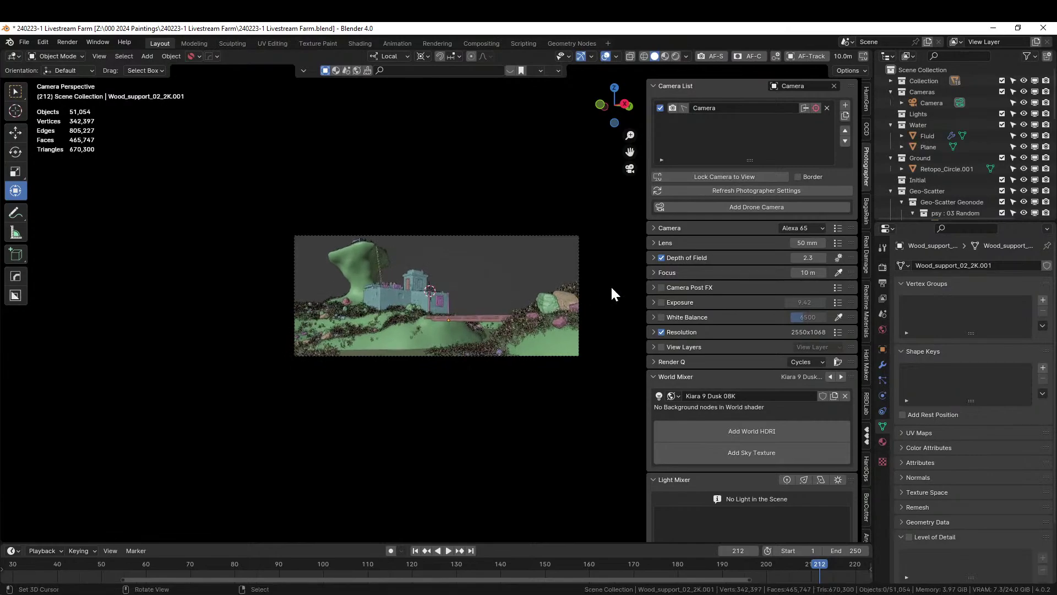
- Set the camera's focal length to 40 mm
click(805, 243)
text(40)
key(Return)
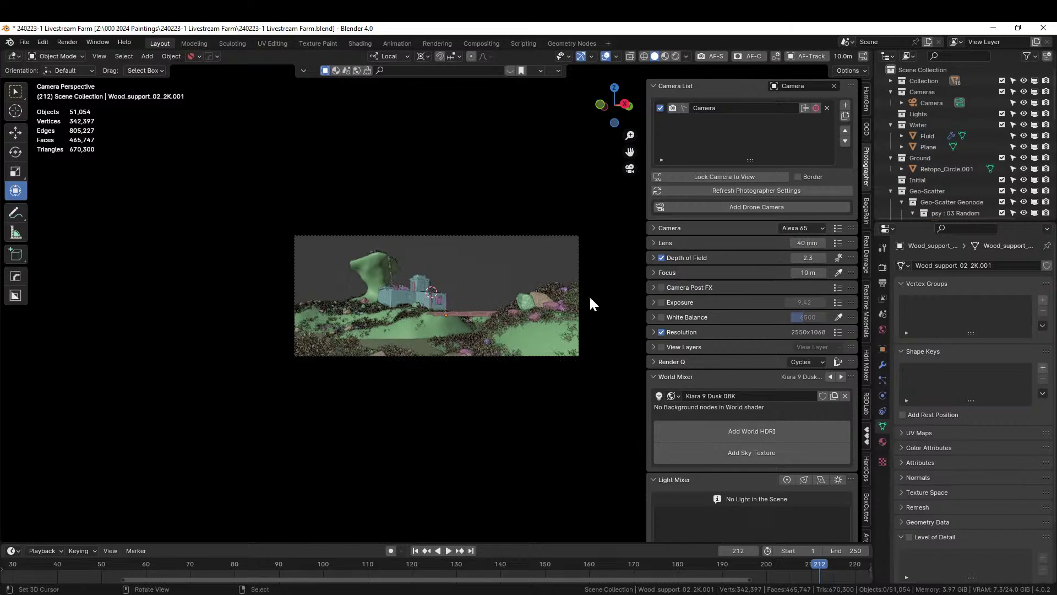
- Fine-tune the camera's framing of the farm and pick the building's end wall as the focus point
key(shift+grave)
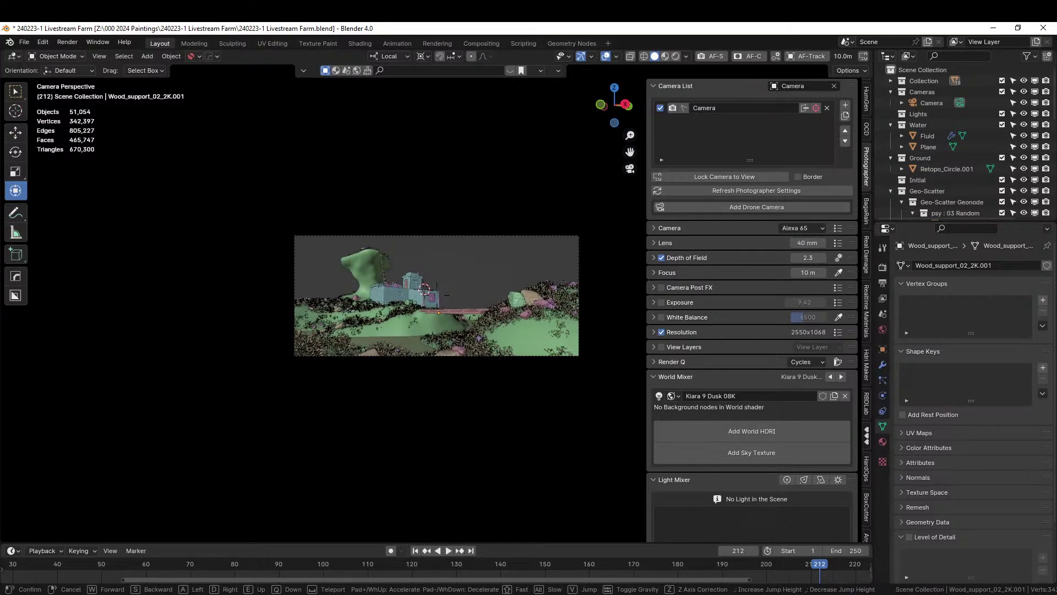
click(527, 307)
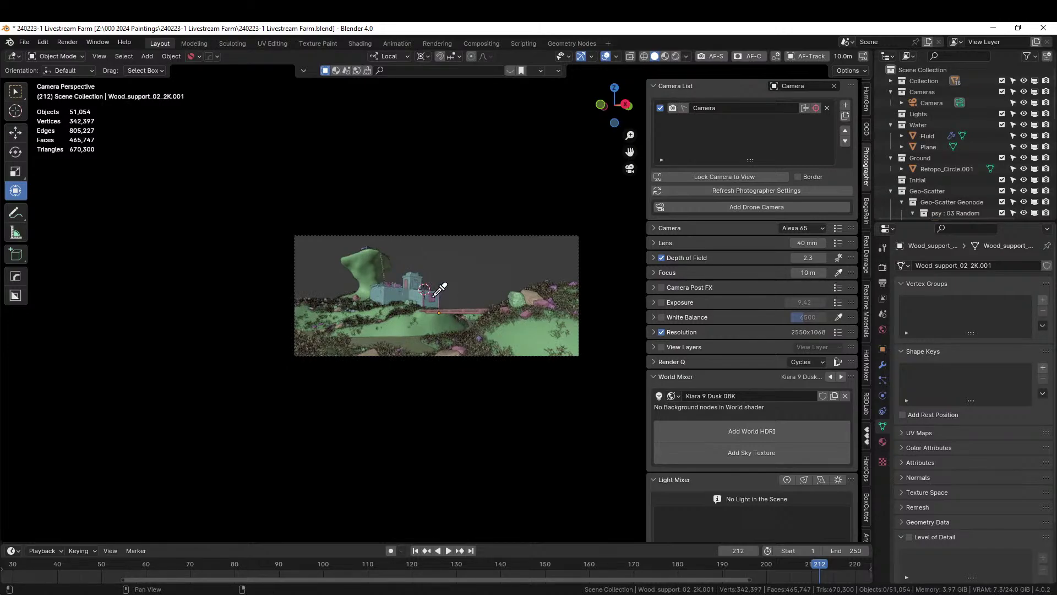
click(439, 290)
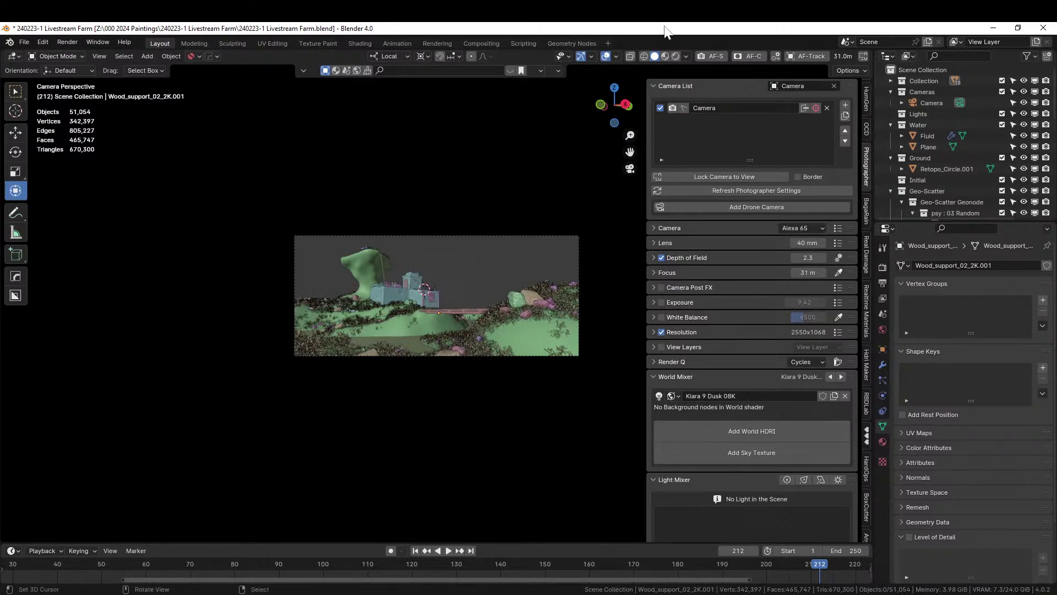
- Preview the camera shot in rendered shading, examine the building and bridge up close, and return to solid shading
click(676, 55)
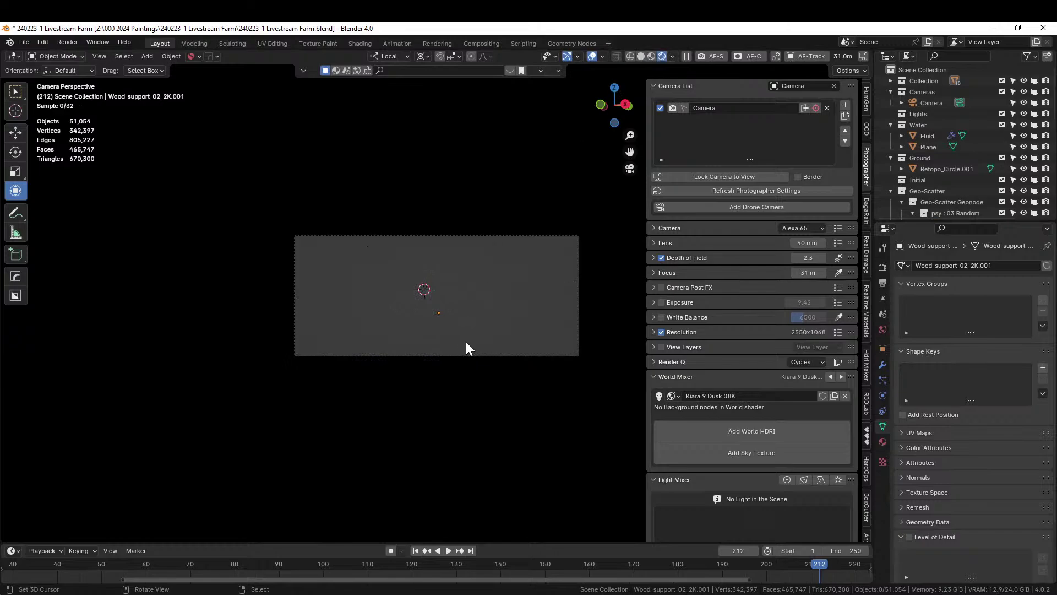
scroll(466, 340, up, 4)
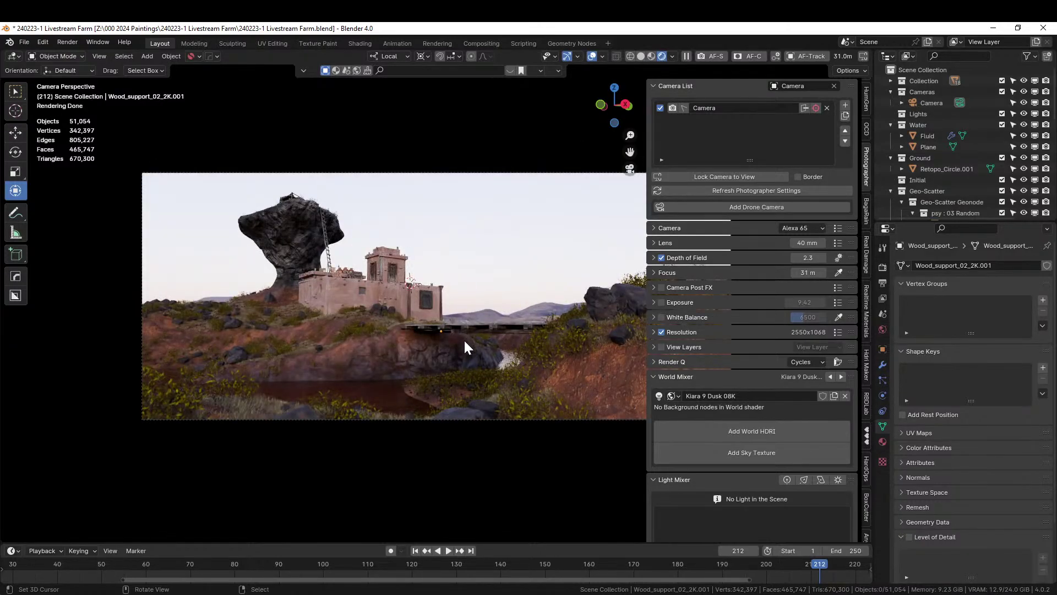
shift+middle_drag(464, 346, 370, 367)
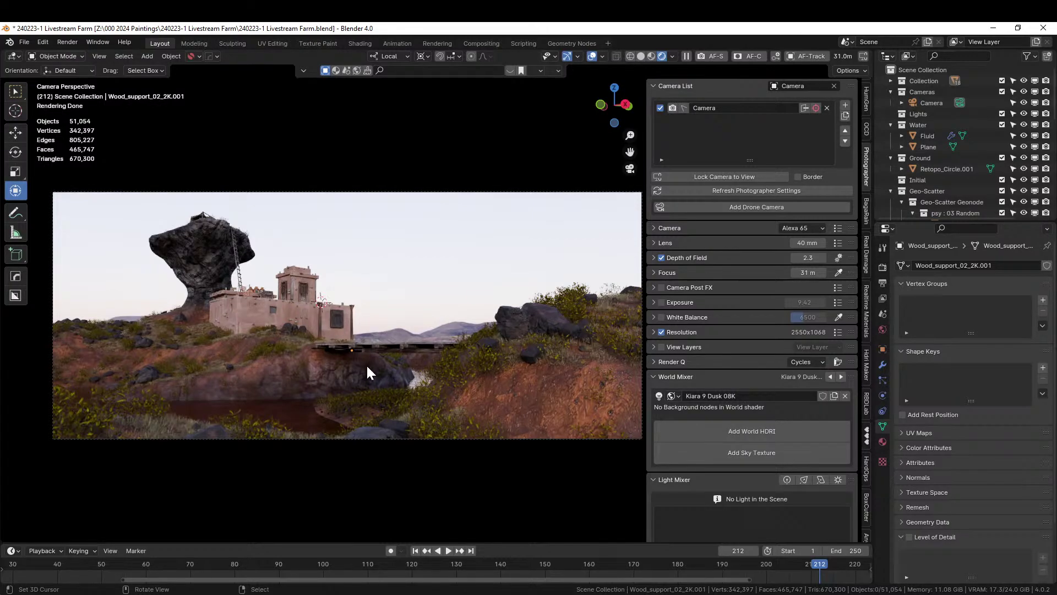
scroll(289, 410, up, 4)
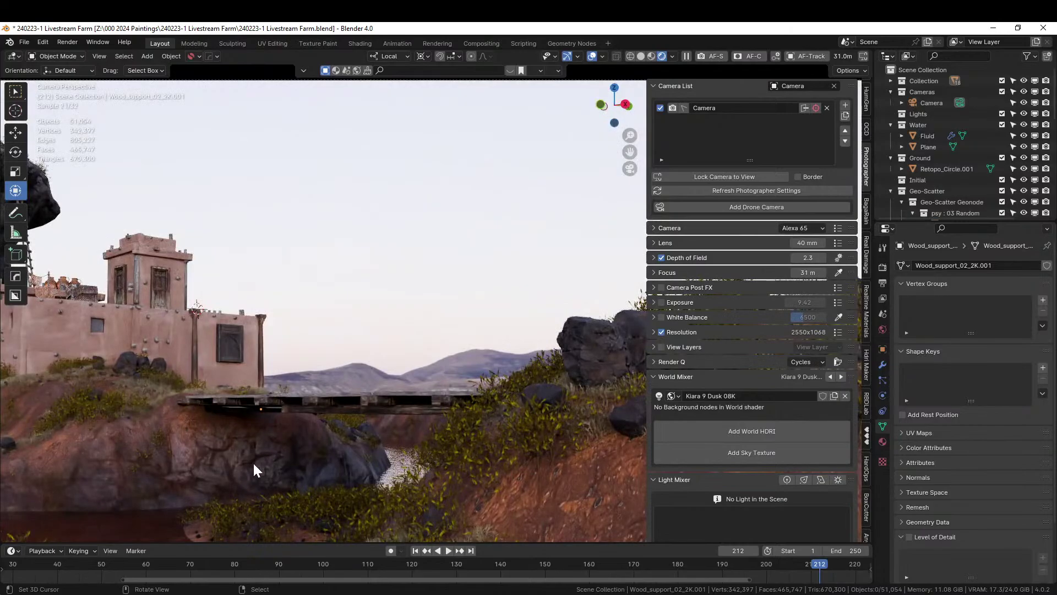
middle_drag(282, 464, 407, 438)
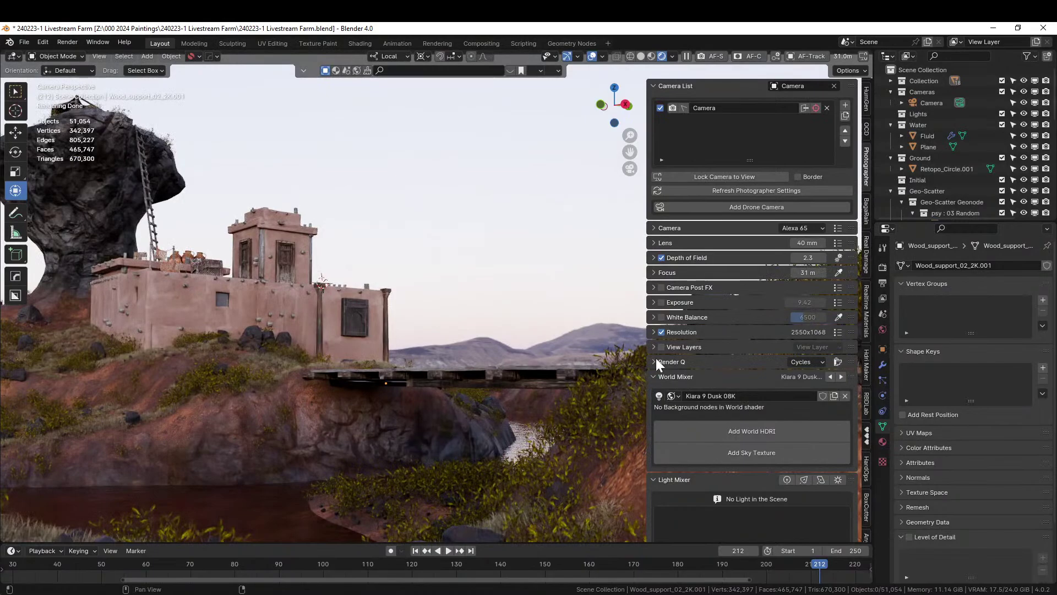
key(z)
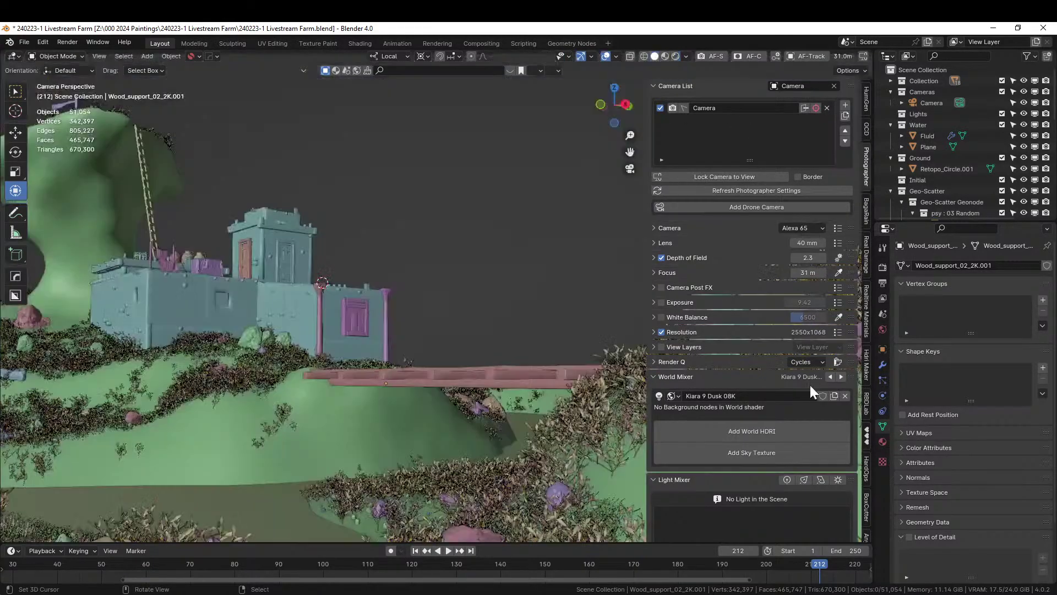
- In Geo-Scatter, switch the viewport display of 03 Random and 03 Random.001 off and on to identify what each scatters
scroll(867, 457, down, 3)
scroll(870, 462, down, 8)
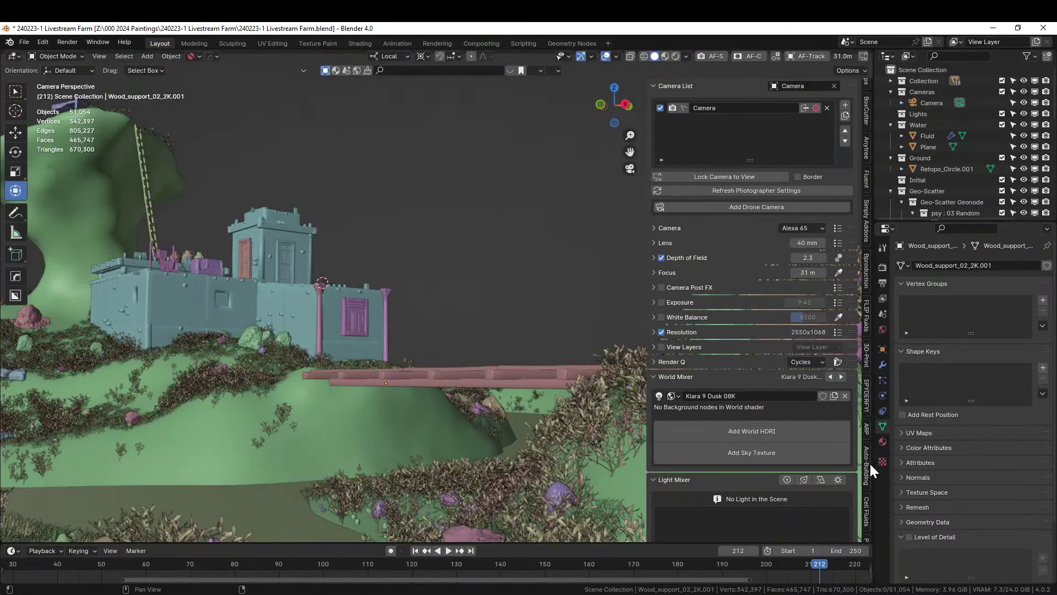
click(866, 516)
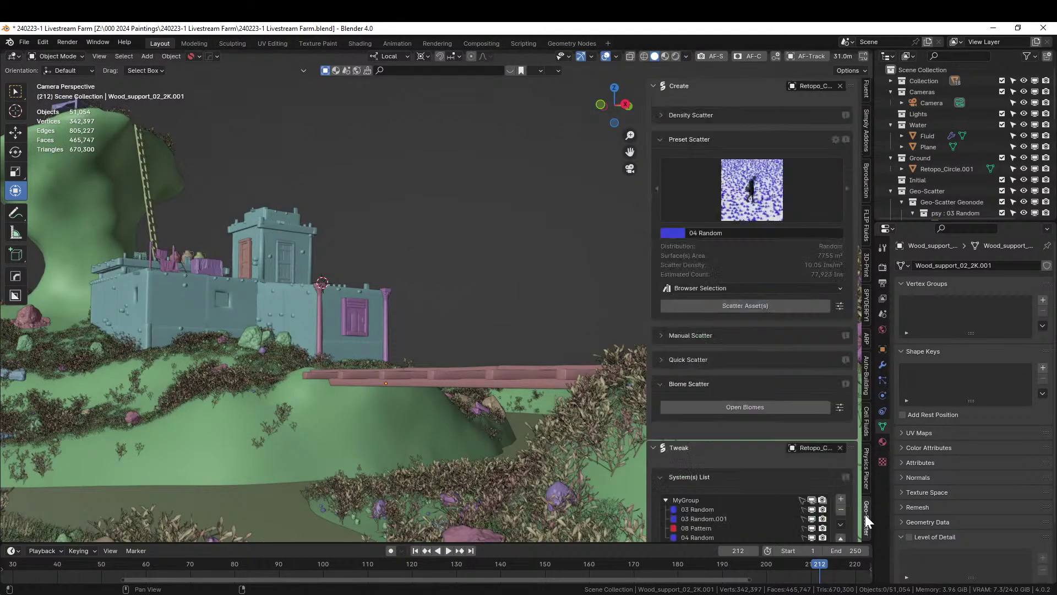
scroll(746, 471, down, 7)
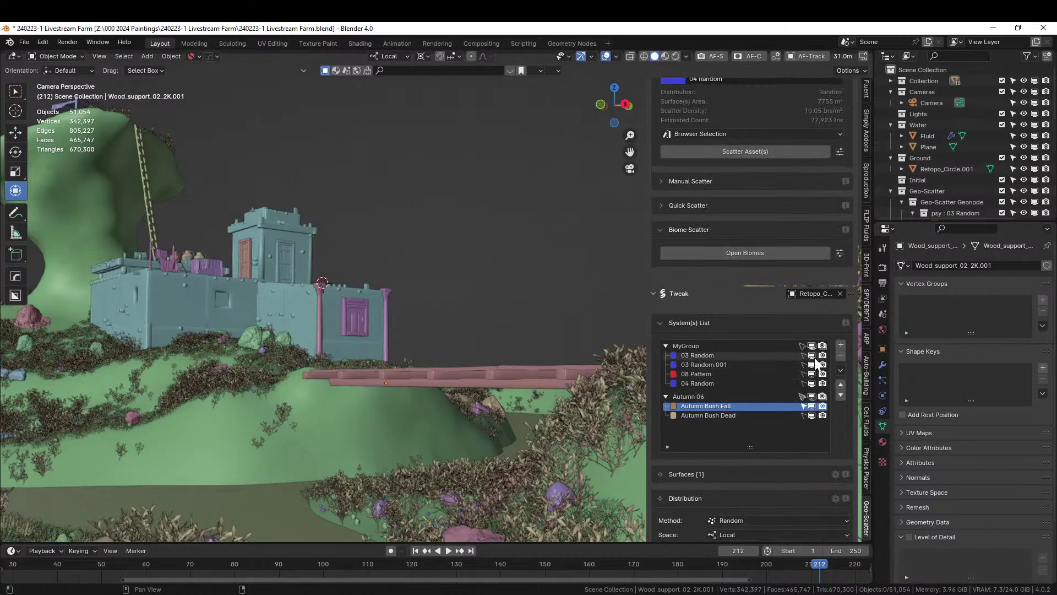
click(813, 356)
click(812, 355)
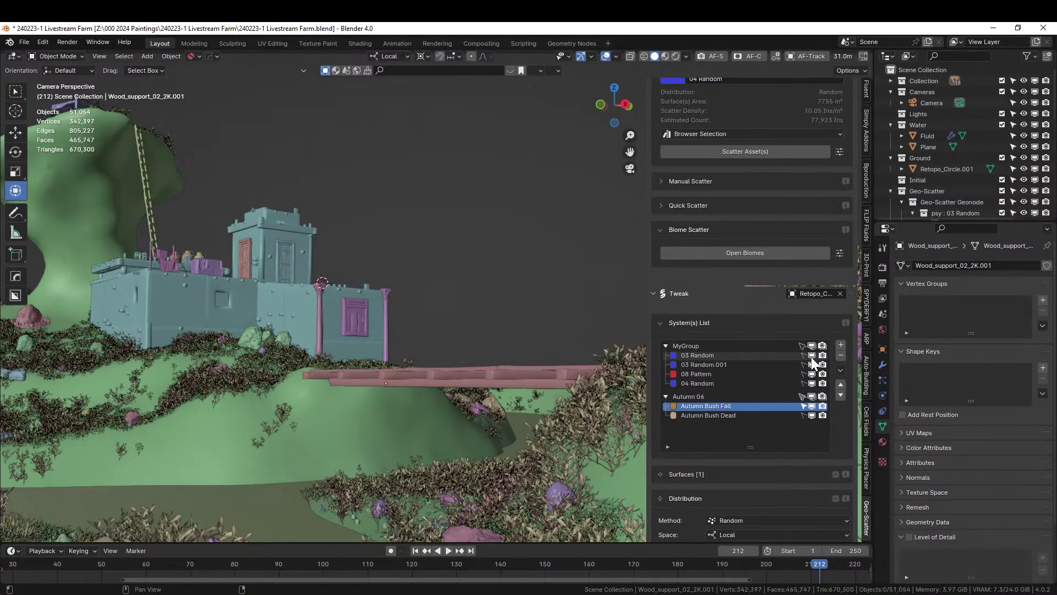
click(811, 365)
click(811, 365)
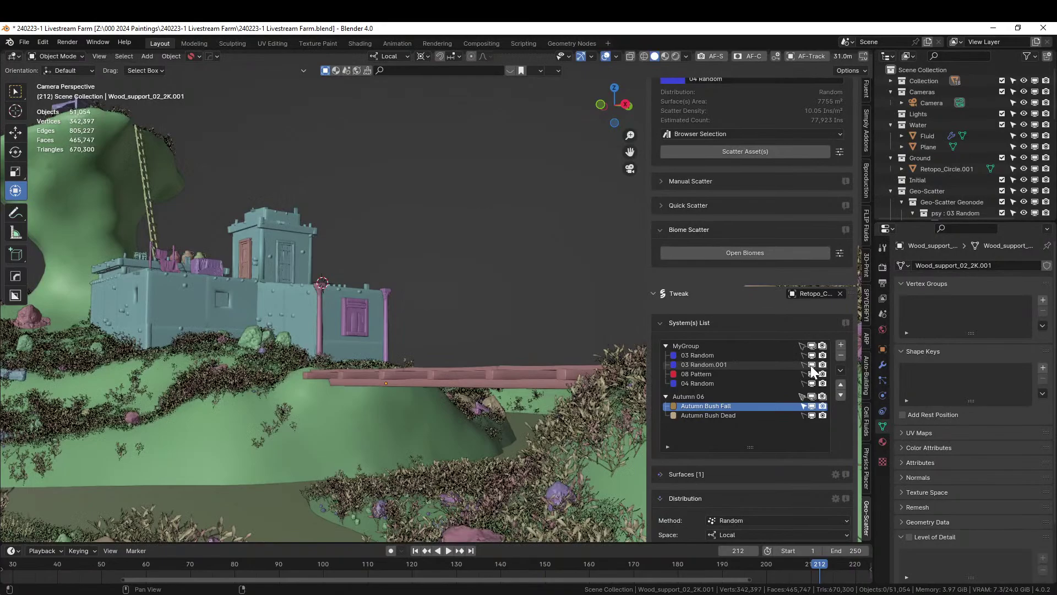
- Enable the Push Along offset for the 03 Random.001 scatter system and set its spread distance to -0.1 m
click(725, 365)
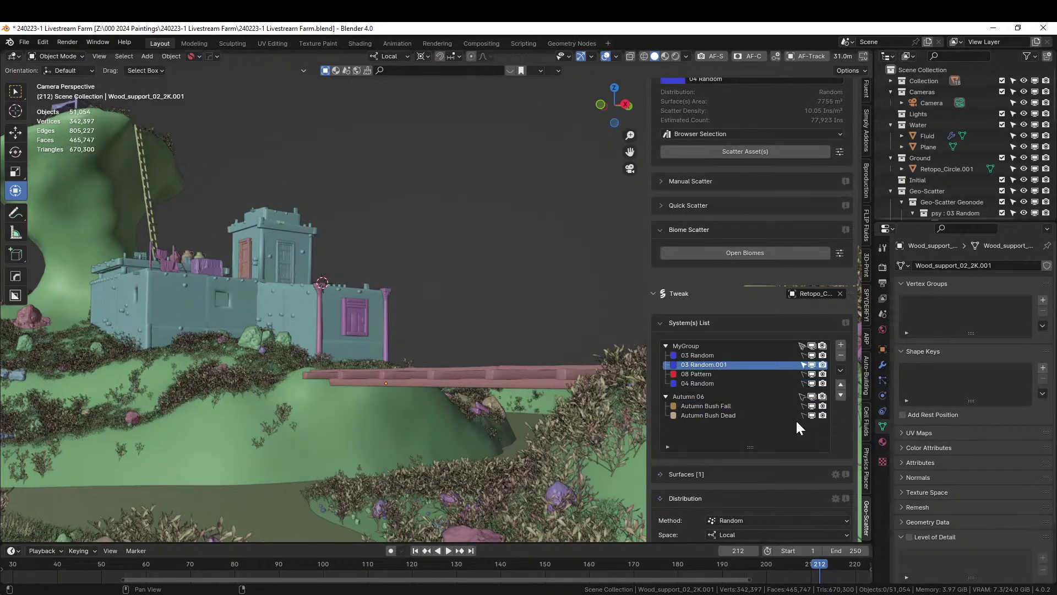
scroll(772, 441, down, 15)
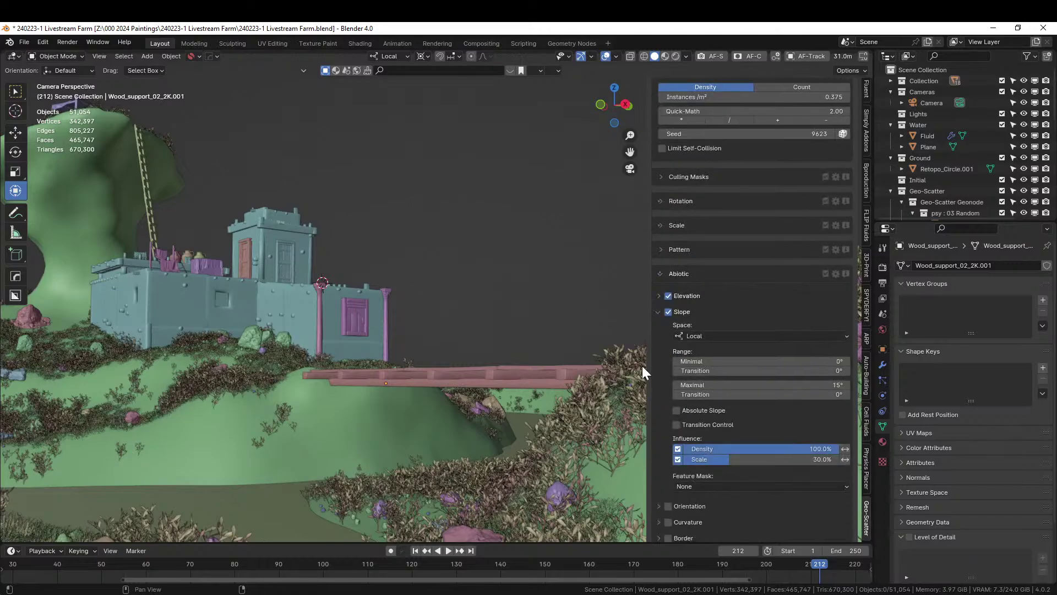
click(660, 274)
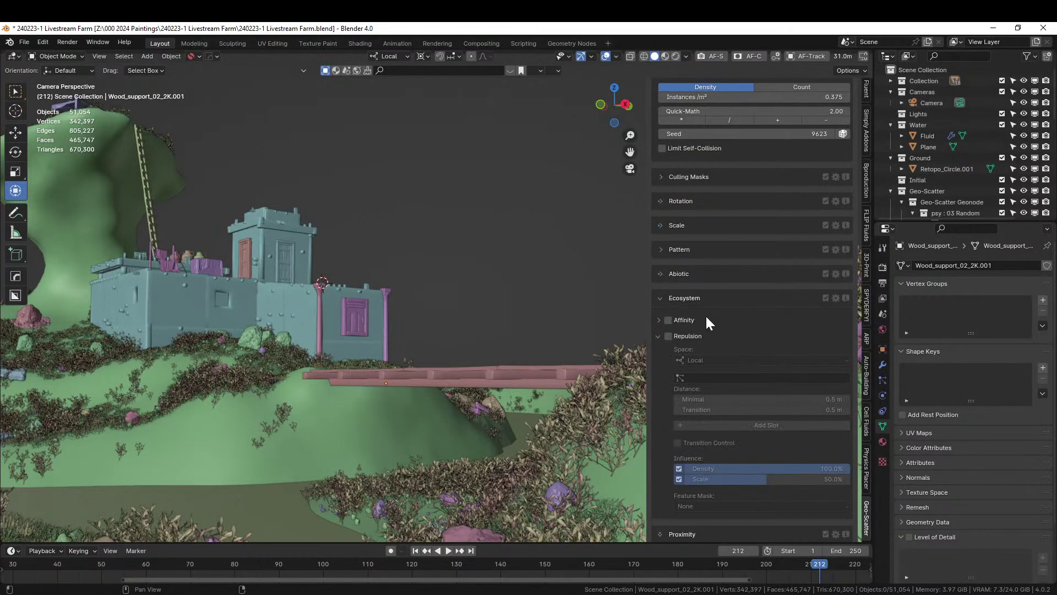
click(664, 298)
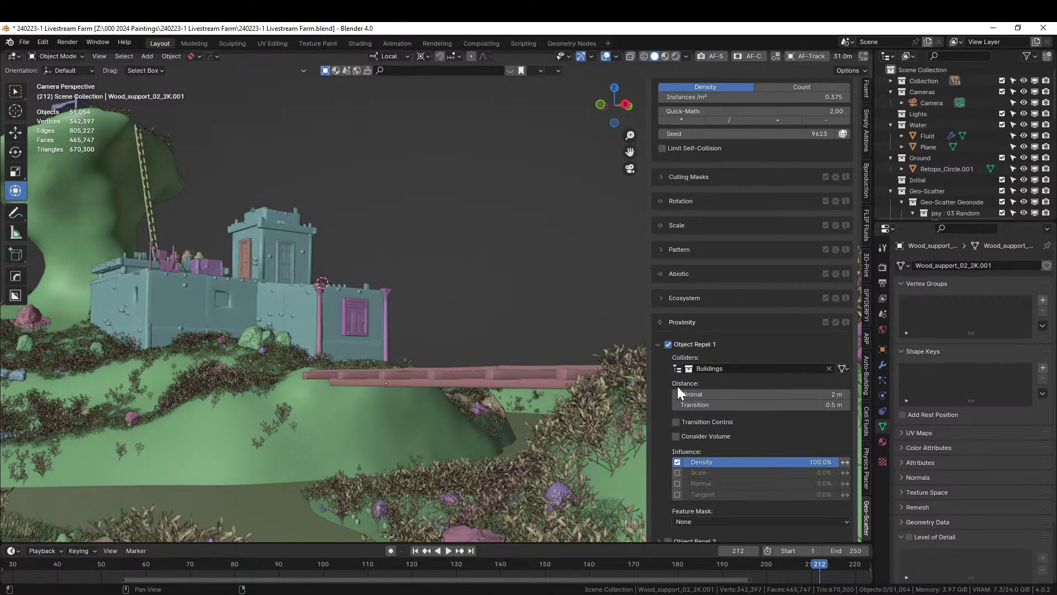
click(660, 323)
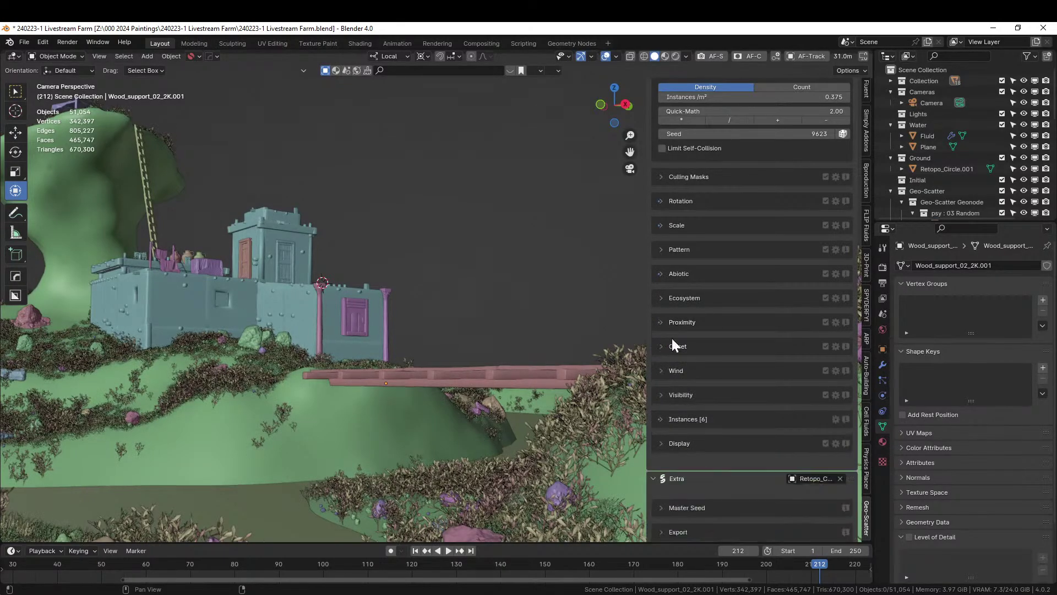
click(660, 347)
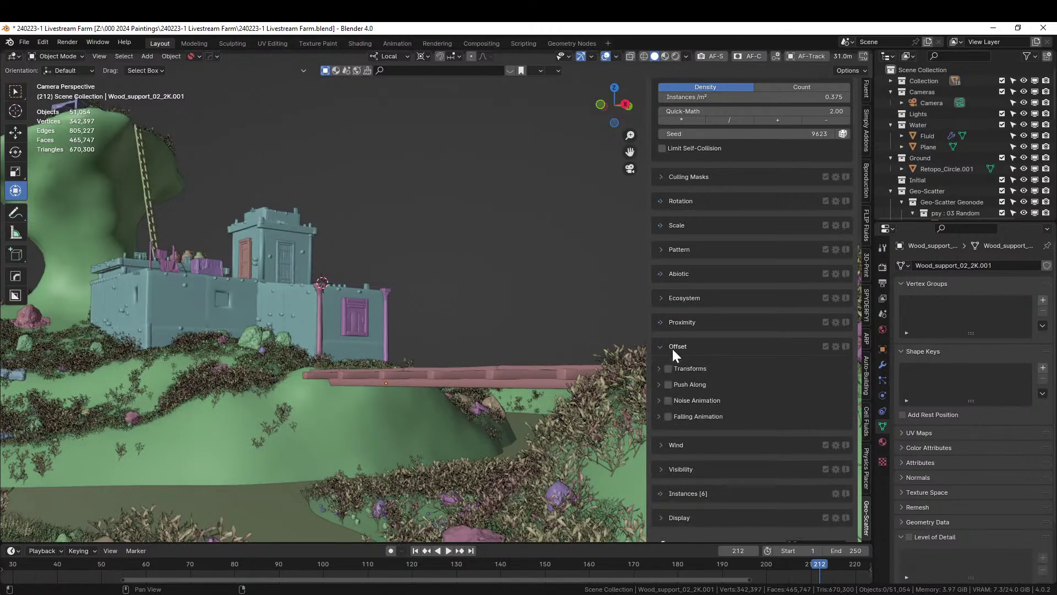
click(669, 382)
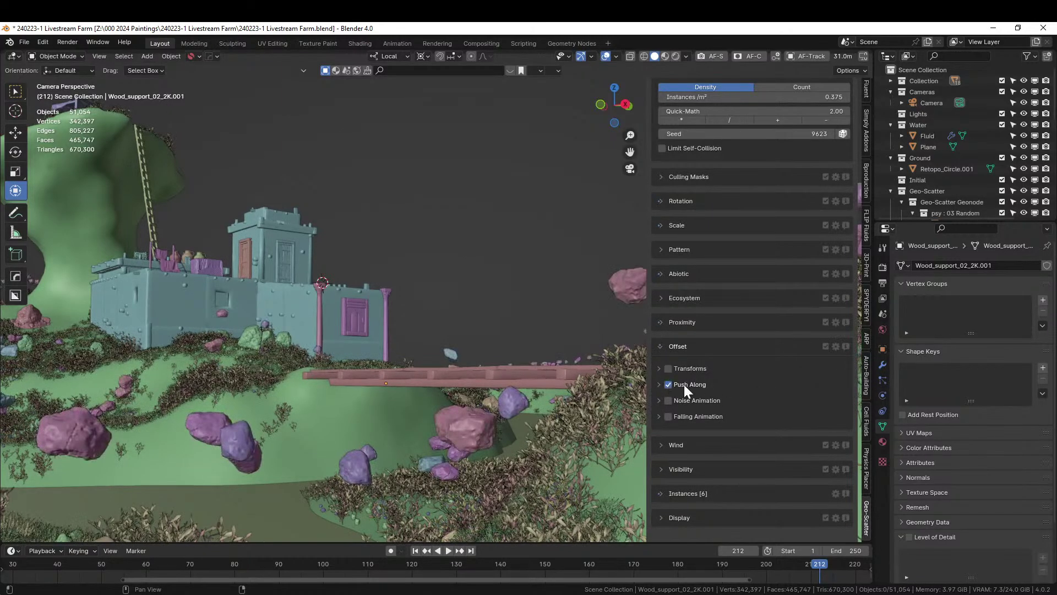
click(660, 383)
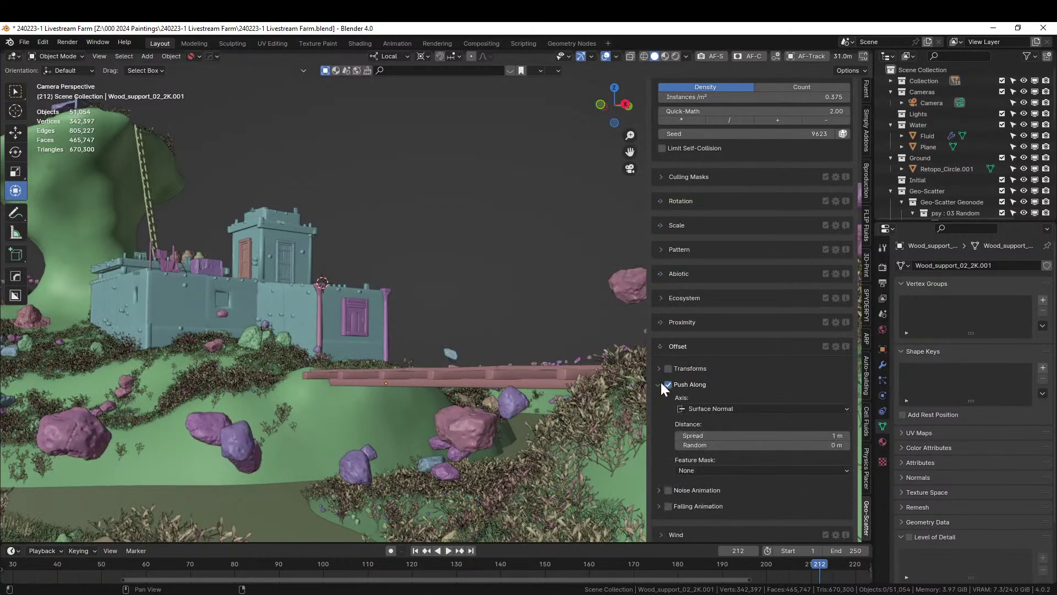
click(813, 435)
text(-0.1)
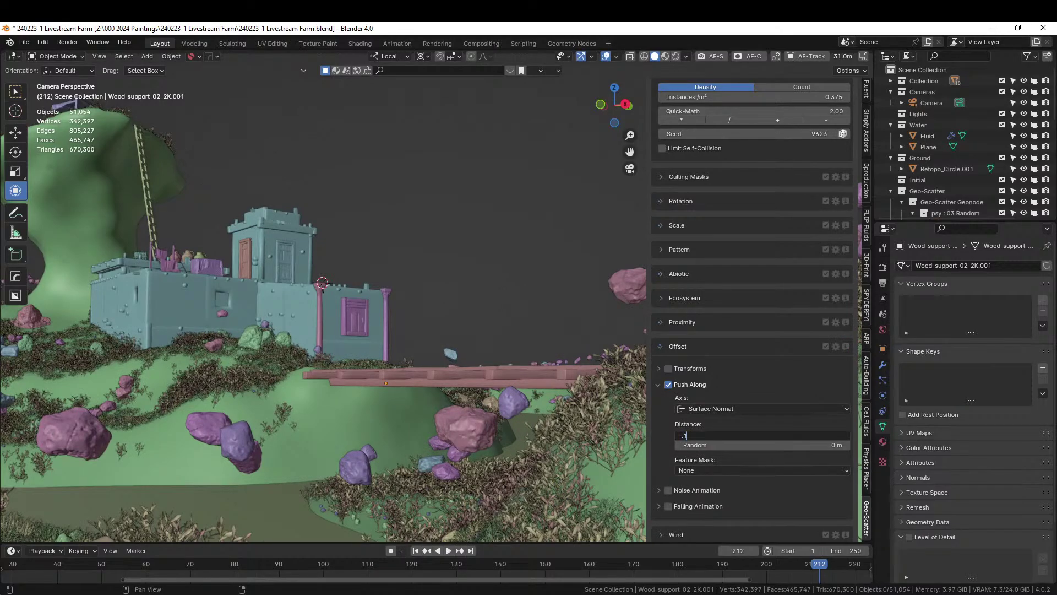
key(Return)
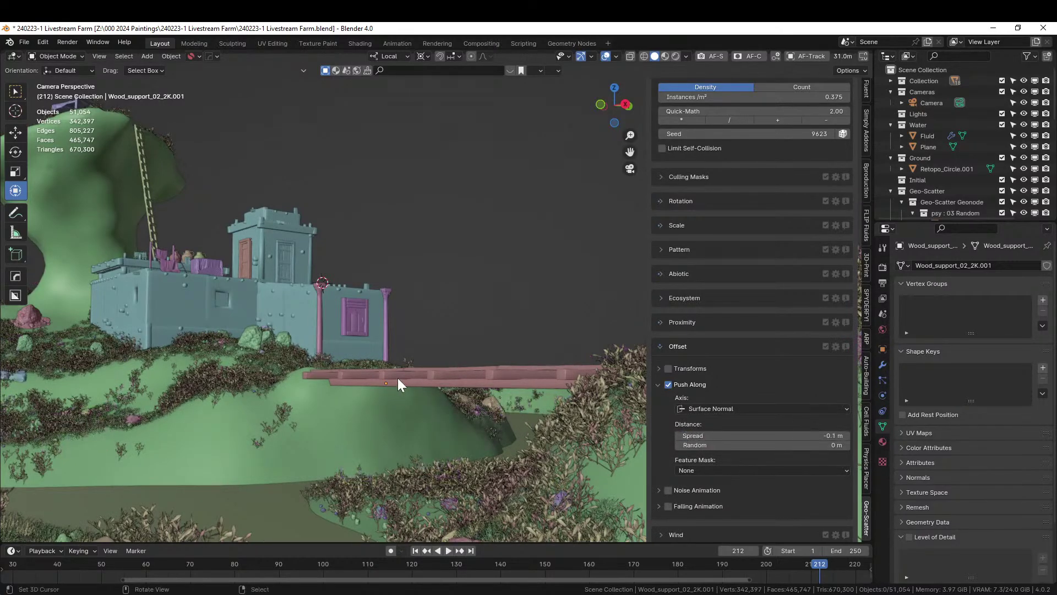
middle_drag(398, 377, 444, 386)
scroll(444, 386, up, 5)
scroll(435, 368, up, 10)
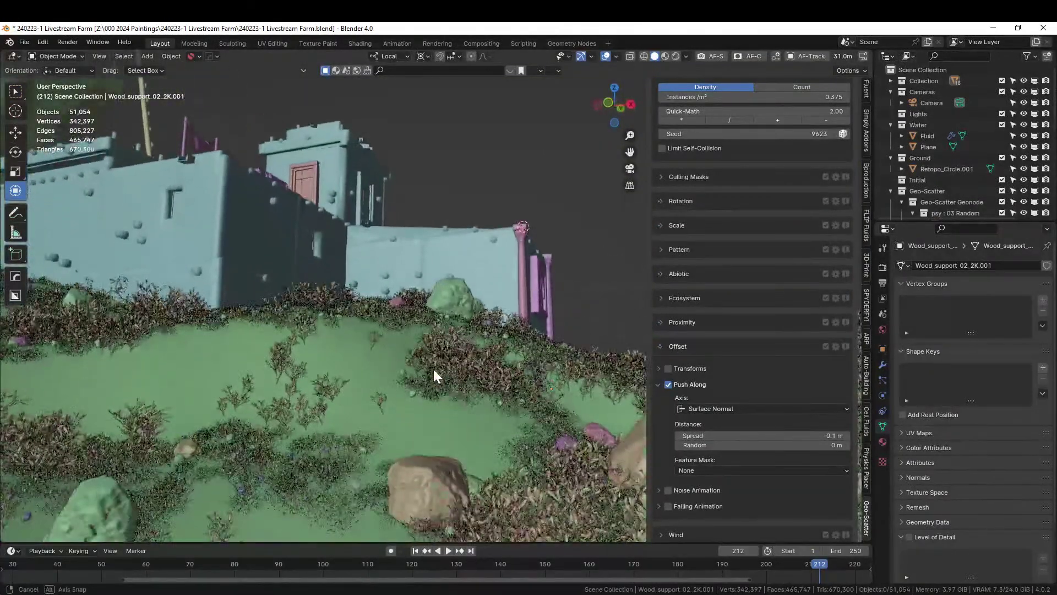
scroll(435, 366, down, 10)
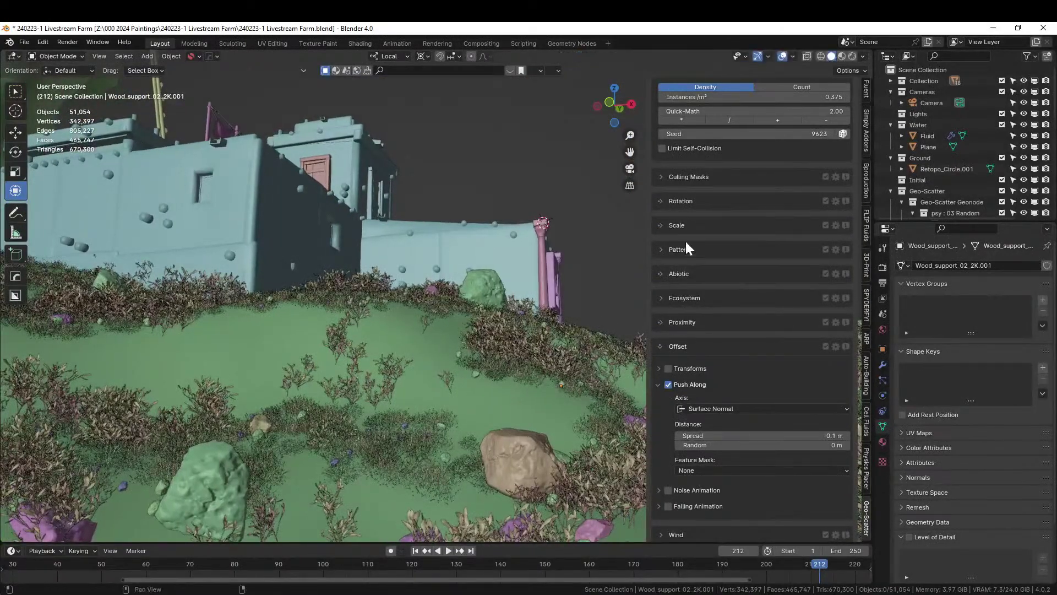
- Enable Push Along for the 08 Pattern scatter system with a spread distance of -0.1 m, and inspect the ground up close
scroll(685, 239, up, 15)
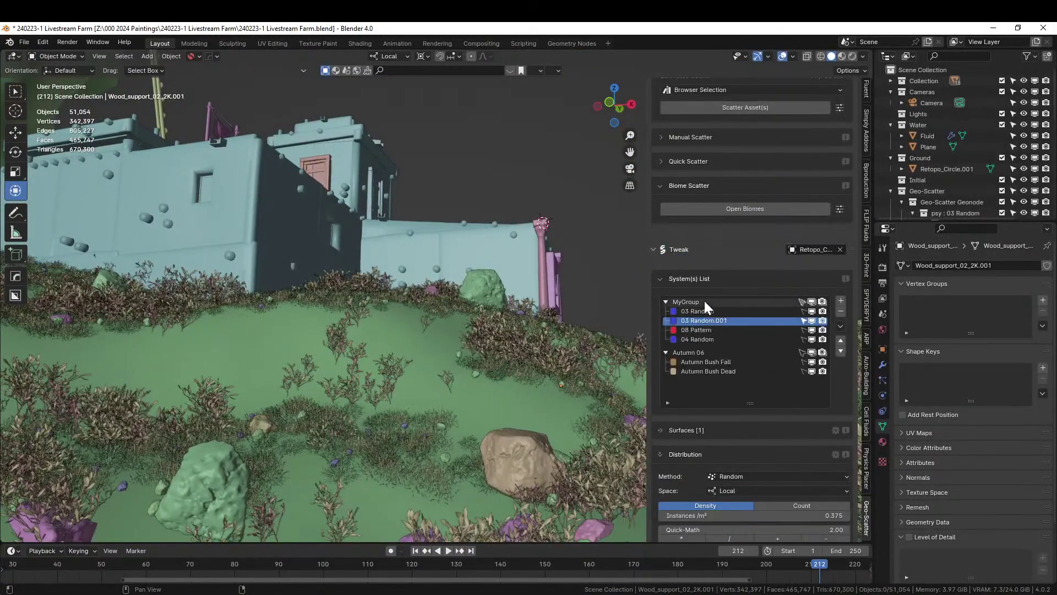
click(697, 330)
scroll(753, 399, down, 10)
scroll(753, 406, down, 15)
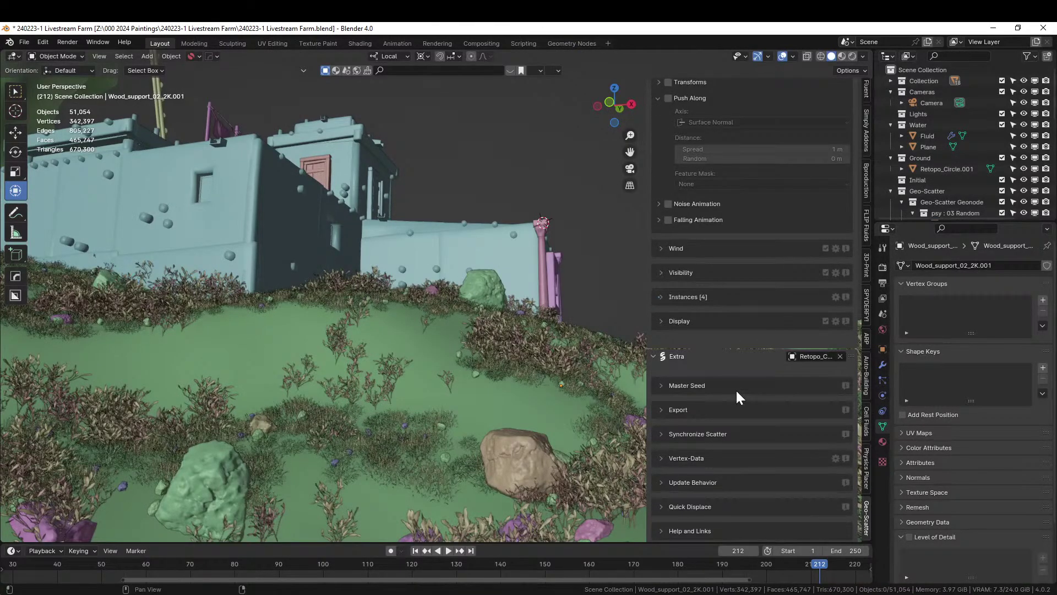
scroll(737, 391, down, 4)
scroll(735, 389, up, 9)
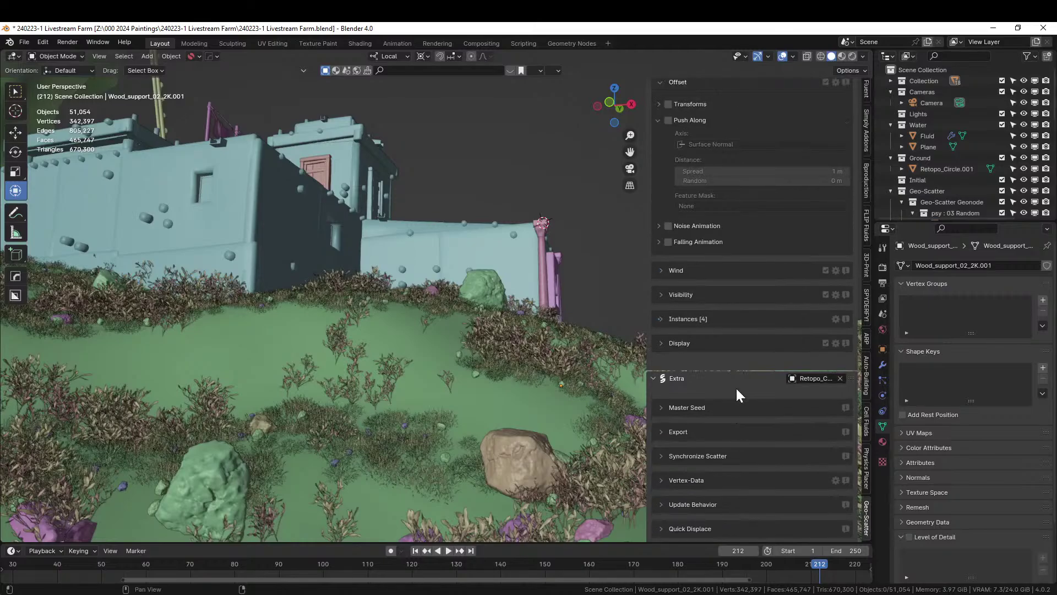
click(669, 206)
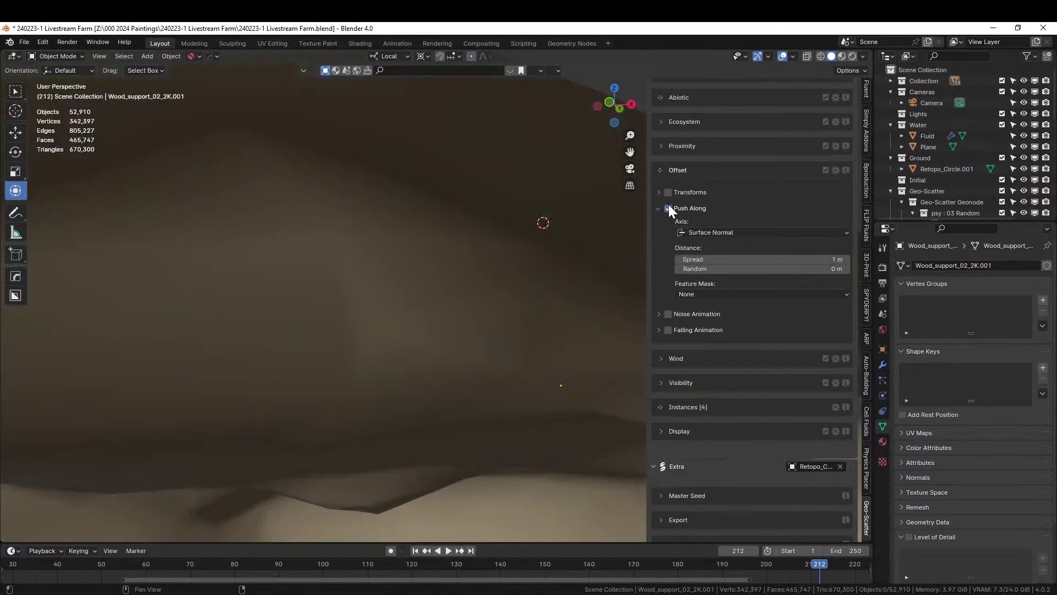
click(778, 258)
text(-0.1)
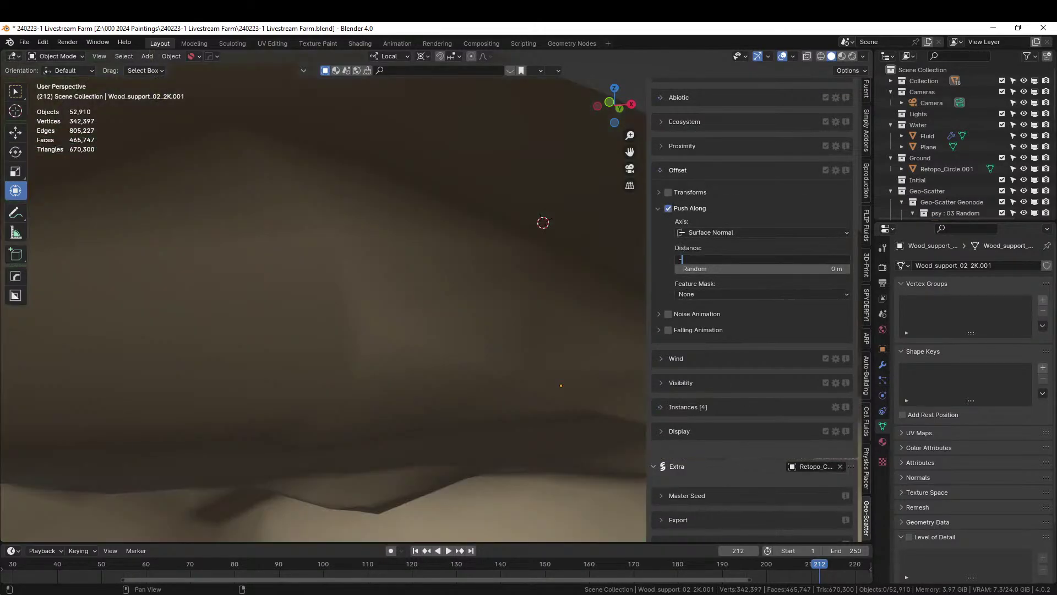
key(Return)
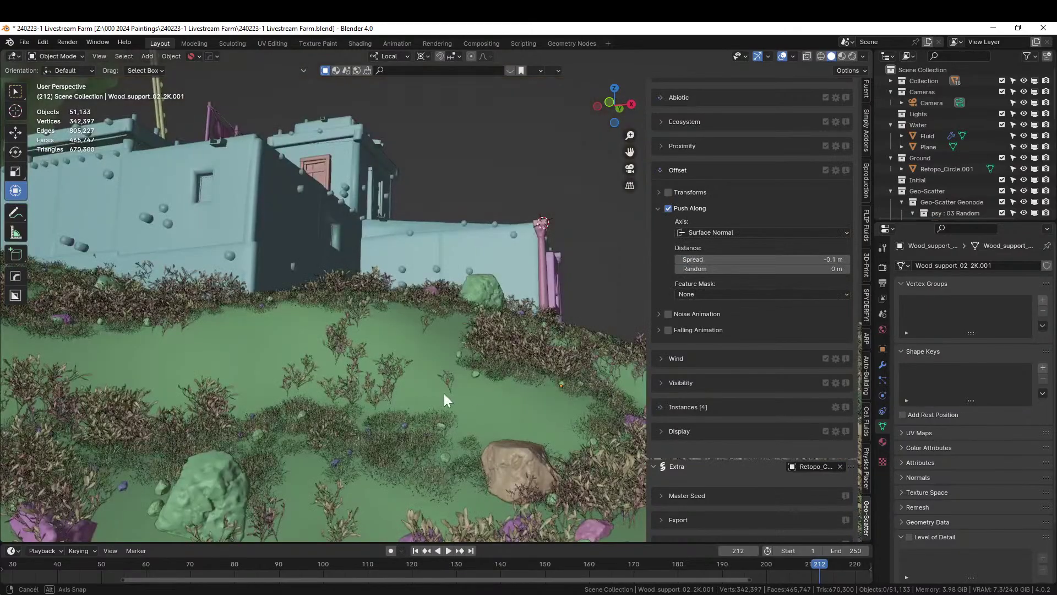
scroll(445, 386, up, 5)
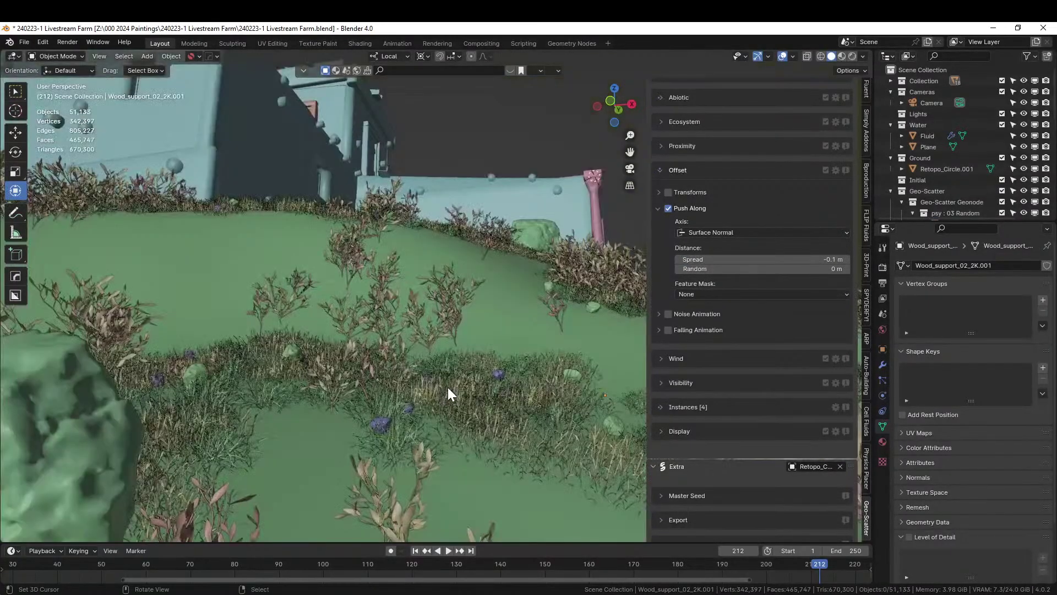
middle_drag(448, 388, 370, 384)
- Save the file from the camera view and preview the whole shot in rendered shading
key(KP_0)
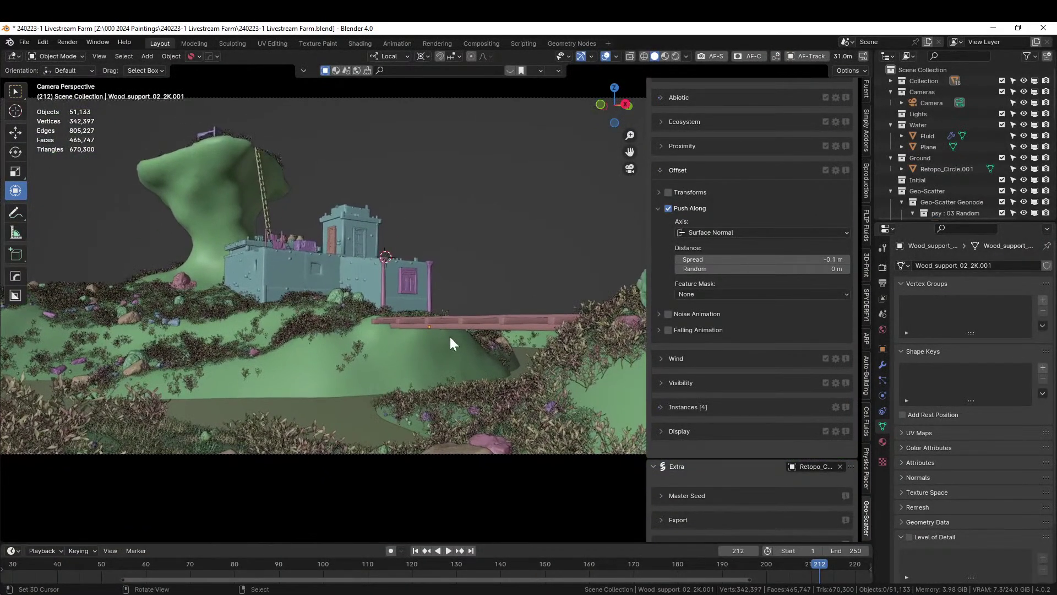
key(ctrl+s)
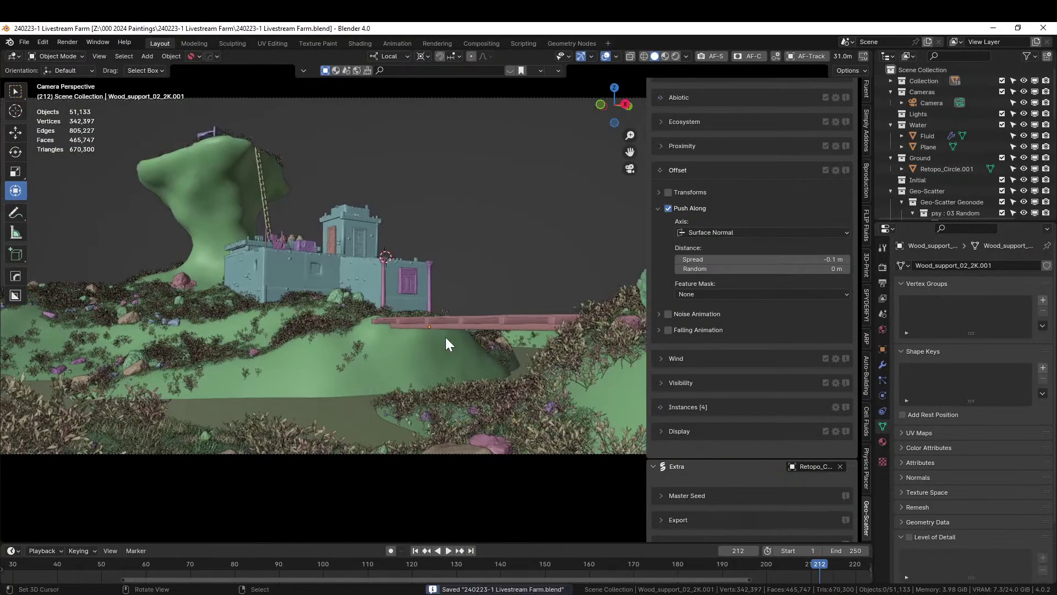
click(676, 55)
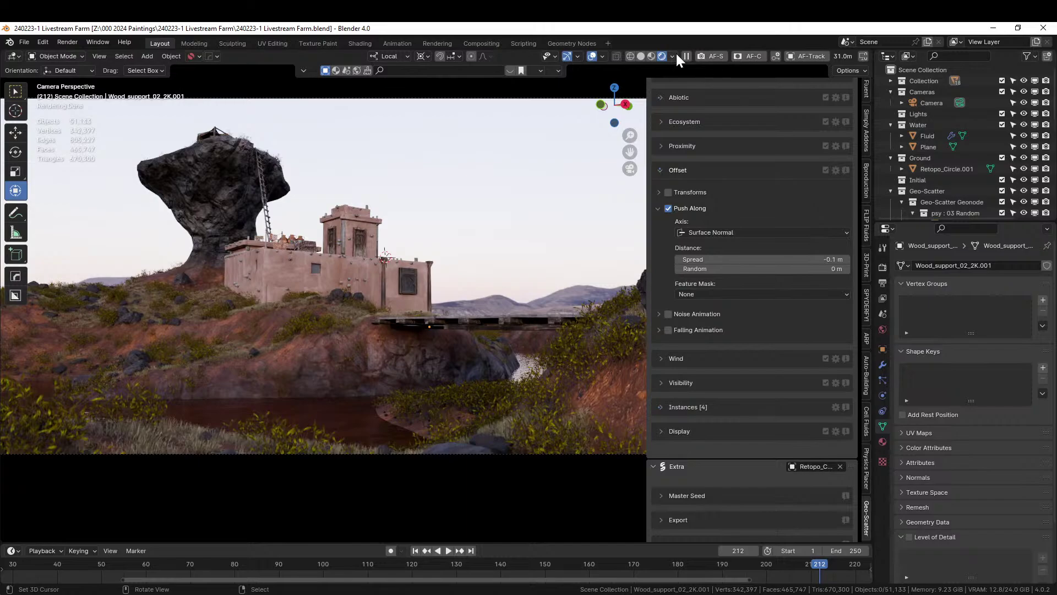
scroll(361, 231, down, 5)
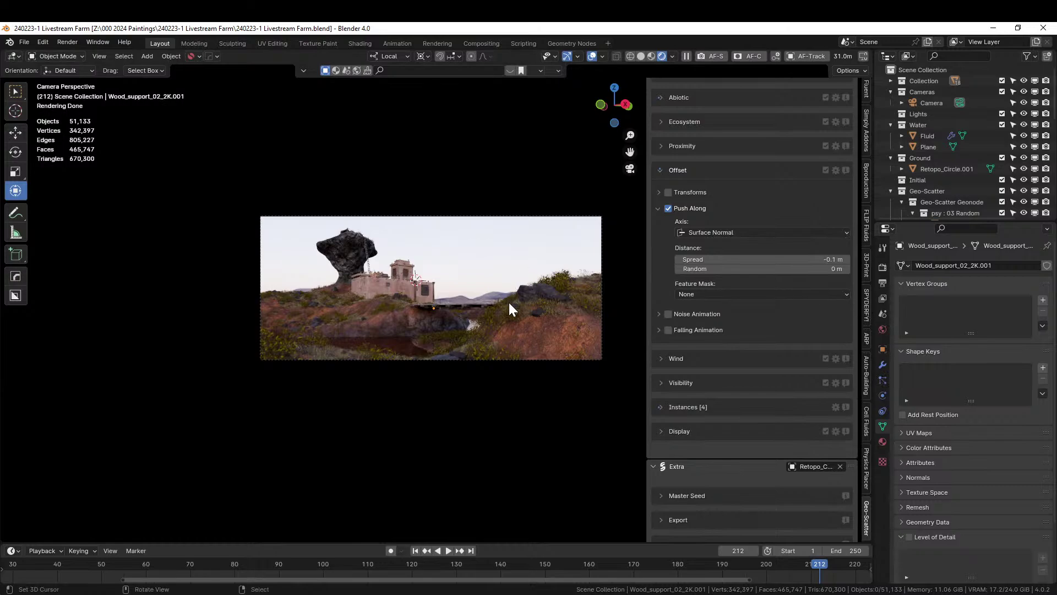
- Set the world's Mist Pass depth to 150 m, save the file, and check the rendered camera frame
click(882, 328)
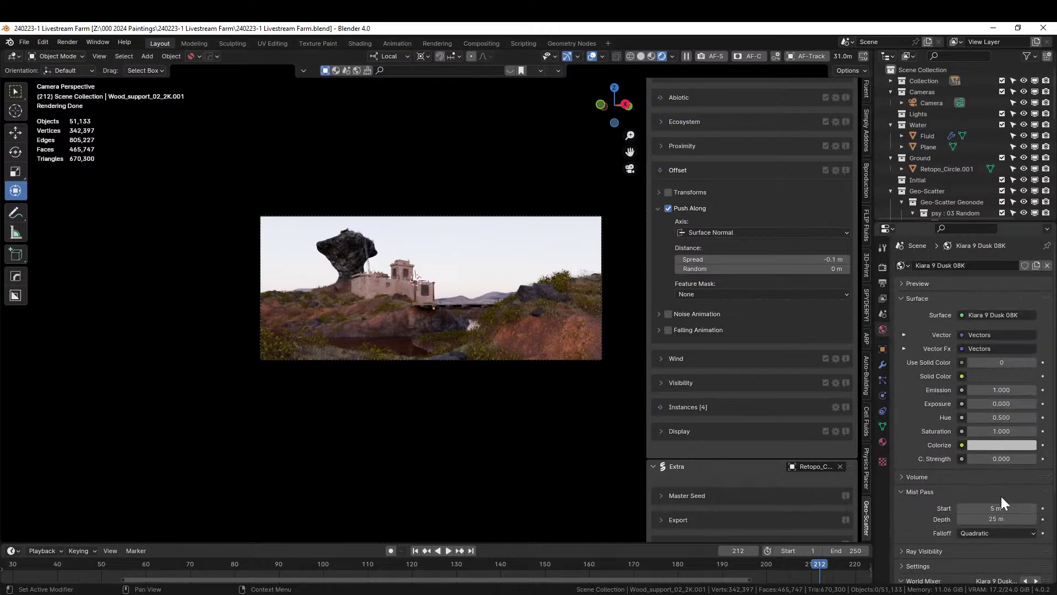
mouse_move(996, 520)
mouse_down()
mouse_move(1008, 519)
mouse_move(996, 520)
mouse_up()
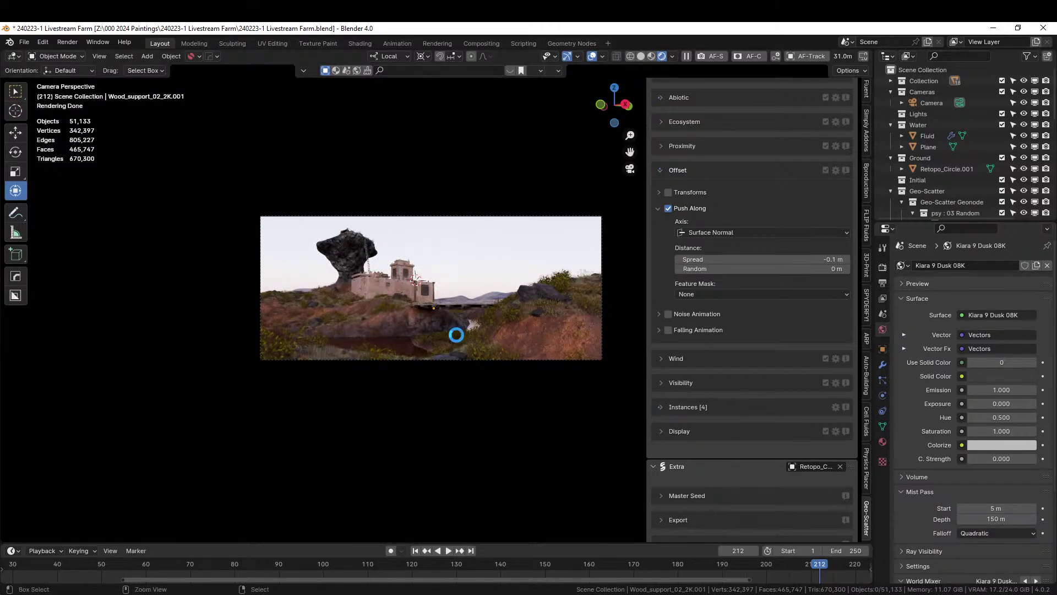
key(ctrl+s)
scroll(456, 333, up, 2)
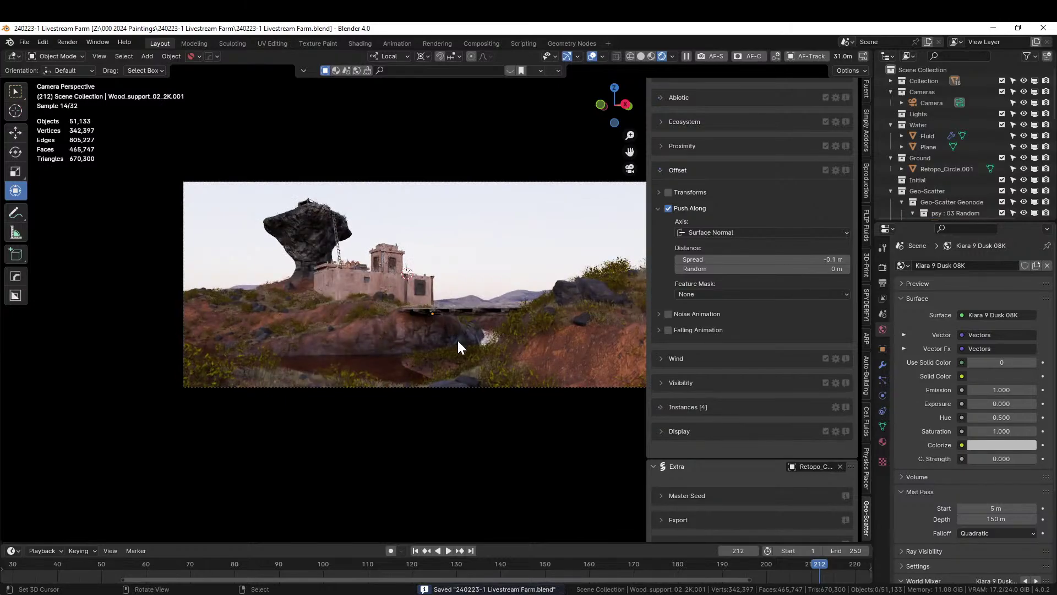
scroll(362, 362, down, 1)
scroll(362, 362, up, 1)
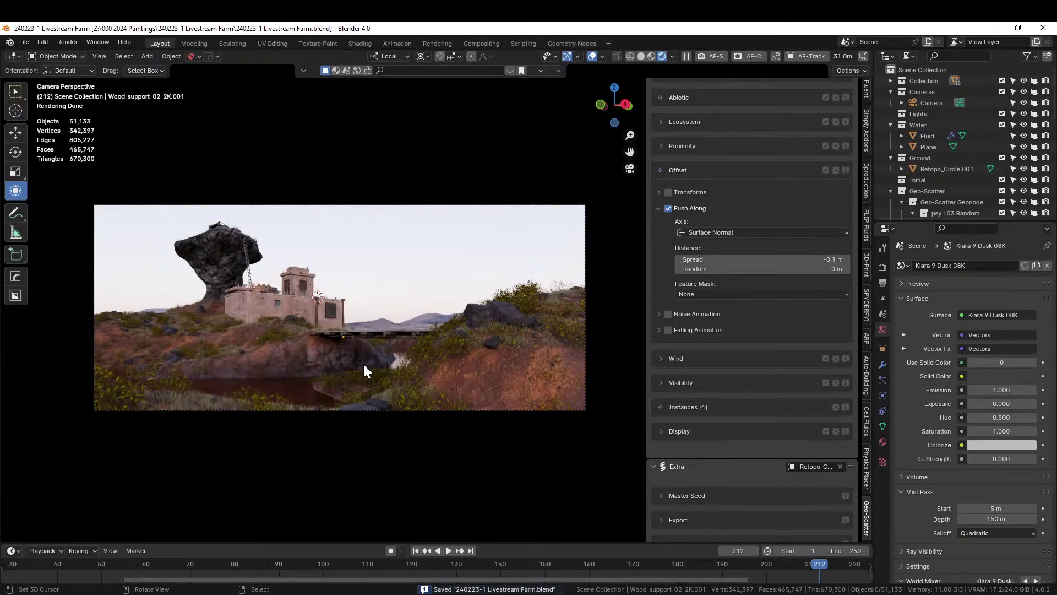